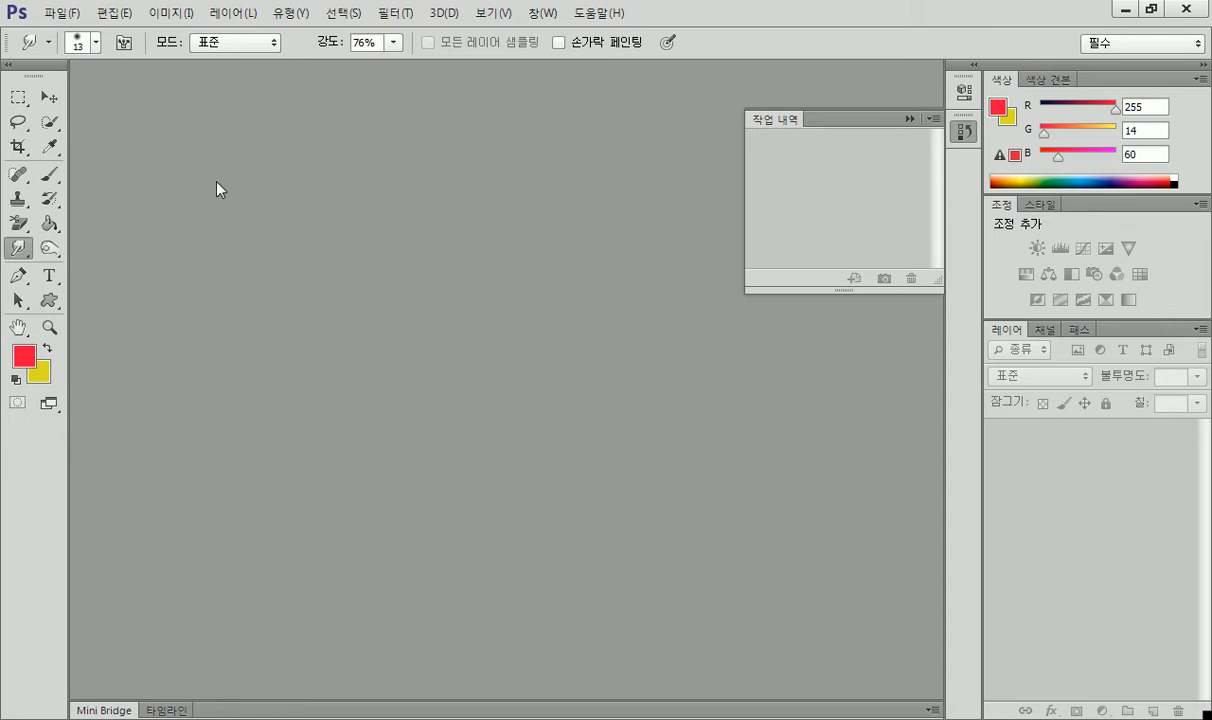
Open the image 아로마.jpg and collapse the floating History panel so it does not cover the photo.
double_click(295, 208)
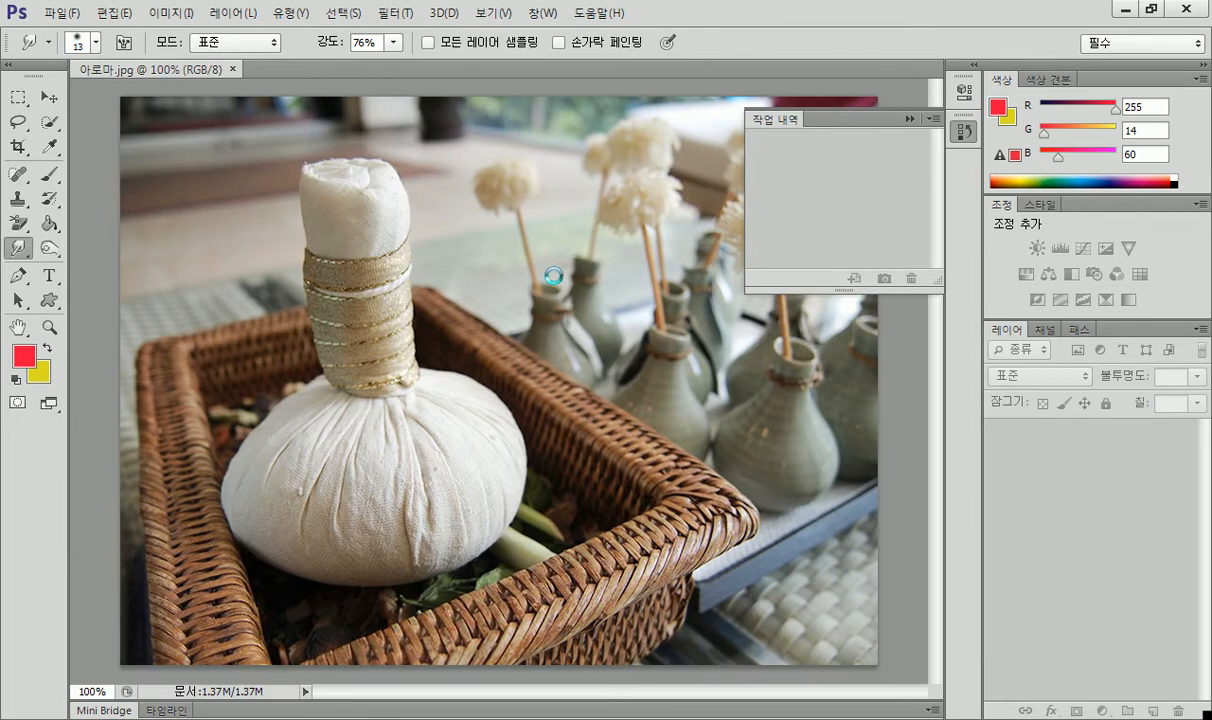
left_click(933, 118)
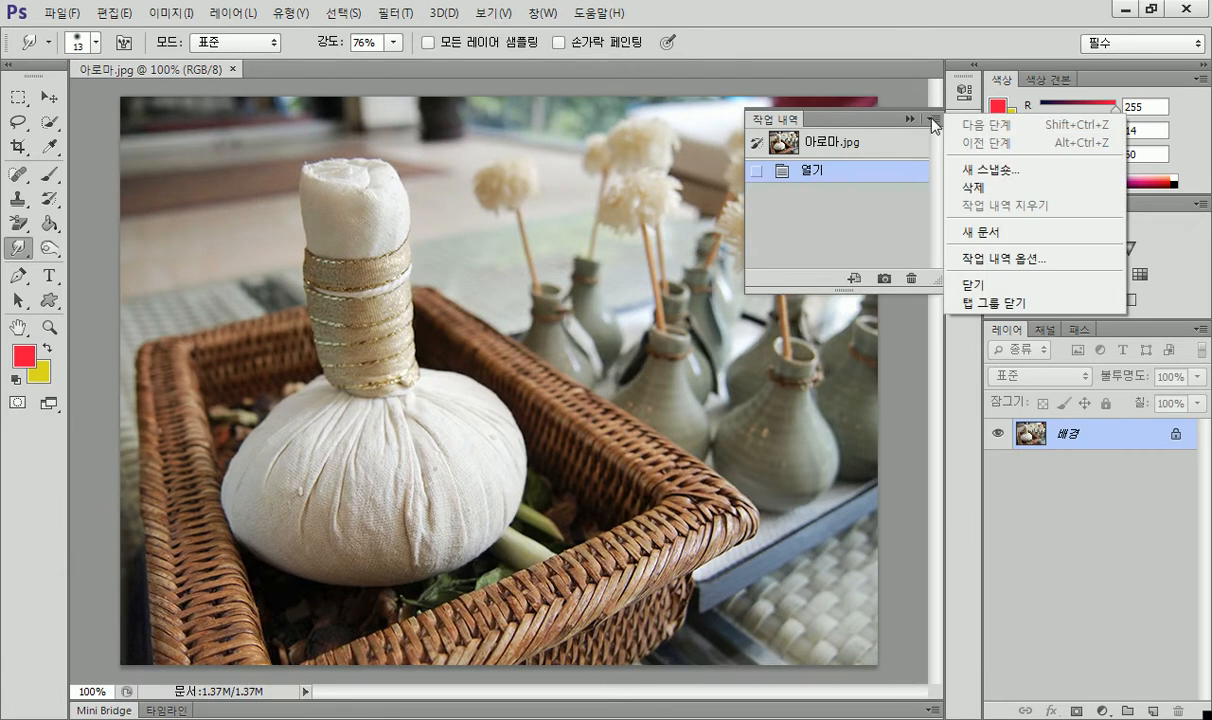
left_click(908, 120)
left_click(910, 120)
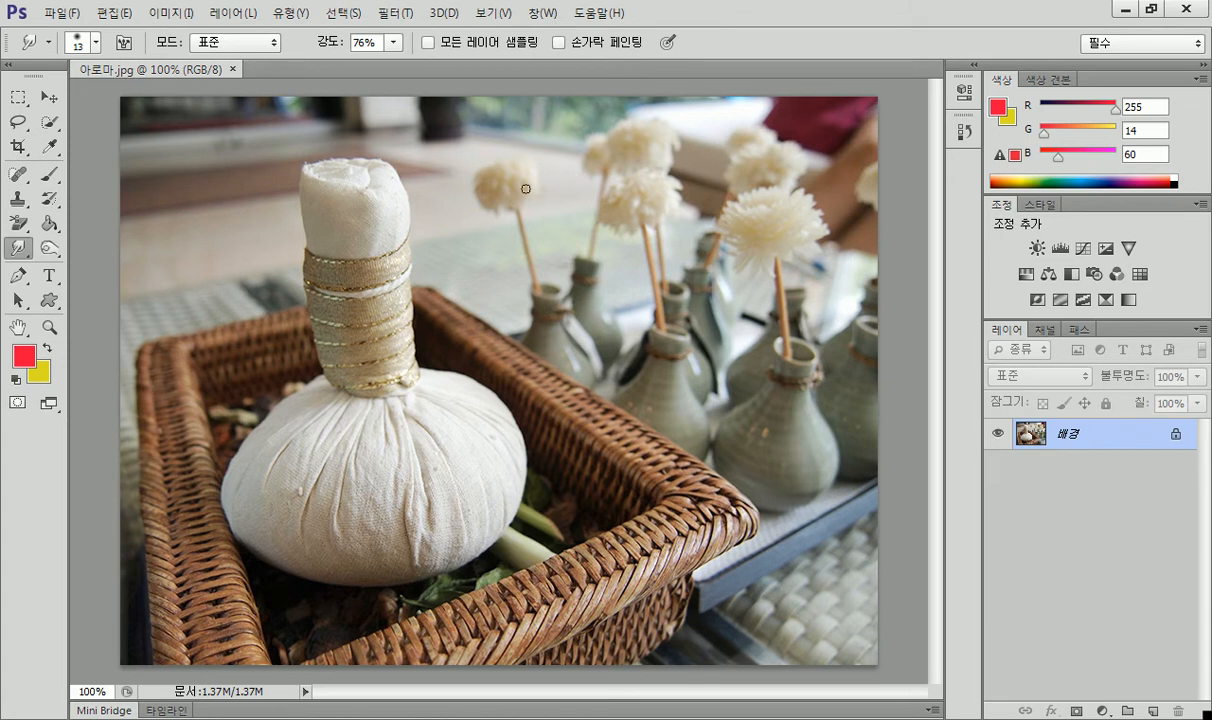
Open the foreground color picker and cancel it, reselect the Smudge tool, and swap the foreground and background colors back and forth.
left_click(25, 356)
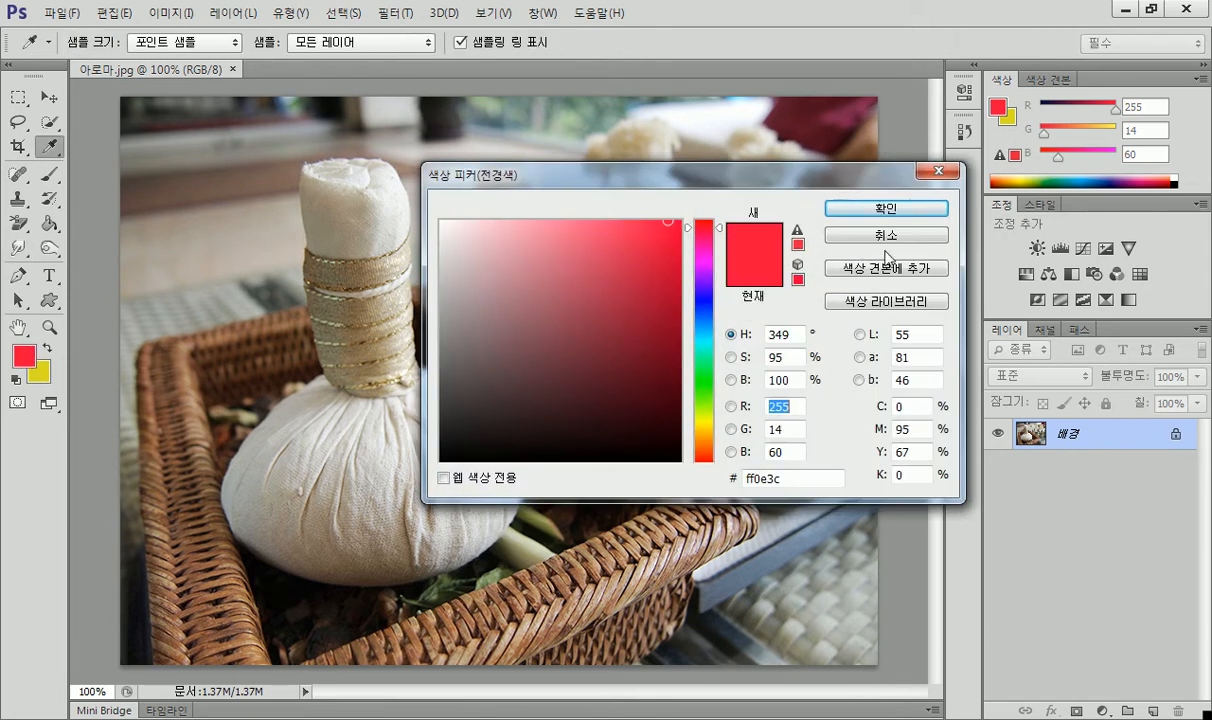
left_click(886, 235)
left_click(18, 248)
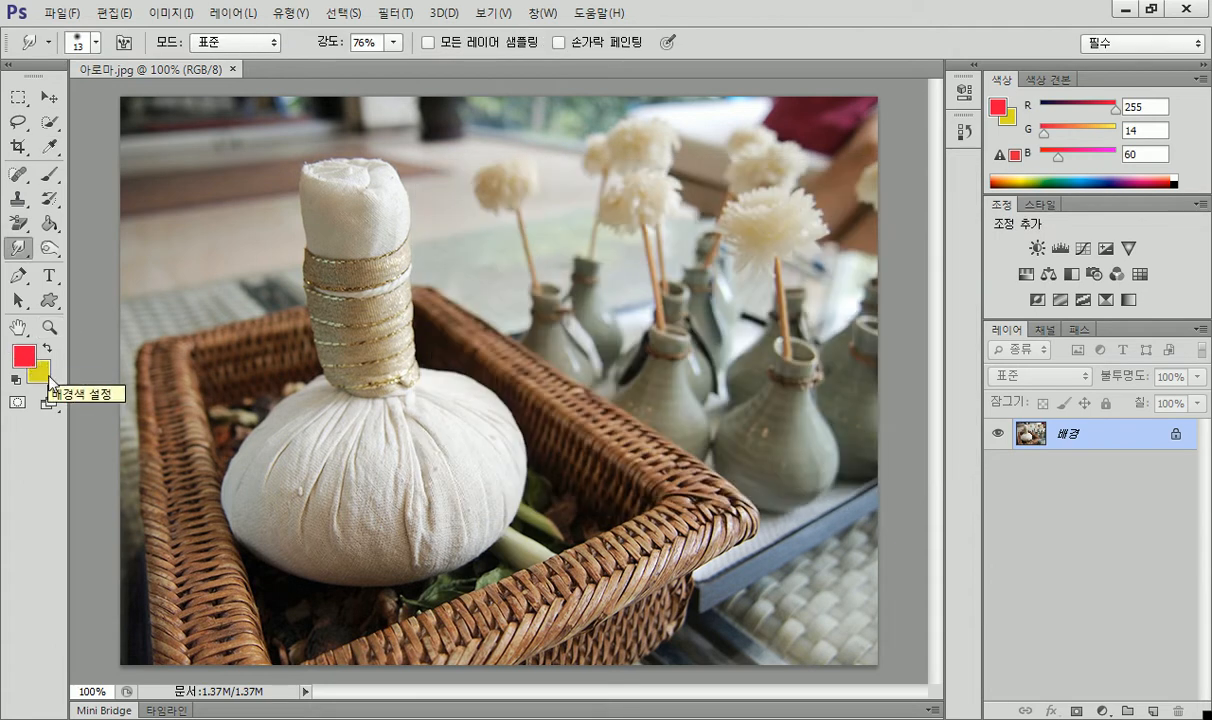
left_click(45, 348)
left_click(45, 347)
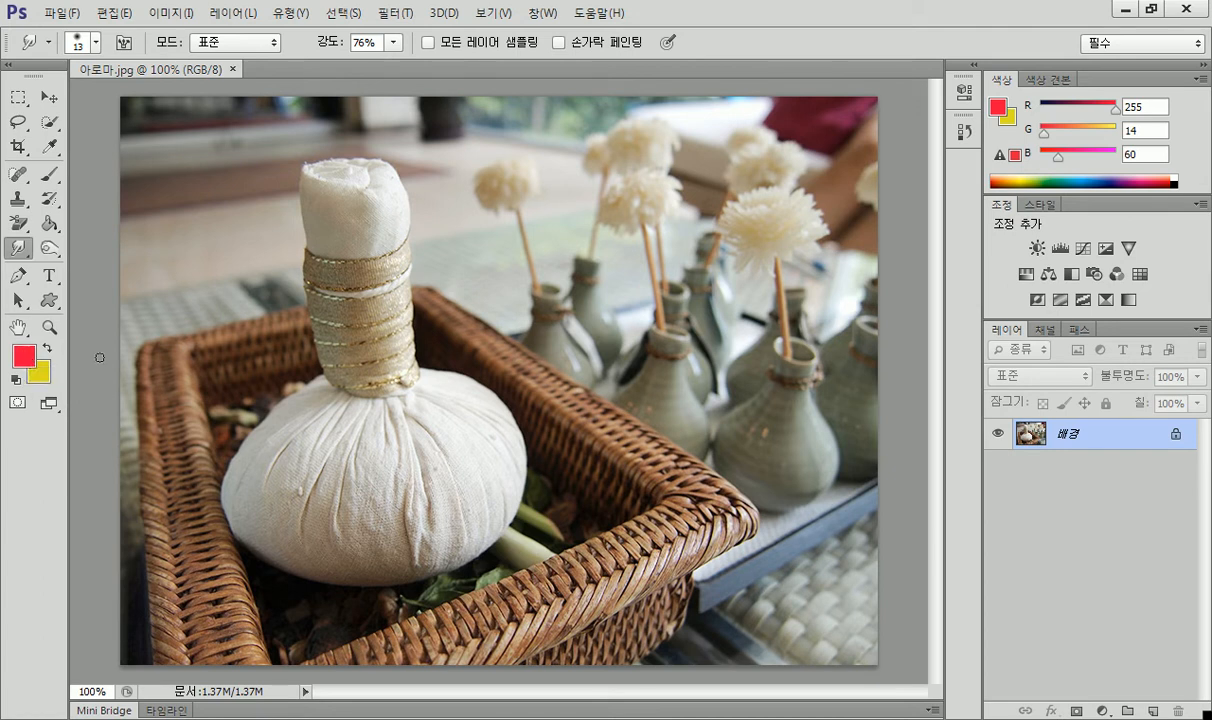
Open the foreground color picker, move it clear of the photo's subject, and try blue and yellow hues, ending on golden yellow fedd00.
left_click(25, 357)
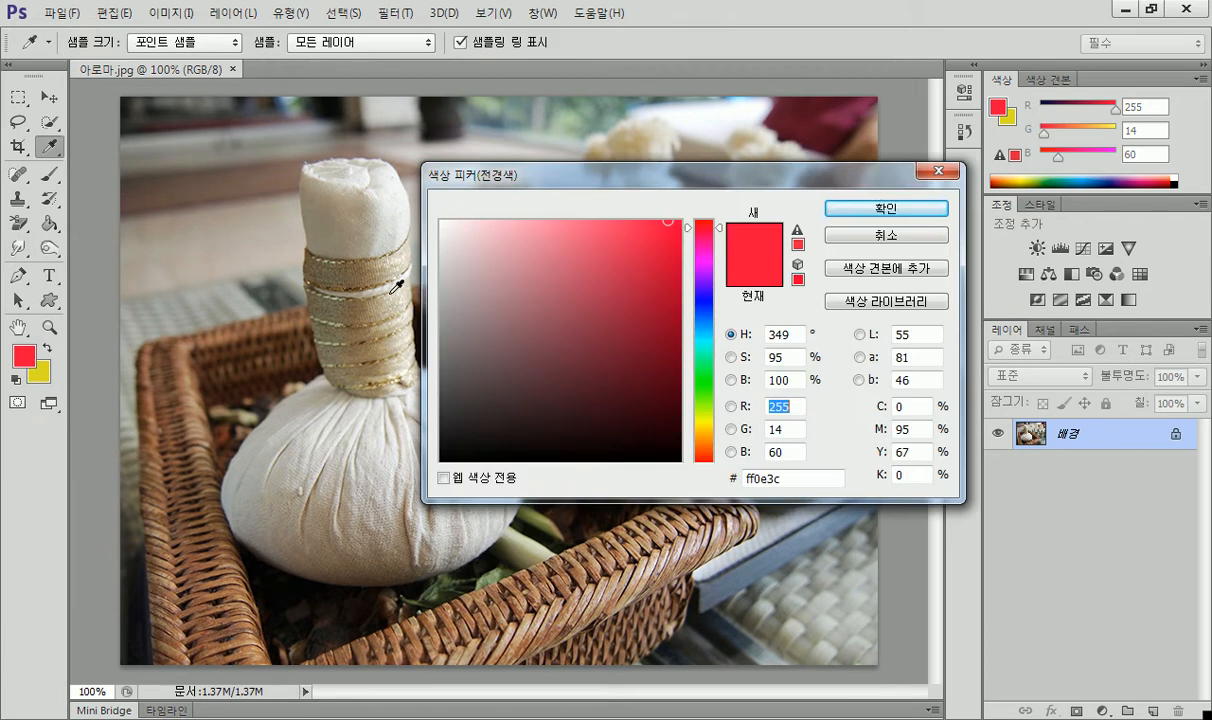
left_click_drag(569, 191, 600, 145)
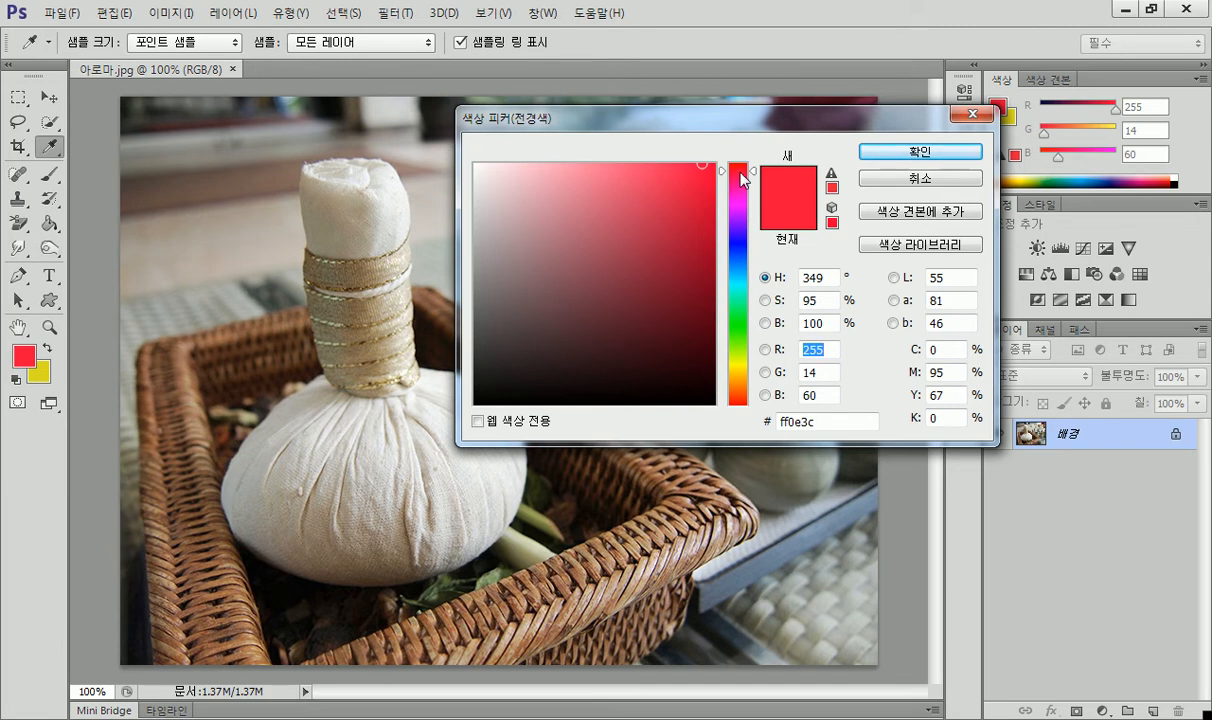
mouse_move(600, 183)
left_mouse_down()
mouse_move(576, 184)
mouse_move(536, 289)
mouse_move(525, 229)
mouse_move(467, 157)
mouse_move(500, 195)
mouse_move(536, 314)
mouse_move(628, 387)
mouse_move(726, 401)
mouse_move(473, 405)
mouse_move(630, 189)
mouse_move(691, 251)
mouse_move(684, 261)
left_mouse_up()
left_click_drag(743, 171, 700, 271)
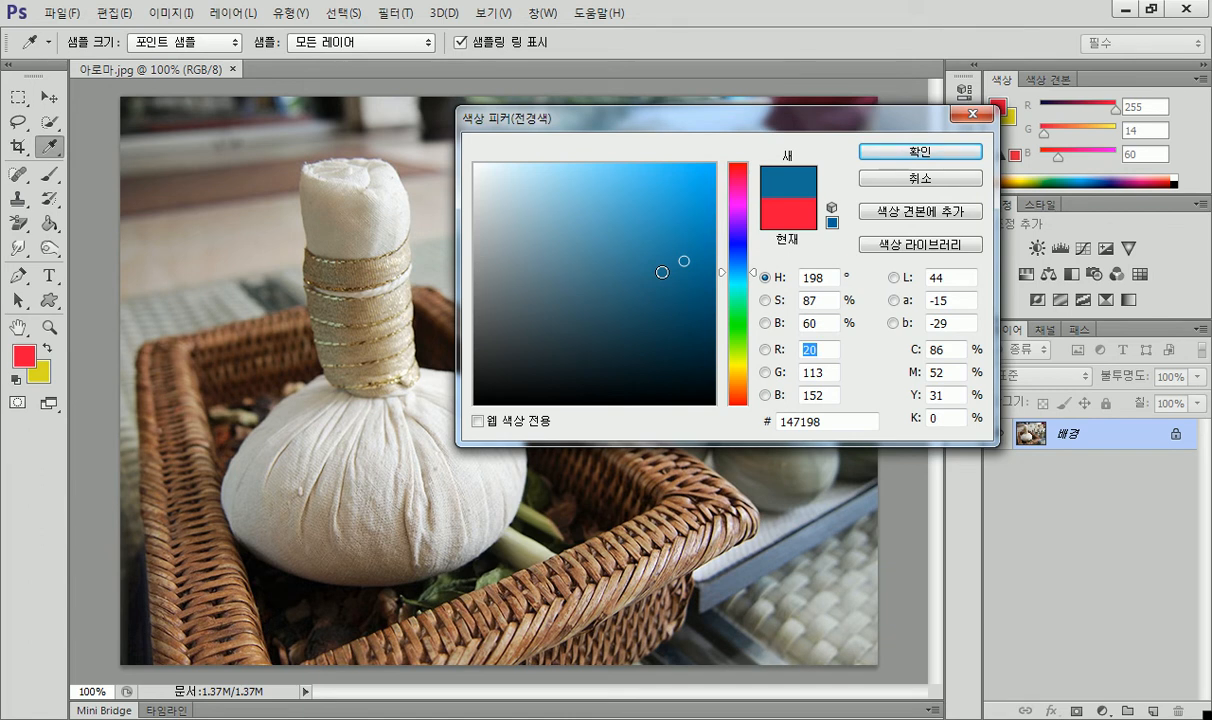
left_click(728, 362)
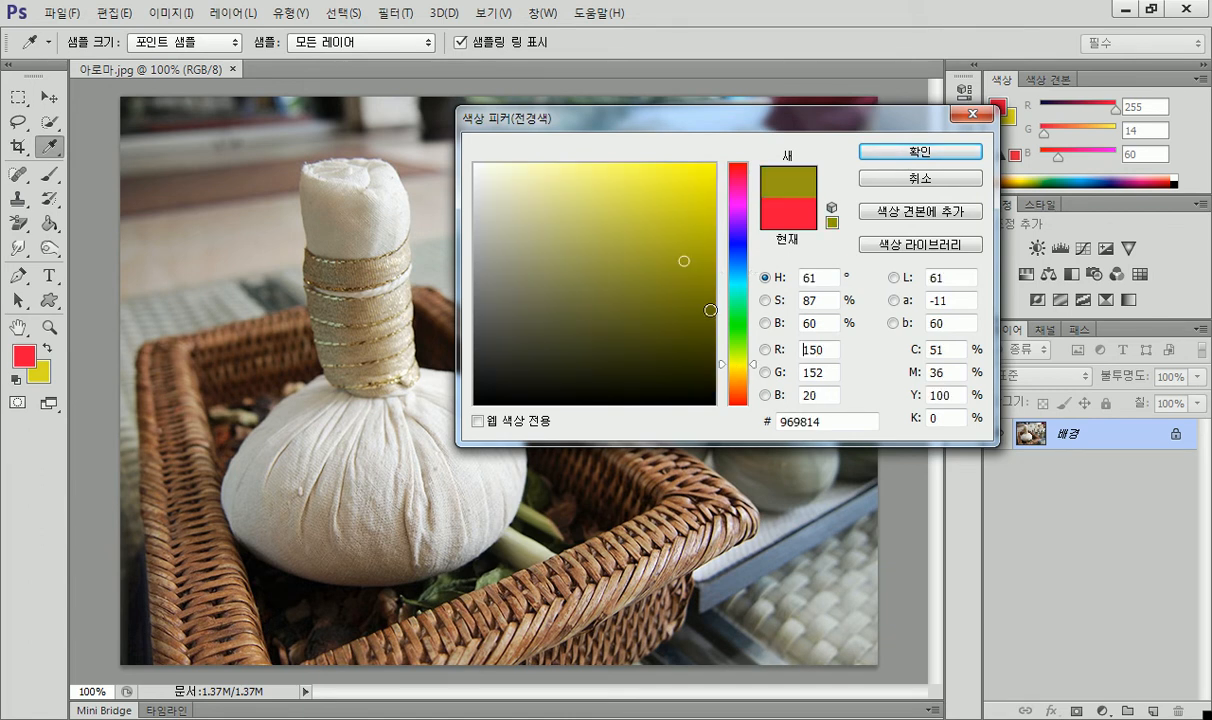
left_click_drag(713, 165, 717, 160)
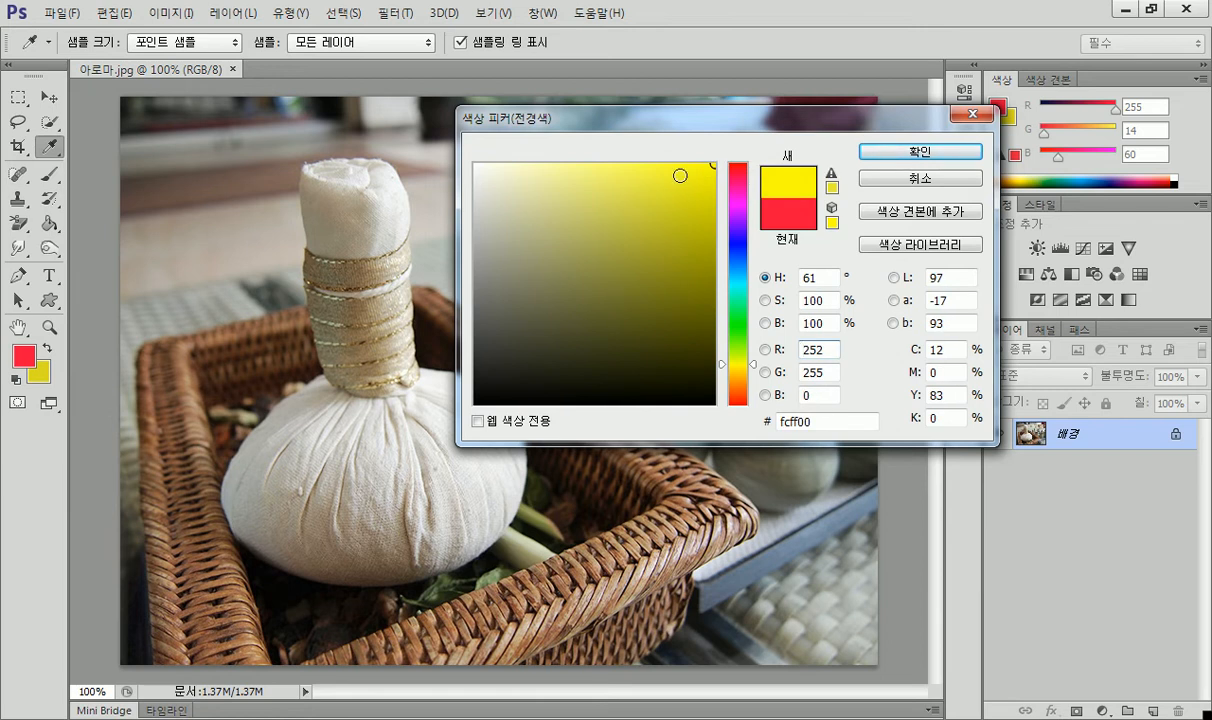
left_click(743, 370)
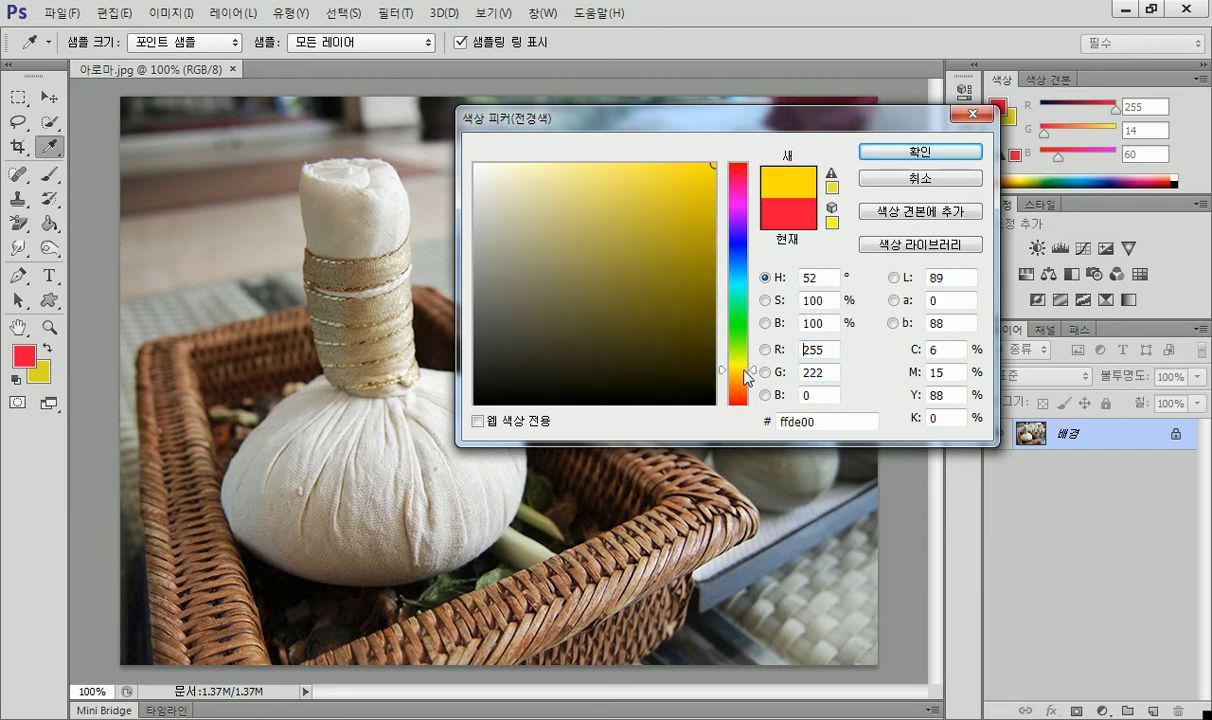
left_click_drag(718, 172, 717, 165)
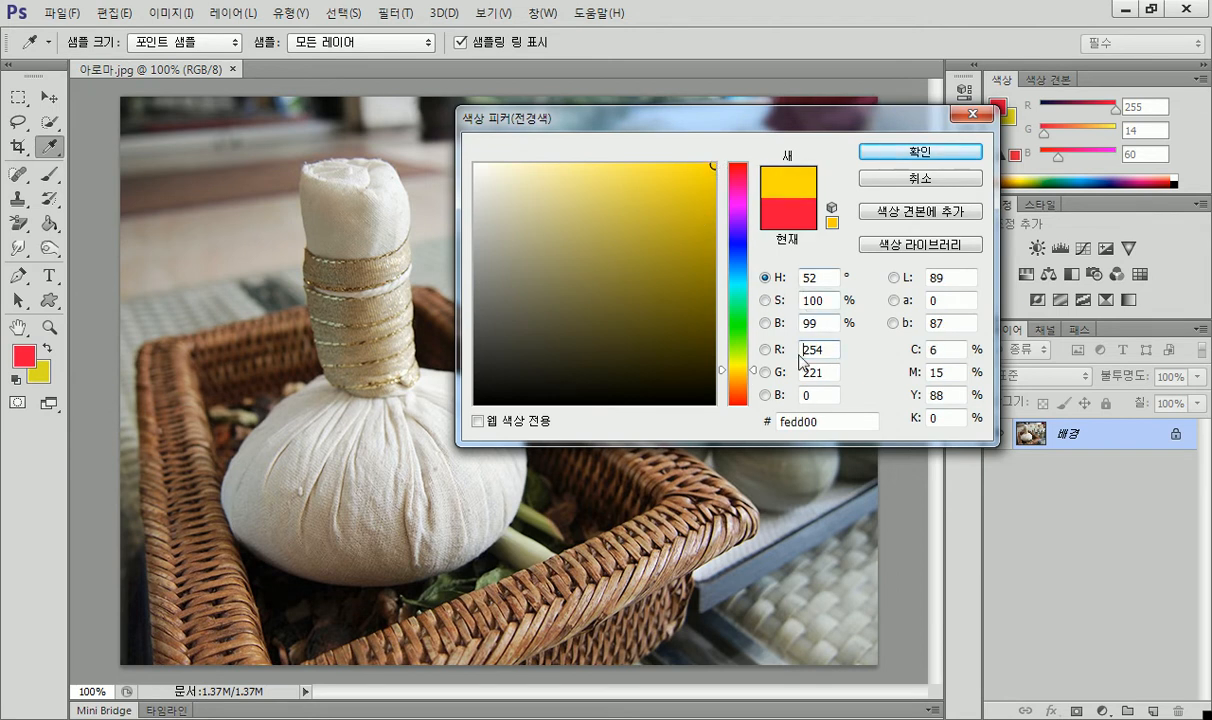
Compare how the color field looks when based on green, blue, red and saturation, and return it to hue.
left_click(765, 372)
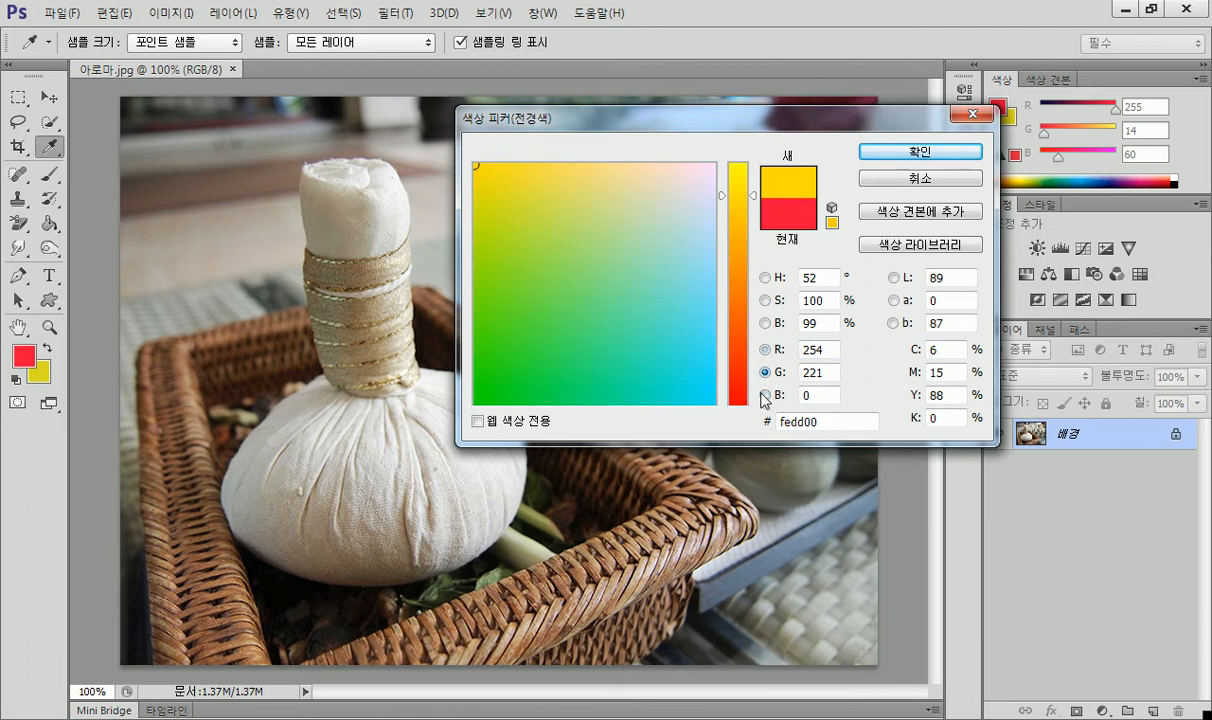
left_click(765, 395)
left_click(765, 349)
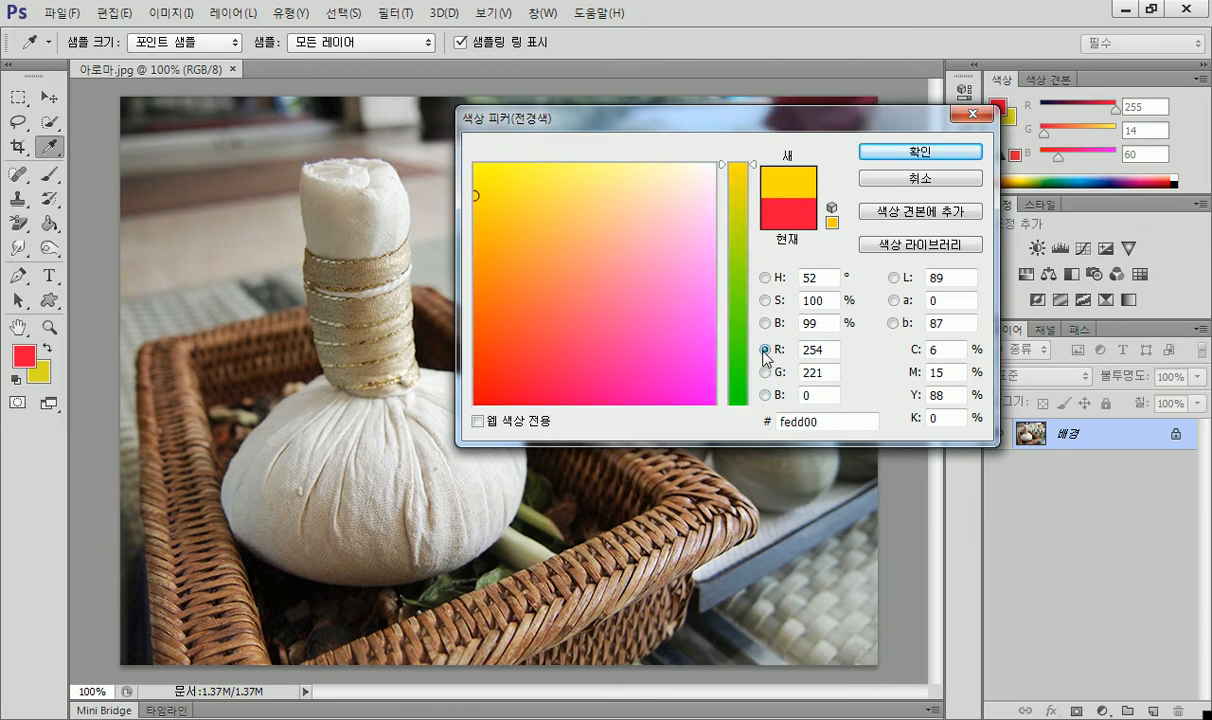
left_click(765, 372)
left_click(765, 395)
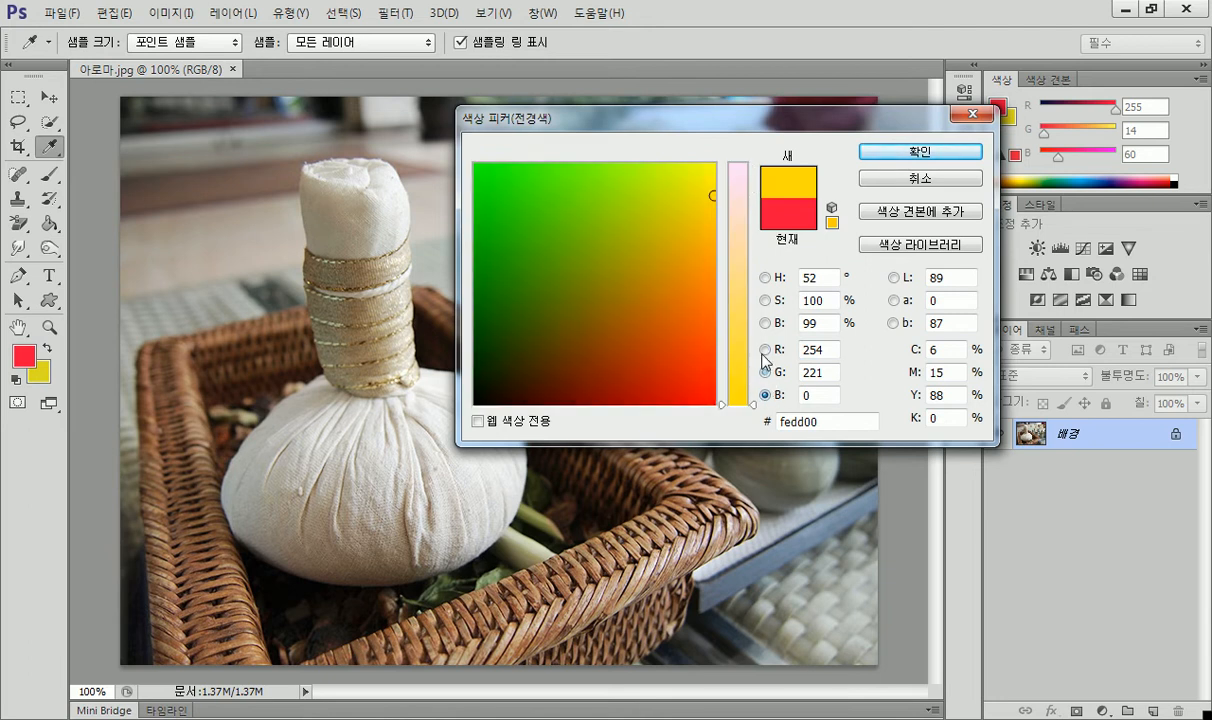
left_click(765, 300)
left_click(765, 277)
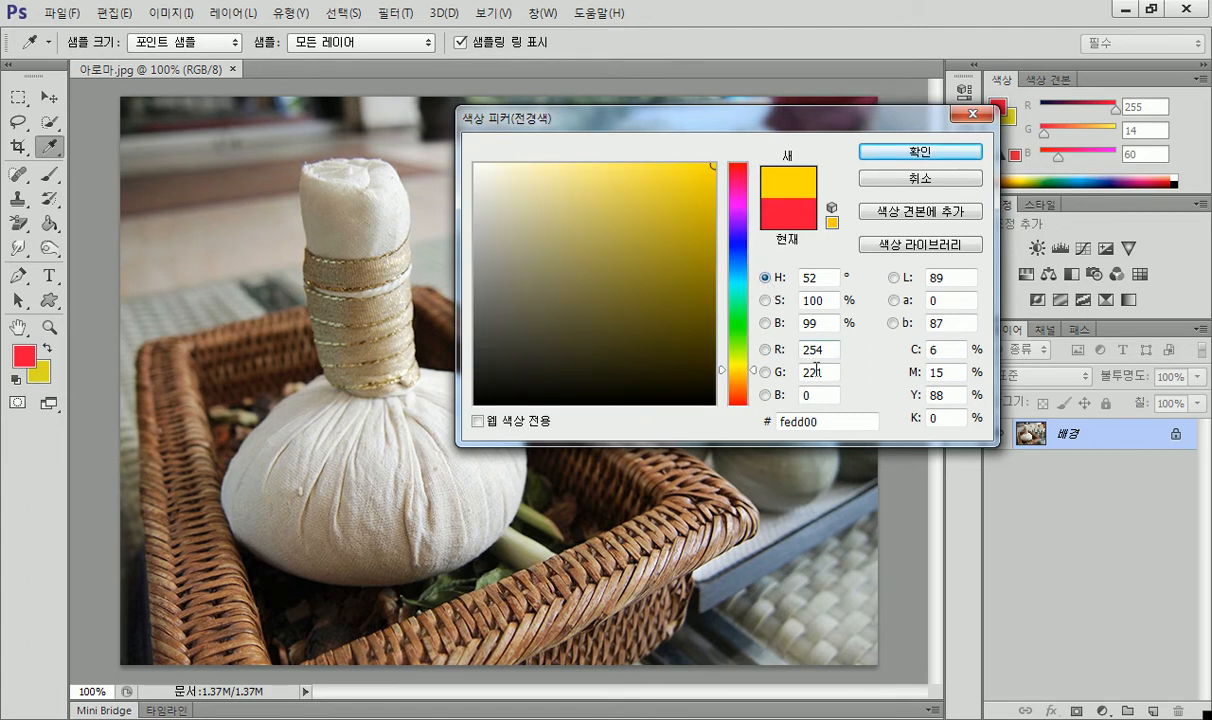
Shift the foreground hue to 193° light blue and change the hex code to 00c5fa.
left_click_drag(828, 350, 783, 348)
left_click_drag(738, 300, 738, 275)
left_click(779, 422)
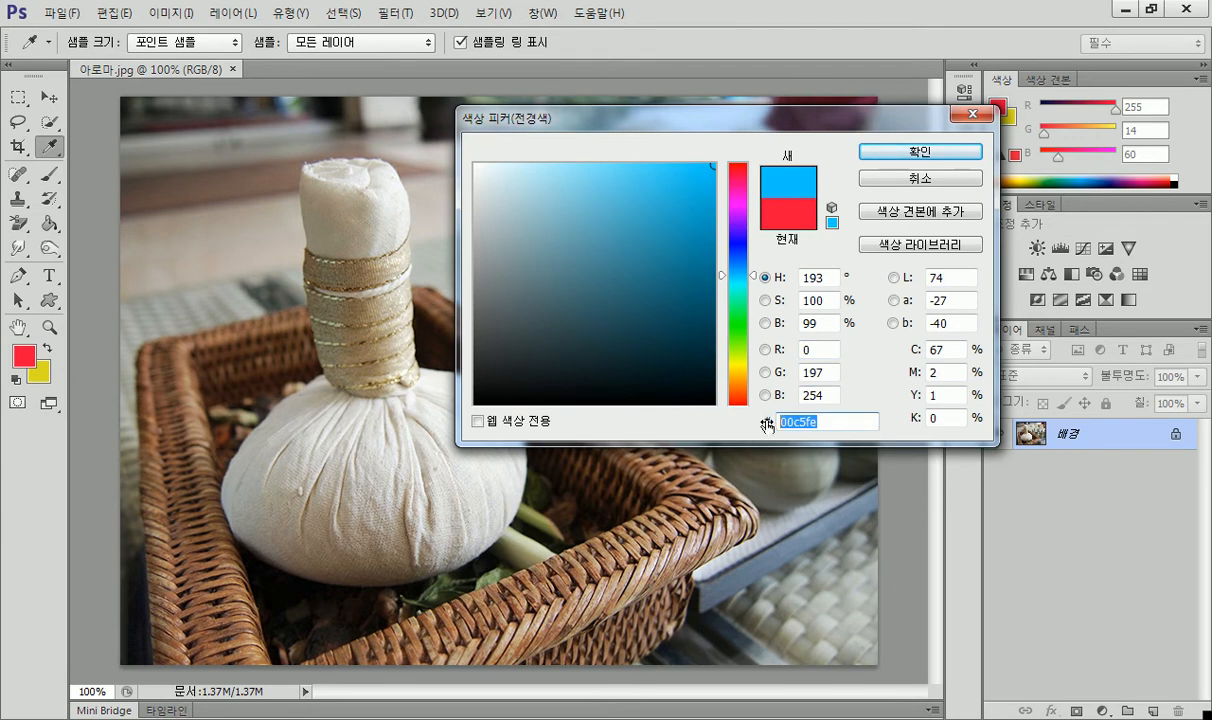
mouse_move(767, 424)
left_mouse_down()
mouse_move(816, 428)
mouse_move(766, 422)
left_mouse_up()
left_click(837, 422)
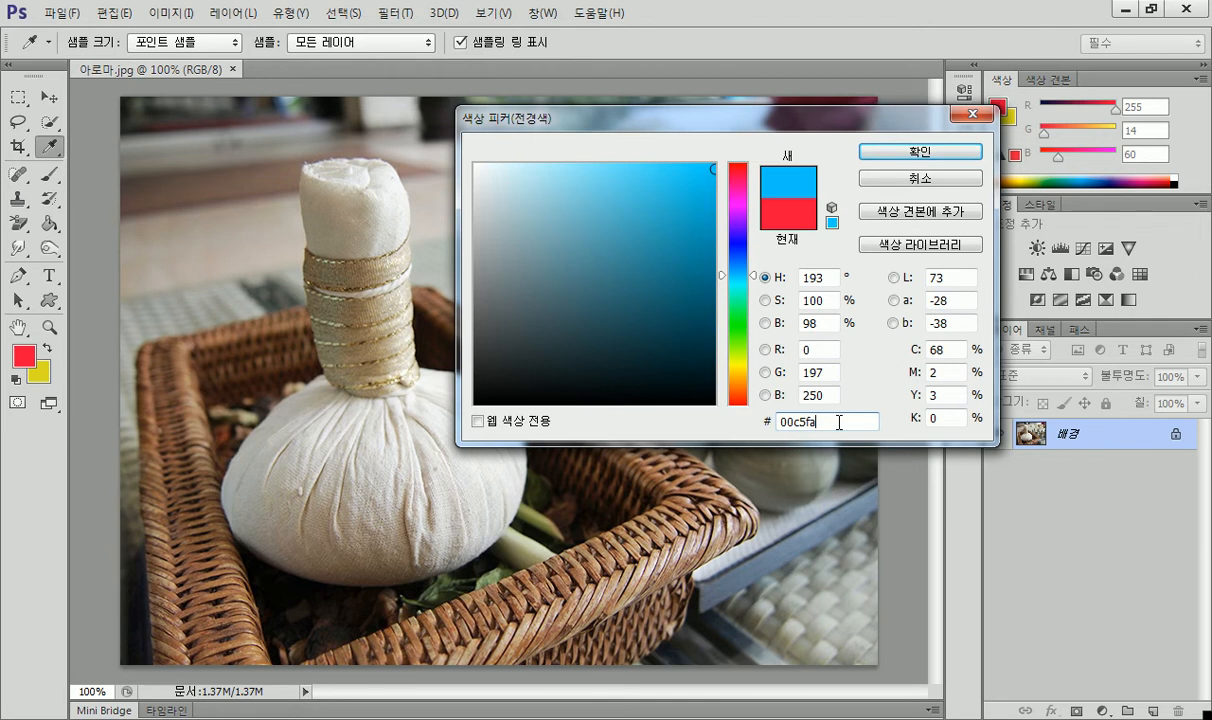
Set the foreground color's hex code to the pink f19ec2.
double_click(841, 421)
type("f1")
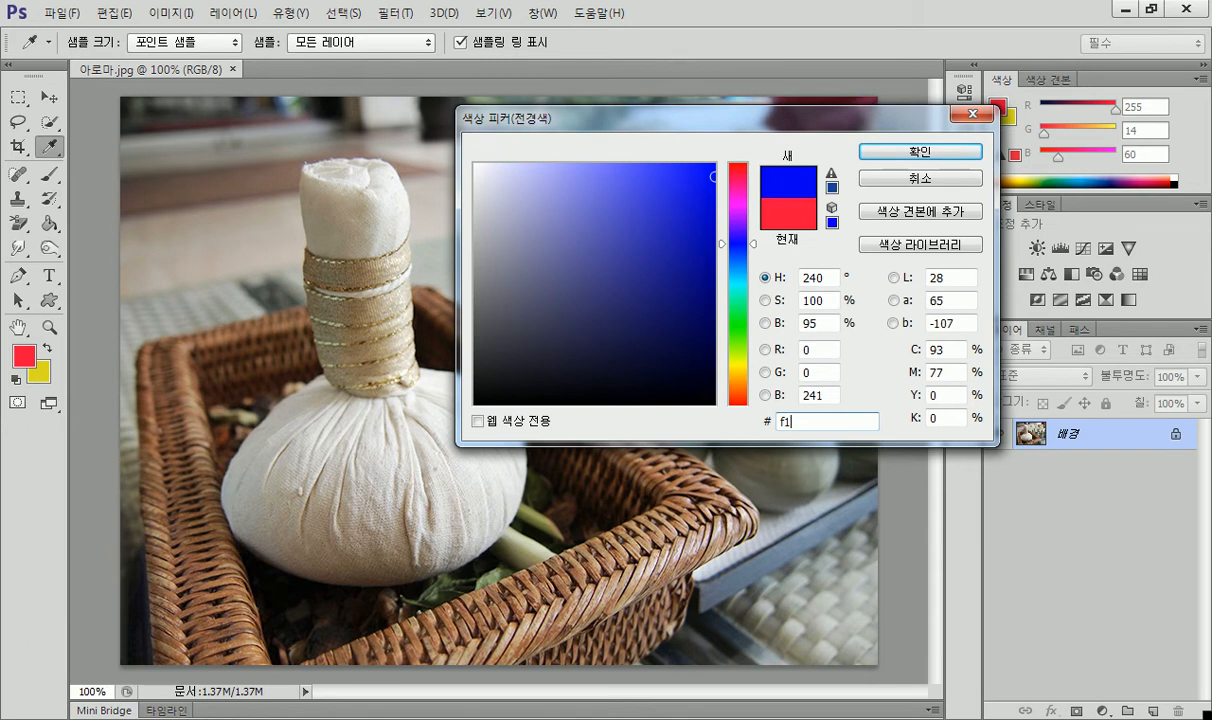
type("9ec2")
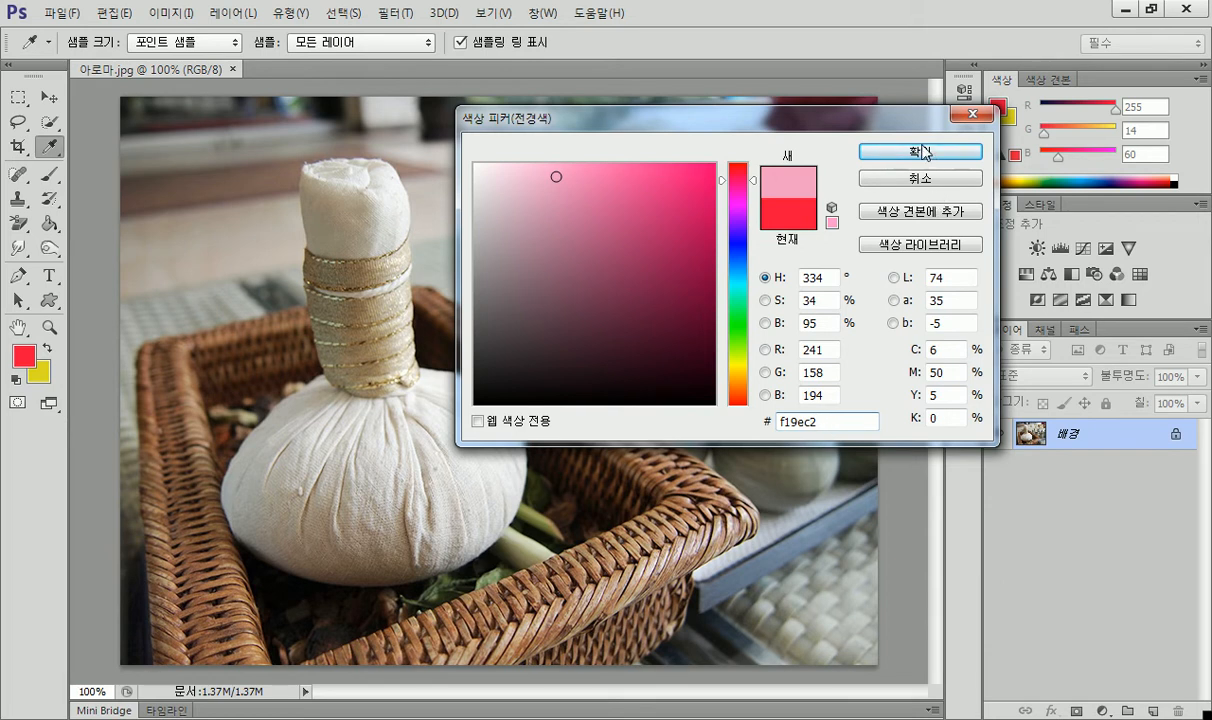
Switch to a new Notepad document and write "RGB : Red Green Blue" as the first line.
key("super")
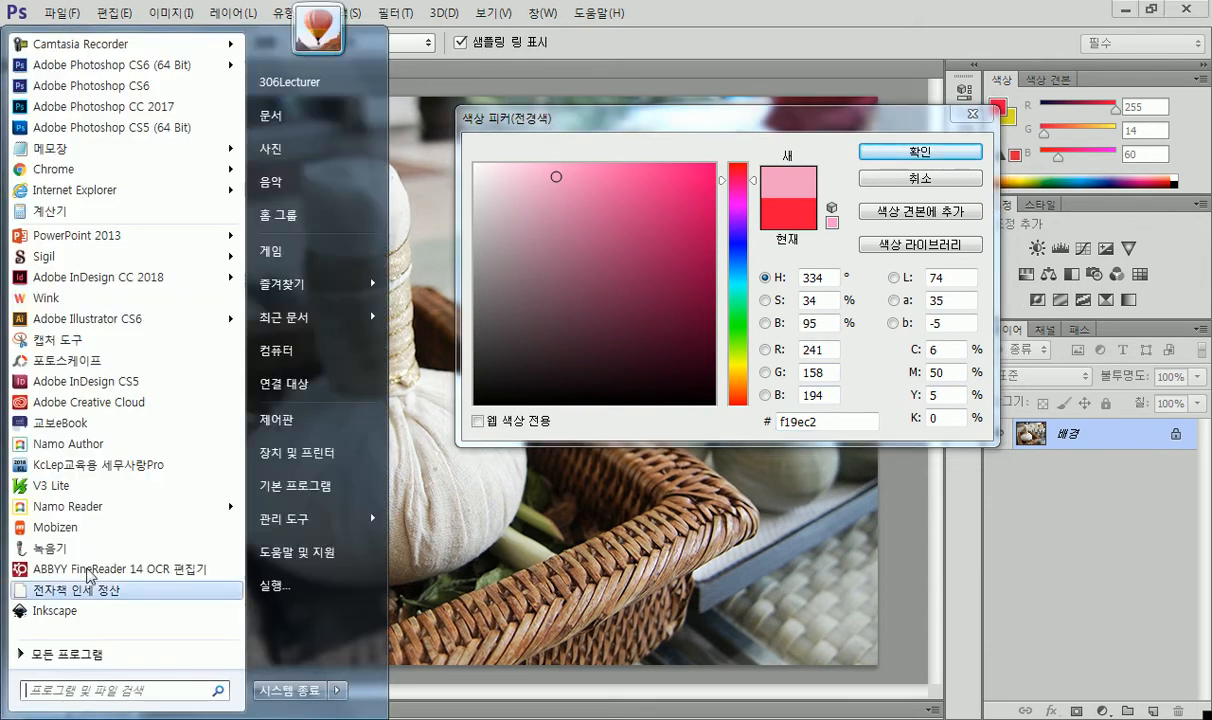
left_click(60, 148)
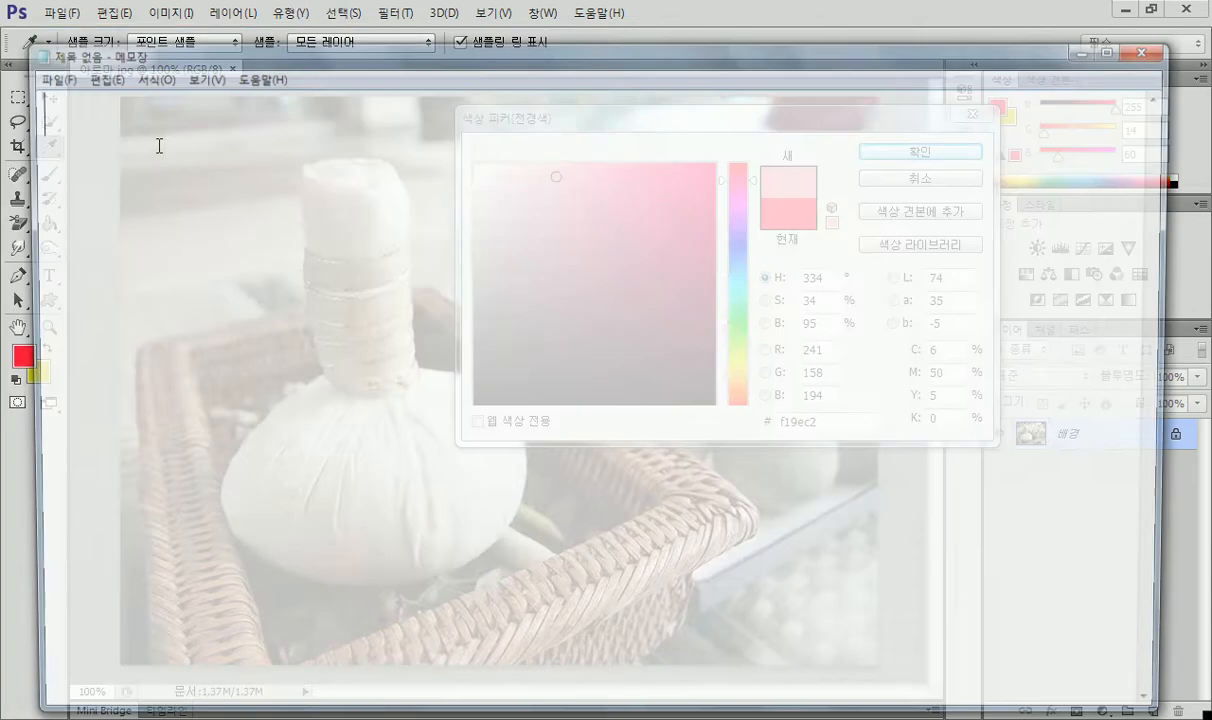
type("RGB L")
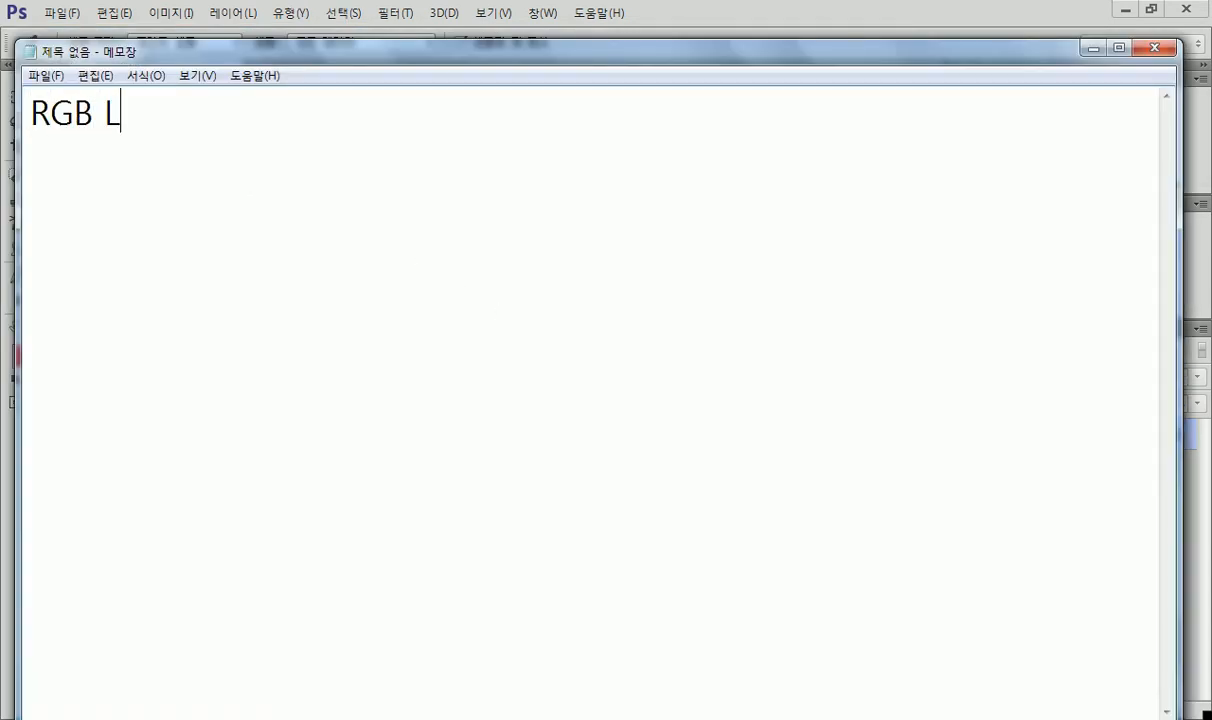
key("BackSpace")
type(": Red ")
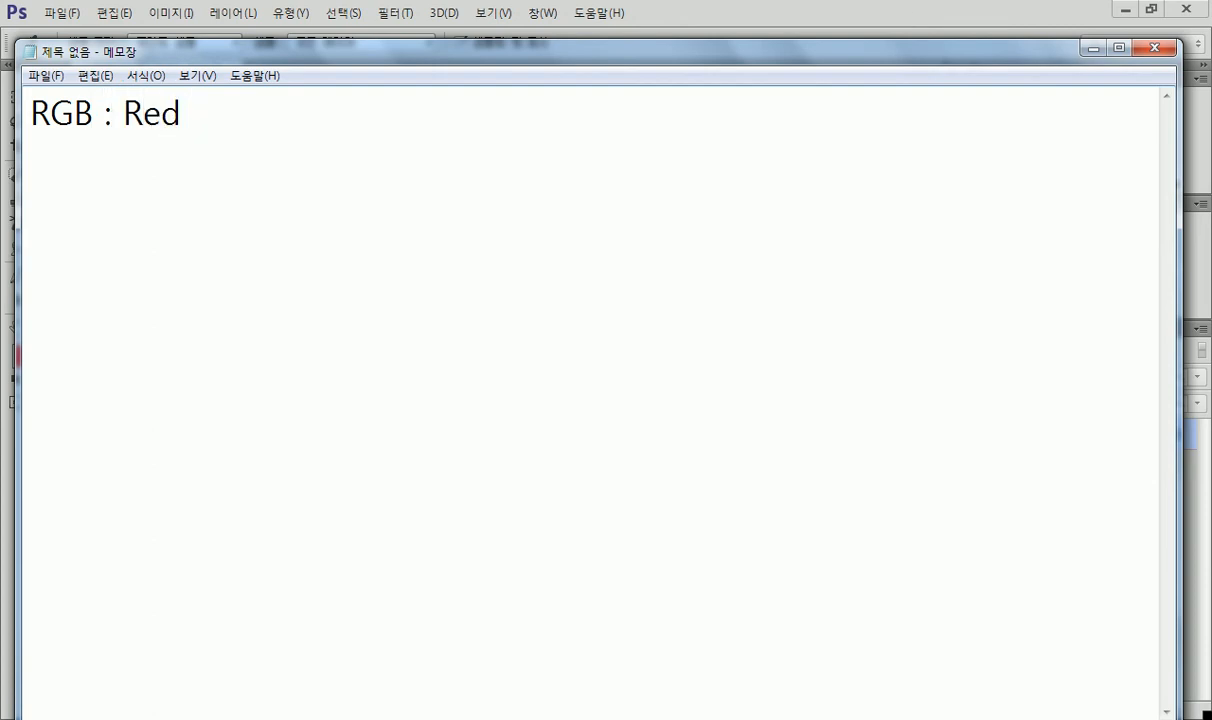
type("Green ")
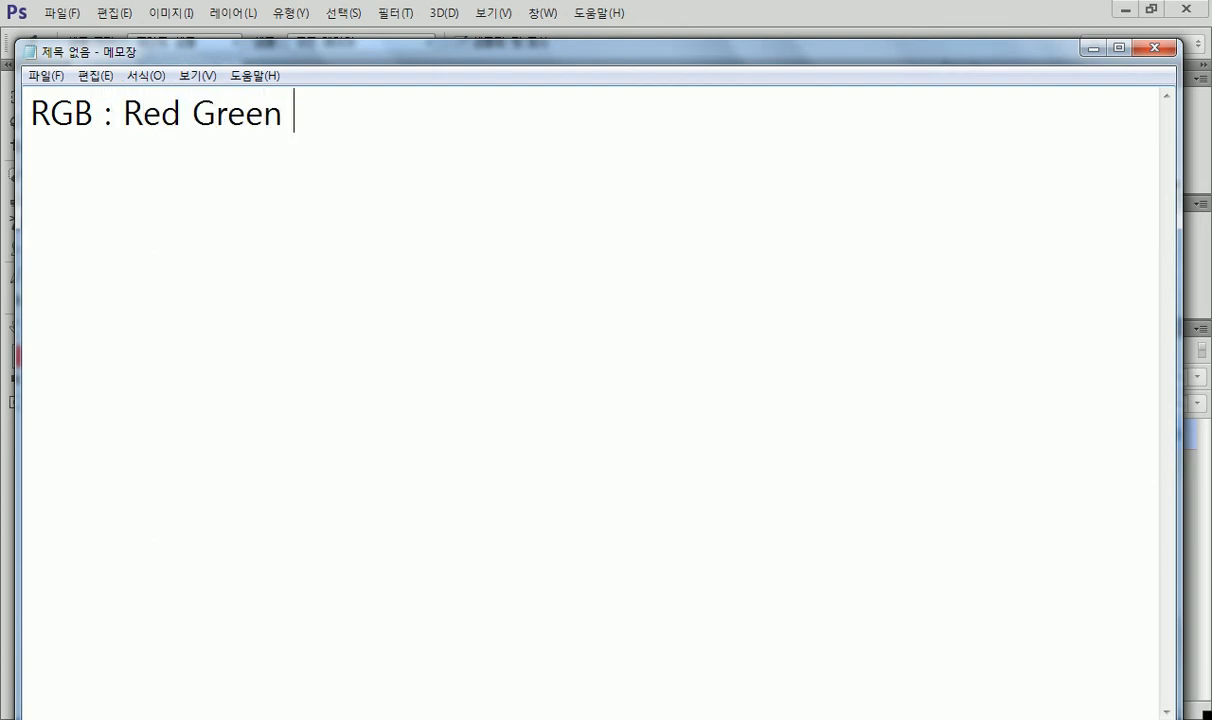
type("Blue")
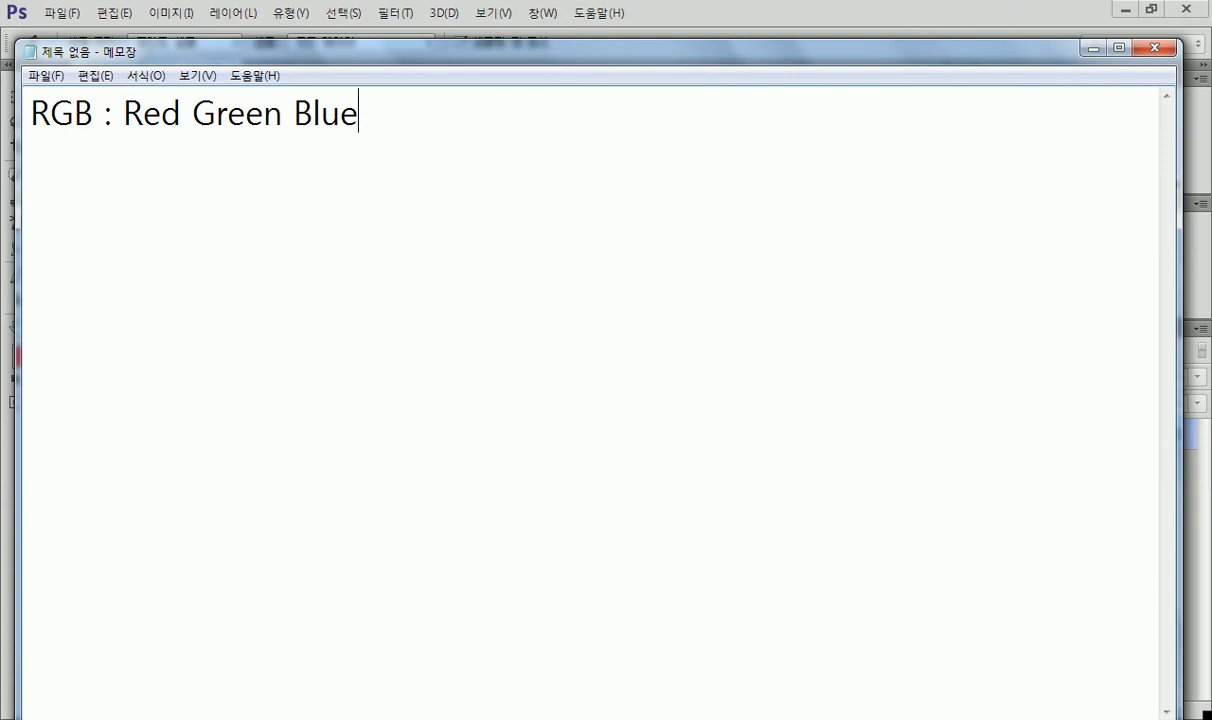
Add the second line "각각 색상이 0단계에서 255단계까지 표현", dismissing the antivirus notification.
key("Return")
type("각각 색상이 0단계에서 24")
key("BackSpace")
type("55ㄷ")
type("단계")
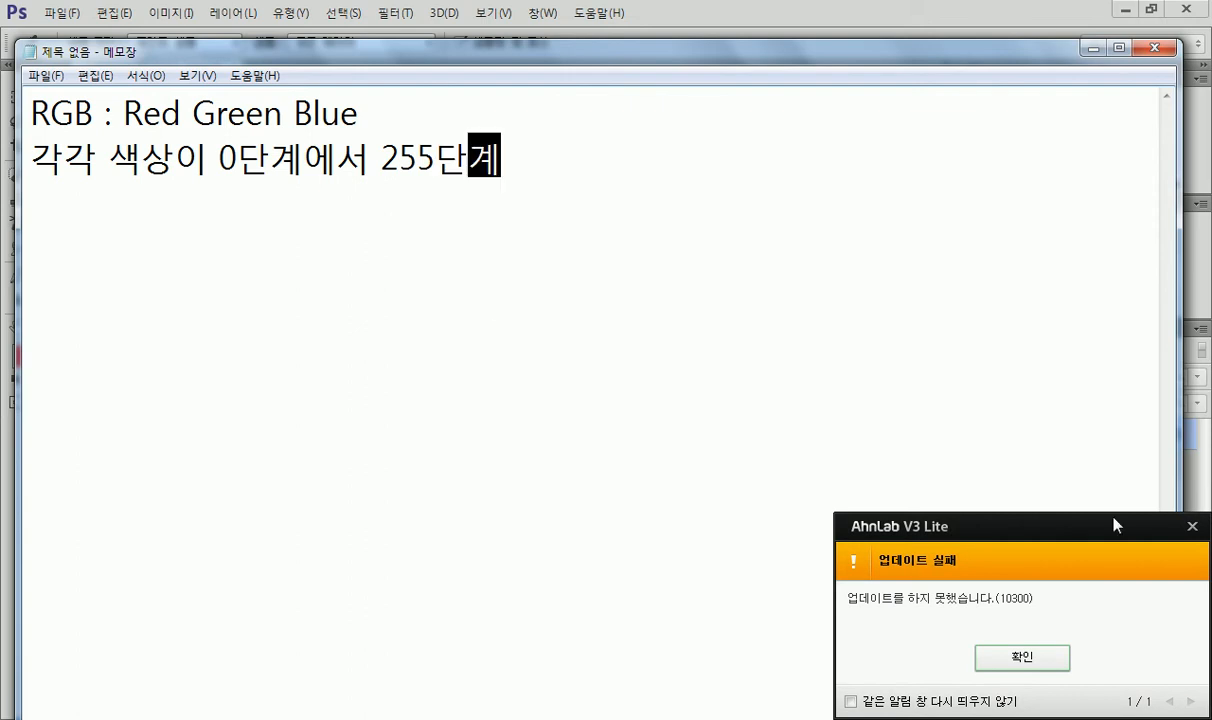
left_click(1192, 526)
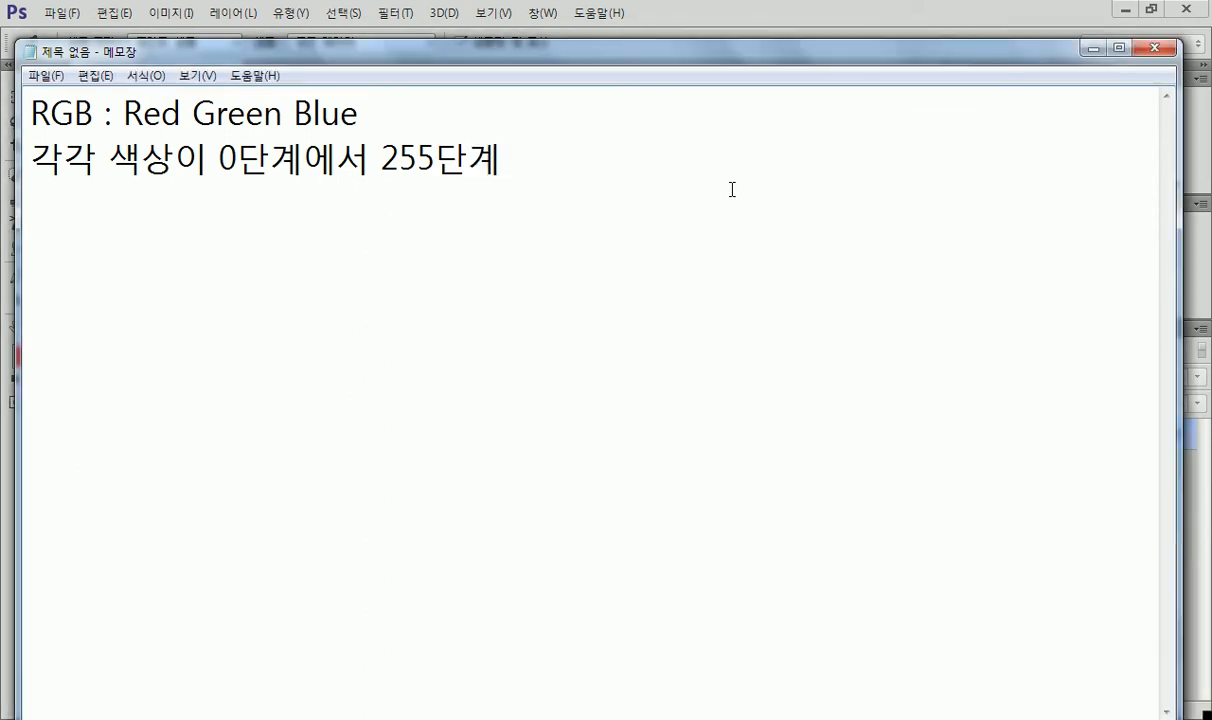
type("까지 표현")
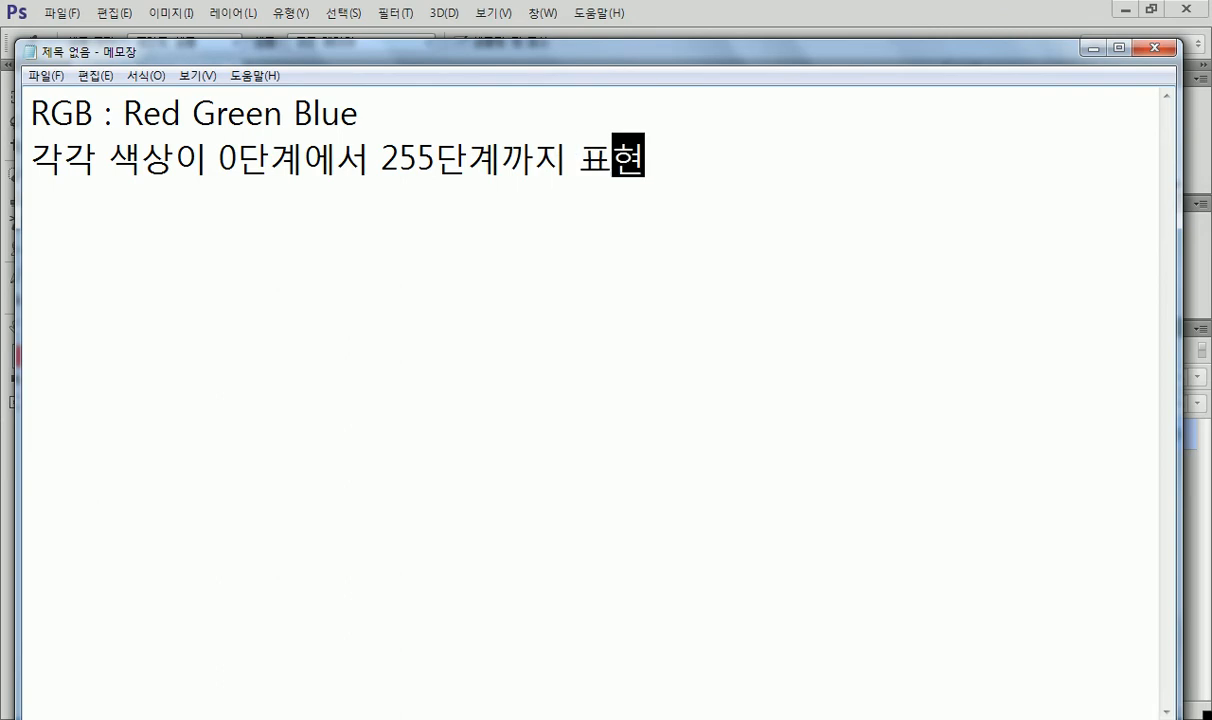
key("Return")
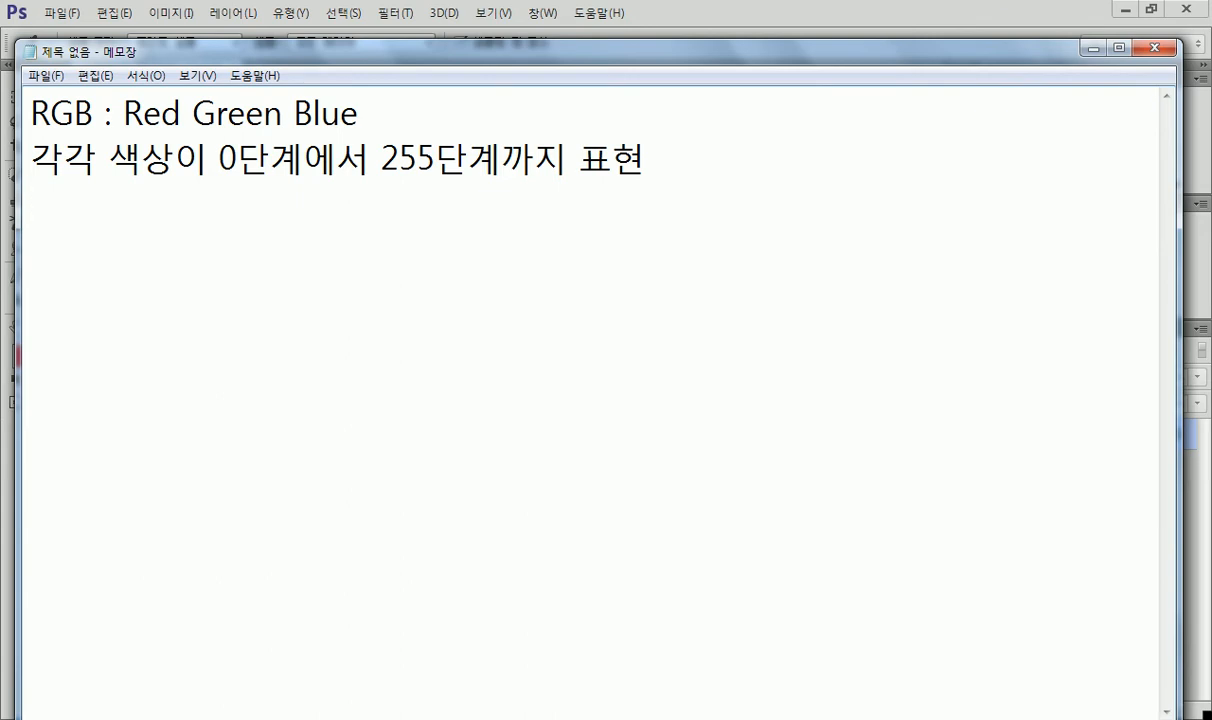
Add the line "일반적으로 10진 형태로 표기하기도 하고, 16진 형태로 표기하기도 한다." followed by the line "0~255 > 00~FF".
type("일반적ㅇ으로 10진 형태로 표기하기도 ㅎ하고, 16진 형태로 표기하긴도 한다.")
key("Return")
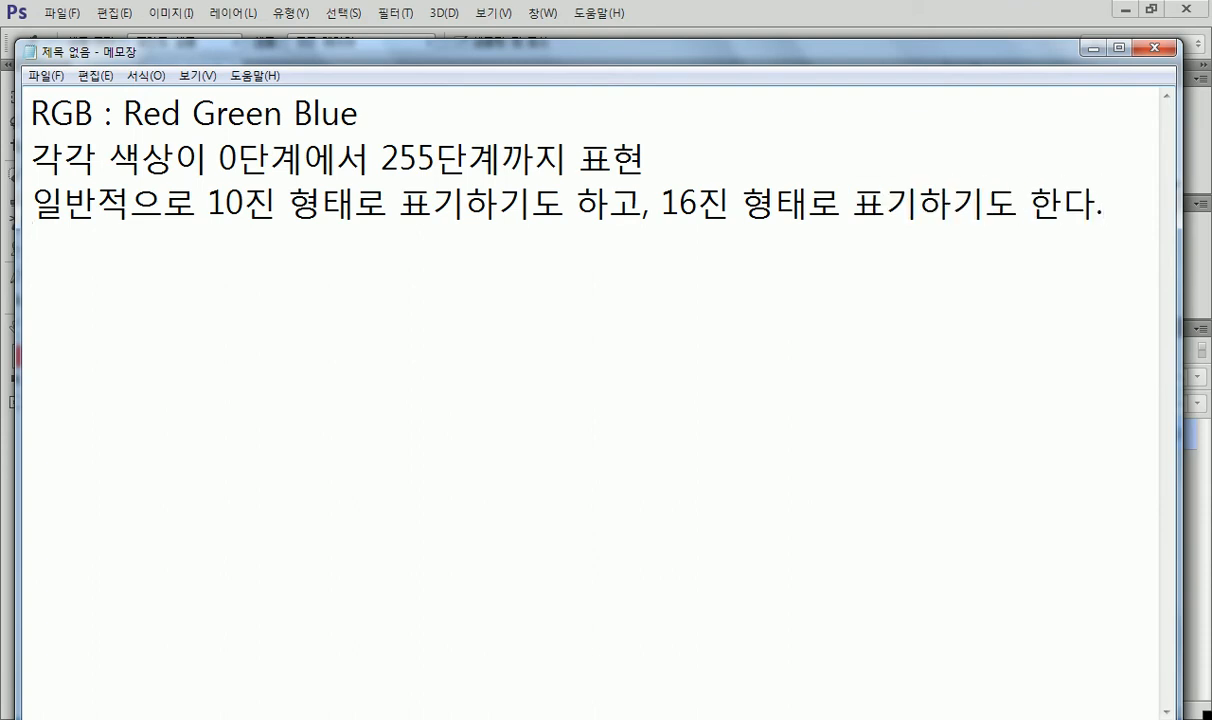
type("0~255 > 00~FF")
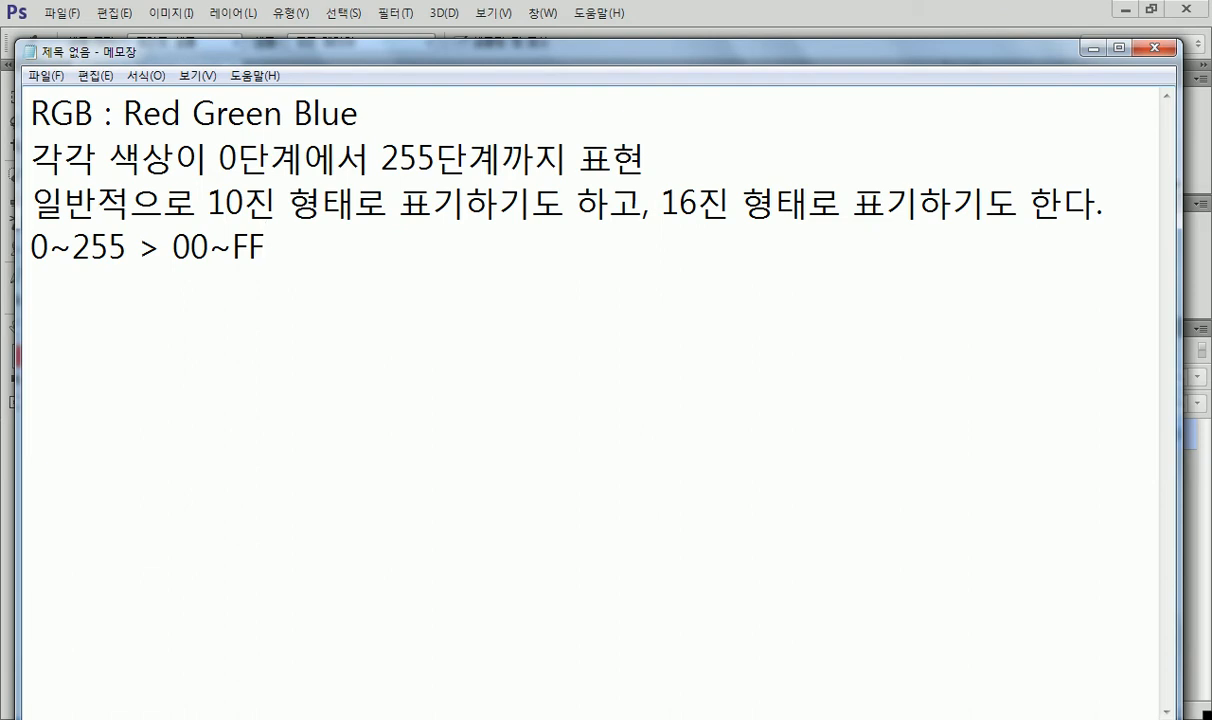
Add a line giving the hex code for black: "000000 : 검정".
key("Return")
type("000000 : ")
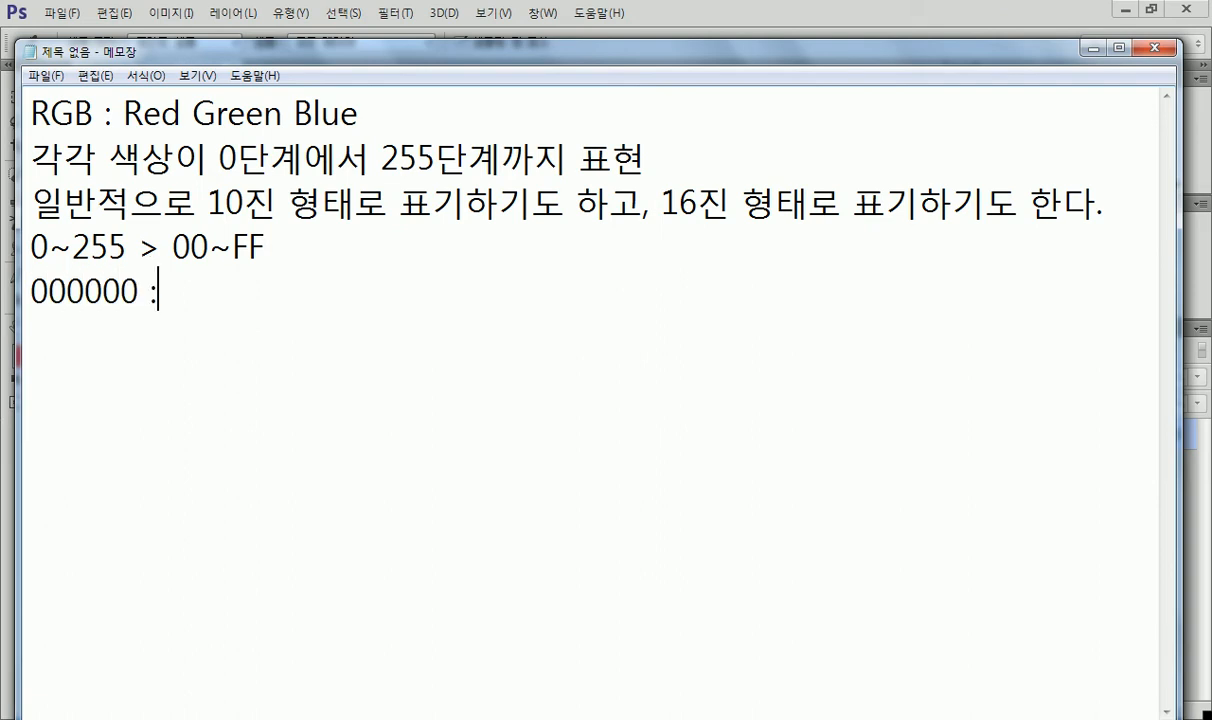
type("gml")
key("BackSpace")
key("BackSpace")
key("BackSpace")
type("검정")
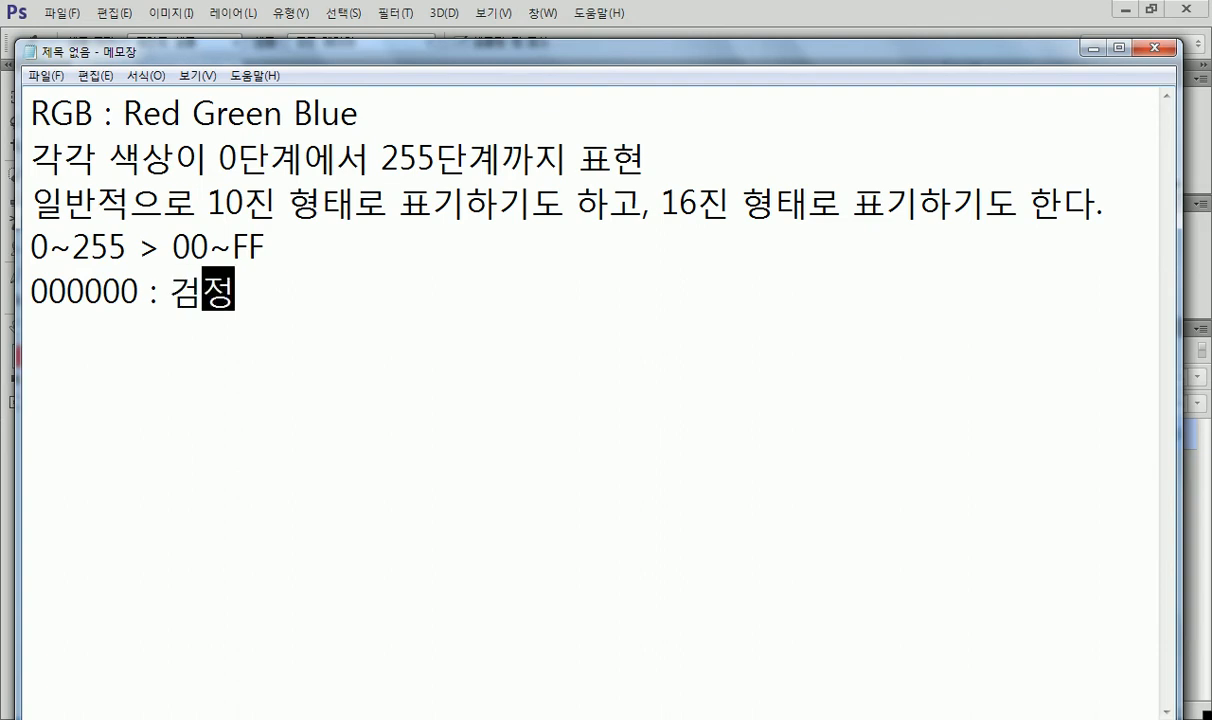
Add a line giving the hex code for white: "FFFFFF : 하양".
key("Return")
type("F")
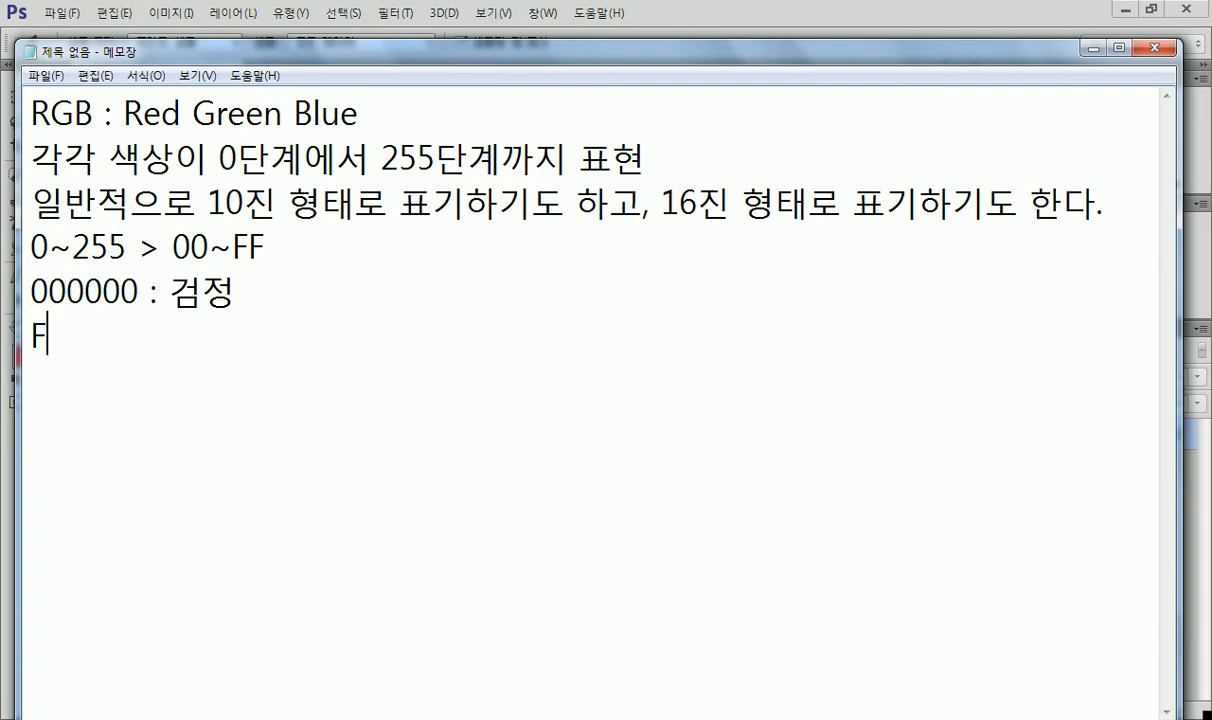
type("FFFFF : 히")
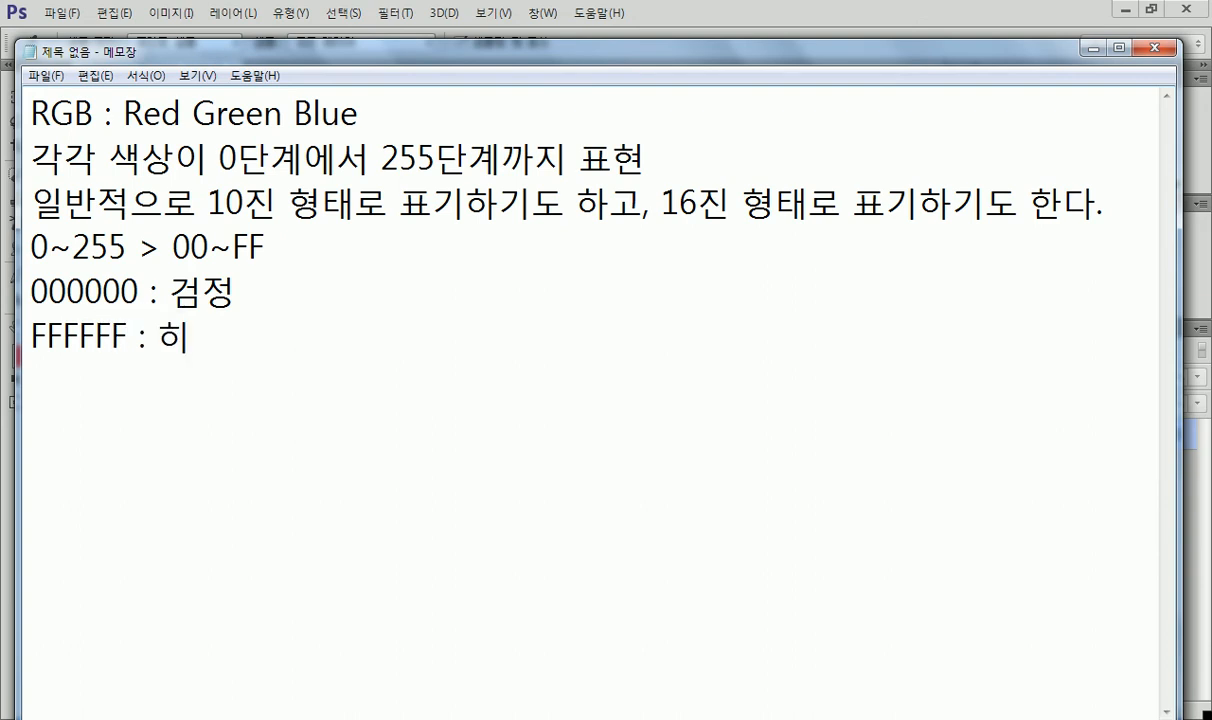
key("BackSpace")
type("하양")
key("Return")
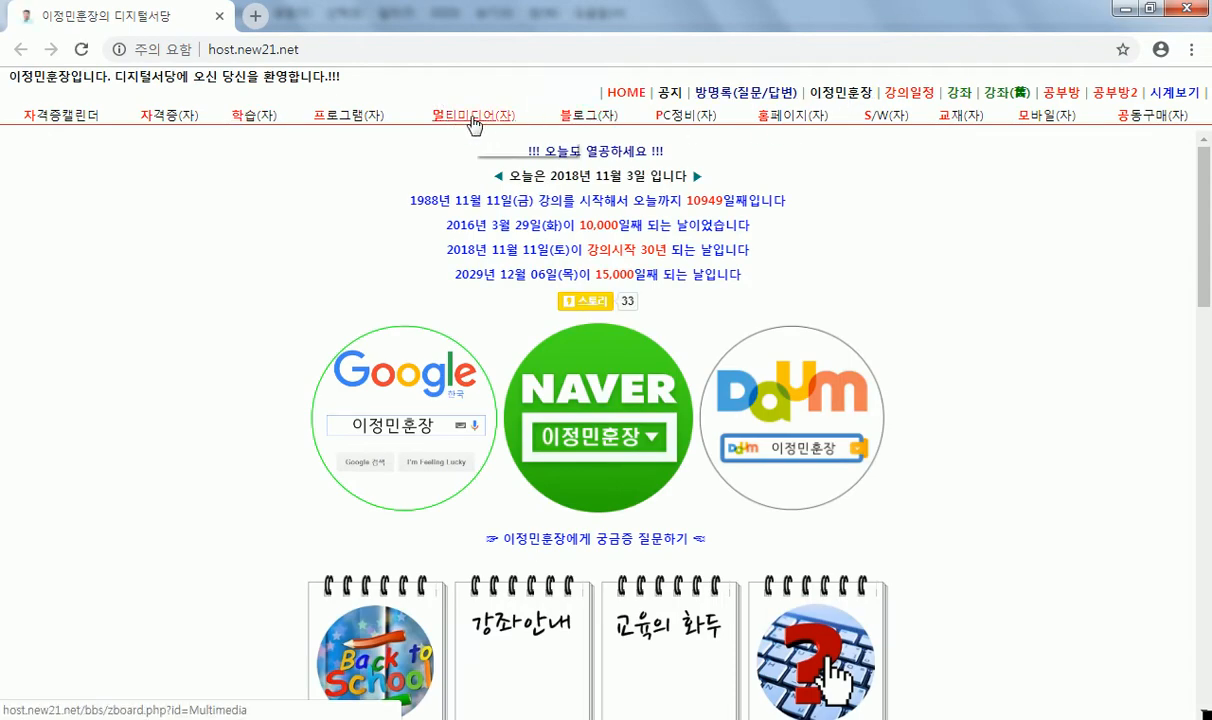
Switch to the web browser and open the 색상표 post from the site's 홈페이지(자) board.
left_click(765, 118)
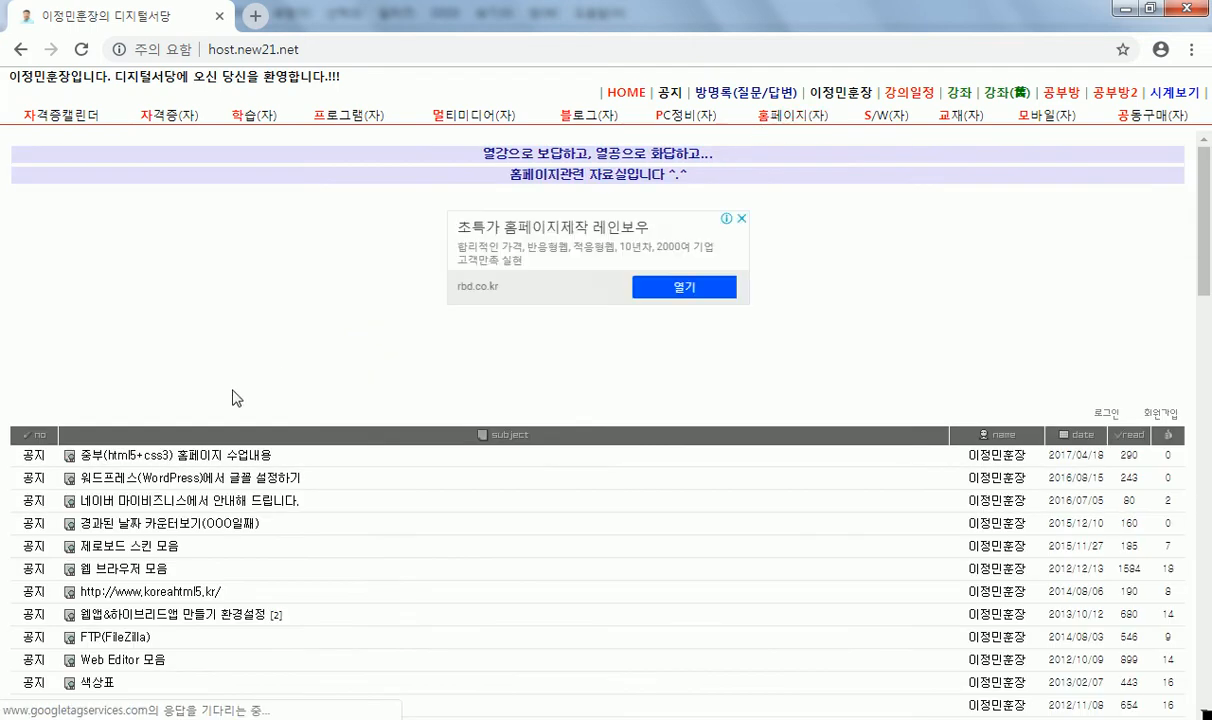
scroll(227, 368, "down", 1)
scroll(135, 540, "down", 2)
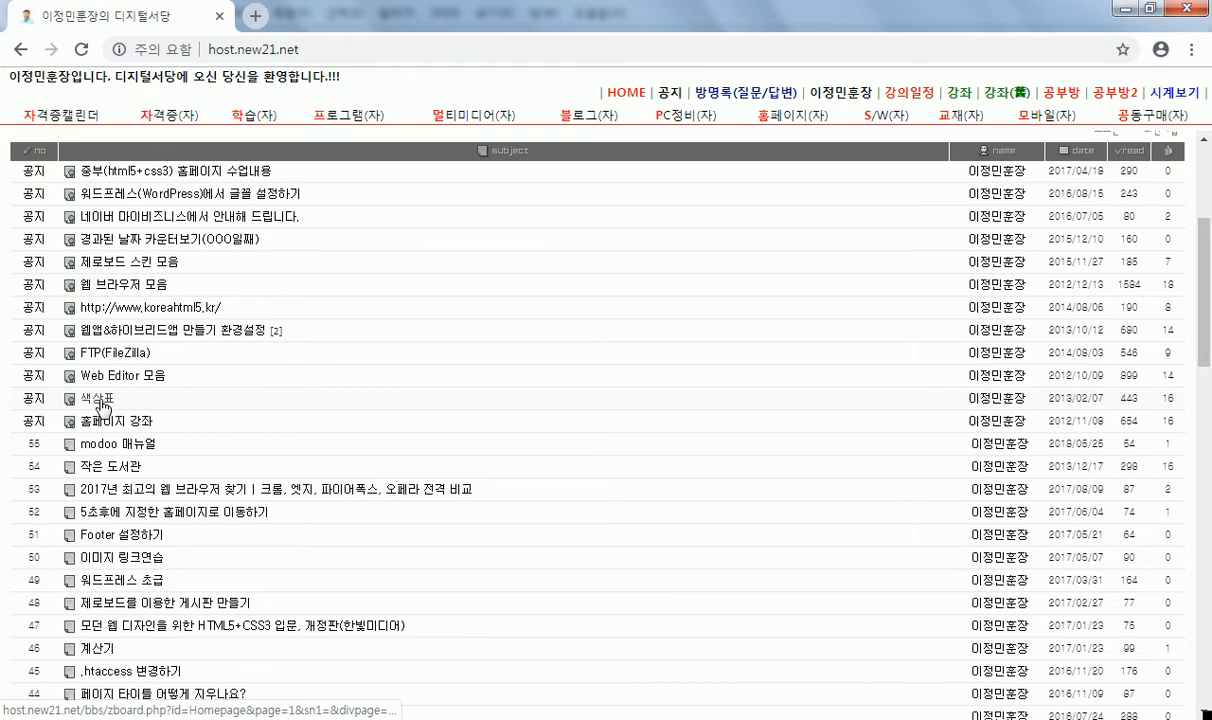
left_click(99, 400)
scroll(405, 375, "down", 3)
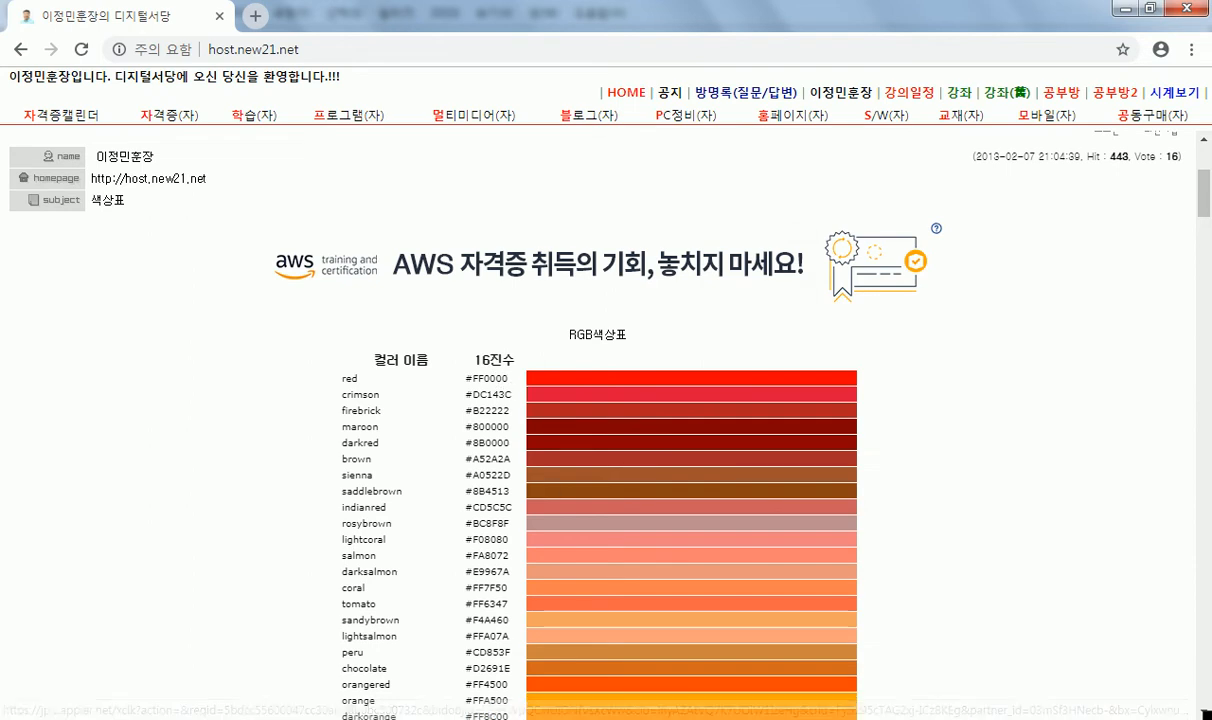
Highlight the middle digit pair of code 000000 in the Notepad notes and return to the browser.
key("alt+Tab")
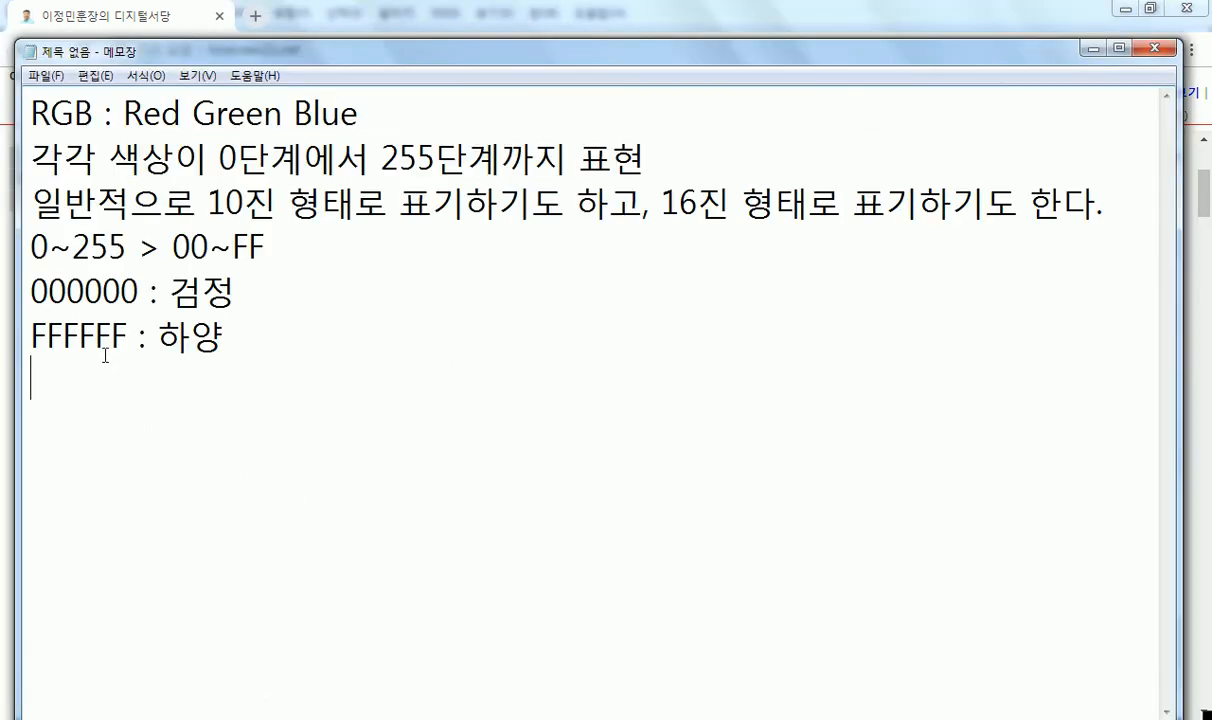
left_click_drag(66, 292, 102, 292)
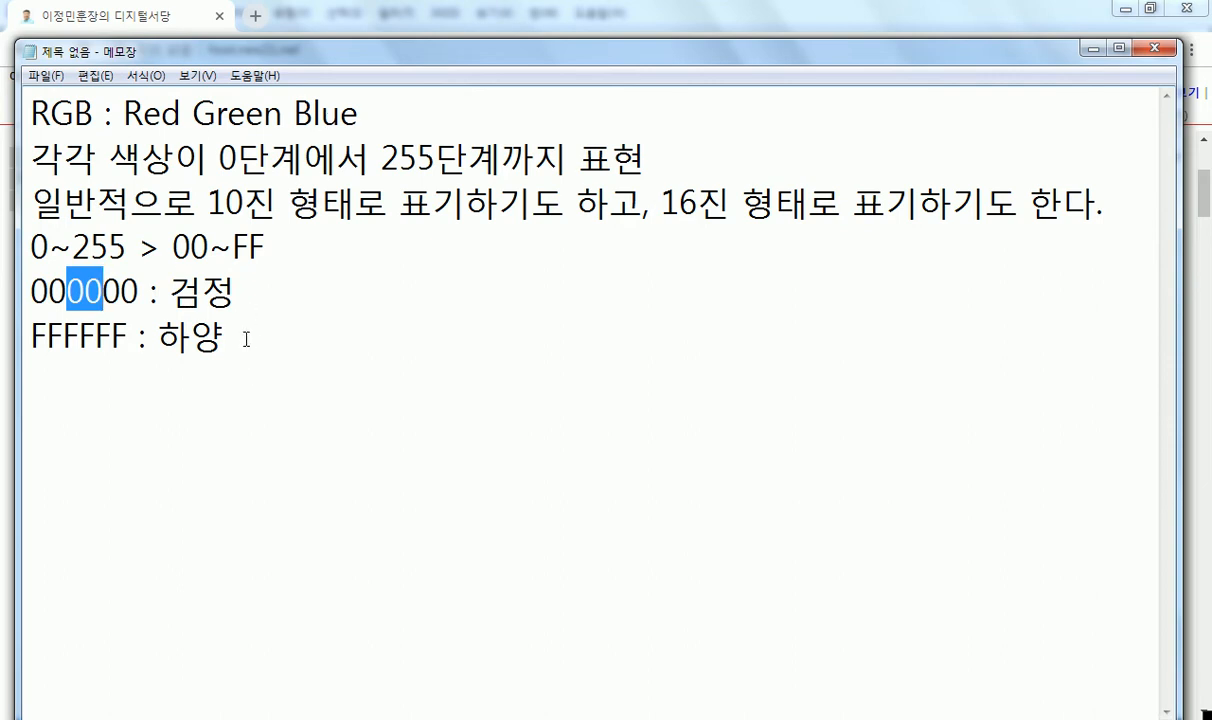
key("alt+Tab")
Examine the RGB color table's English color names and their matching hex codes down to black.
scroll(463, 458, "down", 14)
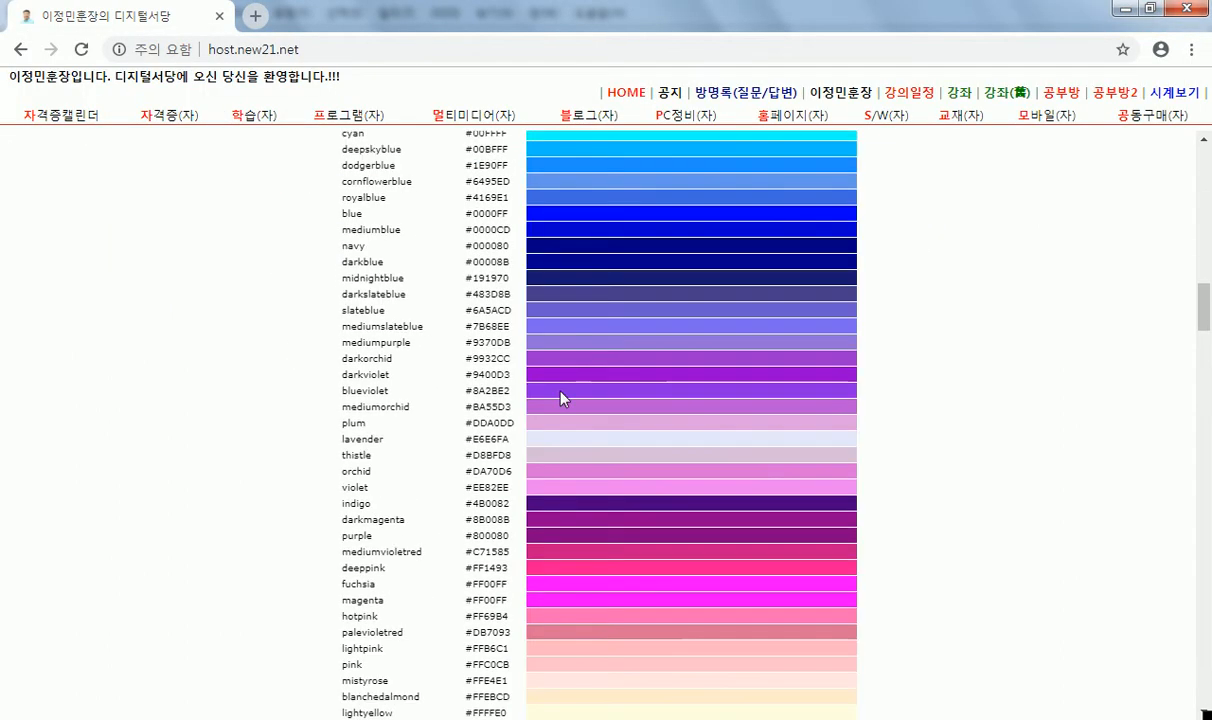
scroll(560, 398, "down", 2)
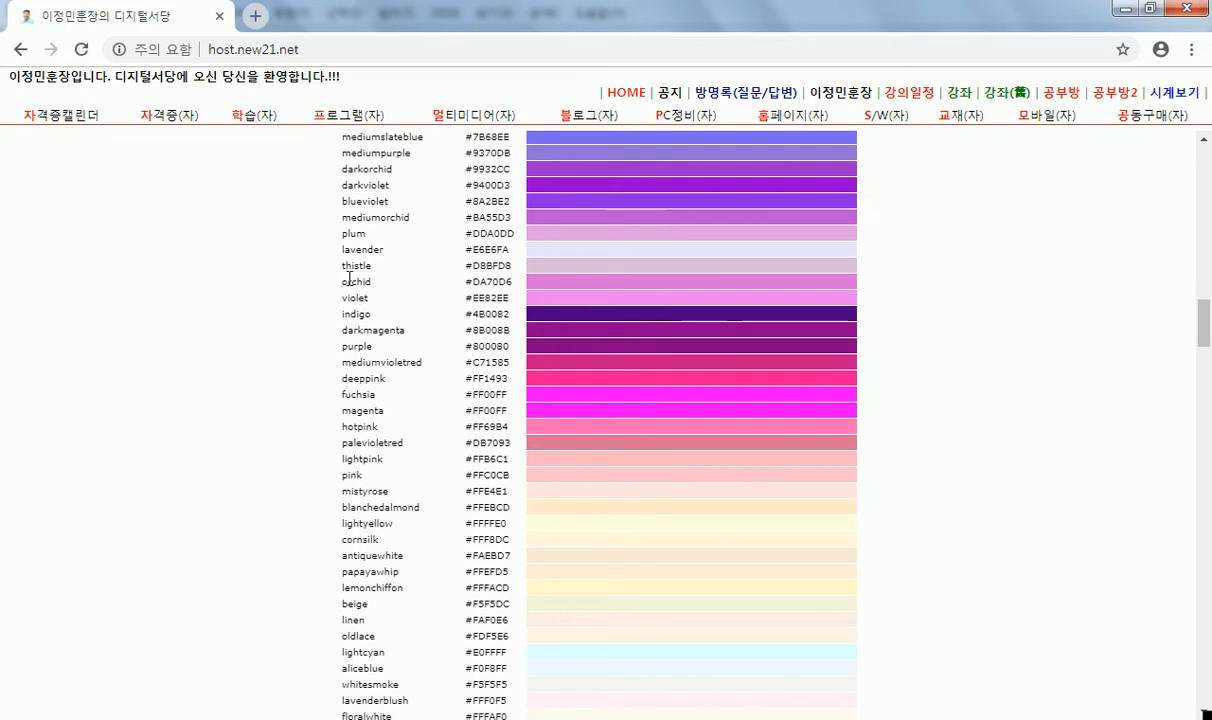
left_click_drag(346, 280, 363, 331)
left_click(387, 353)
scroll(360, 358, "up", 8)
scroll(370, 333, "up", 1)
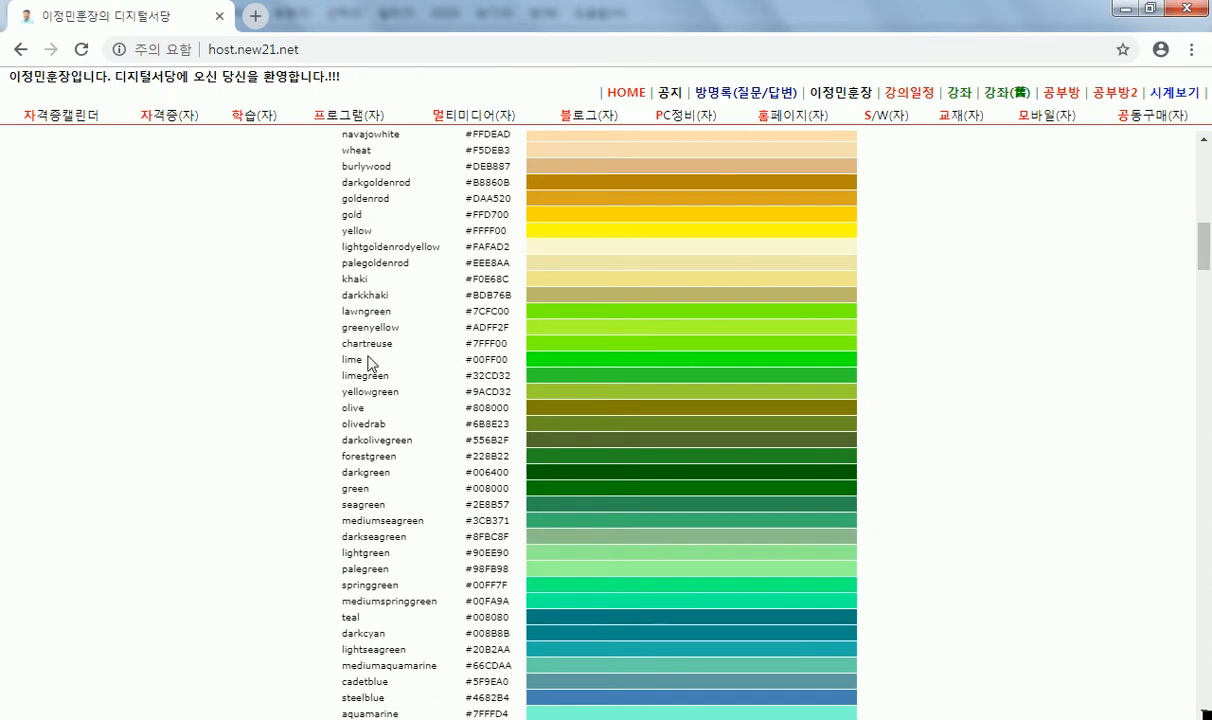
scroll(352, 378, "down", 10)
scroll(345, 424, "down", 1)
scroll(338, 400, "down", 3)
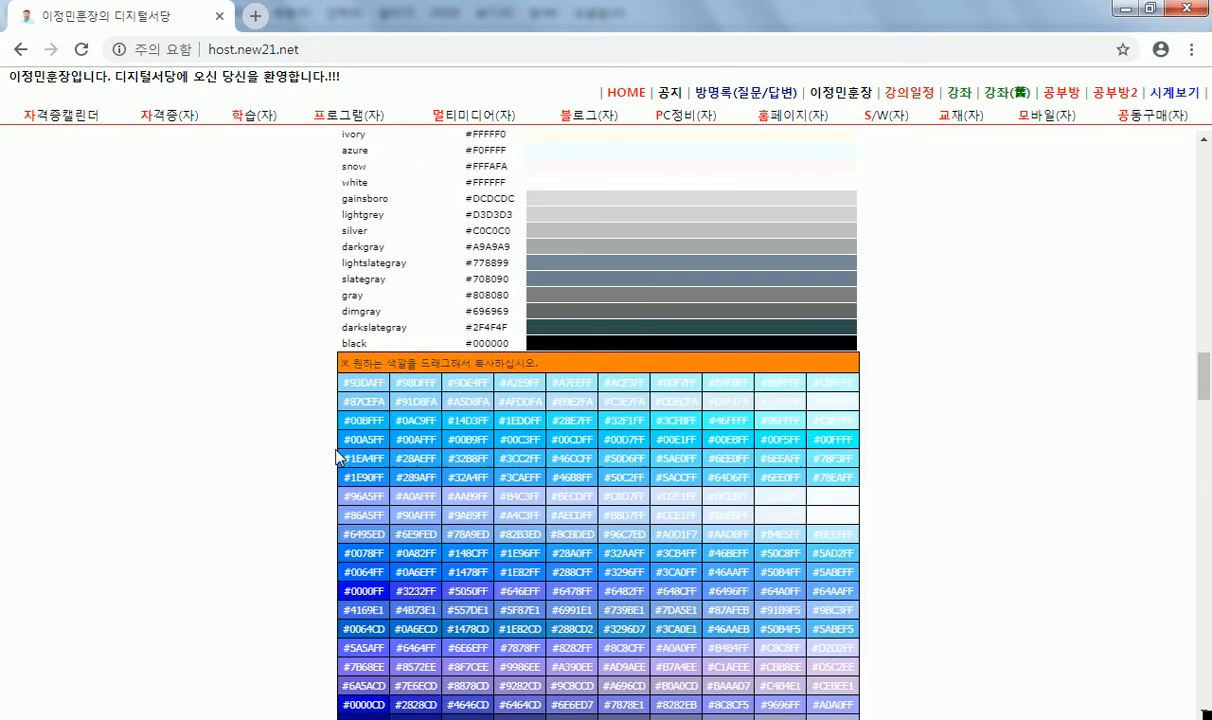
scroll(328, 446, "up", 1)
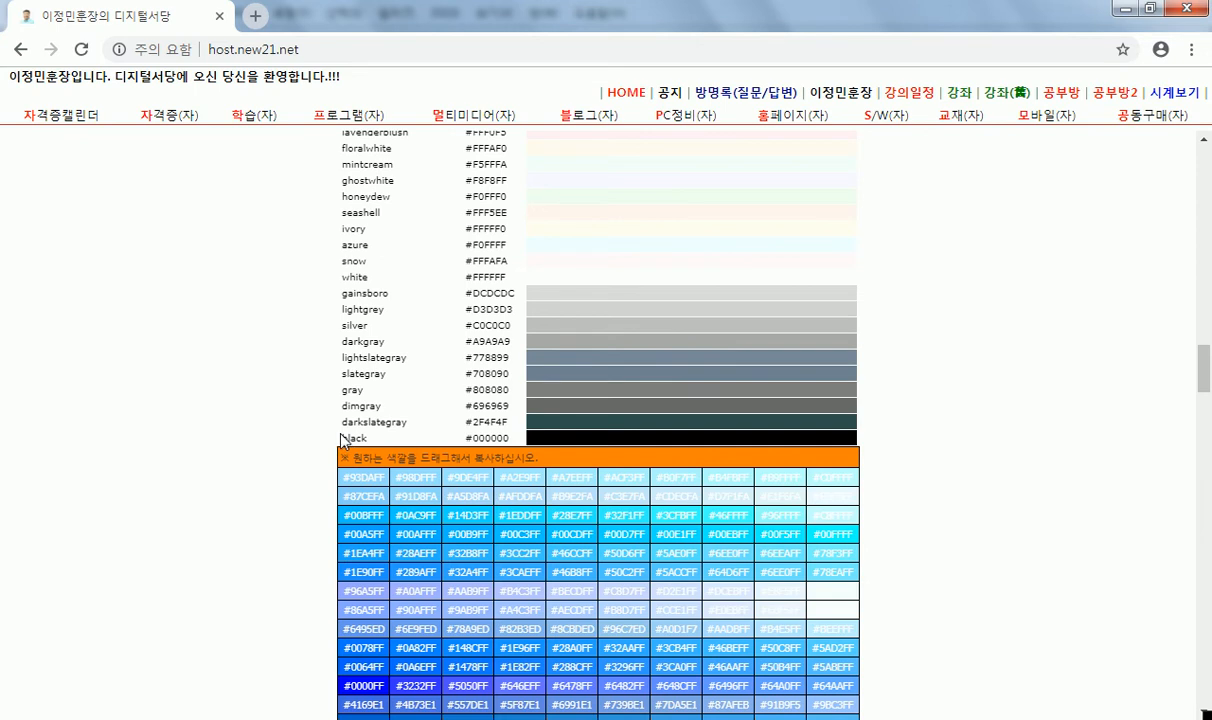
Look through the grid of hex-coded color swatches below the named colors and minimize the browser.
scroll(343, 441, "down", 7)
left_click_drag(403, 289, 595, 373)
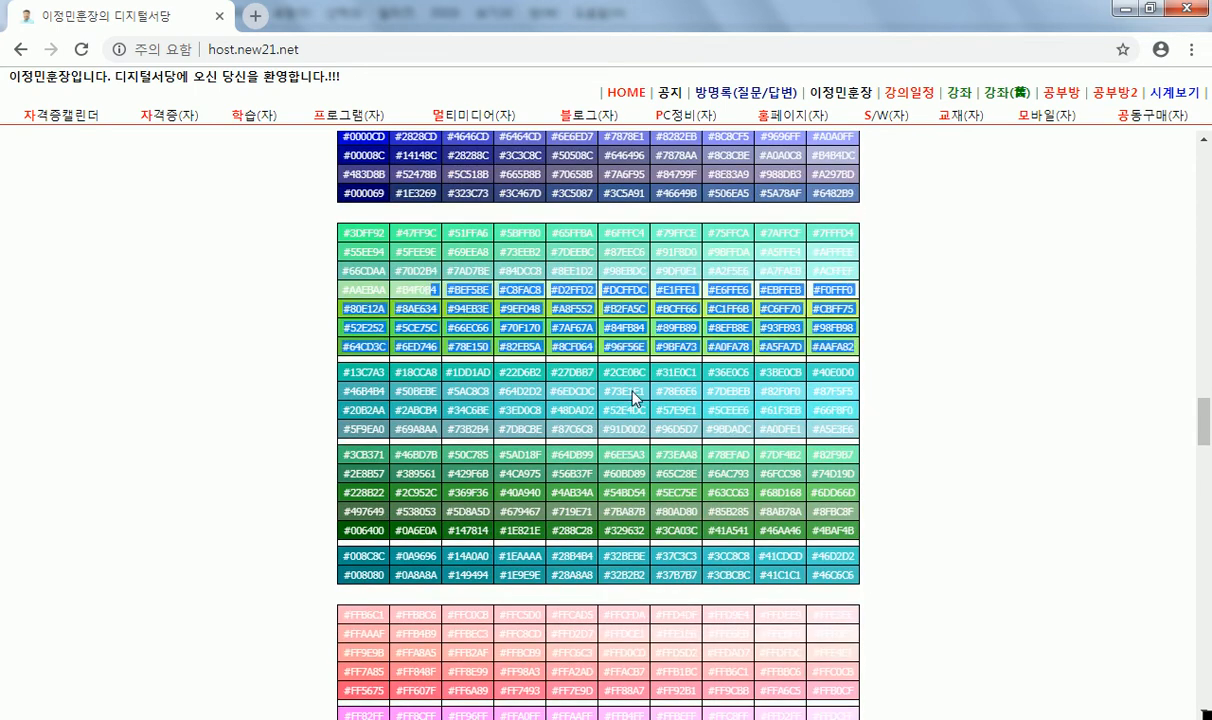
left_click(936, 427)
scroll(663, 410, "down", 3)
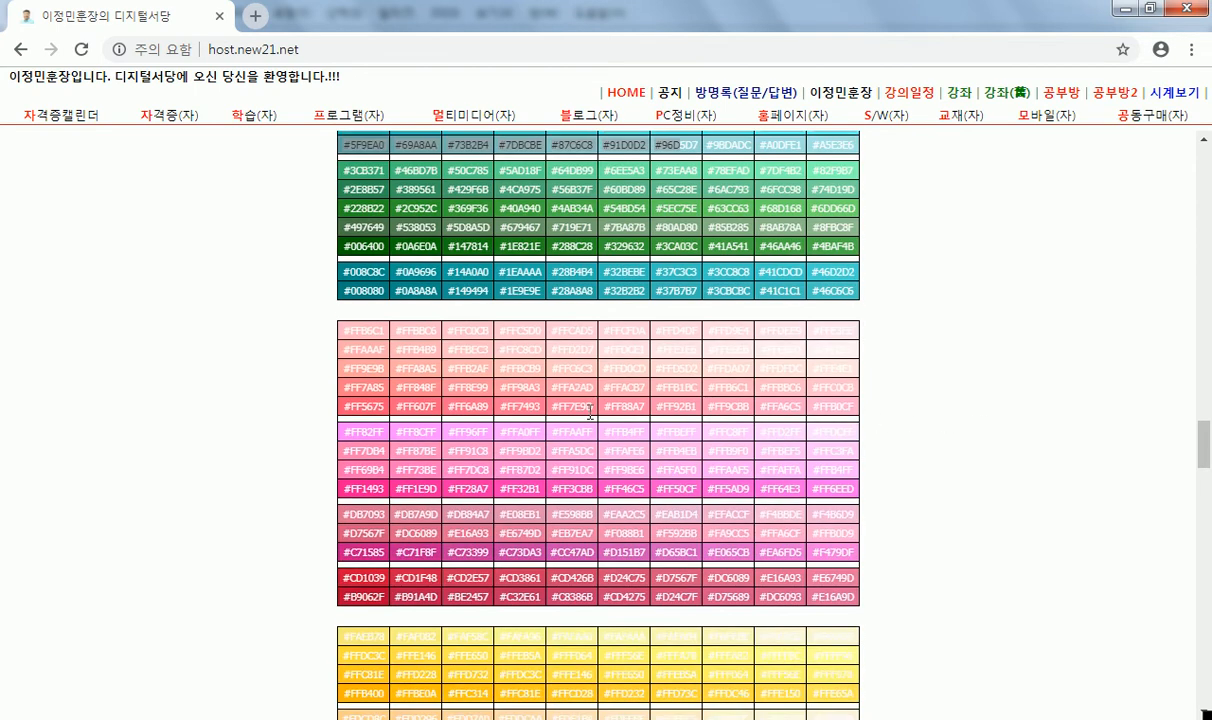
scroll(595, 419, "down", 15)
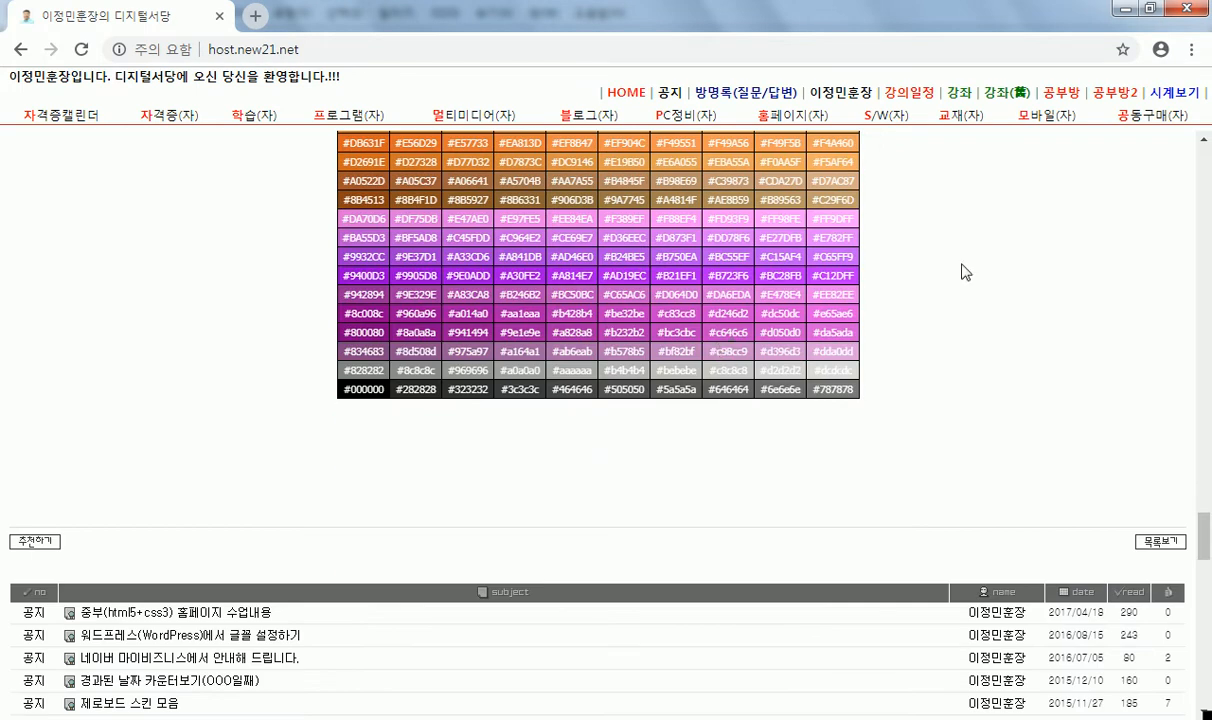
left_click(1123, 9)
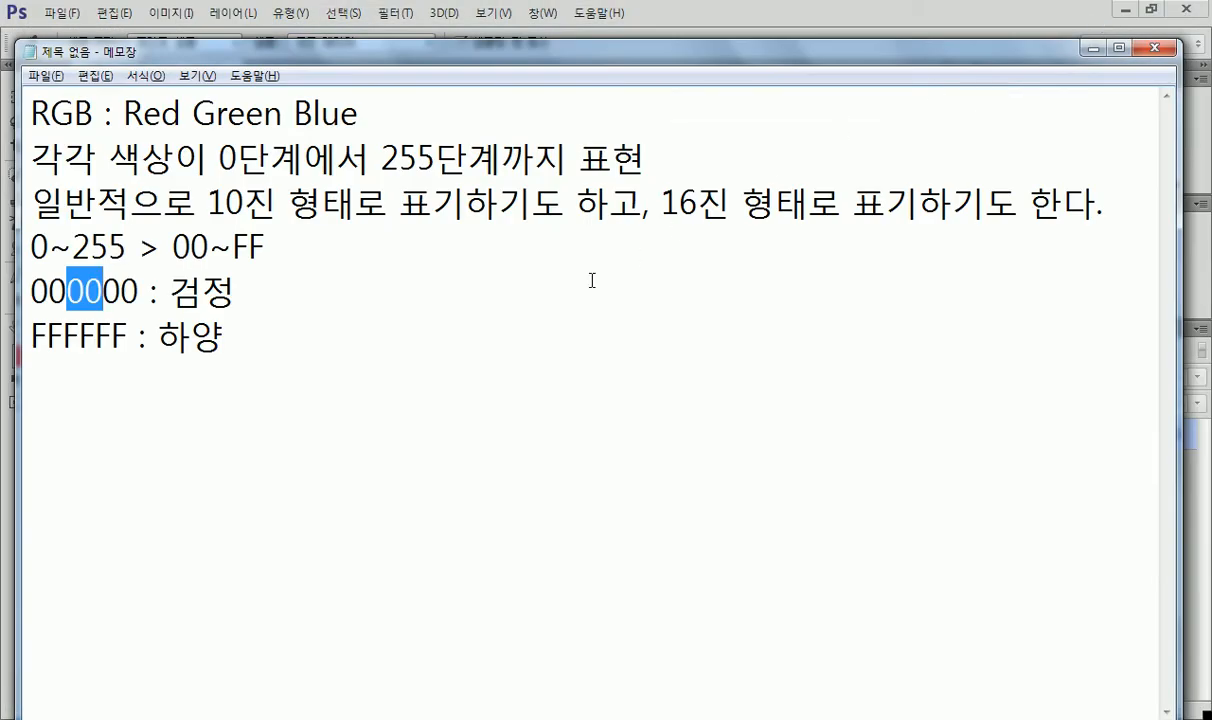
Clear the highlight in the Notepad notes, switch to Photoshop and confirm f19ec2 as the foreground color.
left_click(252, 343)
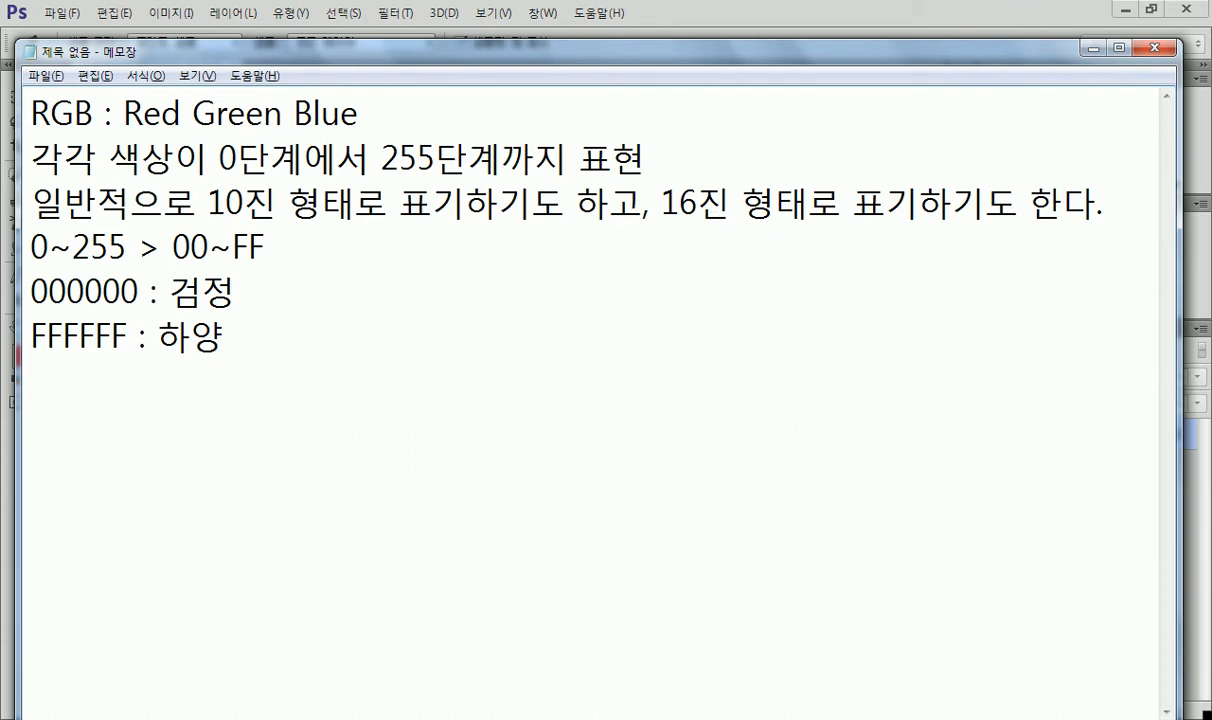
key("alt+Tab")
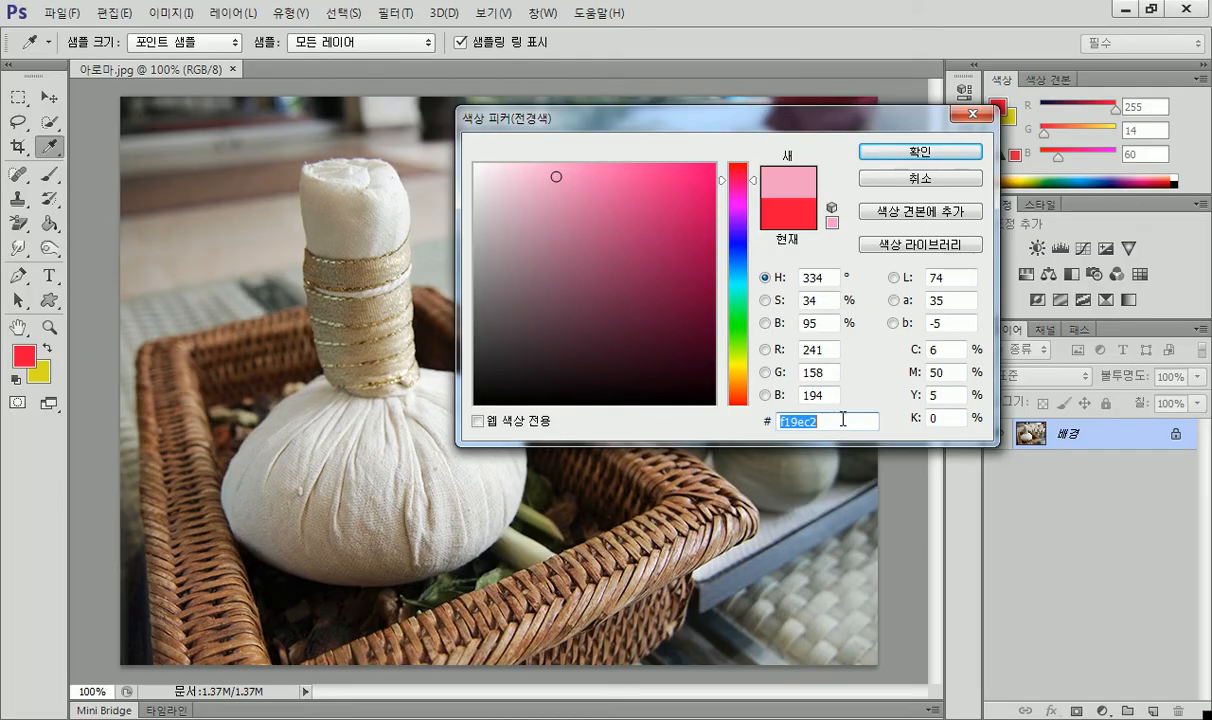
left_click(905, 153)
Select the Brush tool, checking the other tools in its group.
key("r")
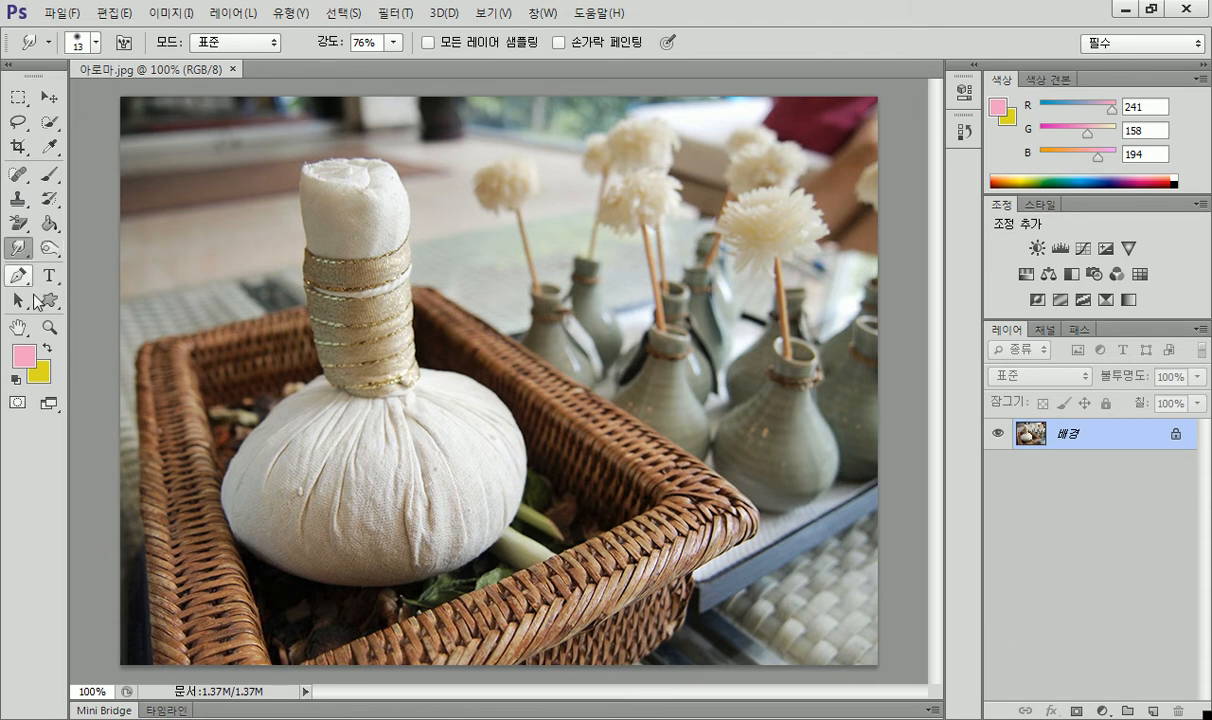
left_click(50, 190)
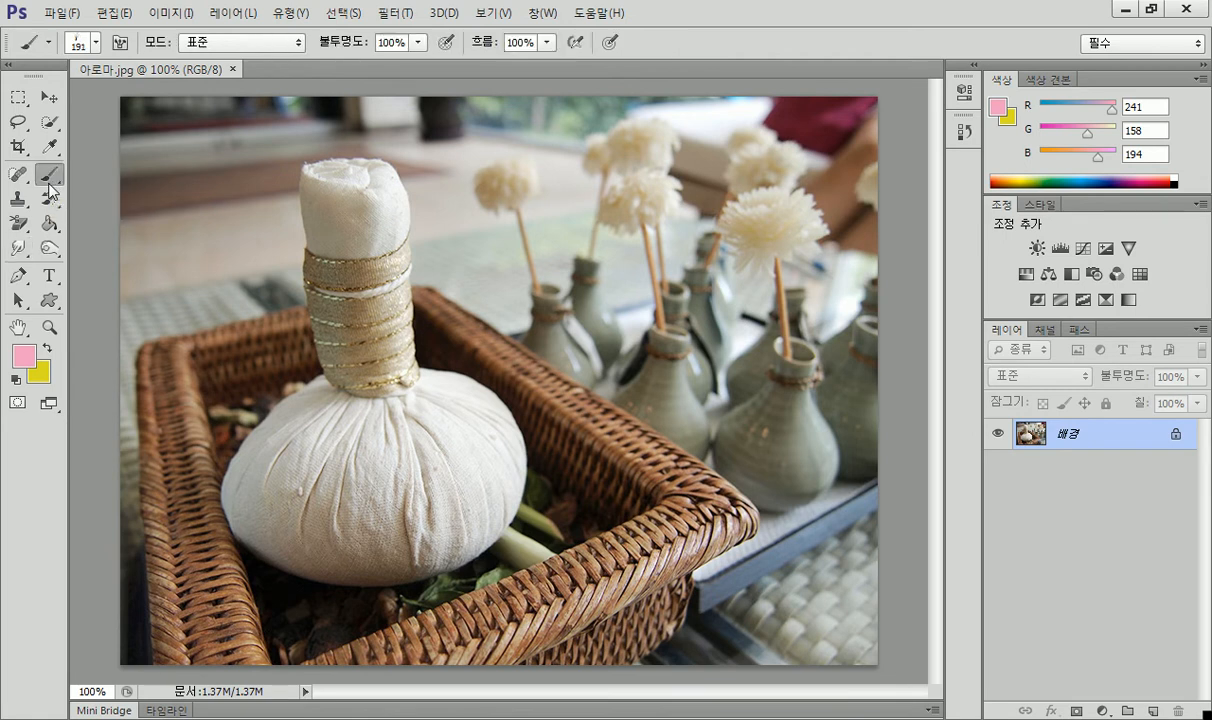
right_click(56, 183)
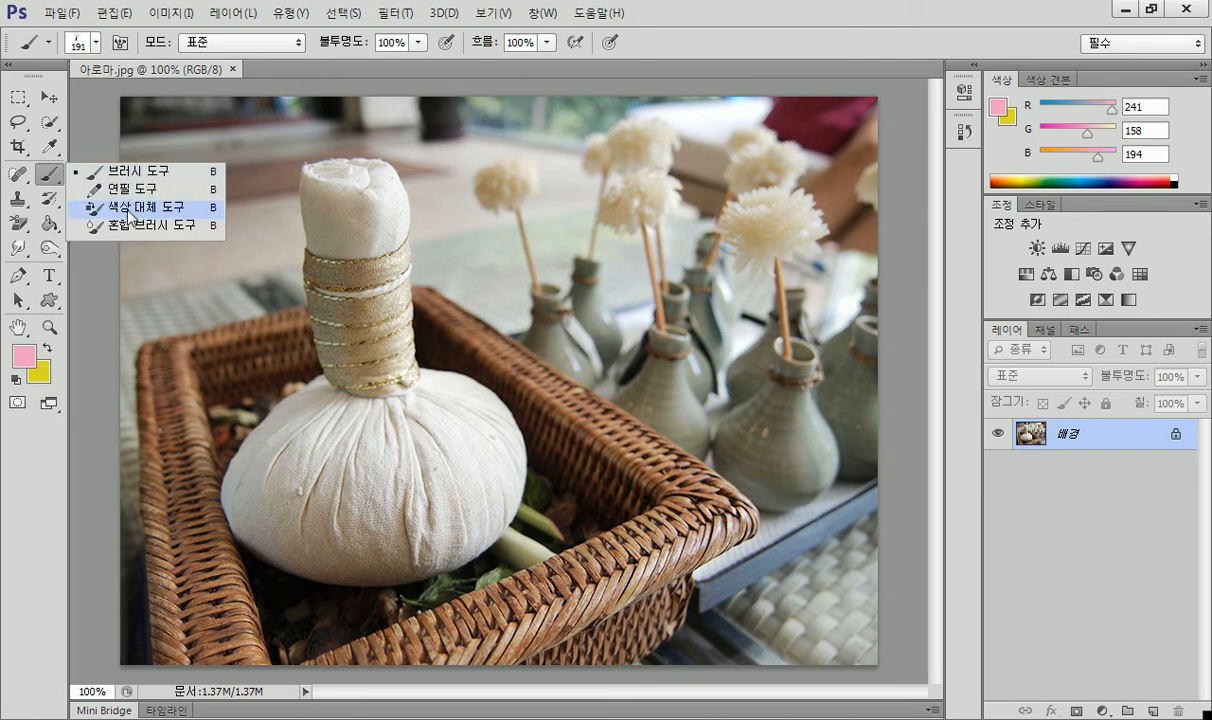
left_click(52, 172)
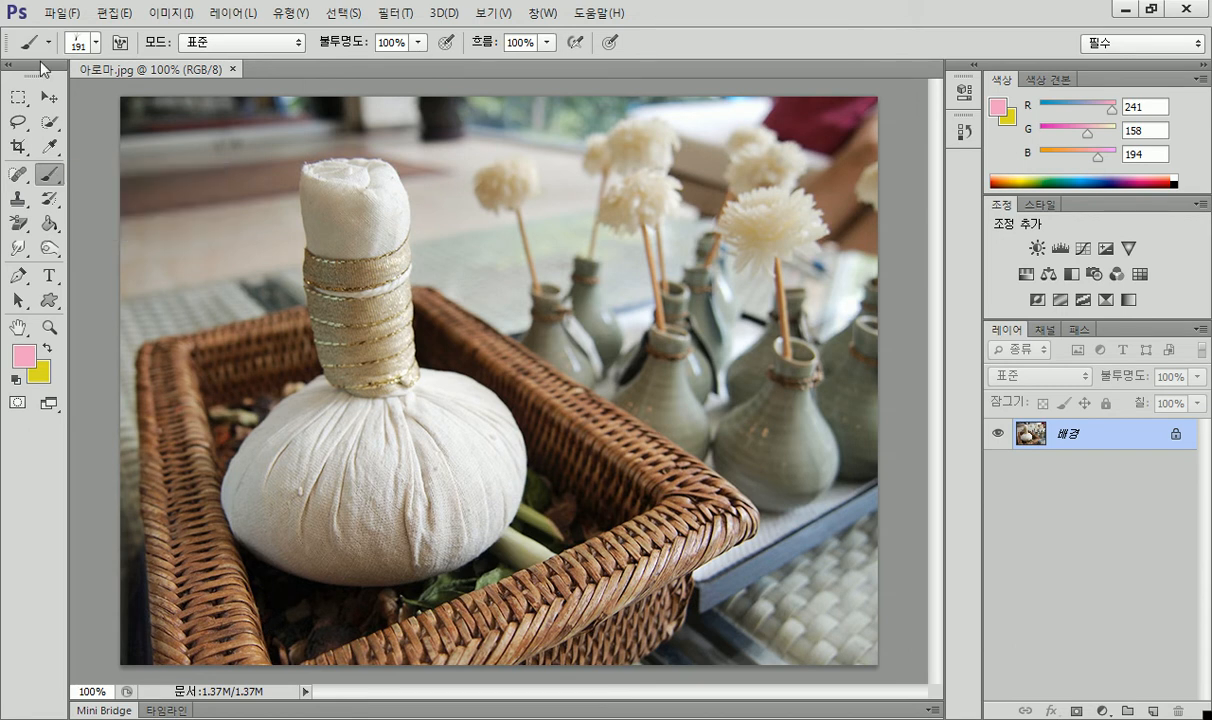
Inspect the Brush tool's saved presets, its size and tip choices, and the detailed brush settings.
left_click(50, 44)
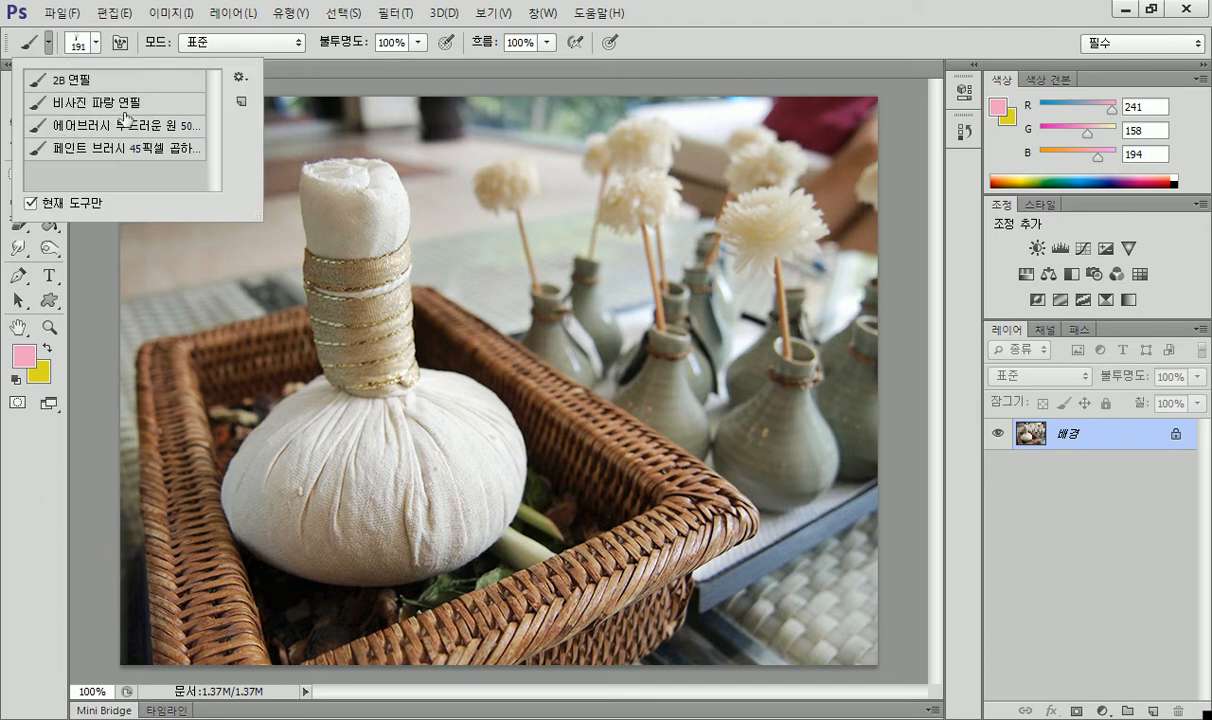
left_click(93, 44)
left_click(93, 44)
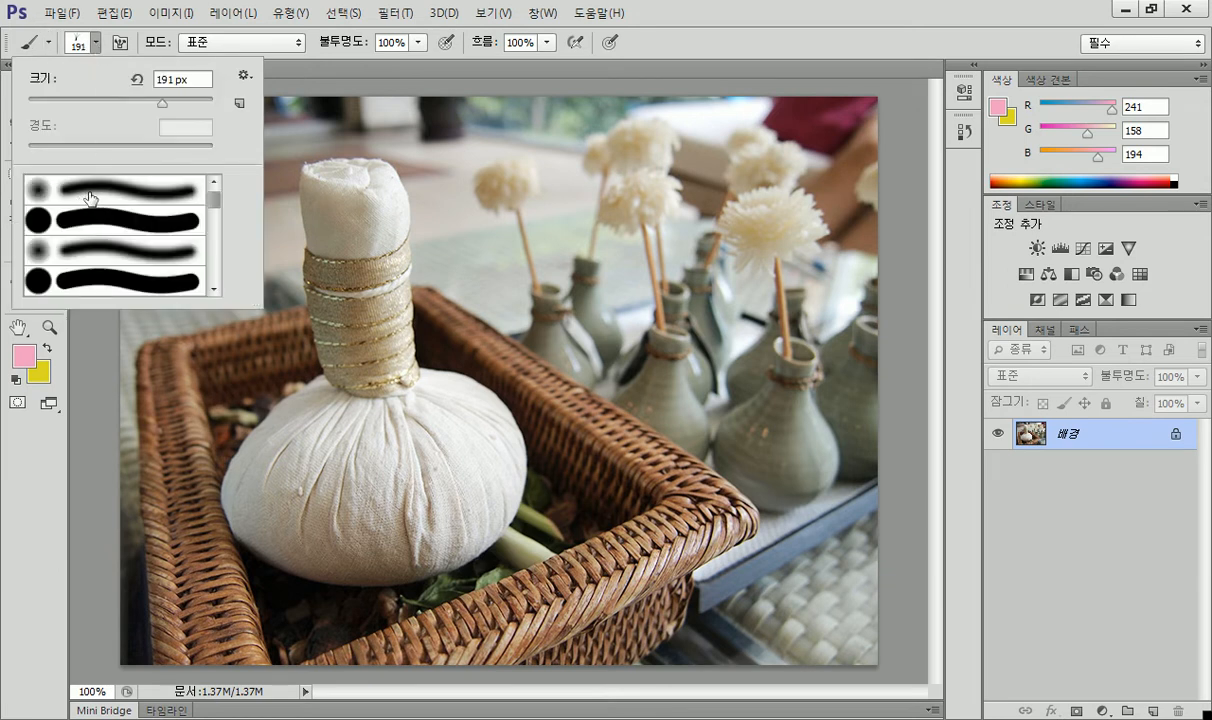
left_click(119, 44)
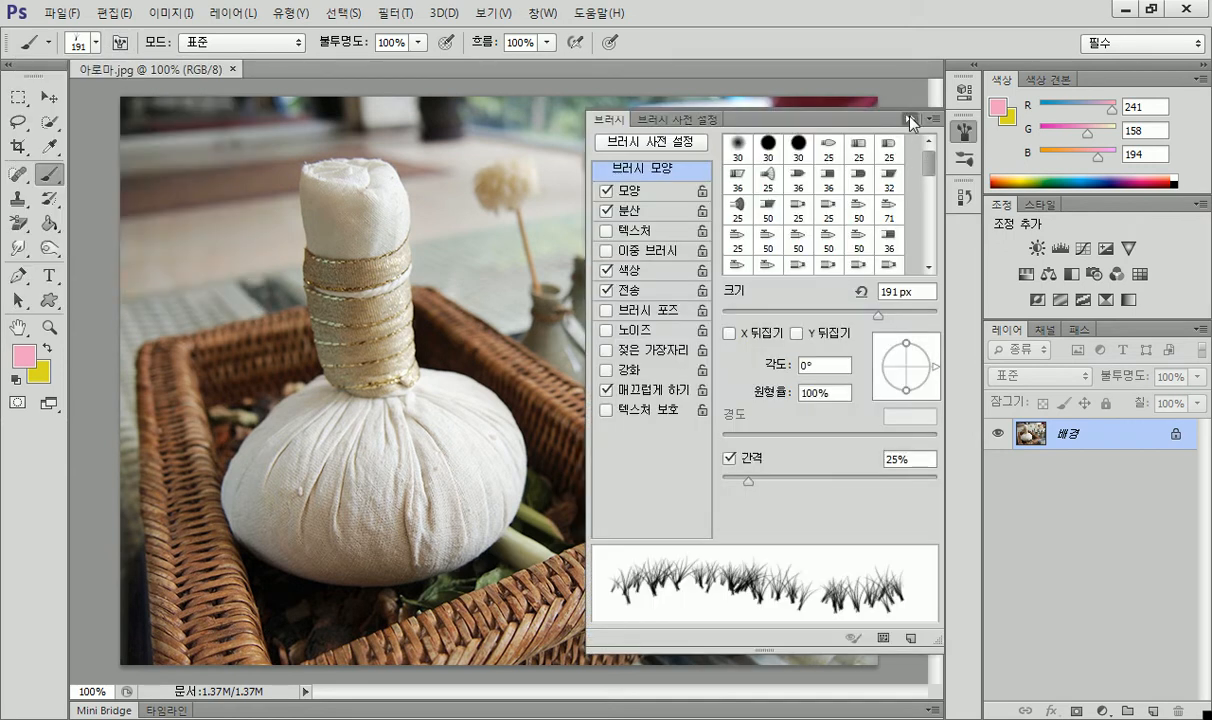
left_click(909, 119)
Try the soft and hard round brush tips at the start of the brush preset list.
left_click(86, 47)
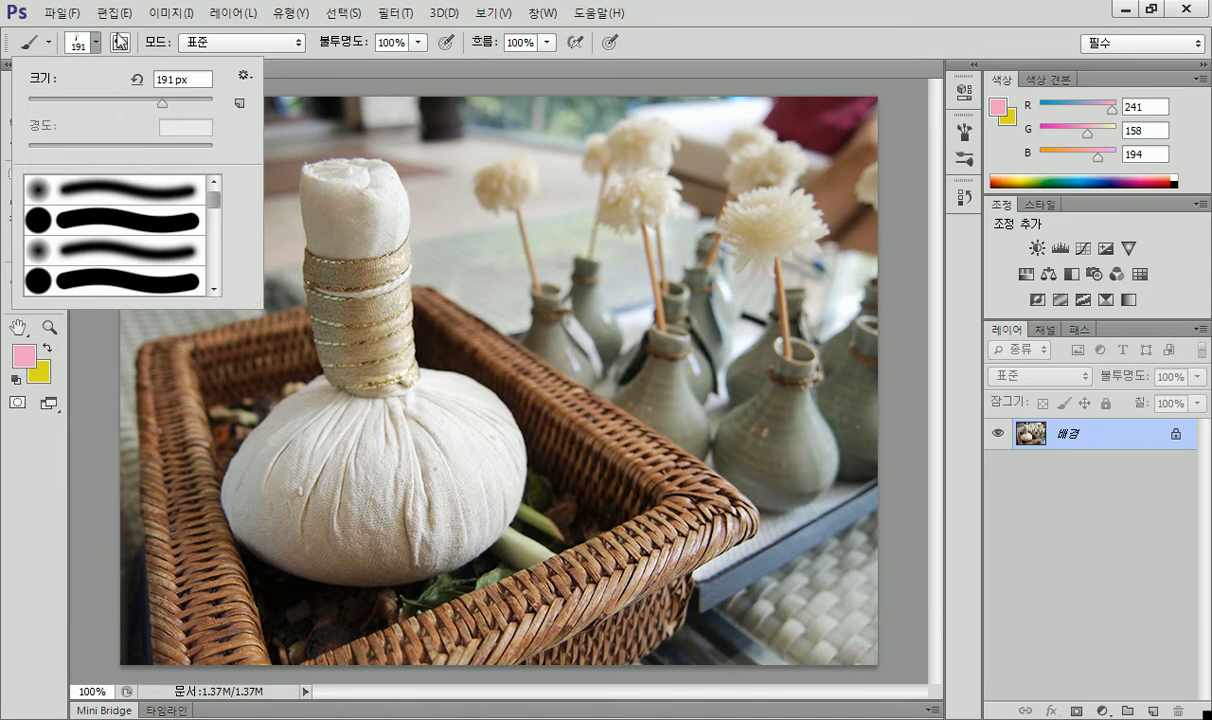
left_click(78, 45)
left_click(95, 45)
left_click(67, 187)
left_click(76, 239)
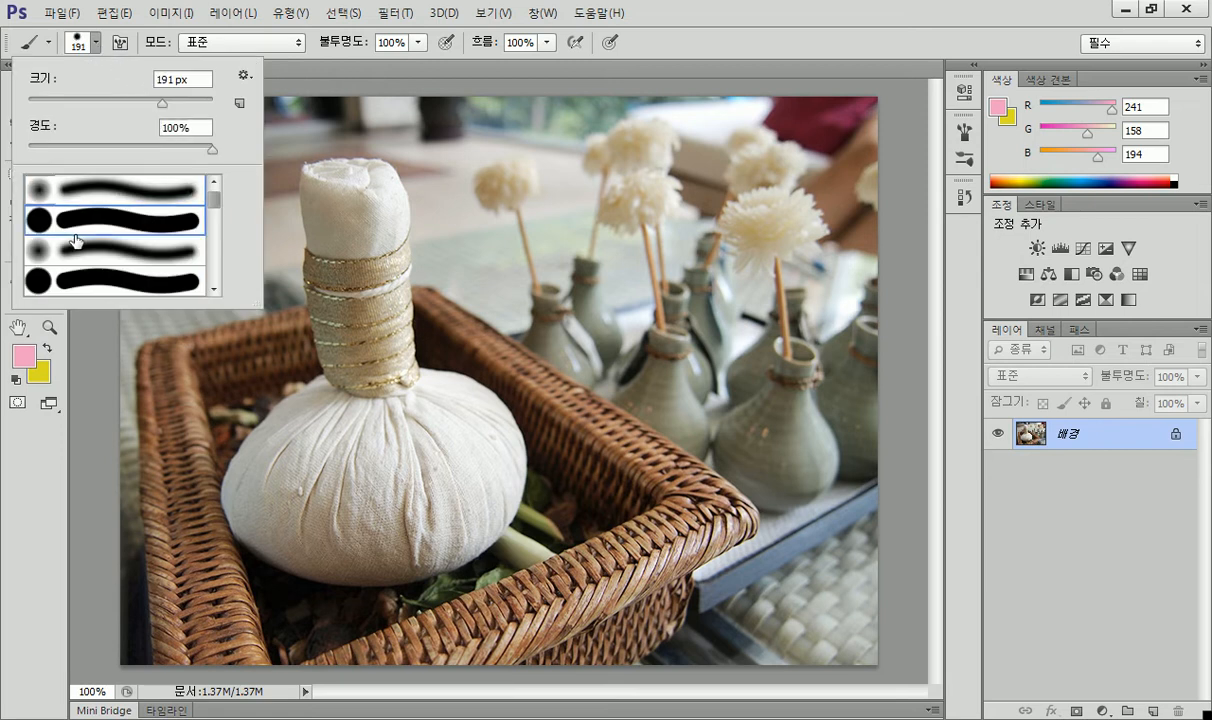
left_click(82, 252)
left_click(87, 275)
Choose a 50 px pointed, rough-textured brush tip and paint a horizontal pink stroke across the compress's white top.
left_click_drag(214, 200, 214, 220)
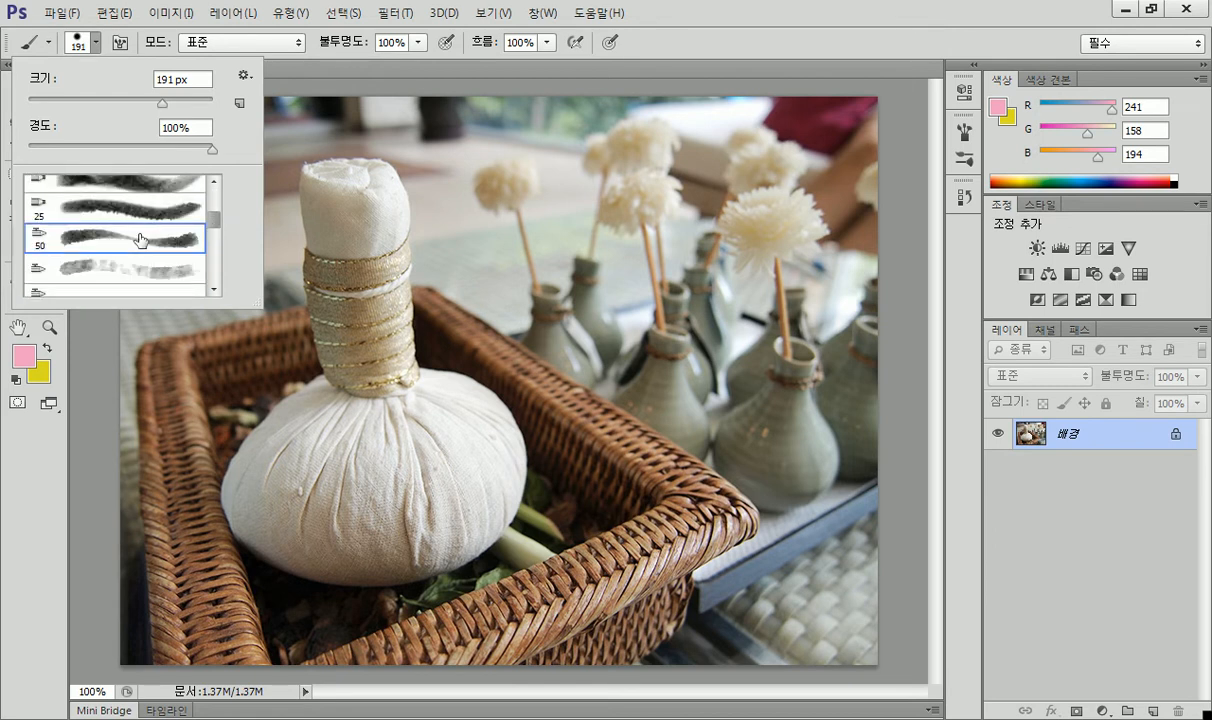
left_click(145, 271)
scroll(200, 218, "down", 3)
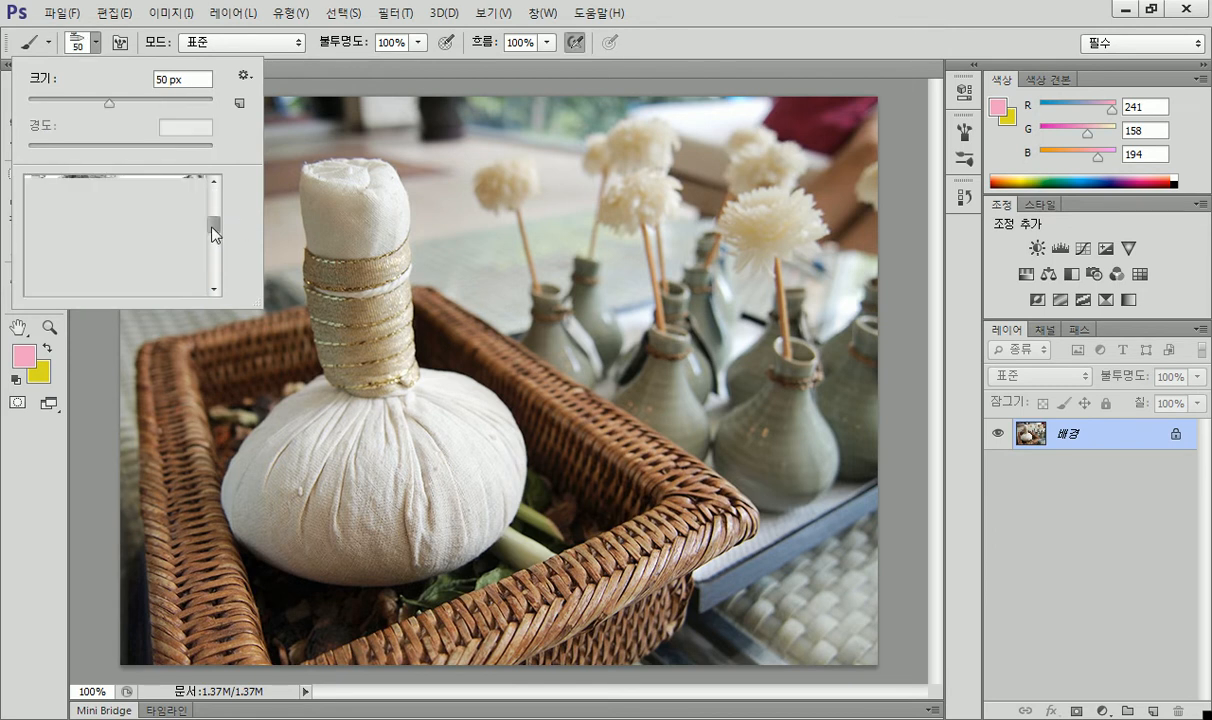
left_click(172, 276)
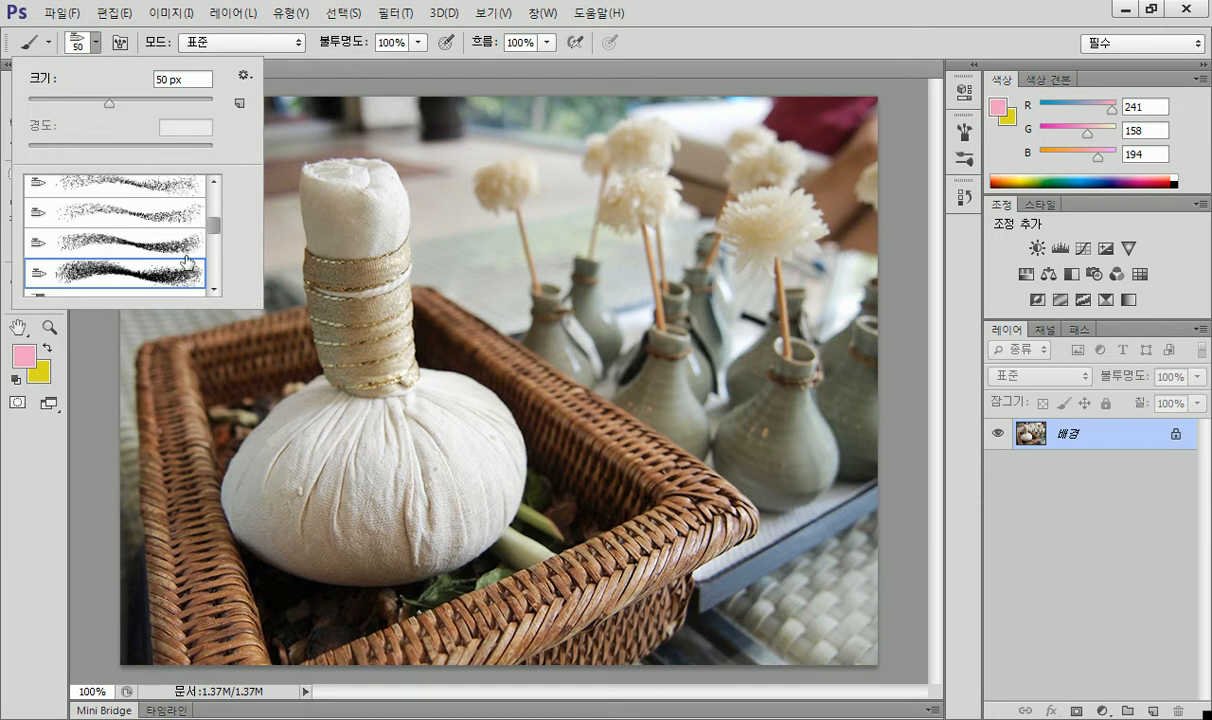
left_click_drag(216, 228, 211, 235)
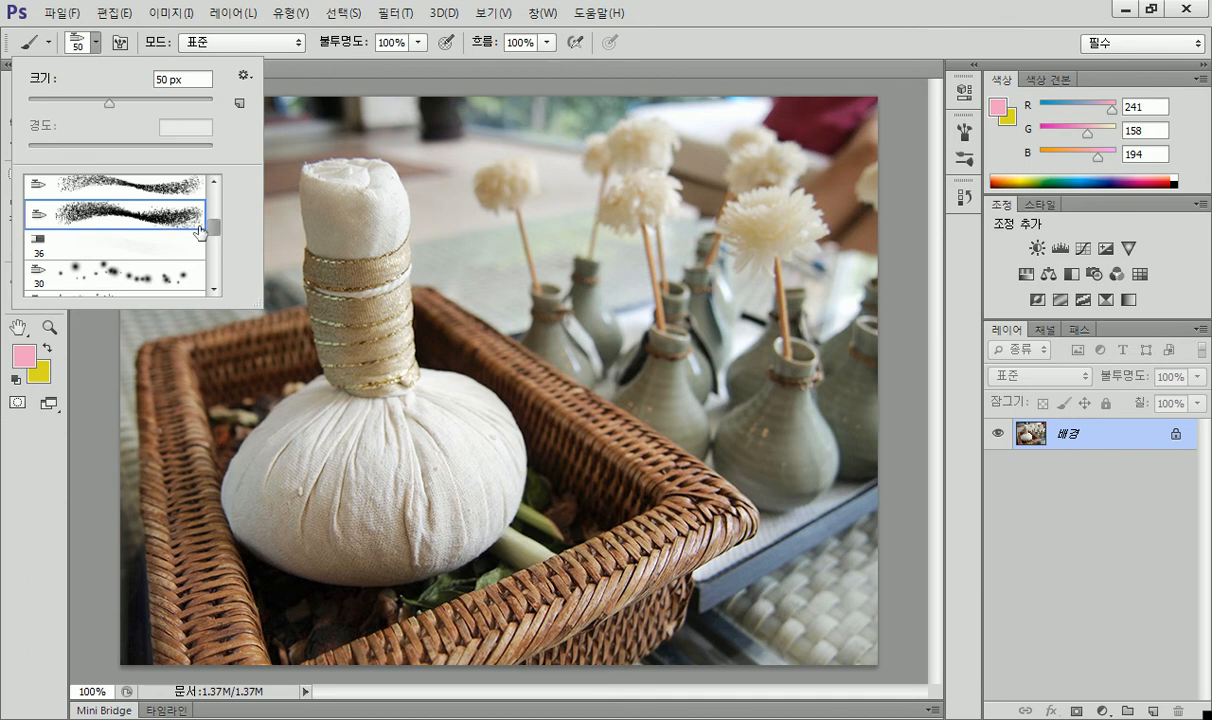
left_click(308, 201)
left_click_drag(320, 207, 592, 208)
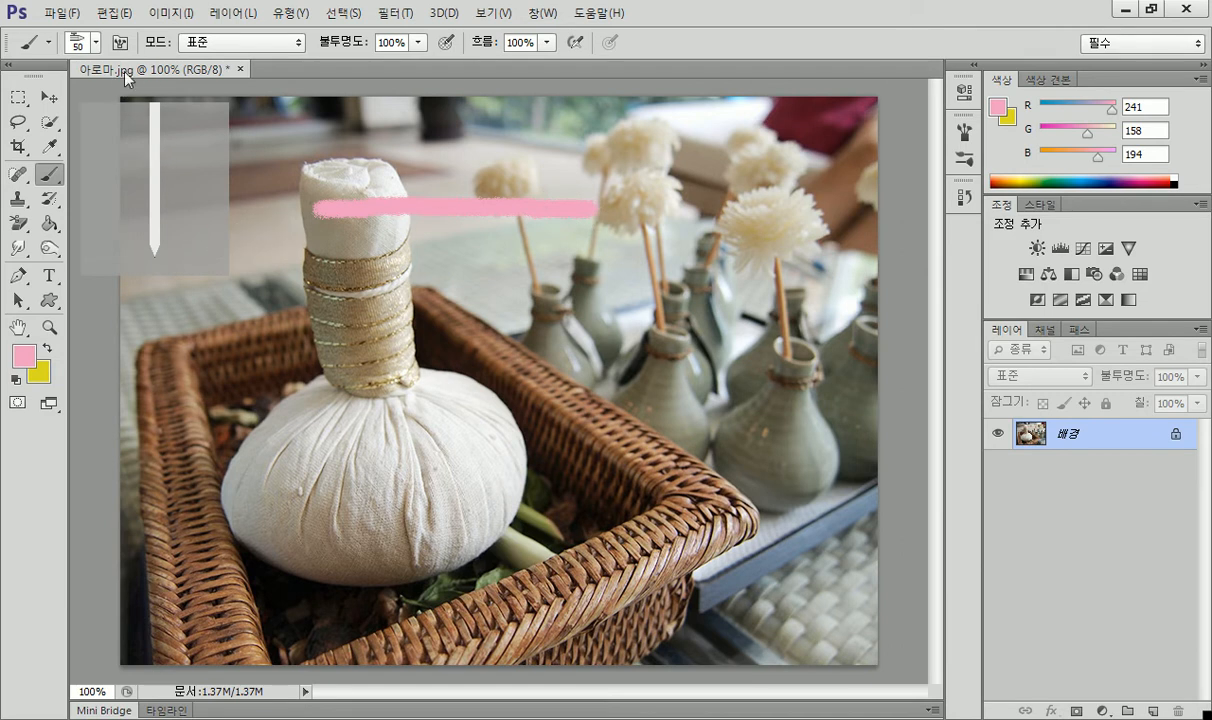
Choose a 50 px flared bristle brush and paint a wide horizontal pink band and a diagonal stroke over the vases.
left_click(96, 42)
left_click_drag(216, 223, 220, 206)
left_click(189, 240)
mouse_move(352, 290)
left_mouse_down()
mouse_move(573, 292)
mouse_move(644, 311)
left_mouse_up()
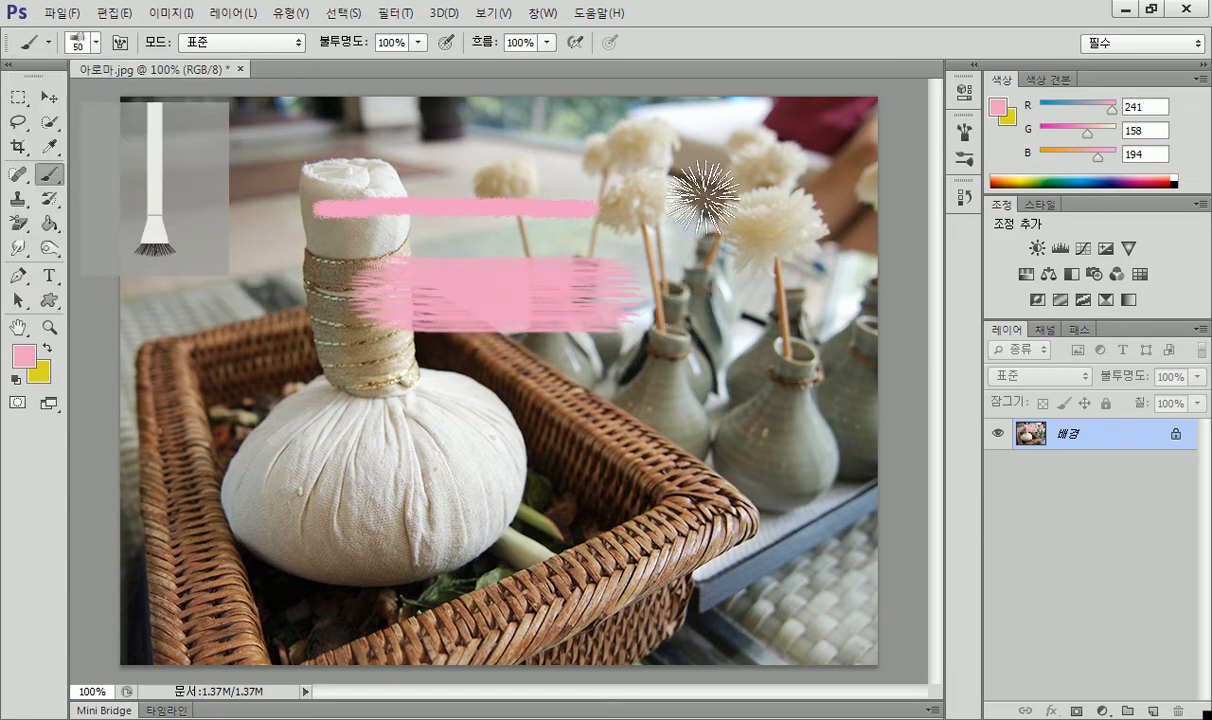
left_click_drag(752, 282, 587, 395)
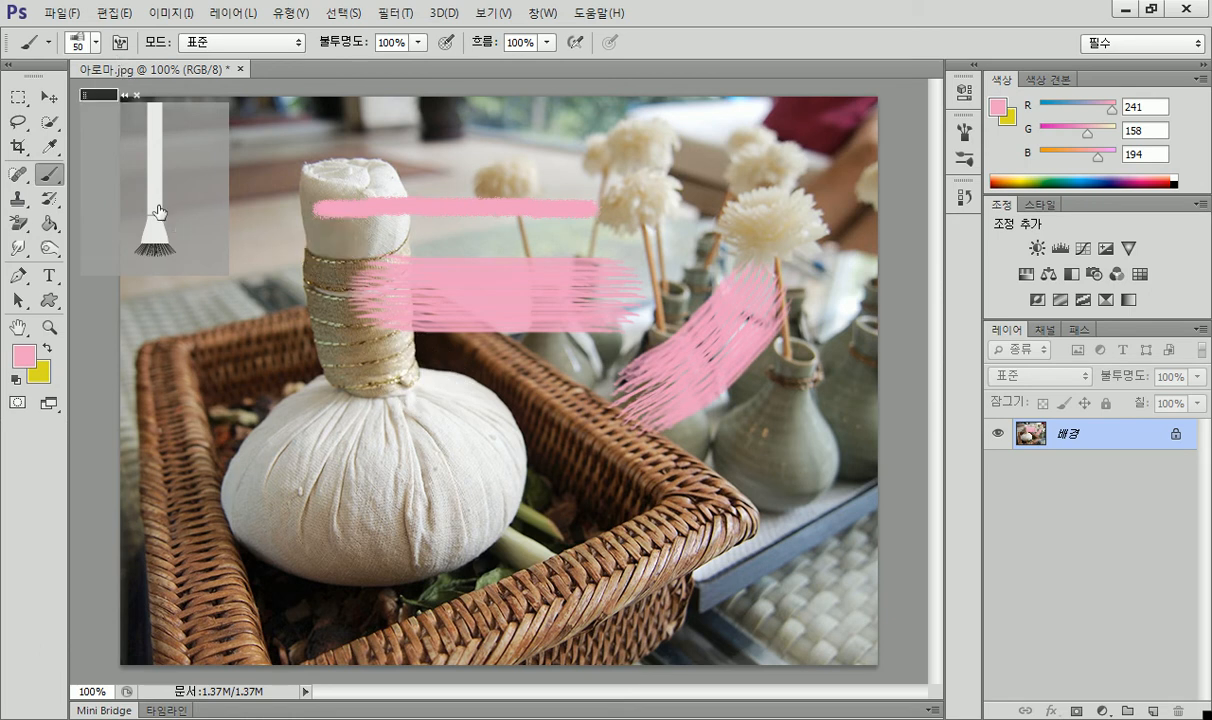
Close the bristle brush preview, choose the 50 px hard round tip and paint a horizontal stroke across the compress's shoulder below the neck.
left_click(137, 95)
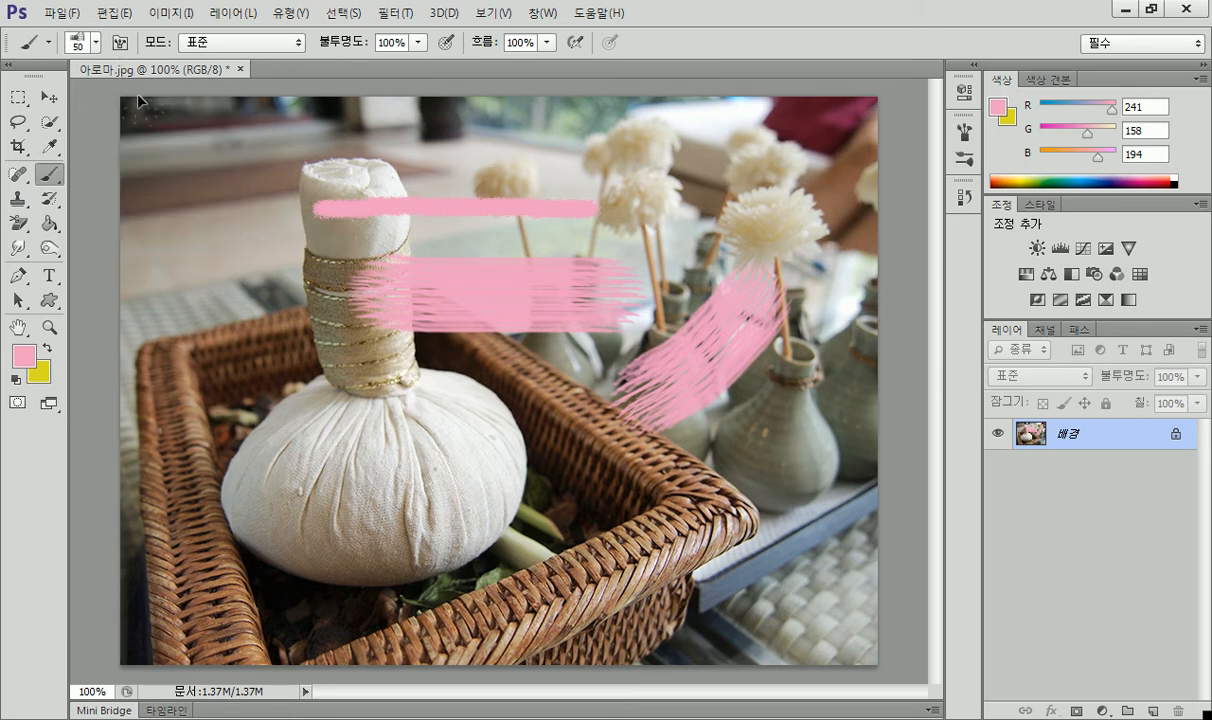
left_click(96, 43)
left_click_drag(202, 210, 203, 183)
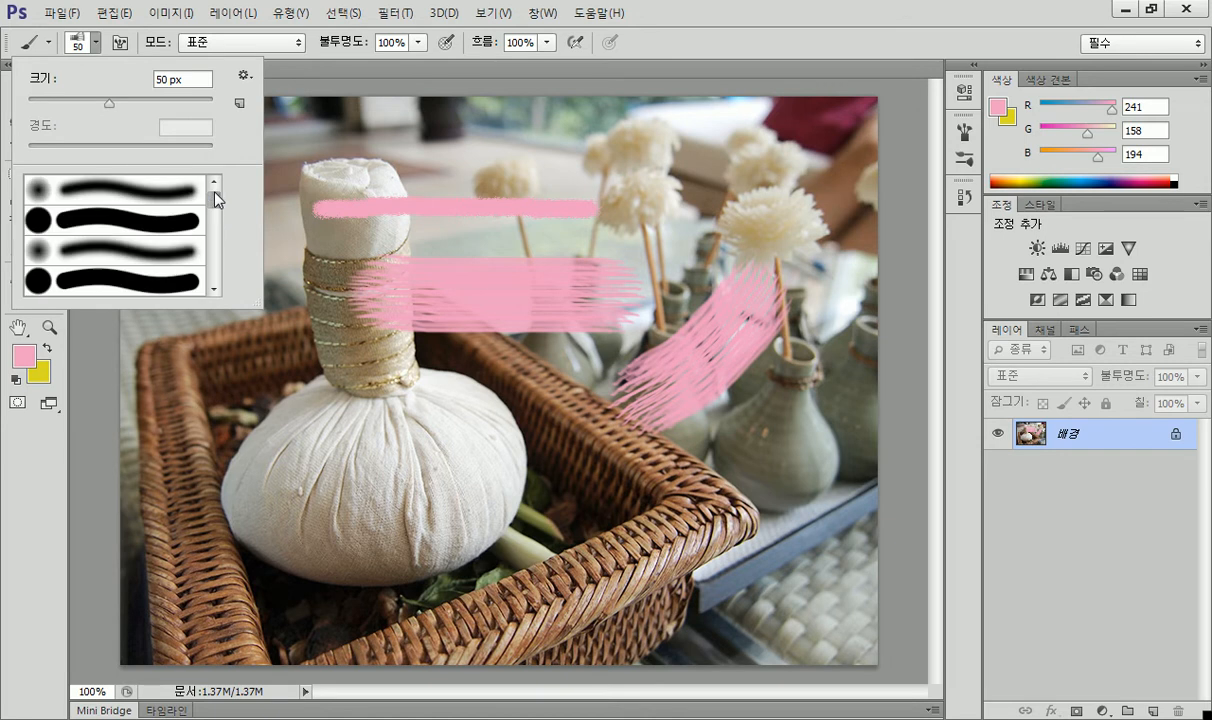
left_click(137, 221)
left_click_drag(373, 406, 540, 410)
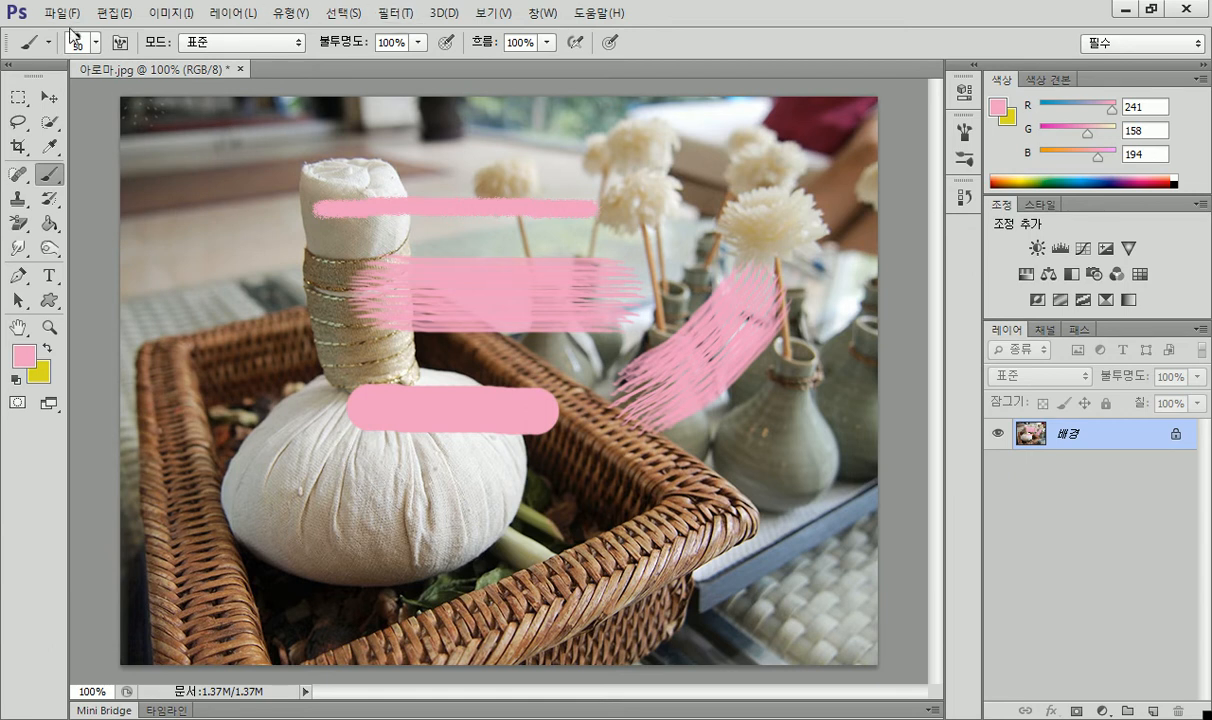
Choose the 50 px soft round tip and paint a short horizontal stroke on the background beside the compress's top.
left_click(96, 43)
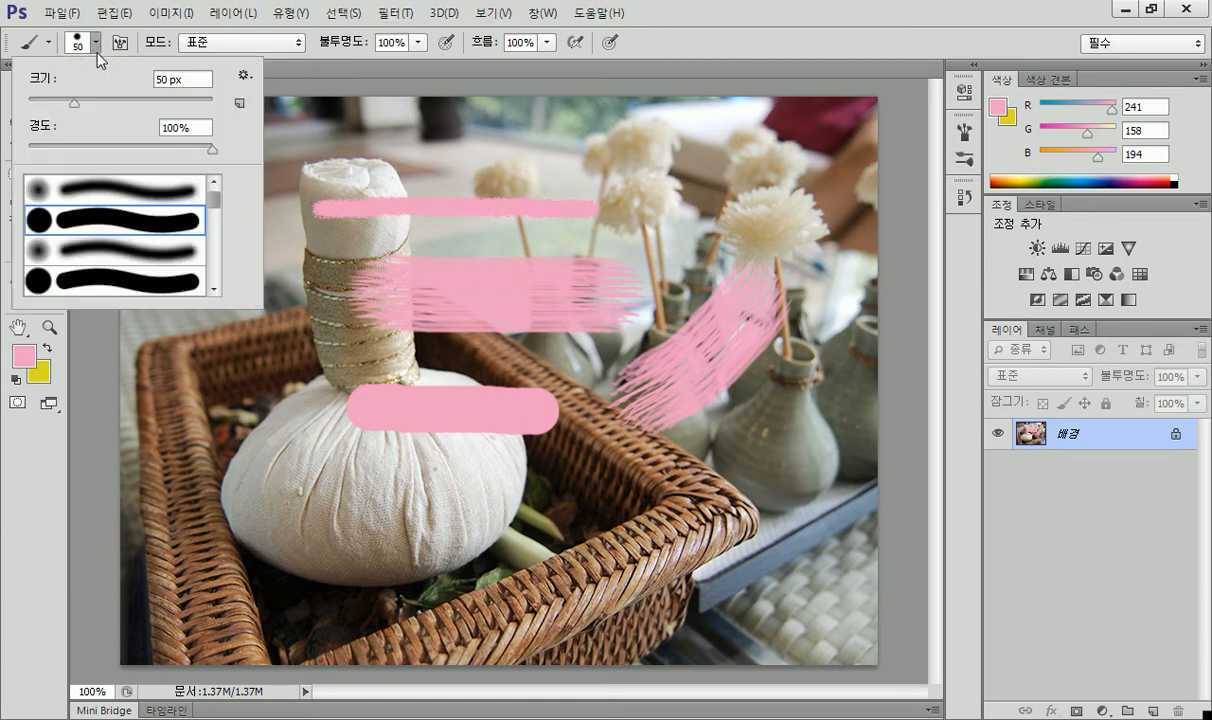
left_click(137, 190)
left_click_drag(420, 157, 555, 155)
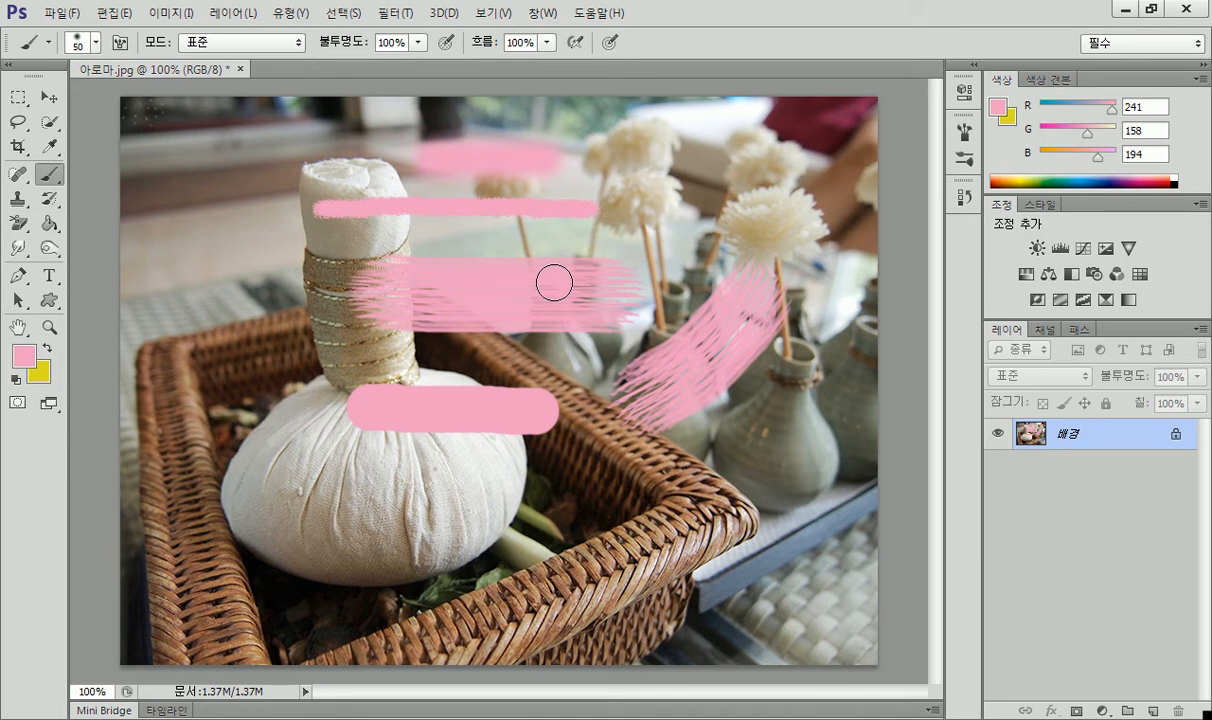
Compare the stroke previews of several bristle and erodible tips in the detailed brush settings.
left_click(120, 46)
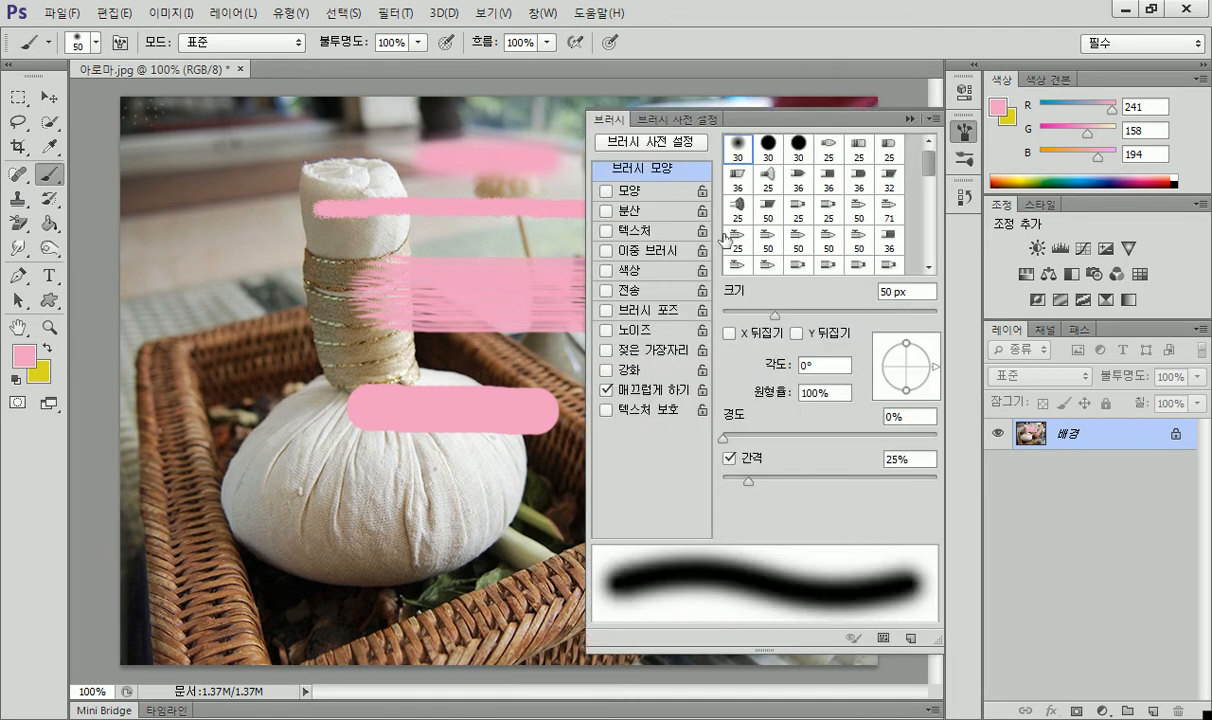
left_click(768, 182)
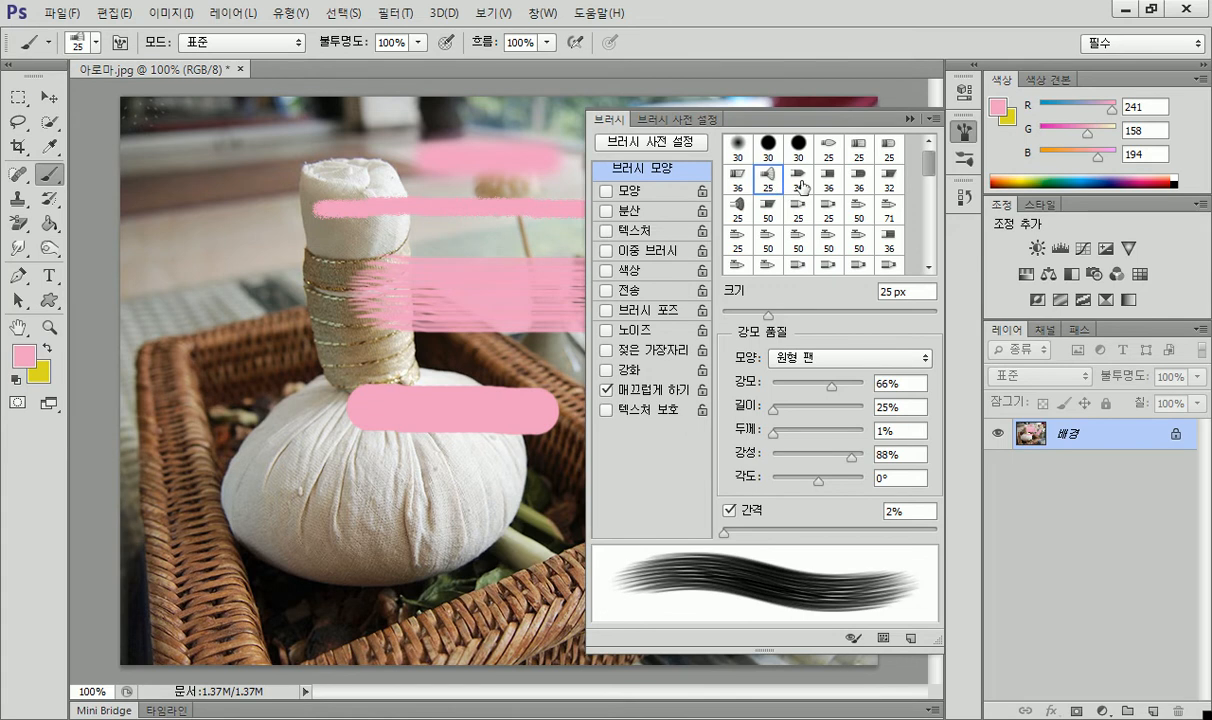
left_click(798, 182)
left_click(828, 185)
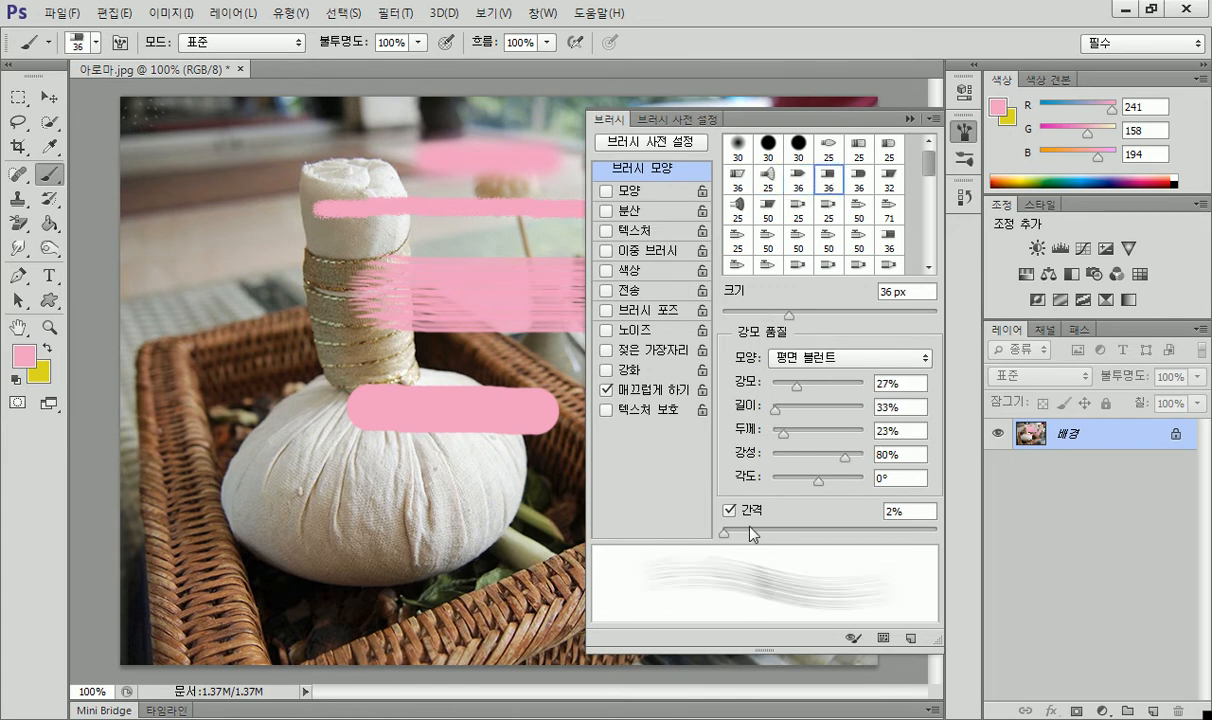
left_click(796, 182)
left_click(736, 180)
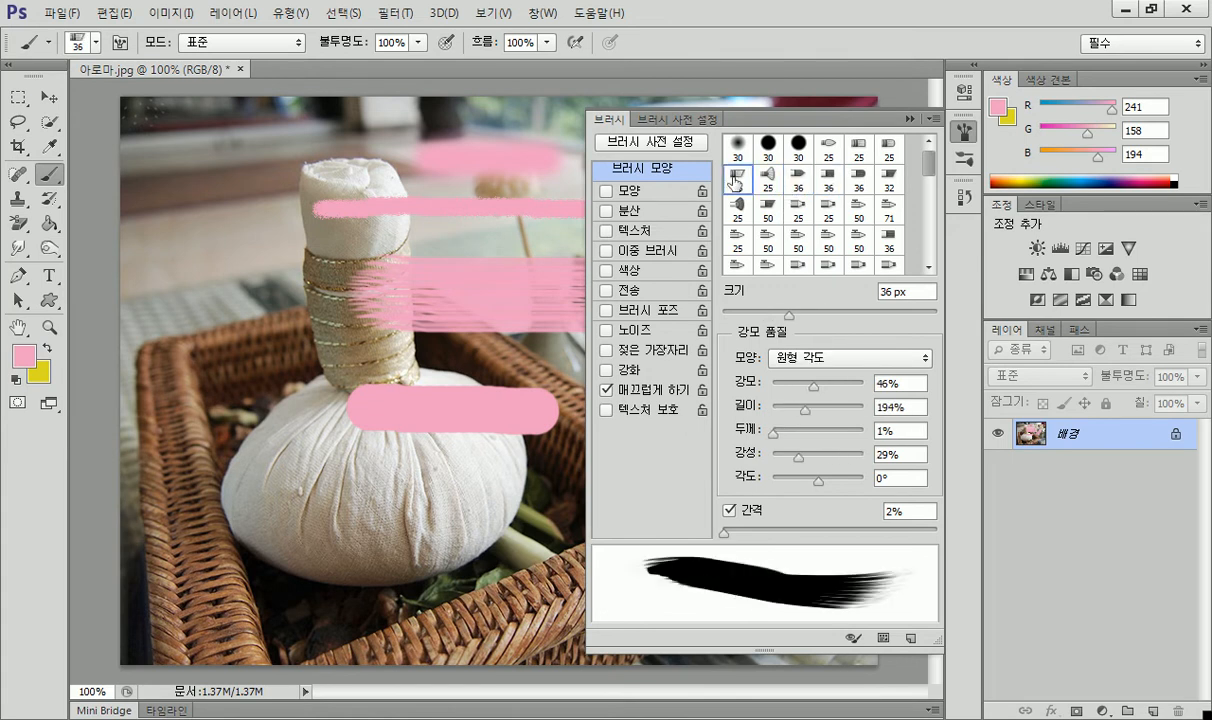
left_click(892, 214)
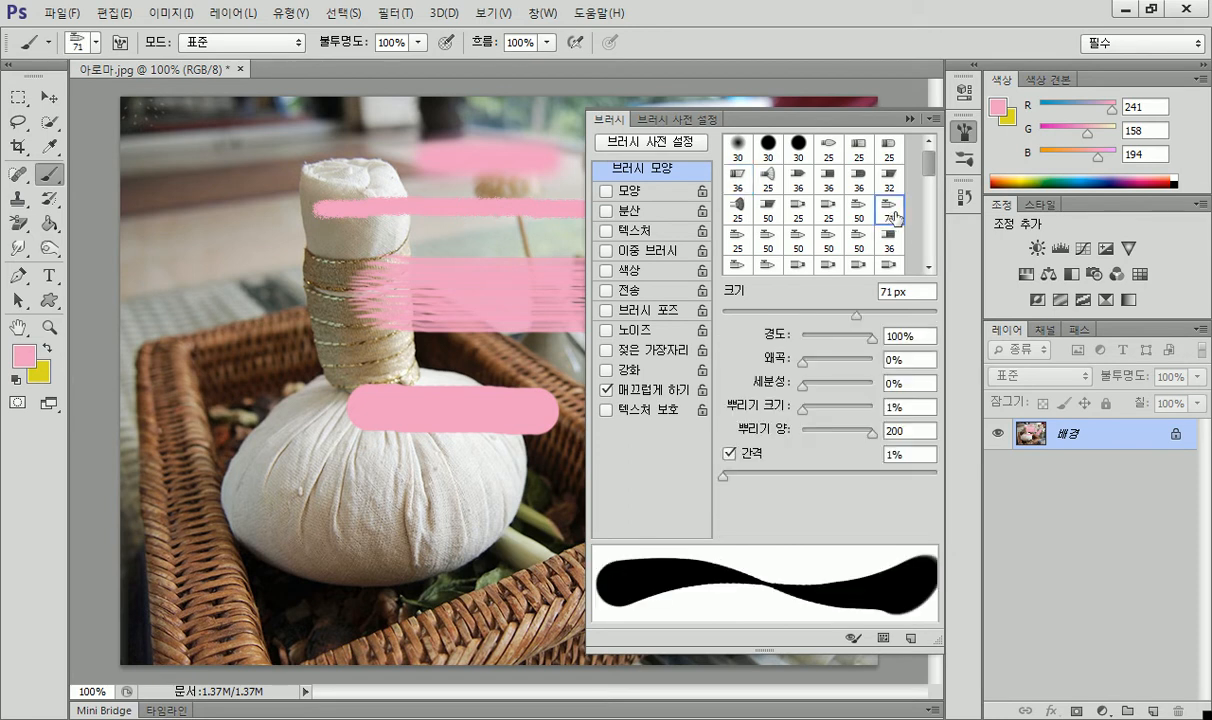
left_click(898, 240)
left_click(885, 177)
left_click(884, 156)
left_click(882, 177)
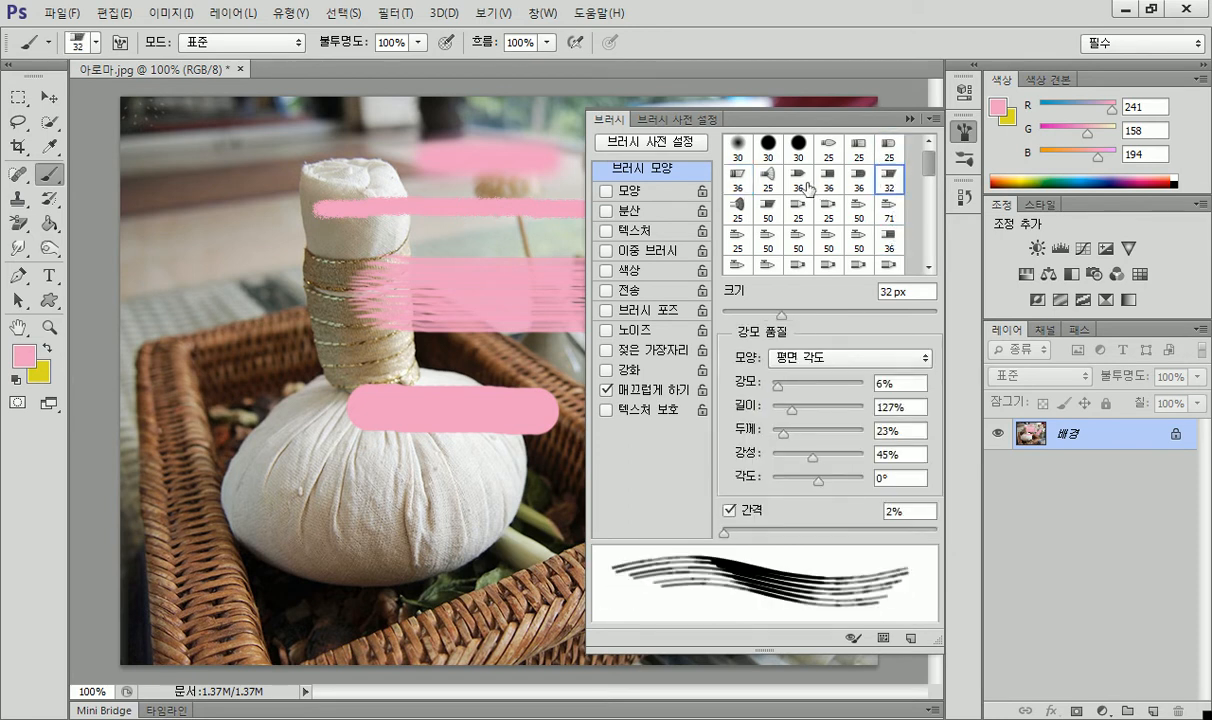
Choose the 25 px round fan bristle tip and paint a short stroke in the photo's upper-left background.
left_click(767, 180)
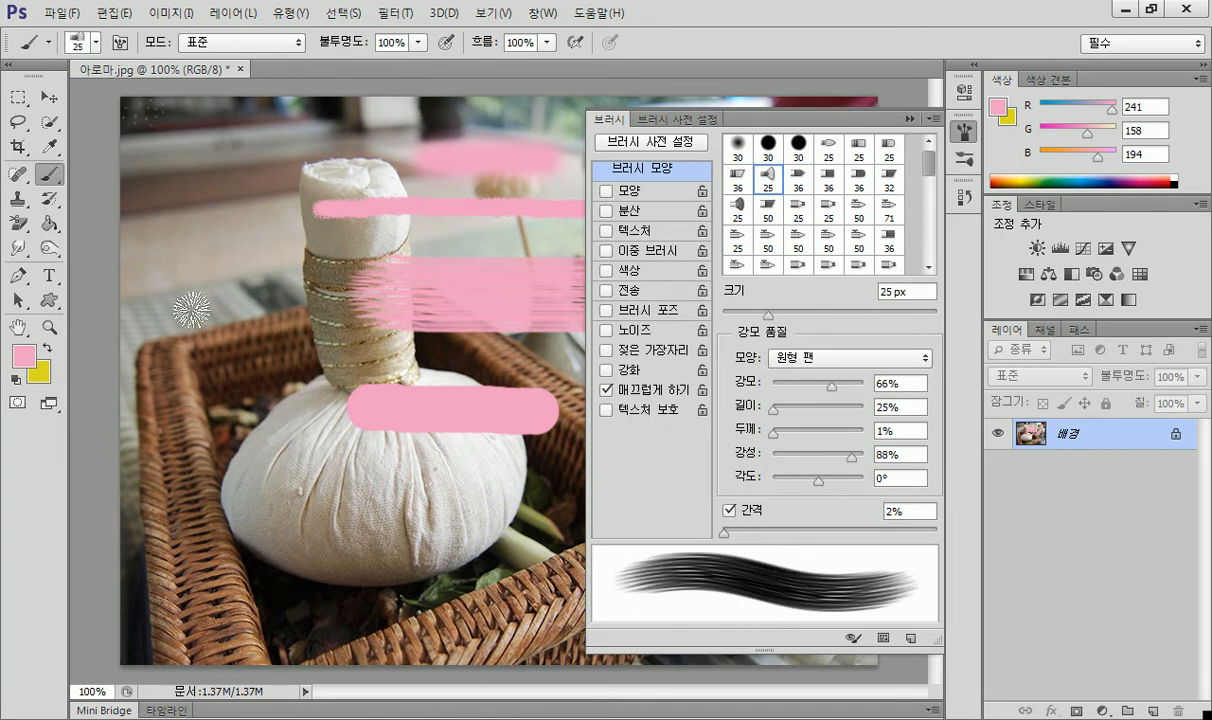
left_click_drag(185, 157, 268, 150)
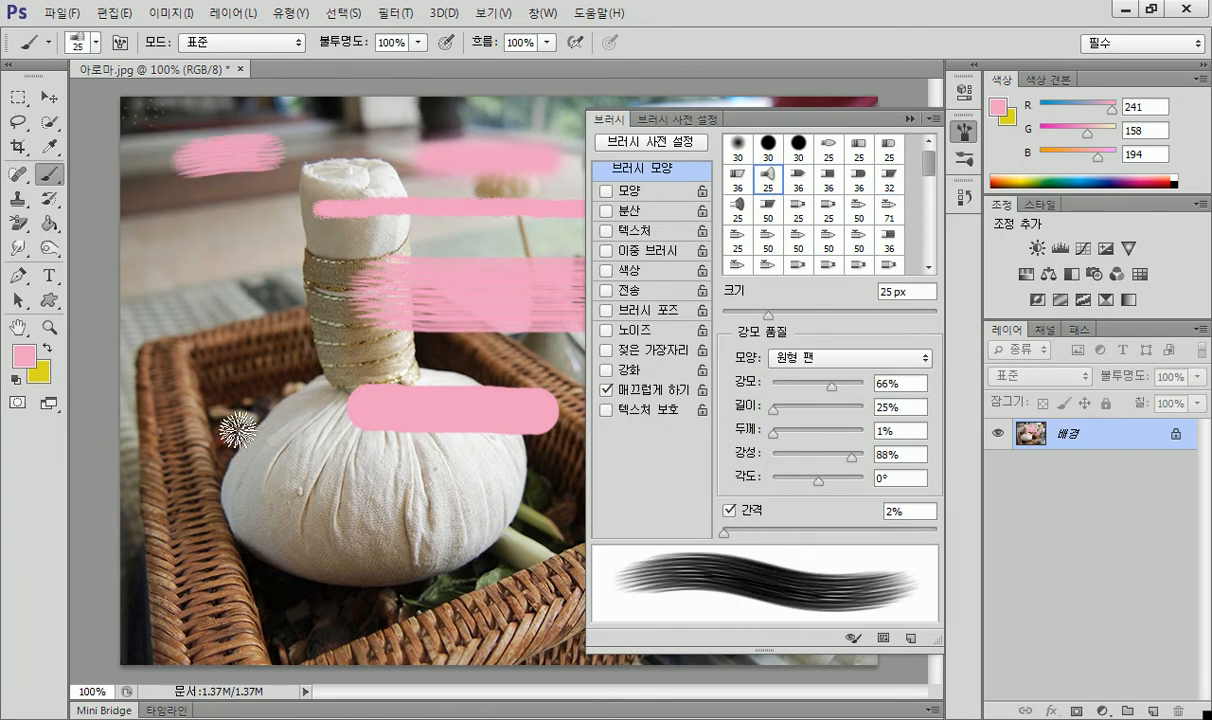
Try the shape dynamics, scattering and texture options on the fan brush, switch all three off and return to the tip shape settings.
left_click(660, 197)
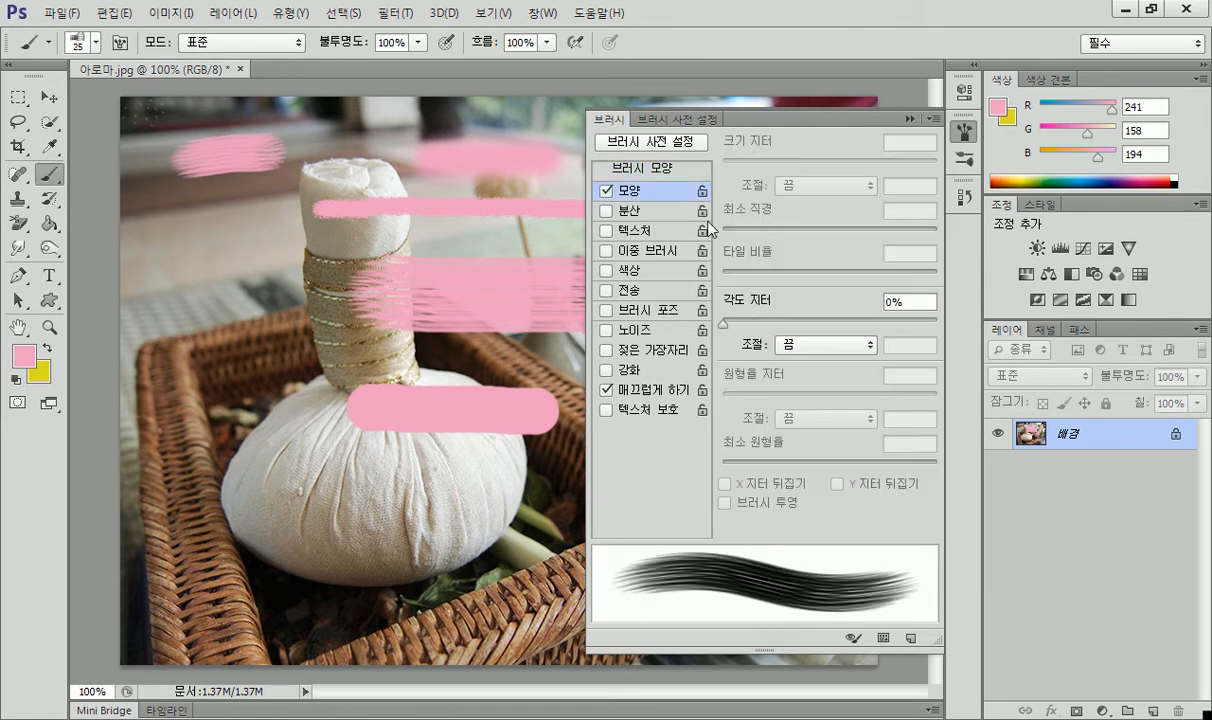
left_click(633, 211)
left_click(652, 196)
left_click(629, 206)
left_click(684, 231)
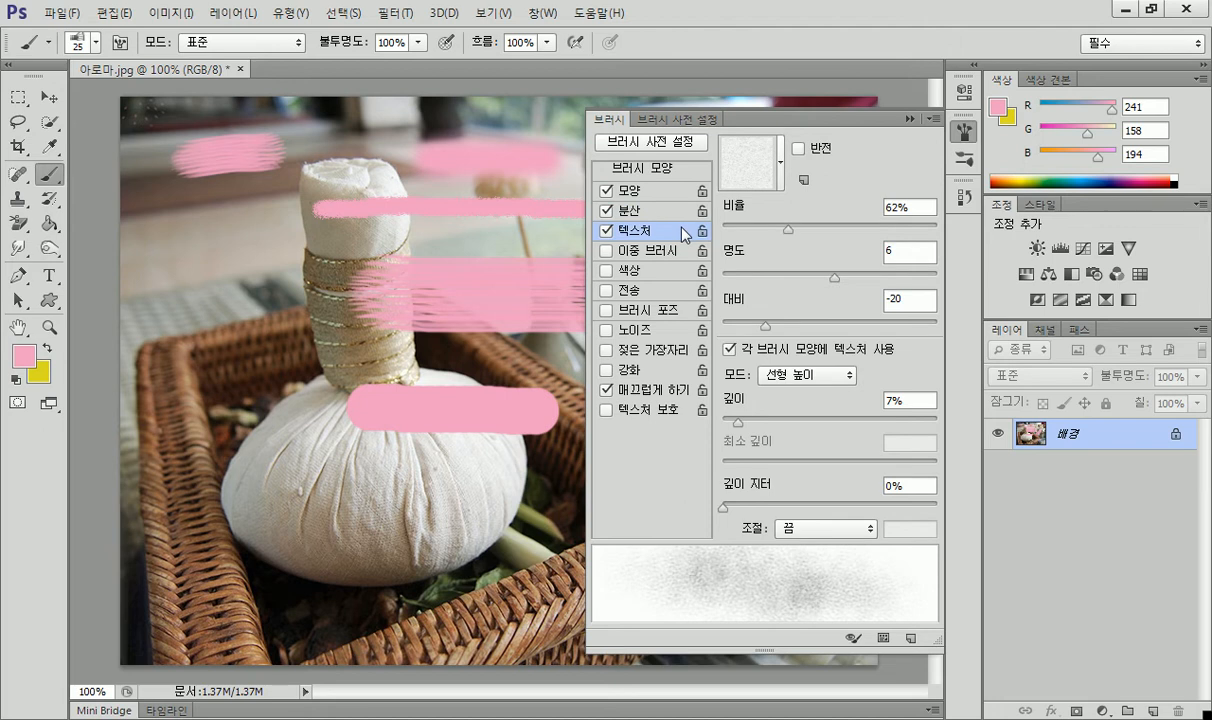
left_click(606, 230)
left_click(606, 210)
left_click(606, 190)
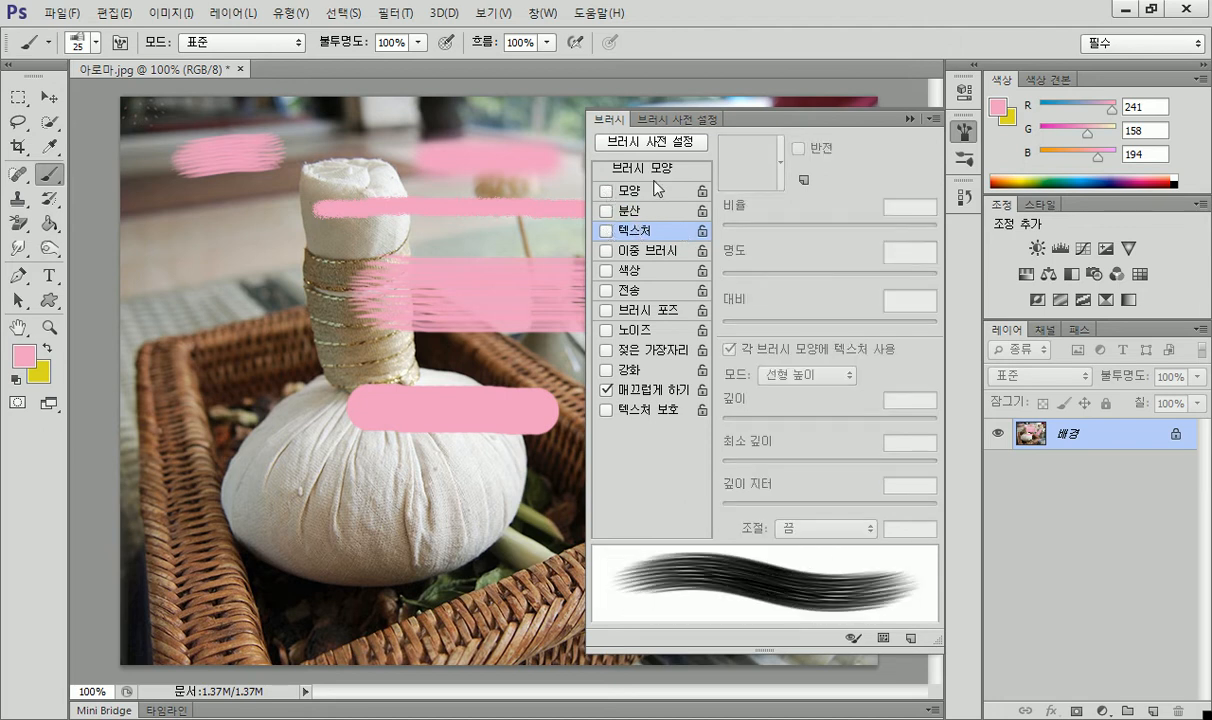
left_click(660, 172)
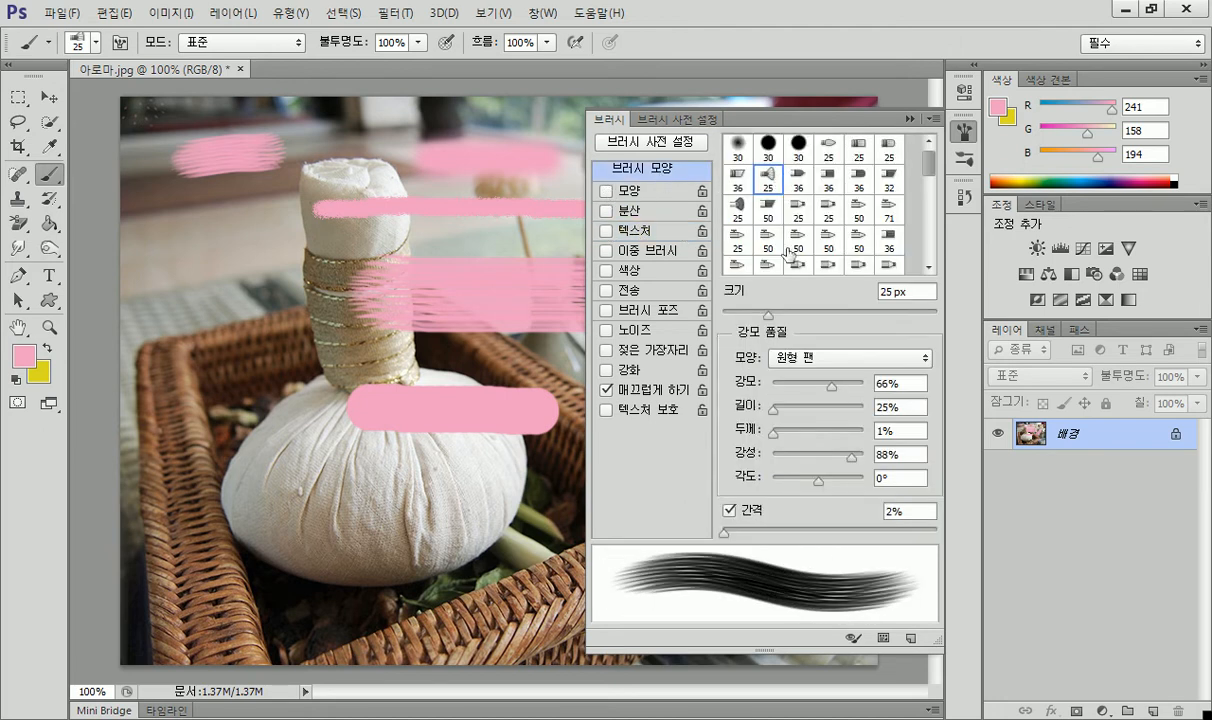
Turn off smoothing, paint a short fan-brush stroke beside the compress's wrapped neck above the basket rim, and turn smoothing back on.
left_click(606, 390)
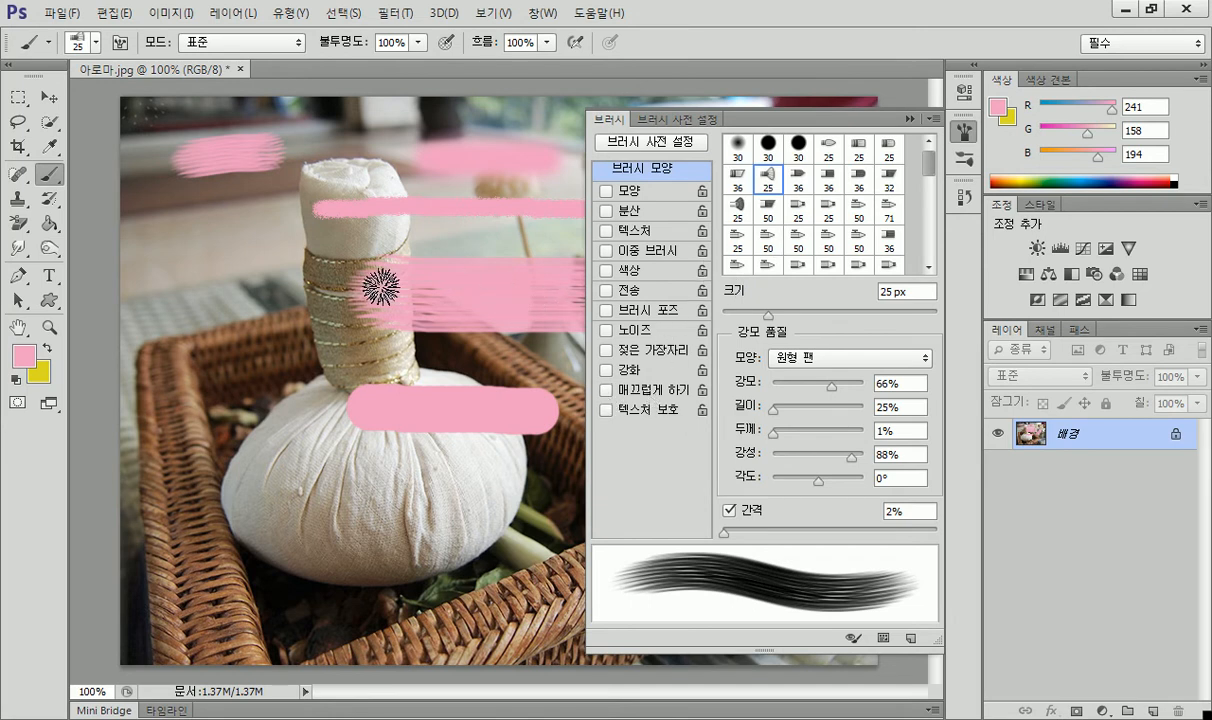
left_click_drag(197, 332, 267, 332)
left_click(606, 389)
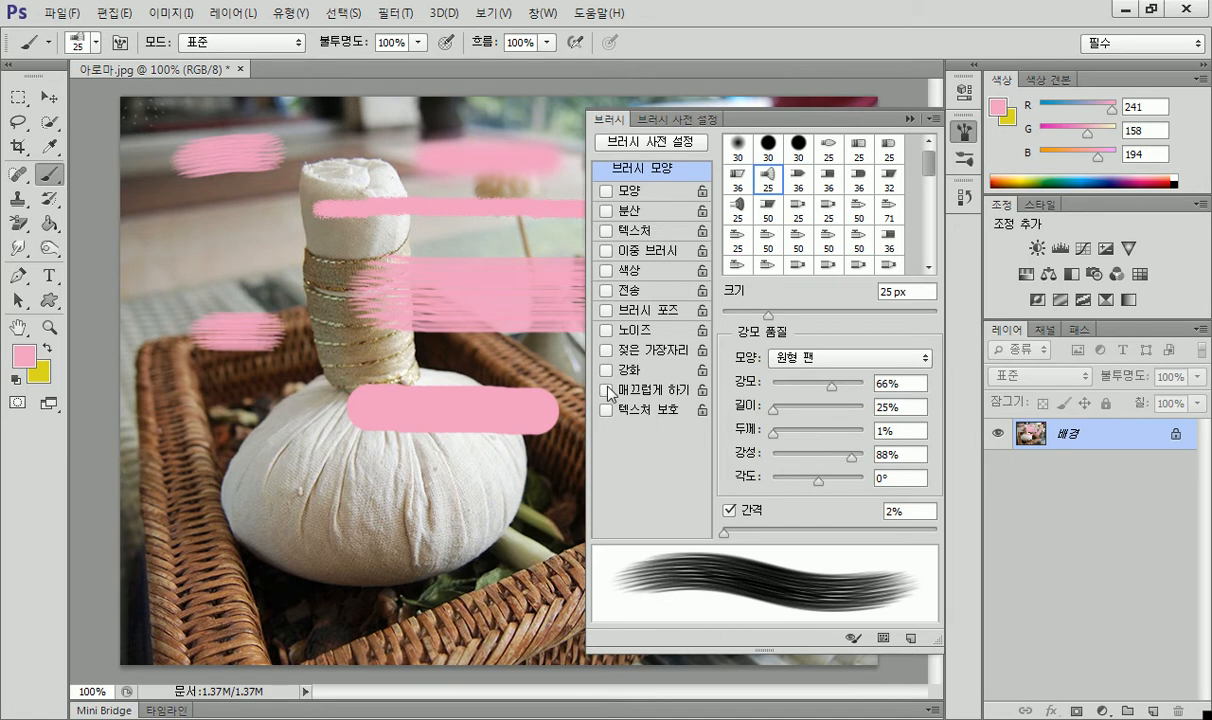
Paint three short horizontal fan-brush strokes across the compress's lower body, its base and the basket beneath it.
left_click(606, 330)
left_click_drag(267, 498, 411, 499)
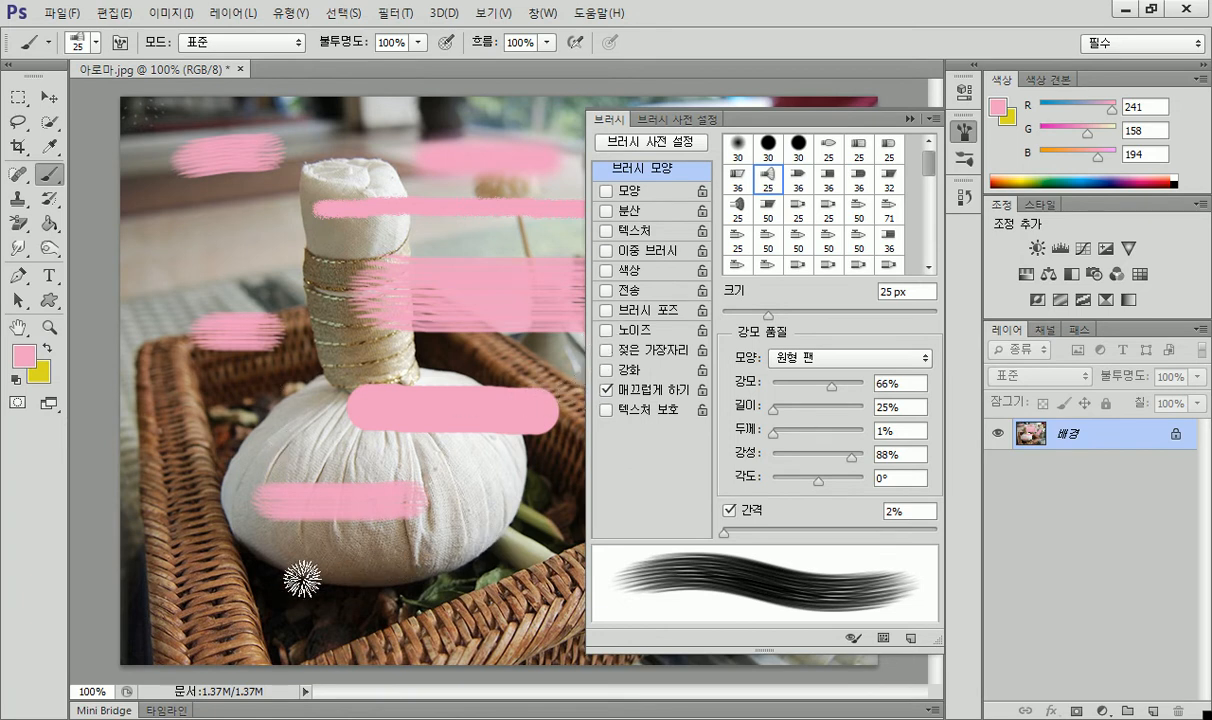
left_click_drag(282, 566, 406, 566)
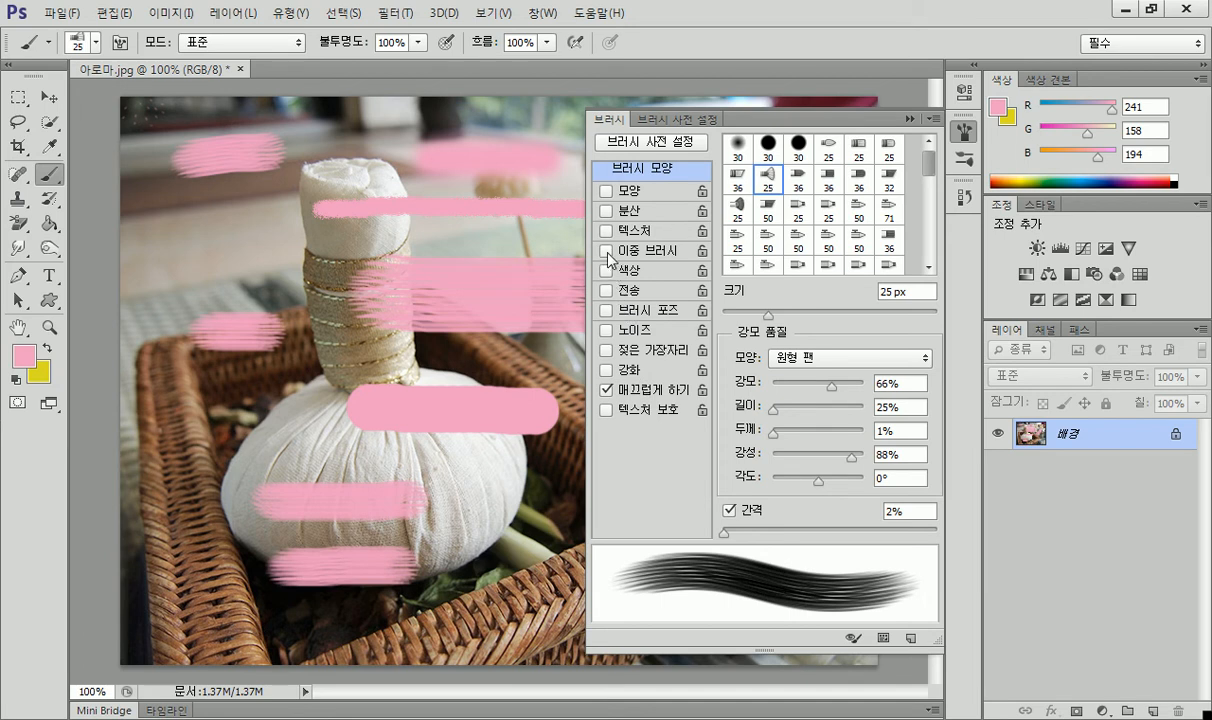
left_click_drag(330, 617, 468, 620)
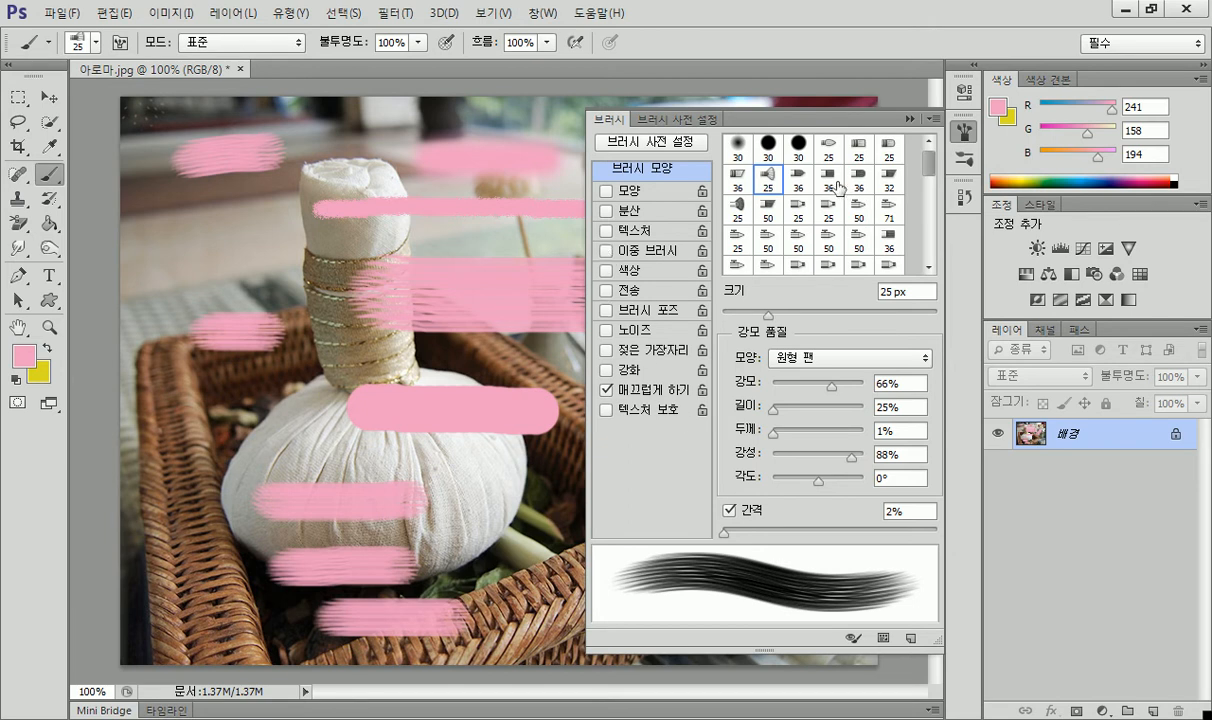
Paint two strokes at the compress's left edge with the 25 px flat fan tip and one beside its neck with the 39 px spatter tip.
left_click(740, 210)
left_click_drag(193, 410, 282, 412)
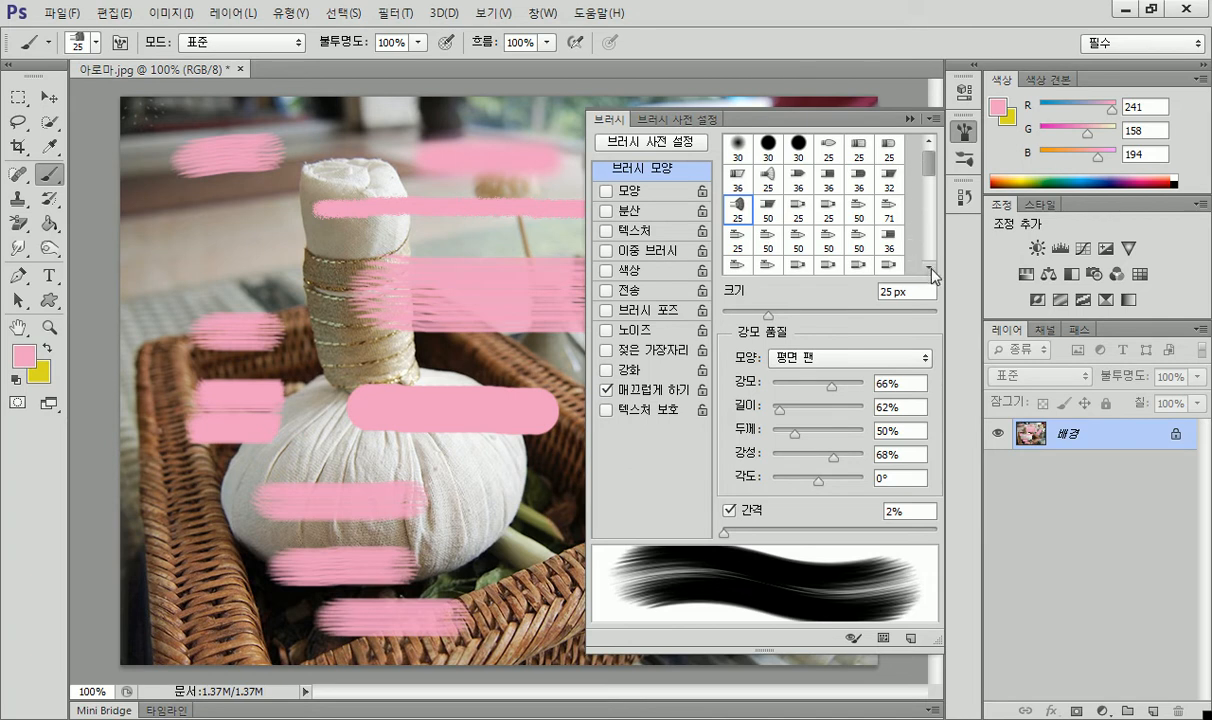
left_click_drag(933, 181, 930, 198)
left_click(889, 221)
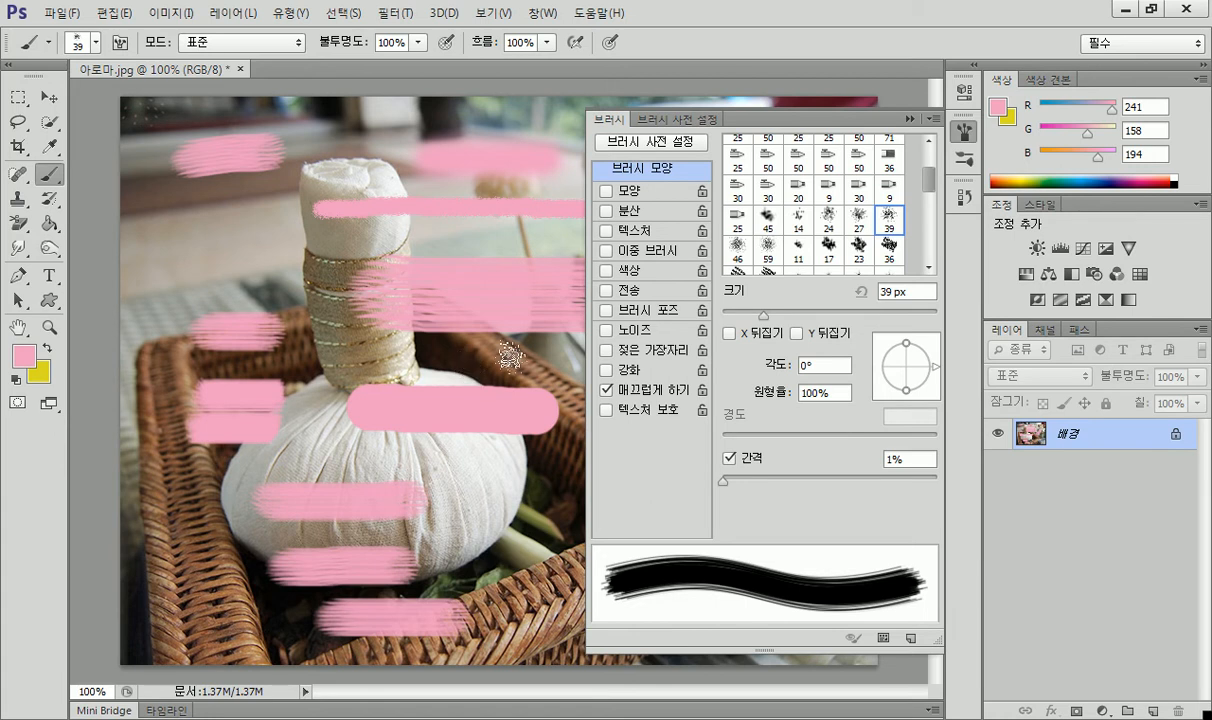
left_click_drag(160, 248, 300, 248)
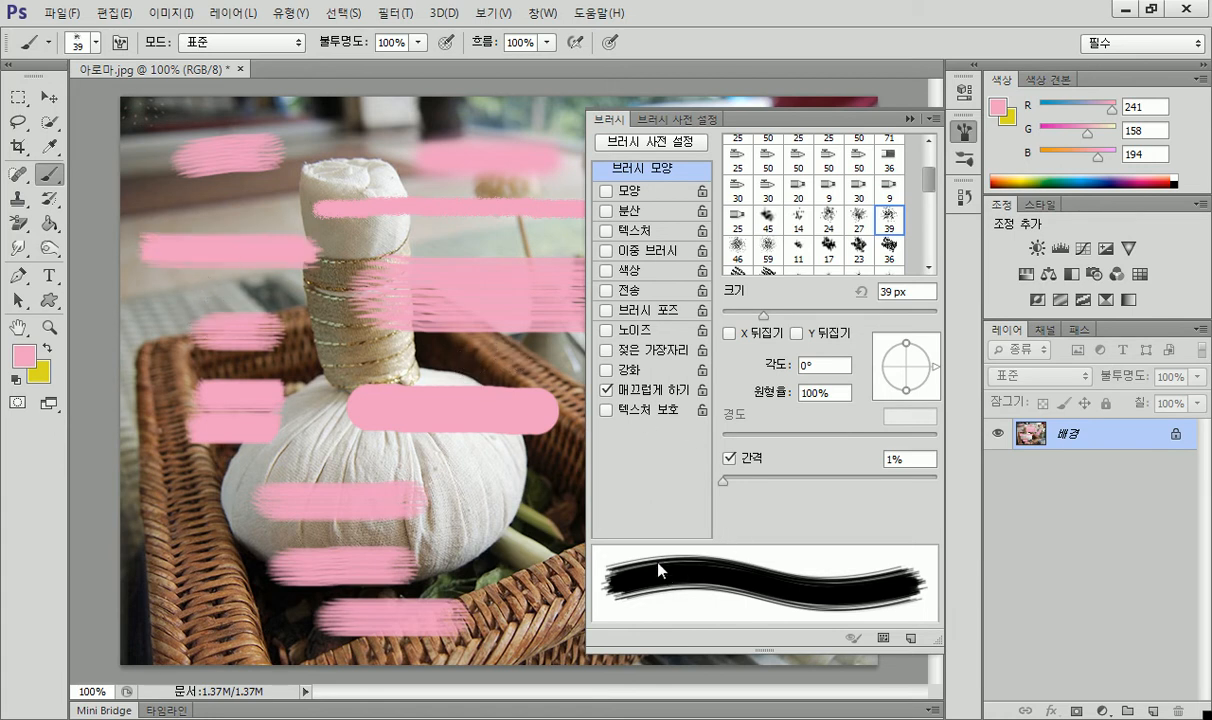
Choose the 134 px grass tip, paint a row of grass across the compress's lower body and add two separate tufts at its right edge.
left_click(893, 254)
scroll(818, 274, "down", 3)
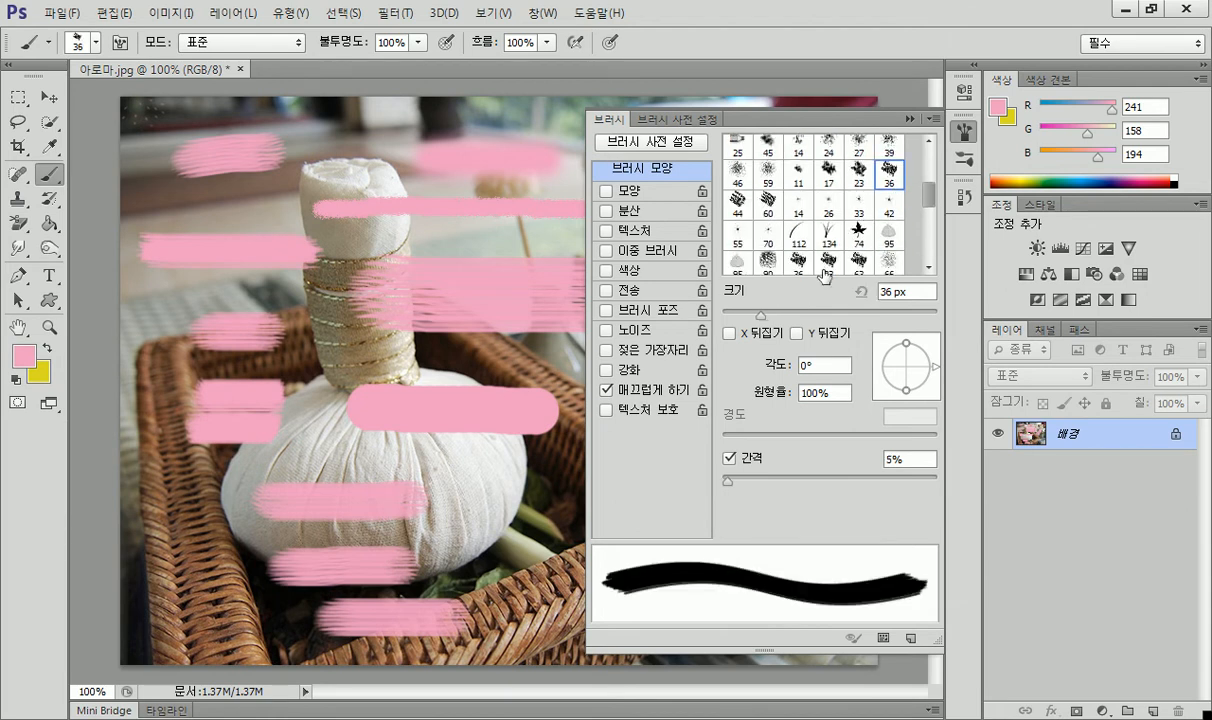
left_click(829, 240)
left_click_drag(222, 480, 333, 480)
mouse_move(455, 462)
left_mouse_down()
mouse_move(480, 446)
mouse_move(510, 470)
left_mouse_up()
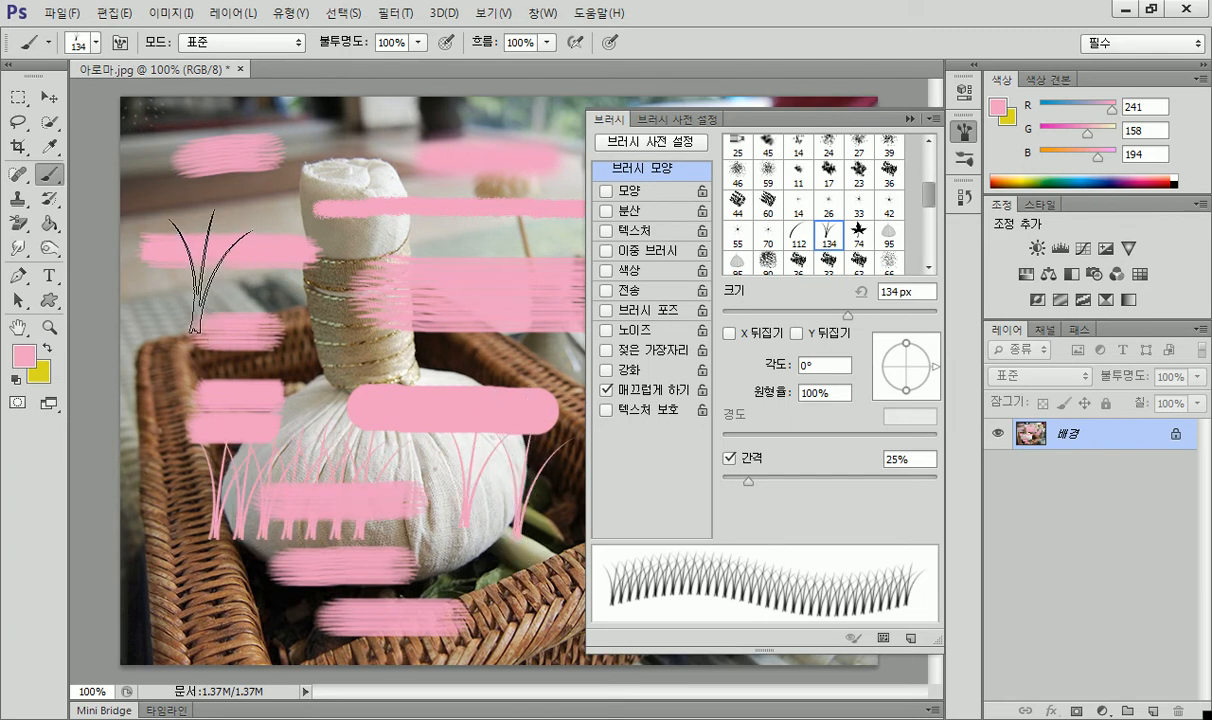
Choose the 74 px maple leaf tip and stamp four single leaves around the compress's top and neck.
left_click(869, 238)
left_click(179, 284)
left_click(296, 220)
left_click(352, 265)
left_click(440, 184)
Paint horizontal bands of maple leaves across the compress's neck, shoulder, body and base, and a short band in the photo's upper-left corner.
left_click_drag(194, 377, 446, 351)
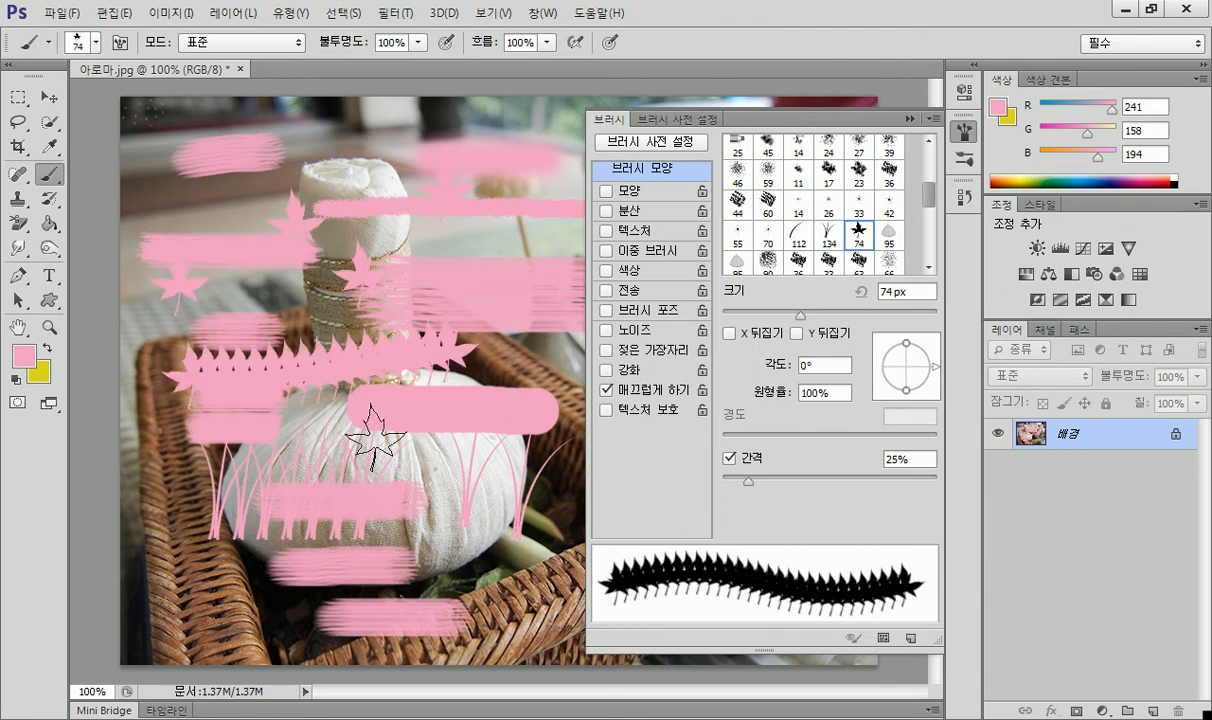
mouse_move(255, 470)
left_mouse_down()
mouse_move(406, 438)
mouse_move(495, 435)
left_mouse_up()
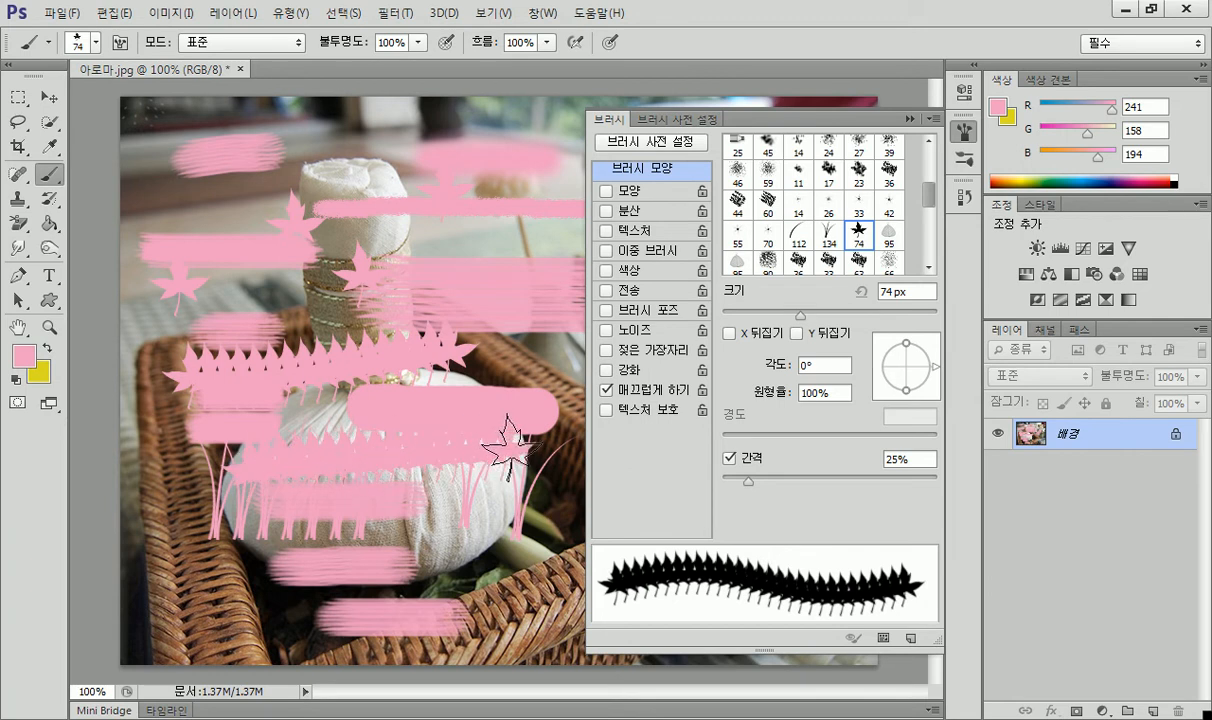
left_click_drag(205, 308, 472, 250)
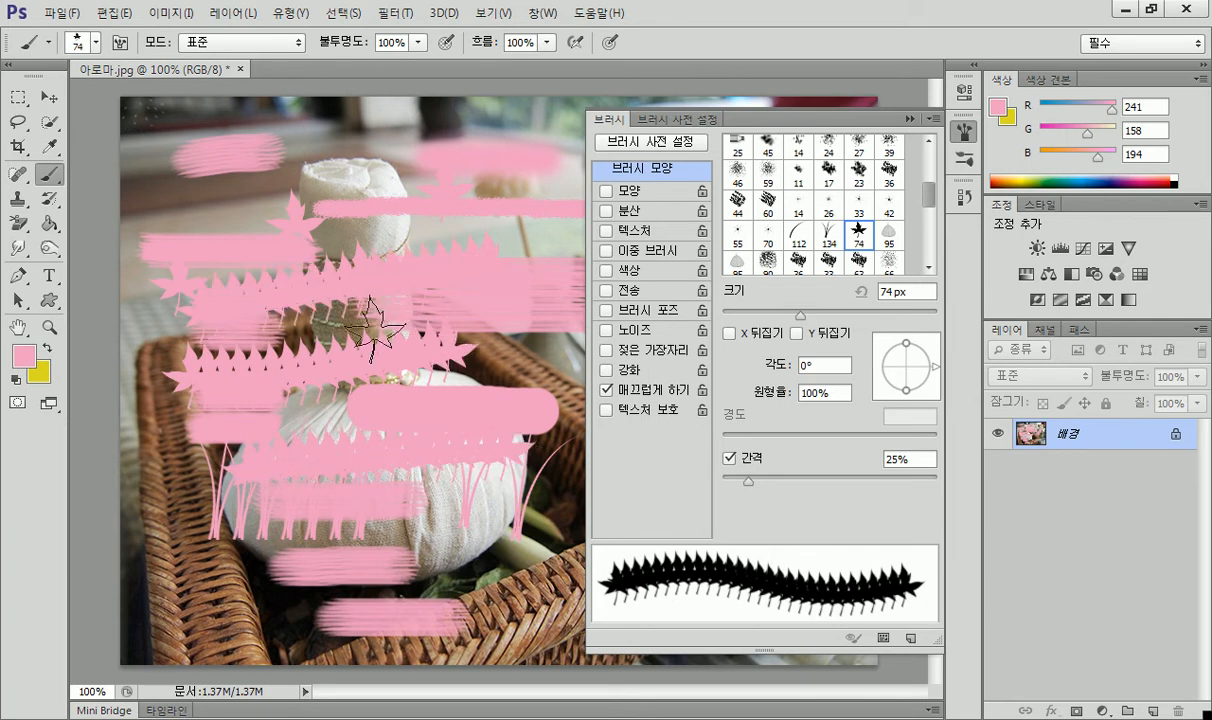
left_click_drag(205, 572, 510, 562)
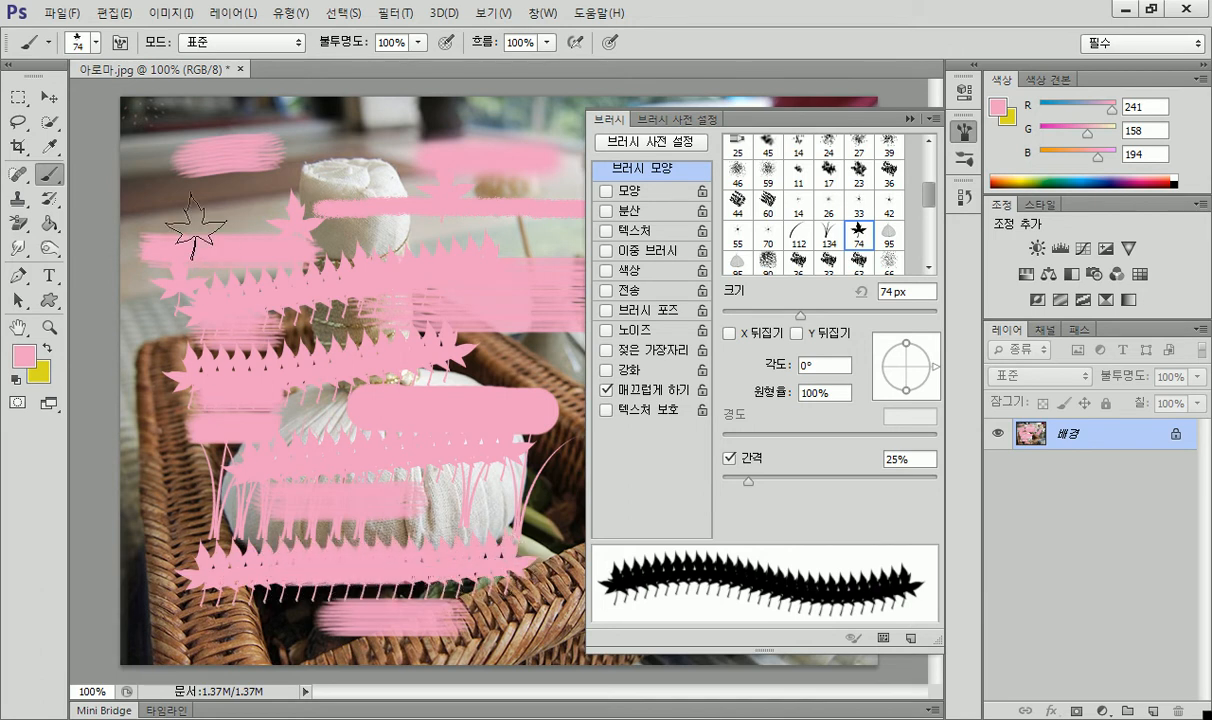
left_click(152, 130)
left_click_drag(176, 135, 256, 128)
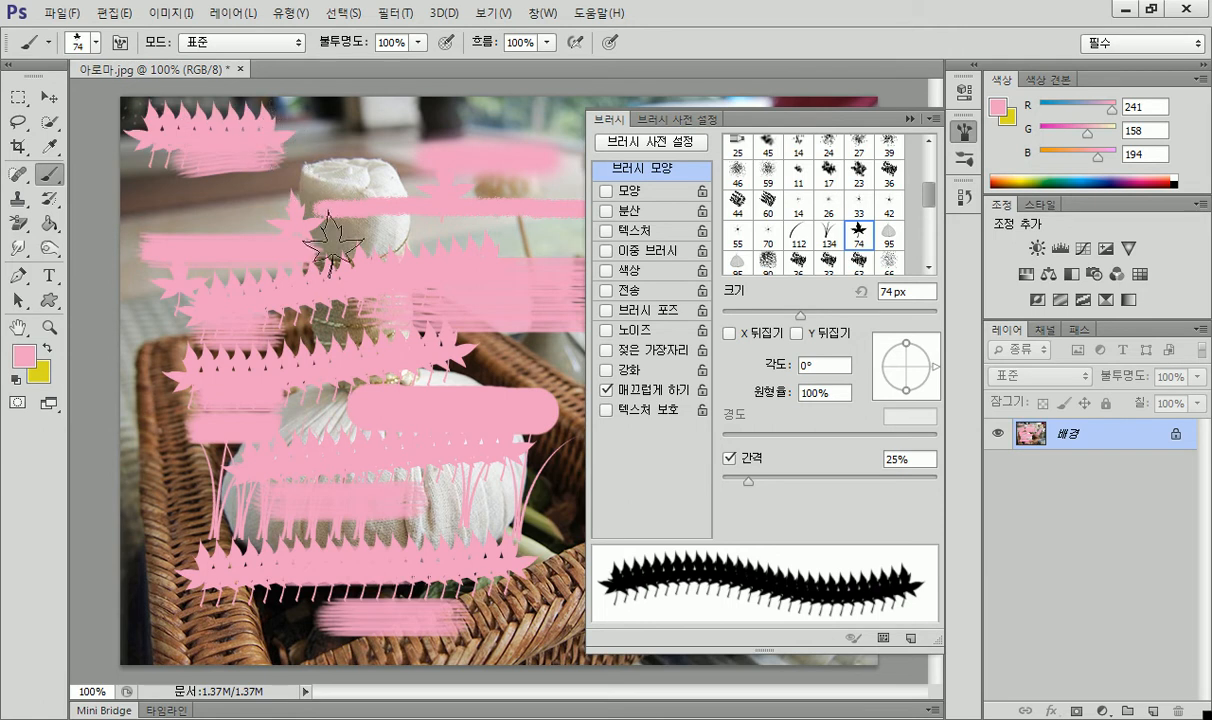
Choose the 112 px single grass-blade tip, open the foreground color picker and cancel it.
left_click(798, 240)
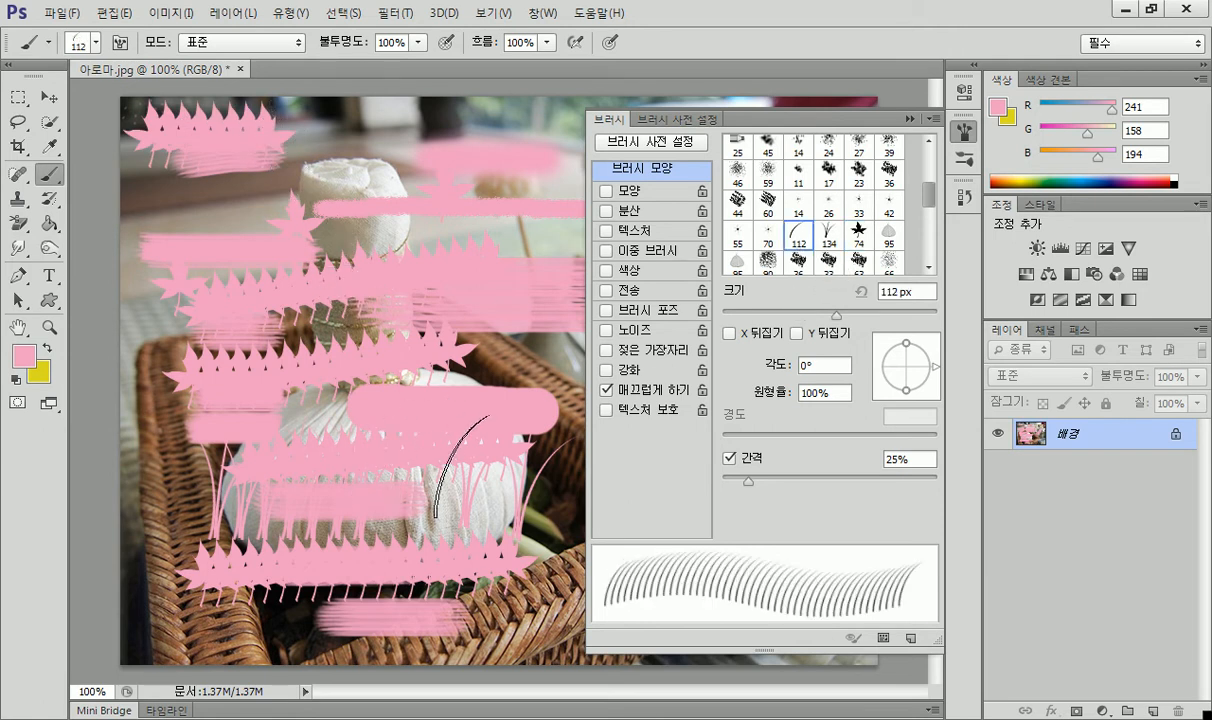
left_click(24, 355)
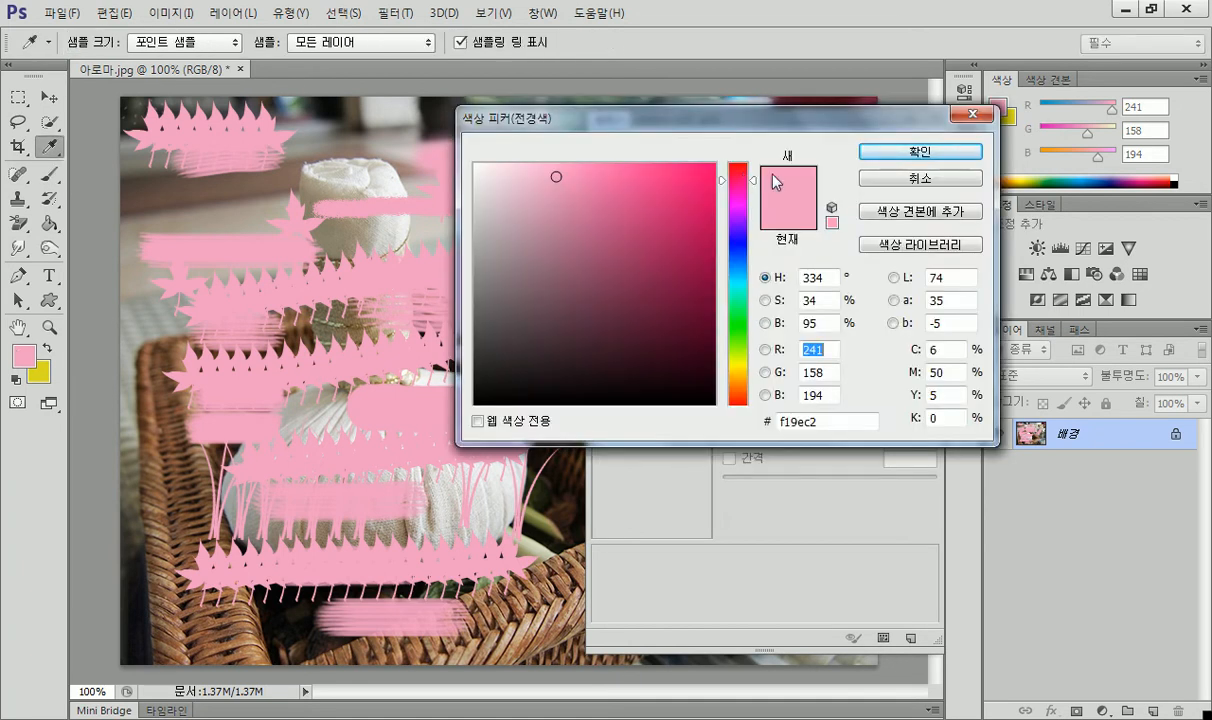
left_click(893, 182)
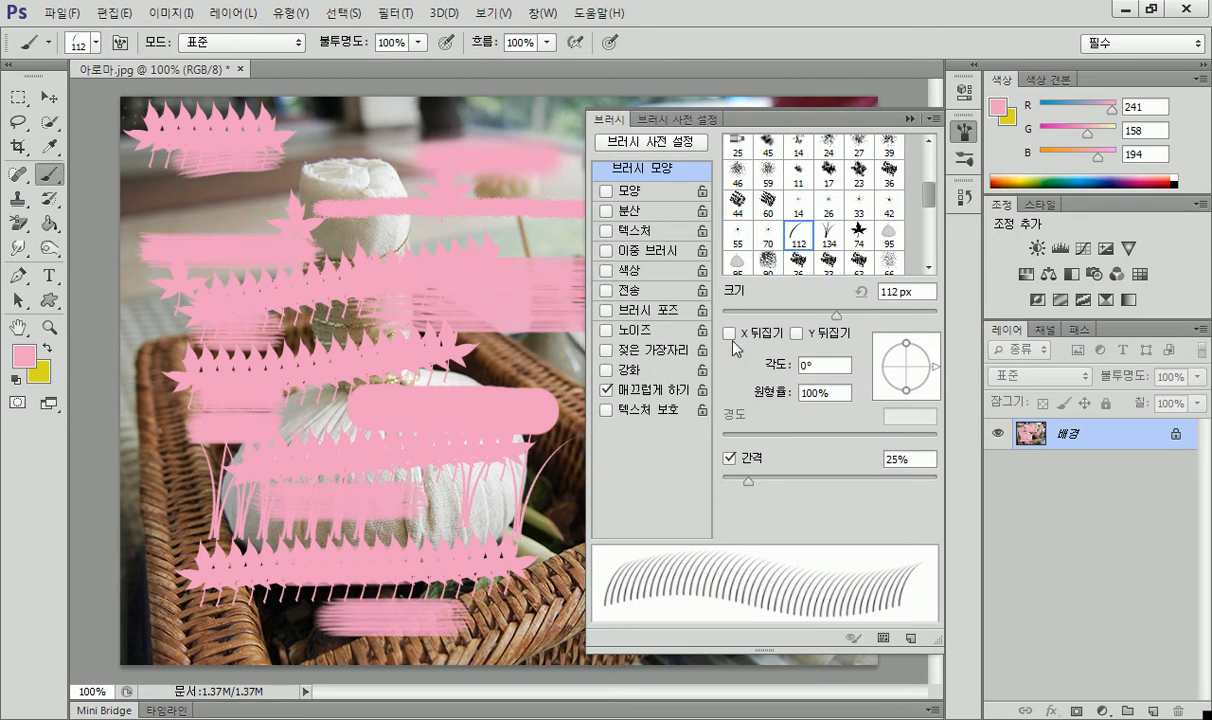
Switch to a soft round brush at 59 px with 0% hardness and dab it once on the front flower.
left_click_drag(926, 205, 929, 240)
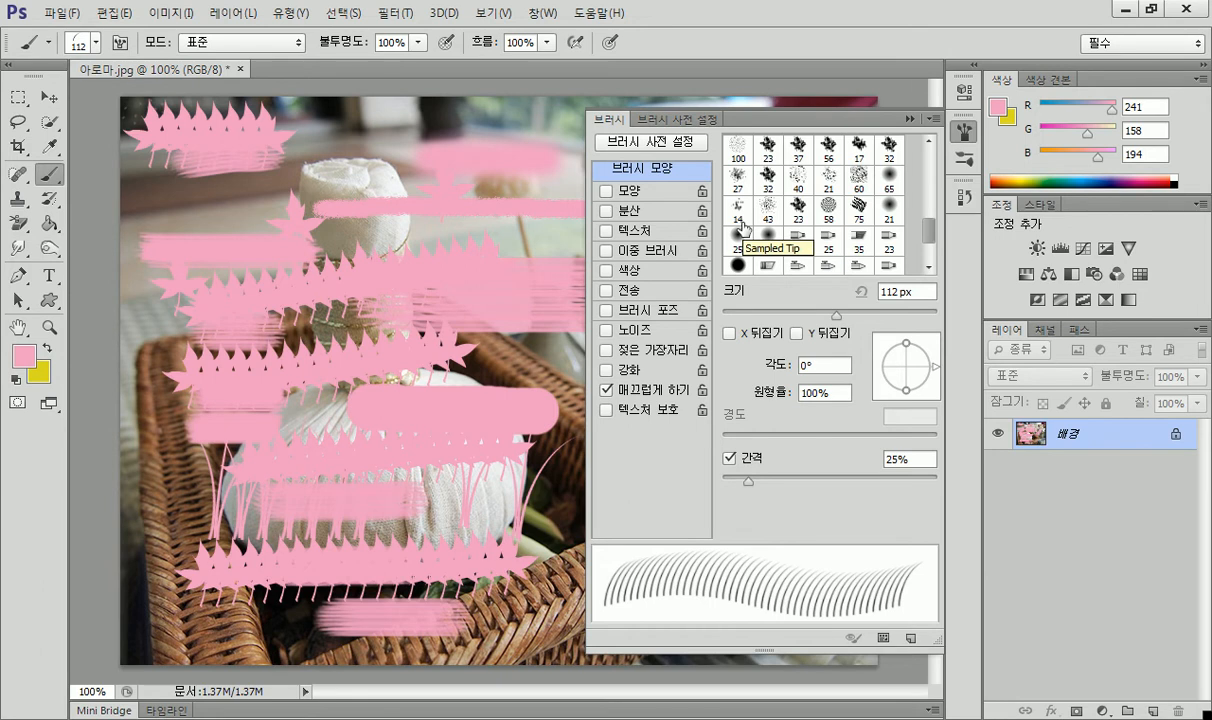
left_click(910, 119)
left_click(94, 44)
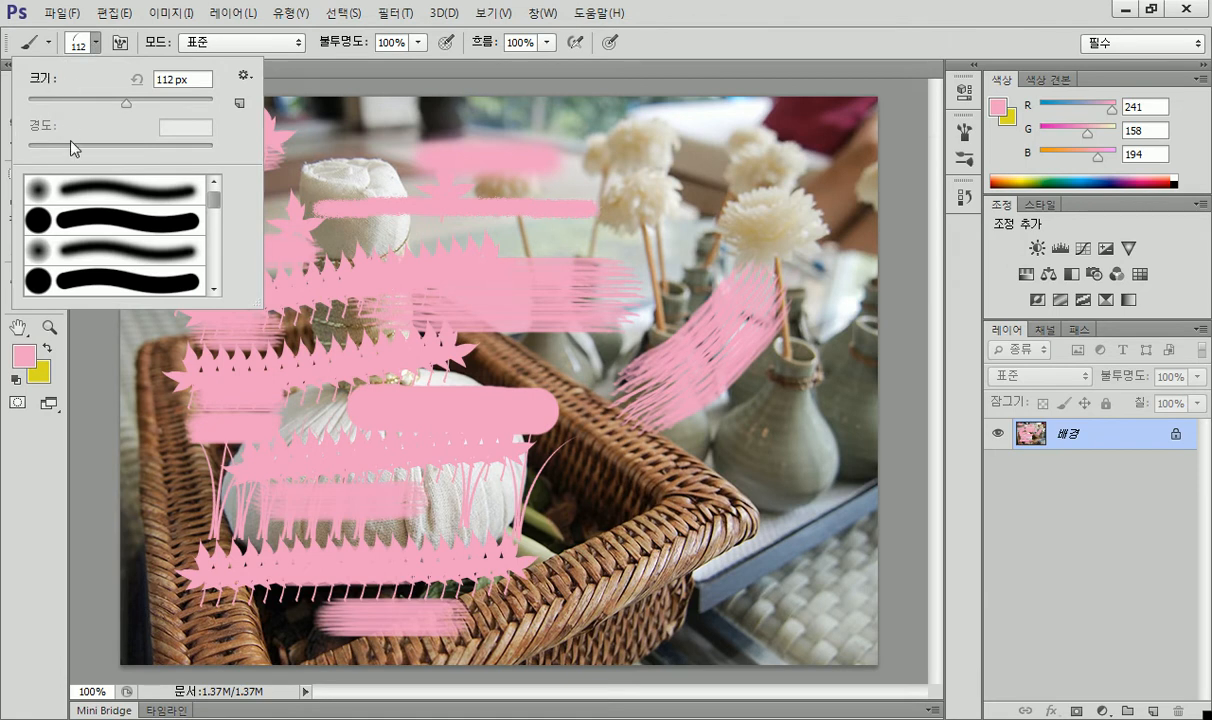
mouse_move(124, 104)
left_mouse_down()
mouse_move(172, 102)
mouse_move(64, 103)
left_mouse_up()
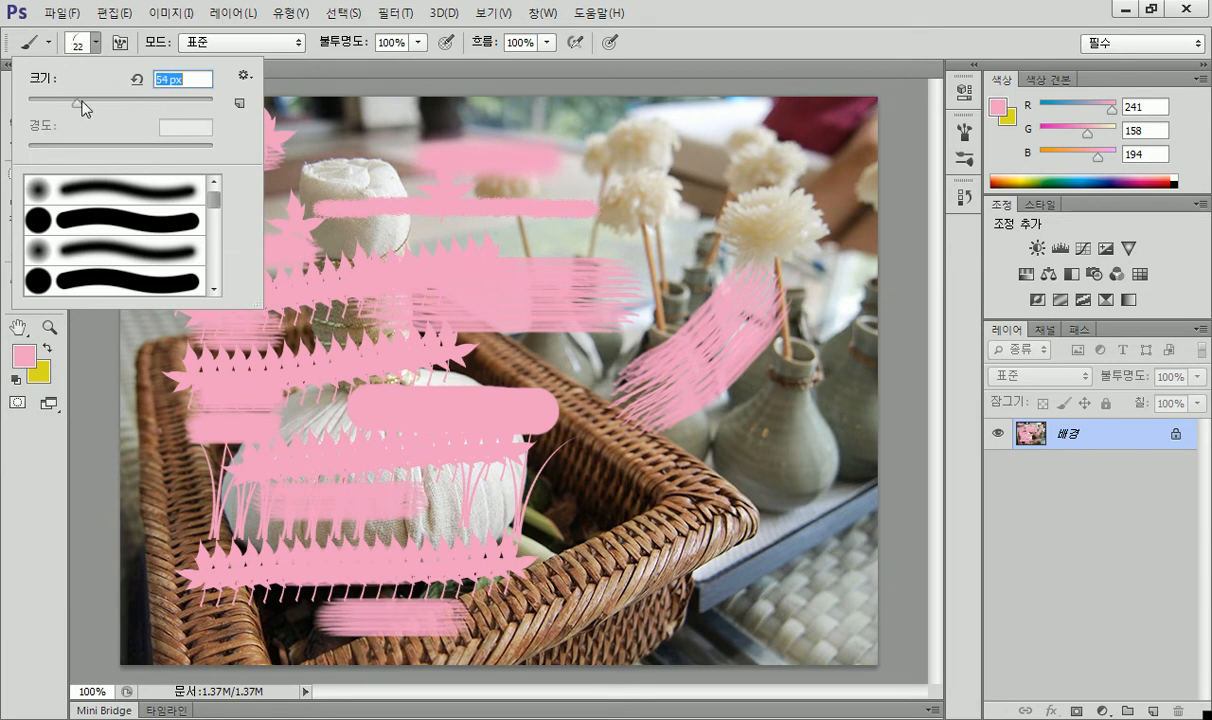
left_click(173, 130)
left_click(89, 195)
left_click(86, 216)
left_click(96, 241)
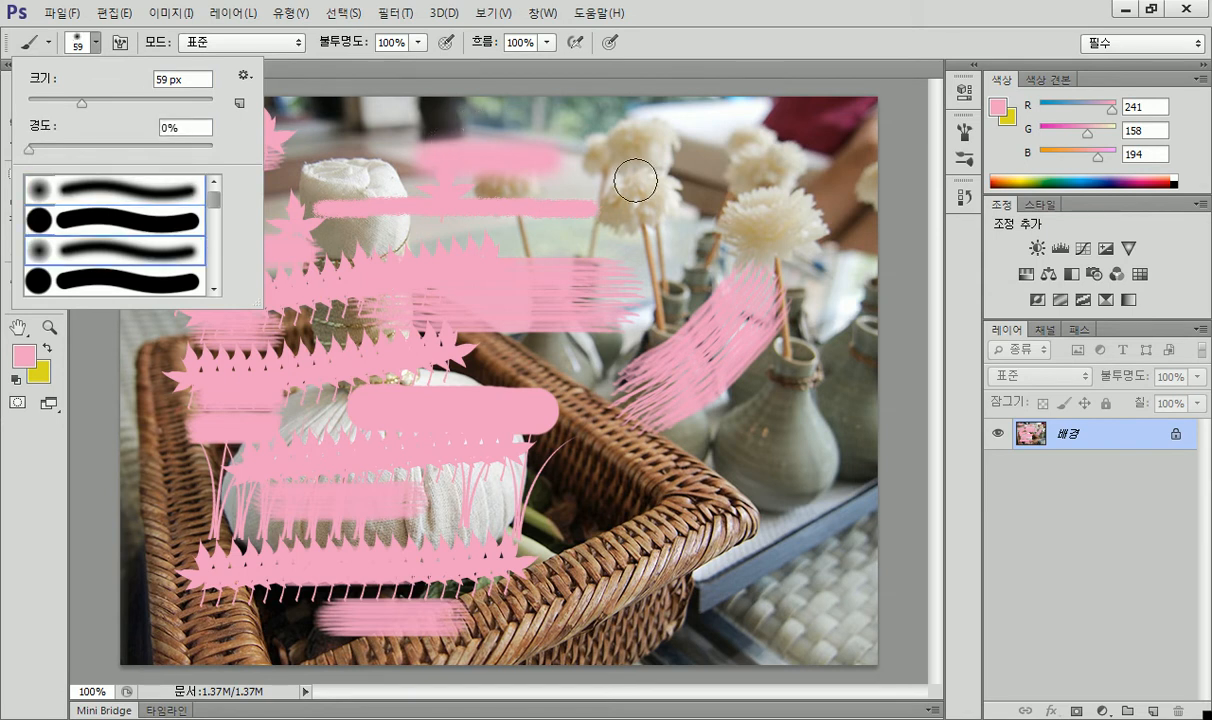
left_click(766, 210)
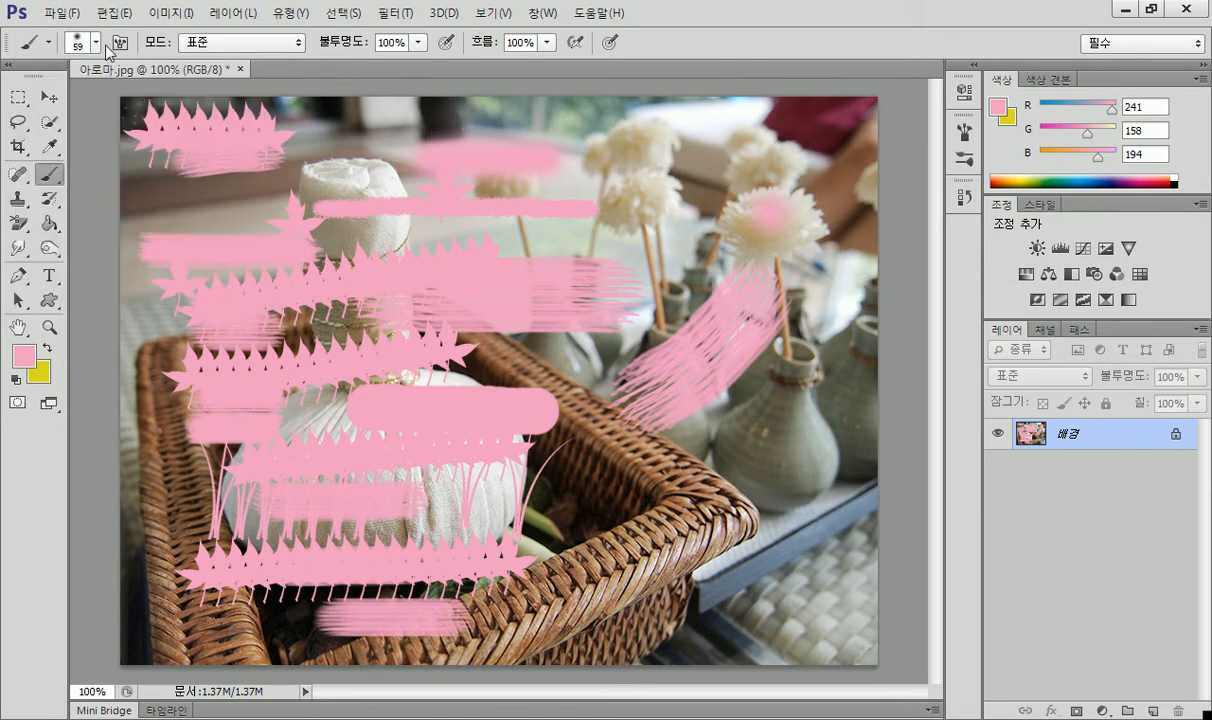
Raise the brush hardness to its maximum and stamp a hard-edged dot on the front vase.
left_click(80, 44)
left_click_drag(29, 148, 212, 151)
left_click(781, 417)
left_click(781, 417)
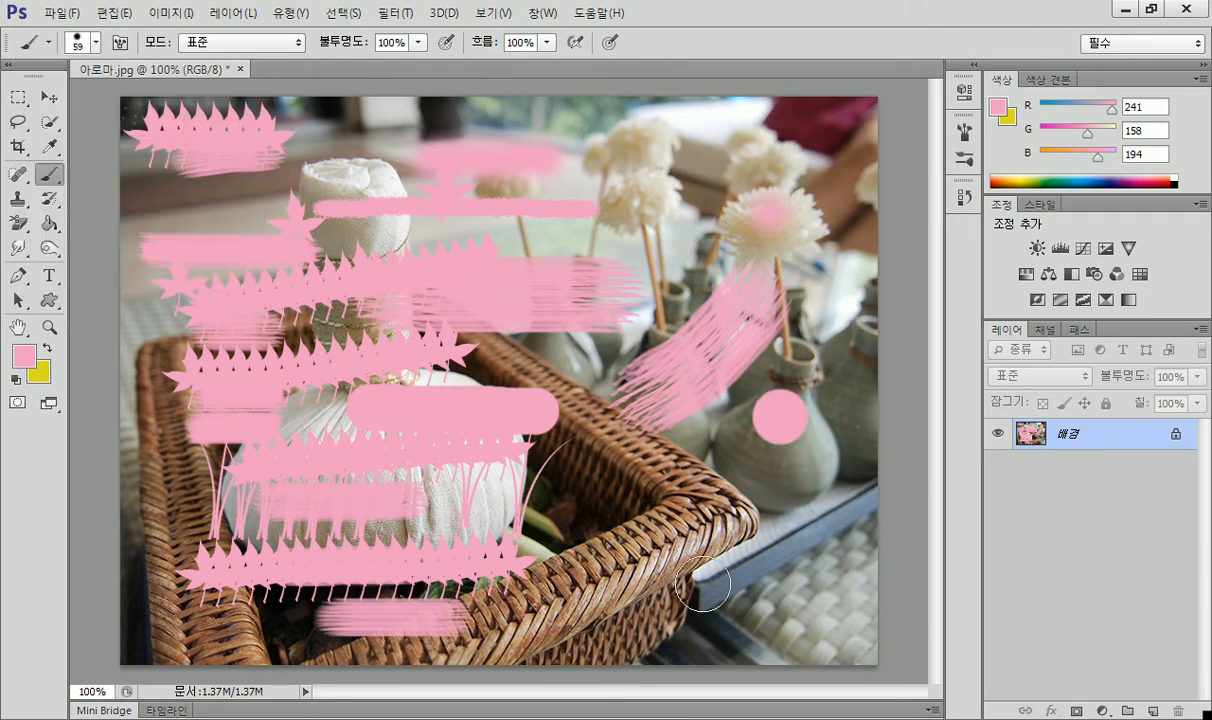
Set the brush hardness to 0% and dab soft spots behind the vases and on the maroon background area.
left_click(93, 45)
left_click_drag(105, 146, 31, 146)
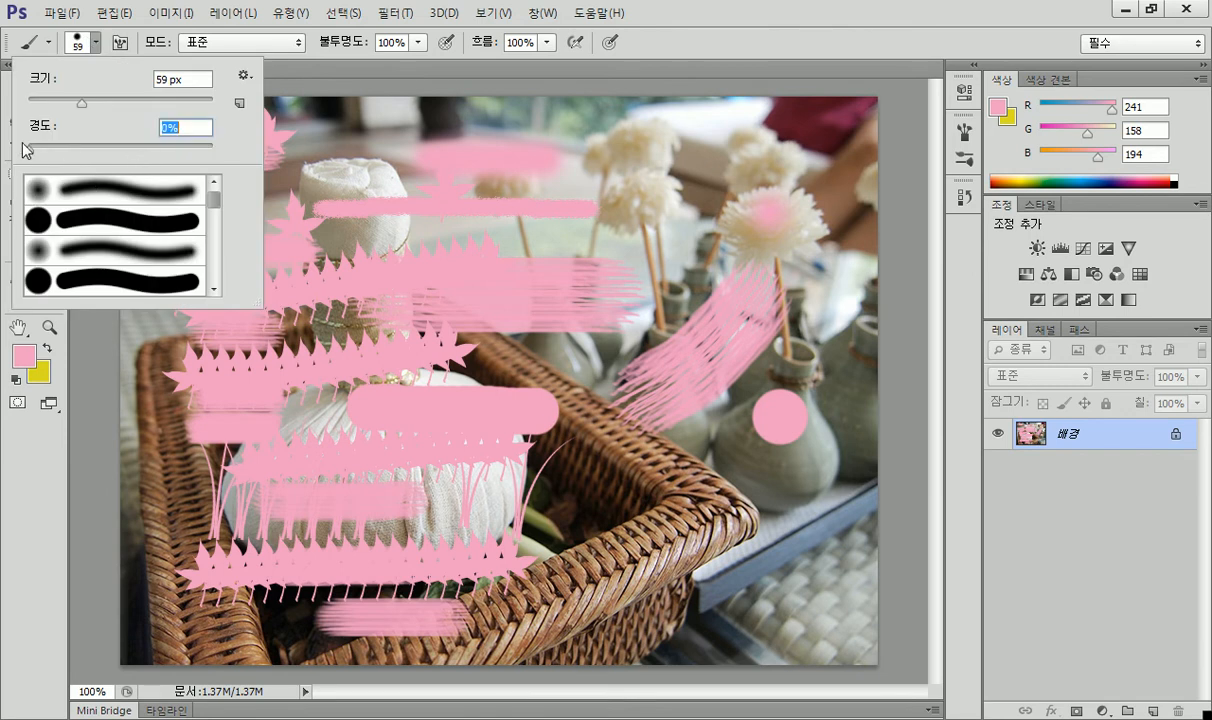
left_click(834, 279)
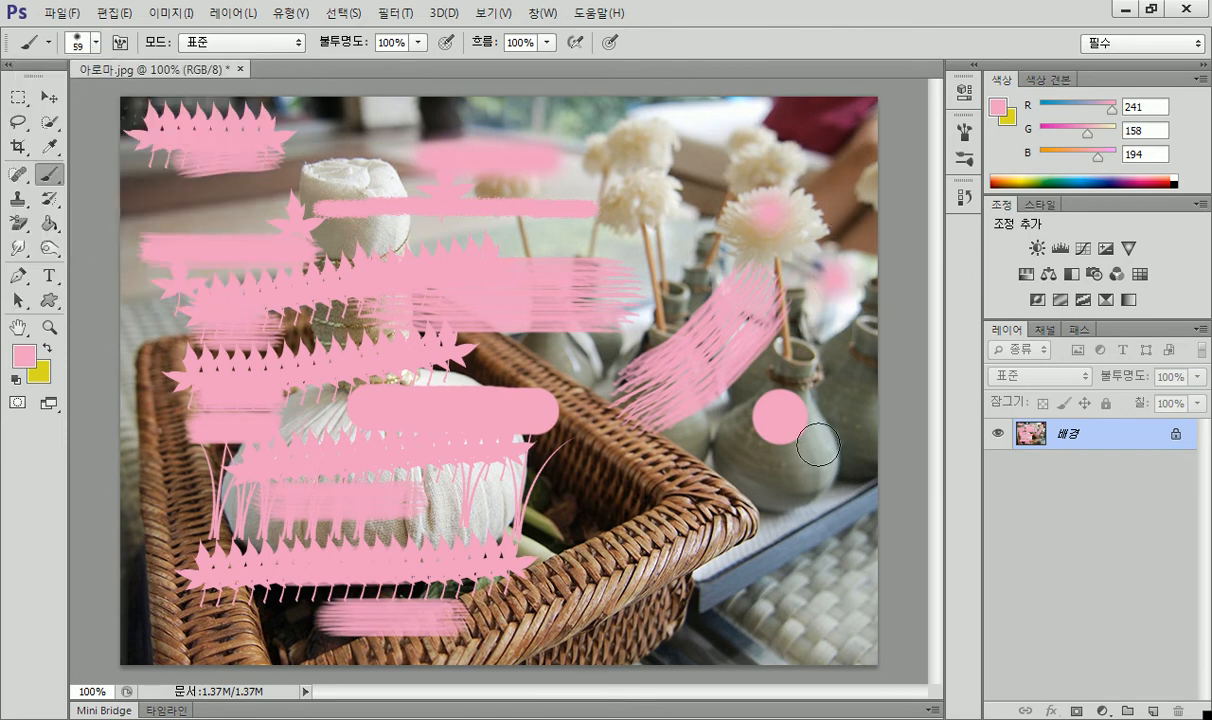
left_click(827, 152)
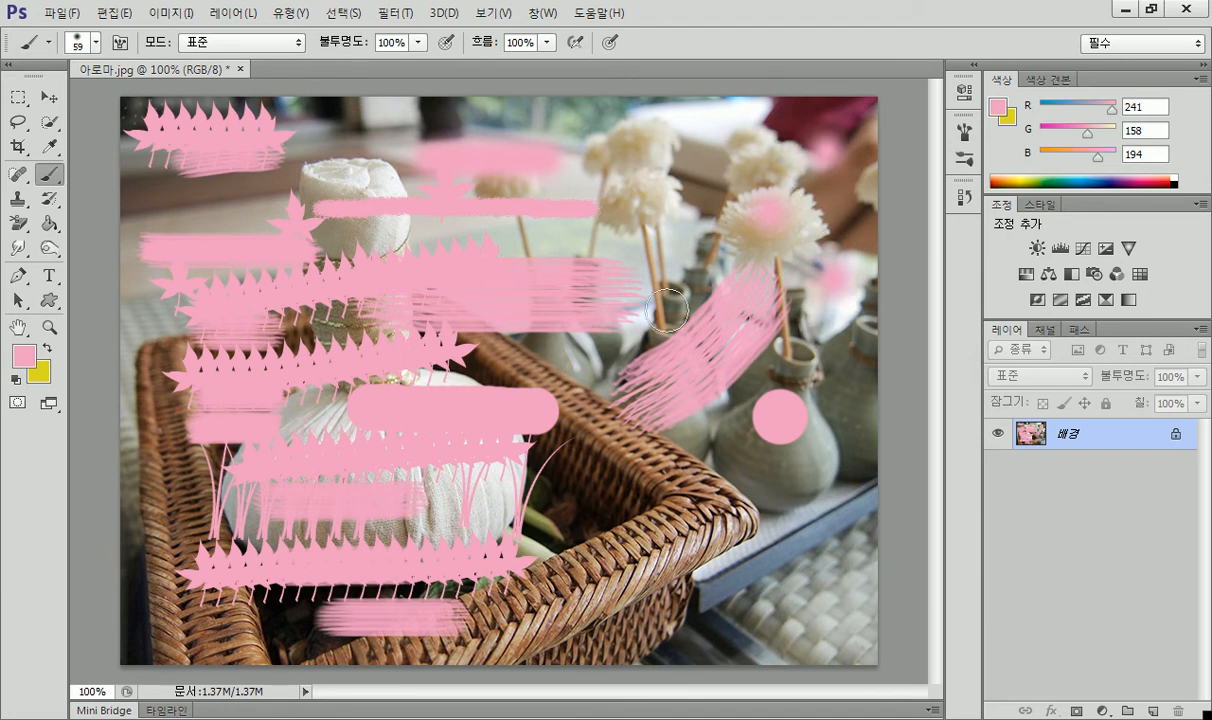
Enlarge the soft brush to 178 px and dab it once at the base of the front vase.
left_click(95, 46)
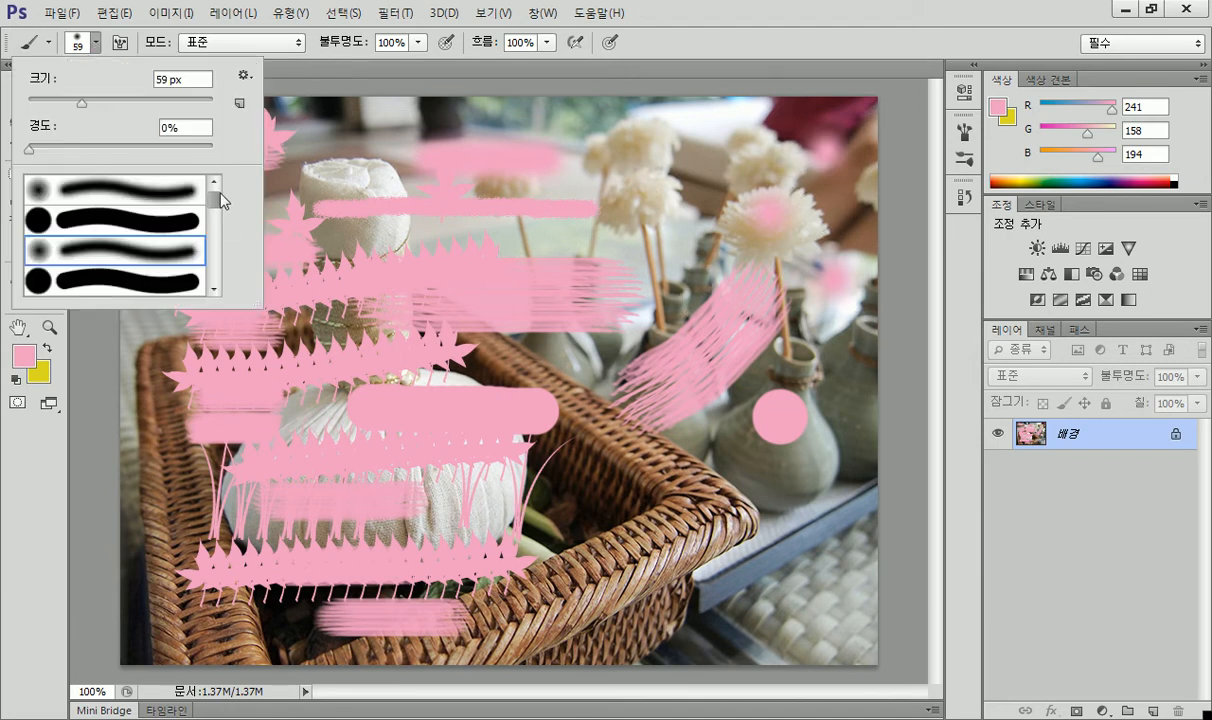
mouse_move(218, 199)
left_mouse_down()
mouse_move(218, 226)
mouse_move(223, 160)
left_mouse_up()
left_click_drag(94, 104, 158, 104)
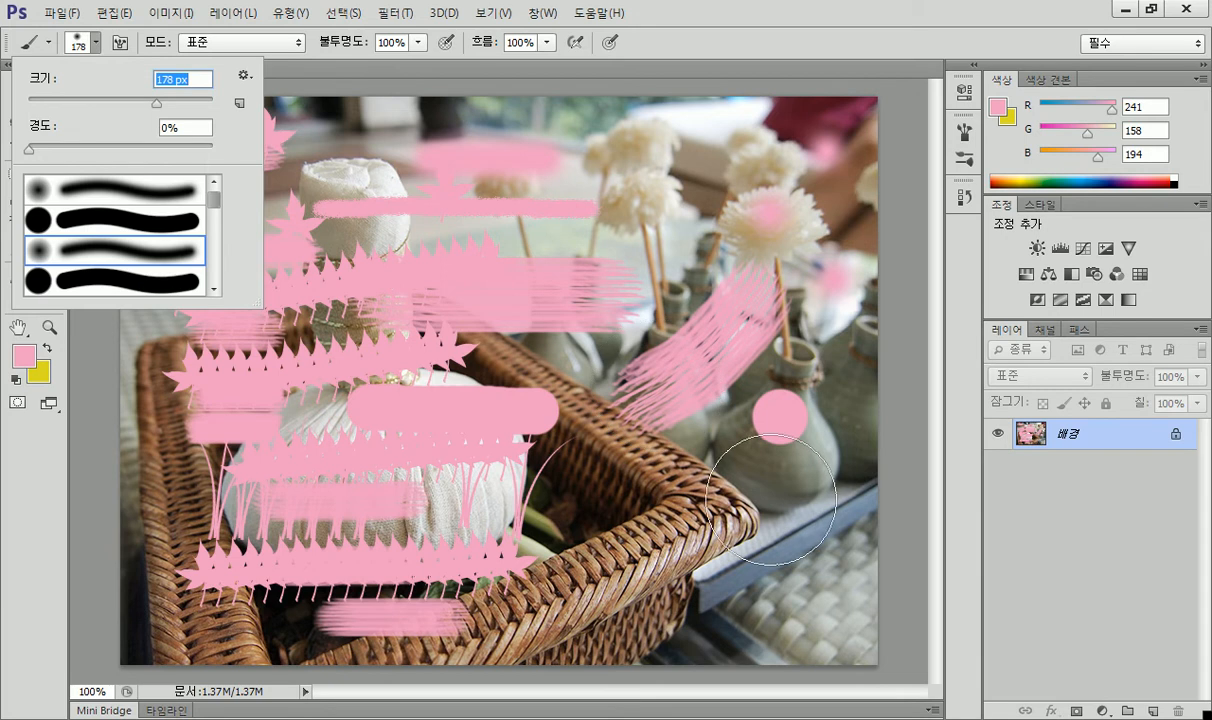
left_click(773, 490)
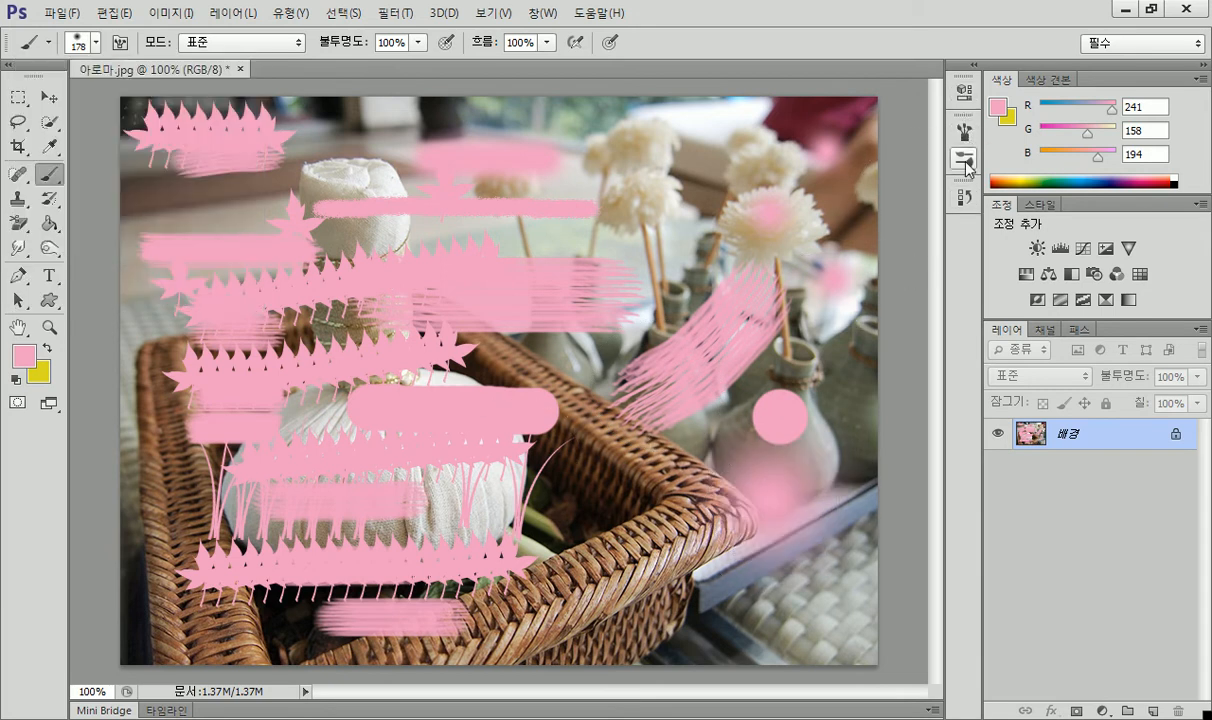
Revert the photo to its opening snapshot, 아로마.jpg, in the history and collapse the history list.
left_click(966, 200)
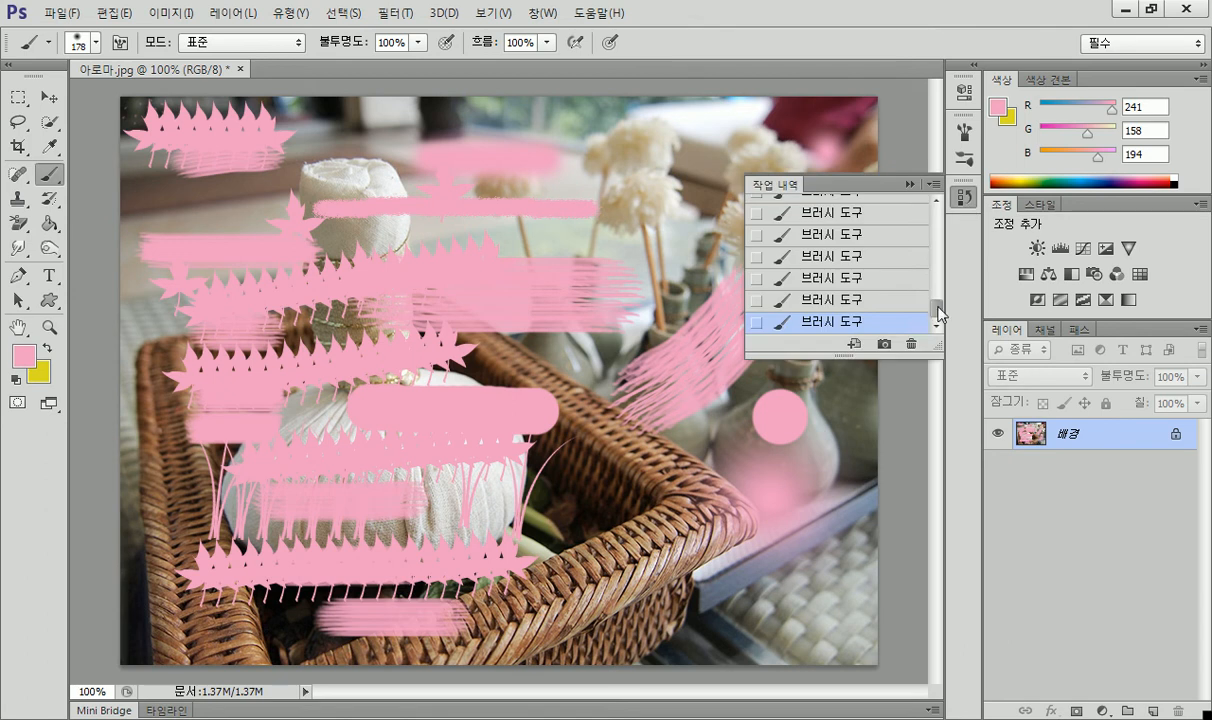
left_click_drag(937, 311, 940, 214)
left_click(861, 215)
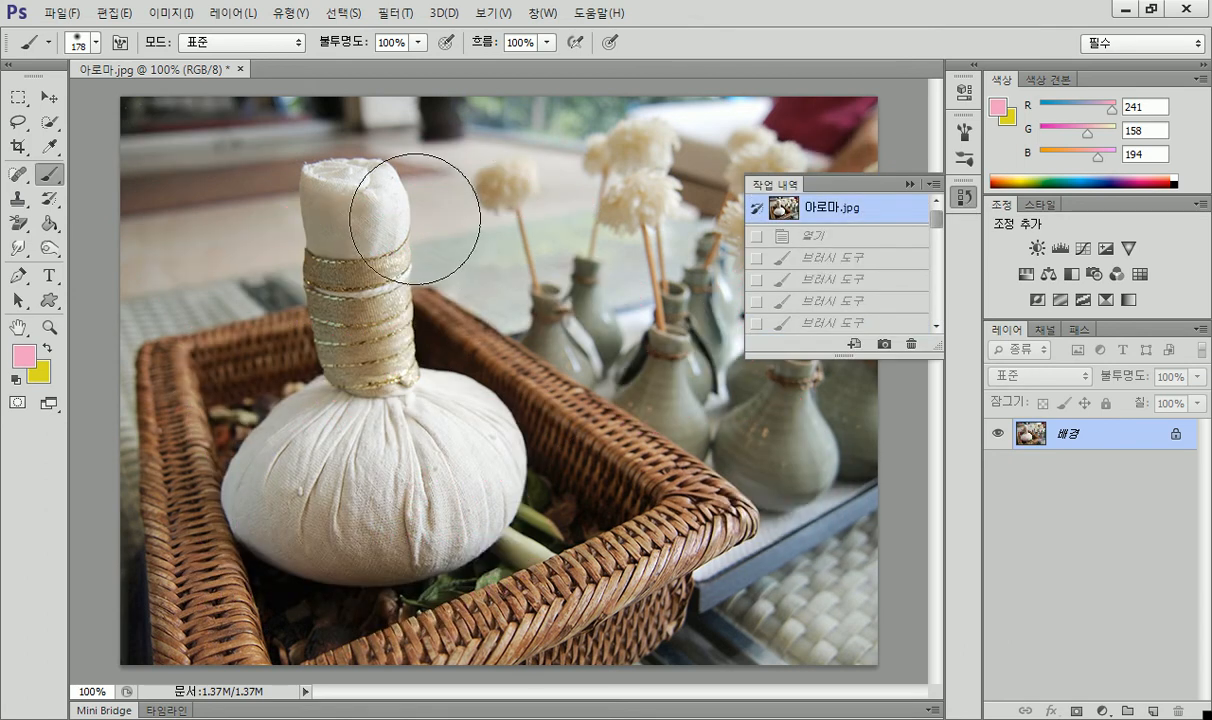
left_click(909, 184)
Paint a broad soft band across the photo's upper part with the 178 px brush and undo it.
left_click_drag(189, 165, 655, 180)
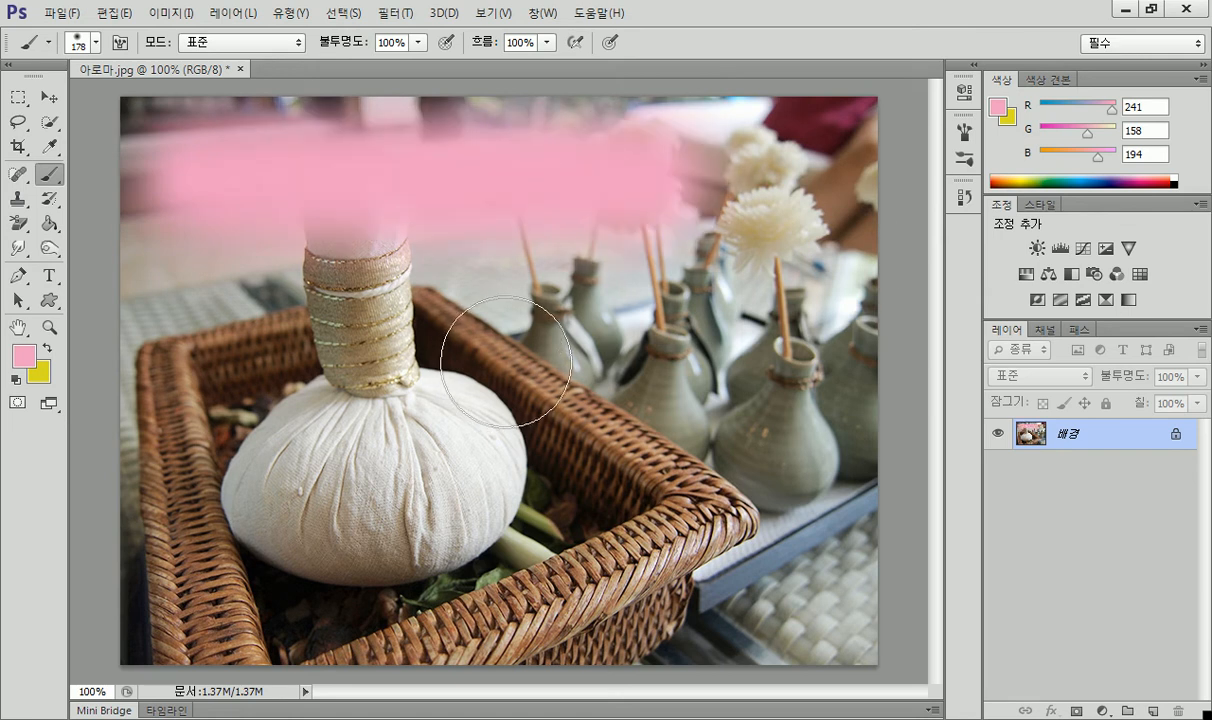
key("ctrl+z")
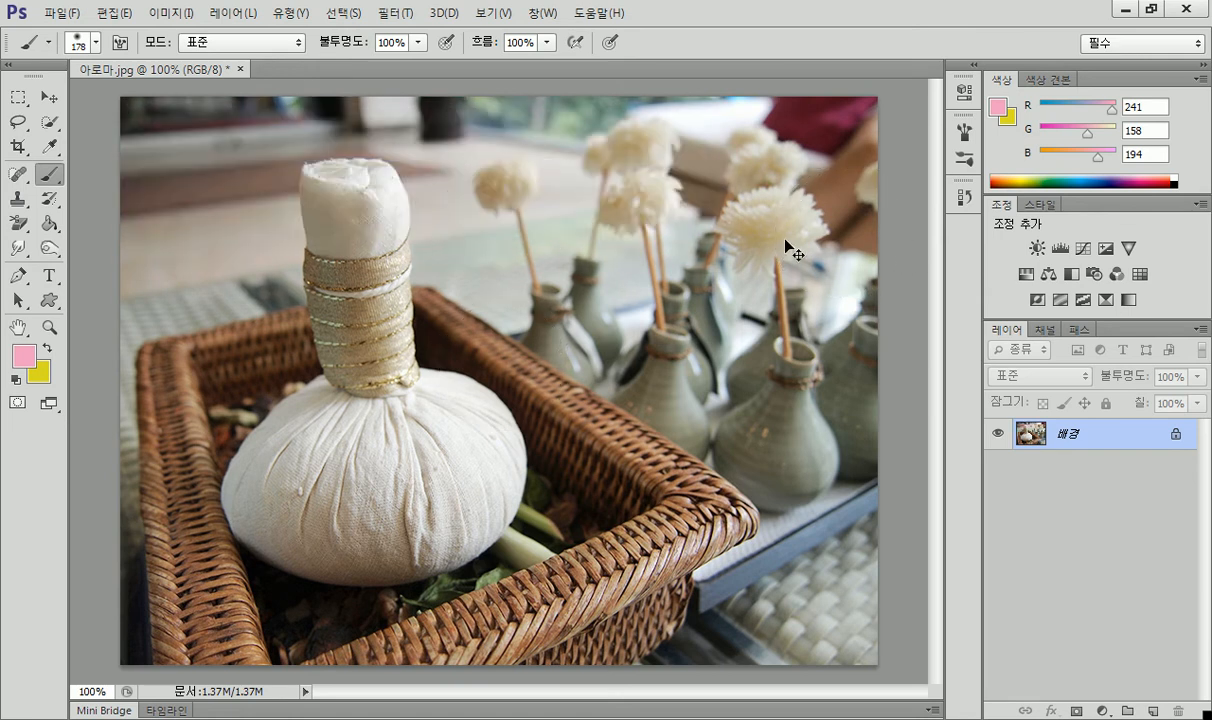
Reduce the soft brush to 60 px, paint a freehand V-shaped stroke across the flowers and undo it.
left_click(94, 44)
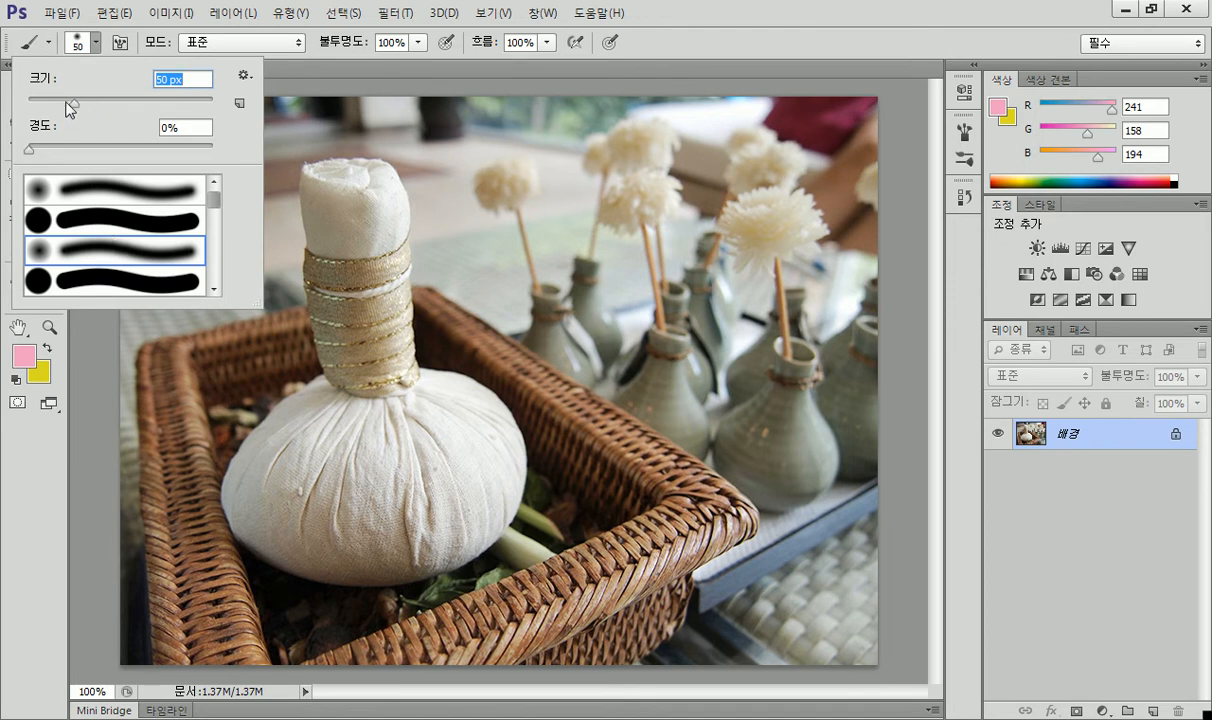
left_click(83, 103)
left_click(331, 124)
mouse_move(156, 155)
left_mouse_down()
mouse_move(606, 271)
mouse_move(806, 162)
left_mouse_up()
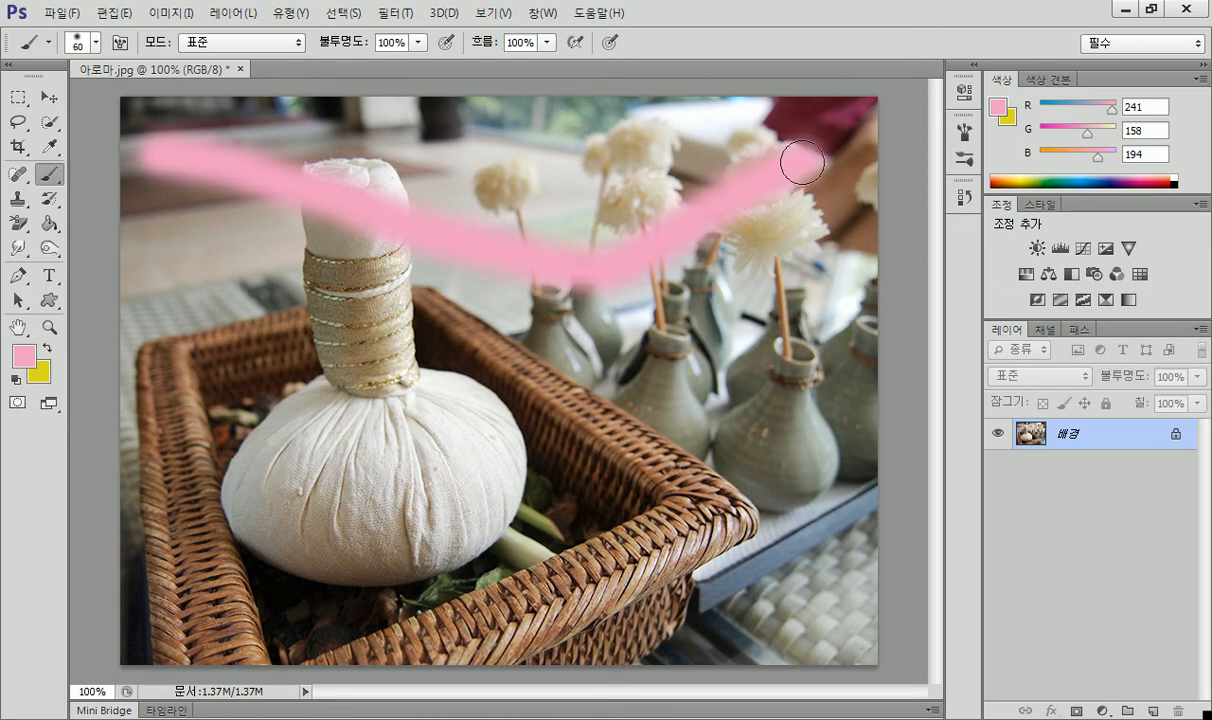
key("ctrl+z")
Paint a chain of connected straight 60 px strokes zigzagging from the compress's top down to the photo's lower edge.
left_click_drag(212, 206, 833, 195)
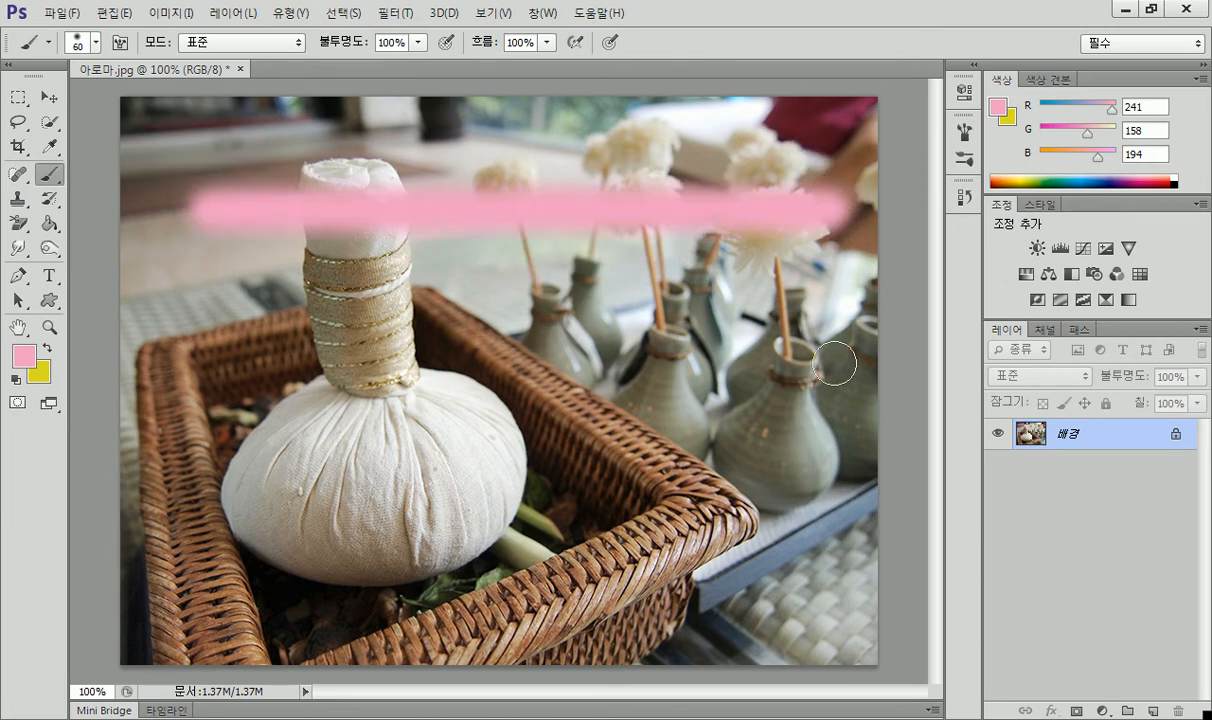
left_click(205, 320, "shift")
left_click_drag(205, 322, 820, 330)
left_click(231, 468, "shift")
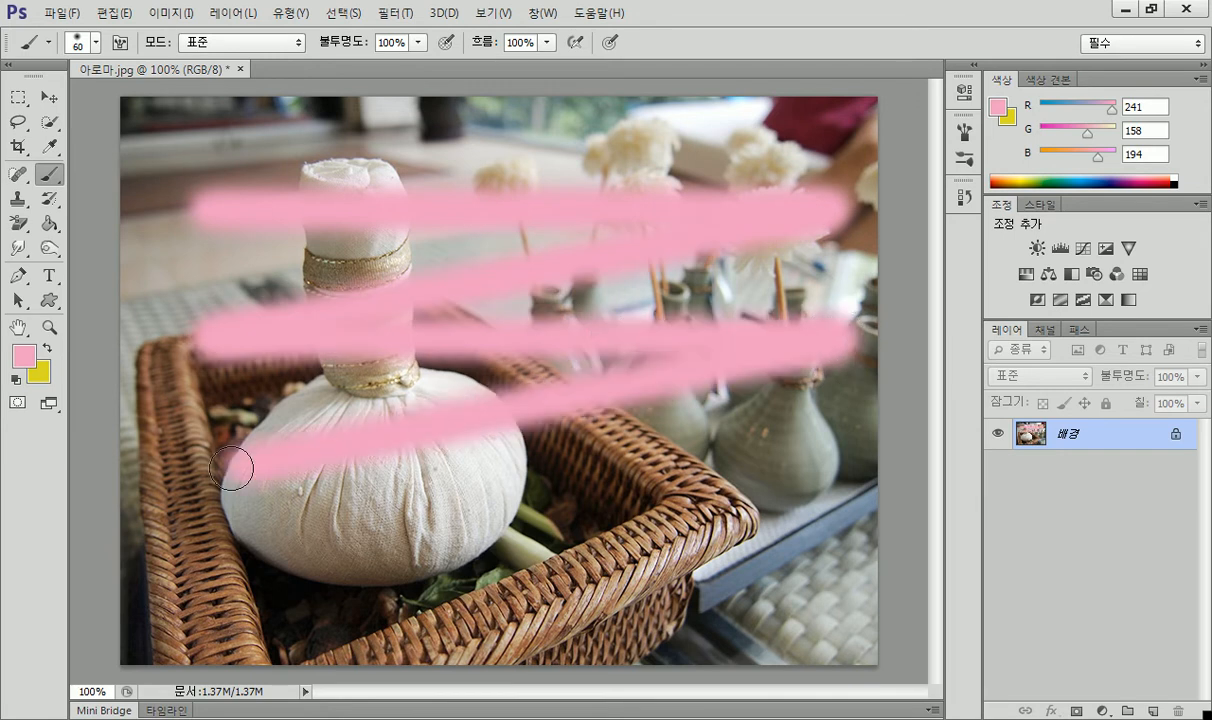
left_click(807, 486, "shift")
left_click(240, 612, "shift")
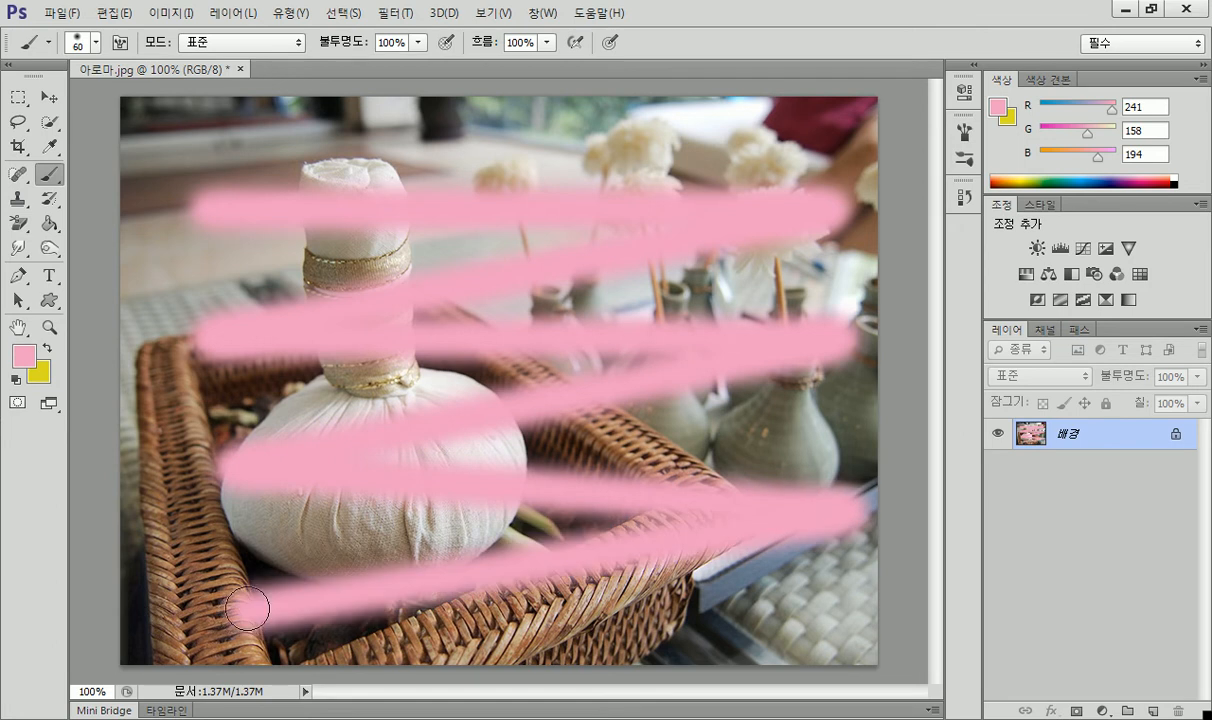
left_click(772, 600, "shift")
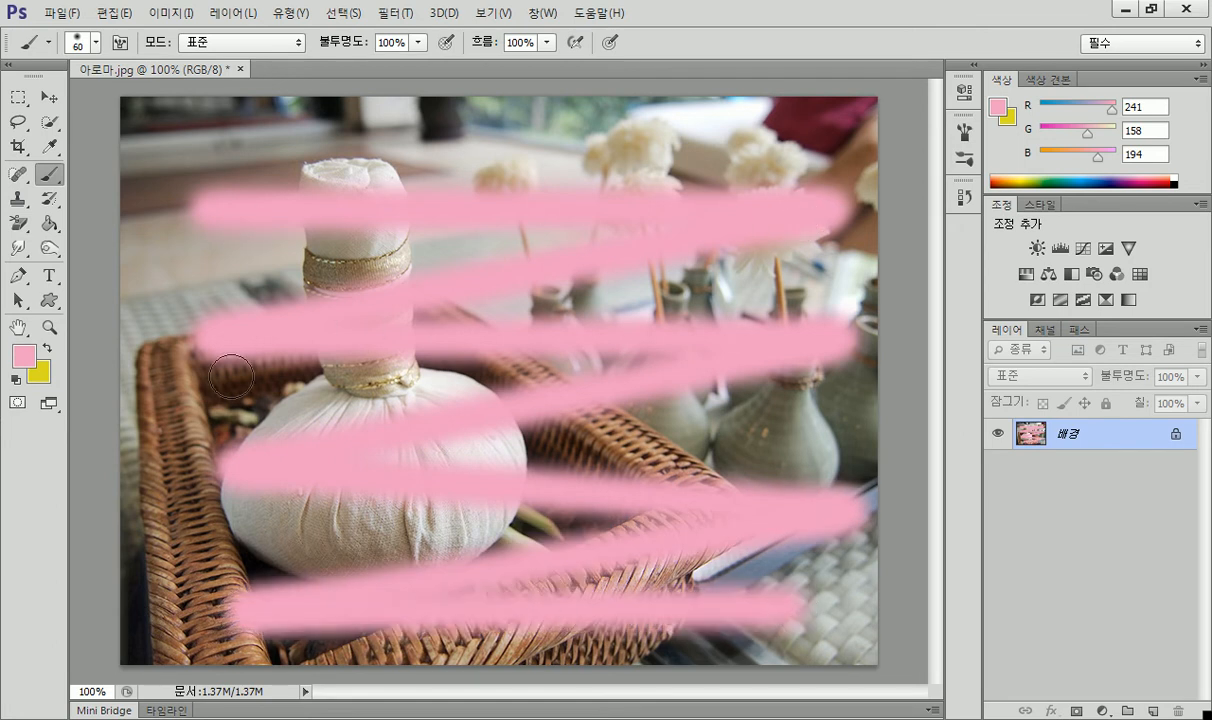
Cross the zigzag with straight strokes running up and down, from the compress's top across to the front vase.
left_click(348, 156)
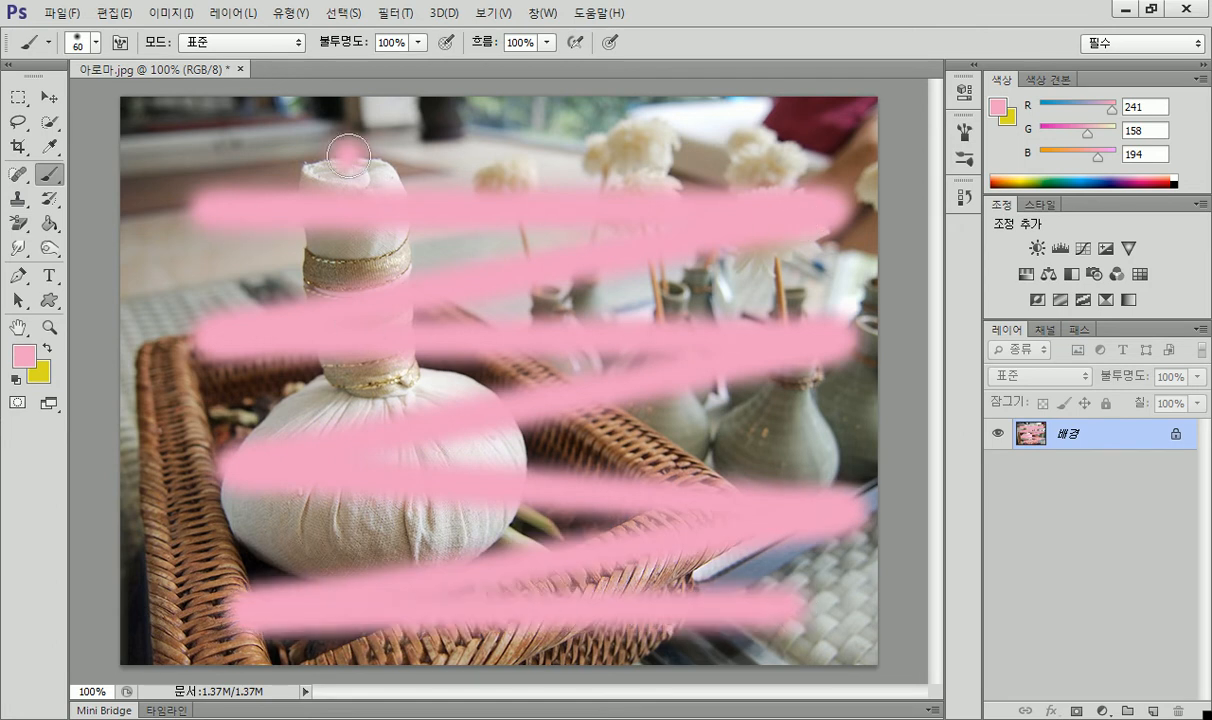
left_click(340, 535, "shift")
left_click(503, 148)
left_click(458, 368, "shift")
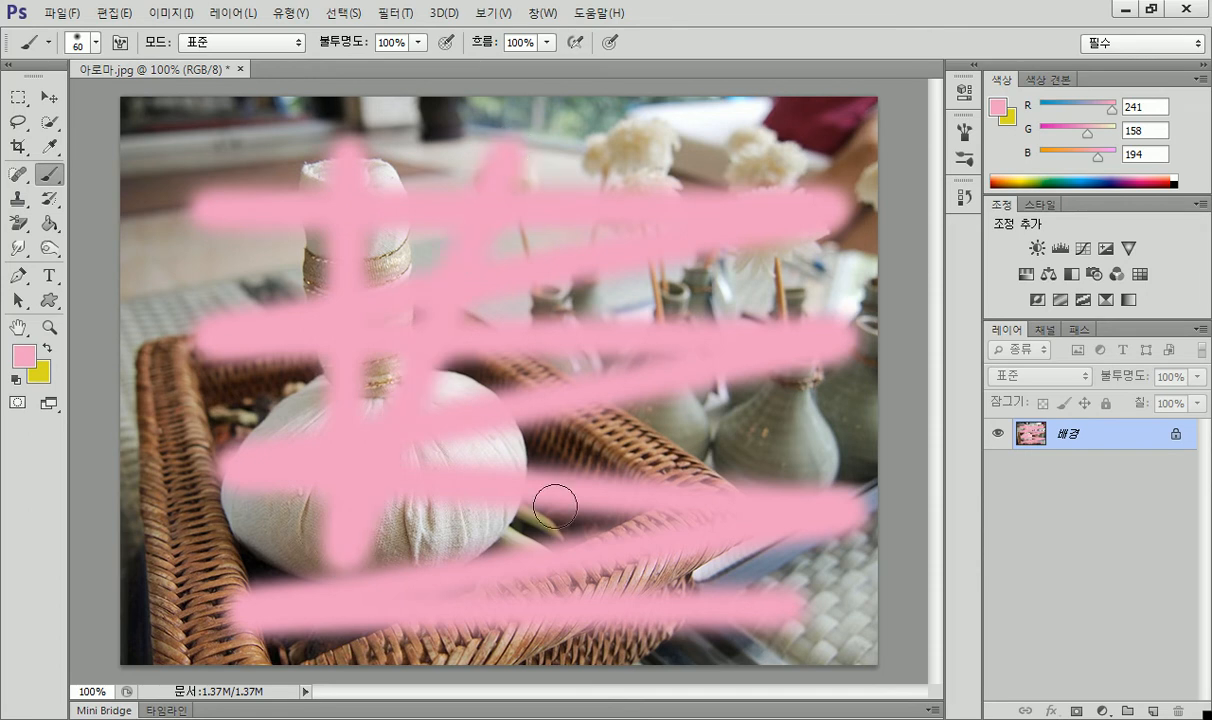
left_click(542, 505, "shift")
left_click(694, 165, "shift")
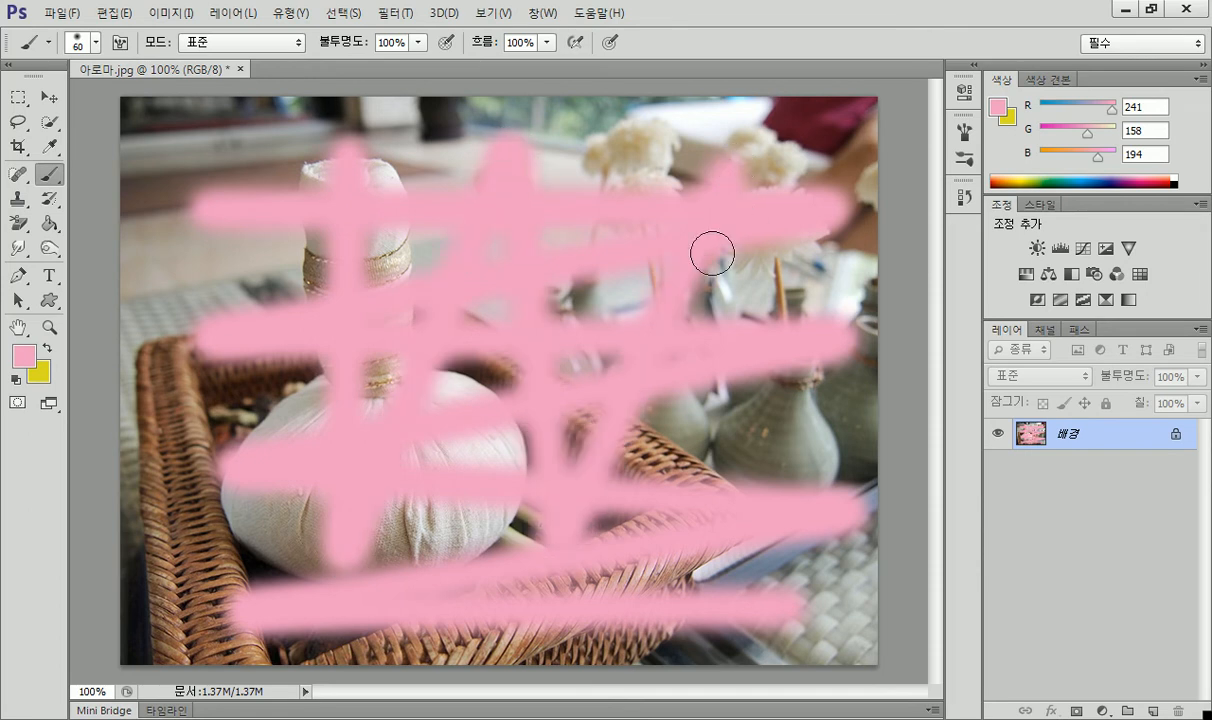
left_click(726, 555, "shift")
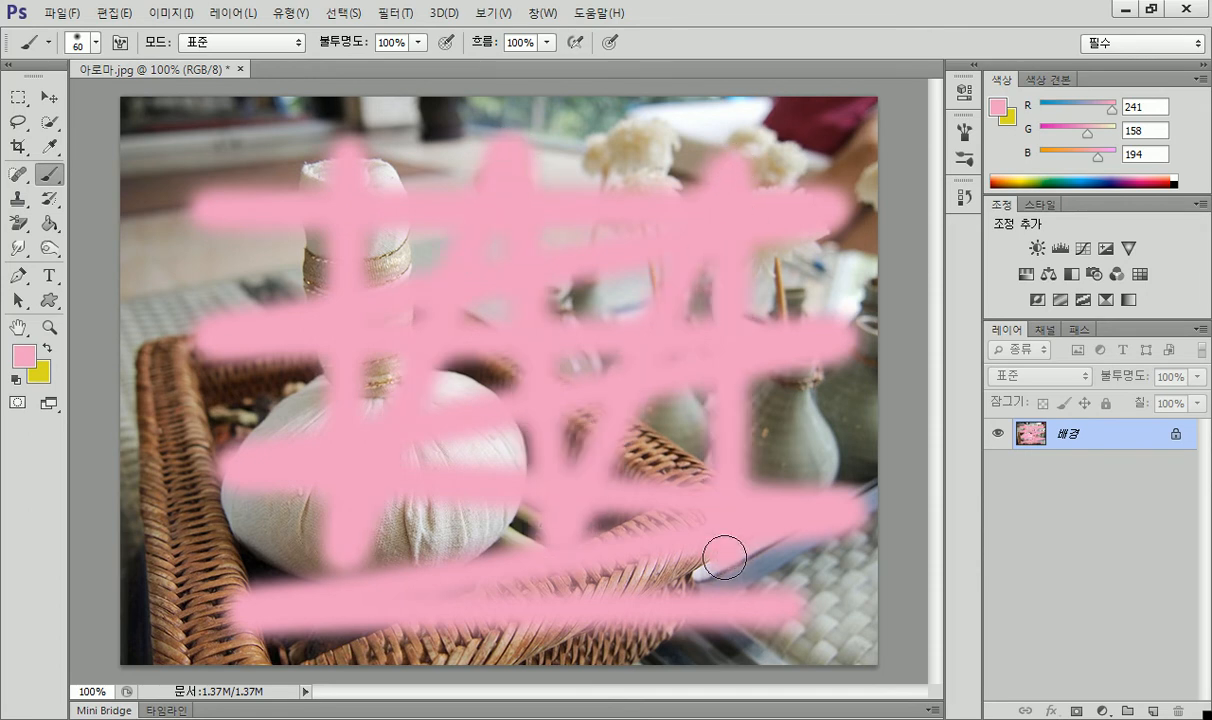
Restore the opening snapshot 아로마.jpg from the history to clear all the straight strokes.
left_click(958, 202)
left_click_drag(940, 300, 941, 213)
left_click(836, 210)
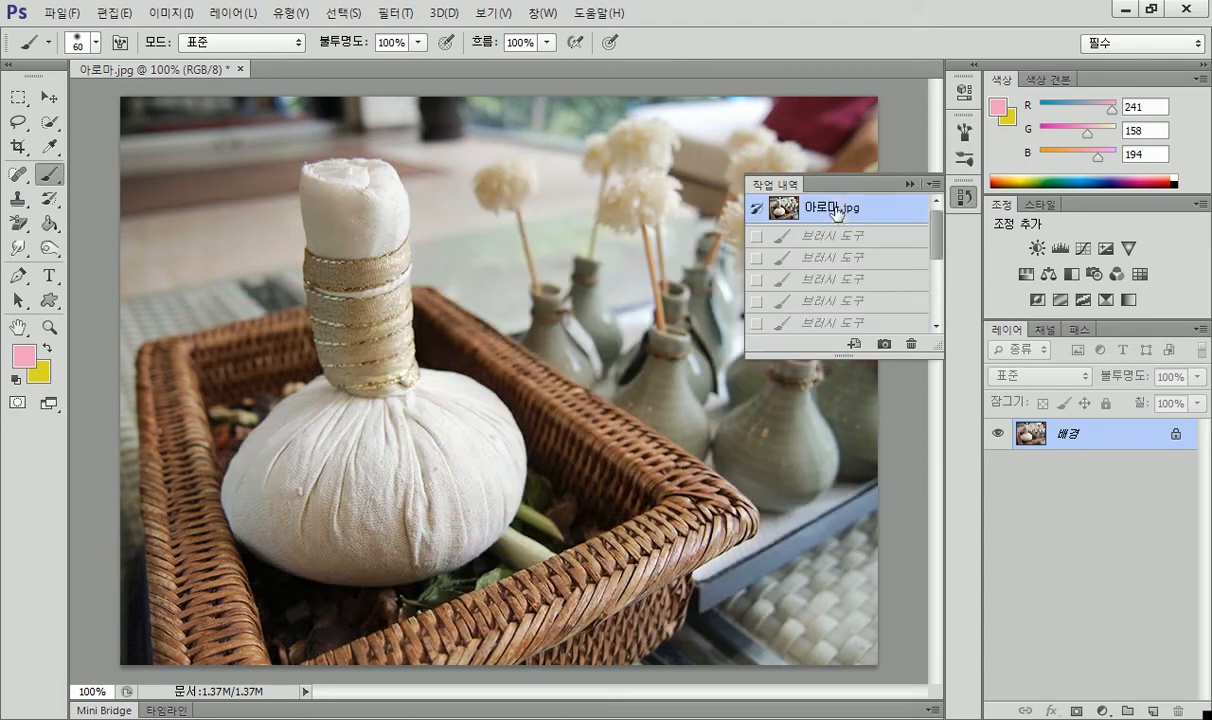
left_click(958, 202)
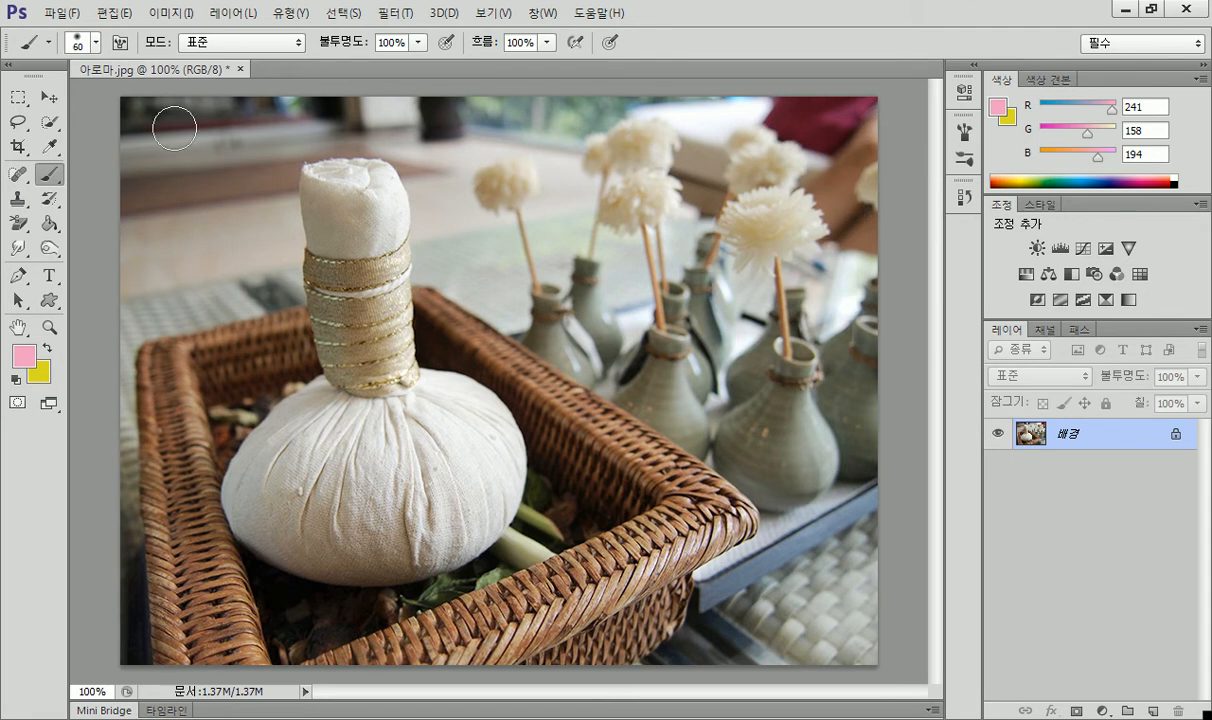
Set the round brush to 25 px with 90% hardness.
left_click(96, 44)
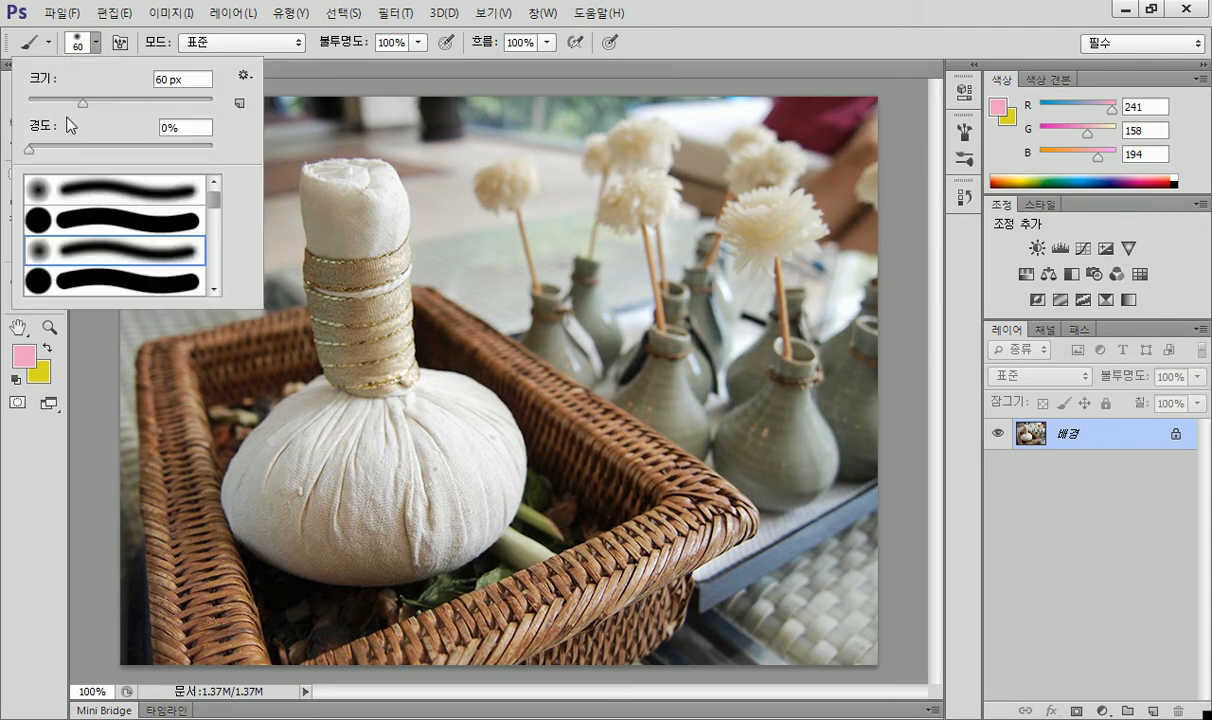
left_click_drag(79, 101, 54, 103)
left_click(336, 80)
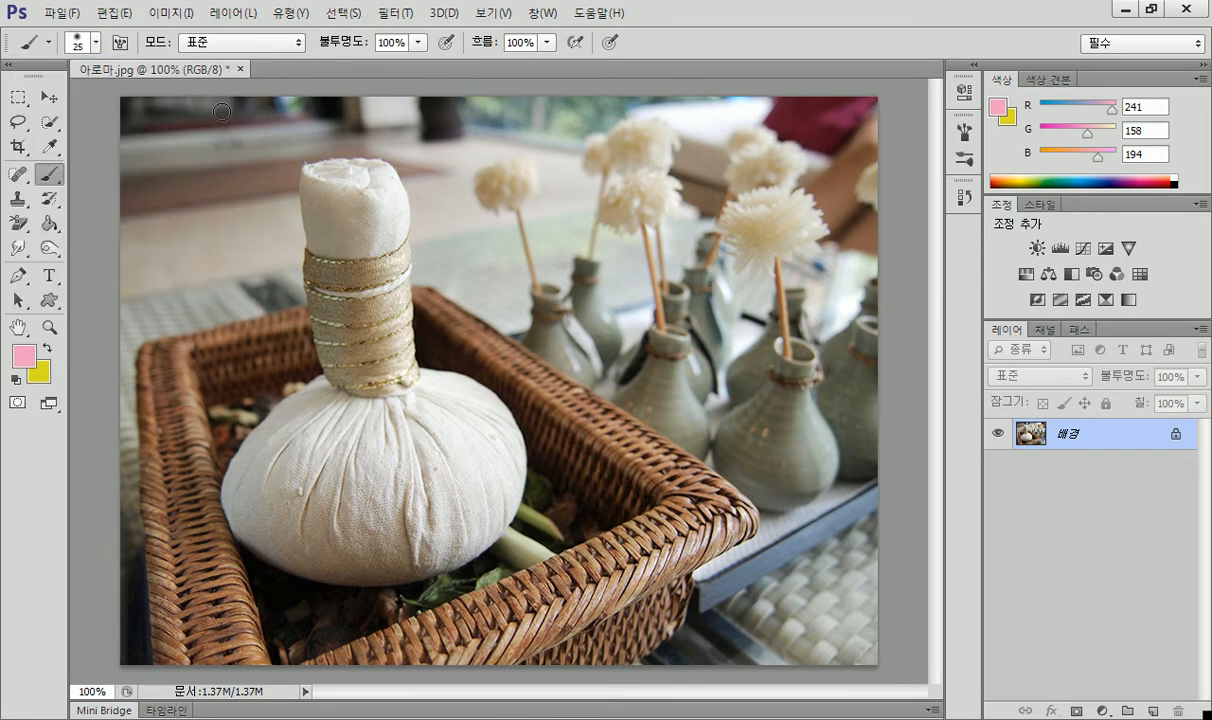
left_click(97, 46)
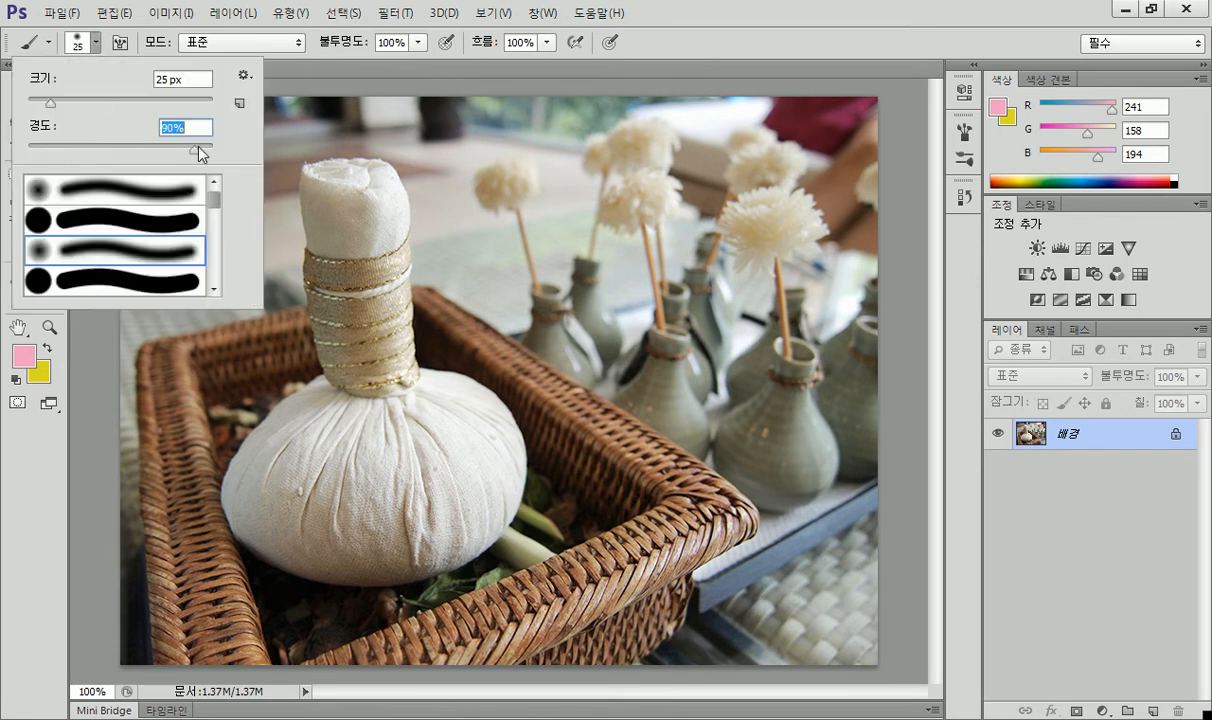
left_click(219, 67)
left_click(78, 46)
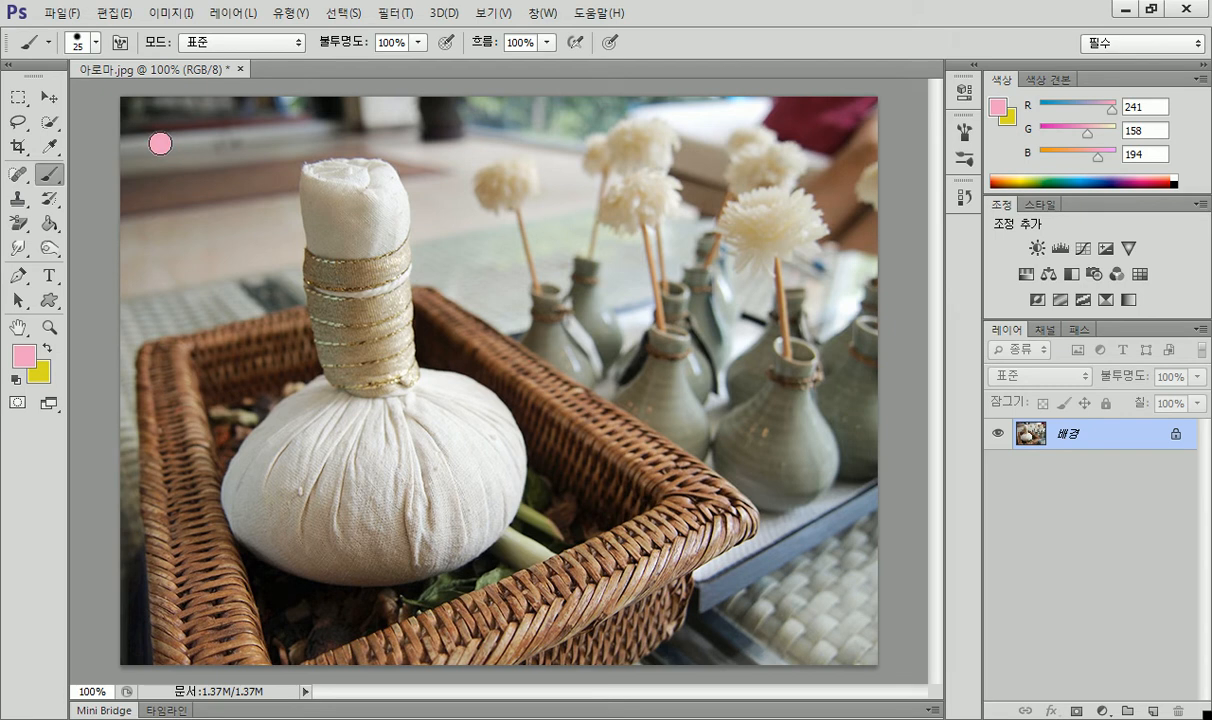
Stamp a row of separate pink dots above the compress and two more dots beside its neck.
left_click(232, 140)
left_click(315, 146)
left_click(404, 152)
left_click(204, 235)
left_click(263, 257)
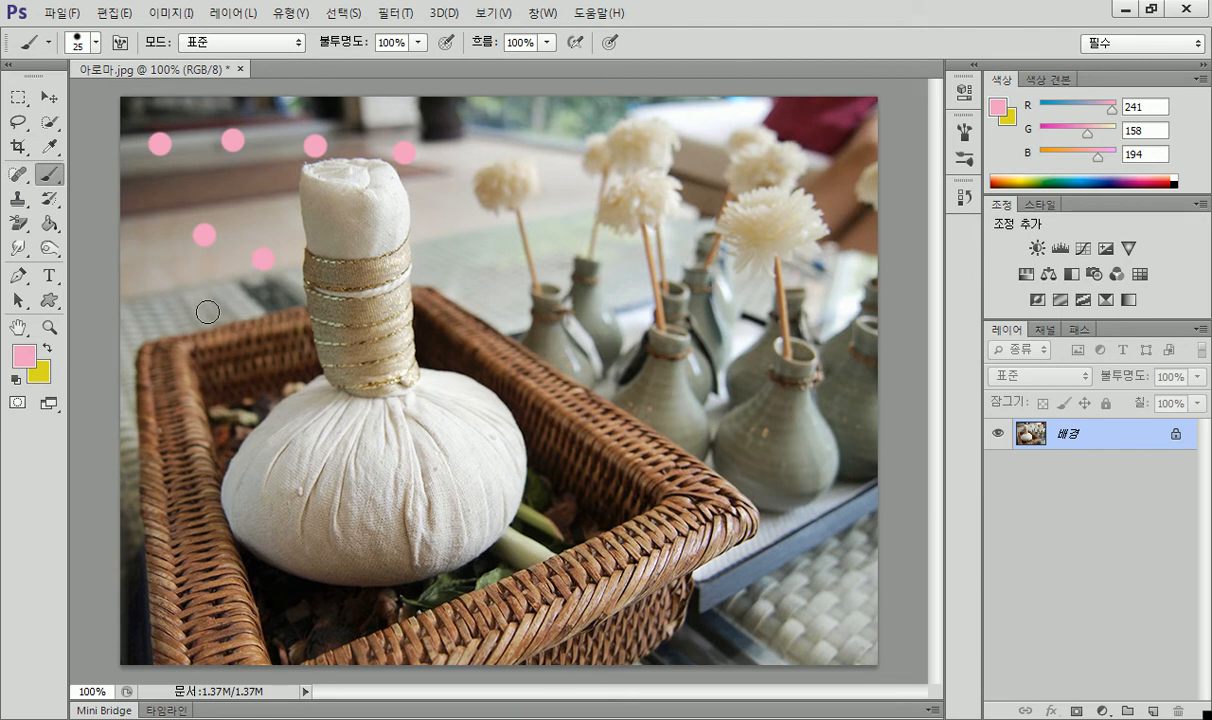
Paint one continuous wavy stroke from the photo's left side across the compress and flowers, and undo it.
left_click(152, 190)
mouse_move(152, 190)
left_mouse_down()
mouse_move(242, 192)
mouse_move(353, 242)
mouse_move(405, 248)
mouse_move(519, 177)
mouse_move(566, 166)
mouse_move(581, 273)
mouse_move(632, 305)
mouse_move(759, 155)
mouse_move(812, 162)
mouse_move(817, 236)
left_mouse_up()
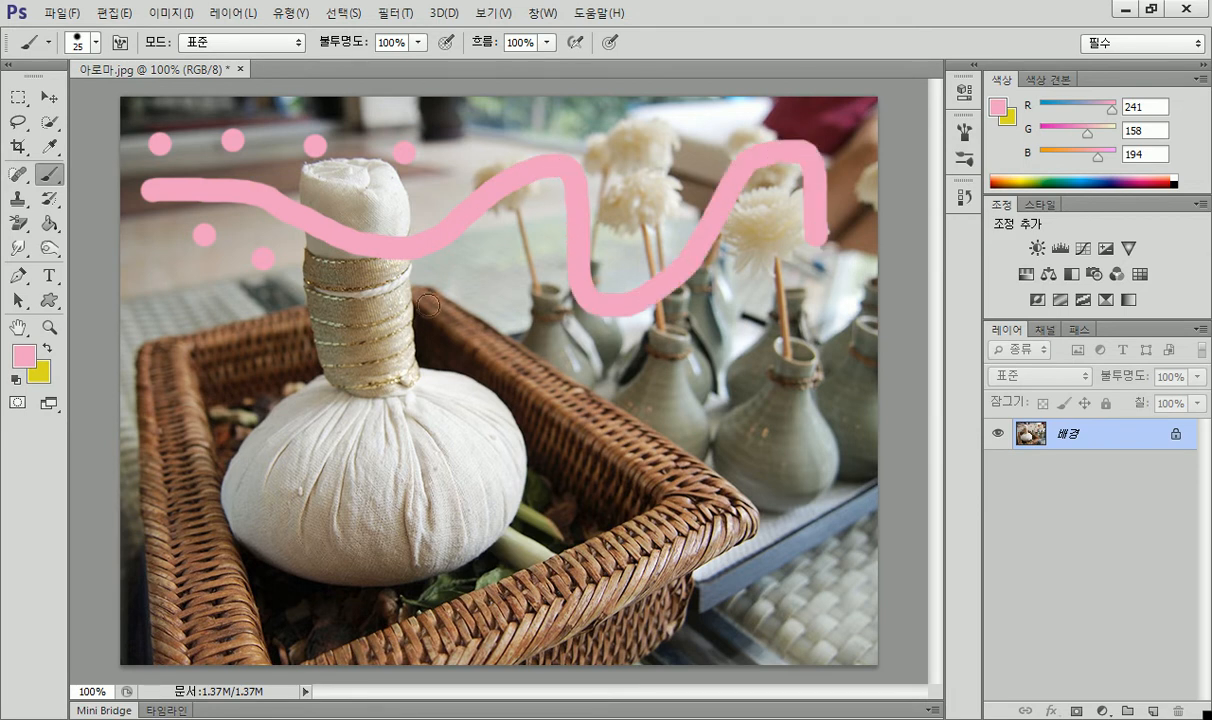
key("ctrl+z")
key("ctrl+z")
key("ctrl+z")
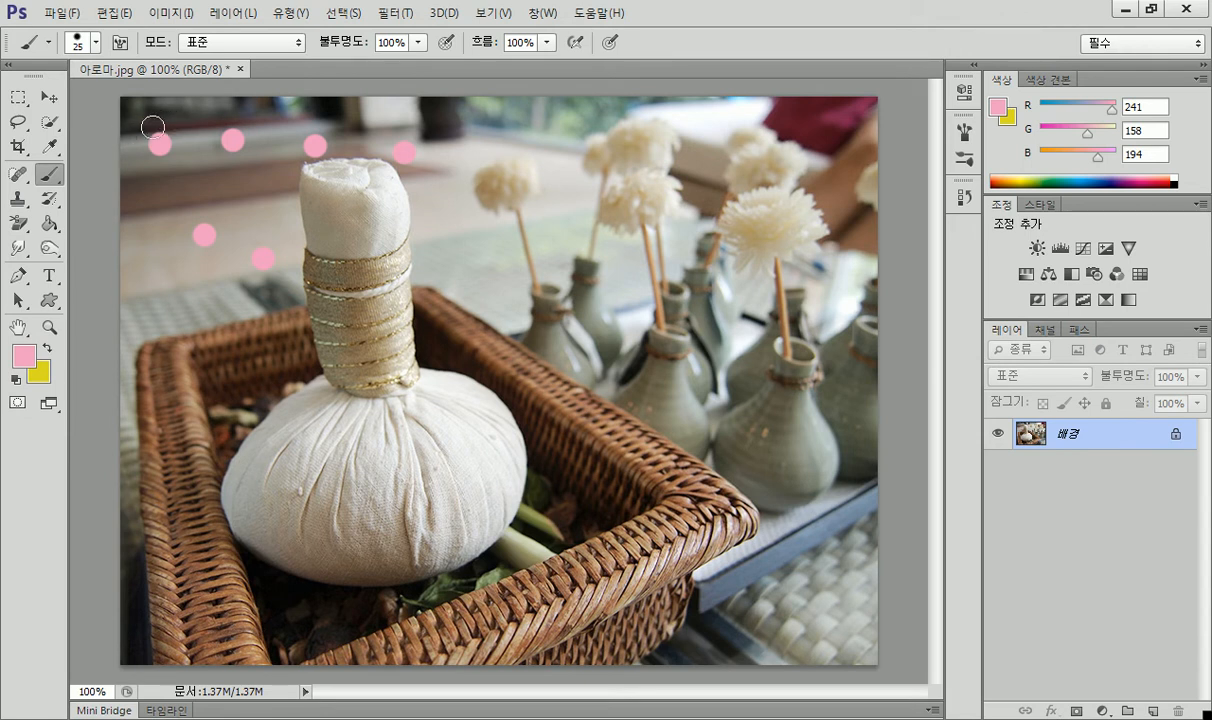
Paint a straight pink stroke across the photo's top, continue it freehand down and back through the flowers, and undo it.
left_click_drag(150, 118, 206, 118)
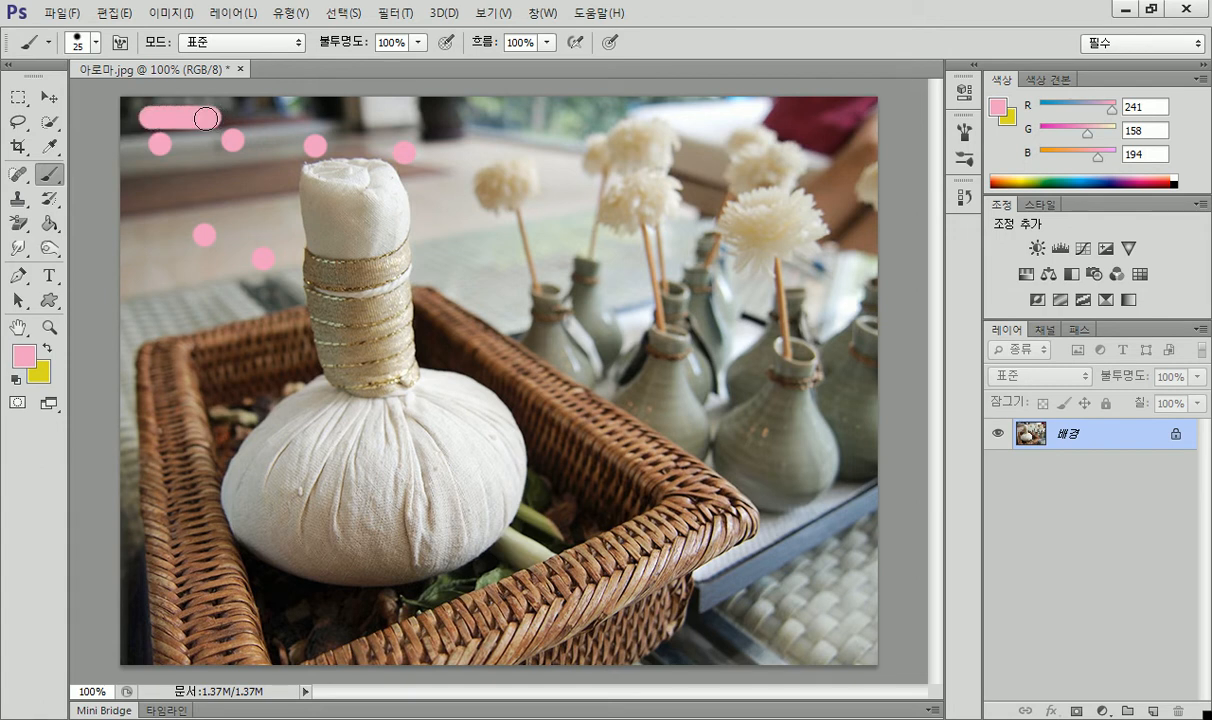
key("ctrl+z")
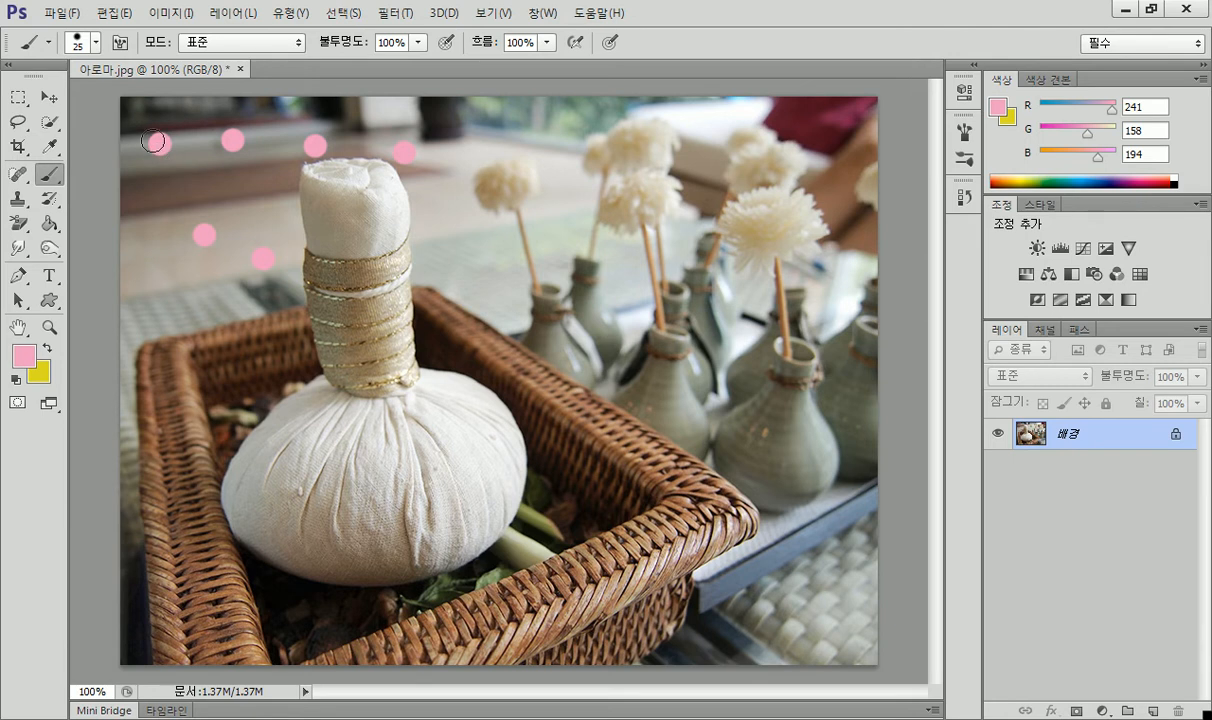
left_click(159, 120)
mouse_move(159, 120)
left_mouse_down()
mouse_move(320, 125)
mouse_move(400, 147)
mouse_move(793, 150)
mouse_move(818, 184)
mouse_move(842, 177)
left_mouse_up()
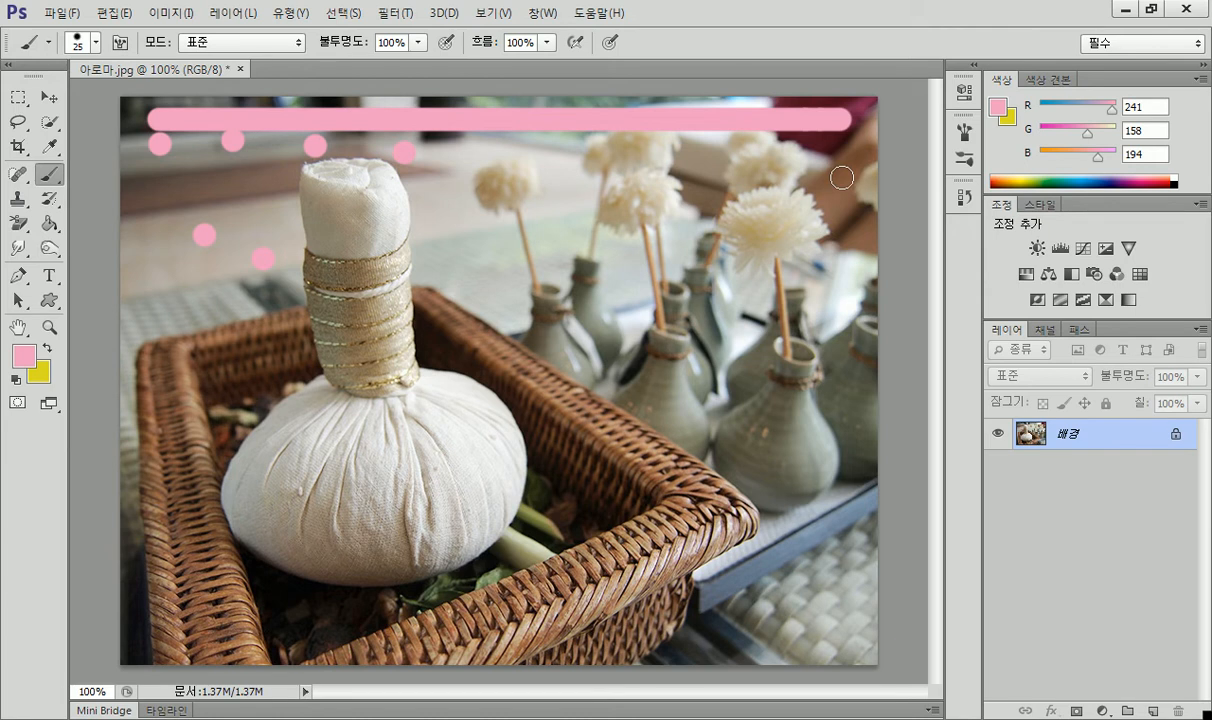
mouse_move(842, 177)
left_mouse_down()
mouse_move(838, 242)
mouse_move(254, 206)
left_mouse_up()
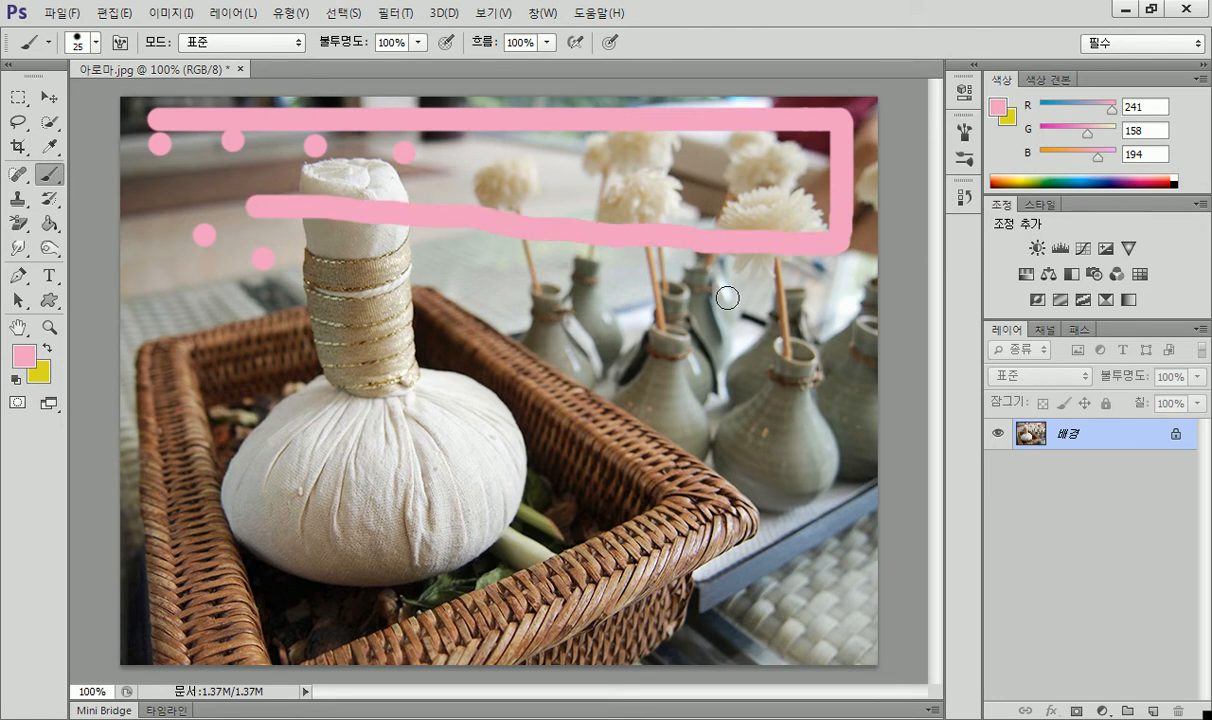
key("ctrl+z")
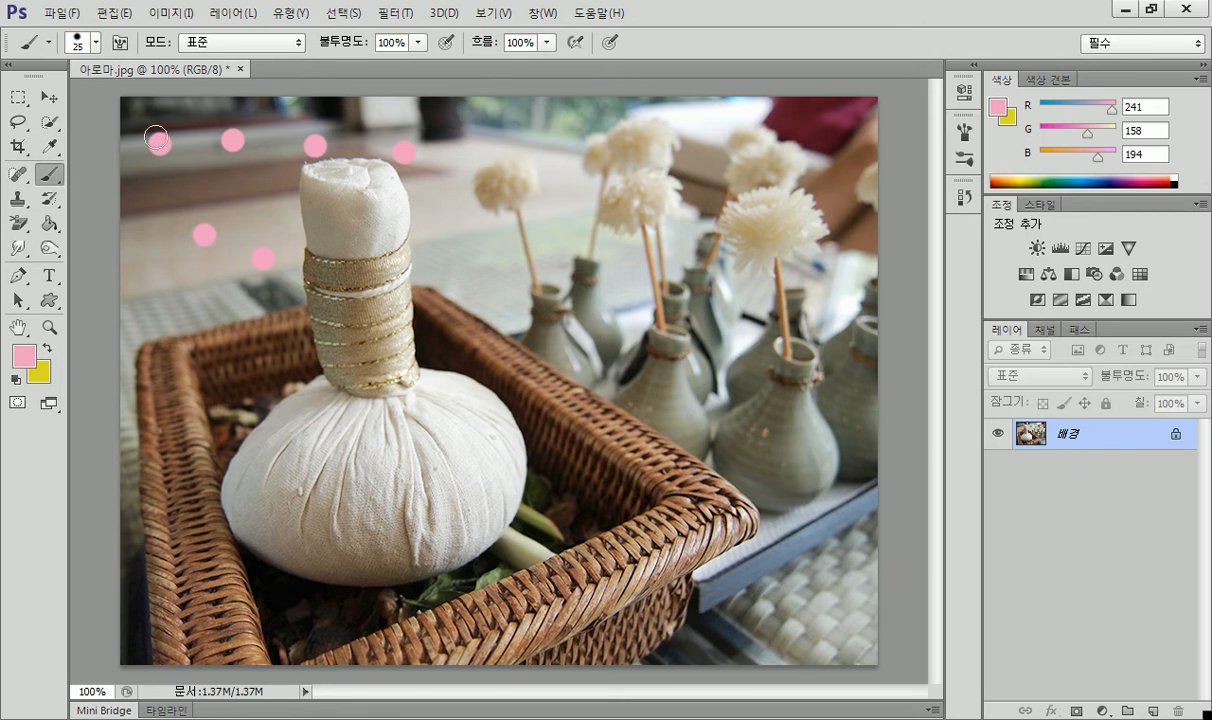
Restore the opening snapshot 아로마.jpg from the history to clear the pink dots.
left_click(964, 197)
scroll(890, 232, "up", 5)
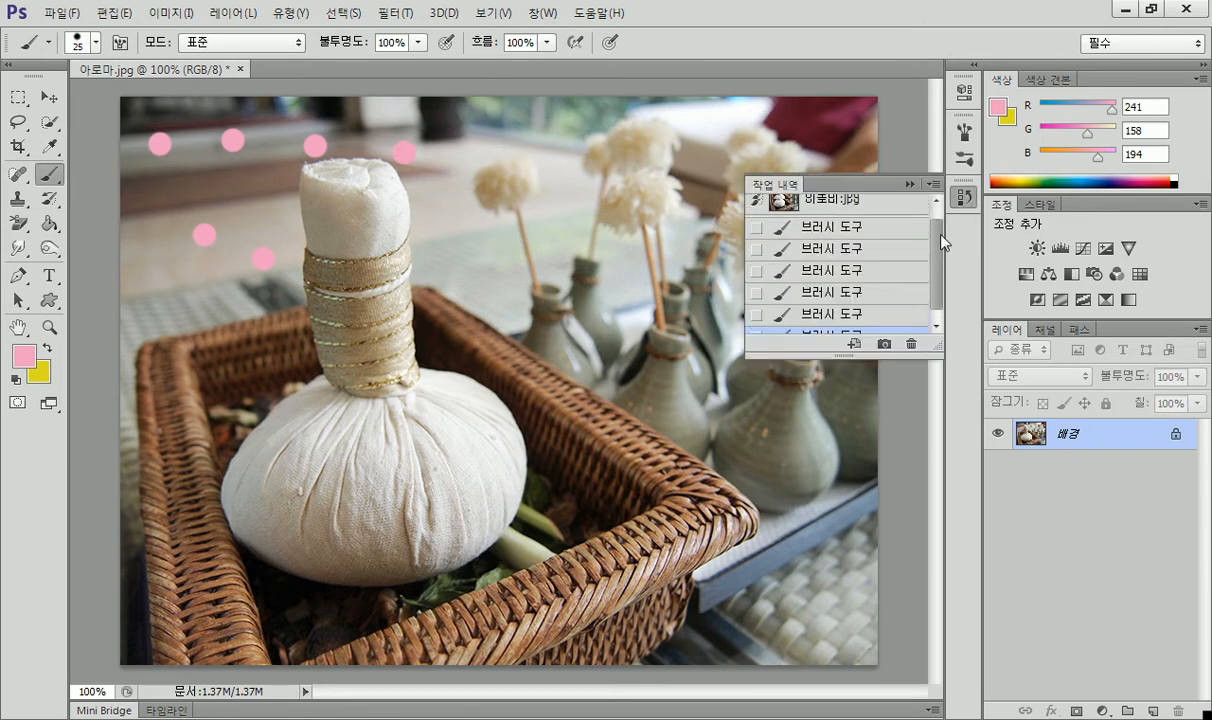
left_click(810, 205)
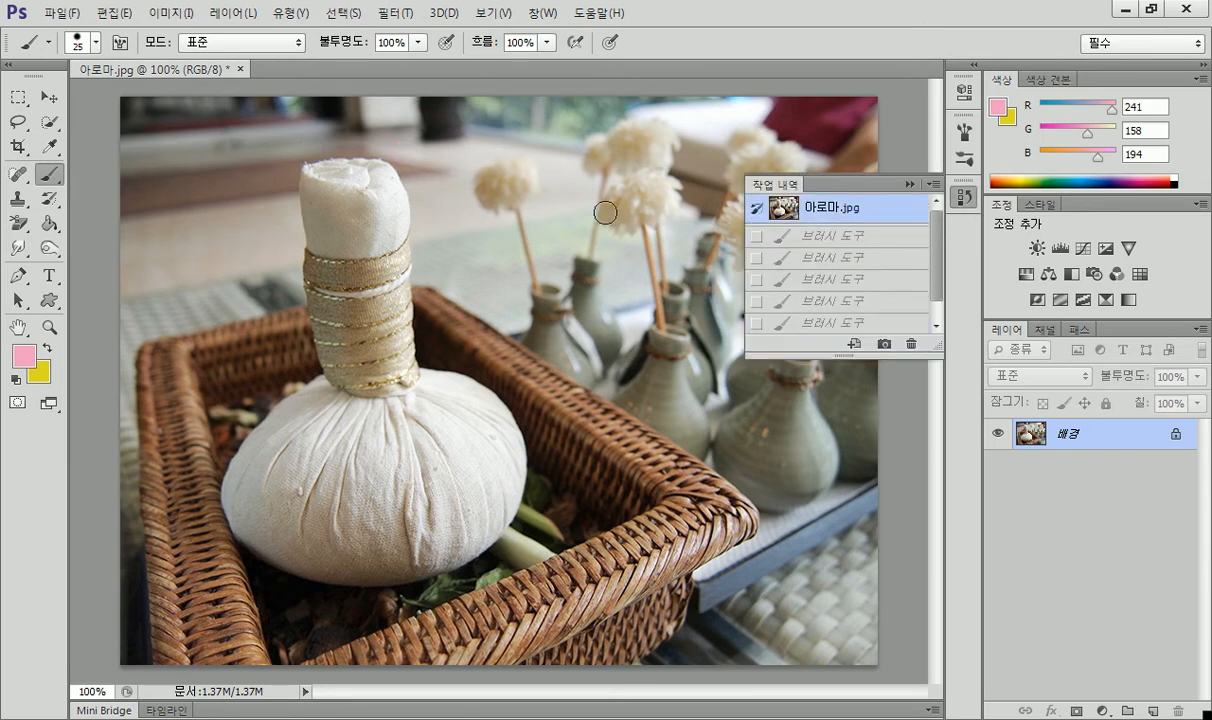
Paint two straight horizontal pink strokes across the photo, one above the compress and one through the top of its neck.
left_click(150, 130)
left_click_drag(150, 130, 818, 139)
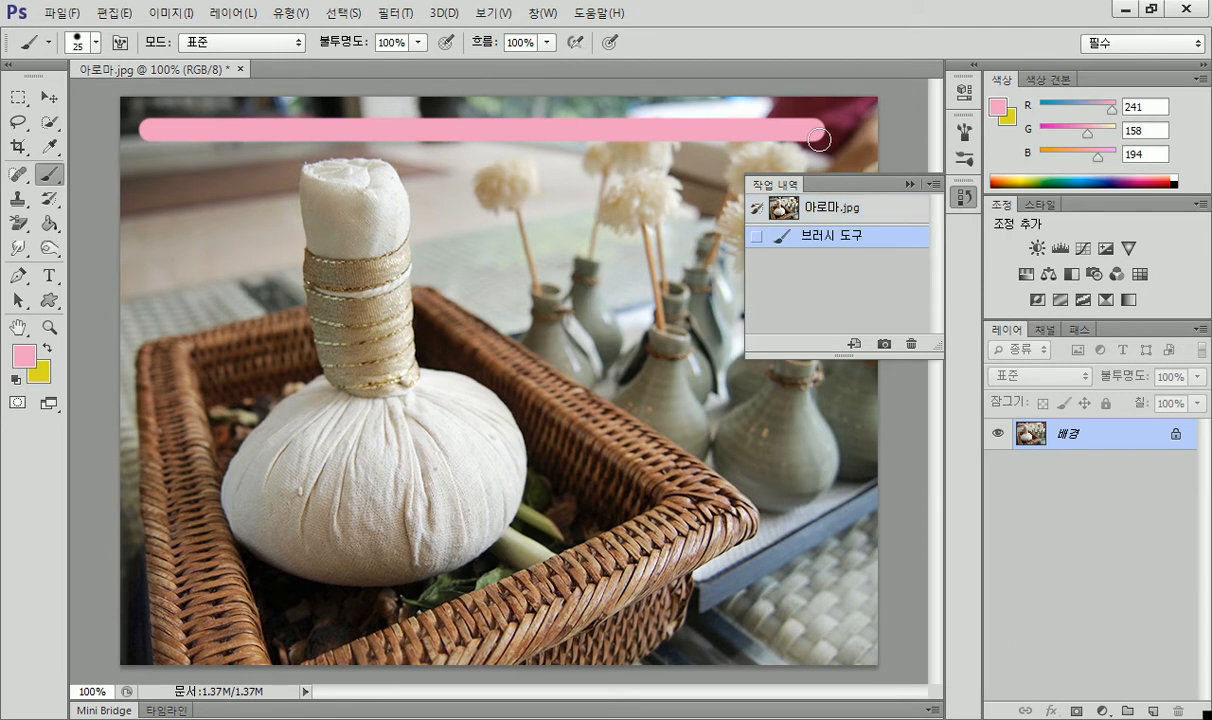
left_click(908, 184)
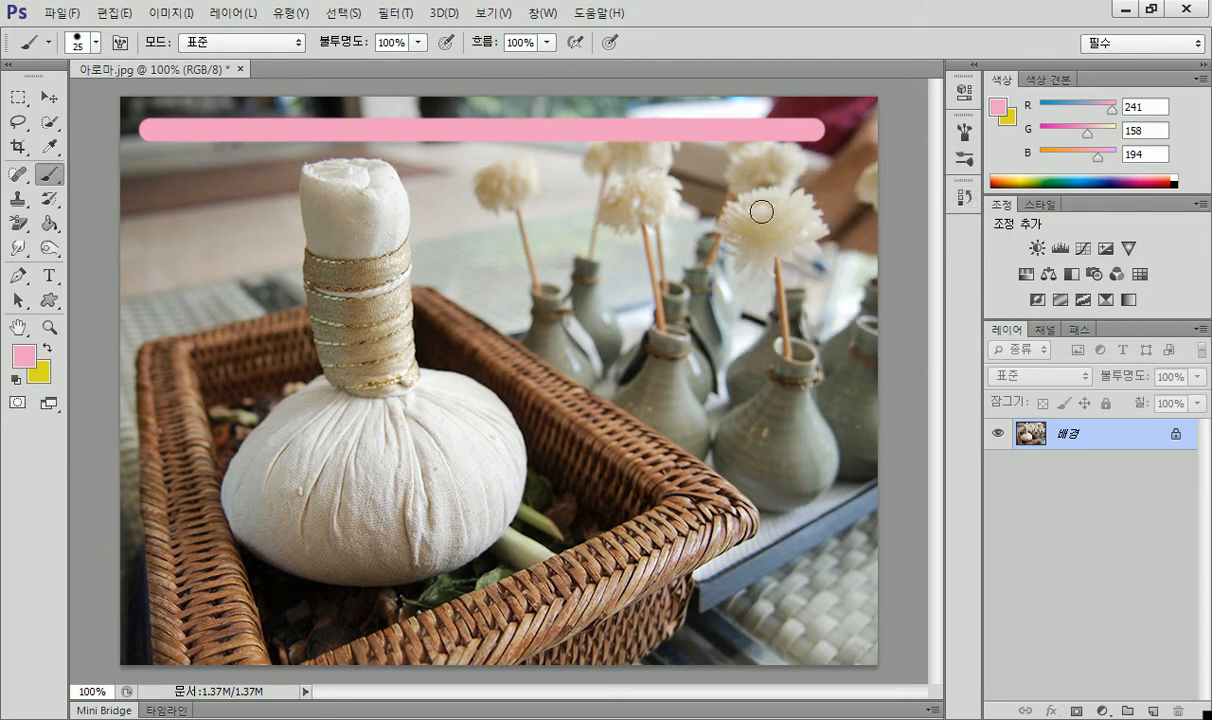
left_click(143, 197, "shift")
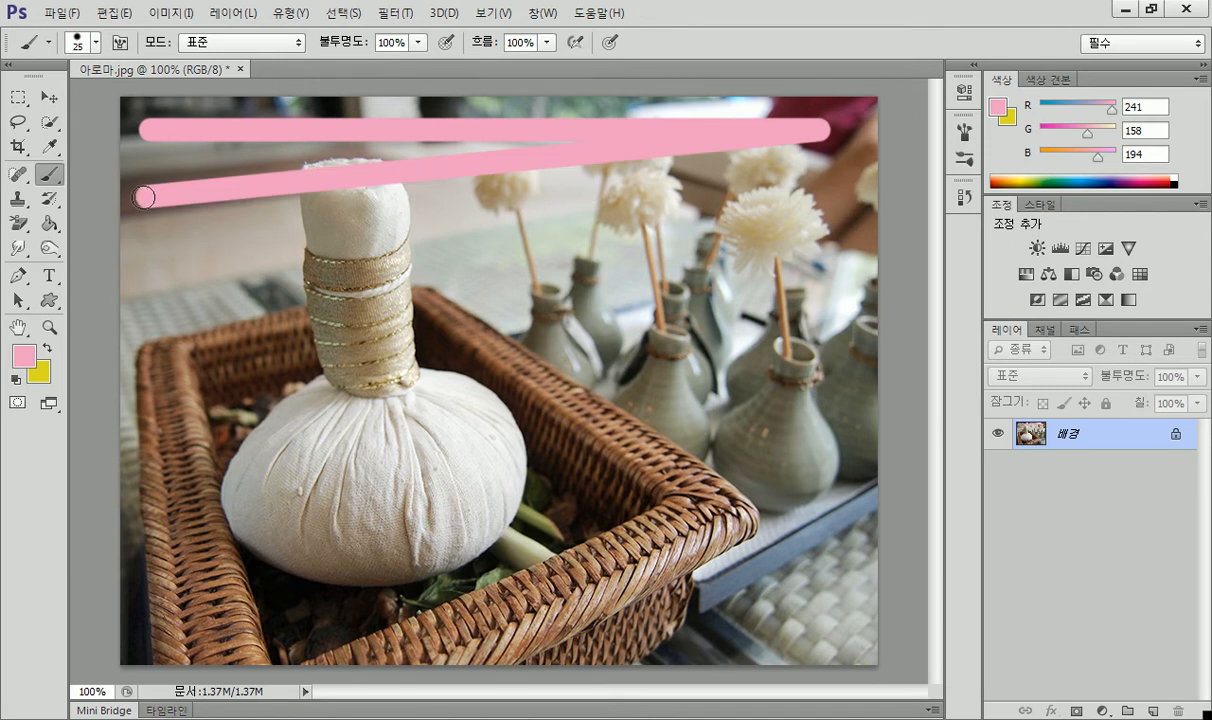
key("ctrl+z")
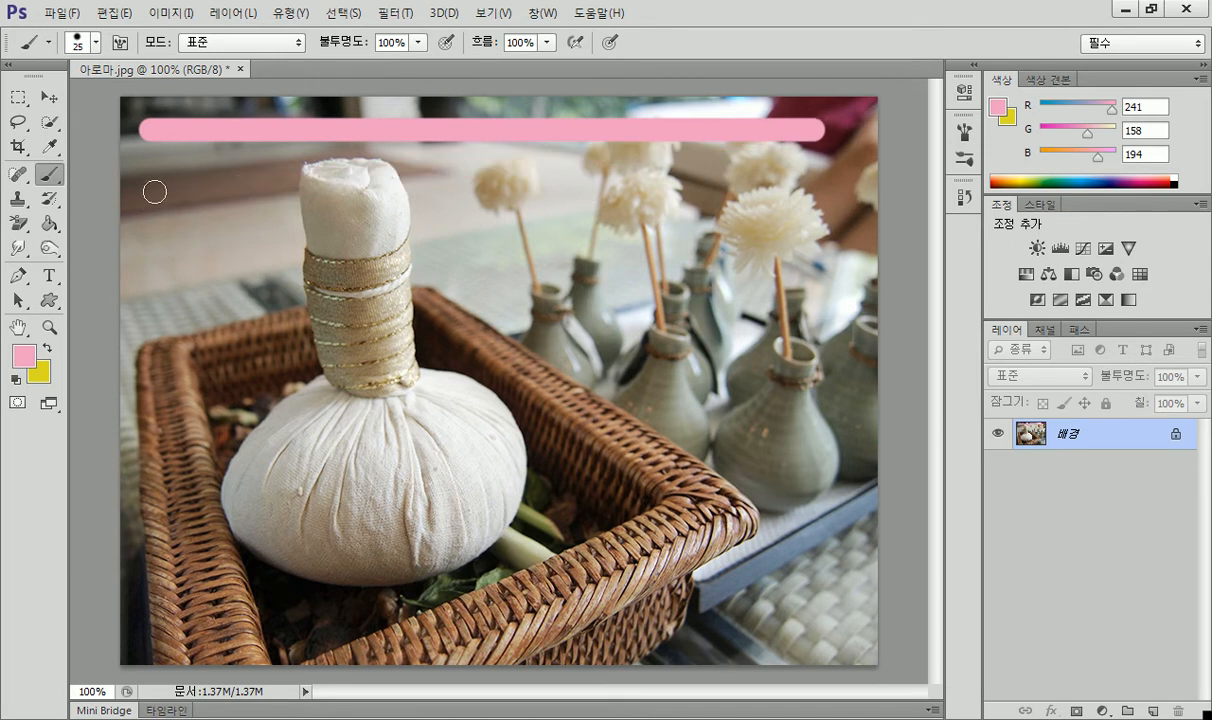
left_click(150, 190)
left_click_drag(150, 190, 815, 200)
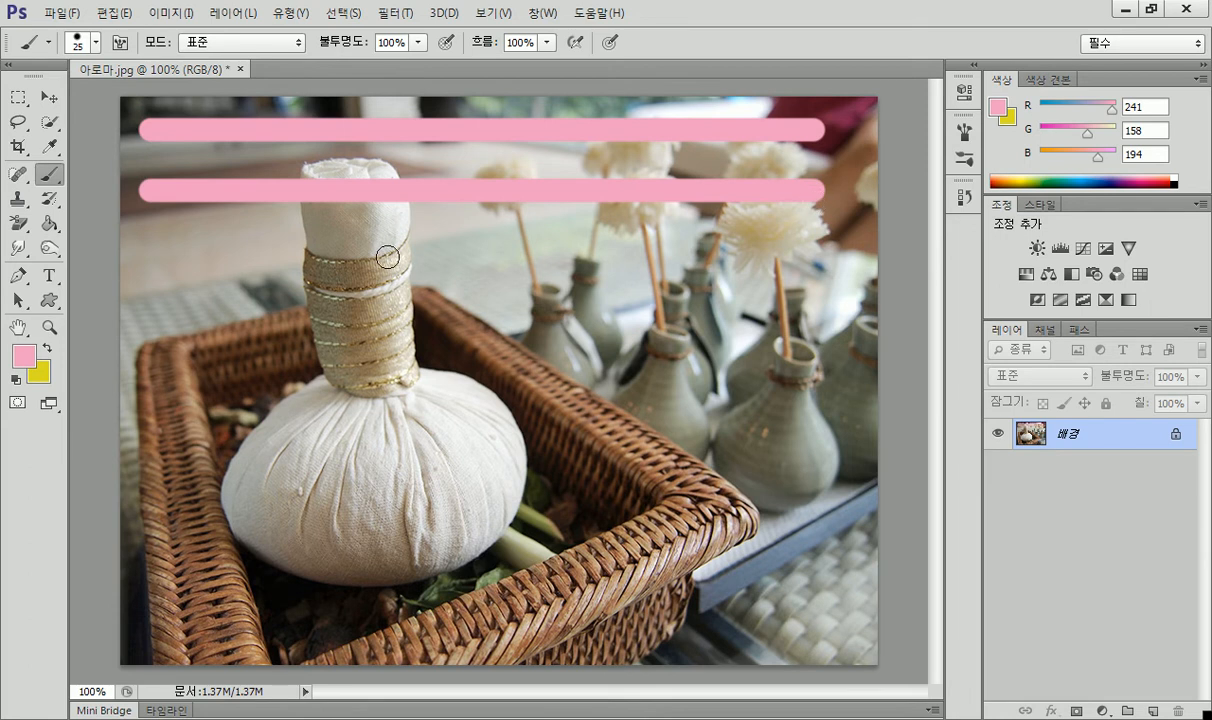
Continue the second pink stroke as a zigzag of straight diagonal and horizontal segments across the compress's neck.
left_click(146, 269, "shift")
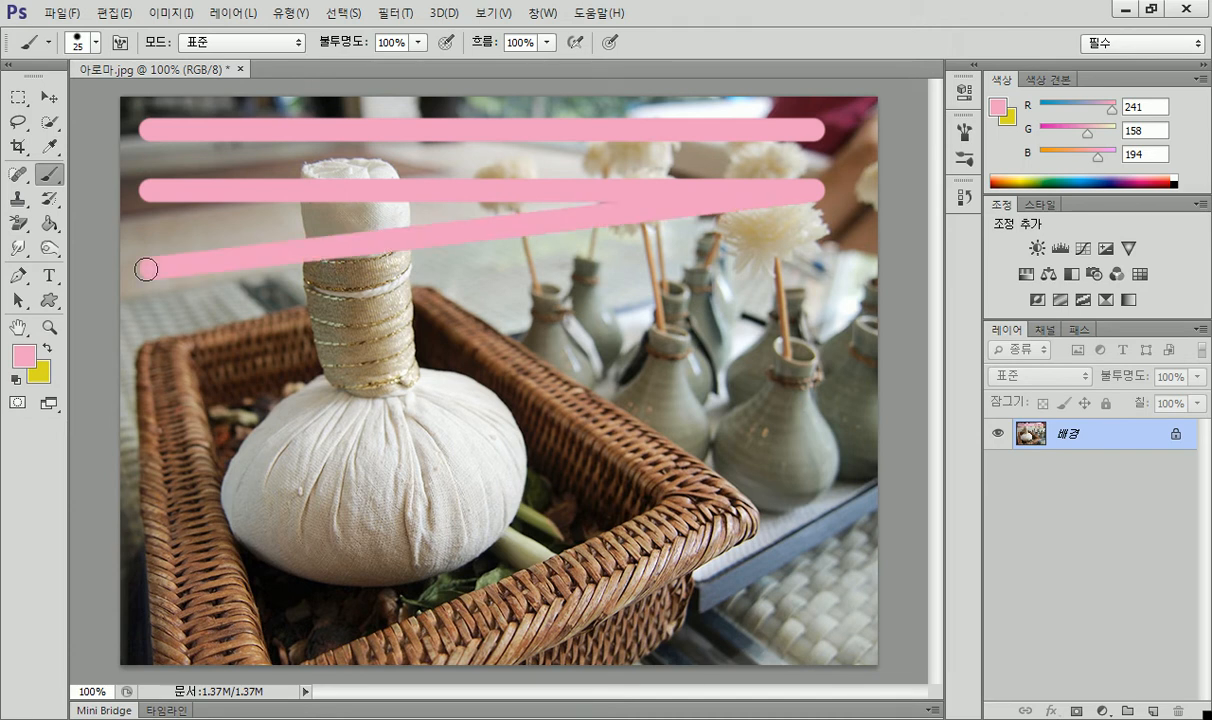
left_click_drag(146, 269, 810, 262)
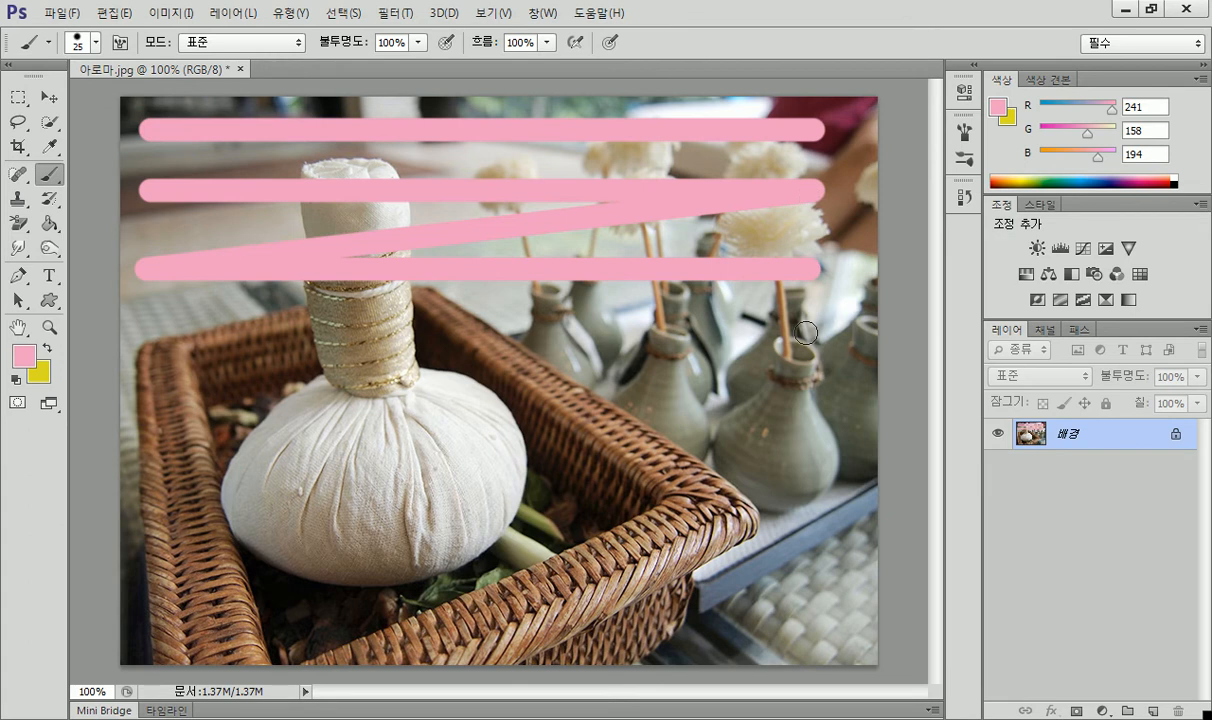
left_click(147, 356, "shift")
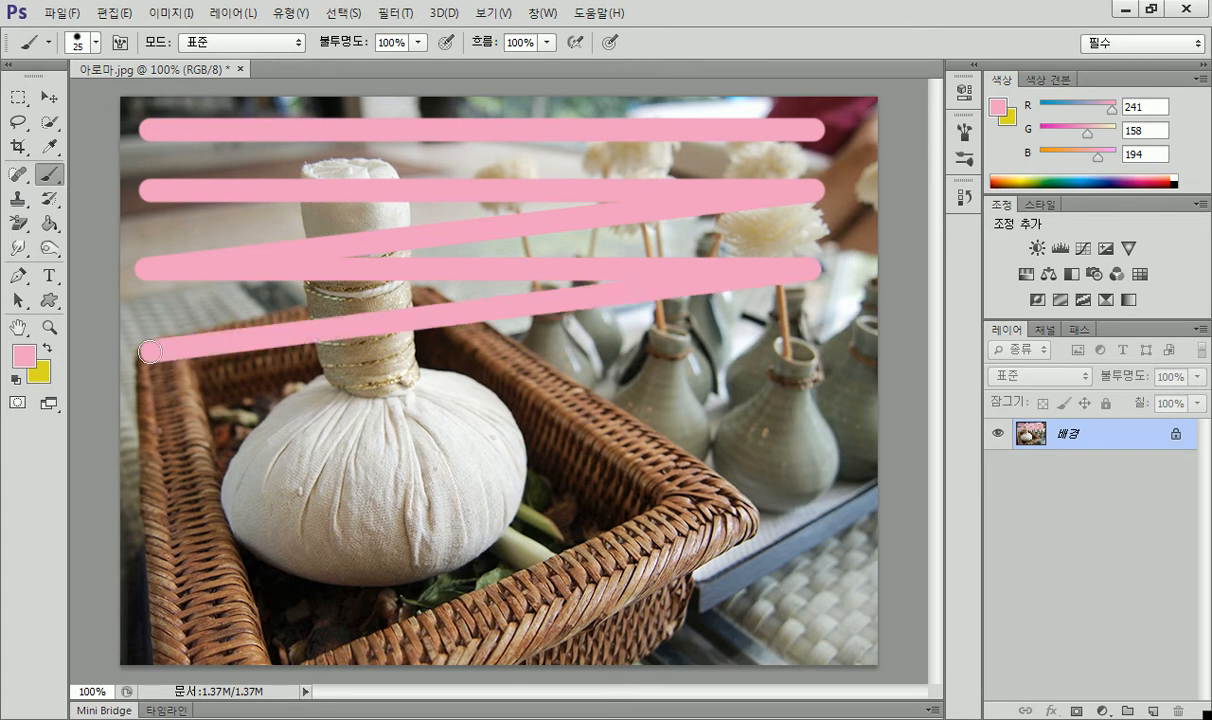
Stamp a pink dot on the basket's left edge, join it to the photo's upper right corner, and undo the joining line.
left_click(148, 458)
left_click(852, 122, "shift")
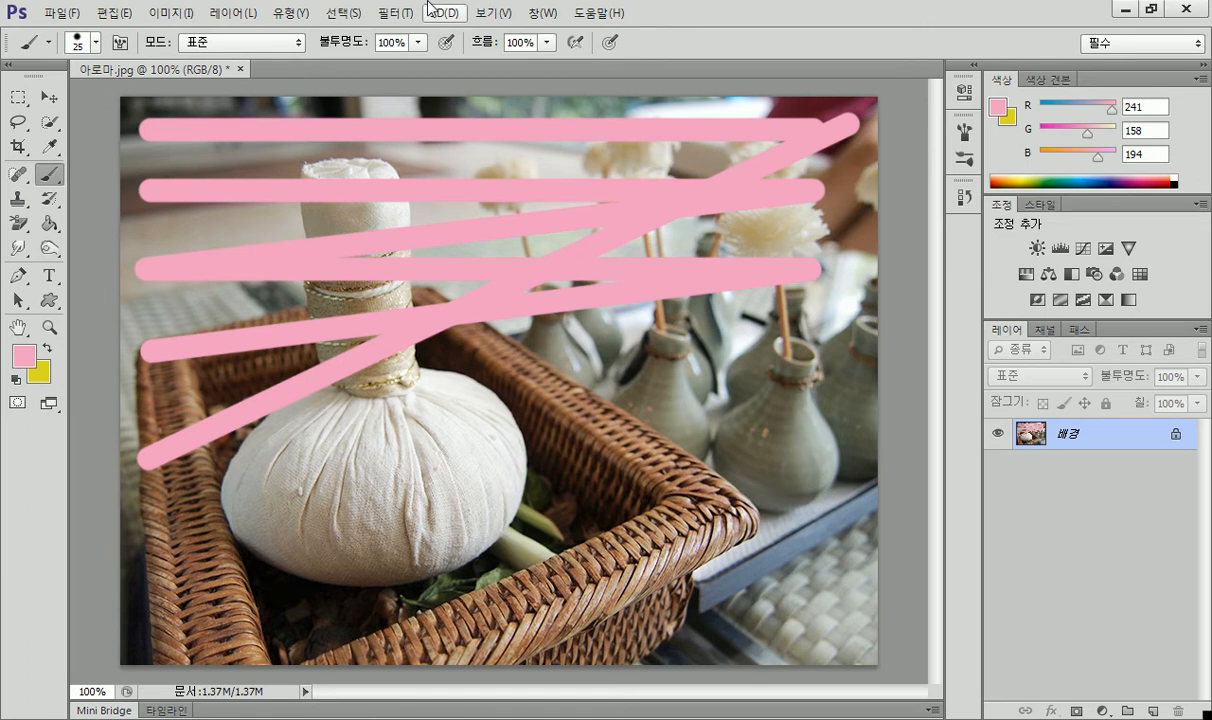
key("ctrl+z")
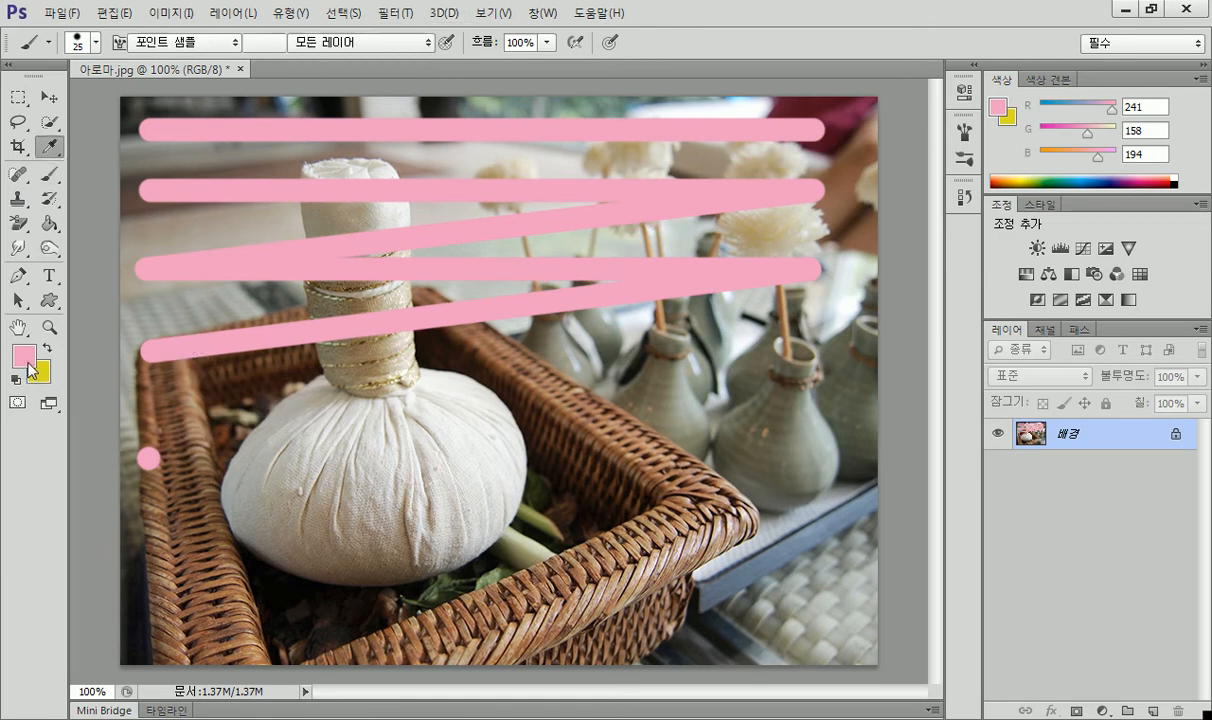
Set the foreground color to light blue, RGB 158, 181, 241.
left_click(25, 354)
left_click(738, 175)
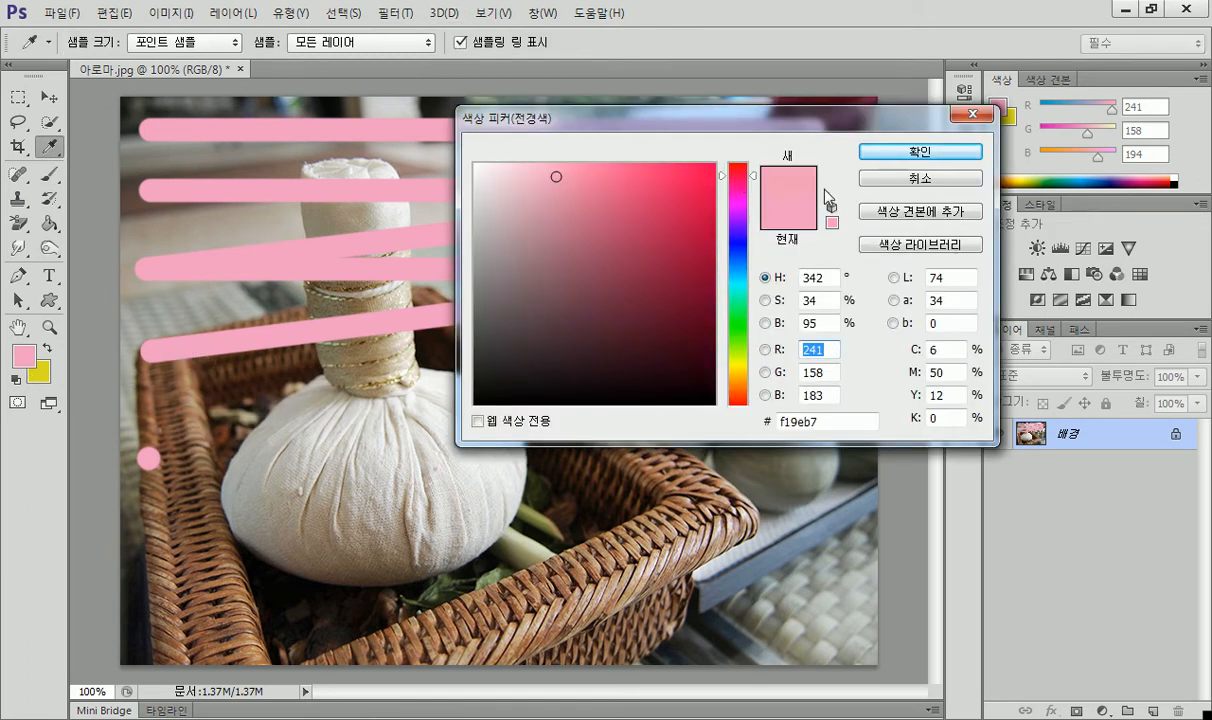
left_click(740, 256)
left_click(920, 151)
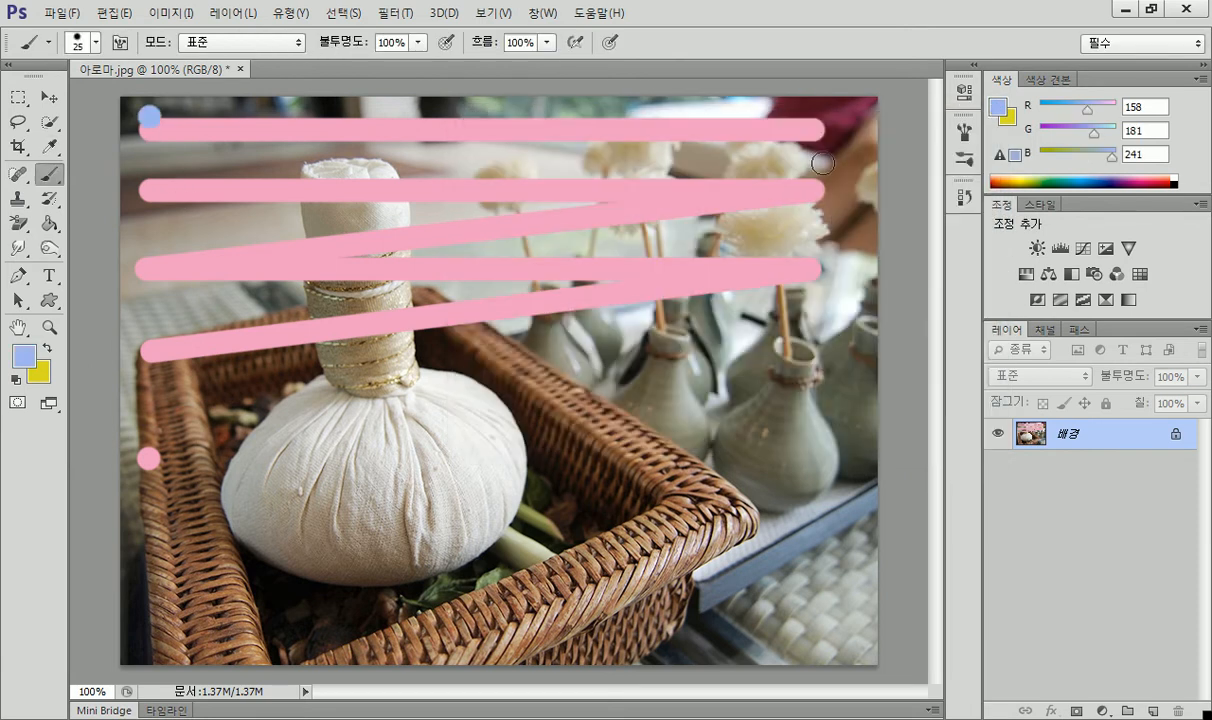
Paint a straight blue diagonal from the photo's upper left to its lower right corner, plus two separate horizontal blue strokes across the photo.
left_click(862, 626, "shift")
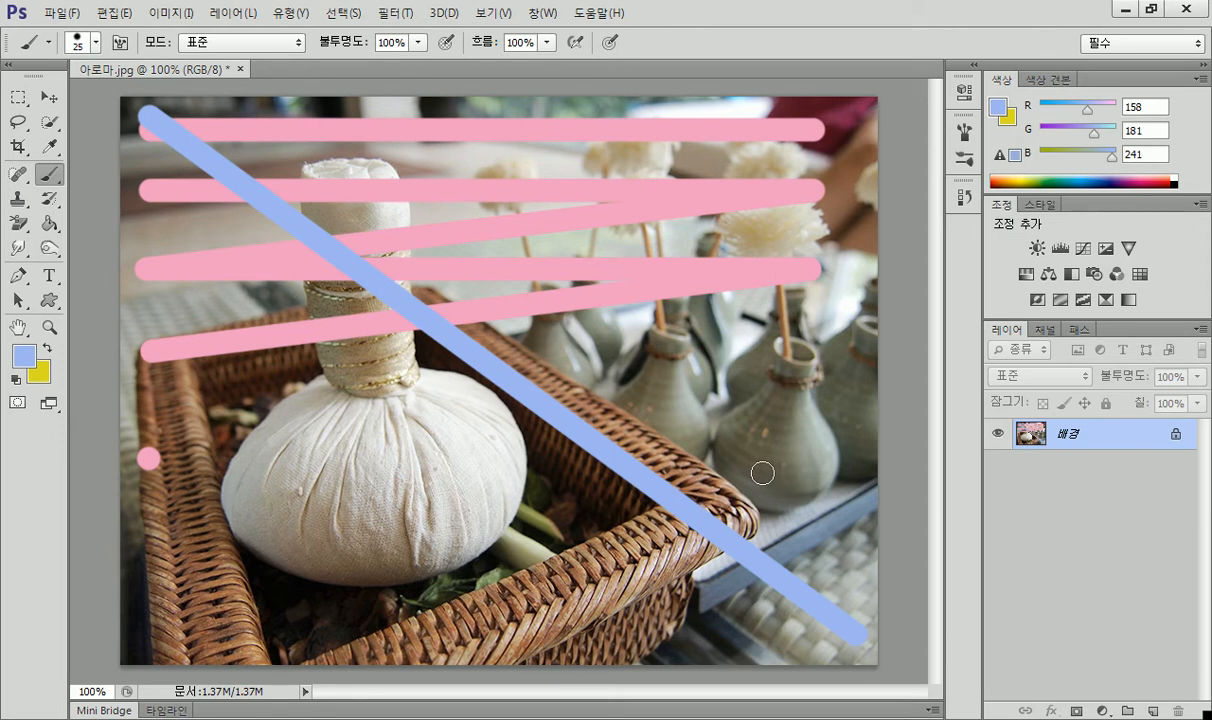
left_click(143, 192)
mouse_move(143, 192)
left_mouse_down()
mouse_move(517, 159)
mouse_move(736, 157)
mouse_move(843, 178)
left_mouse_up()
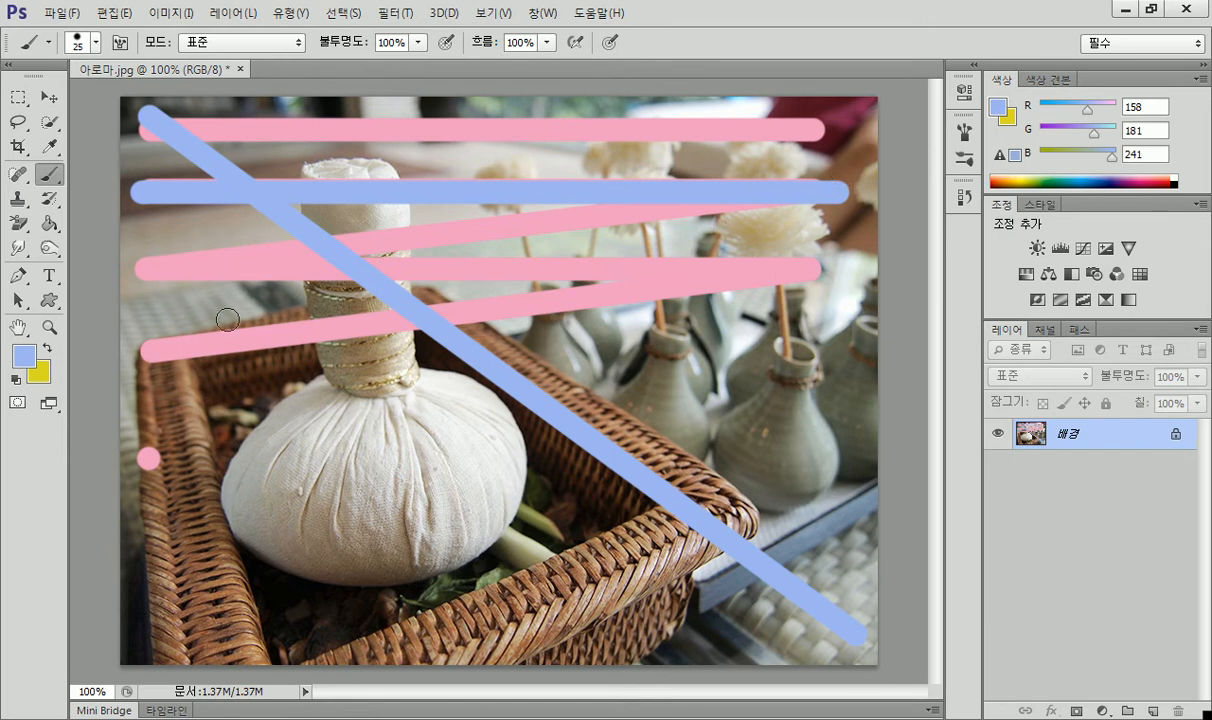
left_click(147, 331, "shift")
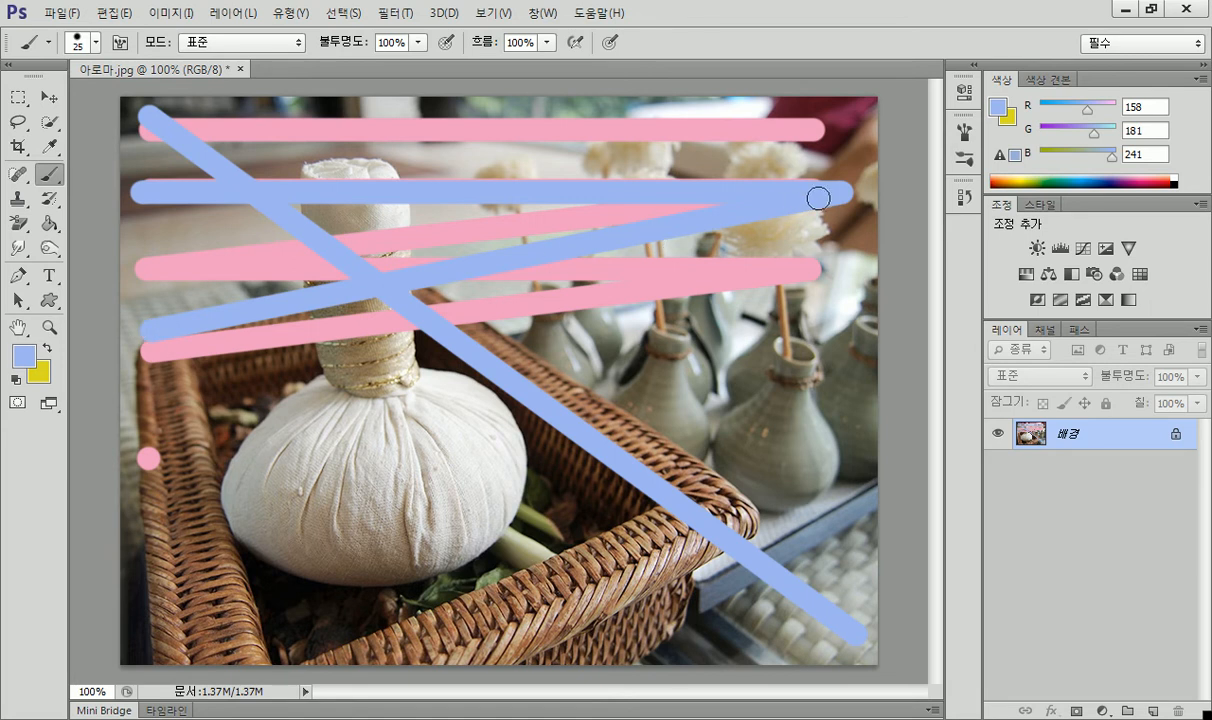
key("ctrl+z")
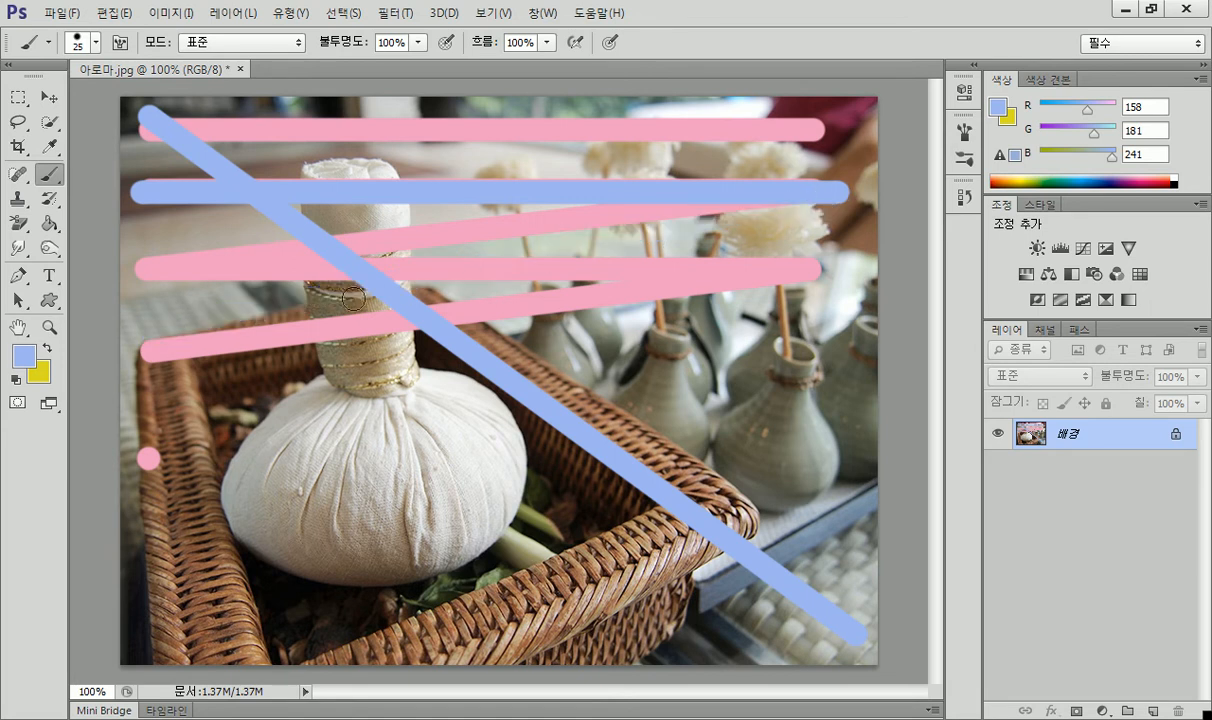
left_click(145, 320)
mouse_move(145, 320)
left_mouse_down()
mouse_move(172, 303)
mouse_move(760, 288)
mouse_move(836, 301)
left_mouse_up()
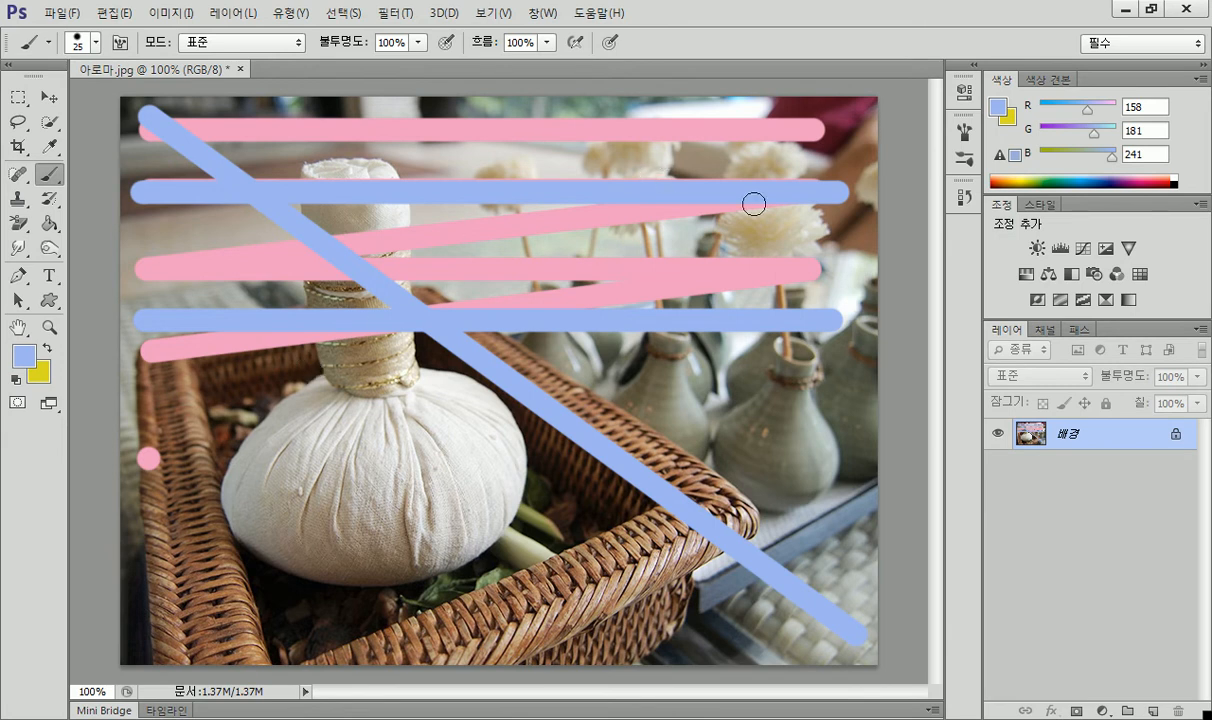
Restore the opening snapshot 아로마.jpg from the history to clear all the pink and blue strokes.
left_click(962, 198)
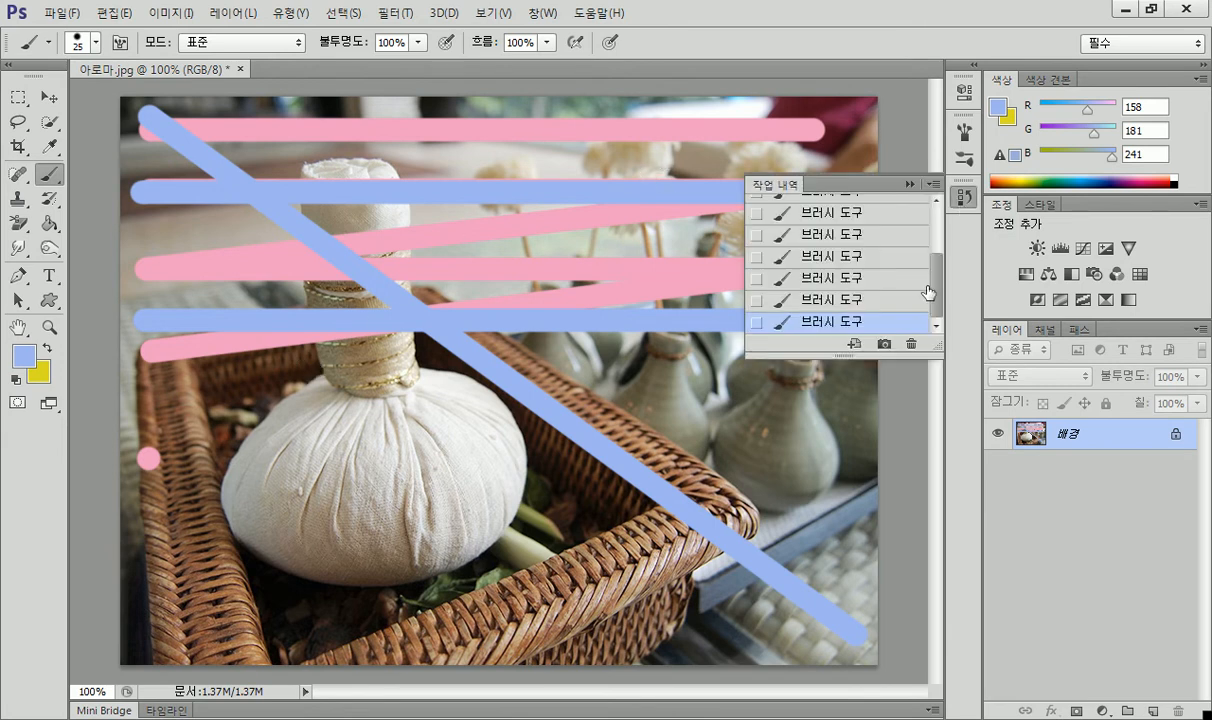
scroll(888, 264, "up", 5)
left_click(830, 214)
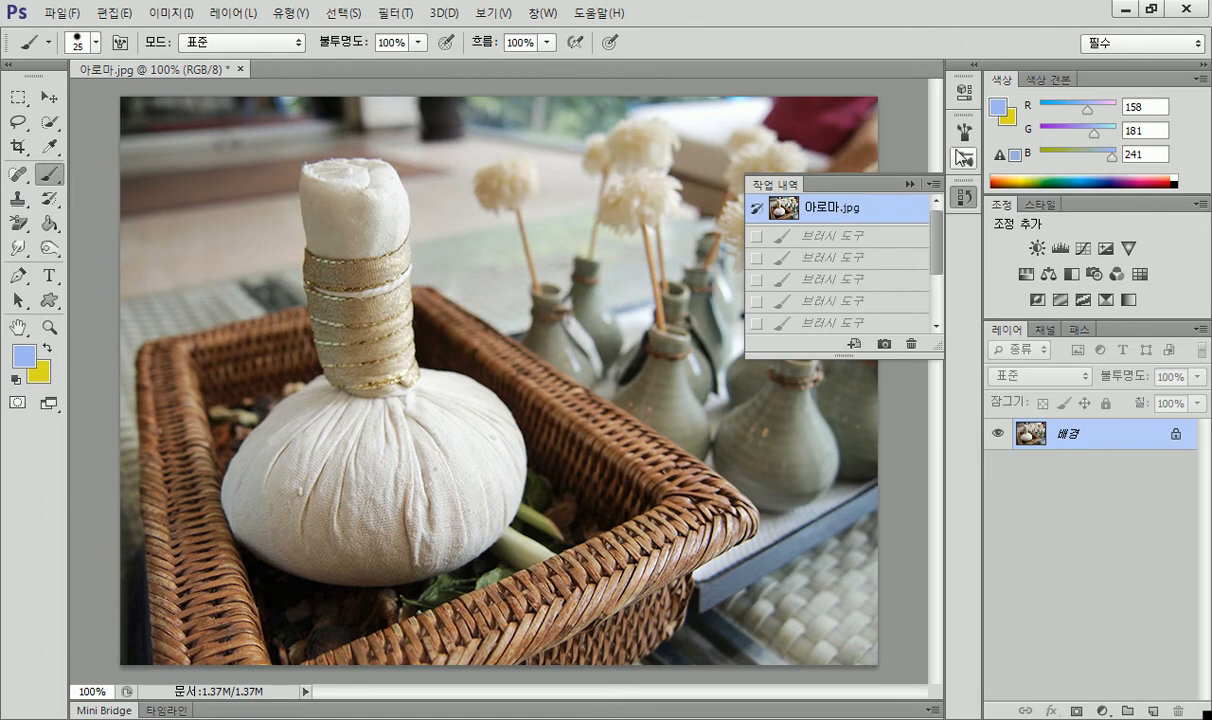
left_click(909, 184)
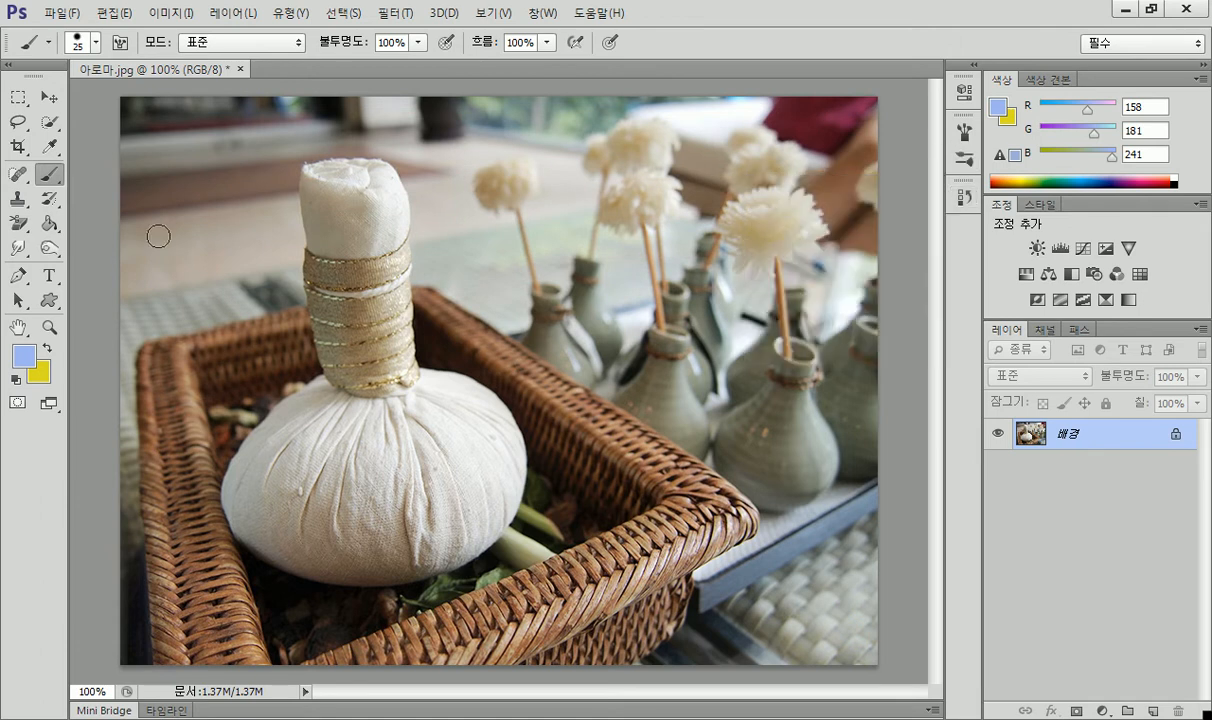
Set the foreground color to bright yellow, RGB 234, 255, 0.
left_click(24, 352)
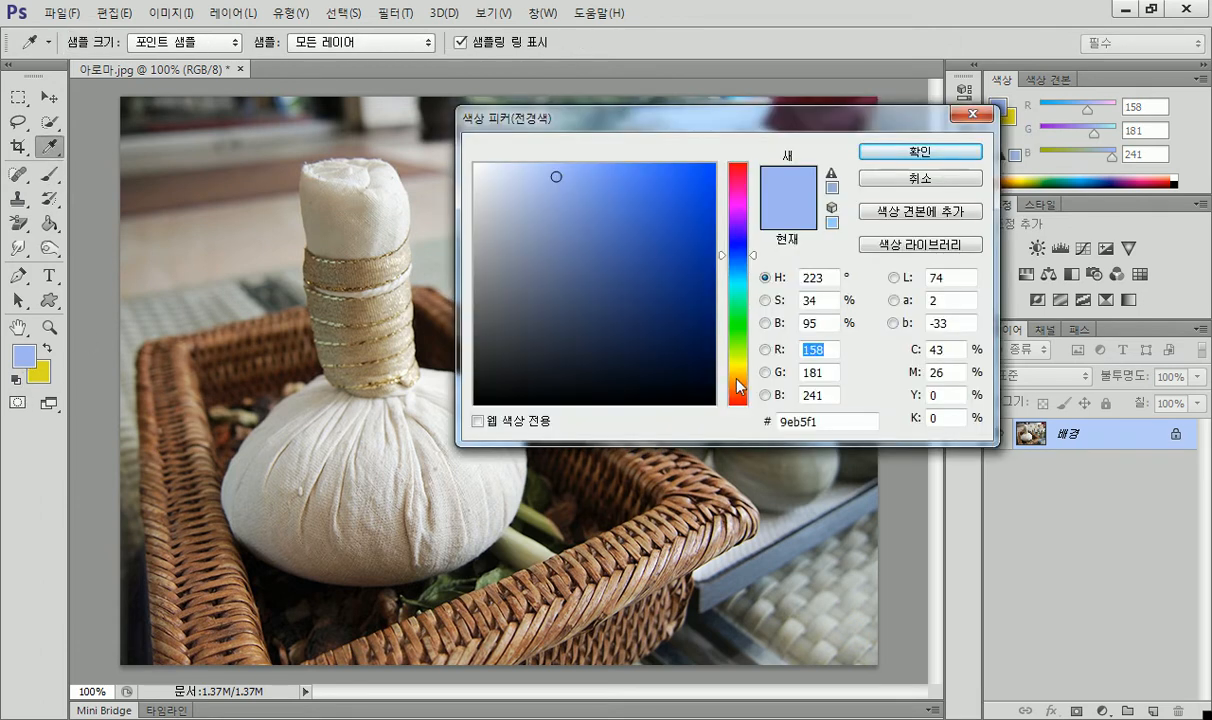
left_click(737, 394)
left_click(739, 168)
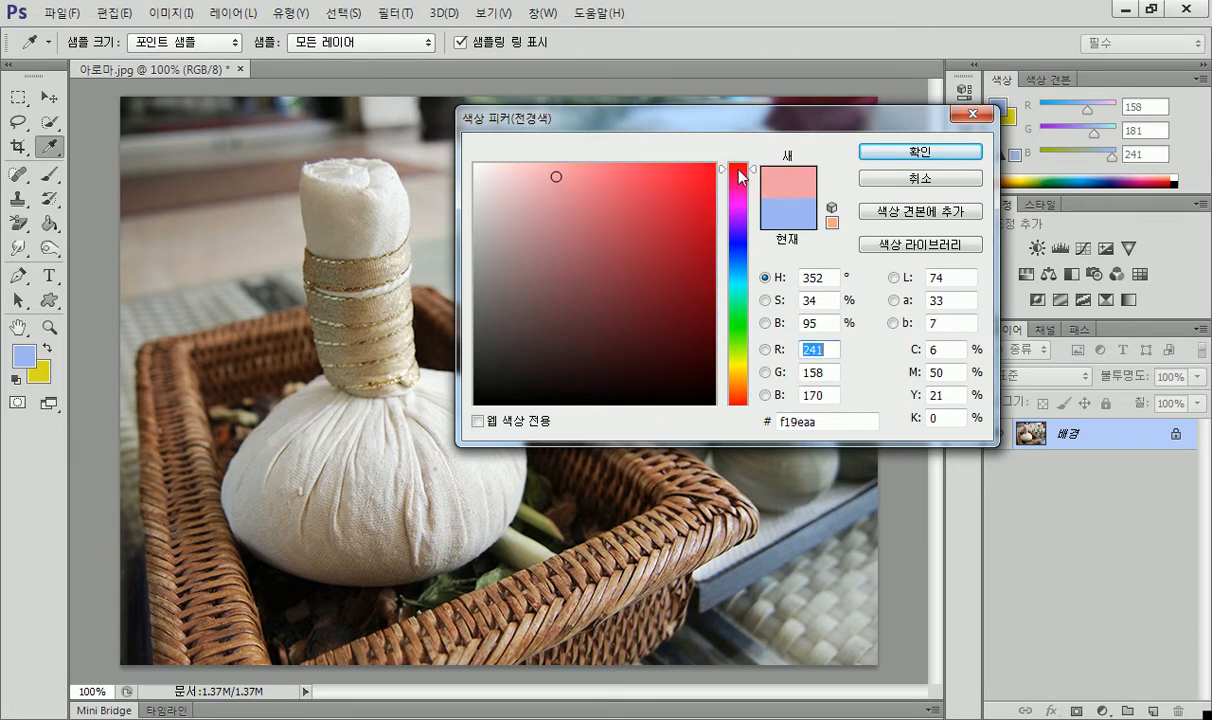
left_click(739, 361)
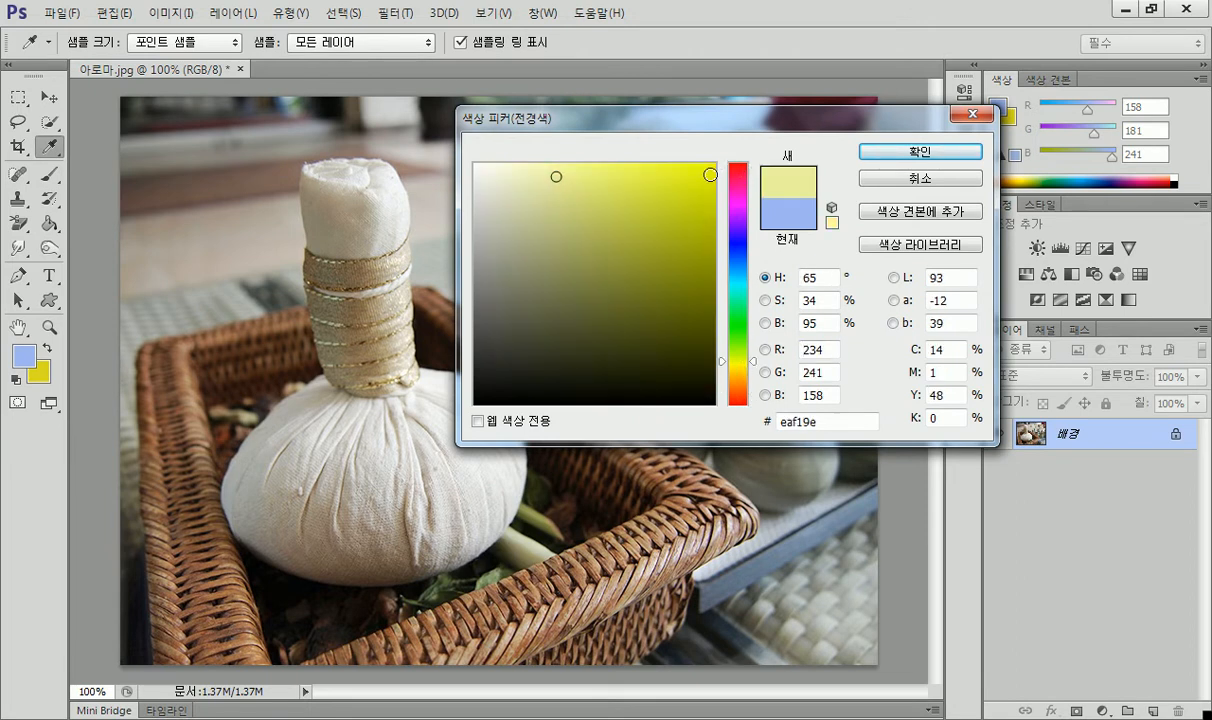
left_click_drag(676, 165, 783, 152)
left_click(920, 151)
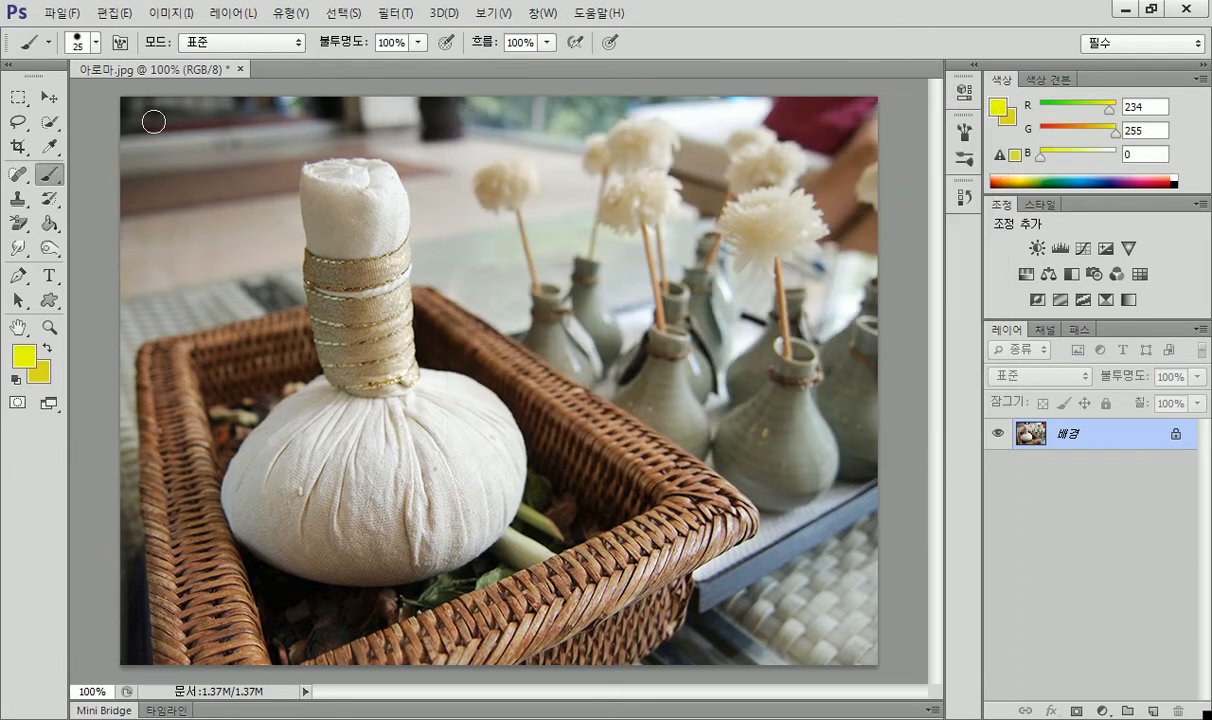
Stamp three separate yellow dots in a row at the photo's upper left corner.
left_click(153, 121)
left_click(204, 117)
left_click(257, 118)
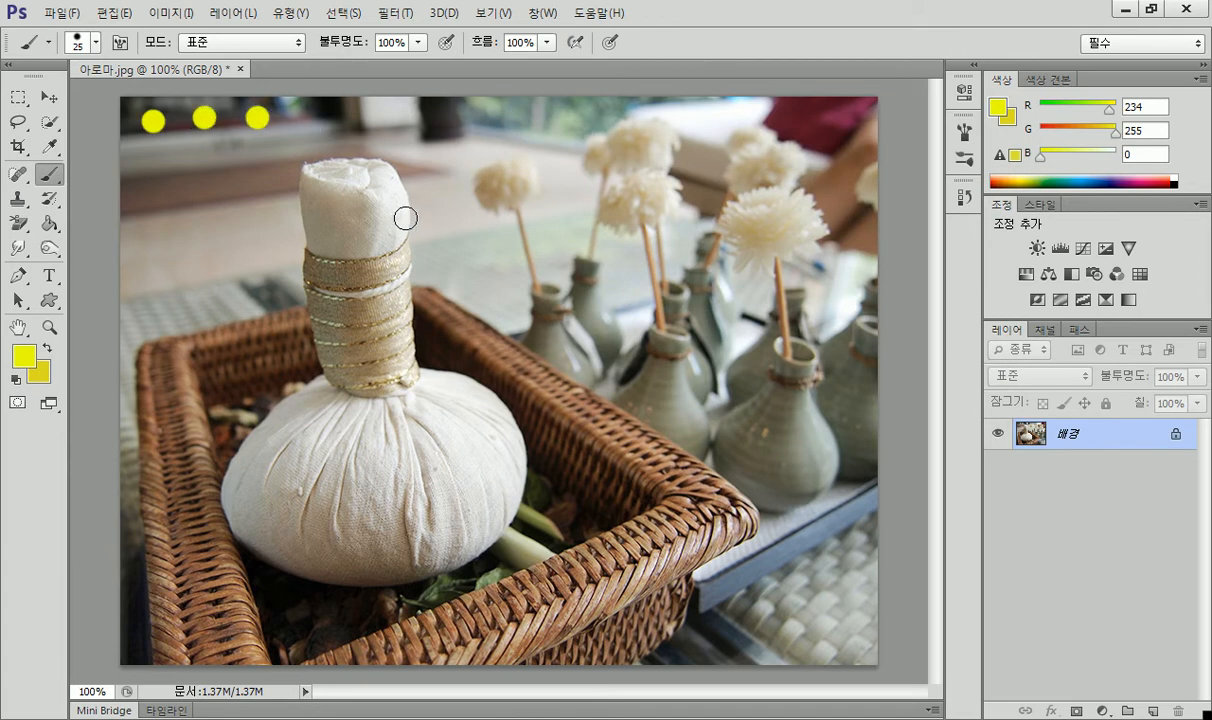
Paint a yellow stroke across the top and wavily down the bottles, extend it along the bottom edge, and add a straight diagonal up to the flowers.
mouse_move(150, 152)
left_mouse_down()
mouse_move(818, 142)
mouse_move(836, 186)
mouse_move(778, 286)
mouse_move(822, 306)
mouse_move(802, 362)
mouse_move(835, 384)
mouse_move(814, 433)
mouse_move(830, 468)
left_mouse_up()
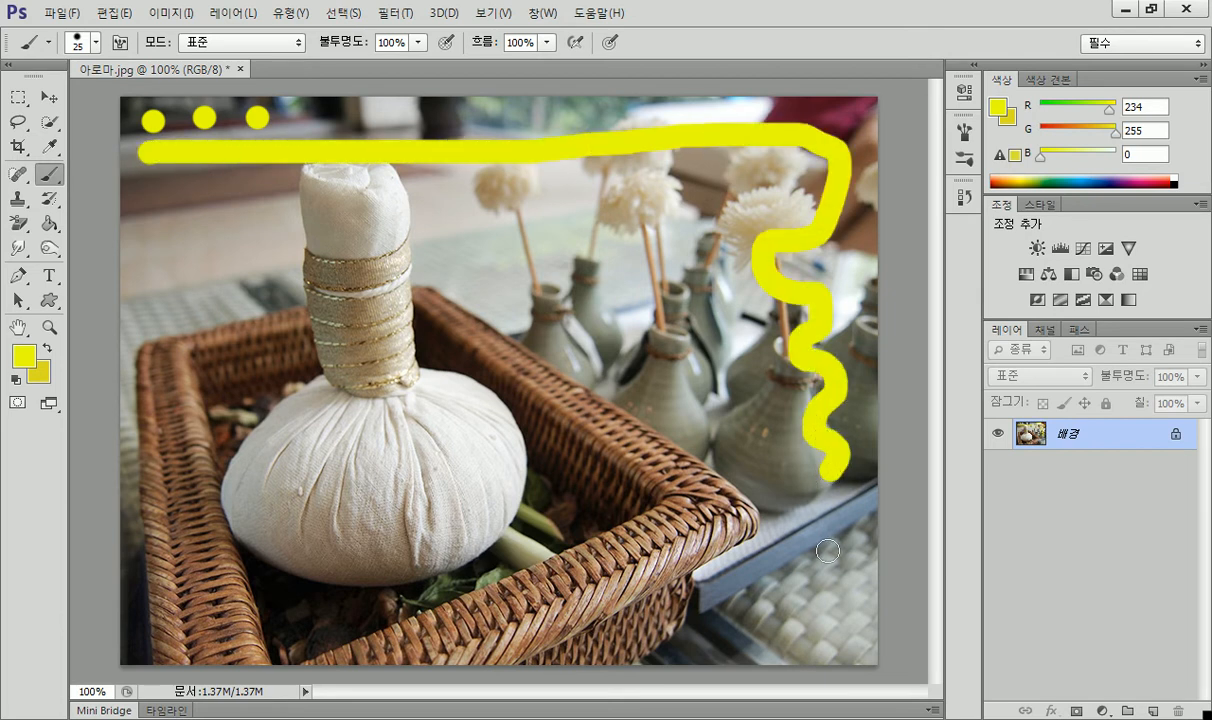
left_click_drag(839, 626, 275, 632)
left_click_drag(107, 638, 100, 636)
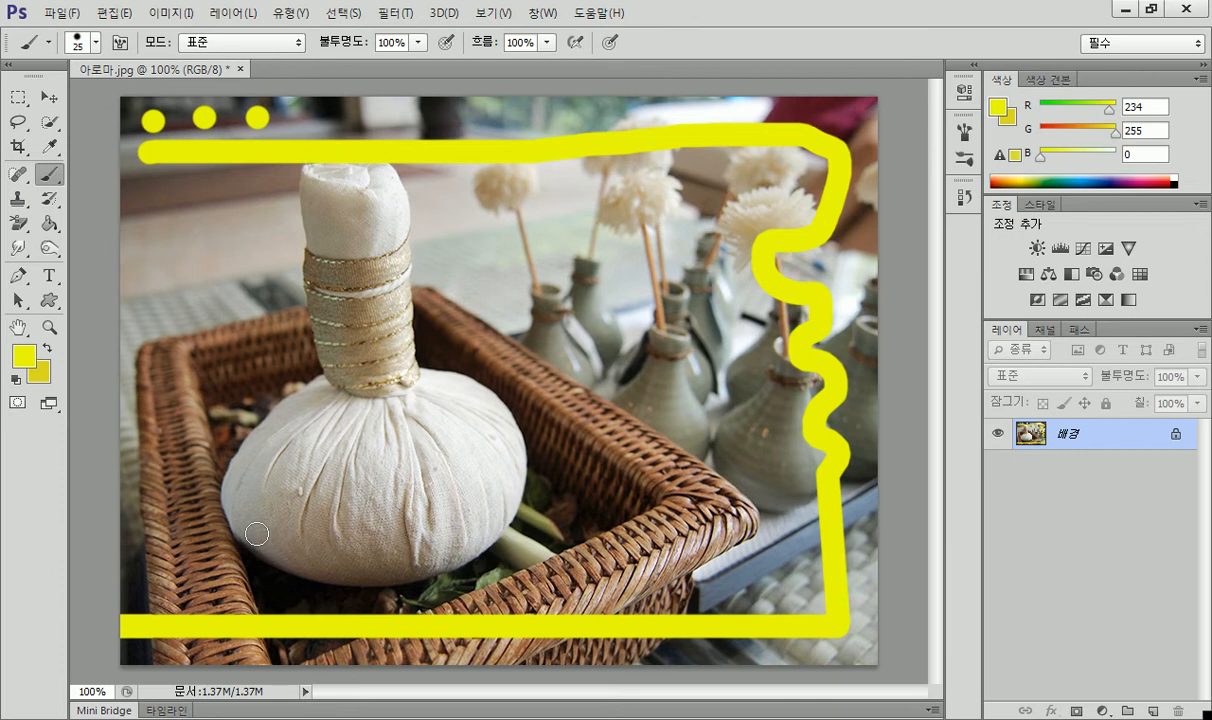
left_click(783, 181, "shift")
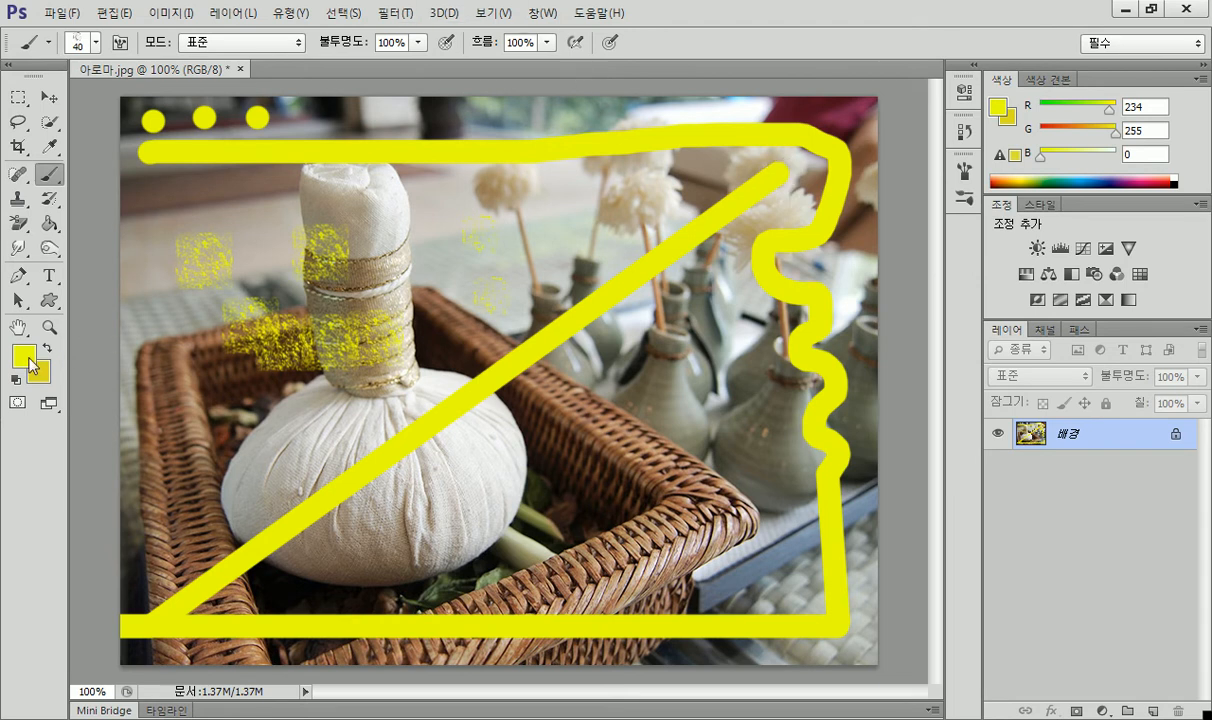
Set the brush to 24 px with 0% hardness and paint a short soft yellow horizontal stroke across the flower stems.
left_click(36, 46)
left_click(80, 44)
left_click(80, 44)
left_click(78, 190)
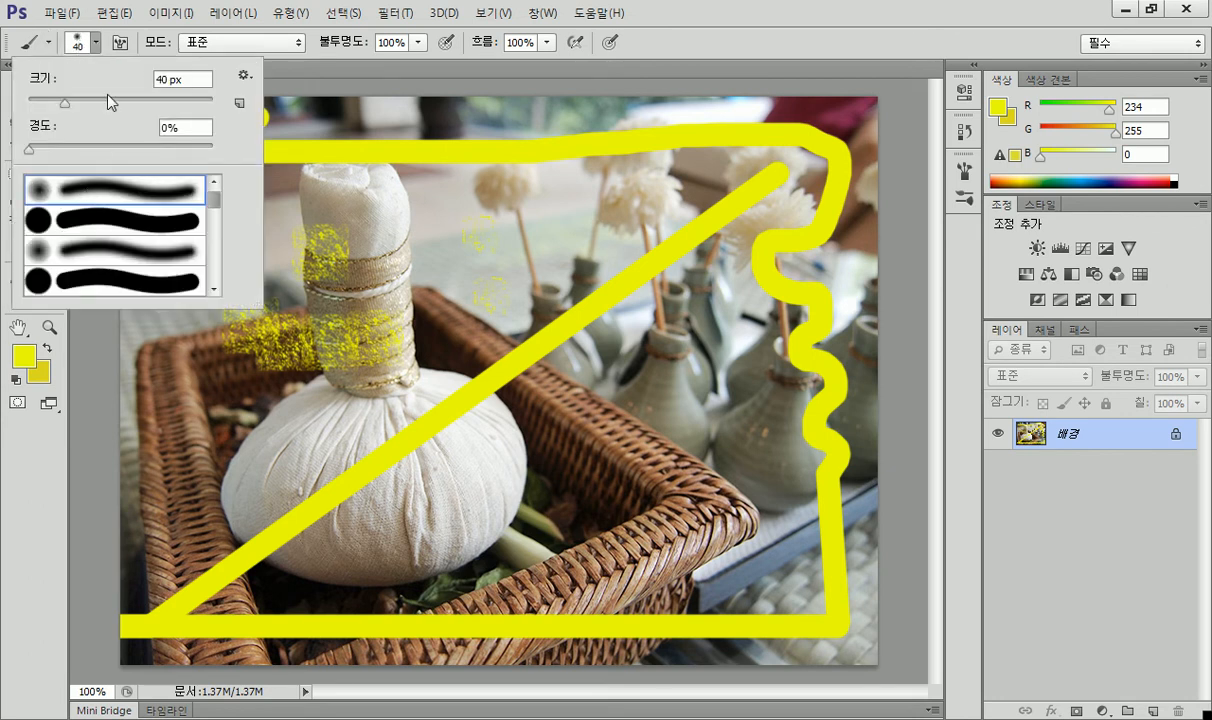
left_click_drag(63, 100, 48, 101)
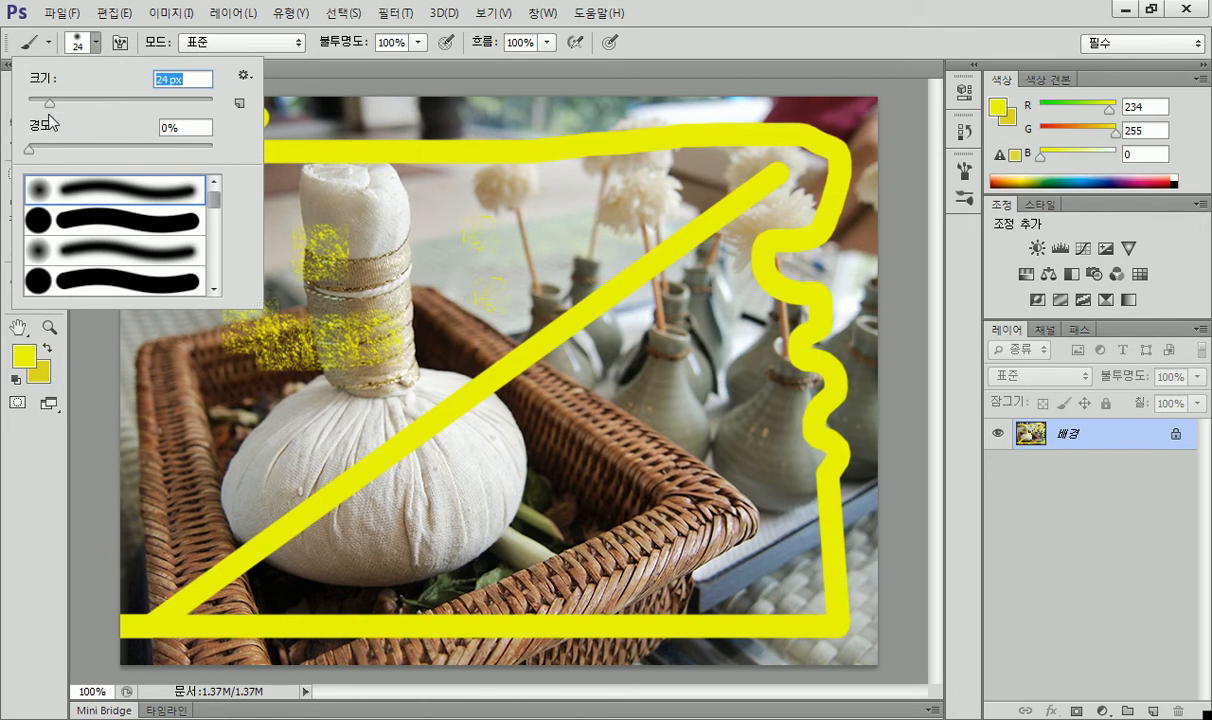
left_click_drag(29, 148, 50, 150)
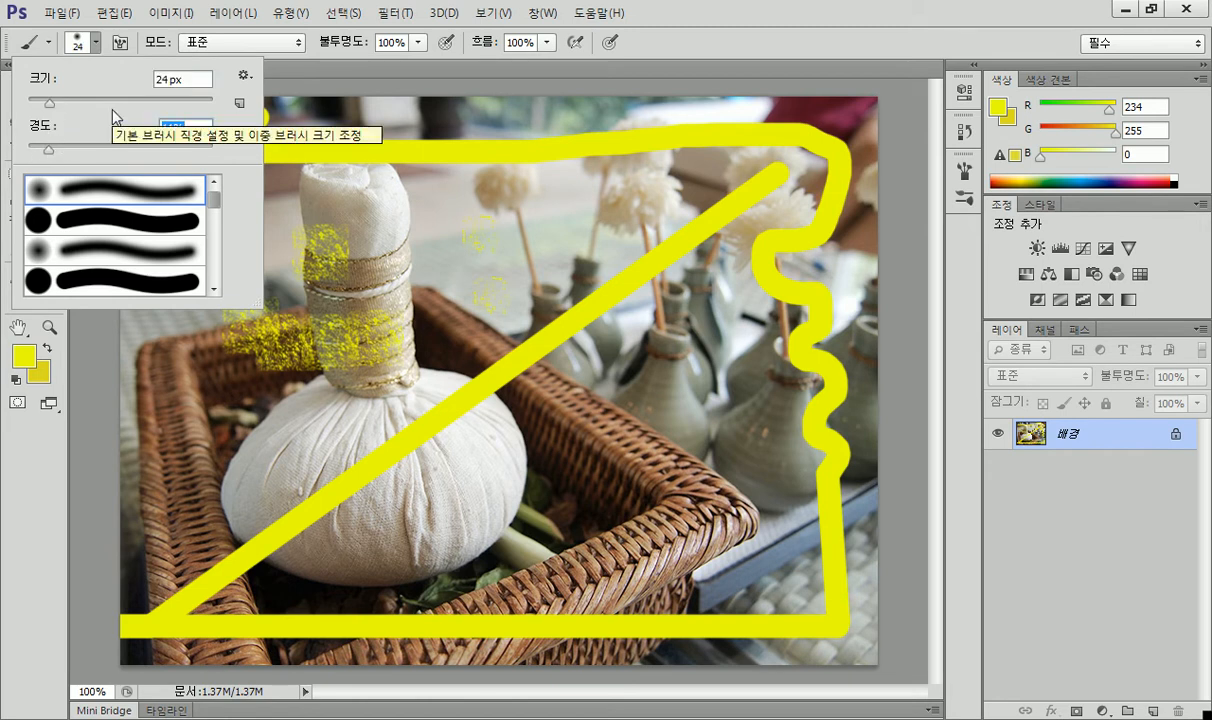
left_click_drag(48, 148, 28, 148)
key("Return")
left_click_drag(510, 211, 614, 210)
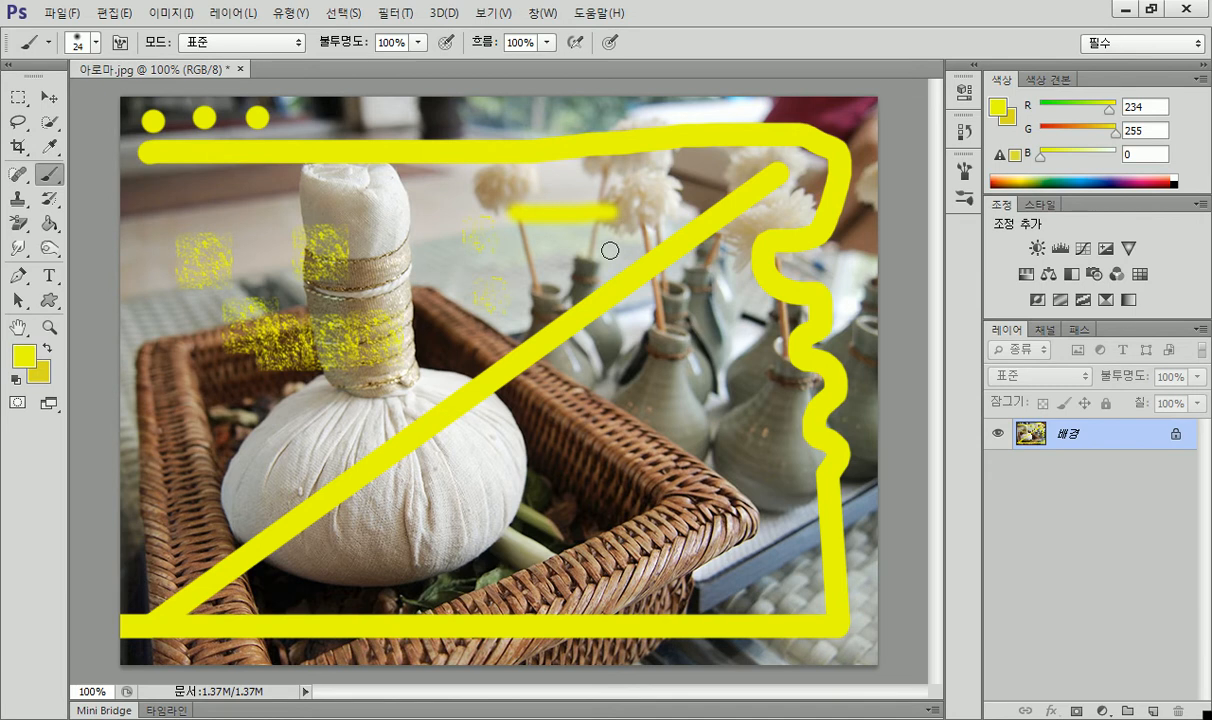
Set the brush hardness to 100% and paint a short hard-edged yellow stroke adjoining the start of the soft one.
left_click(84, 45)
left_click_drag(30, 149, 228, 155)
left_click_drag(437, 205, 510, 205)
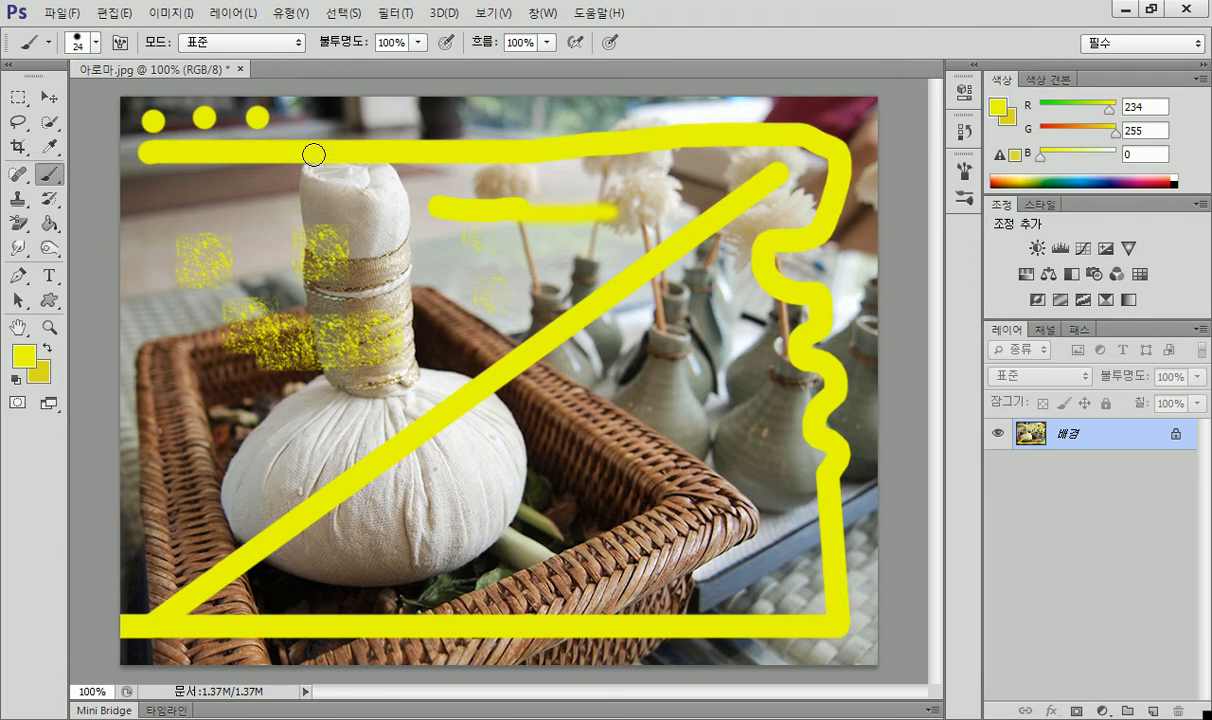
Set the brush tip spacing to 102% and paint a horizontal yellow dotted row across the top of the white pouch.
left_click(119, 44)
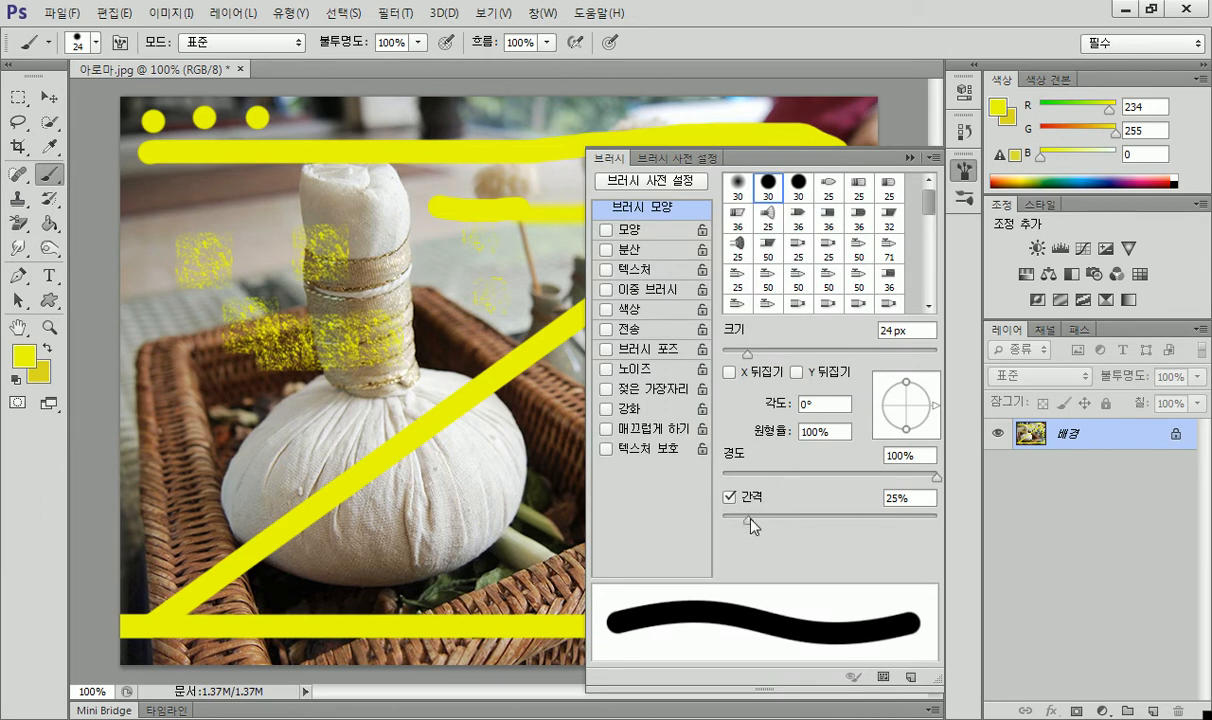
mouse_move(748, 518)
left_mouse_down()
mouse_move(725, 518)
mouse_move(829, 517)
left_mouse_up()
left_click_drag(197, 208, 468, 206)
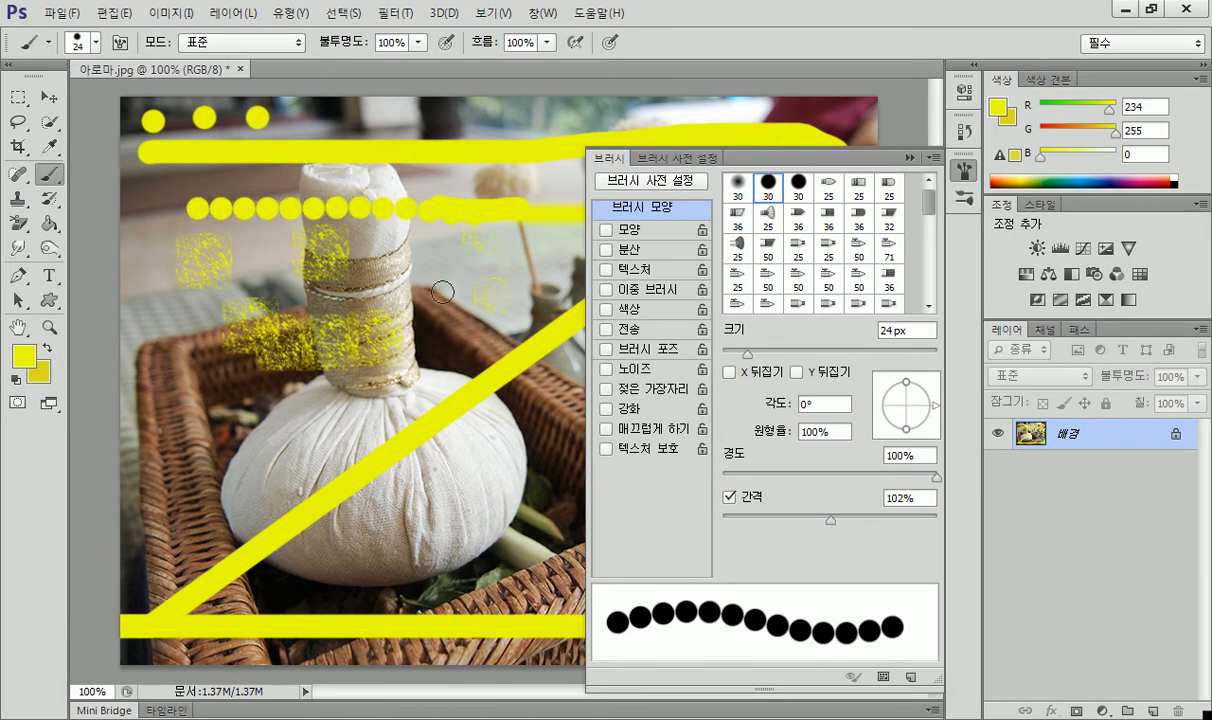
Reduce the brush spacing to 54% and paint two short yellow strokes, one beside the gold band and one near the photo's top edge.
left_click_drag(827, 521, 779, 519)
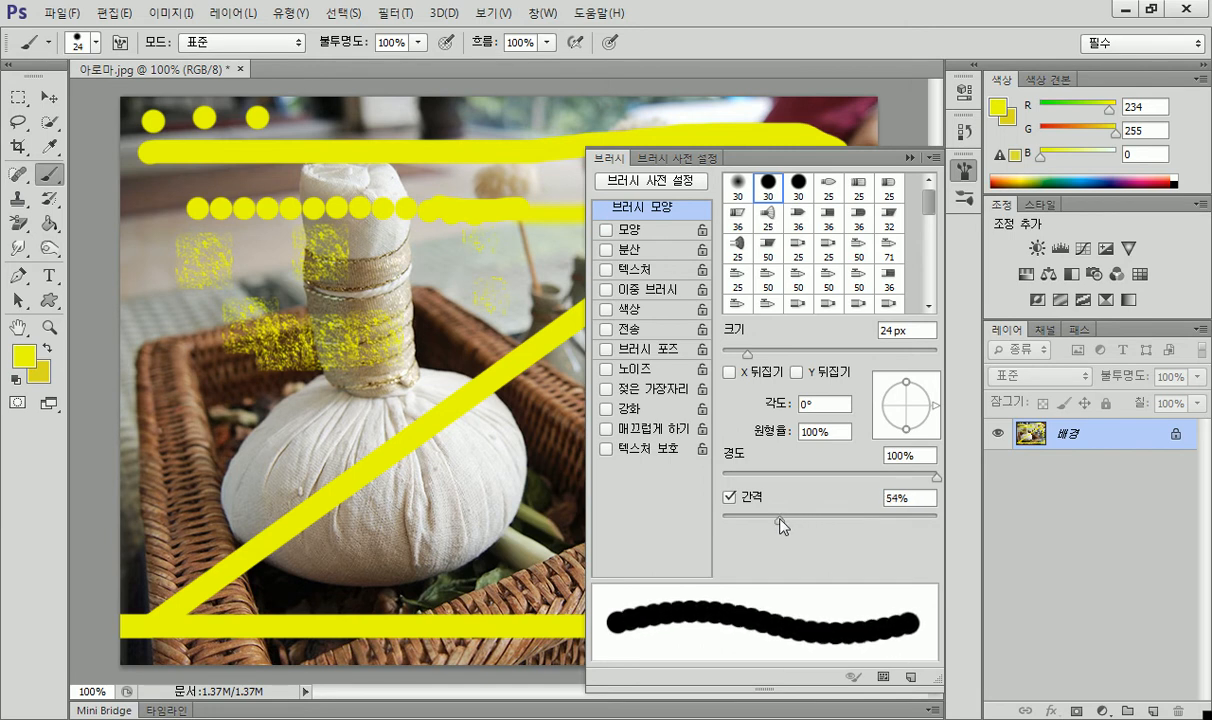
left_click_drag(186, 286, 300, 291)
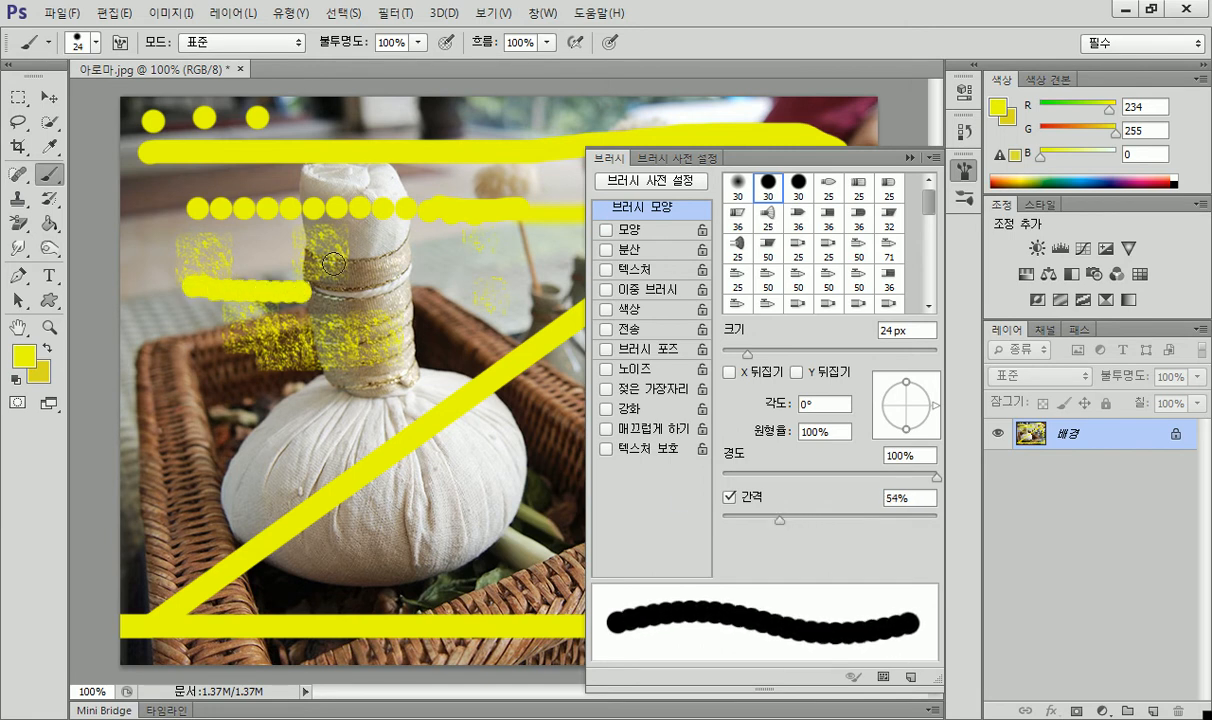
left_click_drag(337, 116, 447, 118)
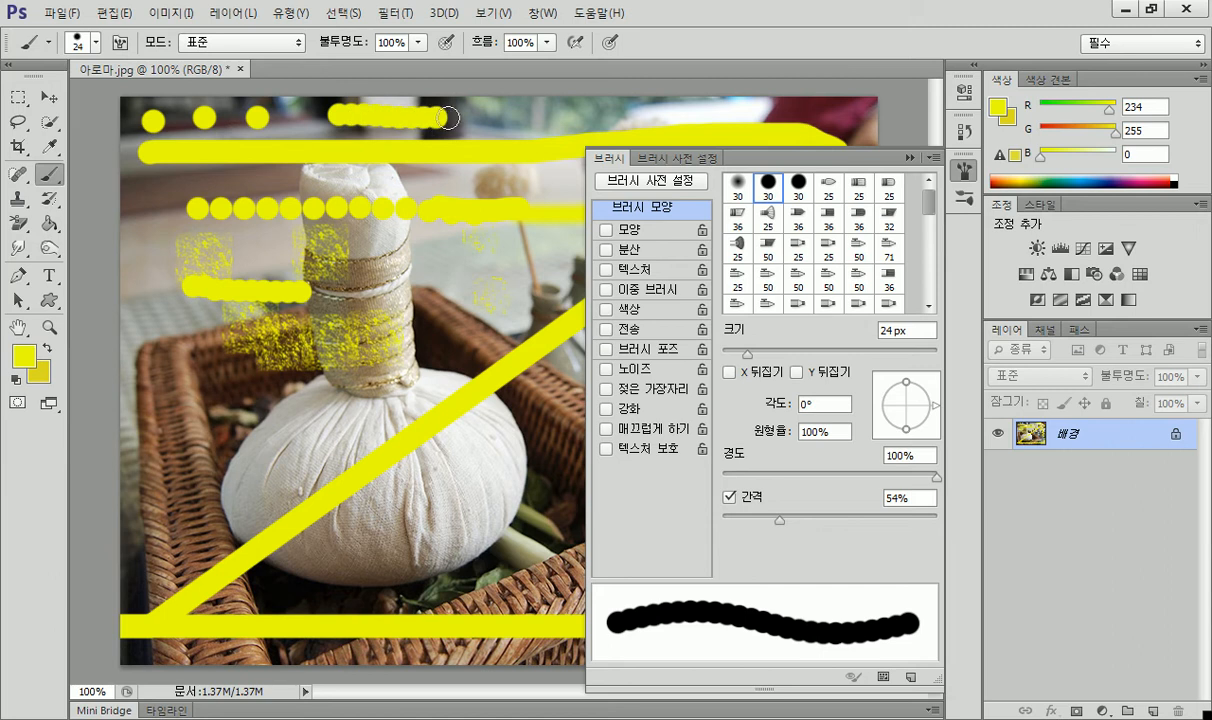
Paint two yellow dotted rows at 155% brush spacing over the basket and pouch, and one at 201% spacing near the pouch's top.
mouse_move(781, 520)
left_mouse_down()
mouse_move(921, 521)
mouse_move(801, 519)
mouse_move(860, 520)
left_mouse_up()
left_click_drag(165, 344, 375, 348)
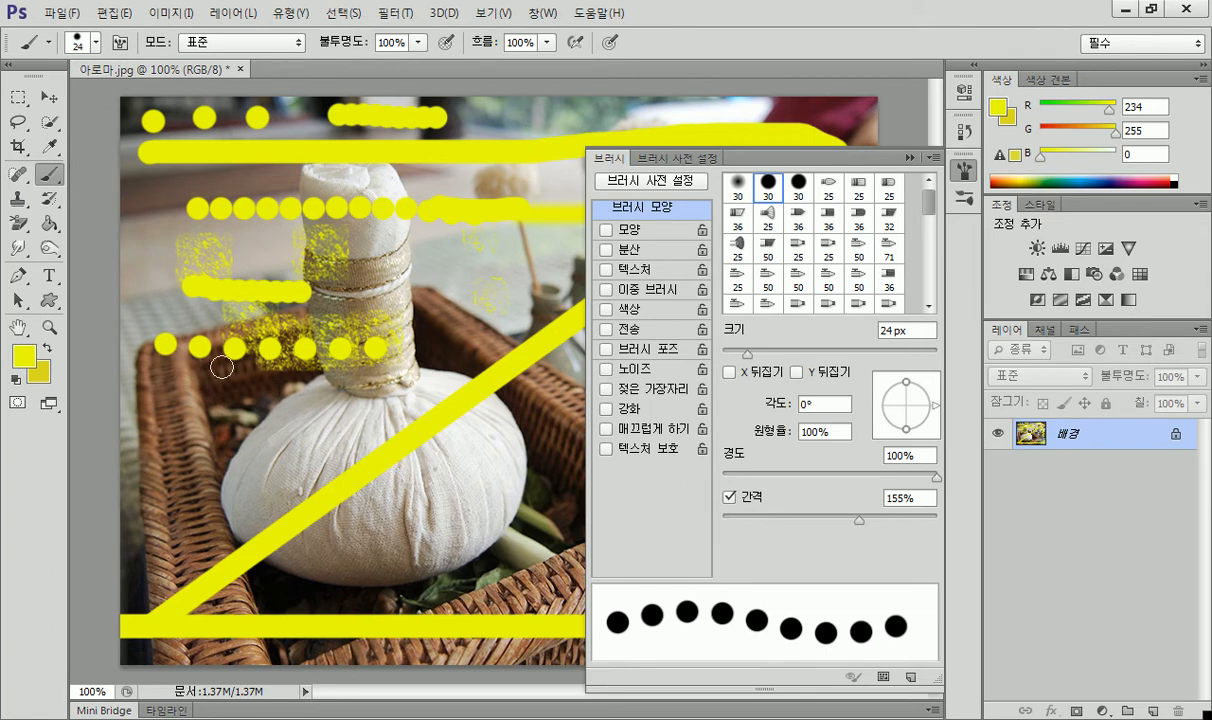
left_click_drag(160, 396, 336, 399)
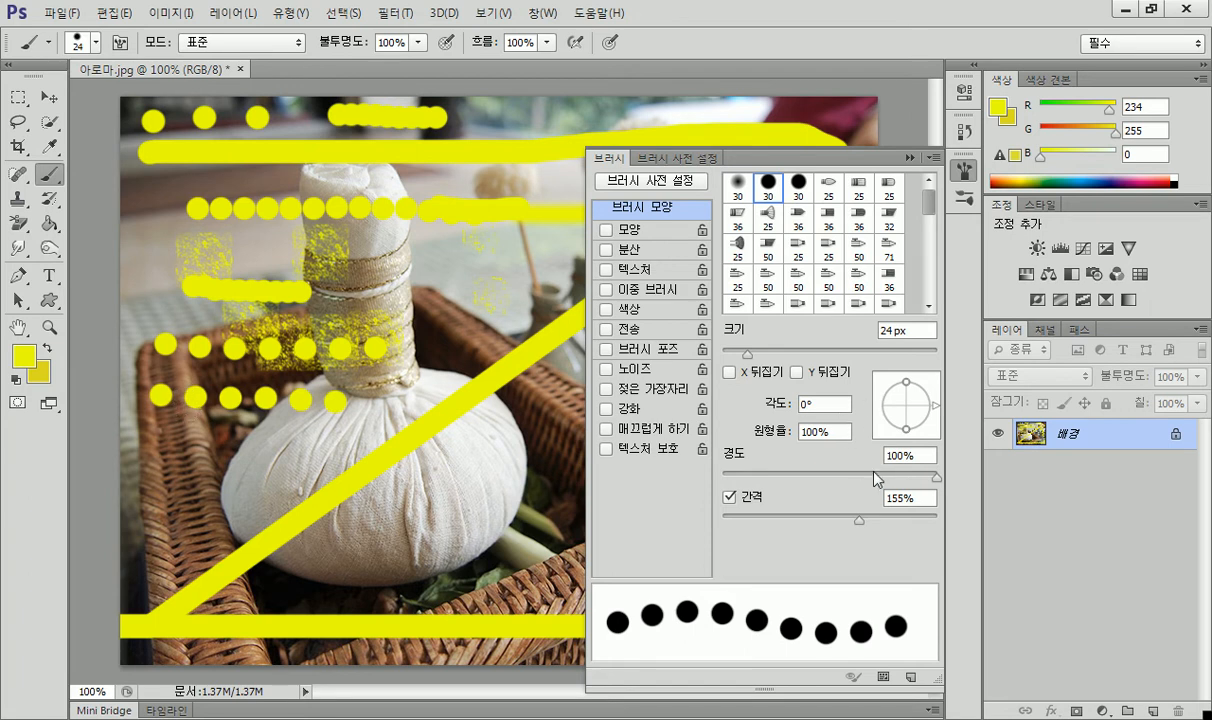
left_click_drag(861, 515, 884, 528)
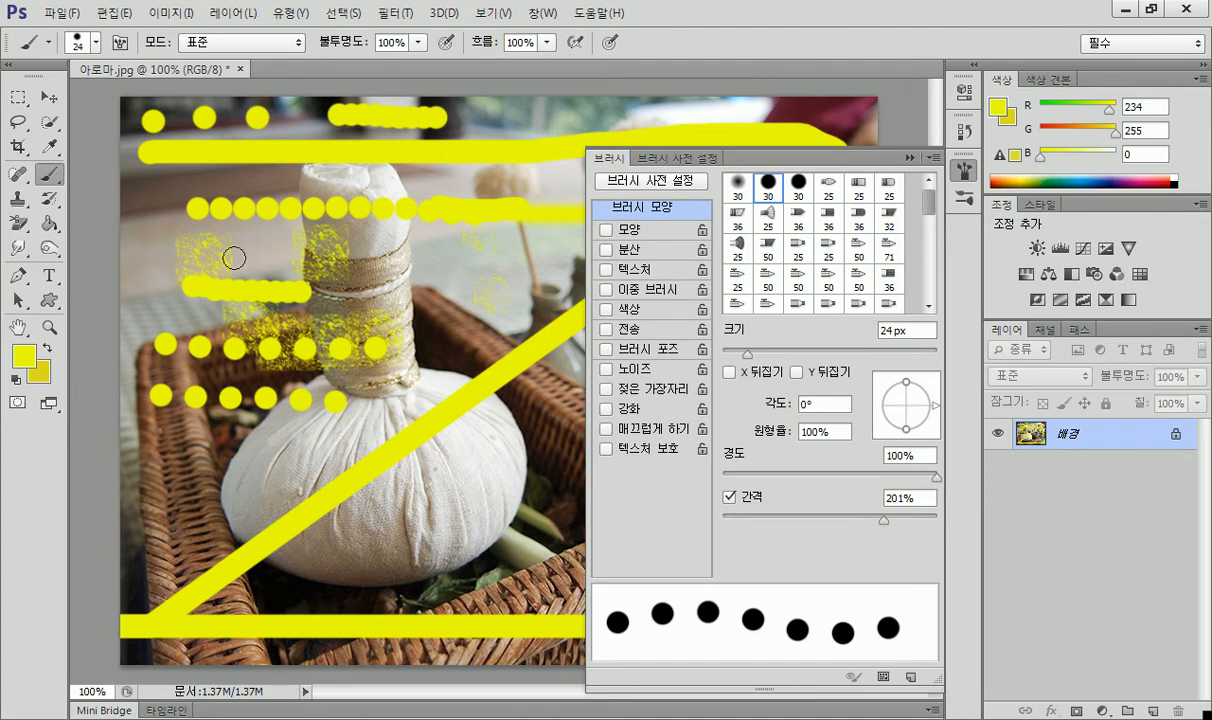
left_click_drag(150, 187, 333, 187)
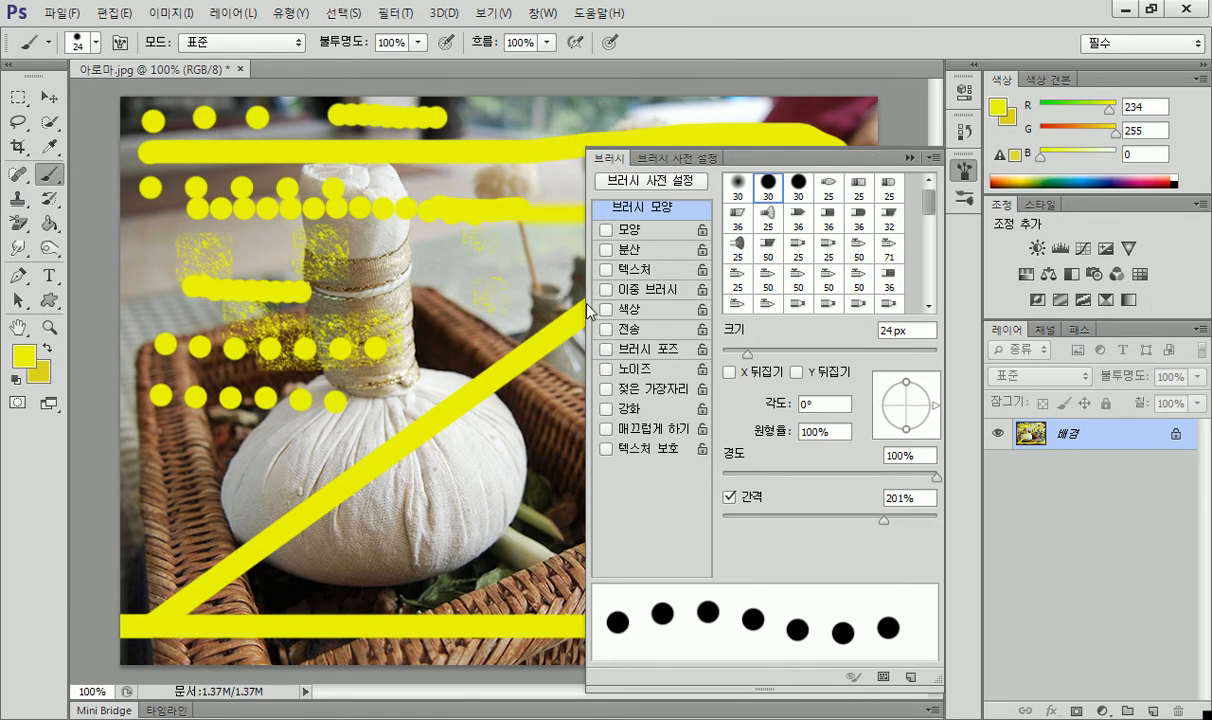
Set the foreground color to red, hex ff0006.
left_click(22, 352)
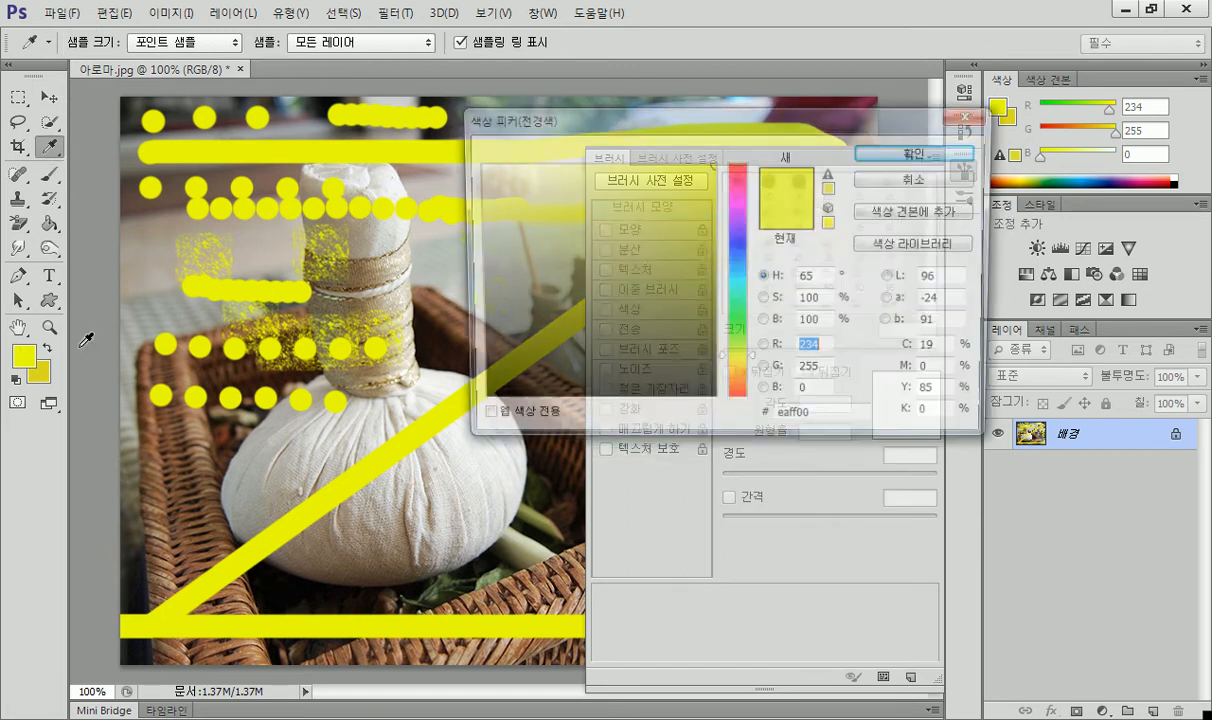
left_click(741, 178)
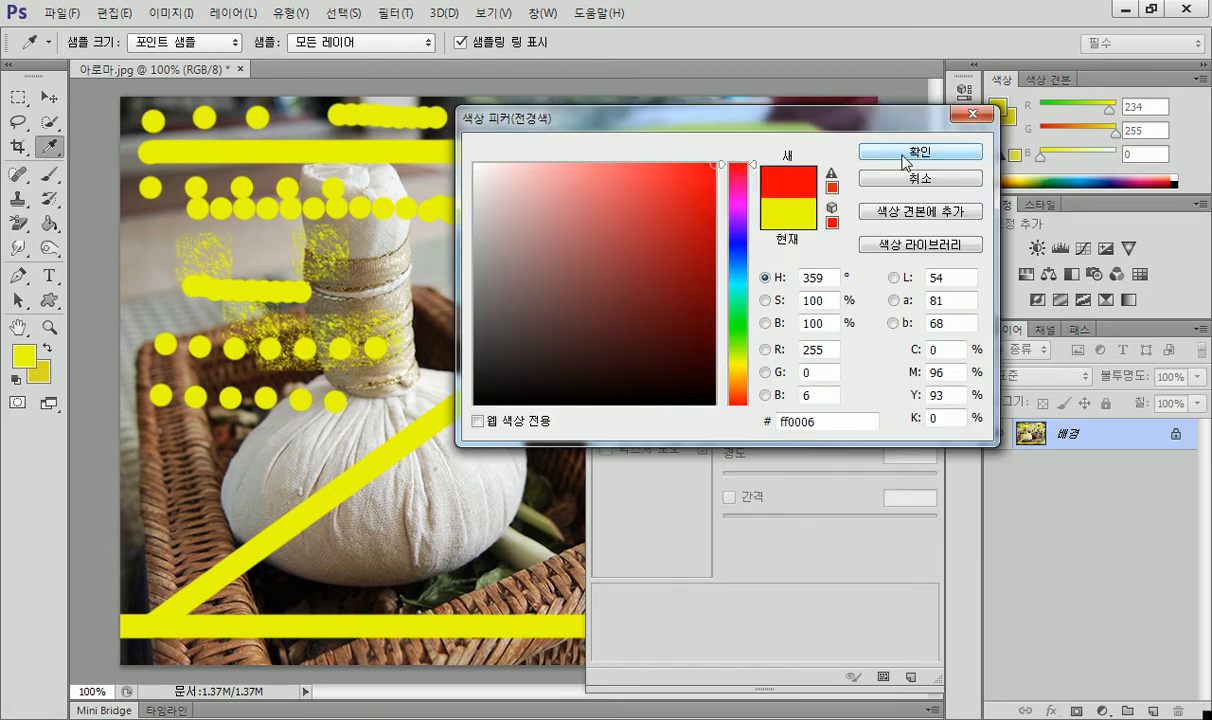
left_click(912, 153)
Paint red dotted lines along the photo's top edge, down its left side, and slanting down to the pouch's top.
left_click_drag(139, 114, 818, 112)
left_click_drag(147, 152, 128, 526)
left_click_drag(181, 160, 359, 187)
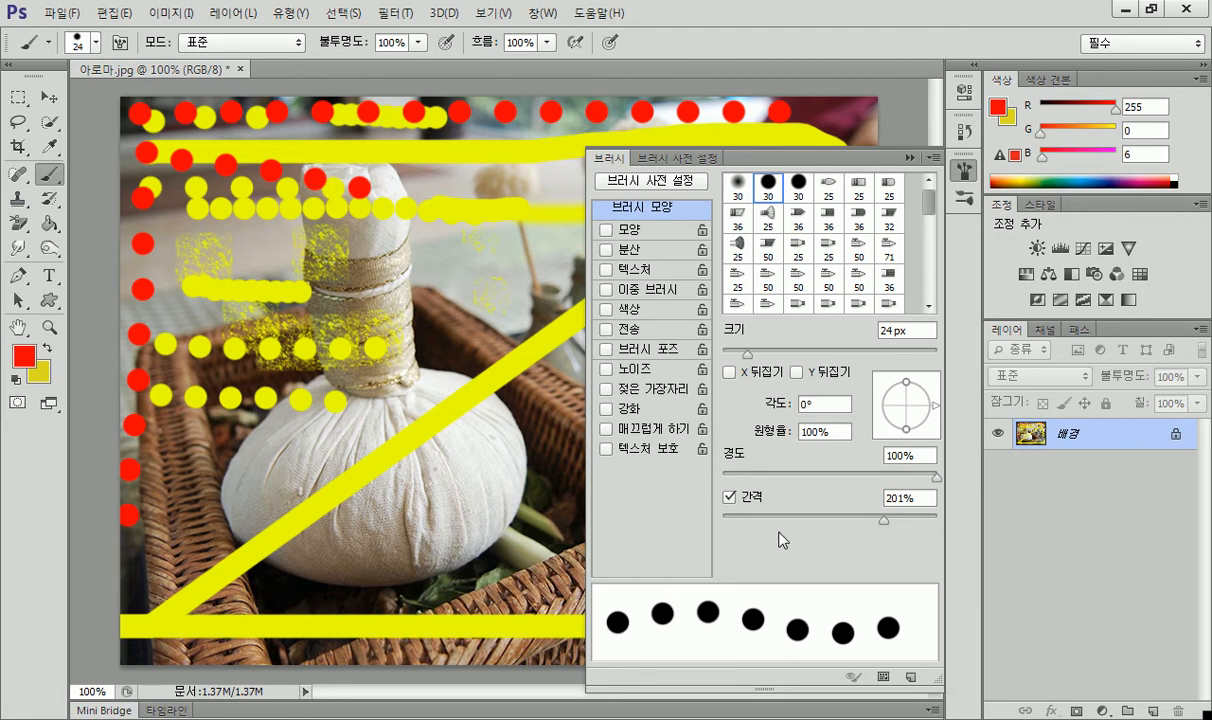
Turn off the brush spacing option and paint red horizontal, curved and diagonal strokes over the pouch and basket at varying speeds.
left_click(729, 497)
left_click_drag(250, 253, 454, 254)
mouse_move(238, 360)
left_mouse_down()
mouse_move(357, 358)
mouse_move(511, 270)
mouse_move(509, 341)
mouse_move(381, 395)
mouse_move(258, 473)
mouse_move(303, 512)
left_mouse_up()
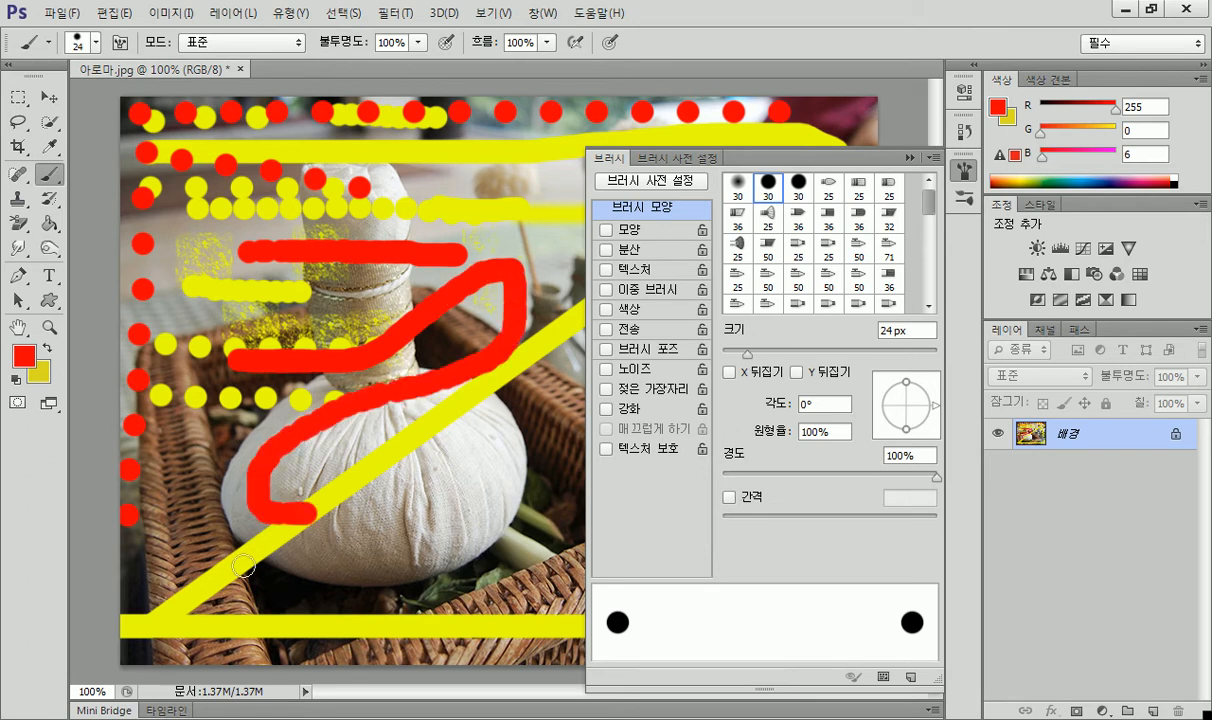
left_click_drag(212, 570, 460, 505)
mouse_move(166, 444)
left_mouse_down()
mouse_move(299, 437)
mouse_move(328, 452)
left_mouse_up()
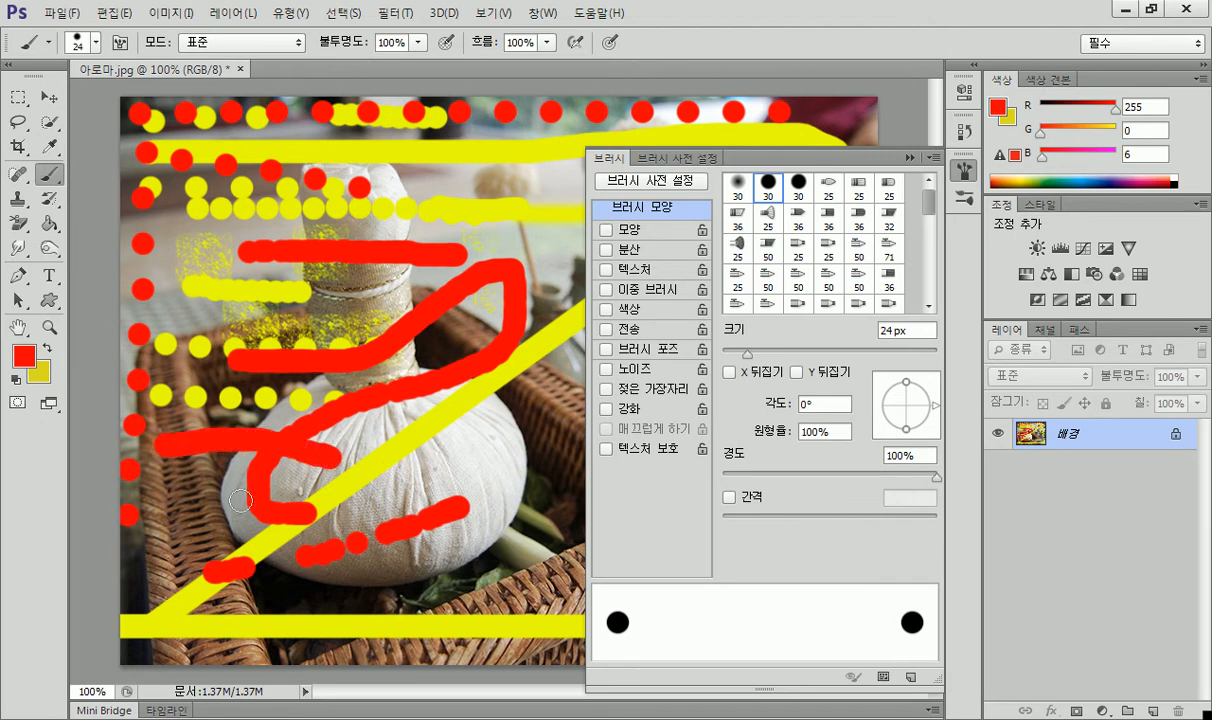
left_click_drag(187, 527, 608, 217)
left_click_drag(530, 197, 233, 411)
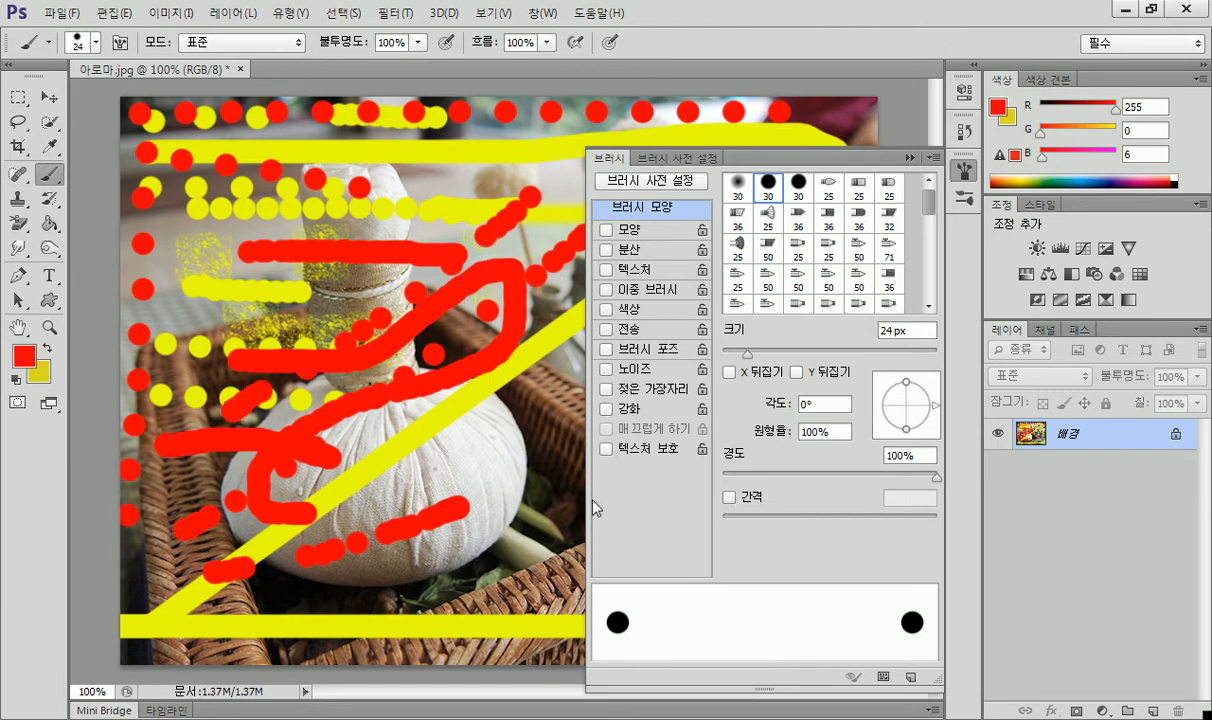
left_click_drag(369, 579, 545, 229)
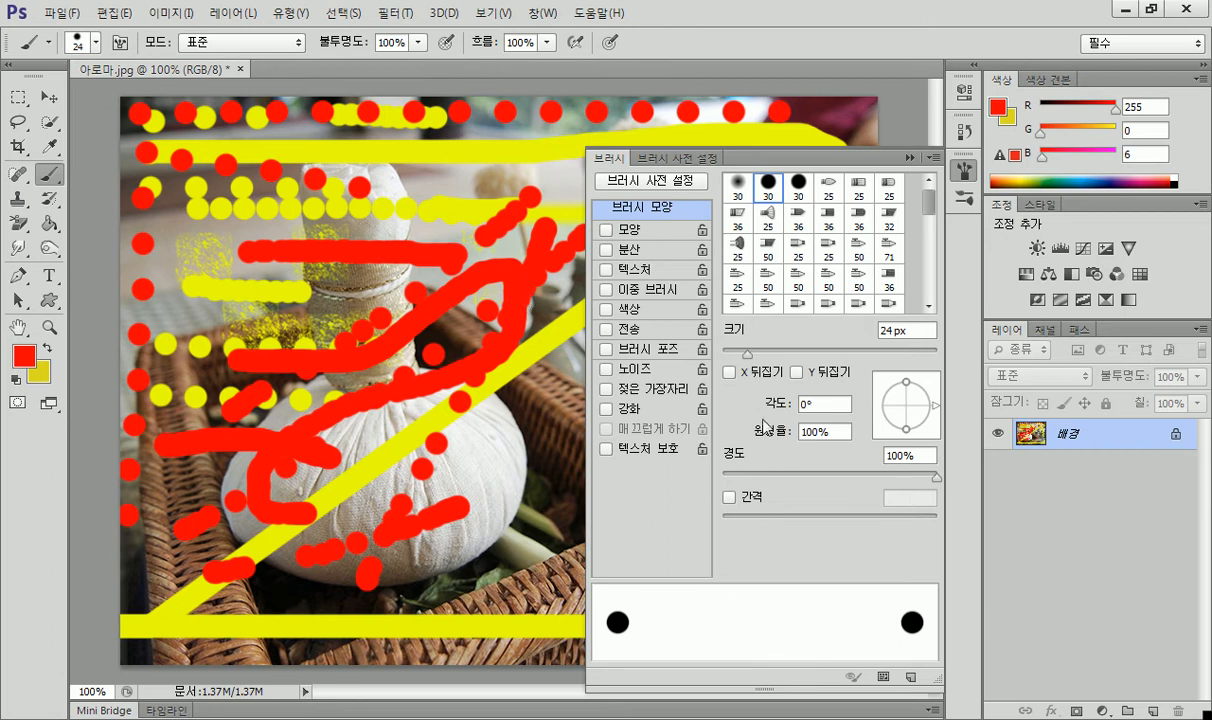
Toggle the brush spacing option to compare the stroke previews, leave it enabled at 201%, and collapse the brush settings.
left_click(729, 497)
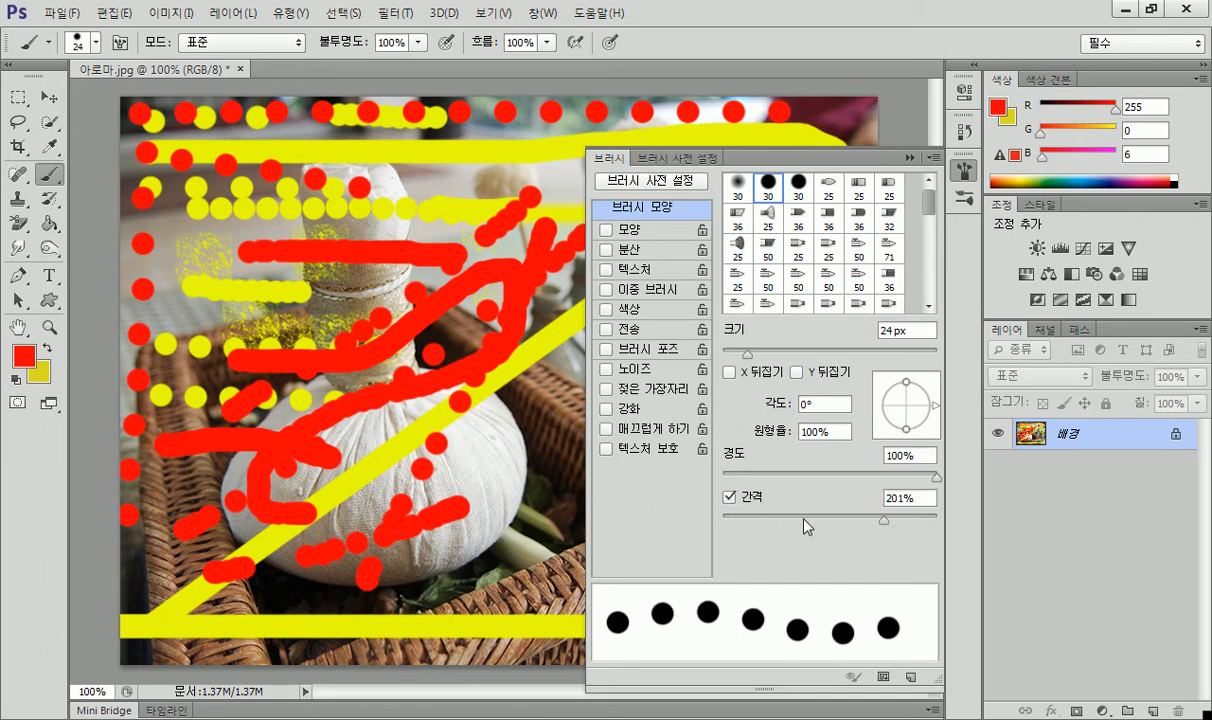
left_click(729, 497)
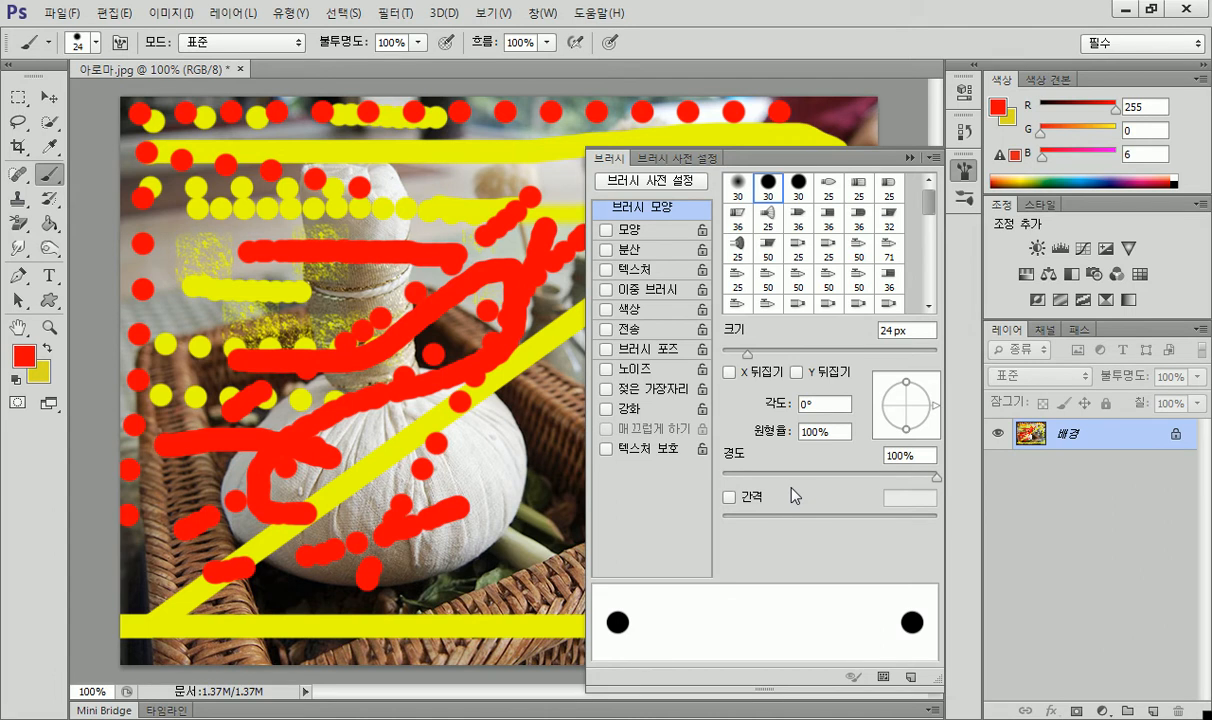
left_click(731, 498)
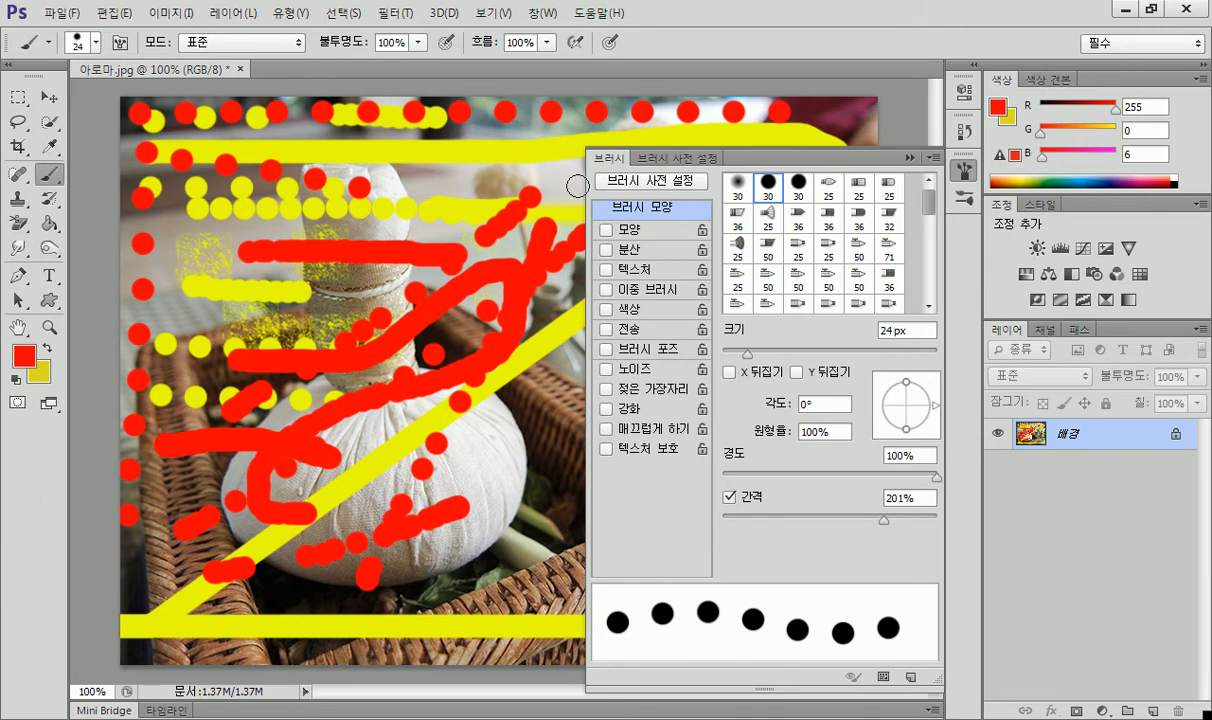
left_click(910, 158)
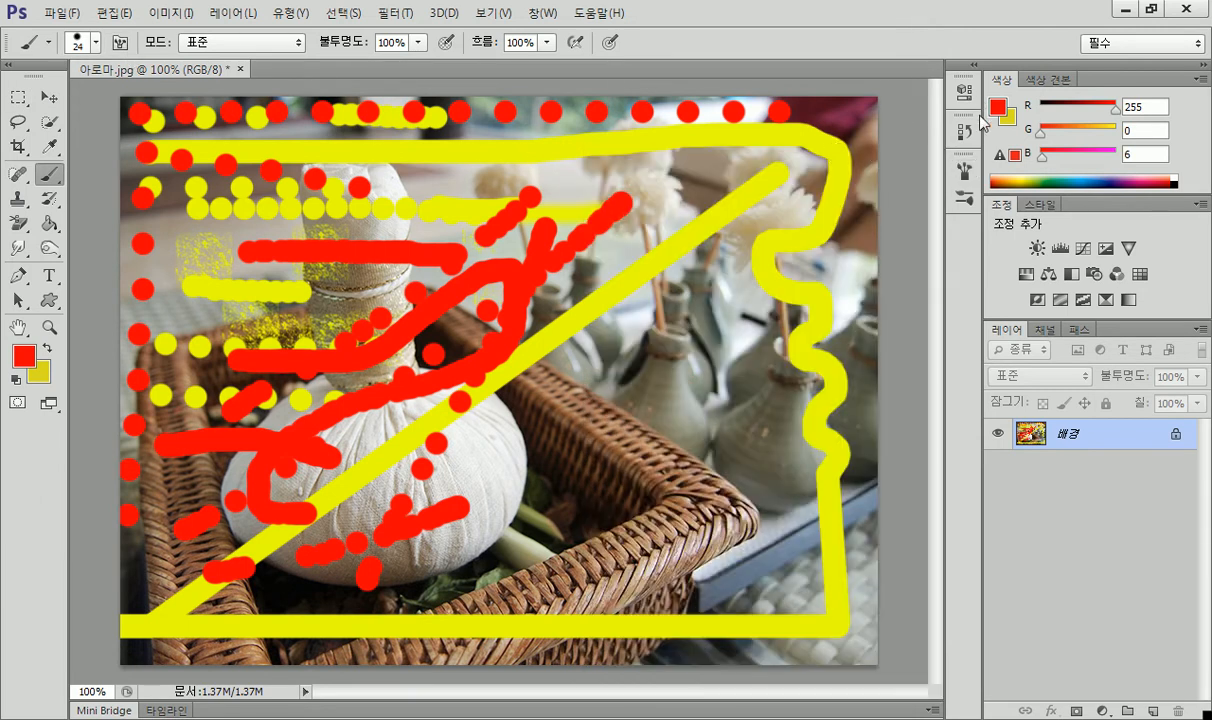
Restore the opening snapshot 아로마.jpg from the history to clear all the yellow and red strokes.
left_click(973, 201)
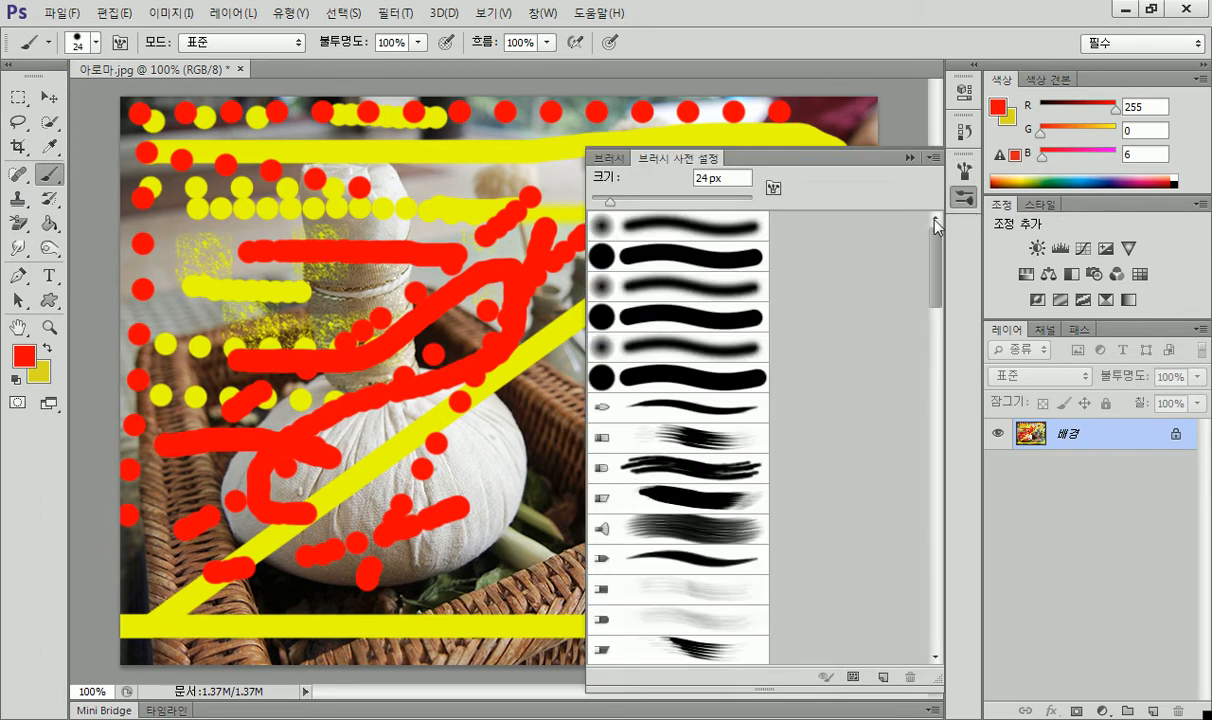
left_click(966, 162)
left_click(965, 133)
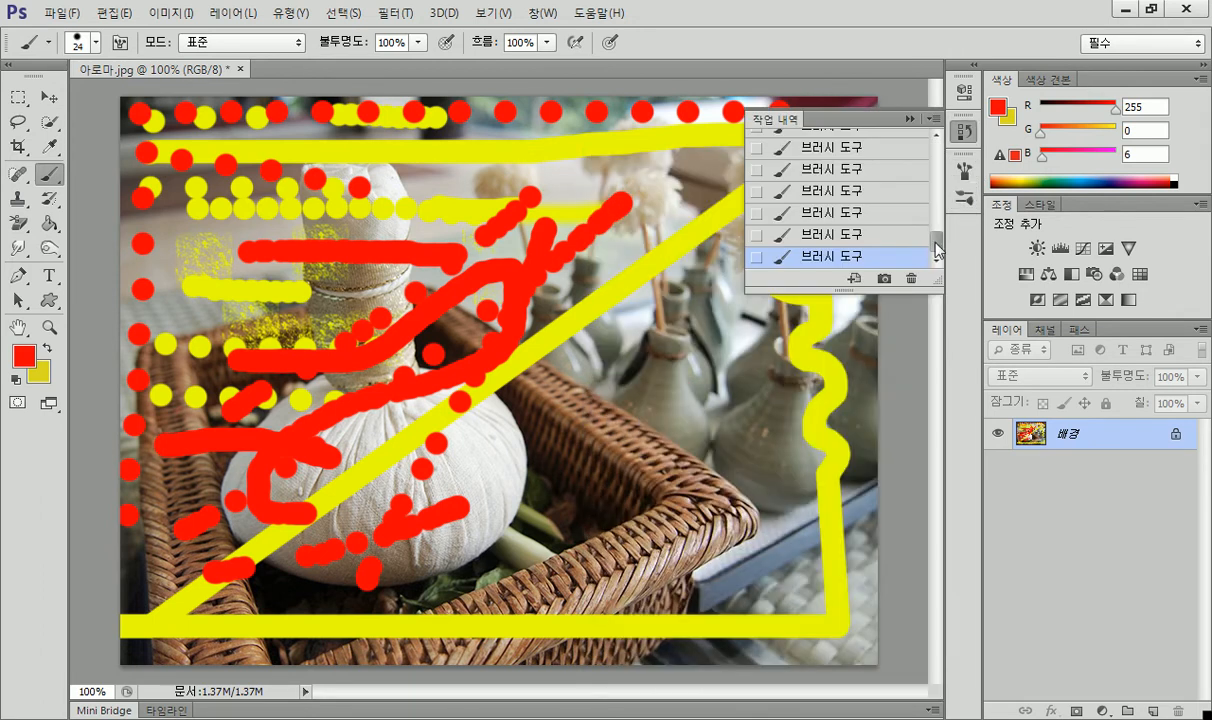
left_click_drag(937, 243, 937, 132)
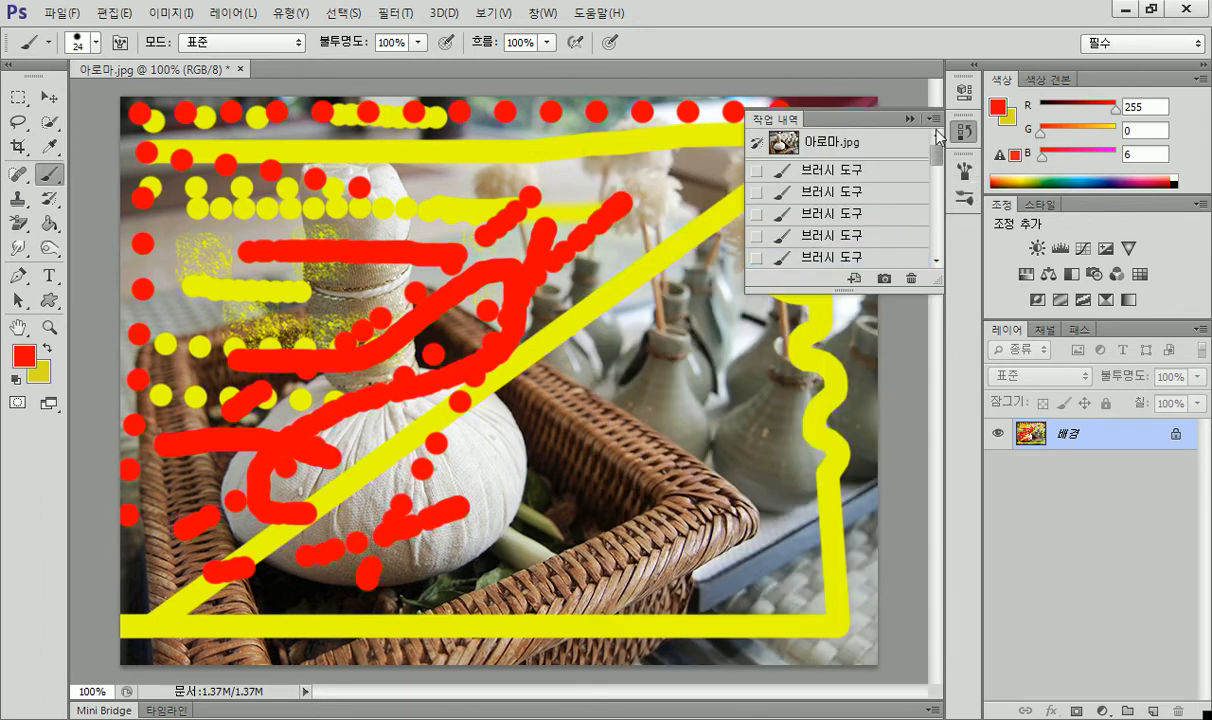
Paint two straight red dotted diagonals between the photo's upper left and lower right, plus a horizontal dotted row across the pouch's neck.
left_click(162, 140)
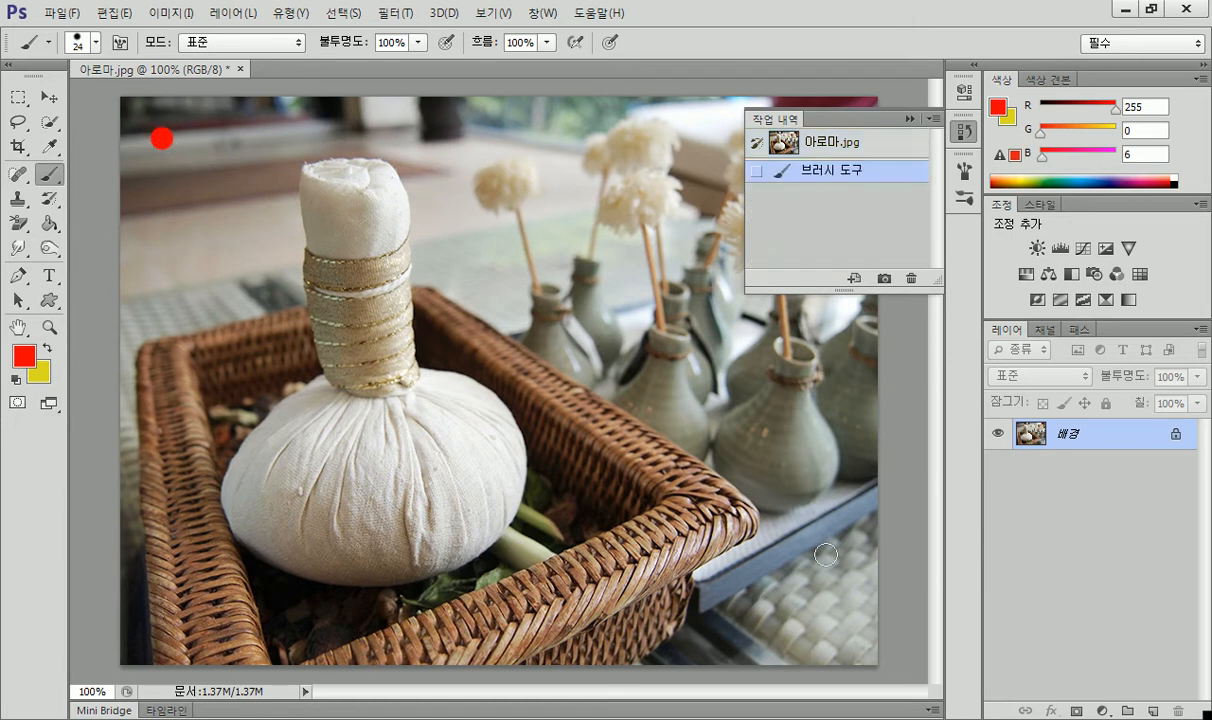
left_click(855, 633, "shift")
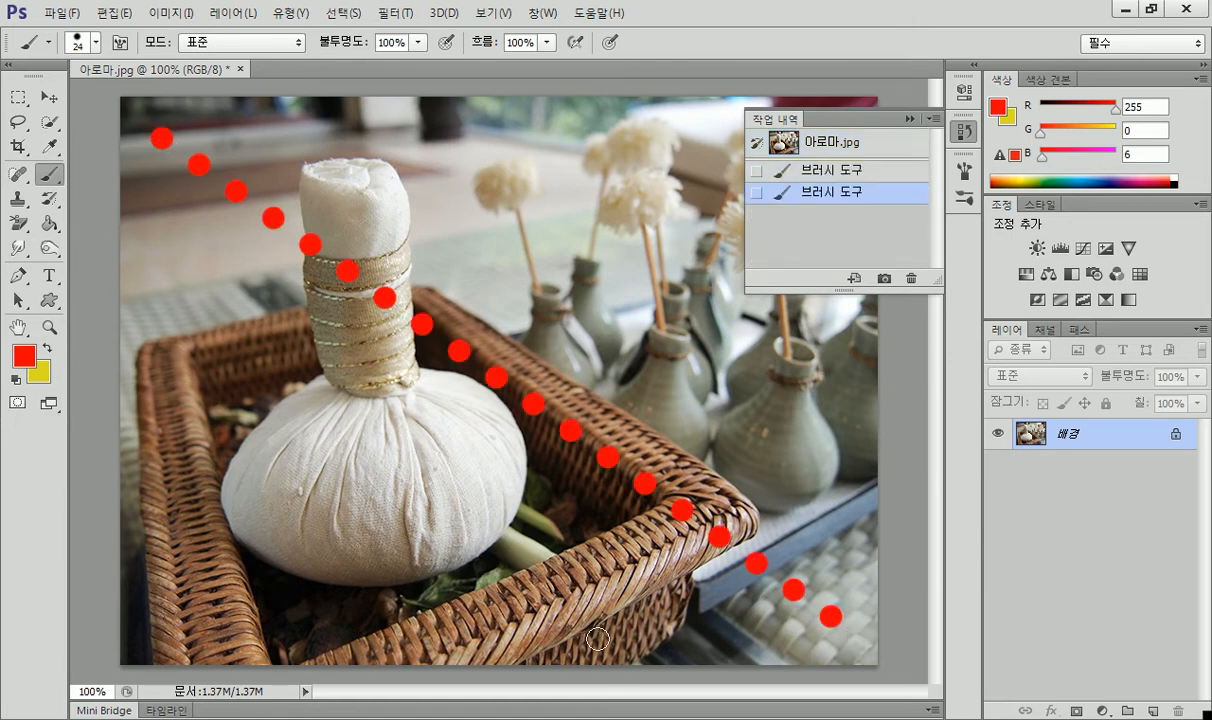
left_click(237, 136, "shift")
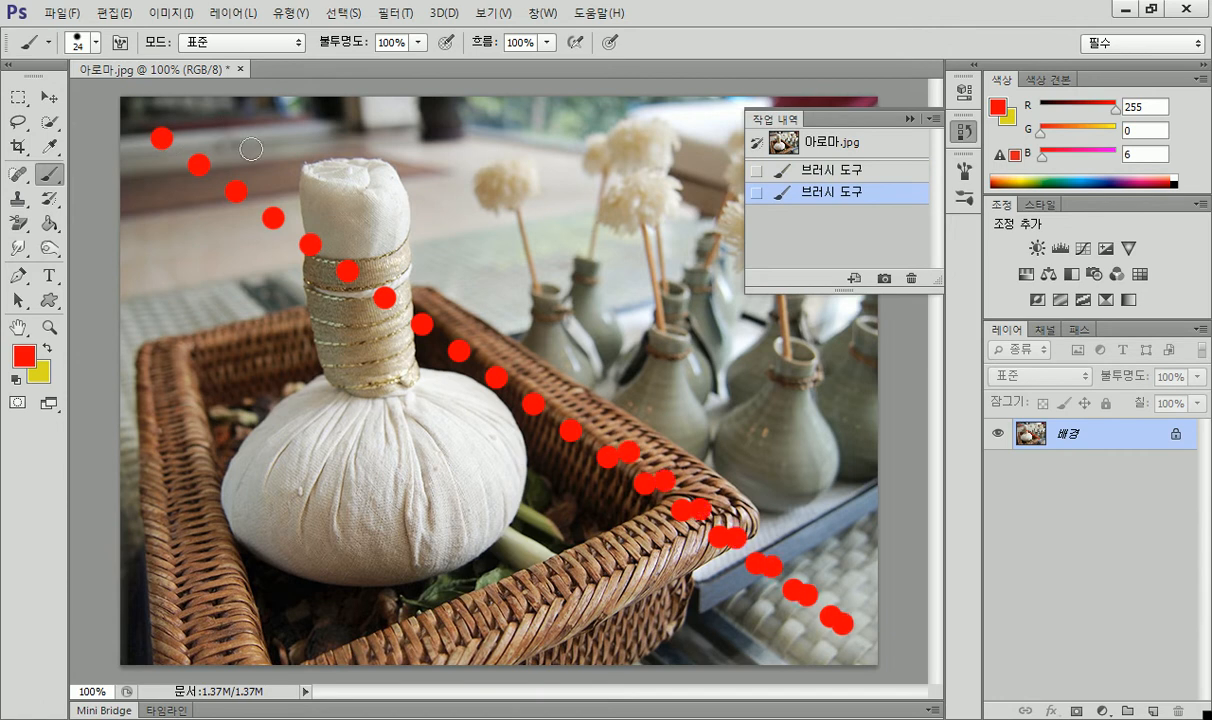
mouse_move(147, 219)
left_mouse_down()
mouse_move(315, 371)
mouse_move(541, 495)
left_mouse_up()
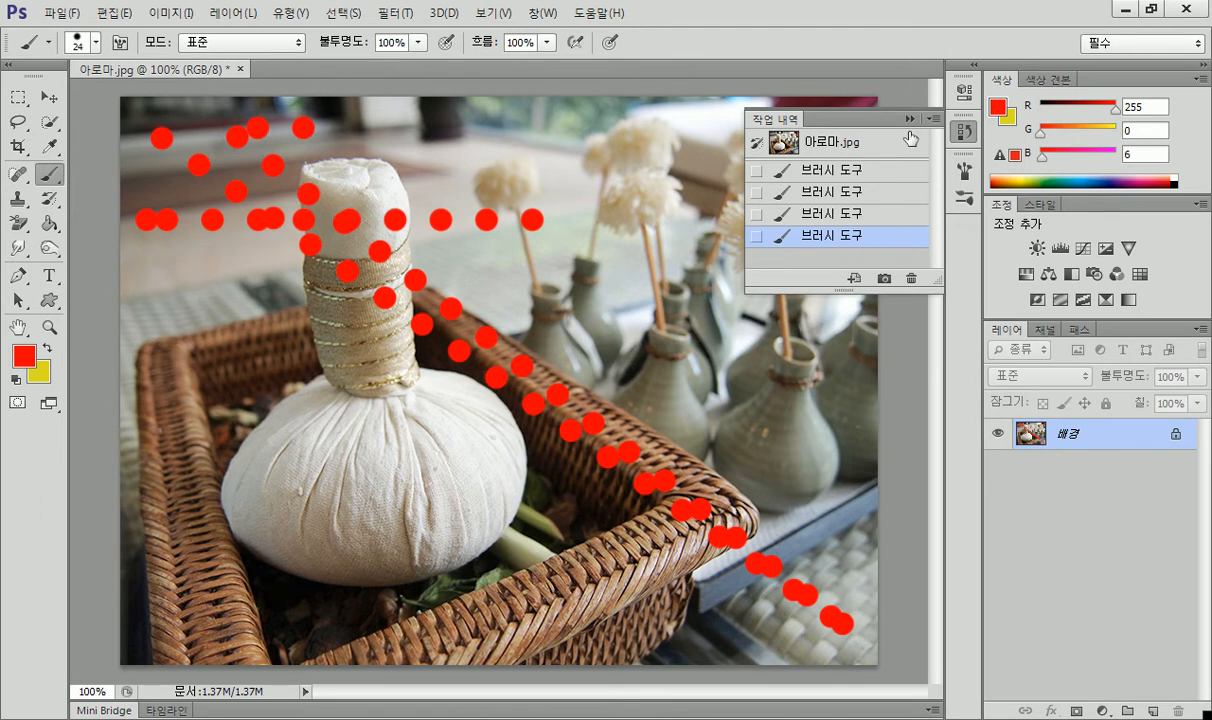
Restore the 아로마.jpg history snapshot and paint one straight red dotted diagonal from the photo's upper left corner to its lower right.
left_click(834, 141)
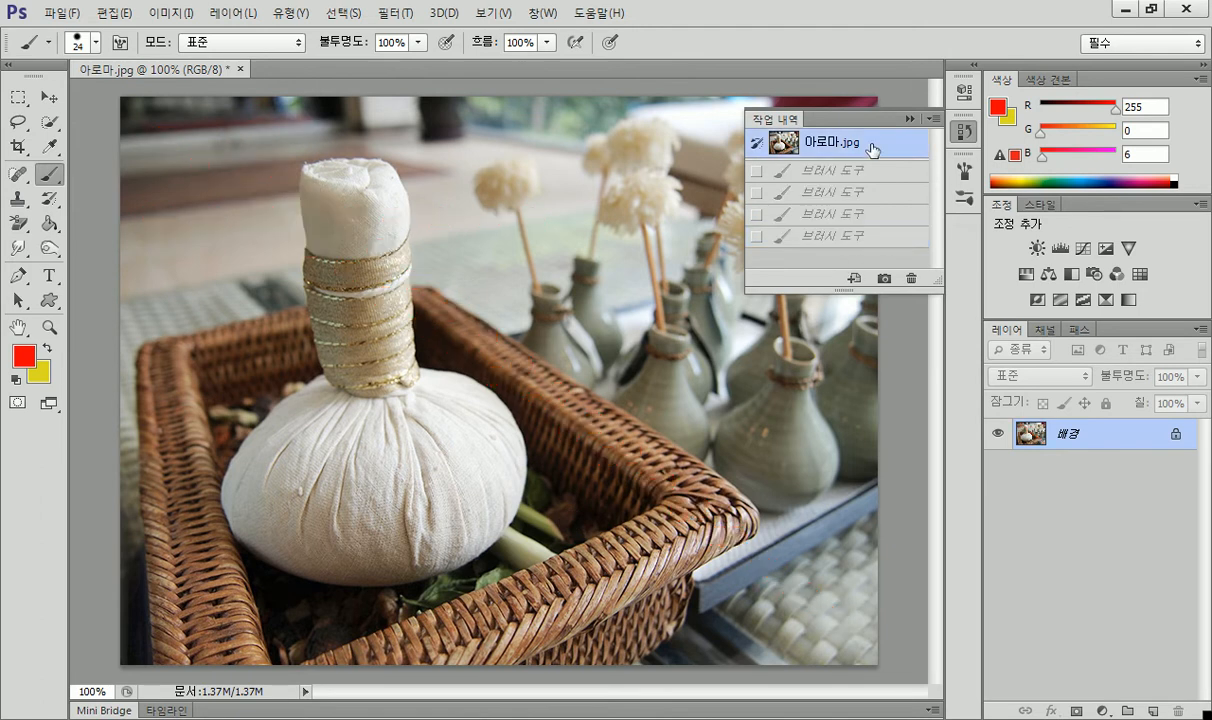
left_click(135, 110)
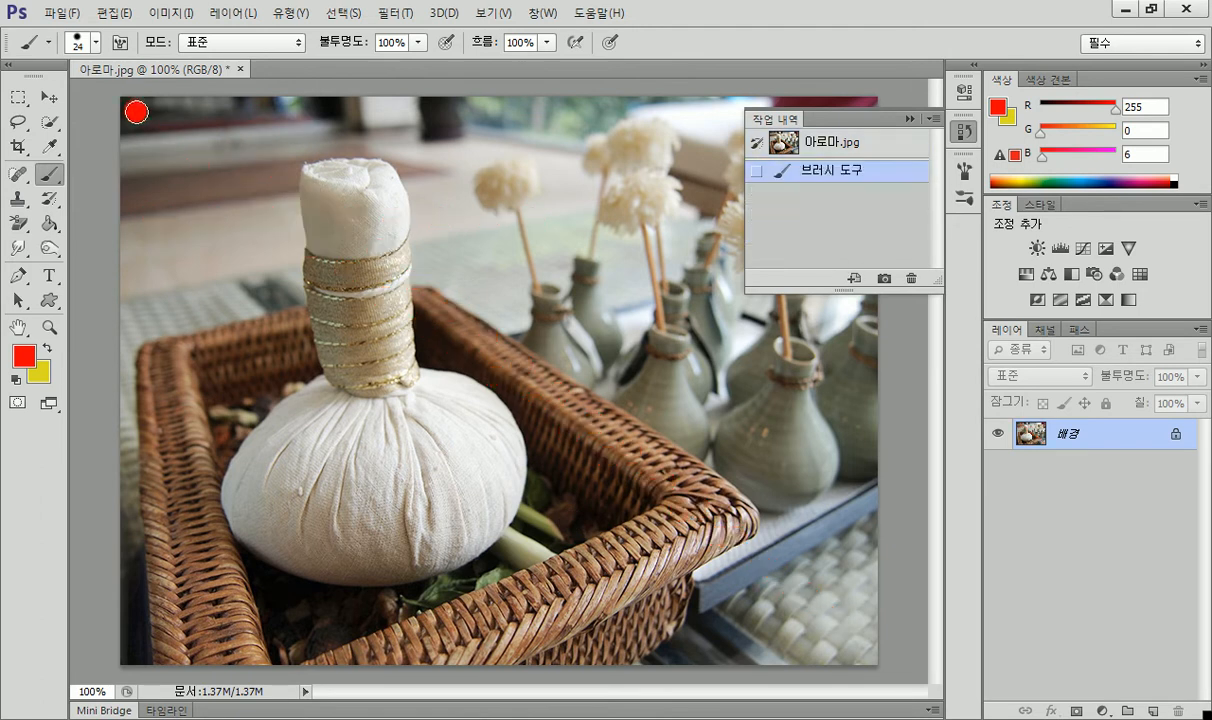
left_click(860, 648, "shift")
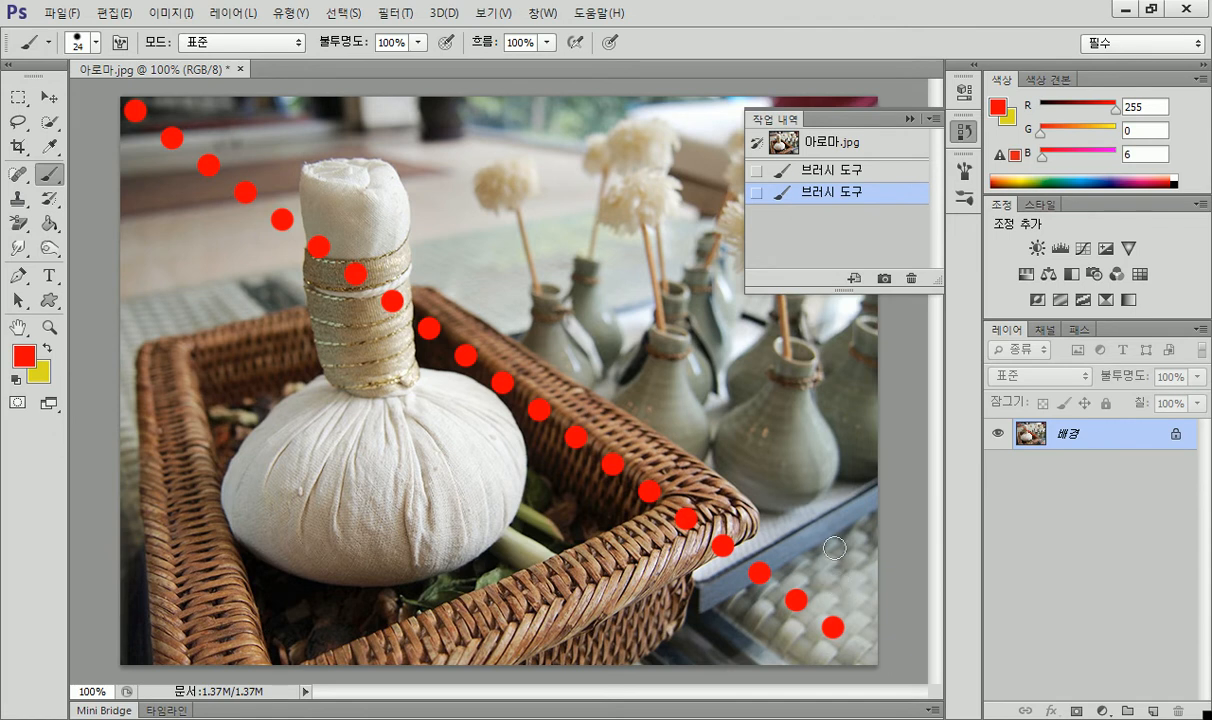
Turn off the brush spacing option and dab four separate red dots, two near the photo's lower left and two beside the pouch's neck.
key("F5")
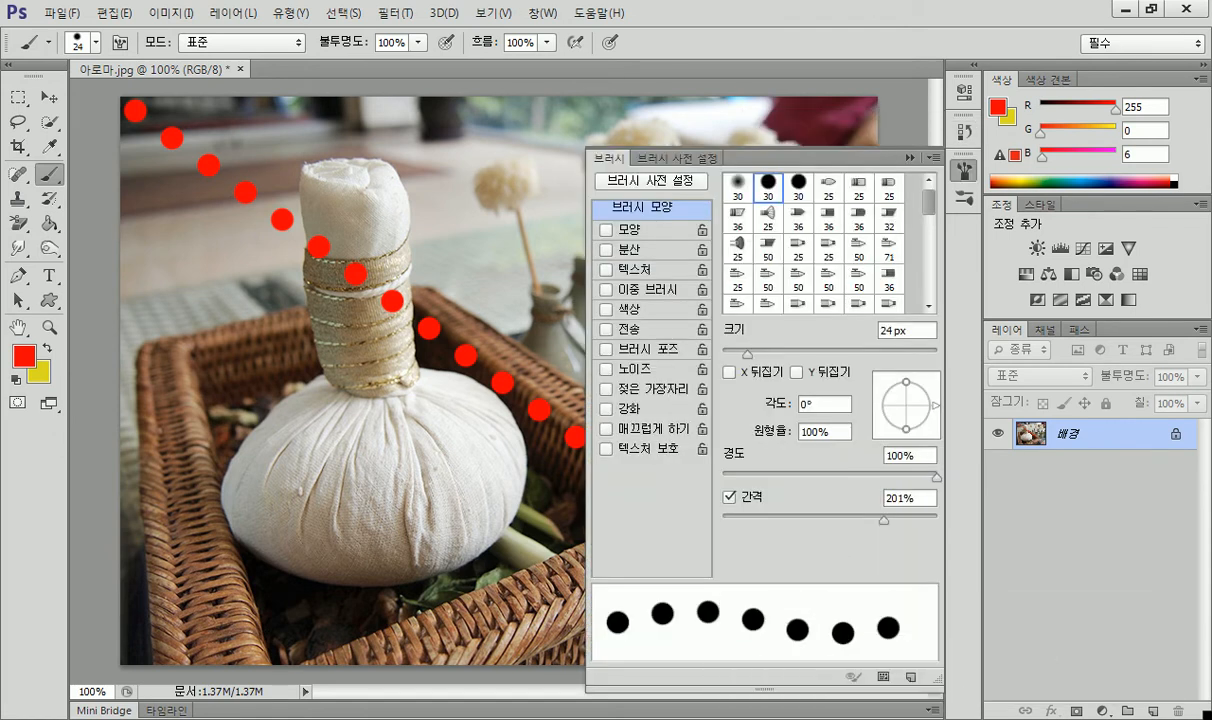
left_click(730, 497)
left_click(181, 599)
left_click(515, 214)
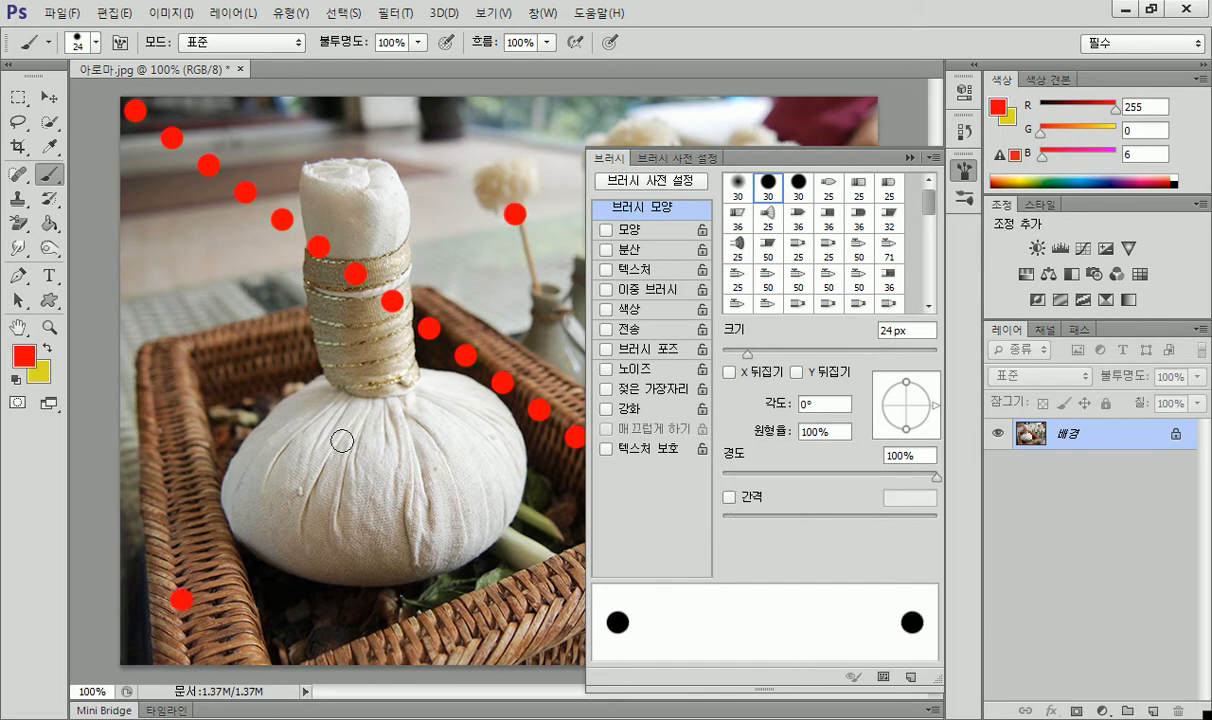
left_click(280, 560)
left_click(483, 232)
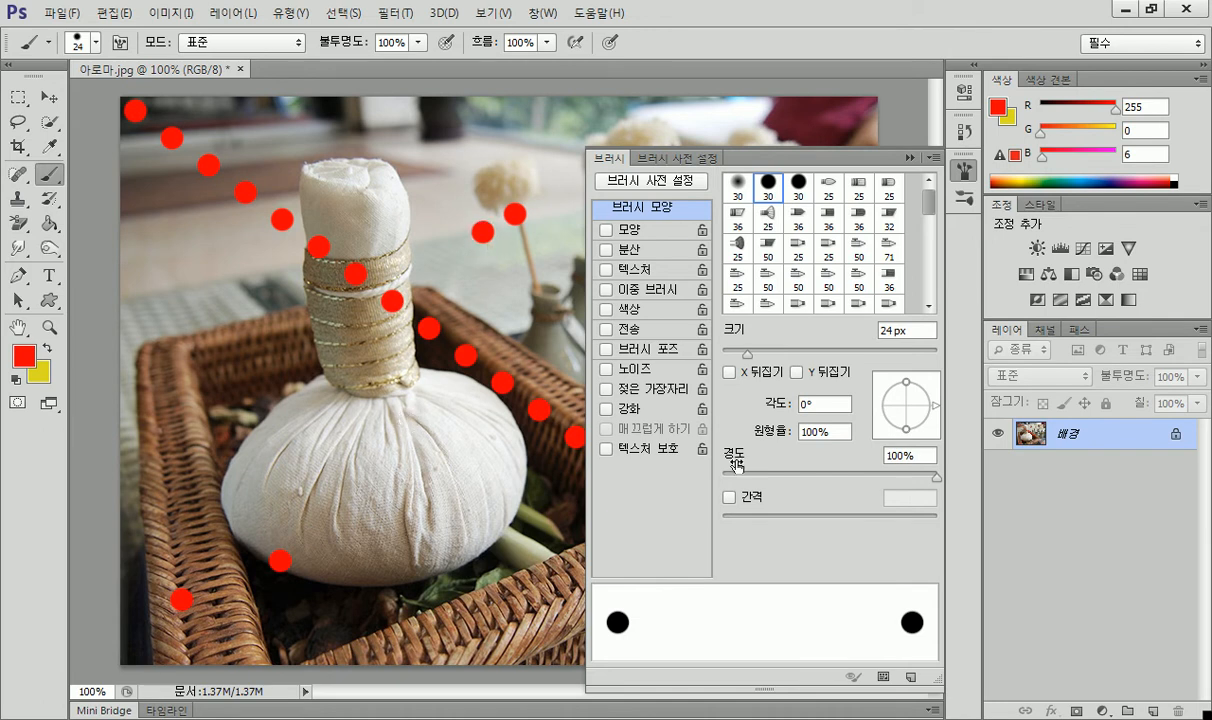
Re-enable brush spacing at 201%, paint a straight red dotted diagonal from the basket's lower left corner to the upper middle, and collapse the brush settings.
left_click(729, 498)
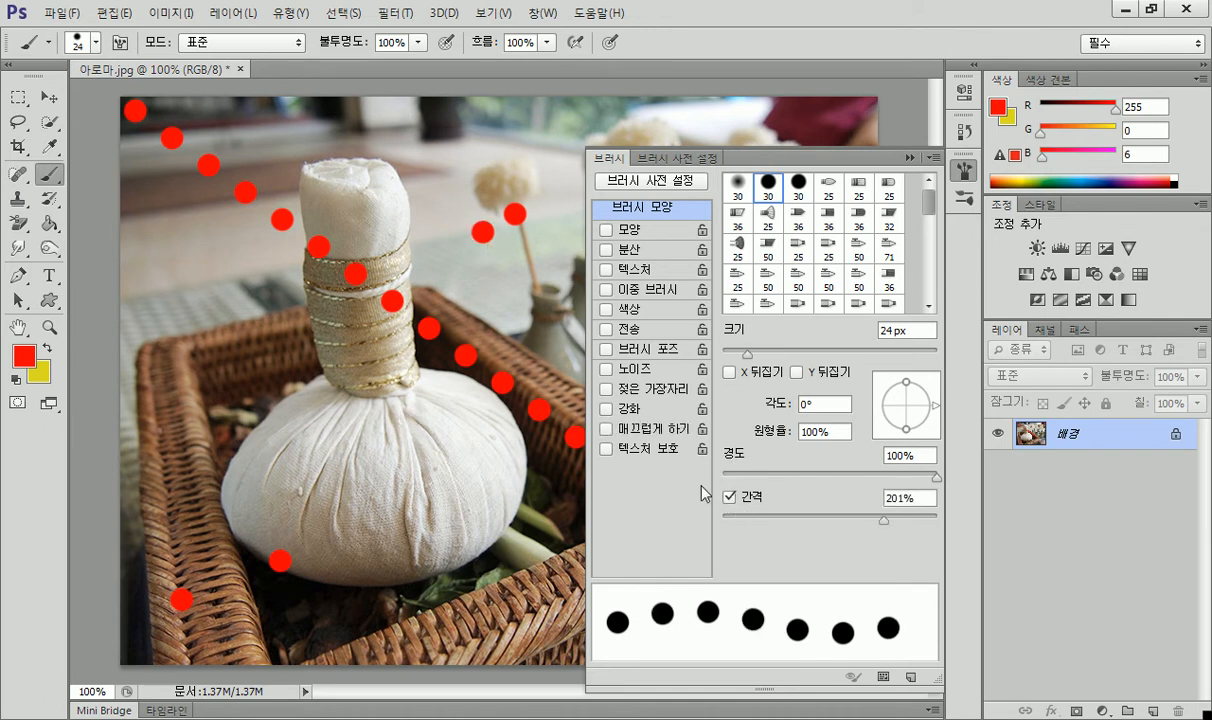
left_click(150, 579)
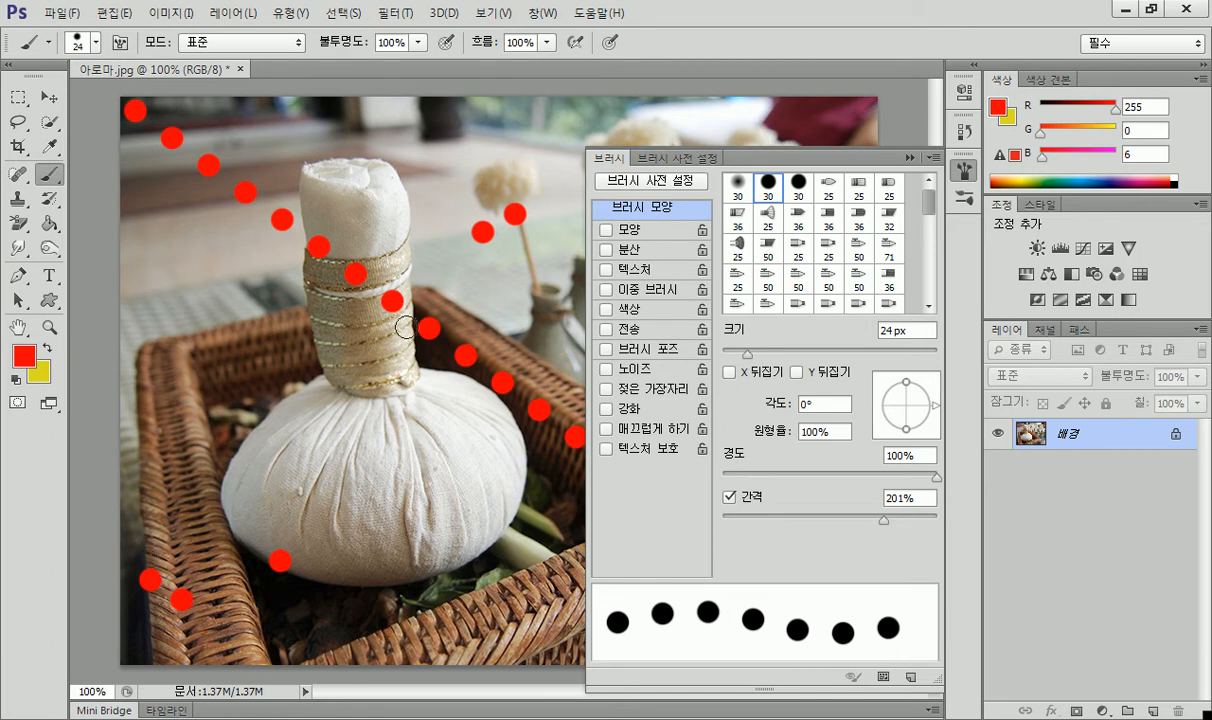
left_click(561, 132, "shift")
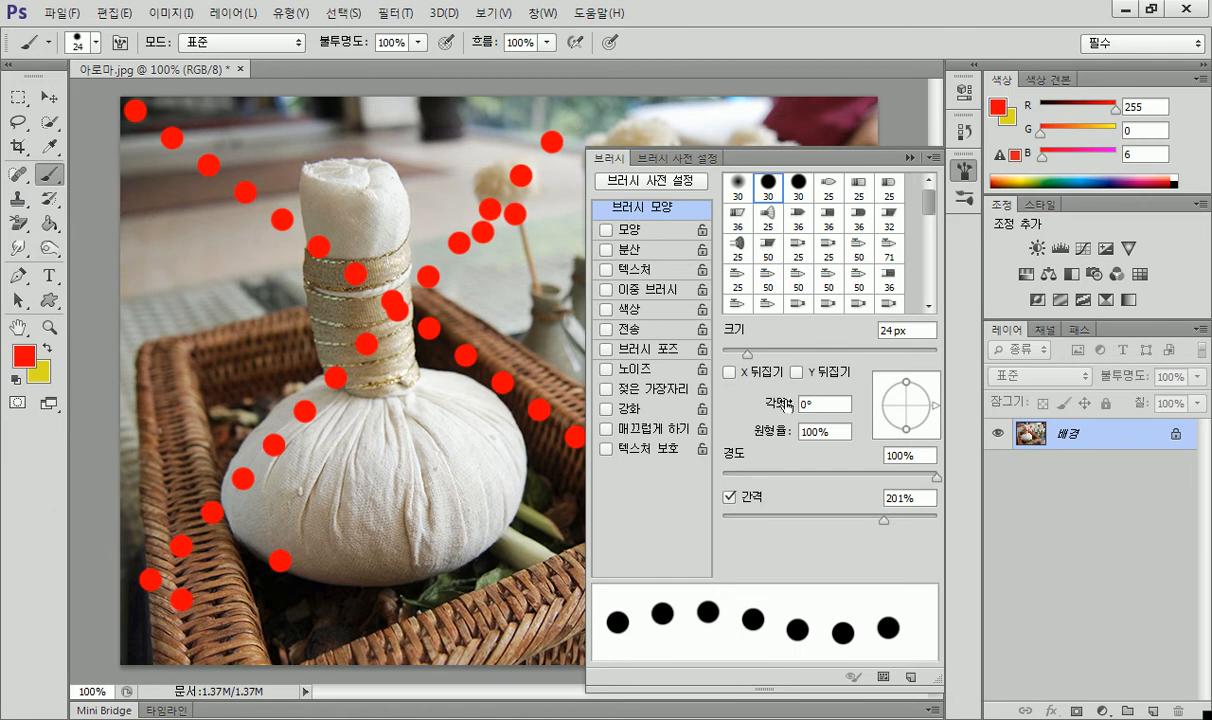
left_click(964, 172)
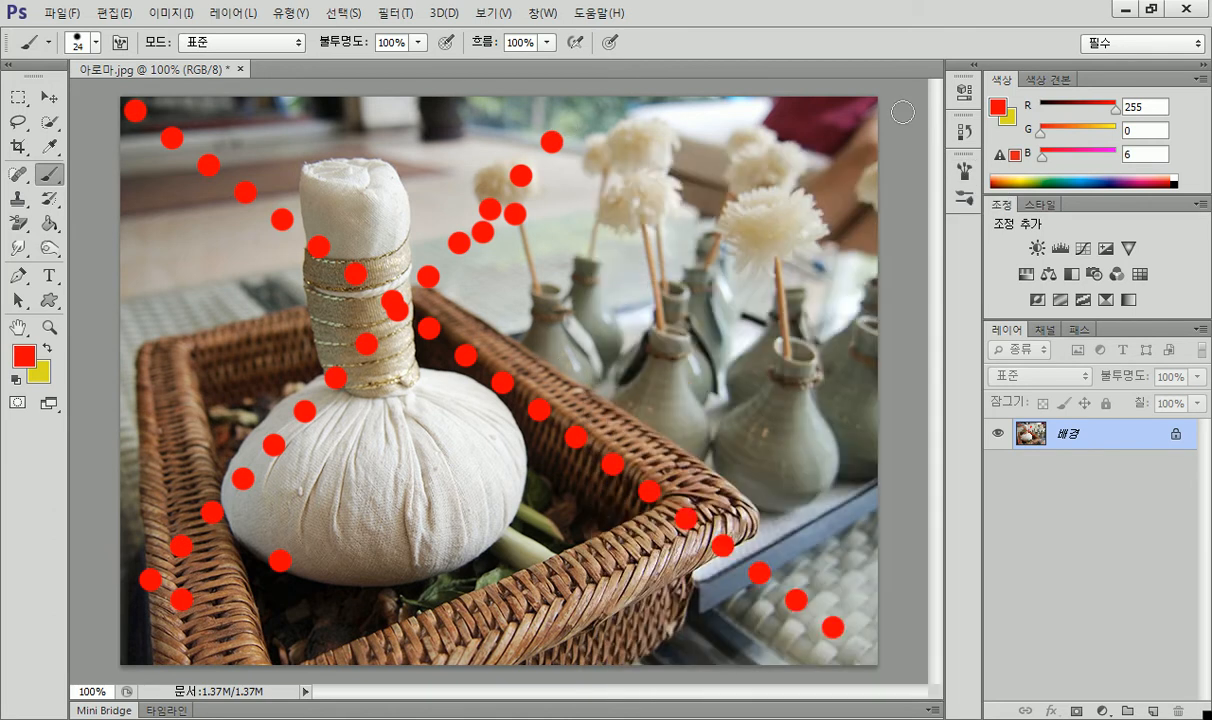
Restore the opening snapshot 아로마.jpg from the history to clear all the red dots.
left_click(966, 130)
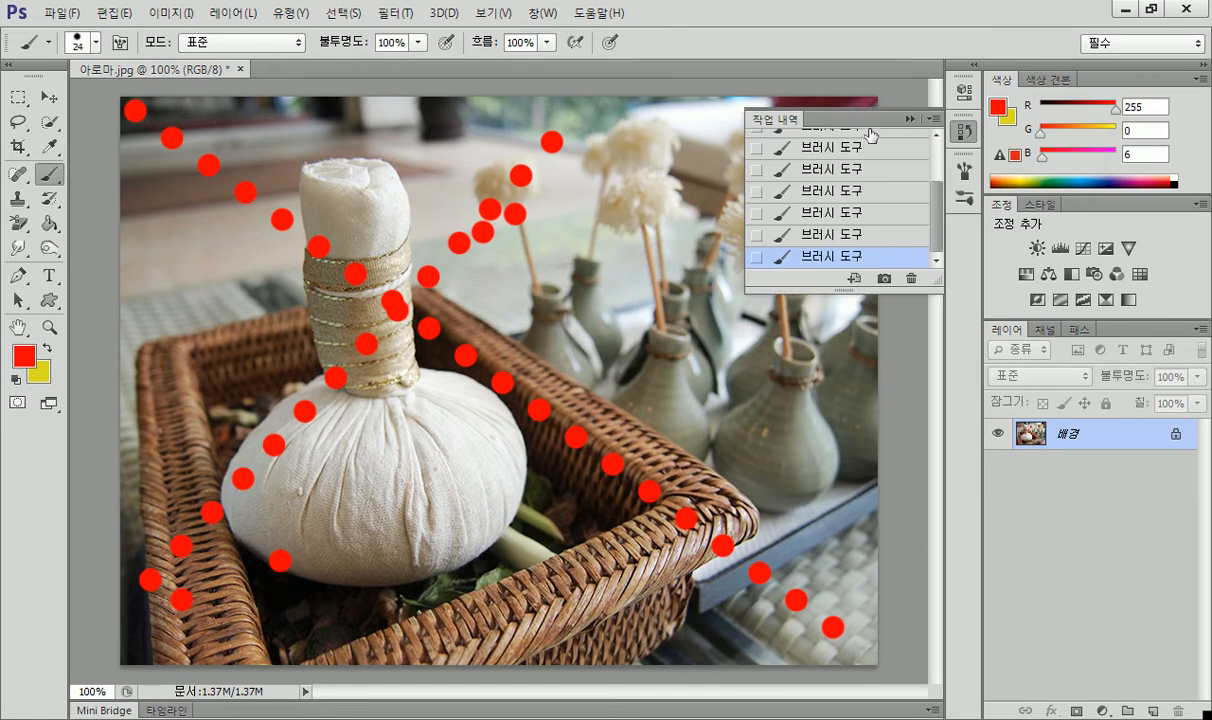
left_click(940, 172)
left_click_drag(940, 172, 940, 155)
left_click(862, 143)
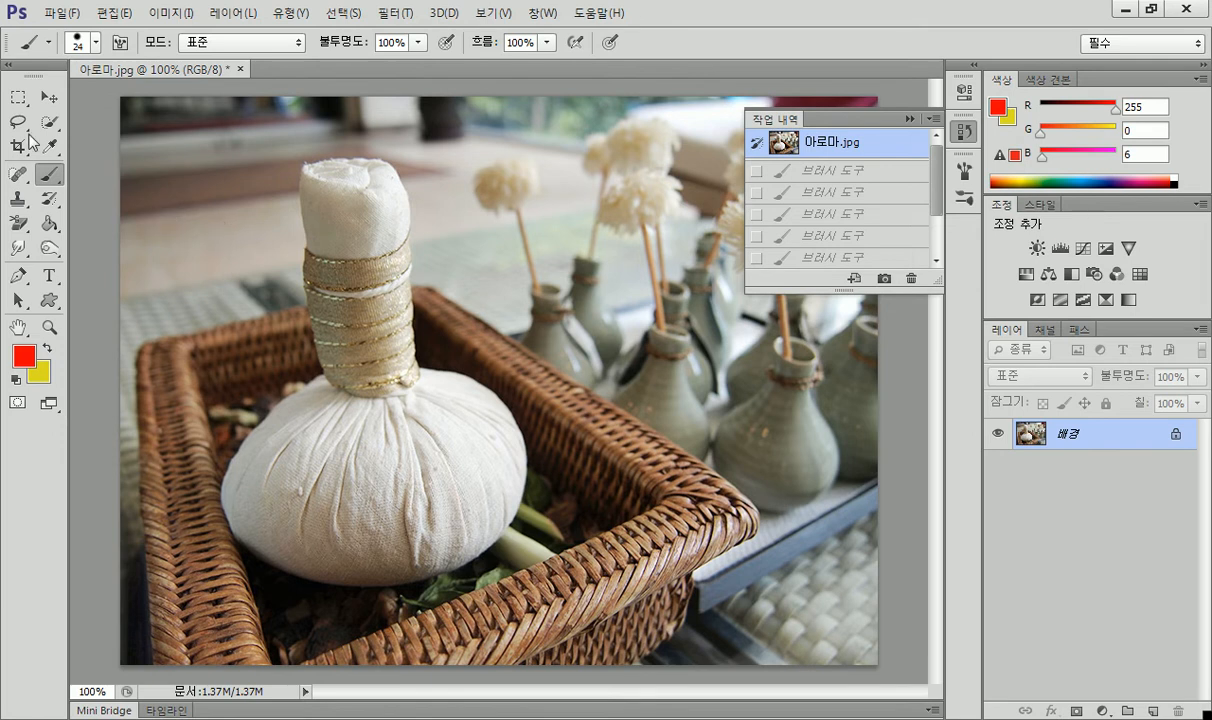
Close 아로마.jpg without saving, collapse the history, and open 그림자.jpg from the 5장 folder.
left_click(240, 68)
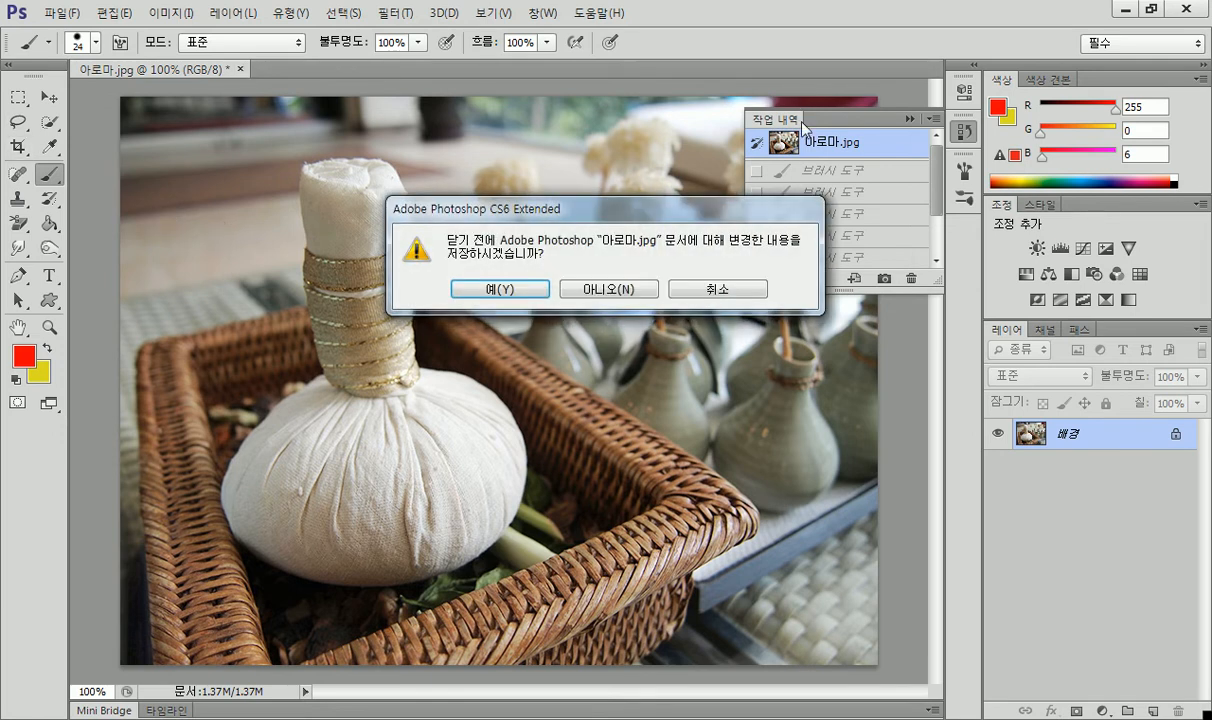
left_click(606, 288)
left_click(909, 119)
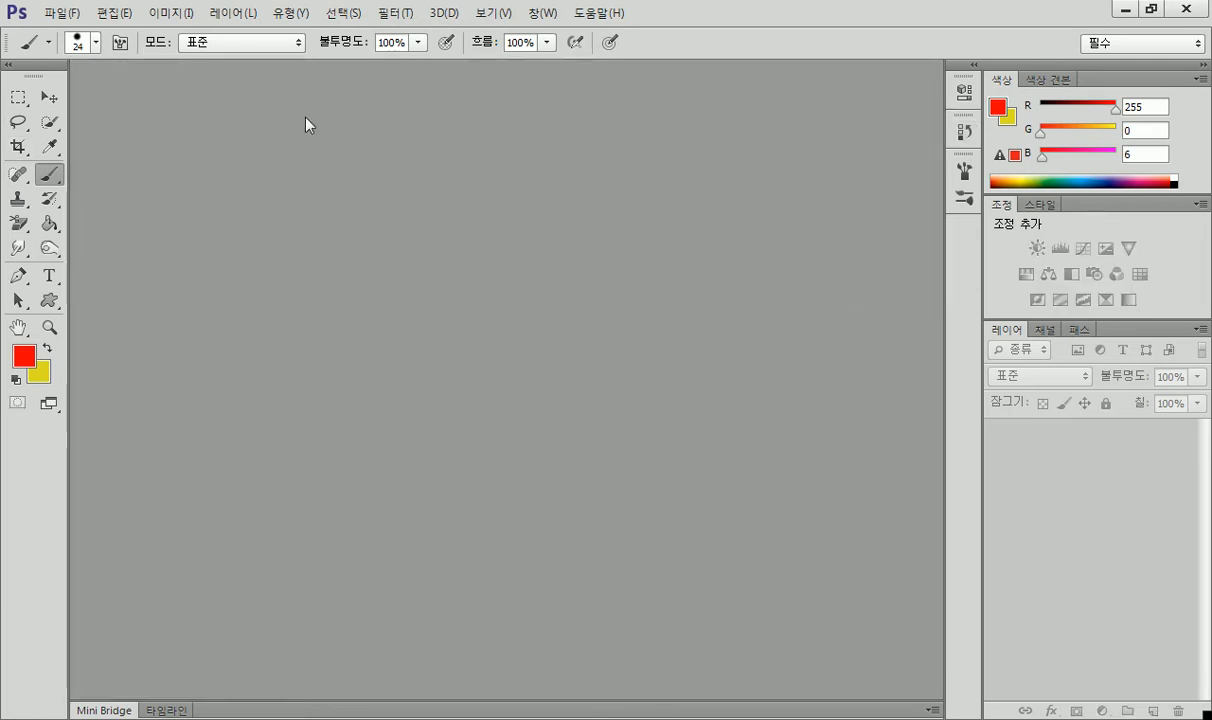
double_click(197, 127)
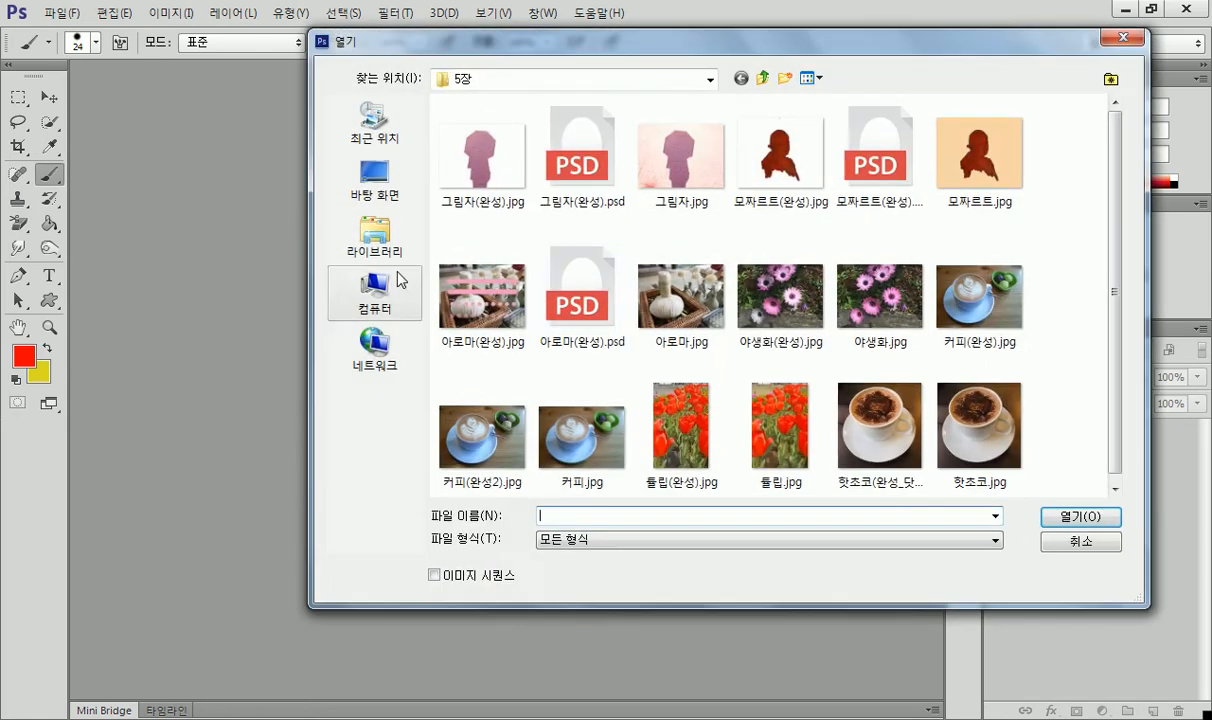
left_click(690, 168)
double_click(690, 168)
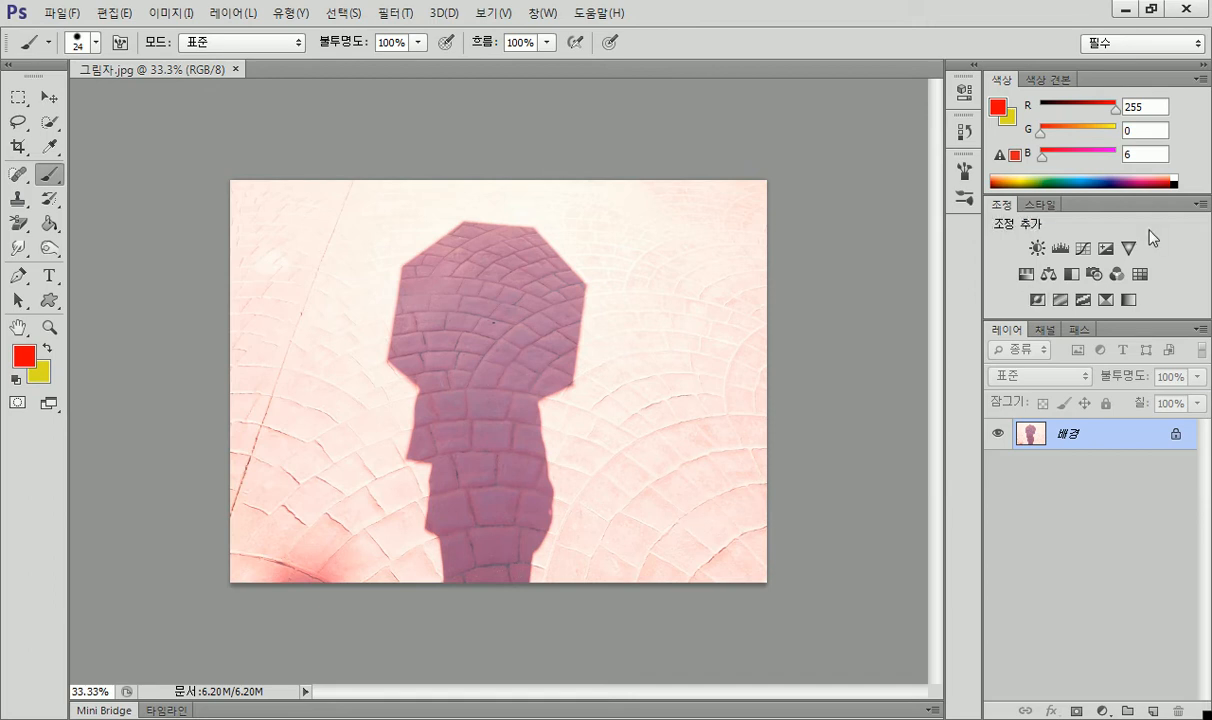
Scribble with the regular Eraser tool on the locked background's upper left corner and undo the stroke.
left_click(27, 226)
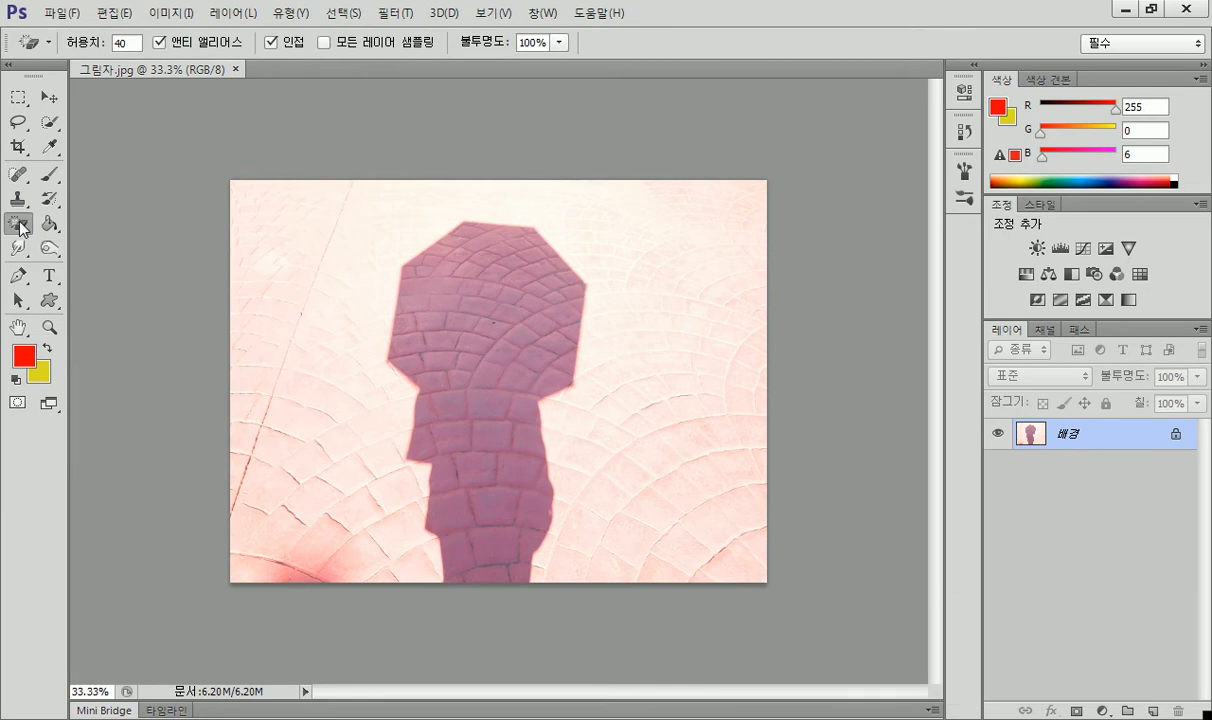
left_click_drag(22, 228, 82, 215)
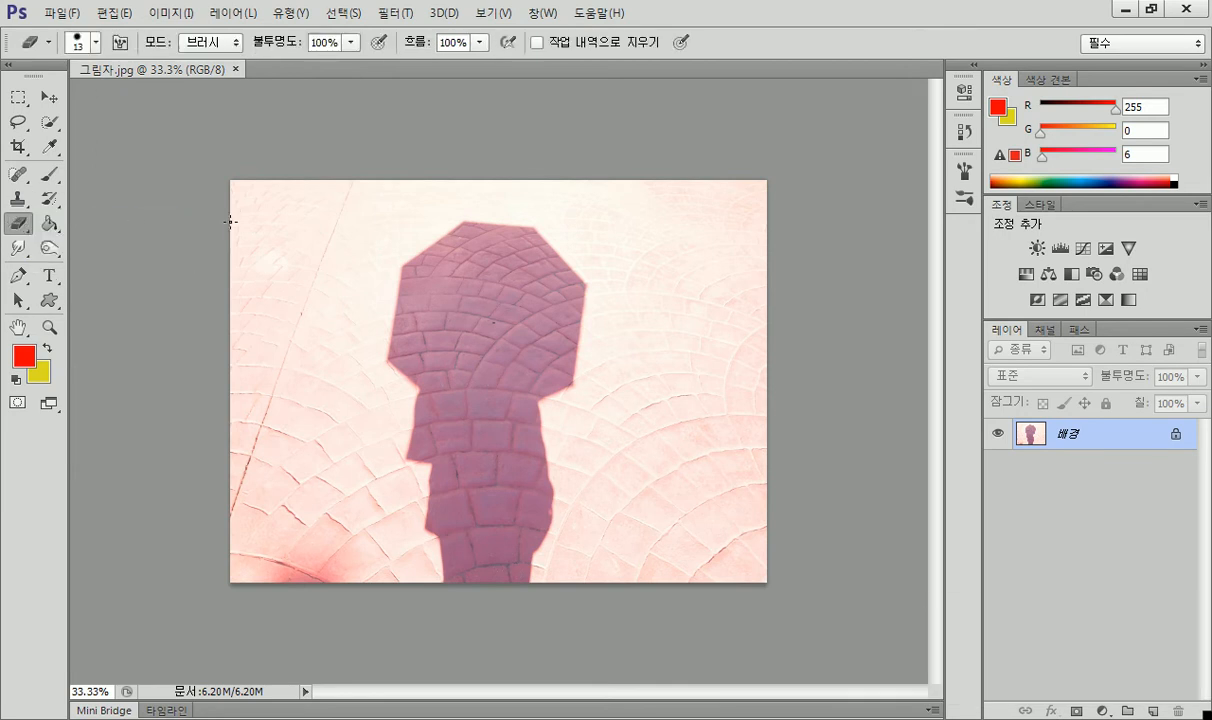
mouse_move(248, 210)
left_mouse_down()
mouse_move(257, 238)
mouse_move(272, 210)
left_mouse_up()
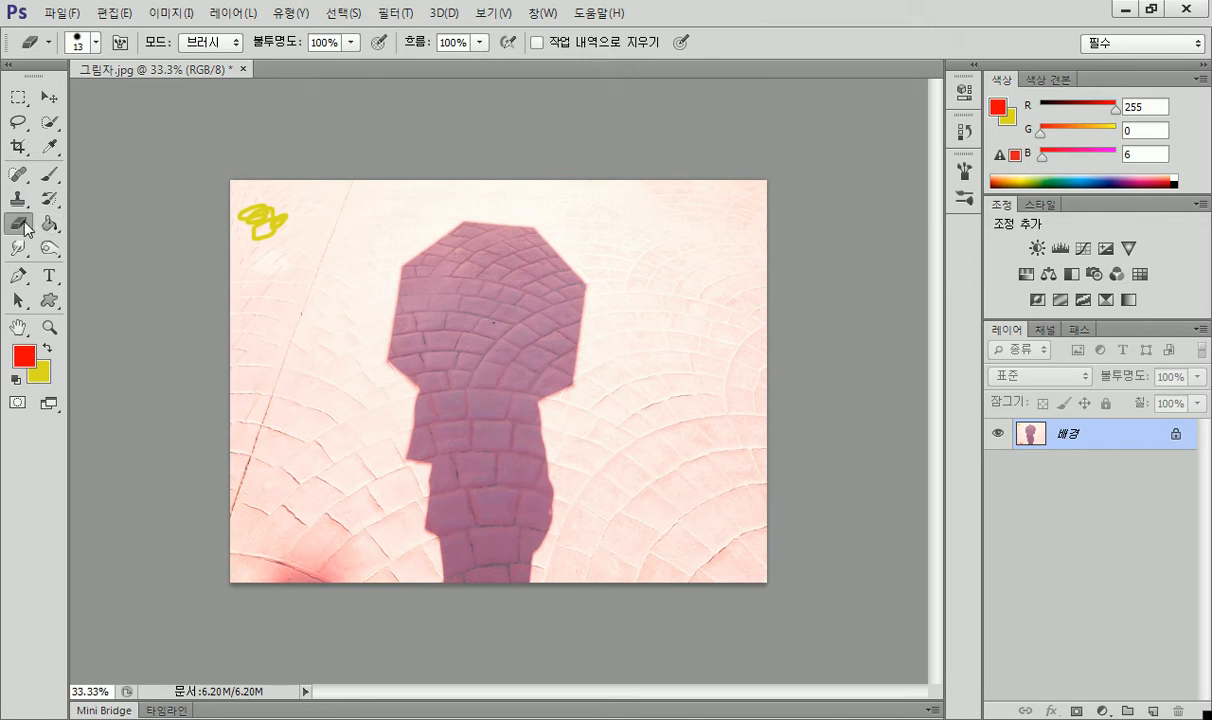
key("ctrl+z")
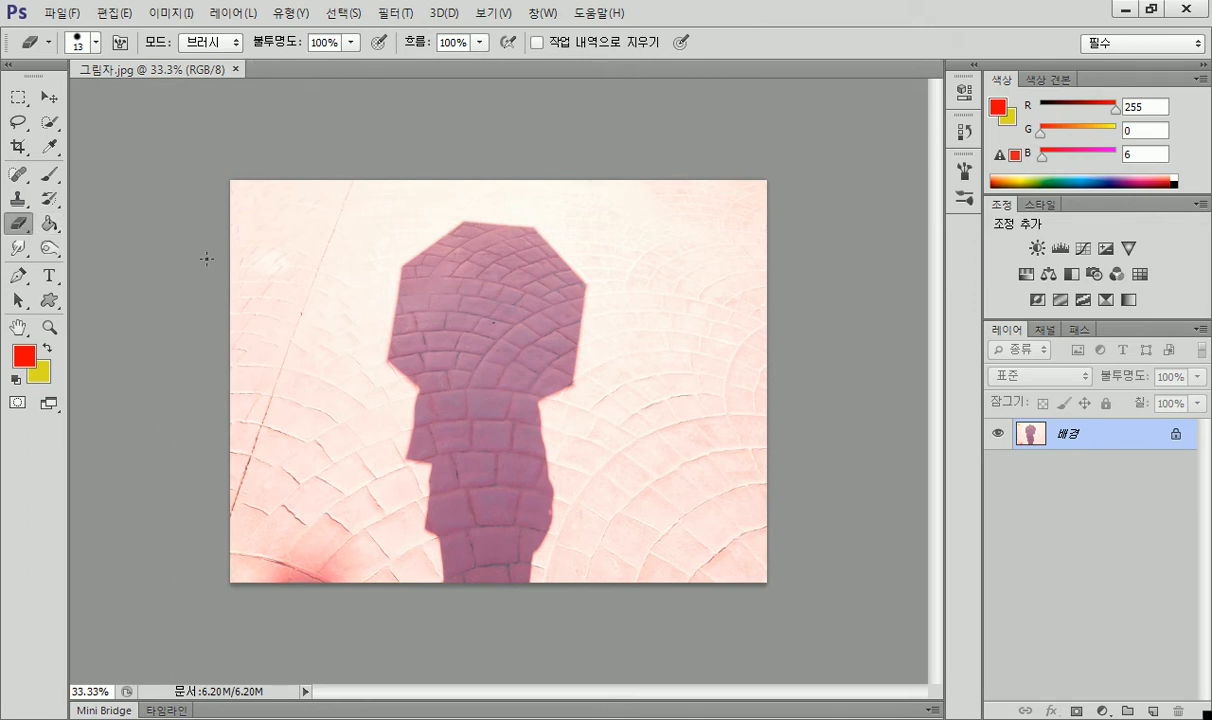
Erase the pale background around the umbrella shadow and the pink patches at the lower left with the Magic Eraser tool.
right_click(22, 228)
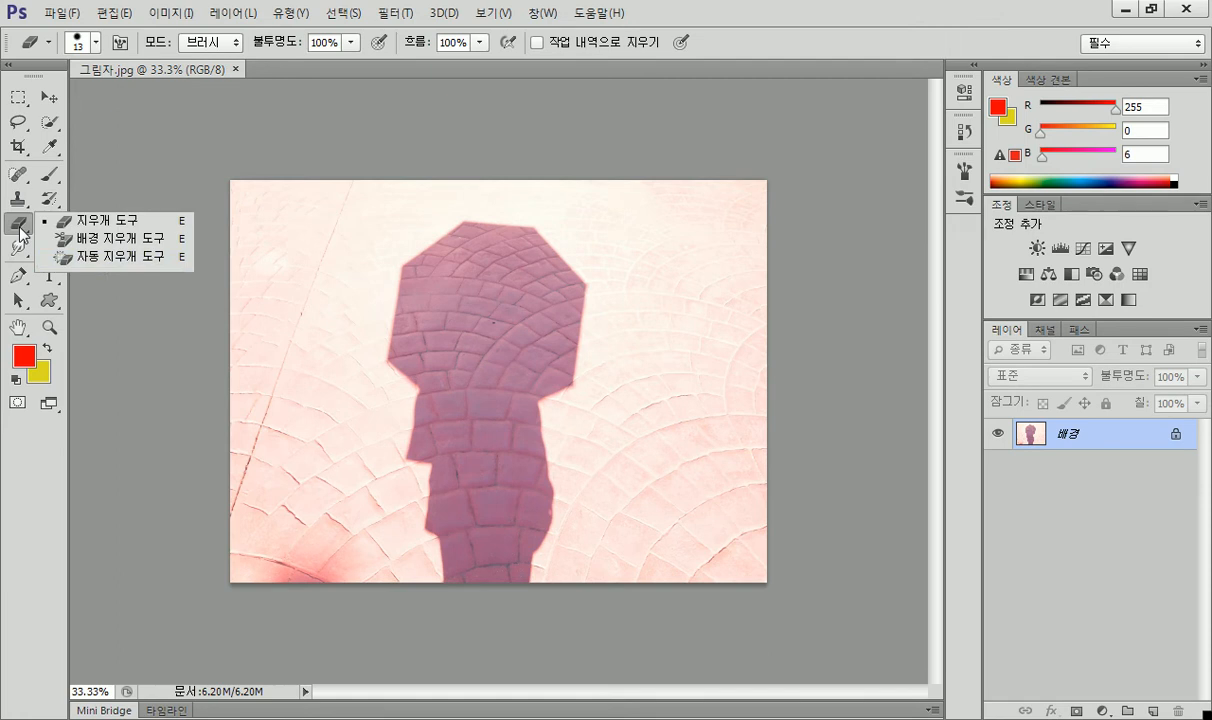
left_click(97, 254)
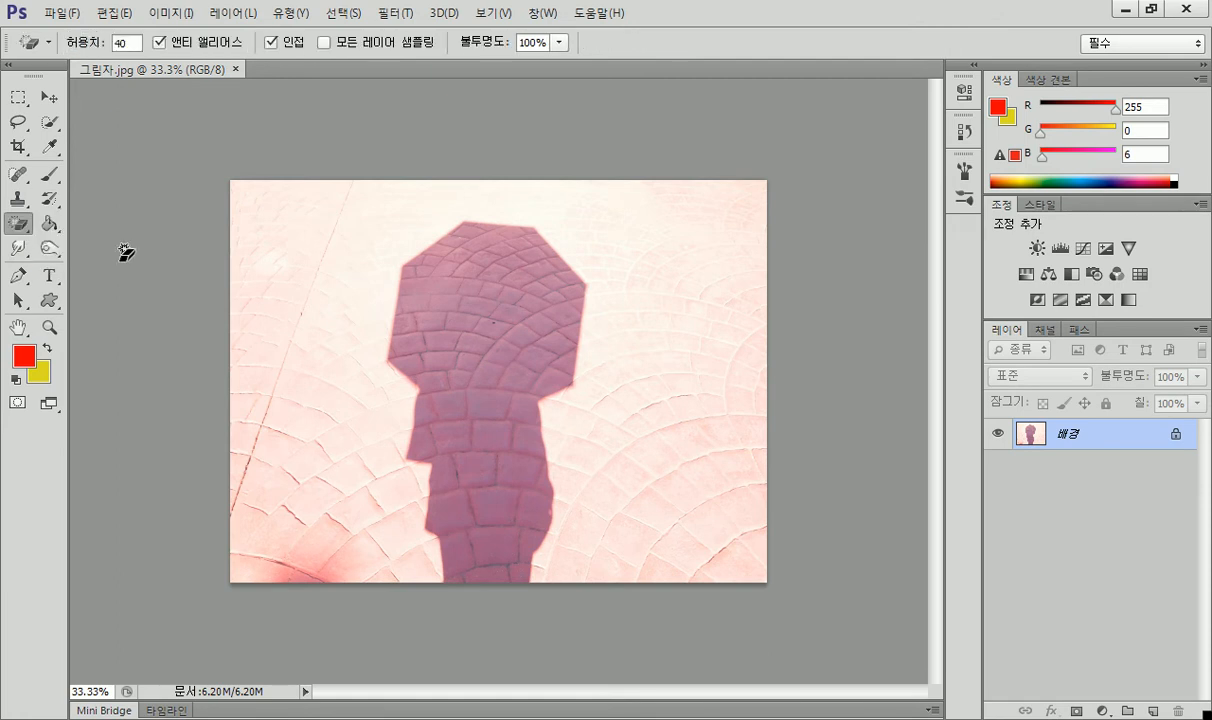
left_click(356, 282)
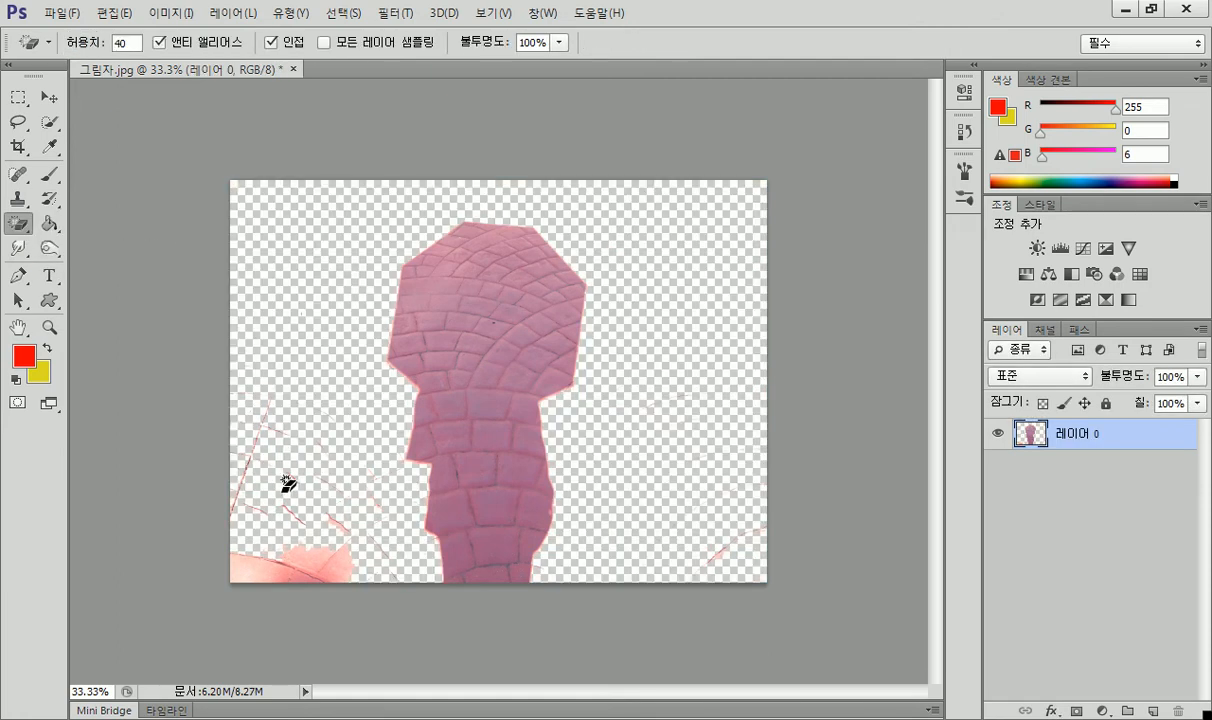
left_click(324, 570)
left_click(255, 568)
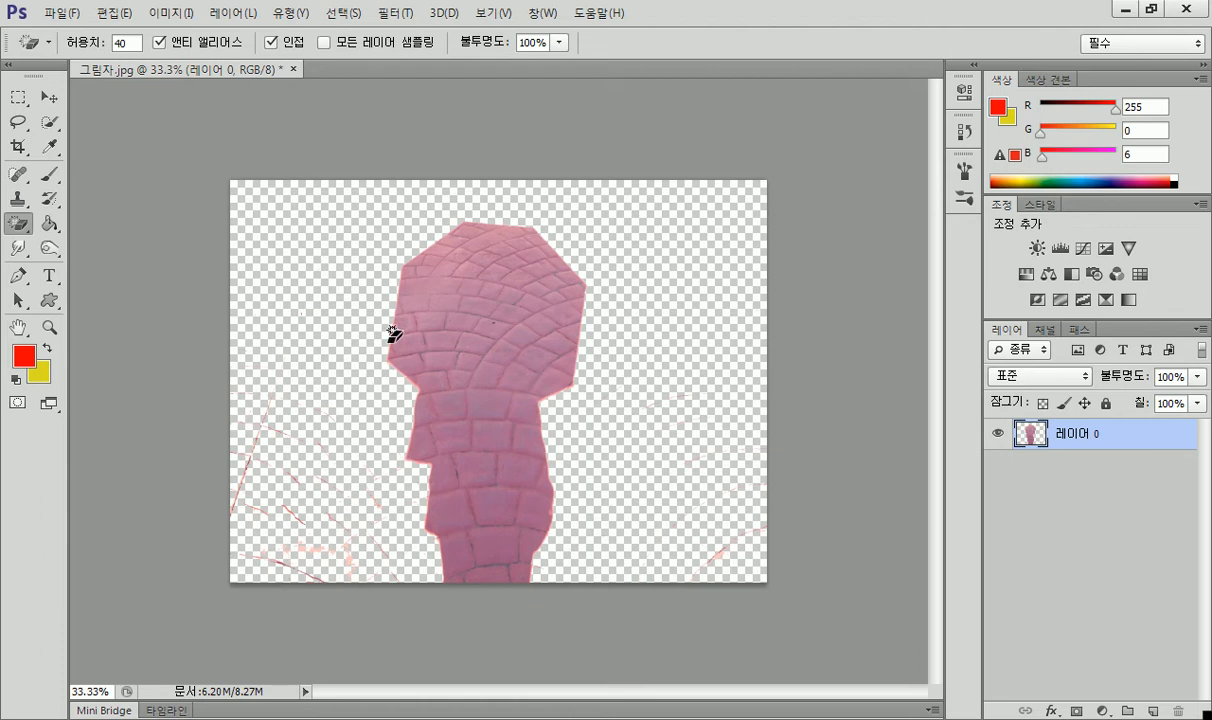
Revert to the 열기 history state and erase the pale background with the Magic Eraser from a spot at the upper right.
left_click(964, 130)
left_click(812, 148)
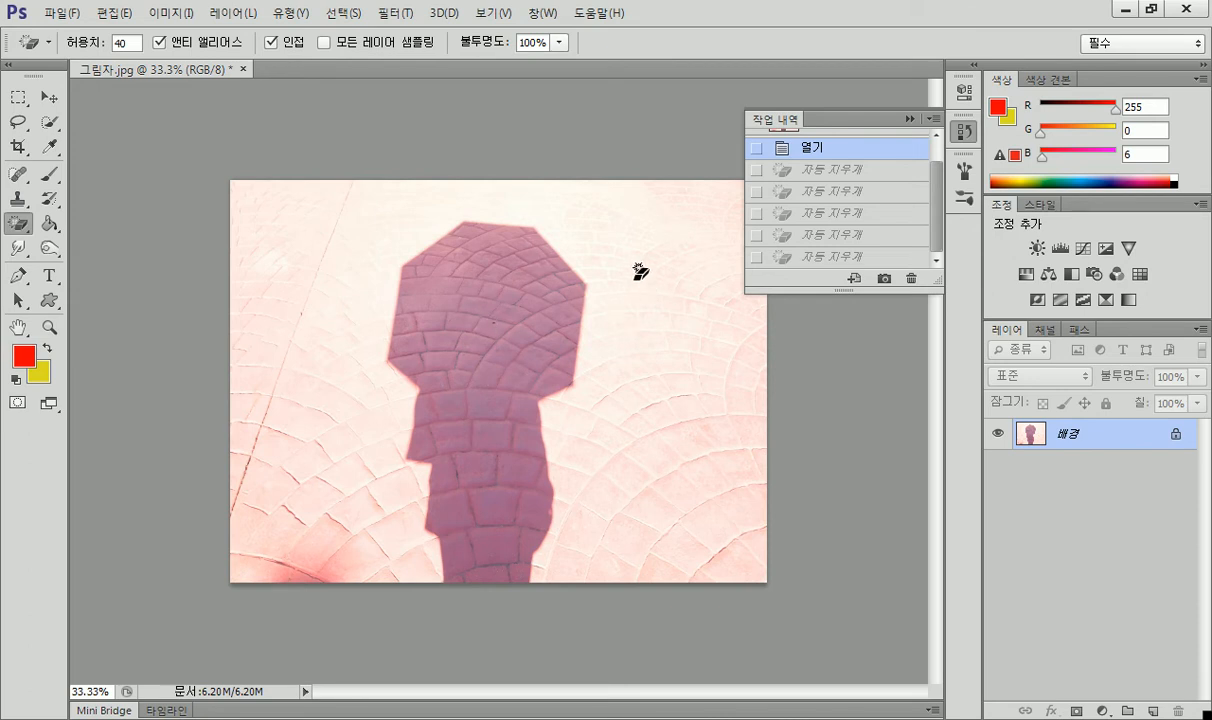
left_click(699, 238)
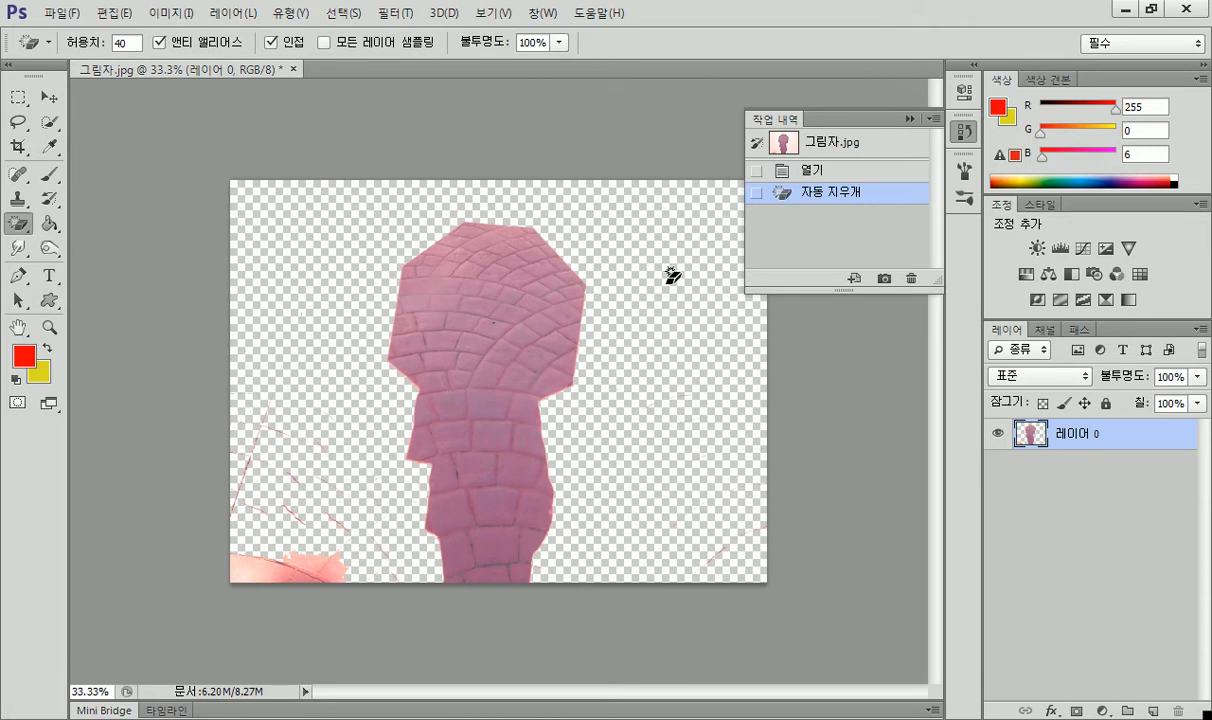
left_click(912, 119)
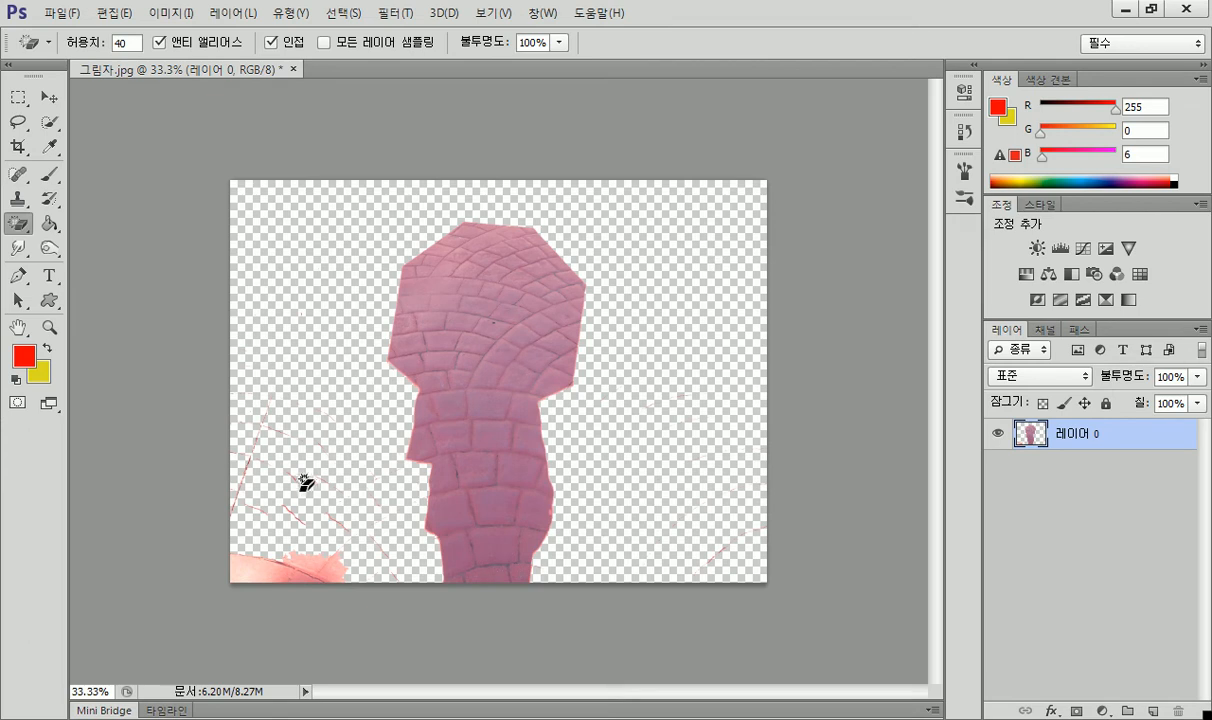
Switch to the regular Eraser tool and set its brush size to 97 px for cleaning up the lower left remnants.
key("ctrl+plus")
scroll(312, 488, "up", 4)
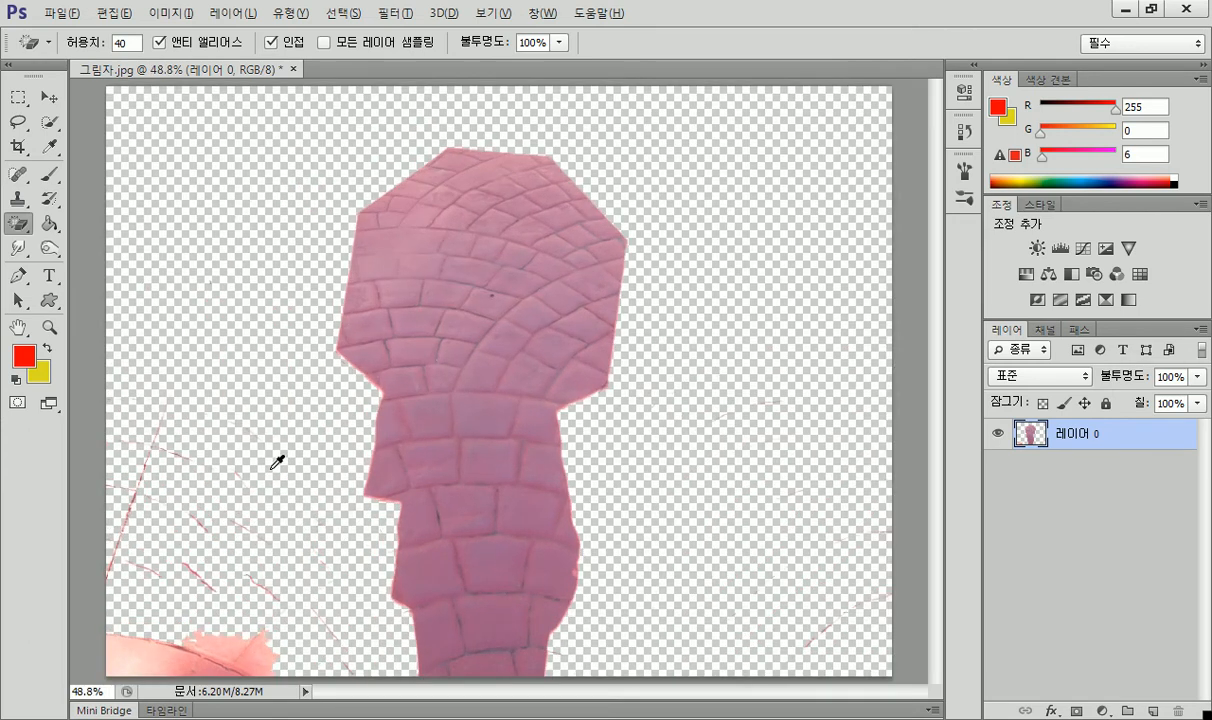
key("alt")
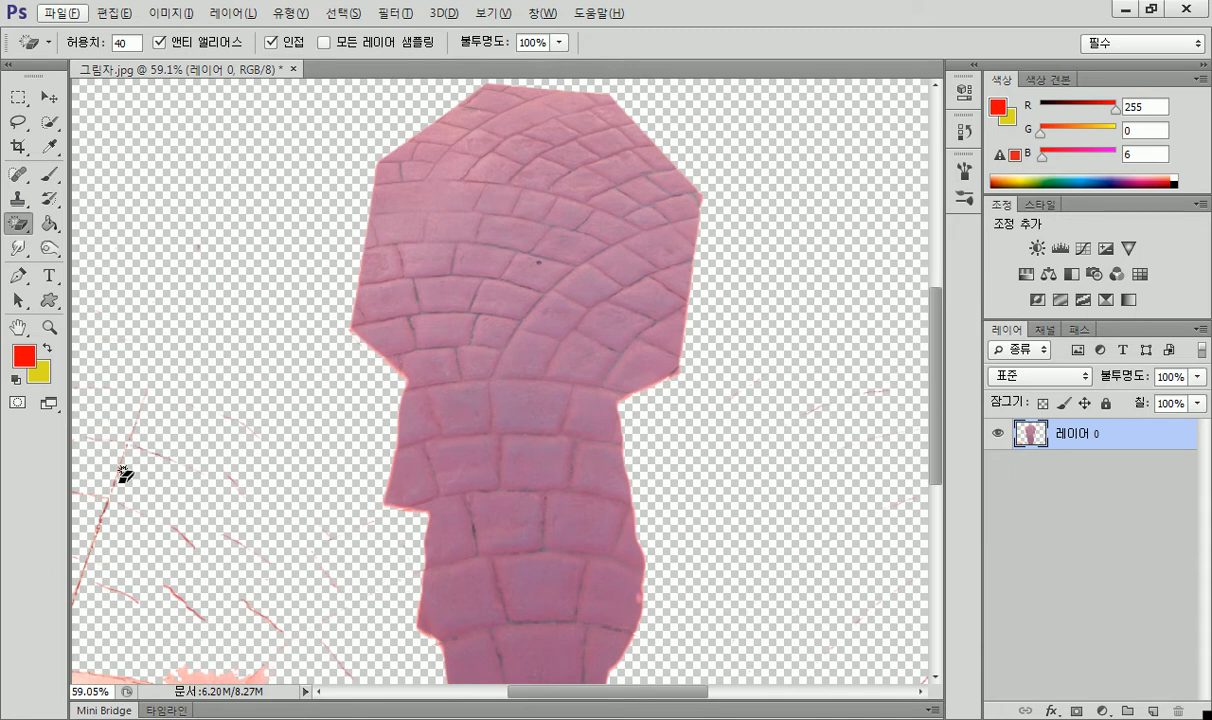
left_click_drag(533, 700, 466, 700)
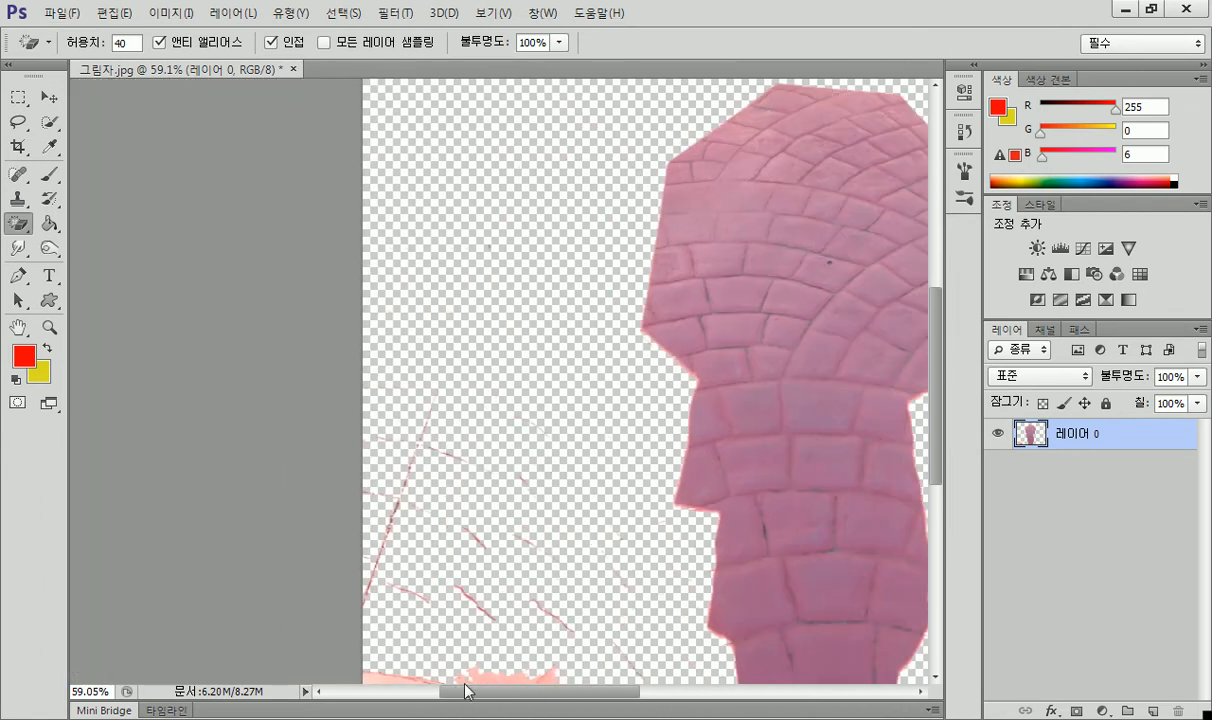
scroll(455, 522, "down", 3)
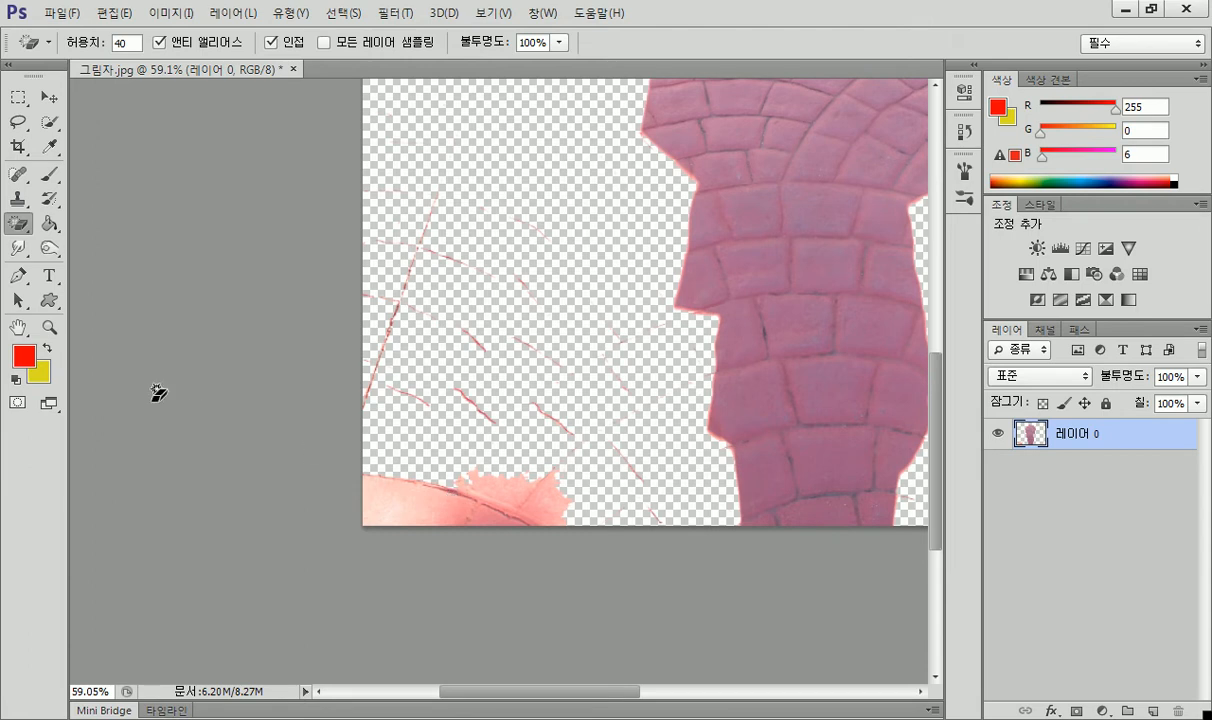
right_click(20, 226)
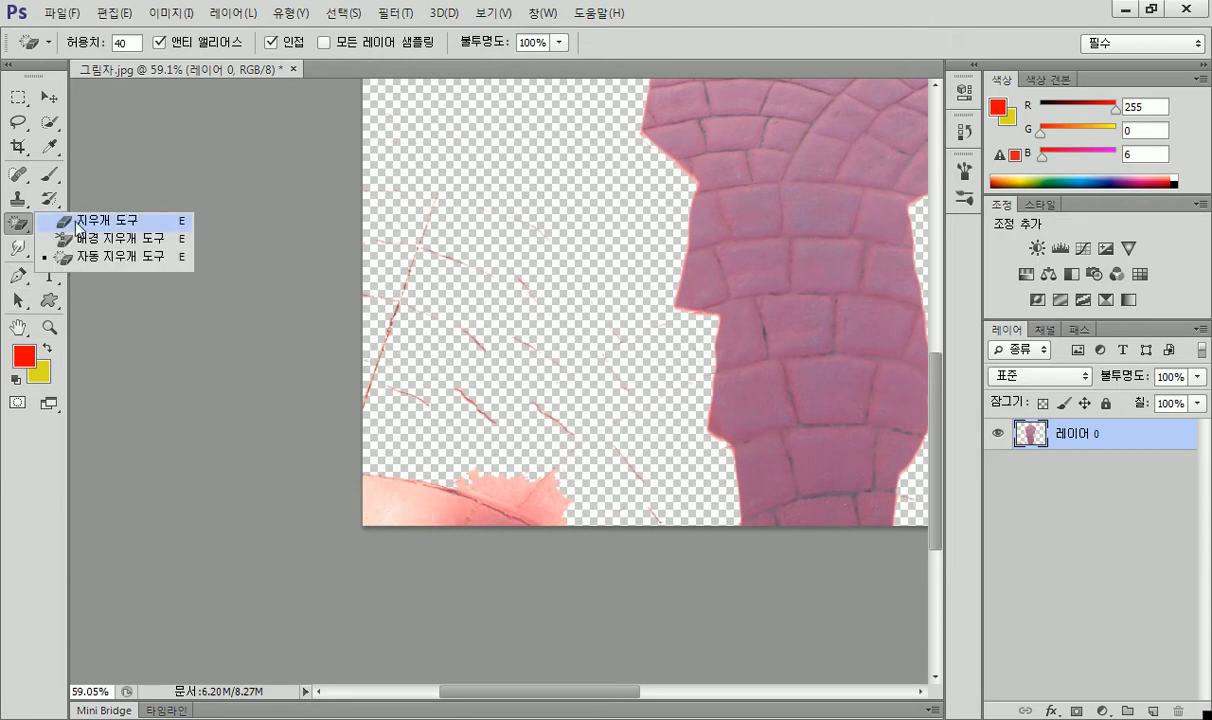
left_click(105, 224)
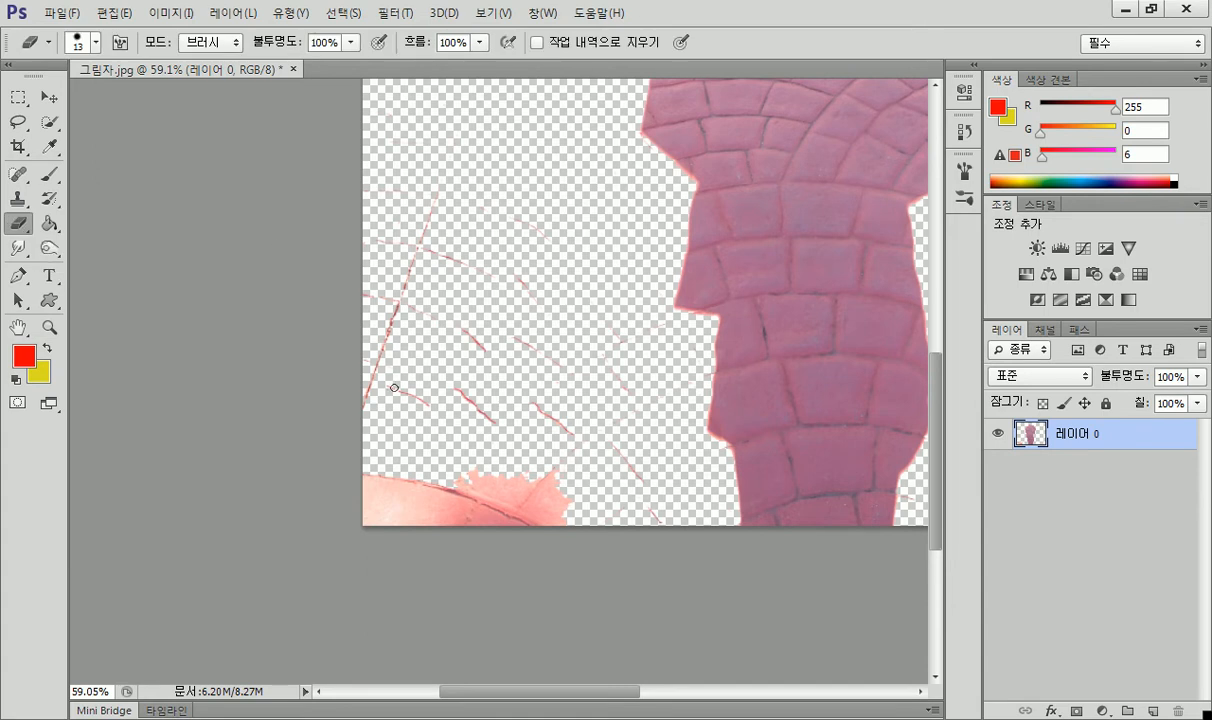
left_click(95, 42)
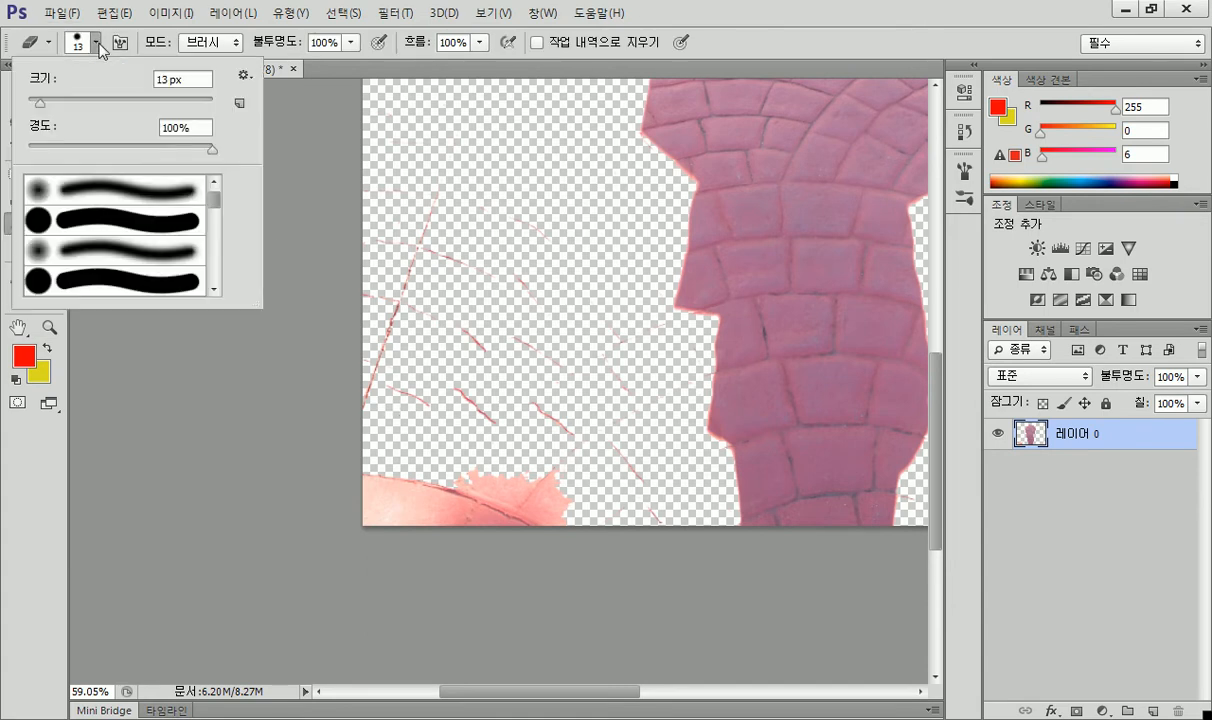
left_click_drag(39, 104, 117, 104)
Erase the leftover pink patch and thin lines in the image's lower left area, keeping the umbrella shadow intact.
left_click(391, 495)
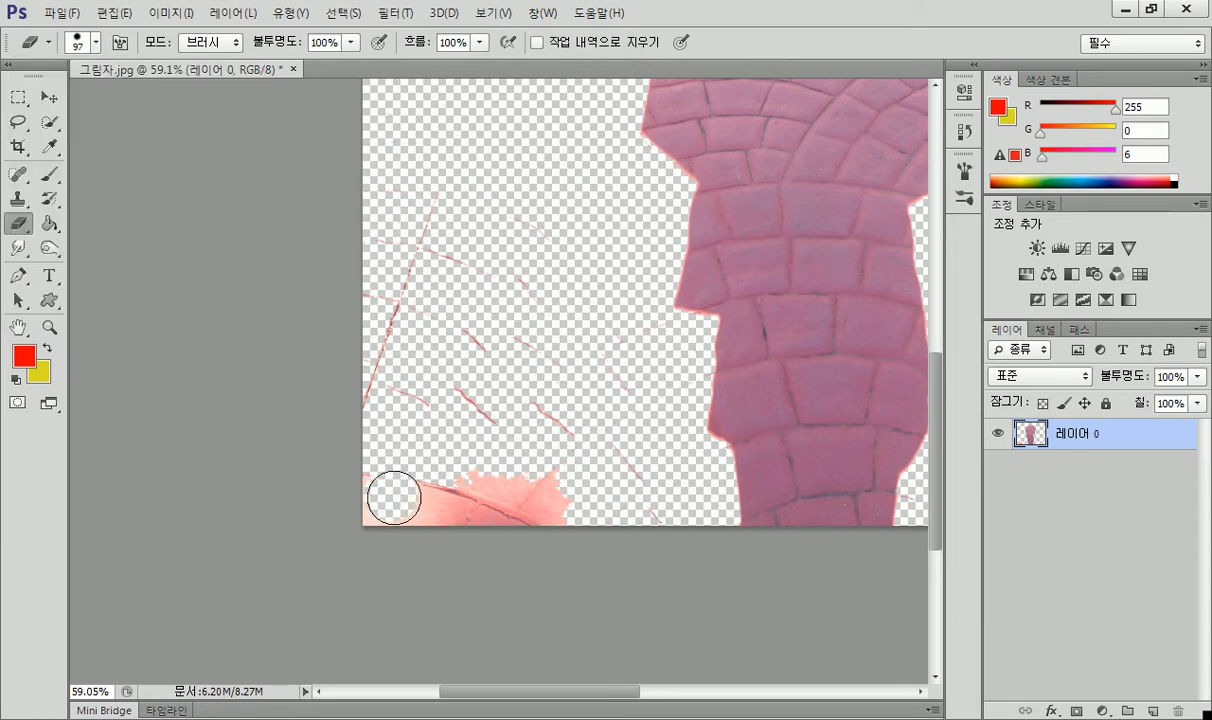
left_click(456, 502)
left_click(510, 505)
mouse_move(550, 505)
left_mouse_down()
mouse_move(568, 506)
mouse_move(357, 506)
left_mouse_up()
mouse_move(570, 477)
left_mouse_down()
mouse_move(646, 510)
mouse_move(557, 398)
mouse_move(560, 352)
mouse_move(611, 376)
mouse_move(622, 396)
mouse_move(618, 409)
mouse_move(599, 254)
mouse_move(553, 215)
mouse_move(516, 346)
mouse_move(513, 411)
mouse_move(501, 201)
mouse_move(469, 388)
mouse_move(466, 289)
mouse_move(444, 215)
mouse_move(403, 392)
mouse_move(411, 183)
mouse_move(384, 425)
mouse_move(375, 211)
mouse_move(369, 497)
left_mouse_up()
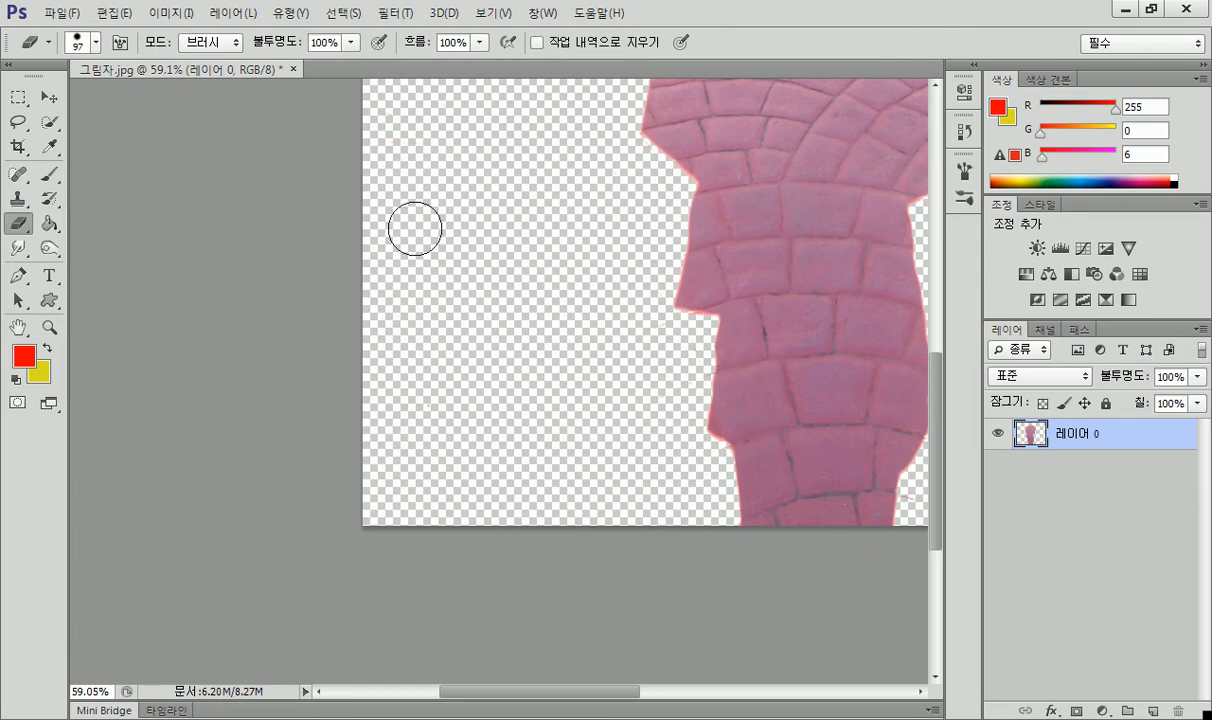
scroll(500, 310, "up", 2)
scroll(517, 300, "up", 3)
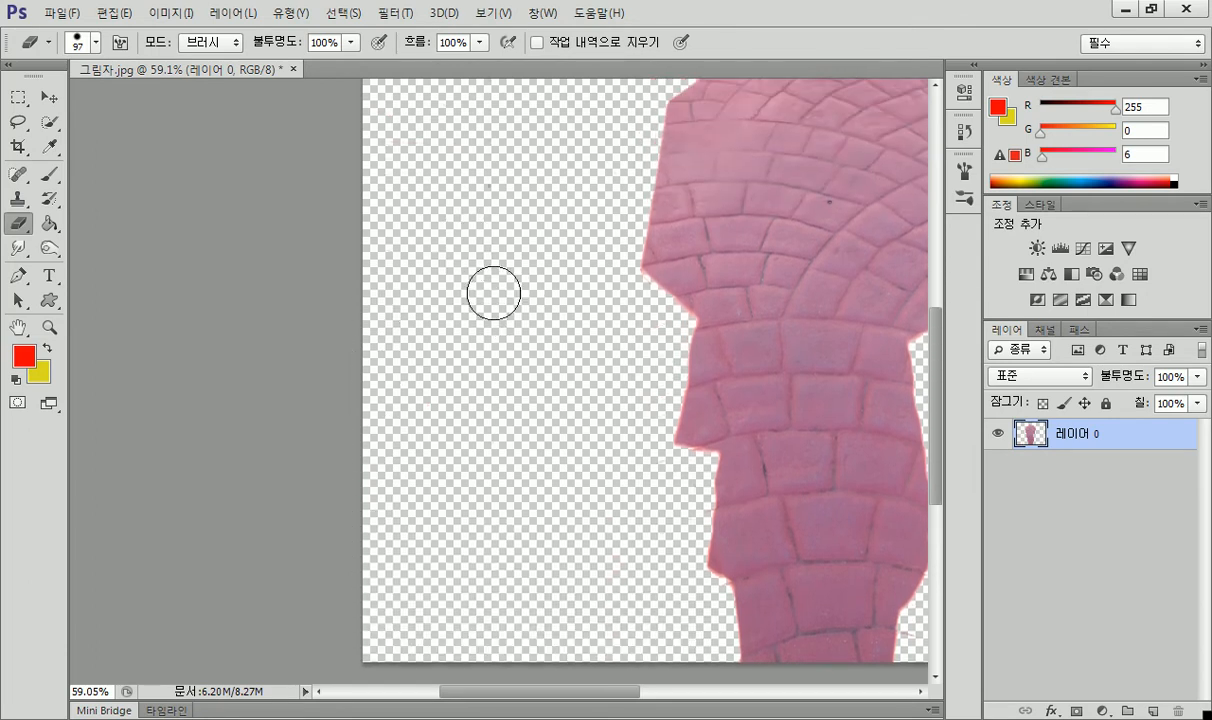
scroll(500, 290, "up", 5)
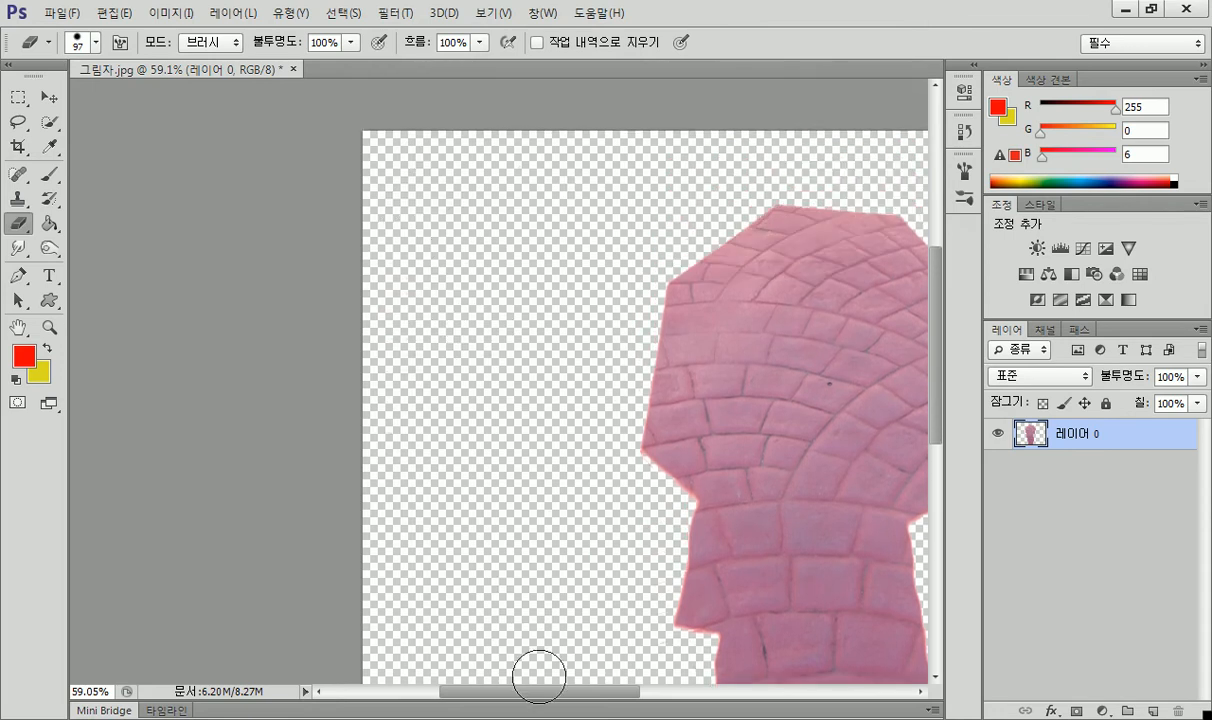
Erase the leftover thin lines and specks in the transparent area to the right of the umbrella shadow with the Eraser tool.
left_click_drag(540, 697, 682, 696)
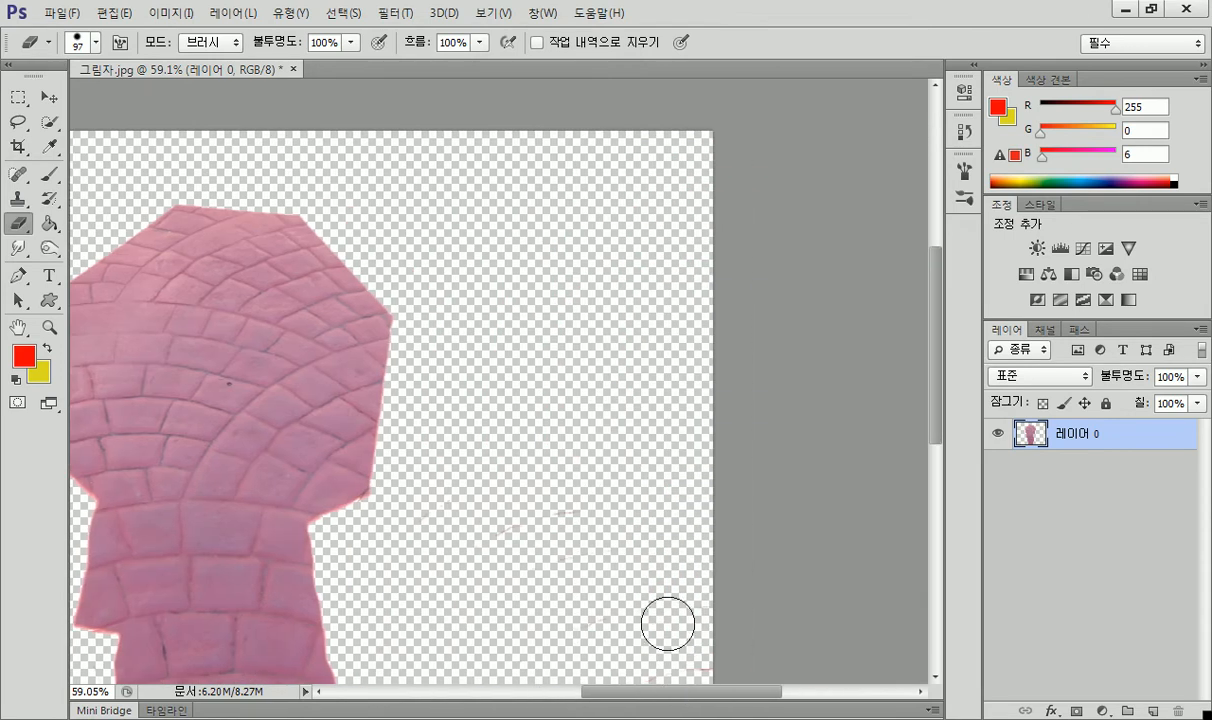
scroll(560, 370, "down", 4)
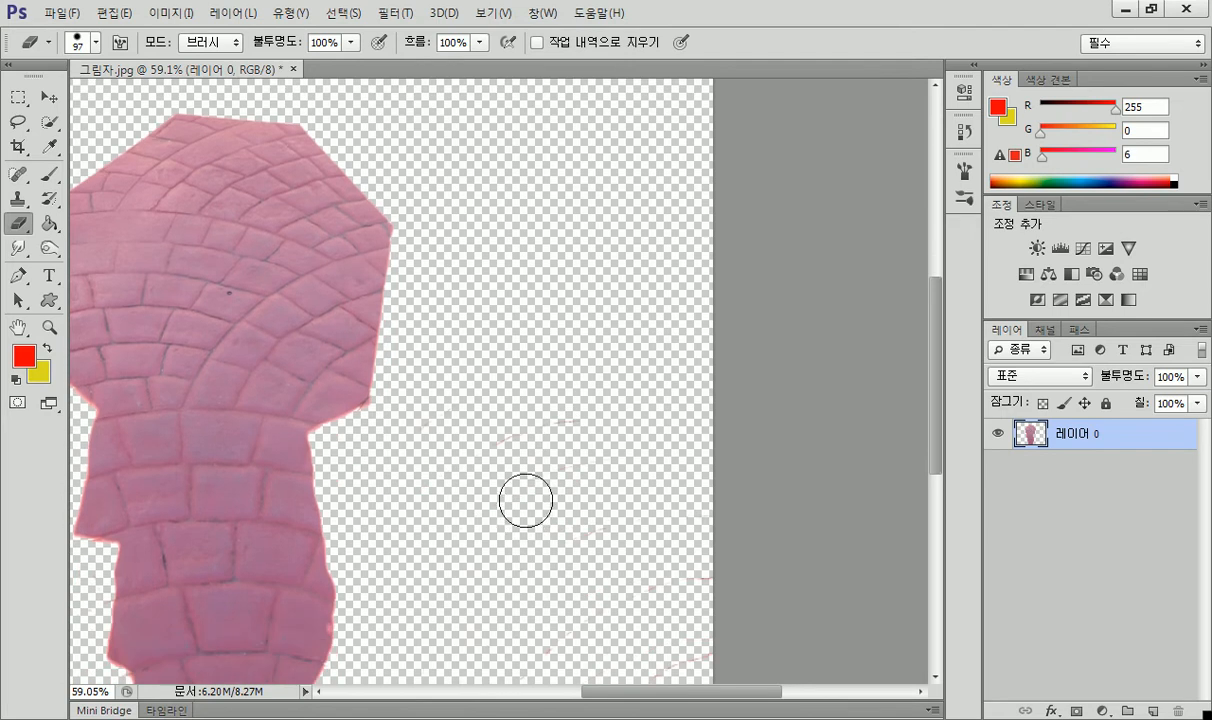
mouse_move(480, 404)
left_mouse_down()
mouse_move(627, 374)
mouse_move(648, 399)
mouse_move(554, 513)
mouse_move(679, 473)
mouse_move(700, 597)
mouse_move(679, 519)
mouse_move(622, 580)
mouse_move(604, 693)
mouse_move(657, 590)
left_mouse_up()
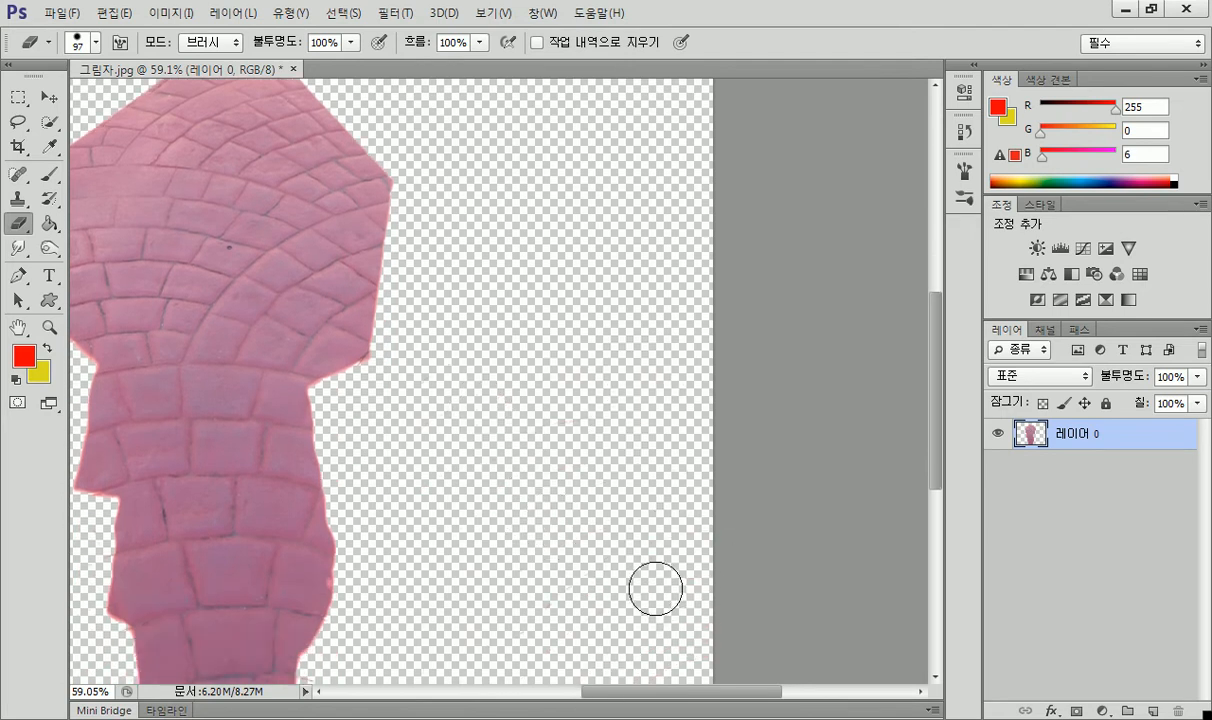
scroll(655, 588, "down", 3)
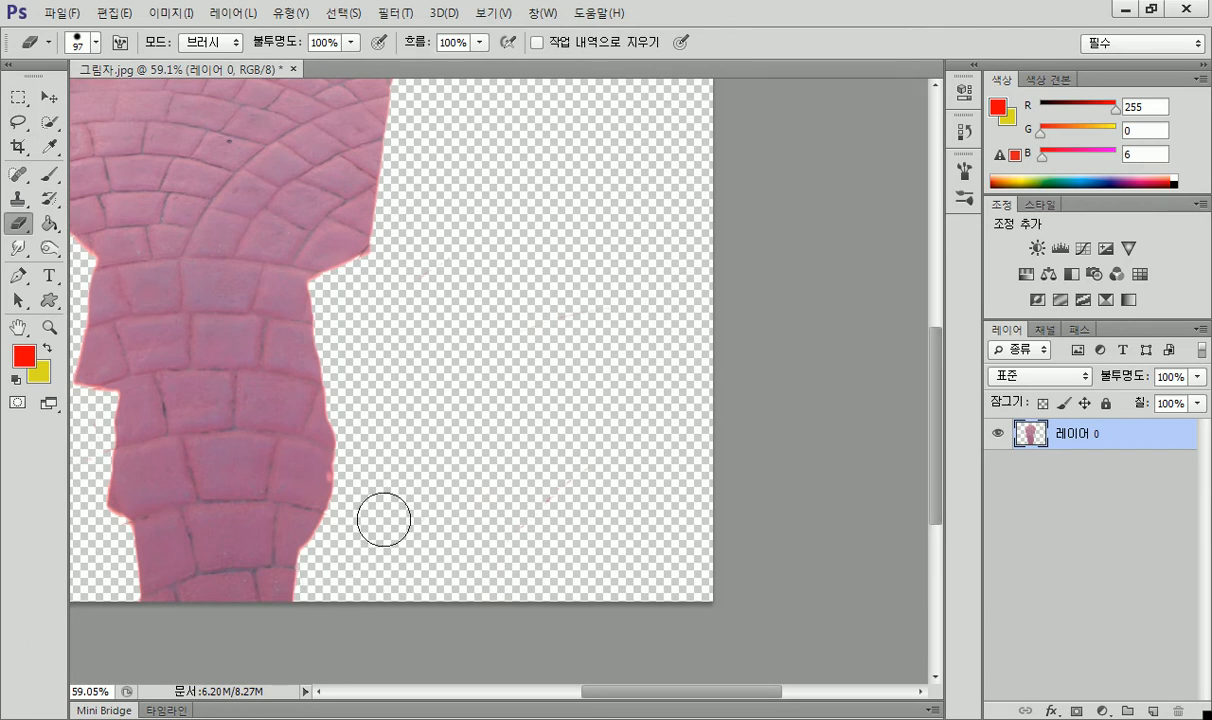
mouse_move(390, 316)
left_mouse_down()
mouse_move(468, 267)
mouse_move(579, 269)
mouse_move(581, 488)
mouse_move(503, 573)
mouse_move(706, 587)
mouse_move(693, 154)
left_mouse_up()
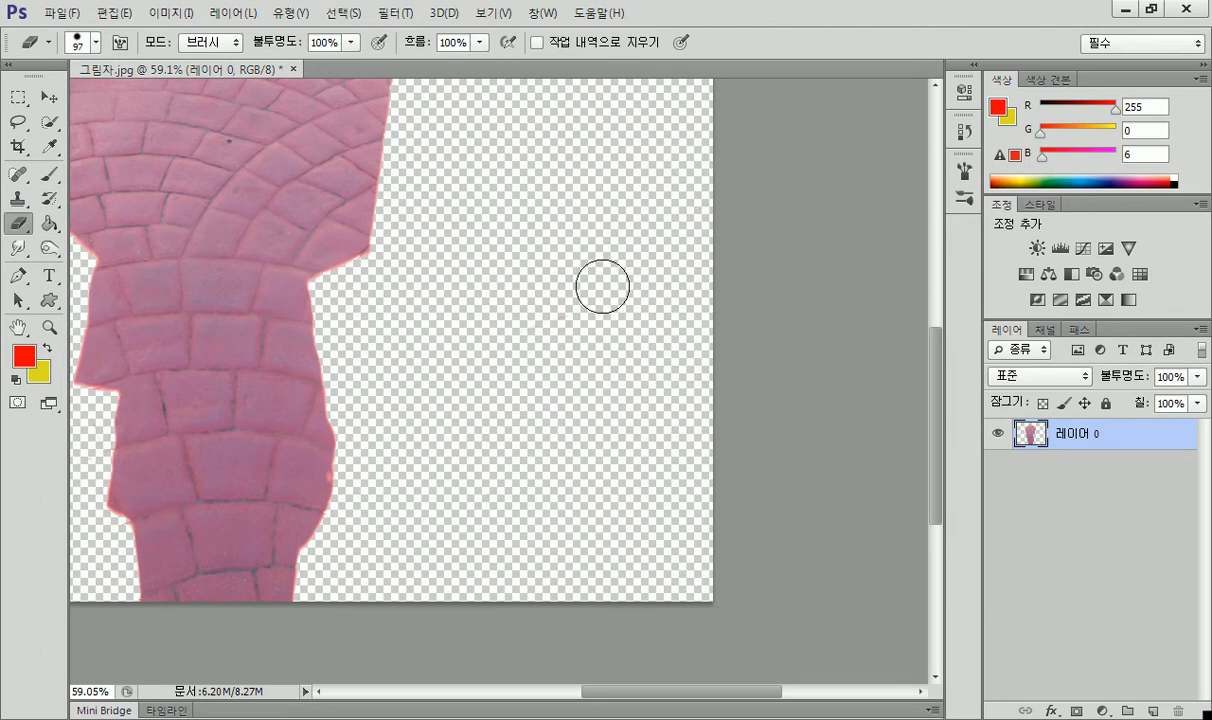
scroll(536, 317, "up", 3)
scroll(488, 306, "up", 1)
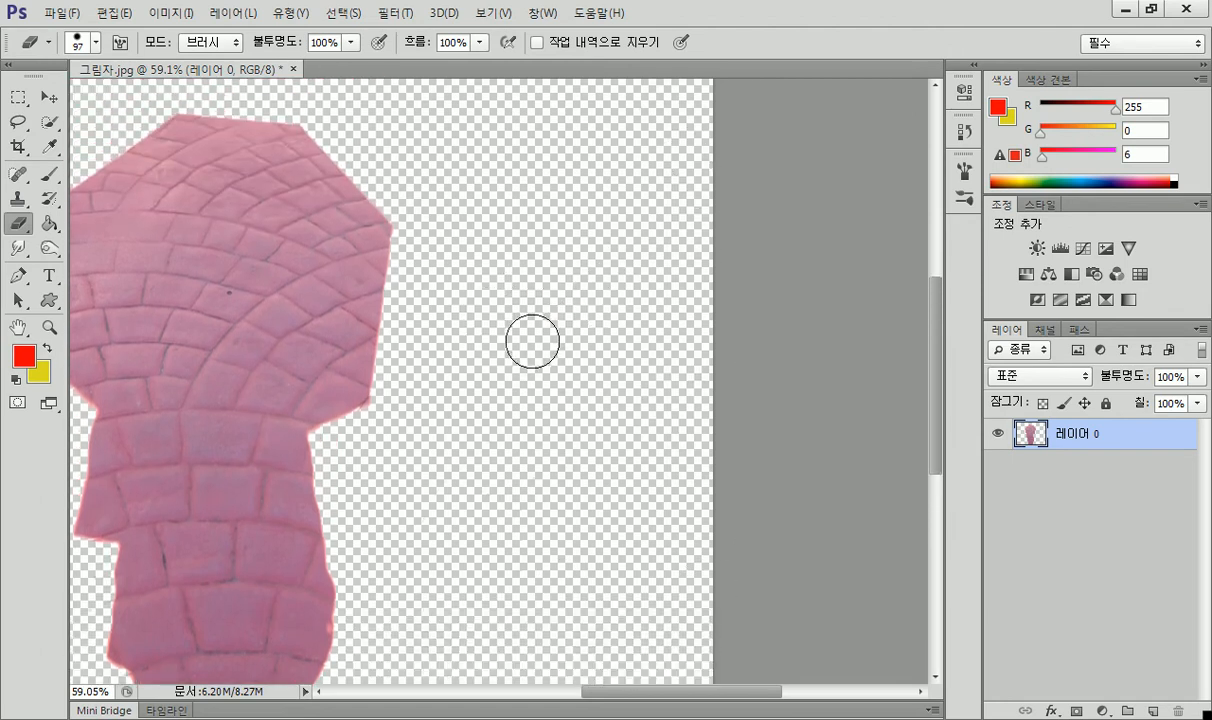
scroll(540, 335, "down", 1)
scroll(540, 342, "down", 3)
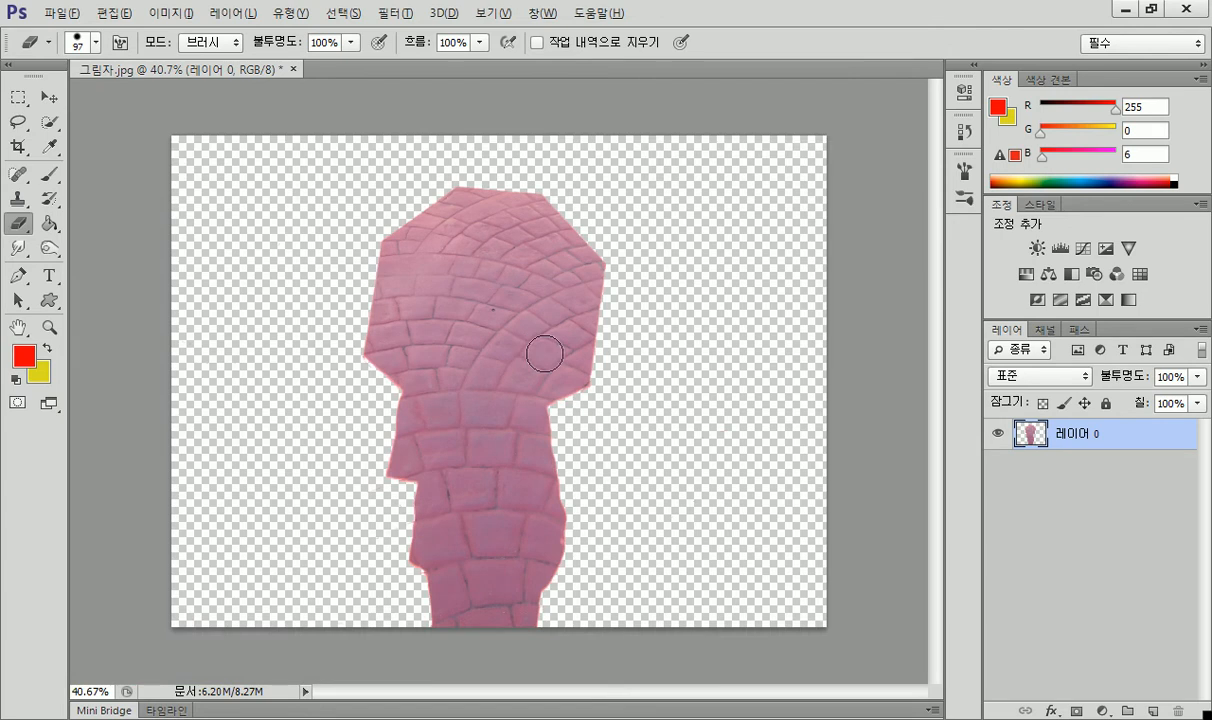
Close 그림자.jpg without saving its changes.
key("alt")
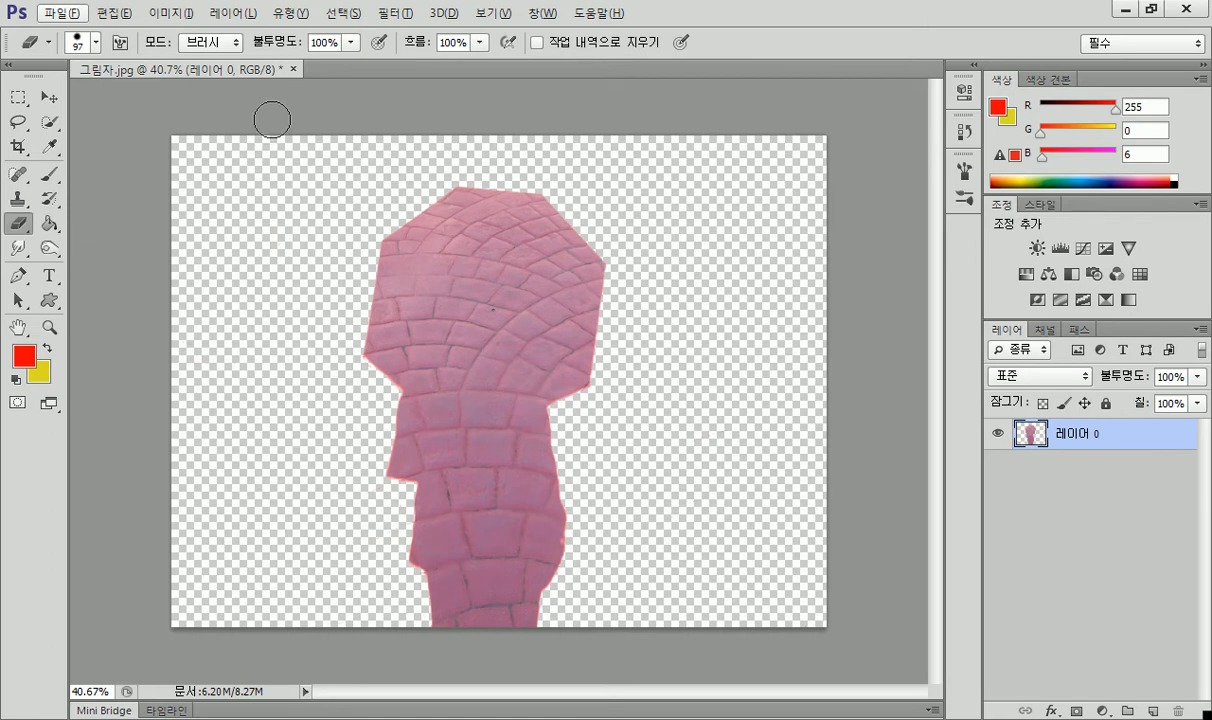
left_click(292, 68)
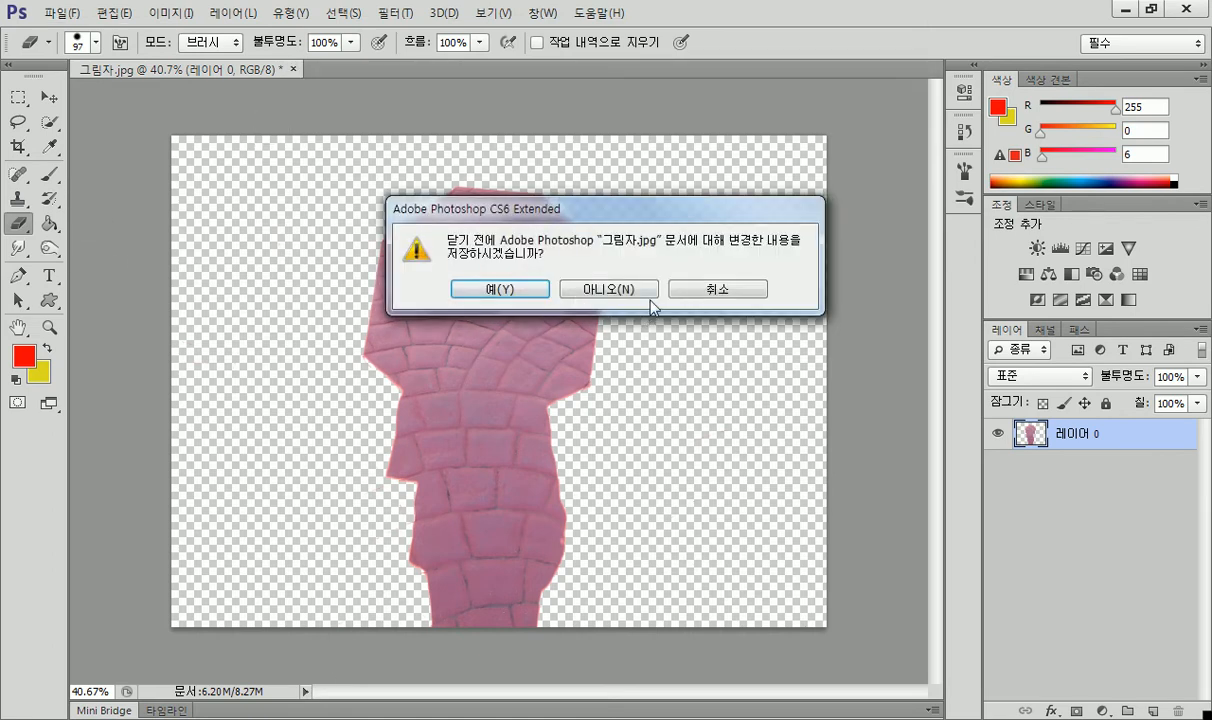
left_click(611, 280)
double_click(406, 303)
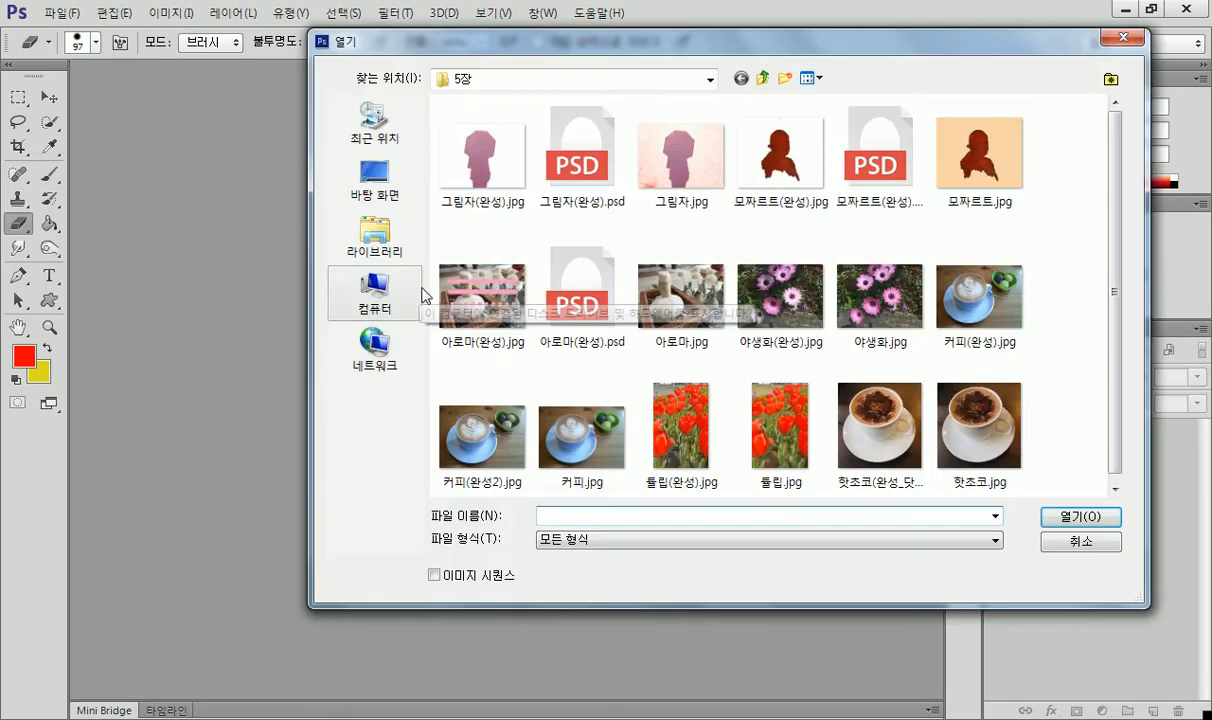
left_click(977, 188)
double_click(977, 188)
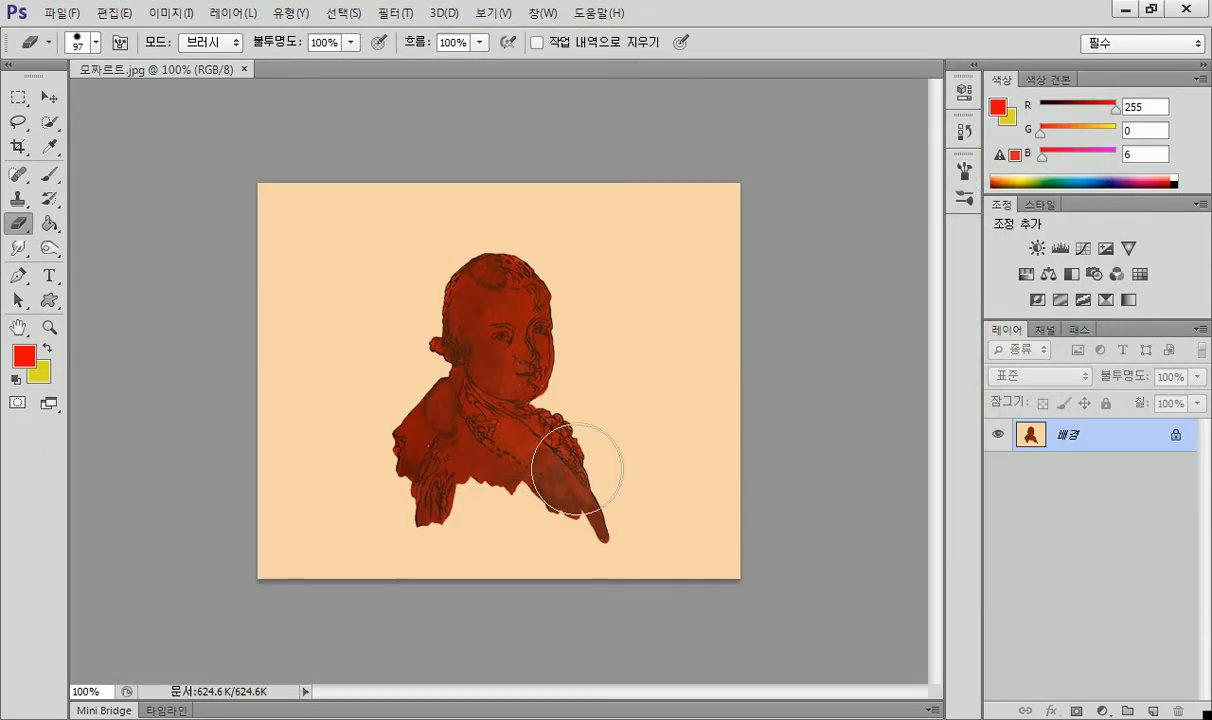
left_click(244, 69)
Open the image 커피.jpg from the 5장 folder.
double_click(444, 143)
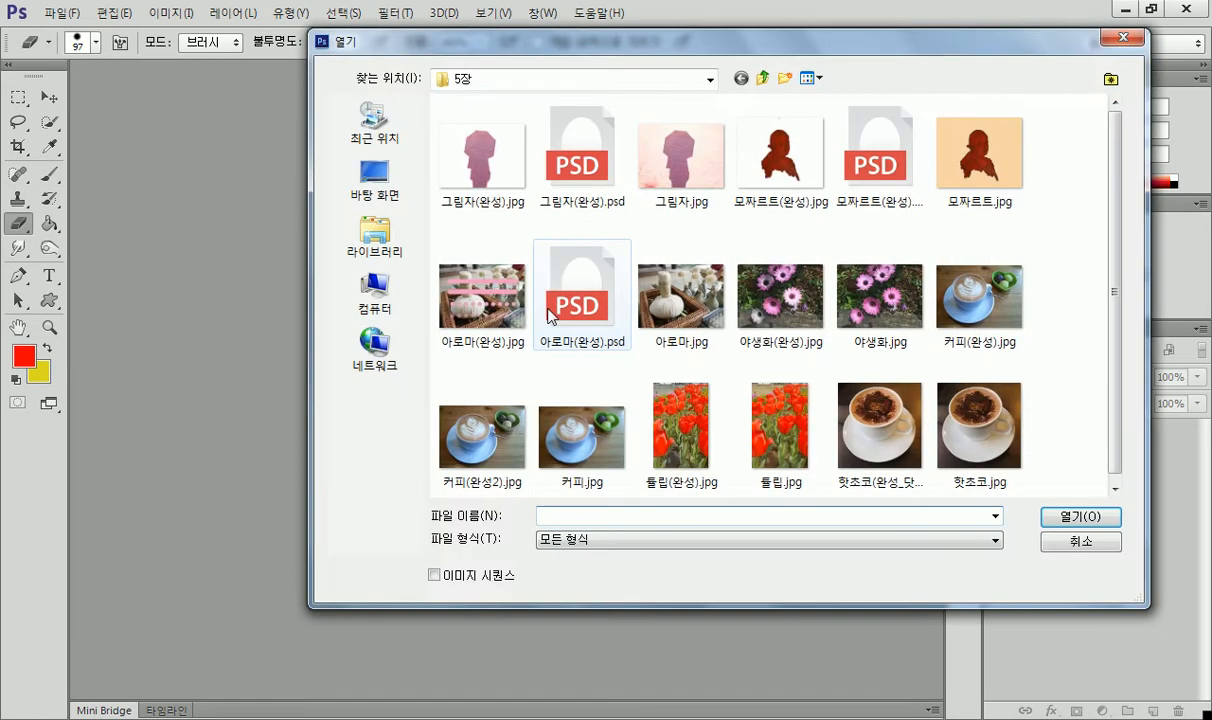
left_click(692, 326)
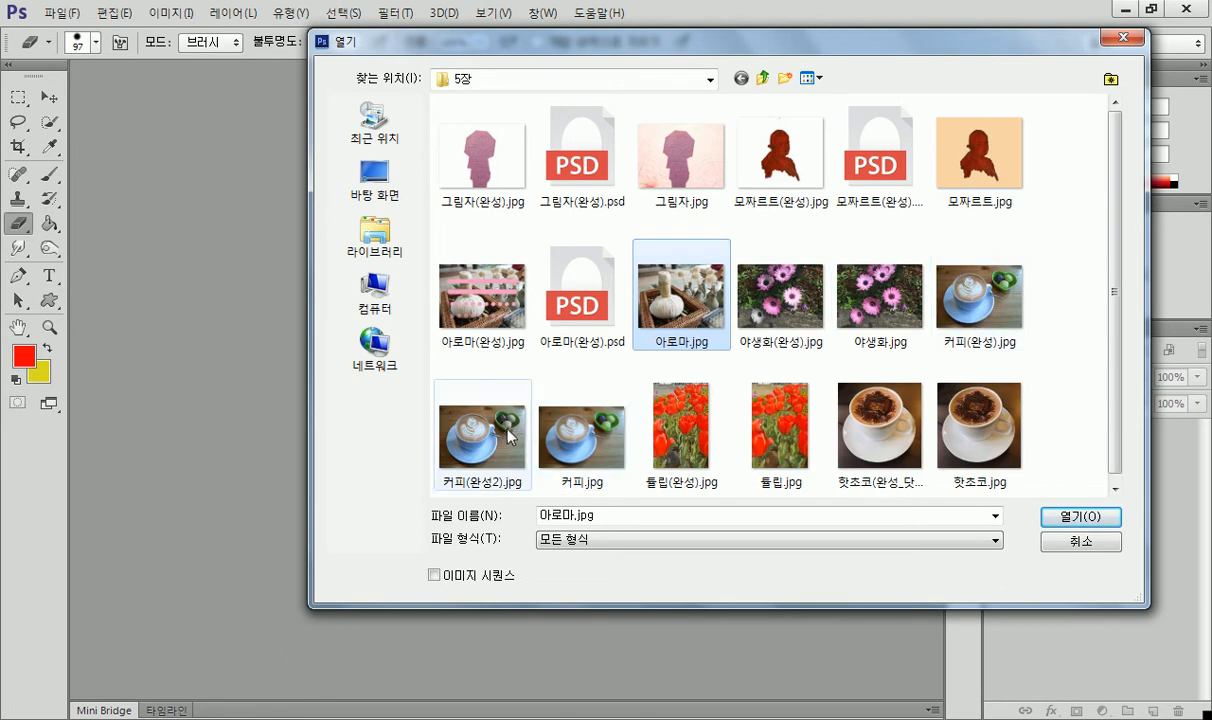
double_click(543, 418)
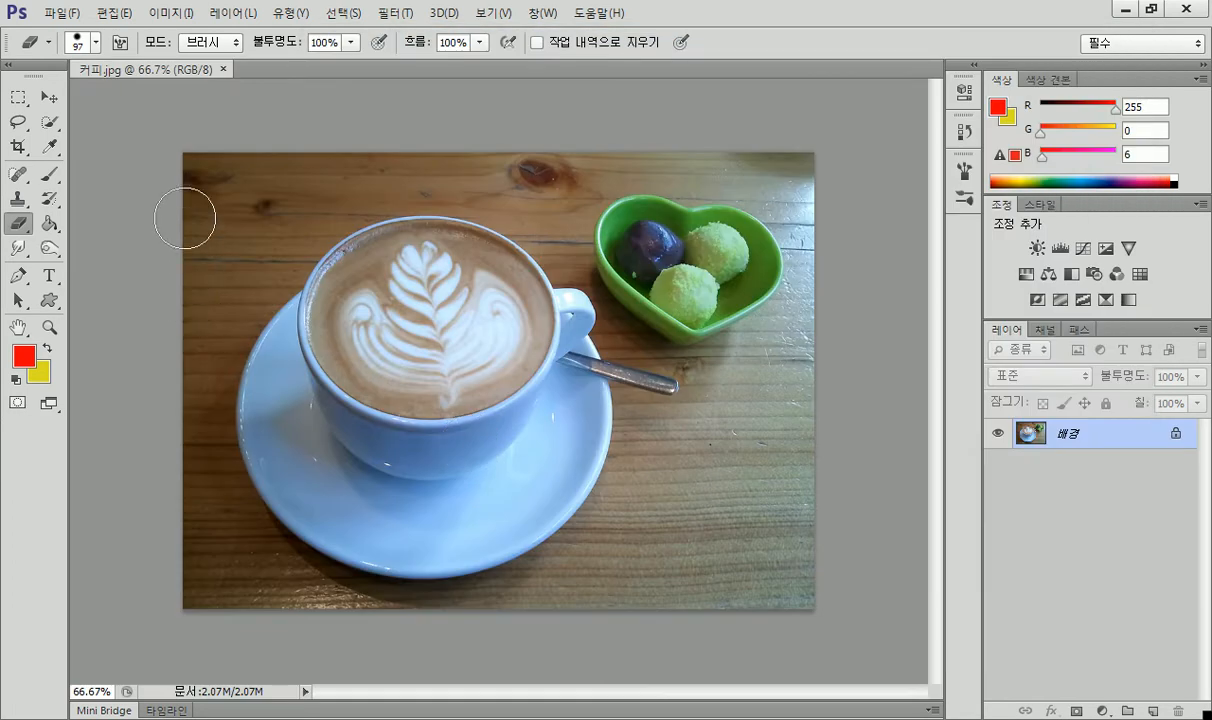
Erase the large wooden table areas around the coffee cup and green bowl with the Magic Eraser tool.
right_click(13, 228)
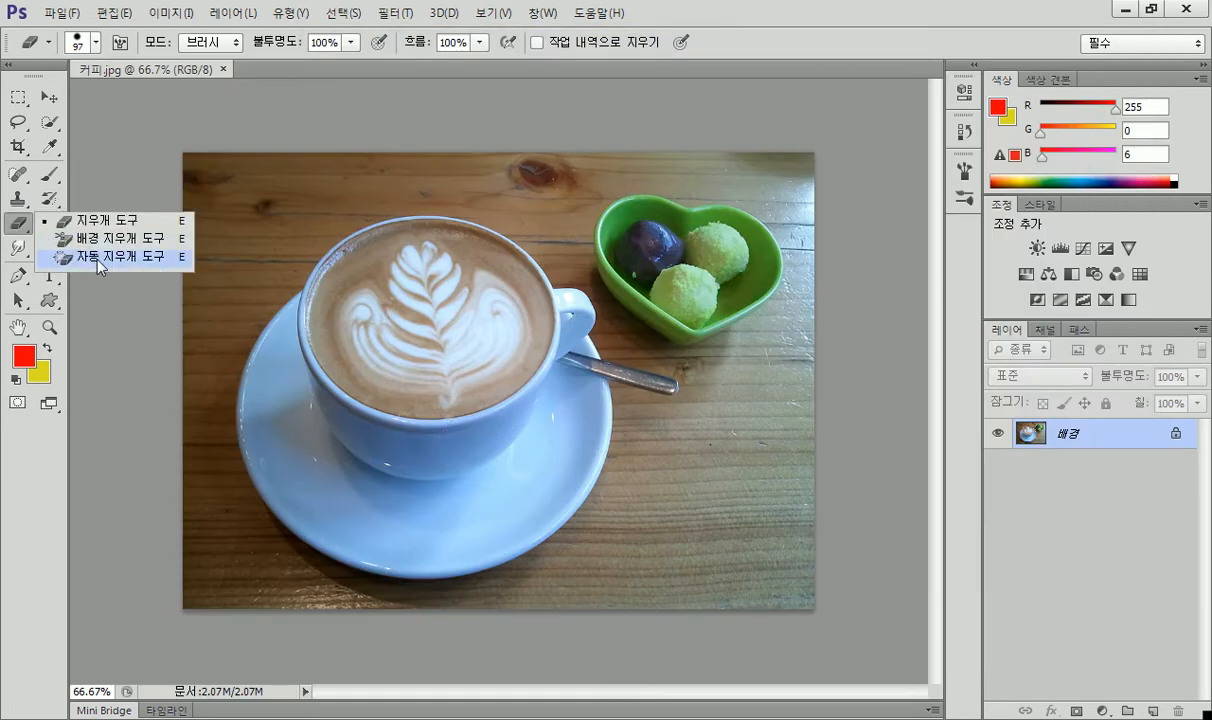
left_click(92, 246)
left_click(247, 208)
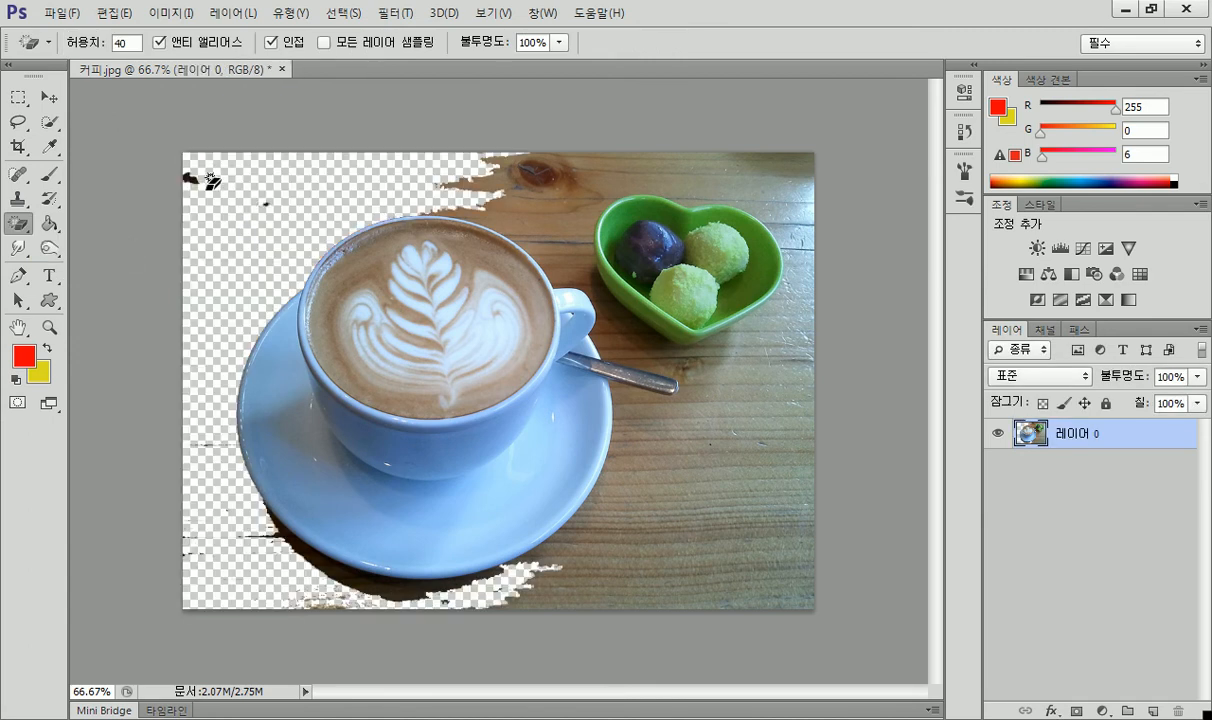
left_click(566, 200)
left_click(740, 160)
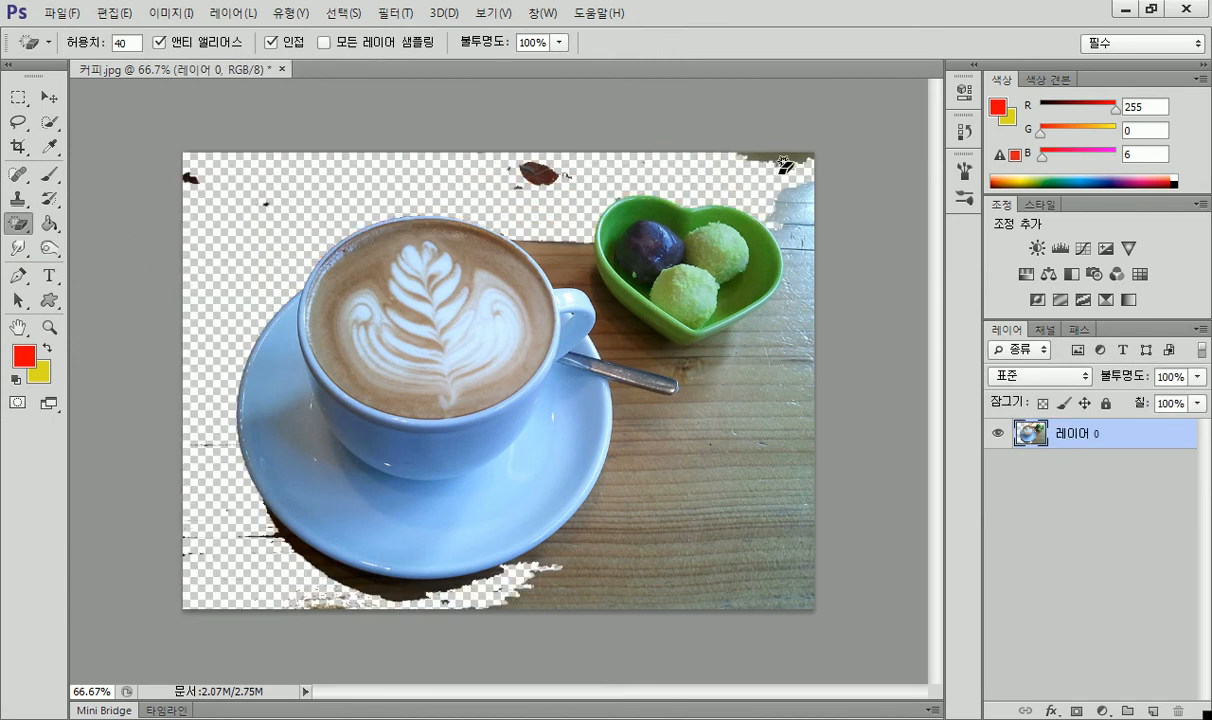
left_click(763, 323)
left_click(728, 432)
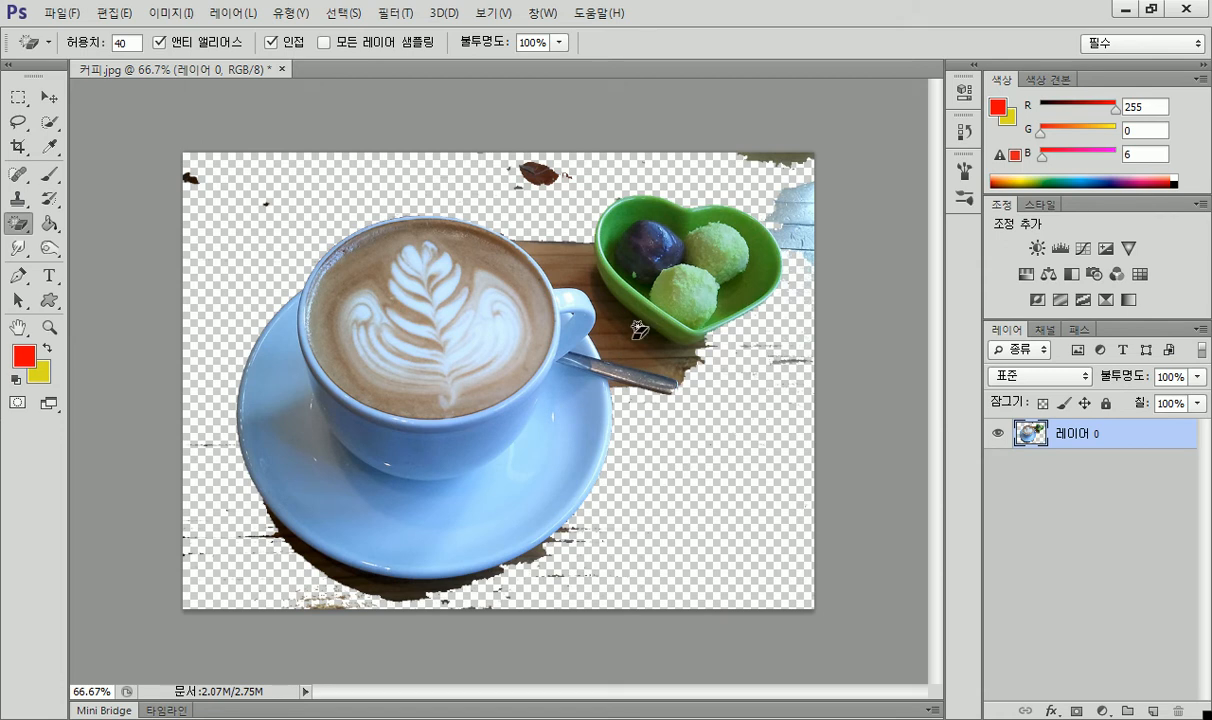
Erase the wood remnants between the cup and the green bowl, around the spoon, and at the image's upper right edge.
left_click(605, 310)
left_click(566, 251)
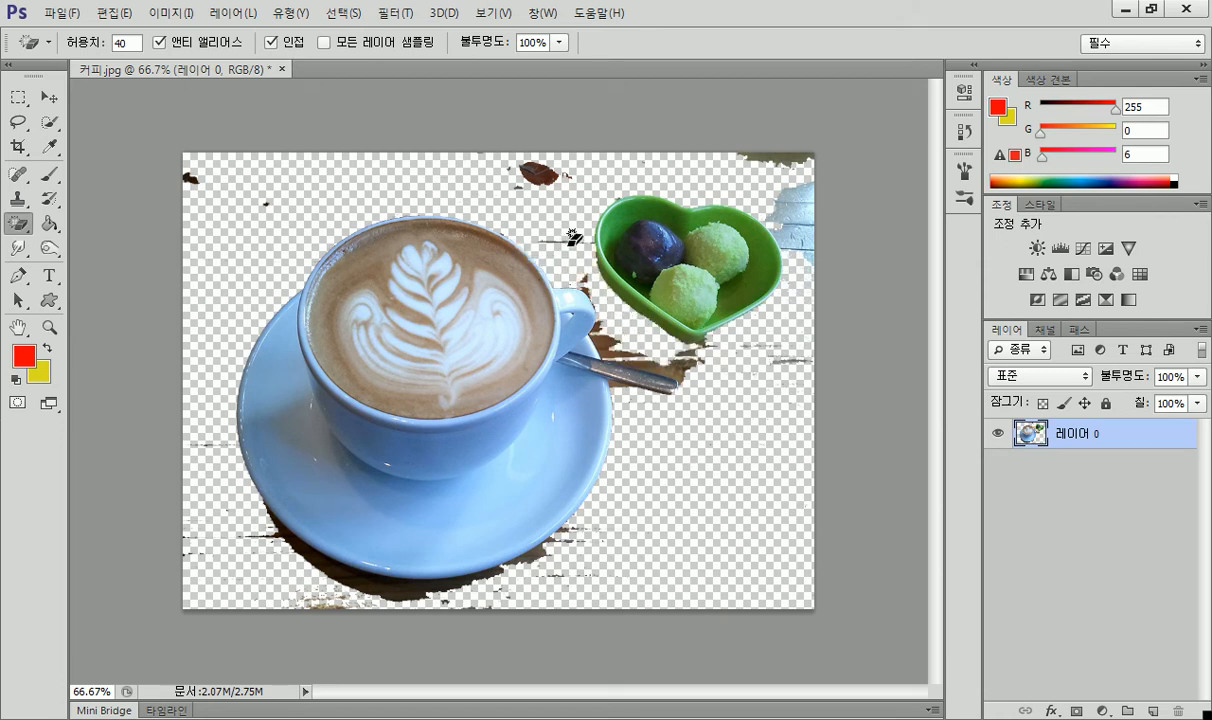
left_click(799, 200)
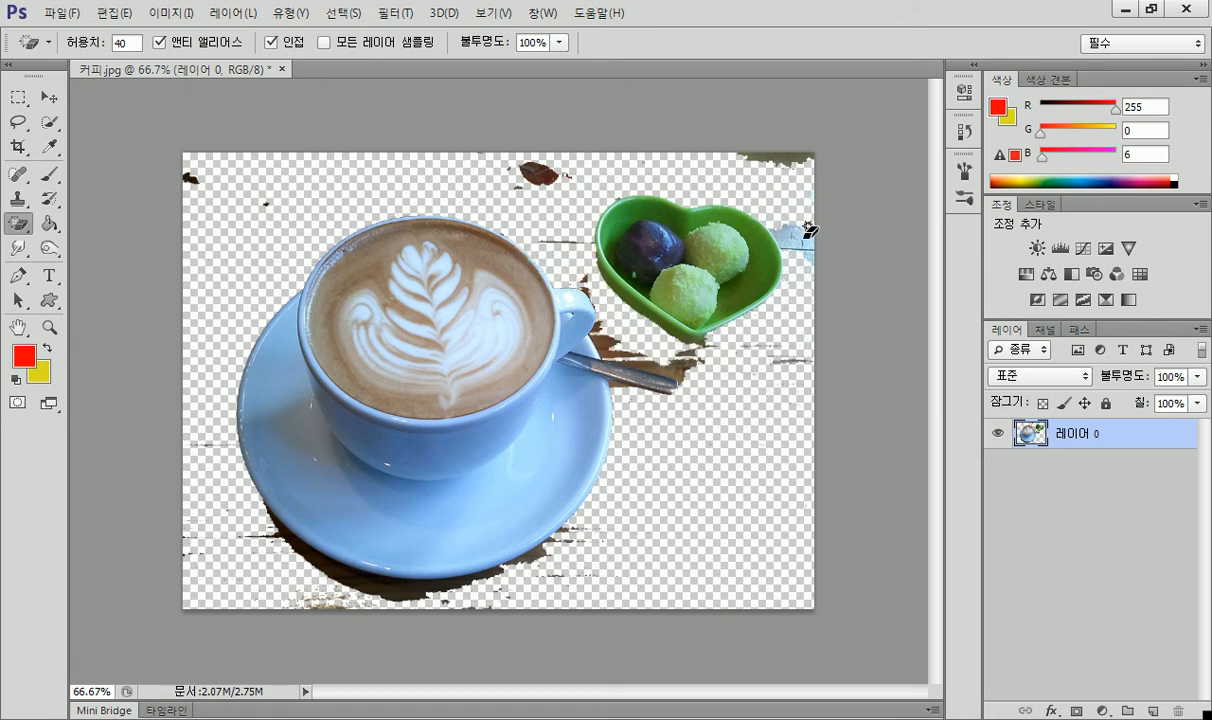
left_click(808, 248)
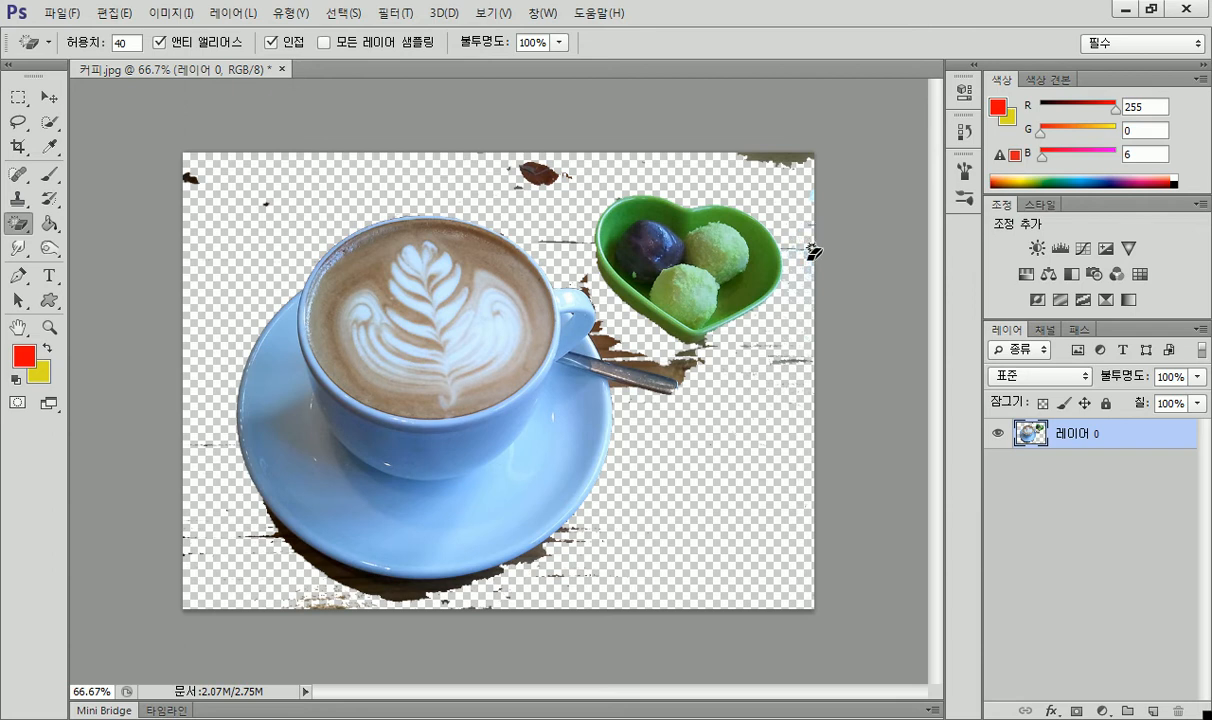
left_click(642, 342)
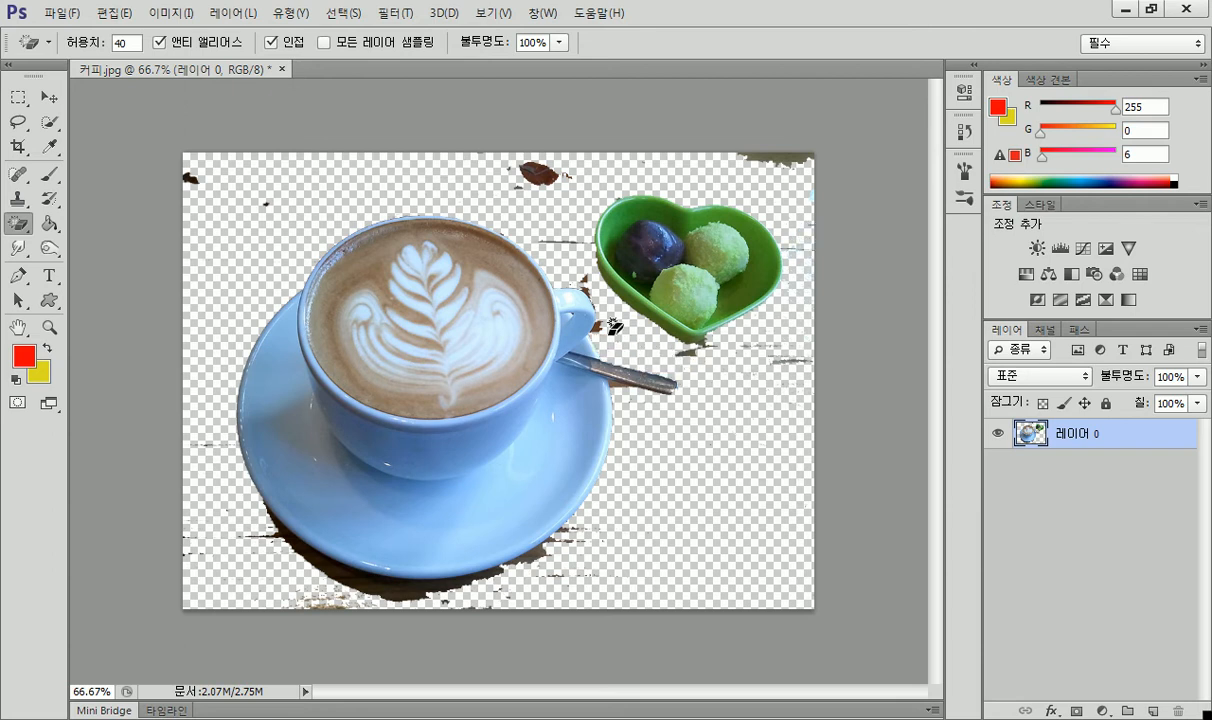
Erase the dark shadow patches below the saucer and the leftover wood spots along the image's upper edge.
left_click(380, 555)
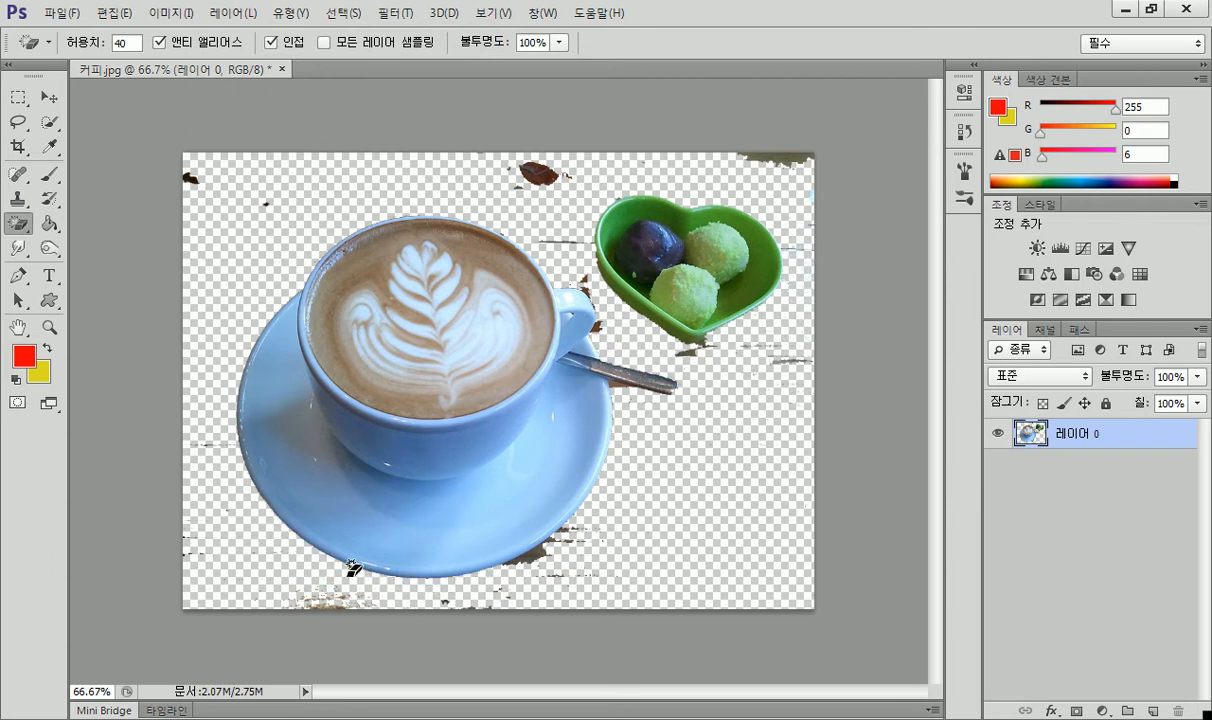
left_click(548, 545)
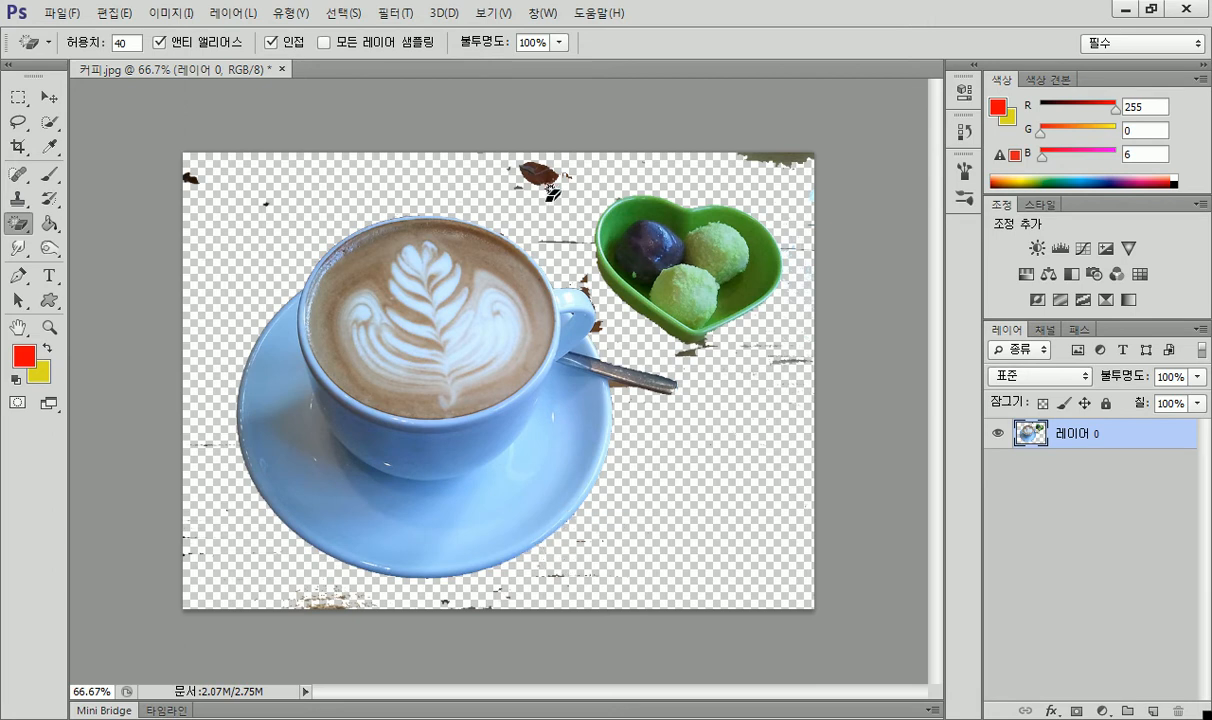
left_click(524, 168)
left_click(782, 151)
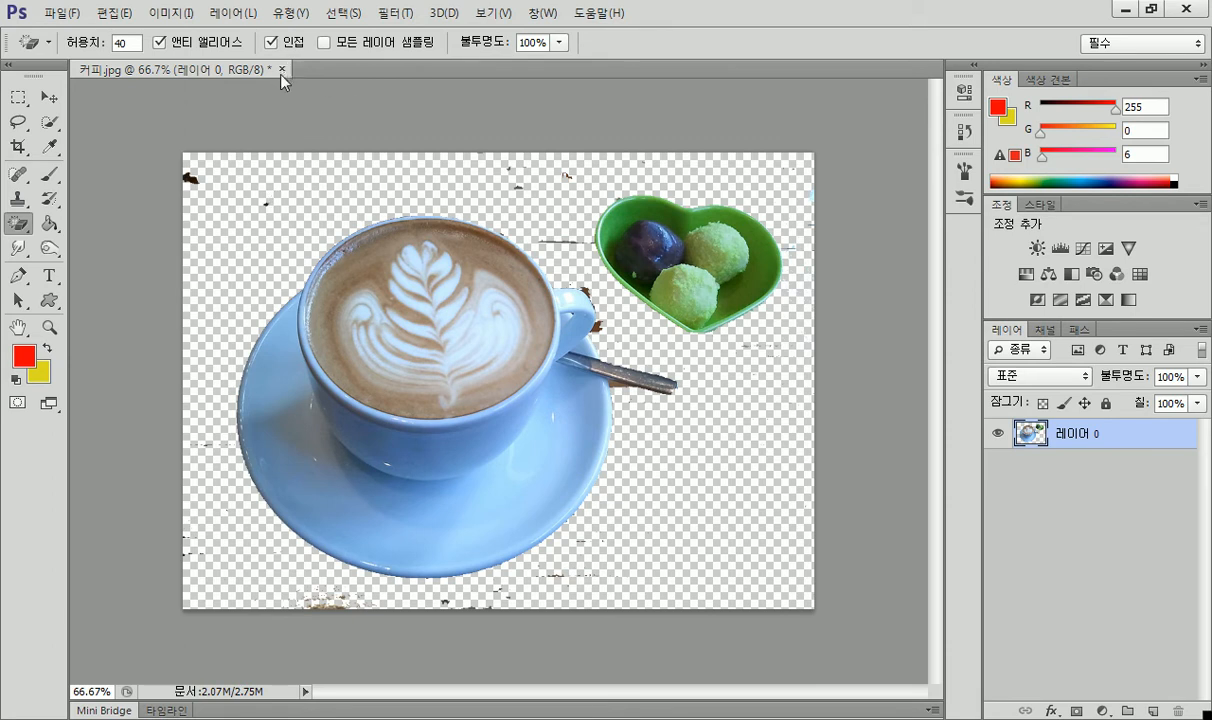
left_click(190, 178)
Start saving the edited coffee image so that the save dialog opens.
left_click(50, 14)
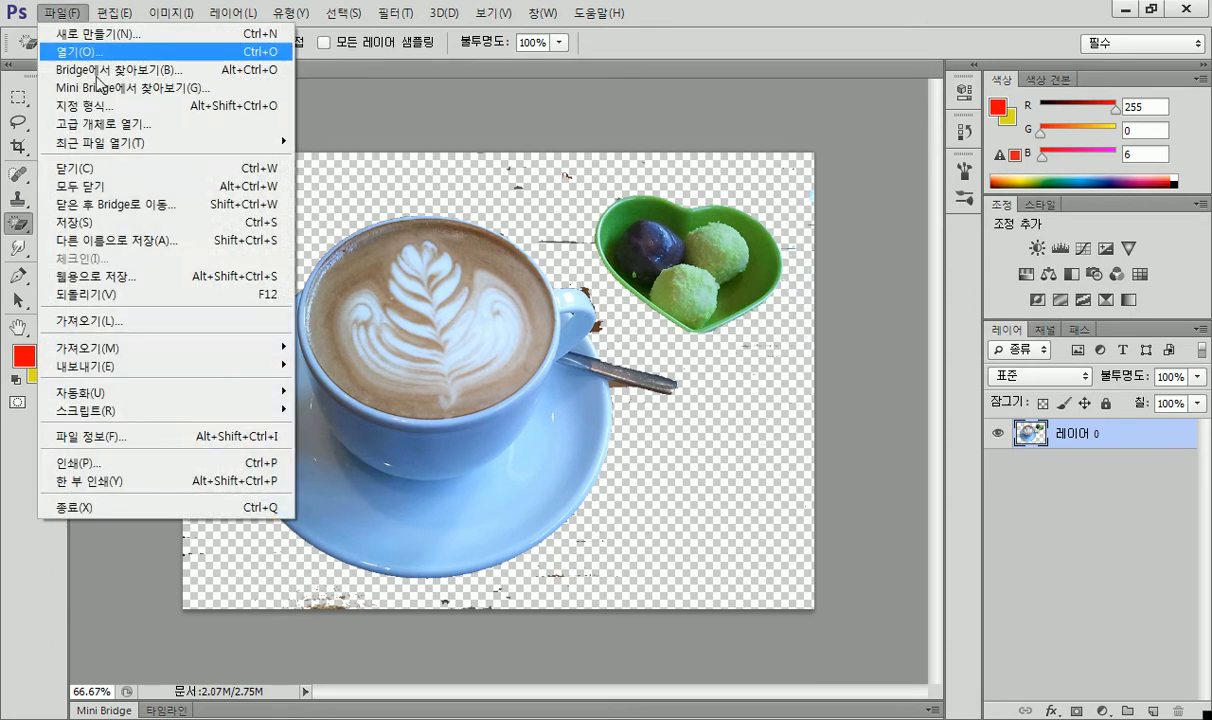
left_click(140, 222)
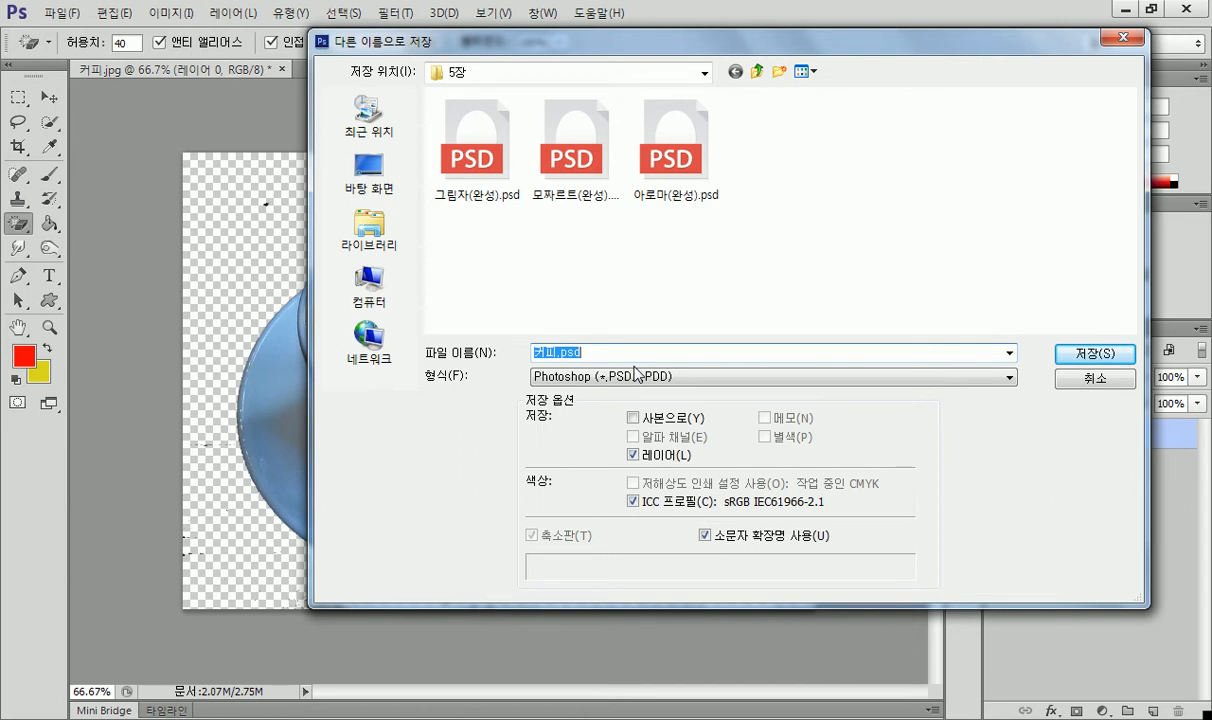
Switch to Notepad and add the line "그림을 불러올 때, jpg 형태 또는 psd 형태" below the RGB notes, separated by a blank line.
key("alt+Tab")
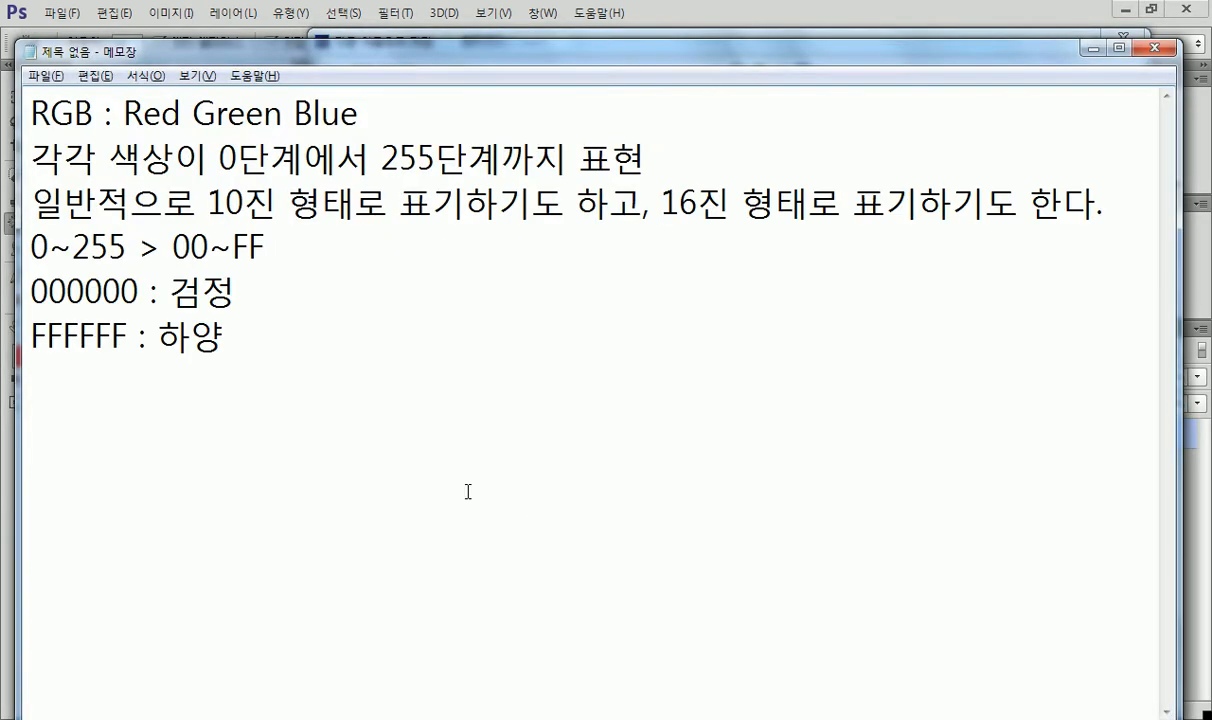
key("Return")
type("그림")
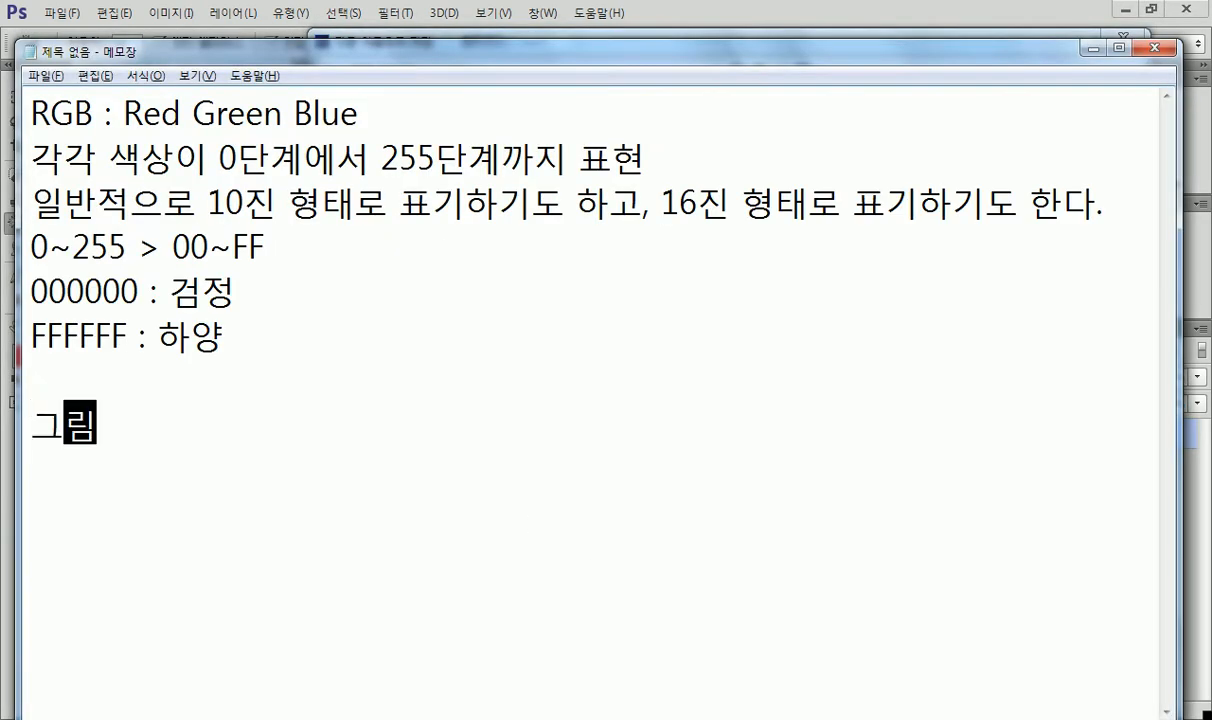
type("을 불러올 때,")
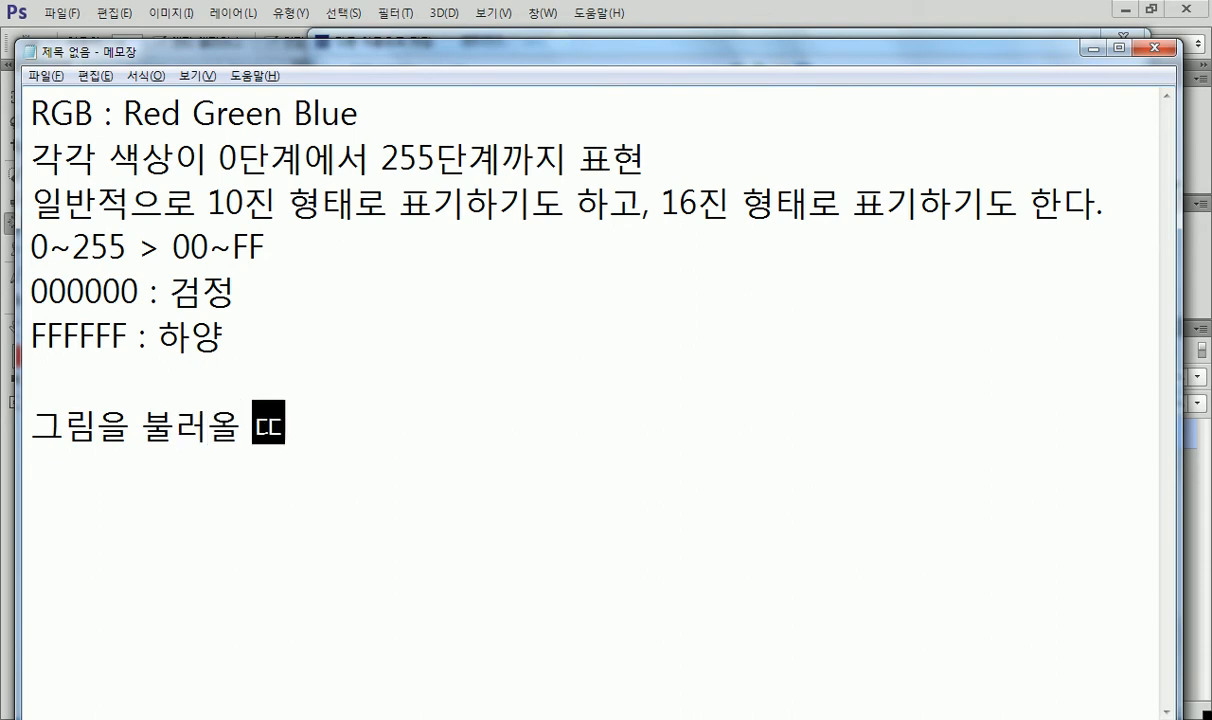
type(" jpg형태")
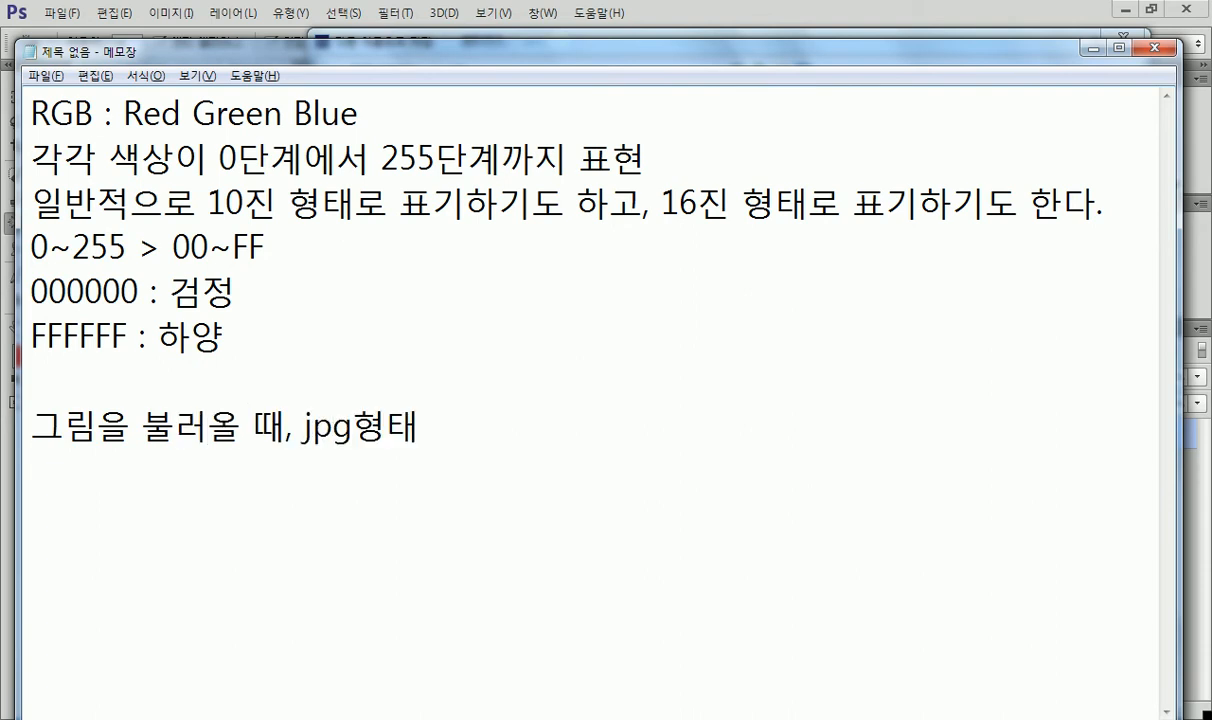
type(" 또는 p")
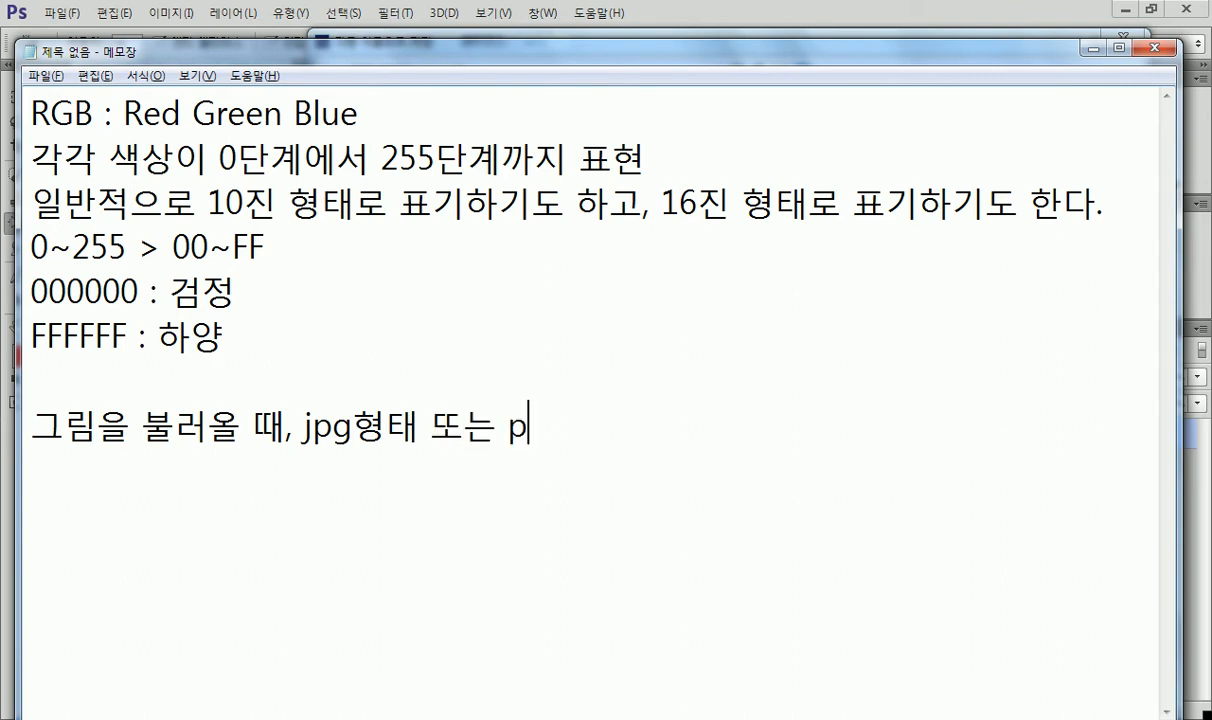
type("sd 형태")
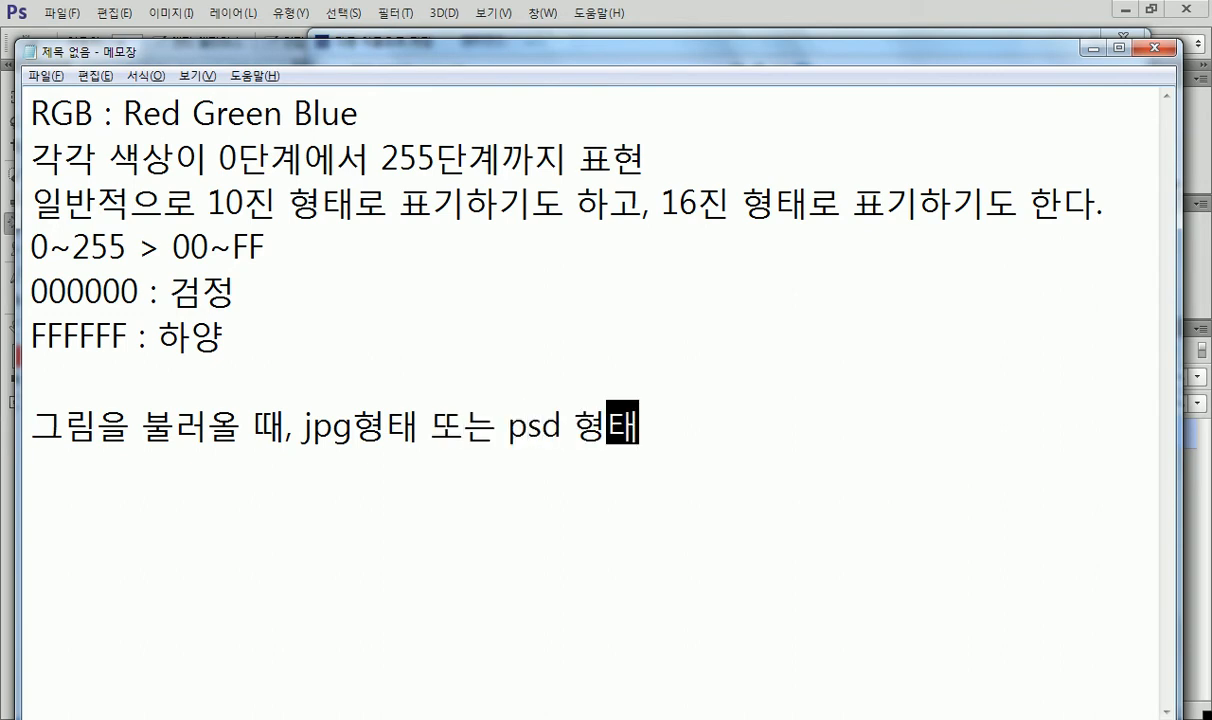
left_click(366, 425)
key("End")
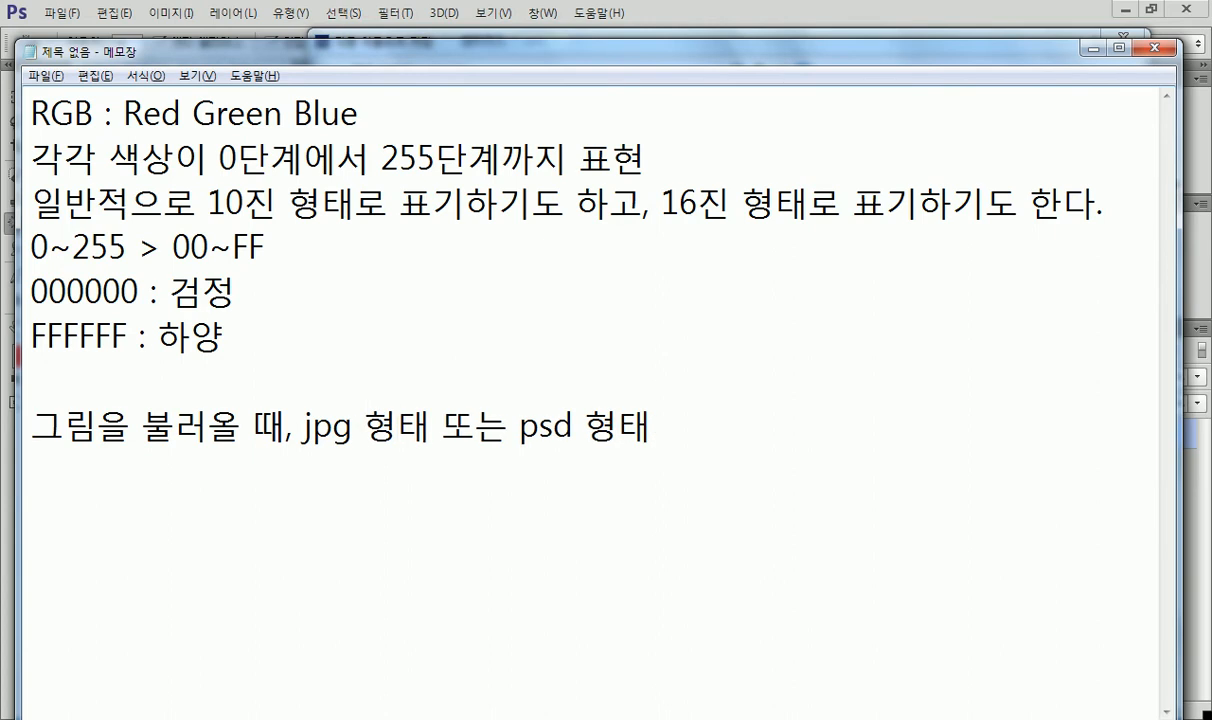
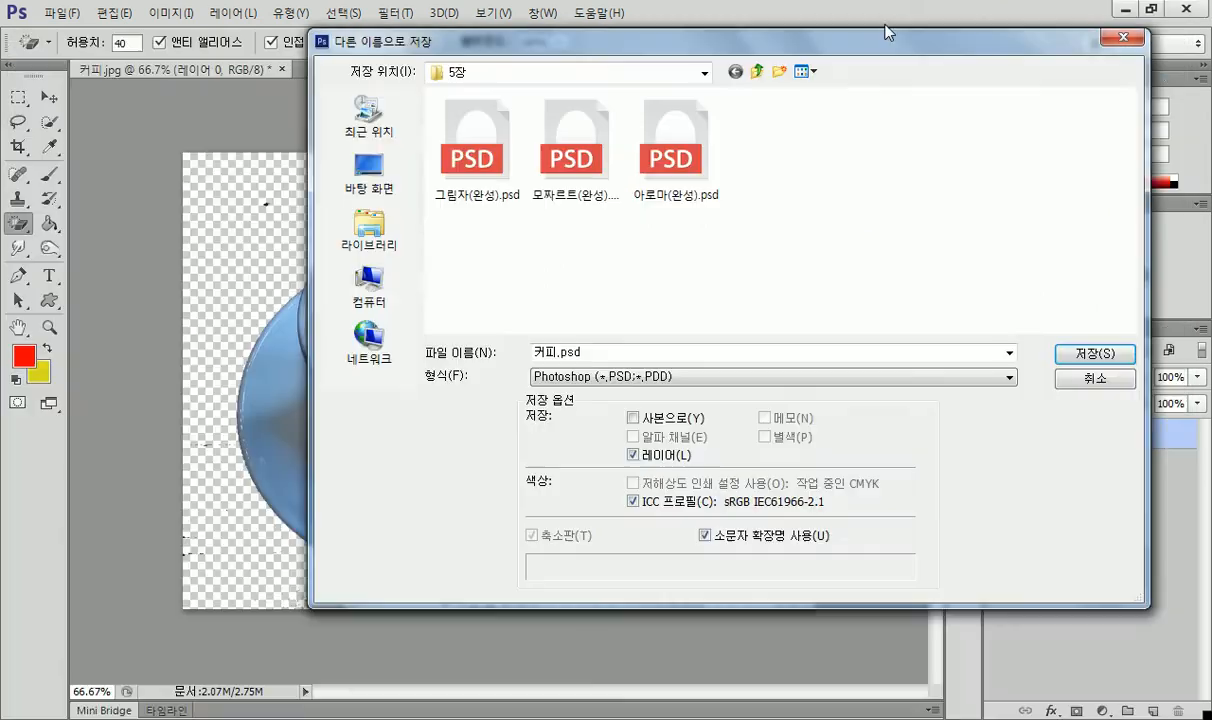
Cancel the current save, reopen the save dialog for the coffee image, and choose the JPEG format.
left_click(1042, 379)
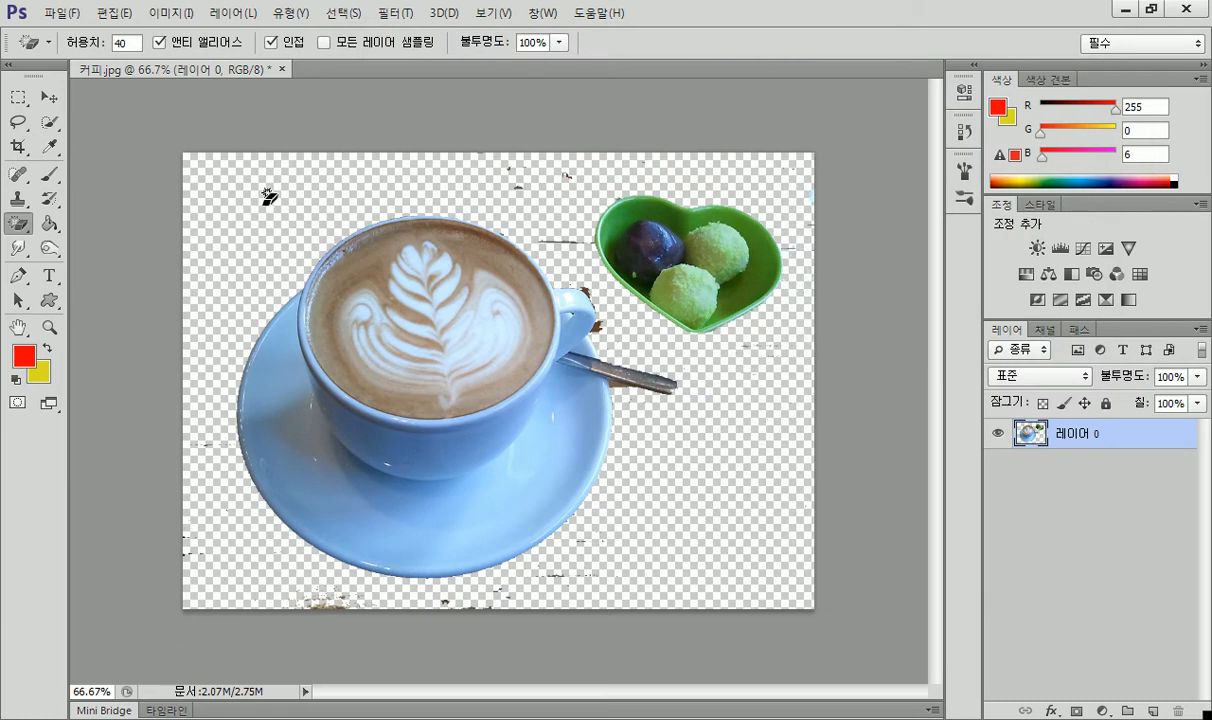
left_click(58, 13)
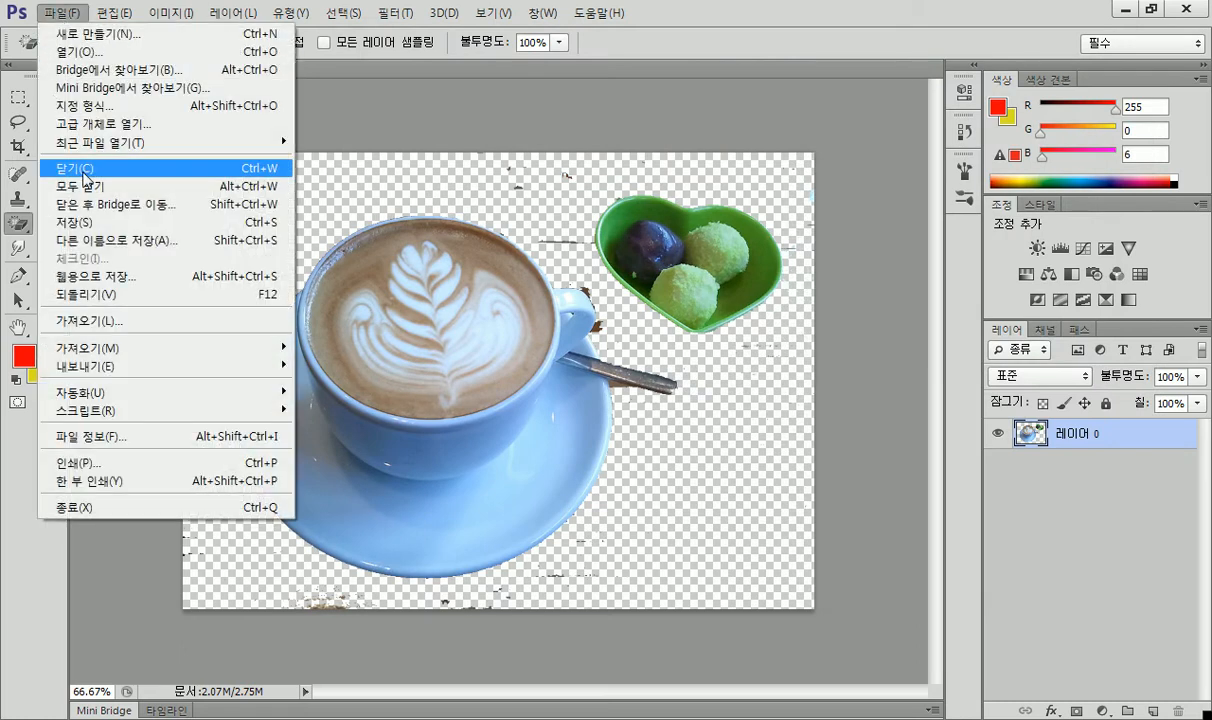
left_click(94, 223)
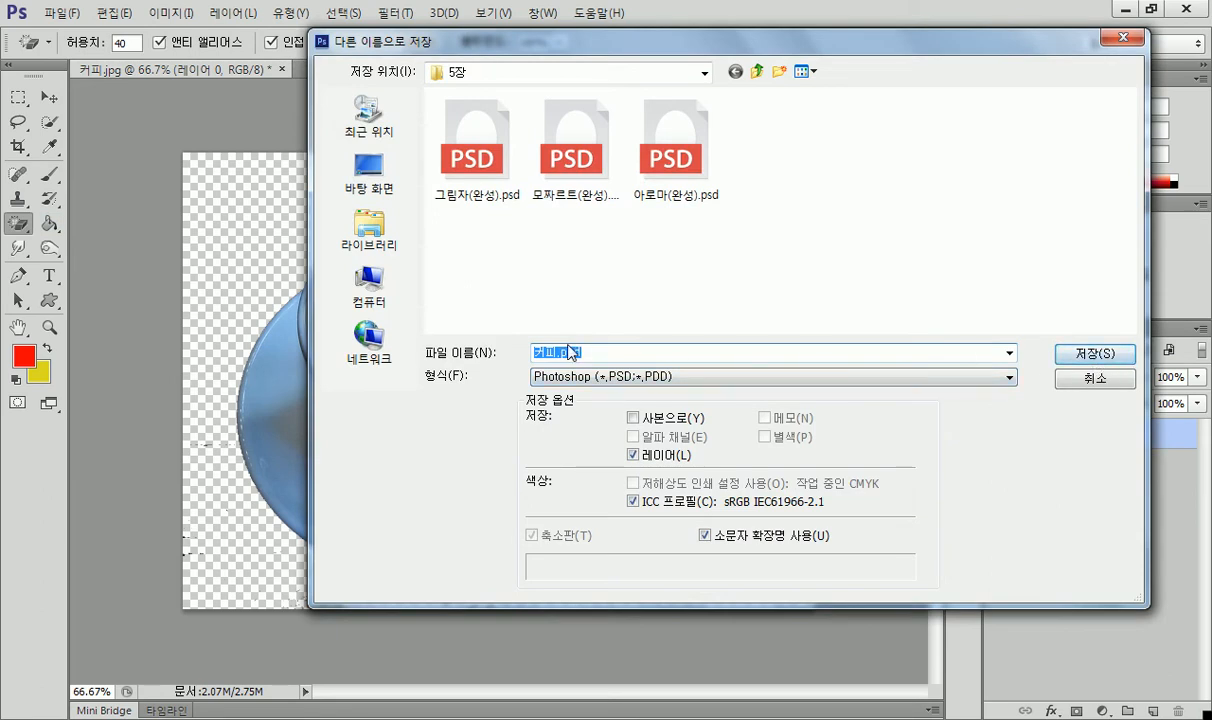
left_click(668, 378)
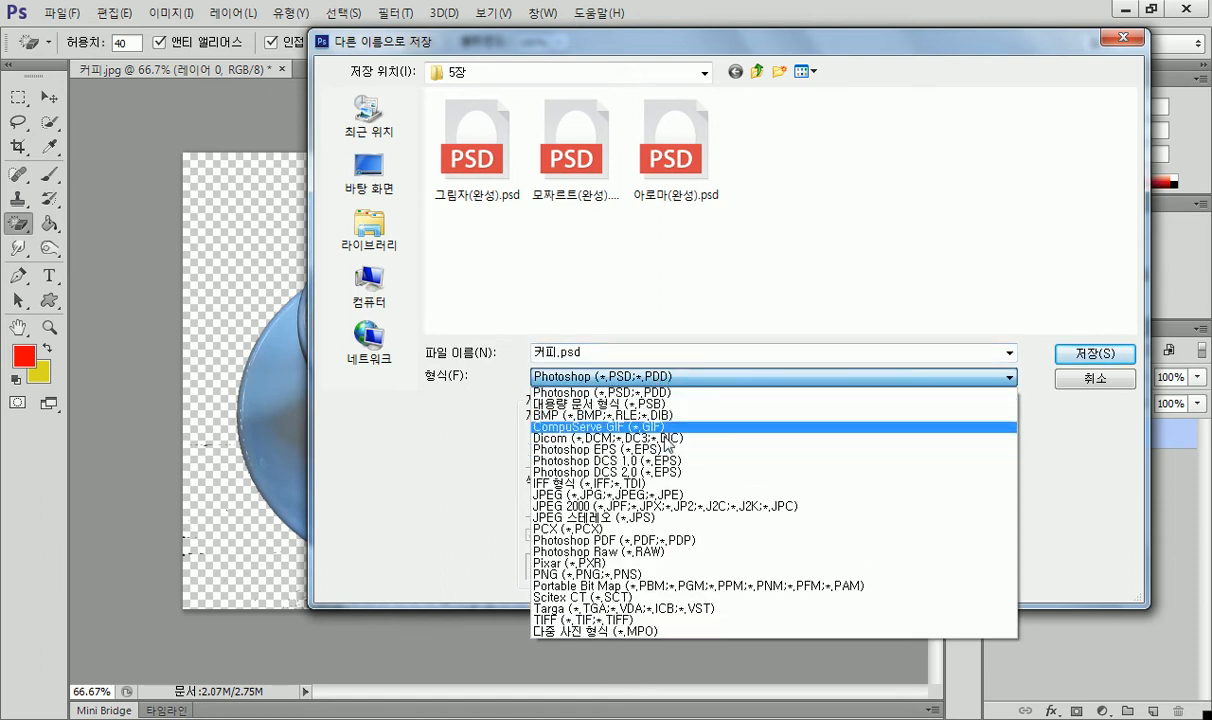
left_click(644, 496)
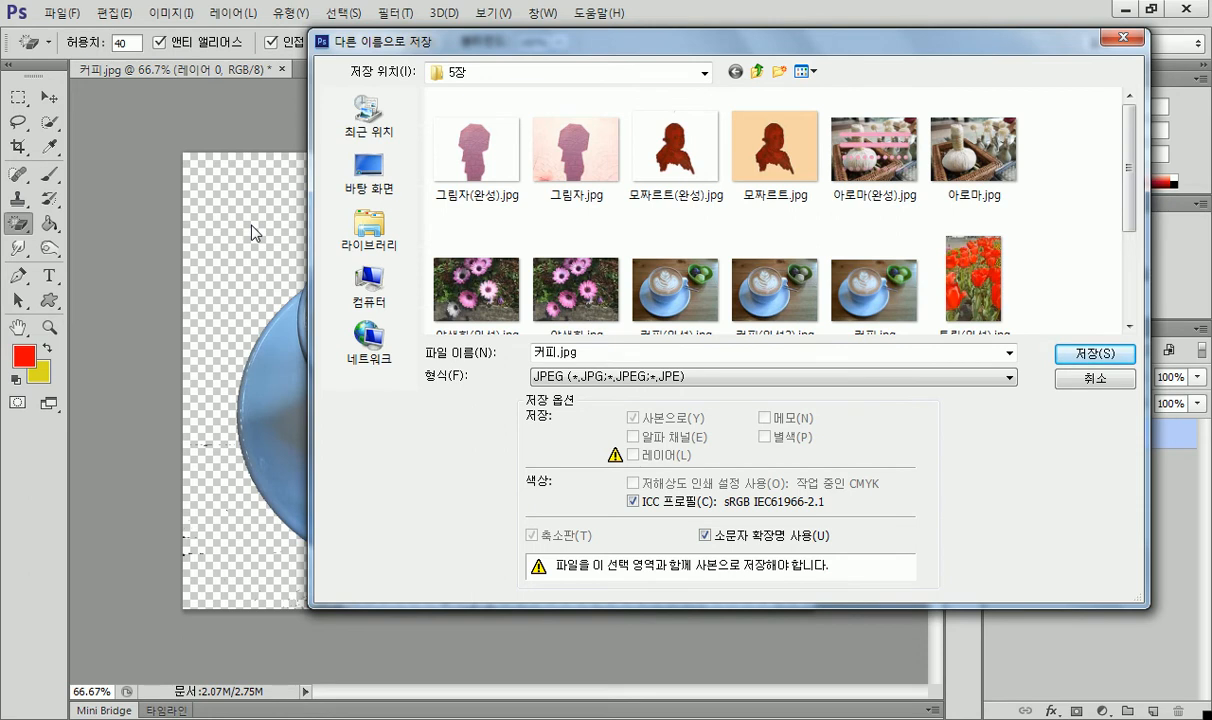
Save the coffee image as 커피.png in the 5장 folder, using PNG format with smallest/slow compression and no interlacing.
left_click(538, 376)
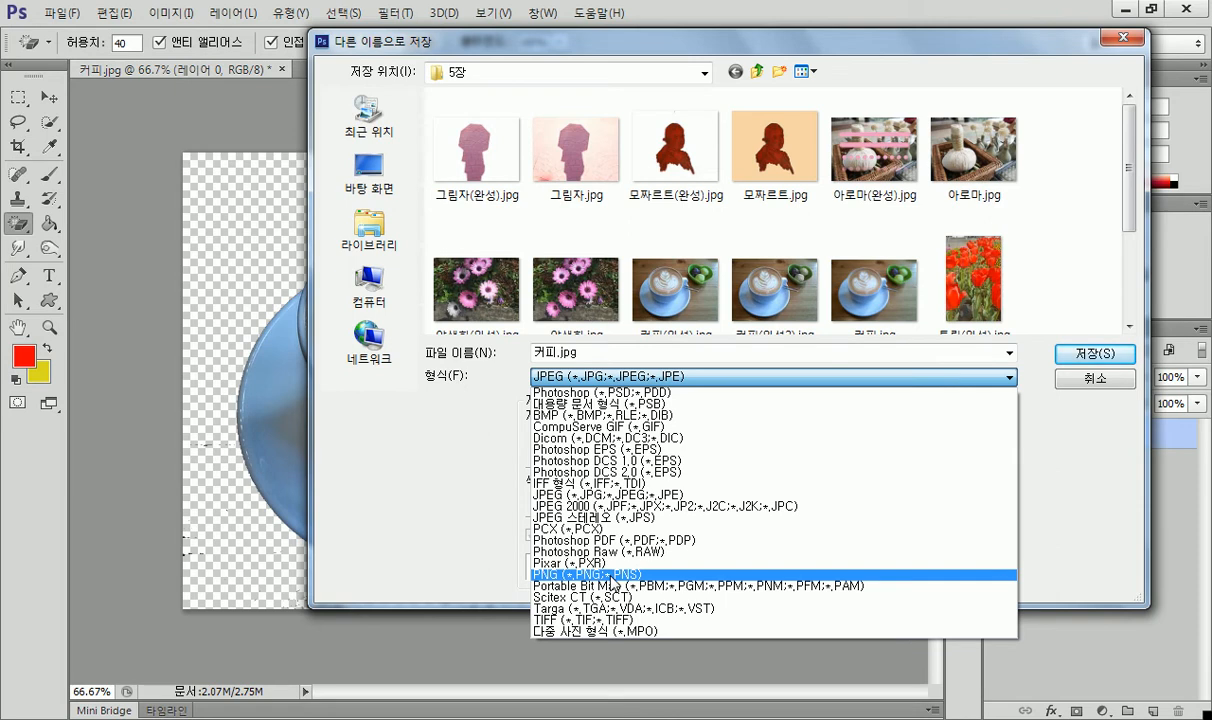
left_click(597, 576)
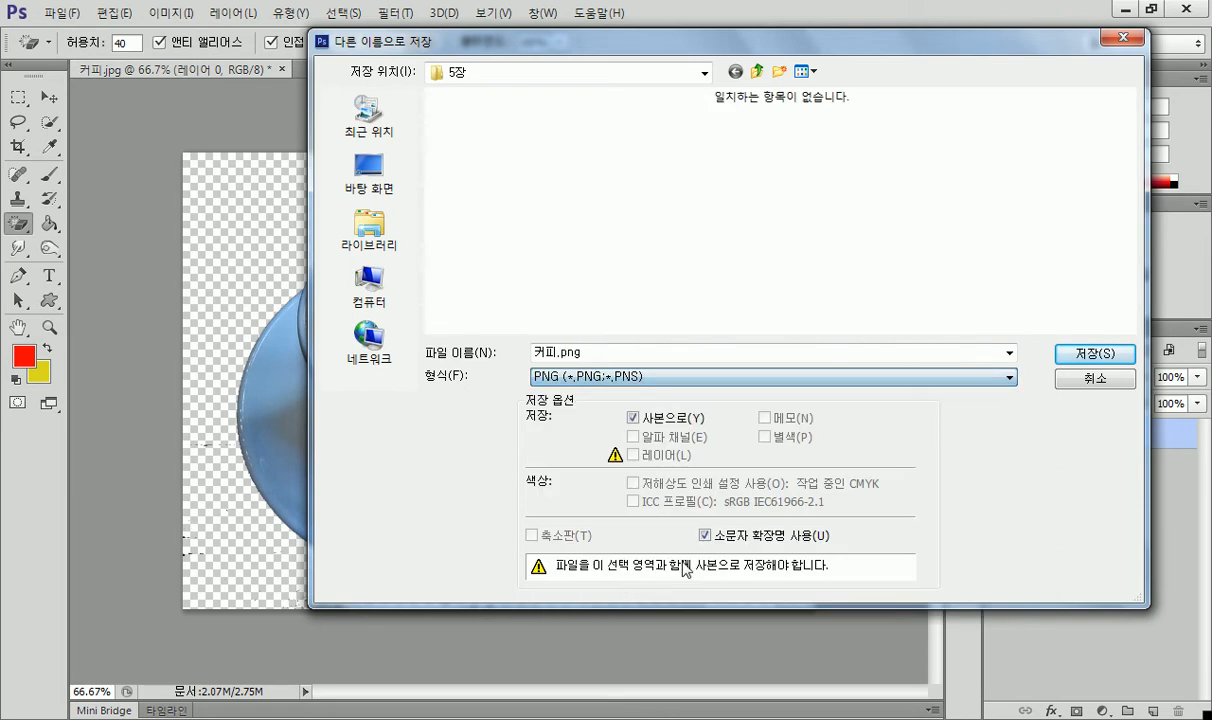
left_click(1079, 358)
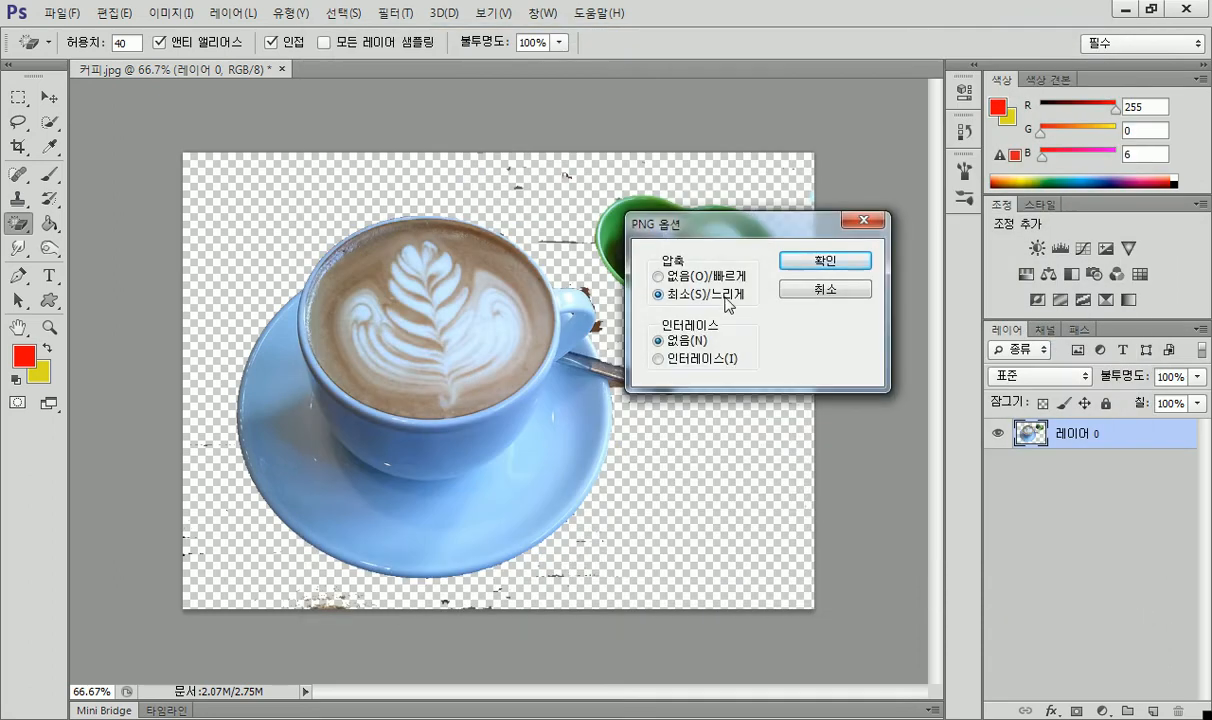
left_click(826, 261)
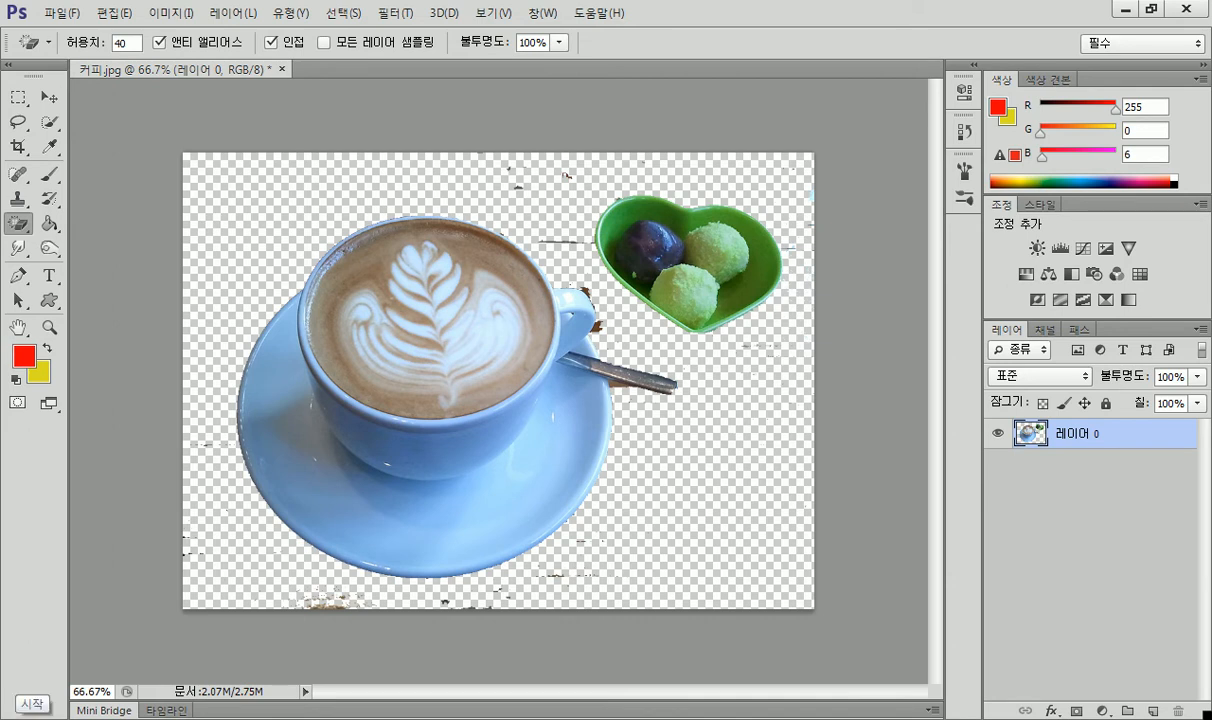
Launch PowerPoint 2013, dismissing the Office 2007 removal notice and declining the system restart.
left_click(30, 712)
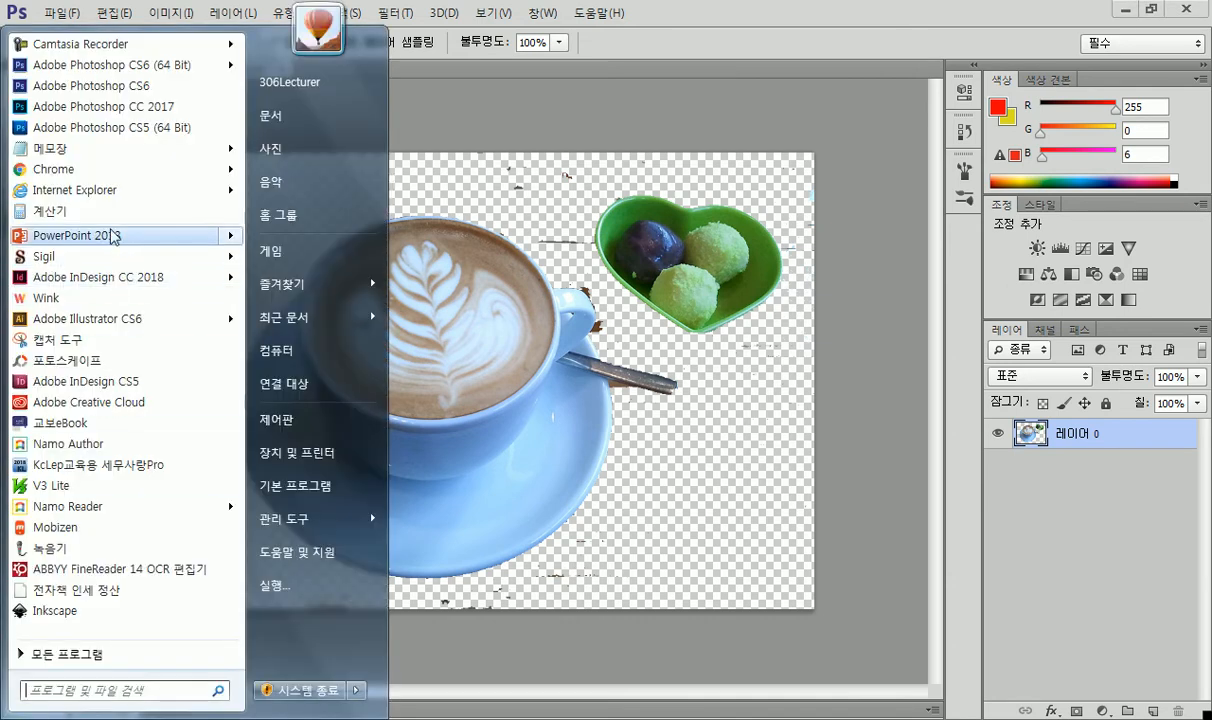
left_click(150, 236)
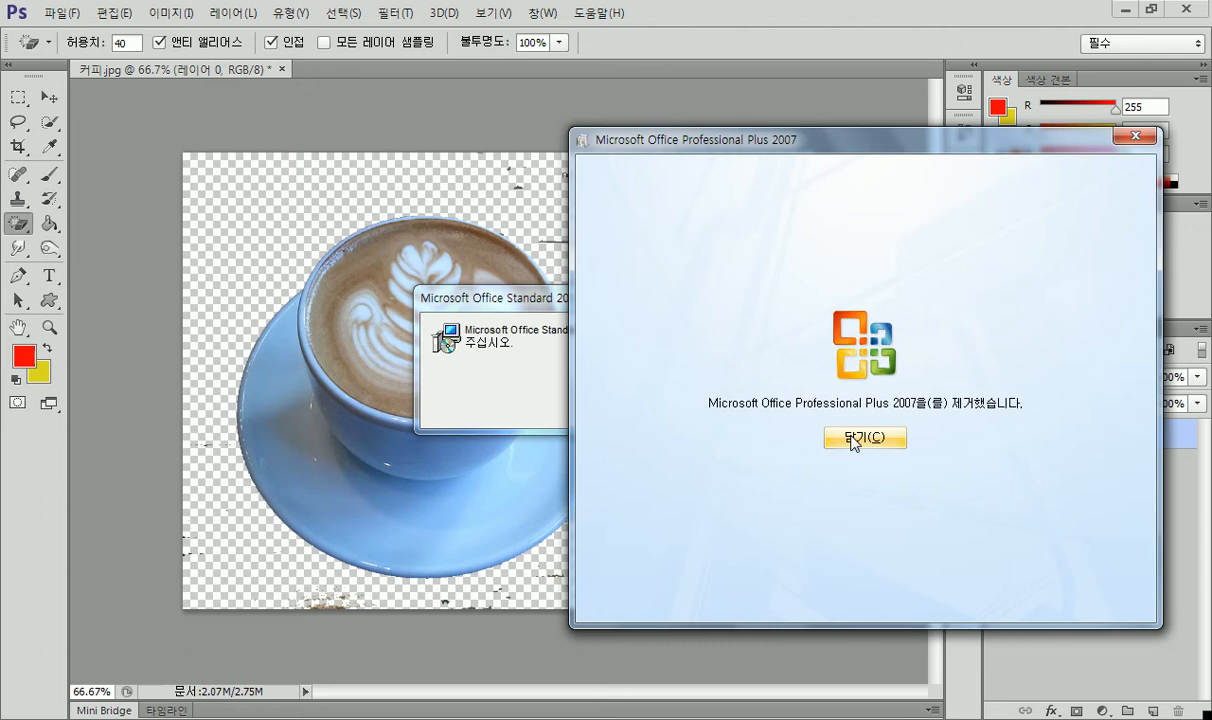
left_click(855, 436)
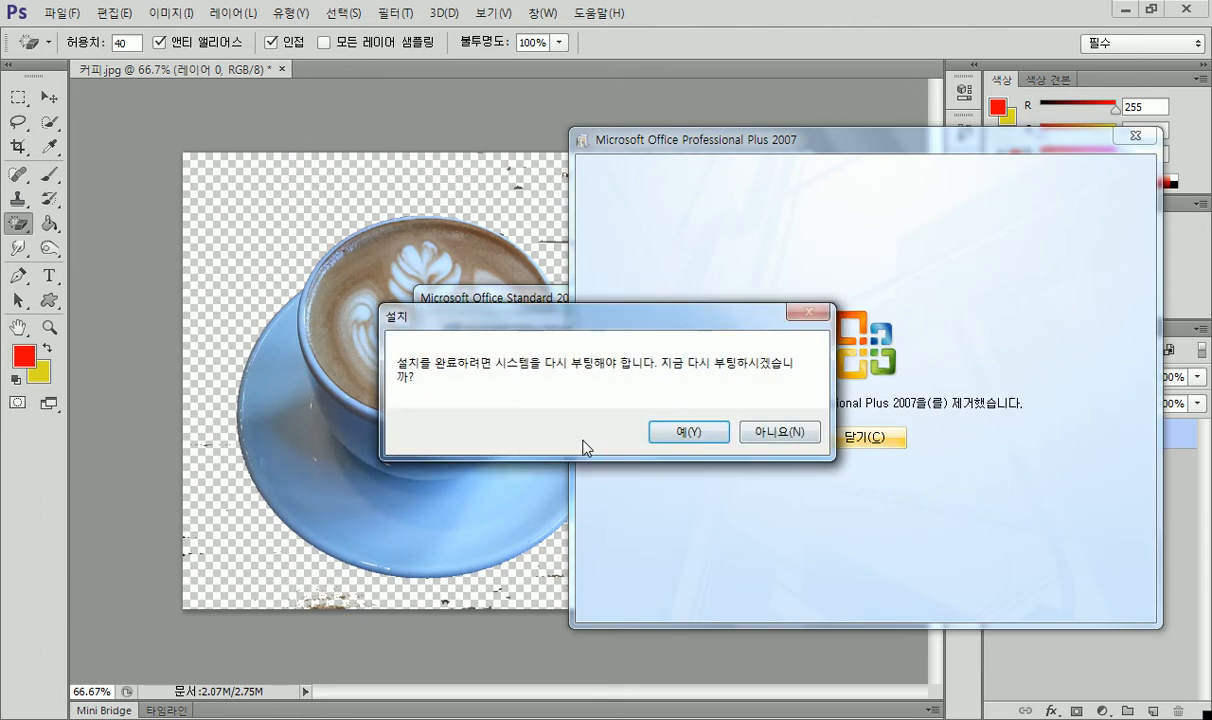
left_click(763, 432)
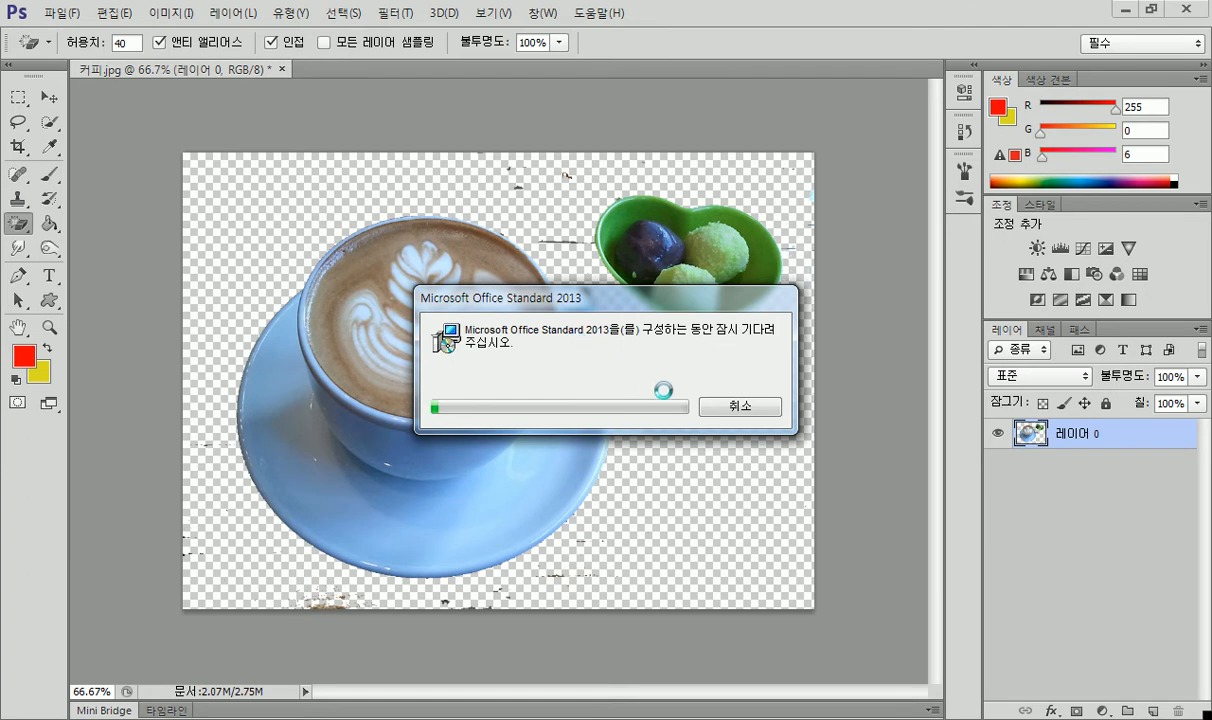
key("super")
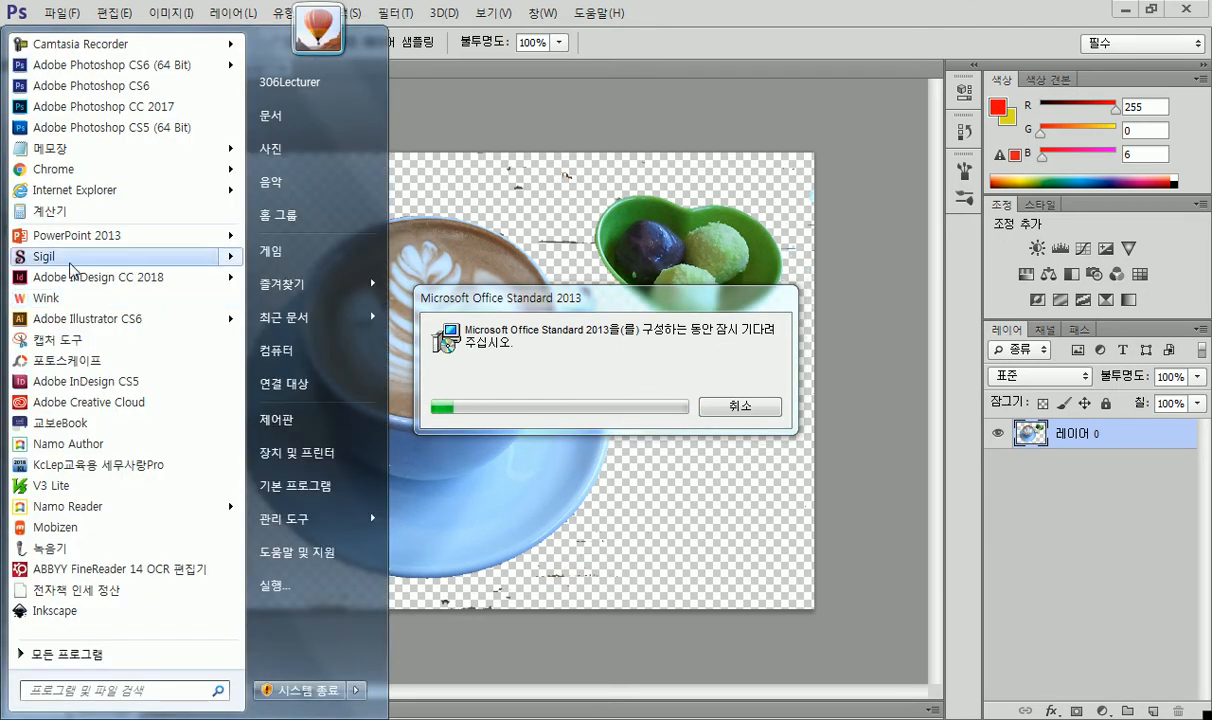
Launch PhotoScape (포토스케이프) from the installed programs and open its photo editor.
left_click(76, 657)
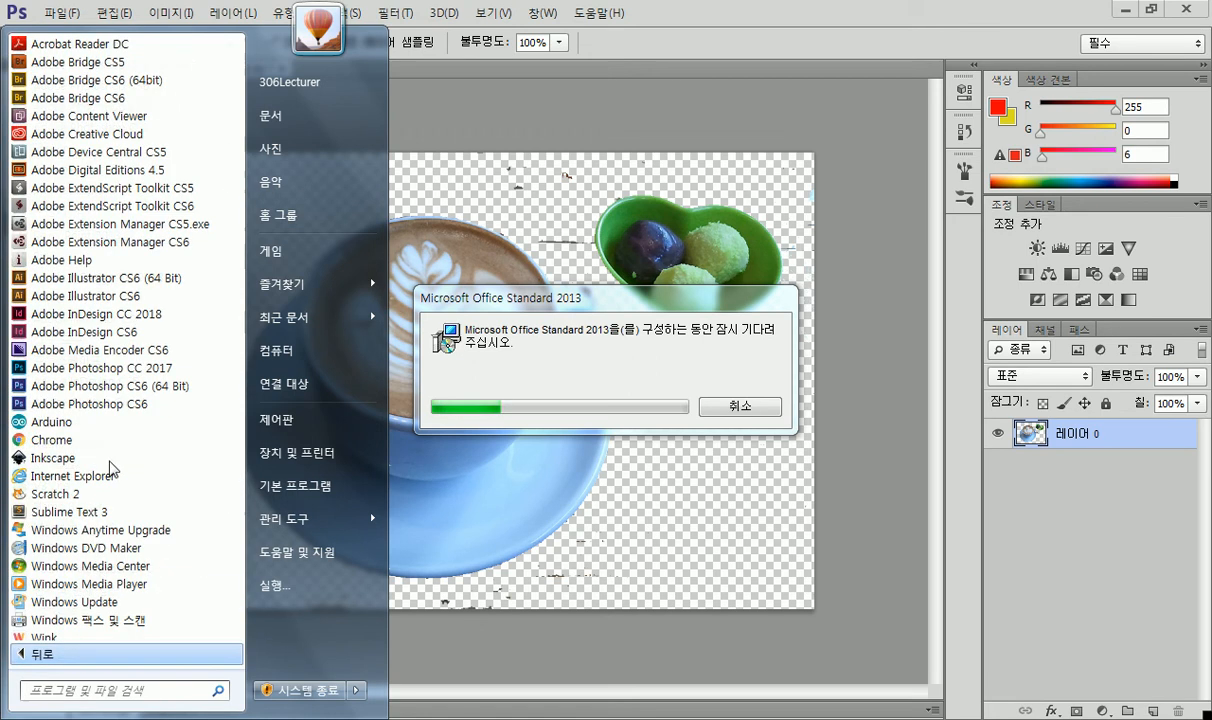
scroll(115, 420, "down", 8)
scroll(115, 457, "down", 8)
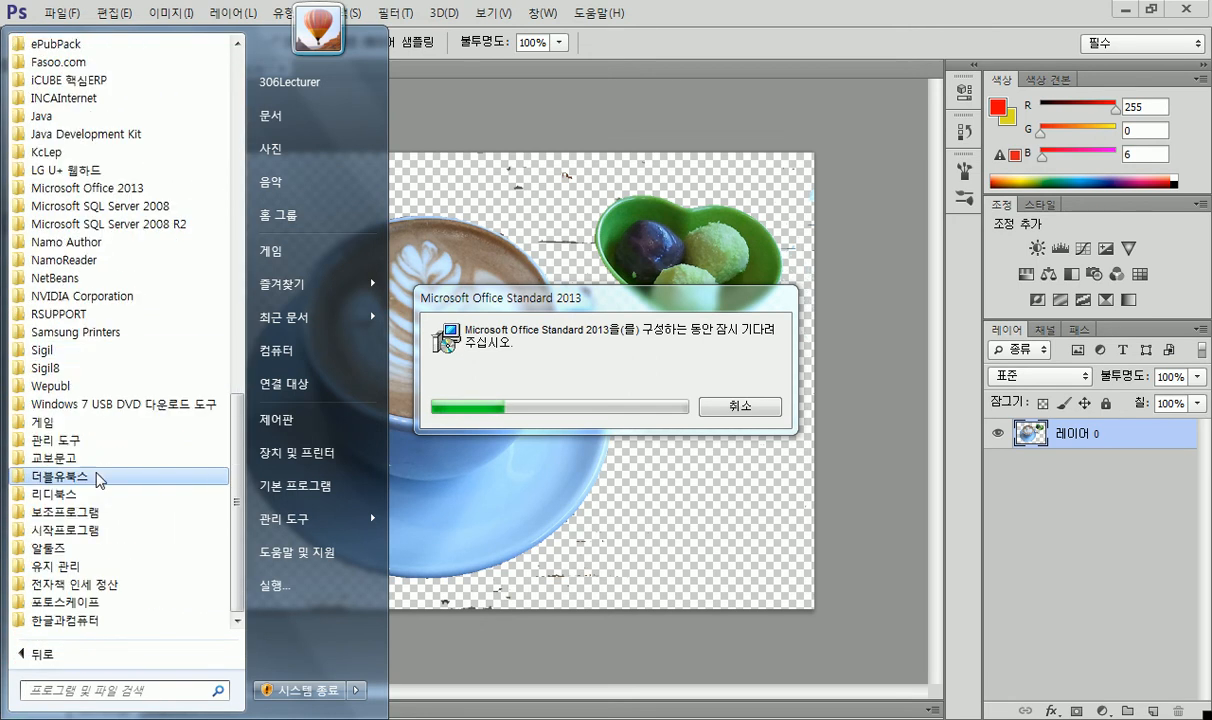
left_click(80, 602)
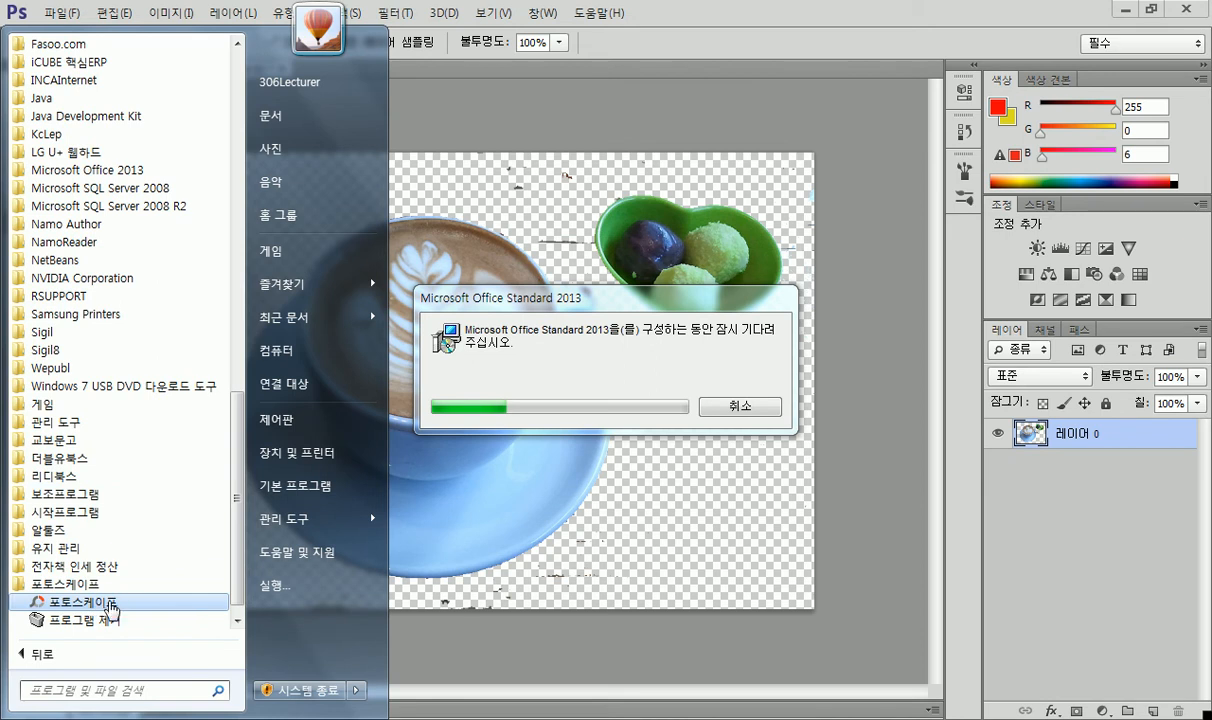
left_click(95, 618)
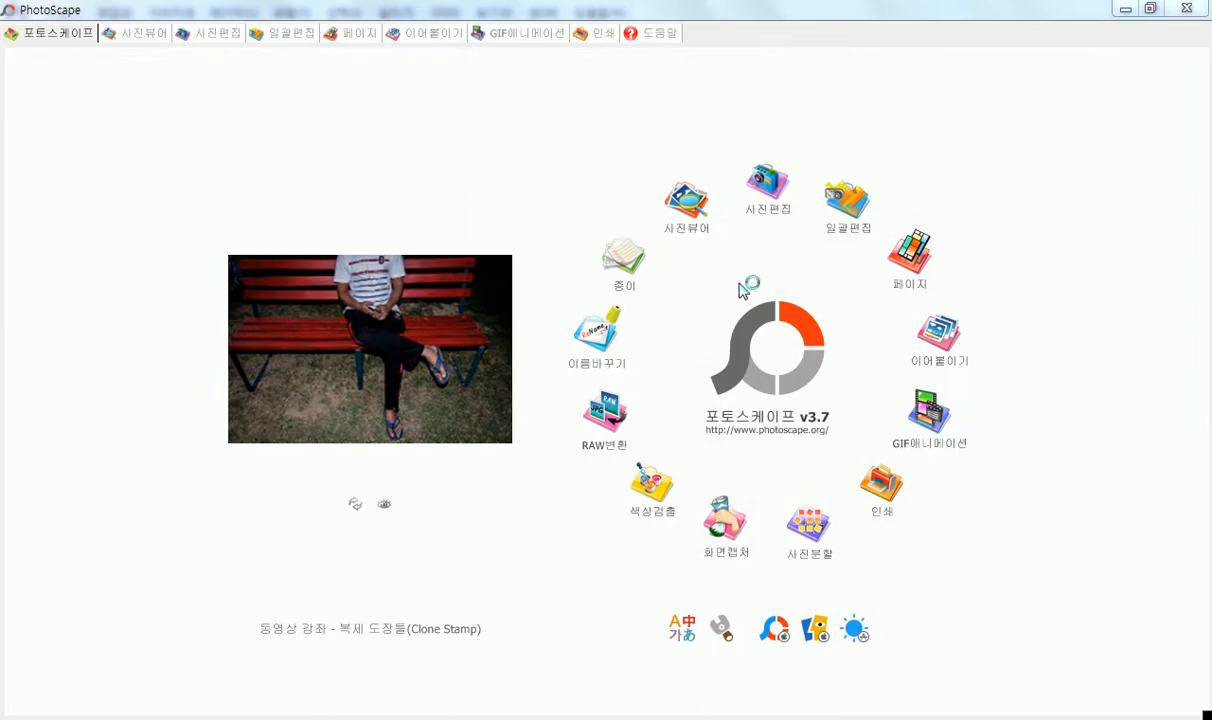
left_click(767, 185)
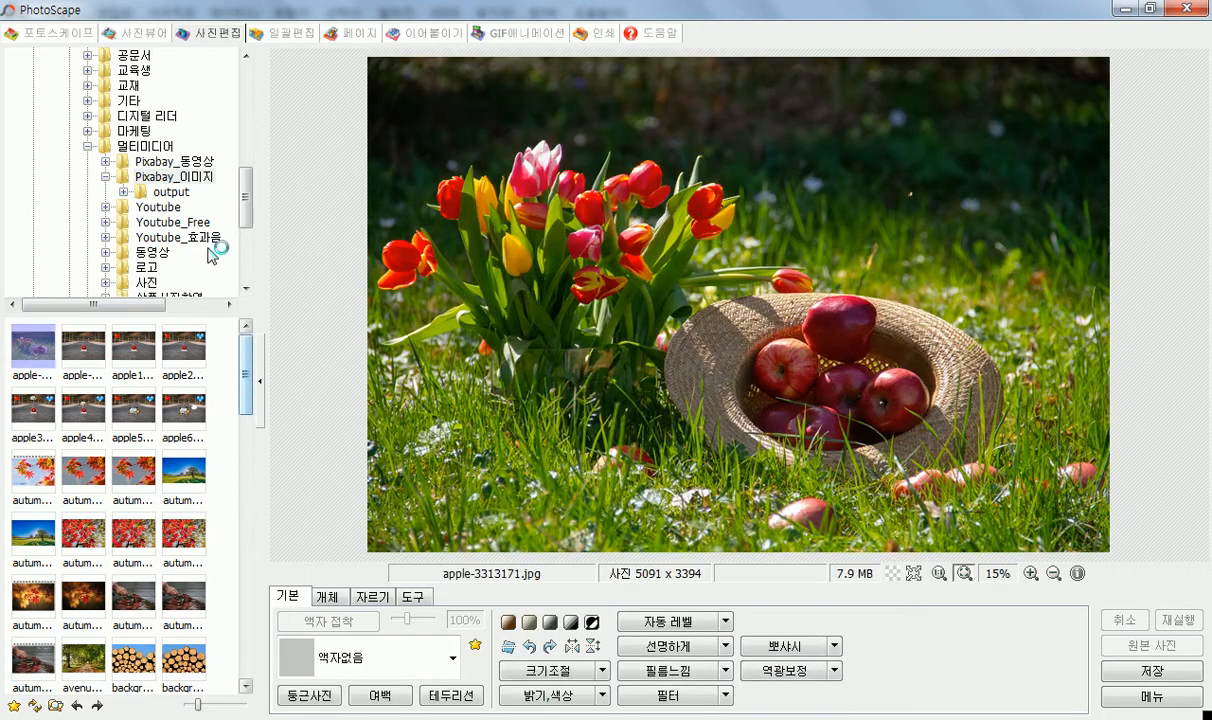
Begin adding a photo object to apple-3313171.jpg and browse to the 실습파일 > 5장 practice folder on drive D.
left_click(322, 594)
left_click(311, 620)
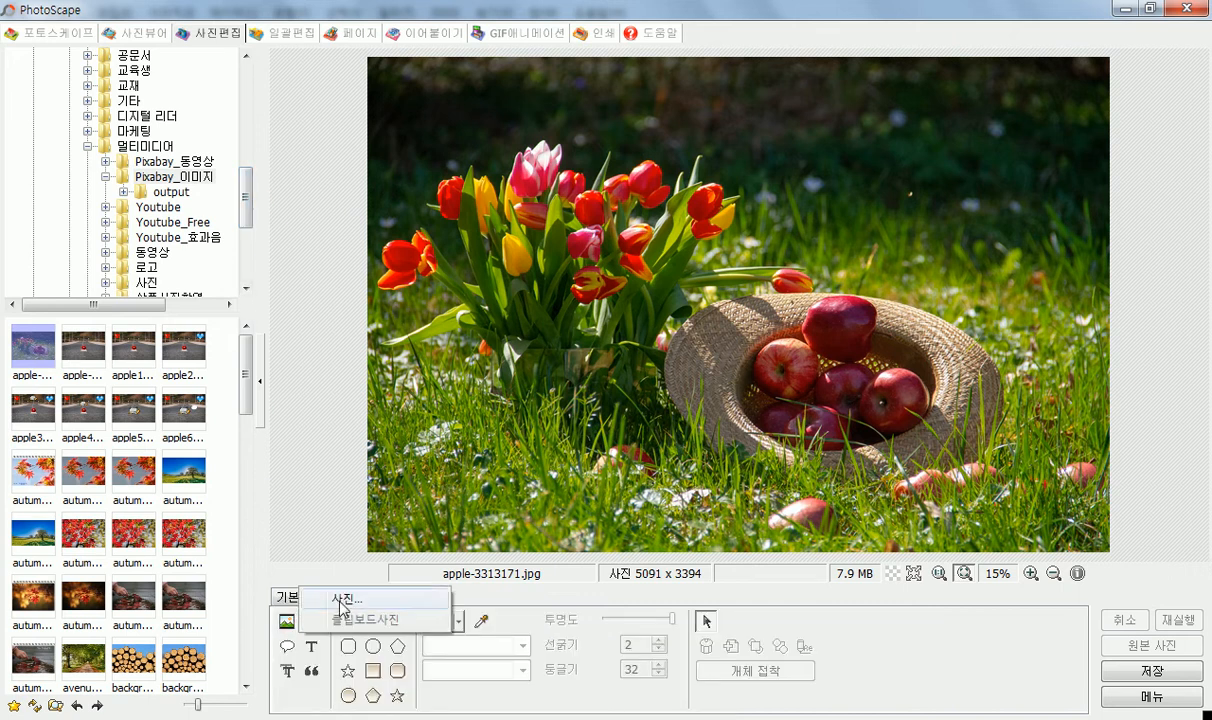
left_click(362, 598)
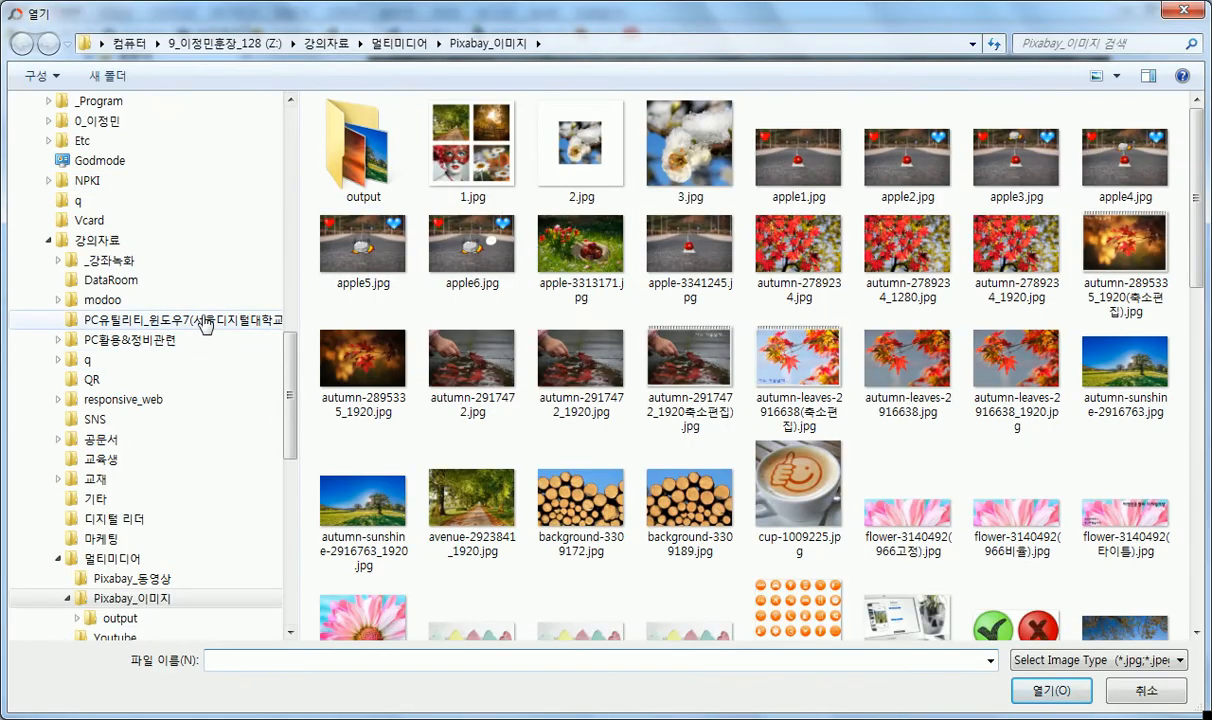
left_click_drag(294, 381, 289, 307)
left_click(135, 320)
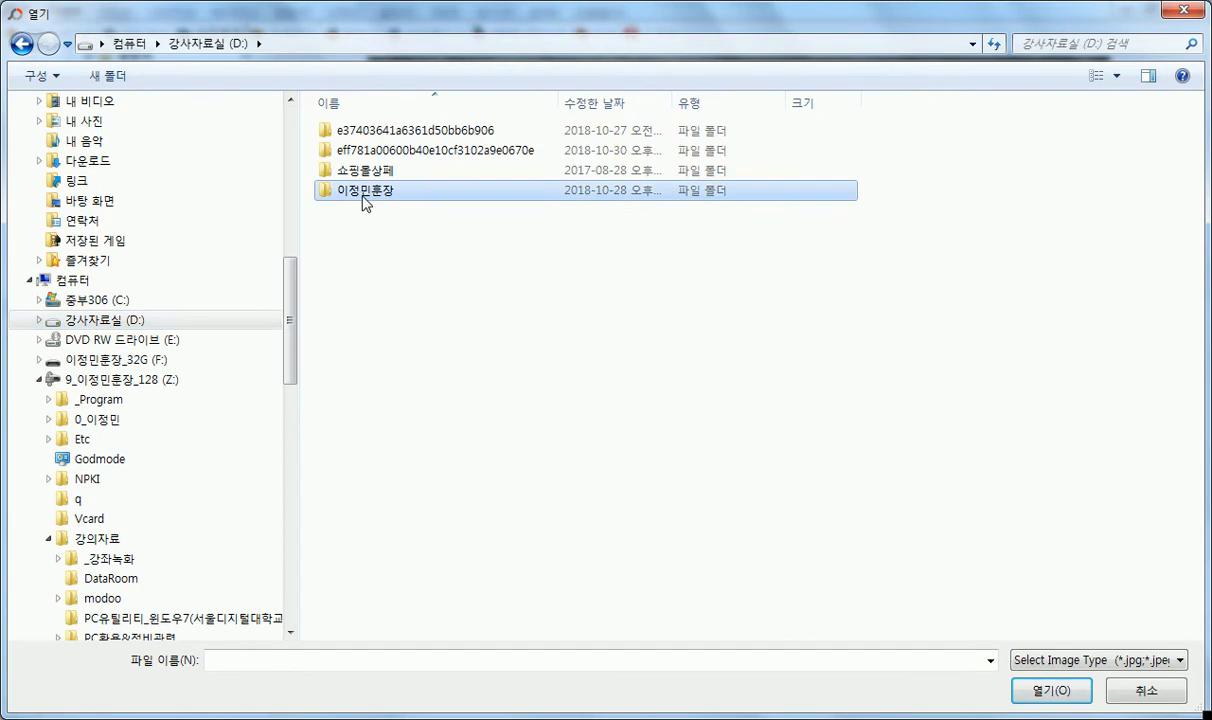
double_click(350, 186)
double_click(415, 200)
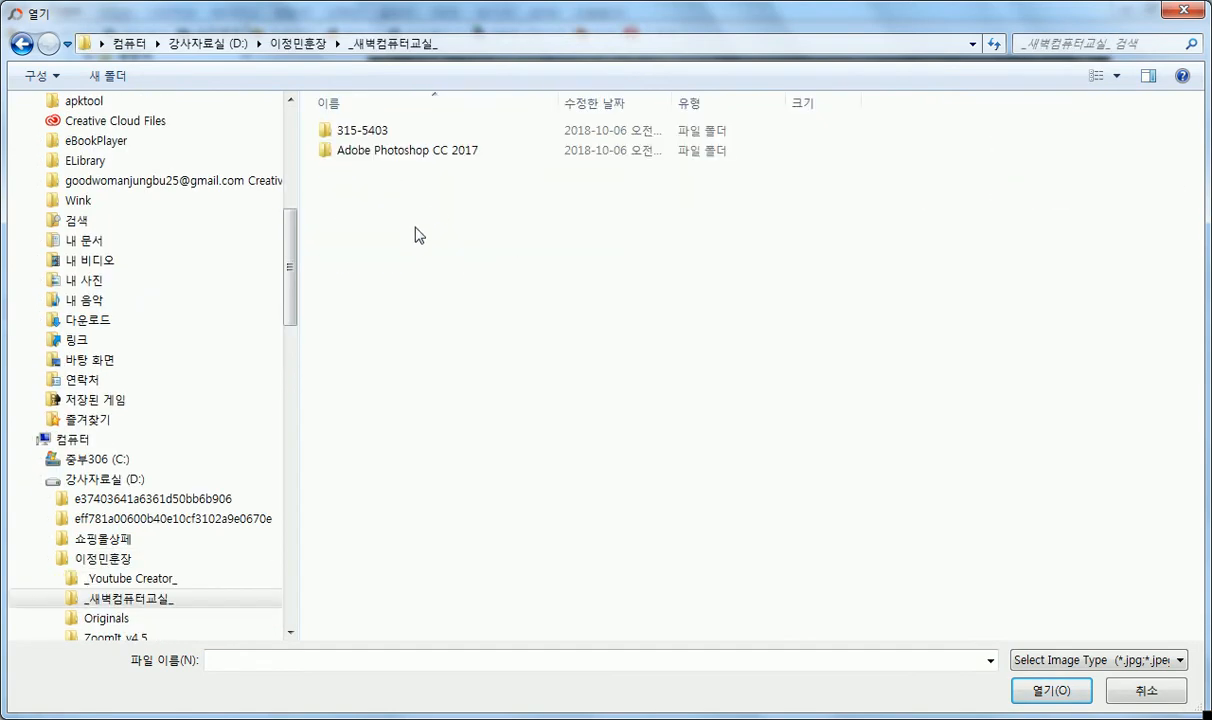
double_click(343, 137)
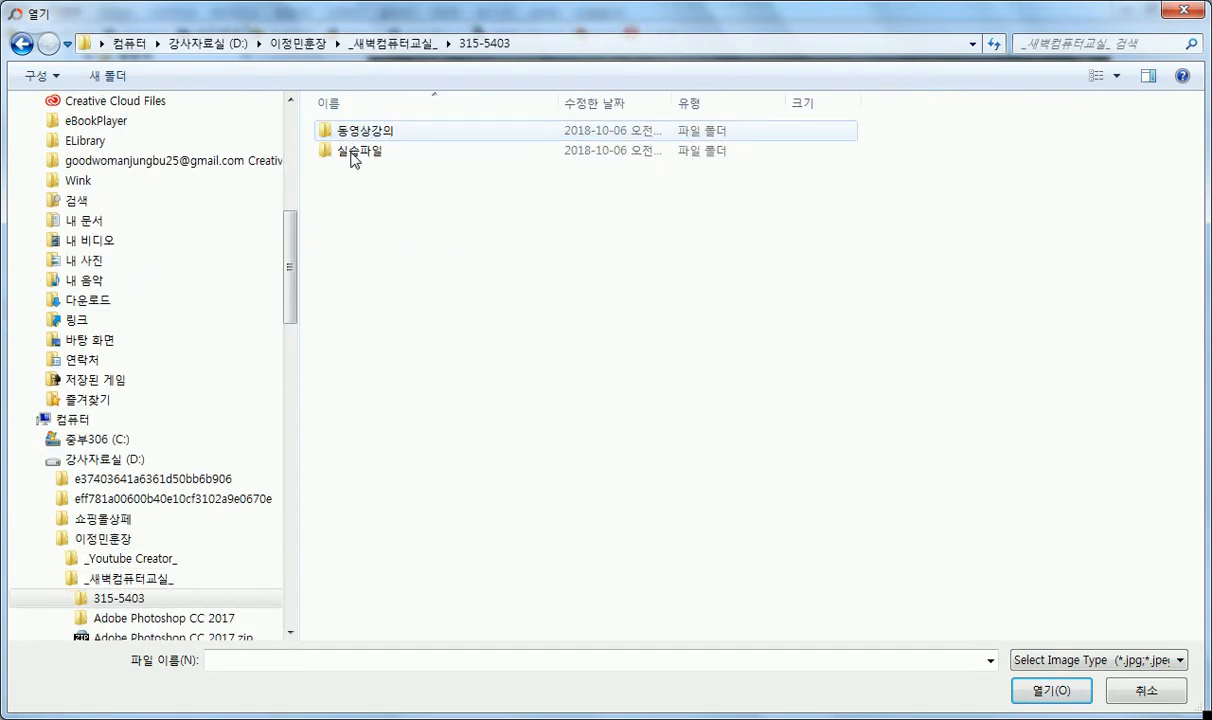
double_click(345, 153)
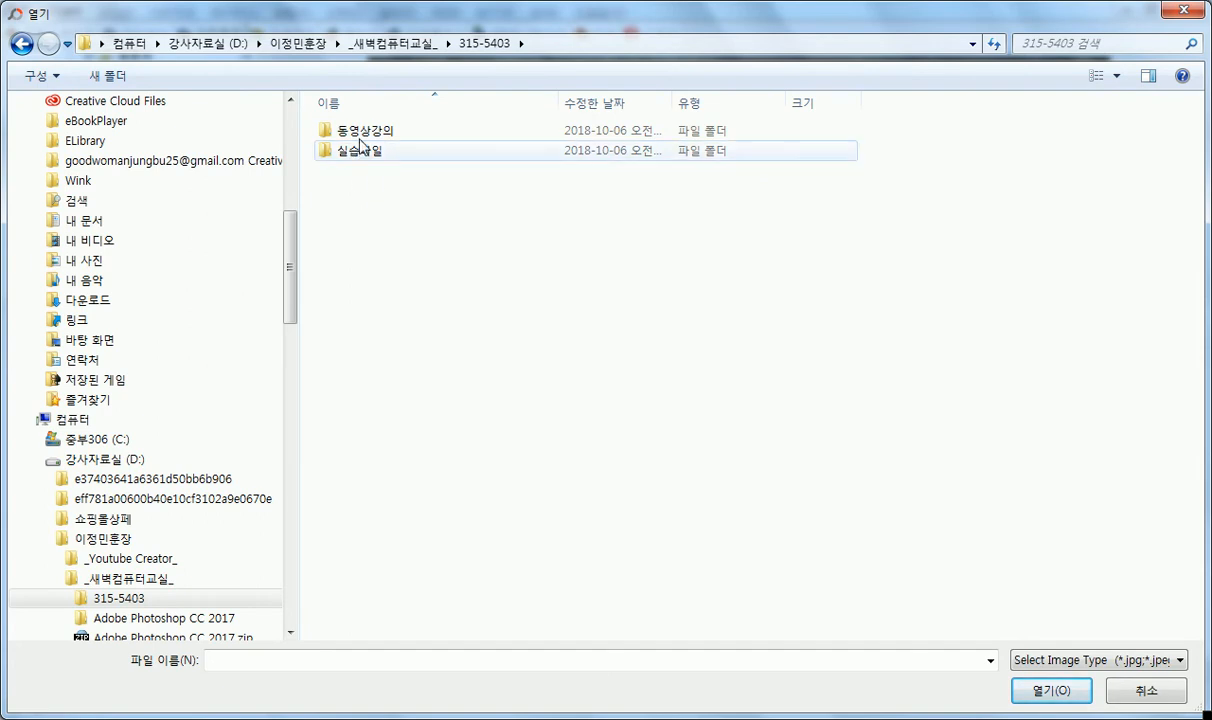
double_click(346, 212)
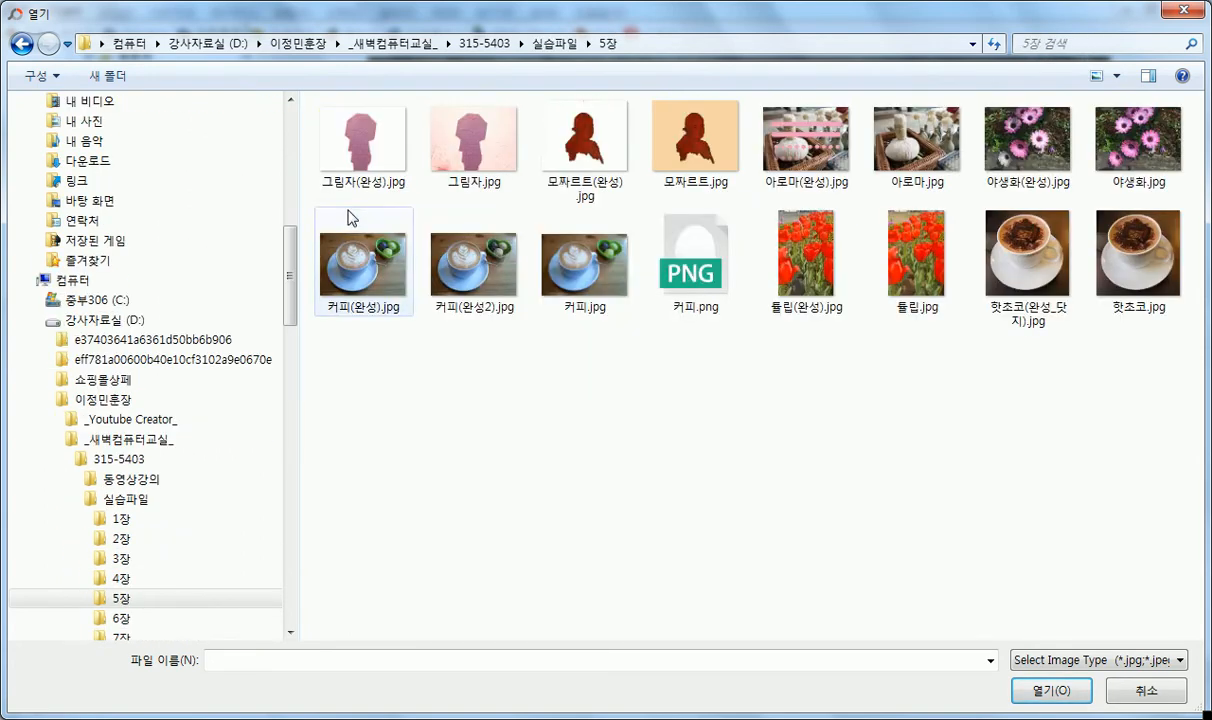
Insert 커피.jpg as a photo object, enlarge it and place it over the tulips in the upper-left area of the picture.
double_click(577, 290)
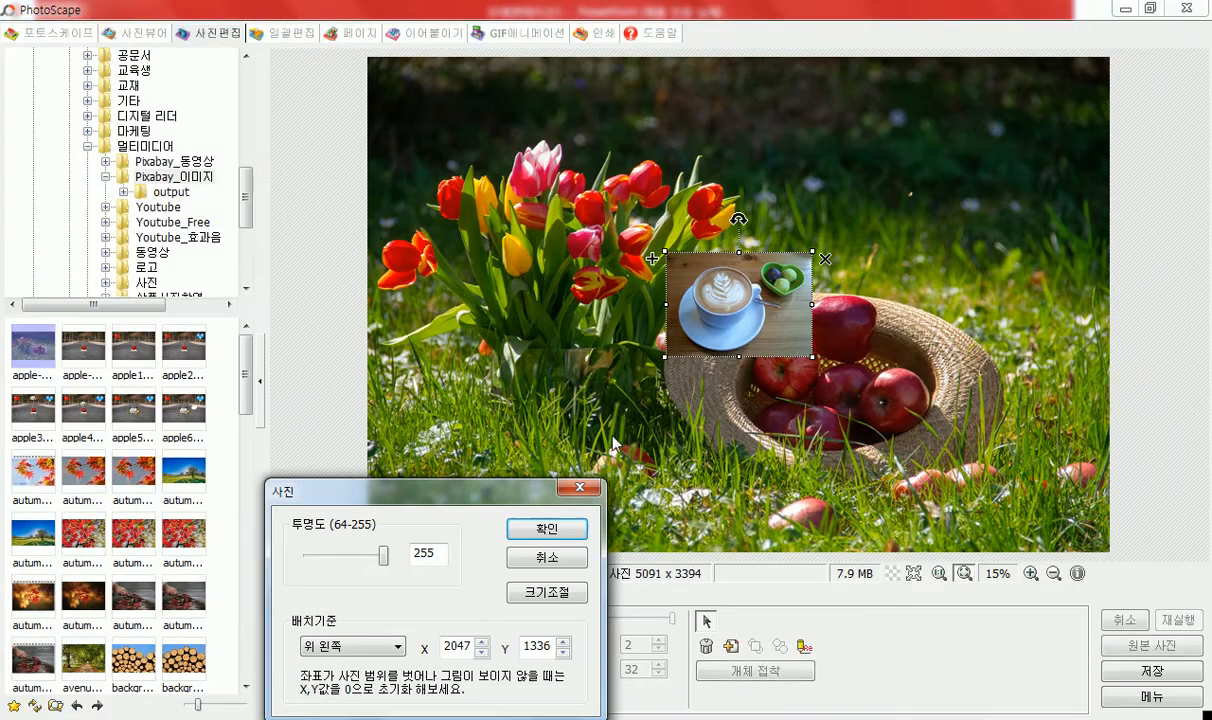
left_click(577, 530)
left_click_drag(815, 249, 535, 166)
Add the transparent coffee cutout 커피.png from the 5장 folder as a second photo object.
left_click(287, 621)
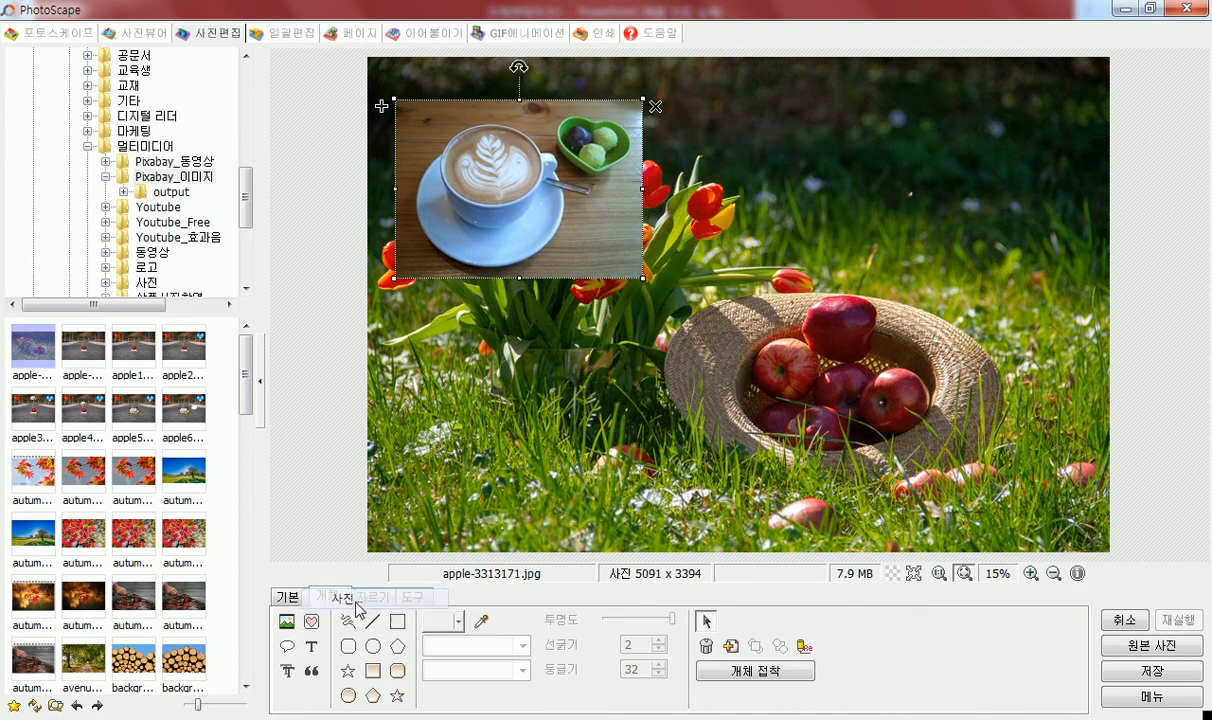
left_click(349, 604)
double_click(709, 280)
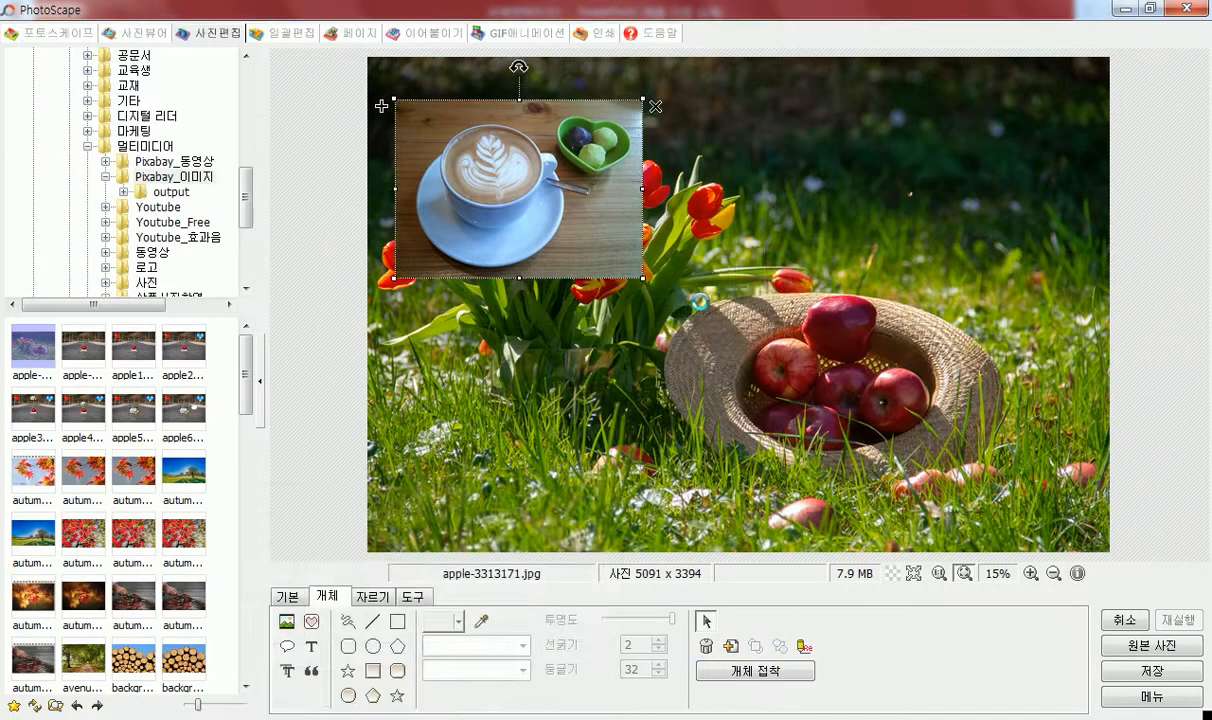
left_click(547, 528)
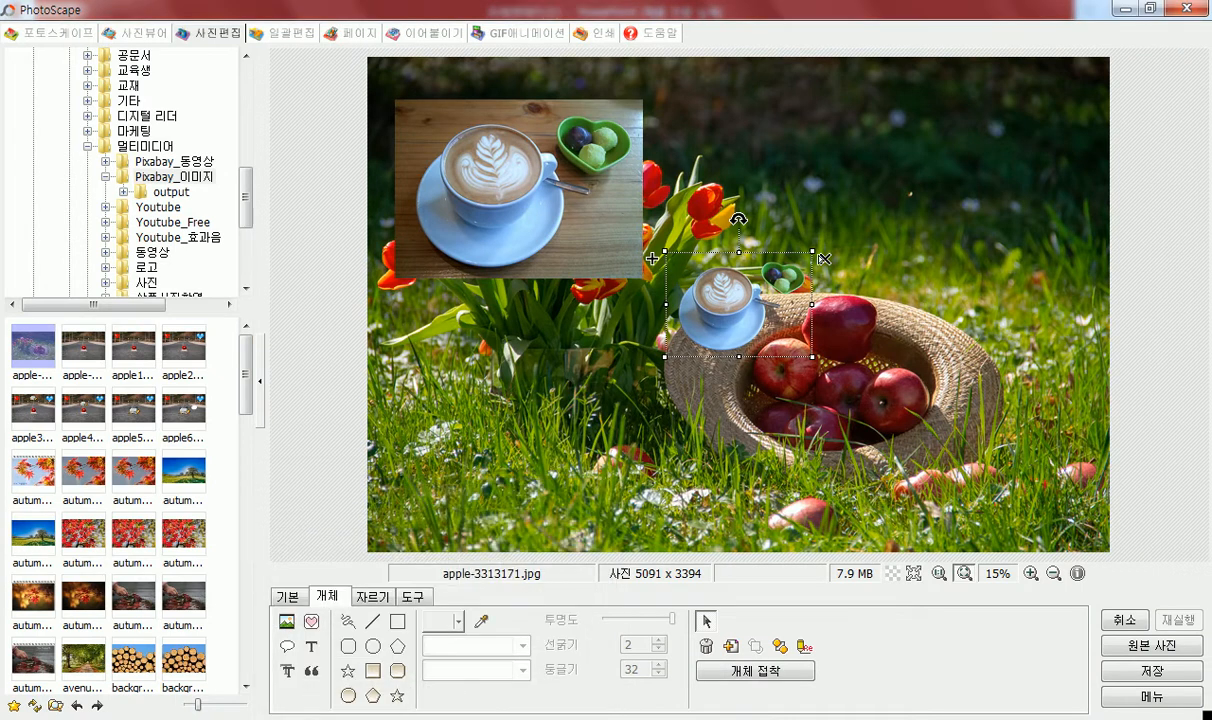
Enlarge the PNG coffee cutout and position it beside the JPG coffee photo, above the hat of apples.
left_click(785, 278)
left_click_drag(814, 254, 956, 148)
left_click_drag(804, 277, 865, 228)
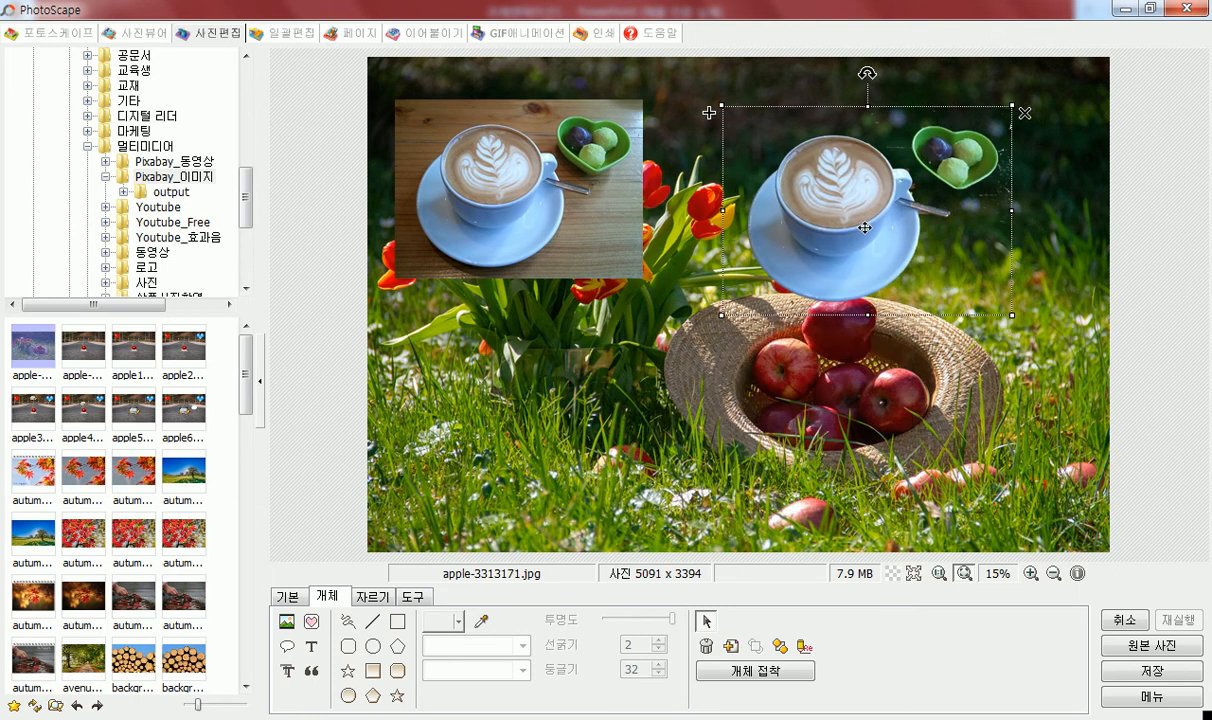
left_click_drag(557, 210, 606, 232)
left_click_drag(907, 239, 866, 224)
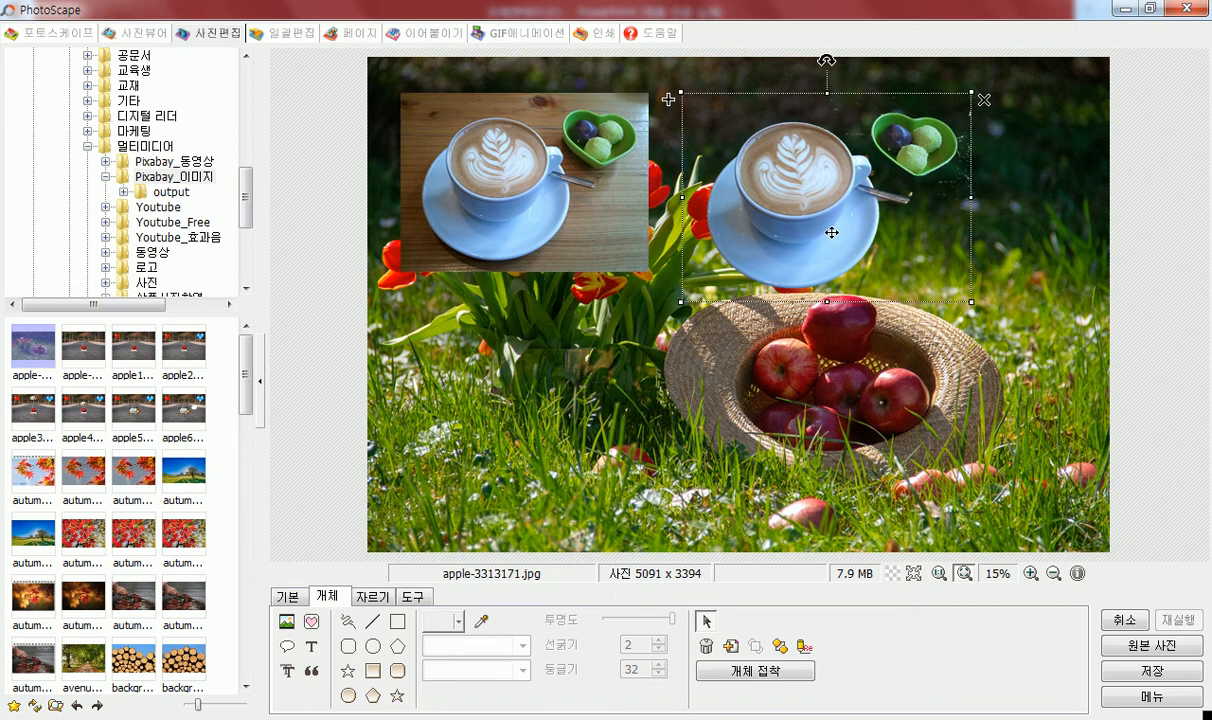
left_click_drag(791, 245, 847, 228)
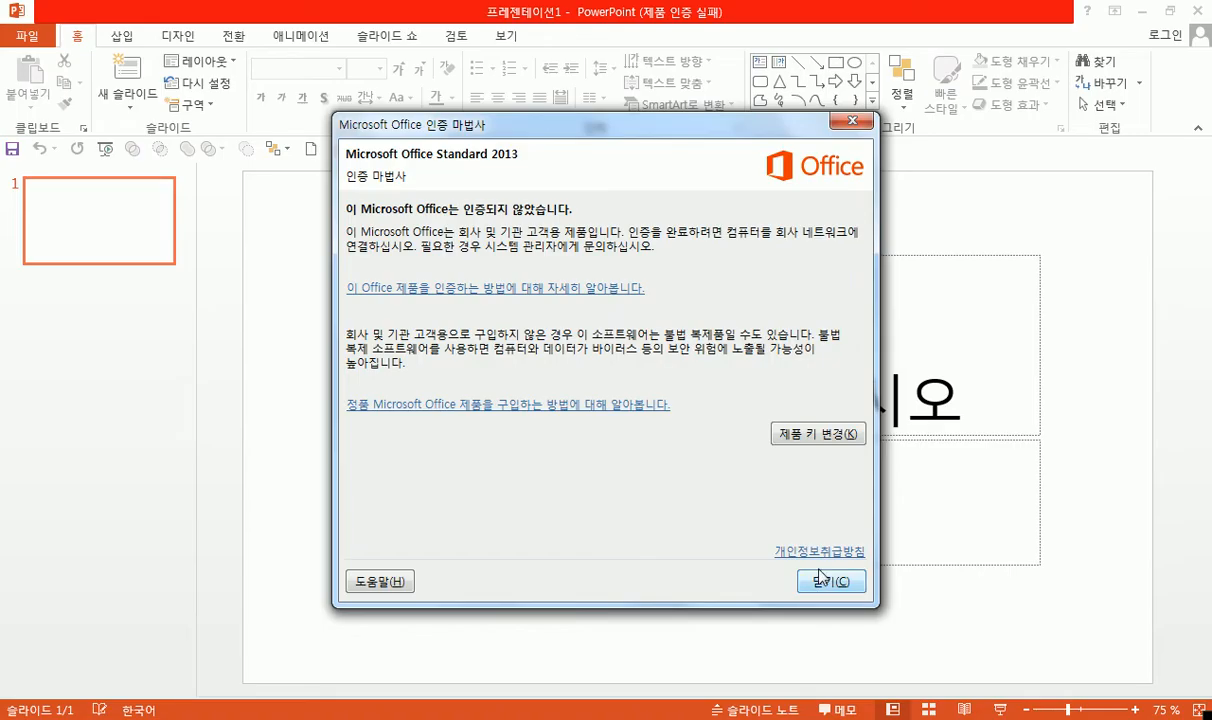
Close the Office activation wizard and minimize PowerPoint.
left_click(788, 553)
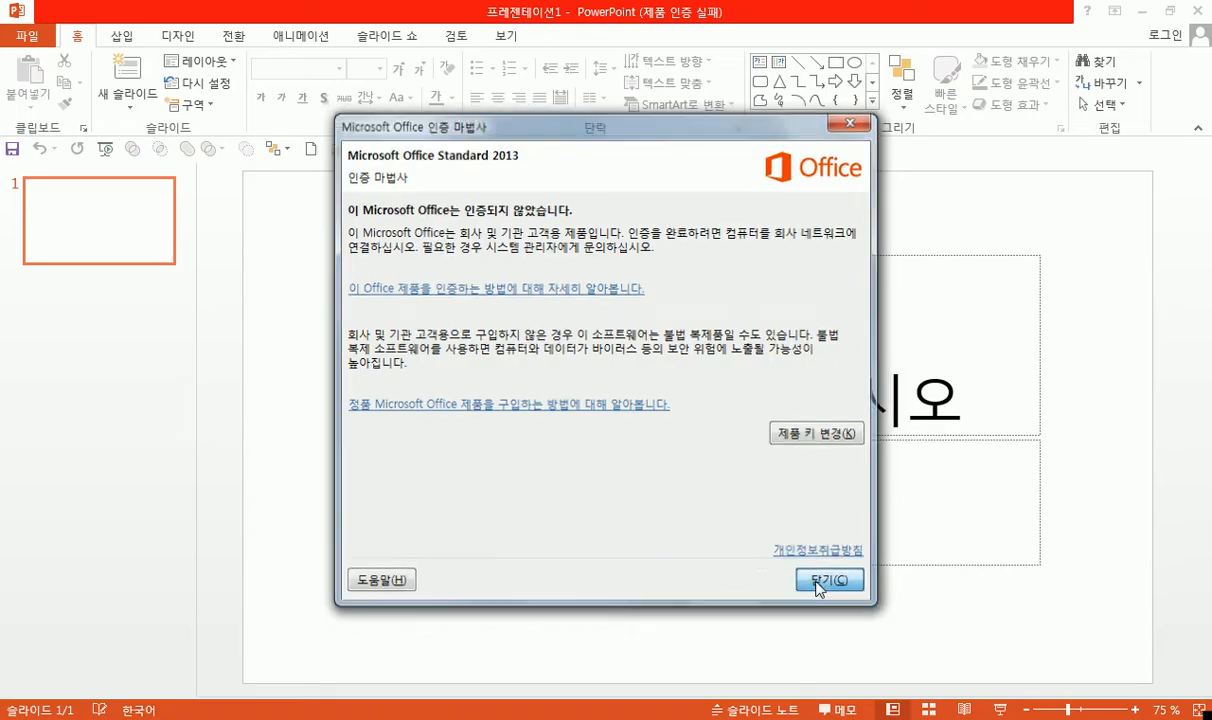
left_click(1142, 12)
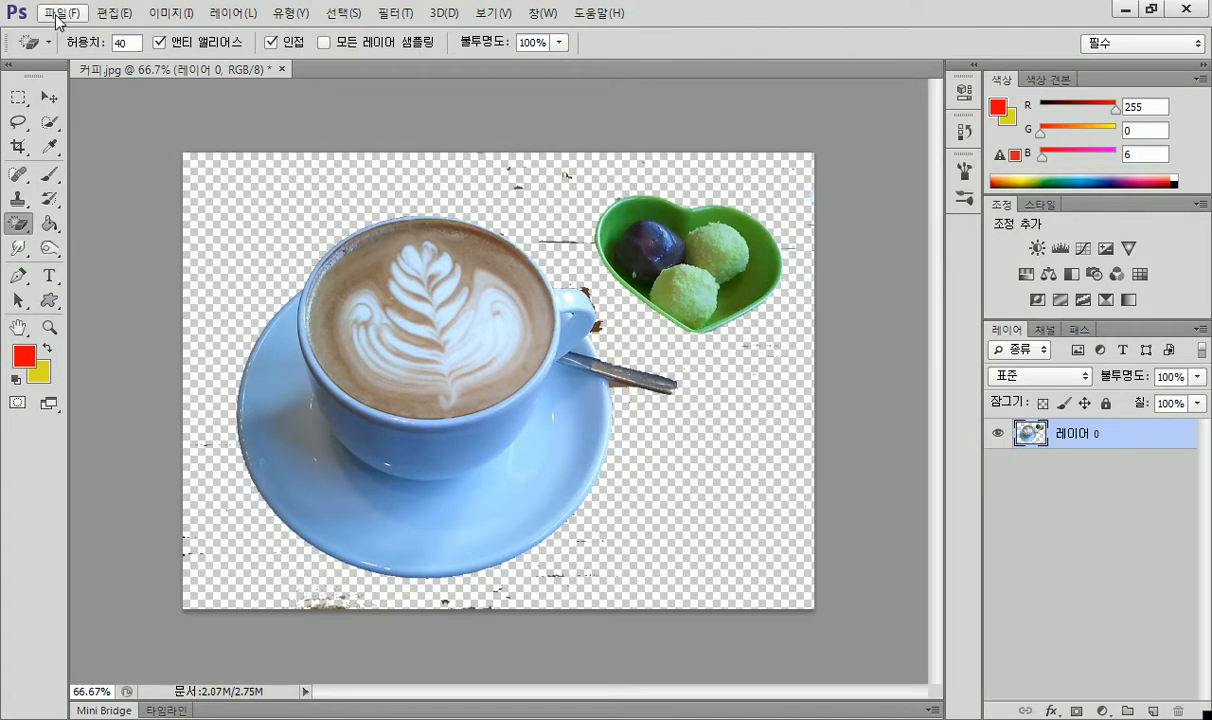
Switch to Photoshop and save the coffee cutout as a JPEG named 커피2.jpg at the largest-file quality.
left_click(58, 13)
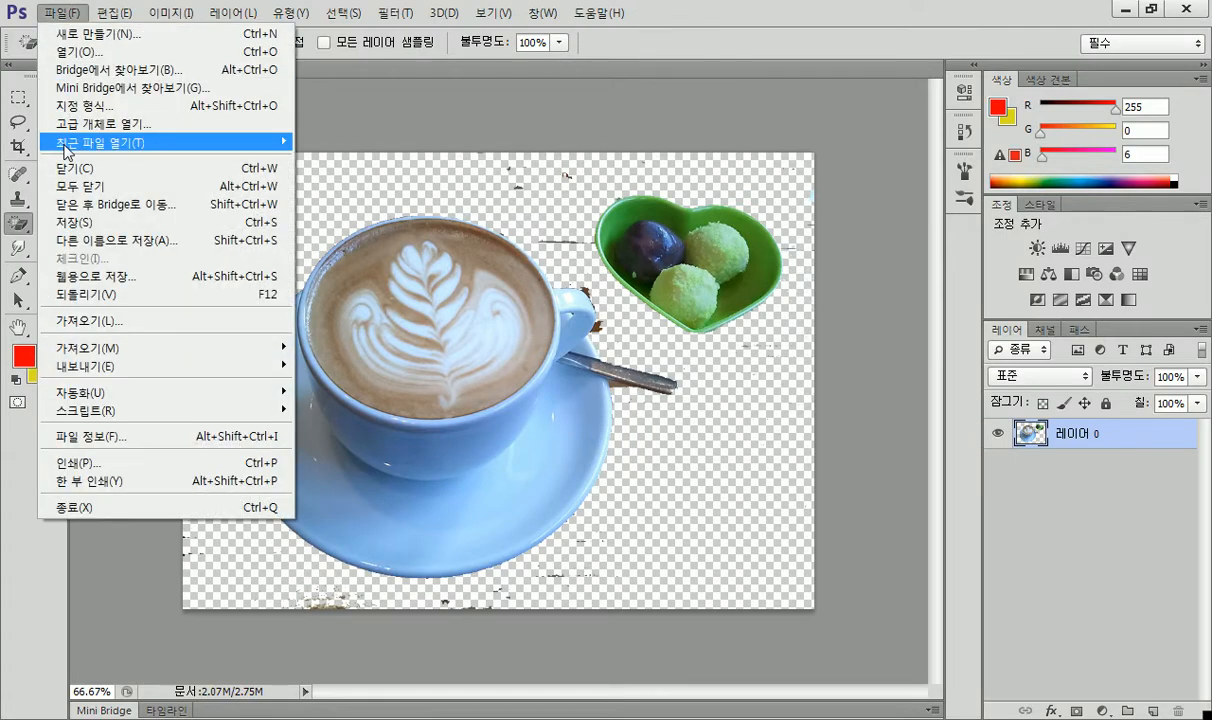
left_click(90, 240)
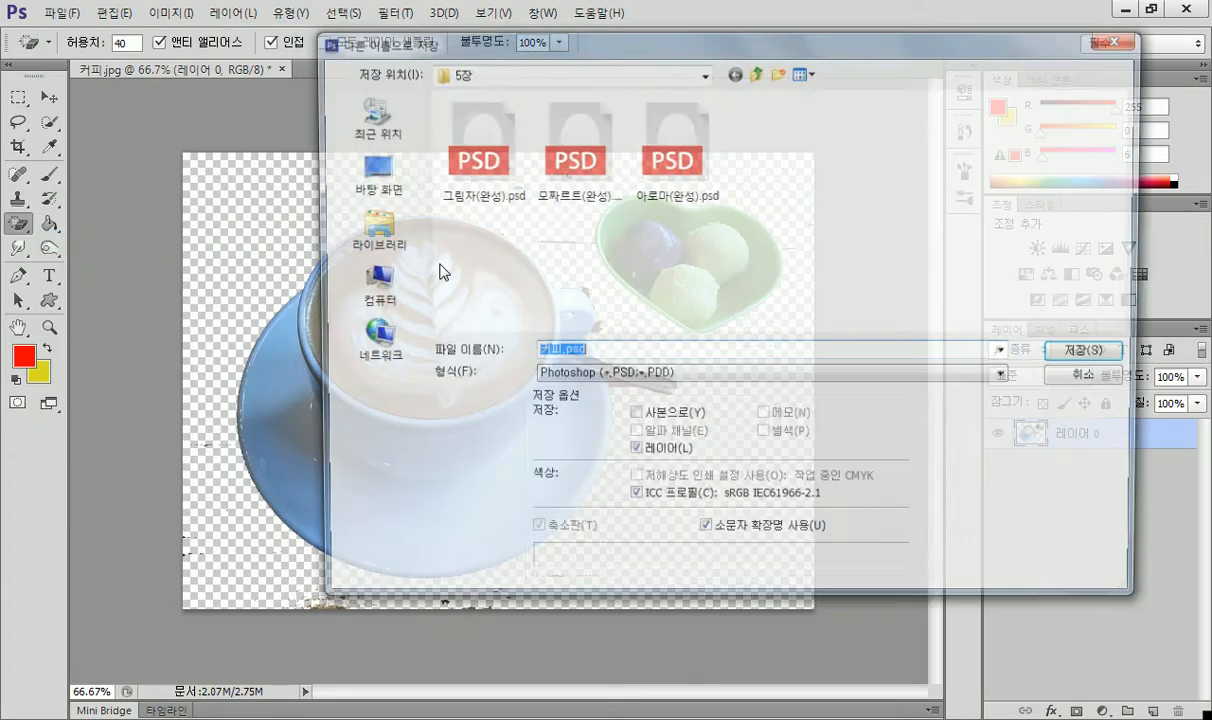
left_click(602, 383)
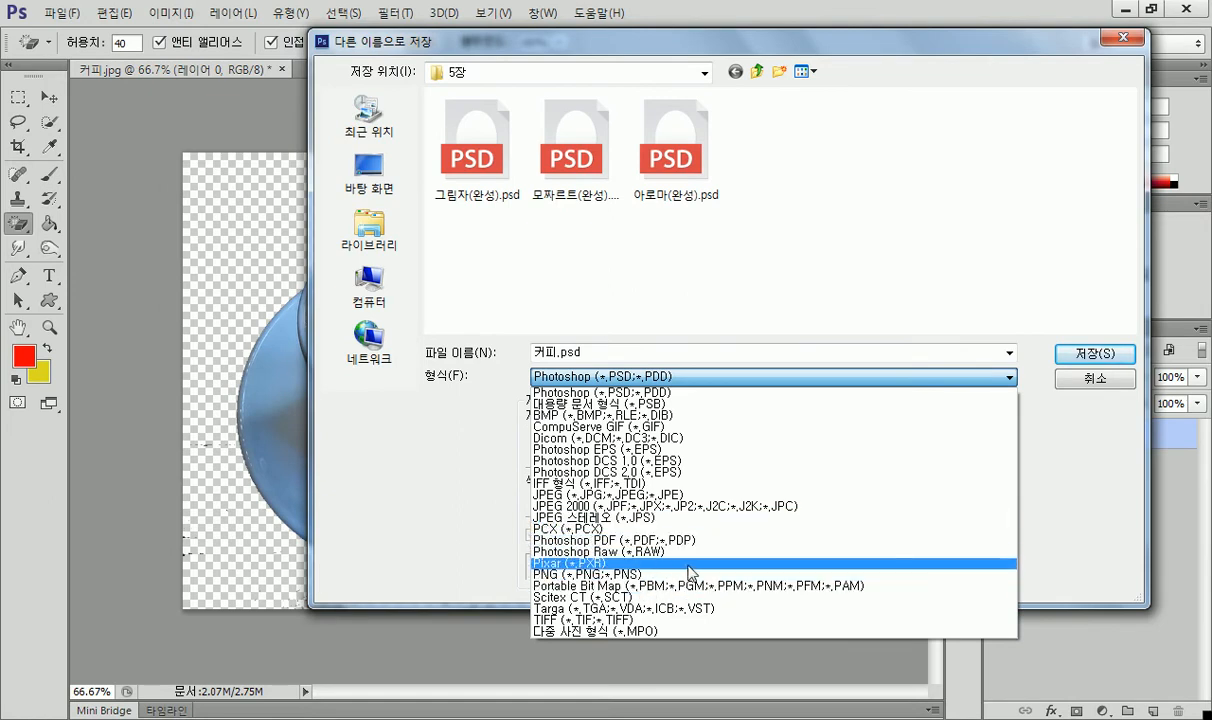
left_click(664, 495)
double_click(552, 354)
left_click(557, 354)
type("4")
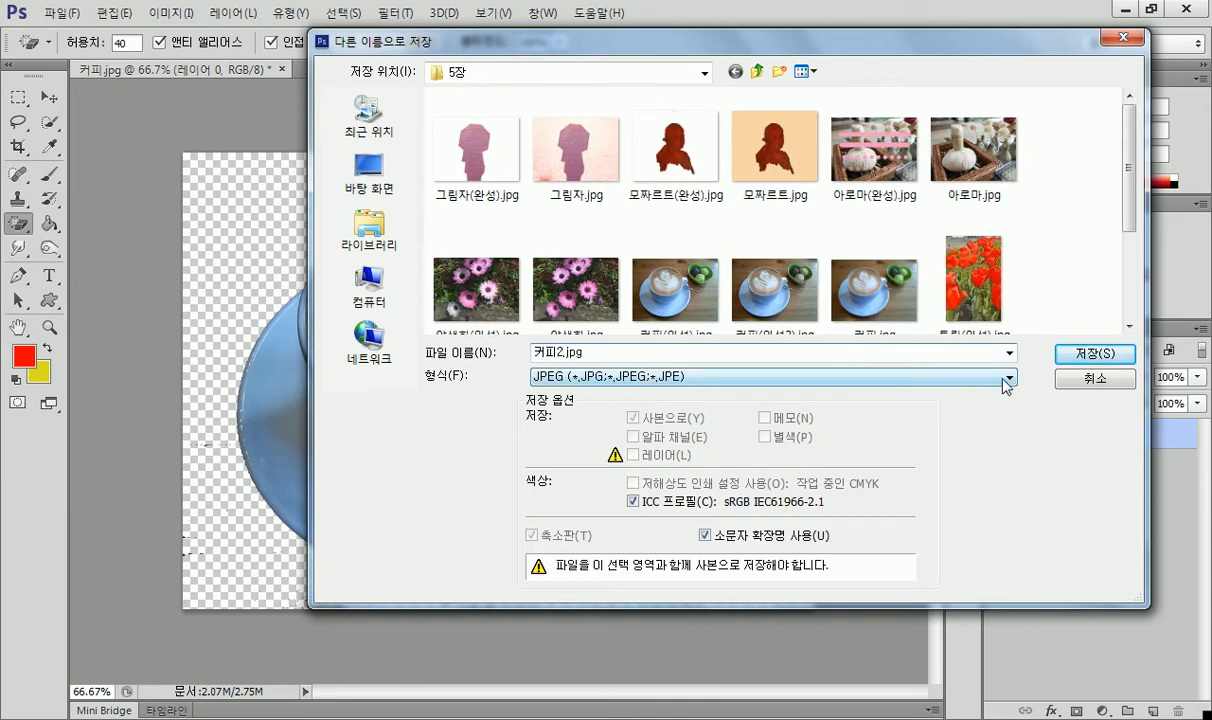
left_click(1090, 357)
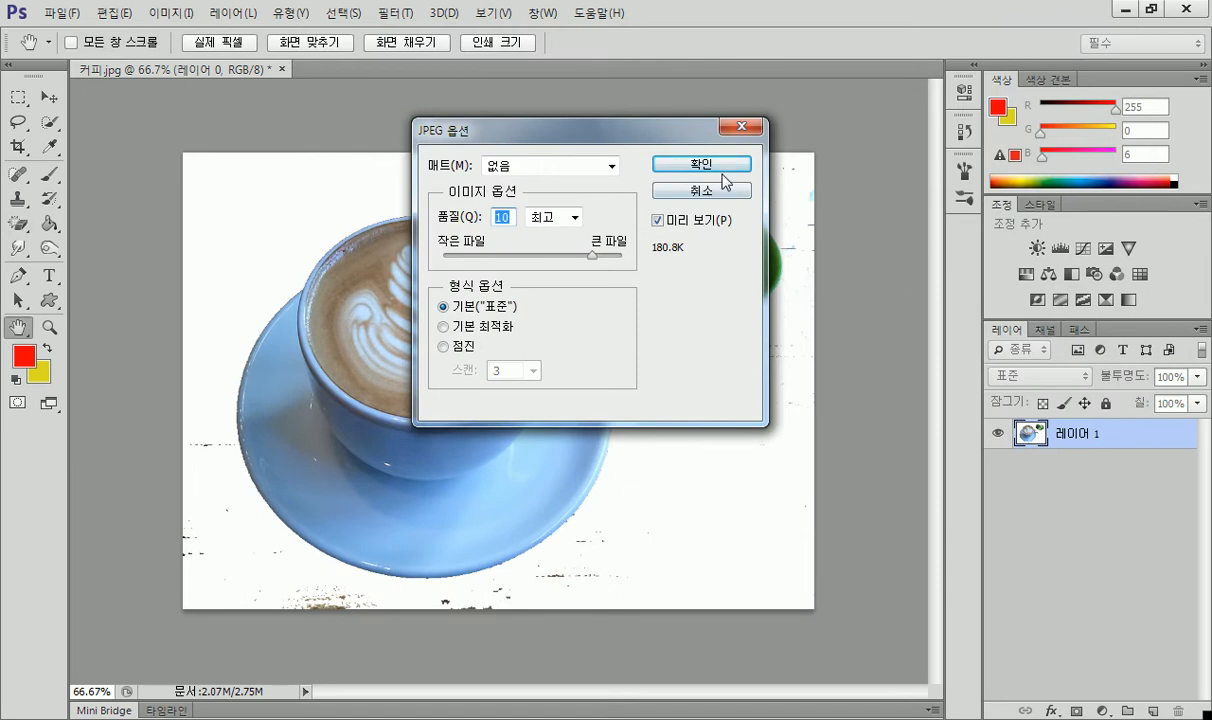
left_click_drag(593, 256, 621, 256)
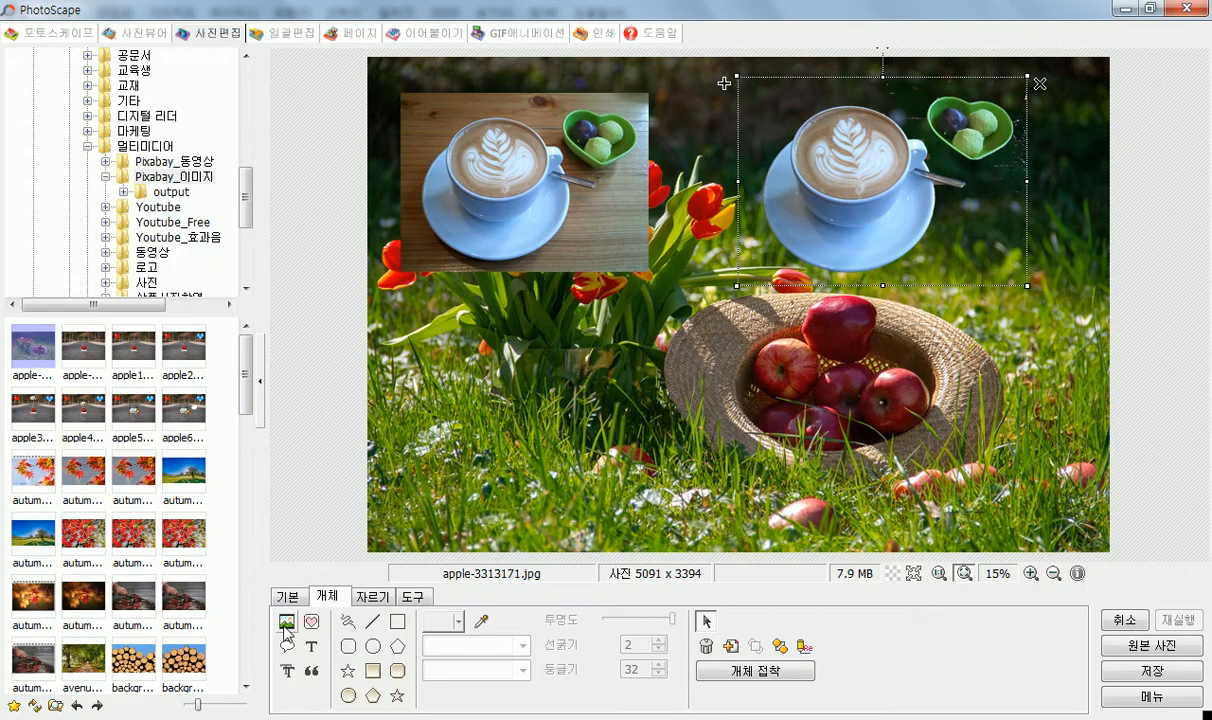
Switch to PhotoScape, insert 커피2.jpg as a photo object and enlarge it over the hat, below the PNG cutout.
left_click(286, 621)
left_click(346, 598)
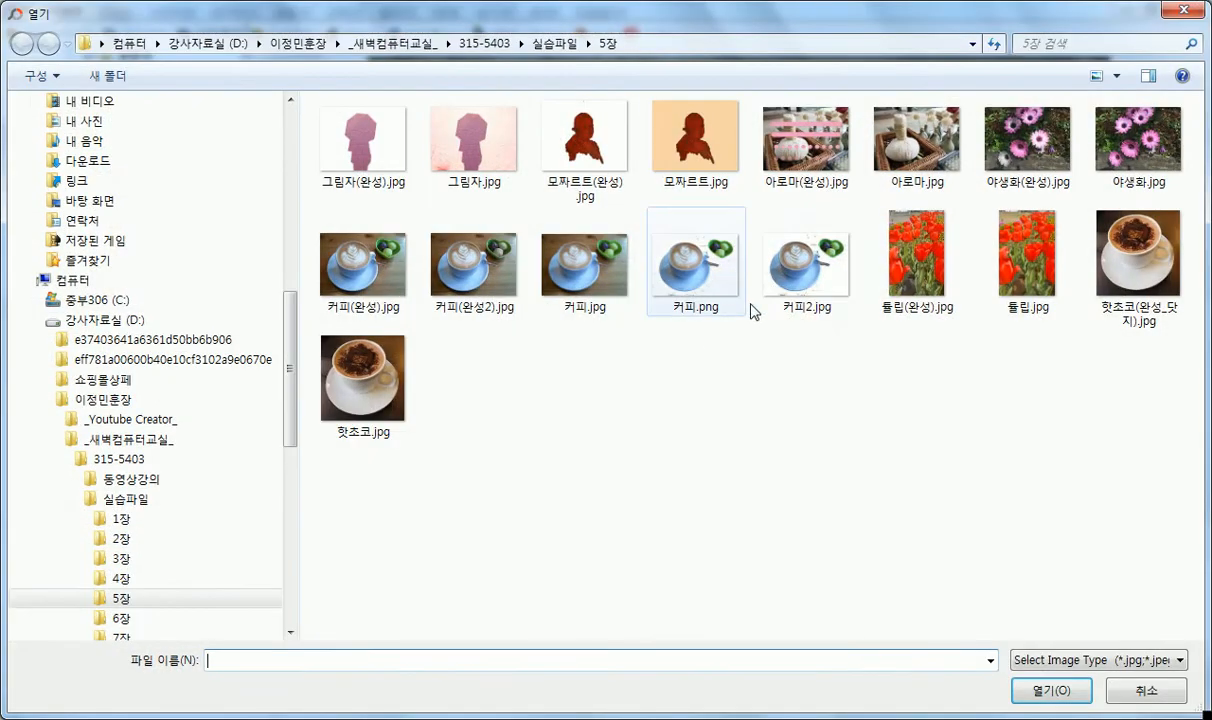
left_click(808, 285)
left_click(1049, 689)
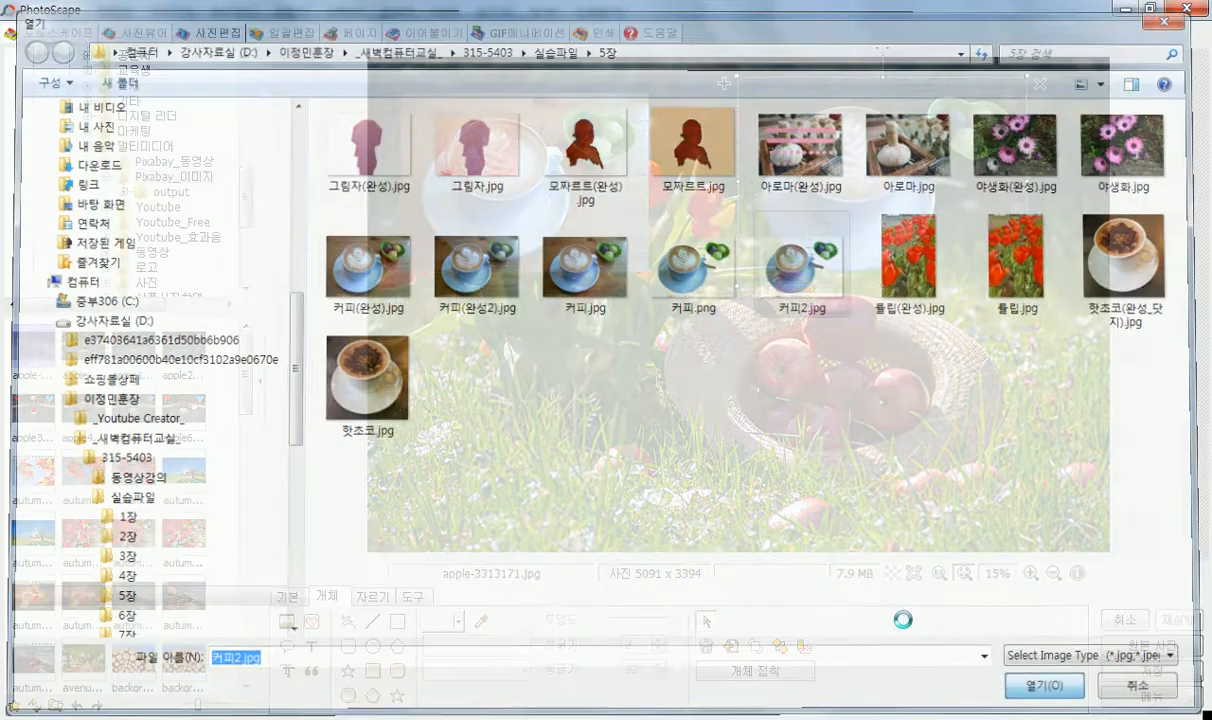
left_click(545, 528)
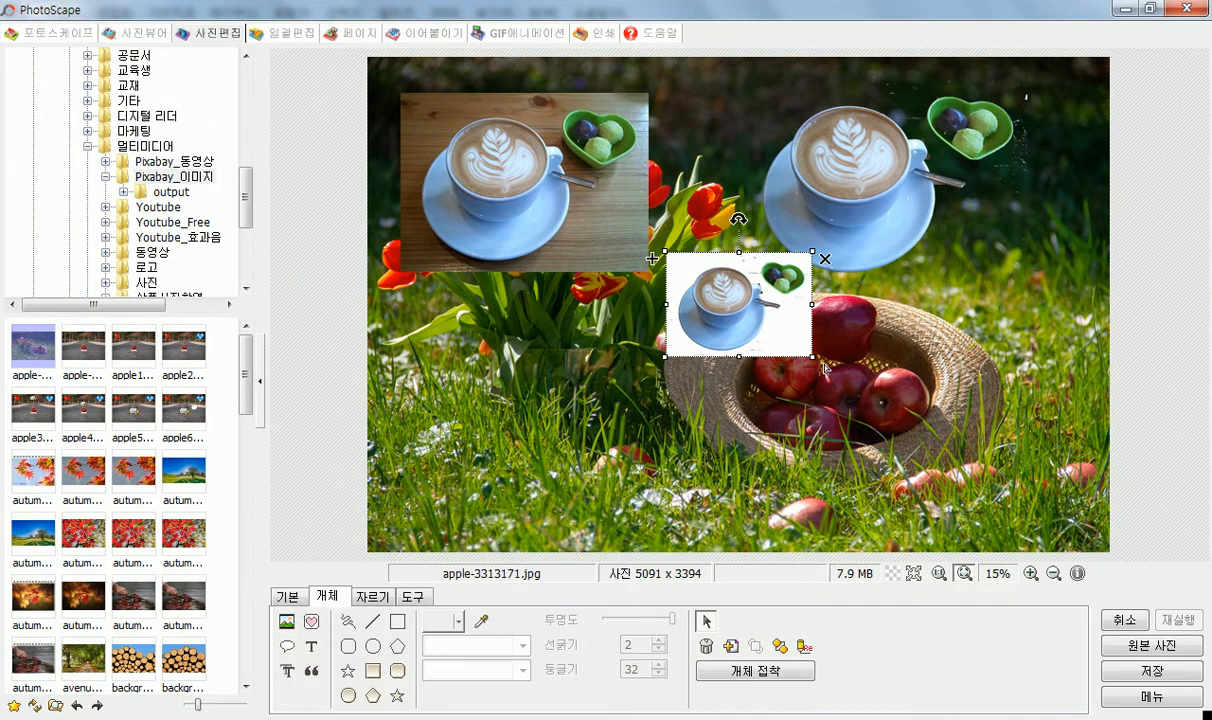
left_click_drag(813, 358, 900, 410)
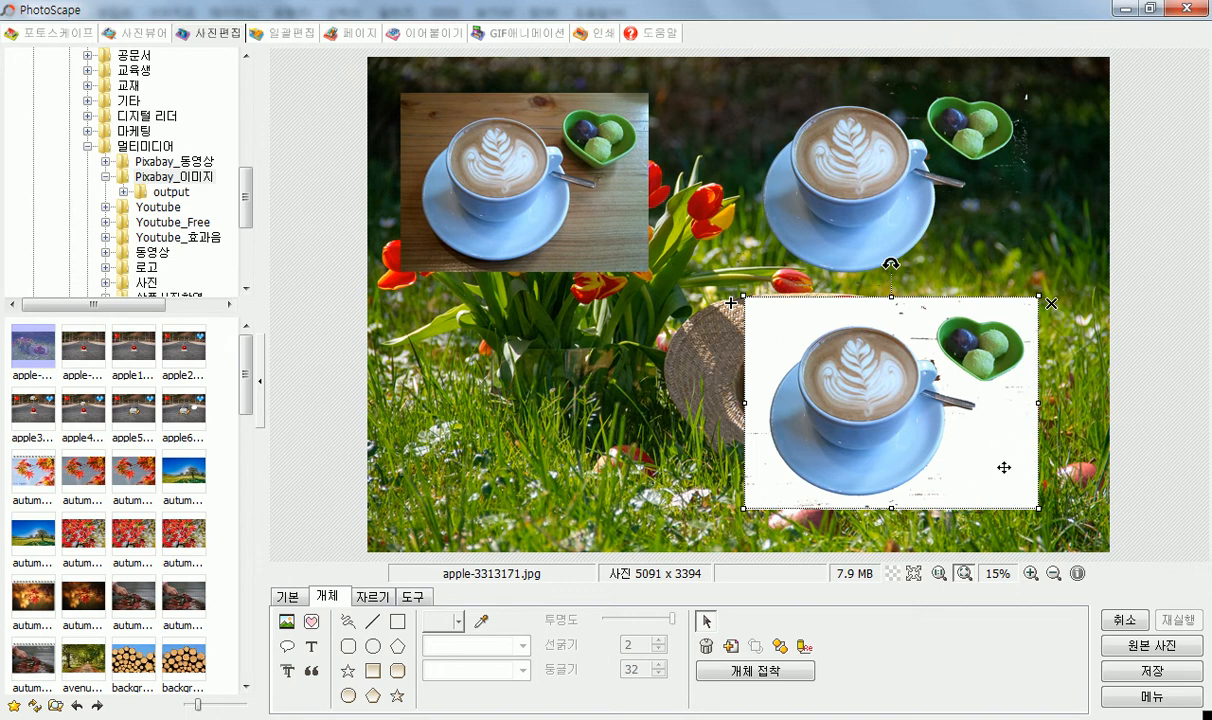
left_click(864, 172)
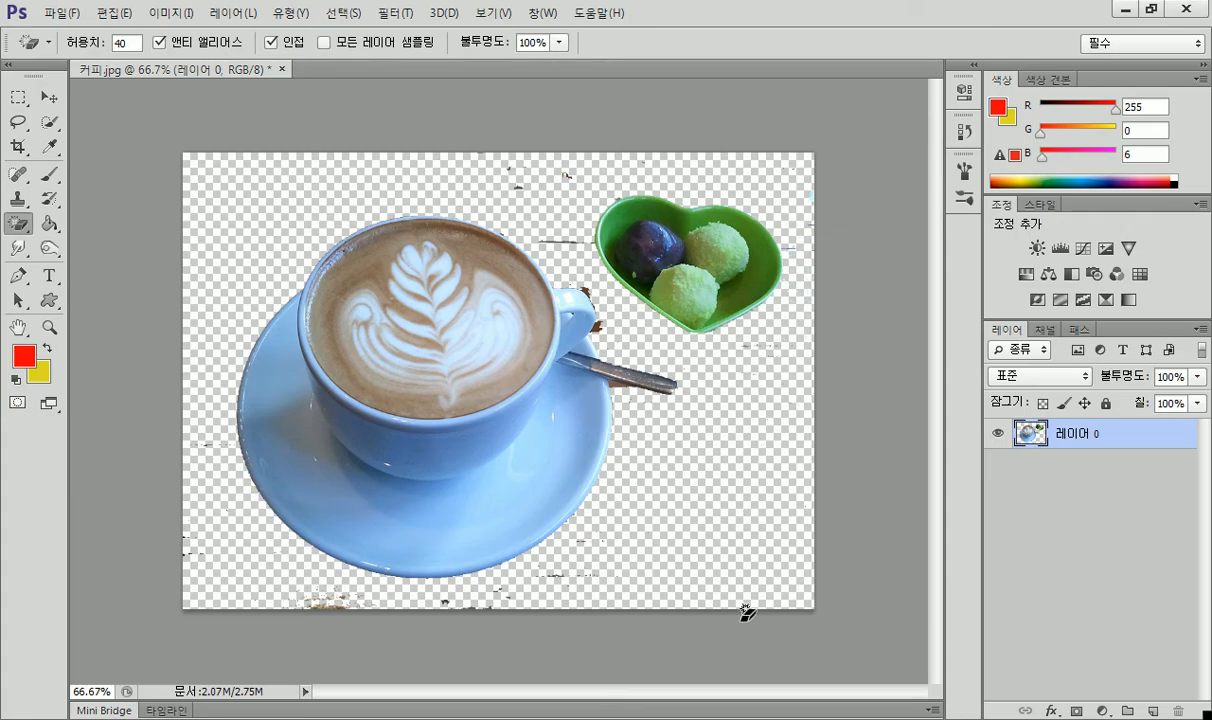
Save the coffee cutout as a JPEG, overwriting 커피.jpg, with the image quality lowered to 3.
left_click(58, 13)
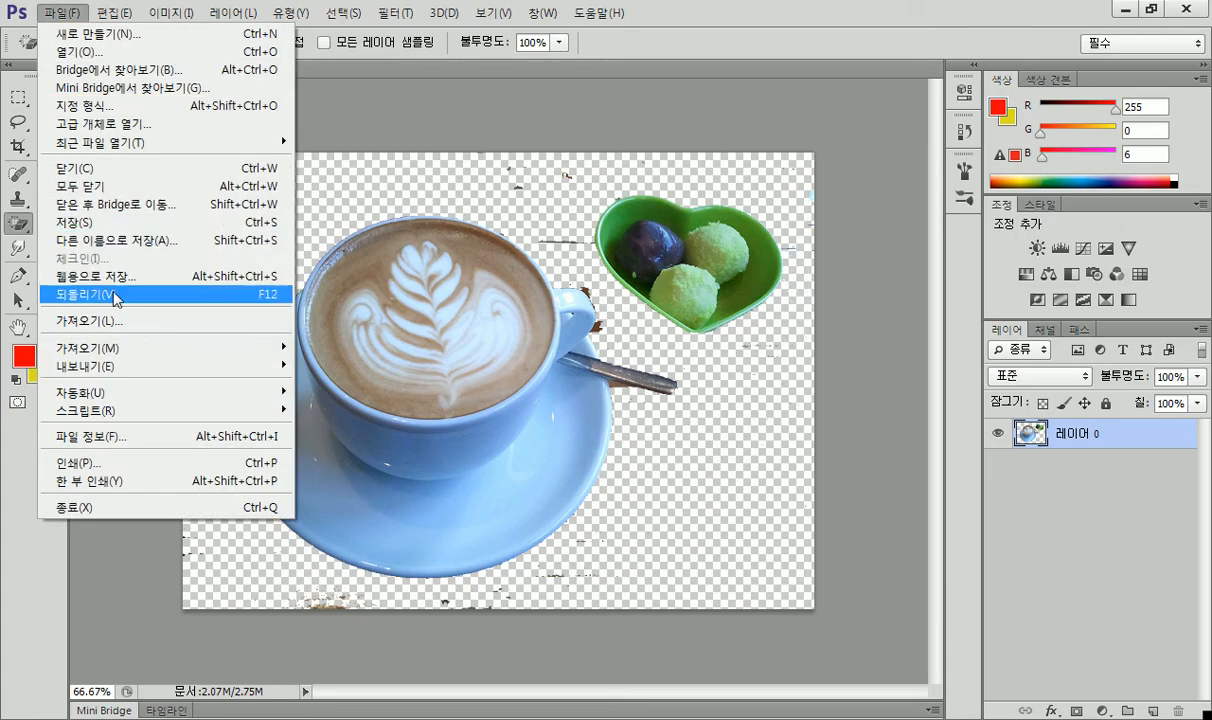
left_click(112, 240)
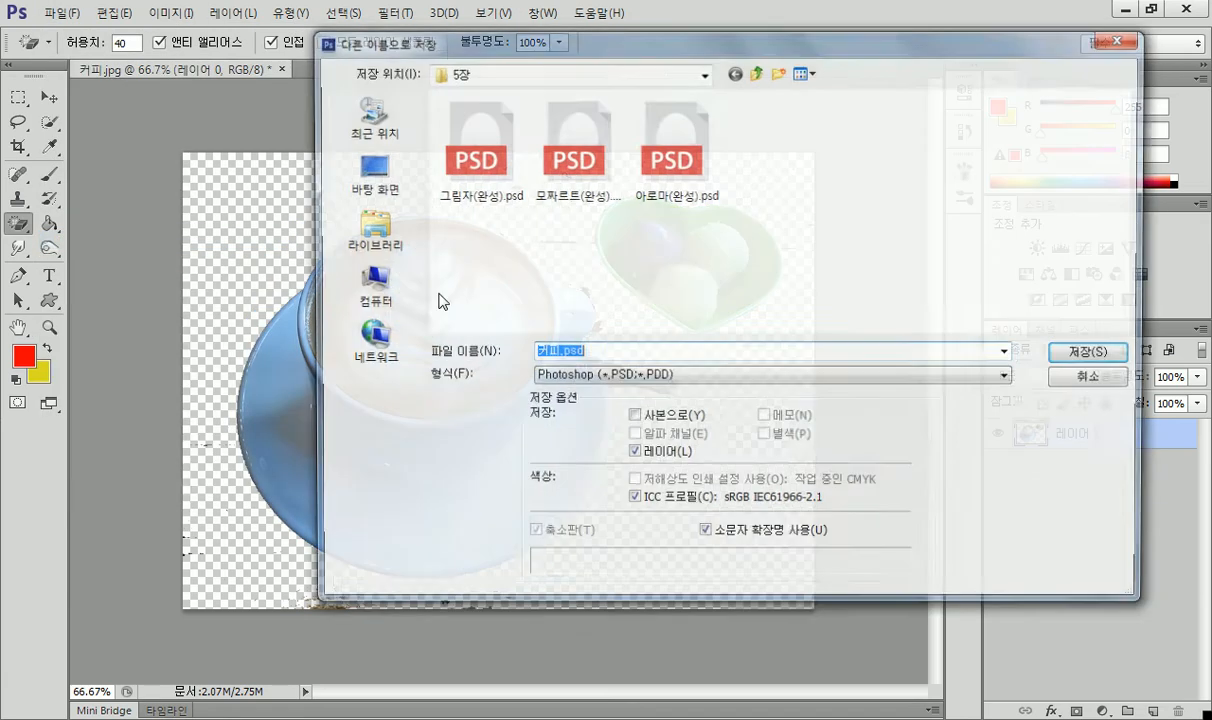
left_click(591, 379)
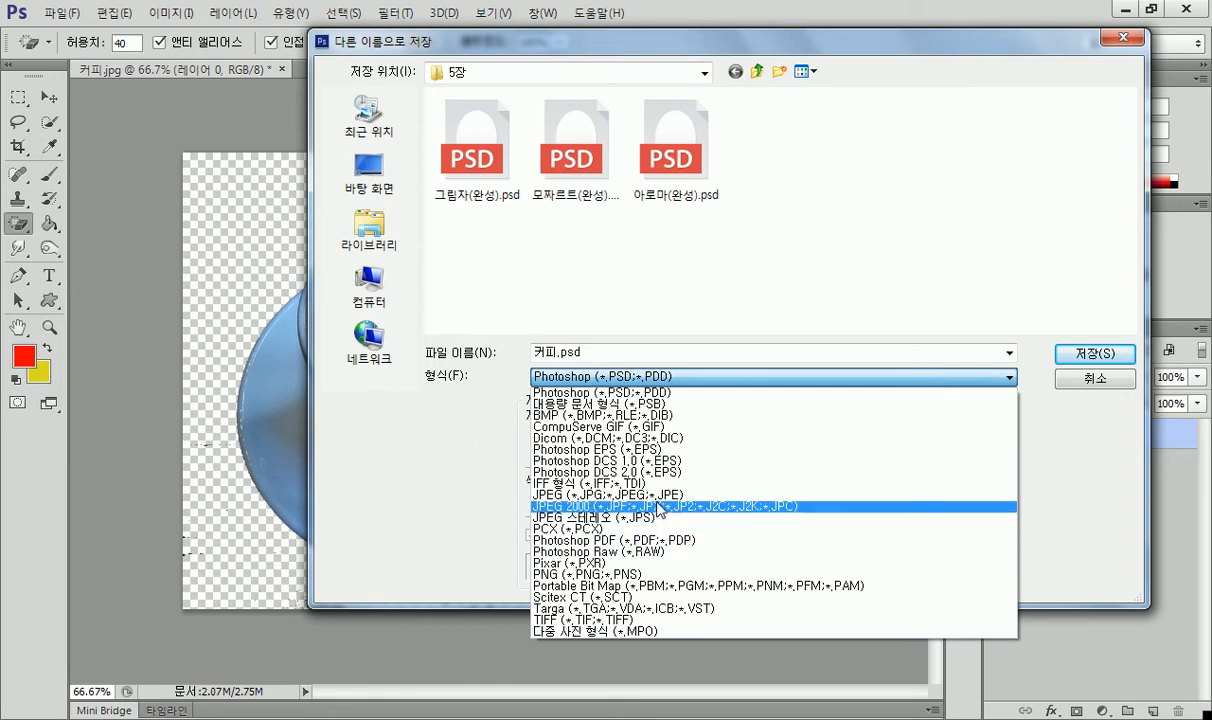
left_click(625, 494)
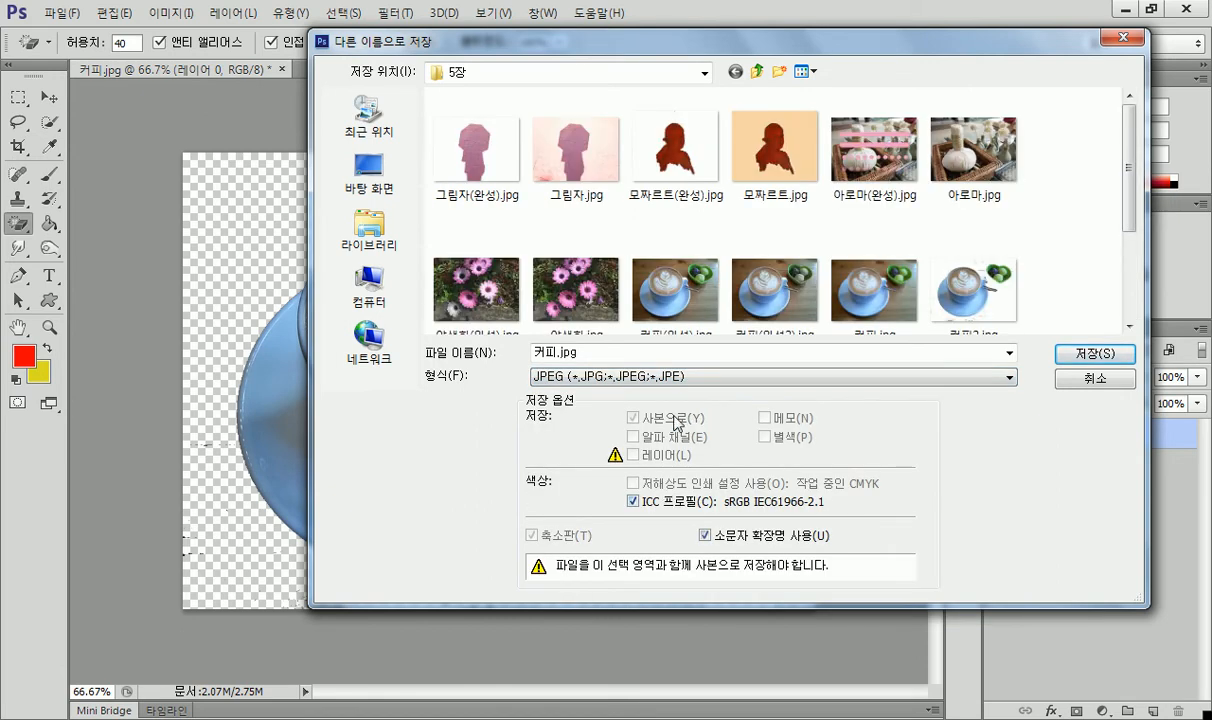
left_click(1090, 353)
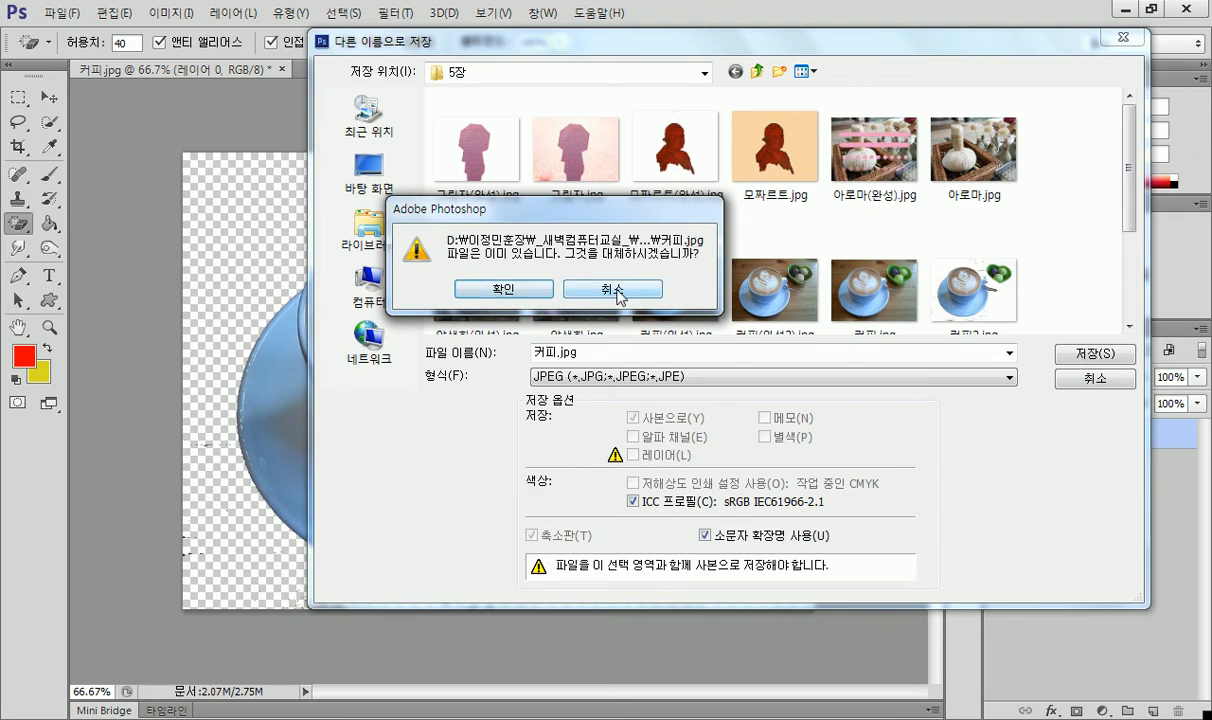
left_click(506, 287)
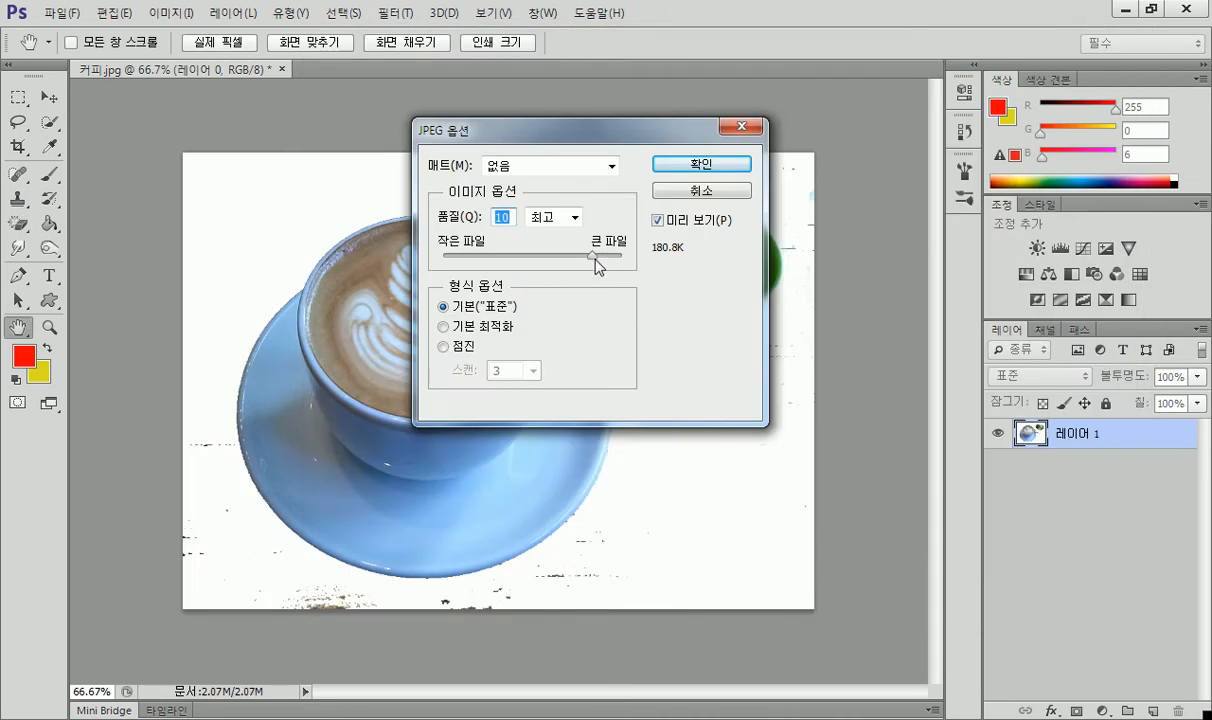
left_click_drag(593, 258, 482, 262)
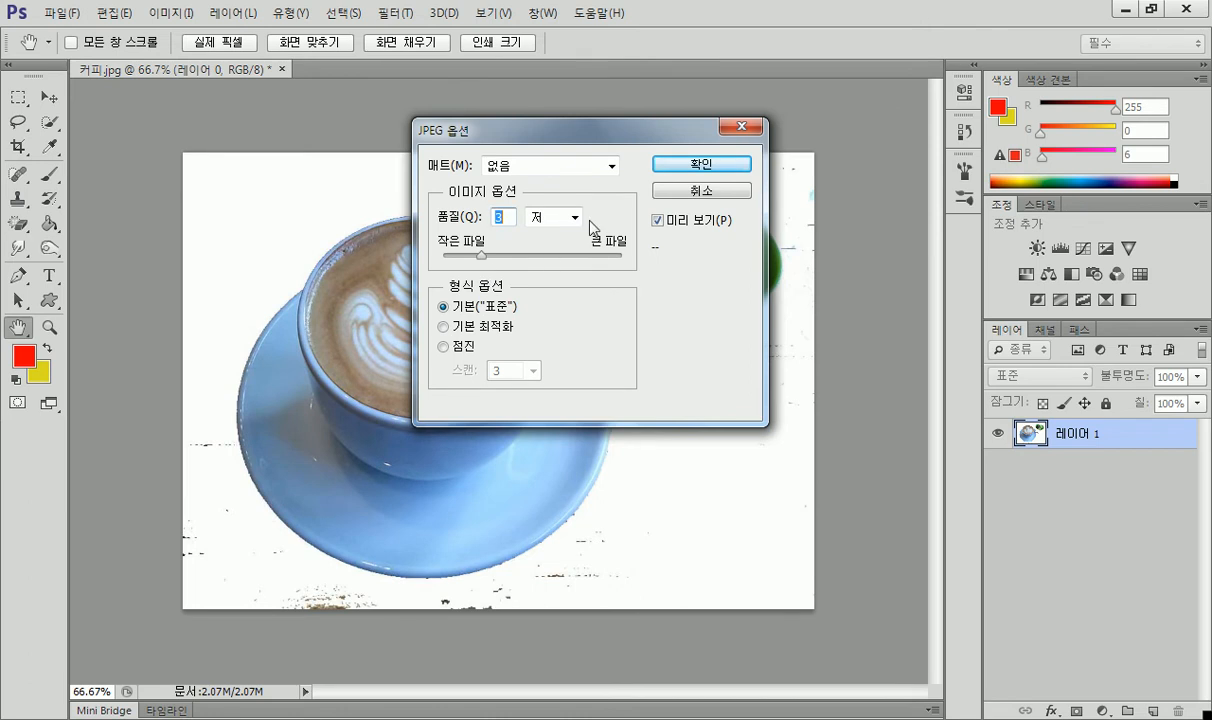
left_click(690, 165)
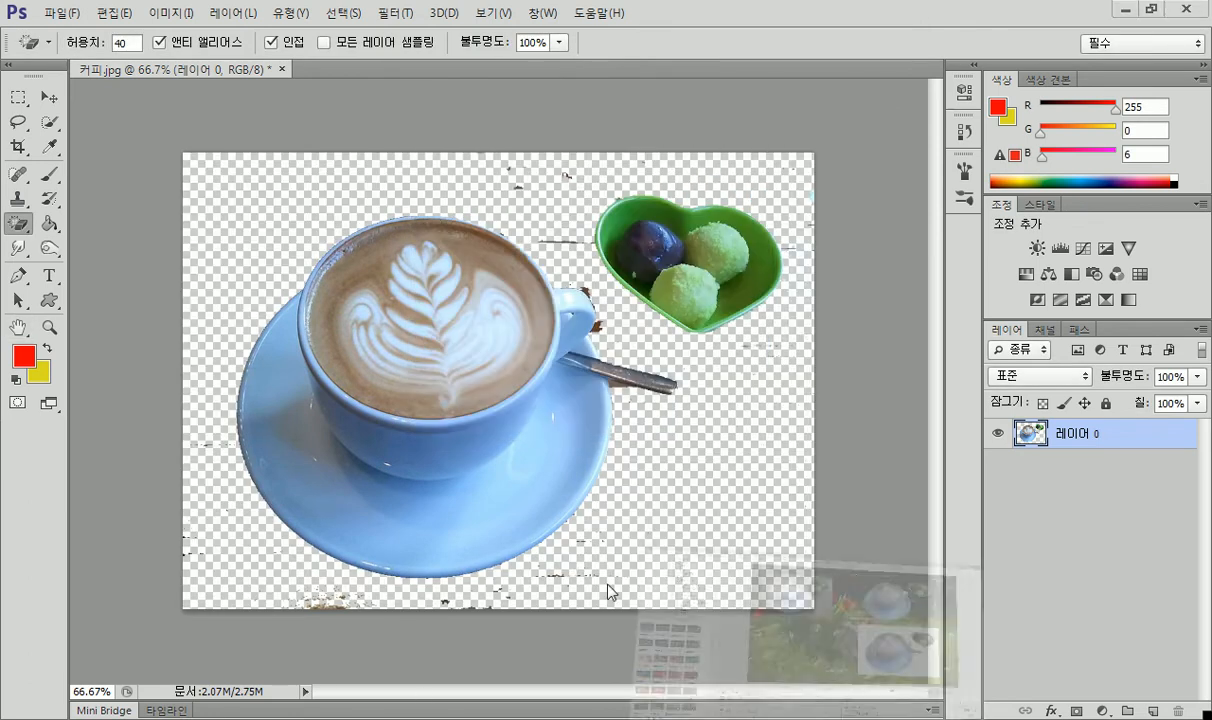
Switch to PhotoScape and insert 커피2.jpg as another photo object at opacity 255.
left_click(711, 665)
left_click(287, 621)
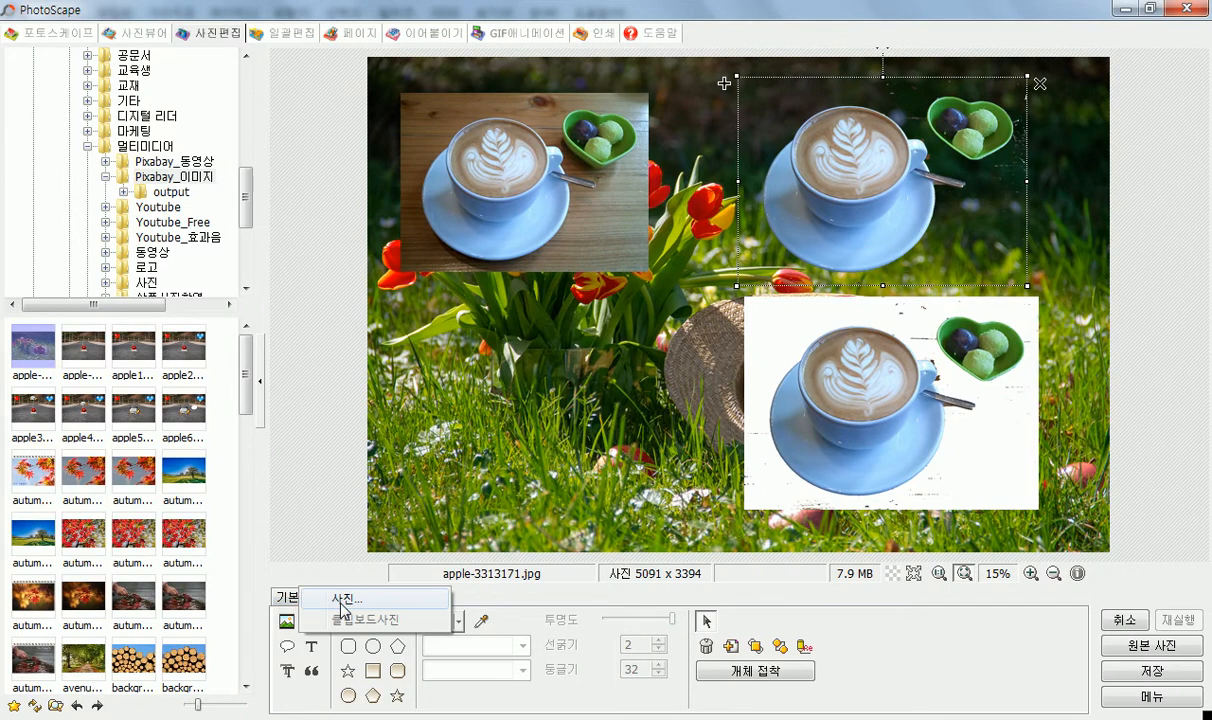
left_click(320, 597)
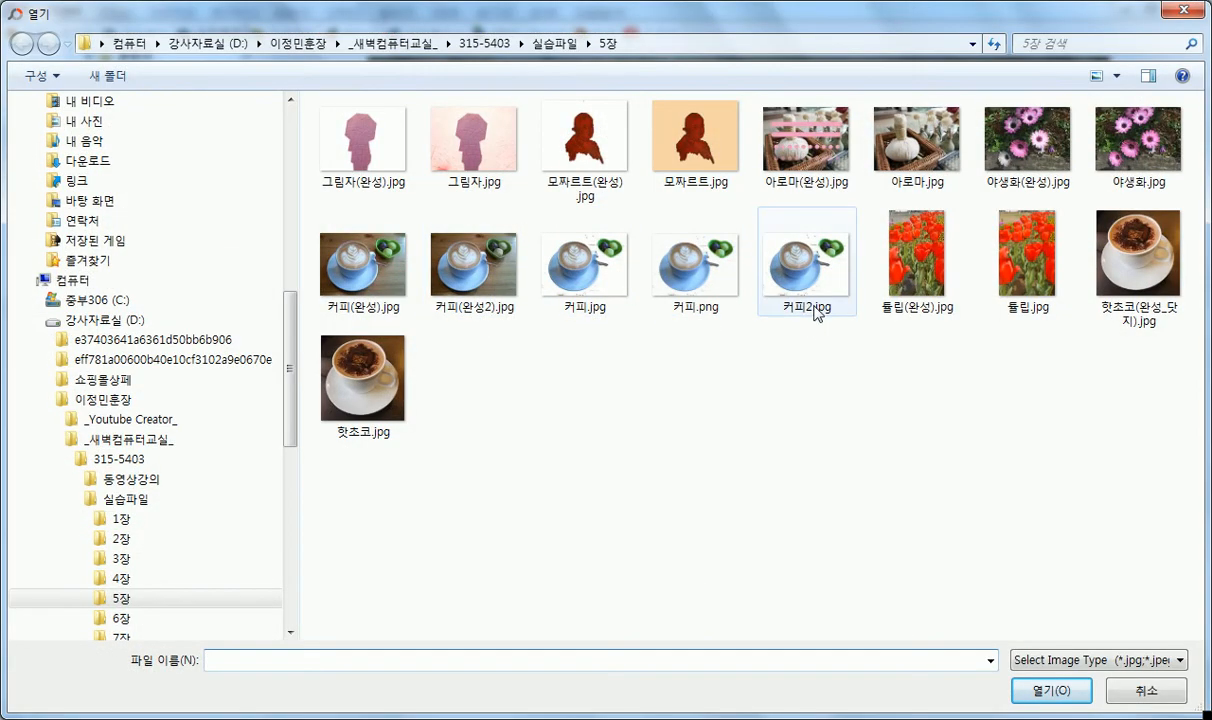
left_click(816, 306)
double_click(810, 298)
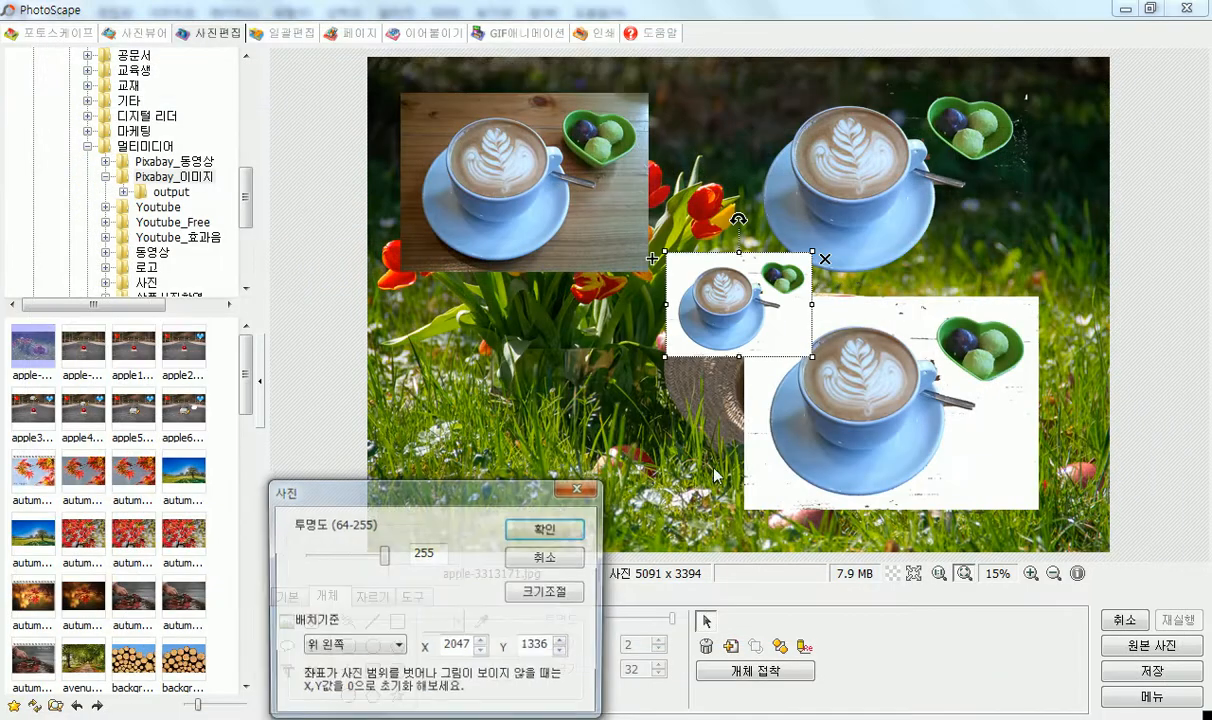
left_click(553, 527)
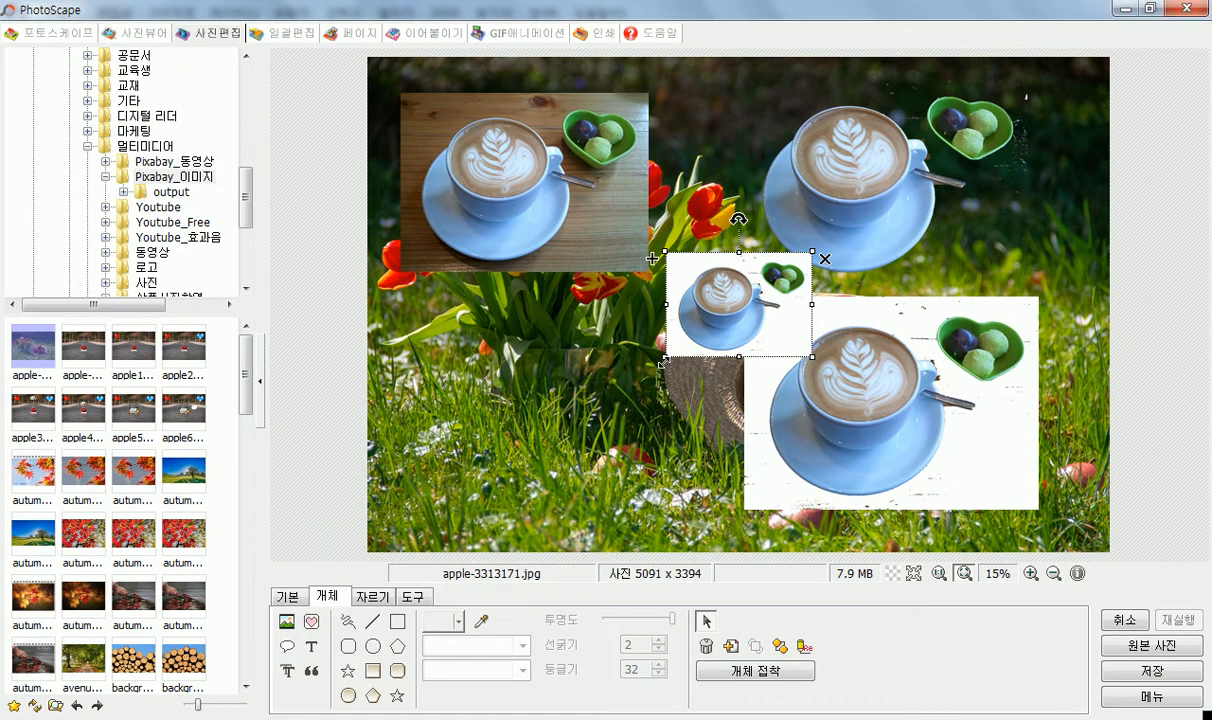
Enlarge both white-background coffee photos to similar sizes and align them side by side along the lower half of the picture.
left_click_drag(665, 357, 458, 507)
left_click_drag(604, 377, 523, 405)
left_click(796, 437)
left_click_drag(796, 437, 793, 416)
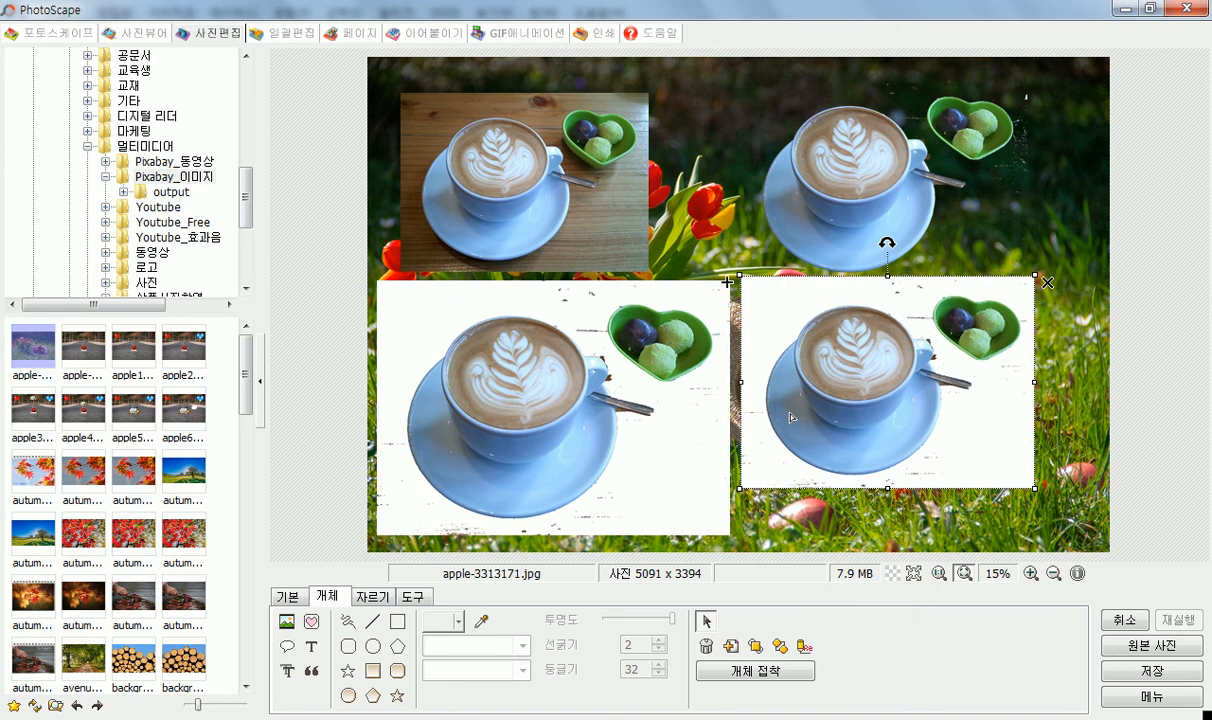
left_click_drag(1040, 495, 1100, 535)
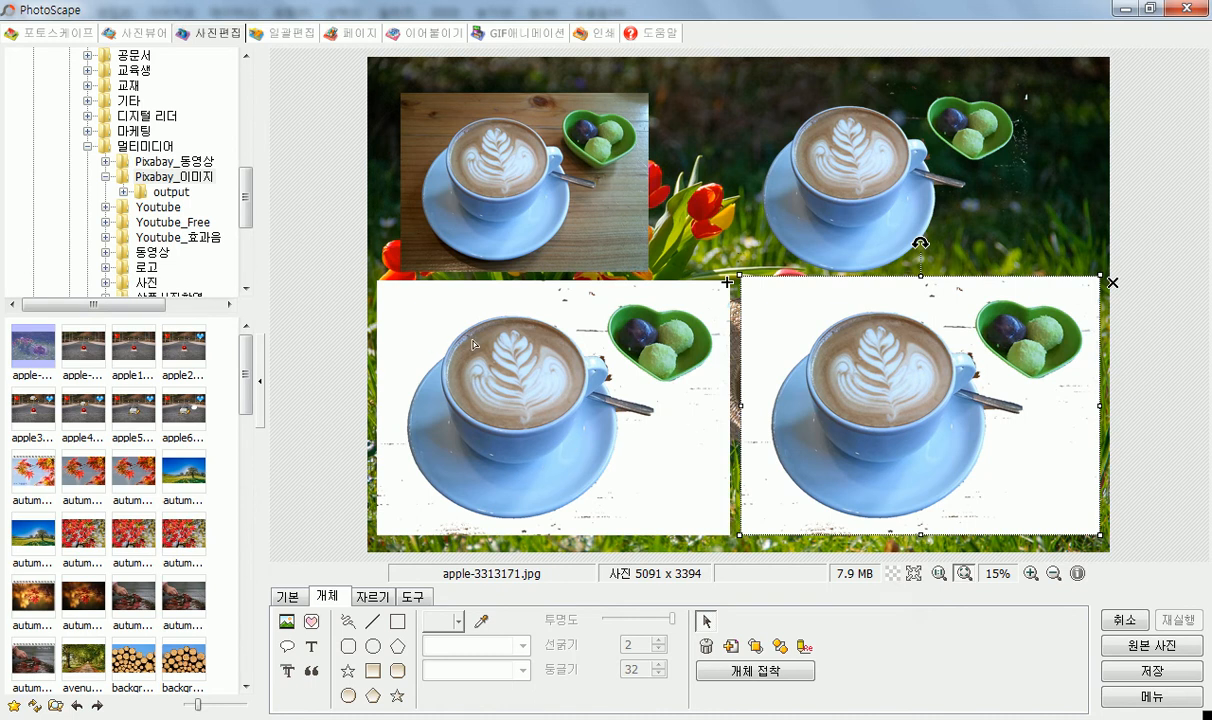
left_click(591, 204)
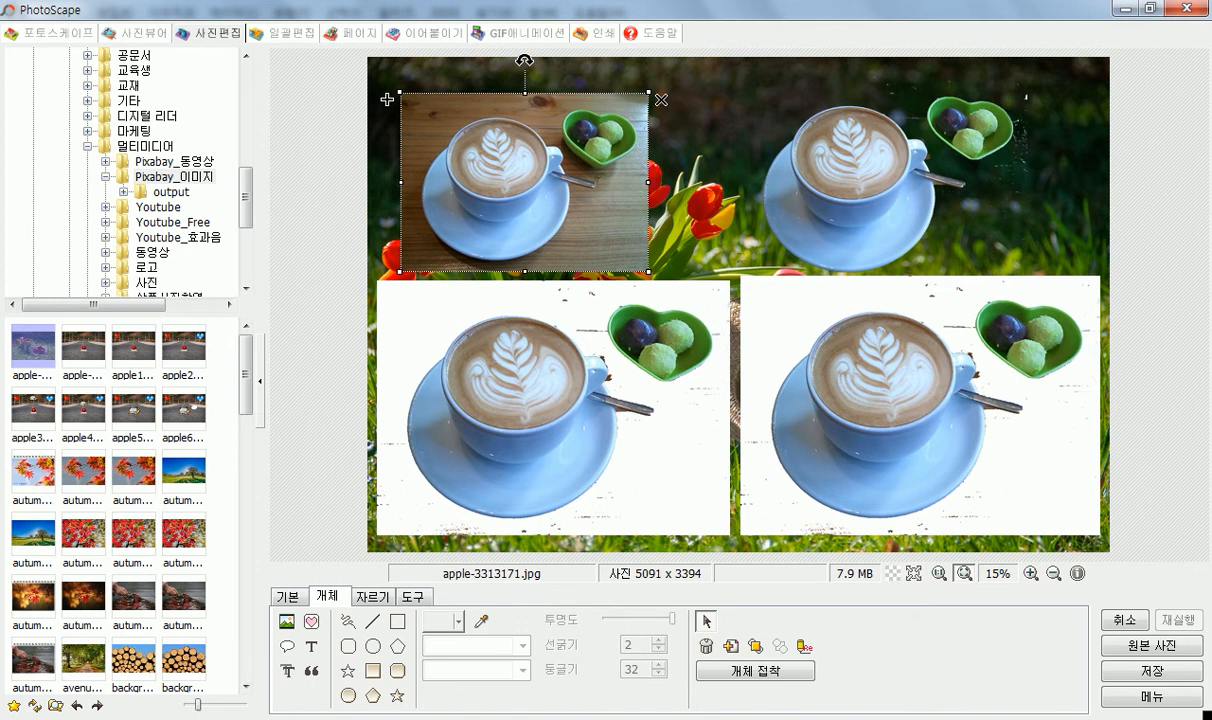
Open a maximized File Explorer window and browse drive D: to _새벽컴퓨터교실_ > 315-5403 > 실습파일 > 5장.
key("super+e")
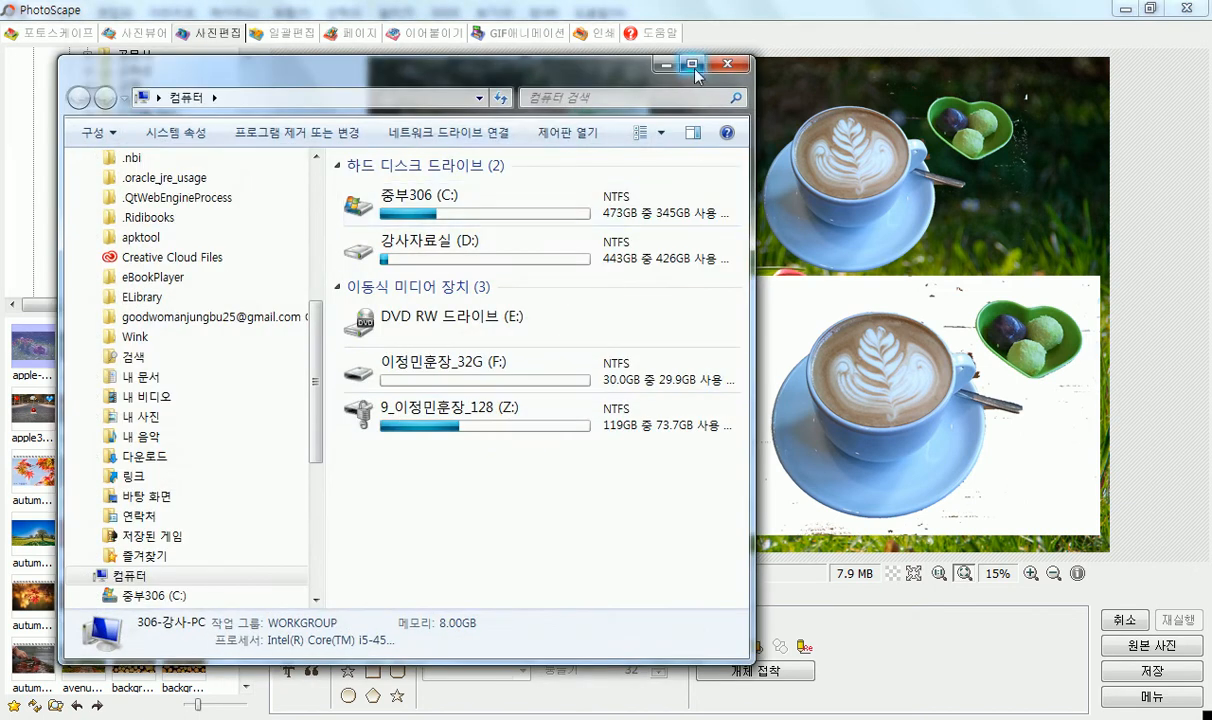
left_click(692, 65)
left_click(344, 196)
double_click(344, 196)
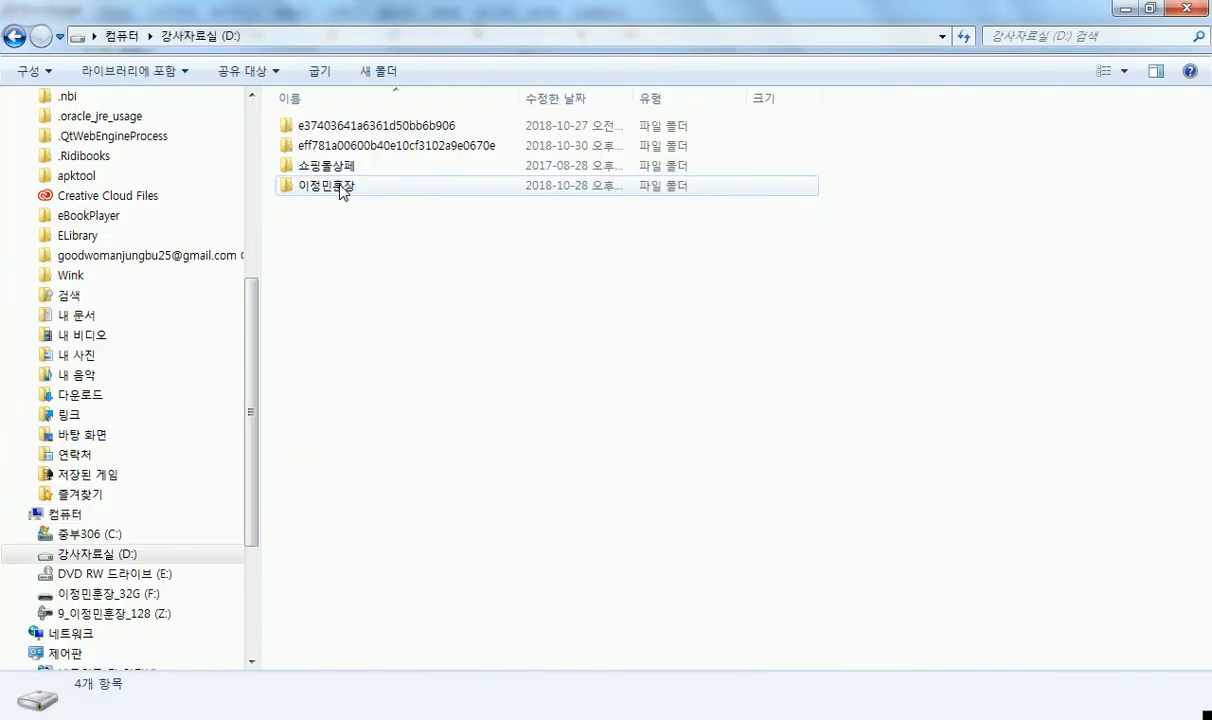
double_click(330, 191)
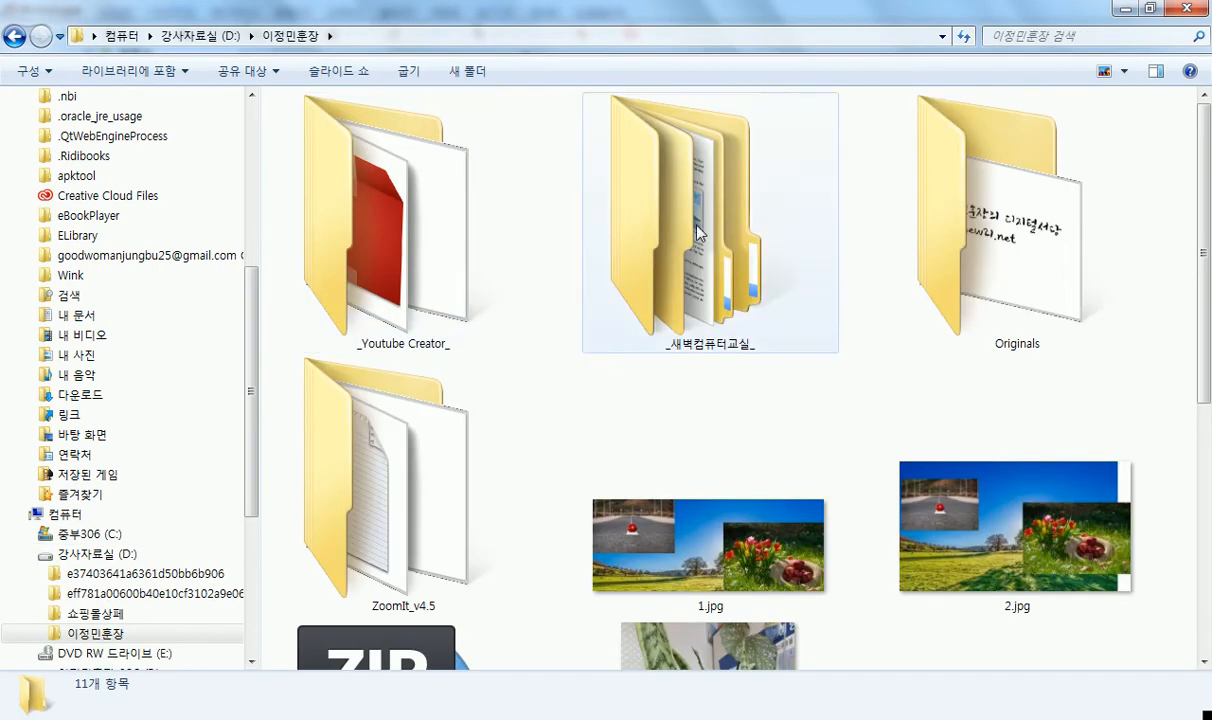
double_click(698, 232)
double_click(325, 127)
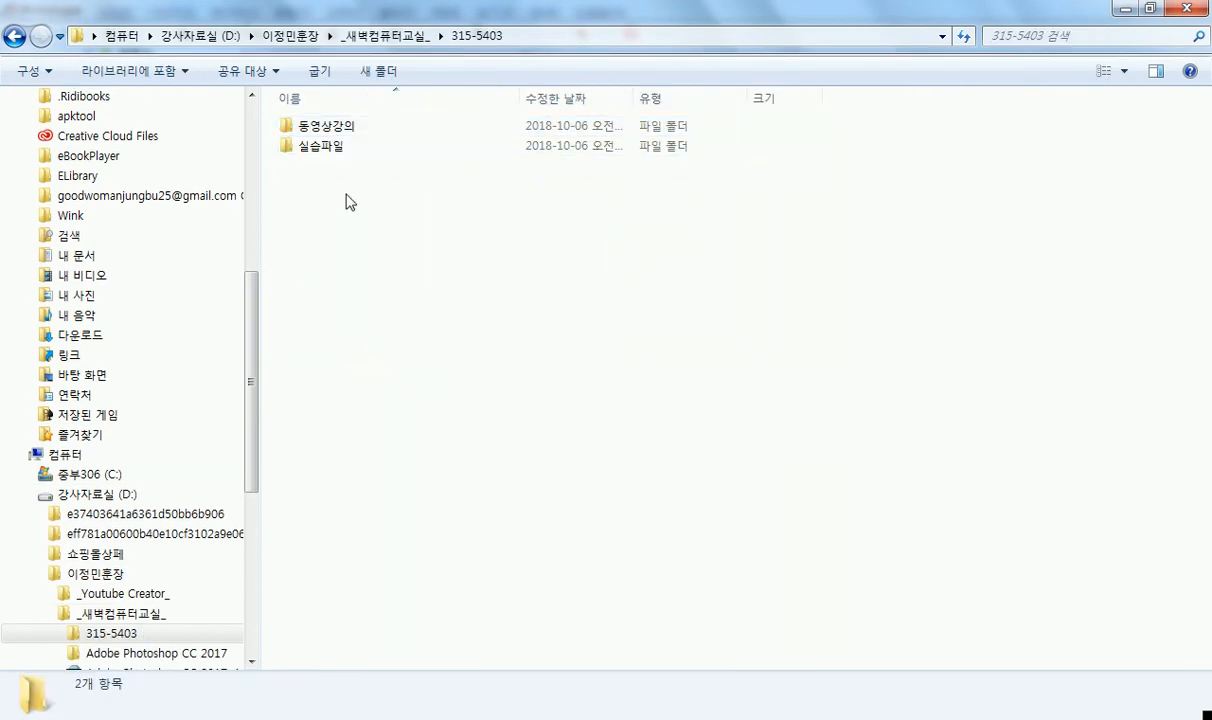
double_click(318, 146)
left_click(310, 207)
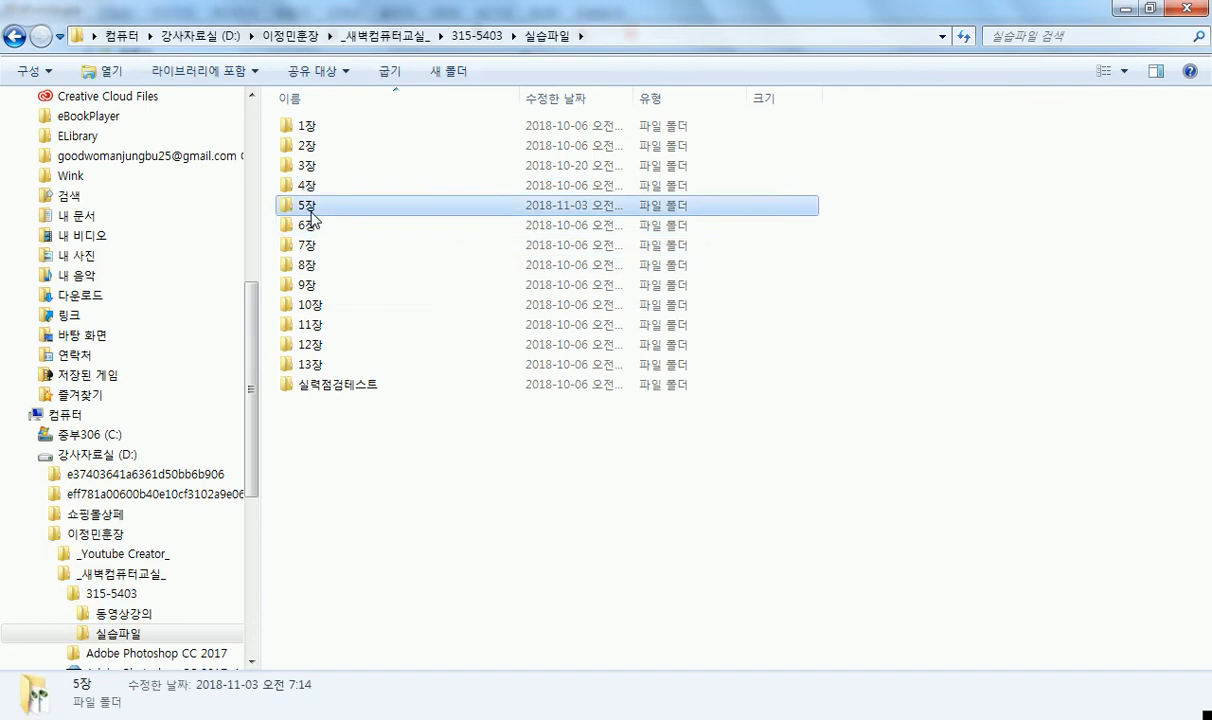
double_click(310, 207)
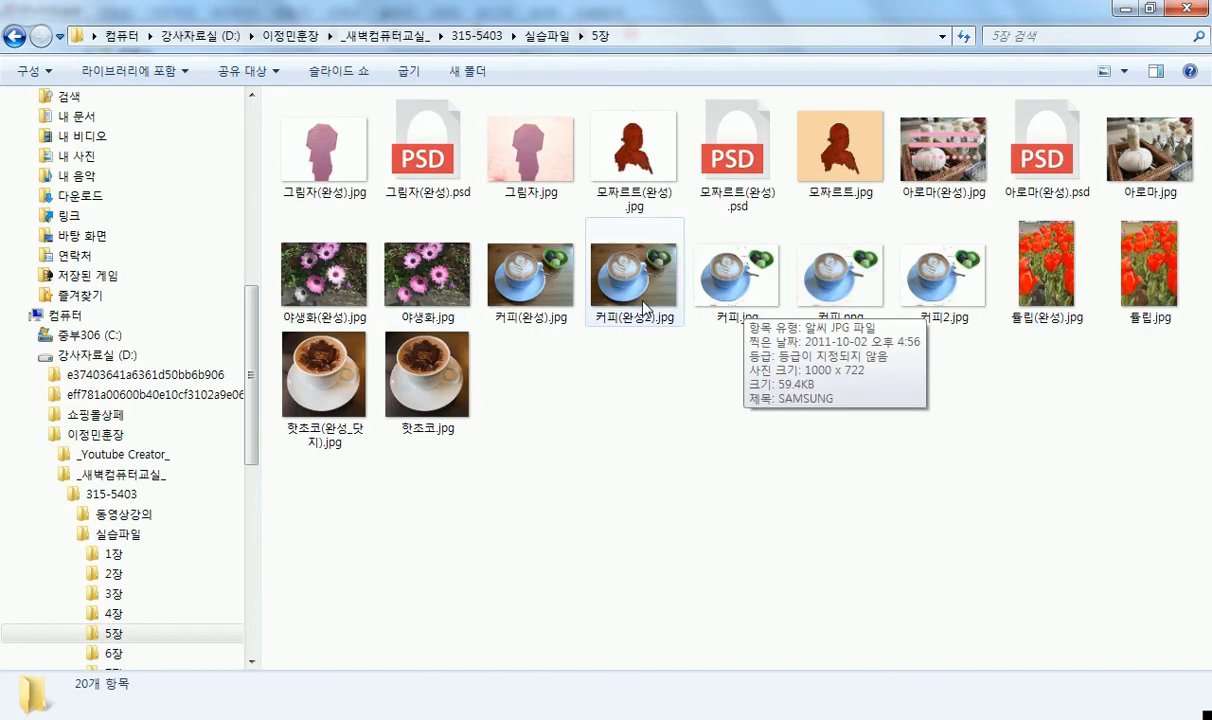
Compare the file sizes of 커피(완성).jpg, 커피.jpg, 커피.png and 커피2.jpg.
left_click(530, 275)
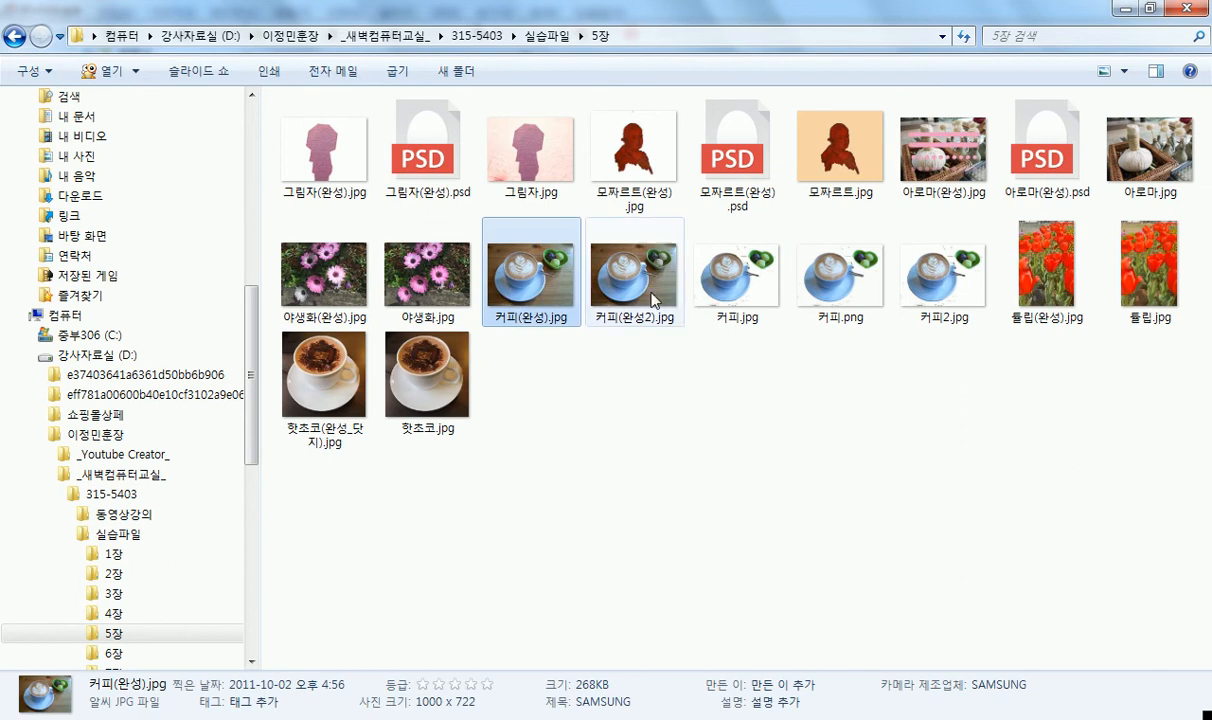
left_click(764, 298)
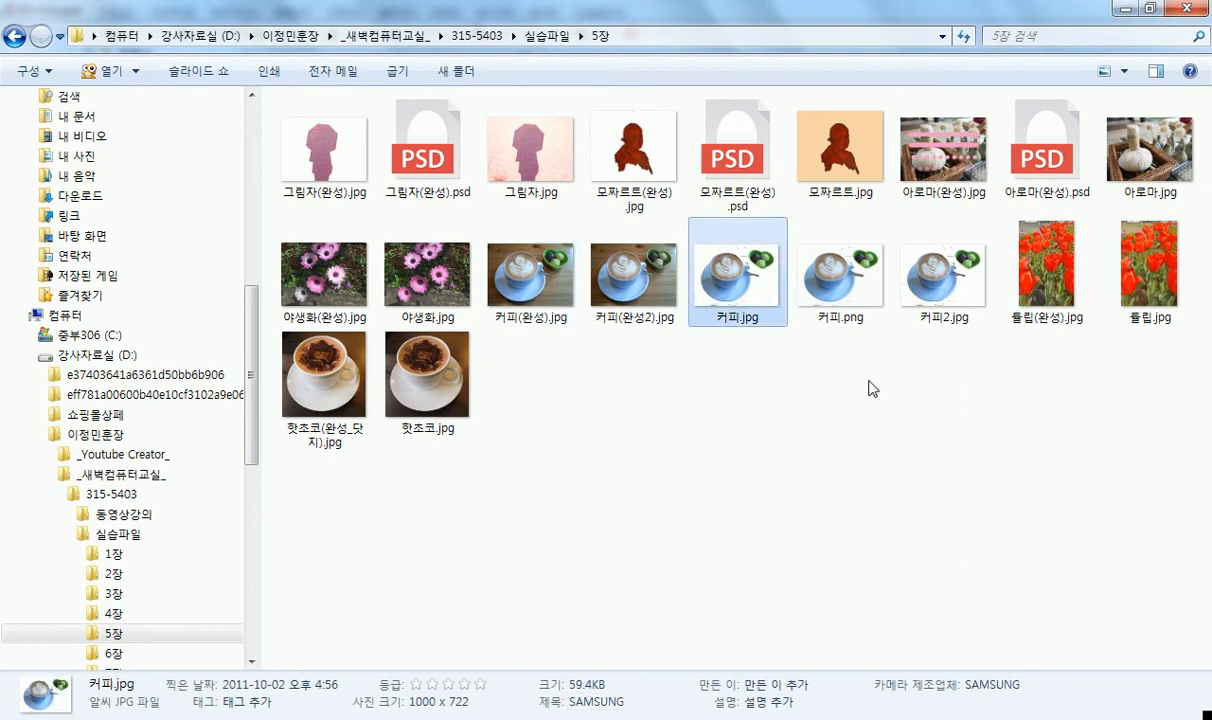
left_click(882, 264)
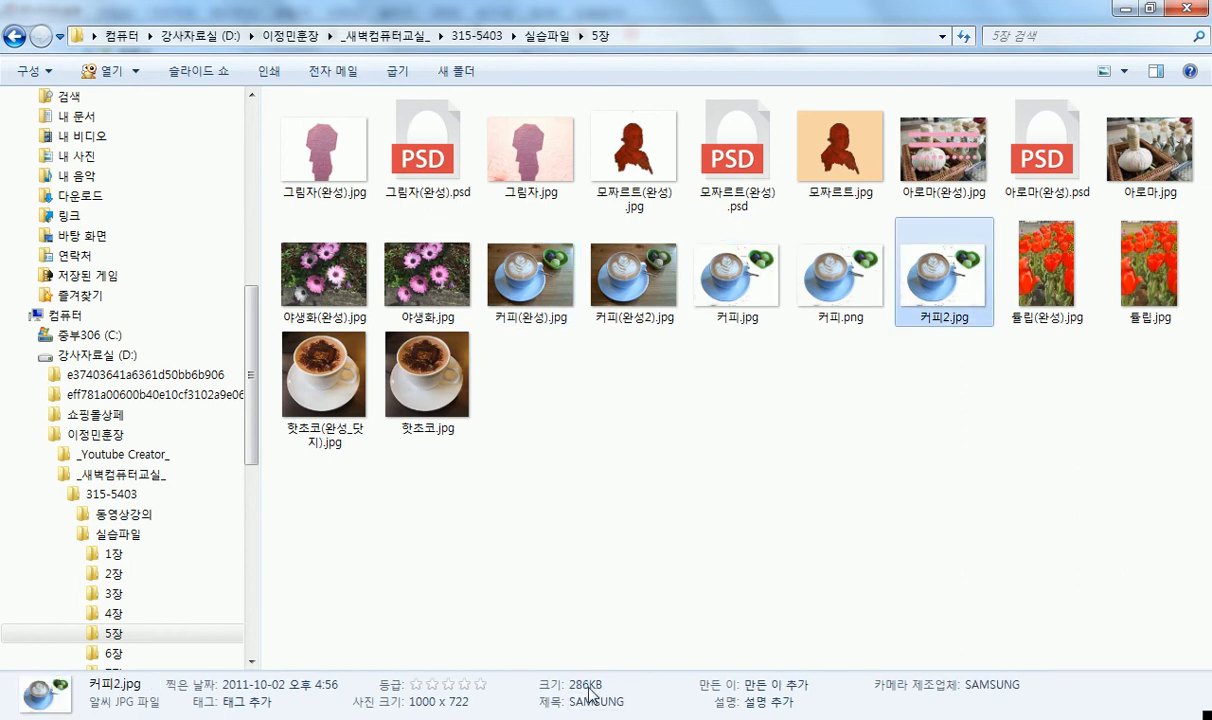
left_click(703, 271)
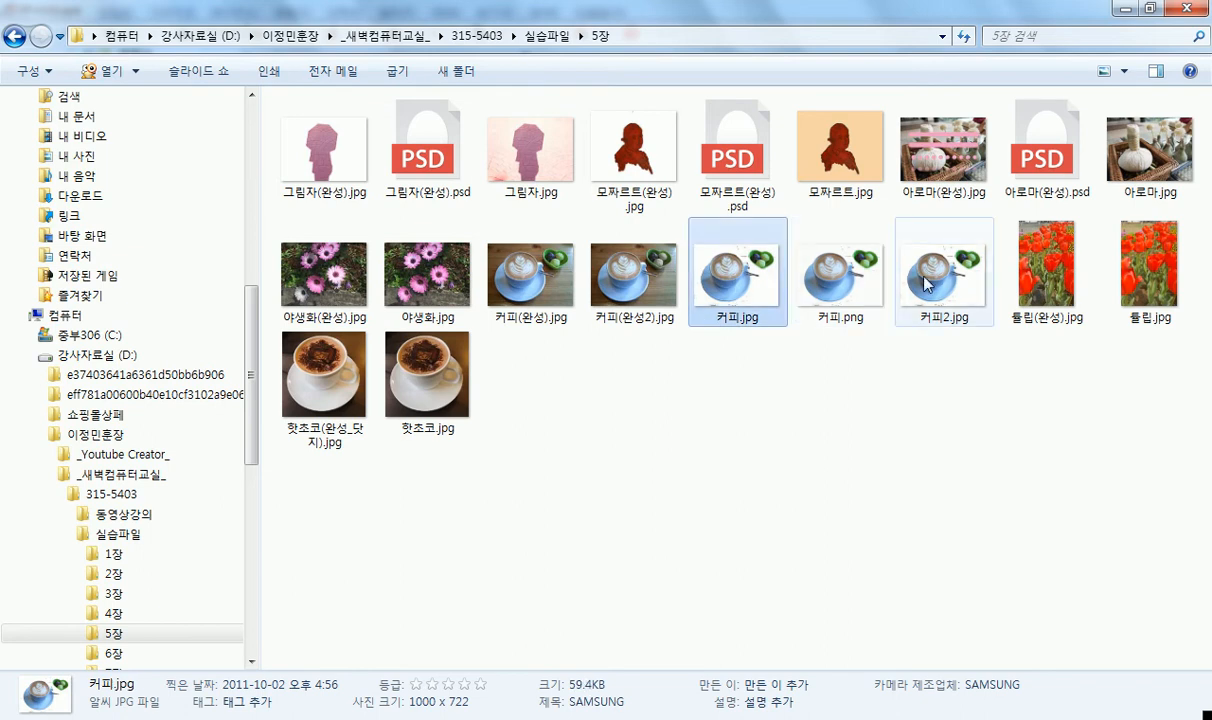
left_click(925, 284)
left_click(698, 275)
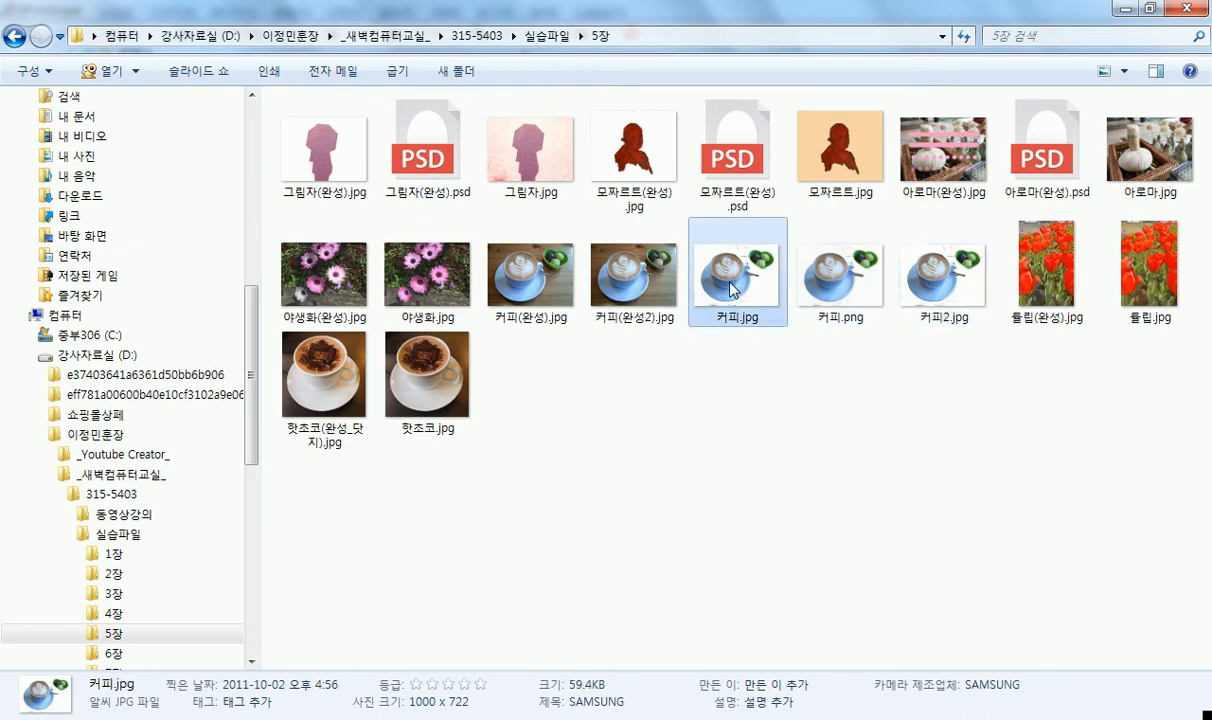
left_click(840, 288)
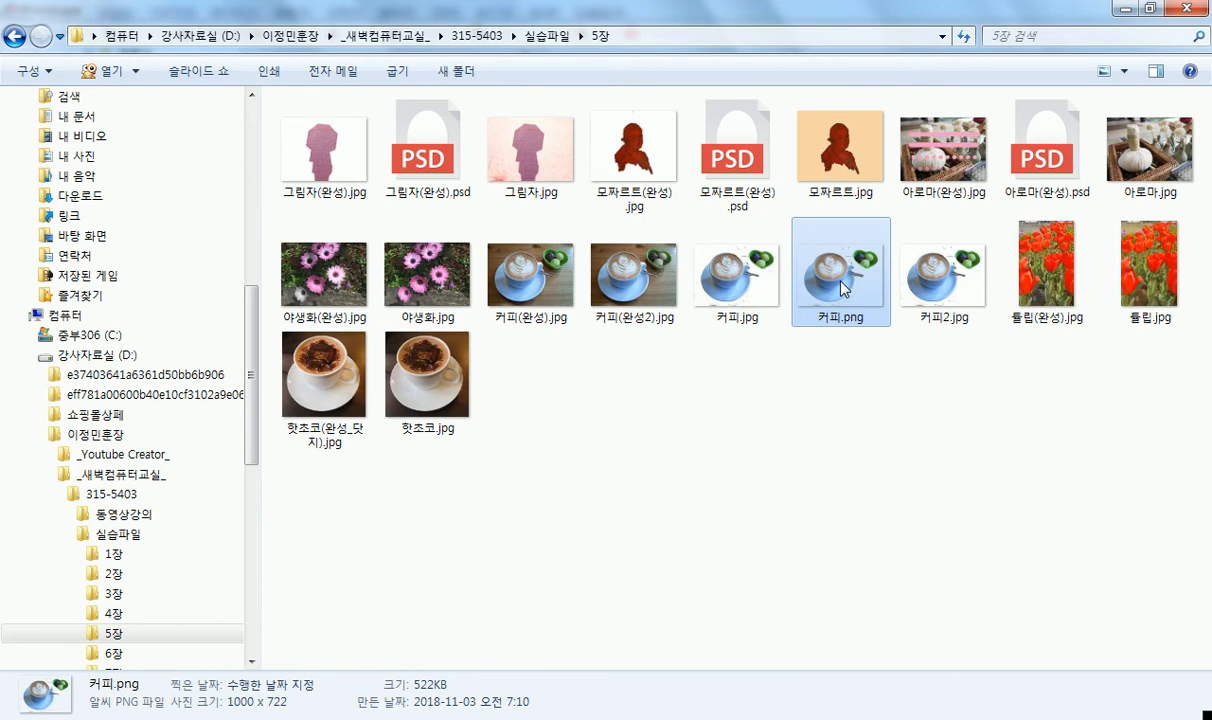
left_click(888, 266)
left_click(849, 283)
left_click(706, 270)
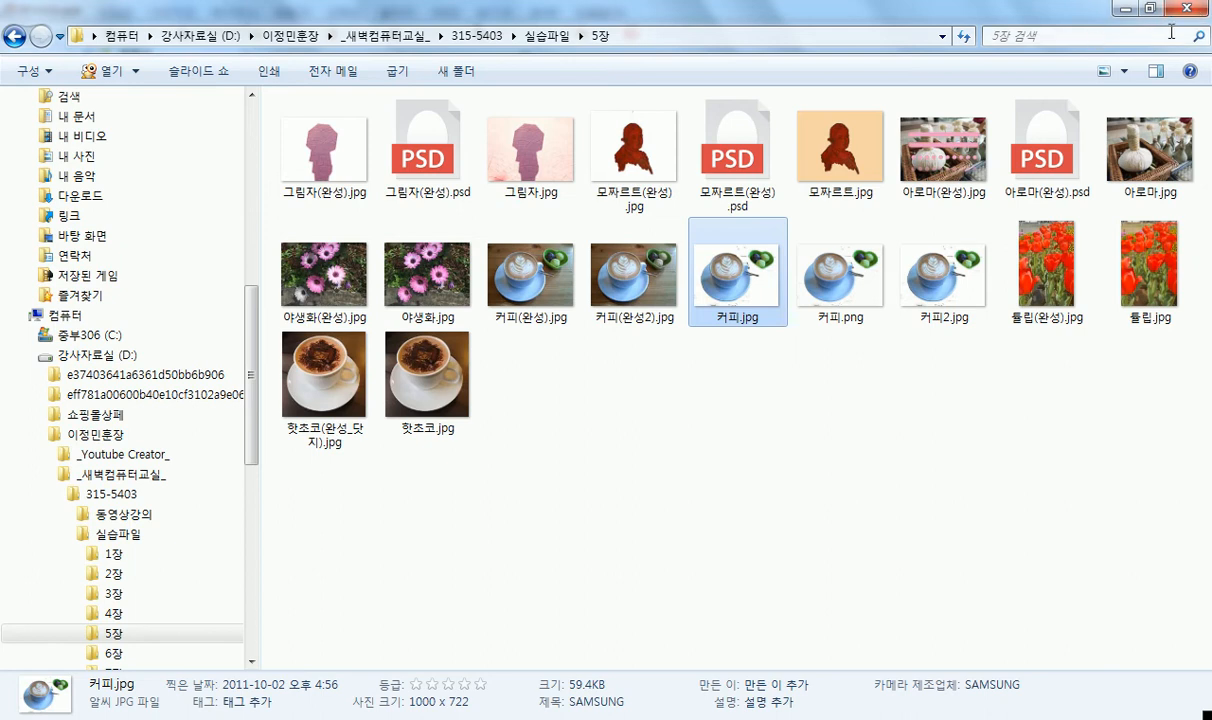
Minimize File Explorer and close PhotoScape without saving the changes to apple-3313171.jpg.
left_click(1125, 9)
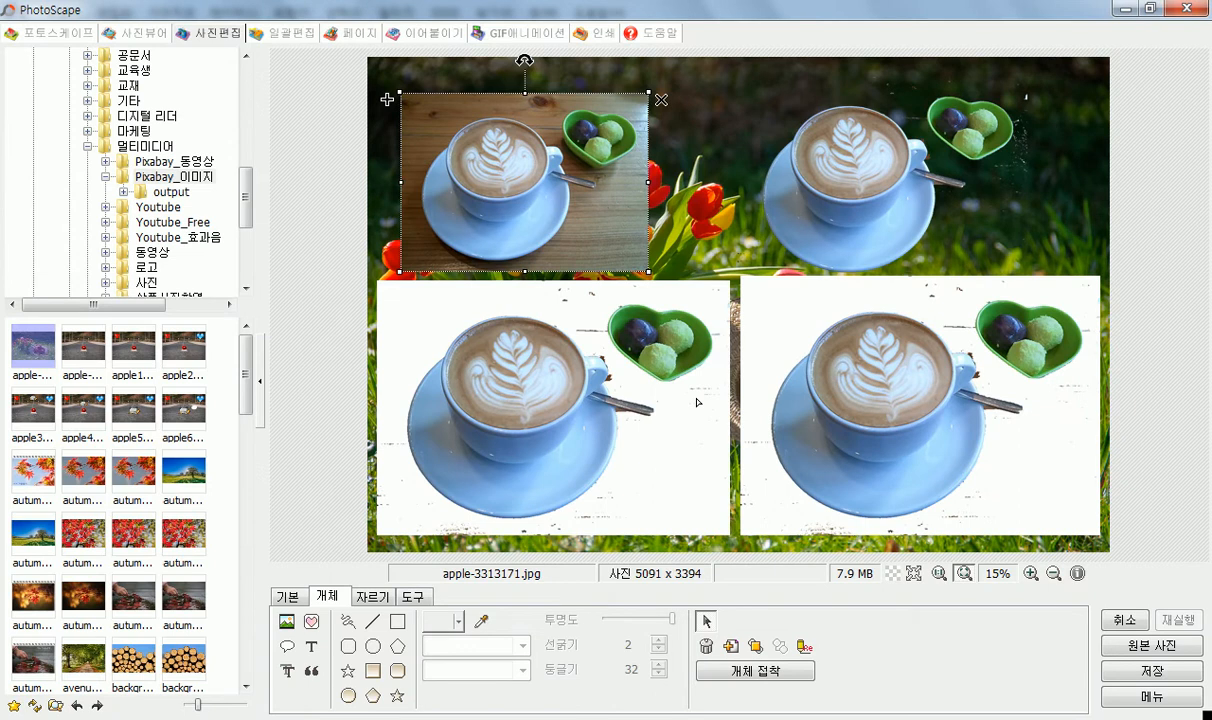
left_click(1188, 9)
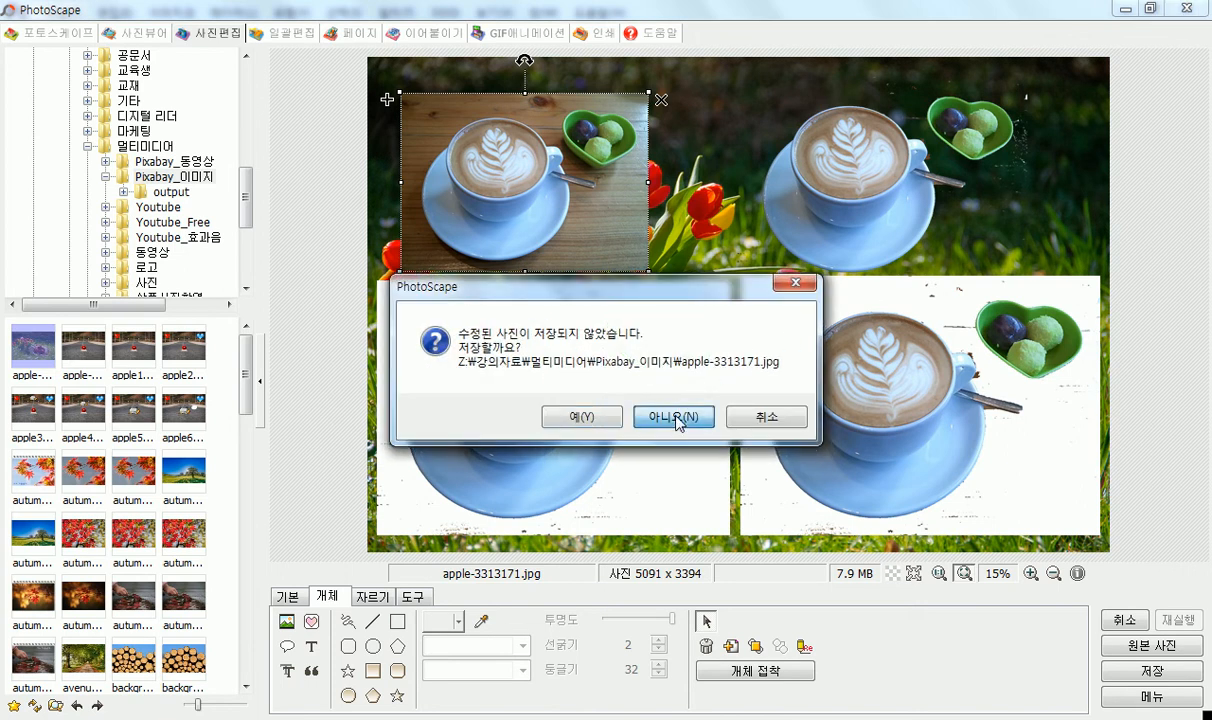
left_click(575, 396)
Switch to the 5장 folder, open 커피2.jpg in 알씨 and examine the green bowl's left edge at 5000% zoom.
key("alt+Tab")
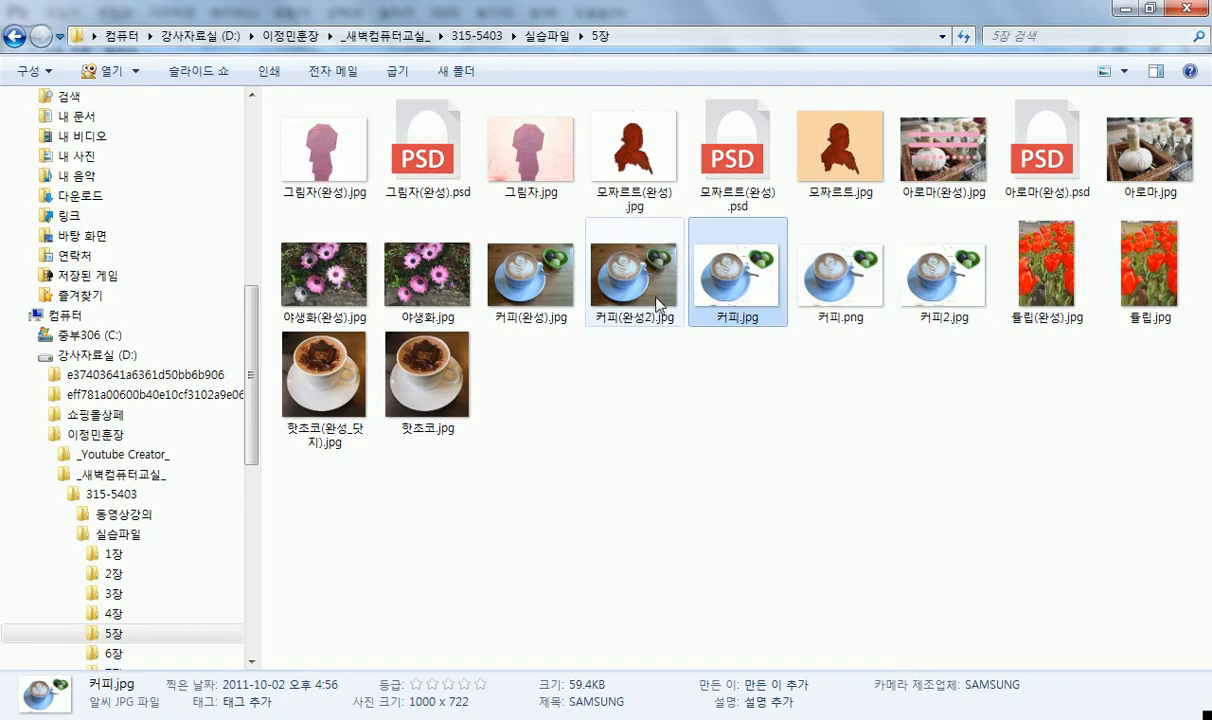
double_click(900, 262)
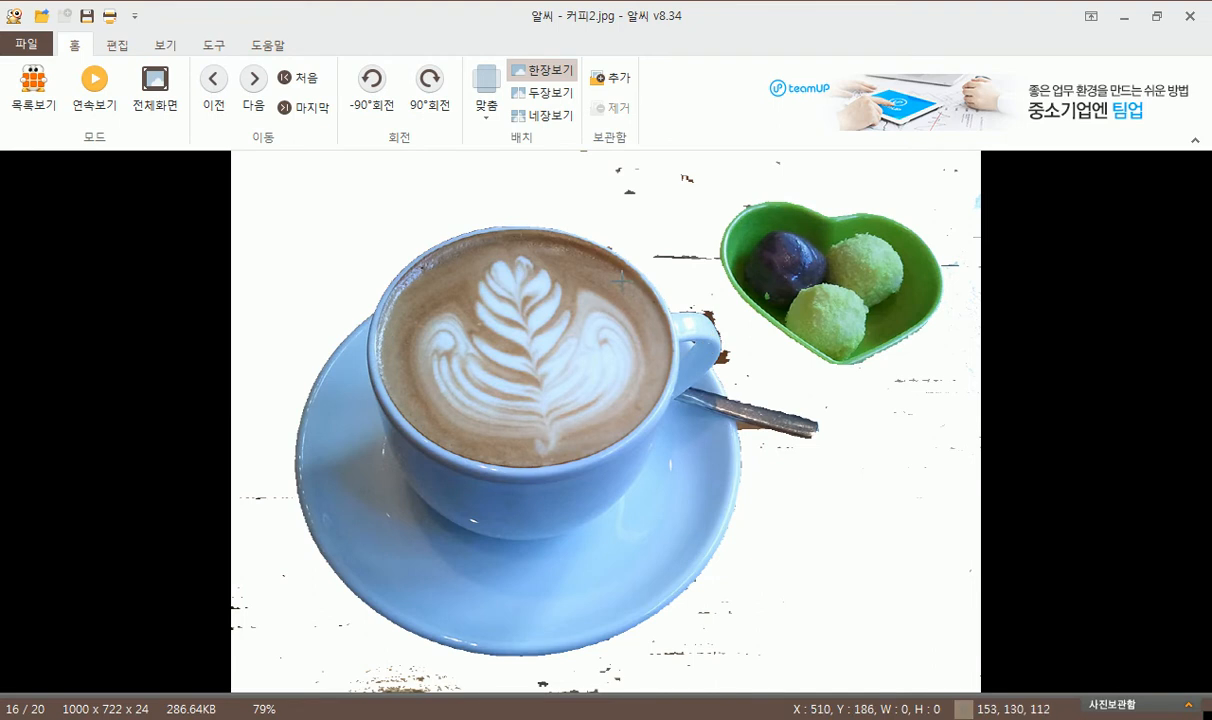
left_click_drag(714, 206, 773, 290)
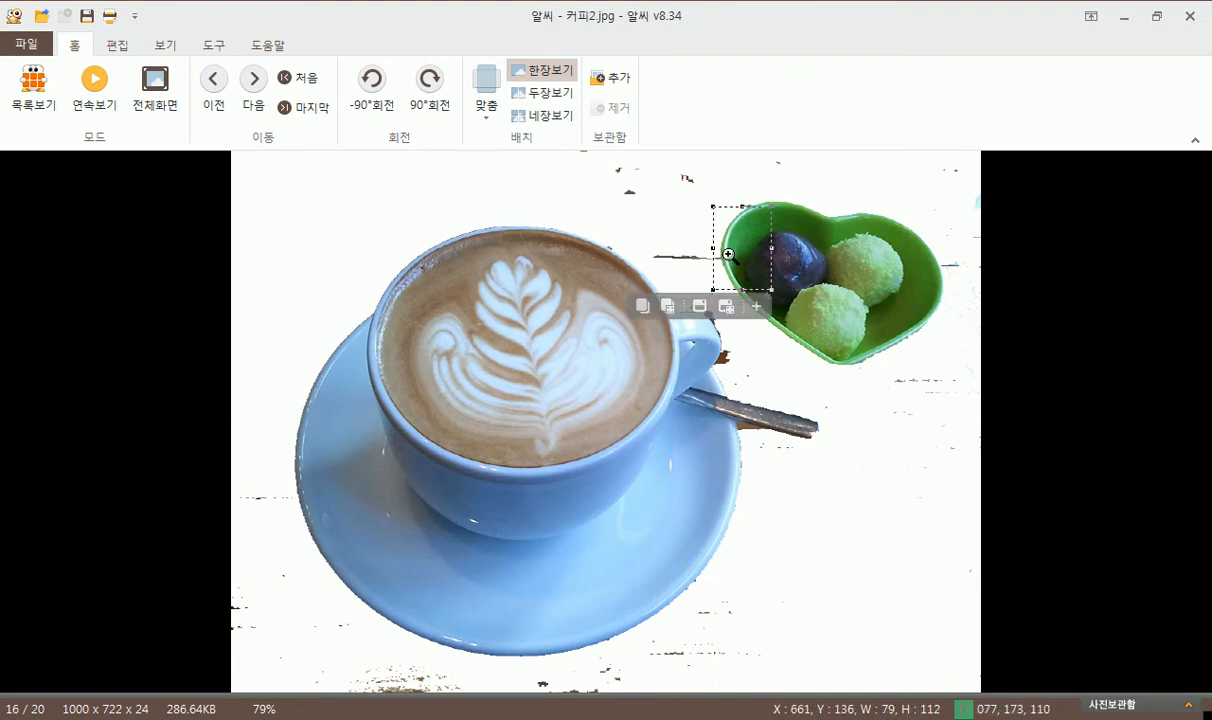
left_click(742, 261)
scroll(795, 314, "up", 2)
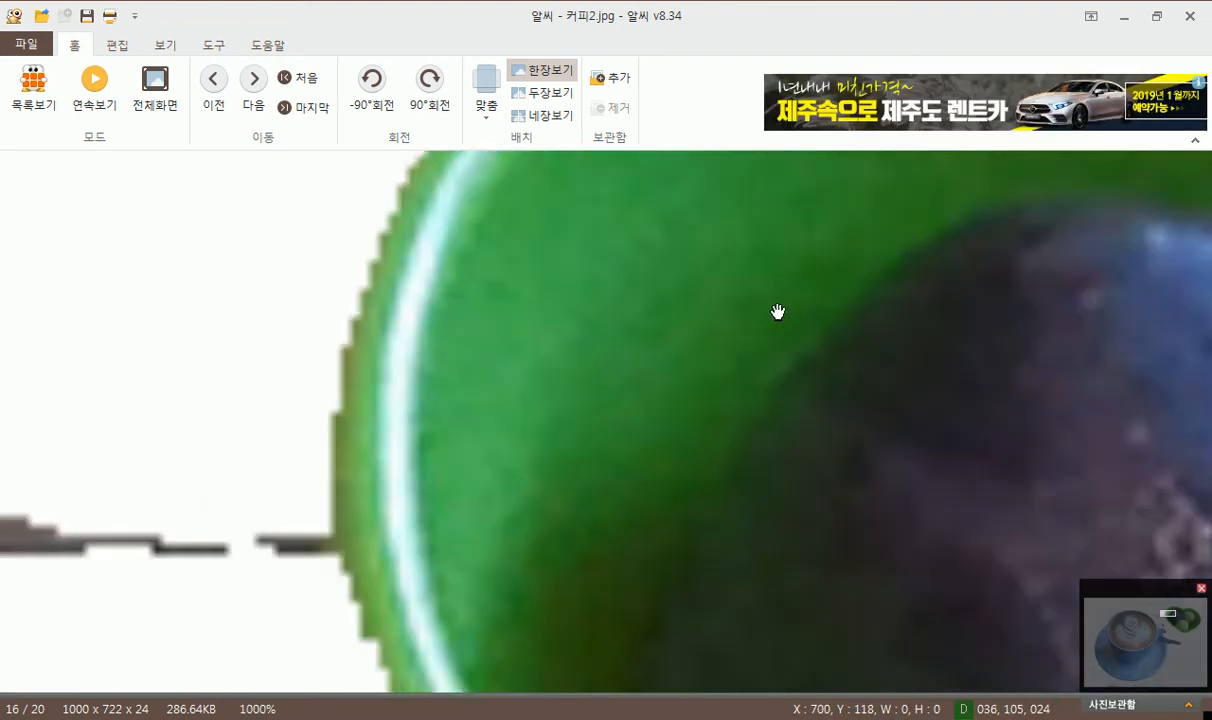
scroll(531, 354, "up", 3)
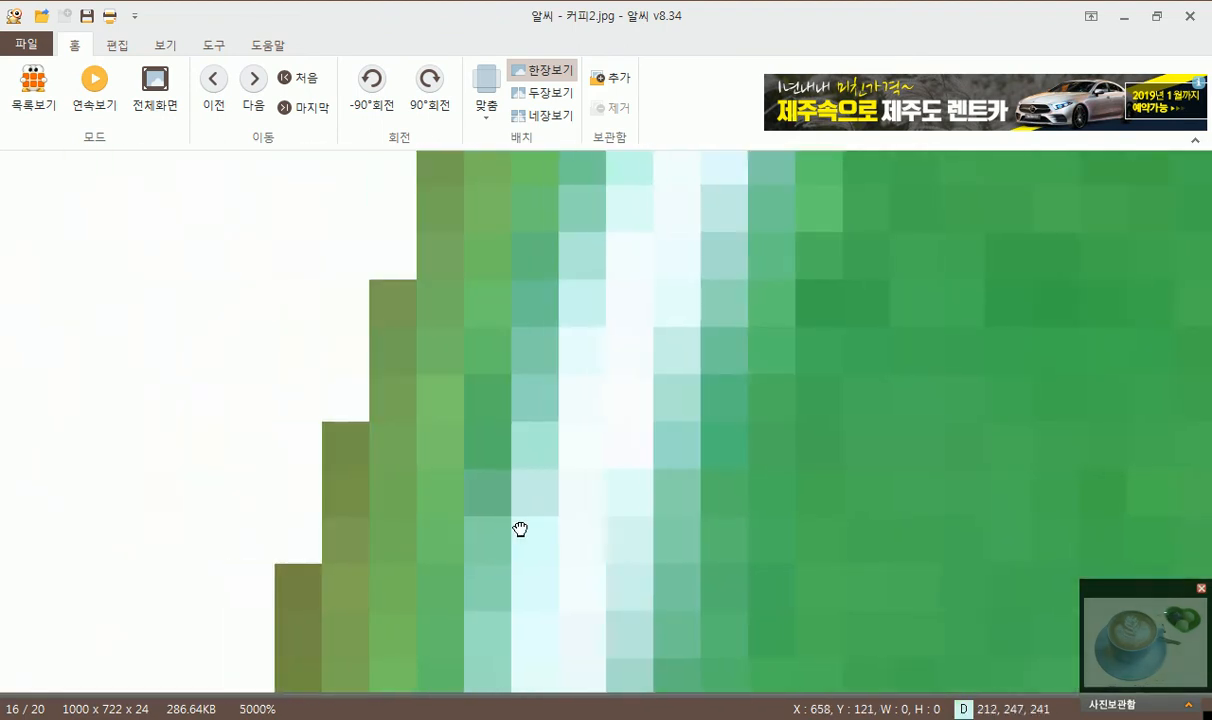
Examine the pixel detail of 커피2.jpg on the coffee surface and in the green bowl area at 5000% zoom.
left_click_drag(488, 386, 471, 354)
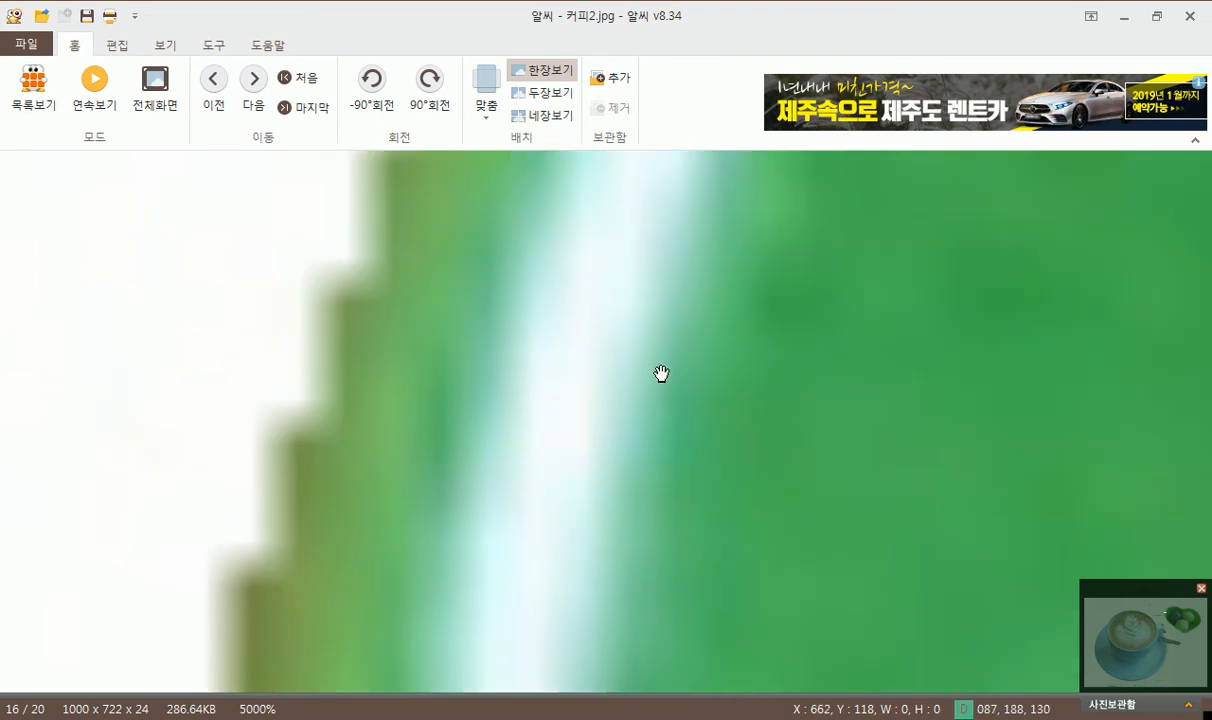
scroll(662, 373, "down", 8)
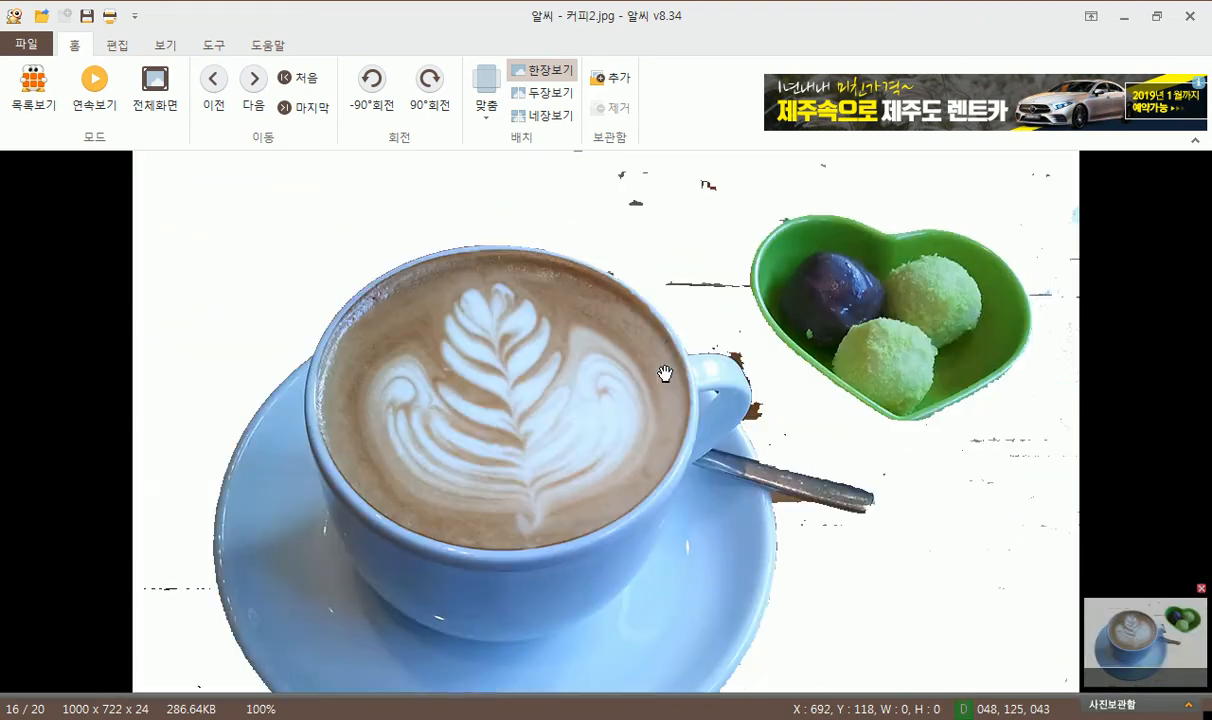
scroll(665, 373, "down", 1)
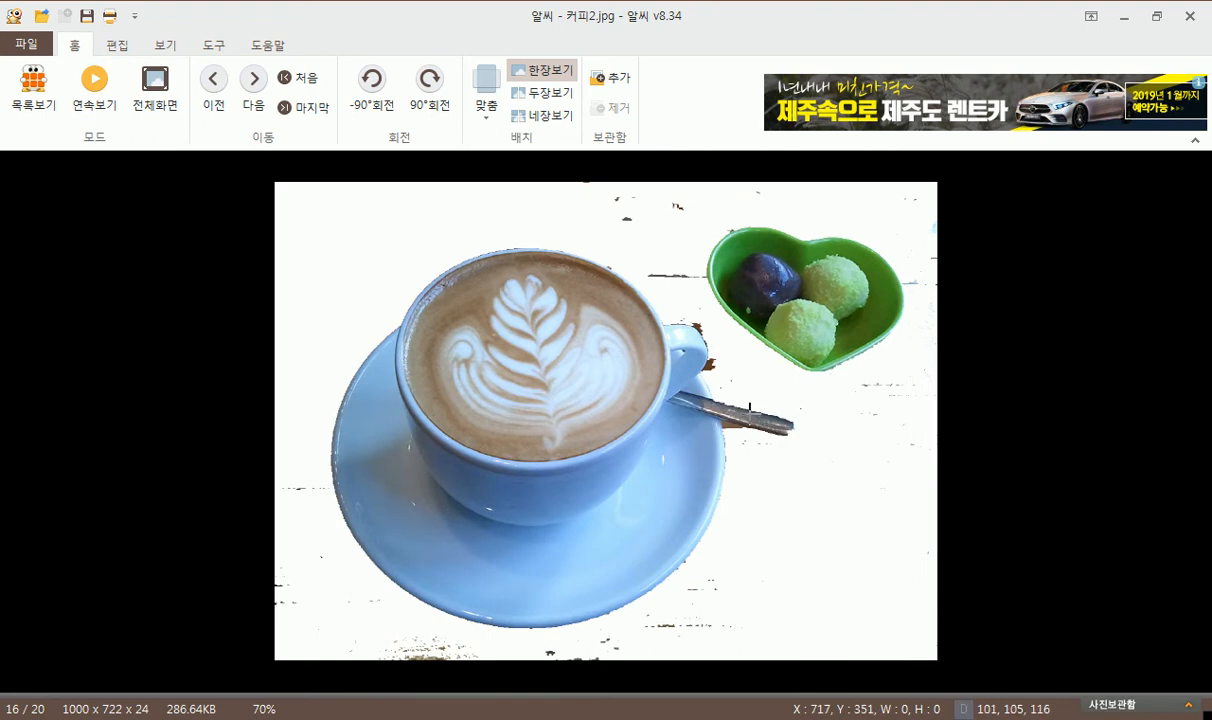
scroll(771, 370, "up", 6)
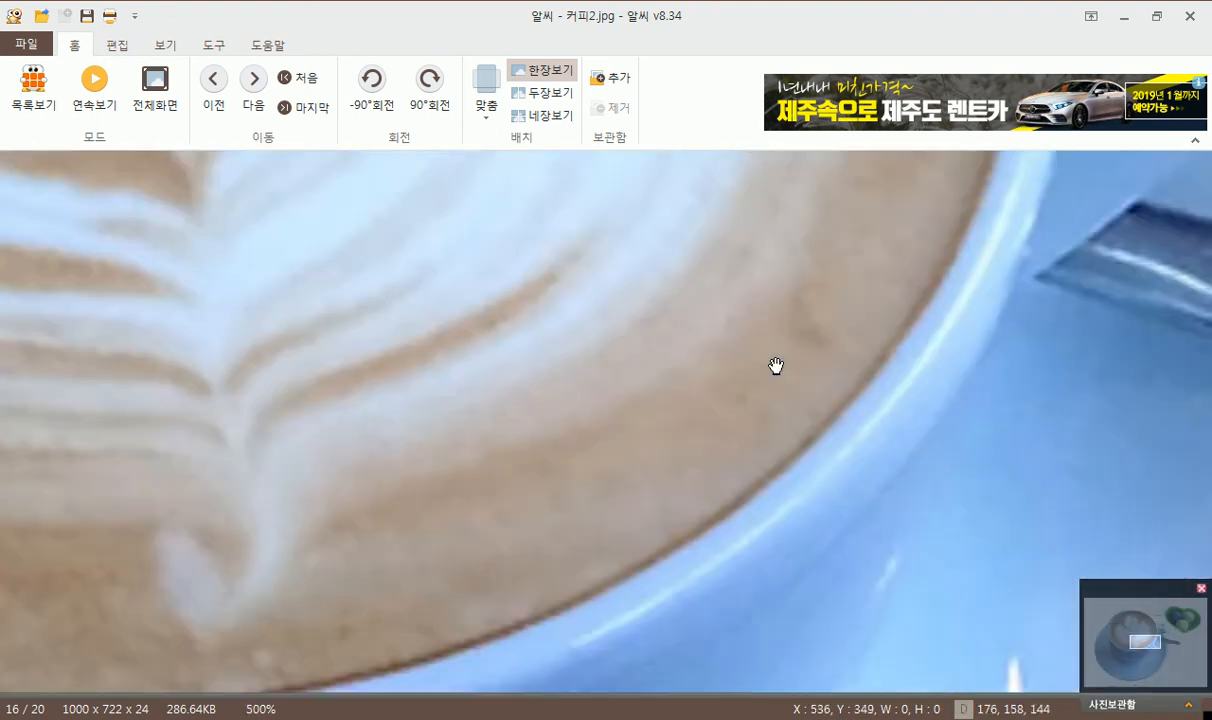
scroll(776, 366, "up", 6)
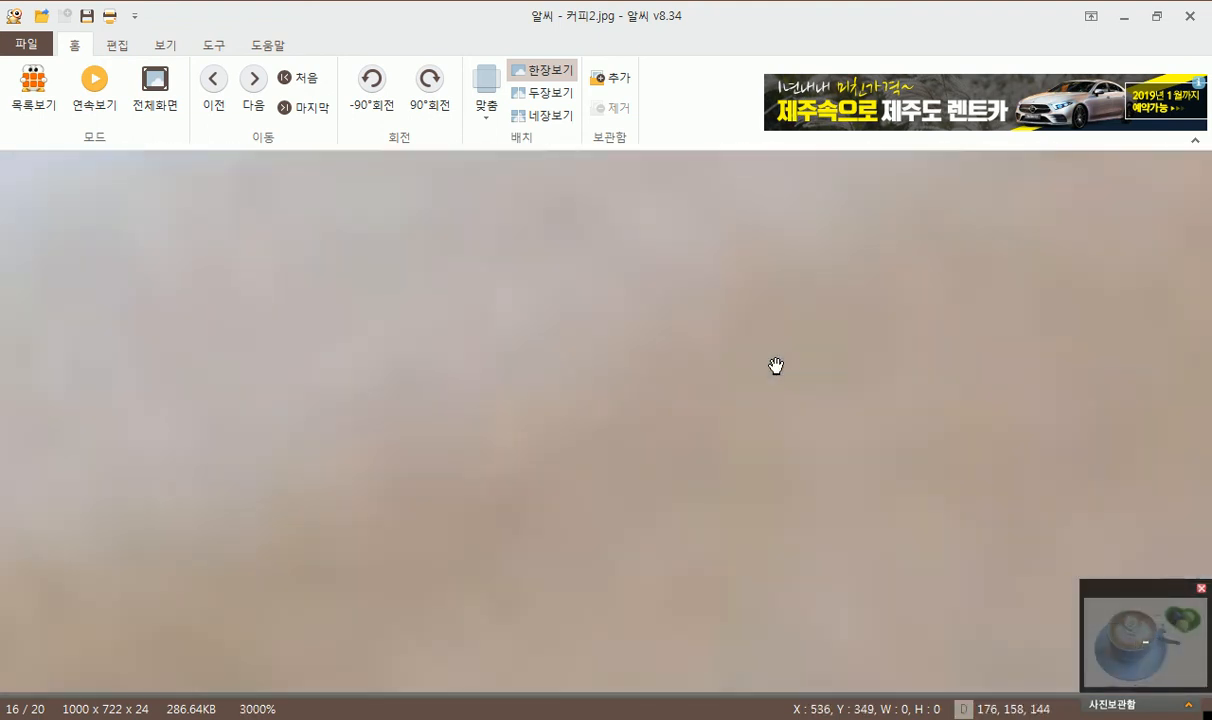
scroll(774, 368, "up", 1)
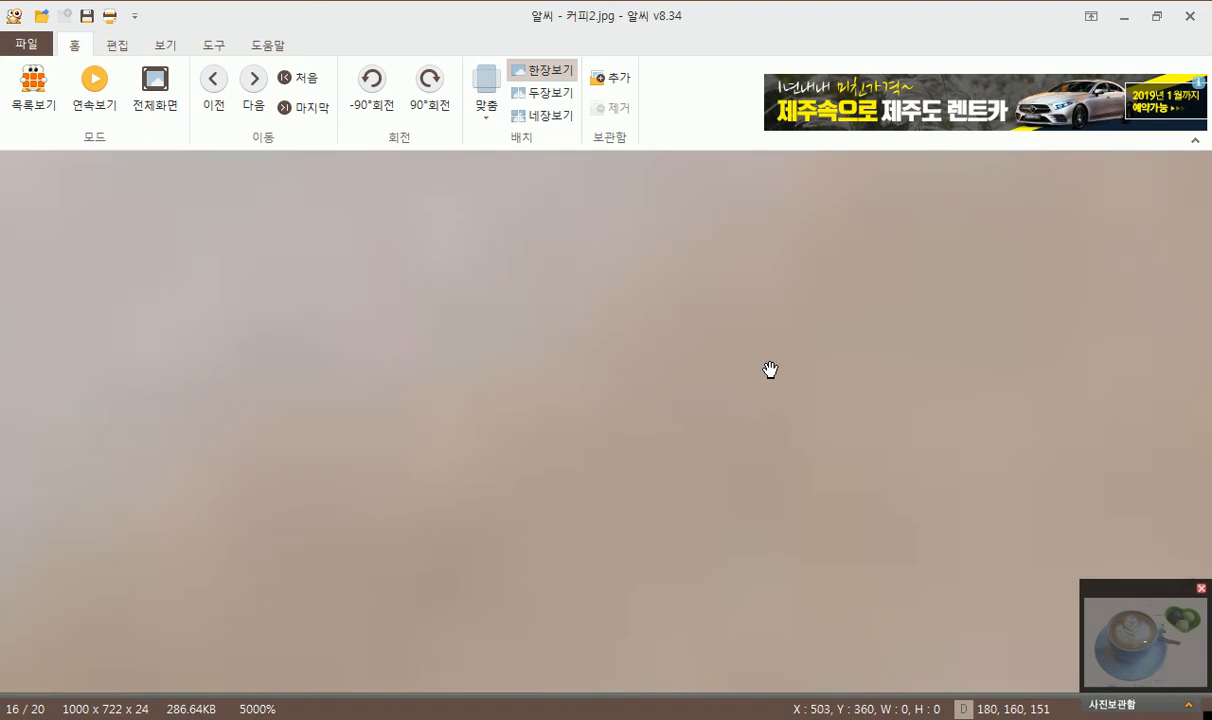
left_click_drag(804, 351, 513, 616)
left_click_drag(1120, 222, 645, 524)
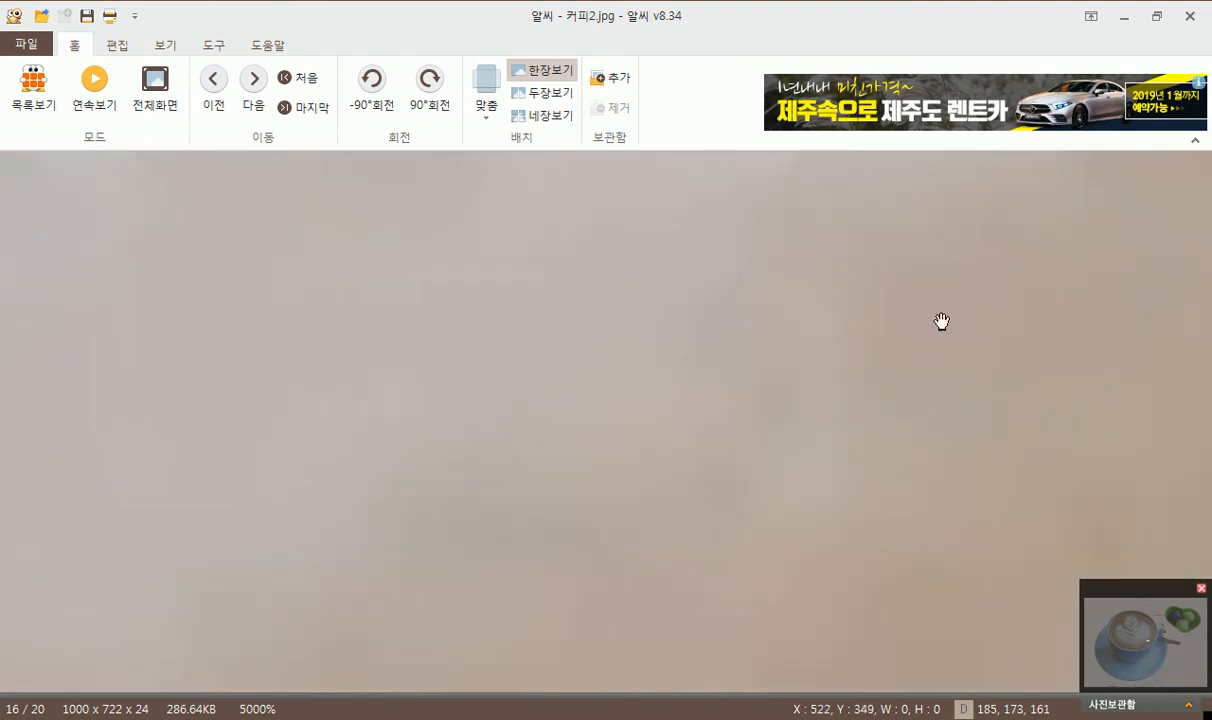
left_click(1182, 619)
left_click_drag(1073, 423, 741, 398)
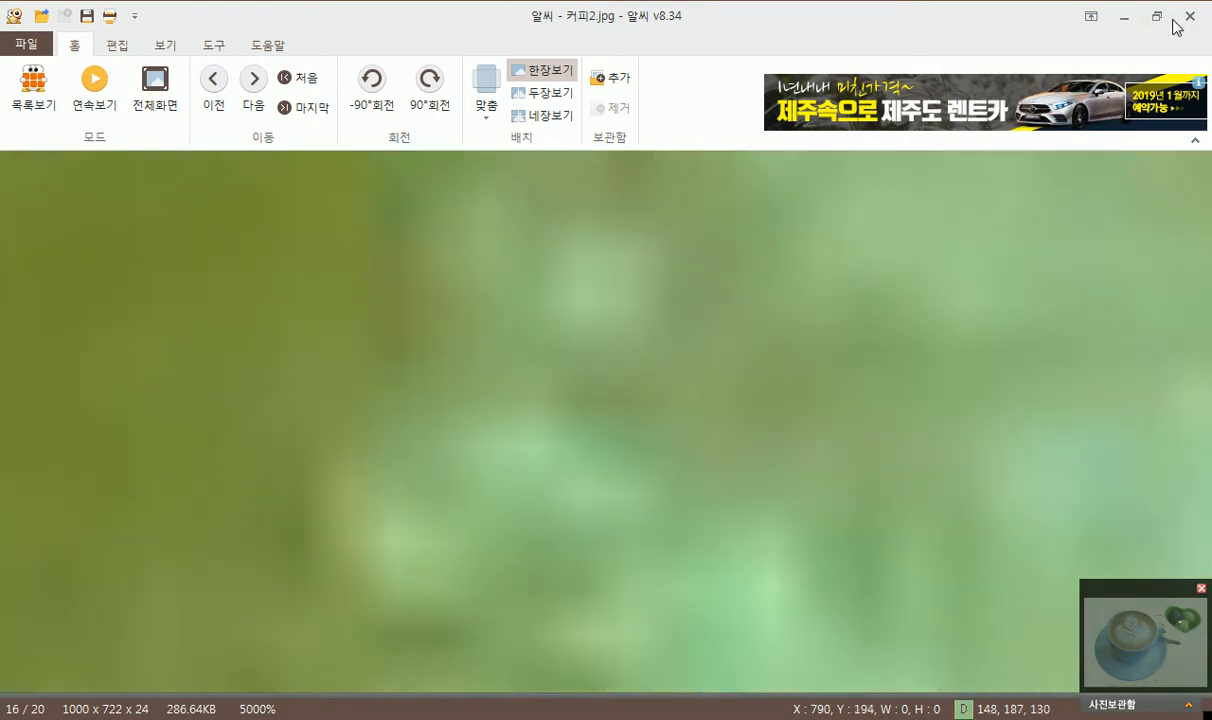
Minimize 알씨 and File Explorer, add a line break to the Notepad notes and switch back to Photoshop.
left_click(1124, 17)
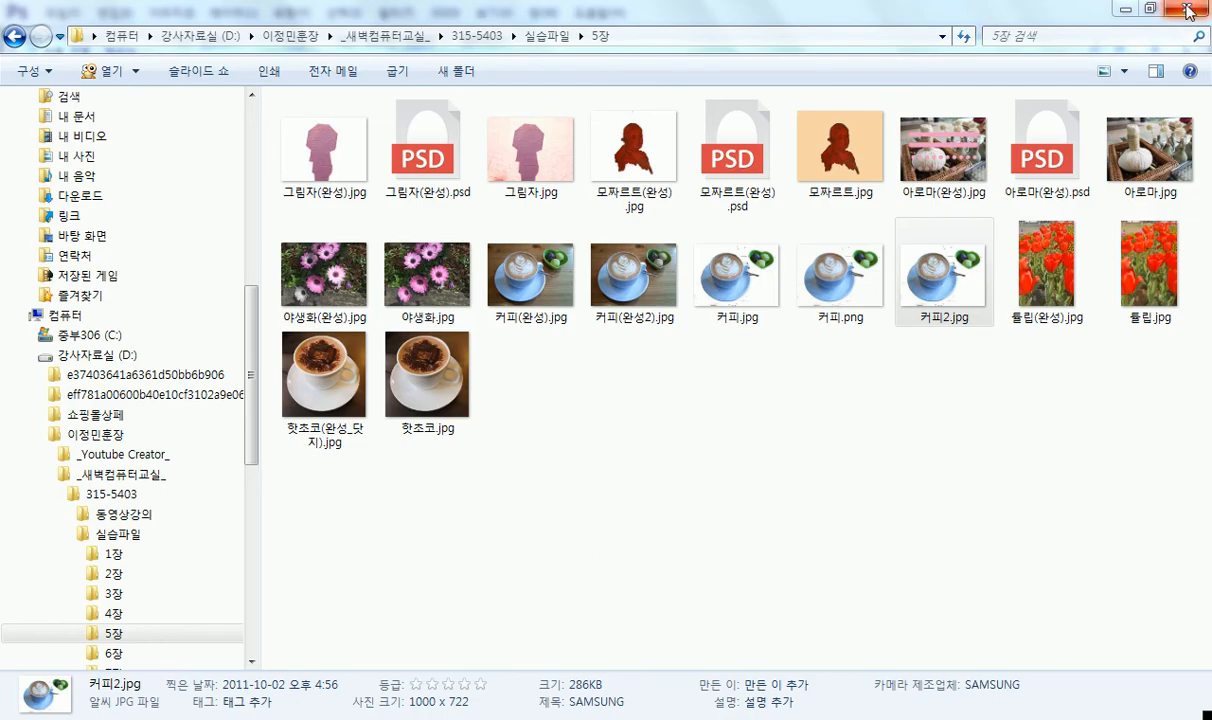
left_click(1125, 8)
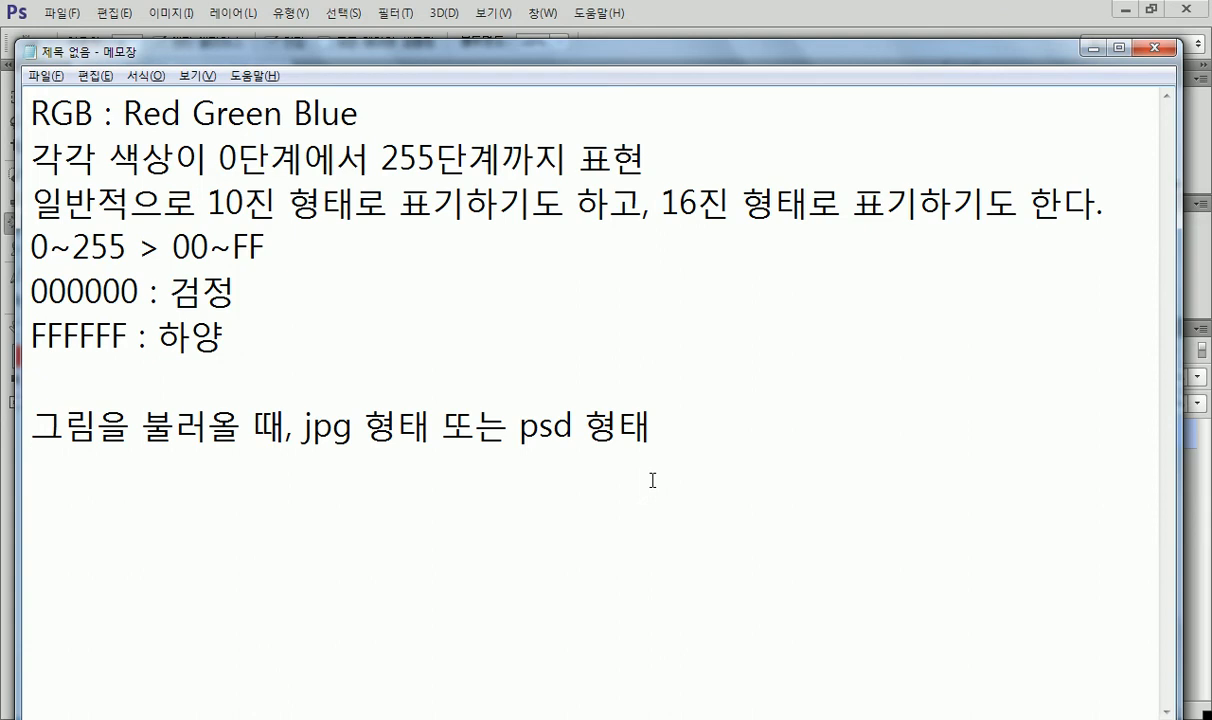
key("Return")
key("alt+Tab")
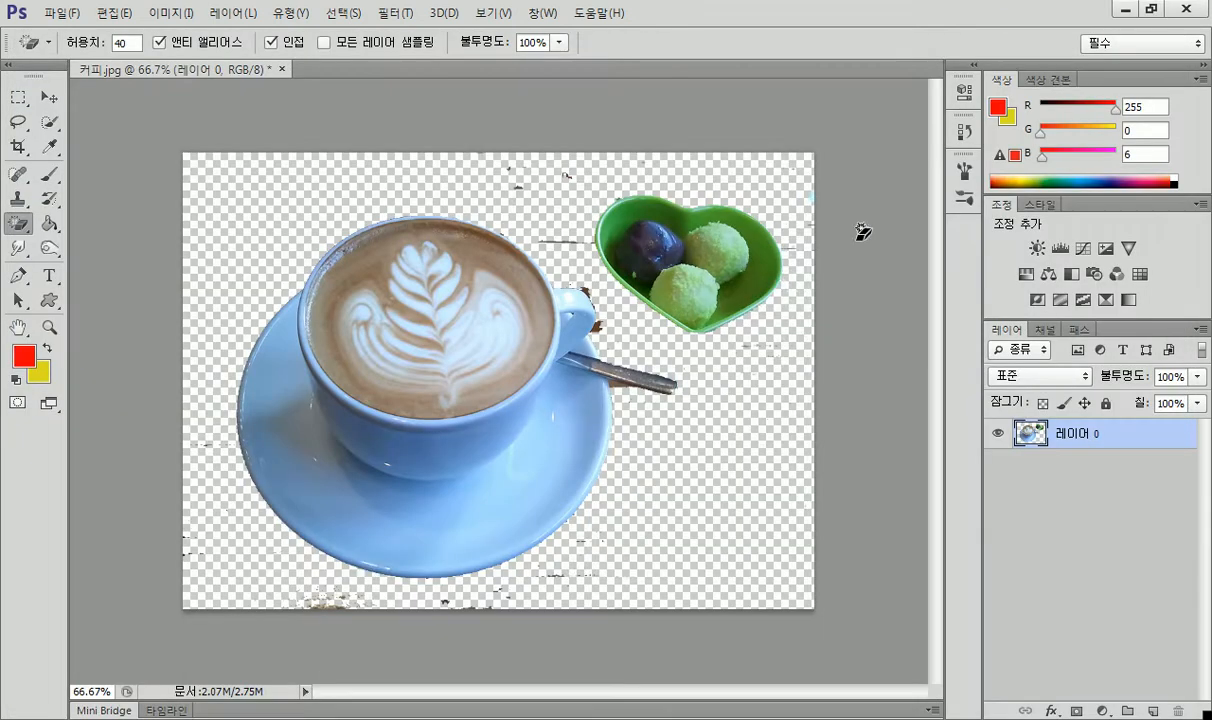
Close 커피.jpg without saving its changes and open 모짜르트.jpg from the 5장 folder.
left_click(280, 69)
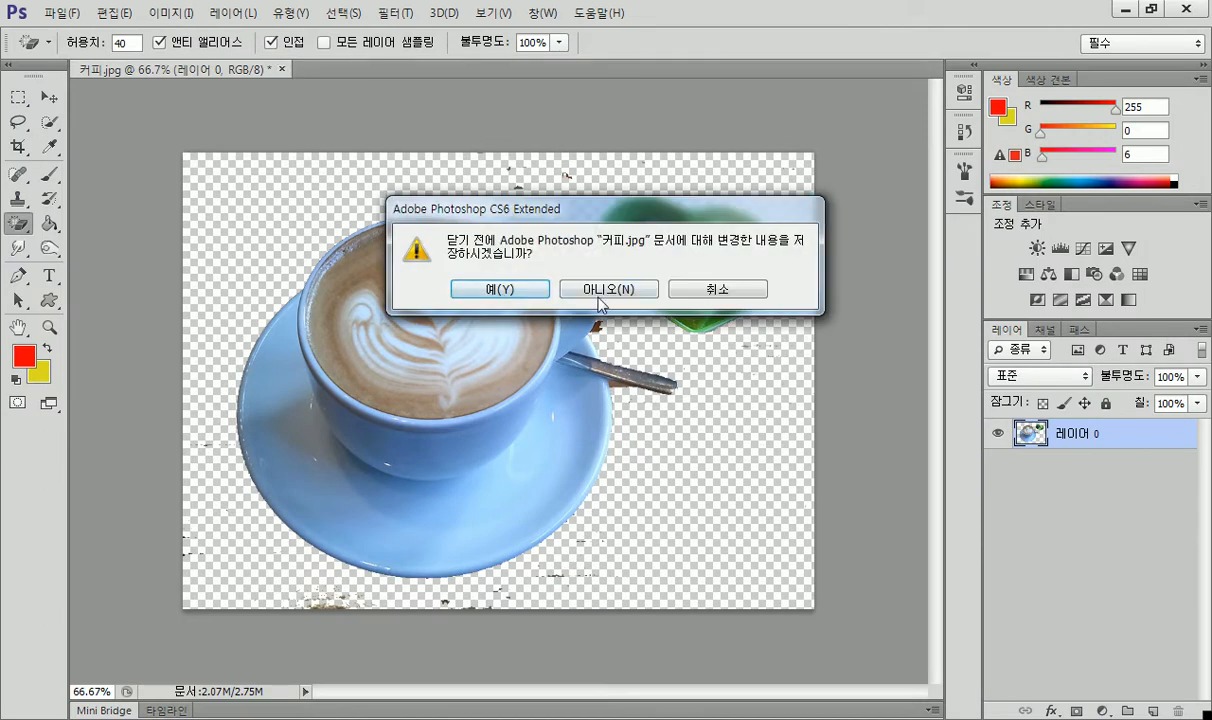
left_click(603, 297)
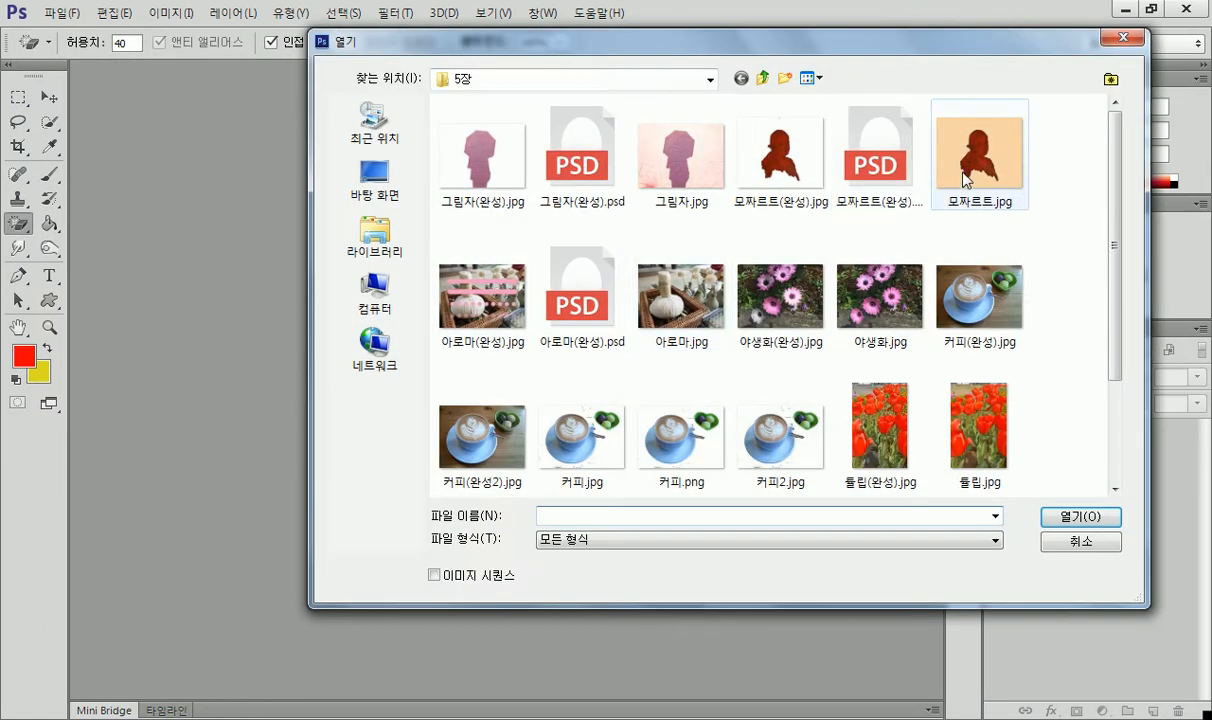
double_click(965, 180)
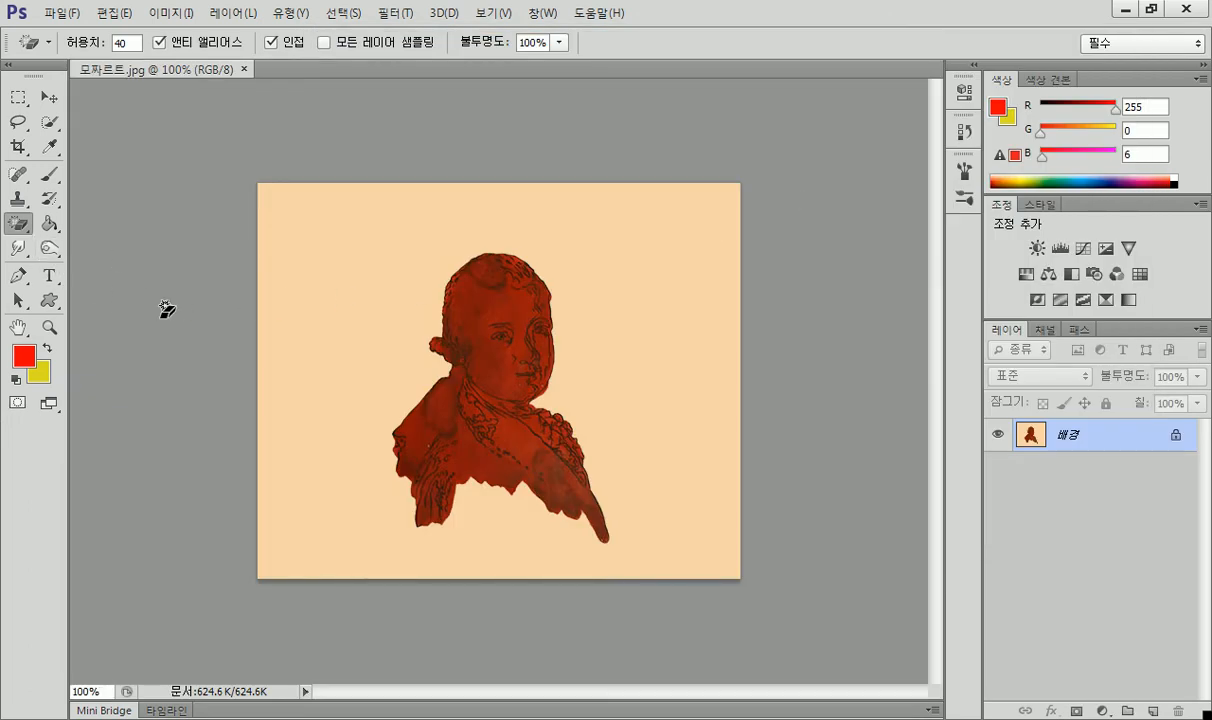
Try erasing the peach background around the red portrait twice with the Magic Eraser at tolerance 40, restoring the image each time.
left_click(376, 287)
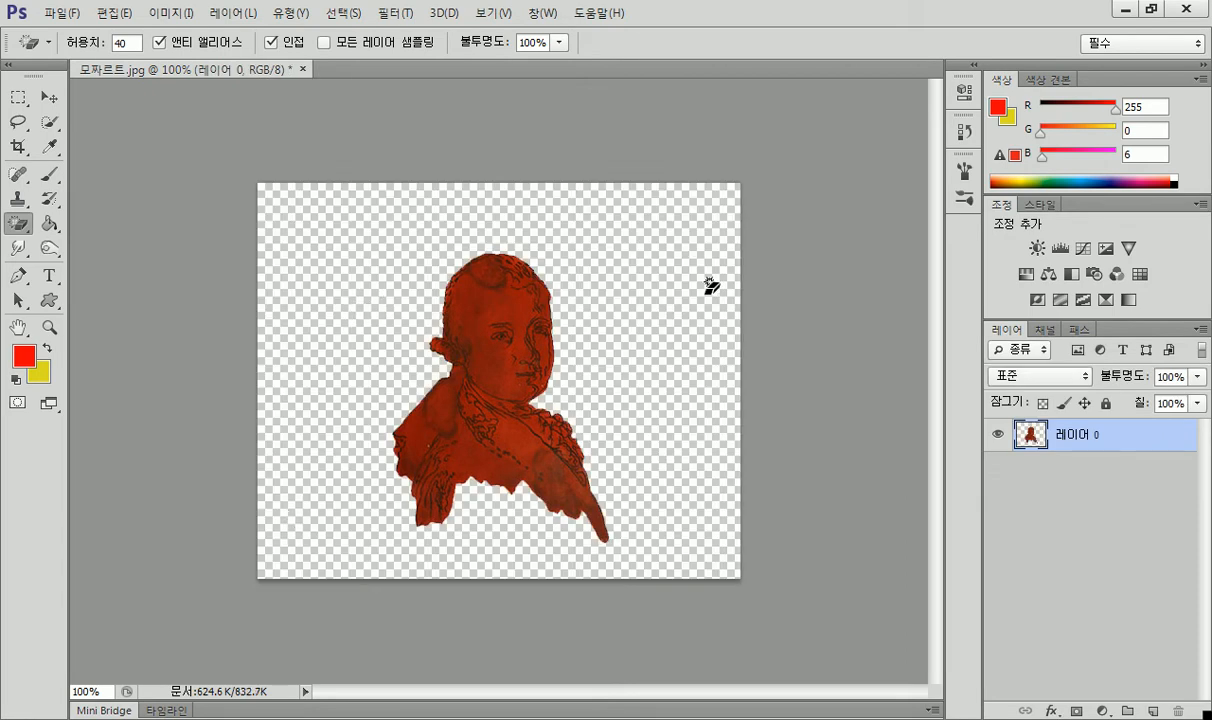
left_click(20, 226)
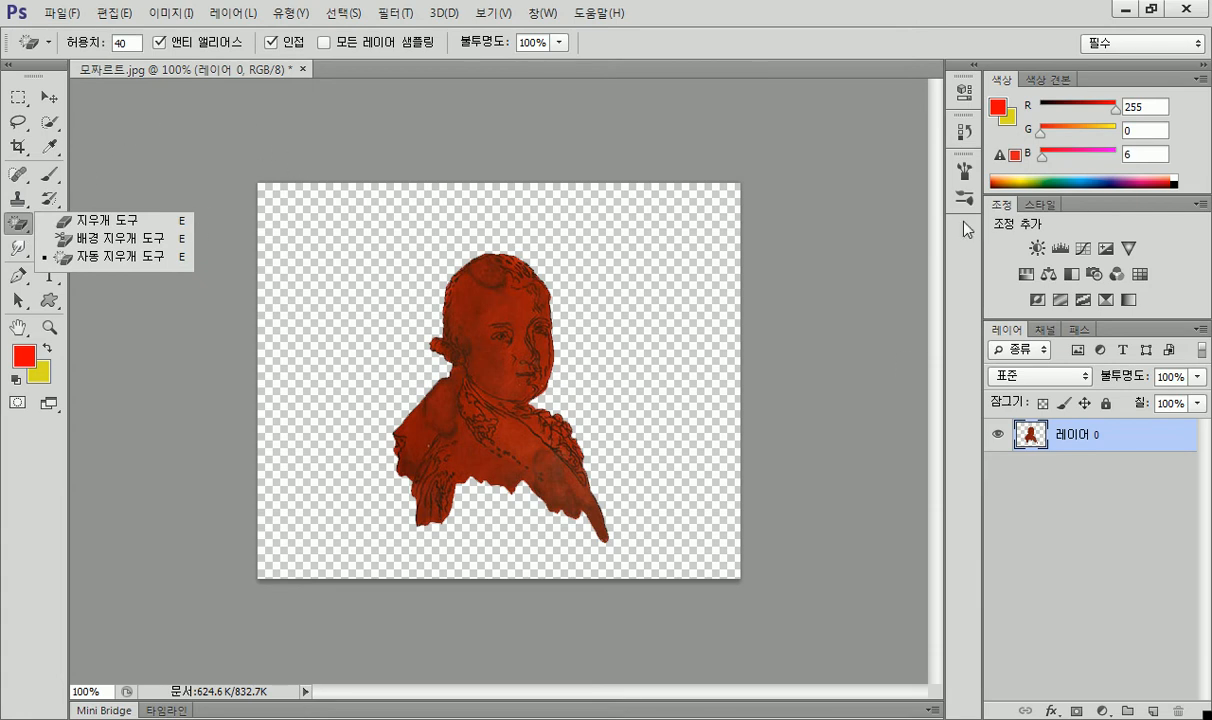
key("F12")
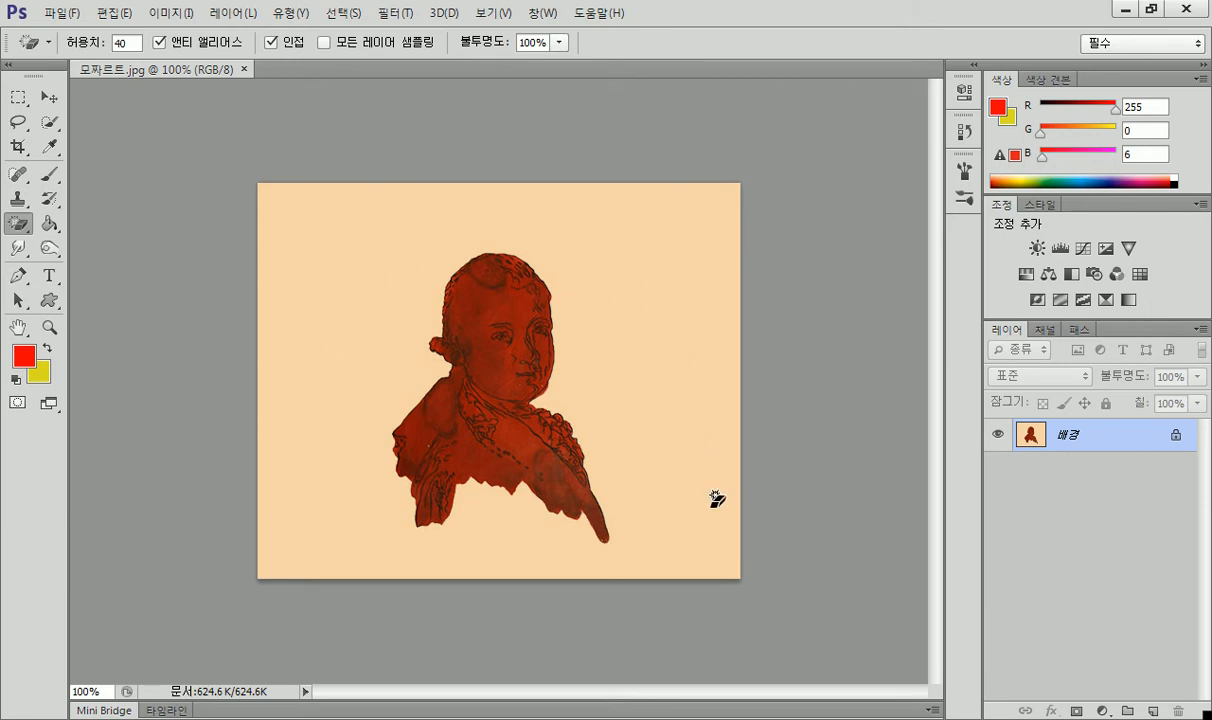
left_click(17, 226)
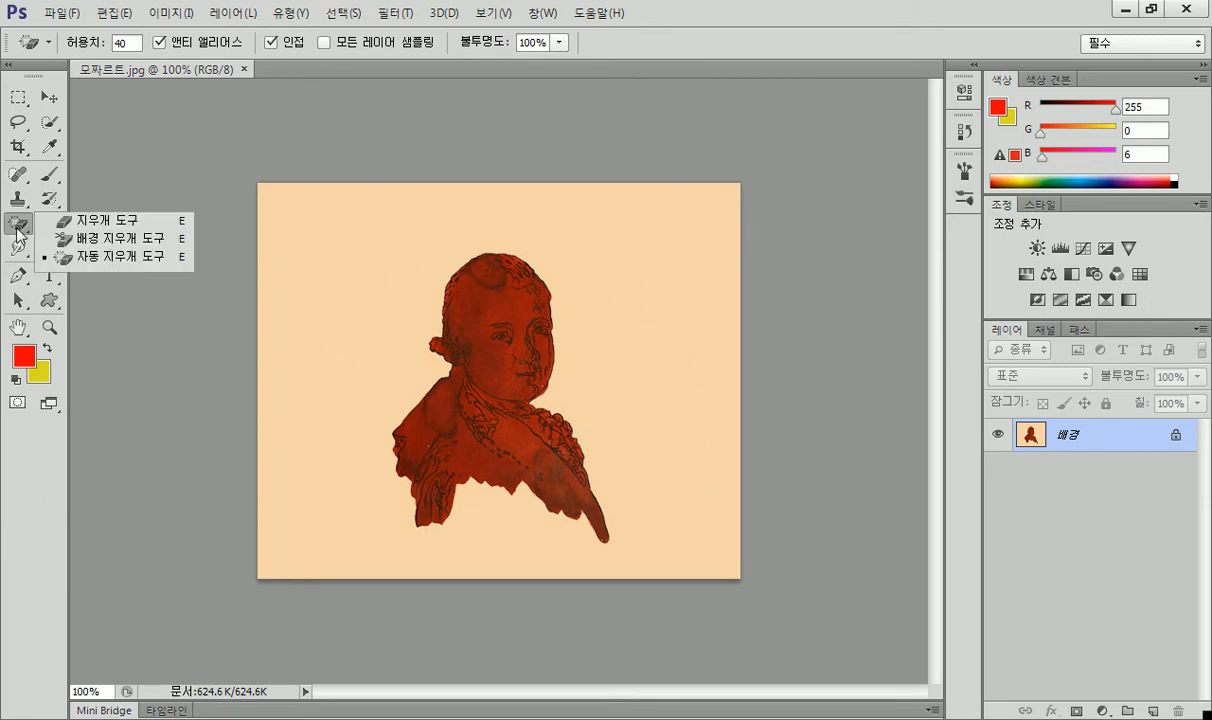
left_click(119, 258)
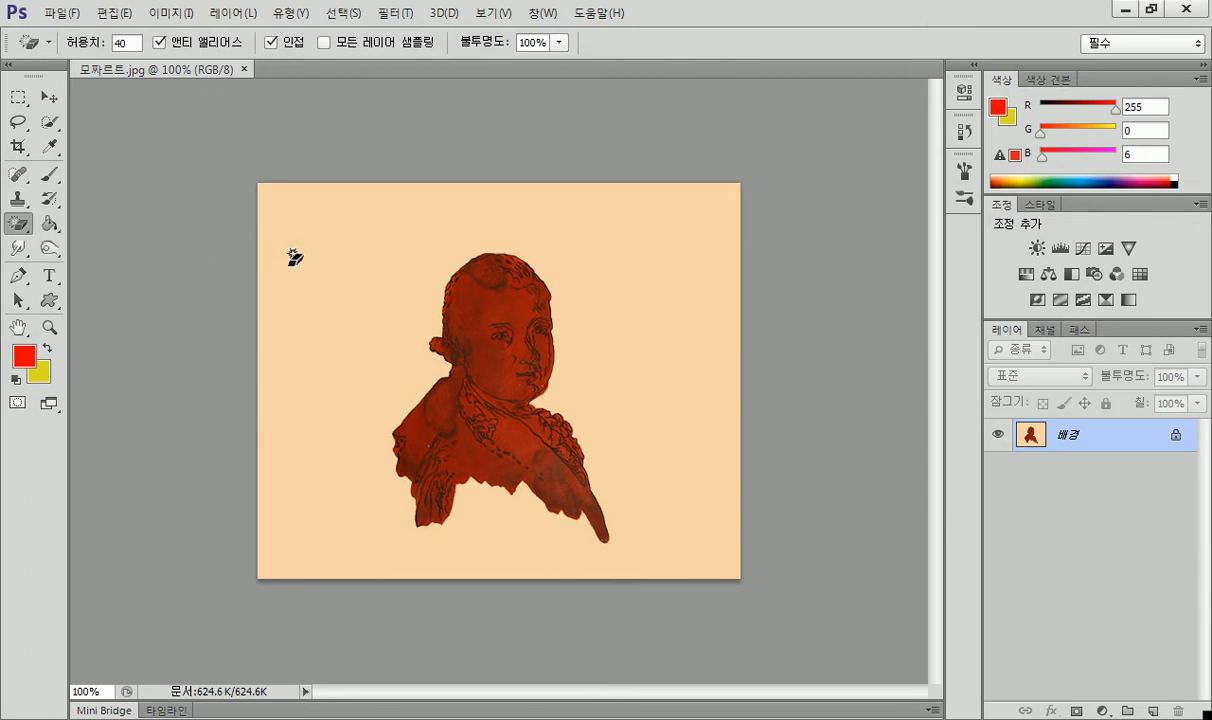
left_click(302, 266)
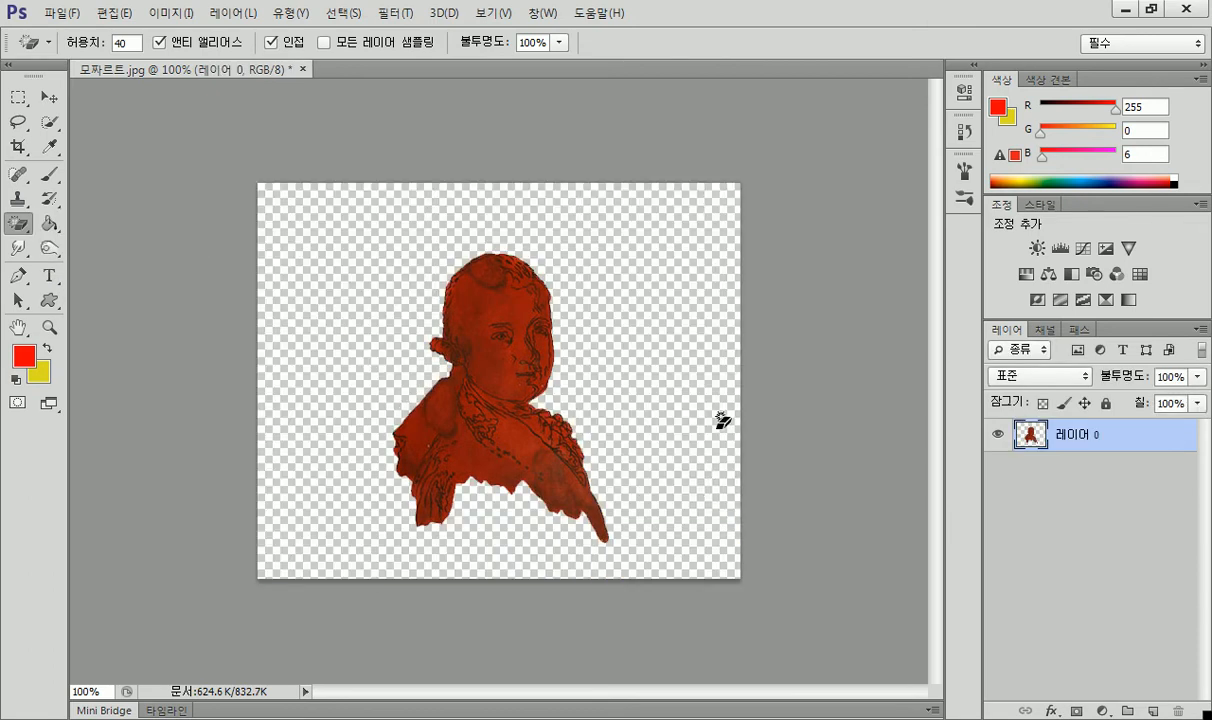
key("ctrl+z")
Erase a short slanted stroke of background beside the left of the portrait's head with the Background Eraser at 50% tolerance.
right_click(20, 222)
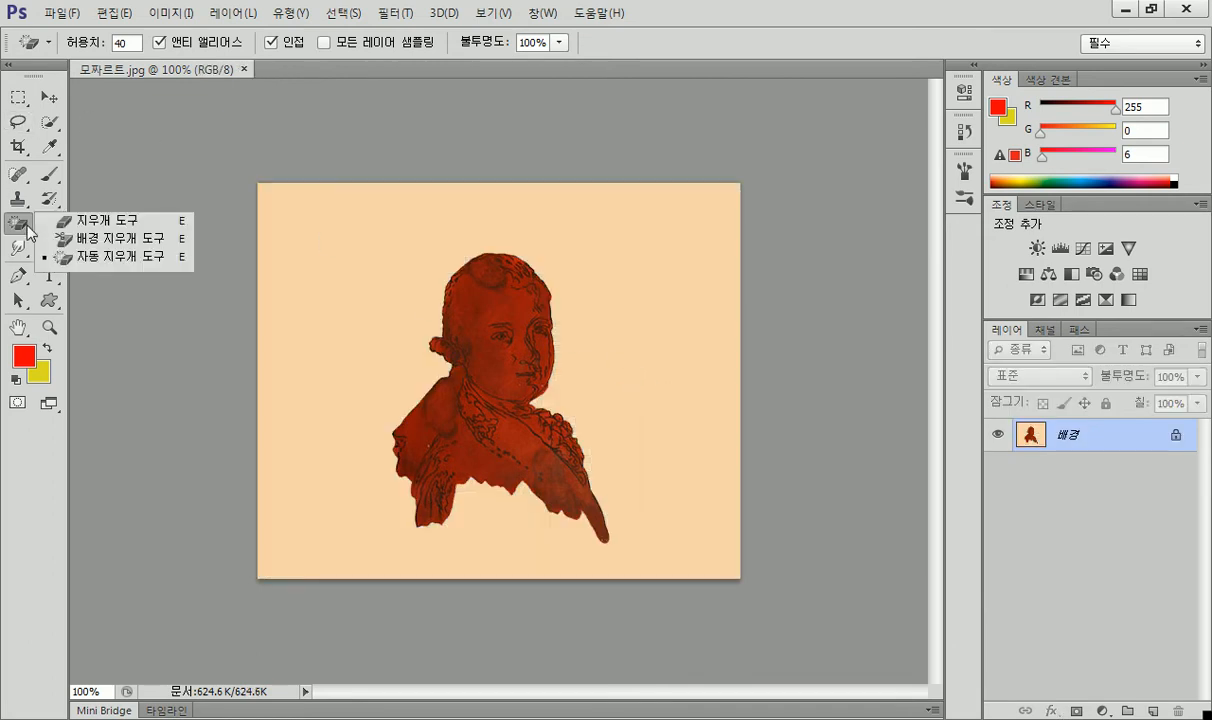
left_click(93, 245)
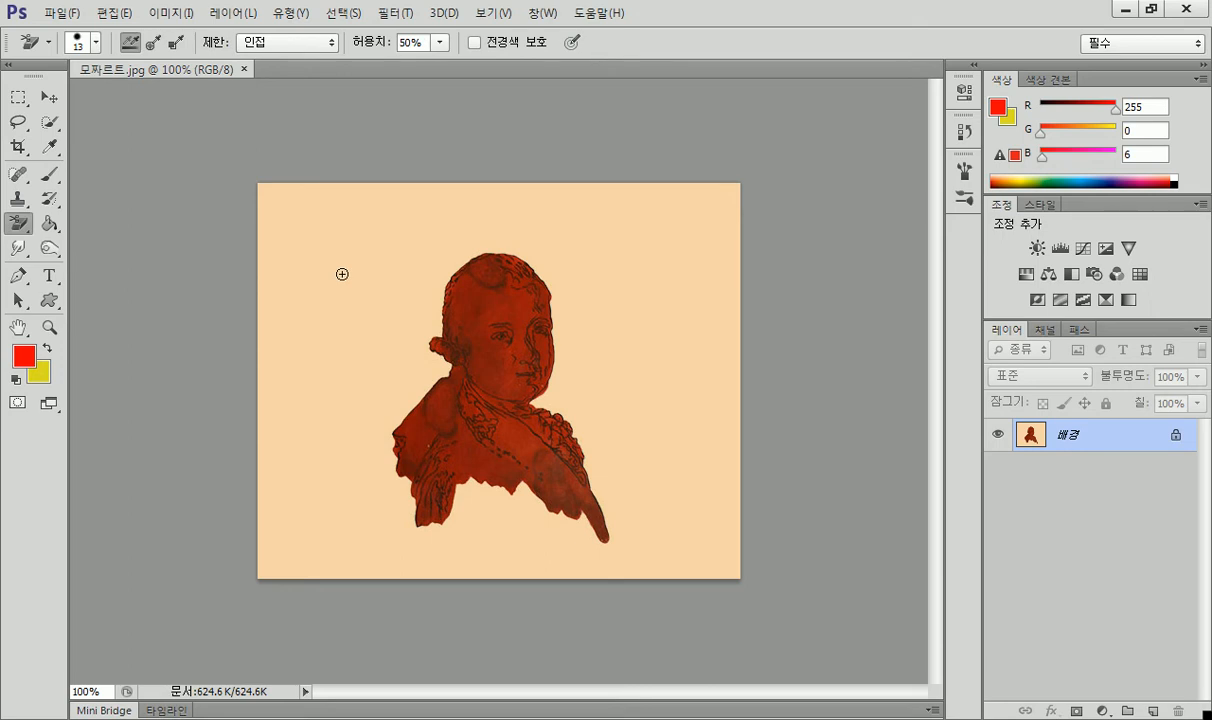
mouse_move(414, 311)
left_mouse_down()
mouse_move(406, 290)
mouse_move(376, 387)
mouse_move(406, 298)
mouse_move(386, 352)
left_mouse_up()
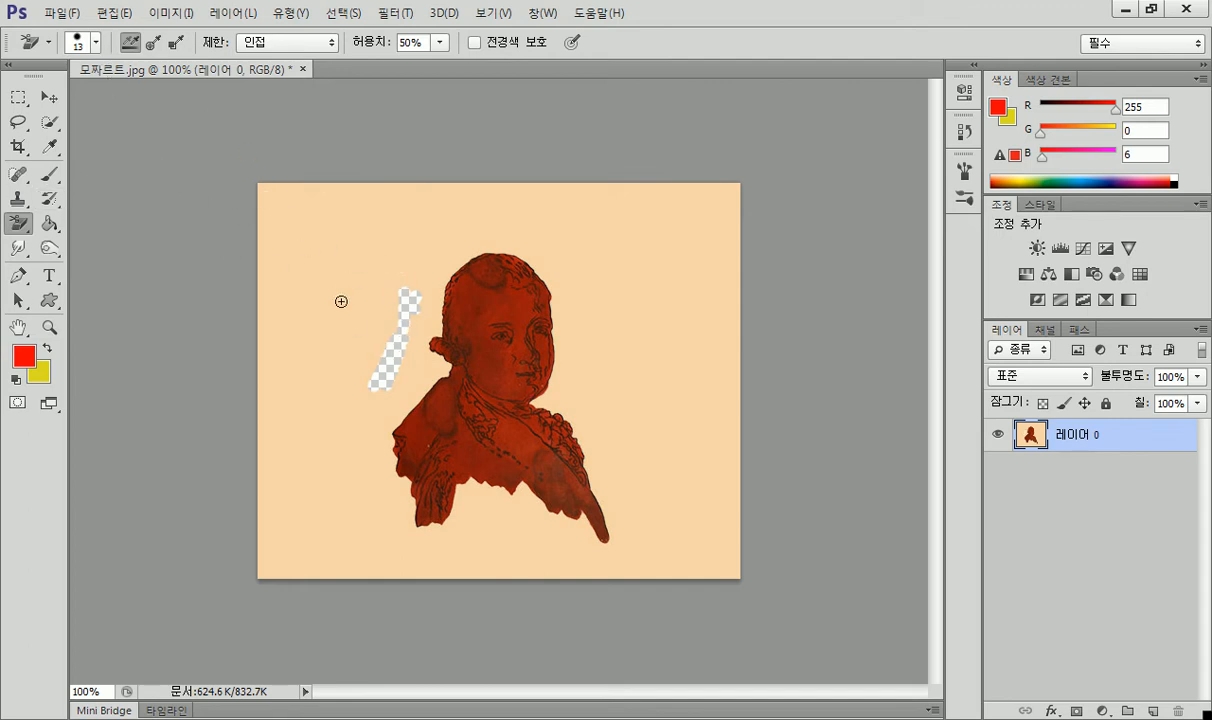
Set the Background Eraser's brush size to 196 px and erase large round patches of background on both sides of the head.
left_click(96, 42)
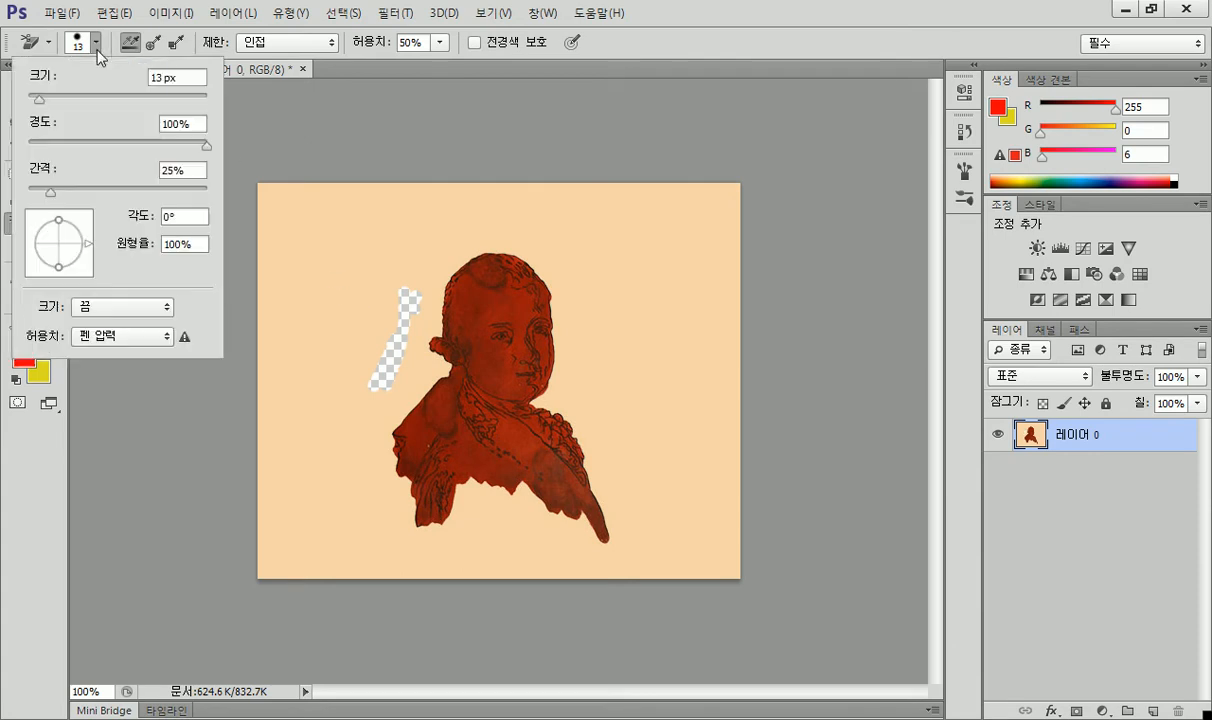
left_click_drag(38, 97, 116, 102)
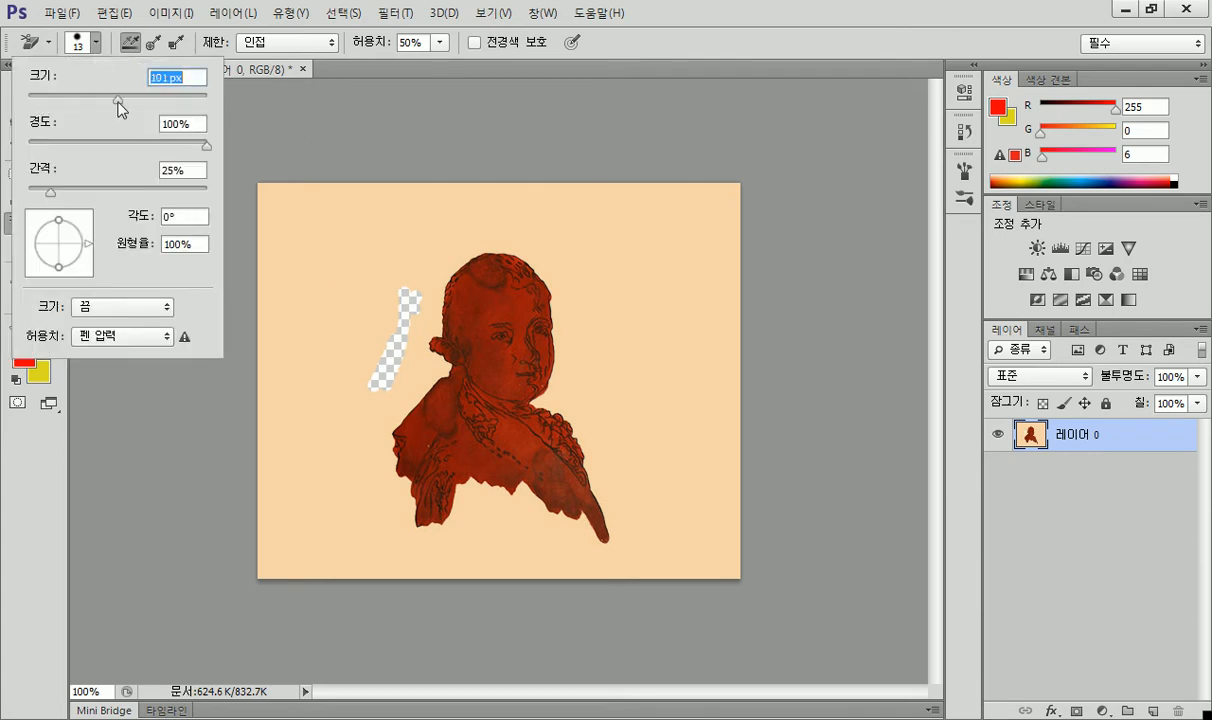
left_click(348, 265)
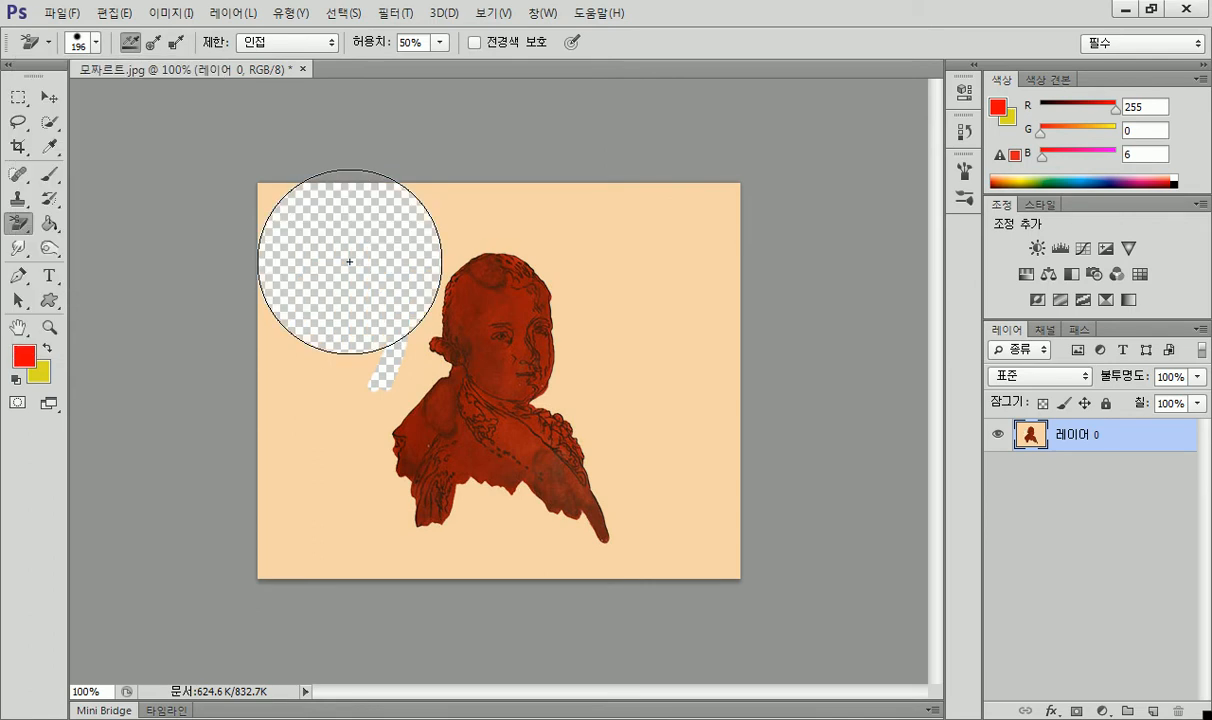
left_click(696, 235)
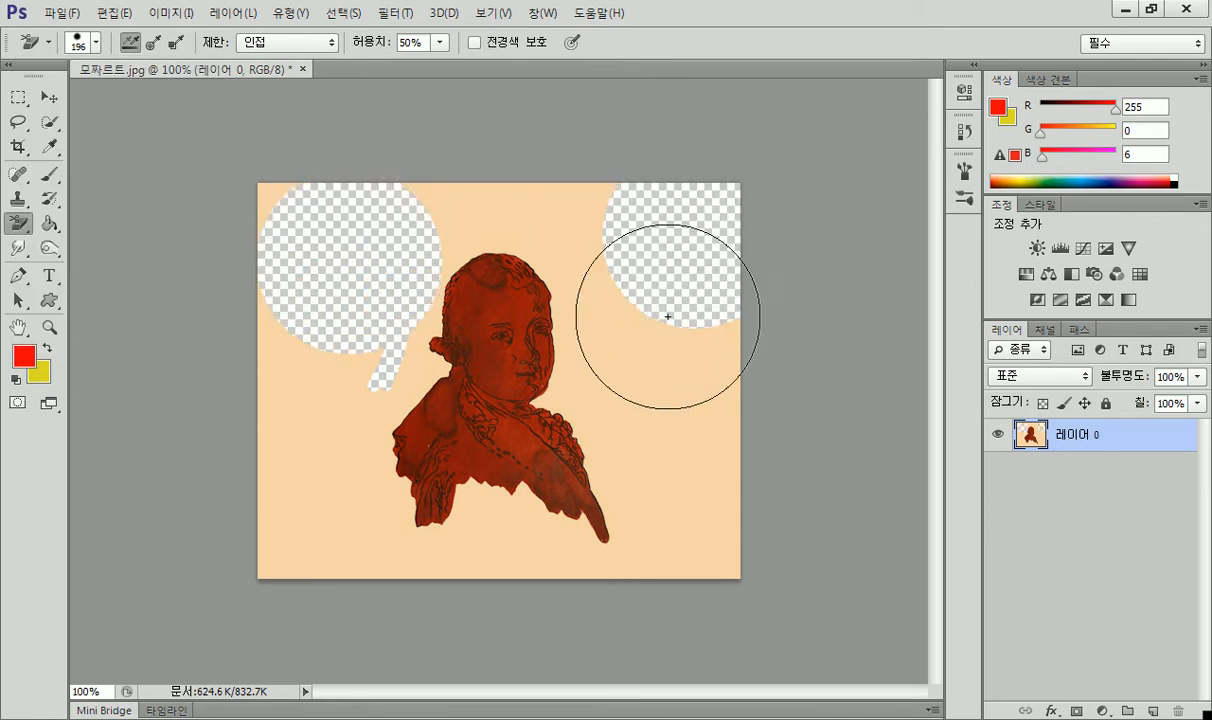
left_click(671, 378)
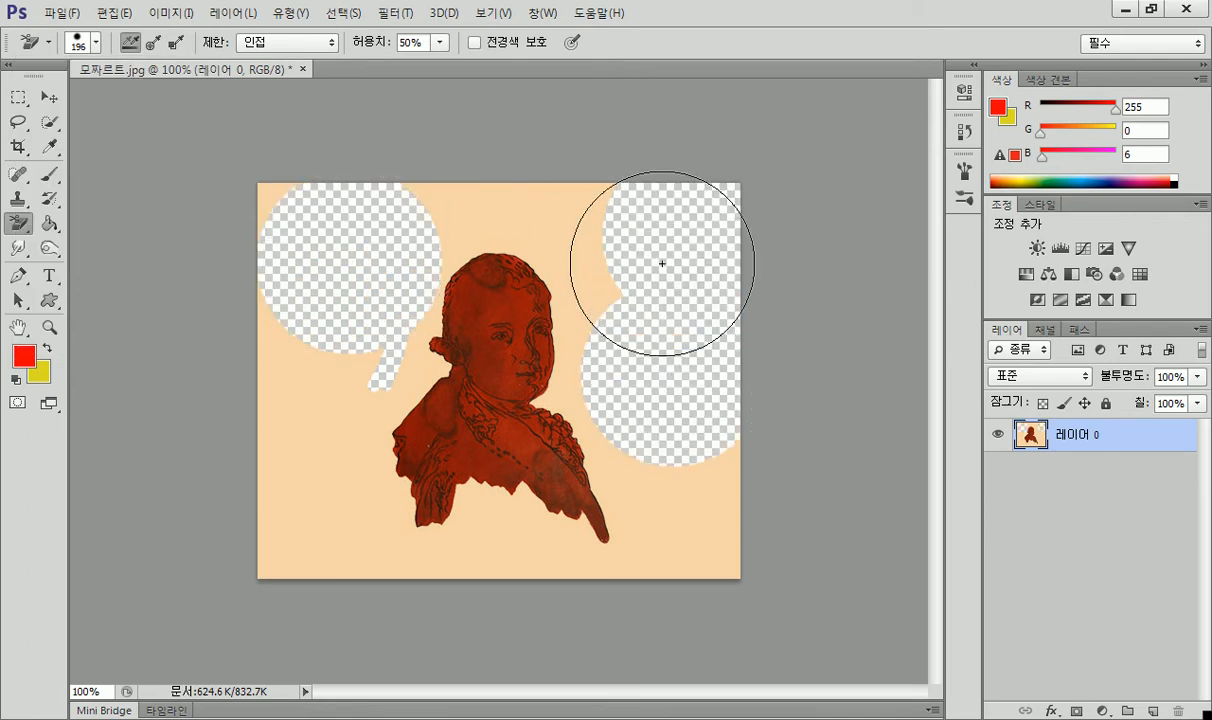
left_click(590, 220)
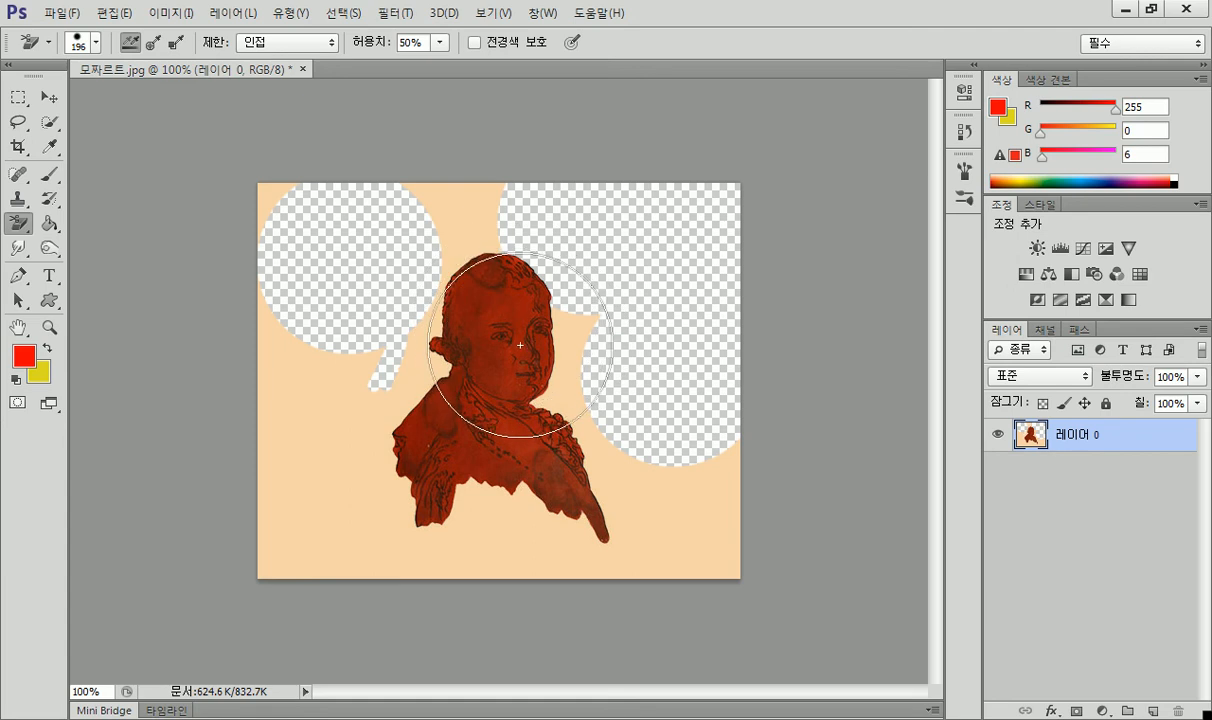
Try one Background Eraser dab on the portrait's face, undo it, and erase the remaining peach background around the figure.
left_click(524, 346)
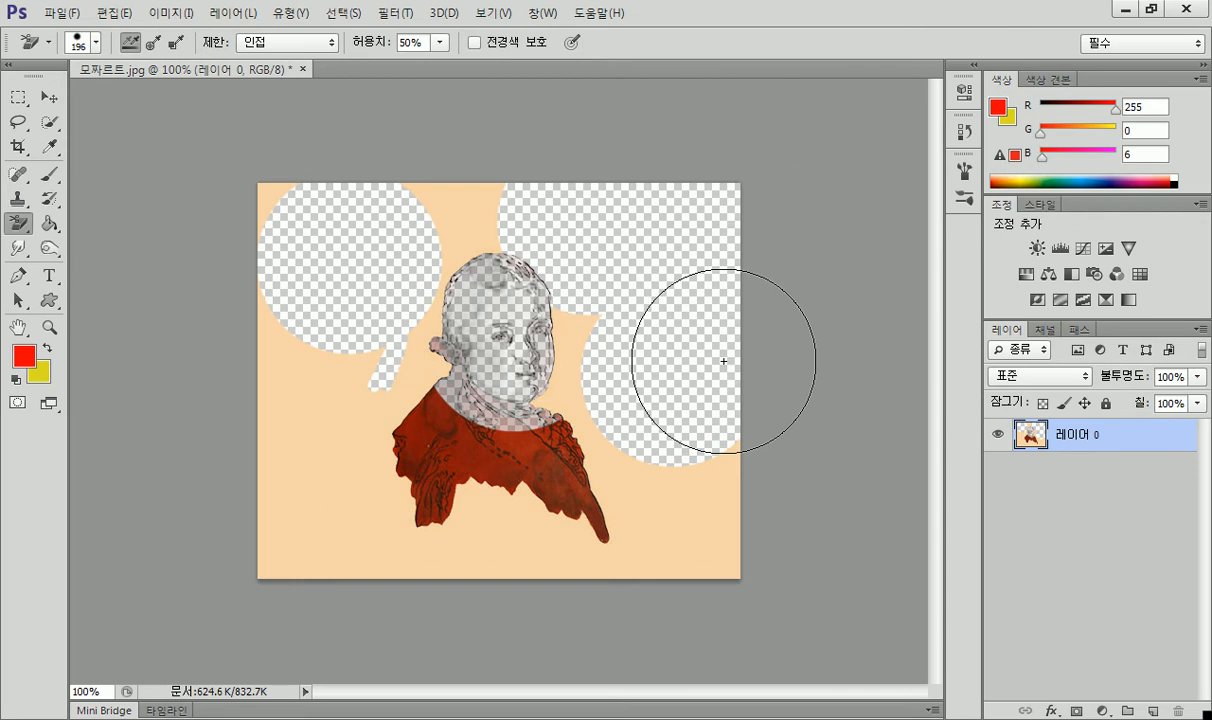
key("ctrl+z")
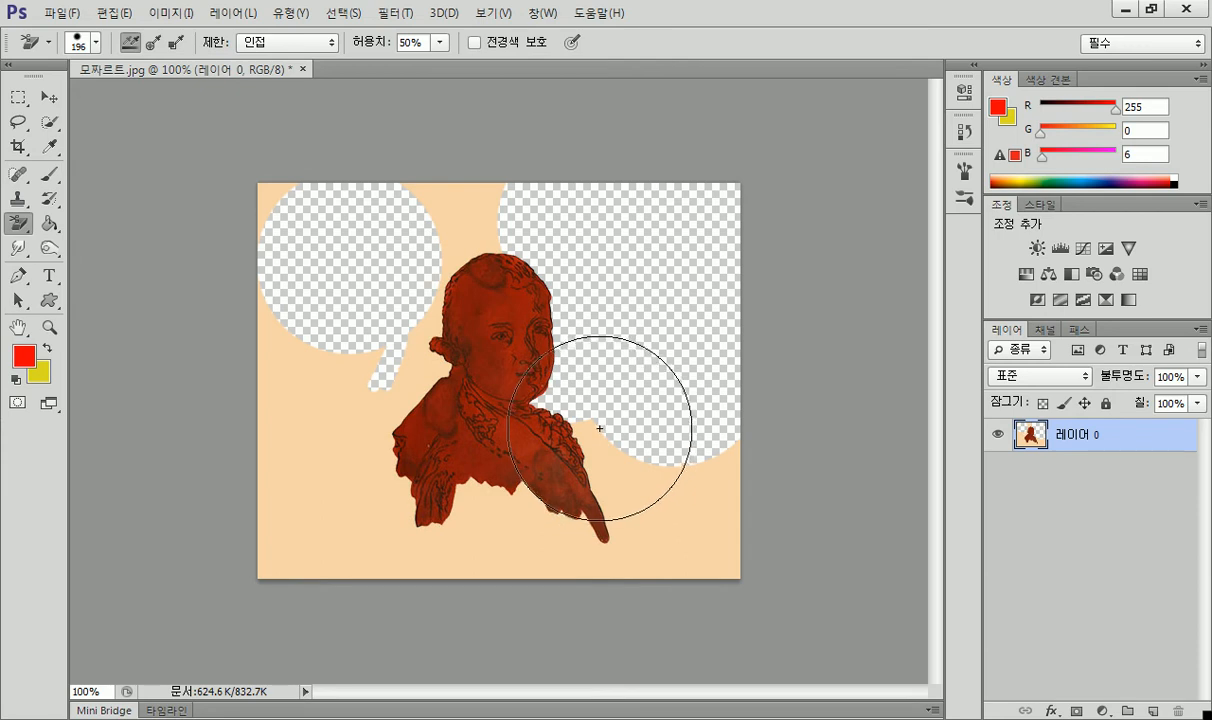
mouse_move(586, 436)
left_mouse_down()
mouse_move(704, 489)
mouse_move(694, 532)
mouse_move(601, 568)
mouse_move(507, 512)
mouse_move(430, 553)
mouse_move(395, 548)
mouse_move(371, 458)
mouse_move(386, 407)
mouse_move(419, 366)
mouse_move(448, 268)
mouse_move(500, 188)
mouse_move(254, 213)
mouse_move(307, 340)
mouse_move(313, 413)
mouse_move(295, 431)
mouse_move(280, 569)
mouse_move(346, 594)
mouse_move(752, 601)
mouse_move(785, 576)
mouse_move(722, 572)
left_mouse_up()
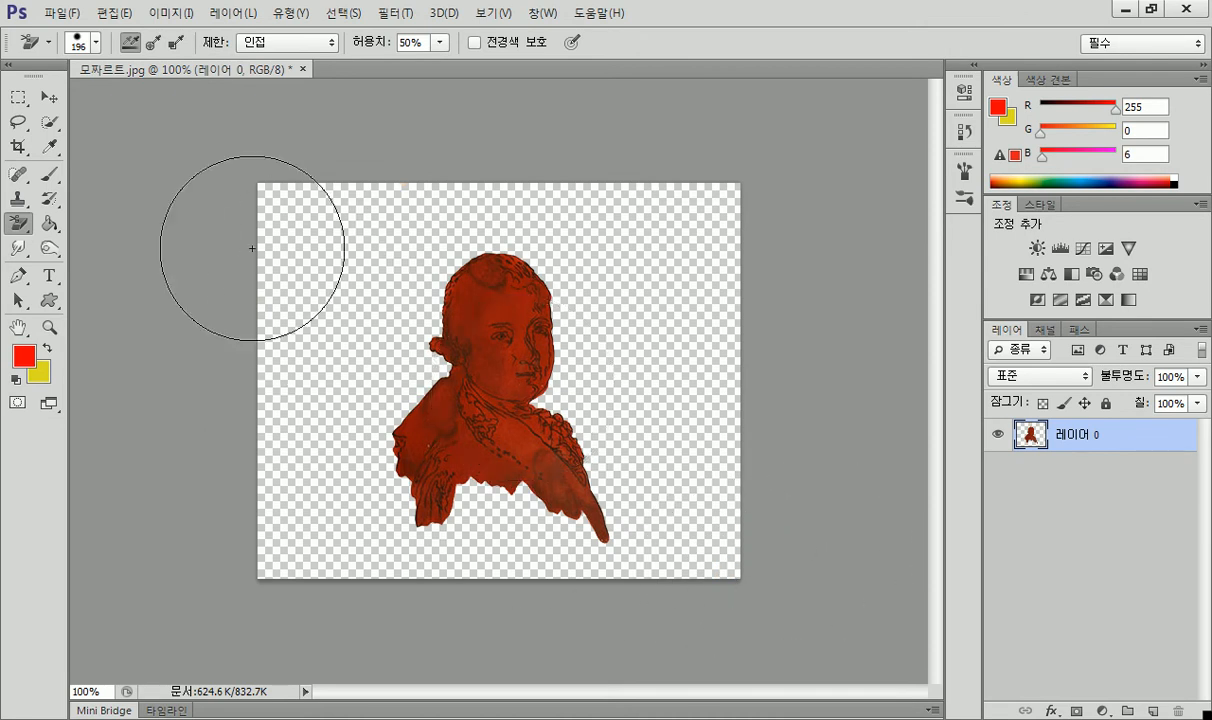
Restore 모짜르트.jpg to its original opened state from the history snapshot.
left_click(964, 131)
left_click_drag(940, 241, 938, 140)
left_click(852, 146)
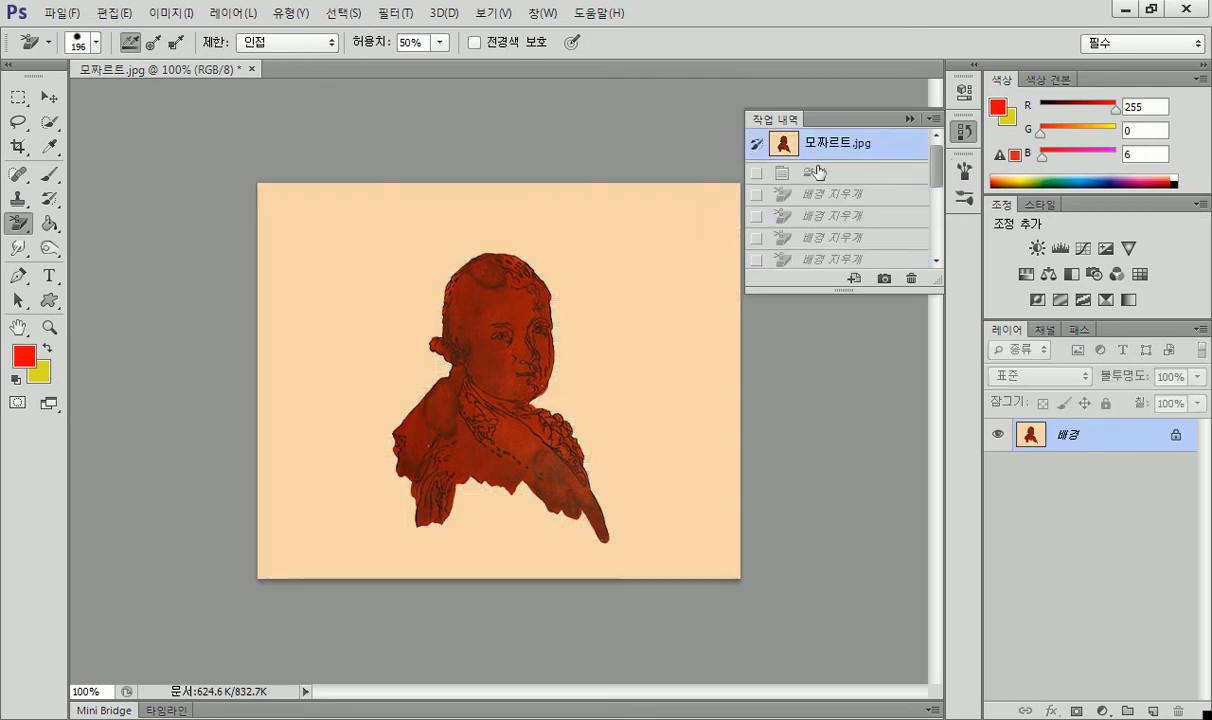
left_click(910, 119)
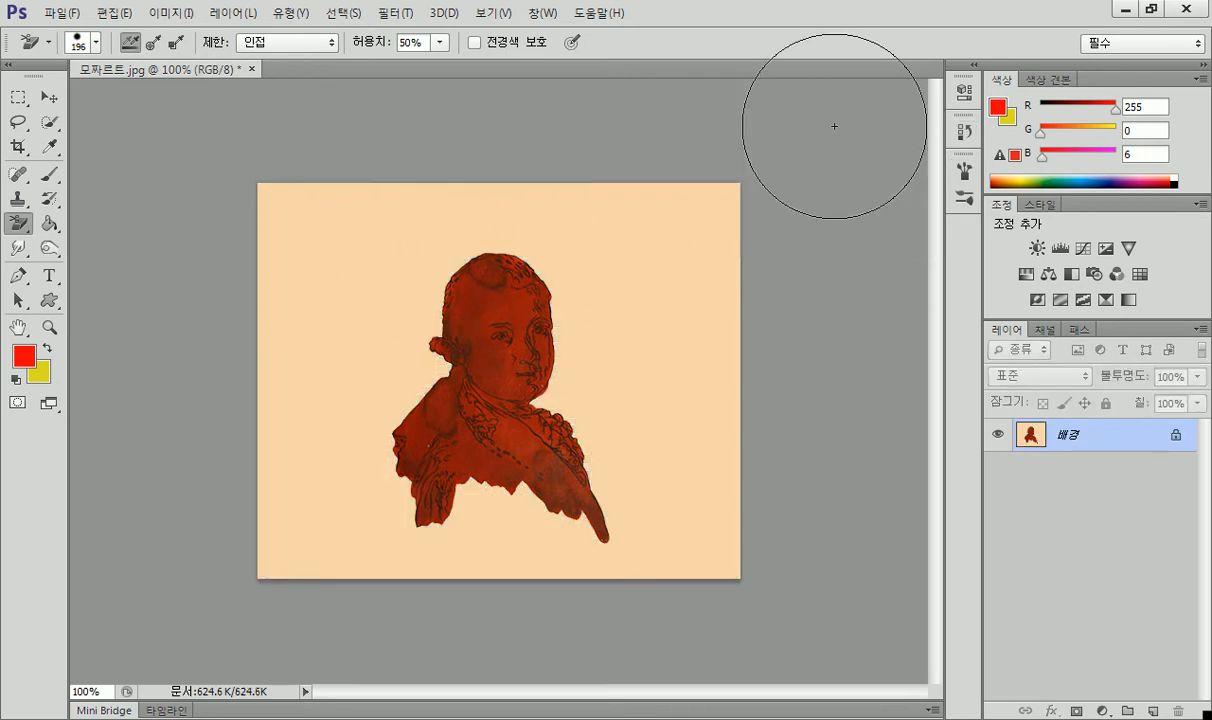
Try the Magic Eraser at tolerance 40 on the peach background, and undo the erasure.
right_click(22, 222)
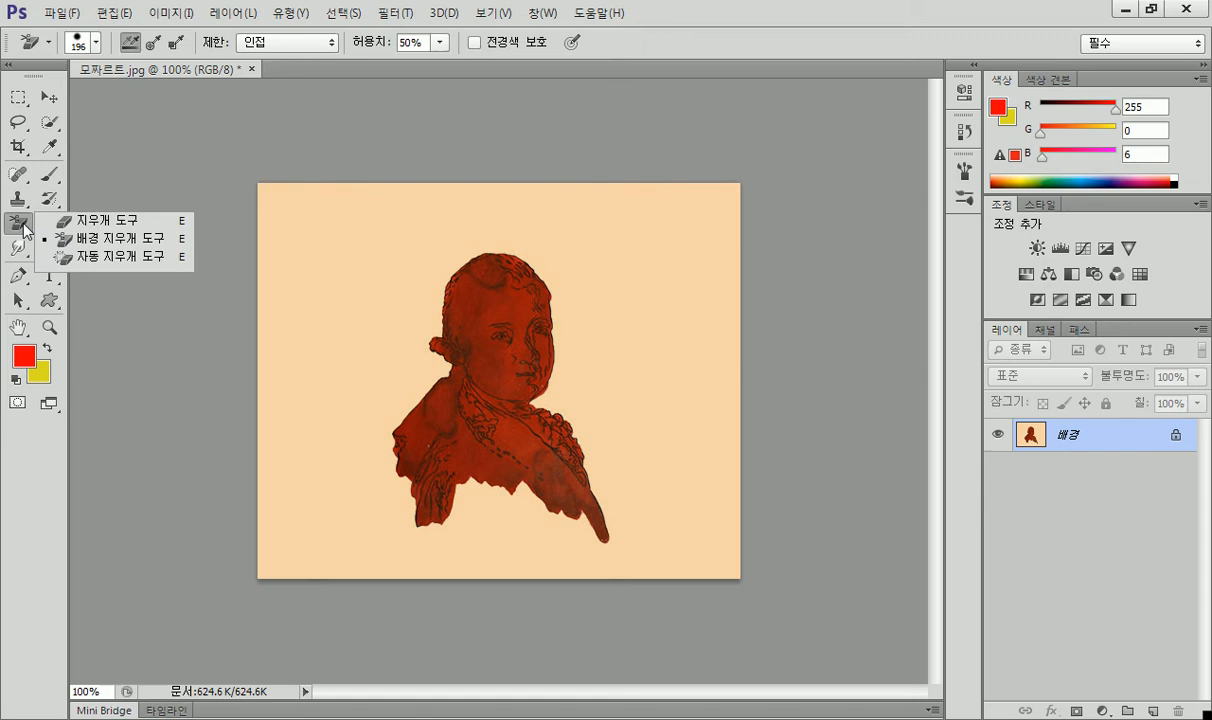
left_click(100, 257)
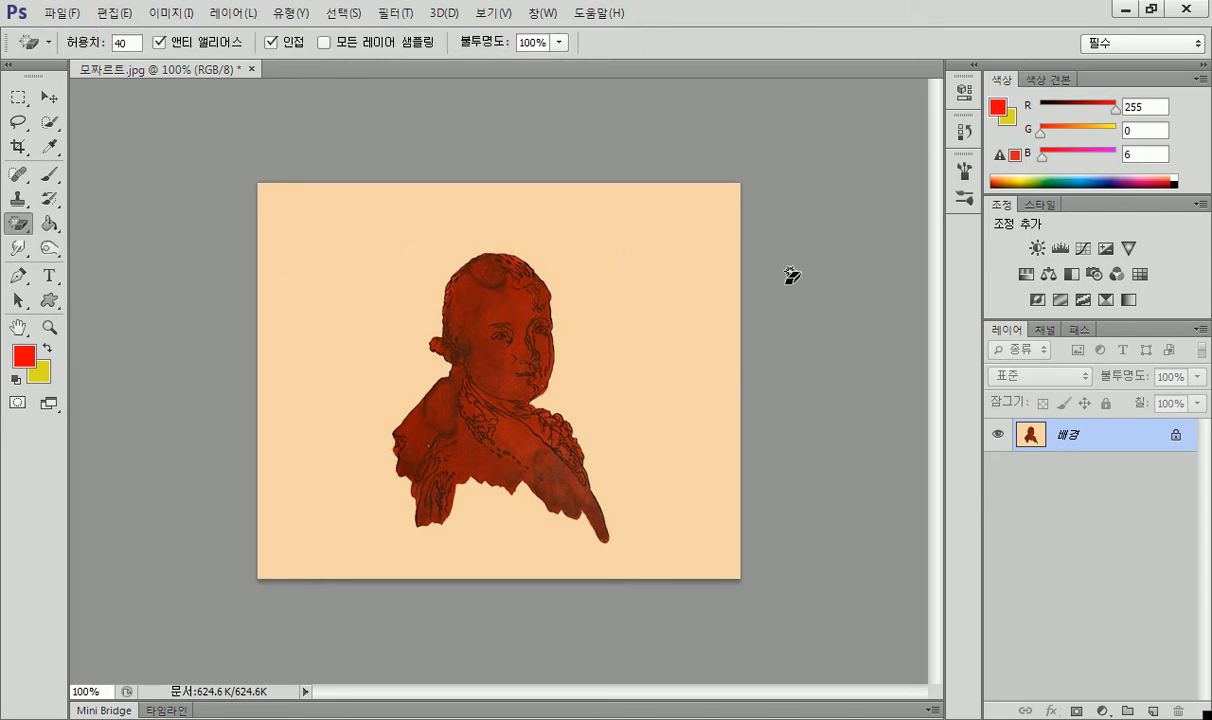
left_click(685, 291)
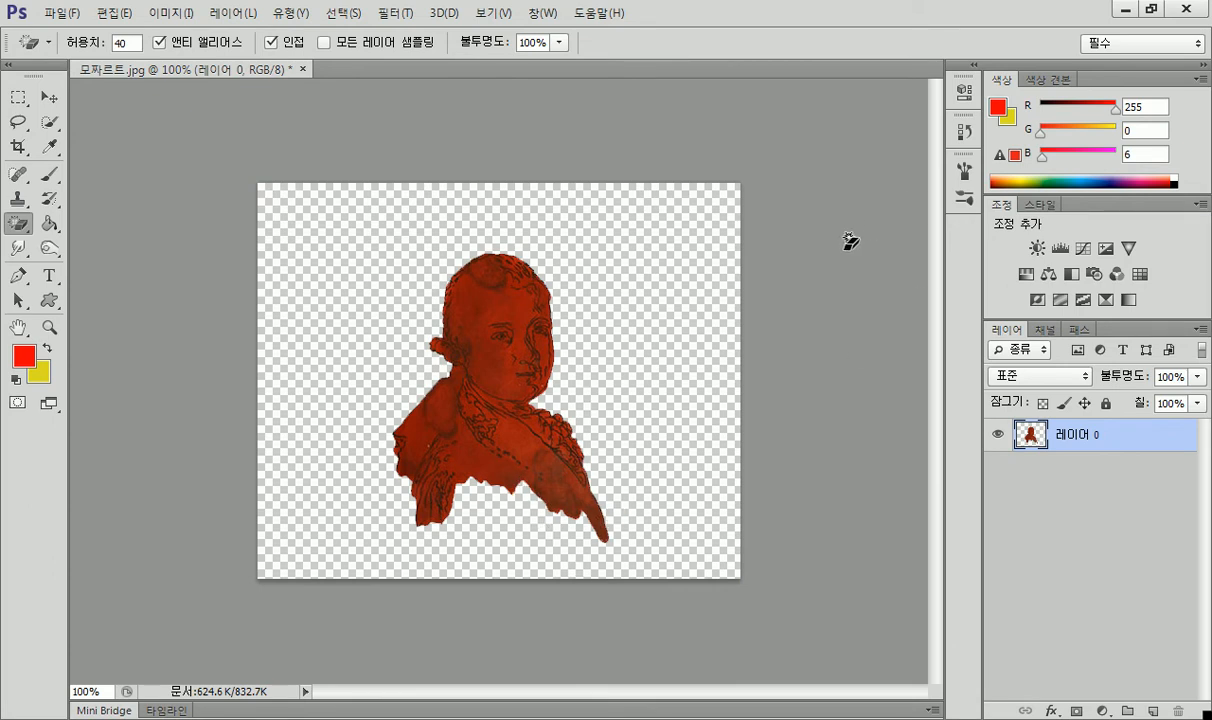
key("ctrl+z")
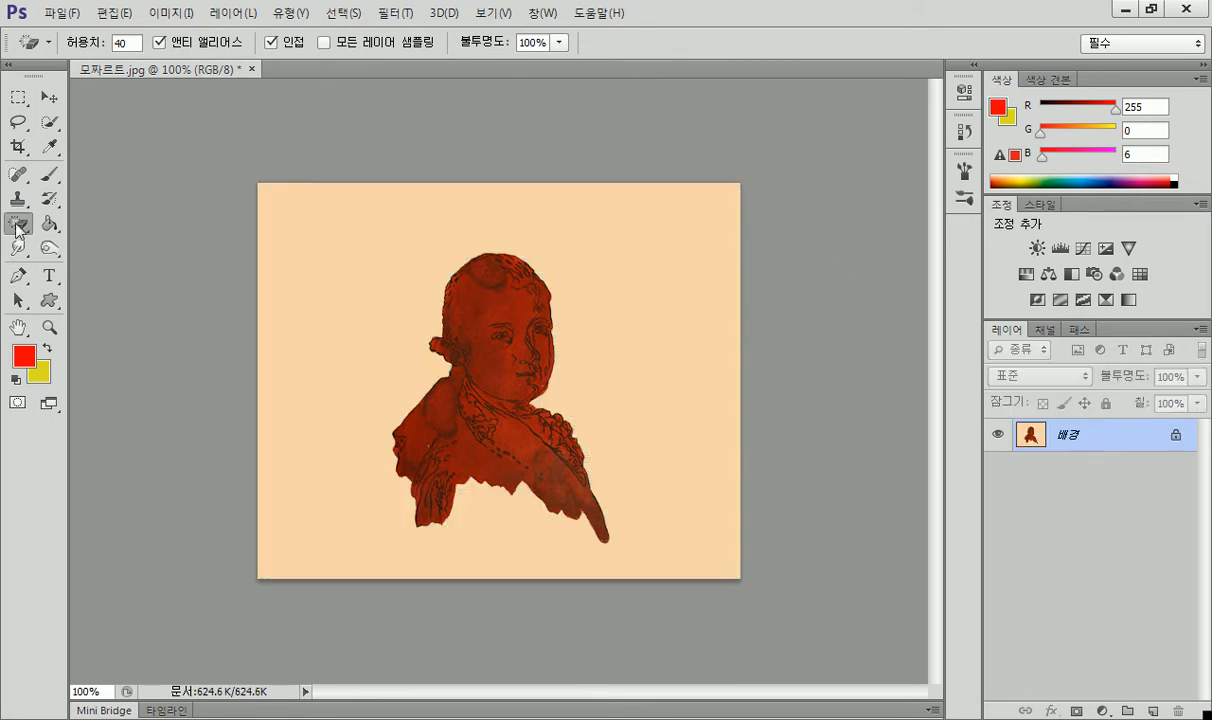
Switch to the Background Eraser, try a 45 px brush near the head, and set the brush size to 243 px.
right_click(17, 226)
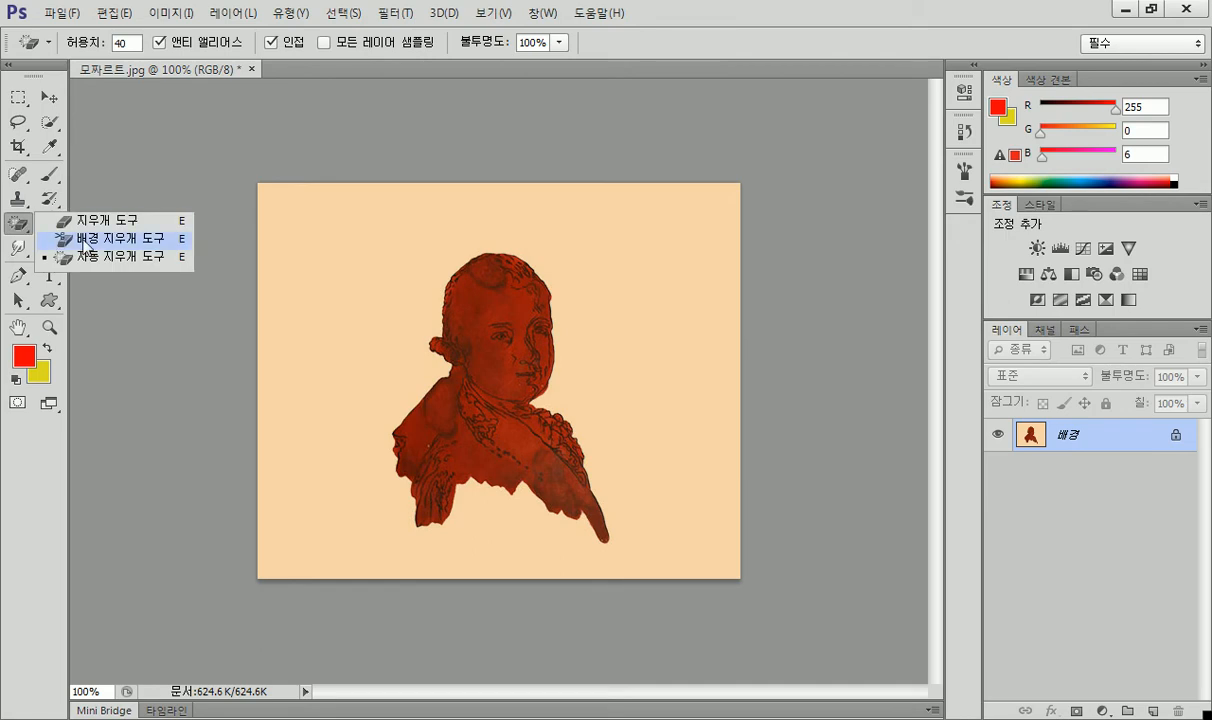
left_click(84, 241)
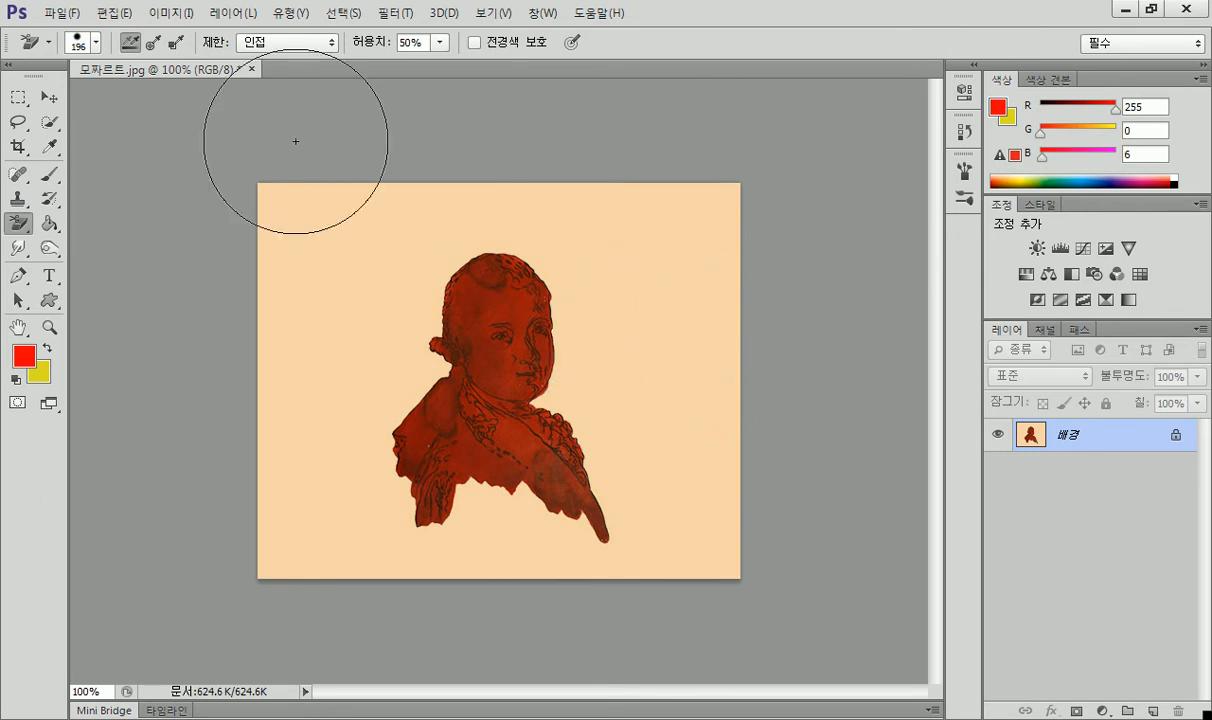
left_click(95, 45)
mouse_move(141, 99)
left_mouse_down()
mouse_move(154, 104)
mouse_move(68, 100)
left_mouse_up()
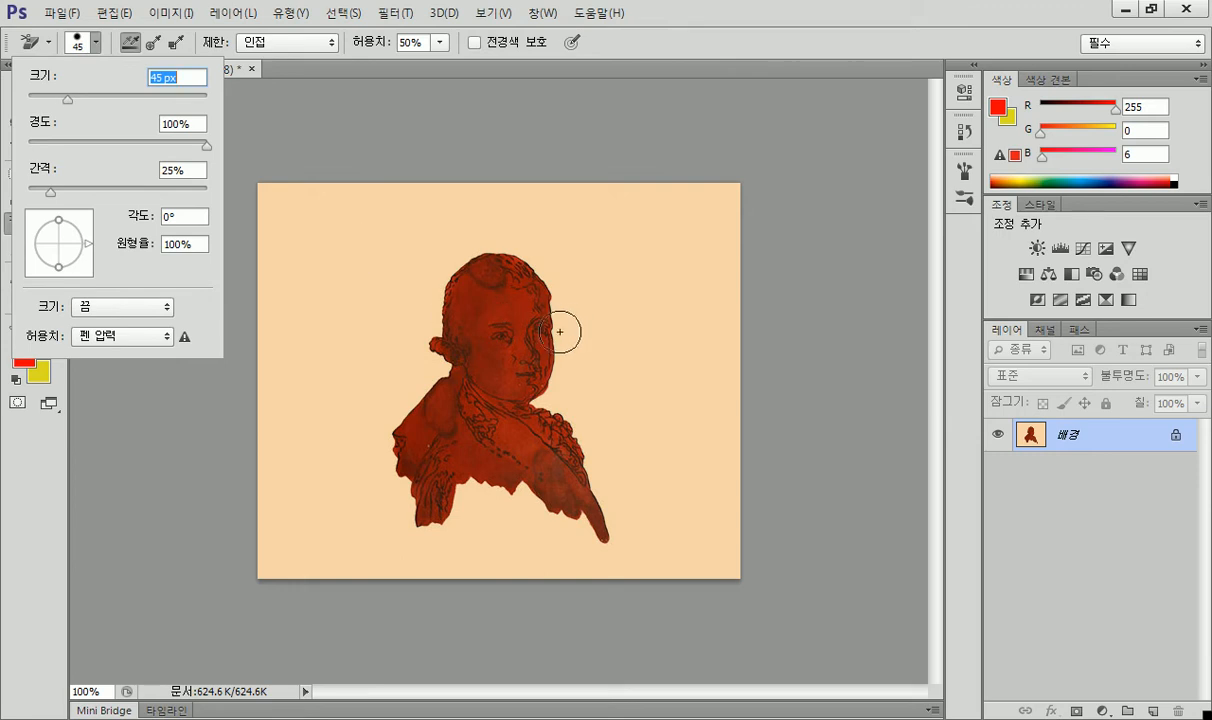
mouse_move(558, 331)
left_mouse_down()
mouse_move(545, 372)
mouse_move(557, 354)
mouse_move(568, 362)
left_mouse_up()
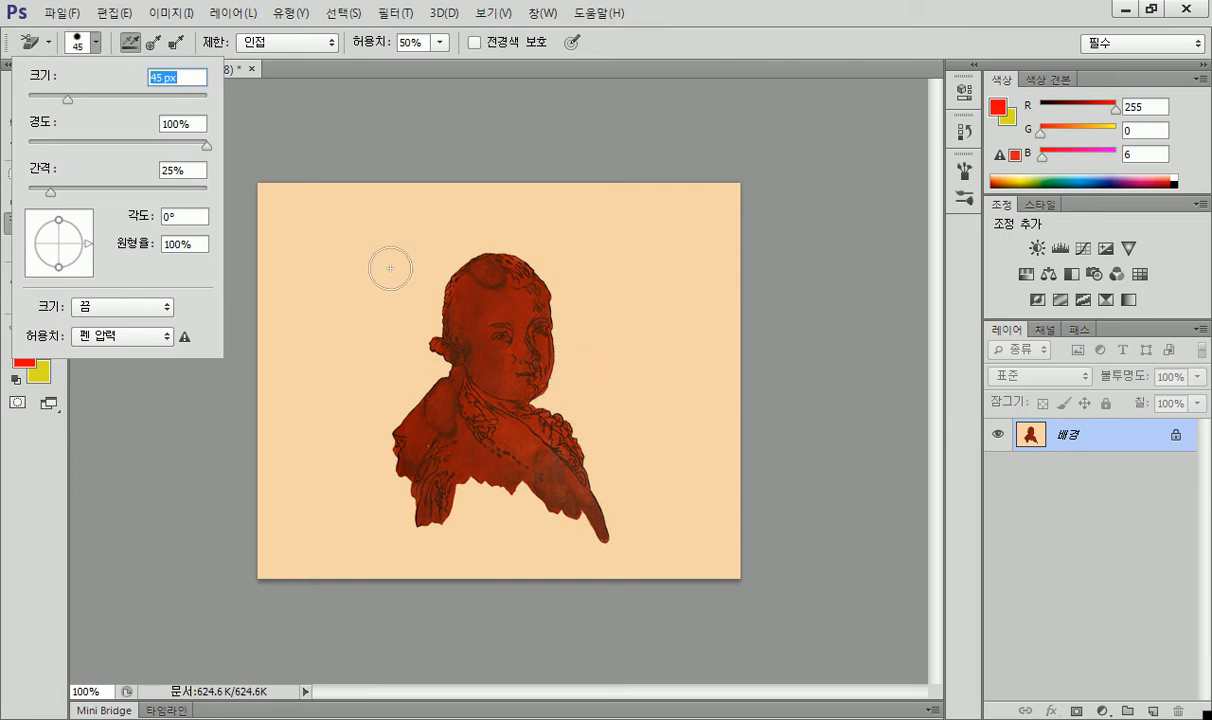
left_click_drag(64, 93, 166, 100)
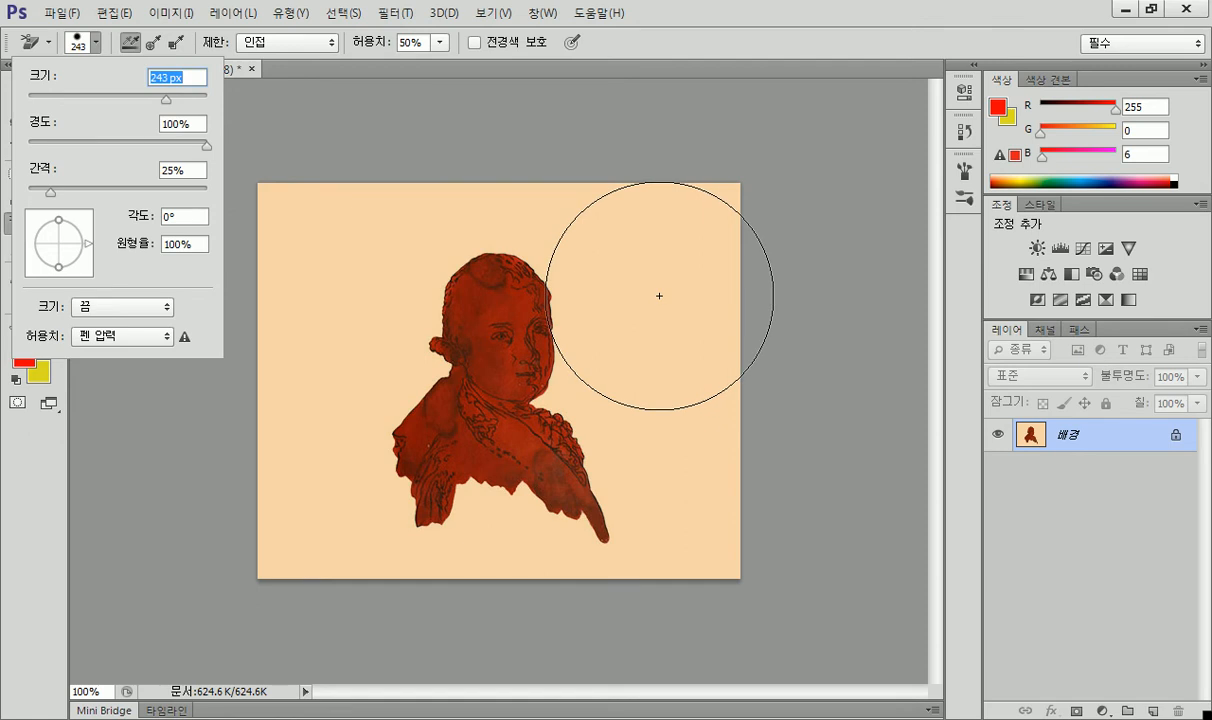
left_click(790, 181)
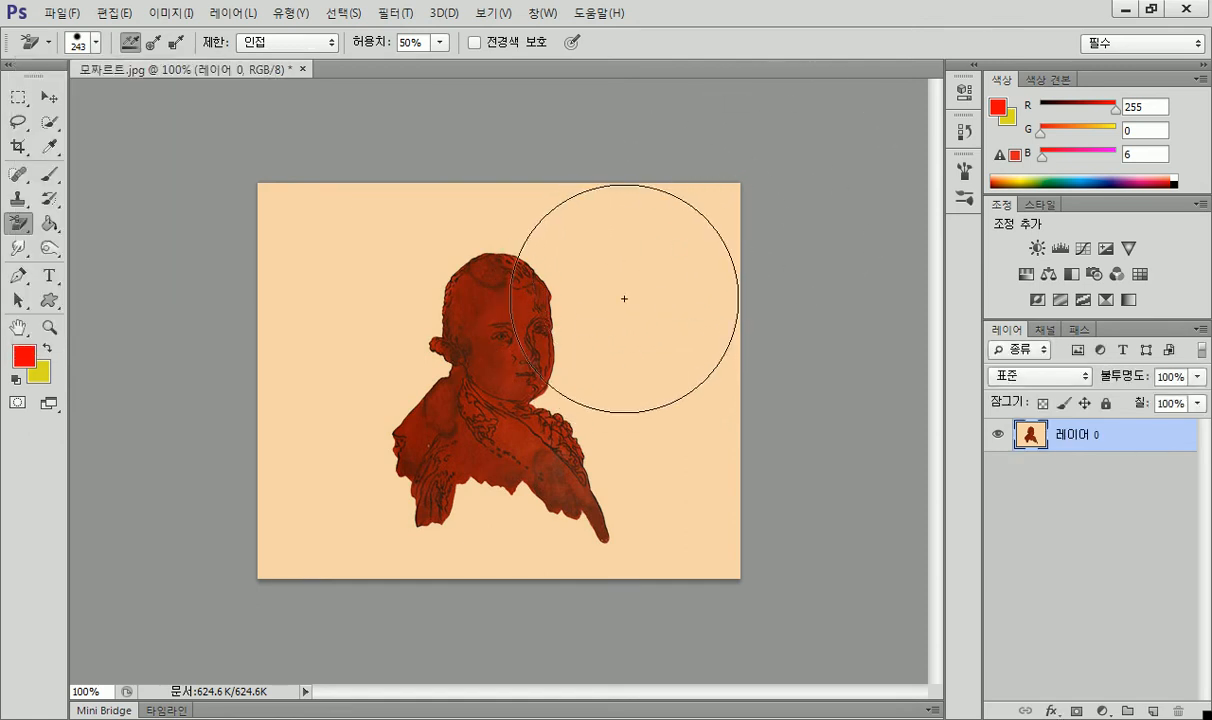
Try one Background Eraser dab on the portrait's face, undo it, and erase the peach background all around the figure.
left_click(532, 315)
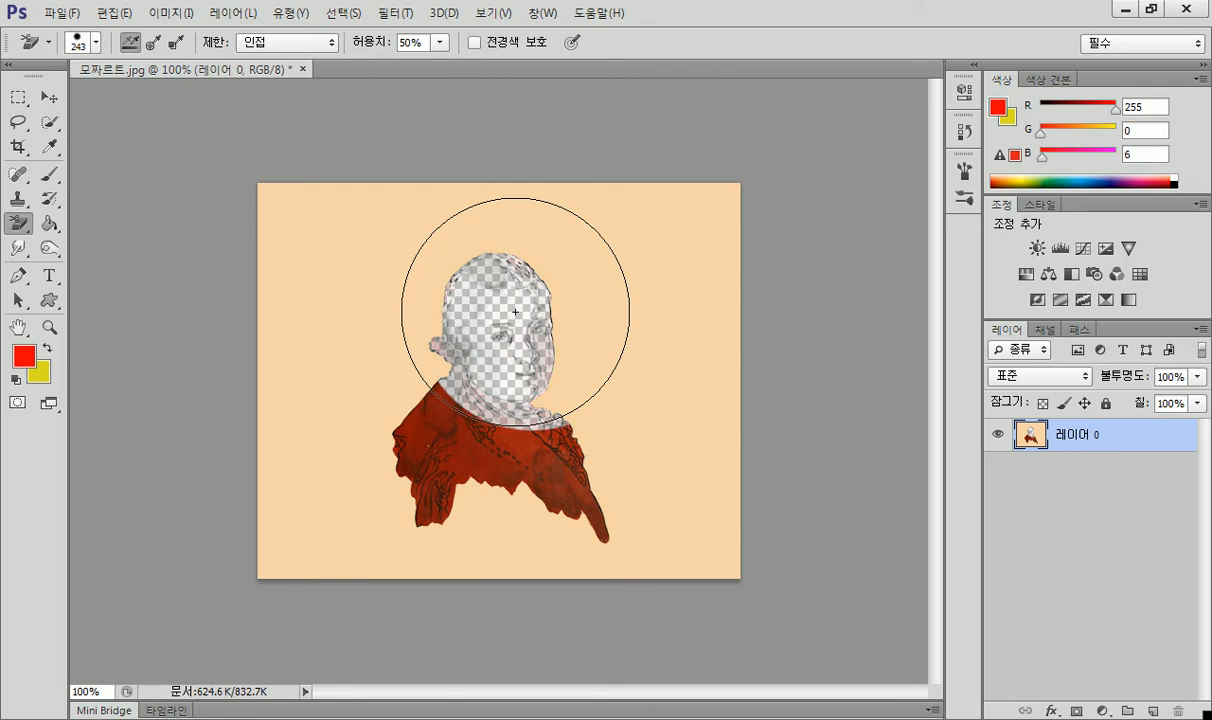
key("ctrl+z")
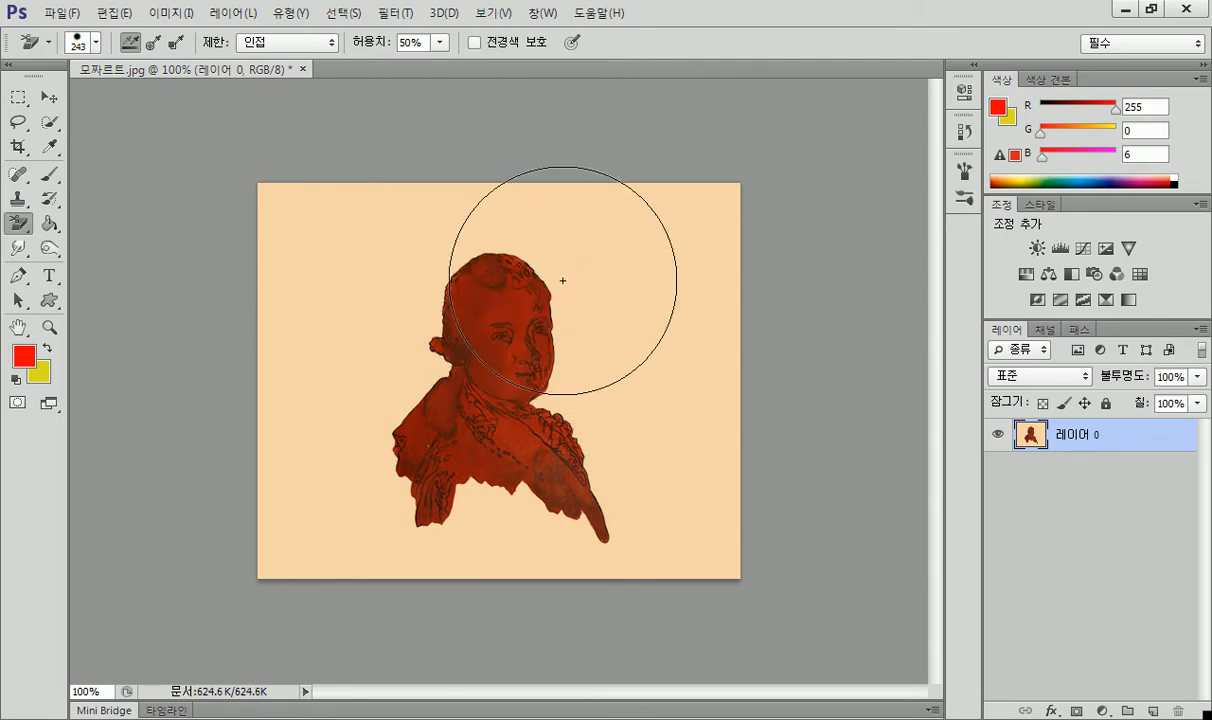
left_click(541, 248)
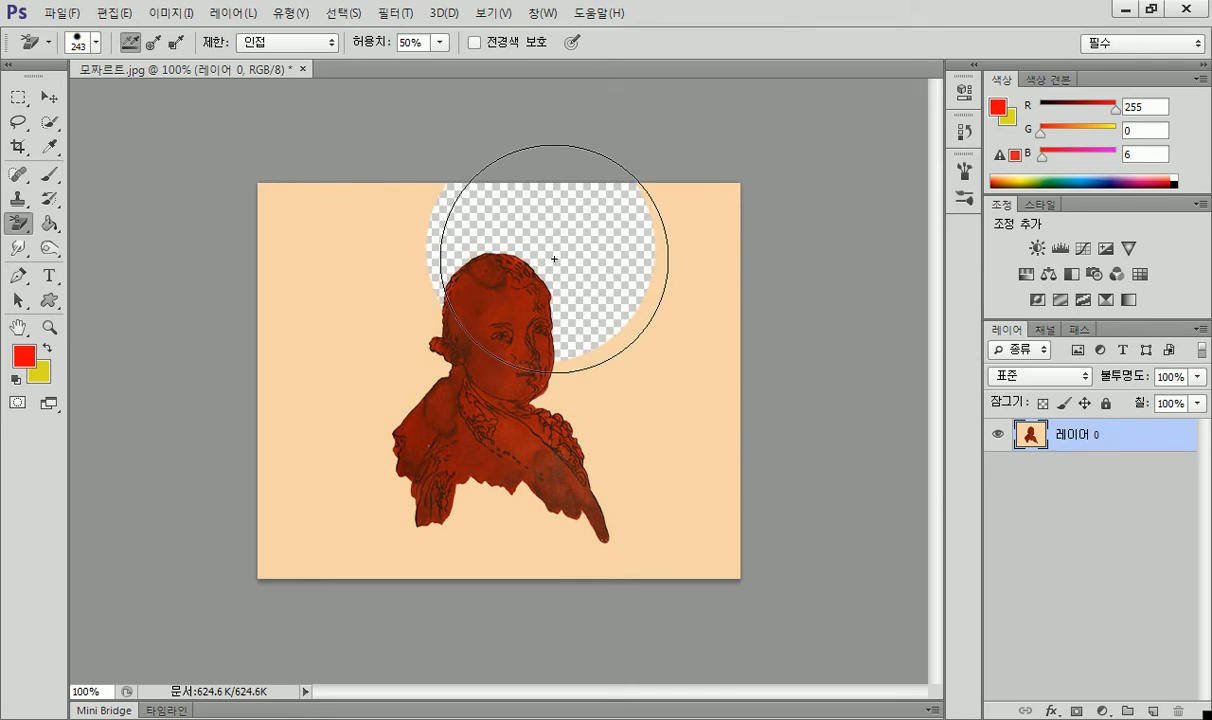
mouse_move(595, 323)
left_mouse_down()
mouse_move(587, 373)
mouse_move(612, 469)
left_mouse_up()
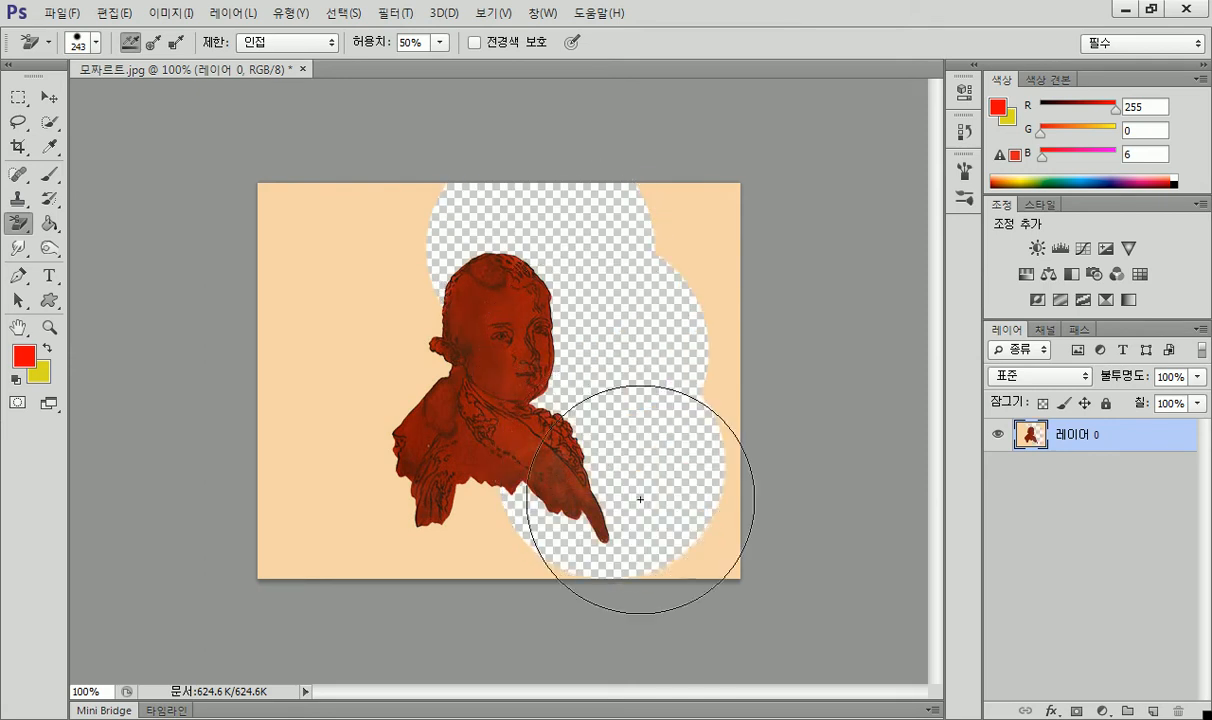
mouse_move(490, 522)
left_mouse_down()
mouse_move(402, 559)
mouse_move(365, 531)
mouse_move(348, 458)
mouse_move(359, 394)
mouse_move(406, 268)
left_mouse_up()
mouse_move(677, 244)
left_mouse_down()
mouse_move(748, 308)
mouse_move(757, 475)
mouse_move(745, 538)
mouse_move(719, 451)
mouse_move(716, 260)
left_mouse_up()
left_click_drag(298, 187, 257, 314)
mouse_move(257, 474)
left_mouse_down()
mouse_move(257, 510)
mouse_move(262, 325)
mouse_move(296, 365)
left_mouse_up()
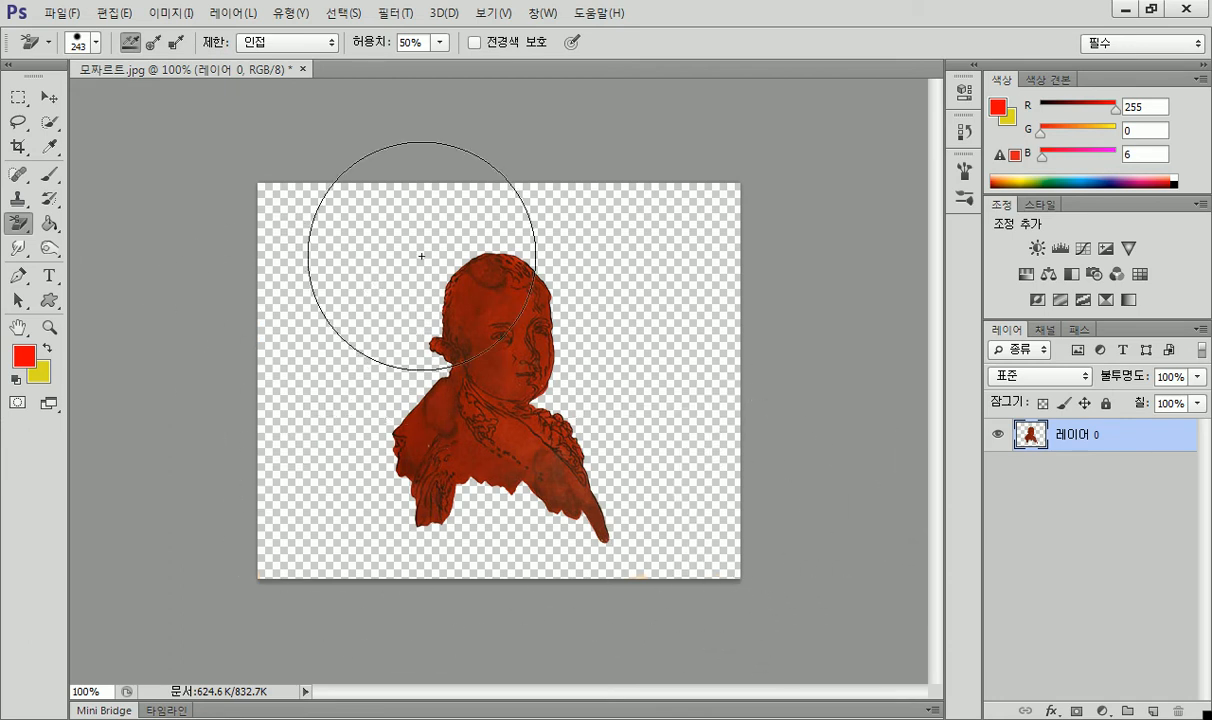
Inspect the cut-out portrait's edges up close and set the regular Eraser's brush size to 11 px.
scroll(498, 480, "down", 3)
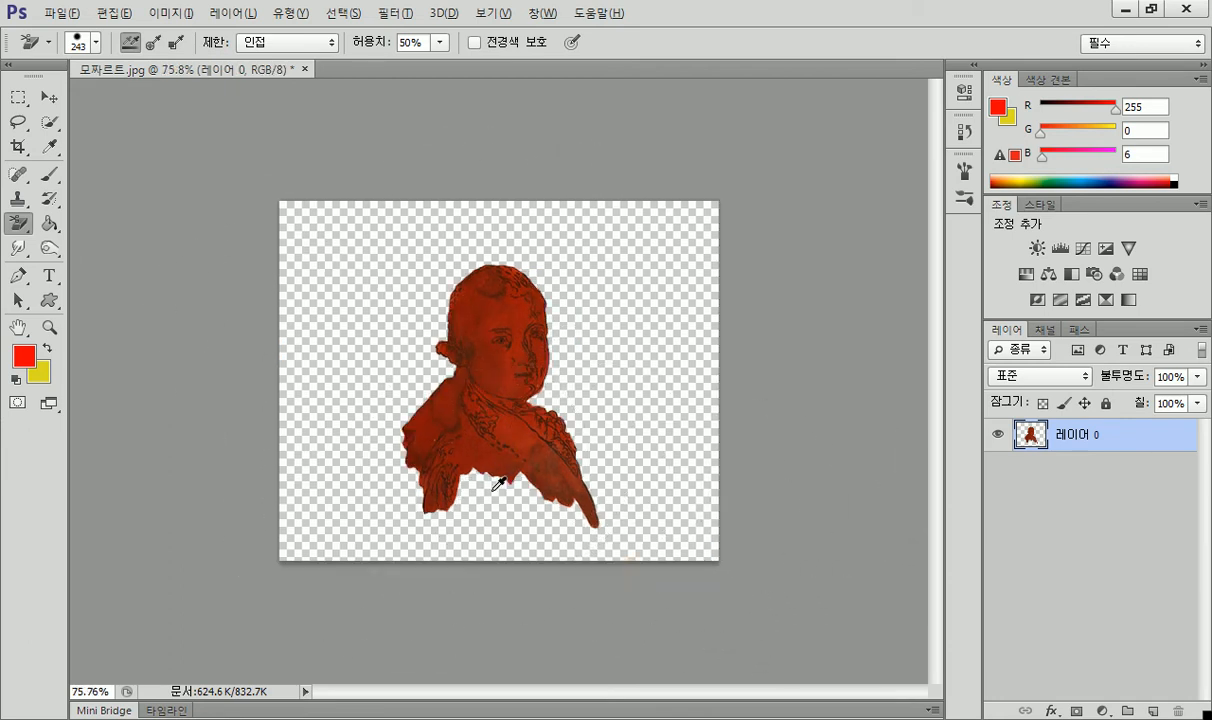
scroll(482, 464, "up", 9)
scroll(466, 440, "up", 2)
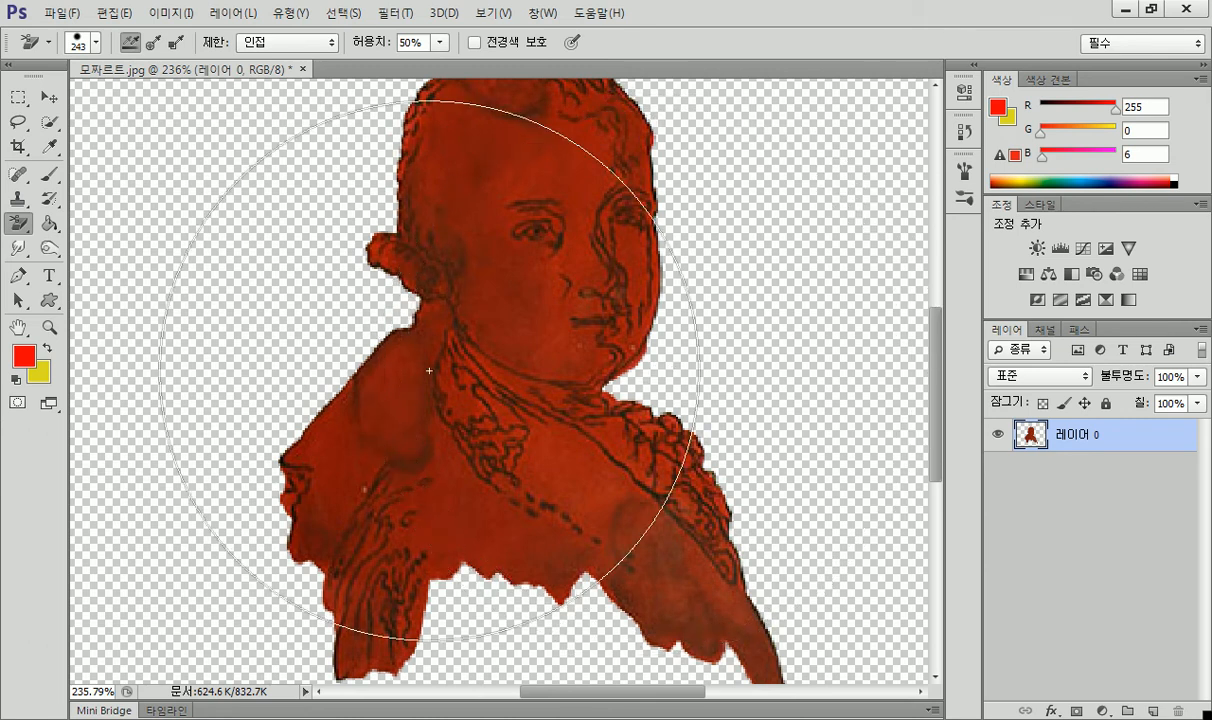
left_click(21, 230)
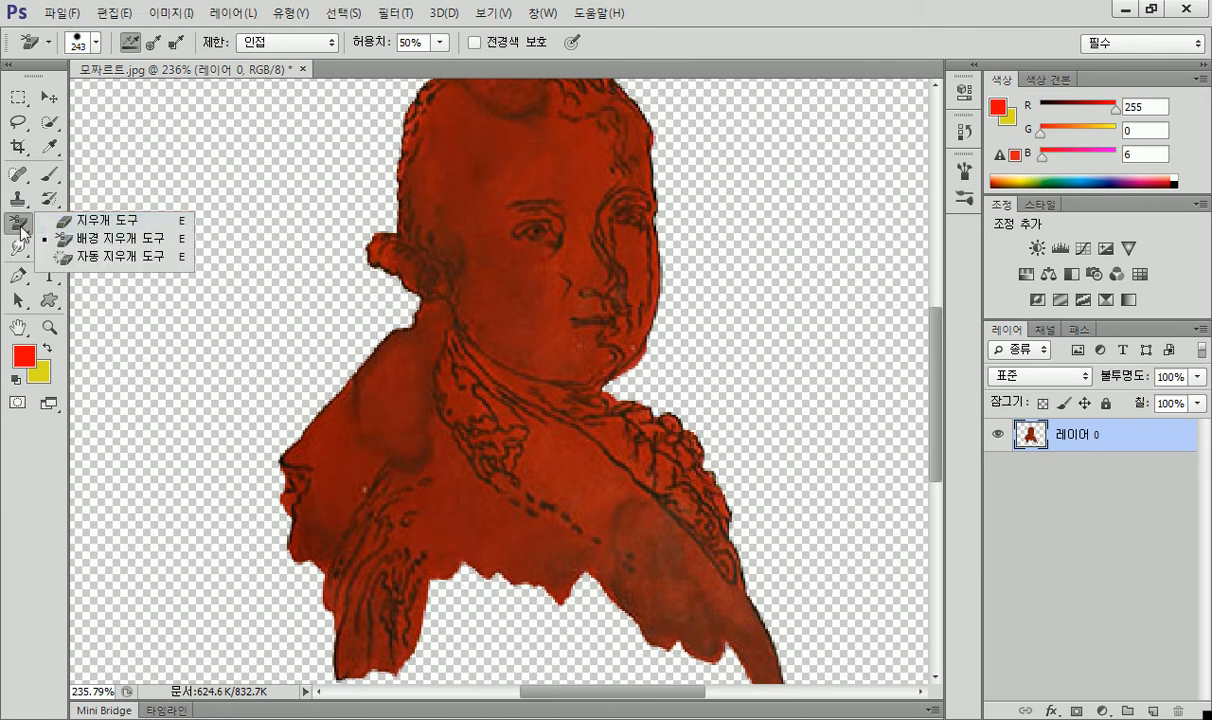
left_click(110, 216)
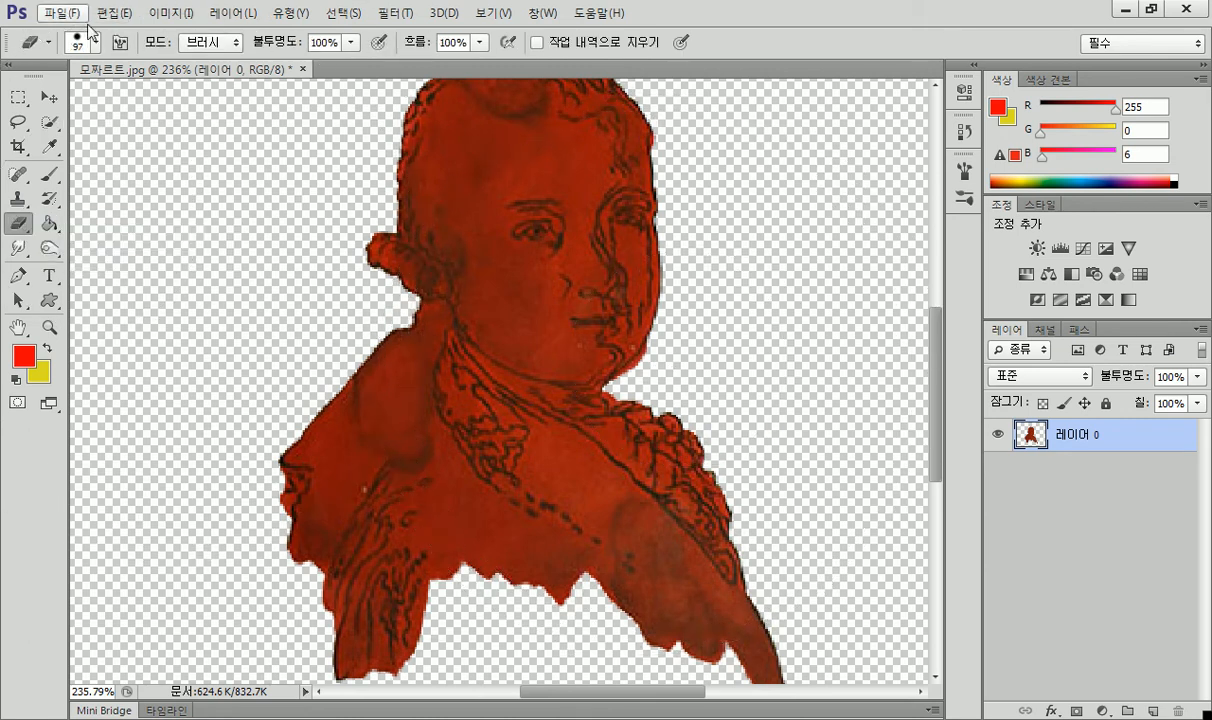
left_click(96, 43)
left_click_drag(127, 99, 53, 102)
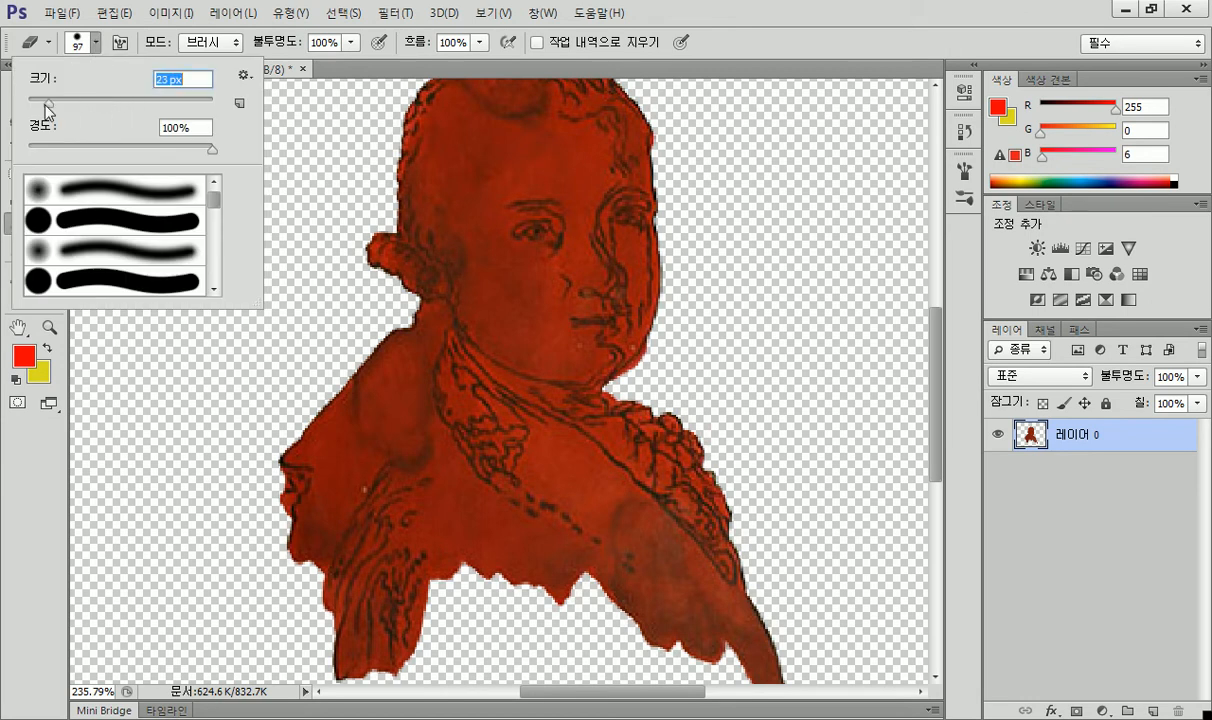
key("Return")
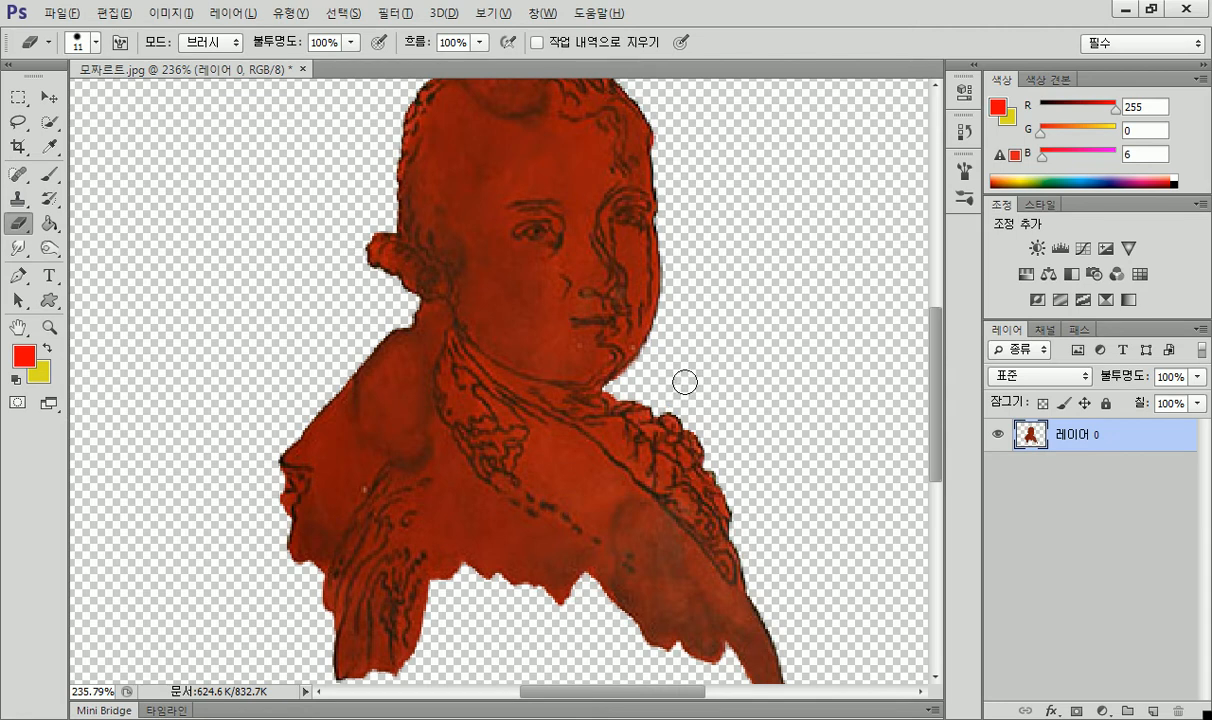
Close 모짜르트.jpg without saving and open 커피(완성).jpg from the 5장 folder.
scroll(684, 381, "down", 3)
key("alt")
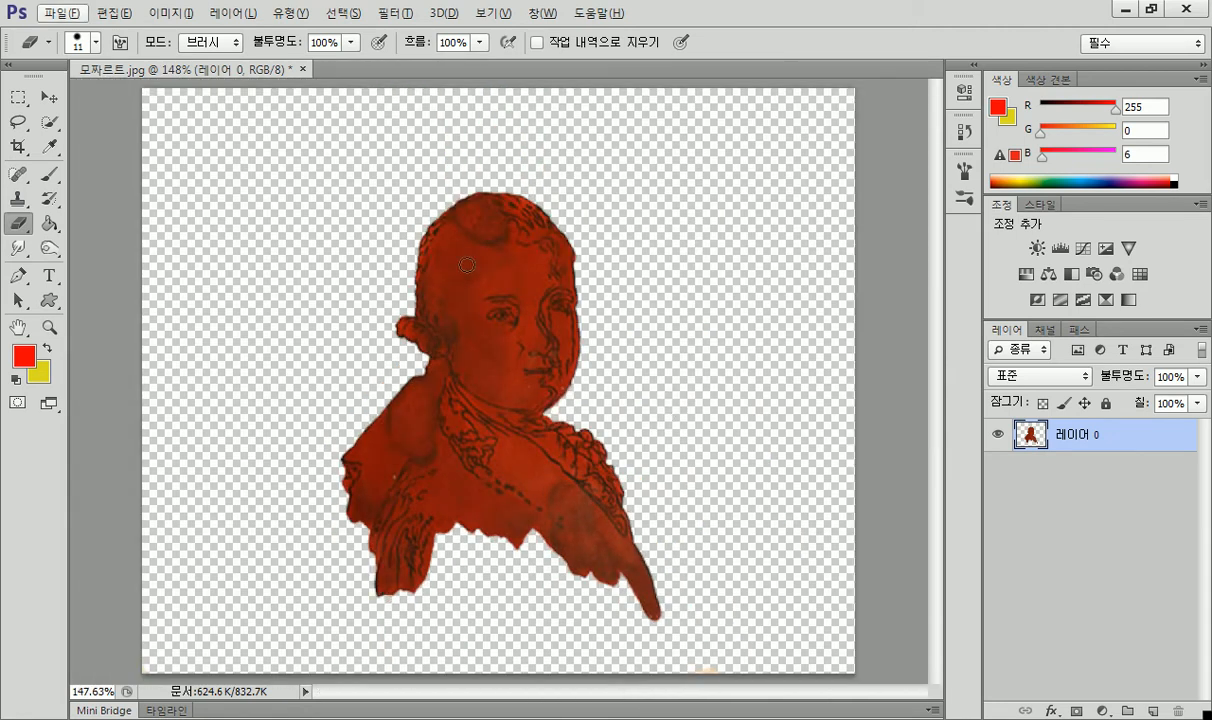
left_click(302, 68)
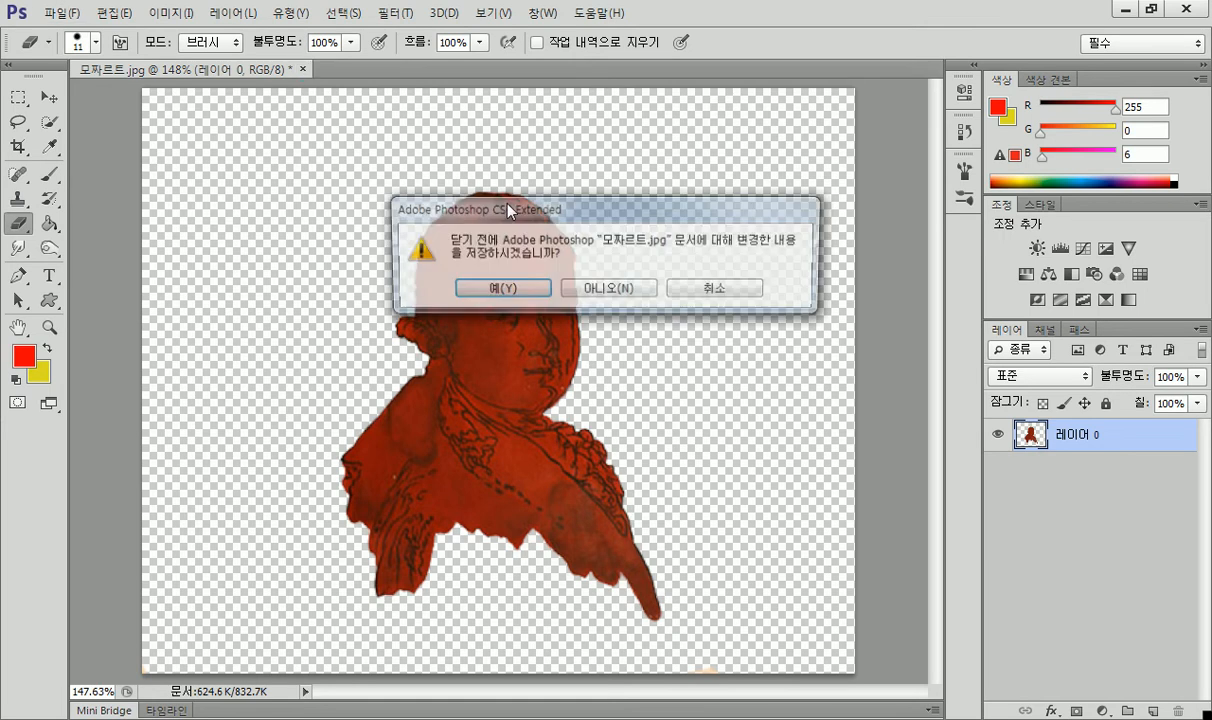
left_click(553, 279)
double_click(417, 257)
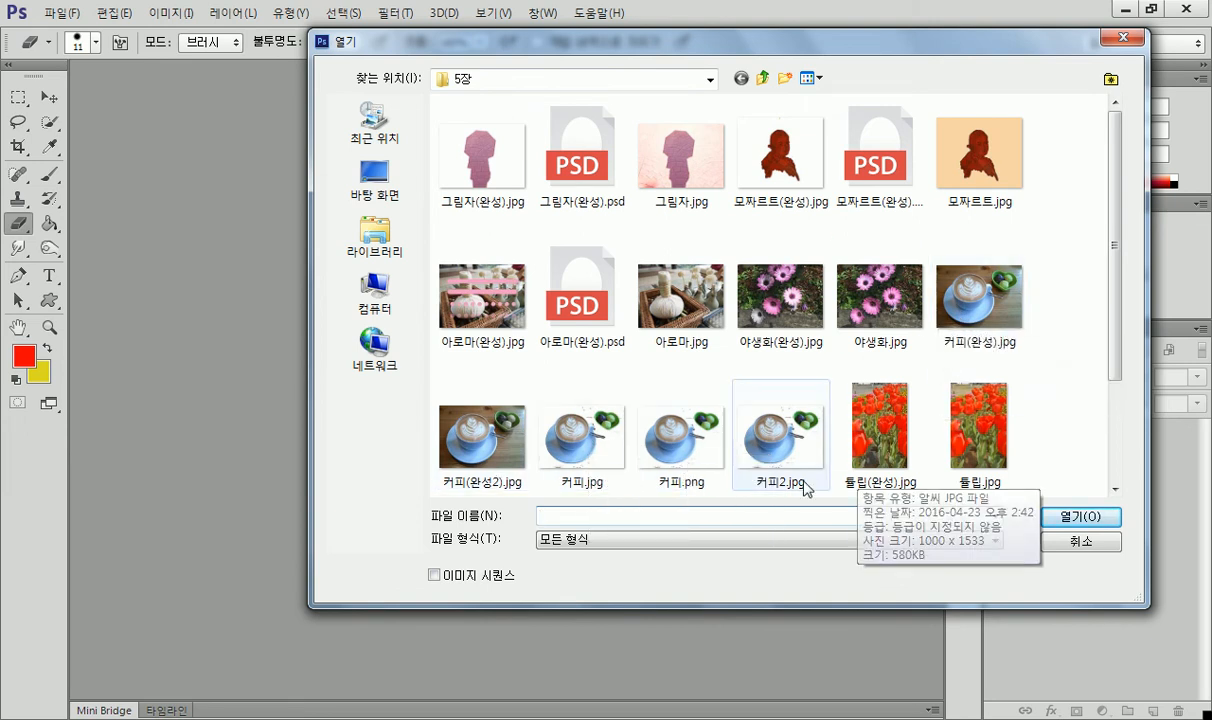
left_click_drag(1116, 325, 1110, 371)
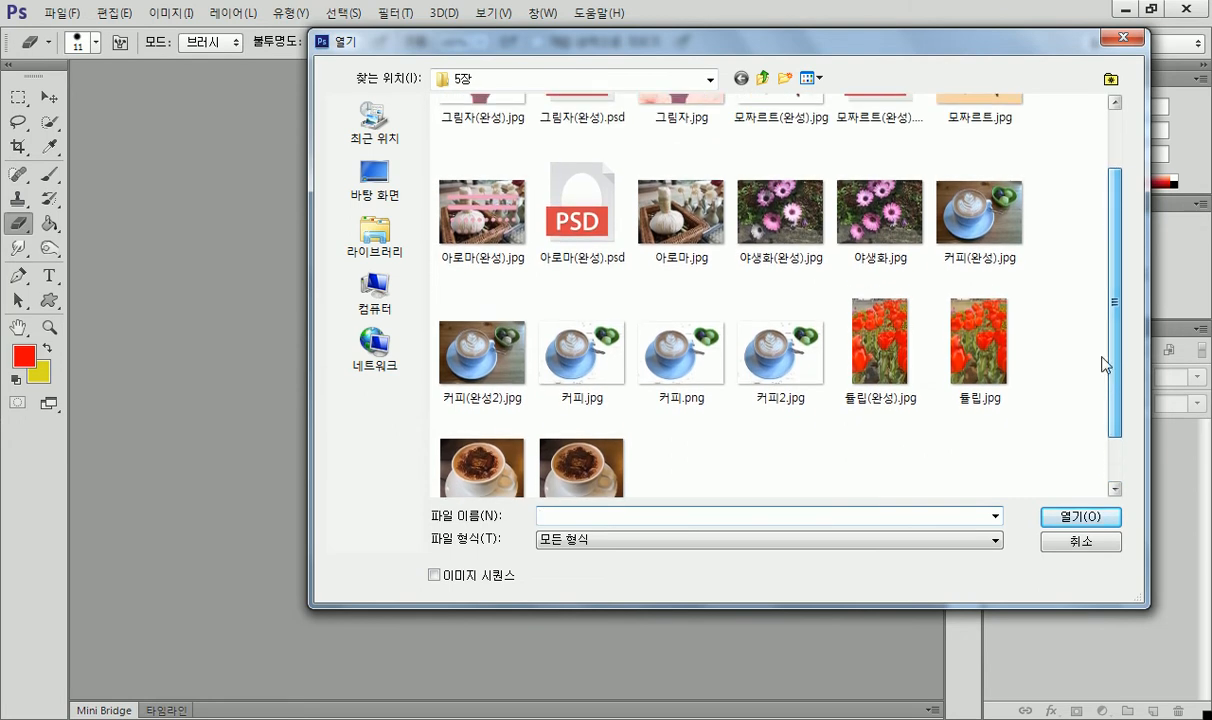
left_click(1016, 248)
double_click(1016, 248)
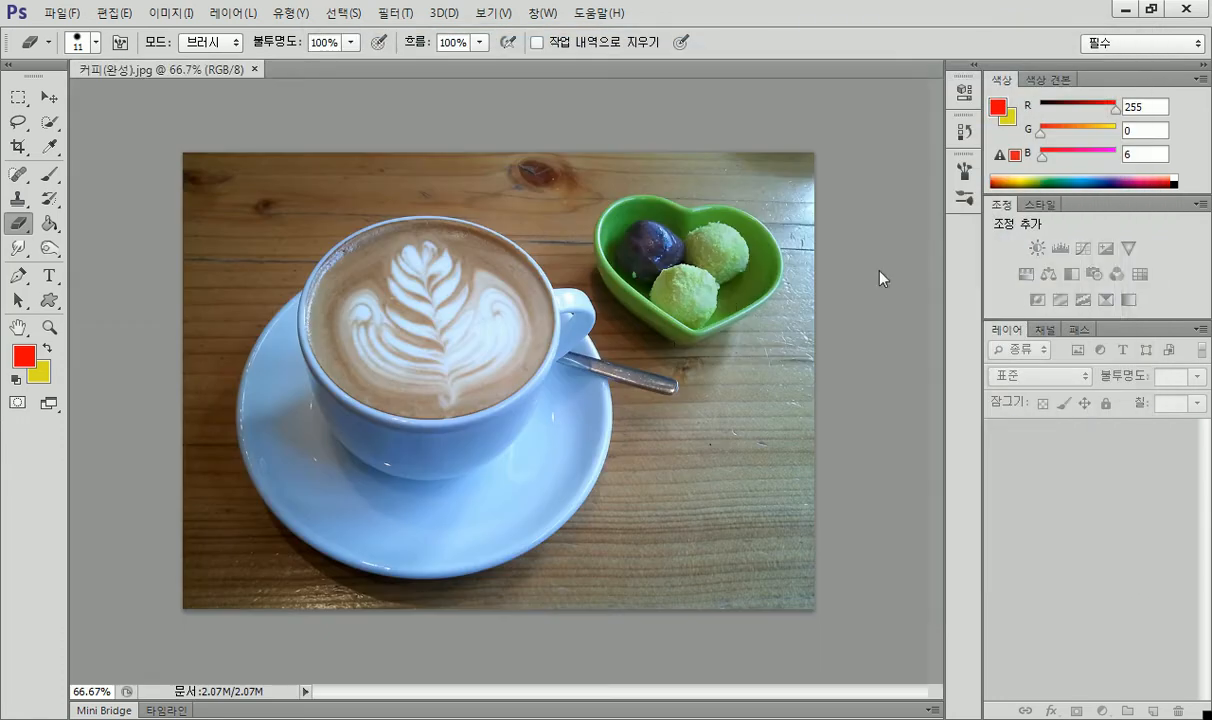
Erase wood above the cup with the 243 px Background Eraser at 50% tolerance, and undo the last dab on the coffee.
left_click(22, 222)
left_click(91, 240)
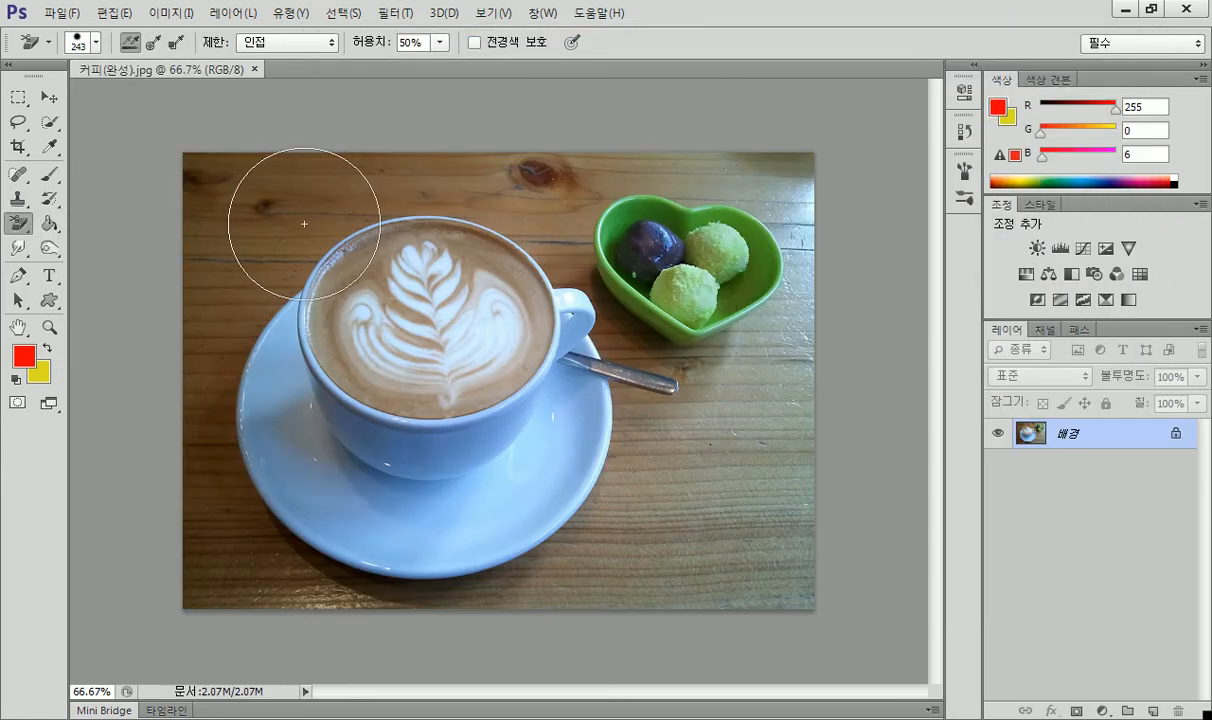
mouse_move(543, 228)
left_mouse_down()
mouse_move(453, 195)
mouse_move(357, 211)
mouse_move(335, 240)
mouse_move(340, 300)
mouse_move(370, 310)
left_mouse_up()
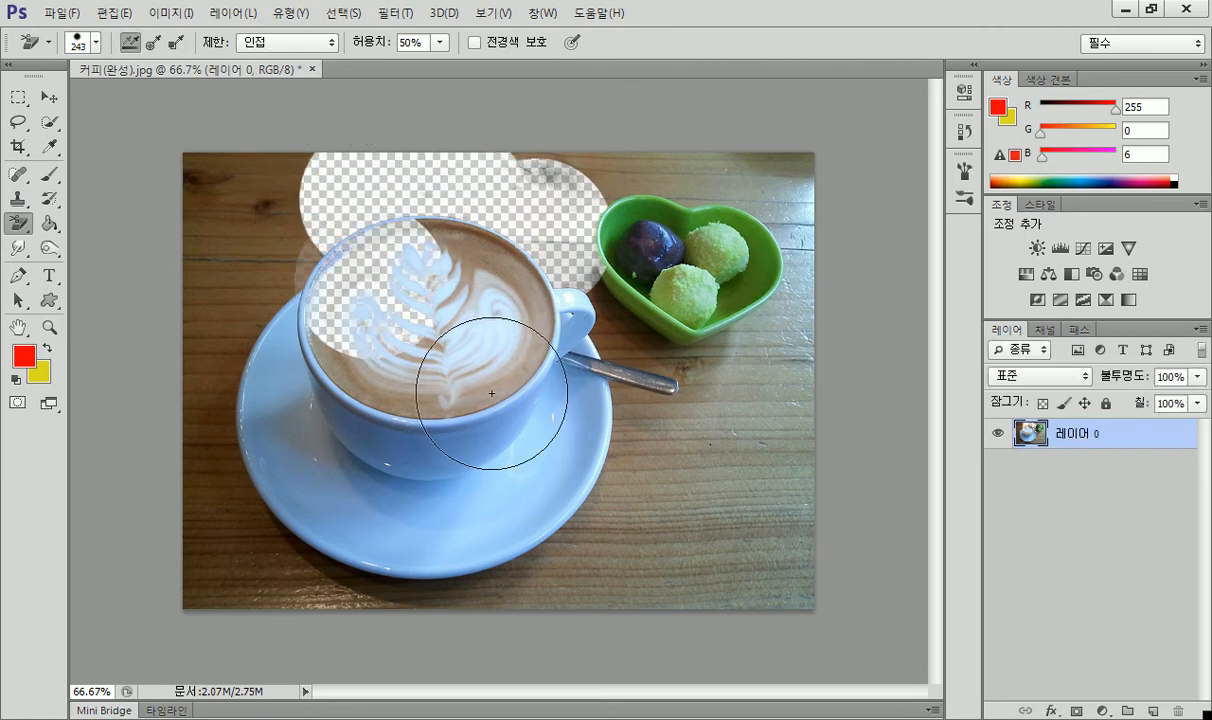
key("ctrl+z")
Erase large patches of wood around the saucer and the green bowl, undoing the dab that cuts into the spoon.
mouse_move(320, 205)
left_mouse_down()
mouse_move(262, 250)
mouse_move(205, 378)
mouse_move(244, 502)
mouse_move(300, 545)
mouse_move(449, 596)
mouse_move(465, 570)
mouse_move(600, 515)
mouse_move(675, 457)
mouse_move(635, 465)
mouse_move(585, 378)
mouse_move(608, 338)
left_mouse_up()
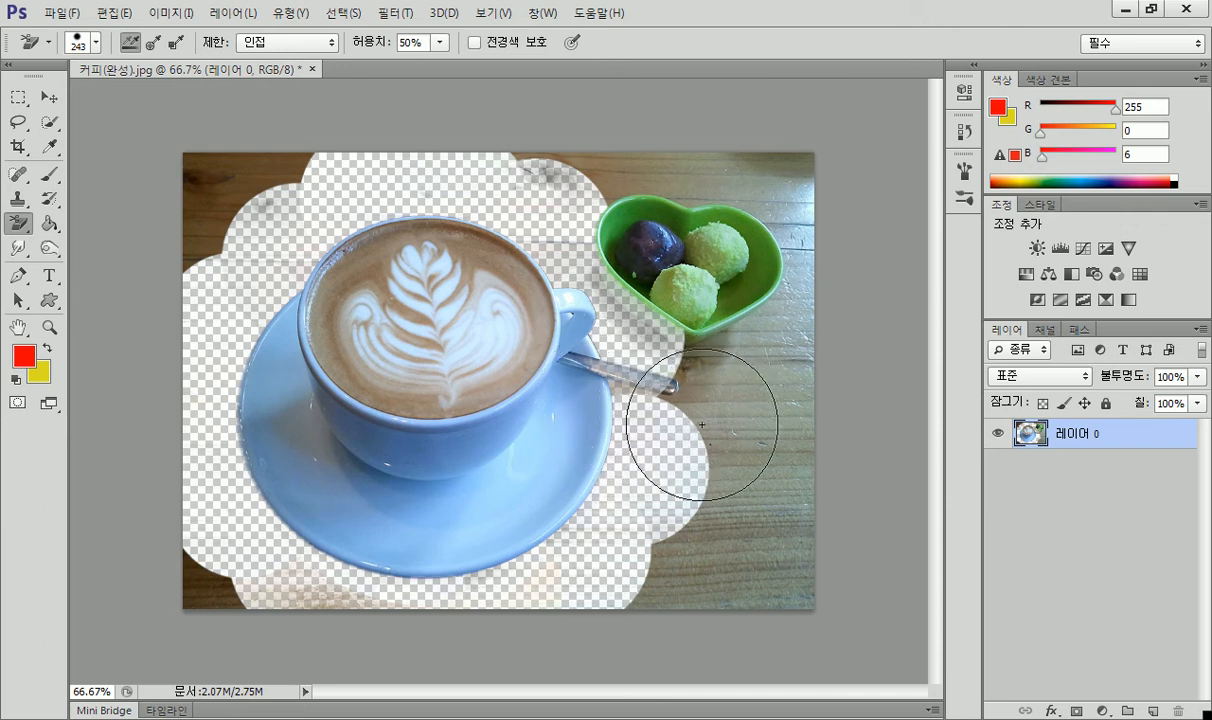
key("ctrl+z")
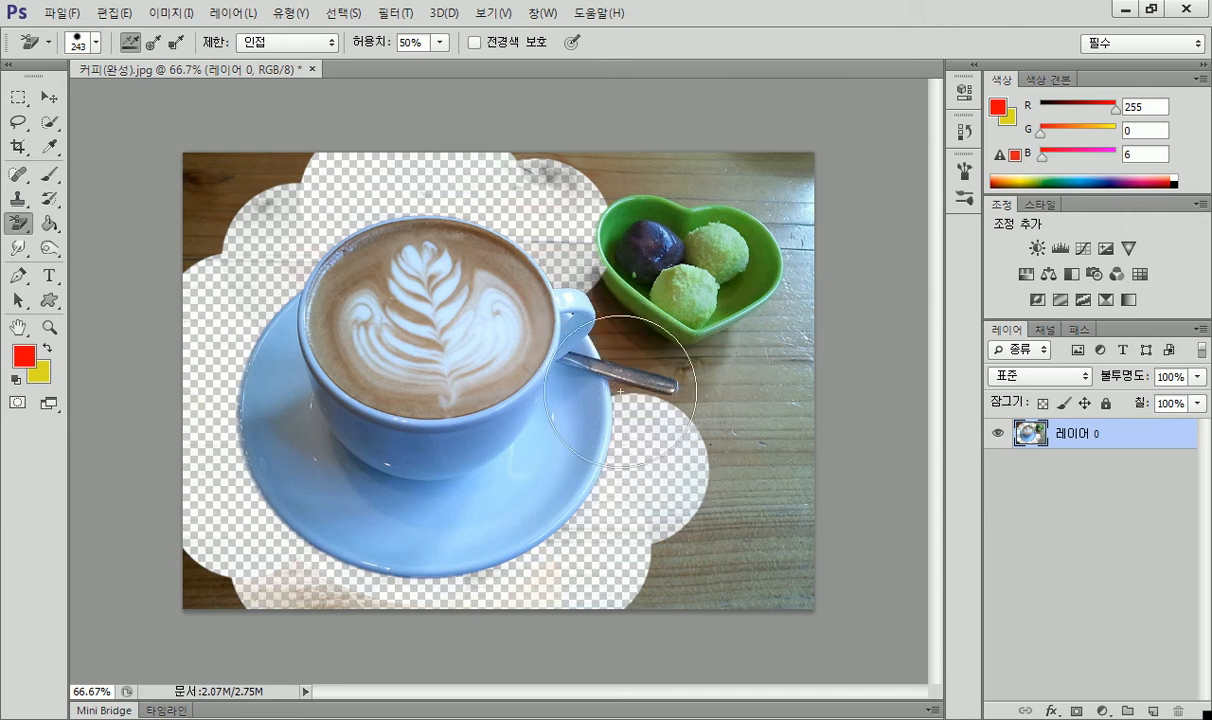
left_click(742, 385)
mouse_move(730, 472)
left_mouse_down()
mouse_move(696, 530)
mouse_move(655, 543)
mouse_move(765, 558)
mouse_move(806, 268)
mouse_move(784, 168)
mouse_move(680, 167)
mouse_move(595, 135)
mouse_move(509, 149)
mouse_move(545, 214)
left_mouse_up()
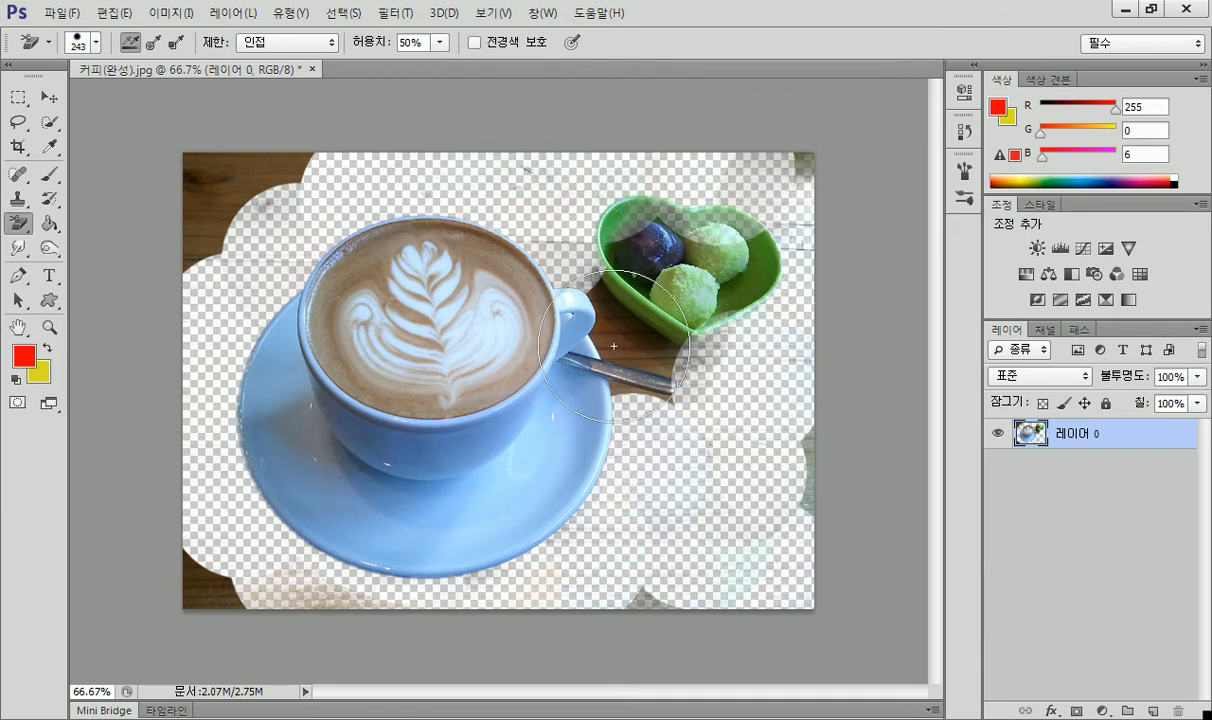
Set the Background Eraser to 32 px, dab away wood between the cup handle and green bowl, and undo the last stroke under the bowl.
left_click(97, 43)
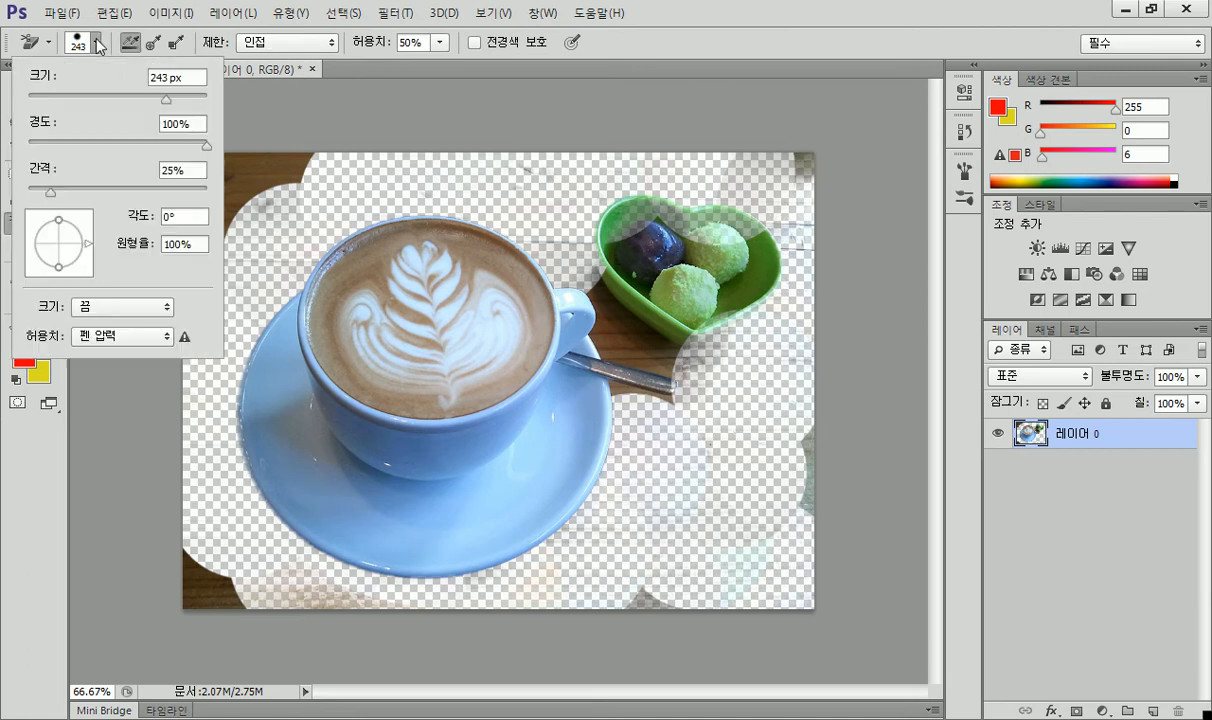
left_click_drag(88, 98, 56, 98)
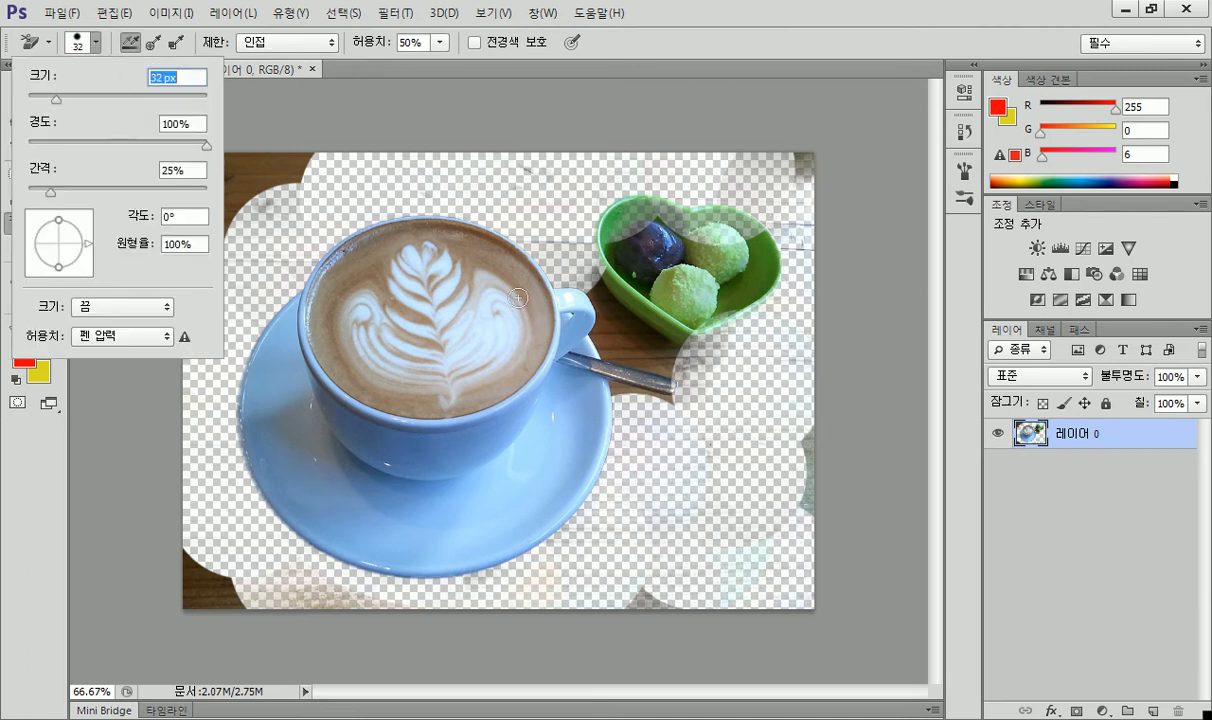
left_click(620, 343)
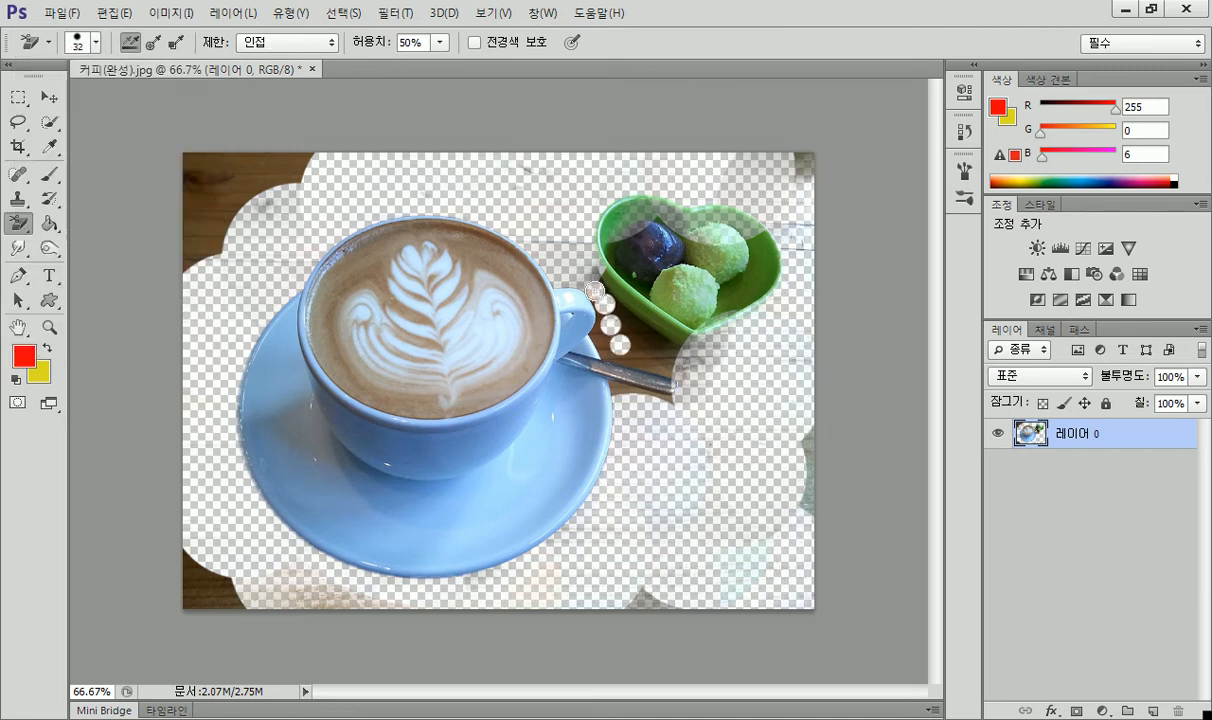
left_click_drag(628, 338, 665, 344)
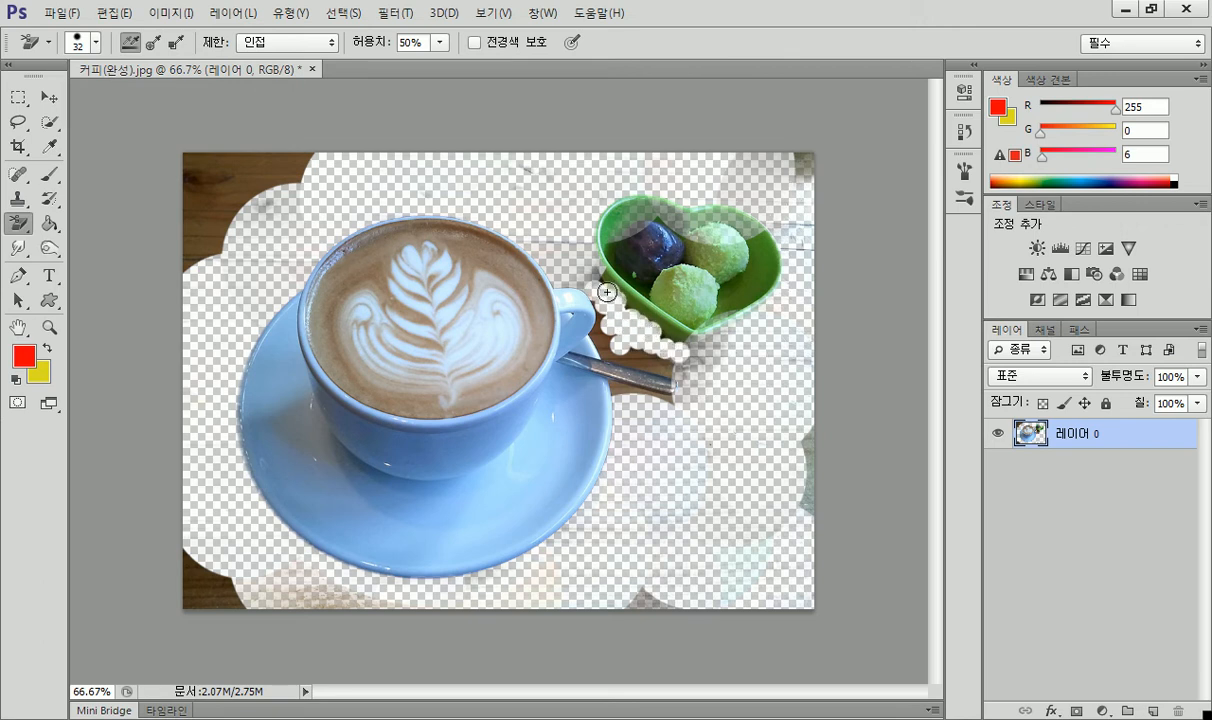
key("ctrl+z")
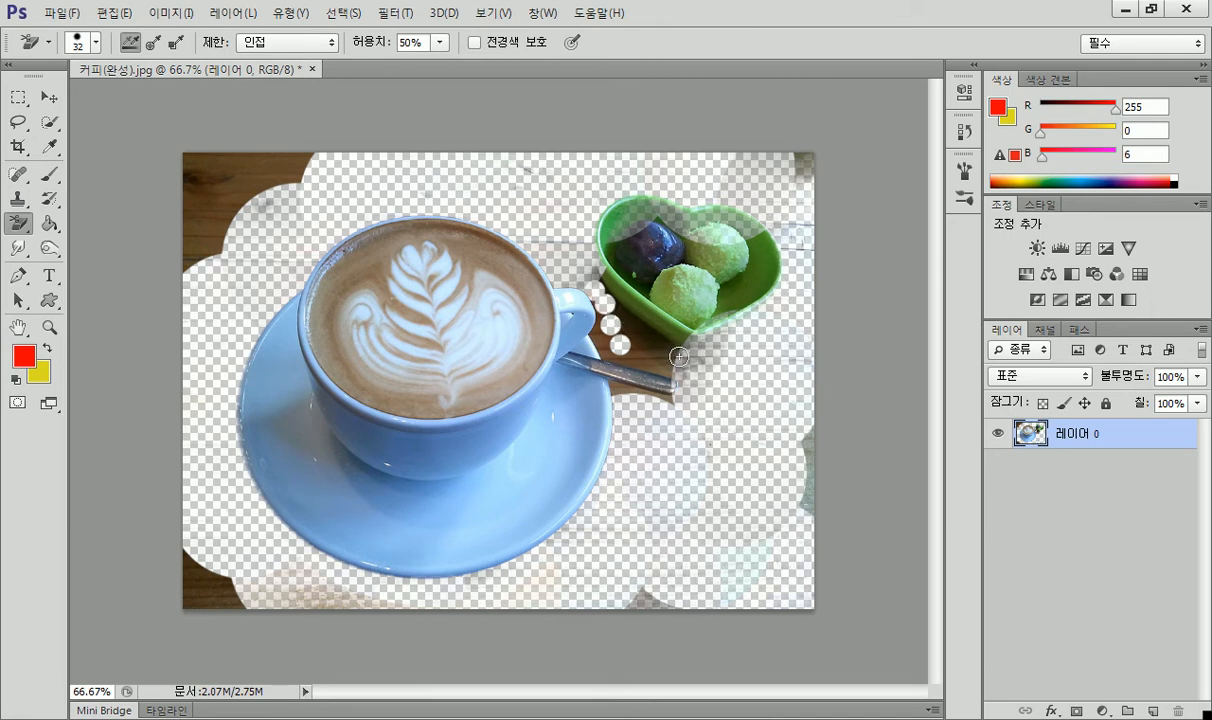
Erase more wood beside the cup handle with the Background Eraser, and roll back the dabs that cut into the spoon.
scroll(647, 378, "up", 5)
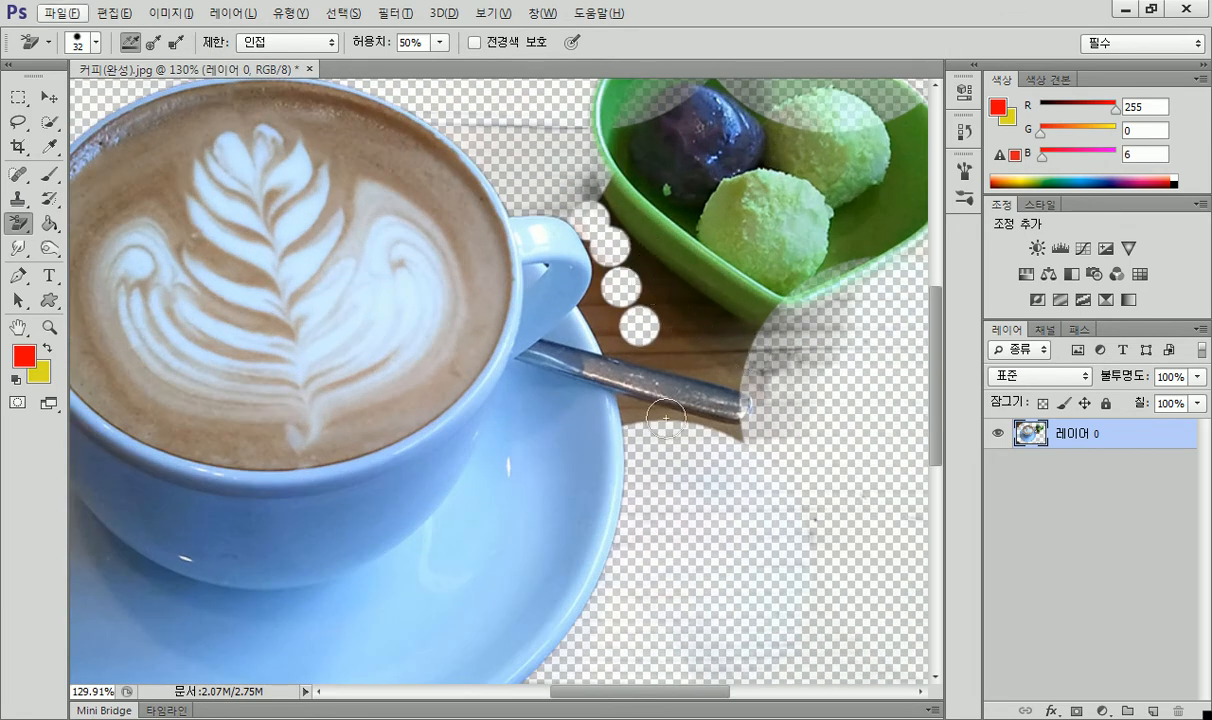
left_click(606, 317)
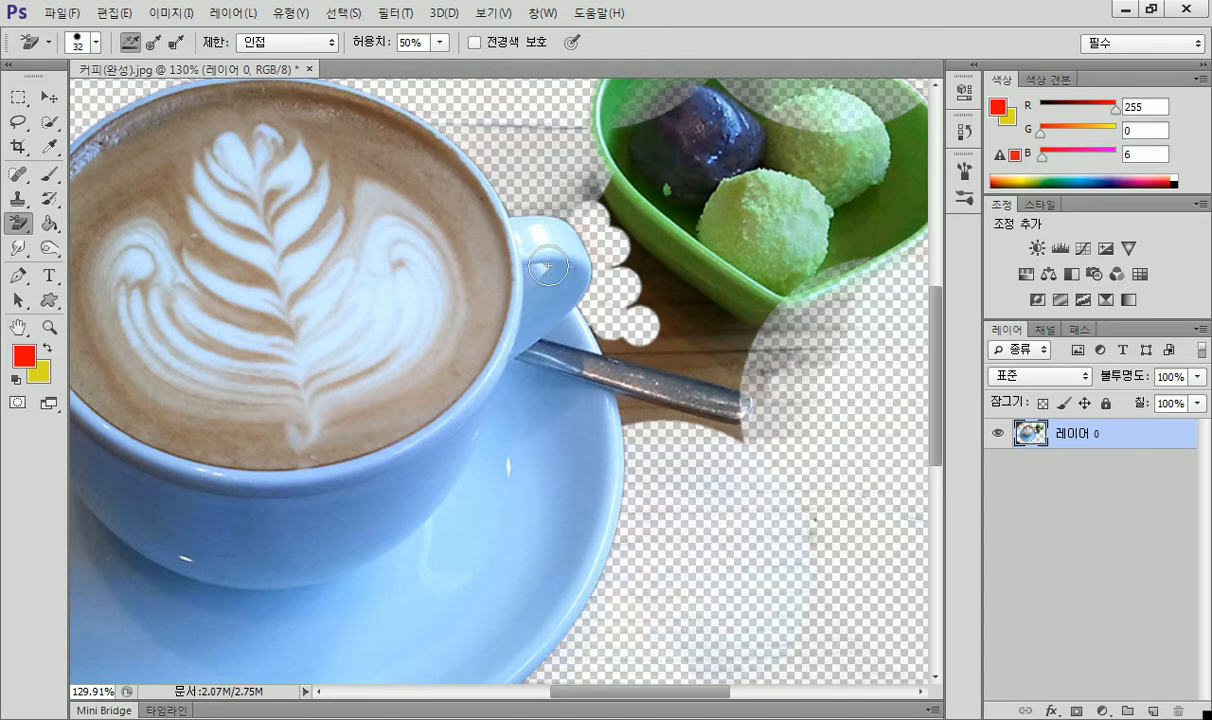
left_click(715, 379)
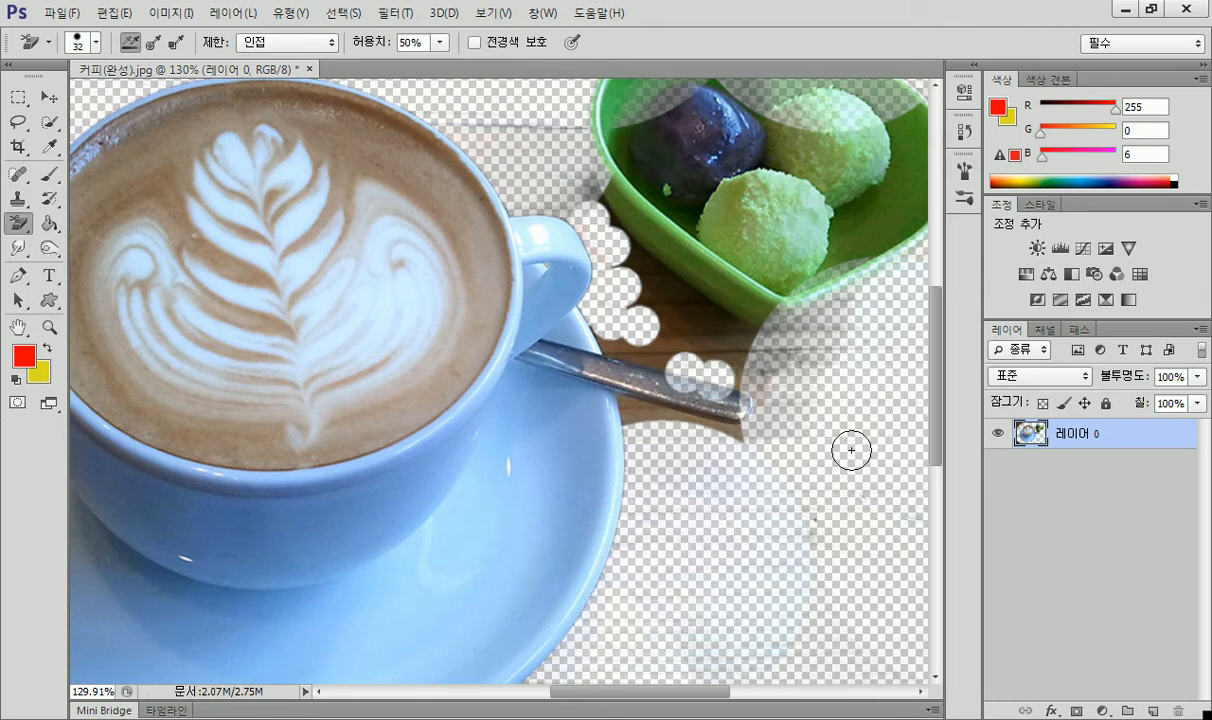
key("ctrl+z")
left_click(965, 131)
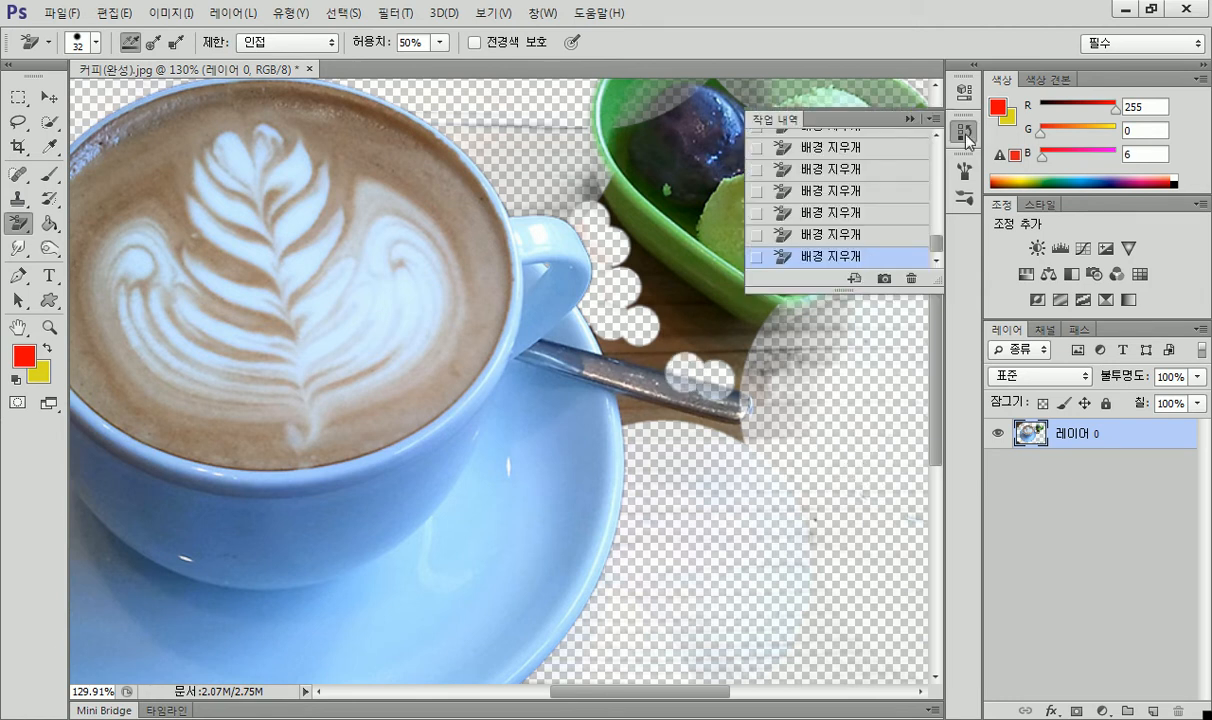
left_click(855, 214)
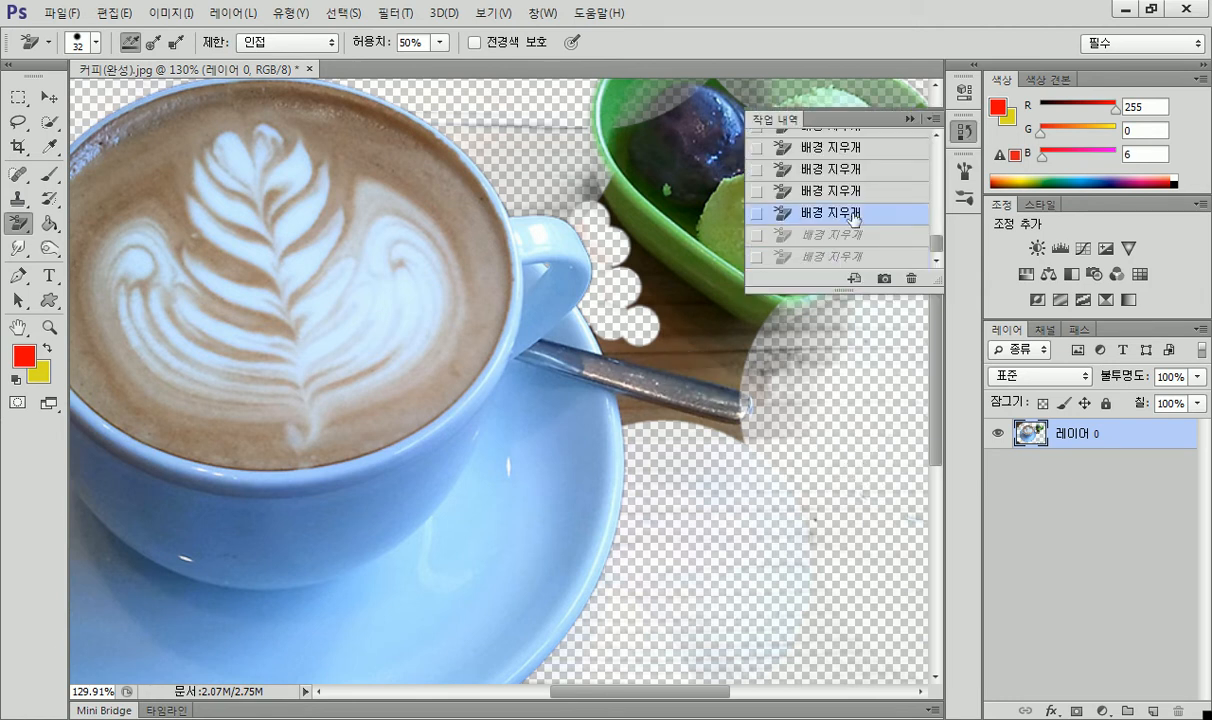
left_click(911, 119)
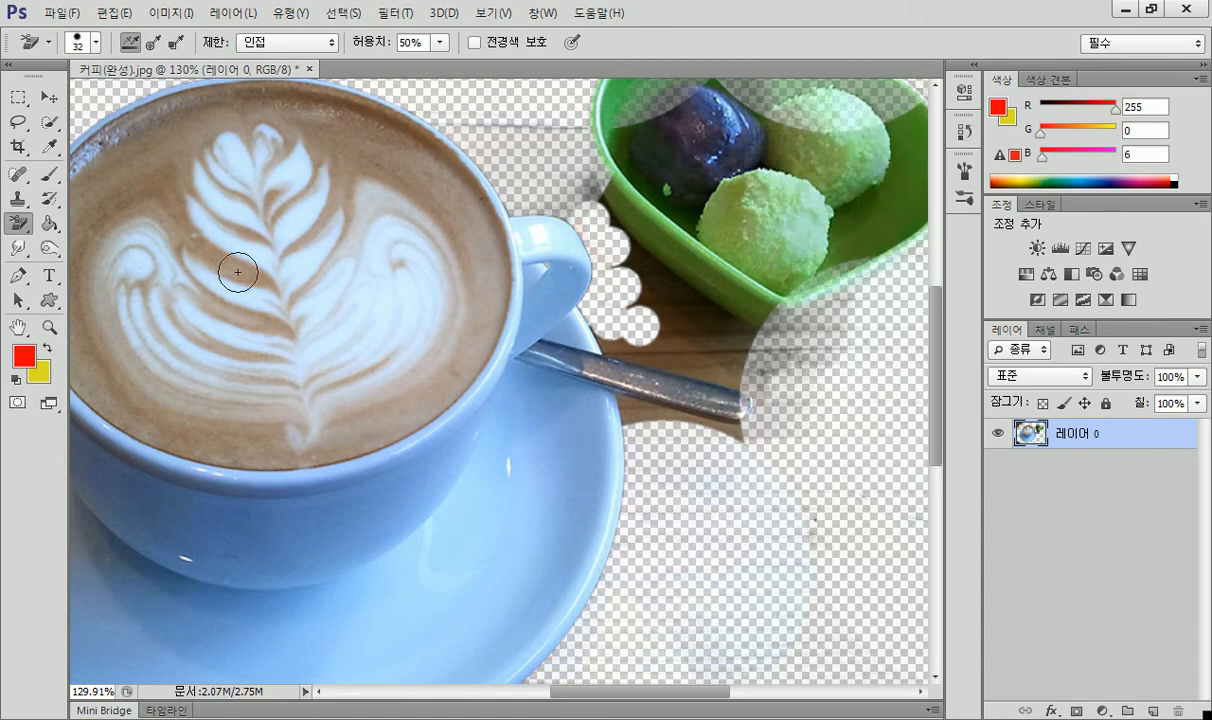
Remove the remaining wood patches between the cup handle, spoon and green bowl with the Magic Eraser at tolerance 40.
right_click(22, 232)
left_click(77, 248)
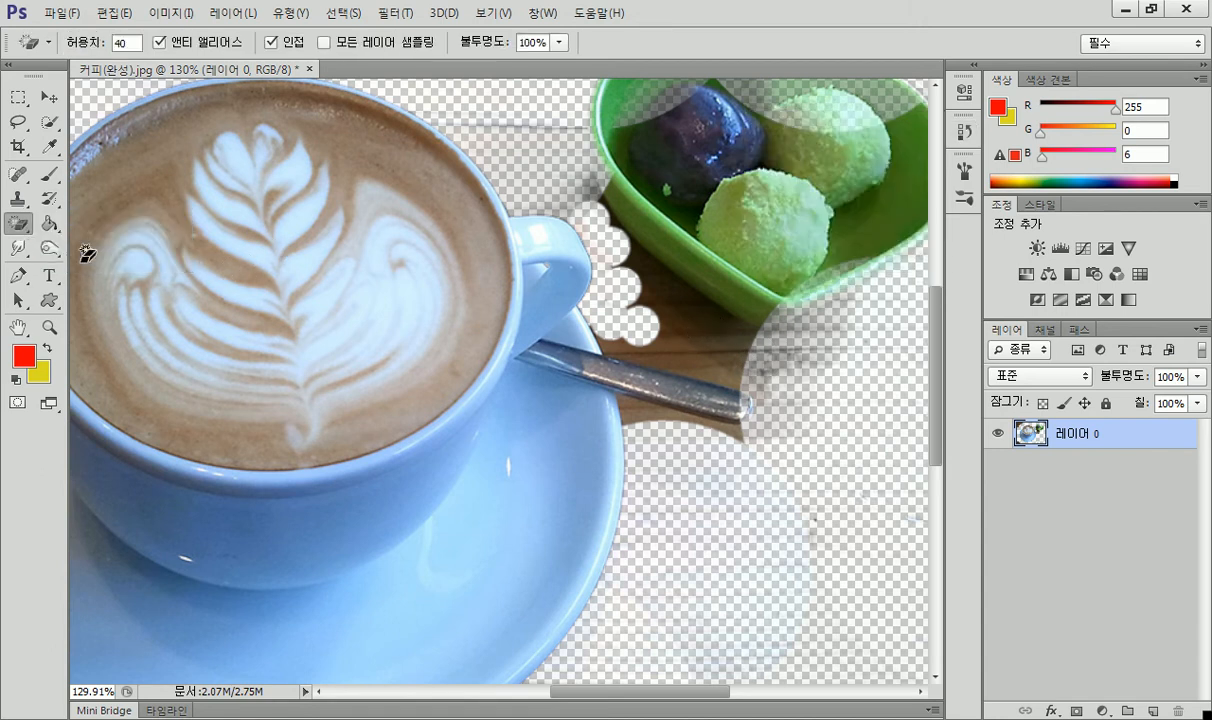
left_click(677, 347)
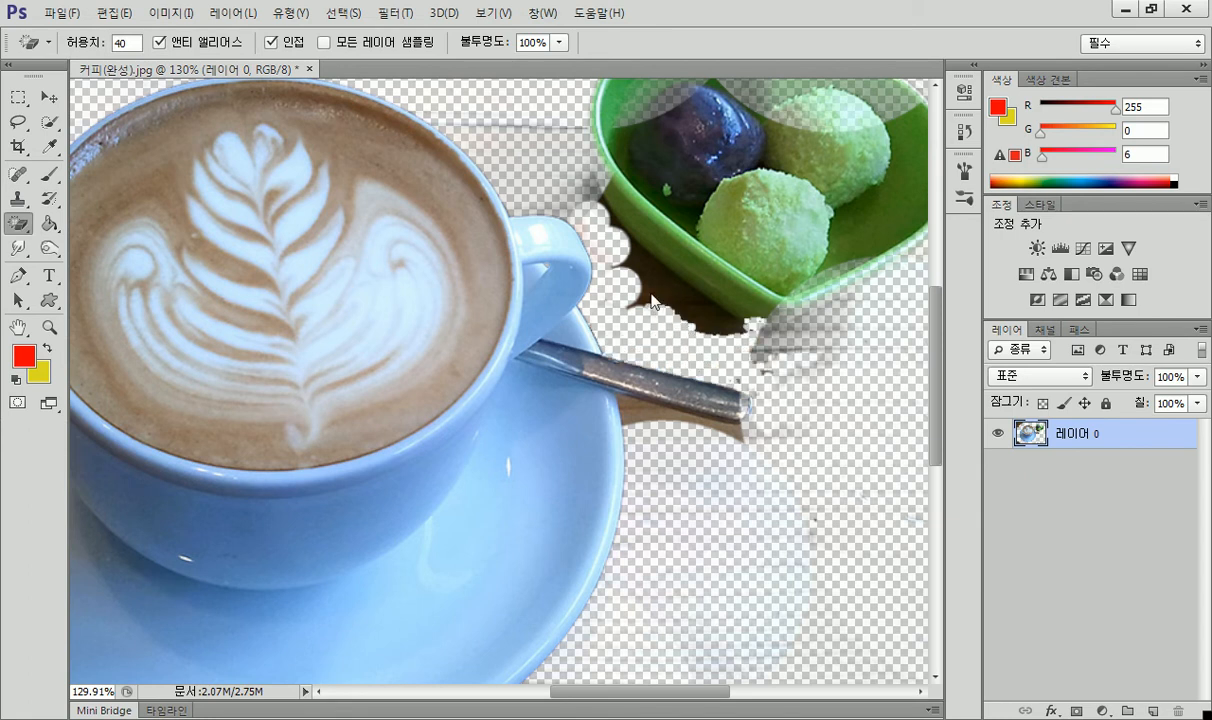
left_click(655, 285)
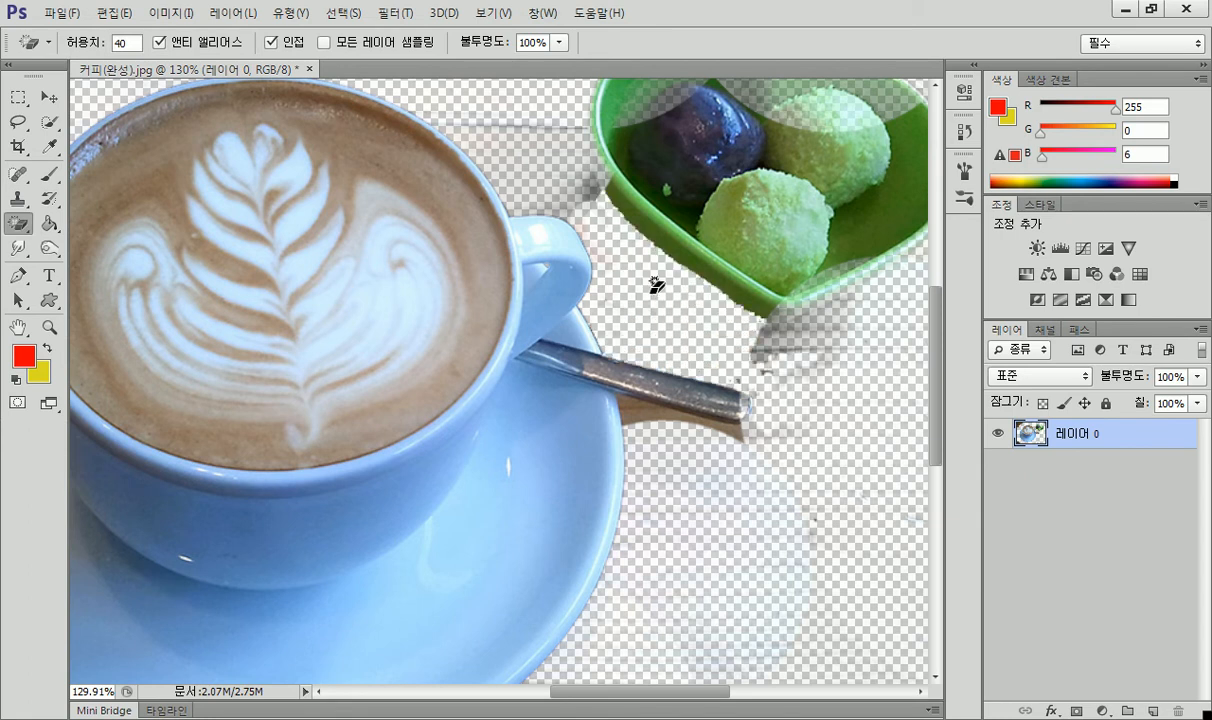
left_click(595, 203)
left_click(528, 158)
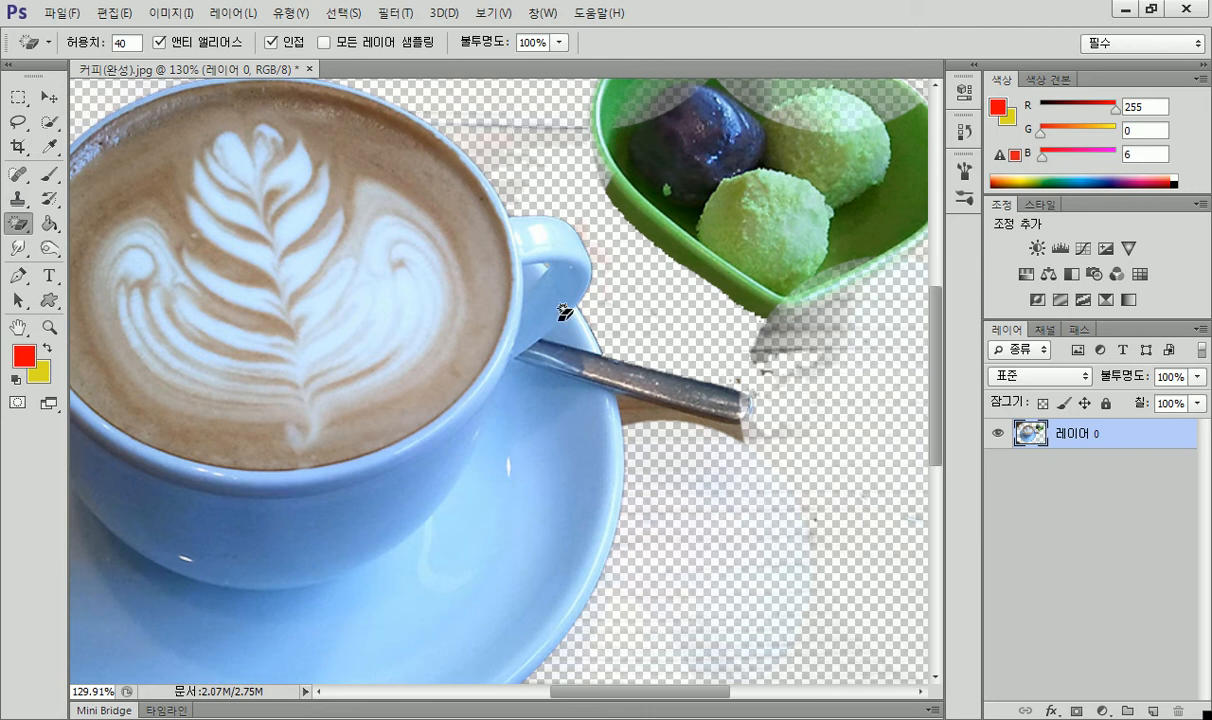
left_click(667, 412)
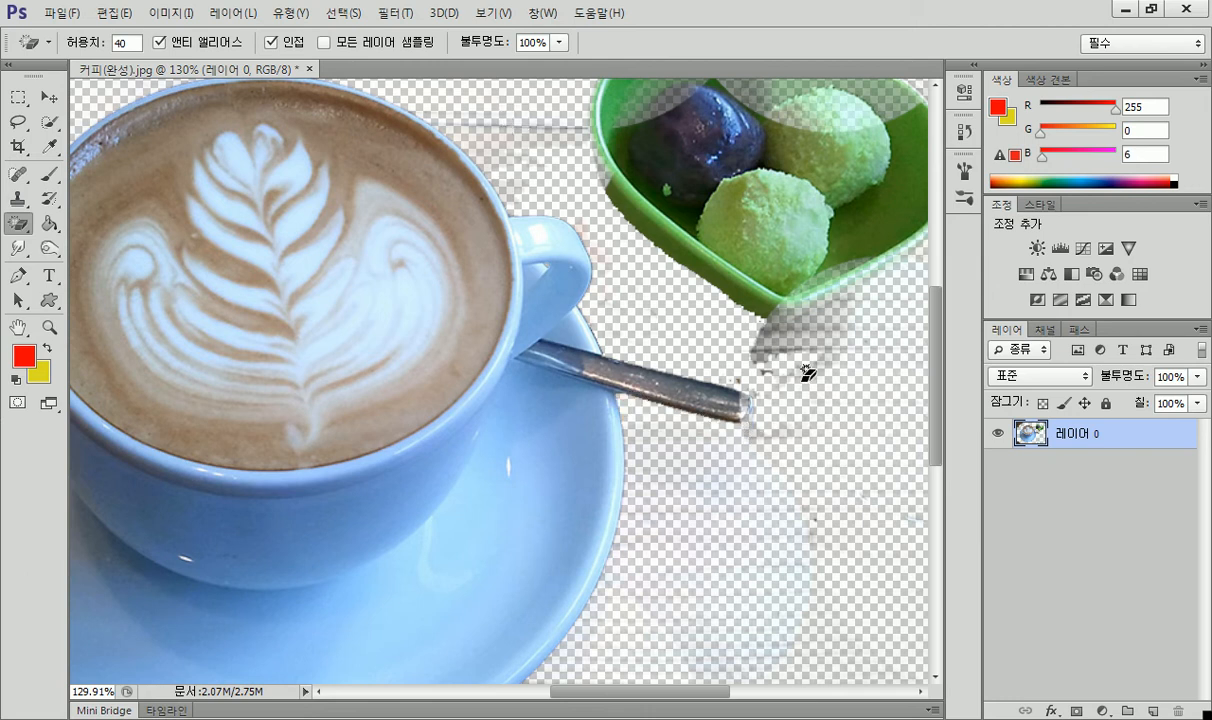
left_click(787, 342)
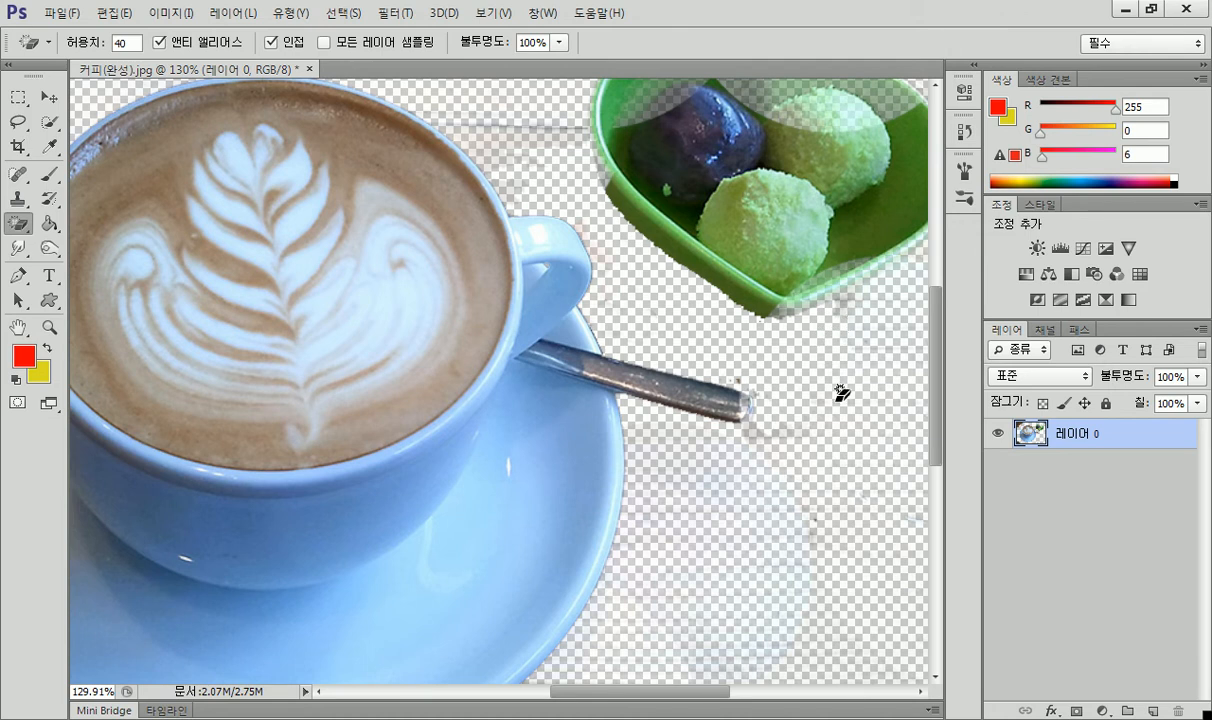
Close 커피(완성).jpg without saving and open 모짜르트.jpg from the 5장 folder.
left_click(308, 71)
left_click(625, 292)
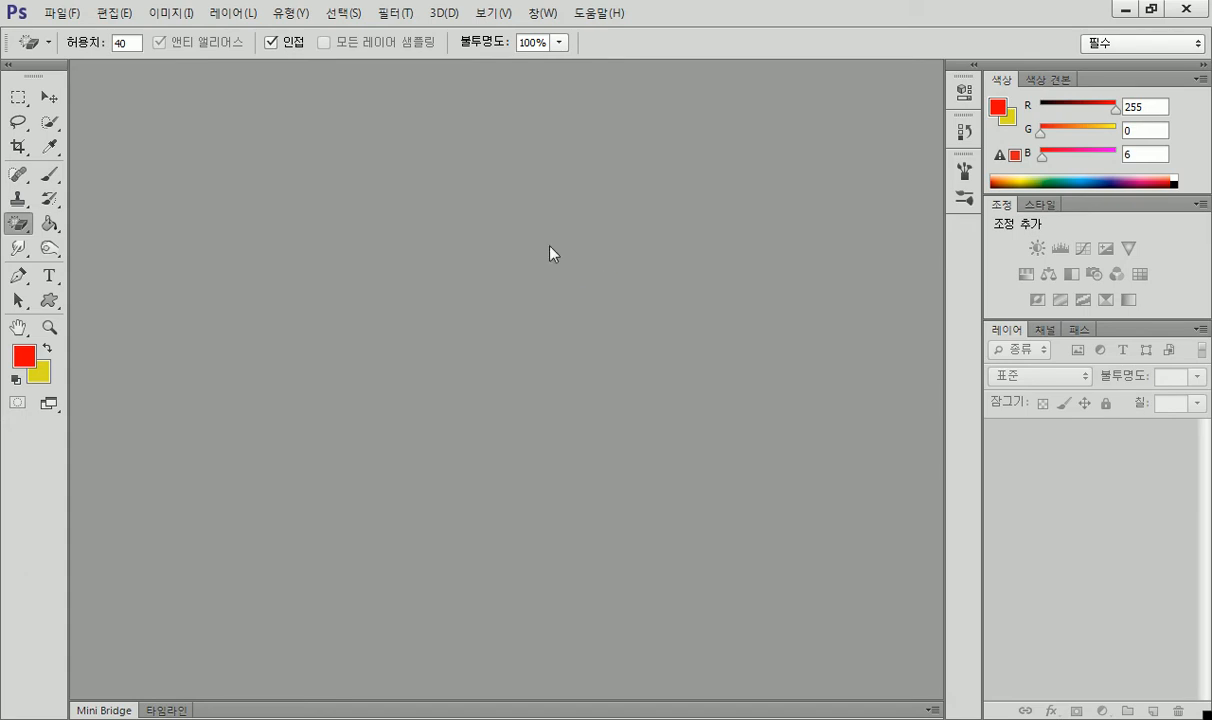
double_click(169, 157)
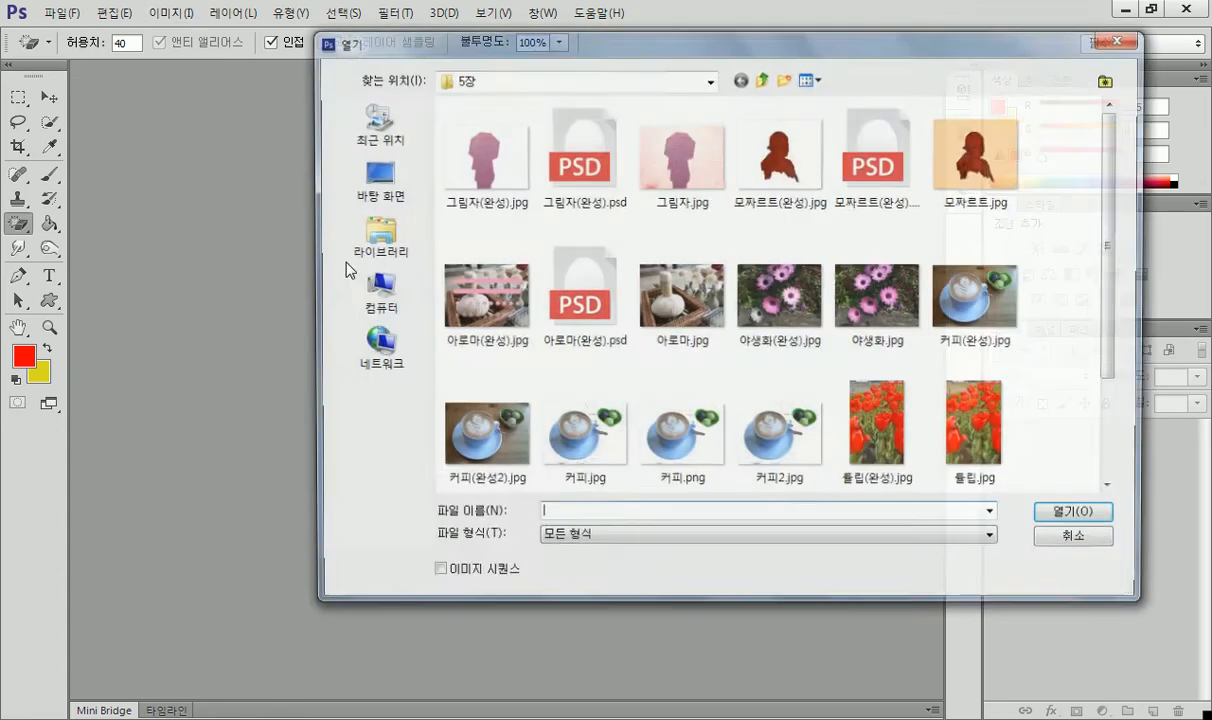
double_click(968, 178)
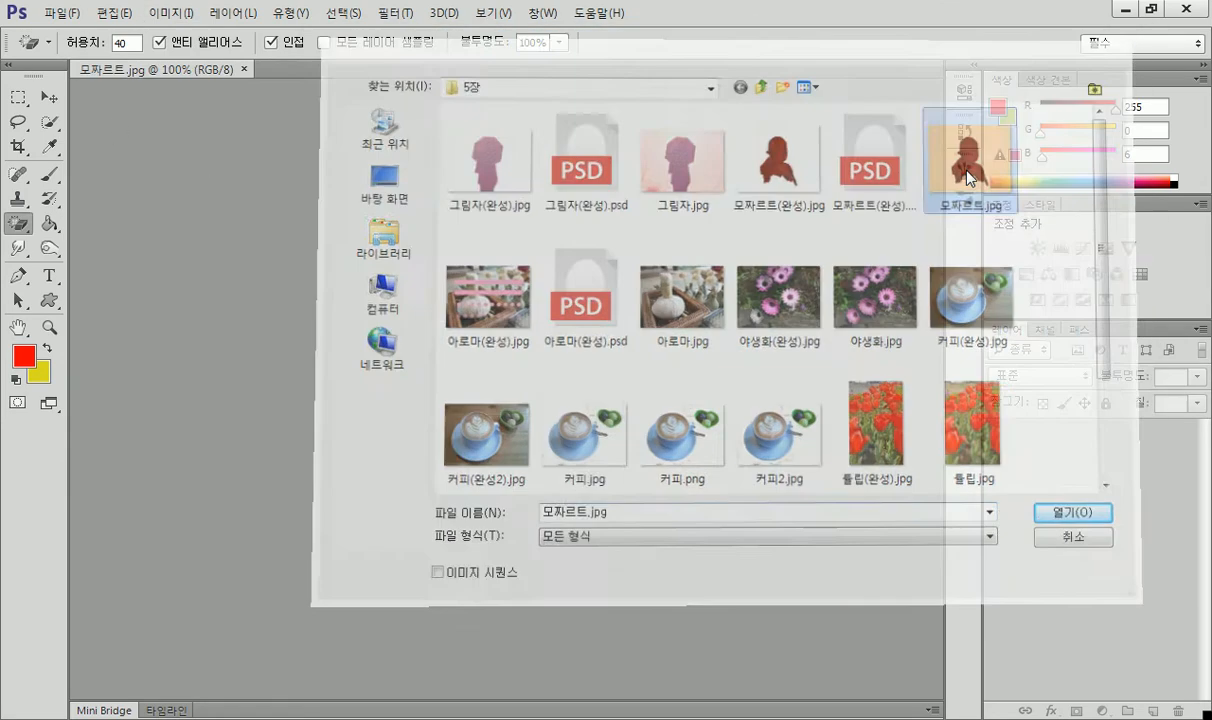
Erase the beige background all around the red portrait with the Background Eraser at 160 px and 50% tolerance.
left_click_drag(24, 222, 105, 235)
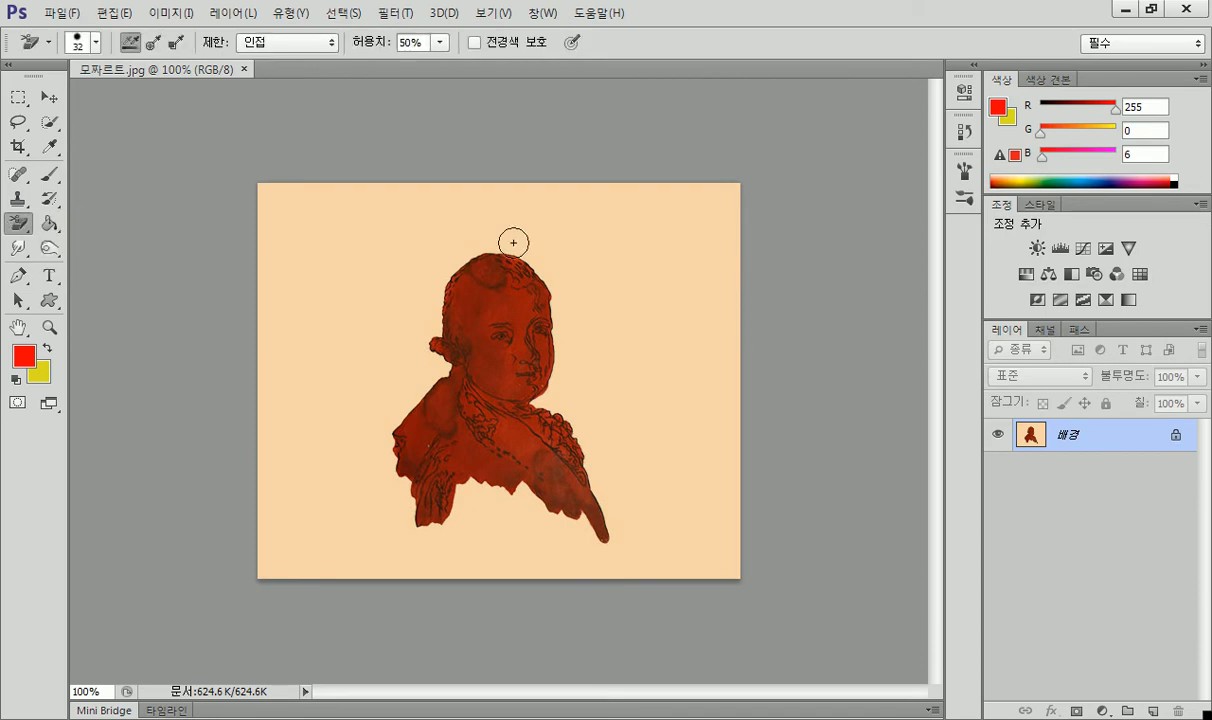
left_click(96, 43)
left_click_drag(145, 99, 145, 99)
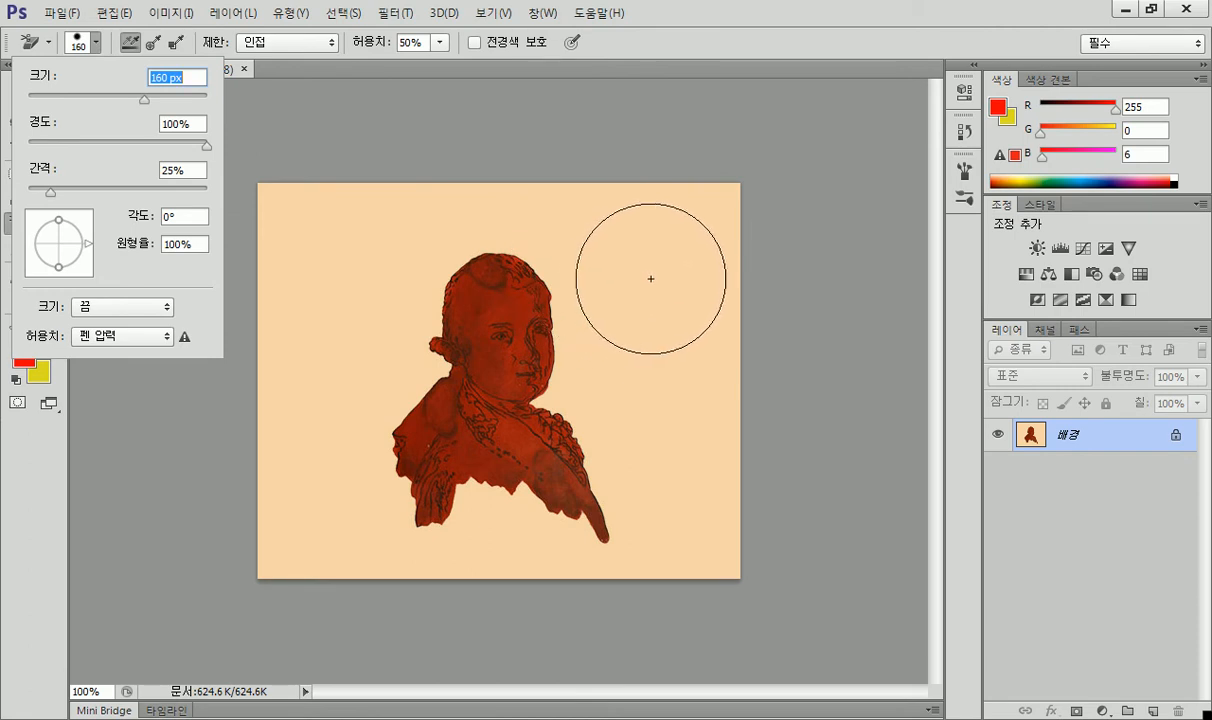
left_click(543, 258)
left_click(578, 358)
mouse_move(578, 358)
left_mouse_down()
mouse_move(590, 530)
mouse_move(620, 515)
mouse_move(627, 550)
mouse_move(660, 584)
left_mouse_up()
mouse_move(455, 230)
left_mouse_down()
mouse_move(378, 437)
mouse_move(372, 480)
mouse_move(404, 559)
mouse_move(441, 564)
mouse_move(483, 513)
mouse_move(587, 563)
mouse_move(698, 562)
mouse_move(713, 496)
mouse_move(718, 185)
mouse_move(597, 184)
mouse_move(595, 211)
mouse_move(652, 298)
mouse_move(615, 262)
mouse_move(641, 310)
mouse_move(606, 199)
mouse_move(413, 164)
mouse_move(244, 206)
mouse_move(283, 236)
mouse_move(301, 324)
mouse_move(278, 578)
left_mouse_up()
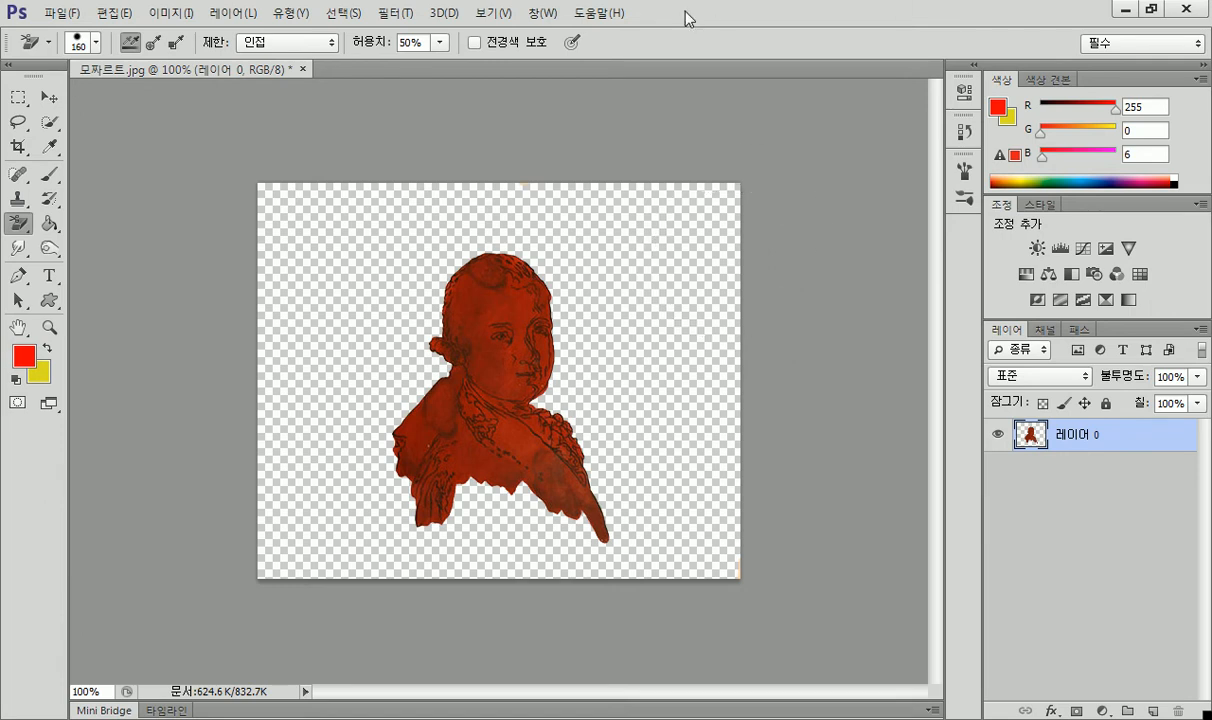
Close 모짜르트.jpg without saving and open 그림자.jpg from the 5장 folder.
left_click(303, 69)
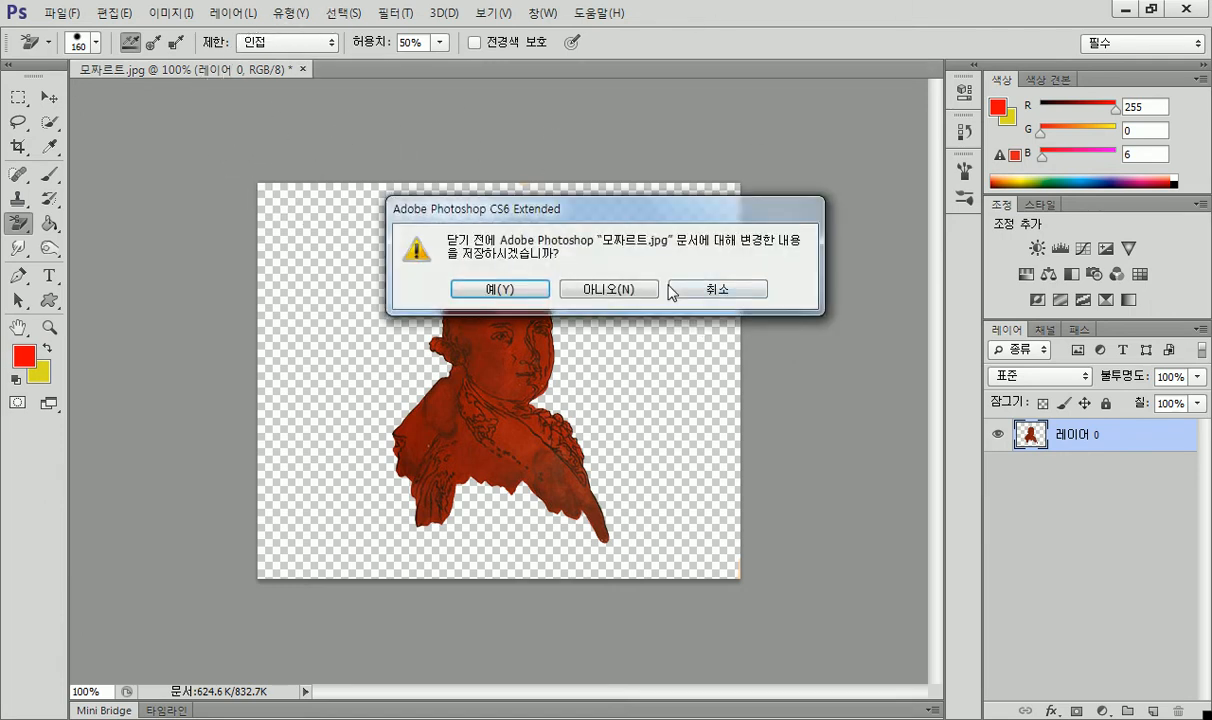
left_click(645, 289)
double_click(417, 230)
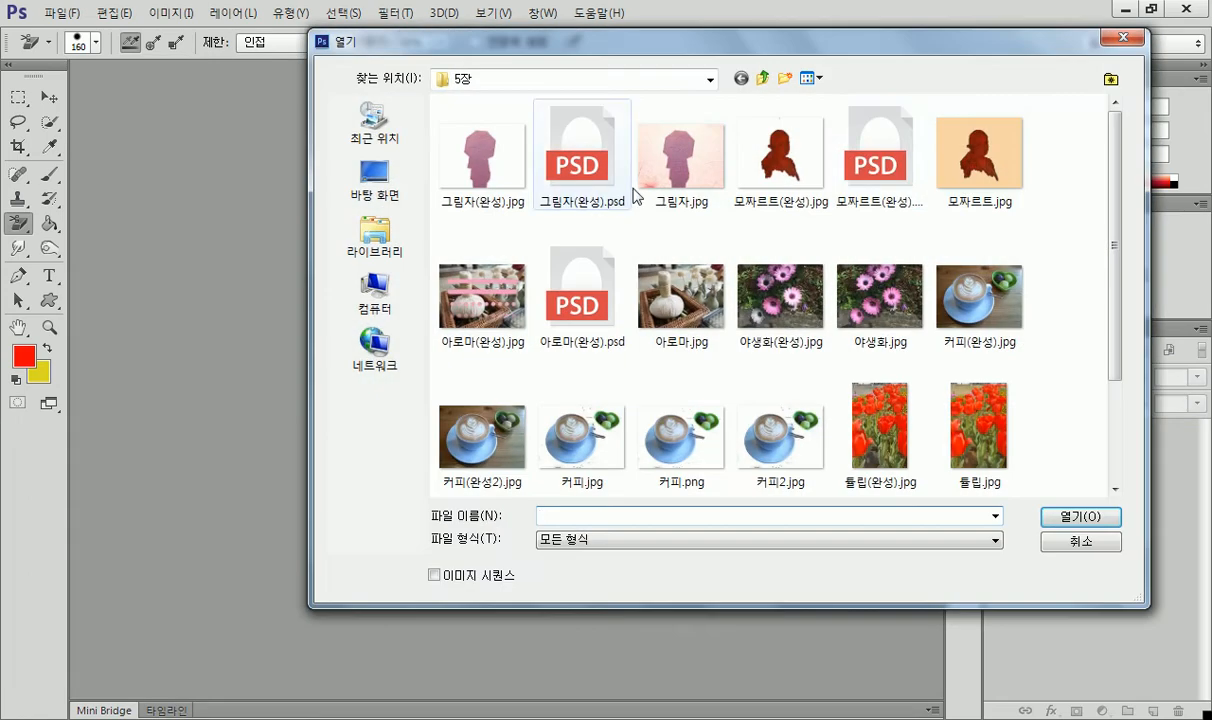
double_click(665, 162)
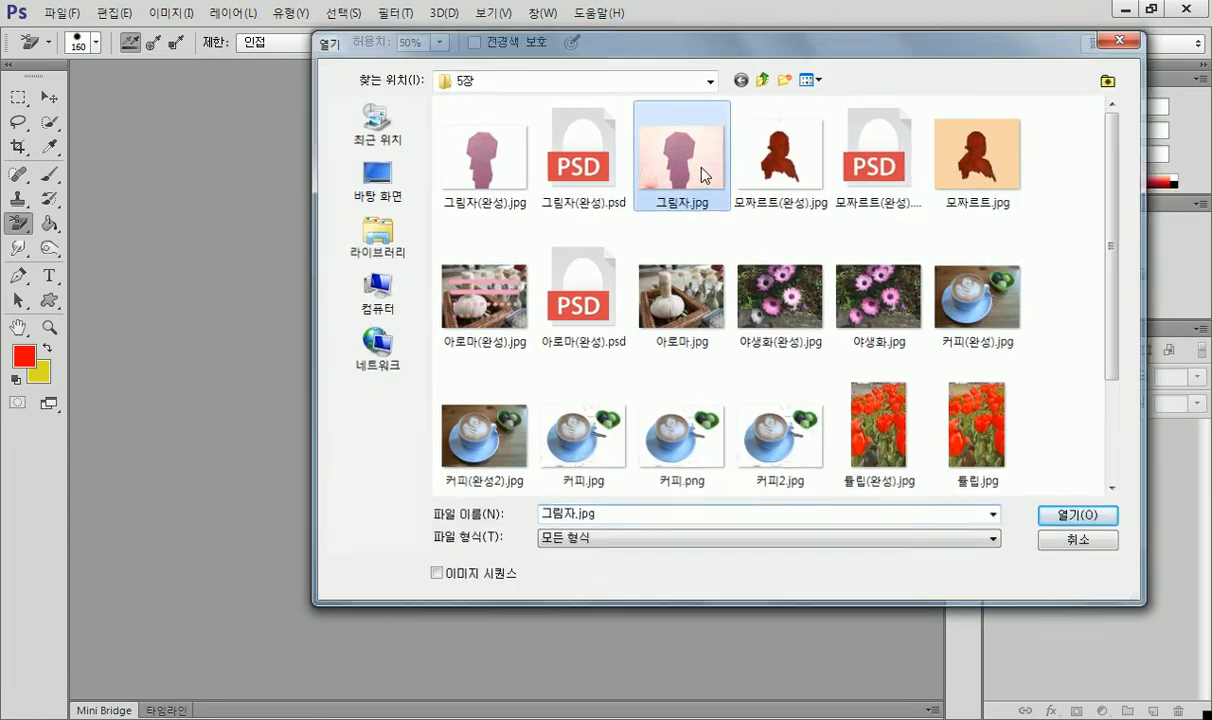
Try erasing the pale paving around the umbrella shadow with the Magic Eraser at tolerance 40, and undo it.
left_click(20, 226)
left_click(97, 258)
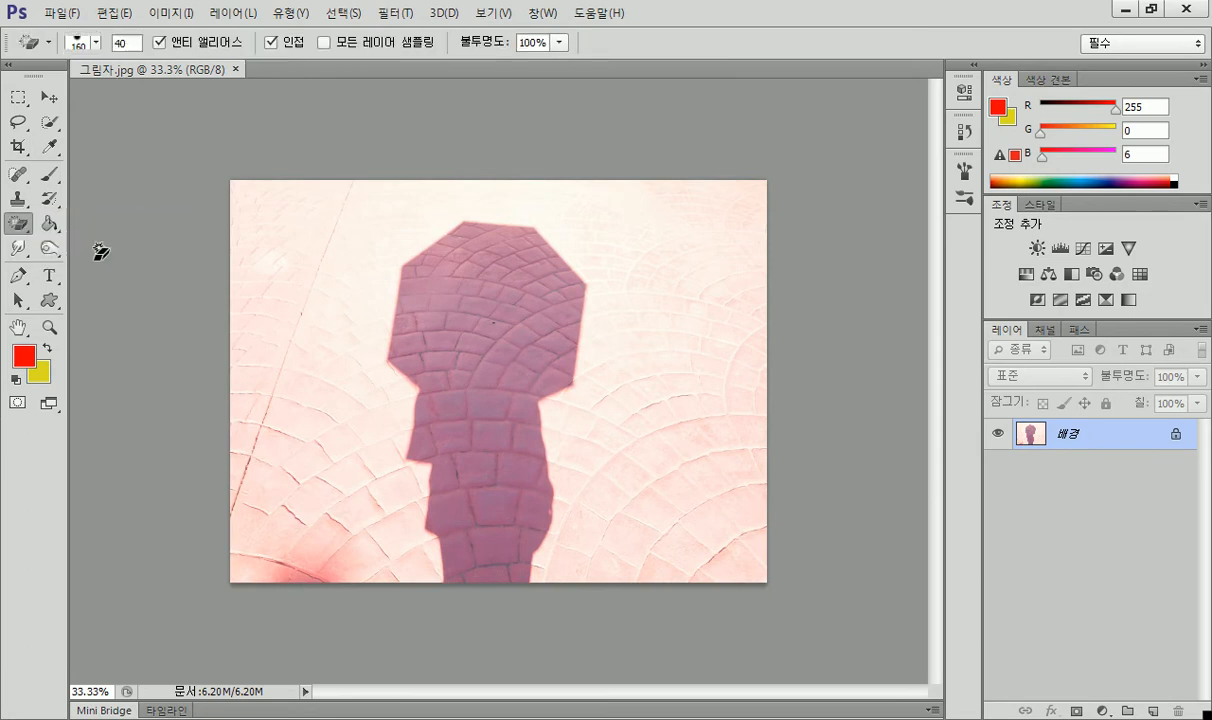
left_click(312, 240)
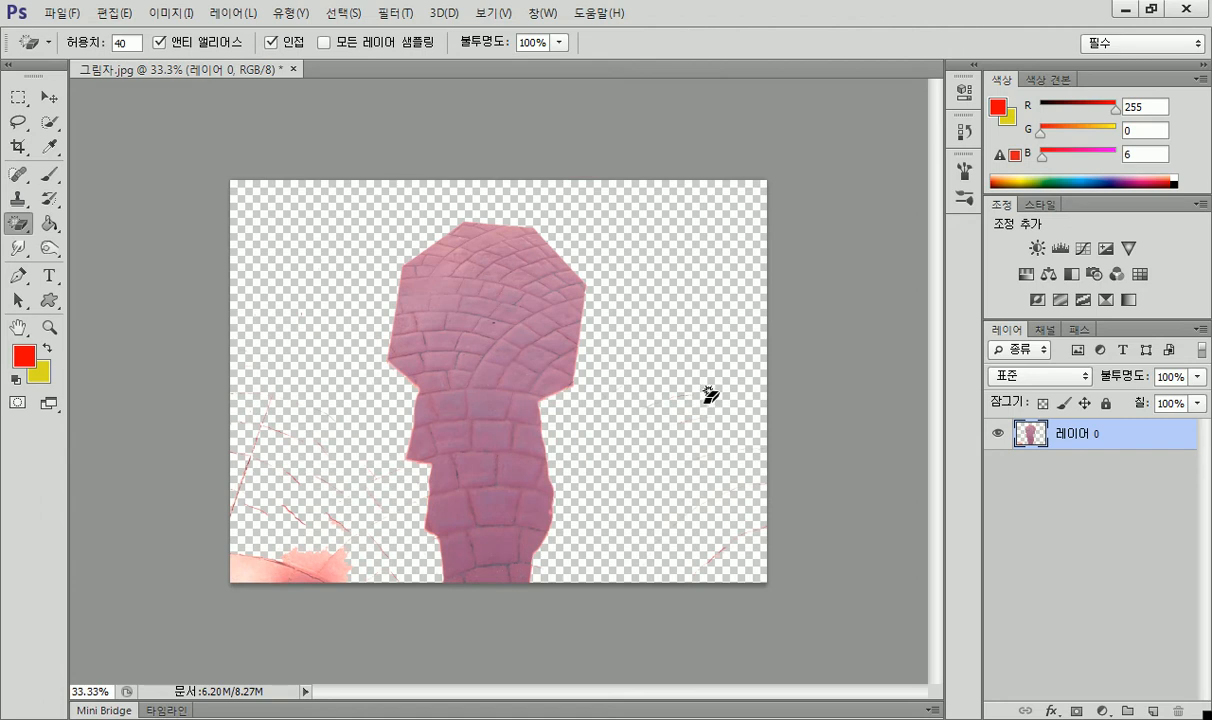
key("ctrl+z")
Try erasing the paving on both sides of the umbrella shadow with the Background Eraser at 160 px and 50% tolerance, and undo the strokes.
right_click(18, 224)
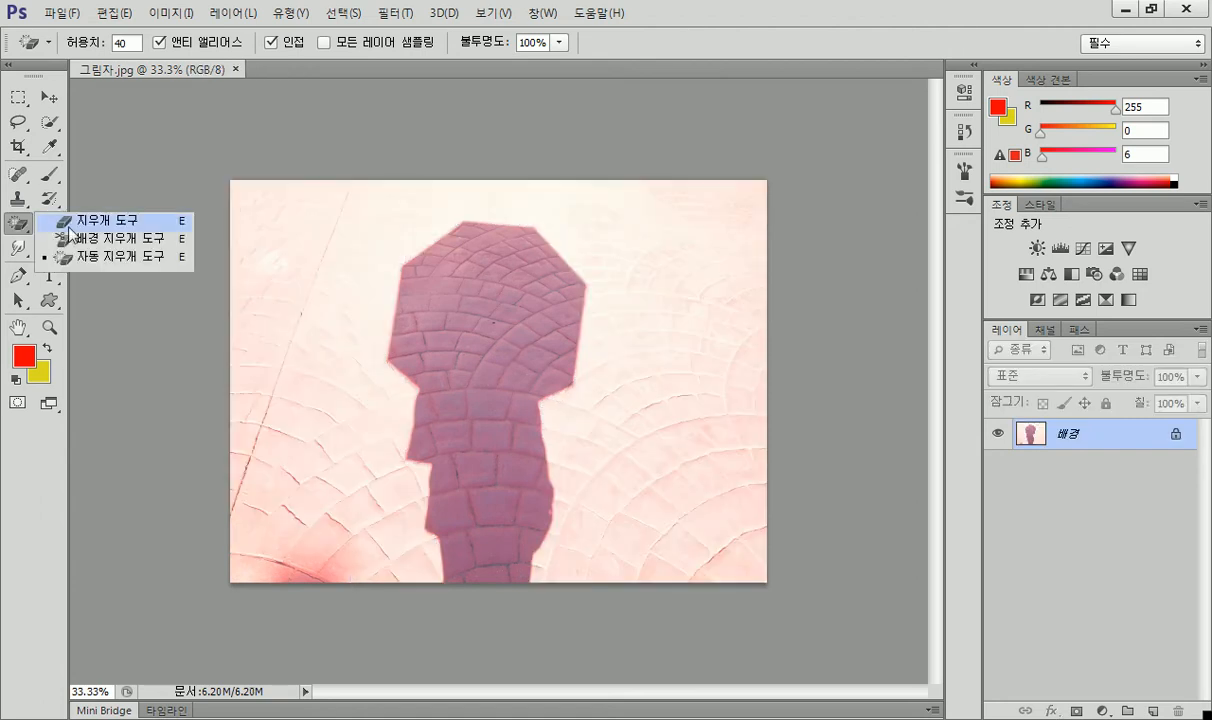
left_click(97, 240)
mouse_move(362, 249)
left_mouse_down()
mouse_move(364, 367)
mouse_move(398, 406)
mouse_move(420, 560)
left_mouse_up()
key("ctrl+z")
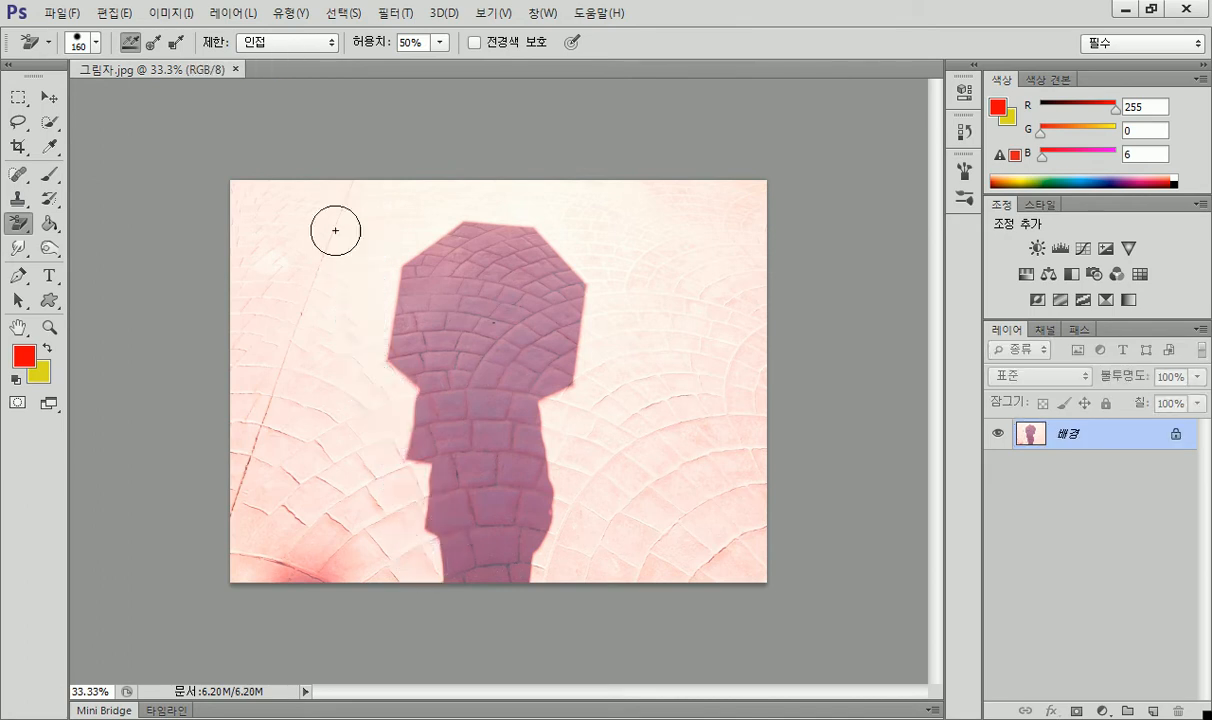
mouse_move(552, 213)
left_mouse_down()
mouse_move(605, 311)
mouse_move(588, 397)
mouse_move(546, 414)
mouse_move(565, 520)
mouse_move(545, 576)
mouse_move(581, 573)
left_mouse_up()
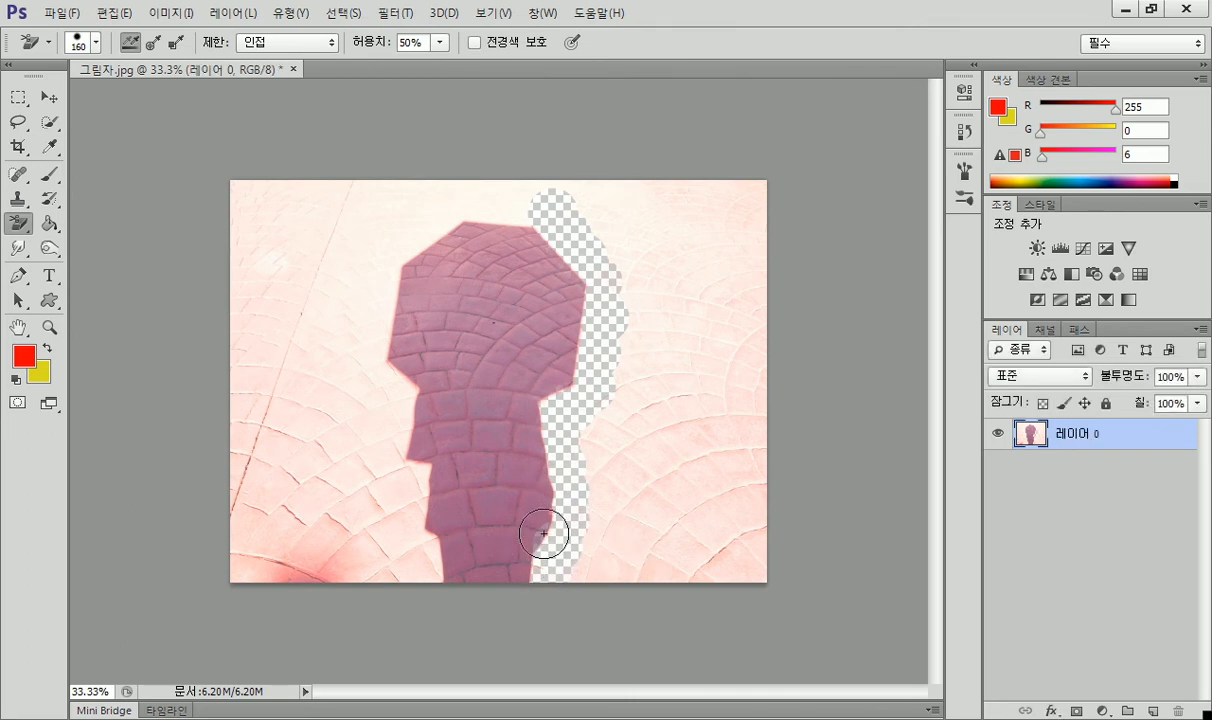
key("ctrl+z")
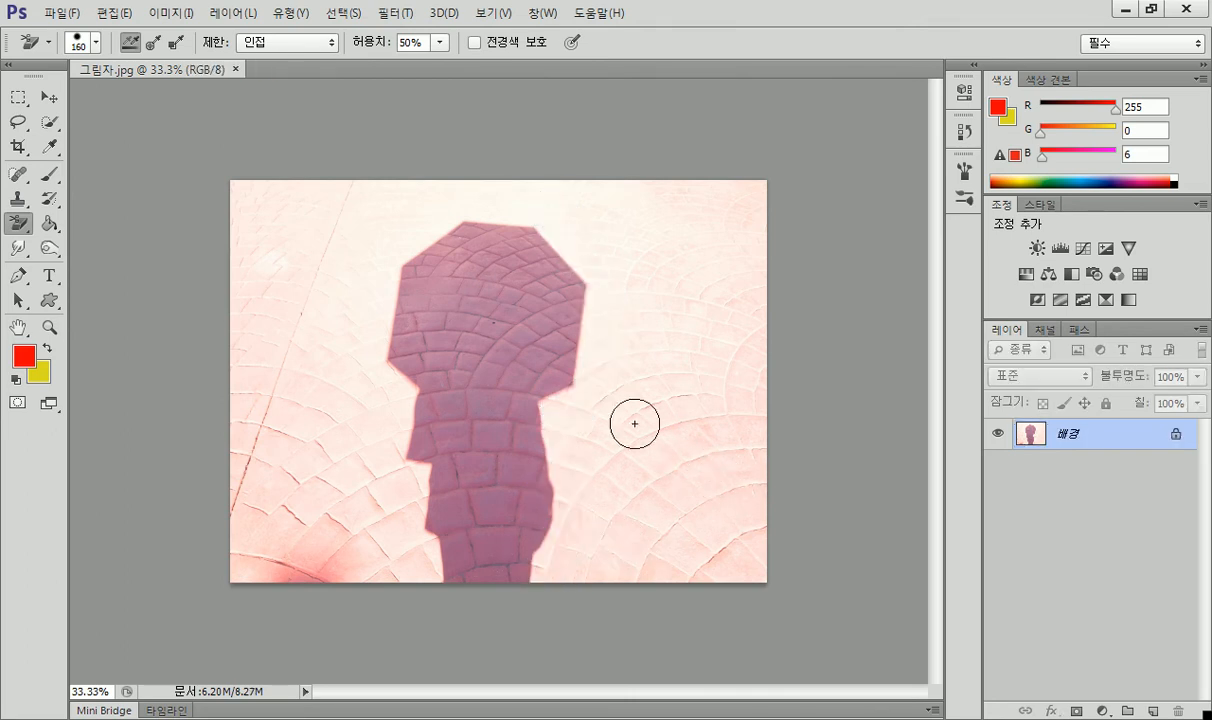
Erase the paving all around the umbrella shadow's outline and across the area to its right with the Background Eraser at 160 px.
mouse_move(574, 412)
left_mouse_down()
mouse_move(557, 411)
mouse_move(576, 500)
mouse_move(548, 571)
left_mouse_up()
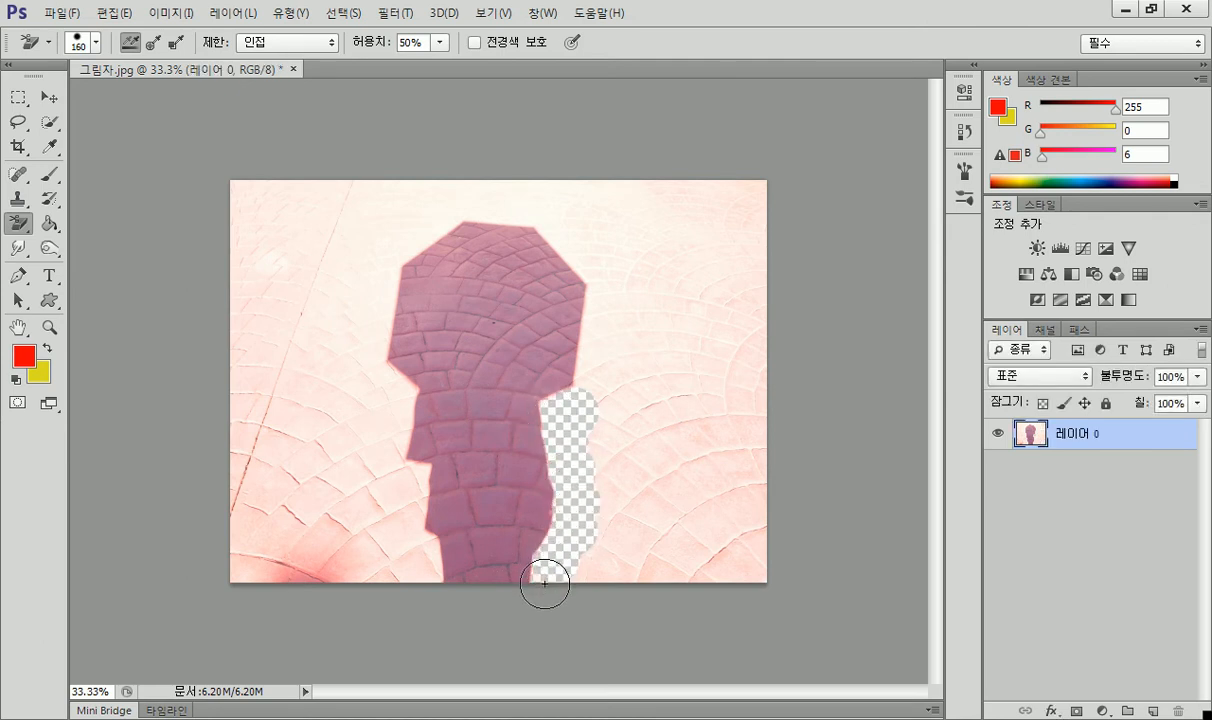
mouse_move(575, 394)
left_mouse_down()
mouse_move(607, 280)
mouse_move(559, 226)
mouse_move(459, 204)
mouse_move(397, 233)
mouse_move(430, 214)
mouse_move(408, 238)
mouse_move(441, 229)
mouse_move(413, 228)
mouse_move(376, 330)
mouse_move(404, 365)
mouse_move(379, 368)
mouse_move(430, 573)
left_mouse_up()
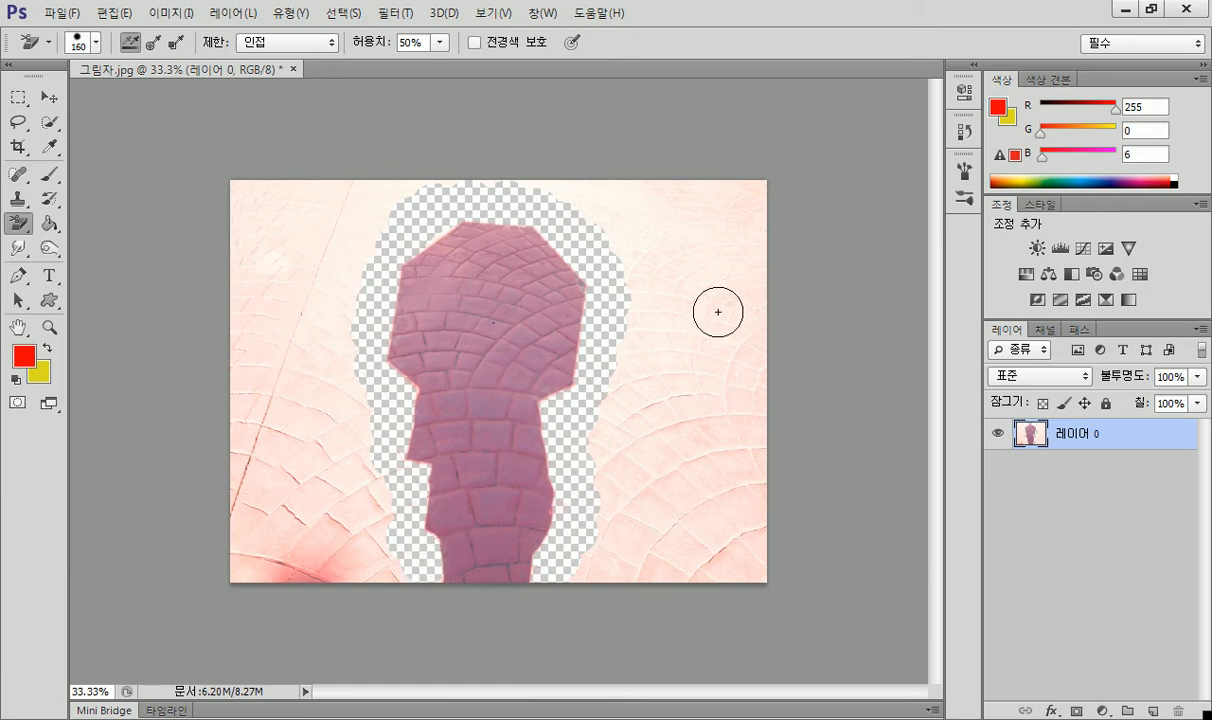
mouse_move(649, 363)
left_mouse_down()
mouse_move(619, 541)
mouse_move(594, 484)
left_mouse_up()
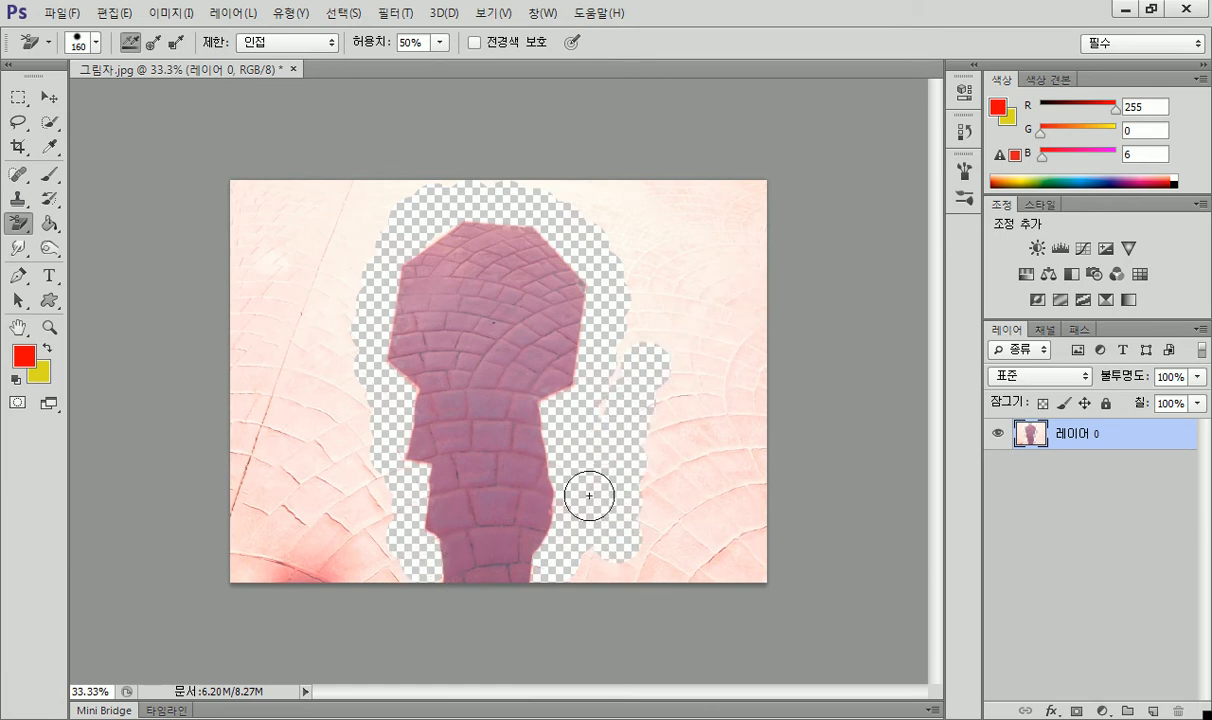
mouse_move(638, 337)
left_mouse_down()
mouse_move(612, 426)
mouse_move(628, 565)
mouse_move(607, 581)
mouse_move(596, 562)
mouse_move(744, 560)
left_mouse_up()
mouse_move(668, 569)
left_mouse_down()
mouse_move(675, 525)
mouse_move(740, 563)
mouse_move(714, 481)
mouse_move(749, 509)
mouse_move(760, 425)
mouse_move(715, 491)
mouse_move(728, 379)
left_mouse_up()
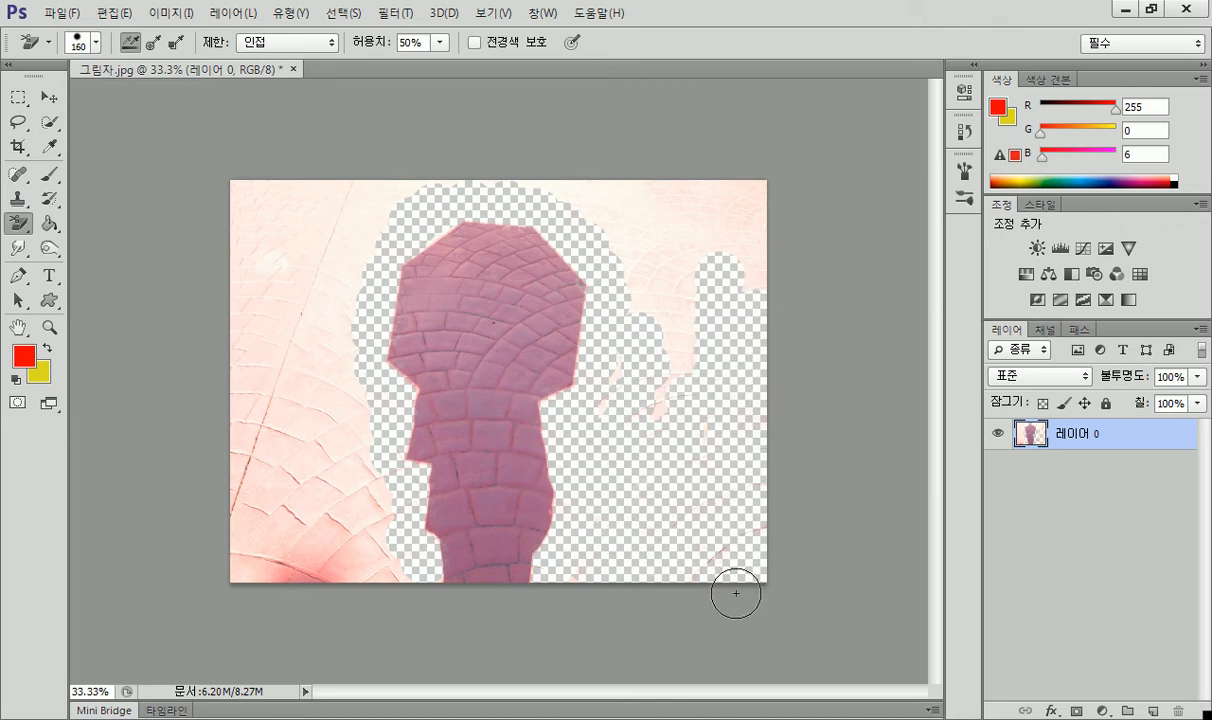
Erase the leftover pale paving patches to the right of the umbrella shadow with the Background Eraser.
scroll(730, 575, "up", 3)
scroll(805, 572, "down", 2)
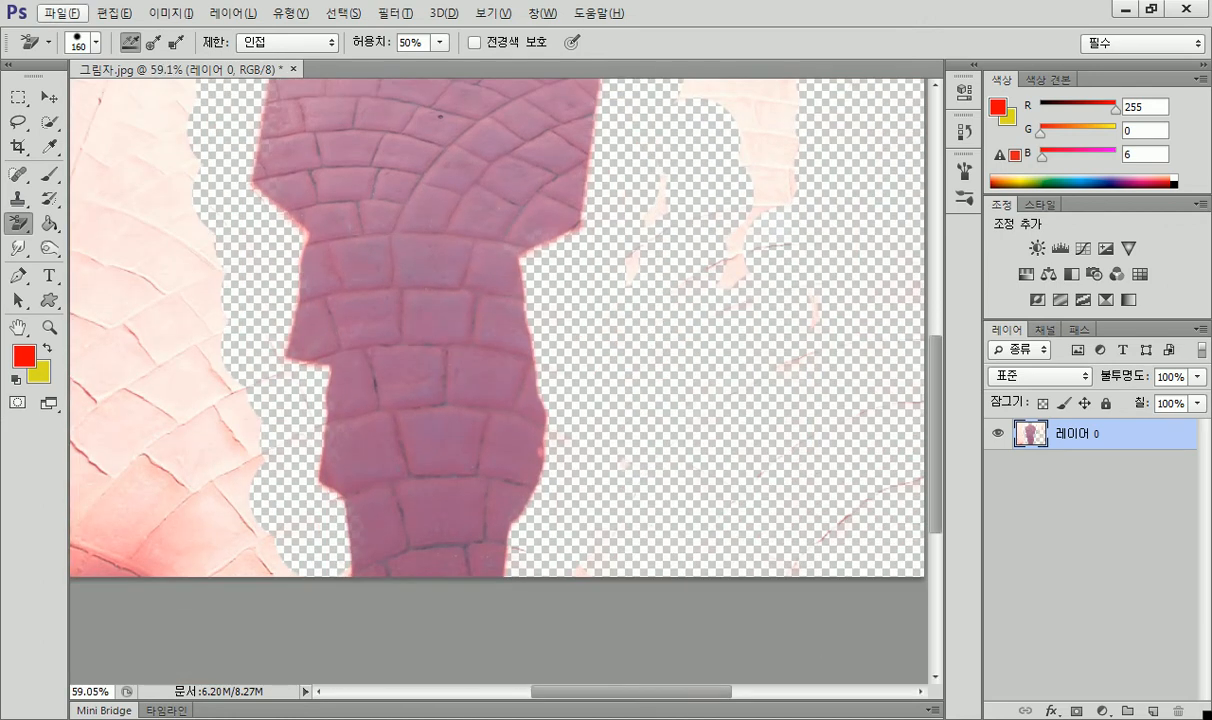
left_click_drag(699, 695, 845, 695)
left_click_drag(726, 695, 629, 695)
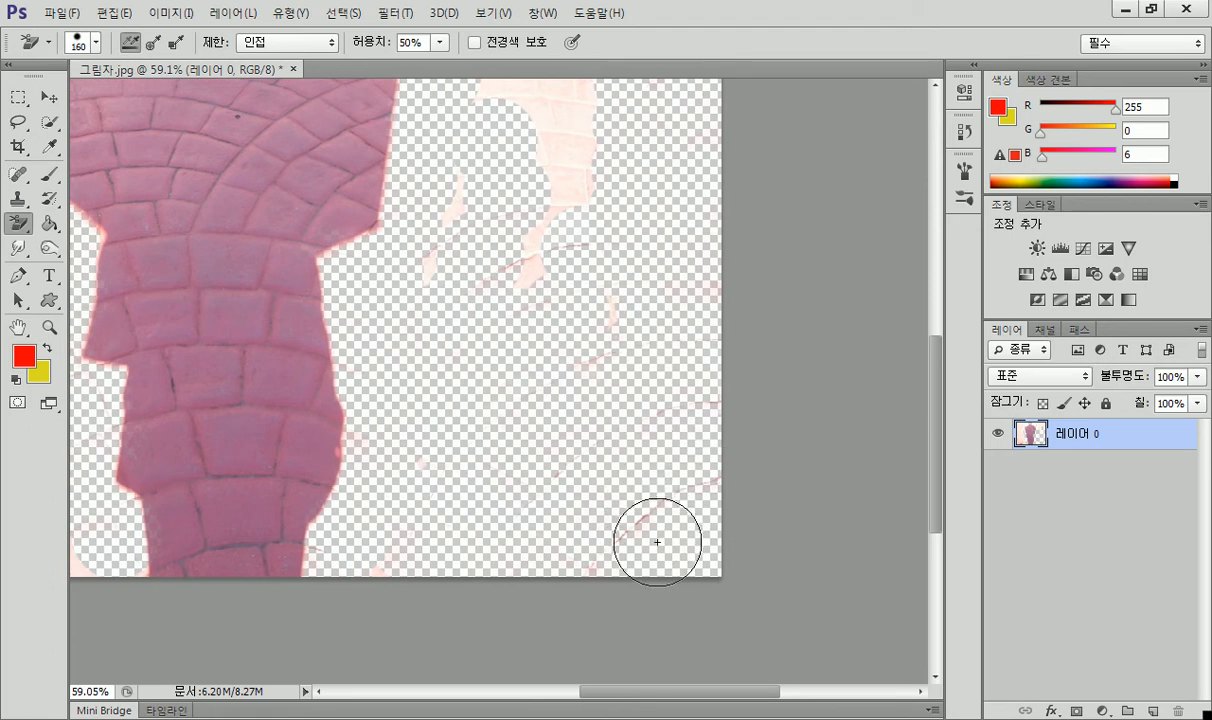
mouse_move(603, 306)
left_mouse_down()
mouse_move(630, 314)
mouse_move(519, 267)
mouse_move(563, 195)
mouse_move(433, 260)
mouse_move(476, 179)
mouse_move(525, 221)
left_mouse_up()
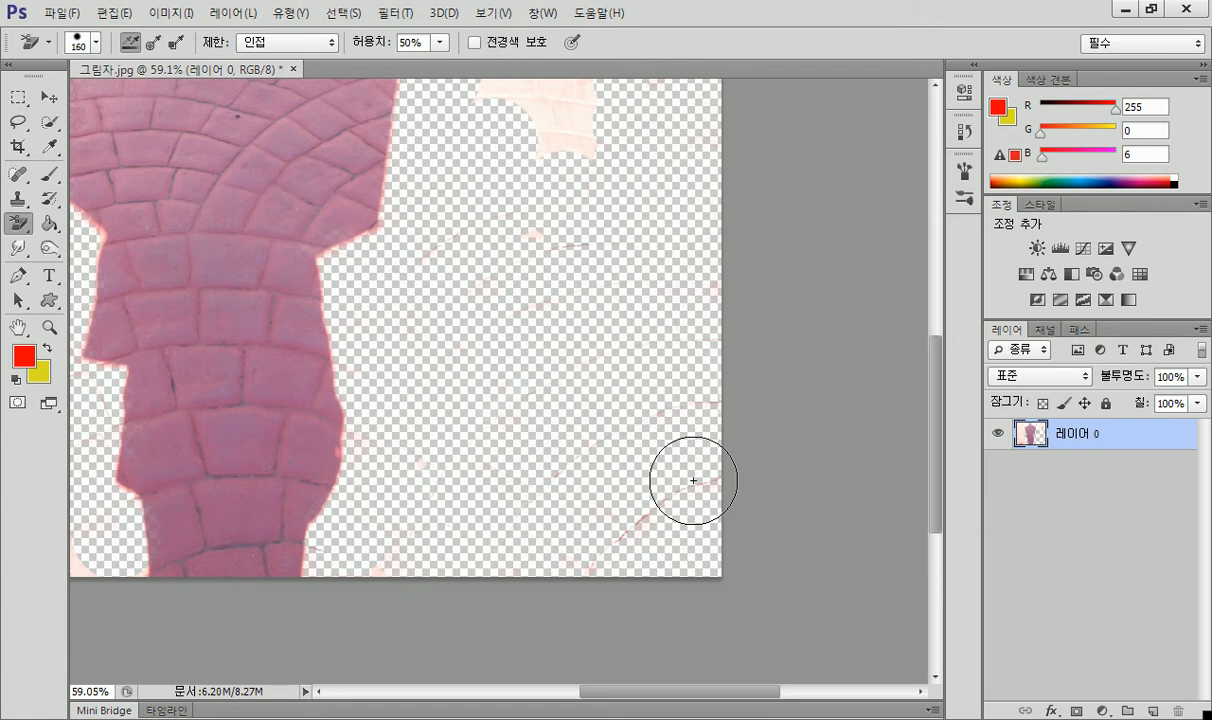
Close 그림자.jpg without saving and open 야생화.jpg.
left_click(293, 68)
left_click(636, 292)
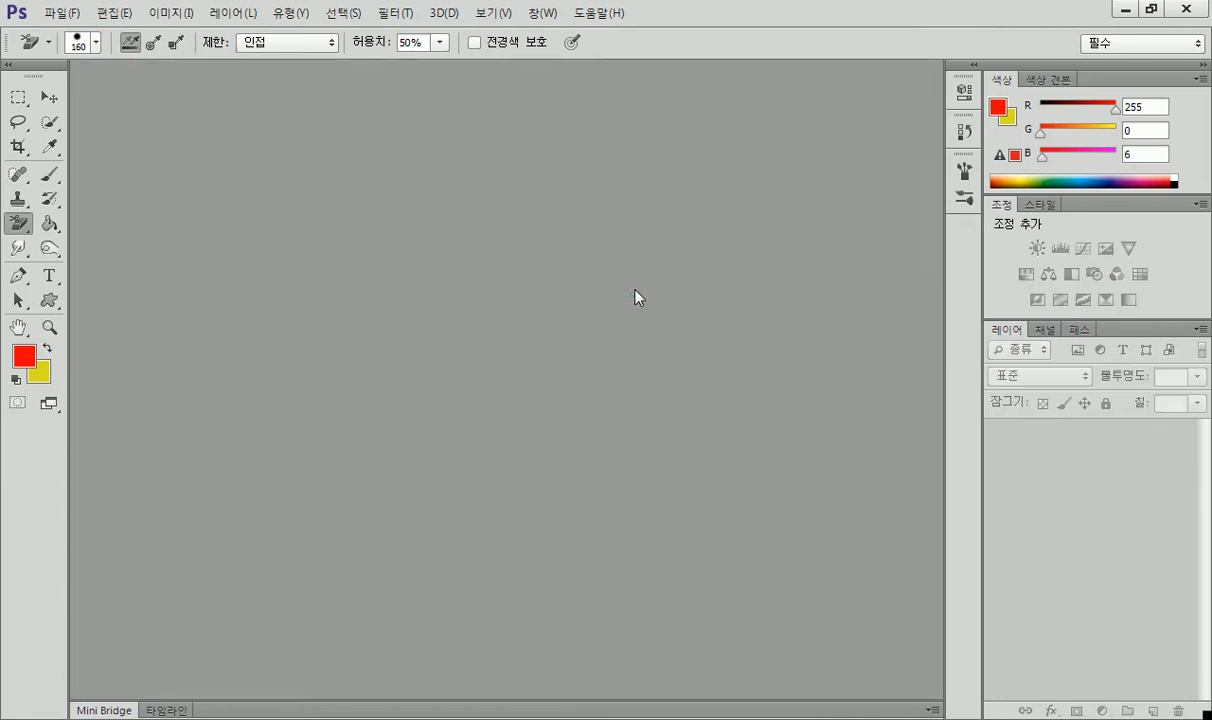
double_click(632, 313)
left_click(903, 318)
double_click(900, 315)
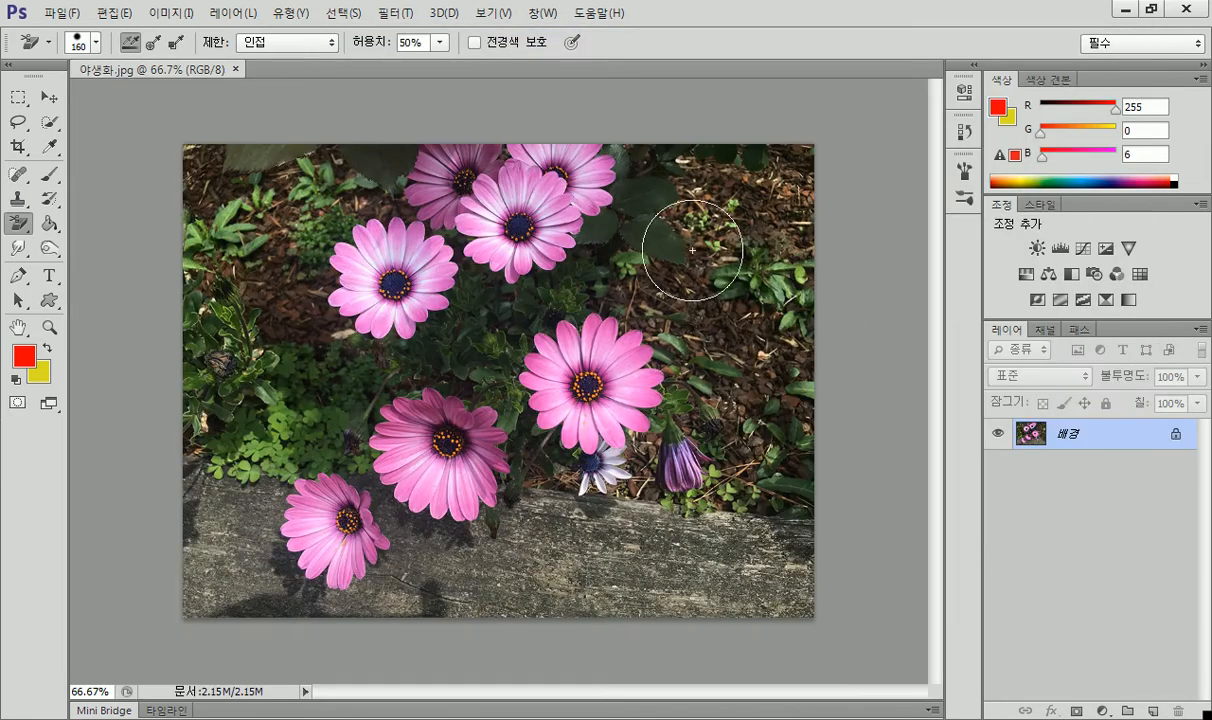
Try erasing spots of background around the central pink flower with the Background Eraser at 160 px and 50% tolerance.
left_click(706, 357)
left_click(689, 342)
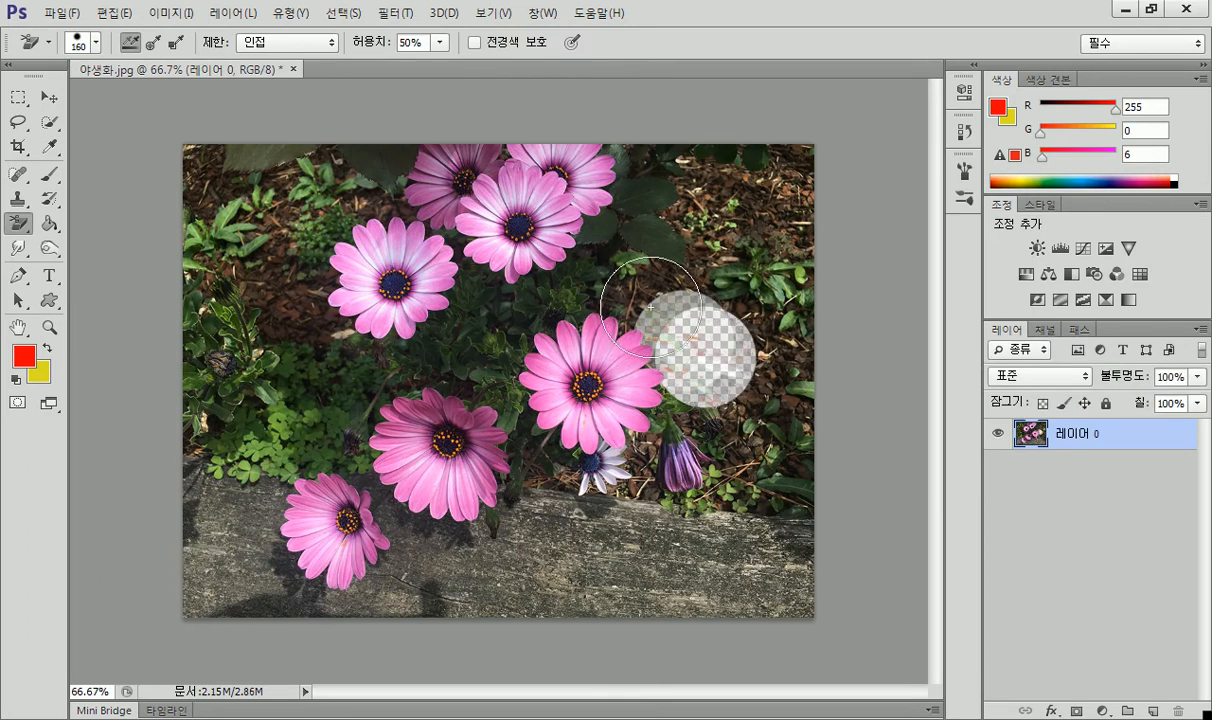
left_click(638, 304)
left_click(690, 412)
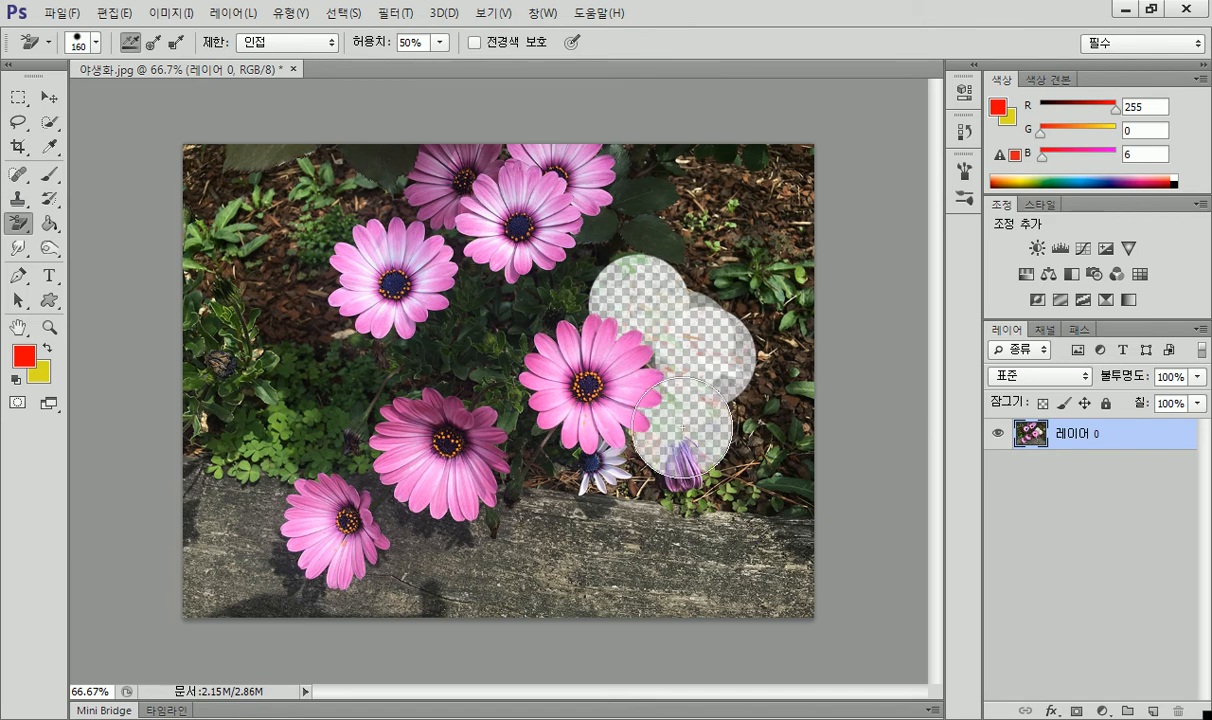
left_click(634, 471)
left_click(549, 507)
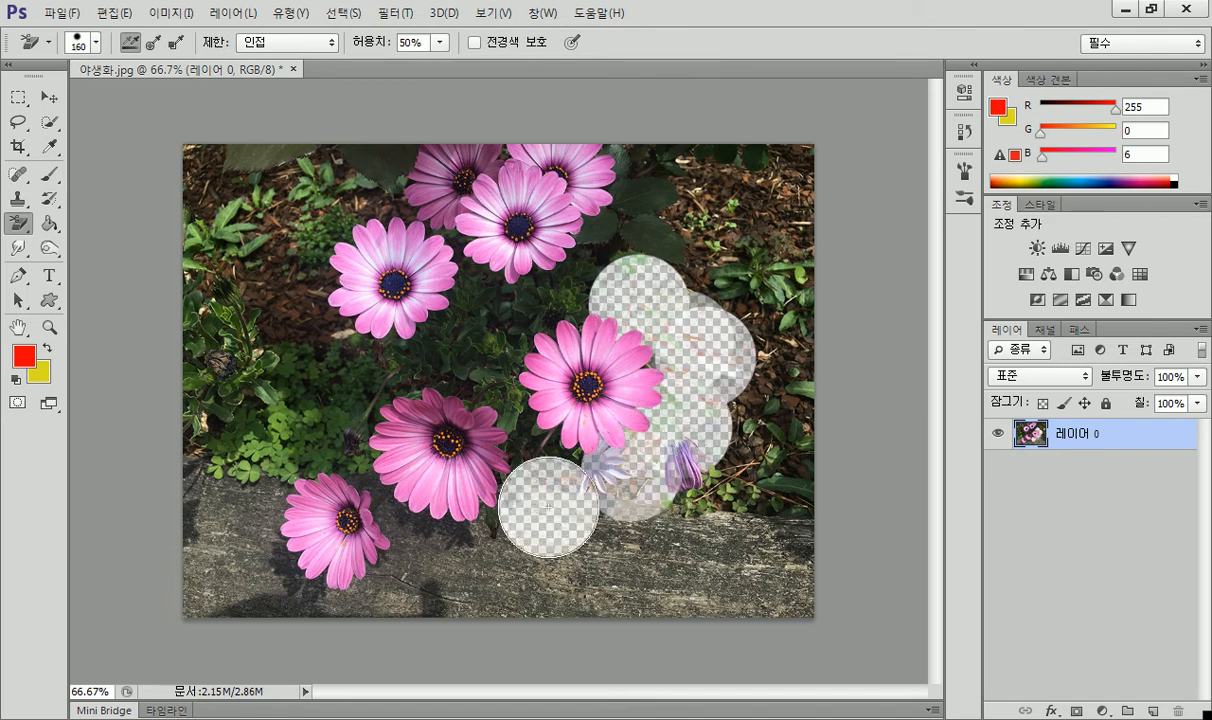
left_click(505, 425)
left_click(496, 368)
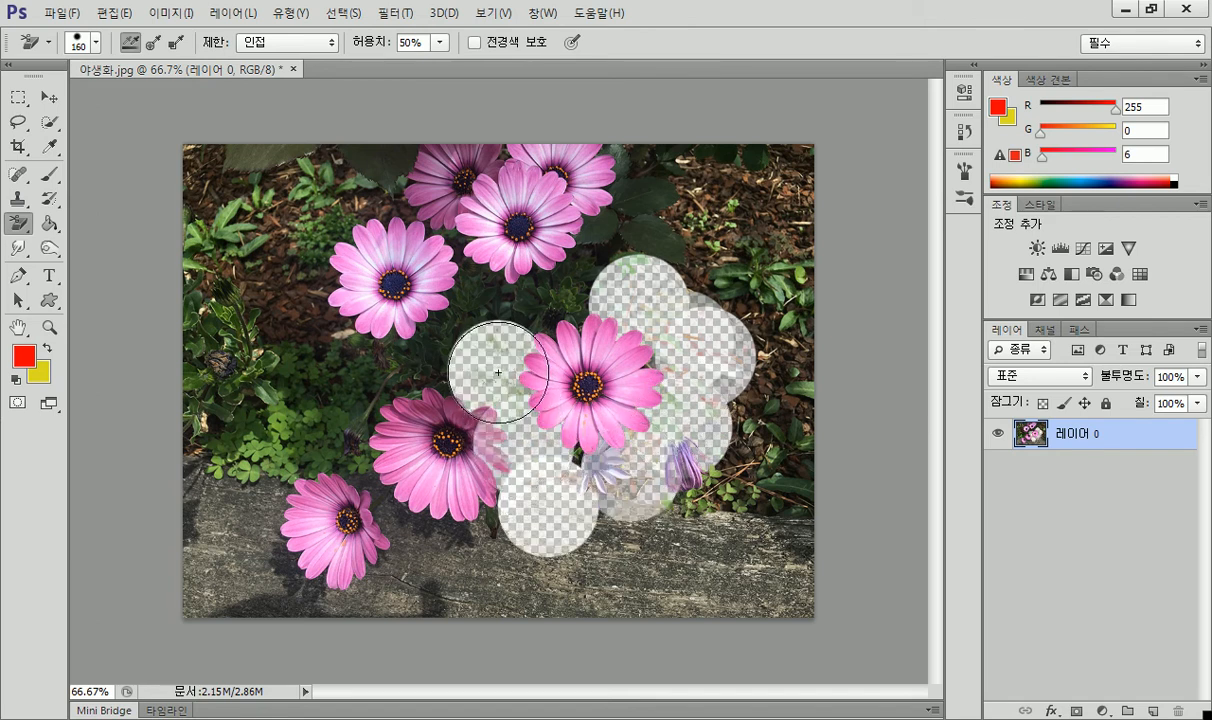
Step back in the history to before the last two Background Eraser dabs beside the lower-middle flower.
key("ctrl+z")
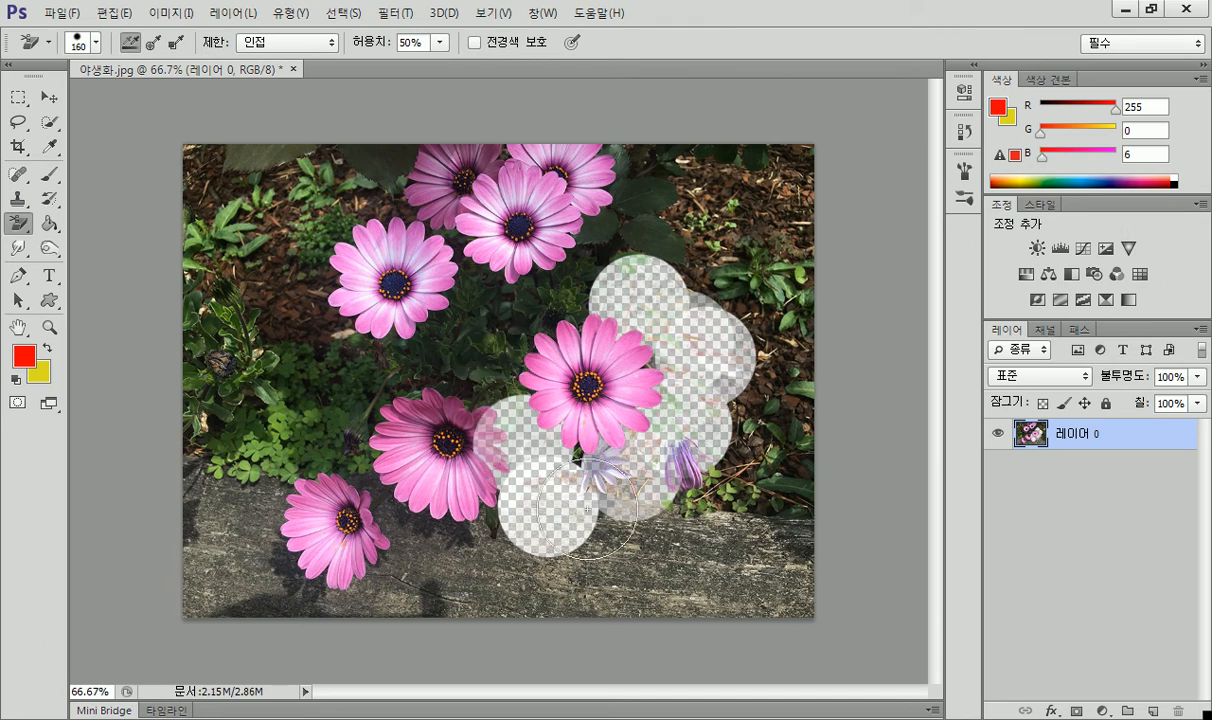
key("ctrl+z")
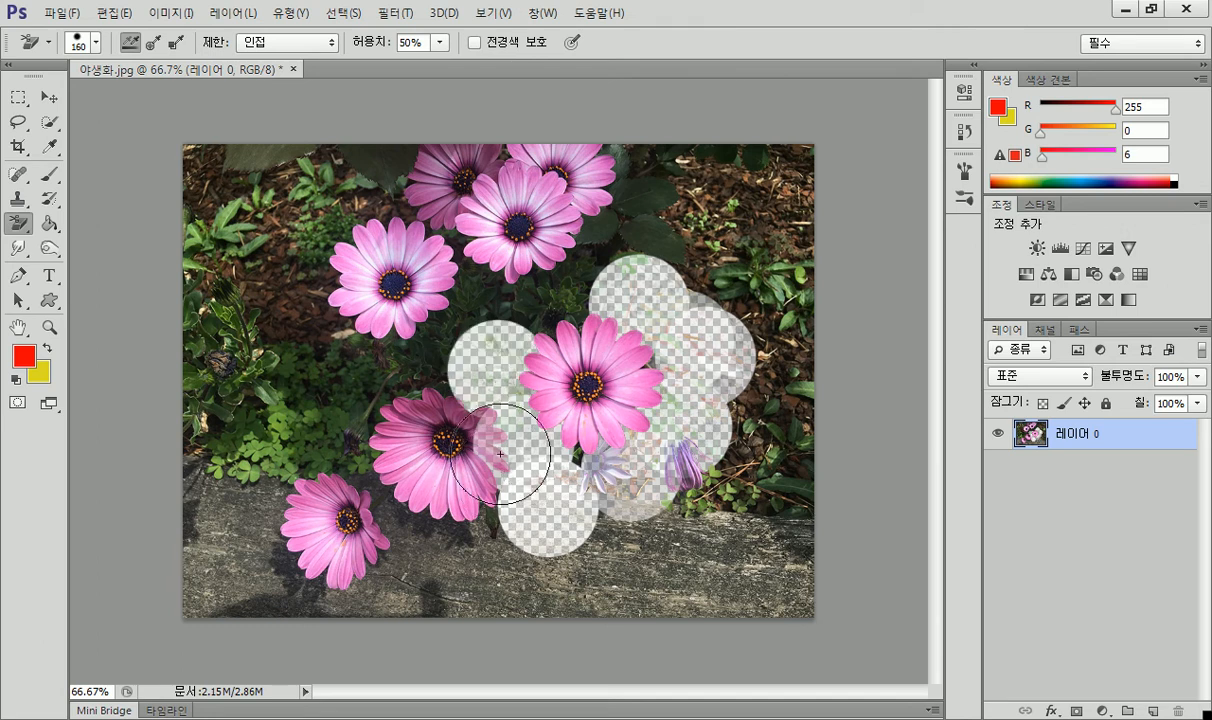
left_click(965, 131)
left_click(826, 215)
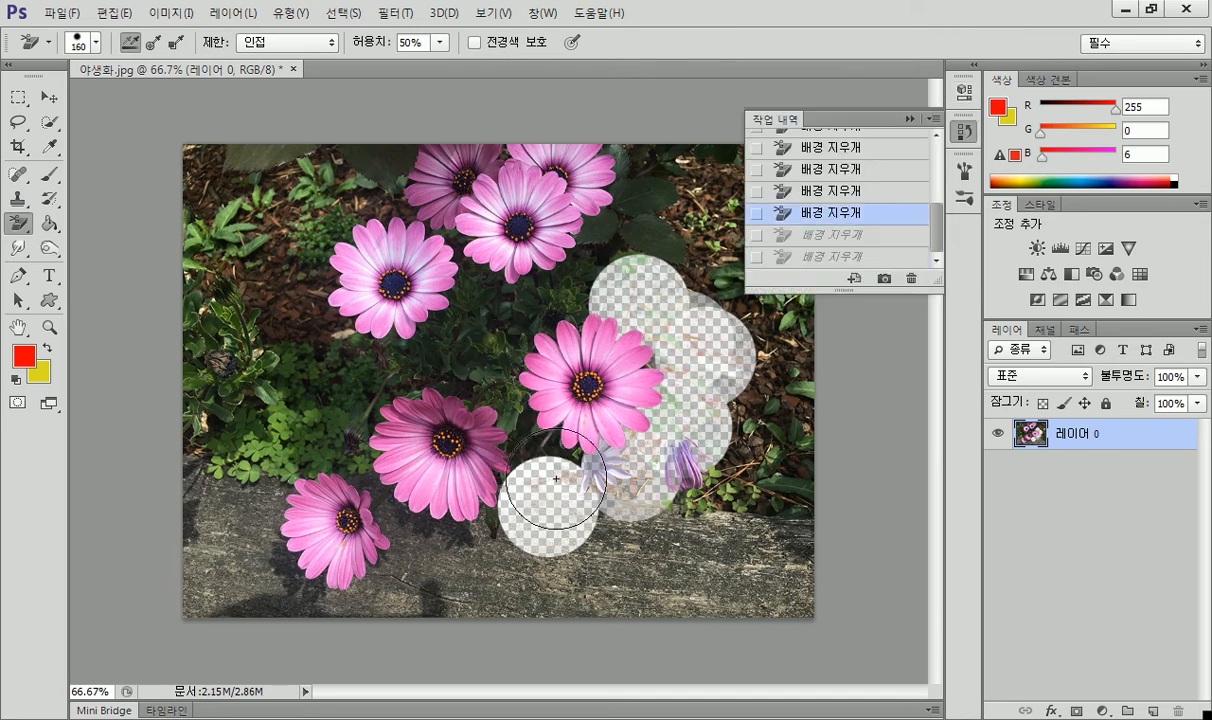
Try erasing the background at the photo's lower right and between the upper and central flowers with the Background Eraser.
left_click(699, 545)
left_click_drag(752, 518, 752, 496)
left_click(695, 457)
mouse_move(695, 457)
left_mouse_down()
mouse_move(746, 434)
mouse_move(766, 376)
mouse_move(781, 562)
mouse_move(798, 407)
left_mouse_up()
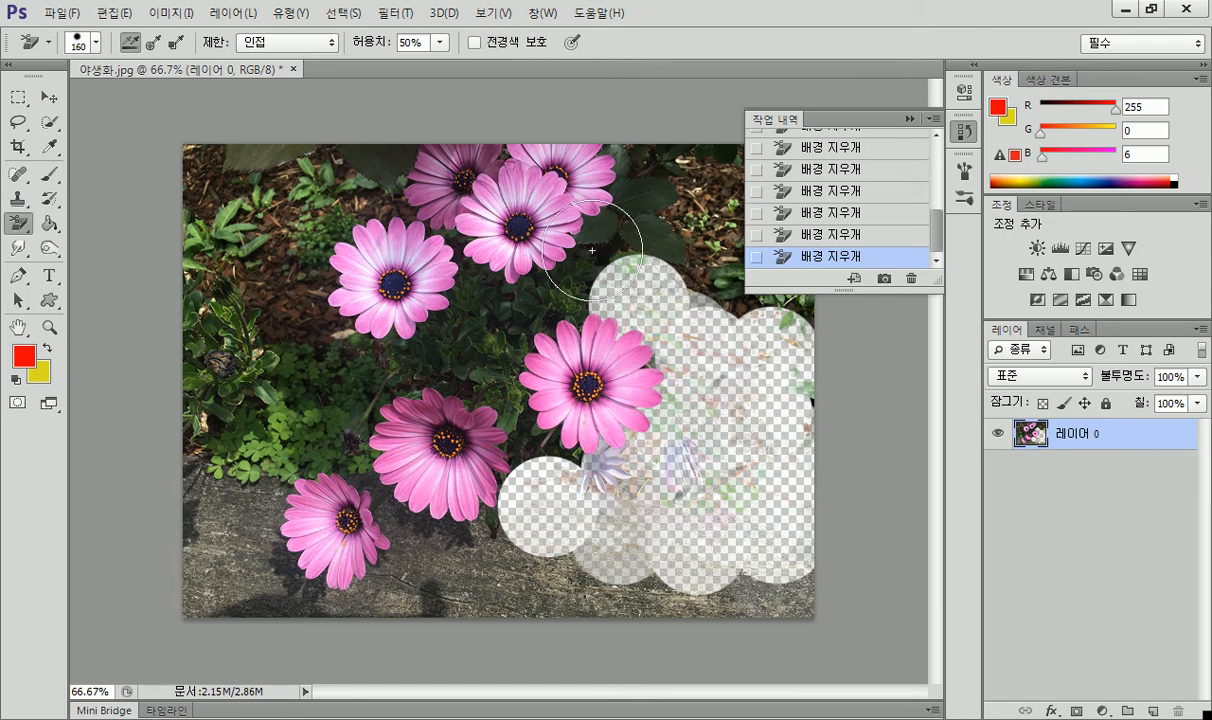
left_click(569, 287)
left_click(515, 285)
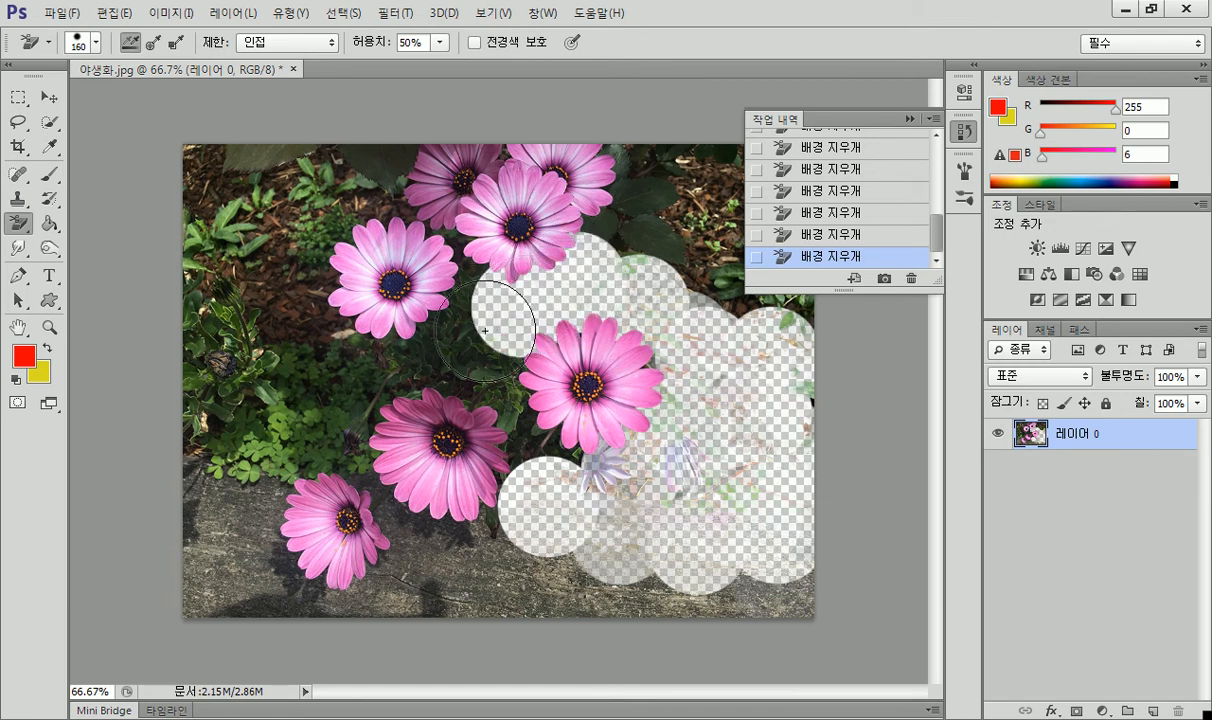
left_click(481, 361)
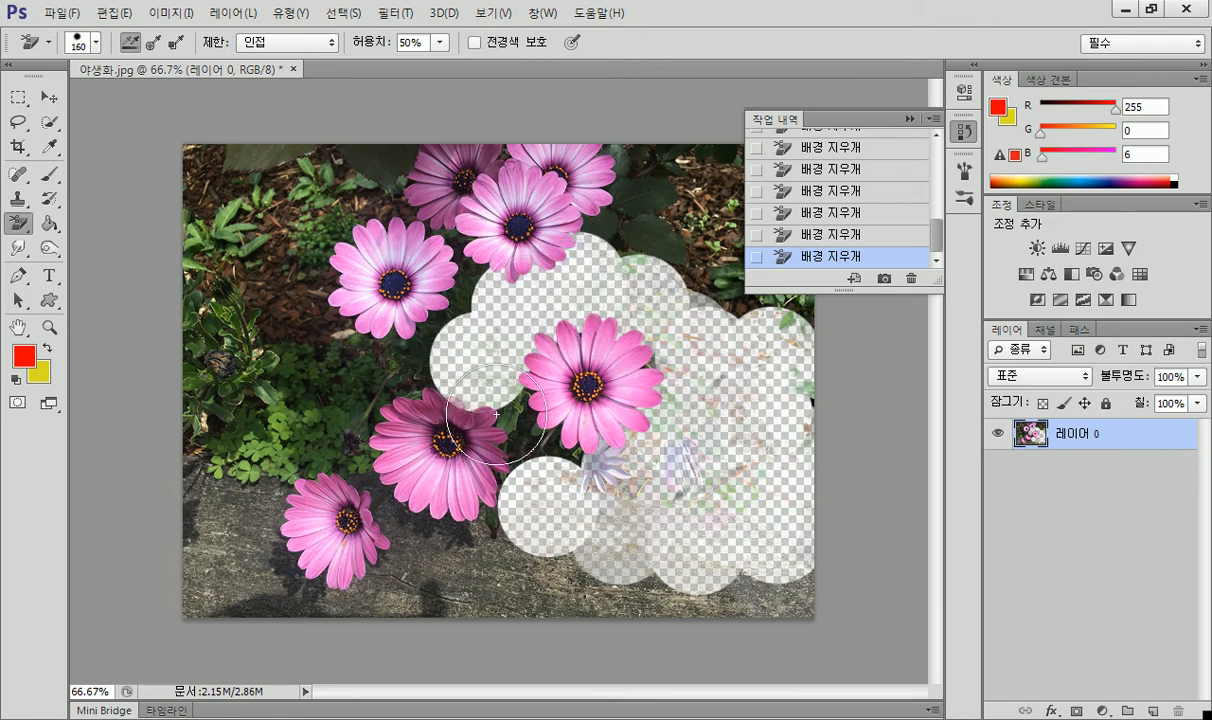
left_click(462, 290)
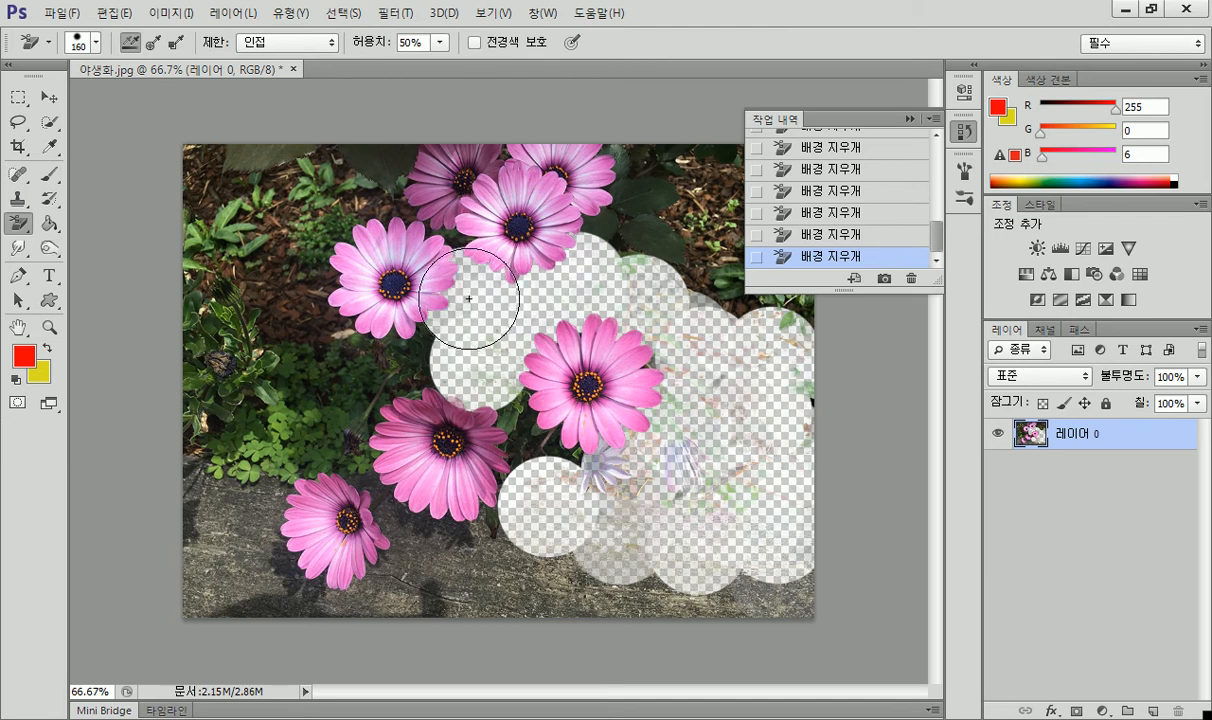
Try erasing the foliage and soil on the photo's left side and a spot below the lower-middle flower with the Background Eraser.
left_click(353, 369)
left_click(325, 372)
left_click(285, 334)
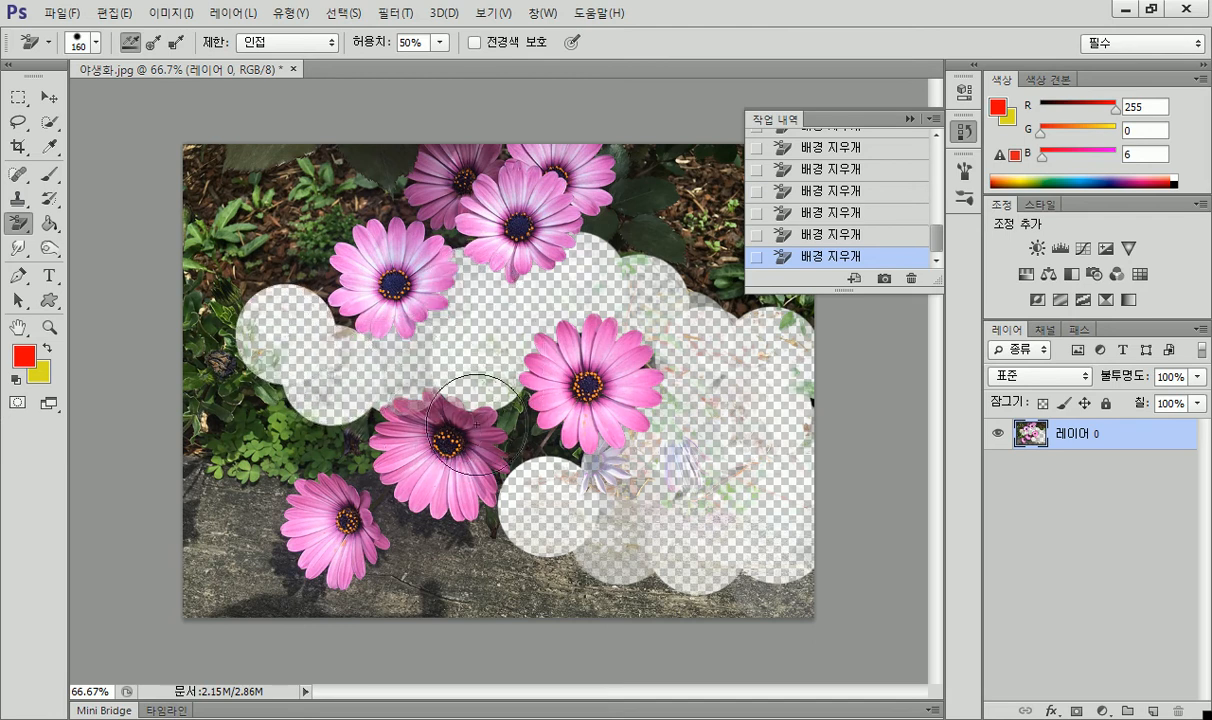
left_click(428, 548)
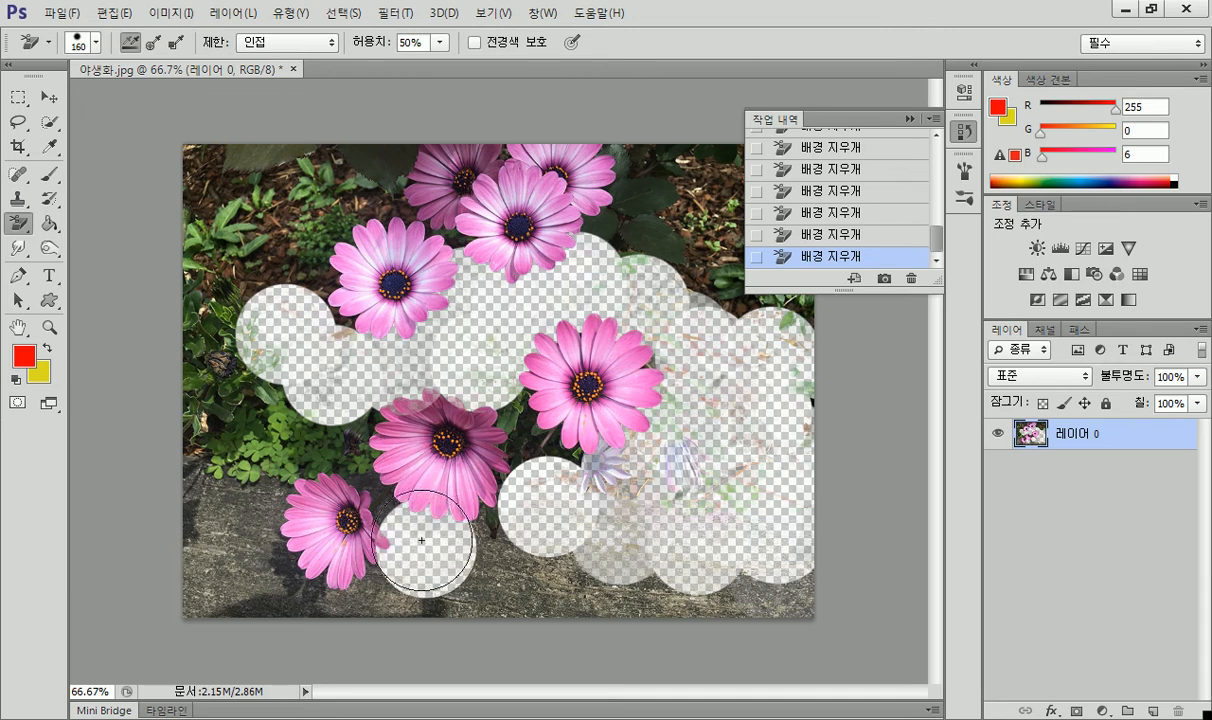
left_click(383, 508)
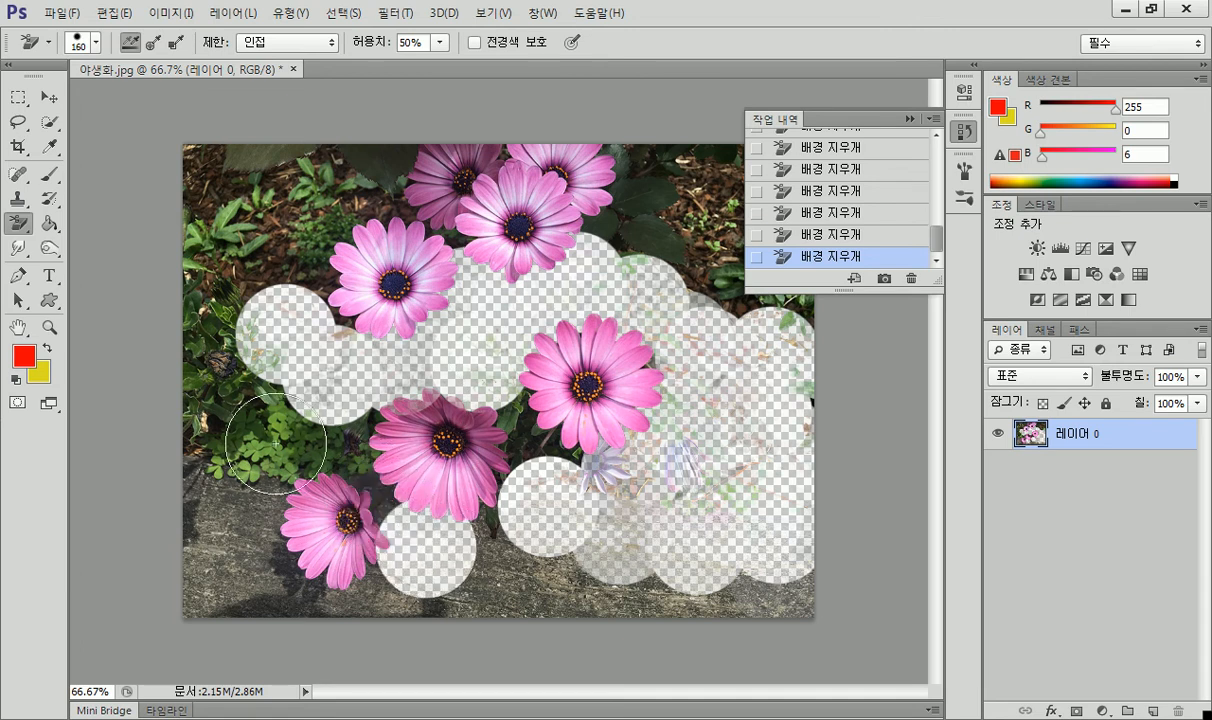
left_click(242, 428)
left_click(314, 432)
mouse_move(268, 410)
left_mouse_down()
mouse_move(240, 150)
mouse_move(187, 266)
mouse_move(201, 158)
mouse_move(185, 452)
mouse_move(256, 270)
mouse_move(226, 347)
mouse_move(219, 471)
mouse_move(245, 200)
mouse_move(295, 165)
mouse_move(325, 165)
mouse_move(238, 211)
left_mouse_up()
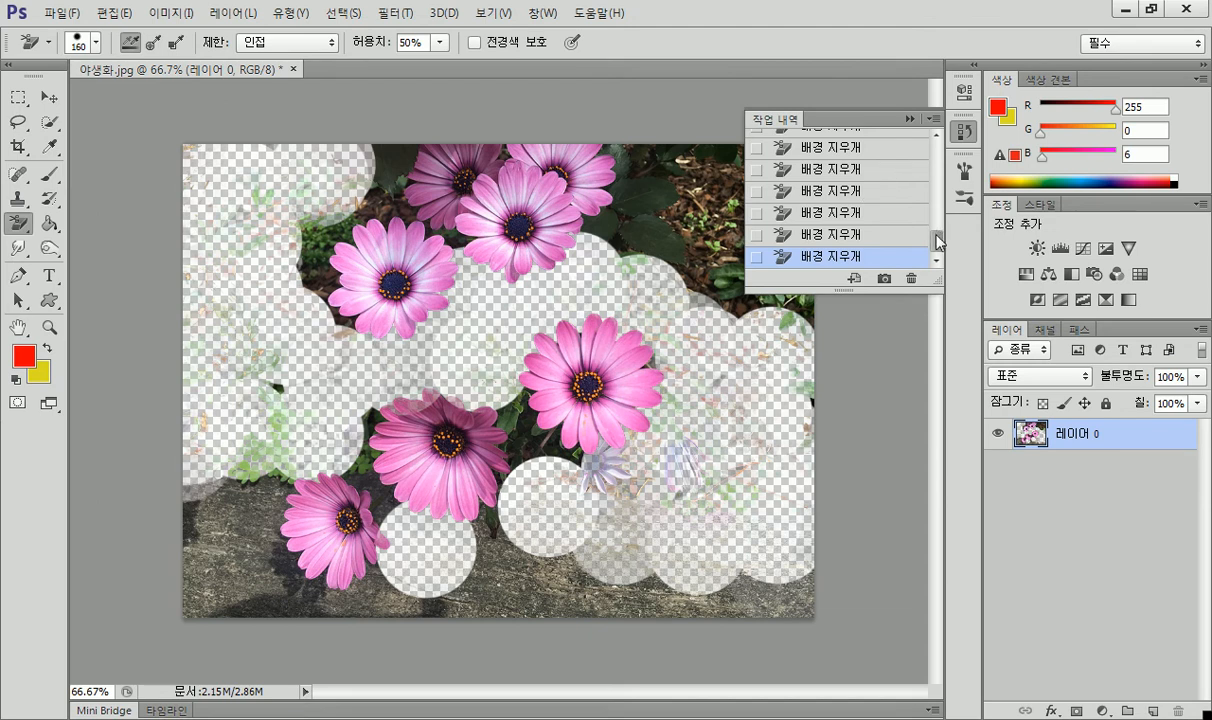
Revert 야생화.jpg to its opening snapshot in the history and collapse the history list.
scroll(893, 228, "up", 10)
left_click(846, 140)
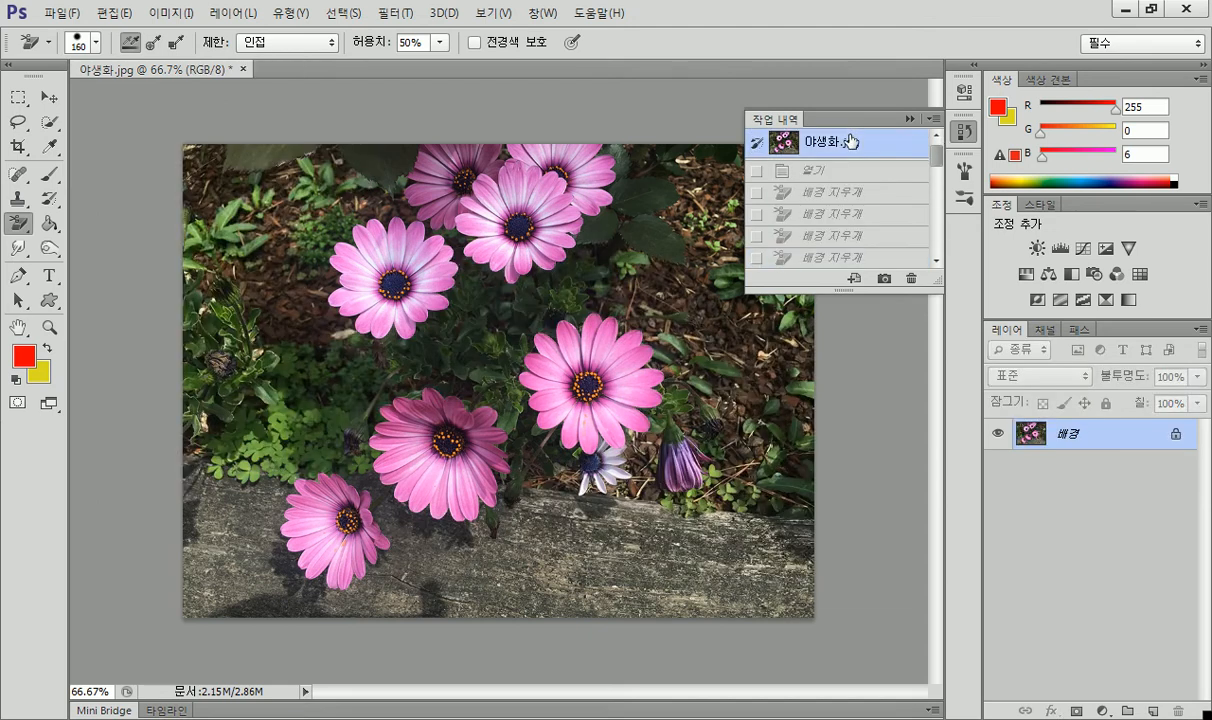
left_click(909, 118)
Erase the dark soil and foliage around the flowers with the Magic Eraser at tolerance 40, contiguous and anti-aliased.
left_click(19, 226)
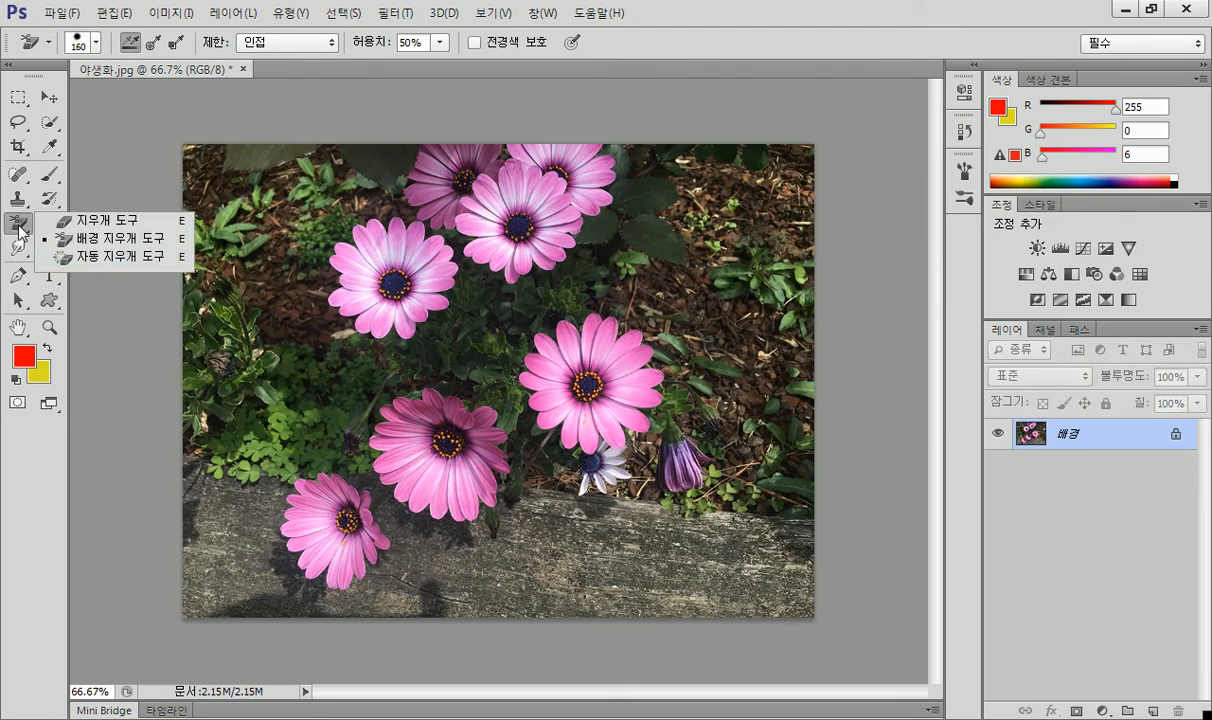
left_click(80, 256)
left_click(675, 245)
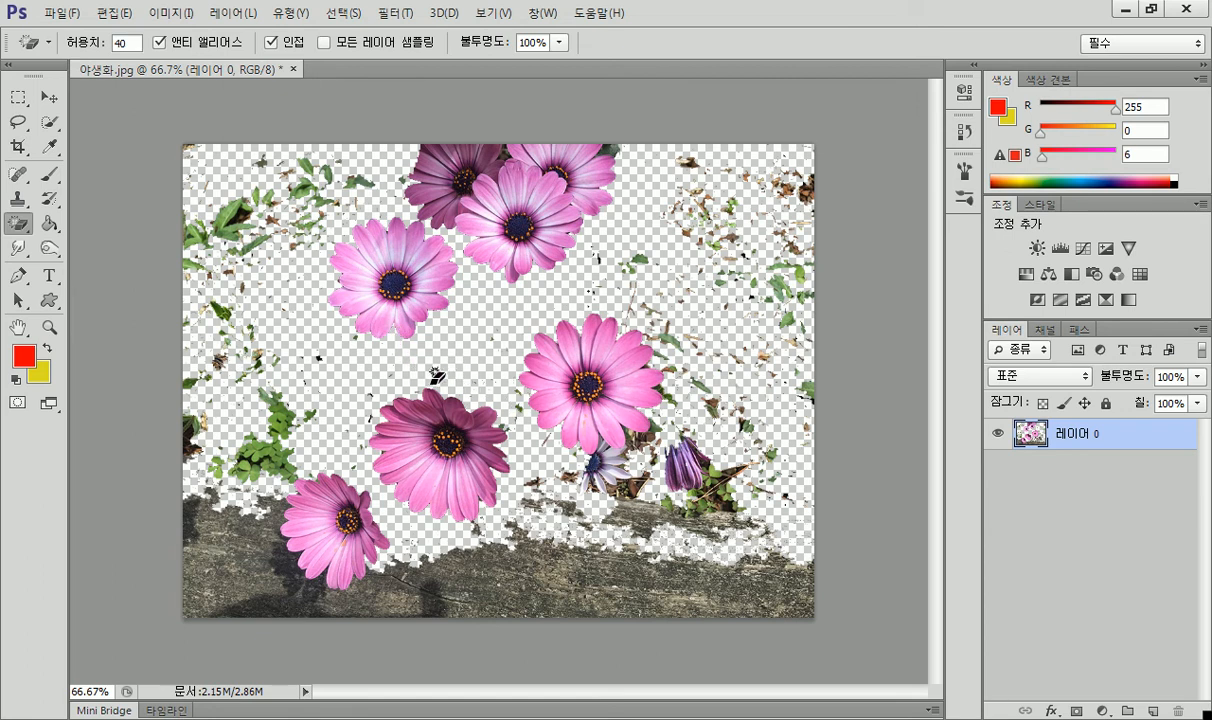
Select the pink petals across all the flowers with the Magic Wand at tolerance 40, non-contiguous, and switch to the Move tool.
scroll(437, 376, "up", 5)
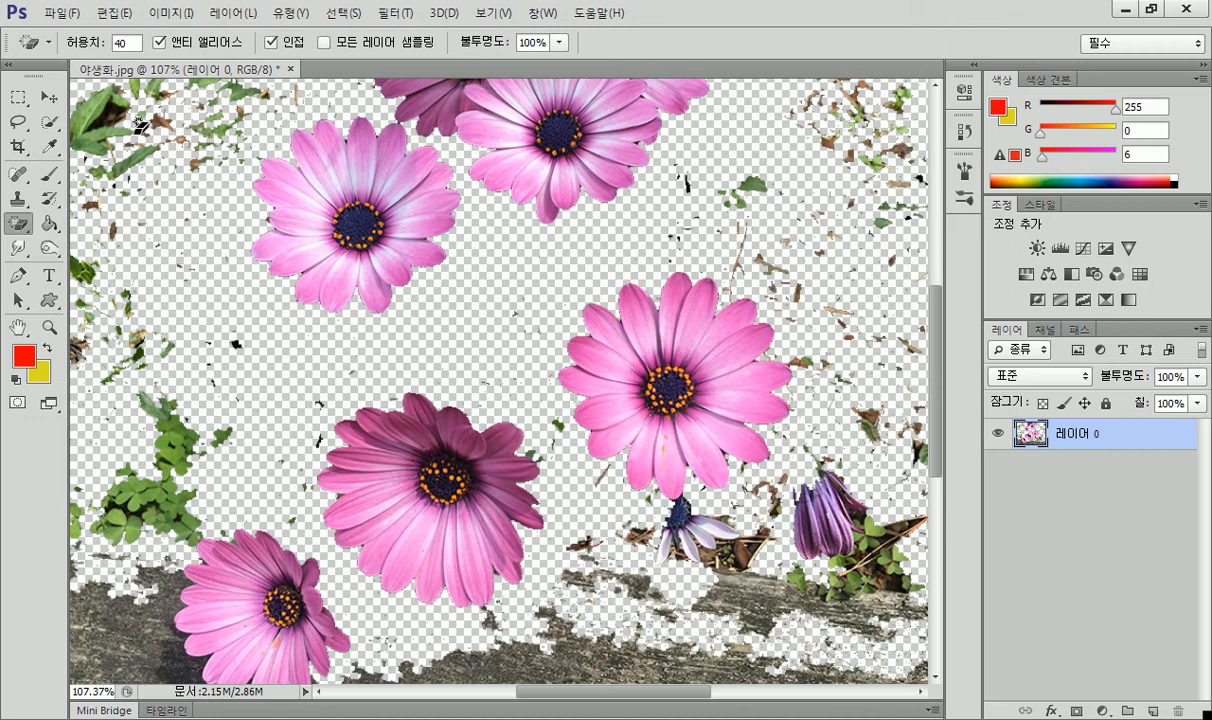
left_click(48, 121)
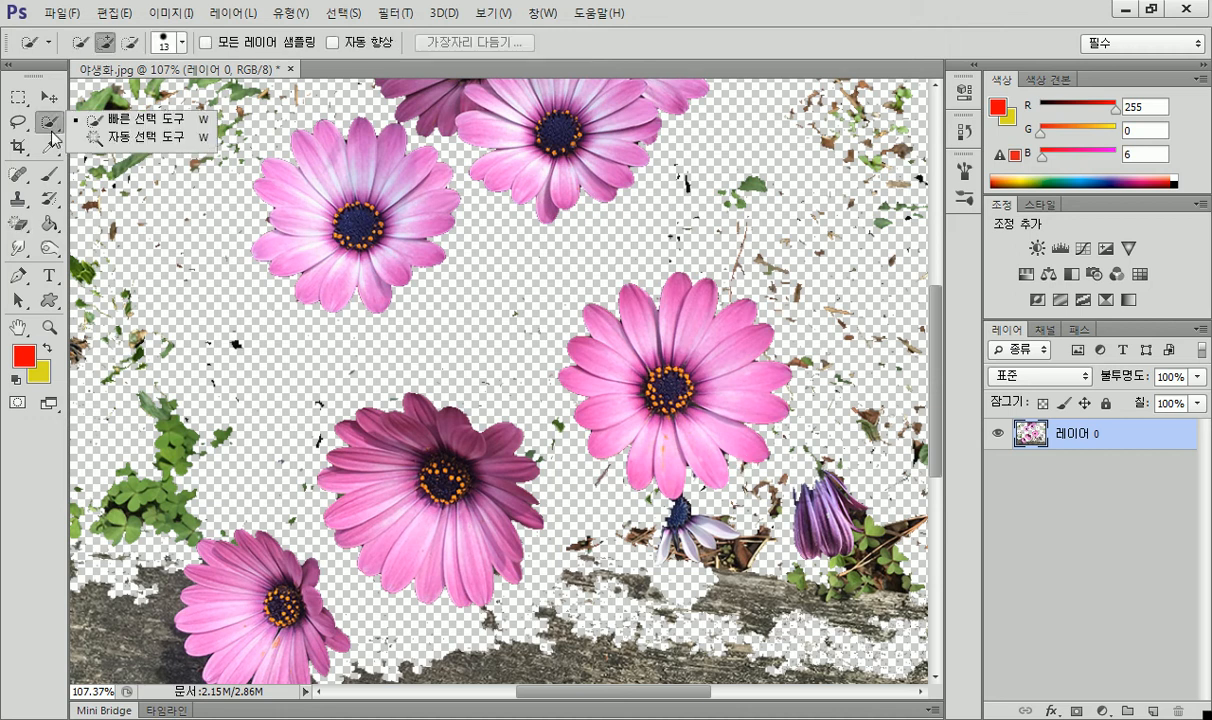
left_click(120, 136)
left_click(712, 306)
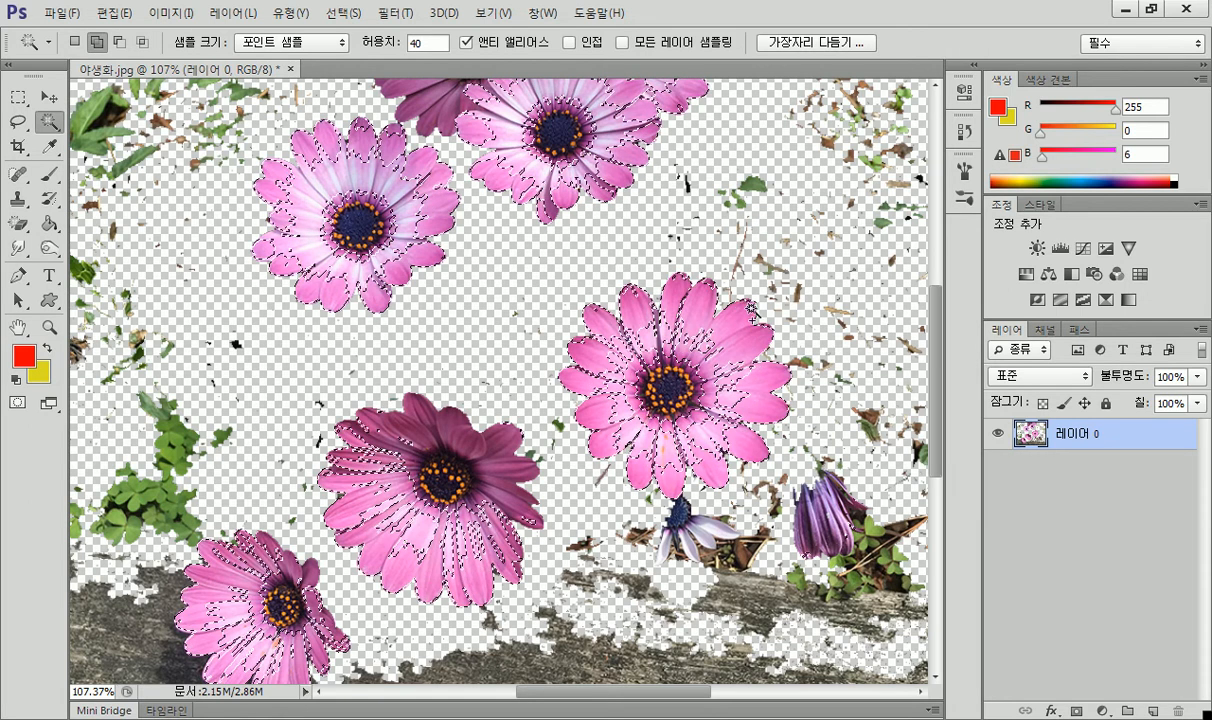
left_click(48, 98)
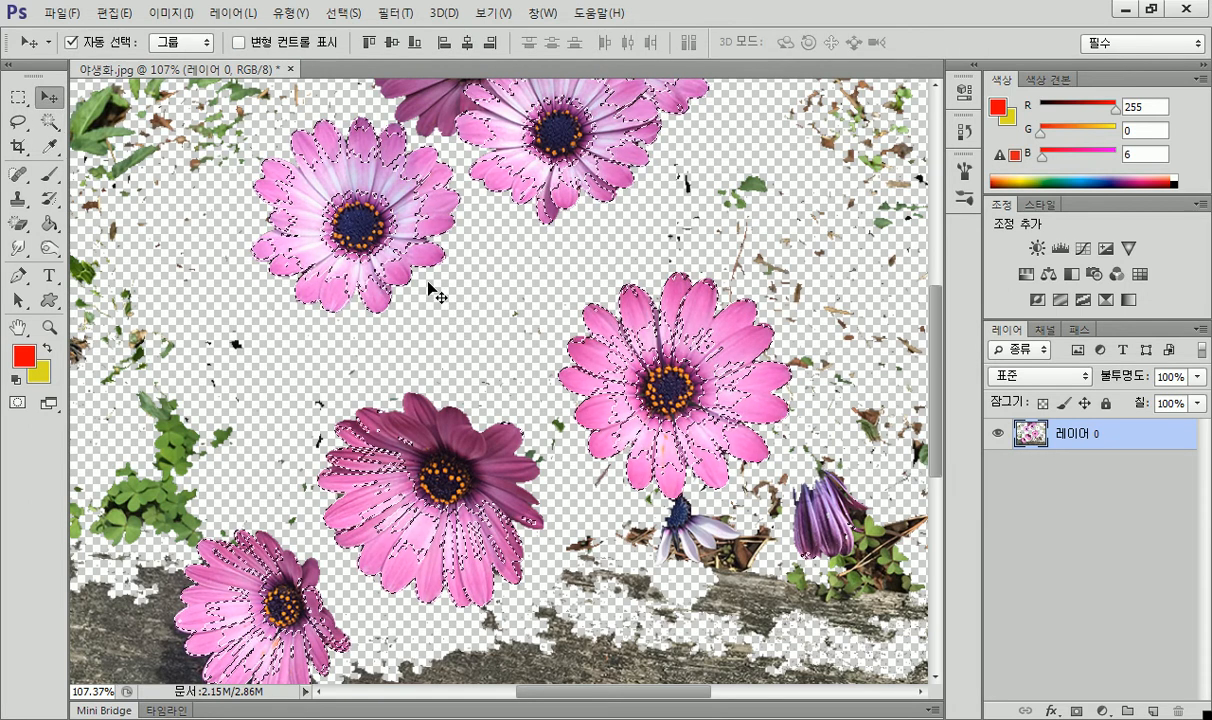
Deselect the petals and select the two complete light-pink flowers at upper left and centre right with the Quick Selection tool.
key("ctrl+d")
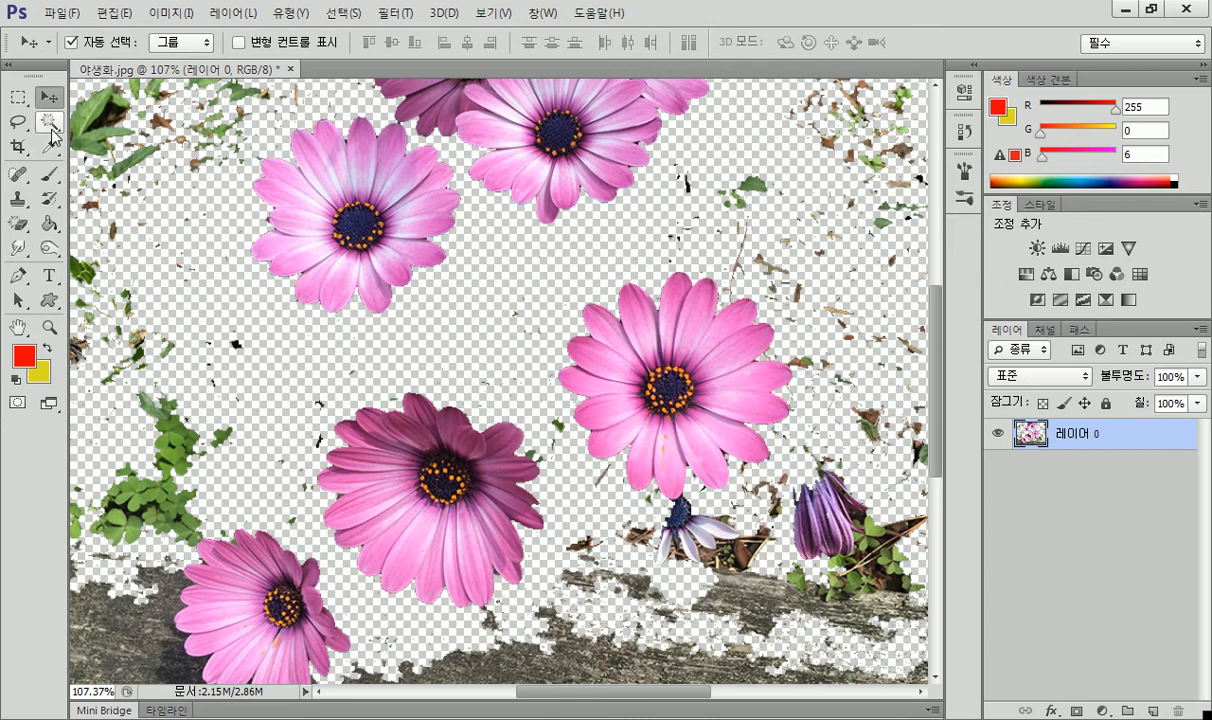
left_click_drag(50, 122, 115, 115)
mouse_move(346, 155)
left_mouse_down()
mouse_move(342, 187)
mouse_move(405, 203)
mouse_move(406, 176)
mouse_move(406, 214)
mouse_move(375, 269)
mouse_move(320, 285)
mouse_move(294, 265)
mouse_move(267, 199)
left_mouse_up()
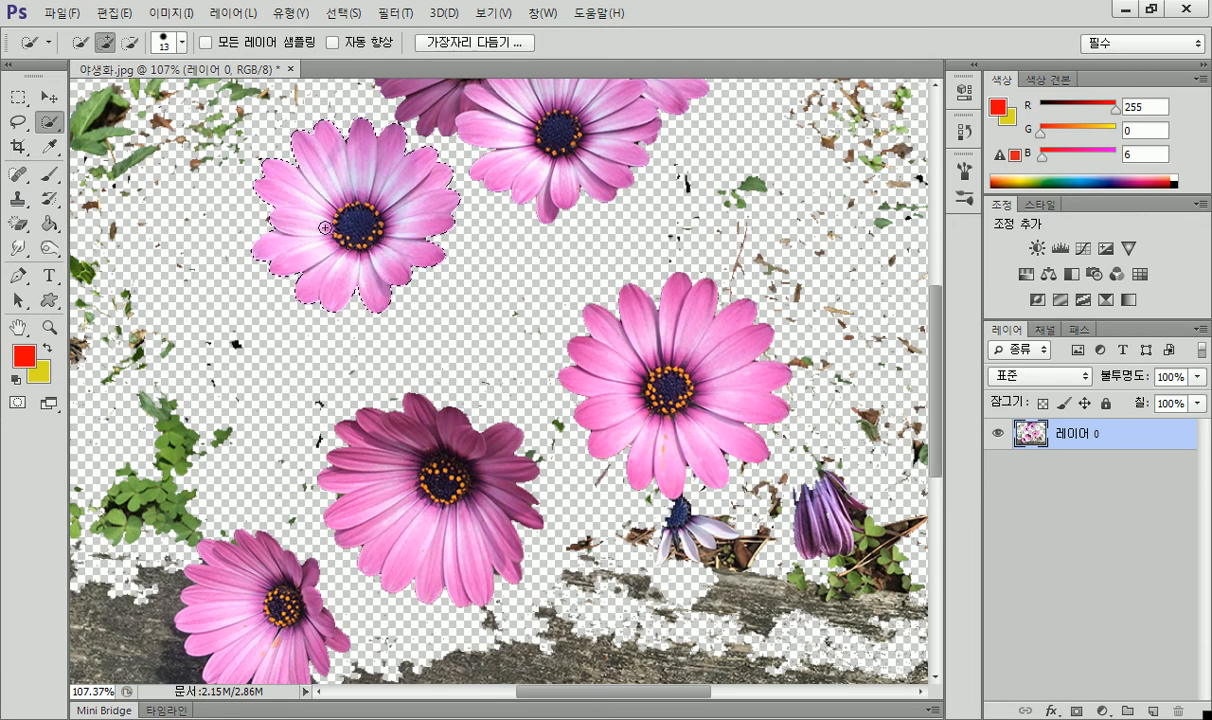
mouse_move(675, 311)
left_mouse_down()
mouse_move(648, 290)
mouse_move(700, 365)
mouse_move(698, 395)
mouse_move(656, 457)
mouse_move(611, 420)
mouse_move(611, 346)
mouse_move(629, 327)
left_mouse_up()
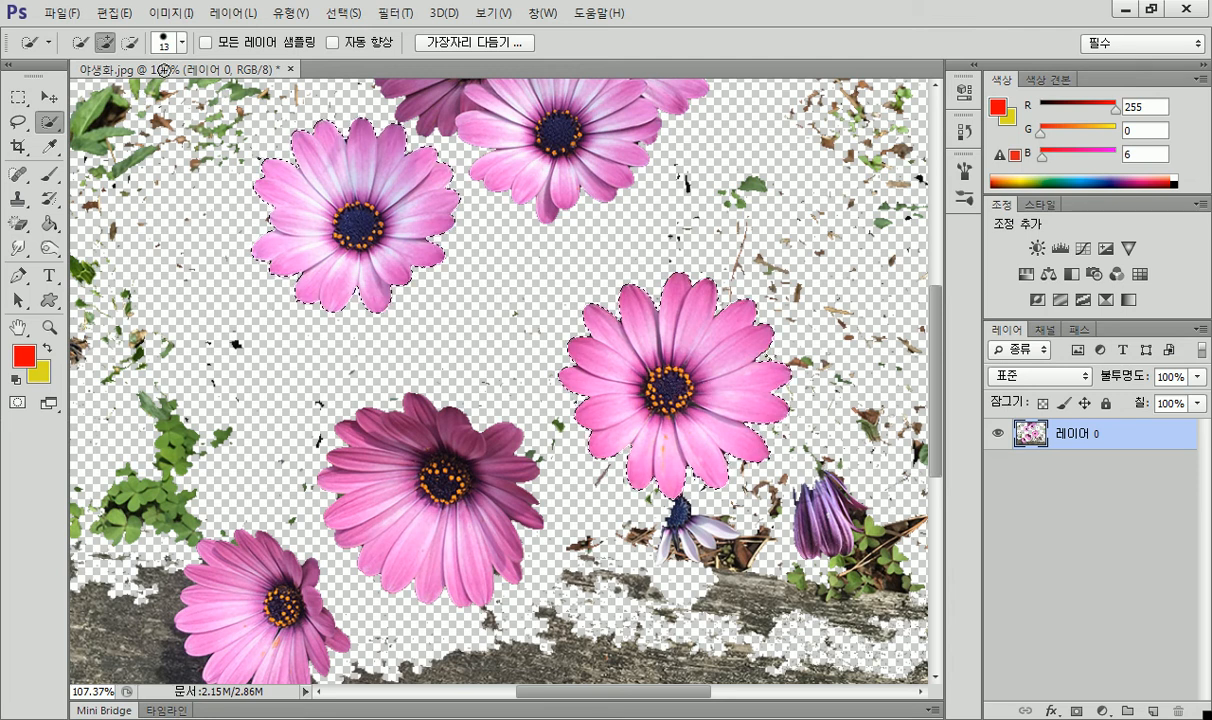
Add a new layer and paste a copy of the two selected flowers onto it.
left_click(105, 14)
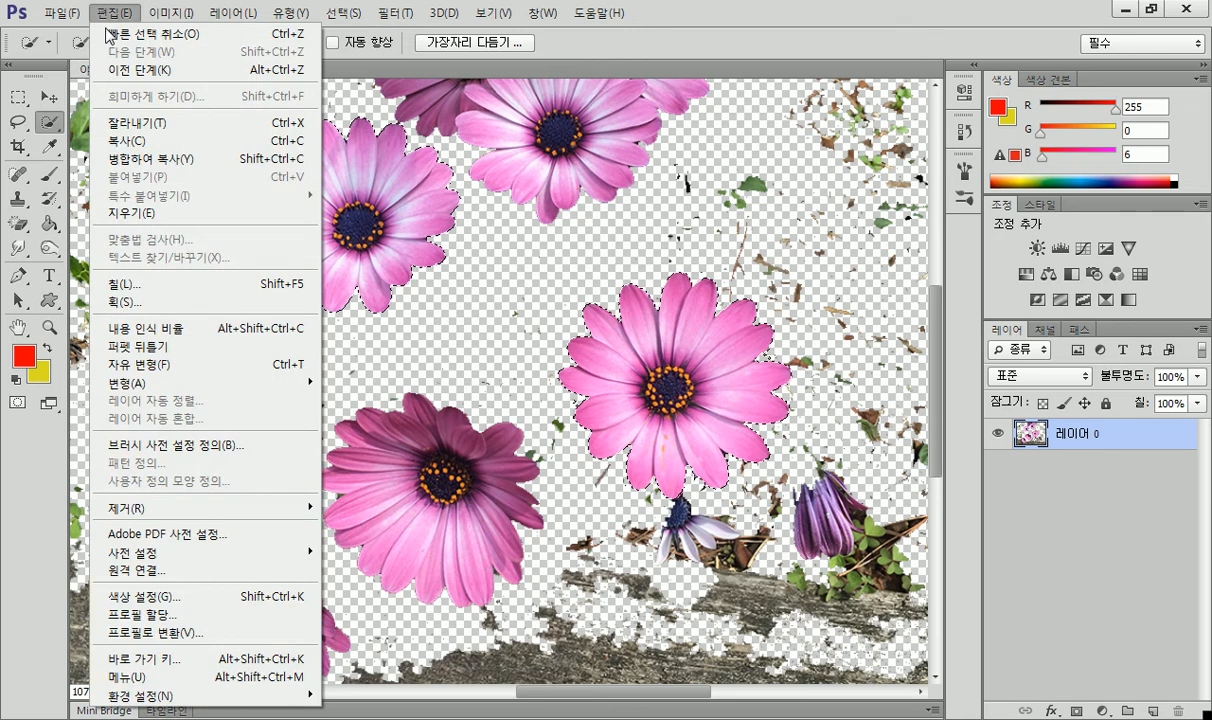
left_click(125, 145)
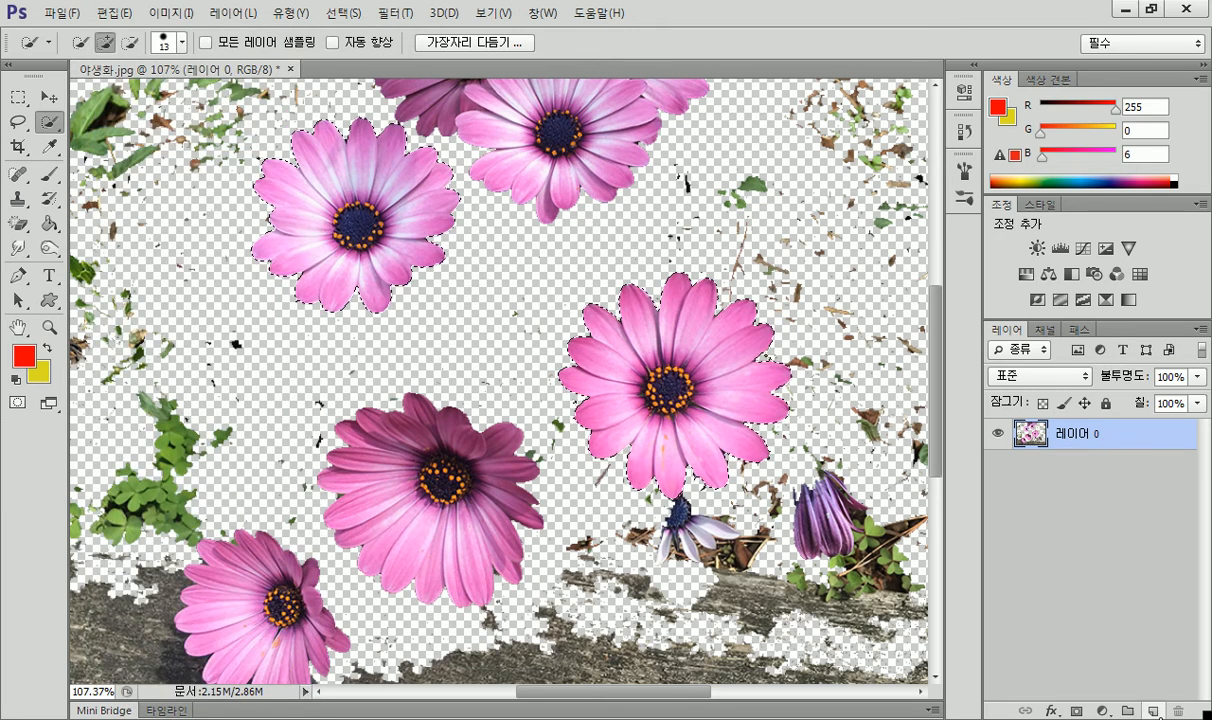
left_click(1153, 711)
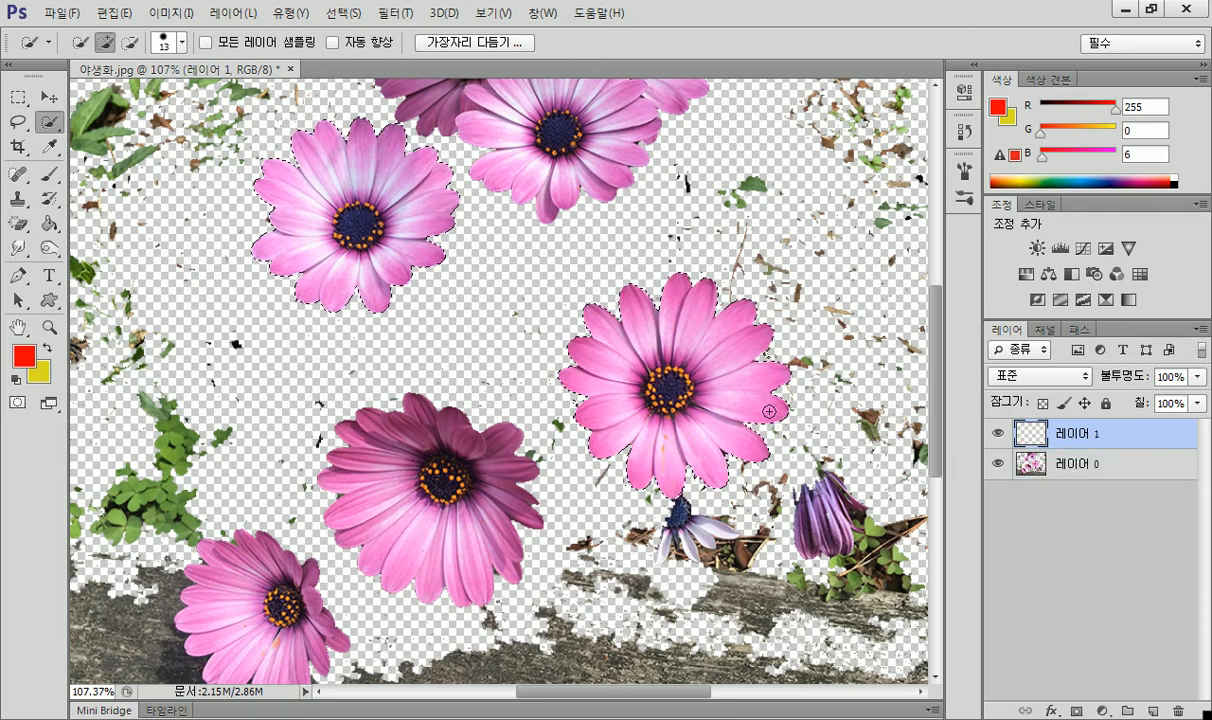
key("ctrl+c")
key("ctrl+v")
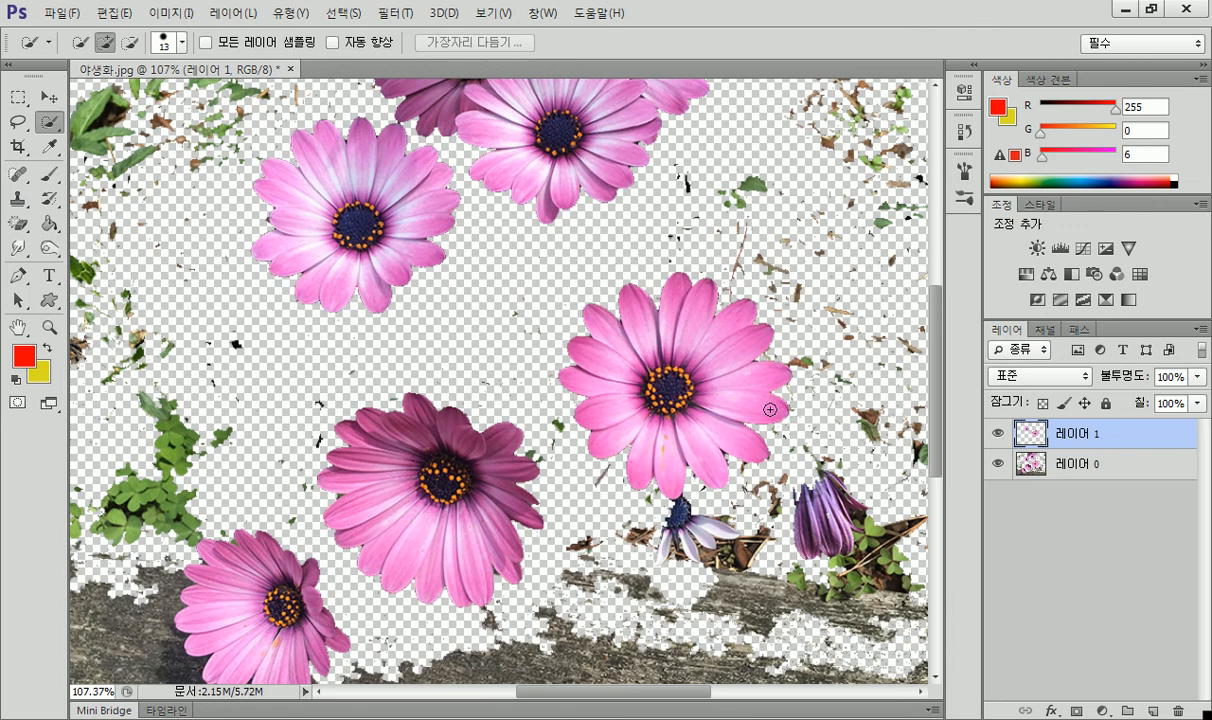
Hide 레이어 0 and toggle both layers' visibility to compare them, leaving only 레이어 1 visible.
left_click(998, 464)
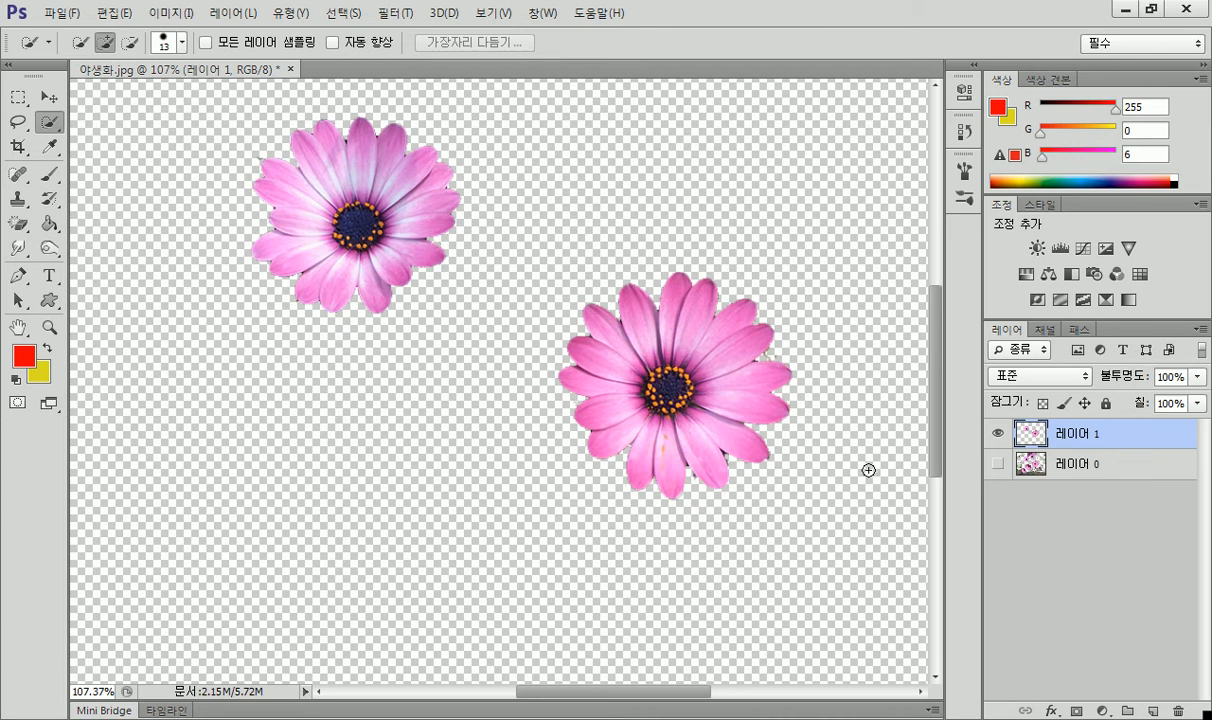
left_click(997, 433)
left_click(997, 464)
left_click(997, 464)
left_click(997, 433)
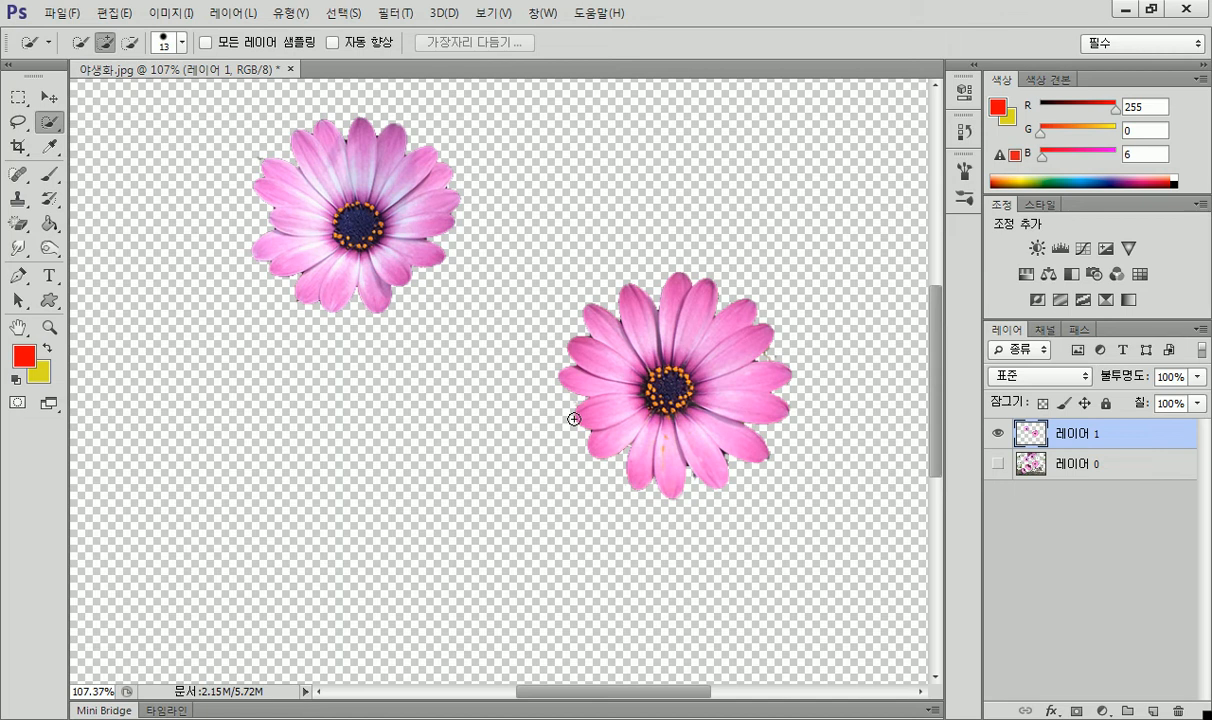
Close 야생화.jpg without saving and open 텔레비젼.jpg from the 6장 practice folder.
left_click(290, 69)
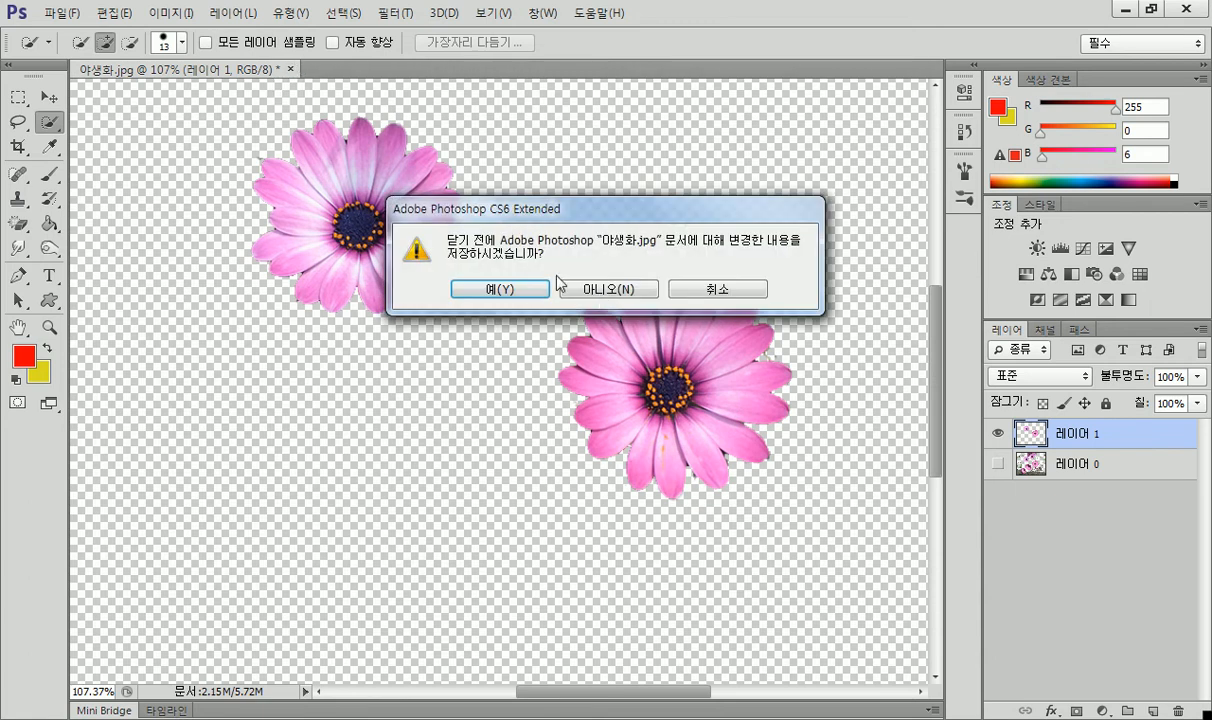
left_click(610, 296)
double_click(421, 326)
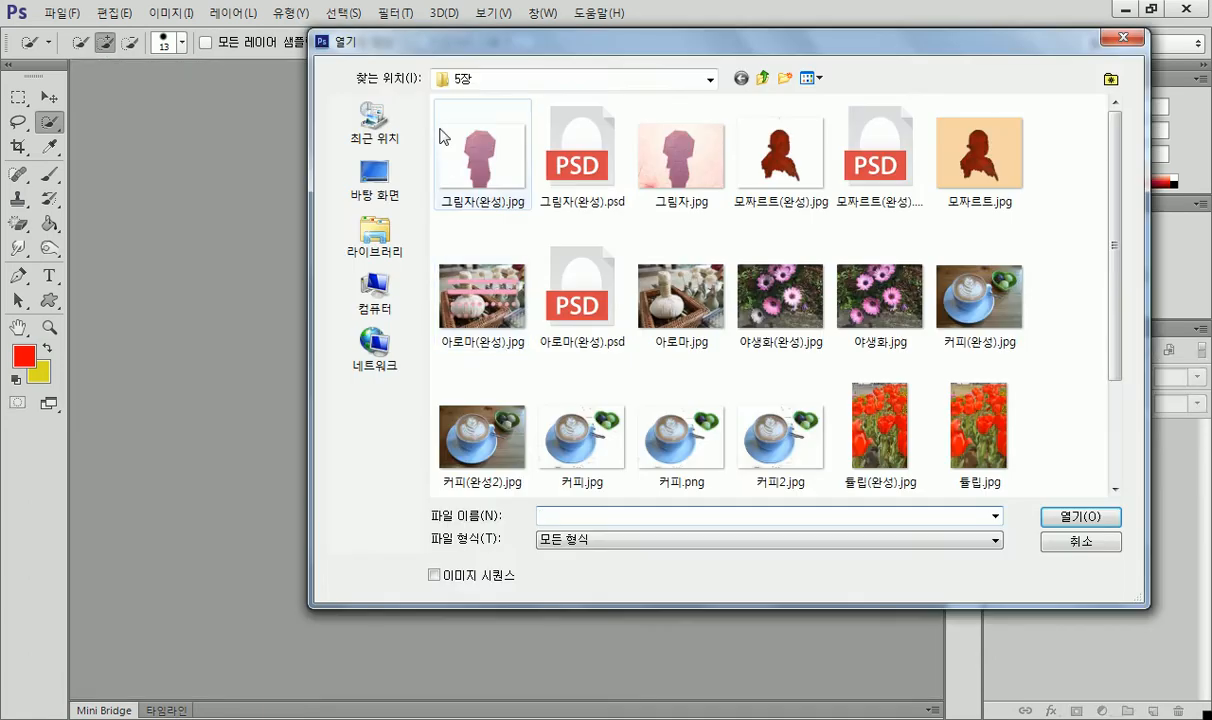
left_click(765, 79)
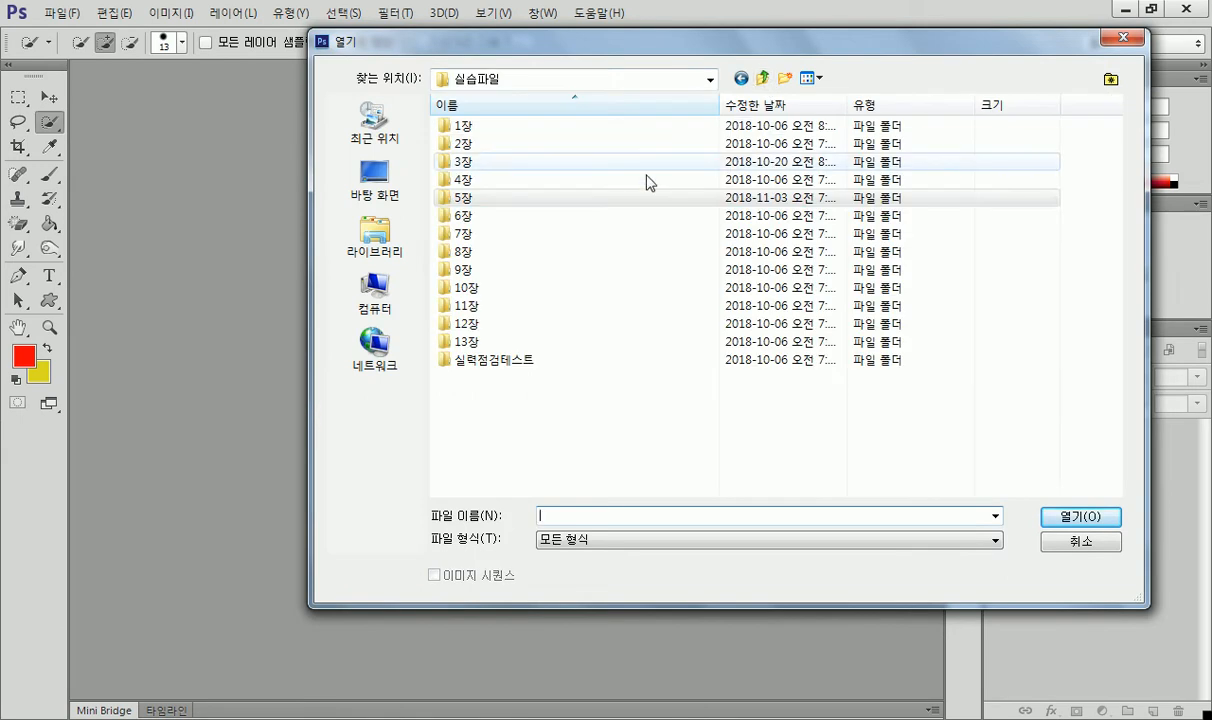
double_click(470, 215)
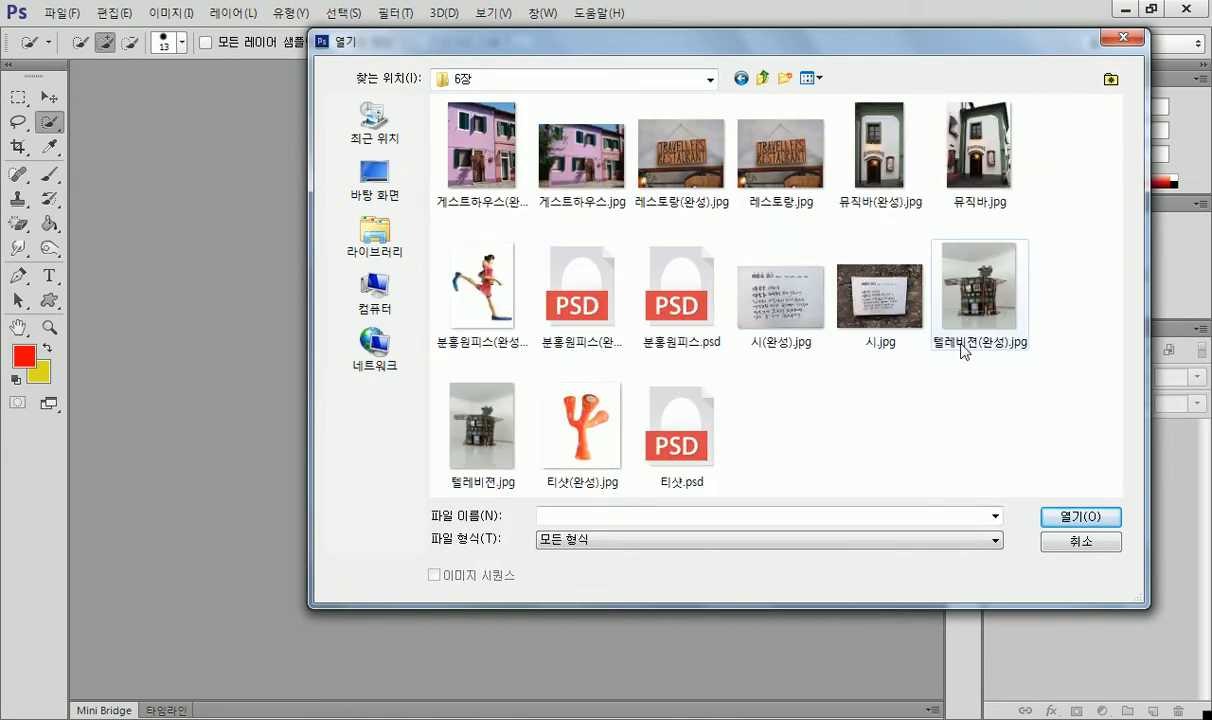
double_click(478, 425)
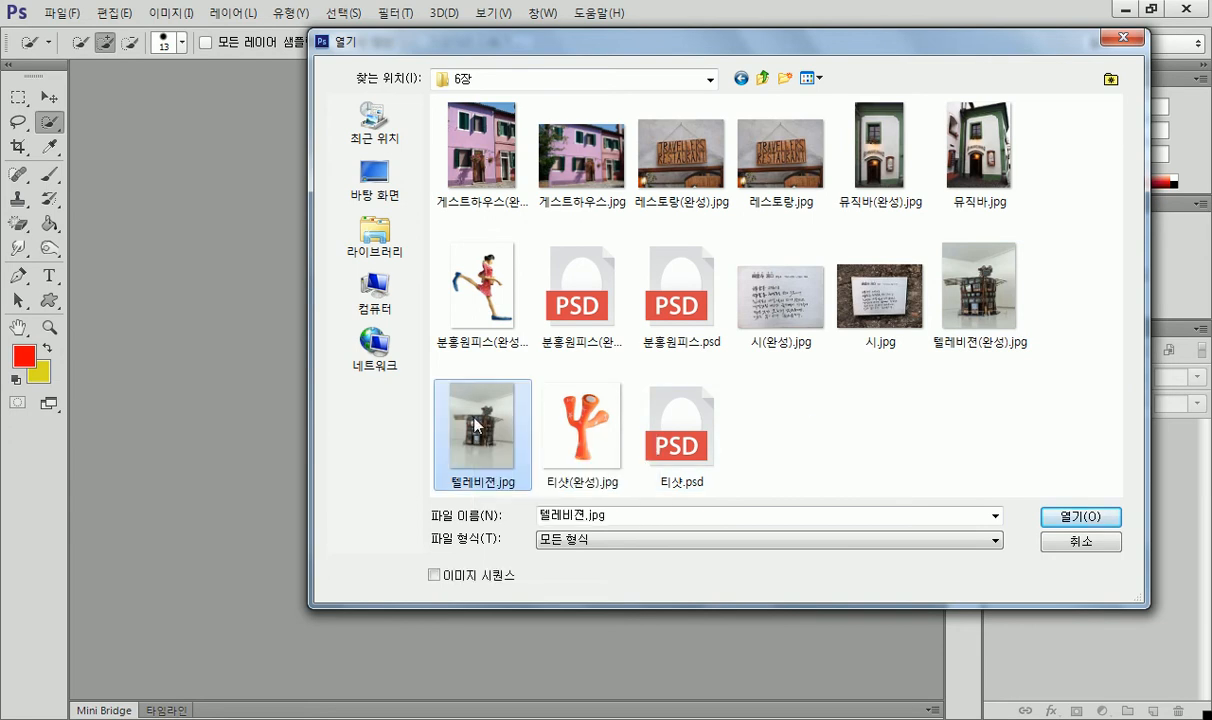
Switch to Windows Explorer, browse drive D to the 315-5403 실습파일 folder's 6장 subfolder, and open 텔레비젼(완성).jpg in the image viewer.
left_click(285, 716)
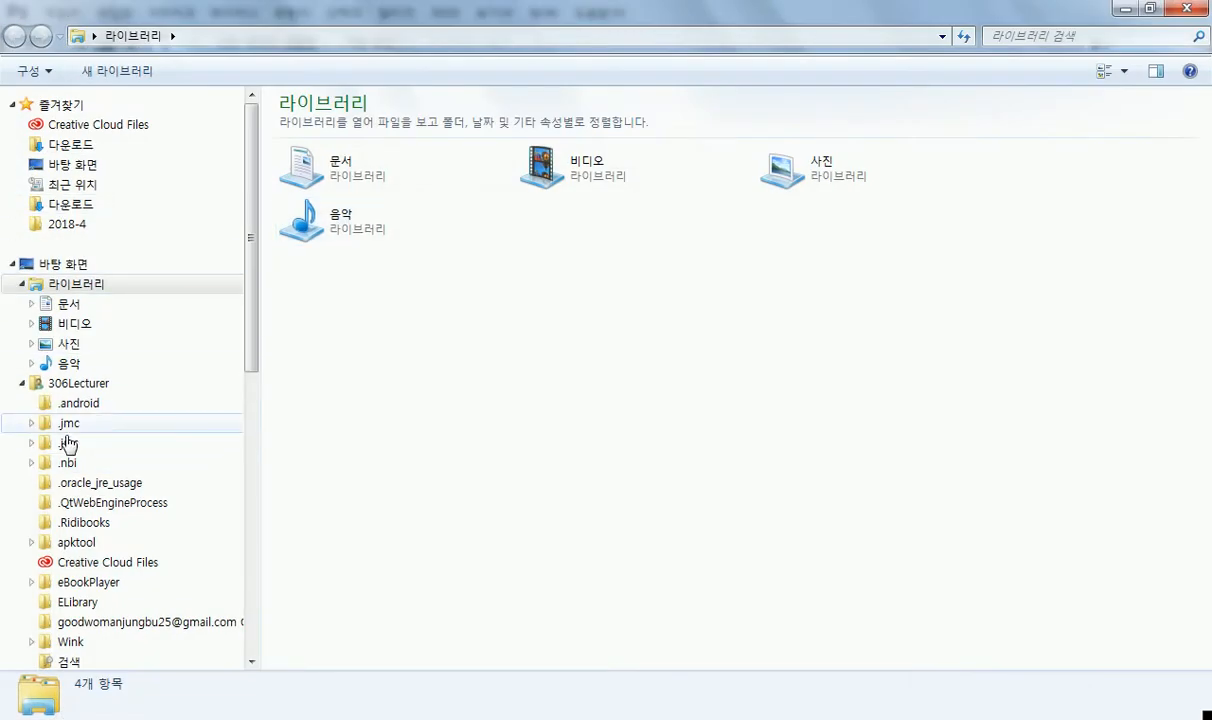
left_click(23, 384)
left_click(85, 443)
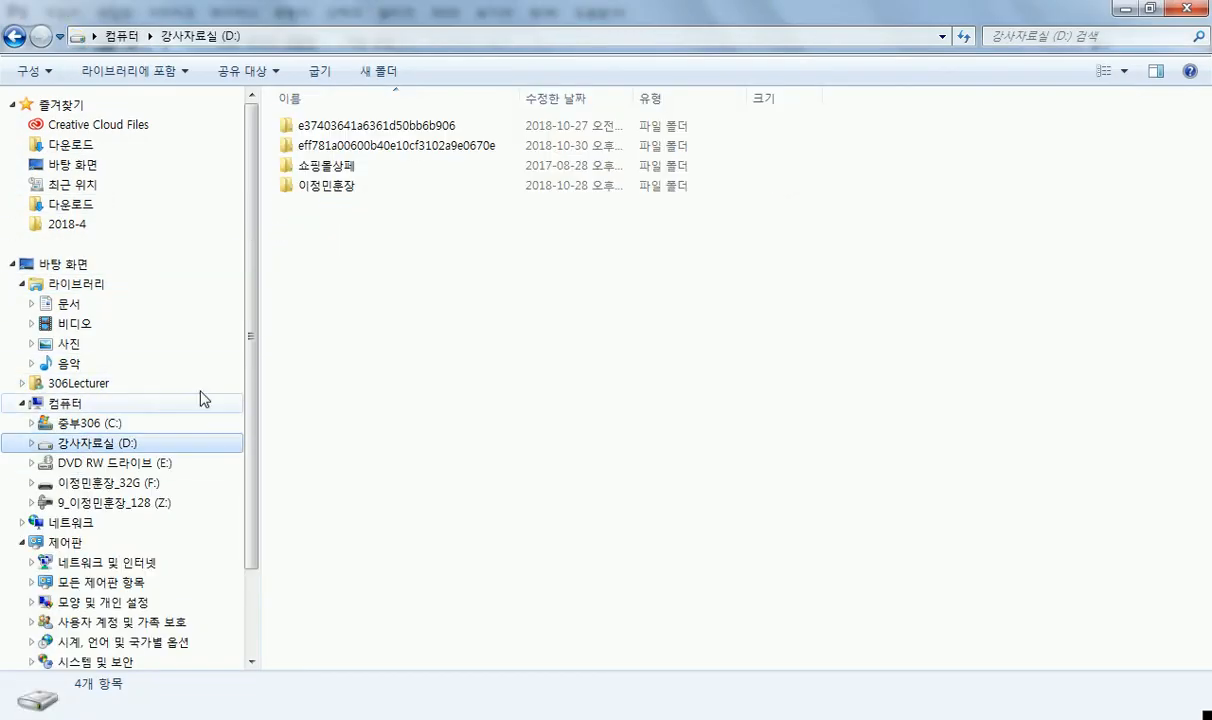
double_click(338, 186)
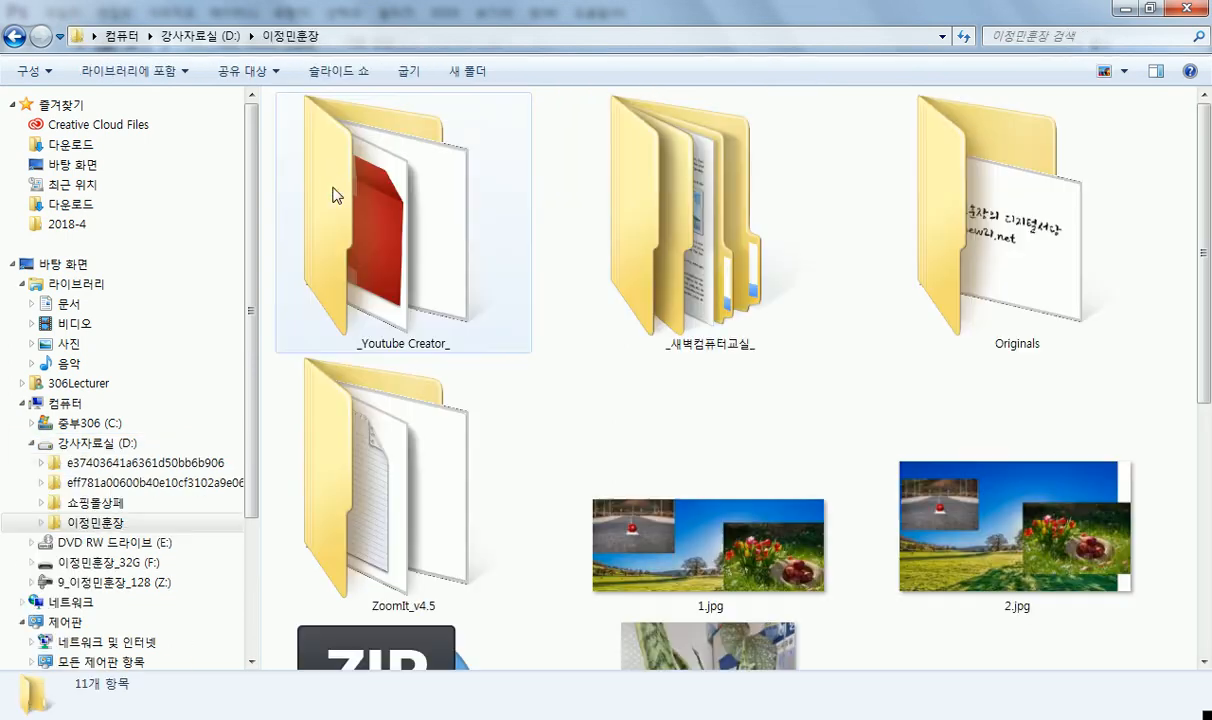
double_click(618, 207)
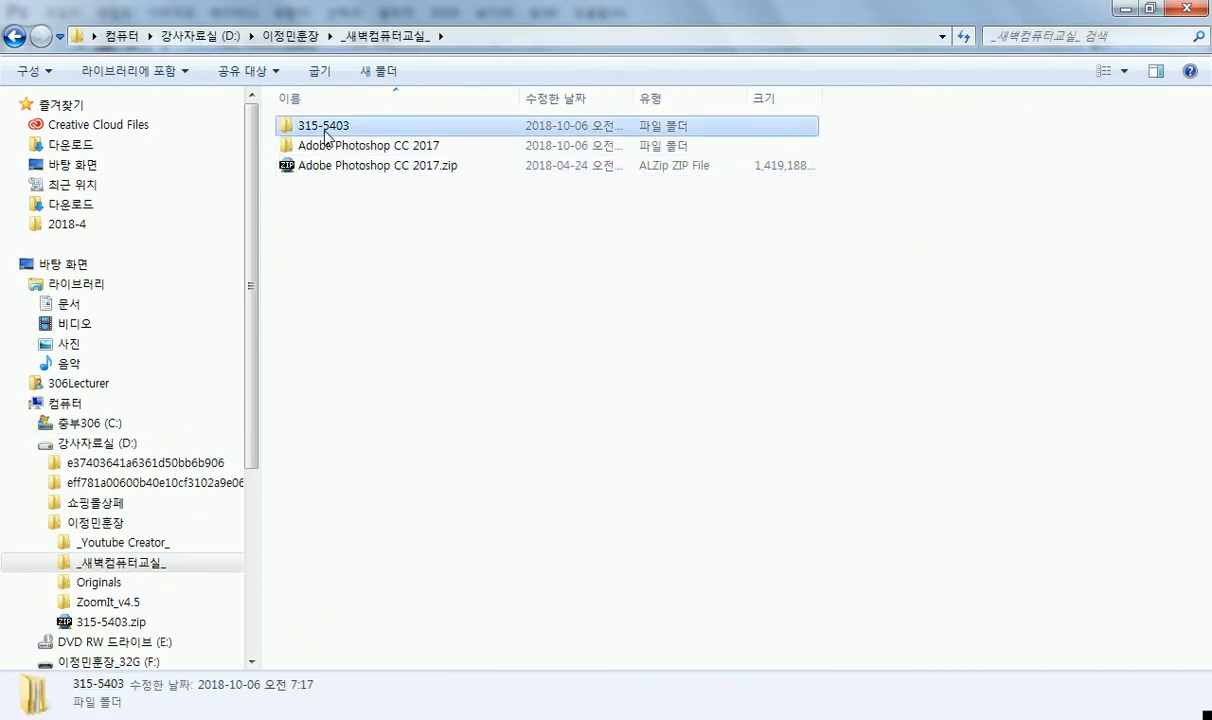
double_click(302, 125)
double_click(316, 147)
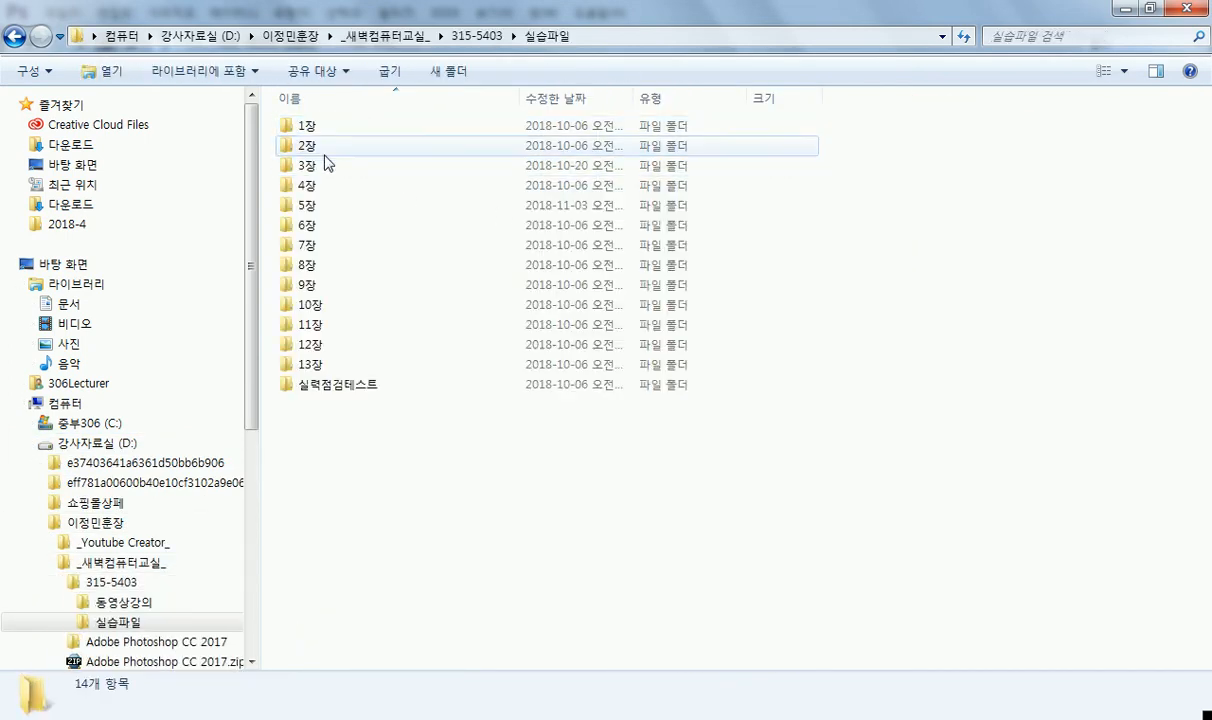
double_click(310, 229)
double_click(516, 272)
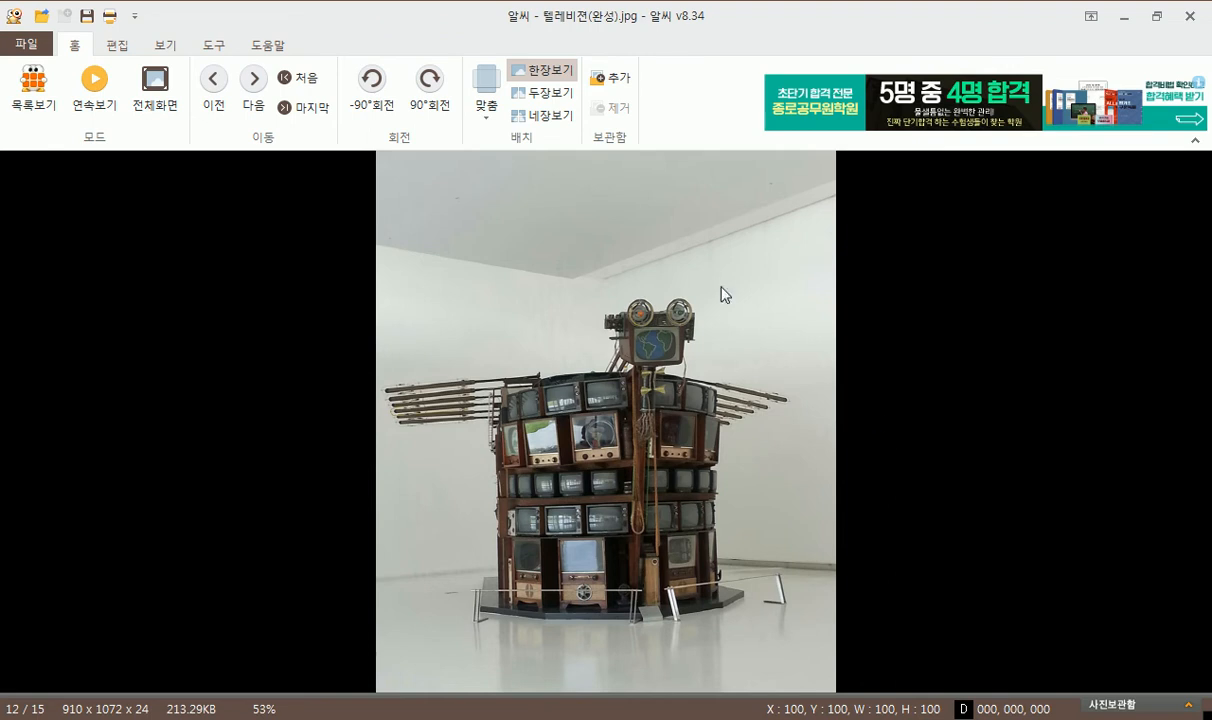
Compare 텔레비젼(완성).jpg and 텔레비젼.jpg side by side in two-image view, close the viewer and switch back to Photoshop.
left_click(535, 93)
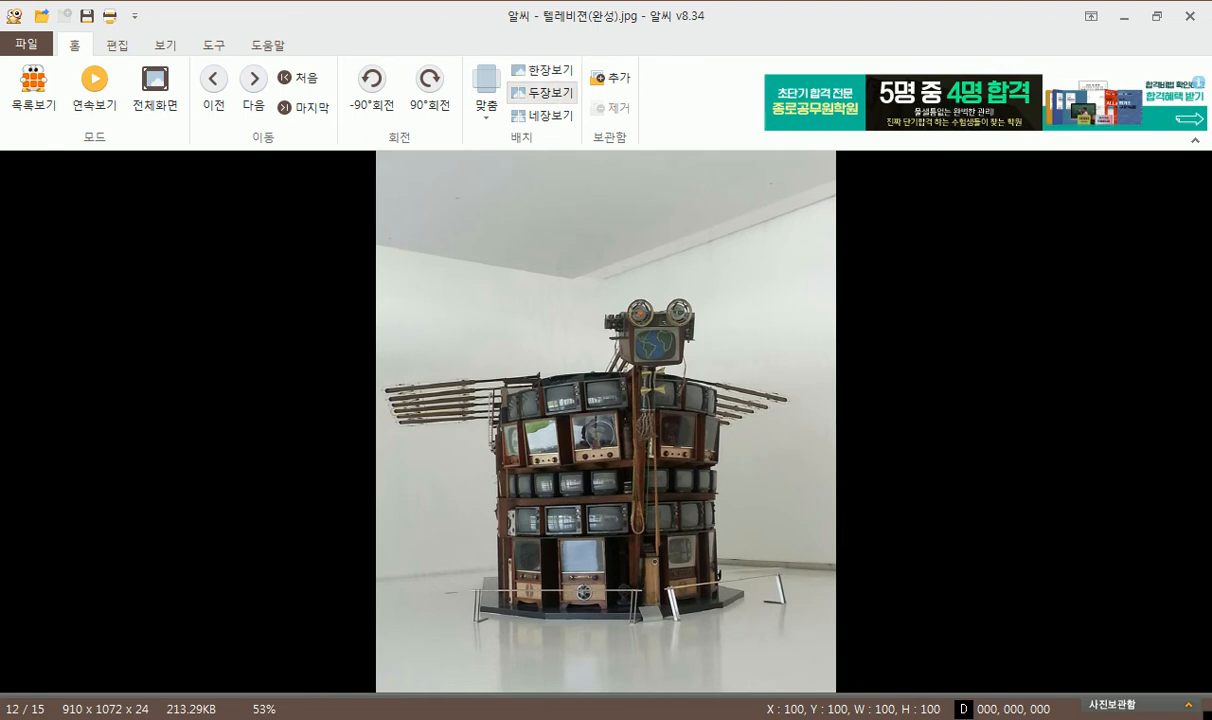
key("Page_Down")
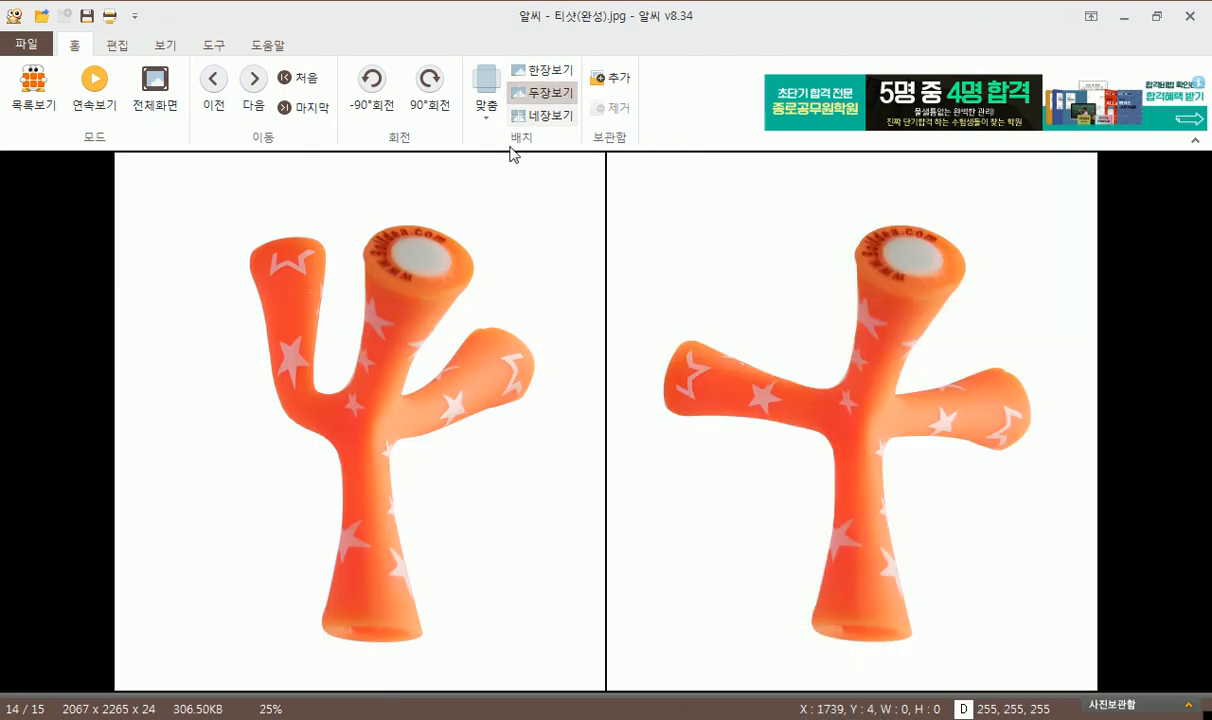
key("Page_Up")
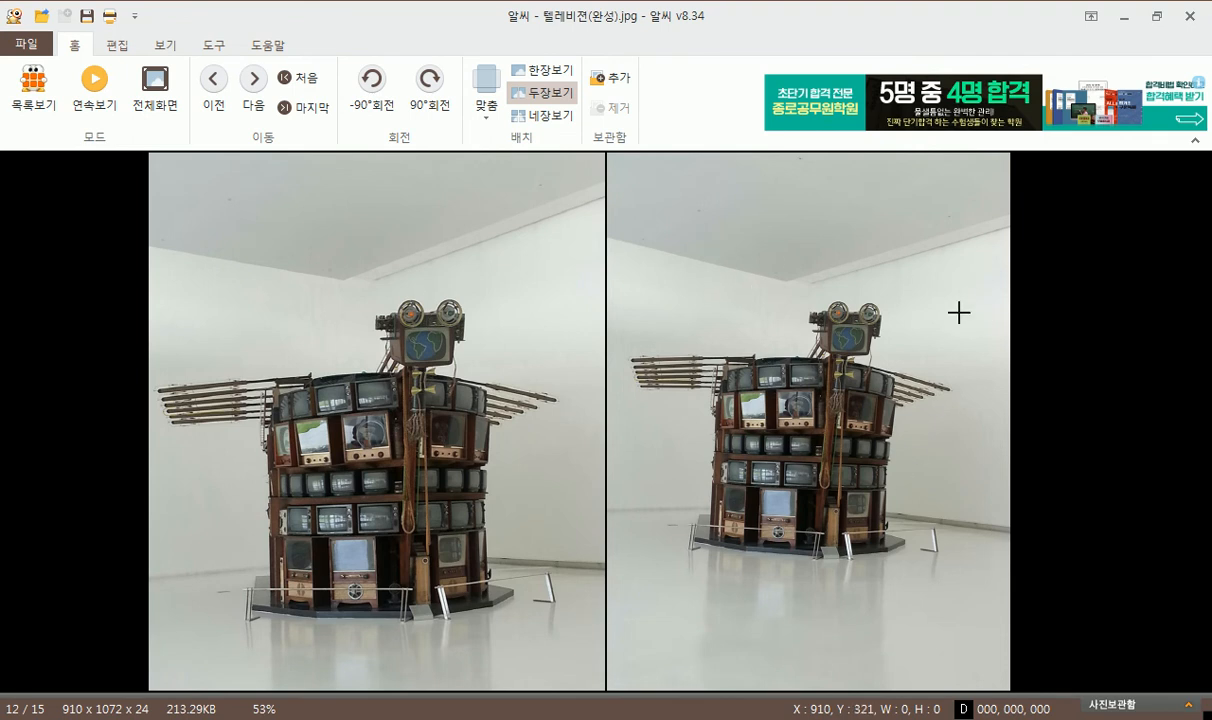
left_click(986, 297)
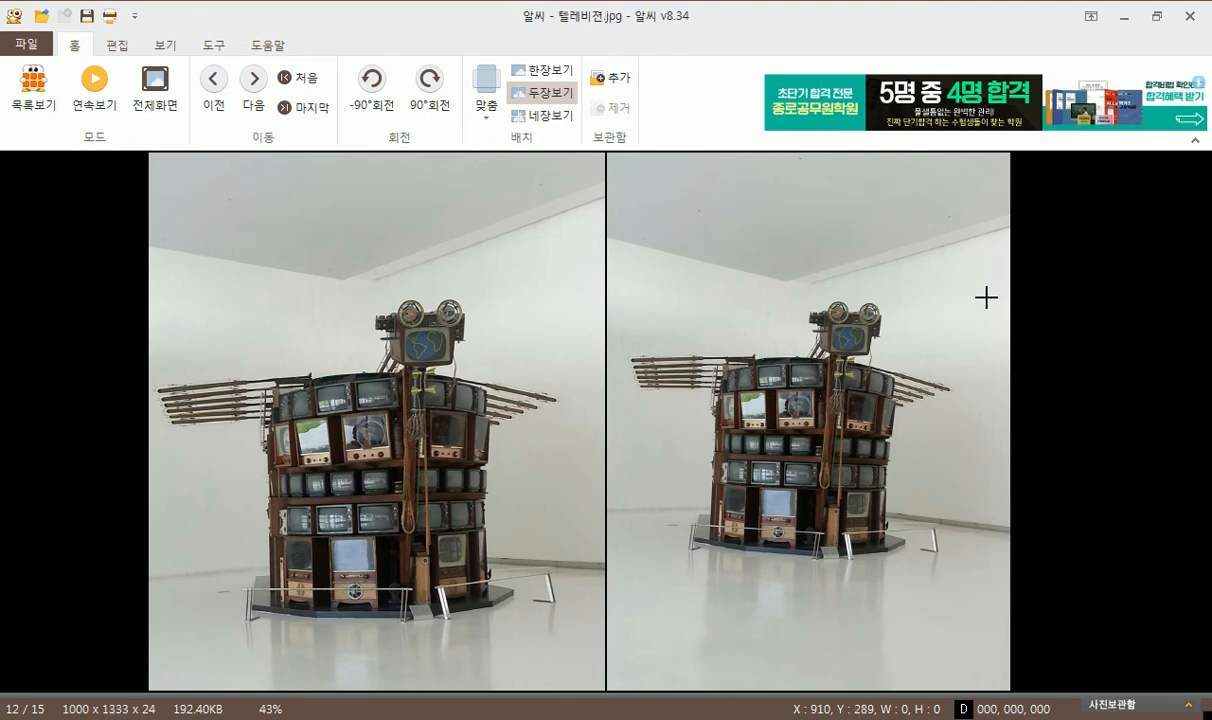
left_click(480, 250)
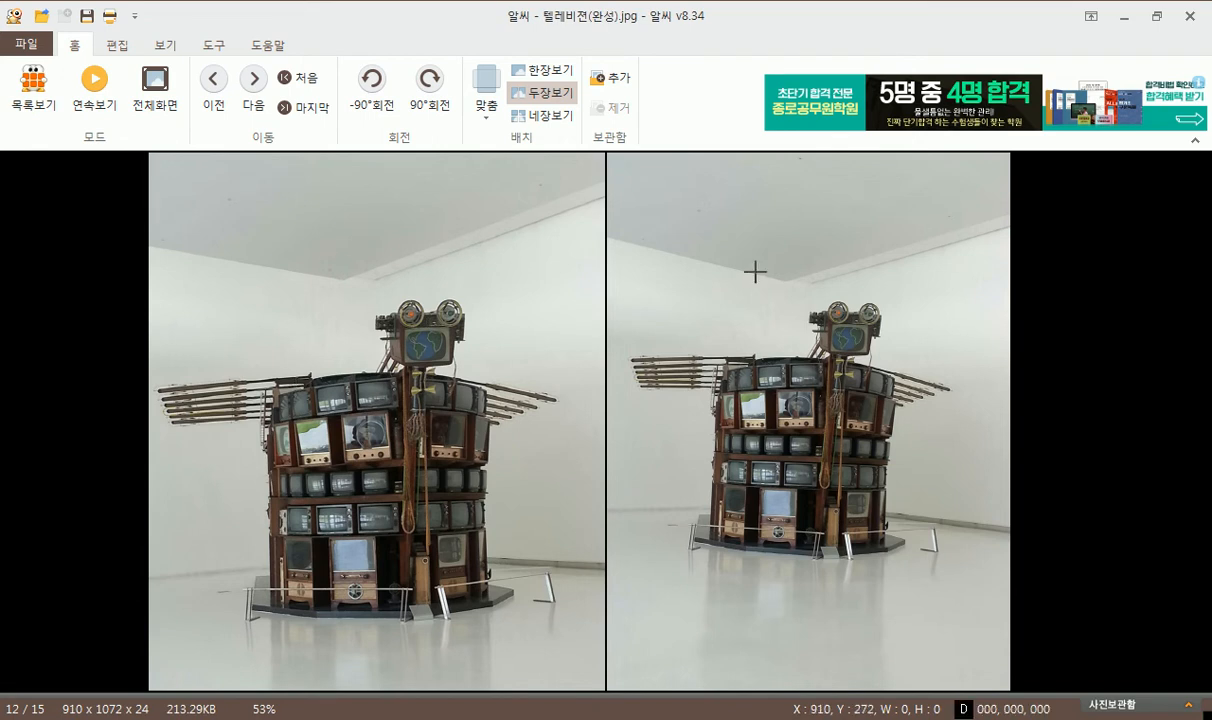
left_click(890, 249)
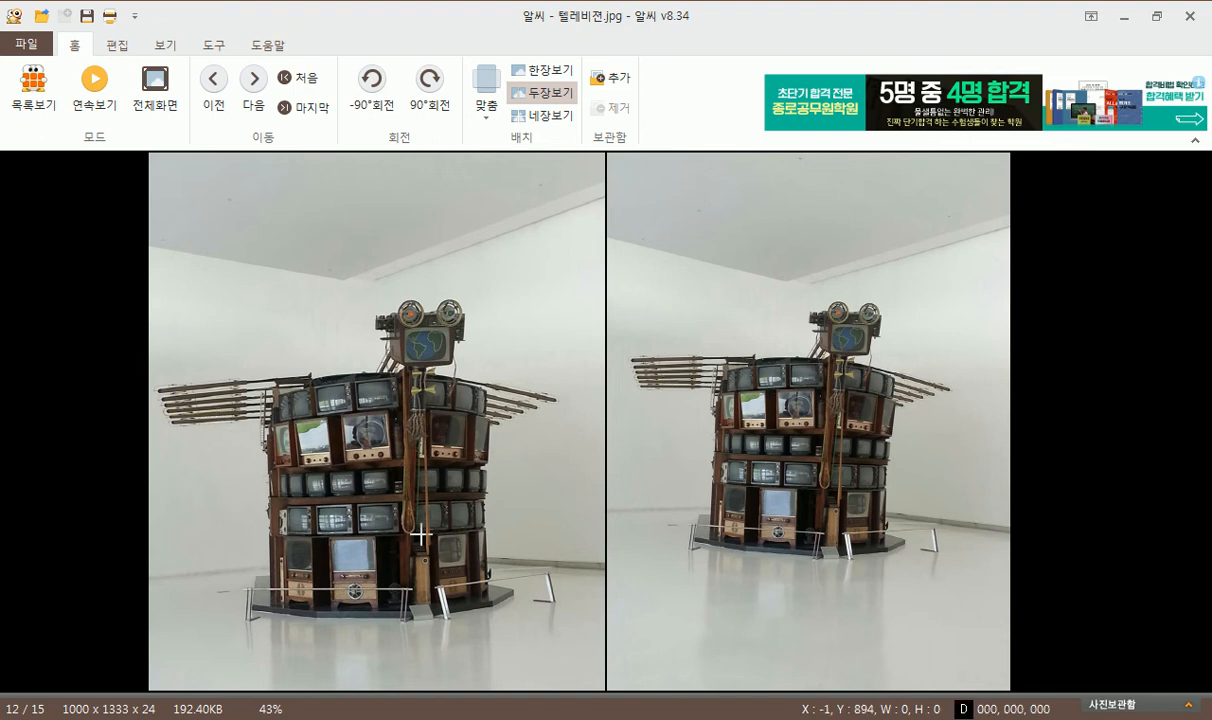
left_click(1191, 17)
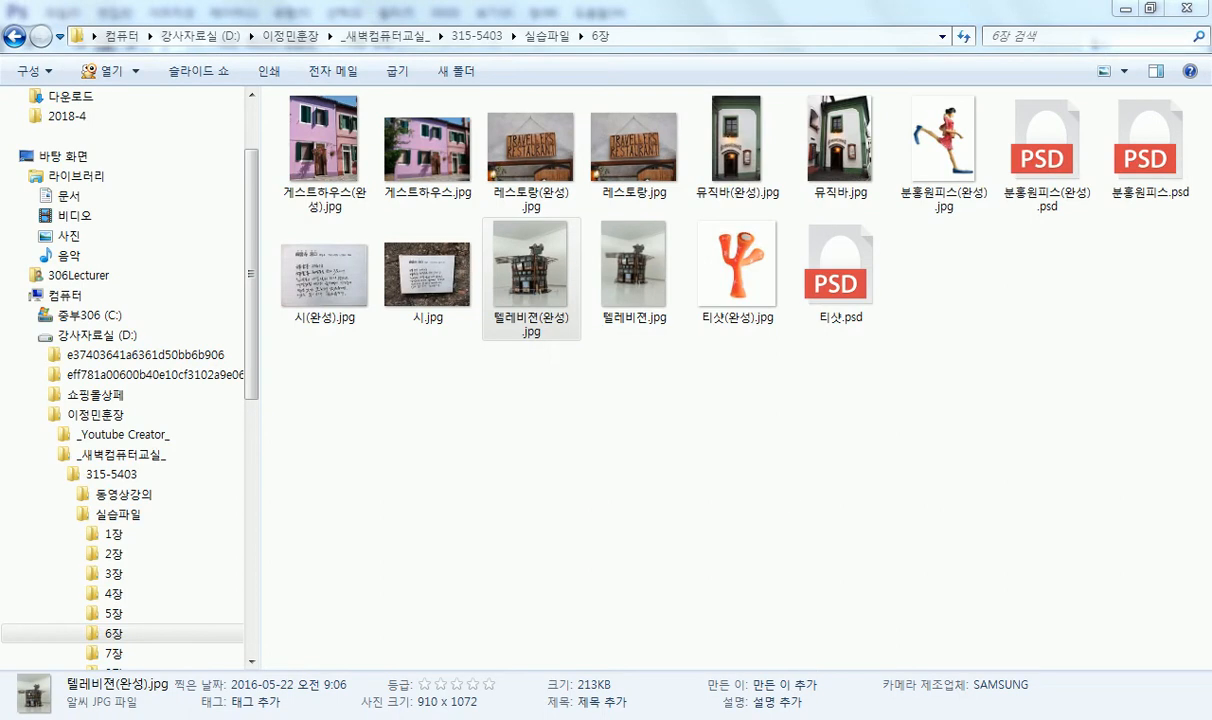
left_click(381, 719)
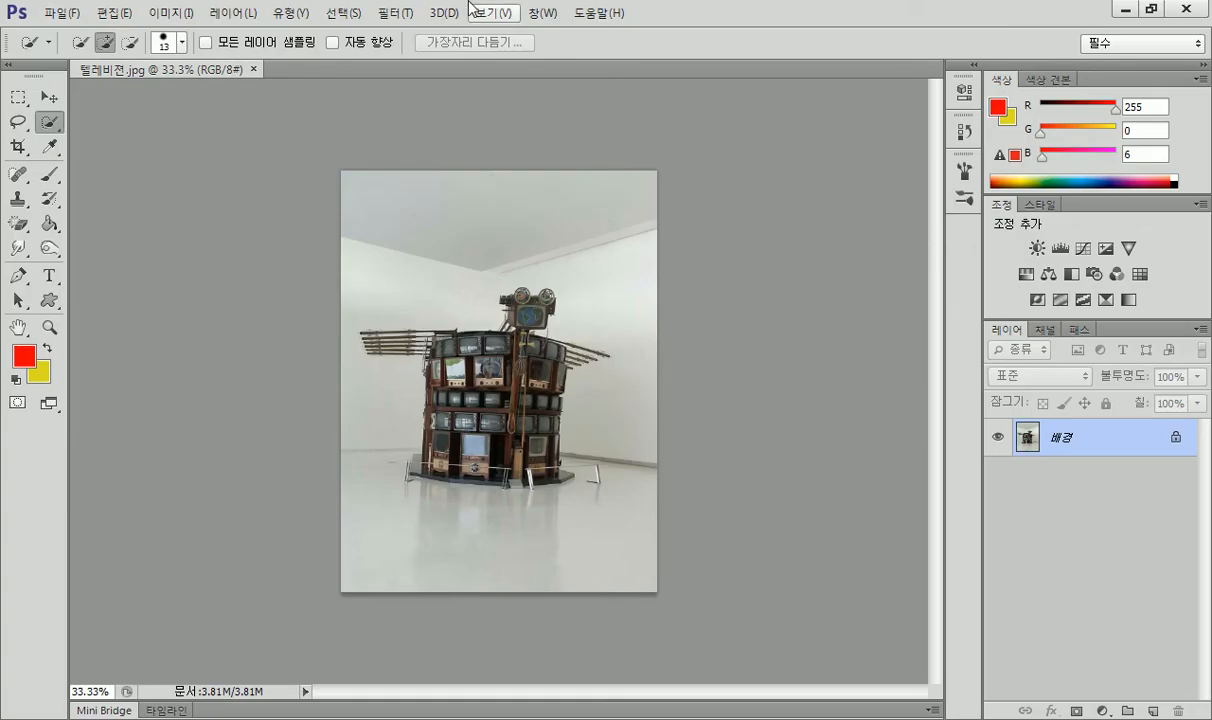
Examine the television sculpture in 텔레비젼.jpg at several magnifications, trying the Zoom tool and the Move tool.
scroll(452, 209, "up", 3)
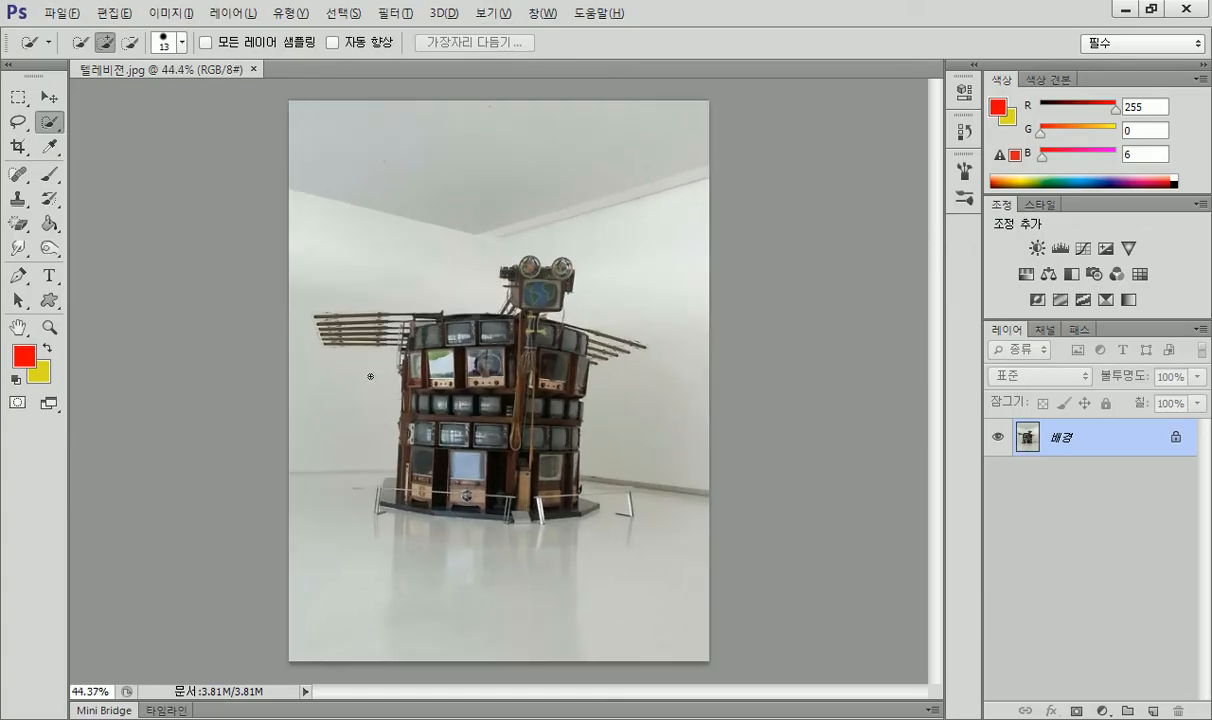
scroll(359, 383, "up", 3)
scroll(359, 386, "down", 1)
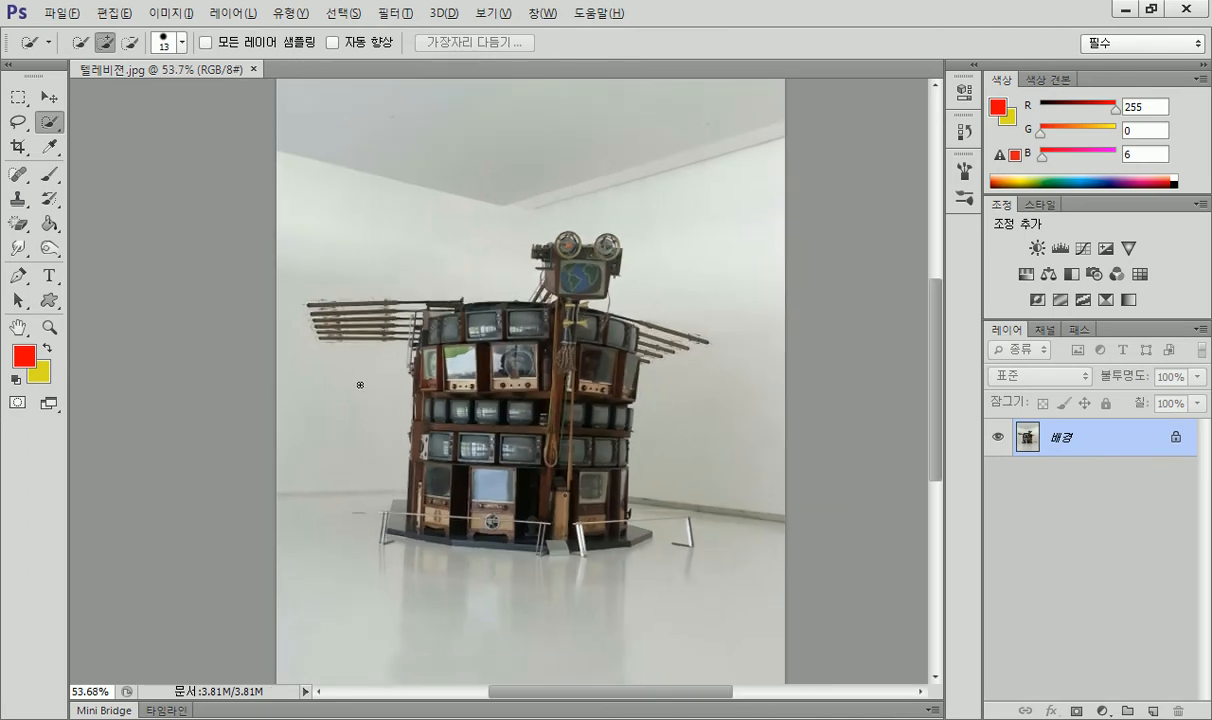
scroll(359, 383, "down", 2)
scroll(357, 384, "up", 1)
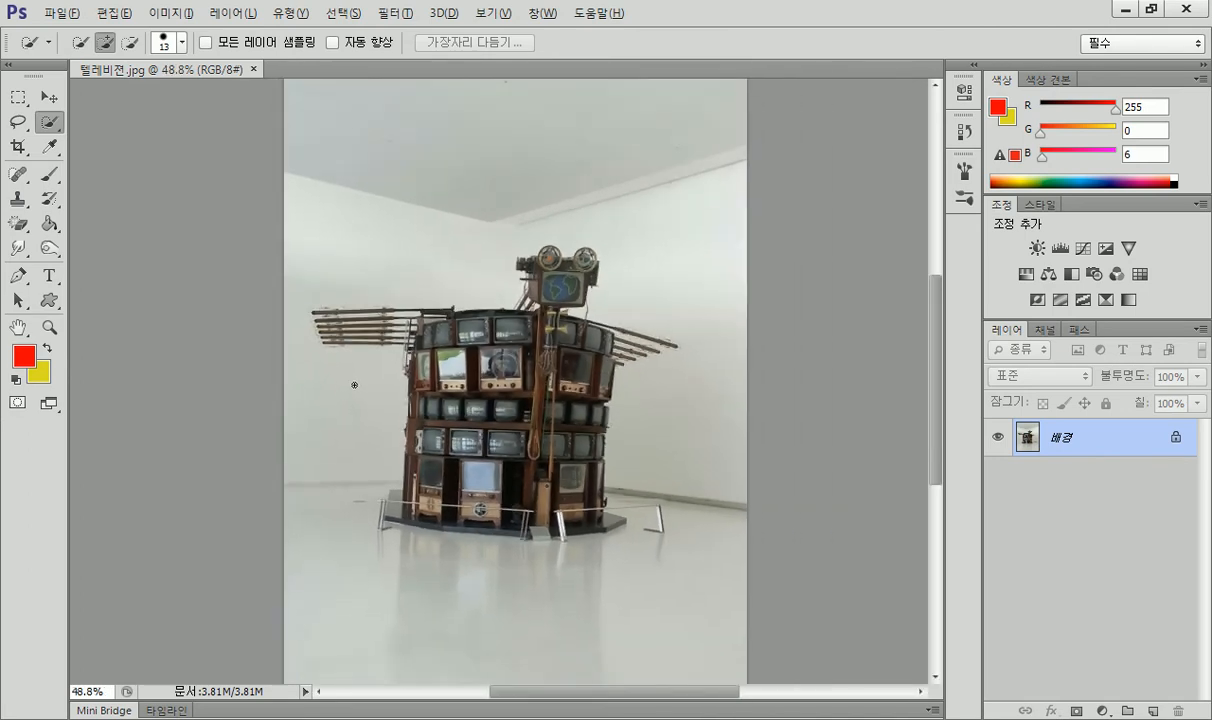
key("alt")
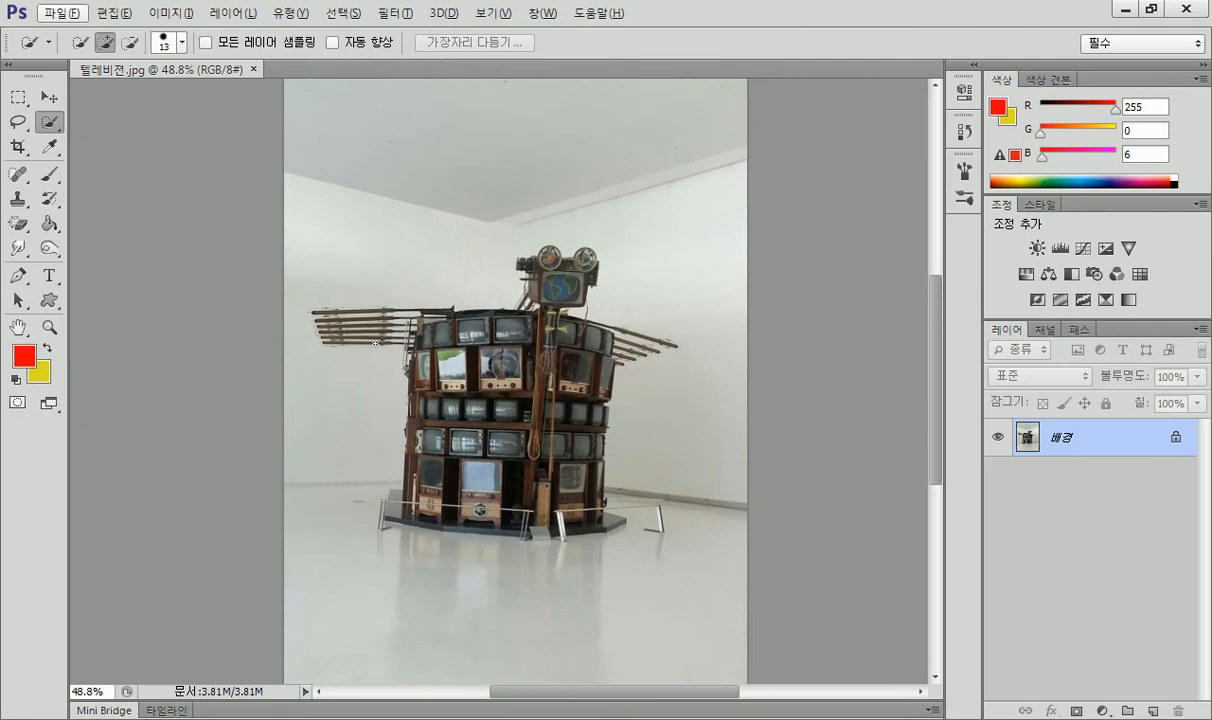
left_click(48, 326)
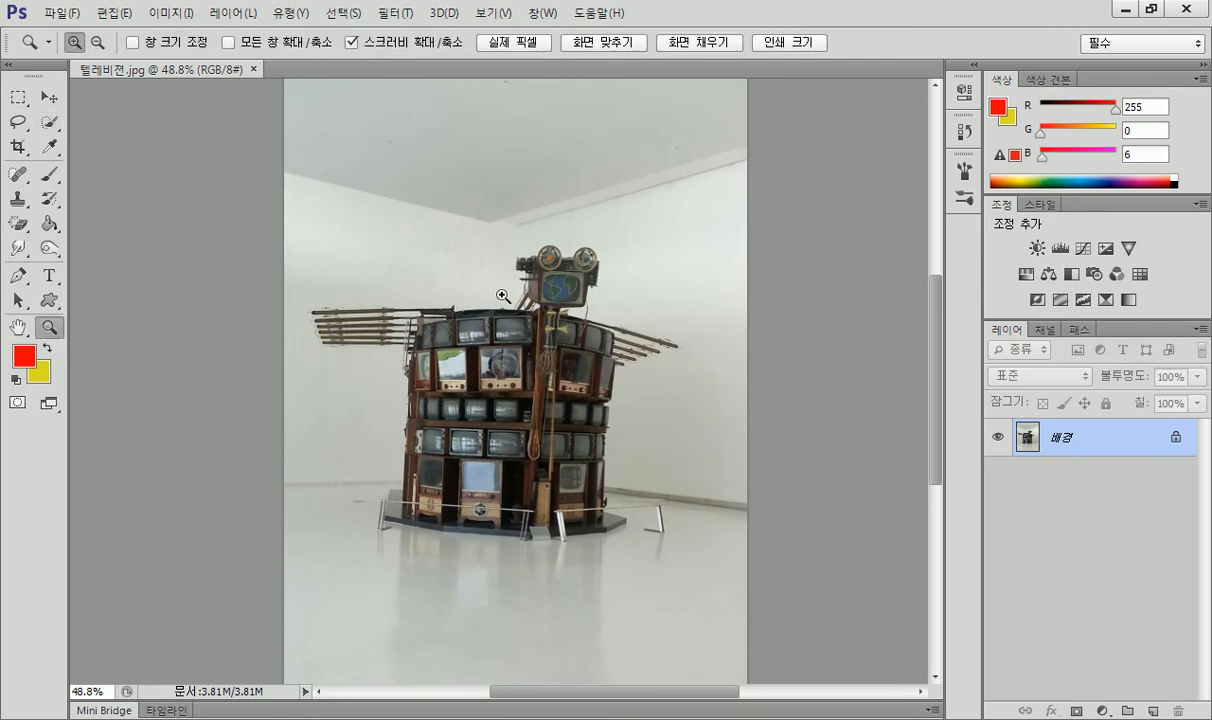
left_click(509, 331)
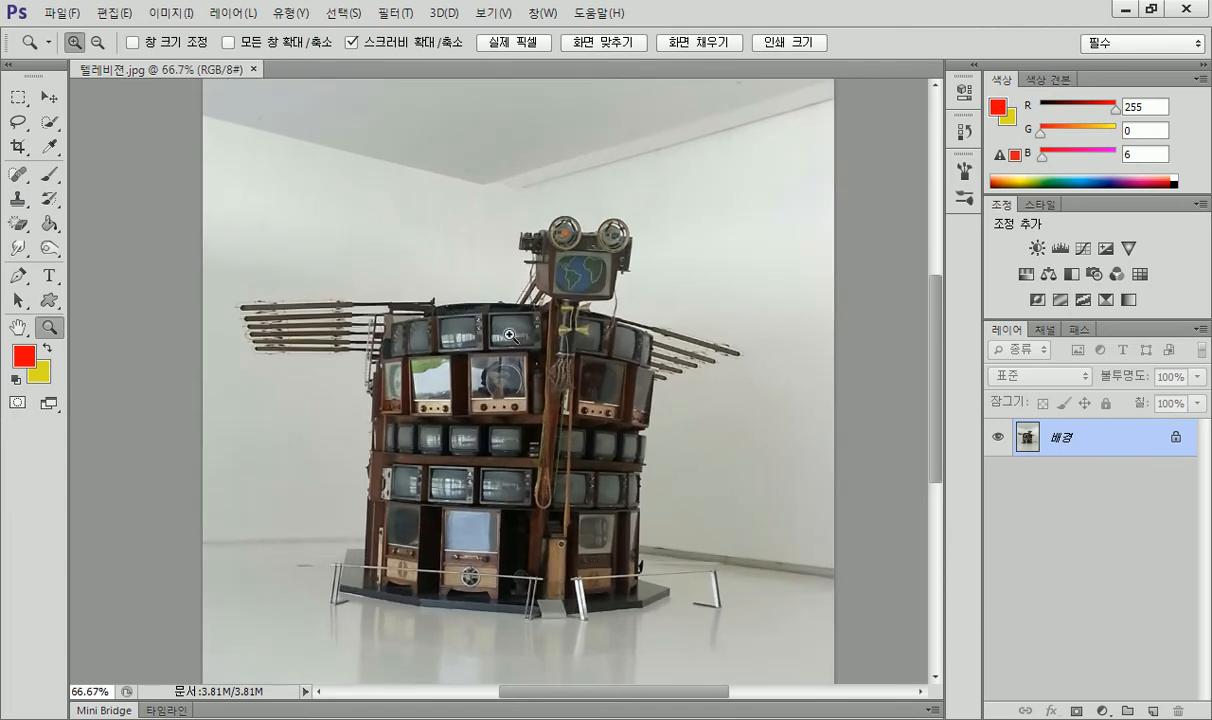
key("alt")
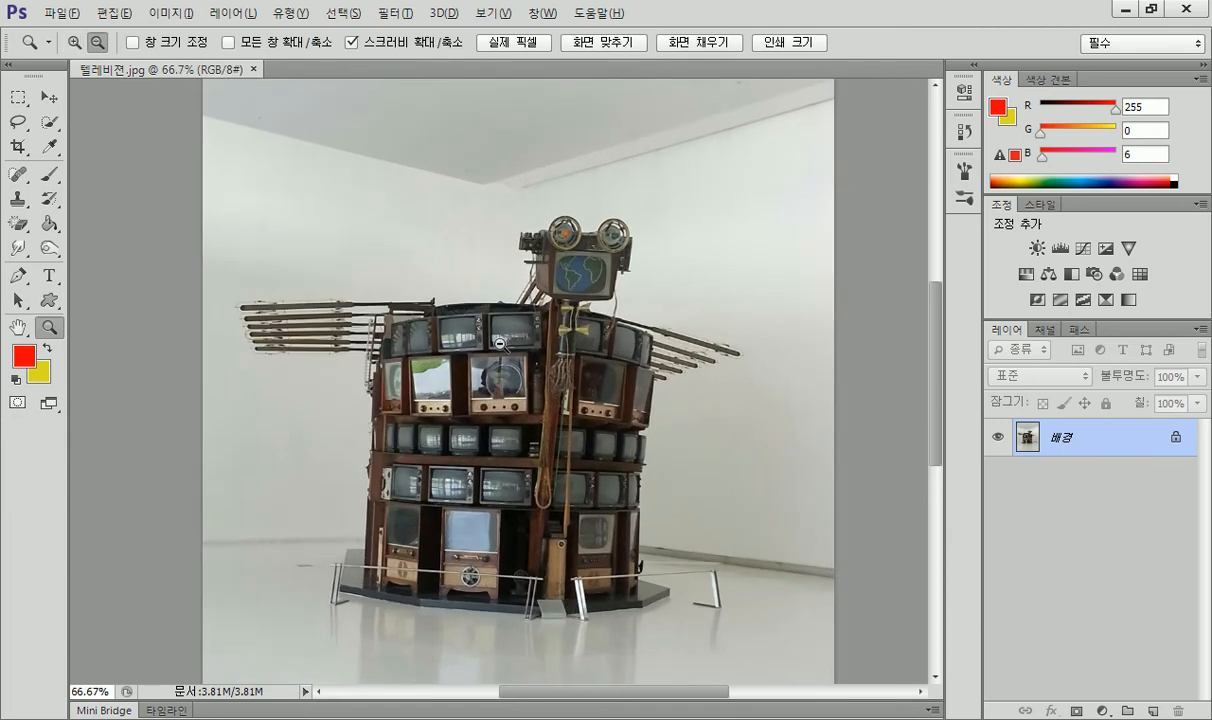
left_click(499, 343, "alt")
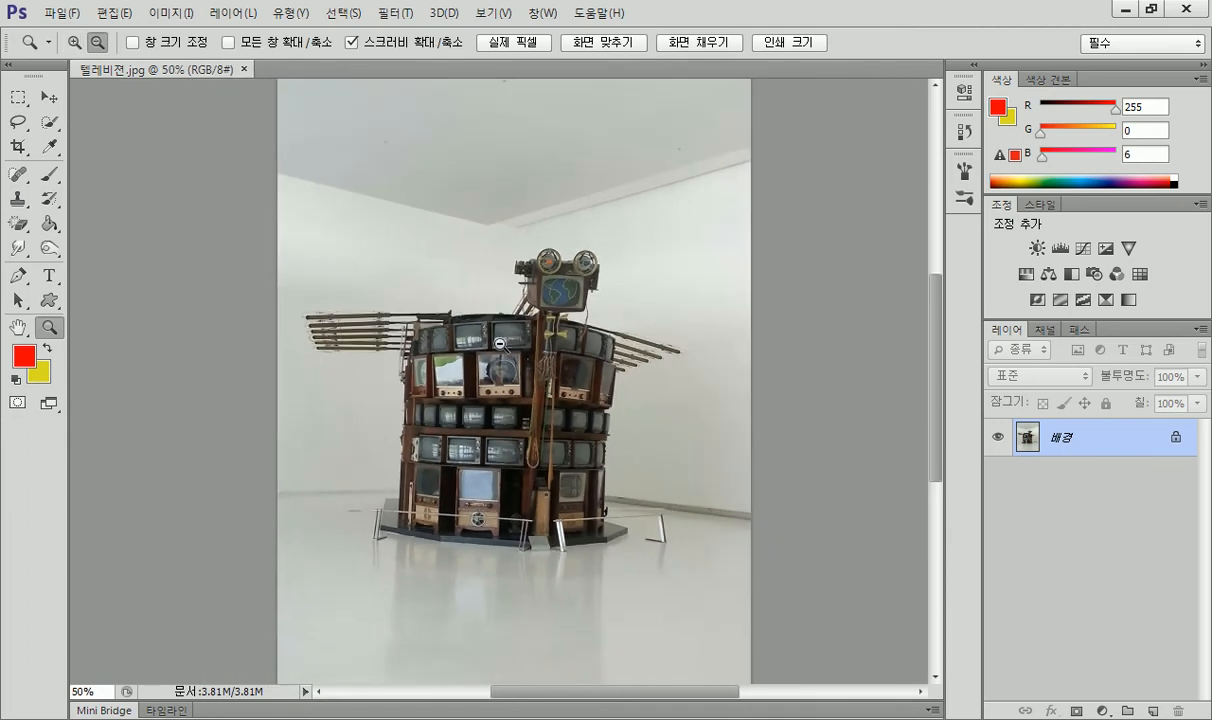
left_click(499, 343, "alt")
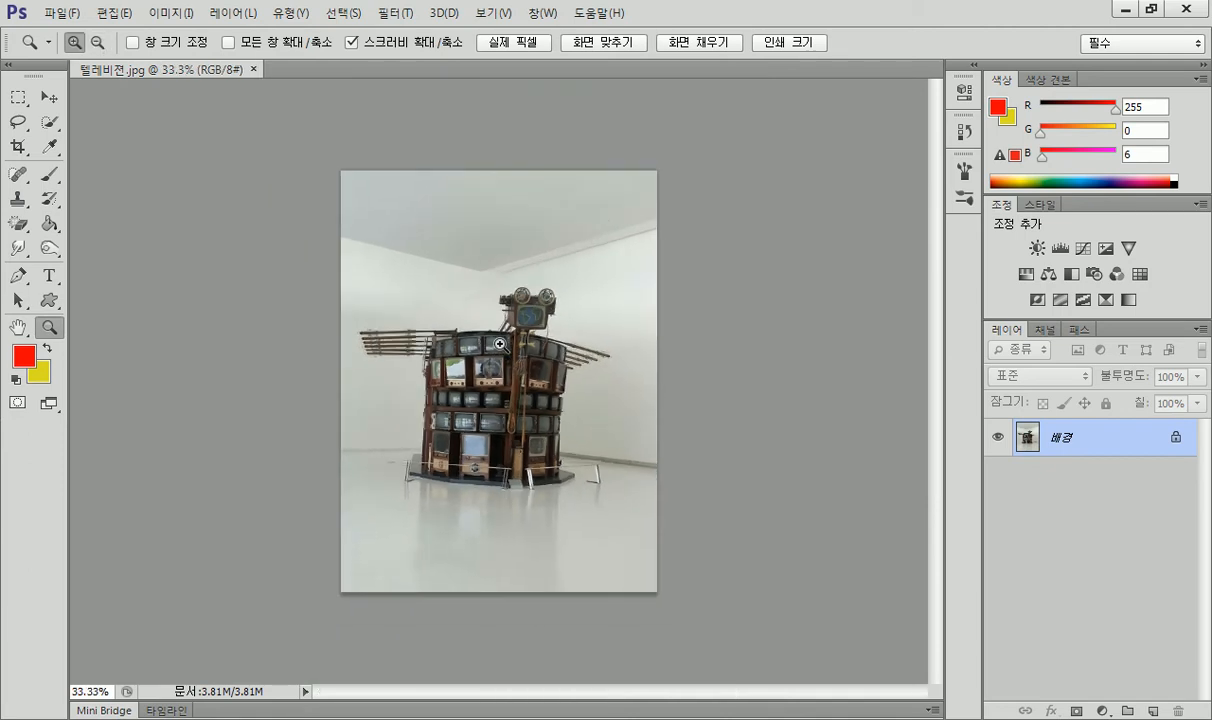
left_click(346, 329)
left_click(50, 96)
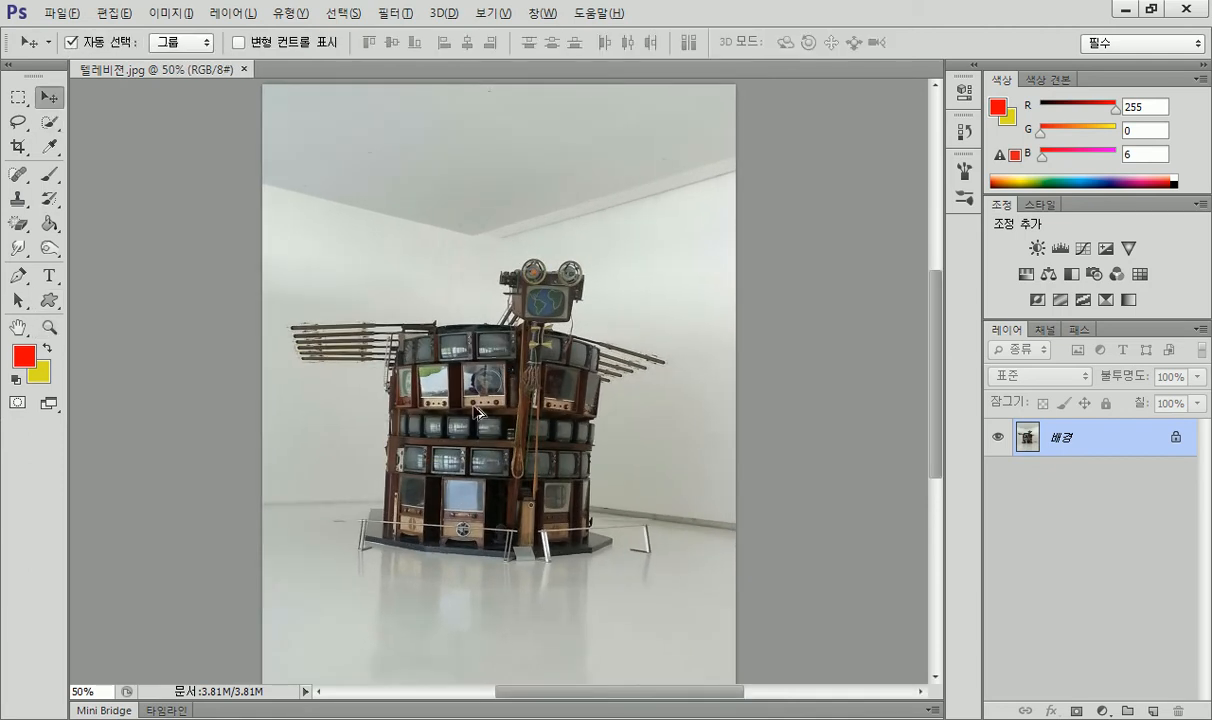
scroll(624, 468, "up", 2)
scroll(626, 466, "up", 1)
scroll(617, 458, "down", 3)
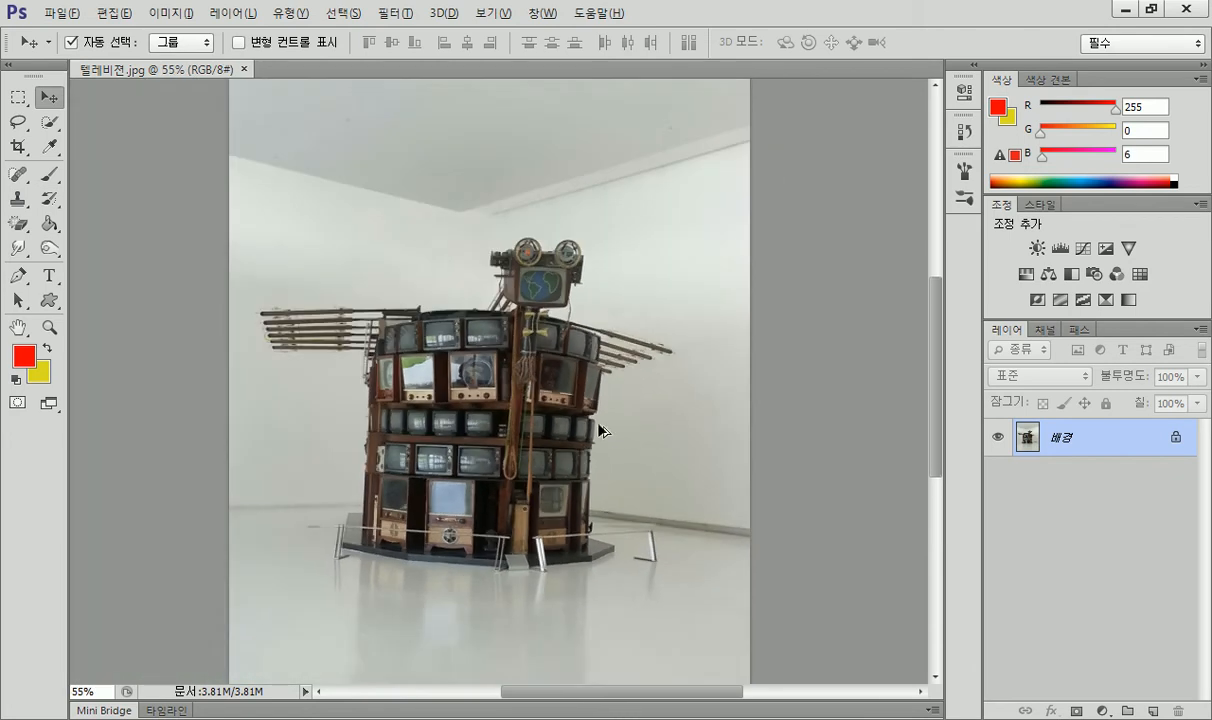
key("alt")
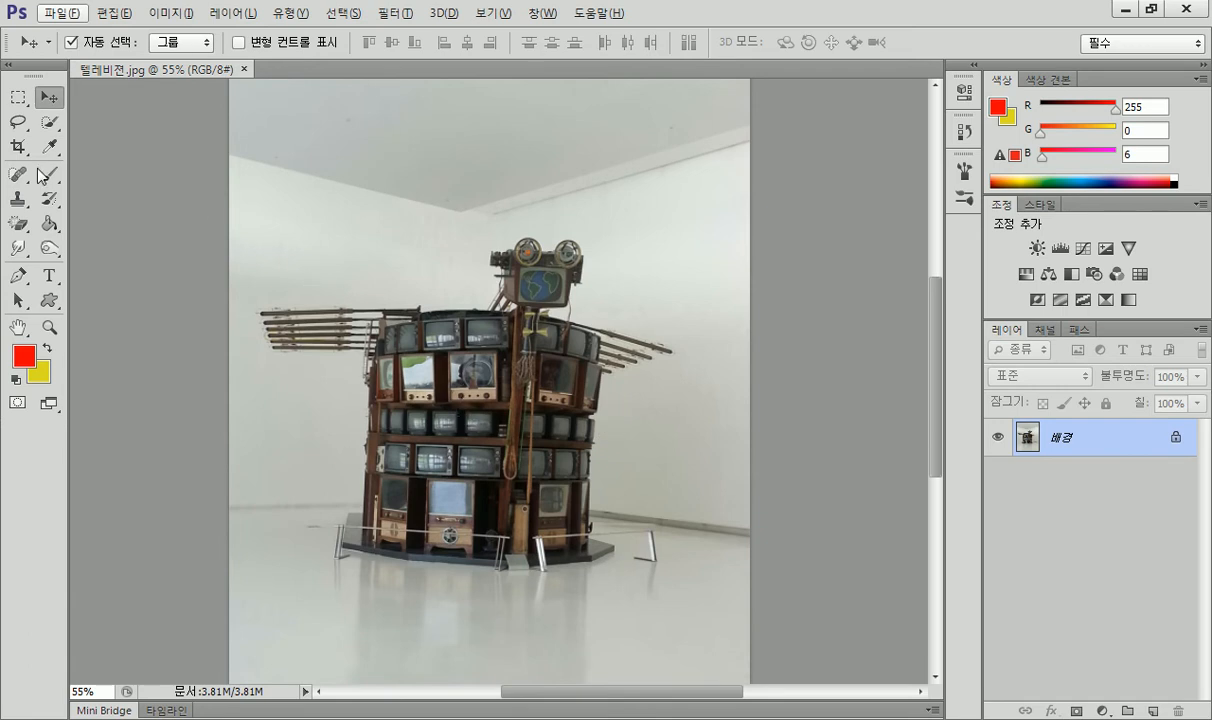
Start the Crop tool, try shifting the image within the crop frame and undo the shift.
left_click(12, 150)
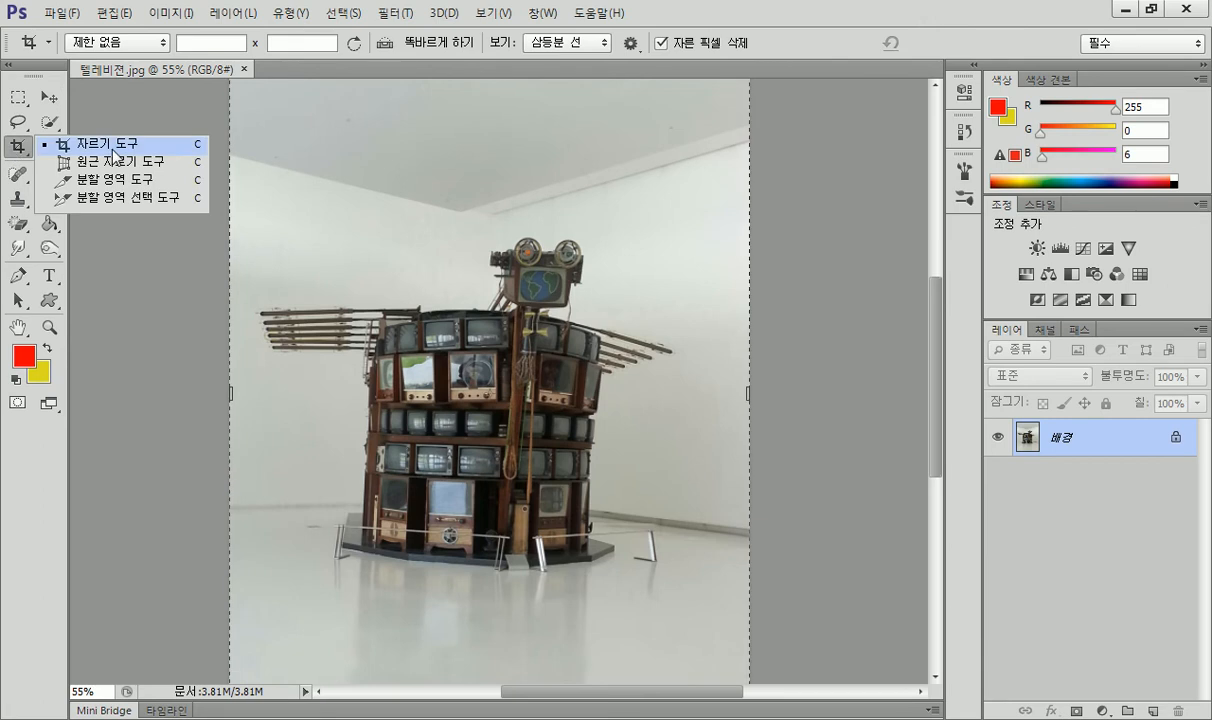
left_click(115, 150)
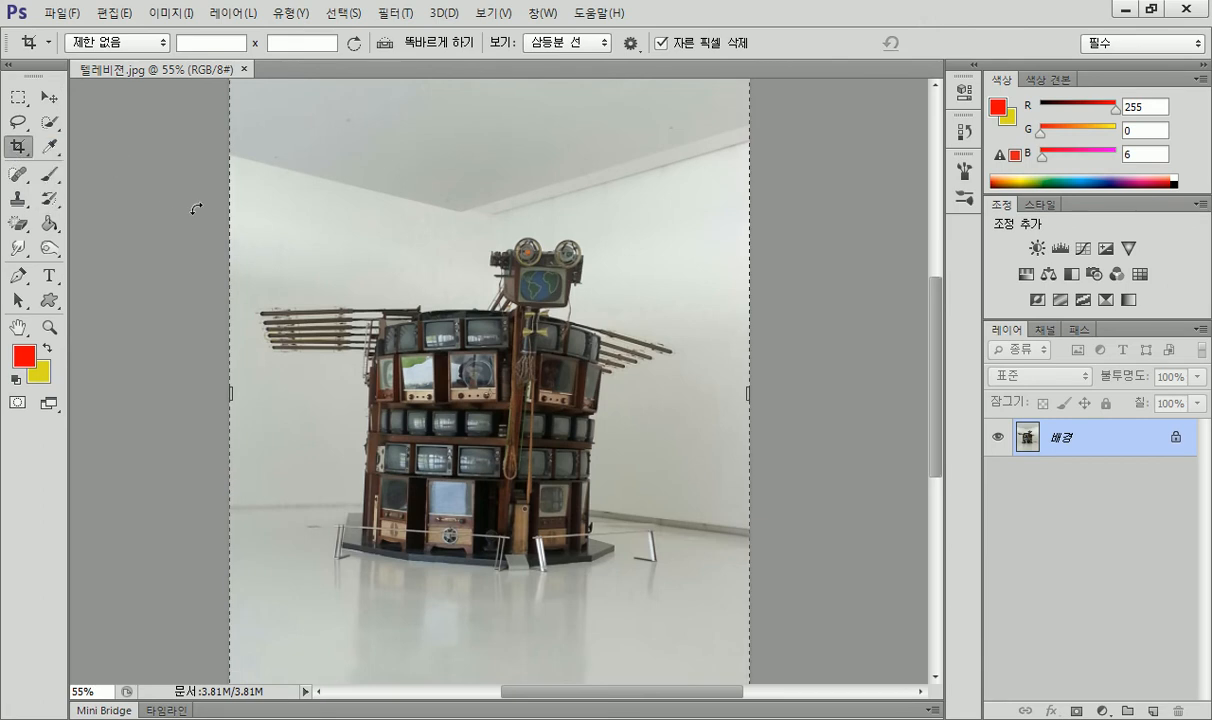
left_click(246, 201)
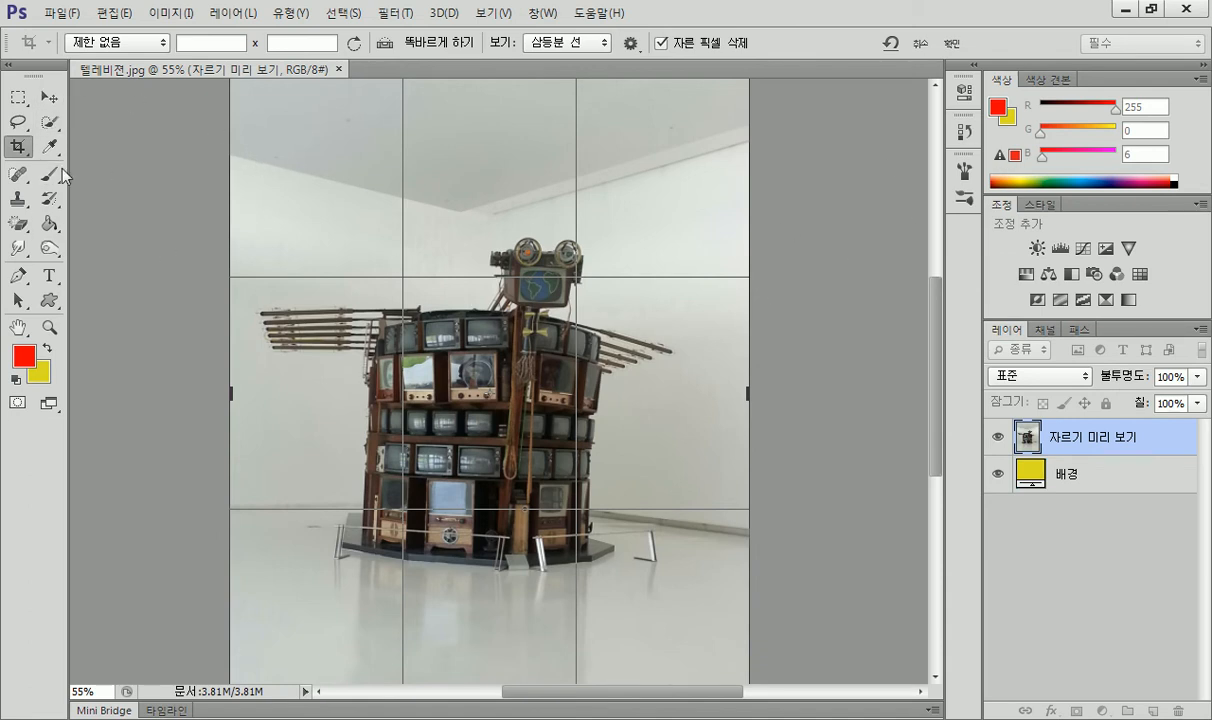
left_click_drag(255, 158, 298, 197)
key("ctrl+z")
key("ctrl+z")
key("ctrl+z")
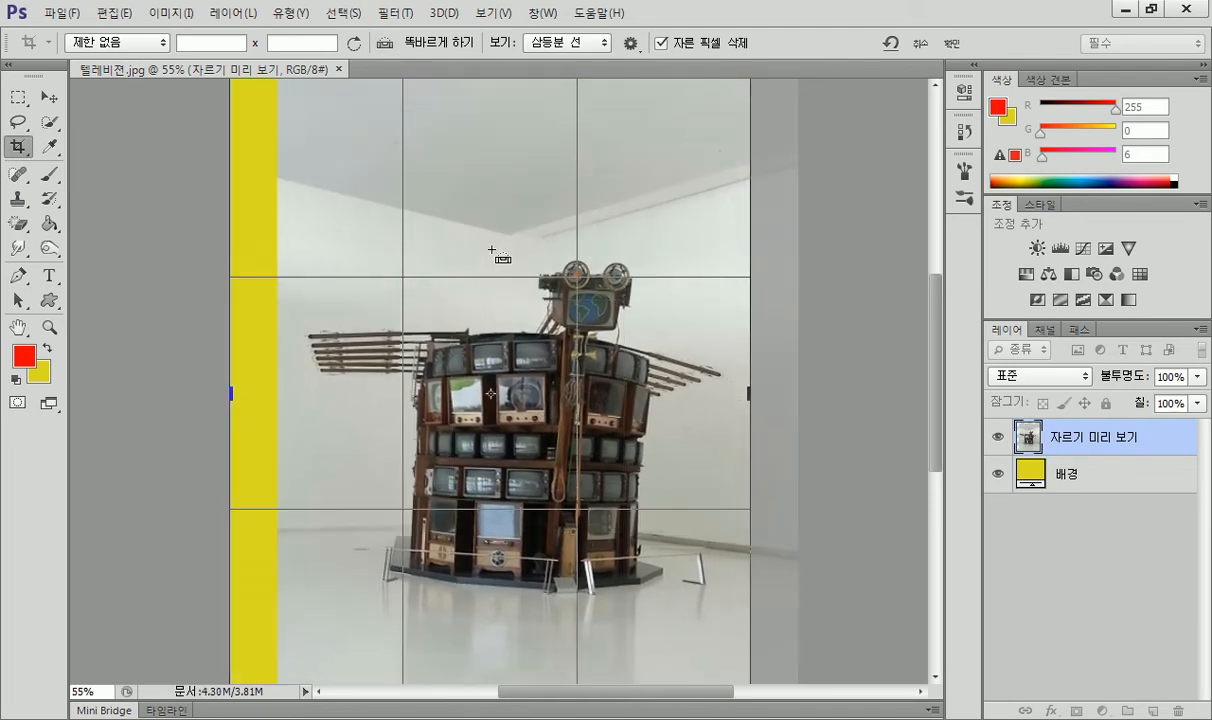
Check the history, leave cropping for the Move tool and apply the full-image crop.
left_click(963, 131)
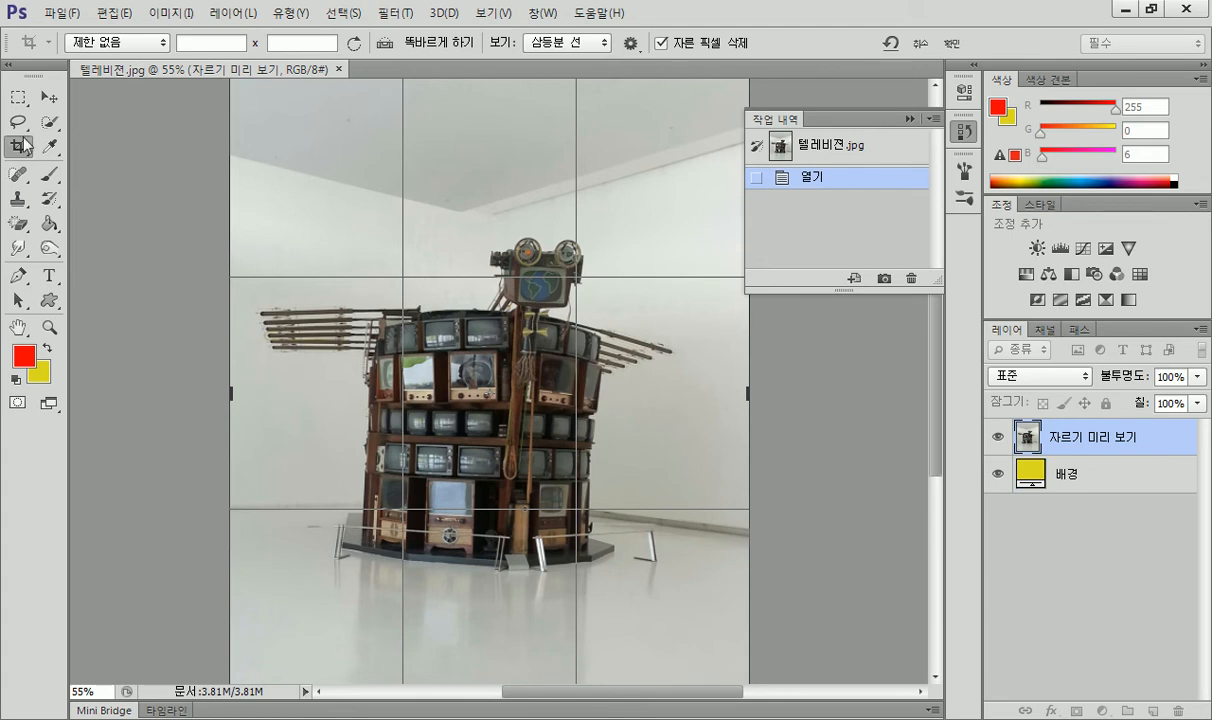
key("v")
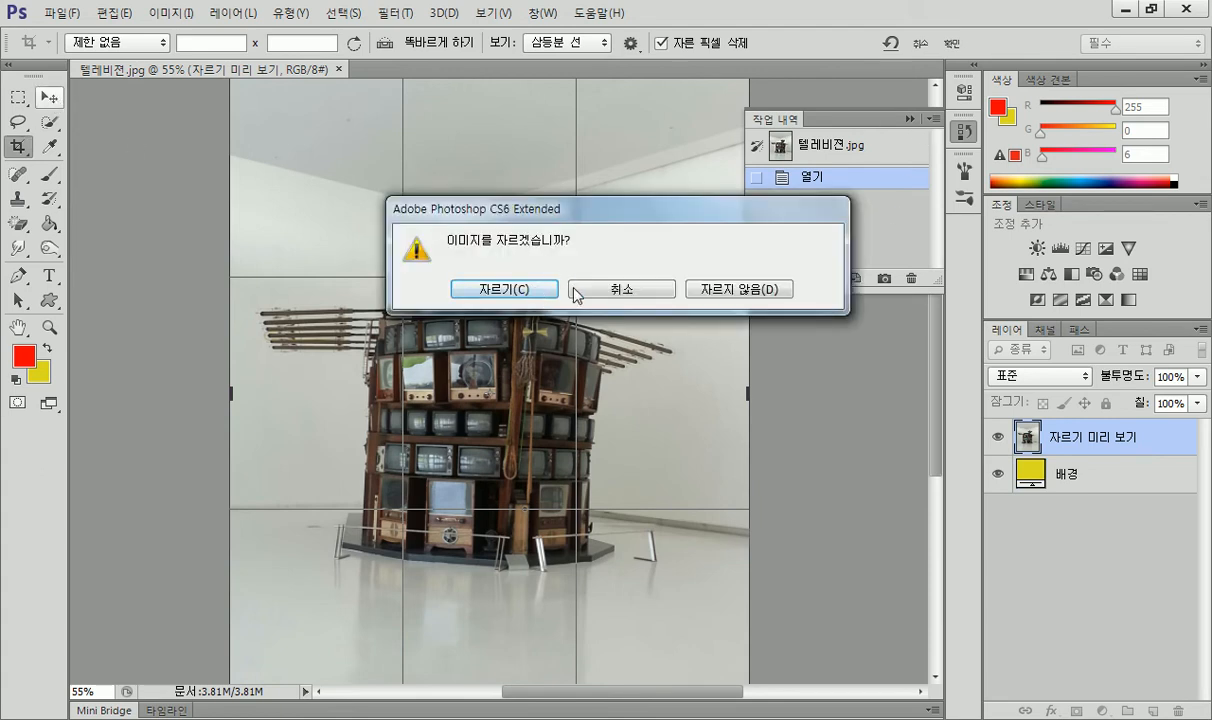
left_click(622, 289)
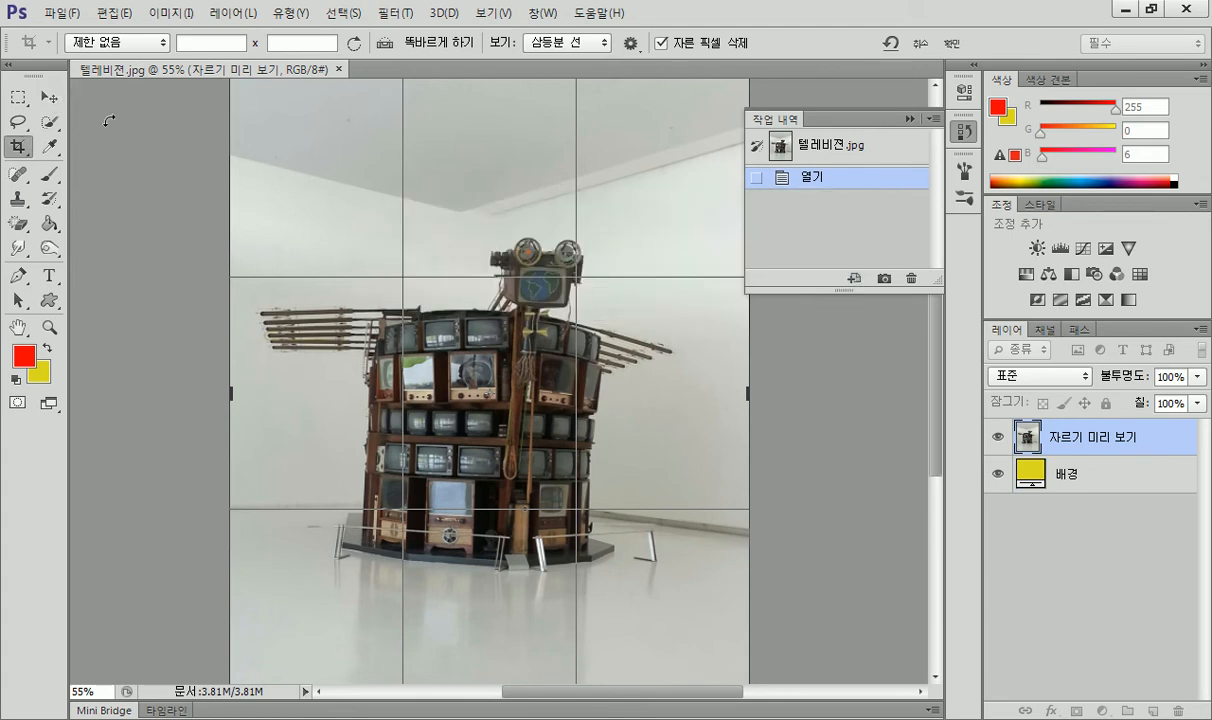
left_click(47, 97)
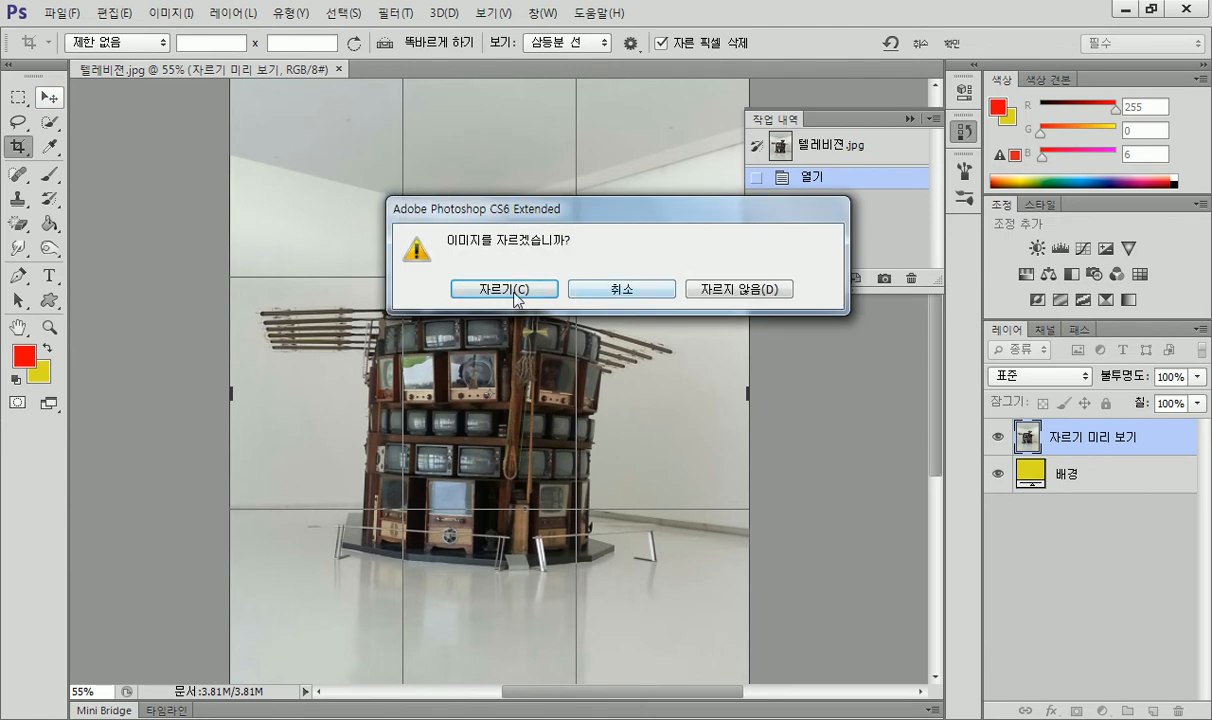
left_click(490, 288)
left_click(910, 119)
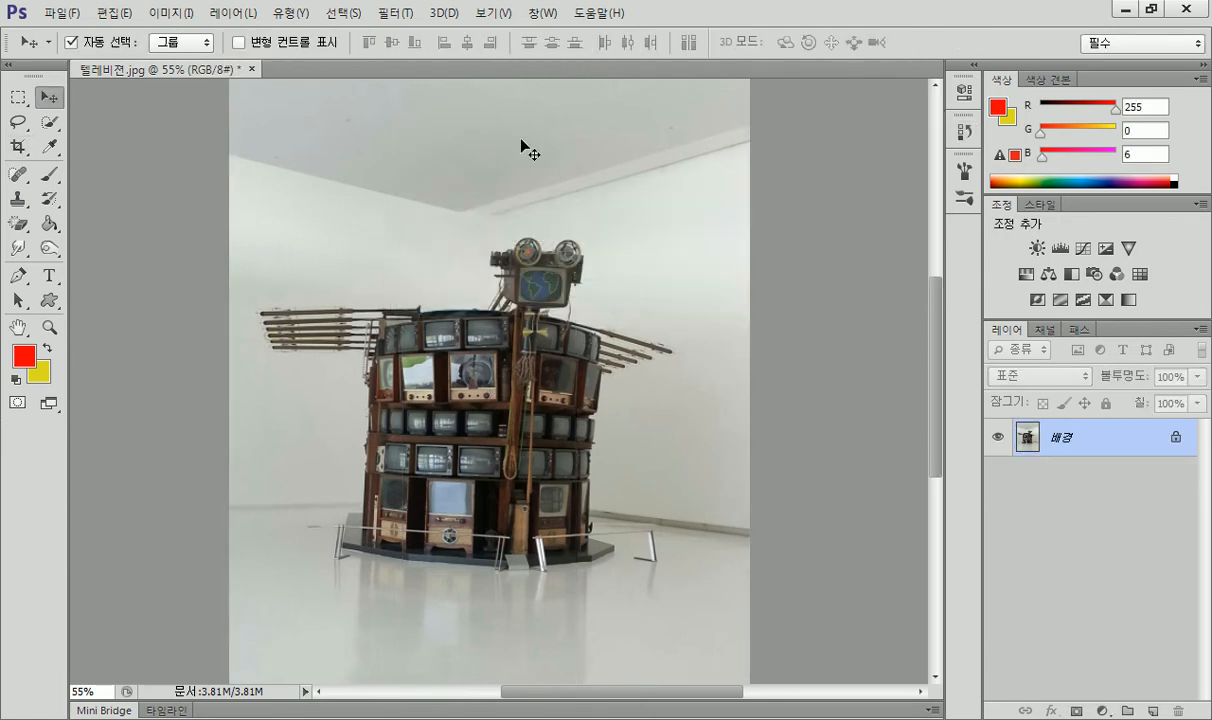
Crop the photo to a nearly square area around the television sculpture and undo that crop.
left_click(19, 149)
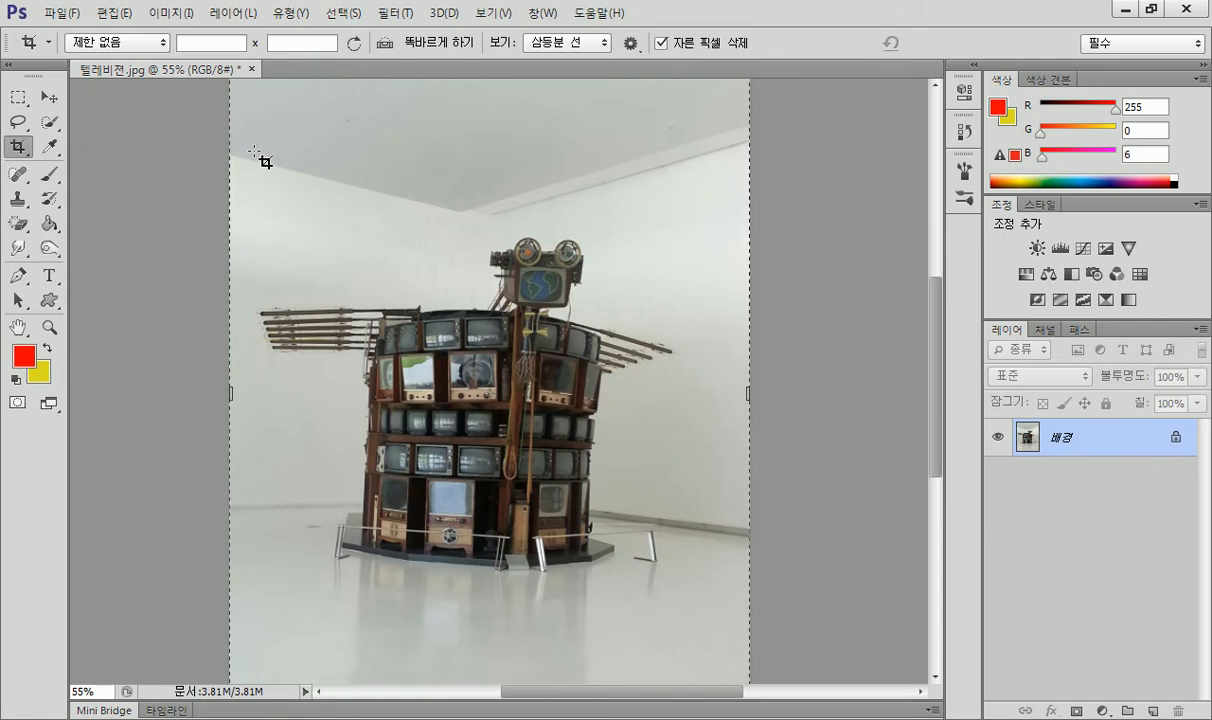
left_click_drag(248, 163, 705, 606)
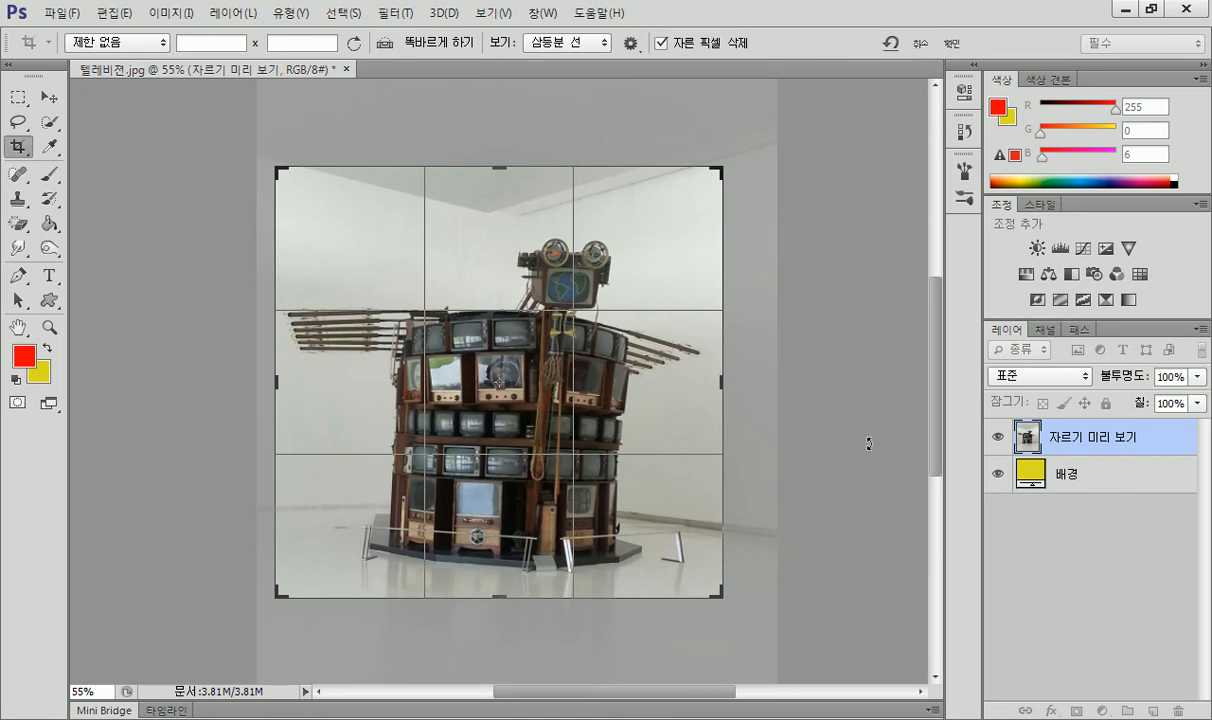
key("Return")
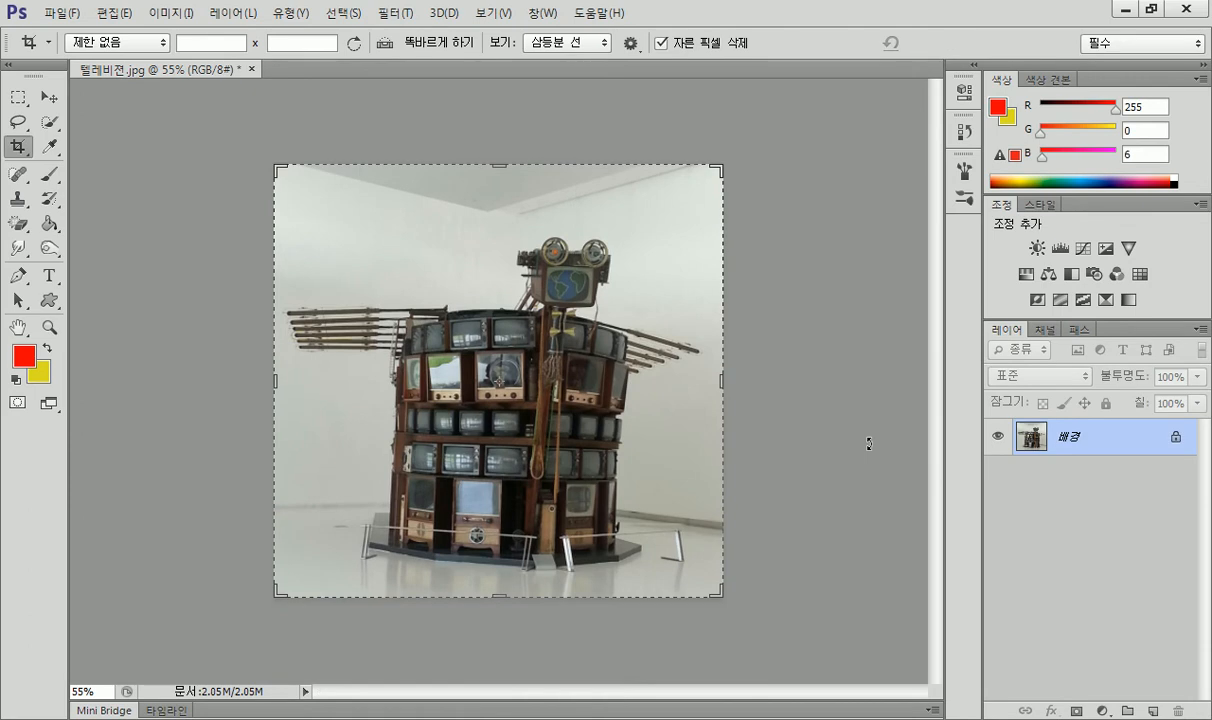
key("ctrl+z")
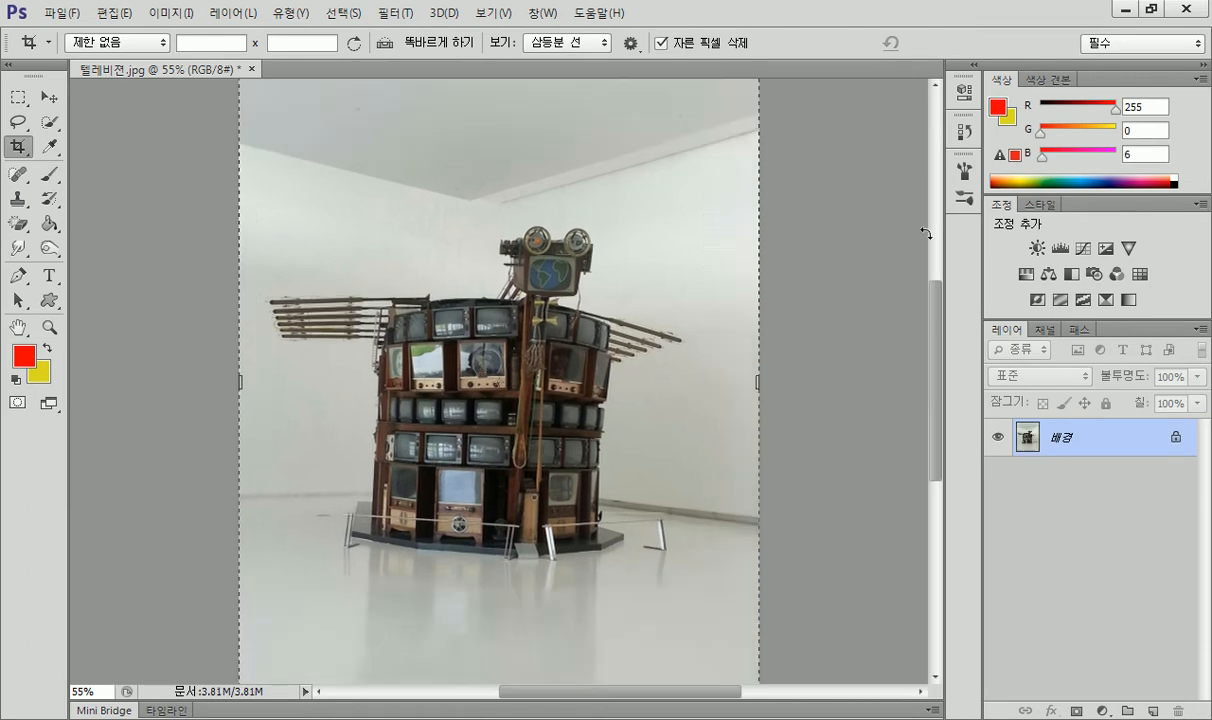
Crop the photo tightly around the television sculpture and try rotating the image slightly counterclockwise within the crop frame.
left_click_drag(268, 196, 716, 580)
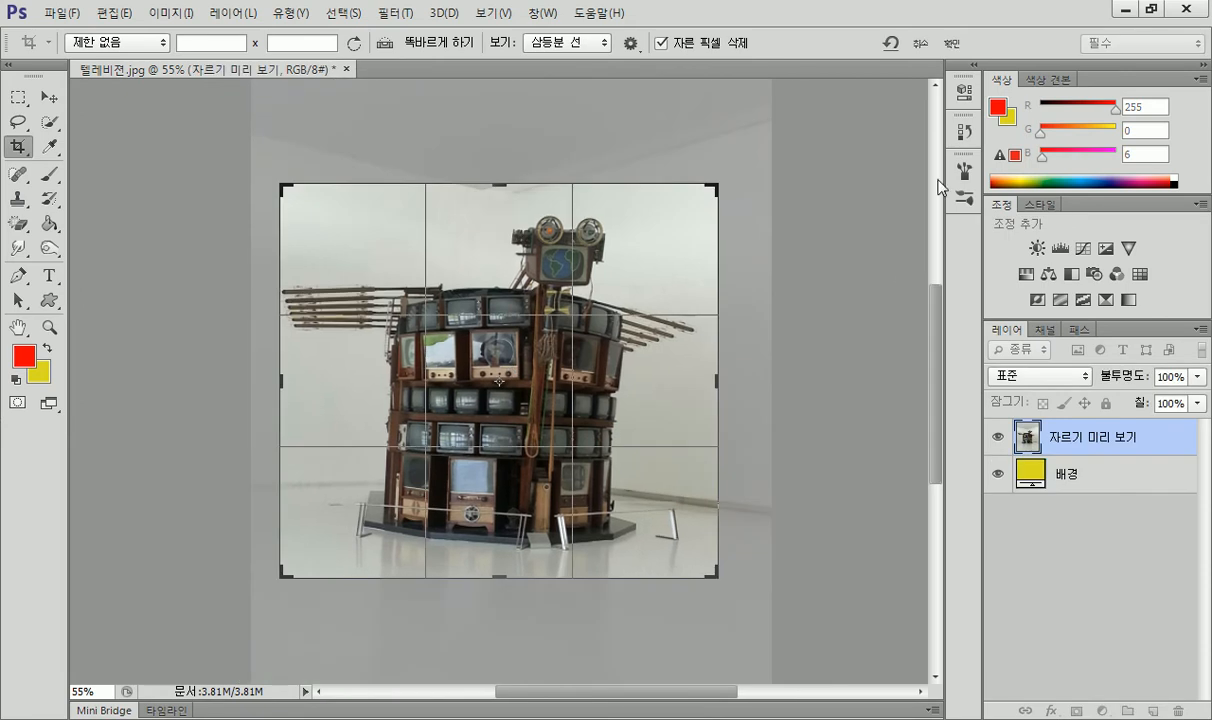
left_click(953, 47)
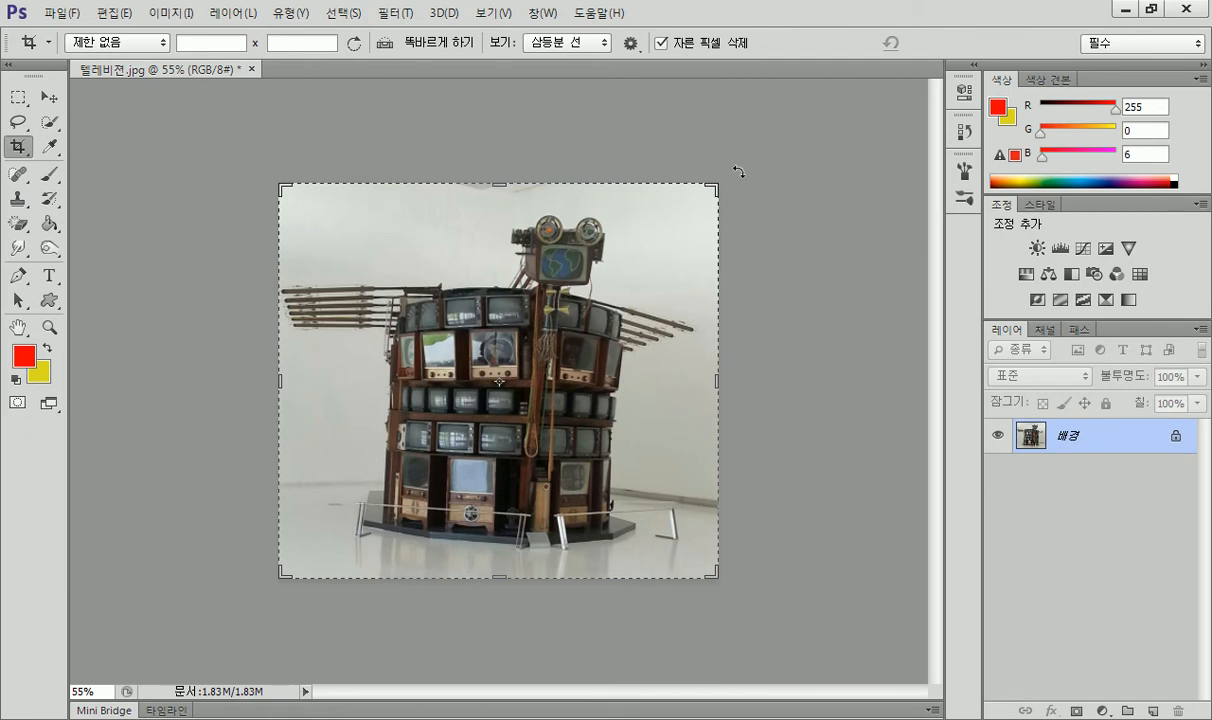
left_click_drag(730, 171, 726, 164)
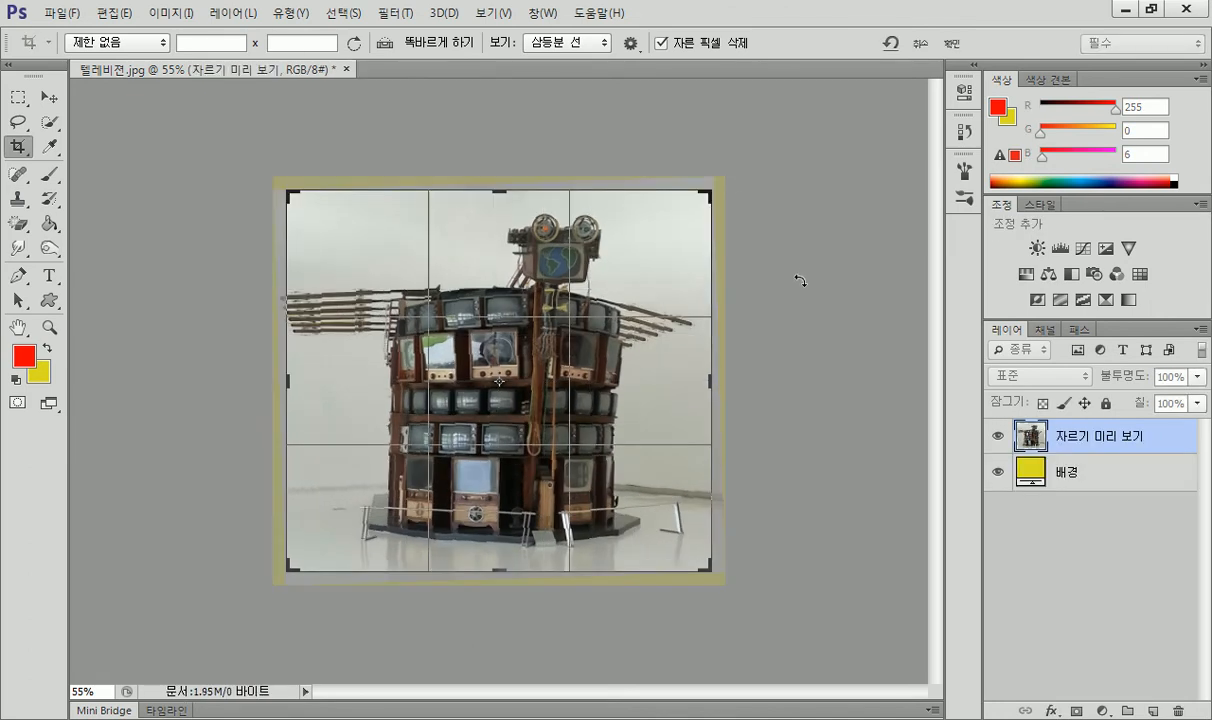
left_click_drag(716, 177, 718, 170)
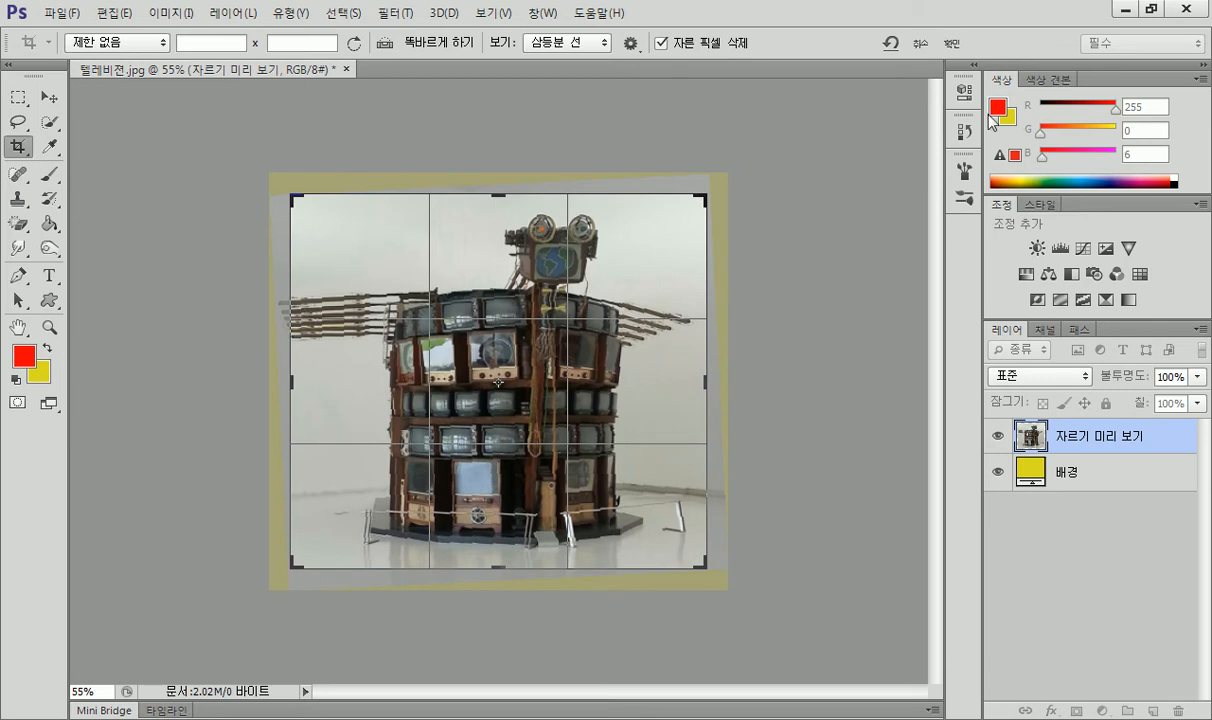
Restore 텔레비젼.jpg to its original opened snapshot, discarding the trial crops and rotation.
left_click(963, 131)
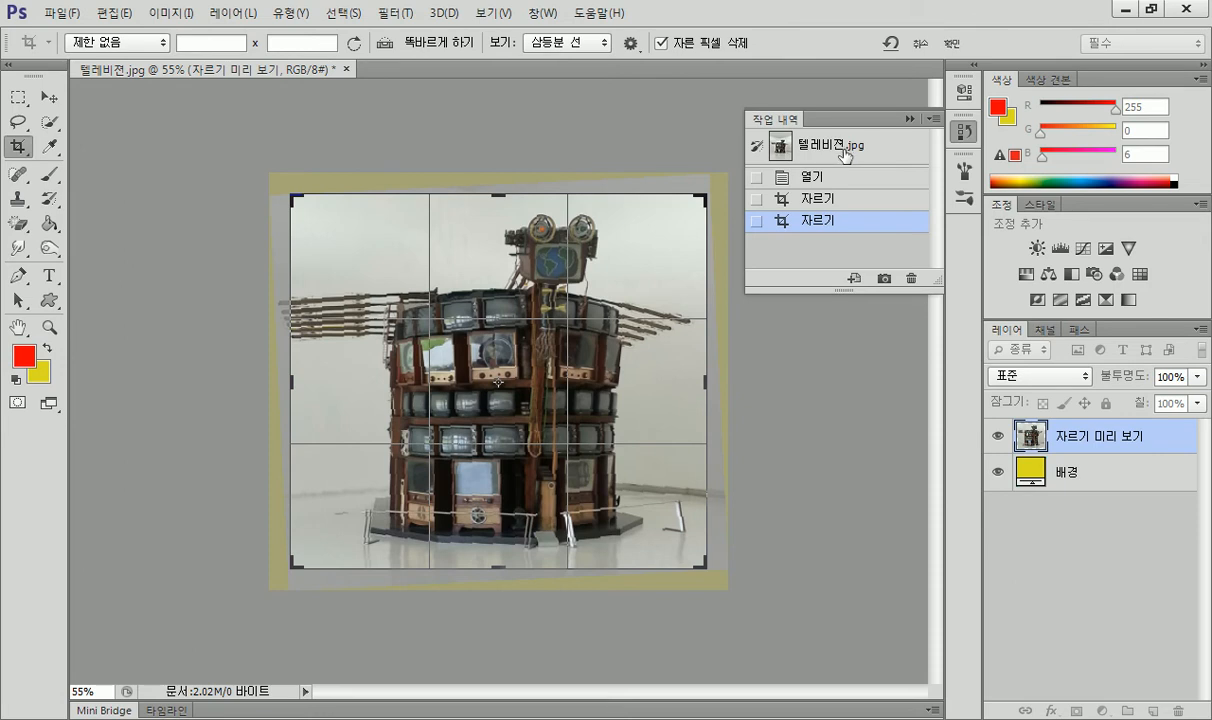
left_click(843, 150)
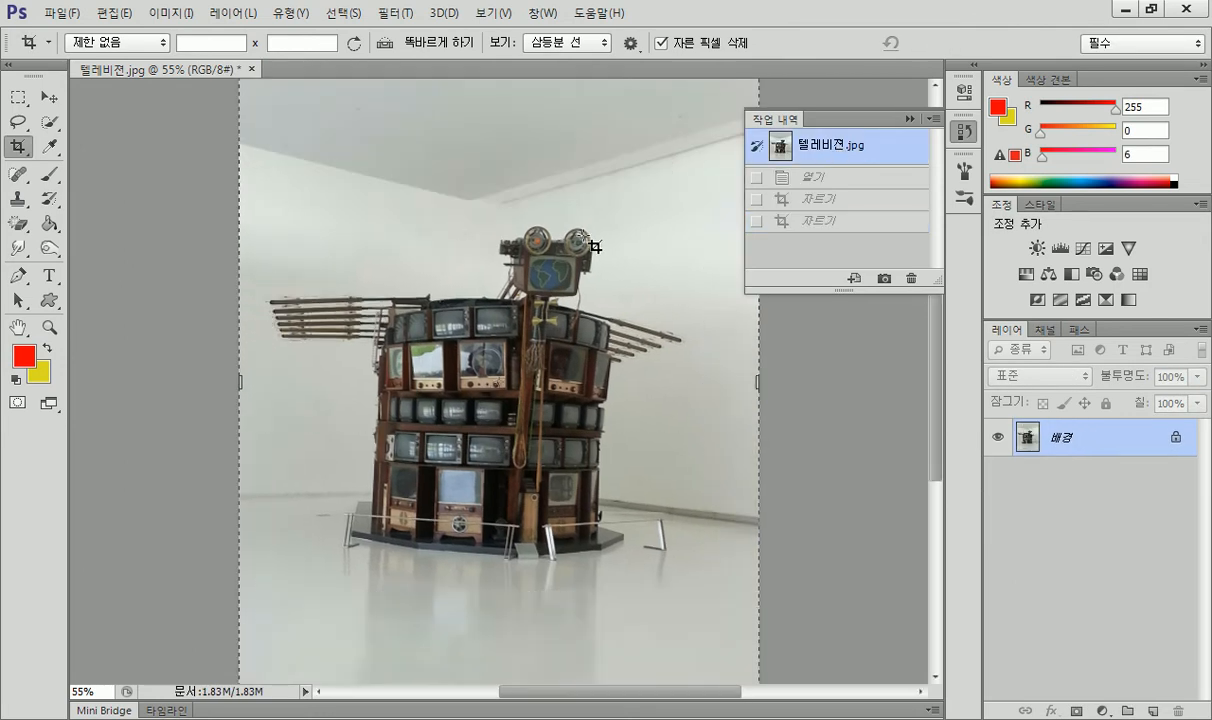
left_click_drag(252, 158, 726, 639)
left_click(818, 150)
Crop the photo to a slightly wide rectangle closely framing the sculpture and its projecting poles.
left_click_drag(260, 206, 699, 594)
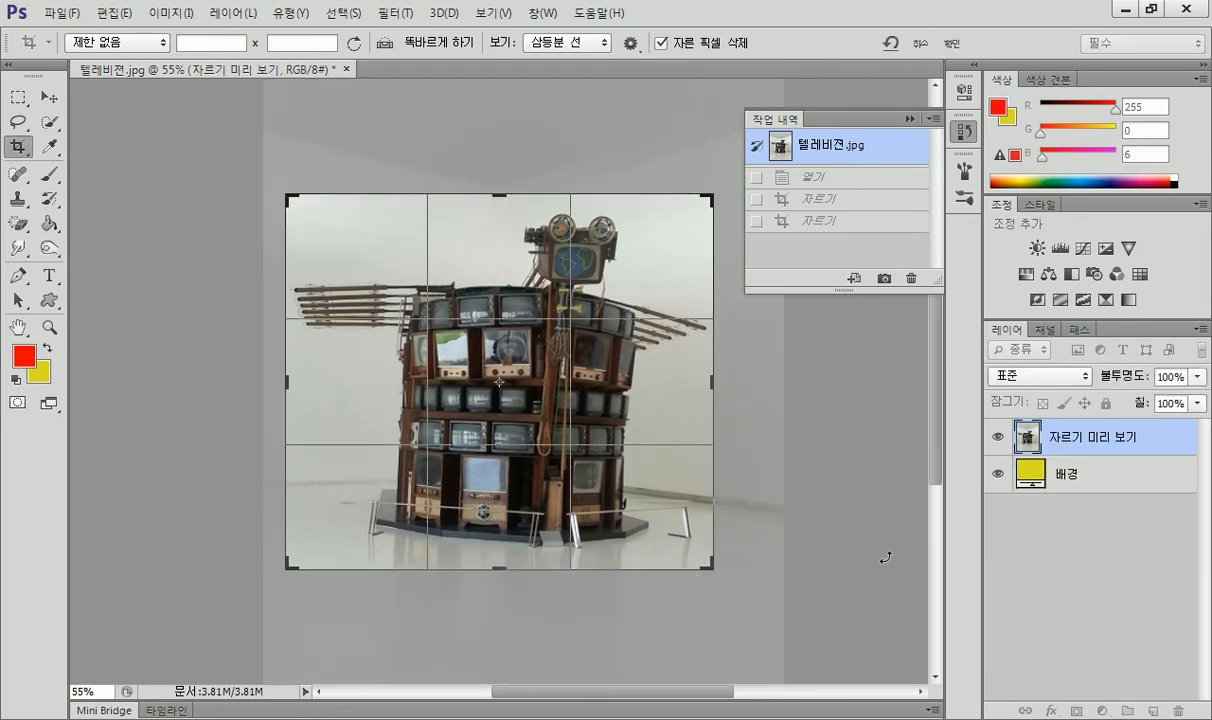
left_click(951, 44)
left_click(909, 119)
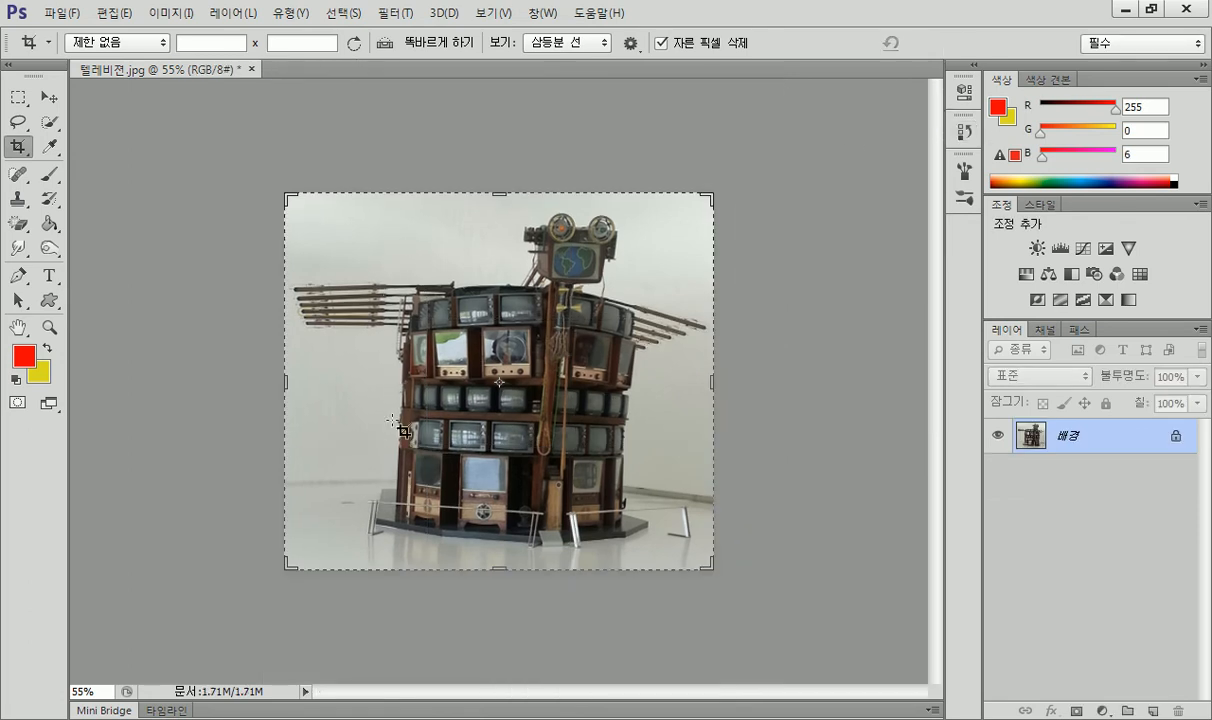
Rotate the cropped photo counterclockwise within the crop frame, apply it, and undo that rotated crop.
left_click_drag(722, 180, 718, 172)
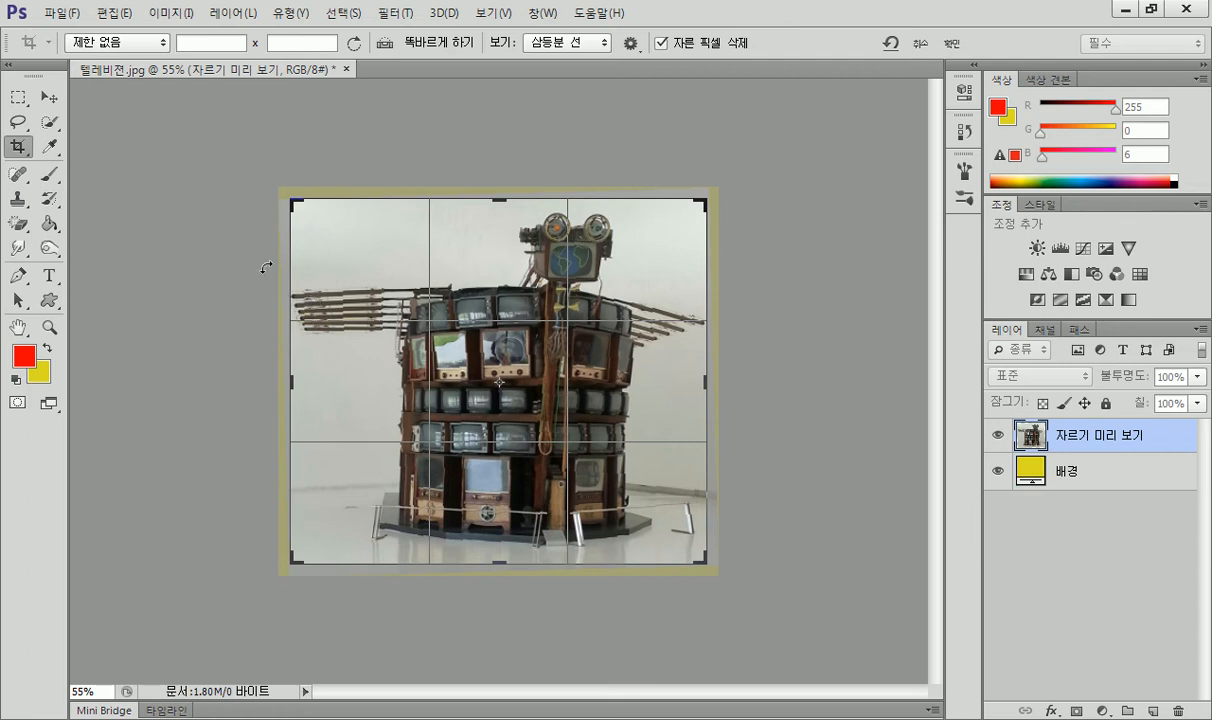
left_click_drag(719, 193, 711, 152)
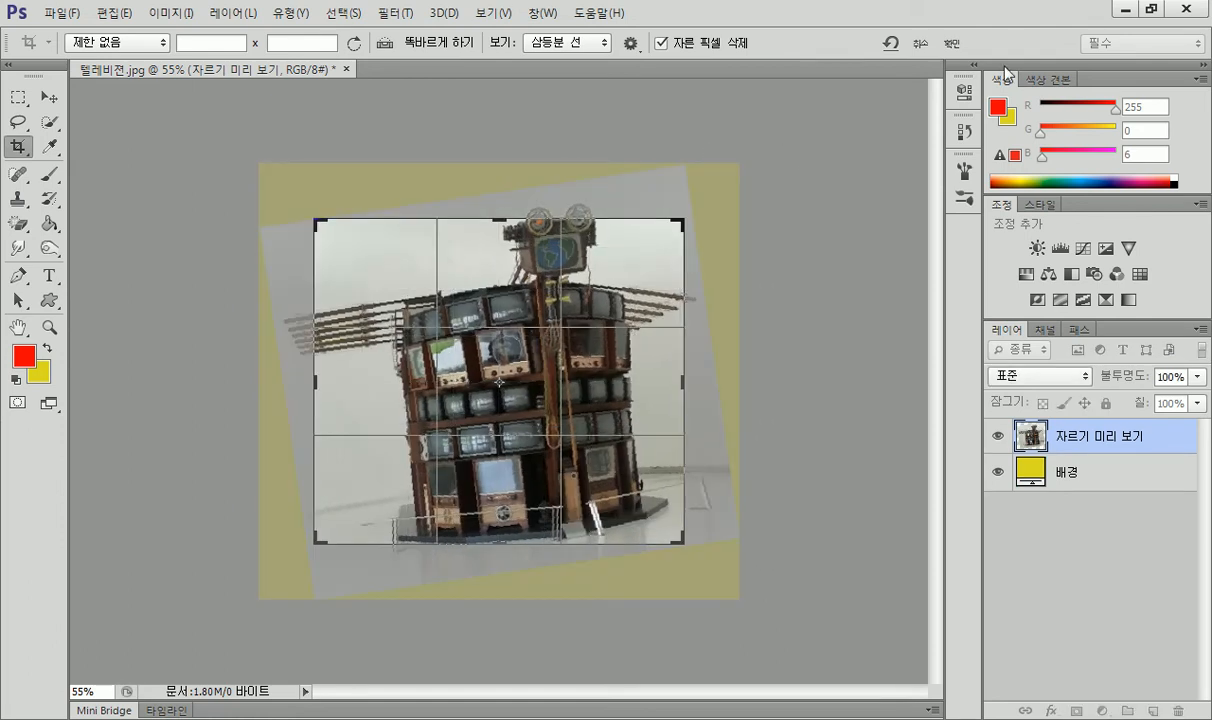
left_click(948, 45)
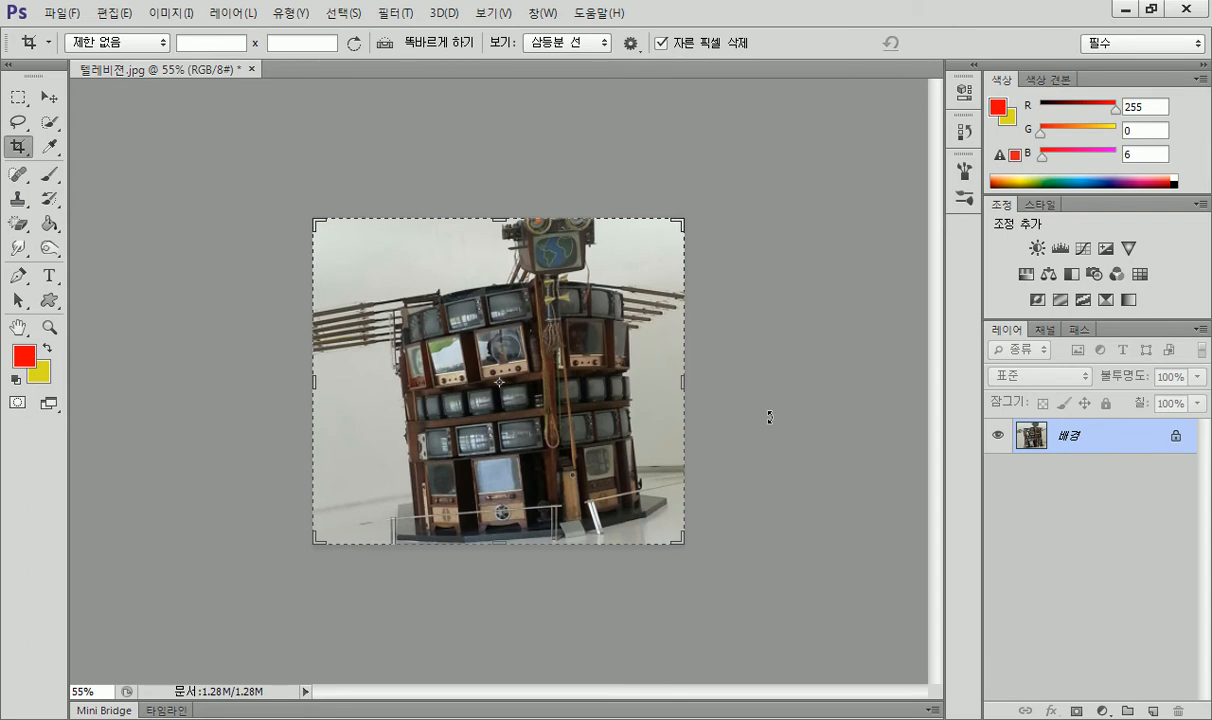
key("ctrl+z")
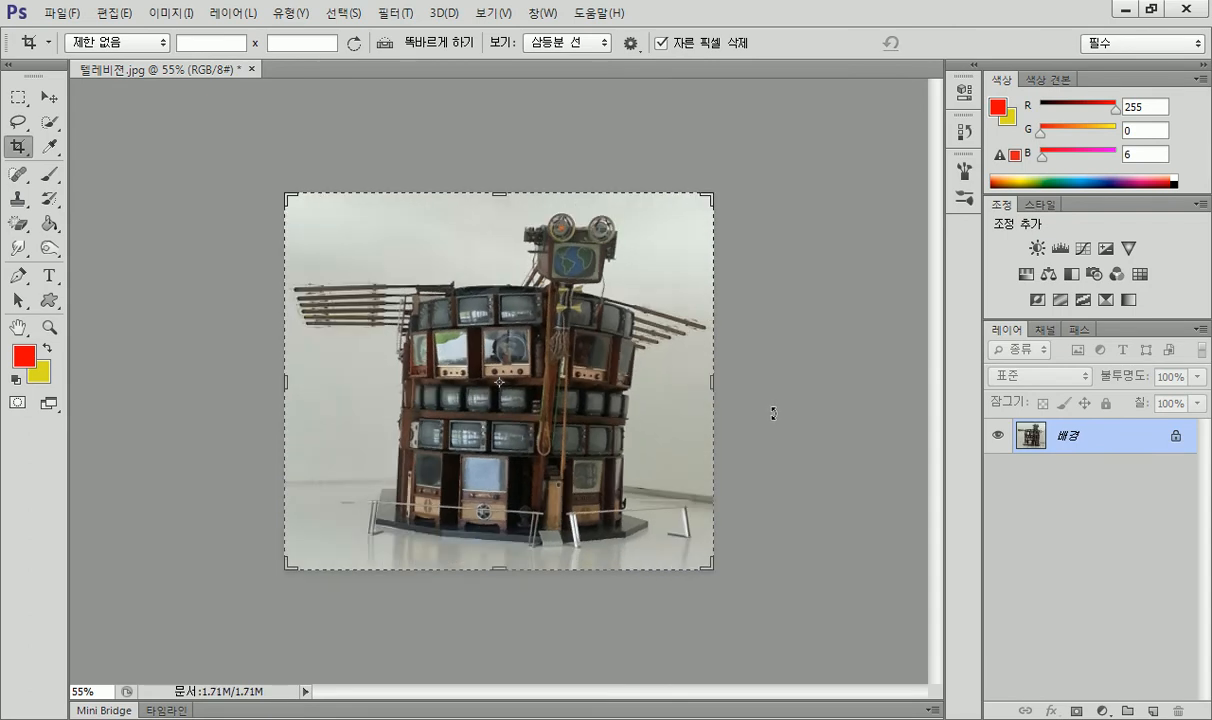
Restore 텔레비젼.jpg to its original opened snapshot, discarding the close crop around the sculpture.
left_click(964, 132)
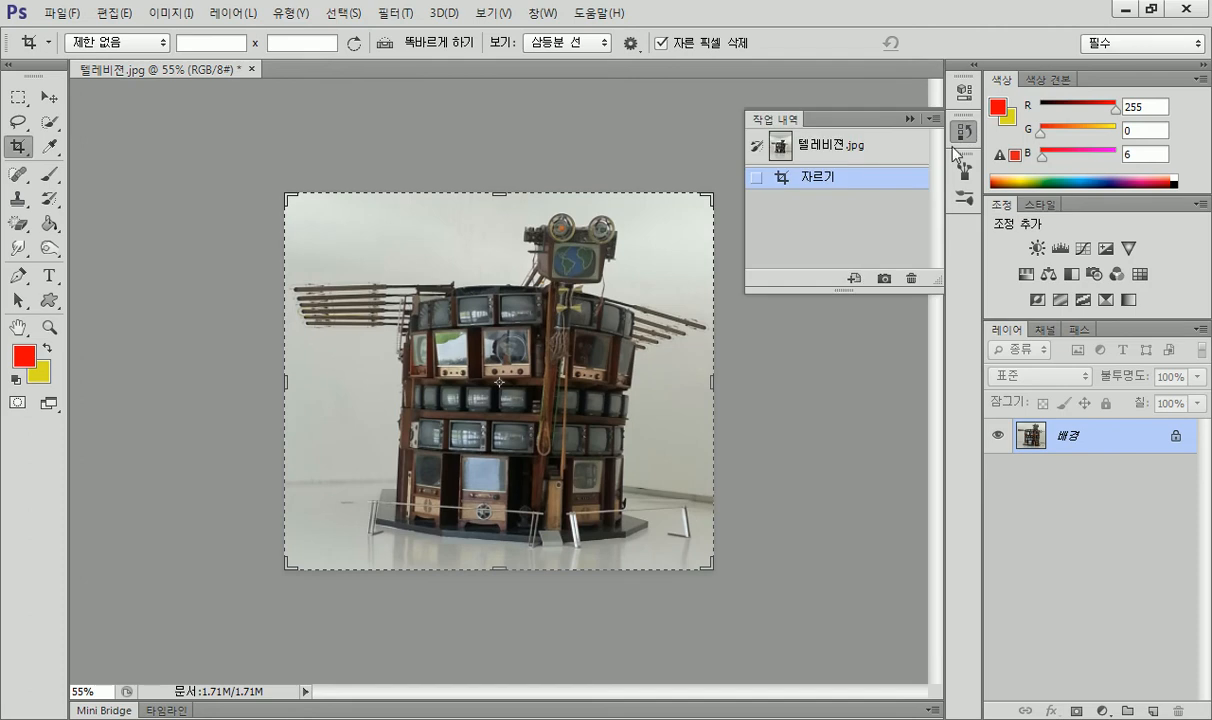
left_click(868, 152)
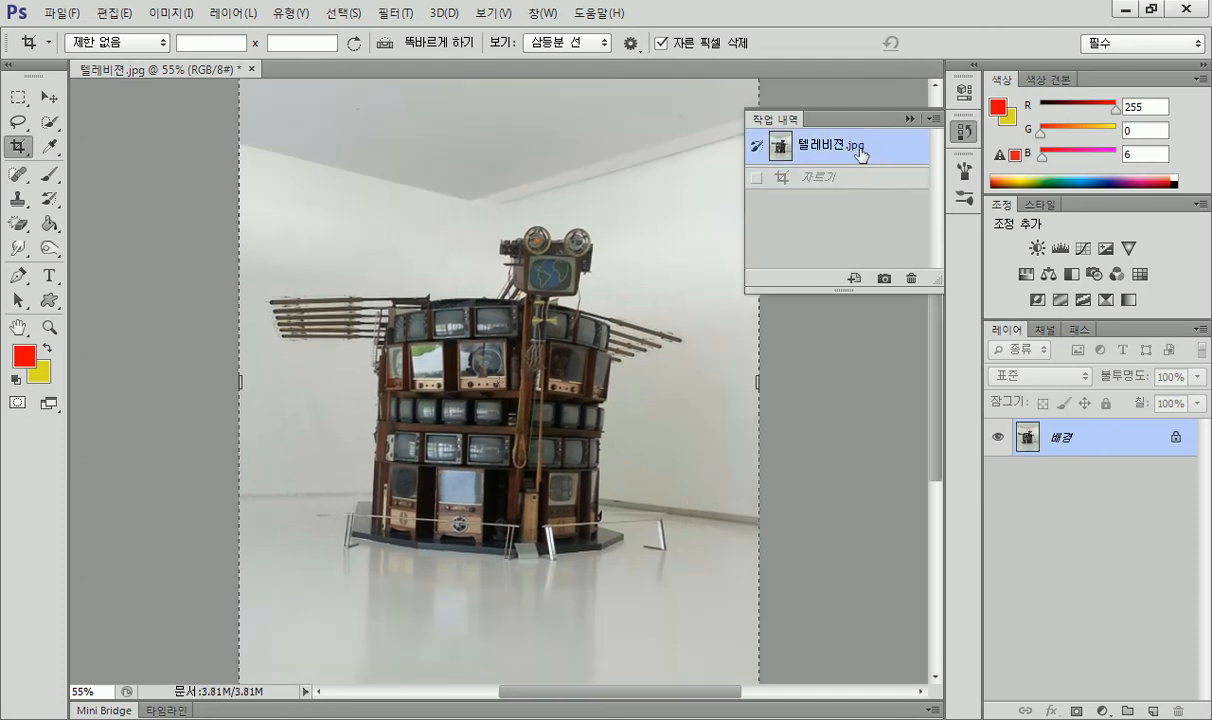
left_click(912, 118)
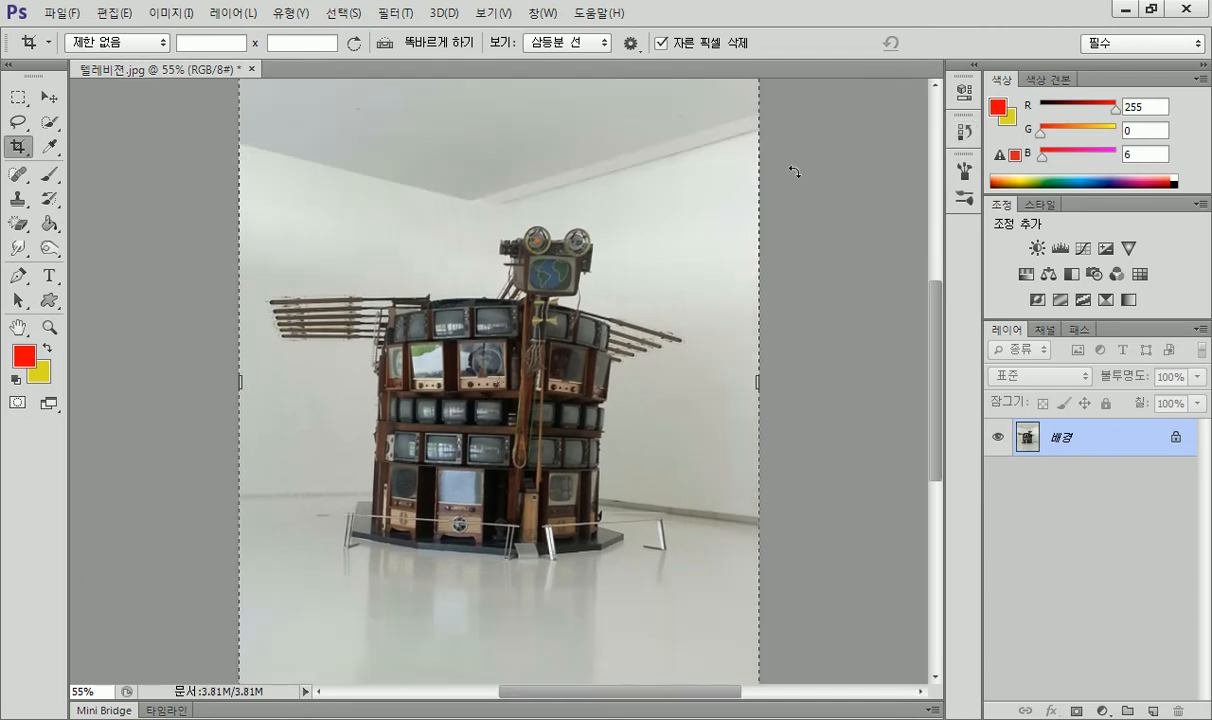
Apply a slight counterclockwise crop rotation to the full photo and crop it to a nearly square area around the sculpture.
left_click(245, 100)
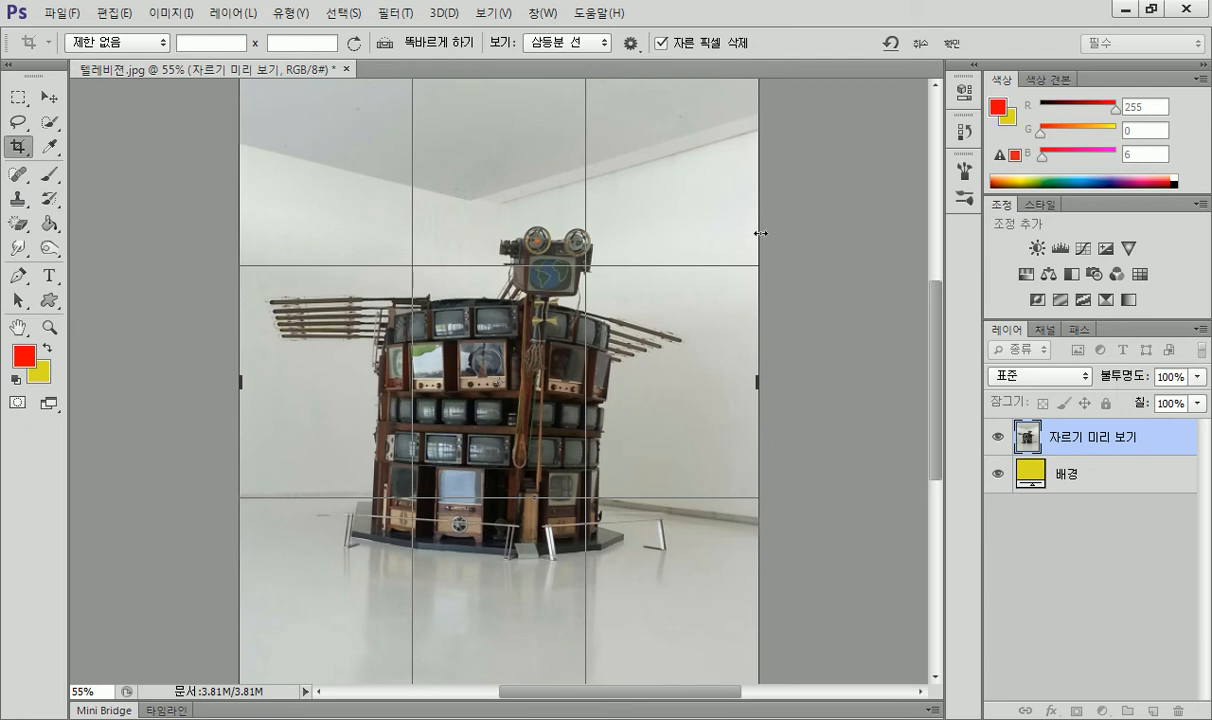
scroll(942, 295, "up", 2)
scroll(942, 295, "up", 1)
mouse_move(776, 141)
left_mouse_down()
mouse_move(765, 113)
mouse_move(779, 131)
left_mouse_up()
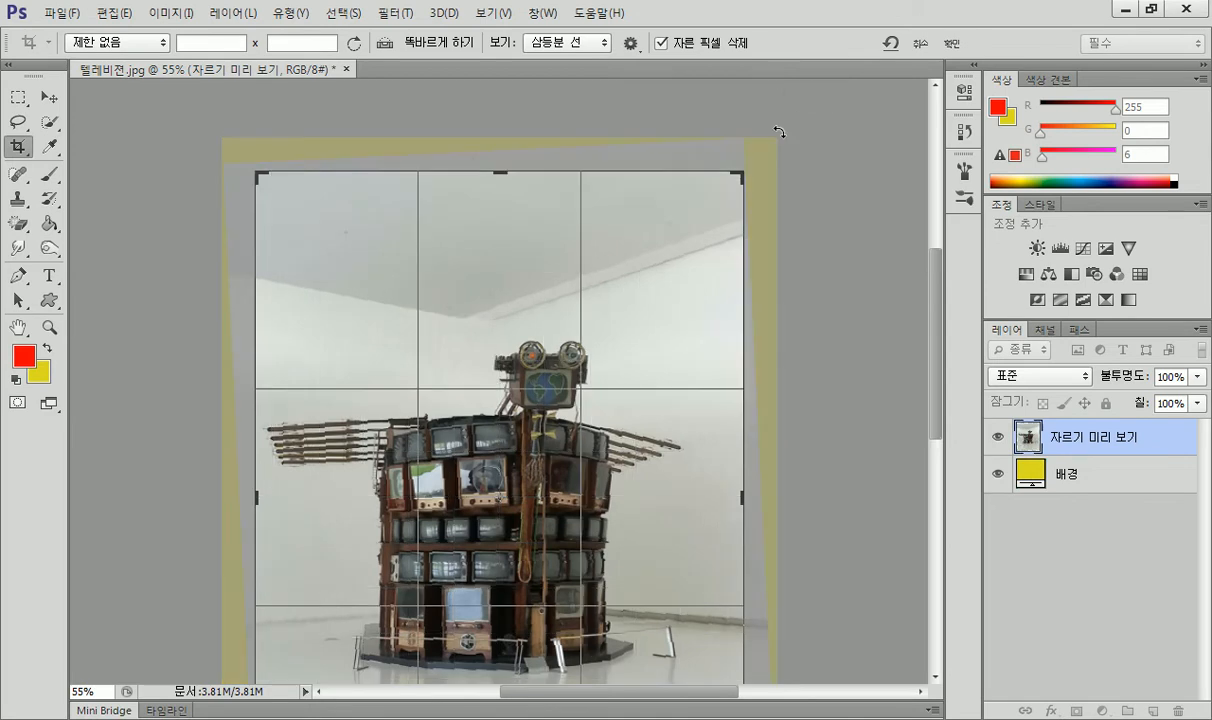
left_click(950, 42)
scroll(684, 470, "down", 1)
scroll(365, 482, "down", 2)
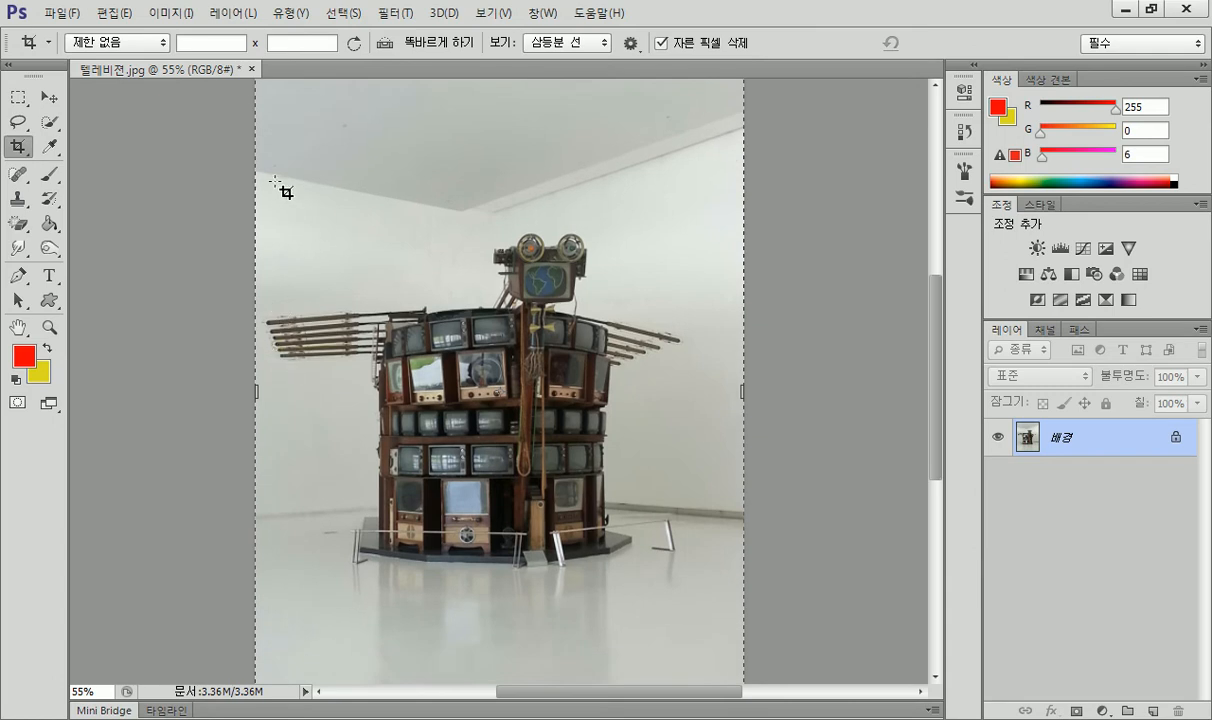
left_click_drag(262, 184, 714, 603)
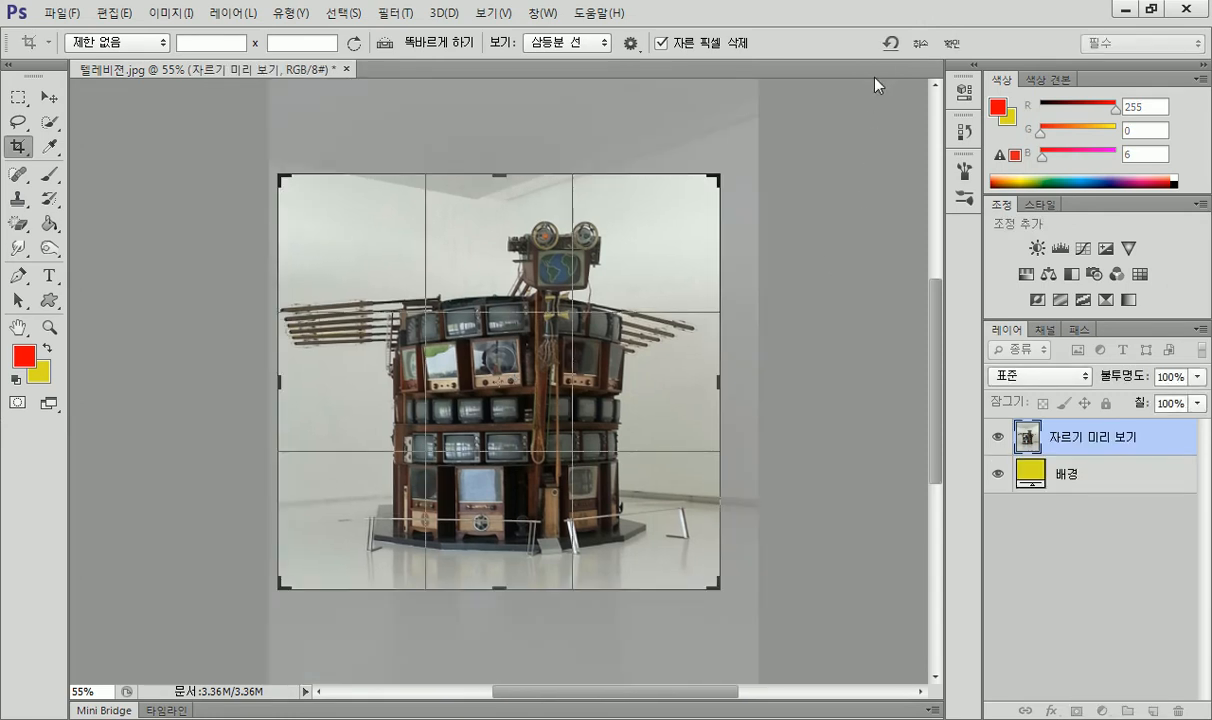
left_click(951, 43)
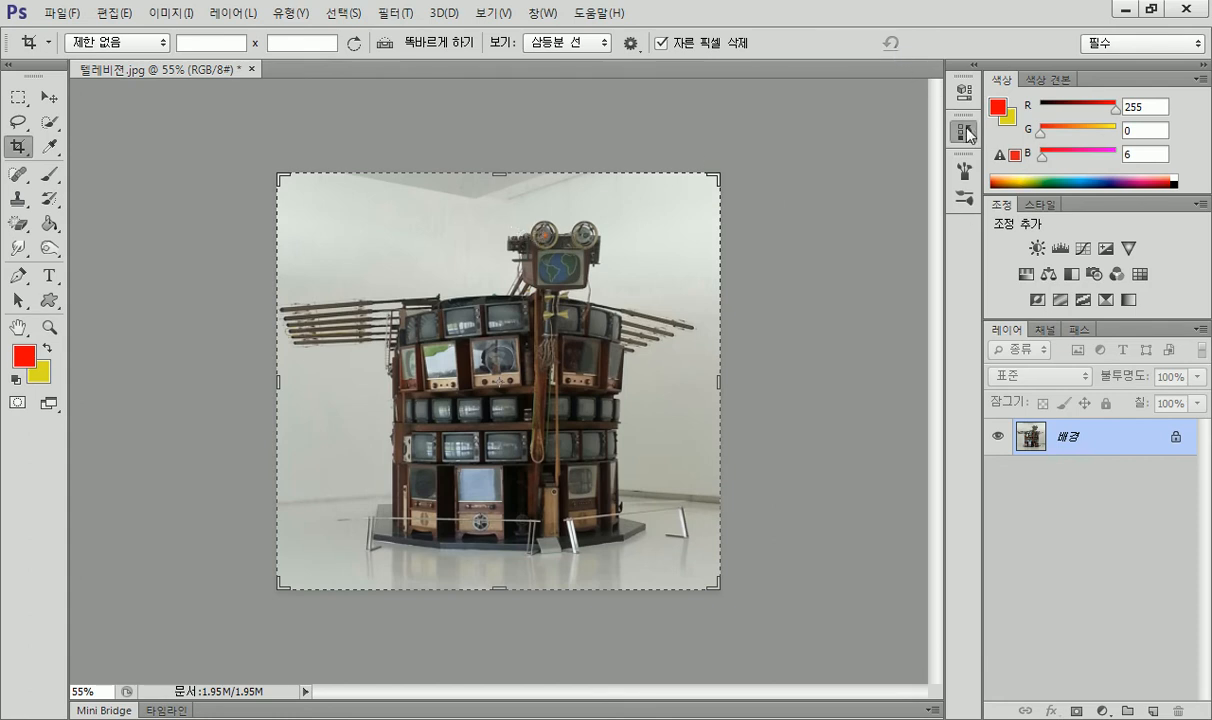
Restore 텔레비젼.jpg to its original opened snapshot again and fit the whole photo in view.
left_click(966, 132)
left_click(847, 148)
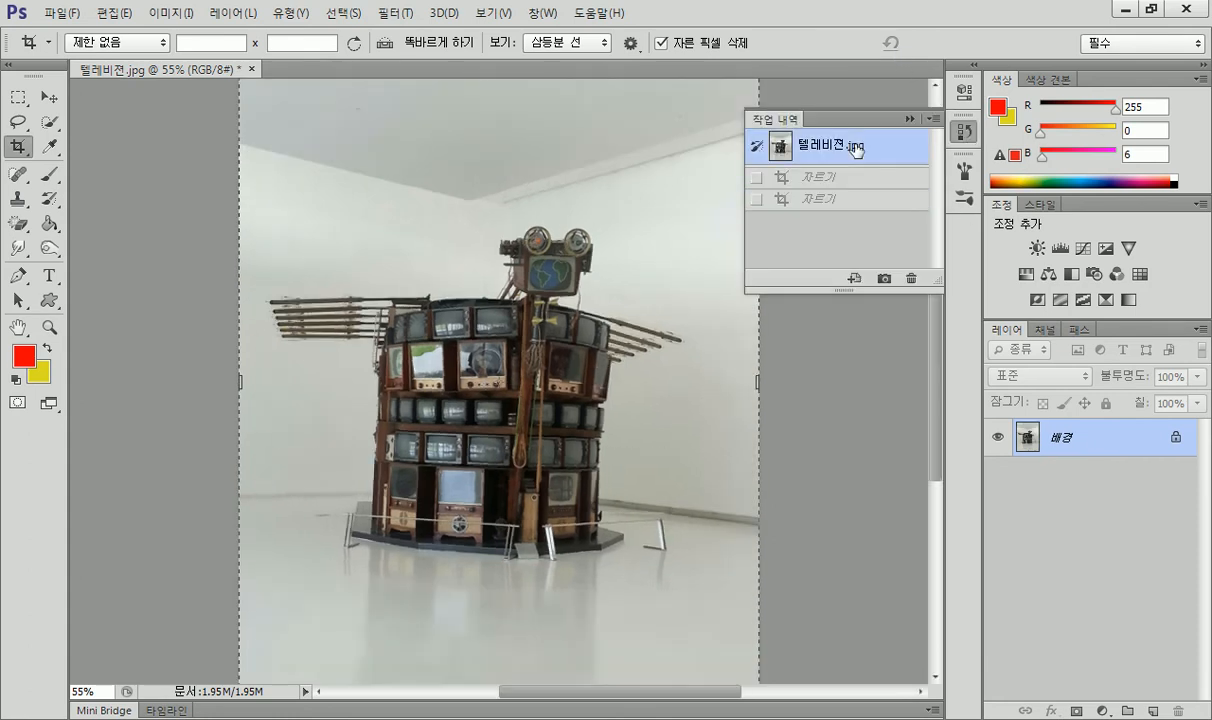
left_click(909, 119)
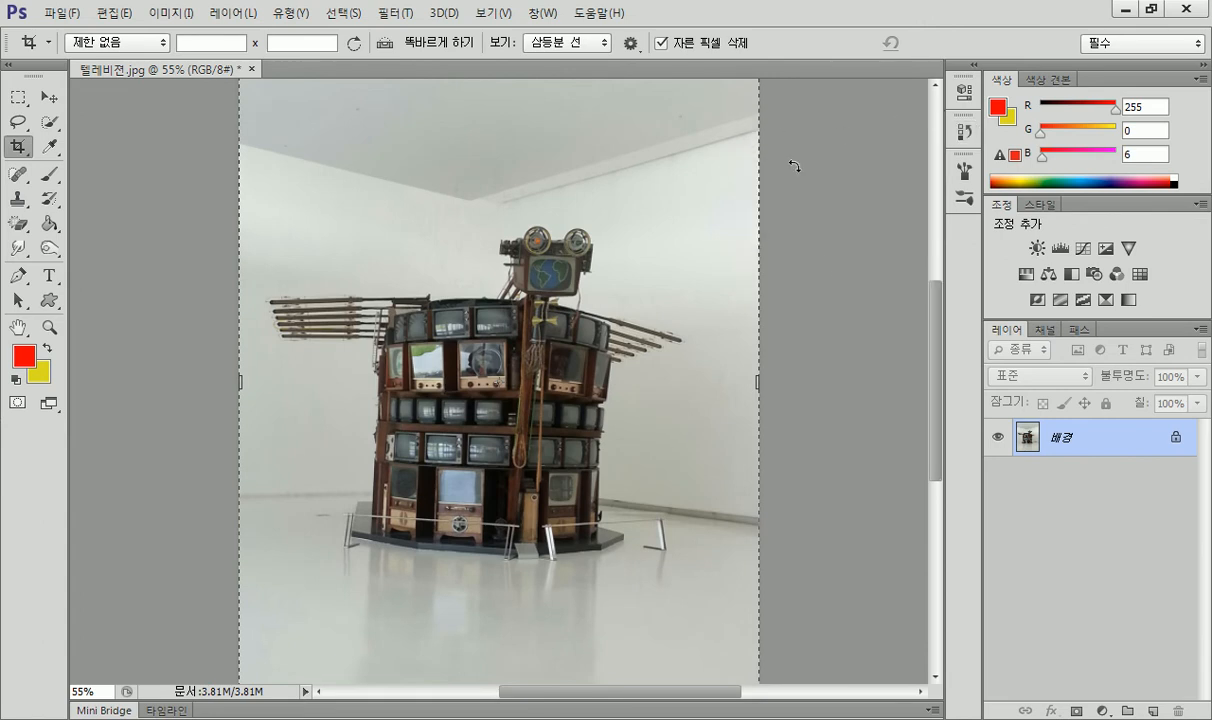
key("ctrl+0")
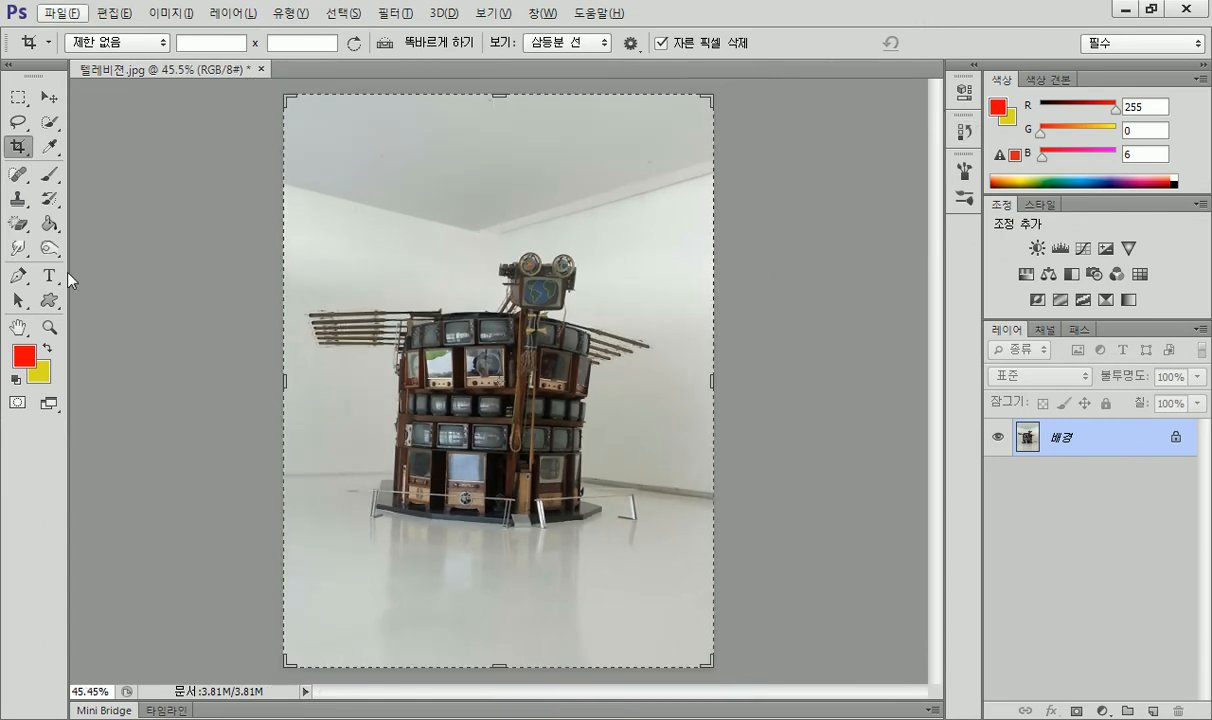
left_click(52, 100)
left_click(18, 146)
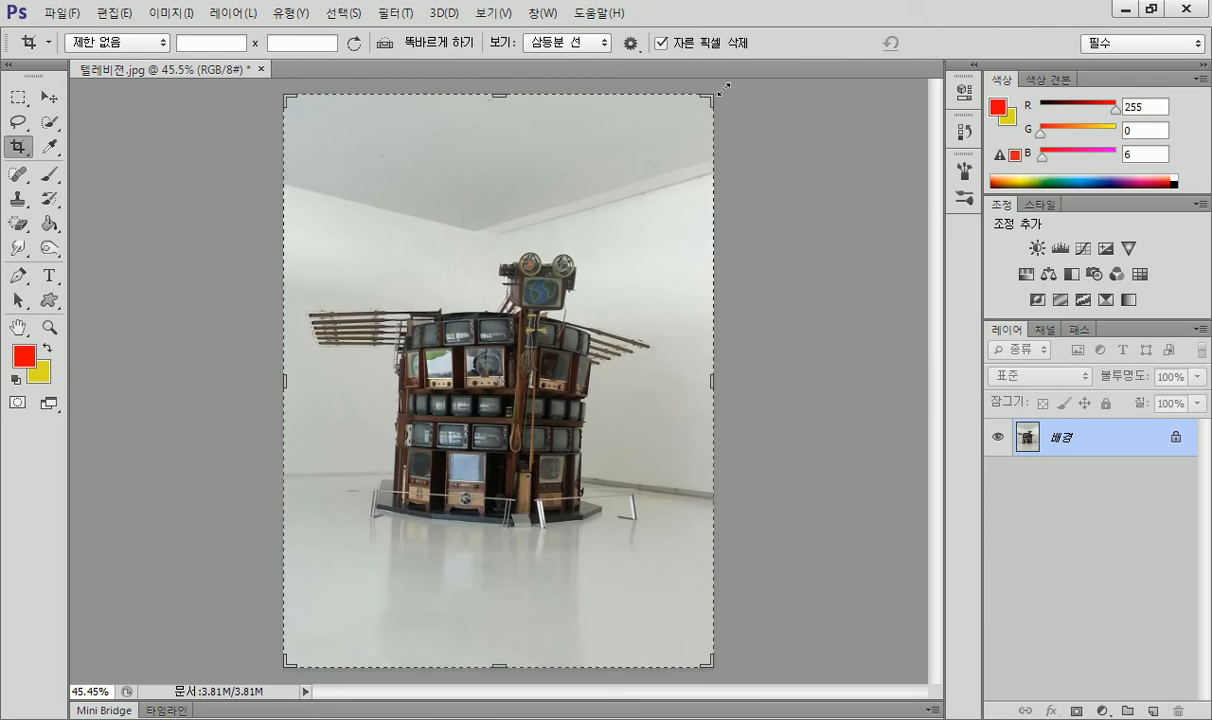
left_click_drag(730, 98, 814, 302)
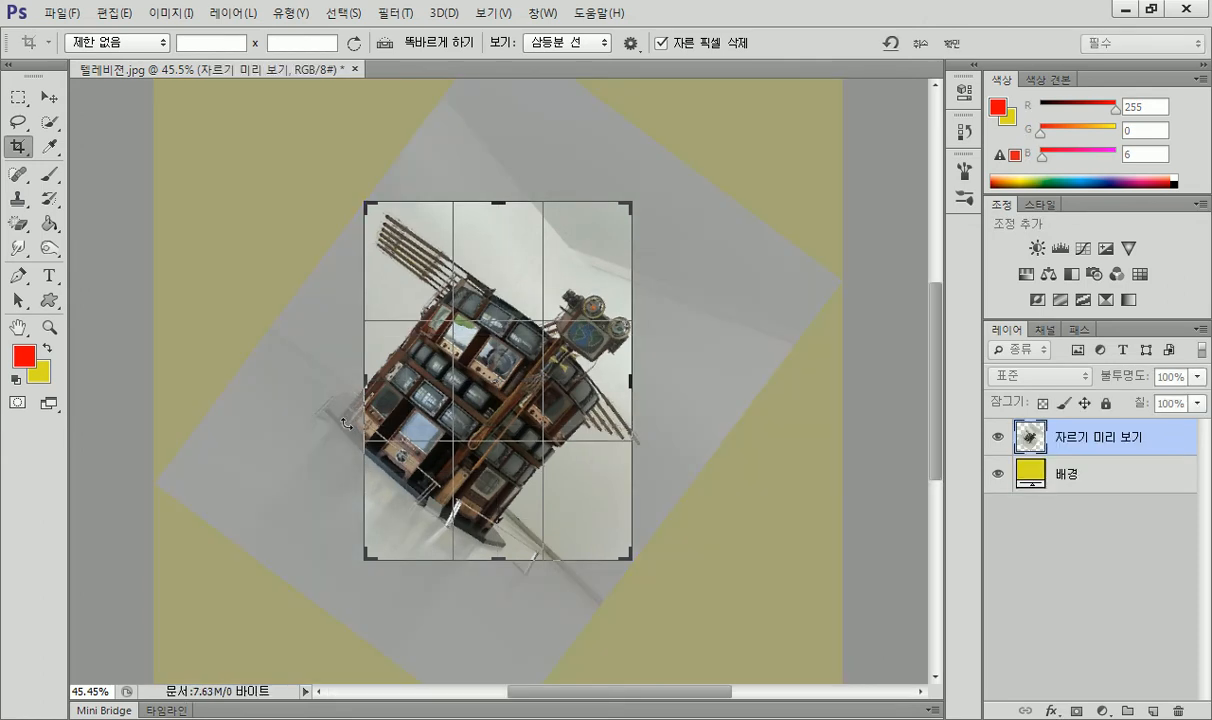
left_click_drag(644, 195, 502, 118)
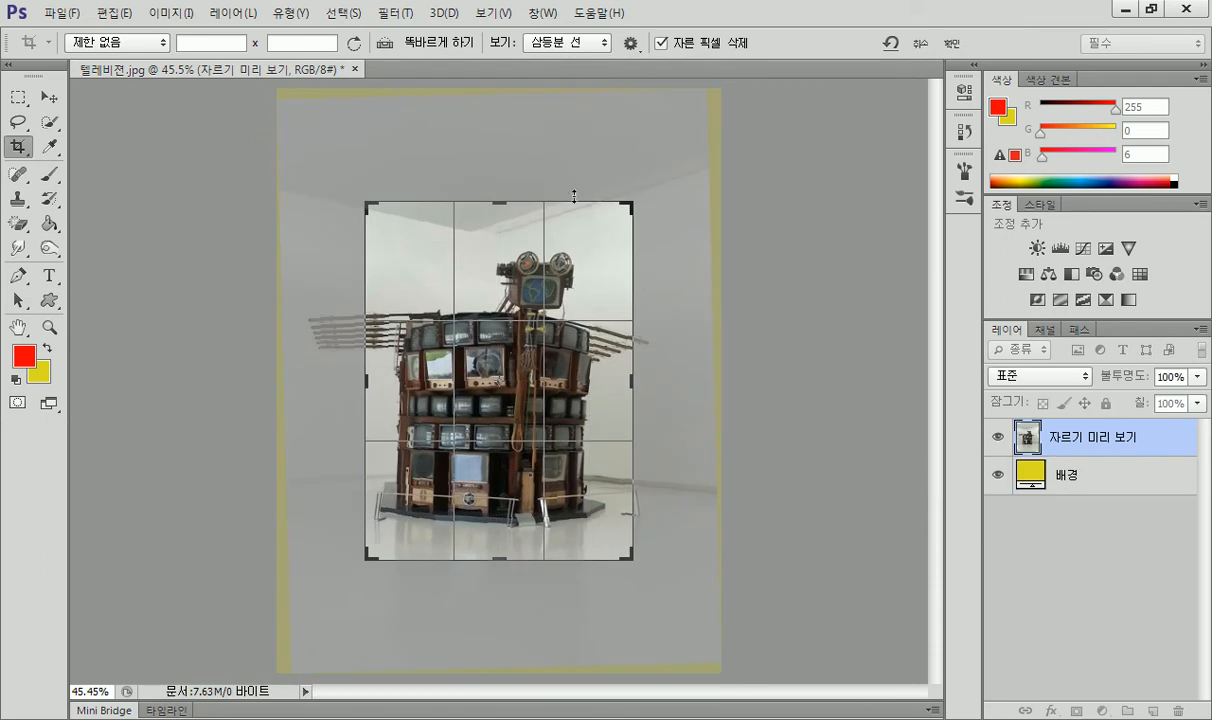
left_click(951, 43)
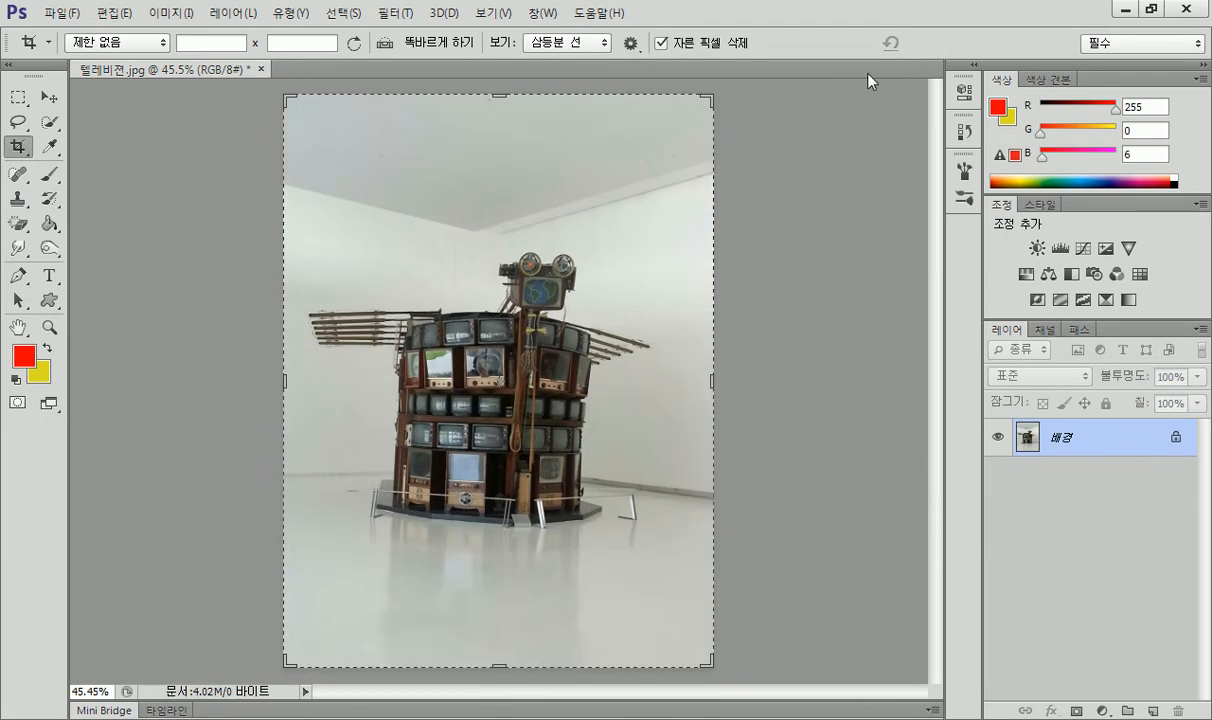
Straighten the full photo with a slight counterclockwise crop rotation and crop it to a nearly square area around the television sculpture.
left_click(724, 81)
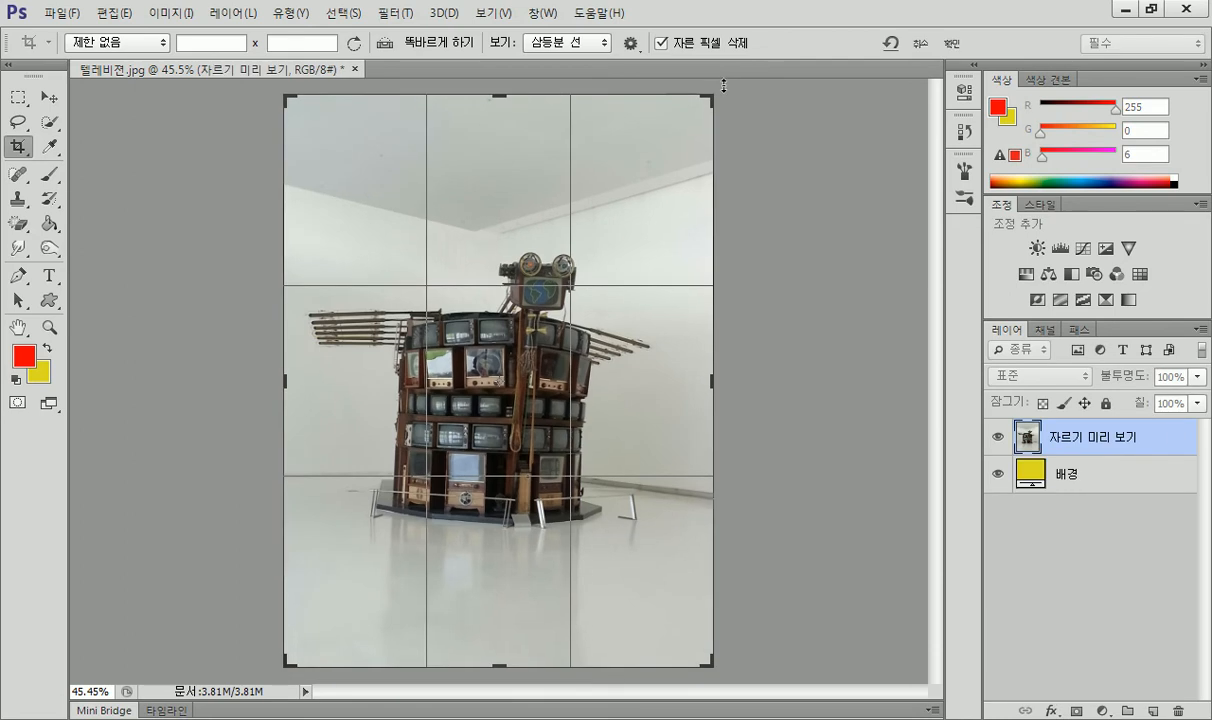
left_click_drag(721, 80, 708, 70)
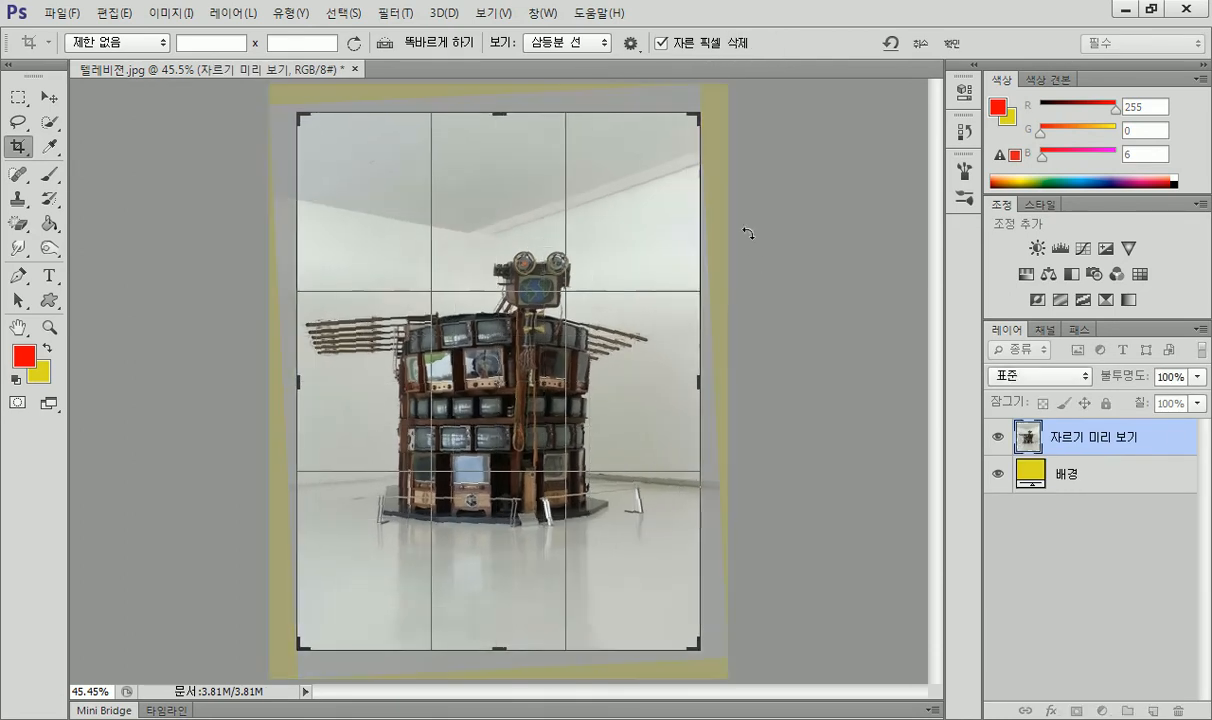
left_click(951, 43)
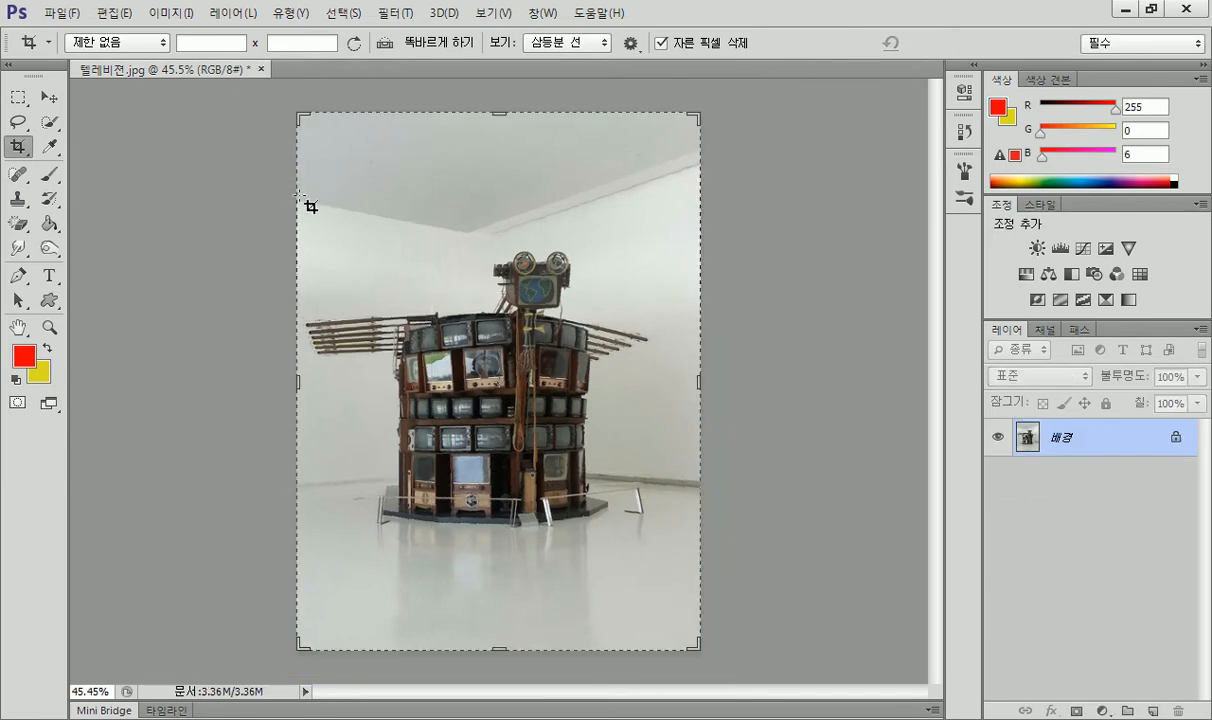
left_click_drag(303, 196, 682, 556)
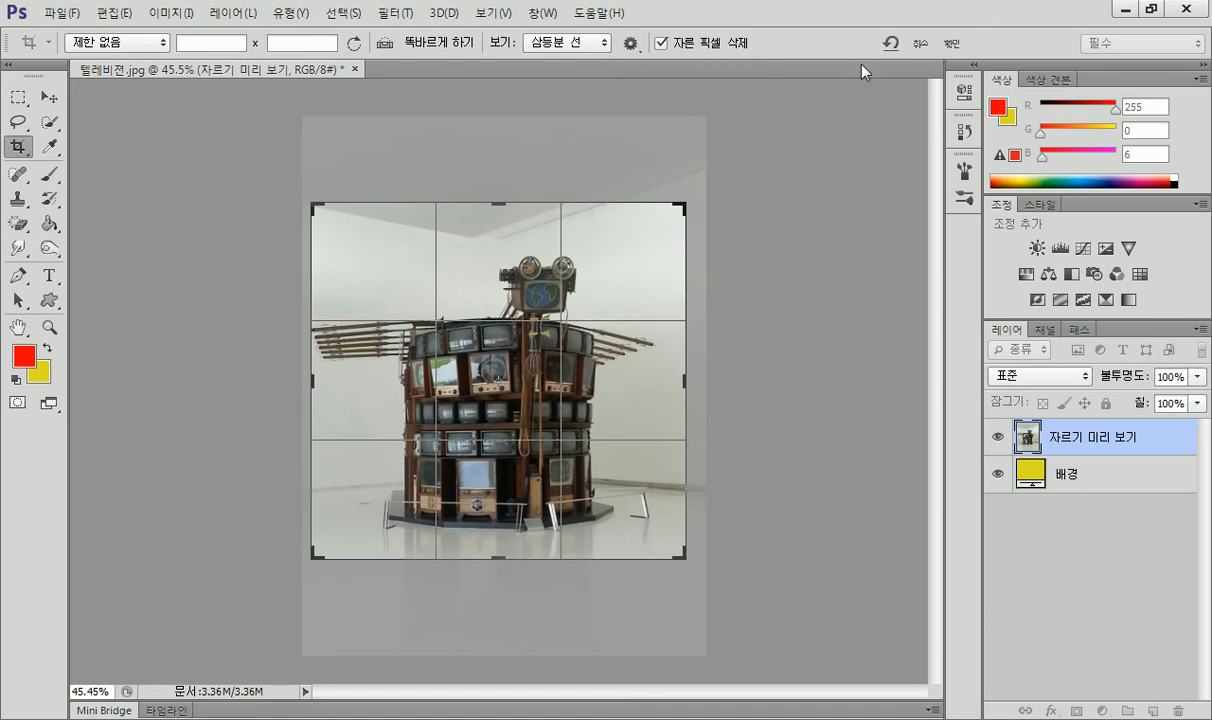
left_click(945, 44)
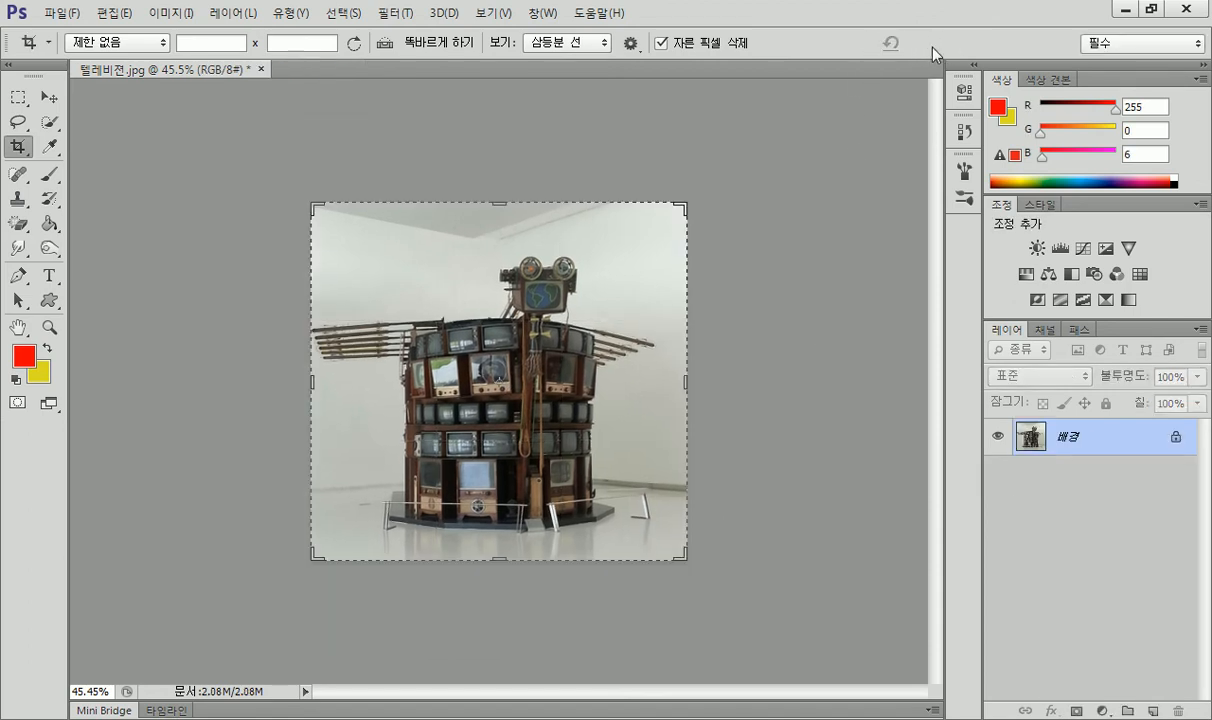
left_click(49, 97)
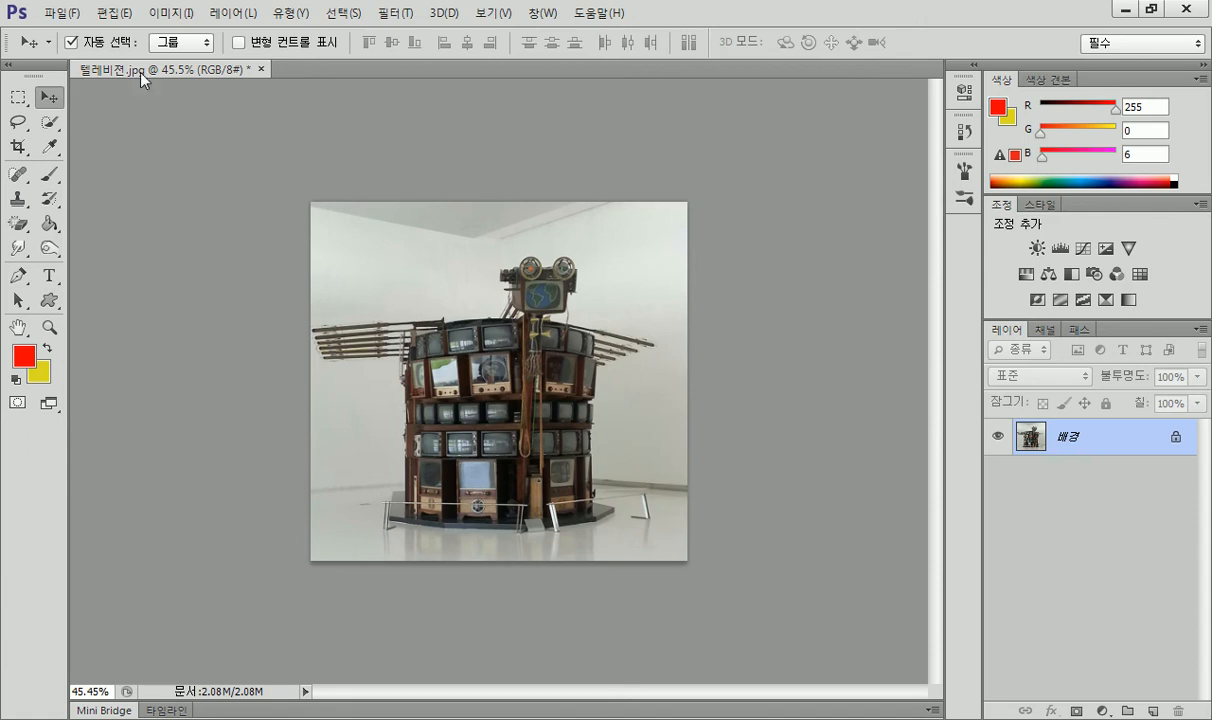
left_click(18, 146)
Switch to Windows Explorer and browse the Z: drive's 개인서류모음 folder to its 가족 subfolder of photos.
left_click(157, 48)
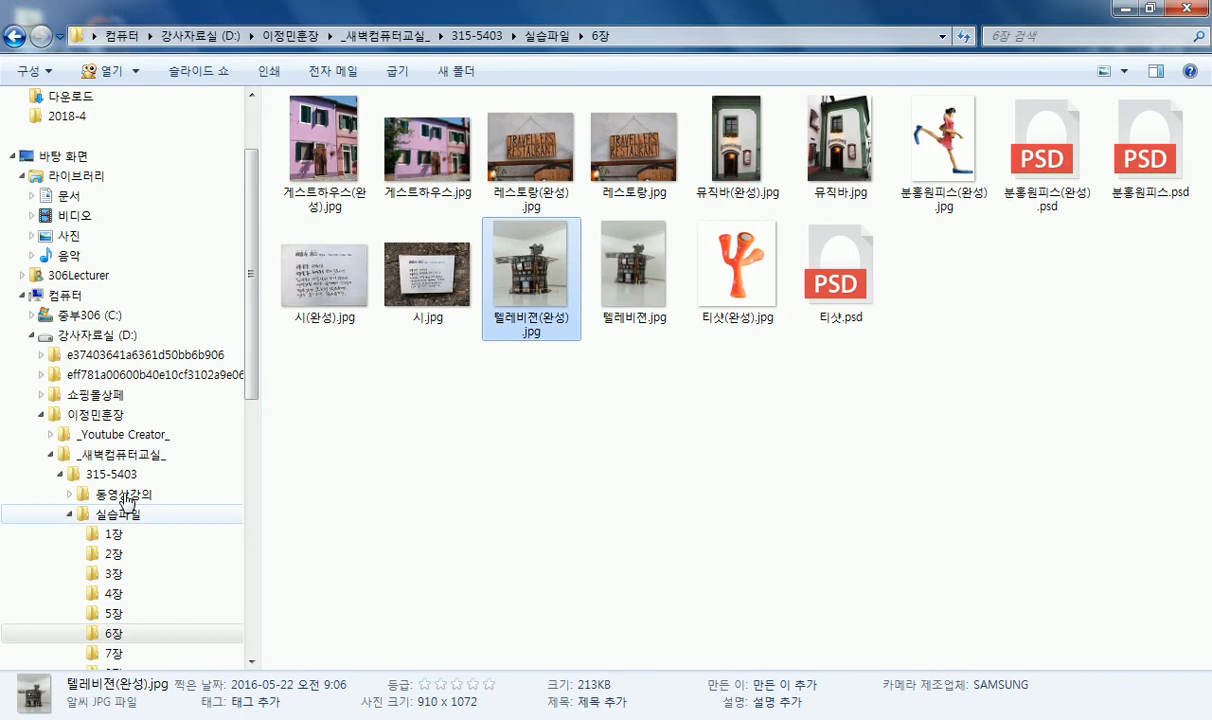
left_click(40, 415)
scroll(97, 500, "down", 2)
left_click(113, 395)
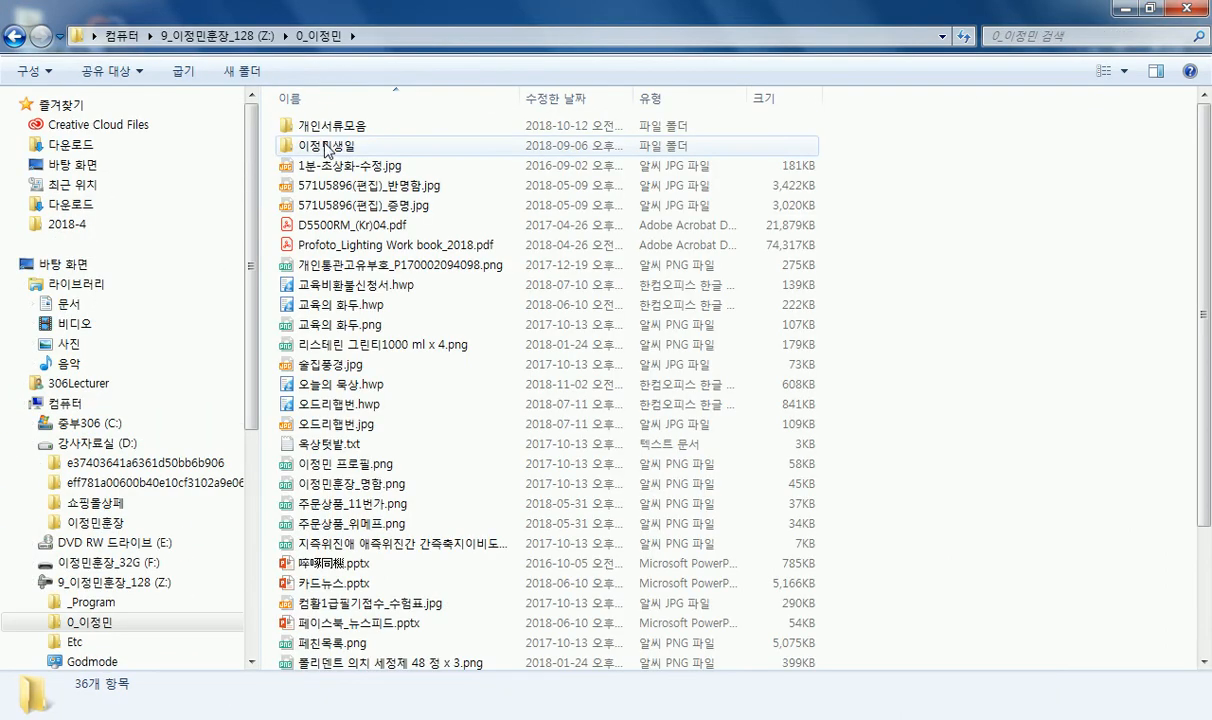
double_click(318, 123)
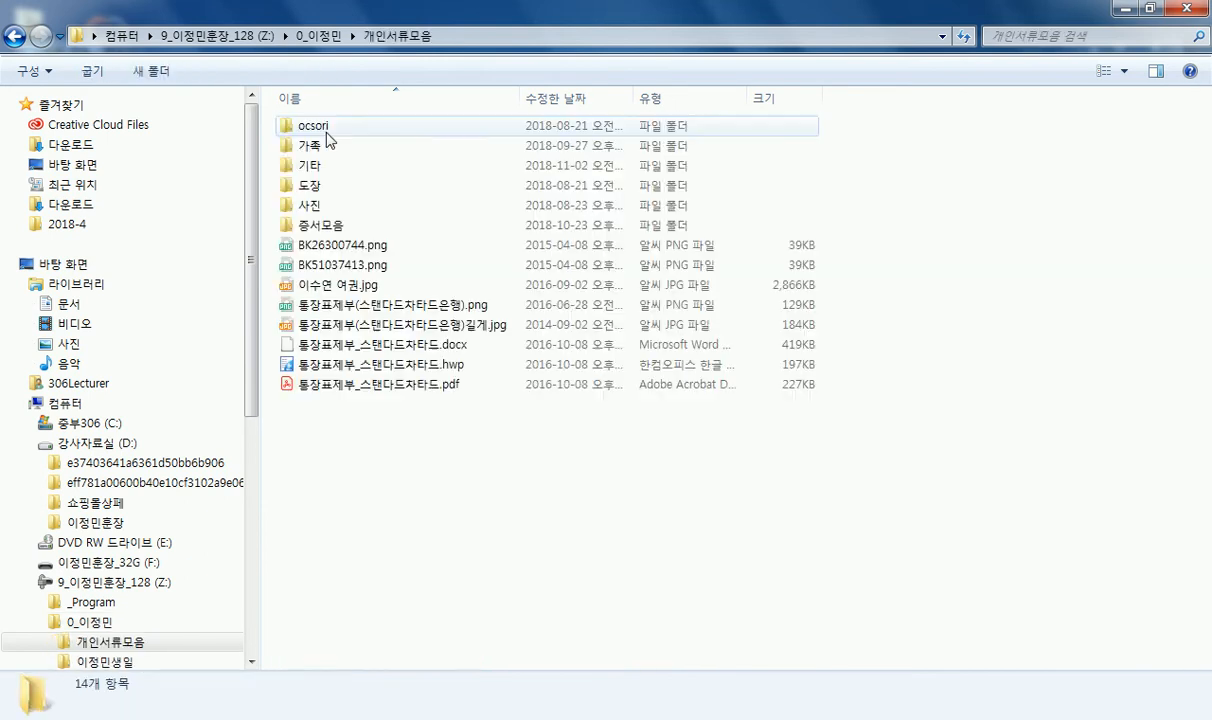
left_click(318, 210)
double_click(318, 207)
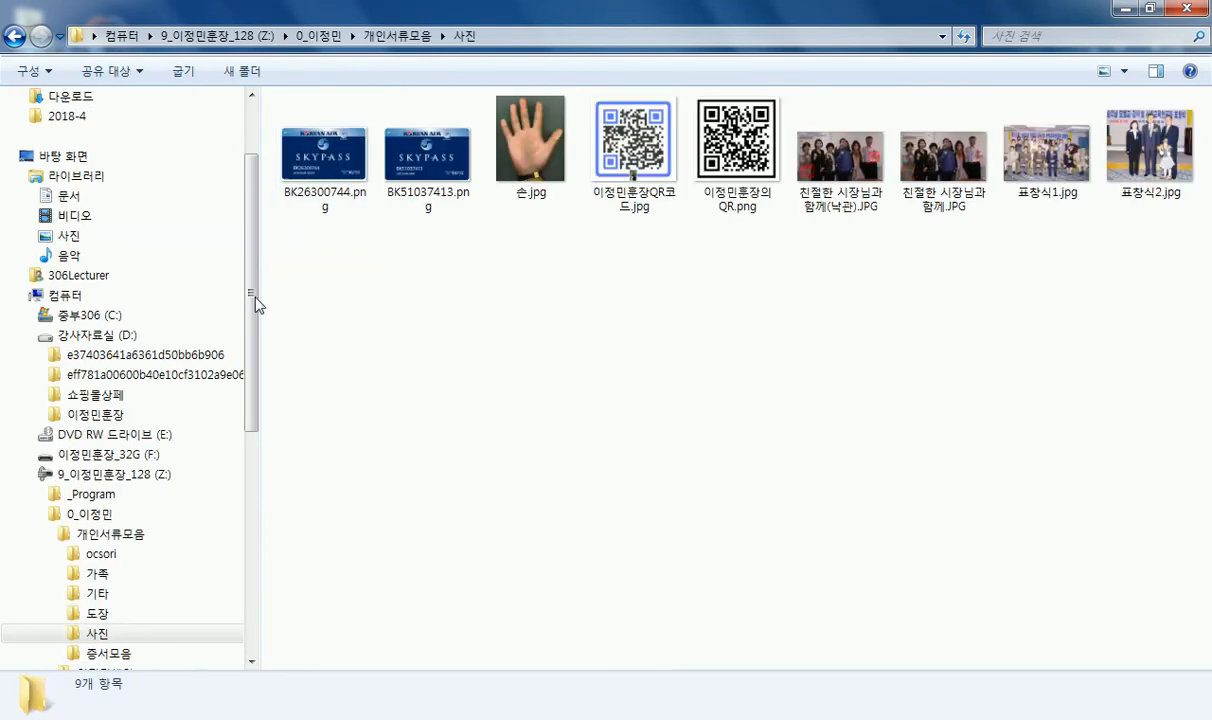
left_click(98, 573)
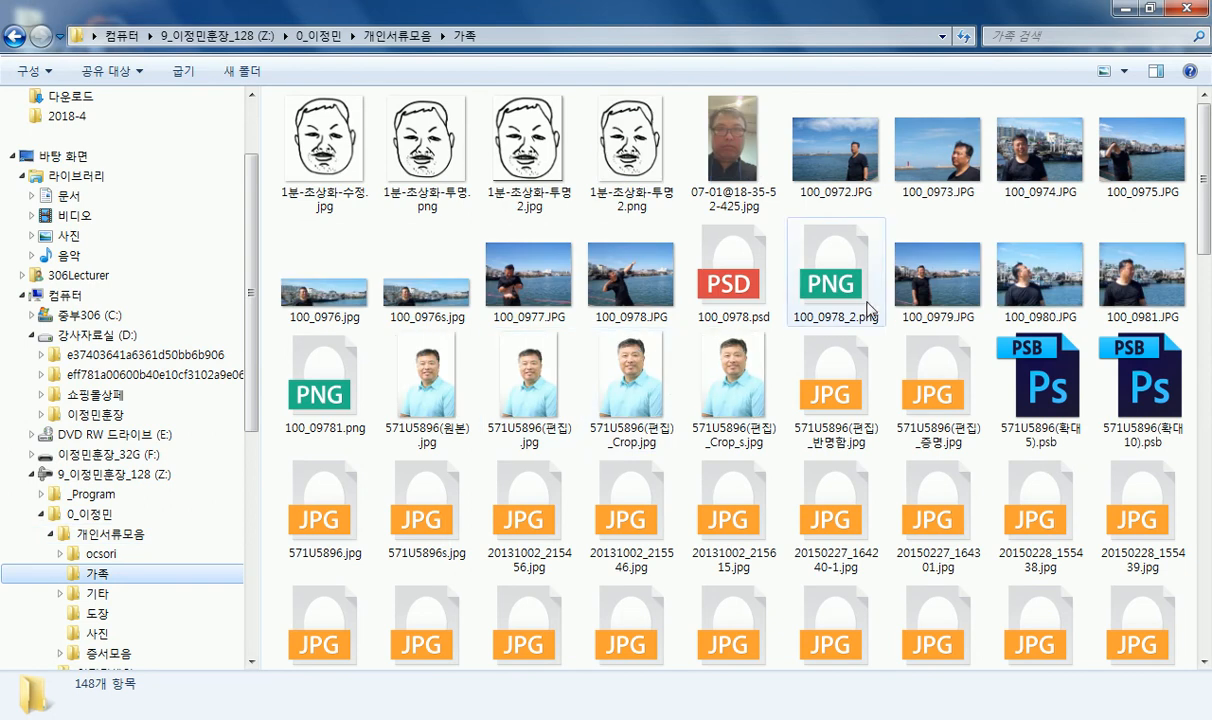
Open the portrait 571U5896(원본).jpg in the 알씨 viewer and show it as a single image.
left_click(418, 365)
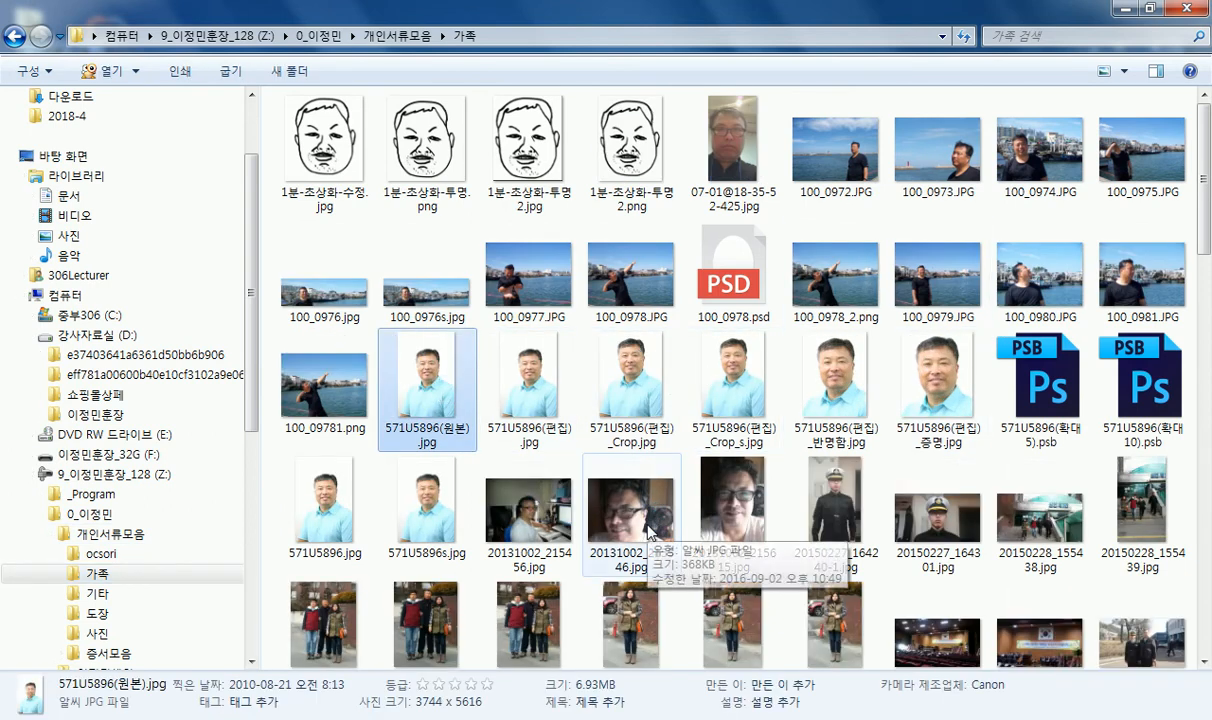
double_click(615, 500)
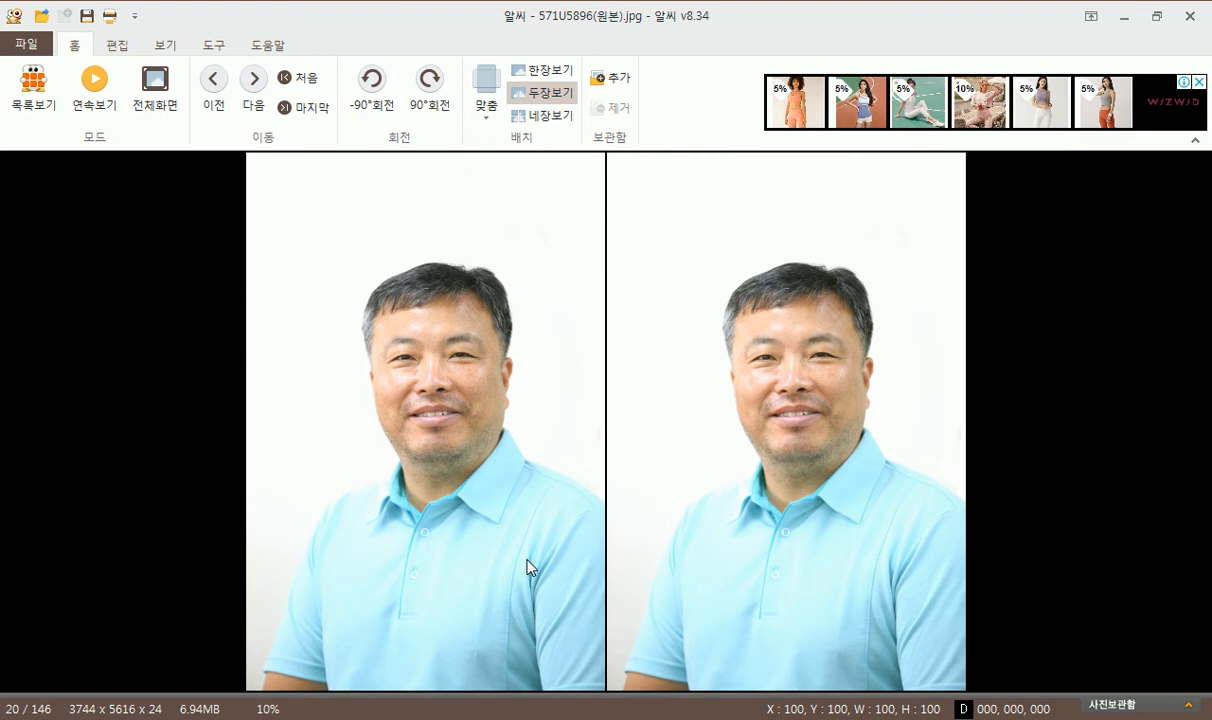
left_click(541, 70)
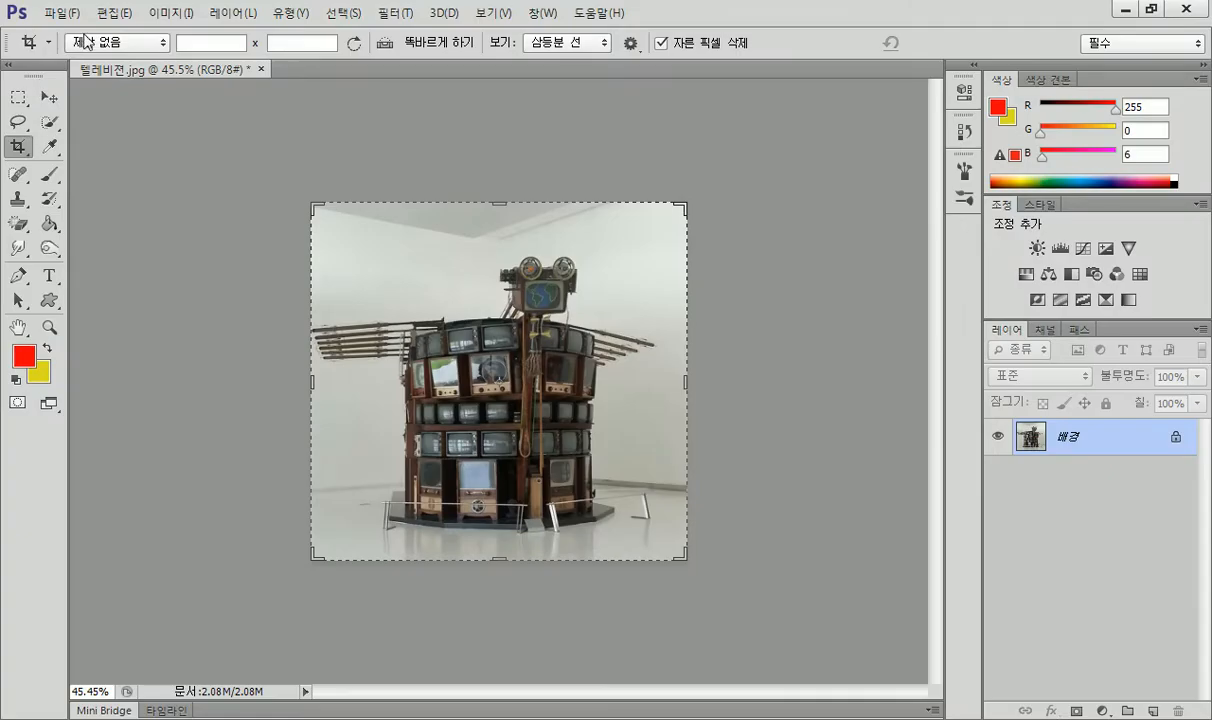
Switch back to Photoshop and set the crop ratio preset to 2 x 3(4 x 6).
left_click(153, 45)
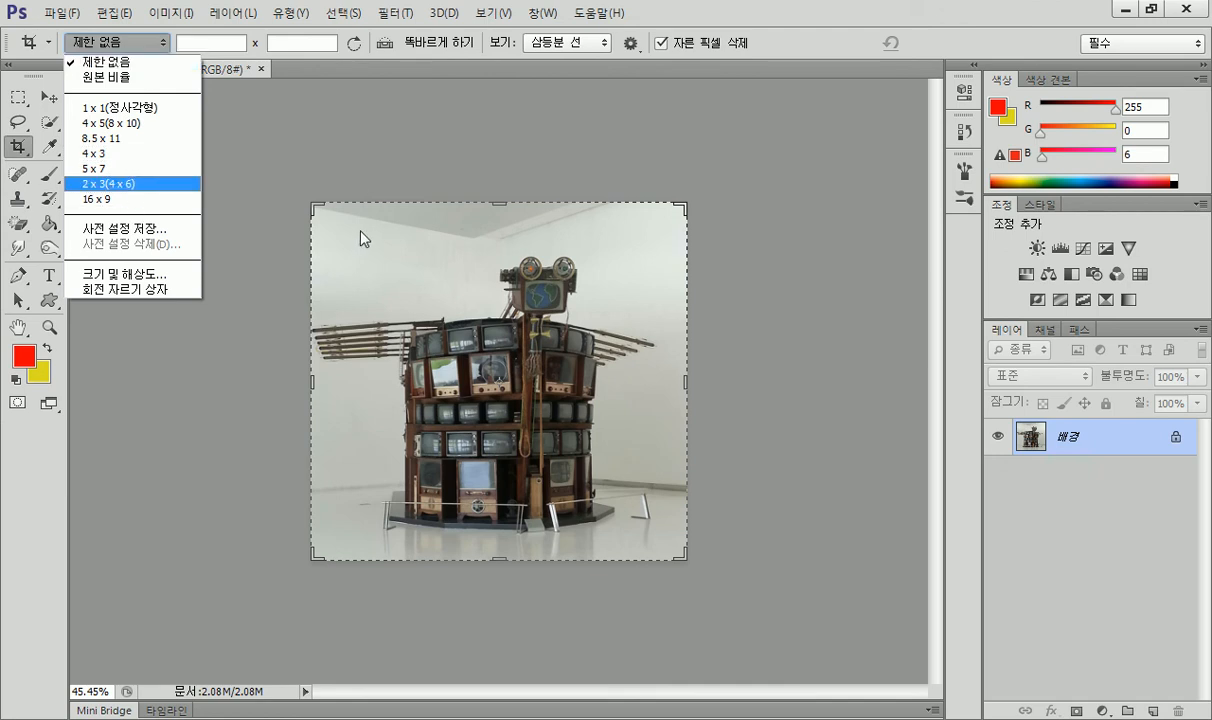
left_click(130, 184)
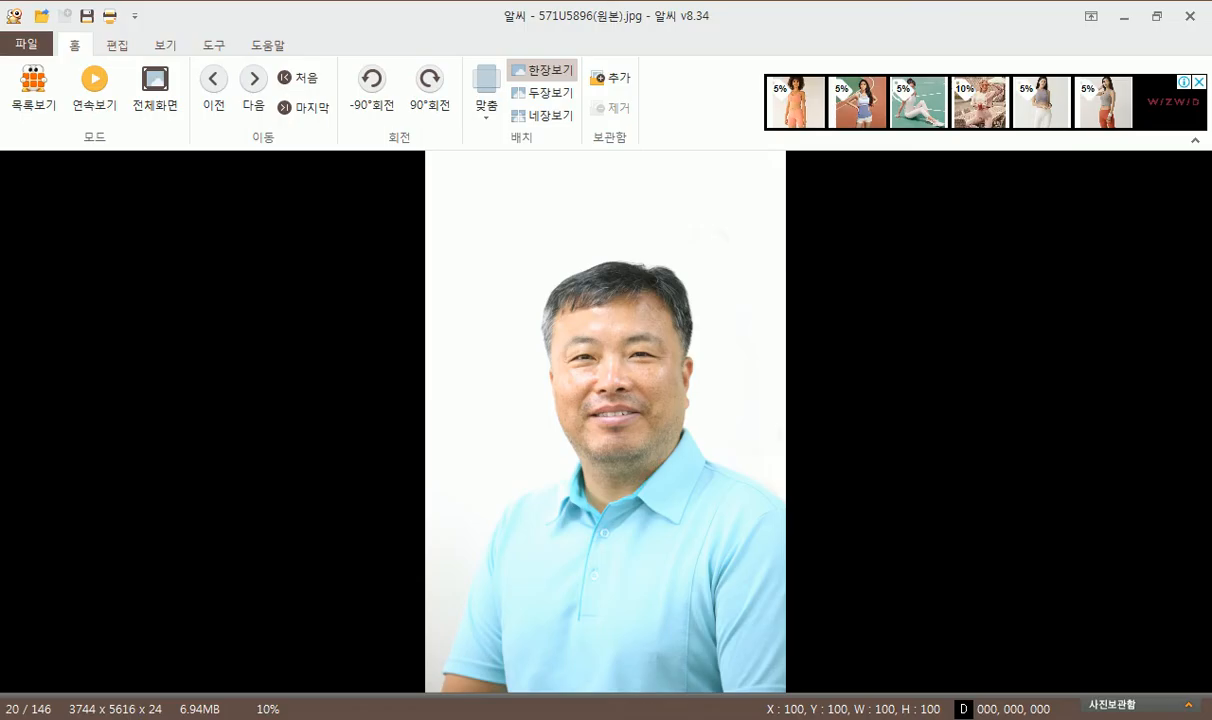
left_click_drag(476, 226, 770, 419)
left_click_drag(461, 258, 640, 598)
left_click(751, 584)
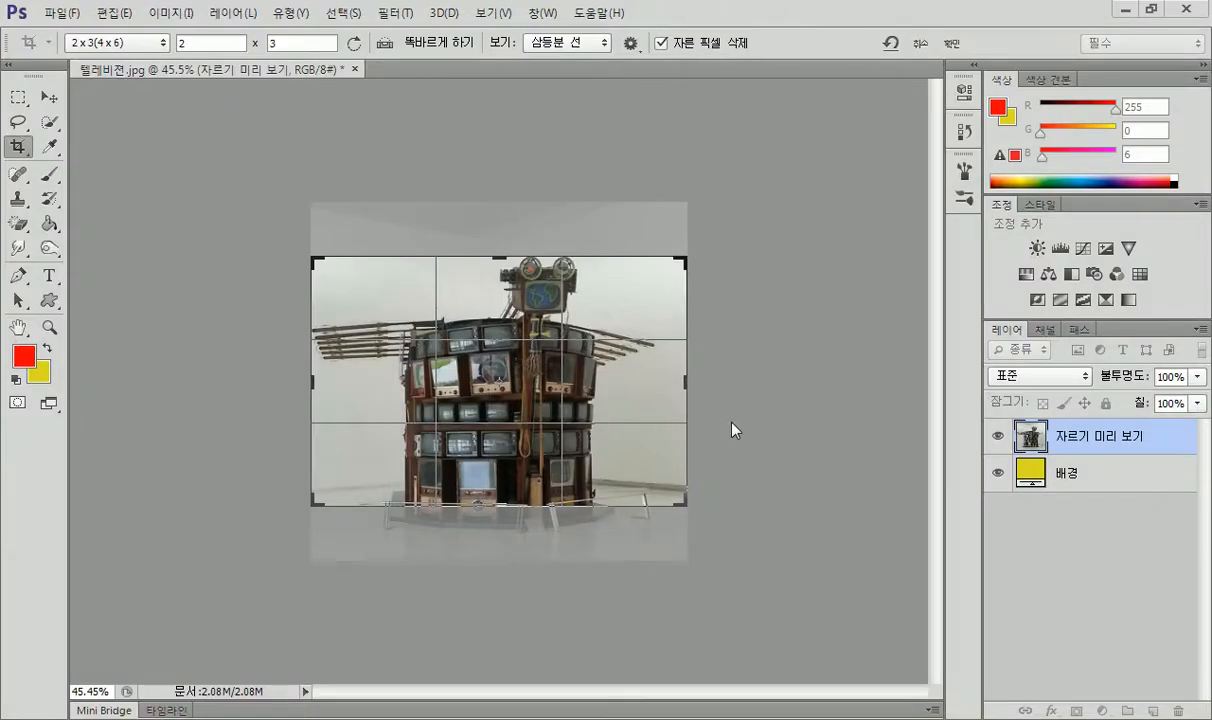
Launch PhotoScape (포토스케이프) and open its photo editor (사진편집).
key("super")
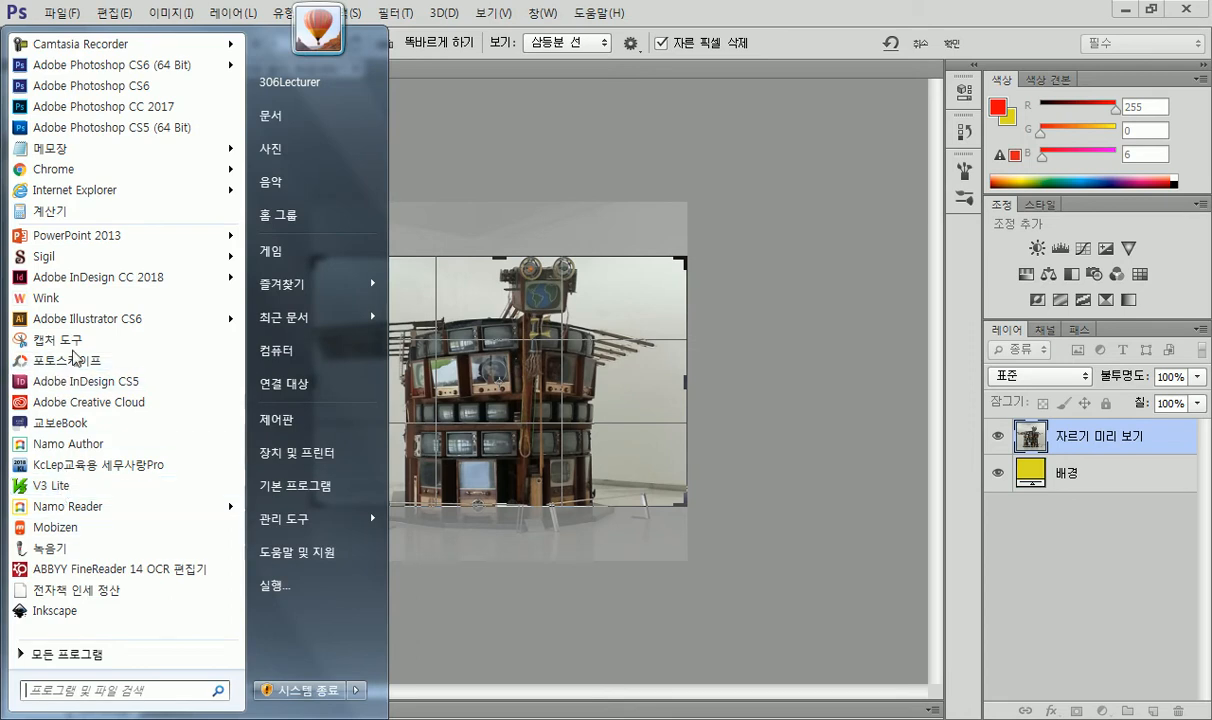
left_click(72, 362)
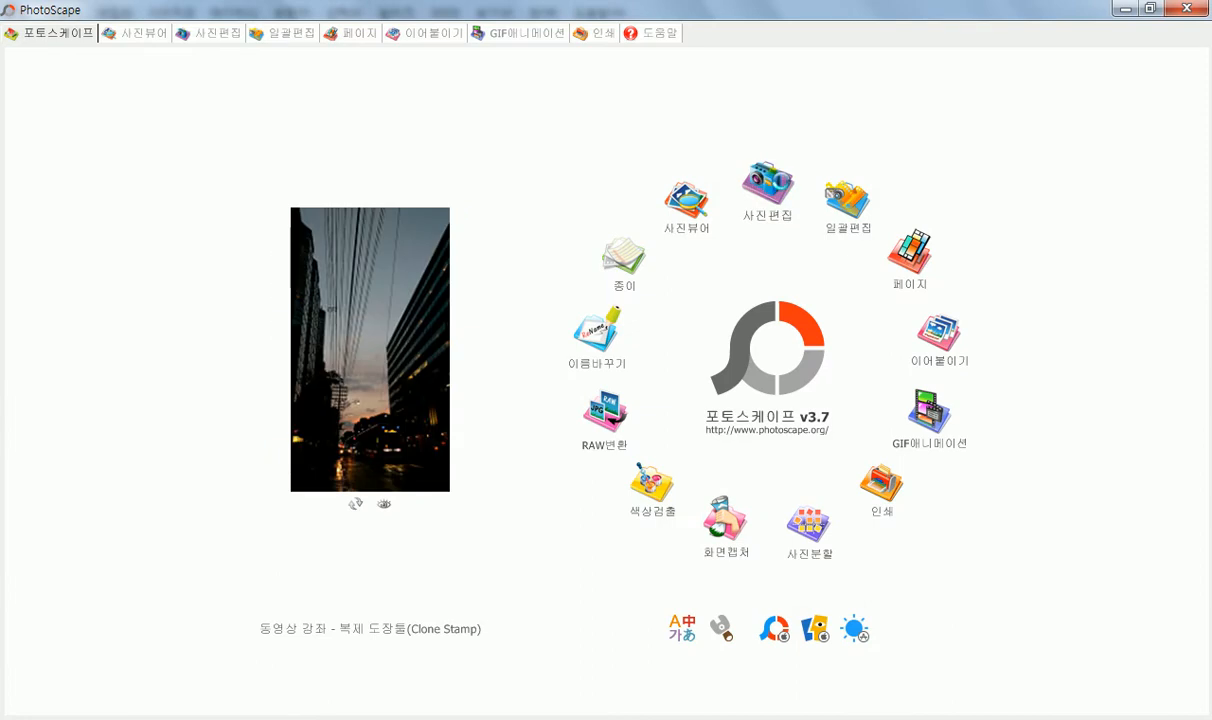
left_click(762, 185)
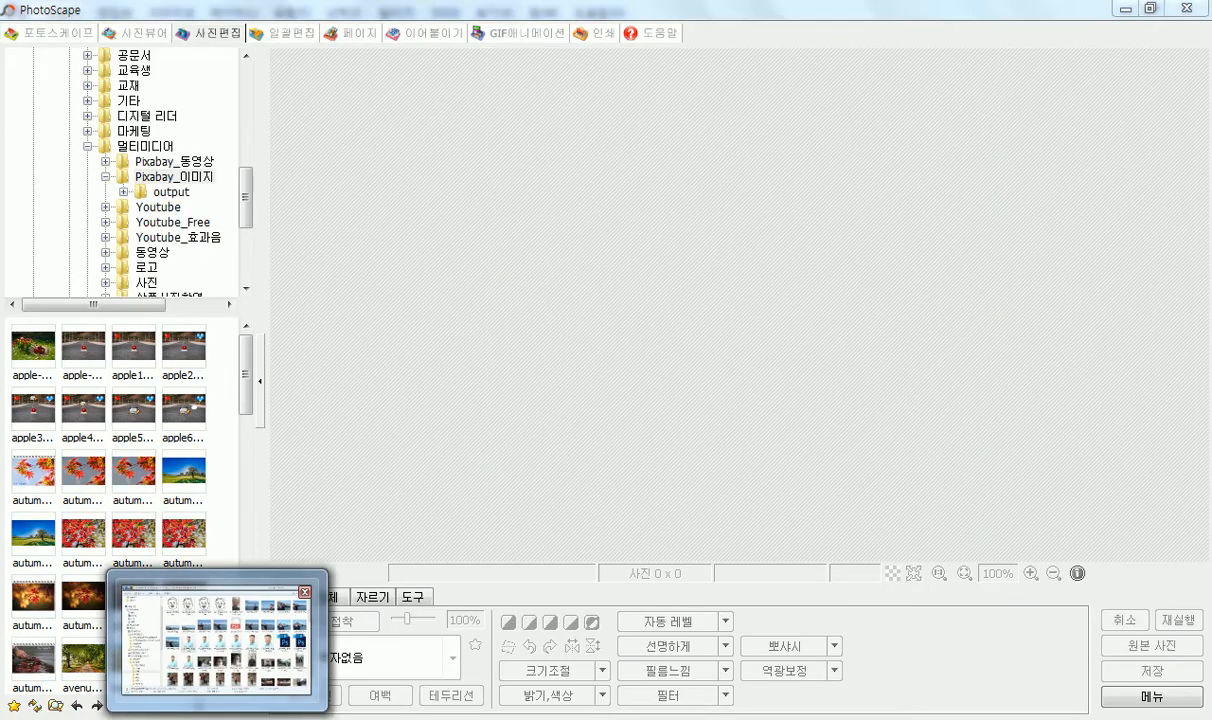
Load 571U5896(원본).jpg for editing and crop it around the head and shoulders at the 3.5:4.5 passport ratio, about 3346 x 4302 px.
left_click(218, 716)
left_click_drag(426, 380, 698, 345)
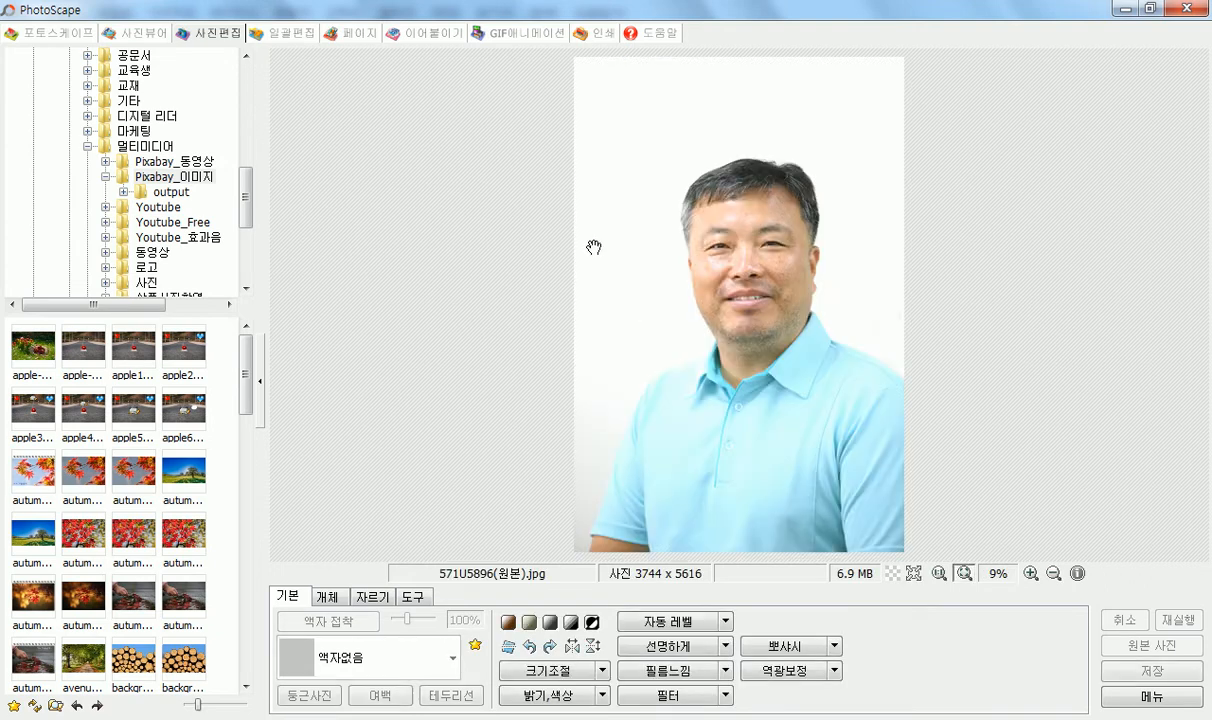
left_click(372, 597)
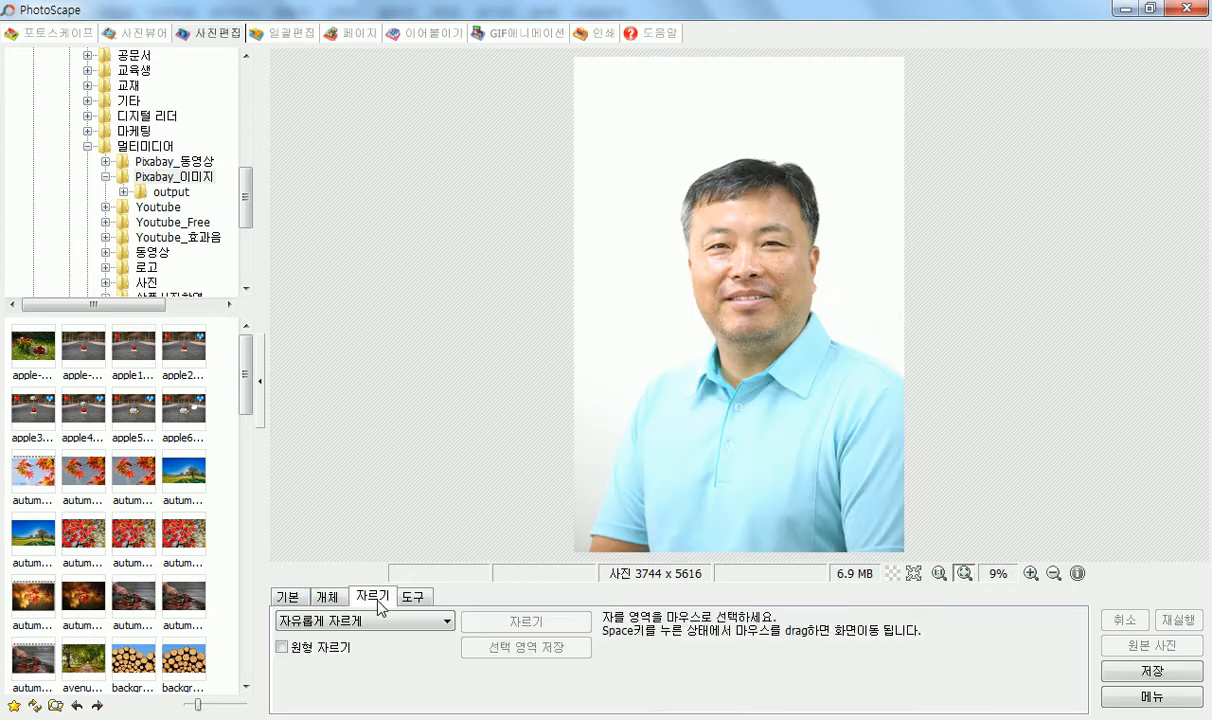
left_click(348, 626)
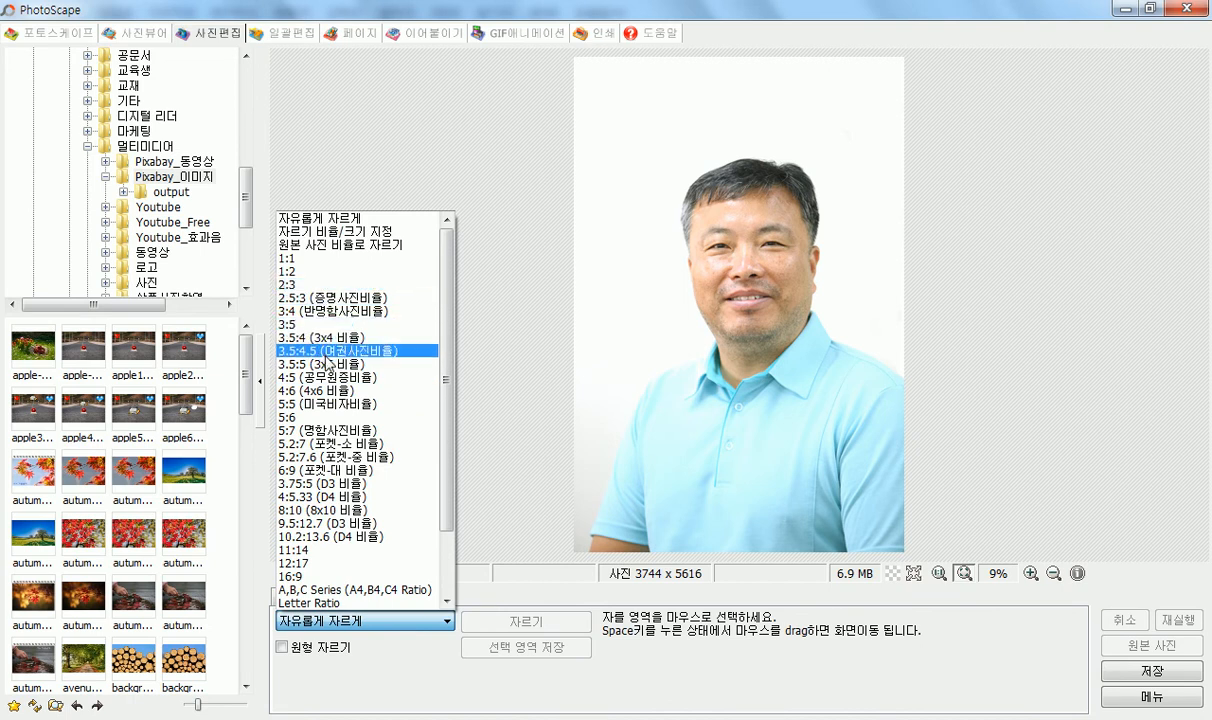
left_click_drag(658, 124, 877, 452)
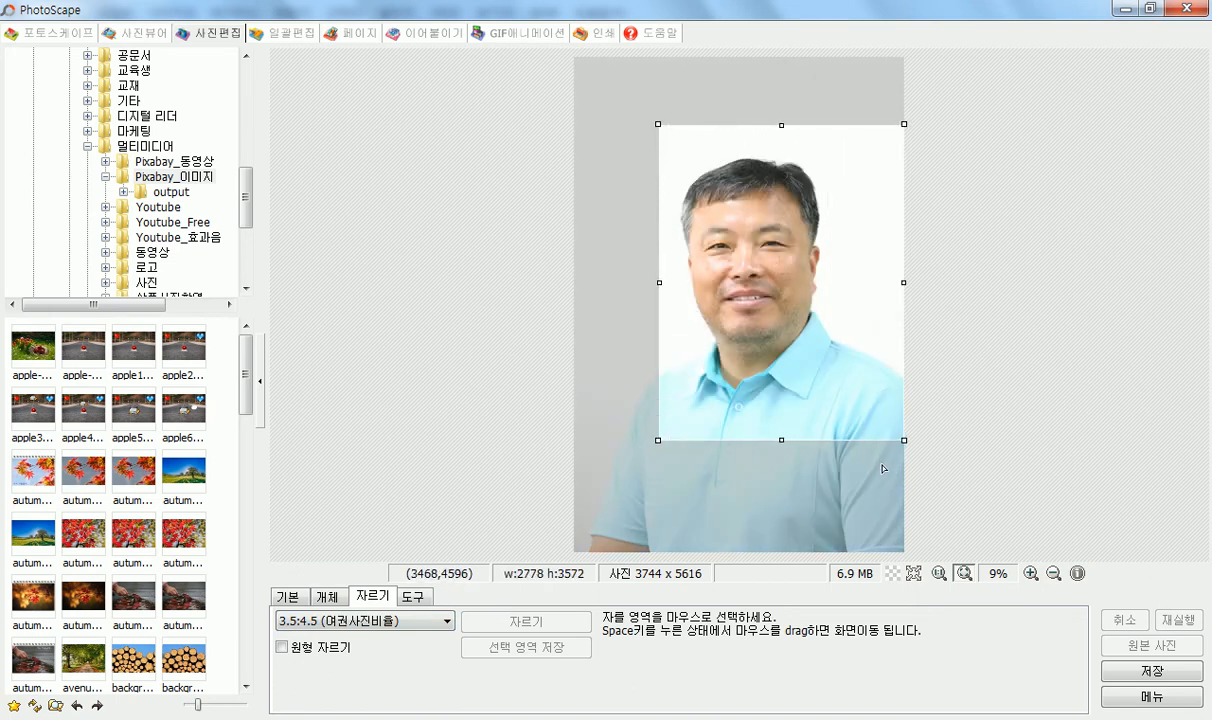
left_click_drag(891, 386, 840, 365)
left_click_drag(841, 421, 830, 482)
left_click_drag(745, 349, 784, 385)
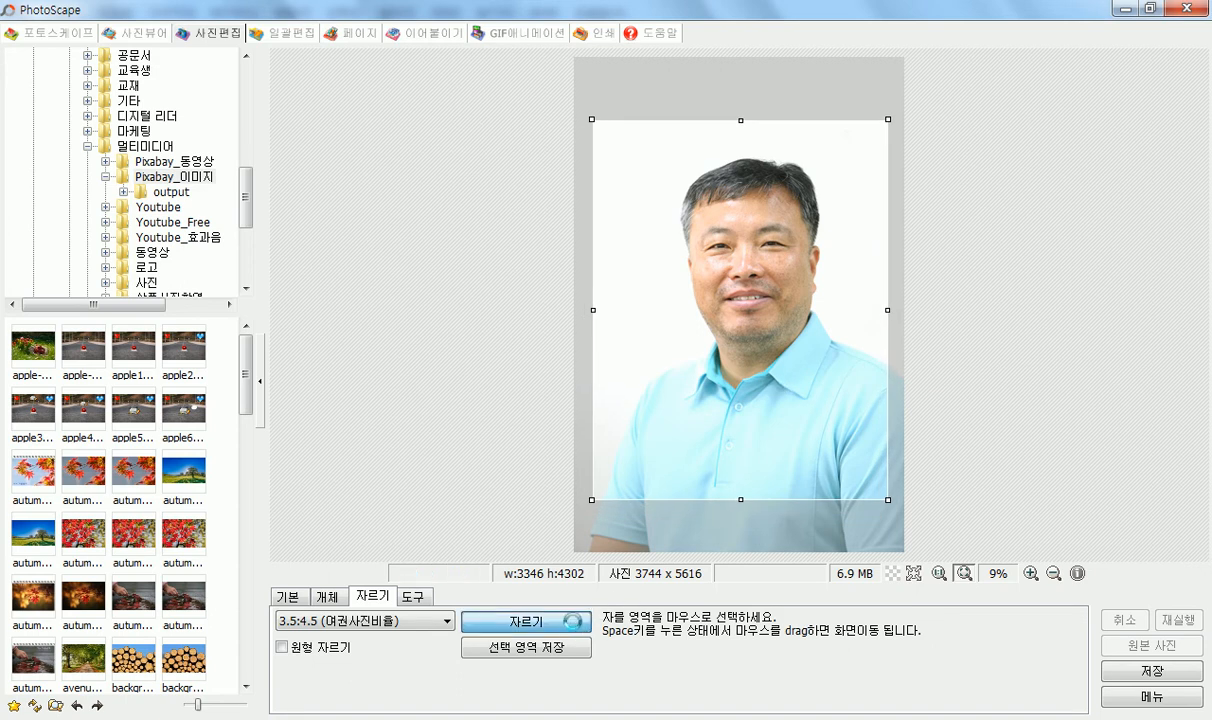
left_click(526, 622)
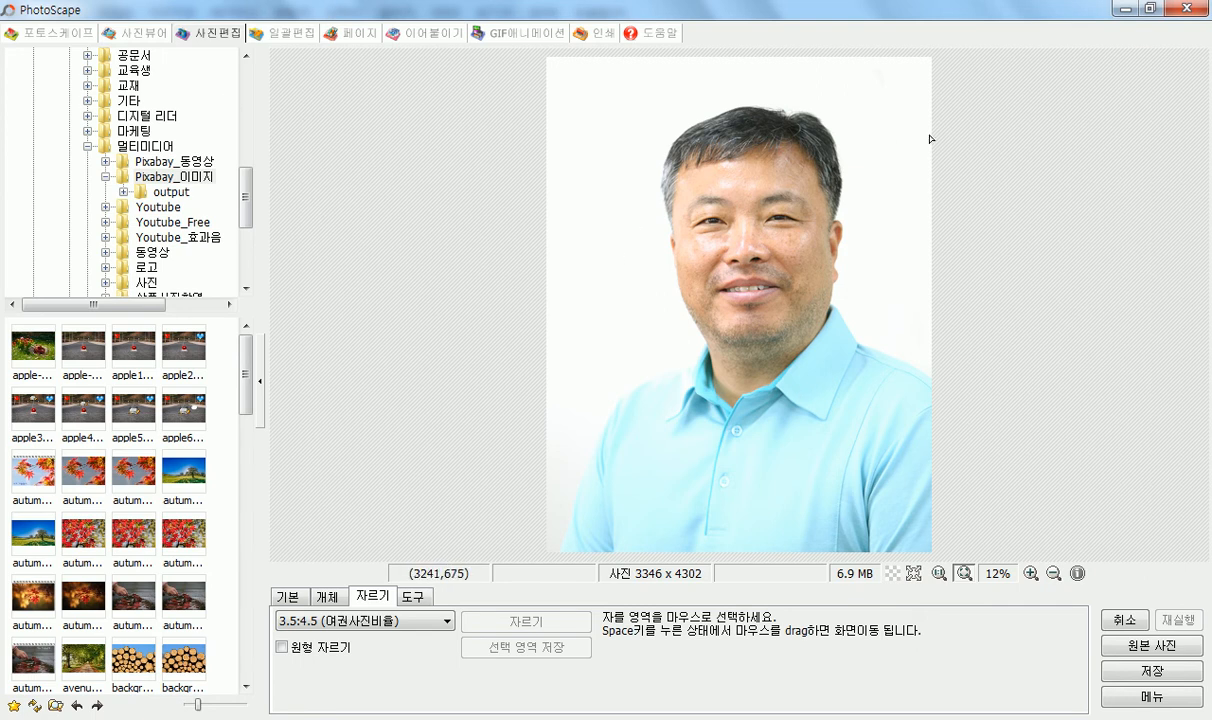
Close PhotoScape without saving the cropped portrait and return to Photoshop.
left_click(1186, 8)
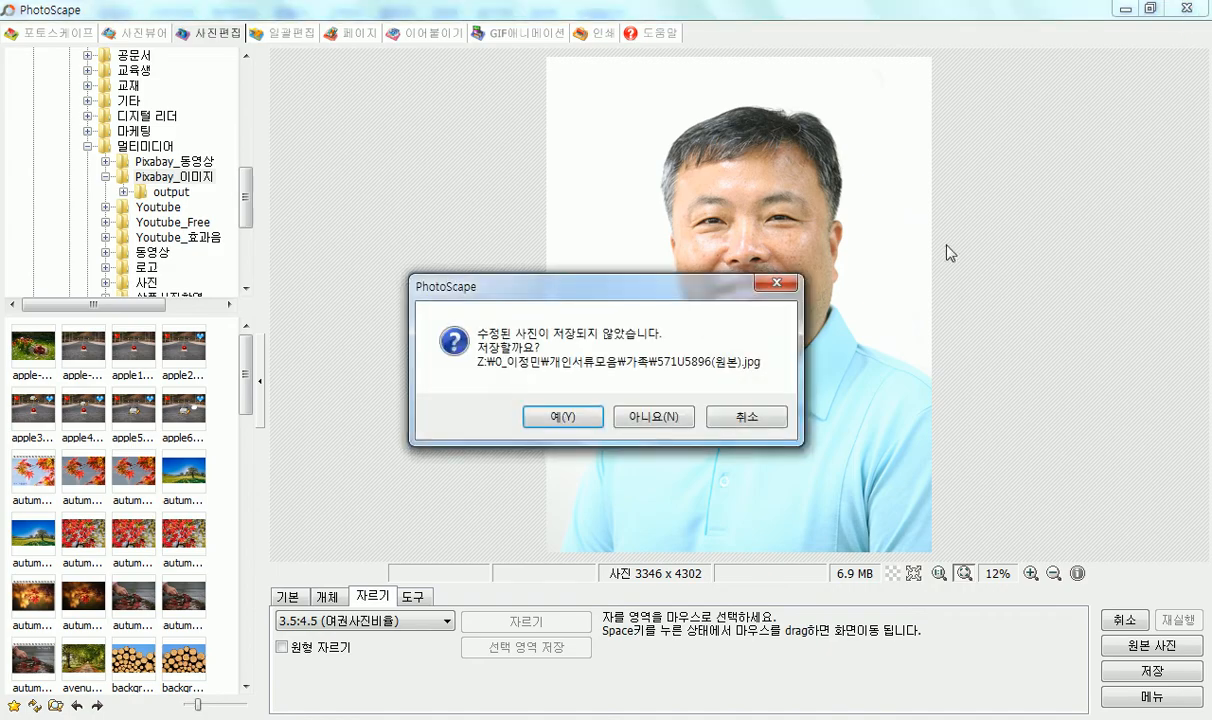
left_click(650, 415)
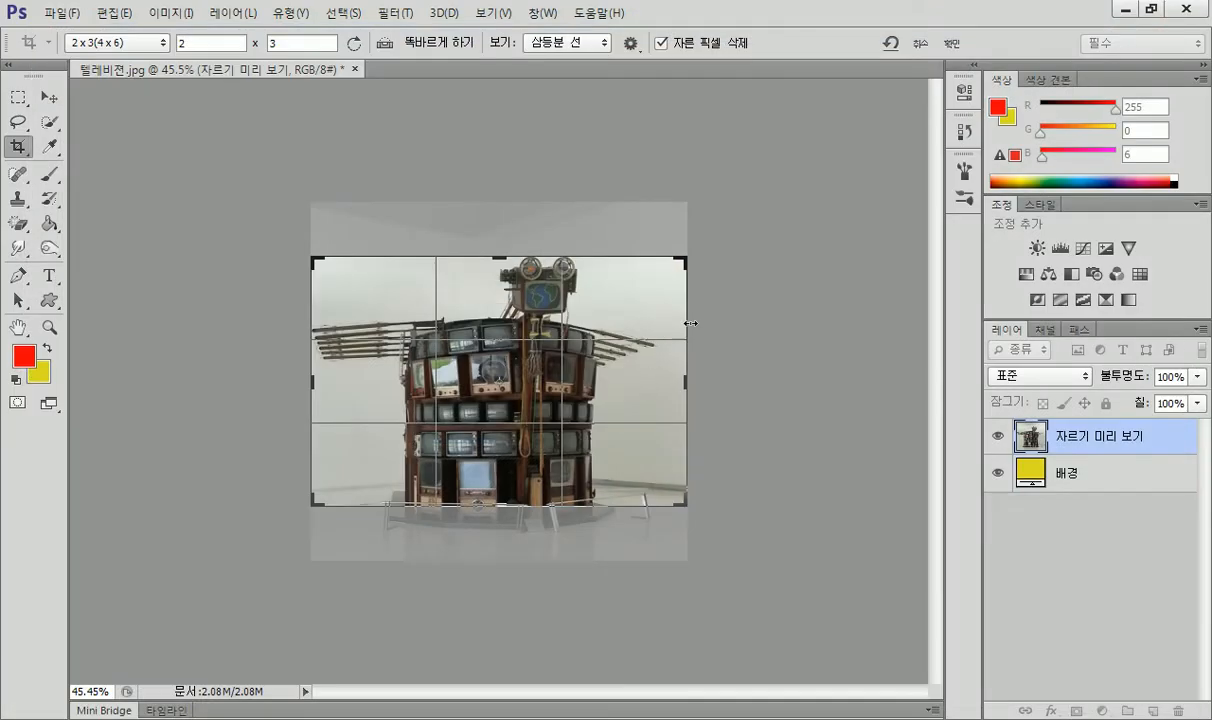
Discard the pending crop on 텔레비젼.jpg and restore the photo to its original opened state from the history.
left_click(951, 44)
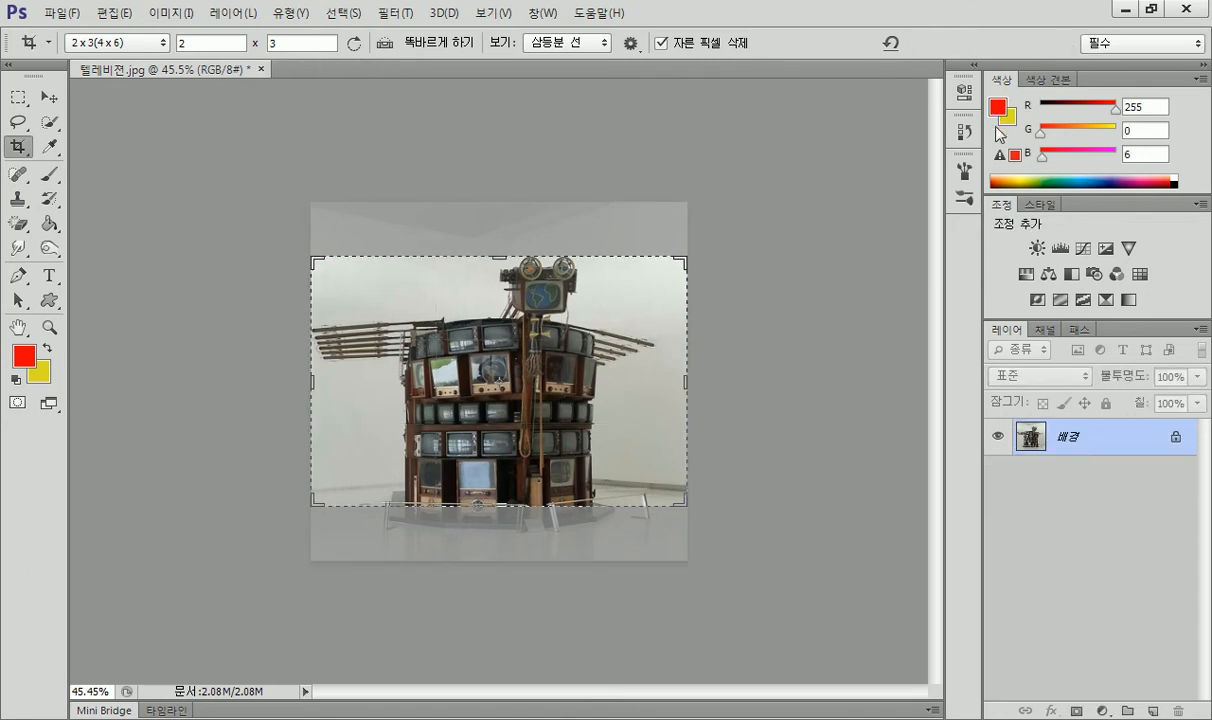
left_click(952, 132)
left_click(862, 146)
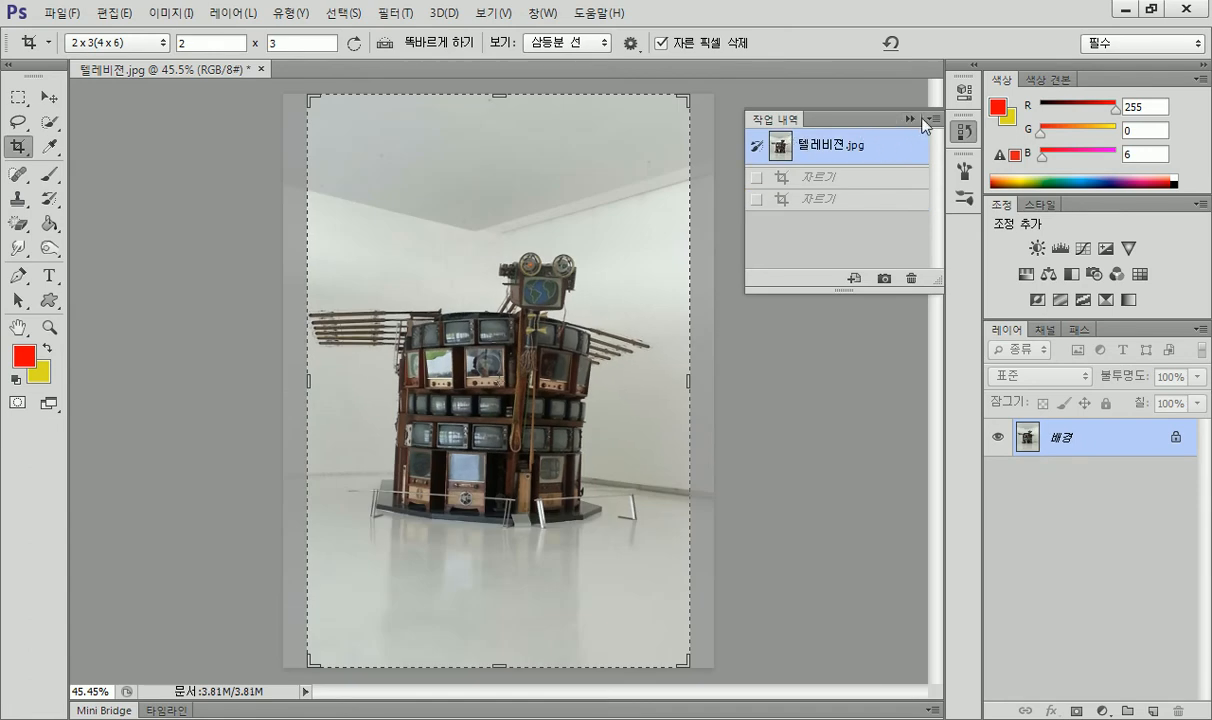
left_click(911, 119)
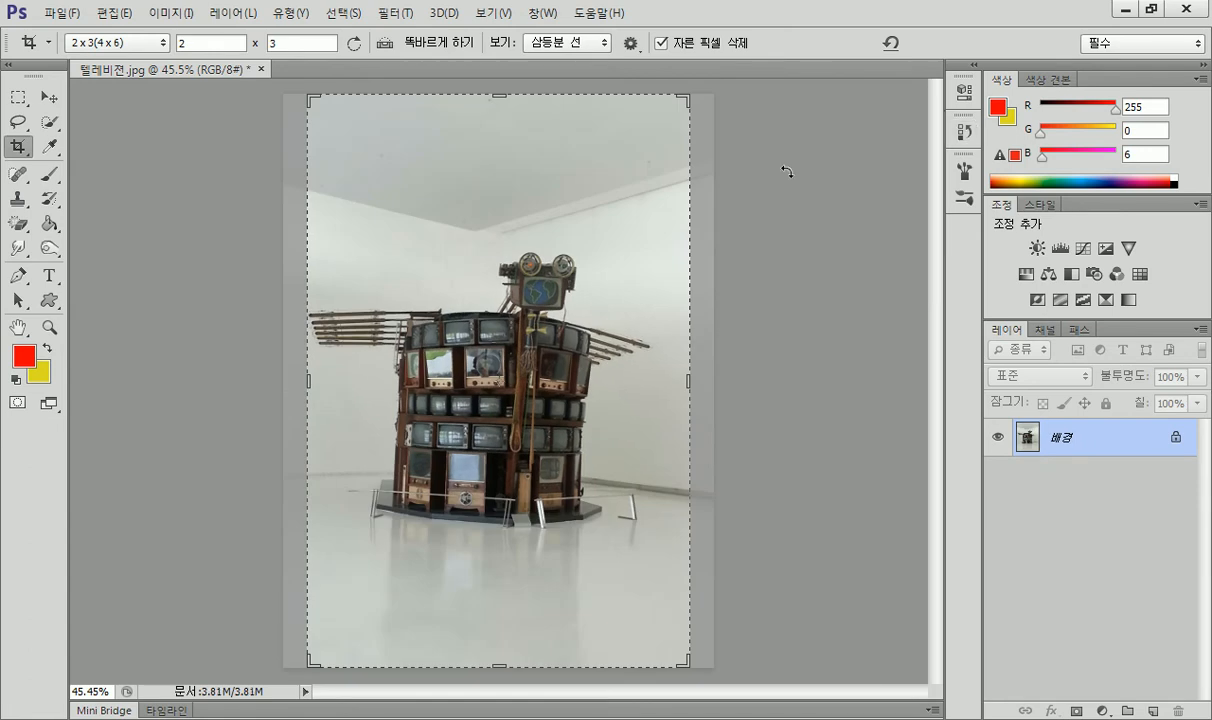
Start a 2 x 3 crop on 텔레비젼.jpg and rotate the photo inside the crop frame by about -3.4°.
left_click(49, 97)
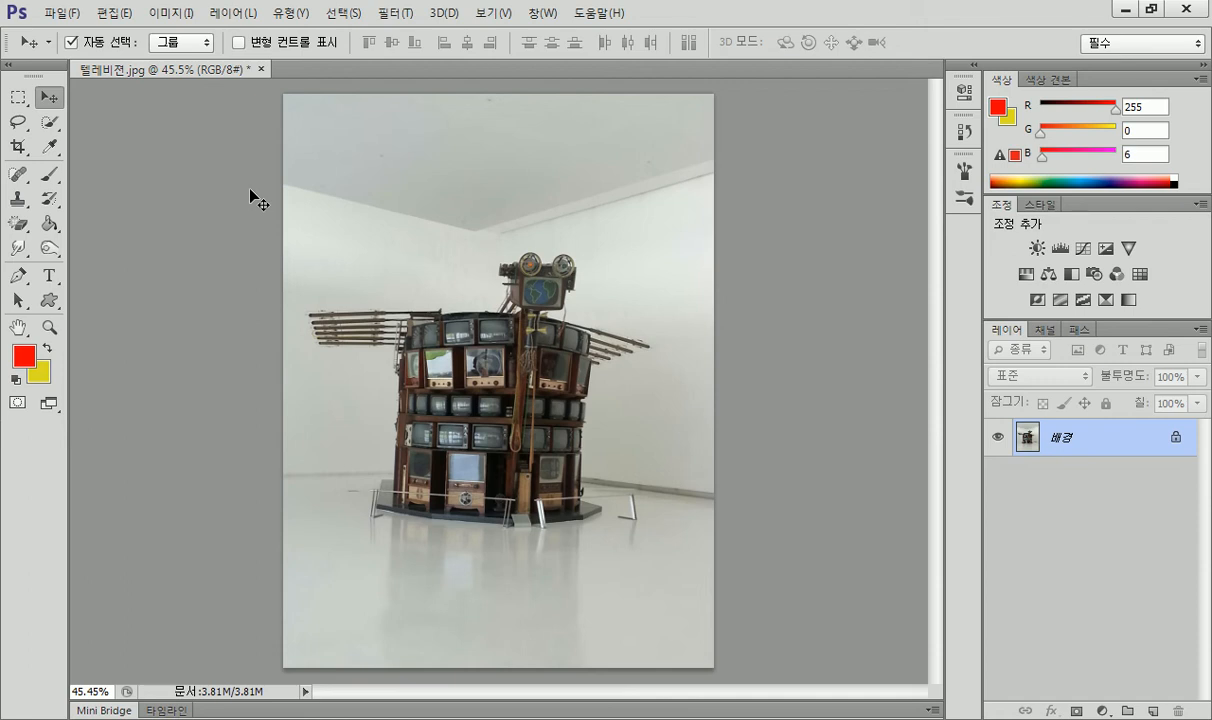
left_click(18, 146)
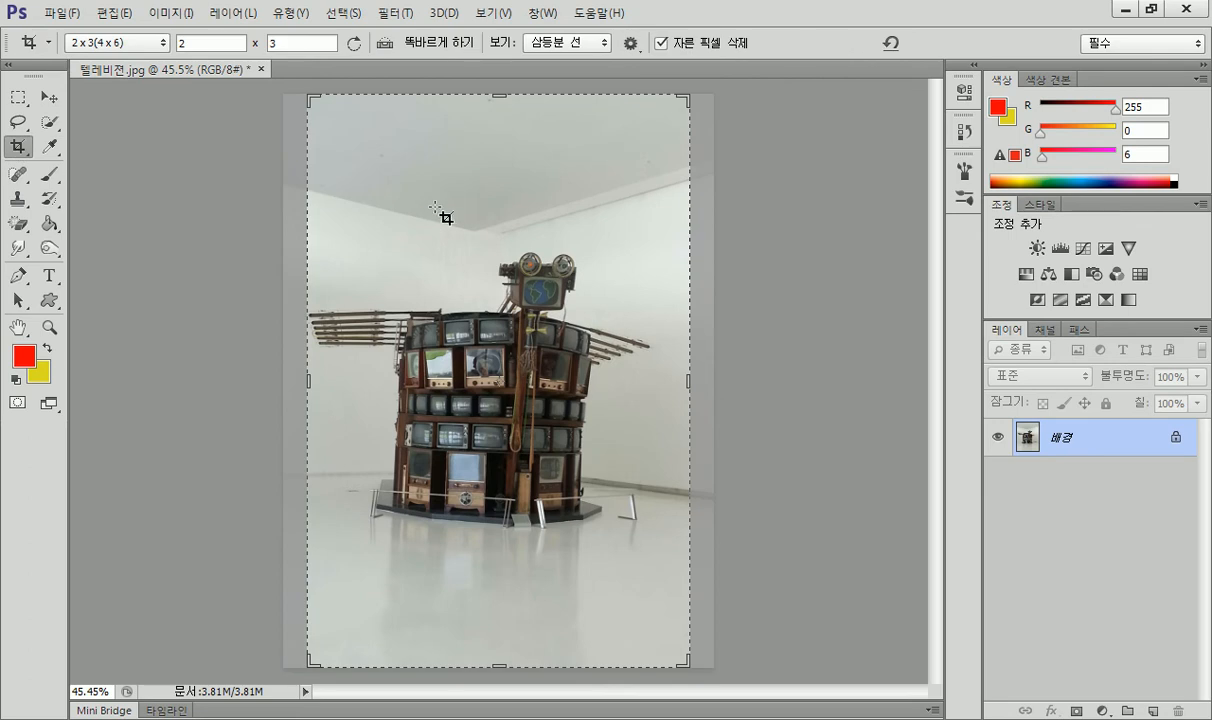
left_click(368, 205)
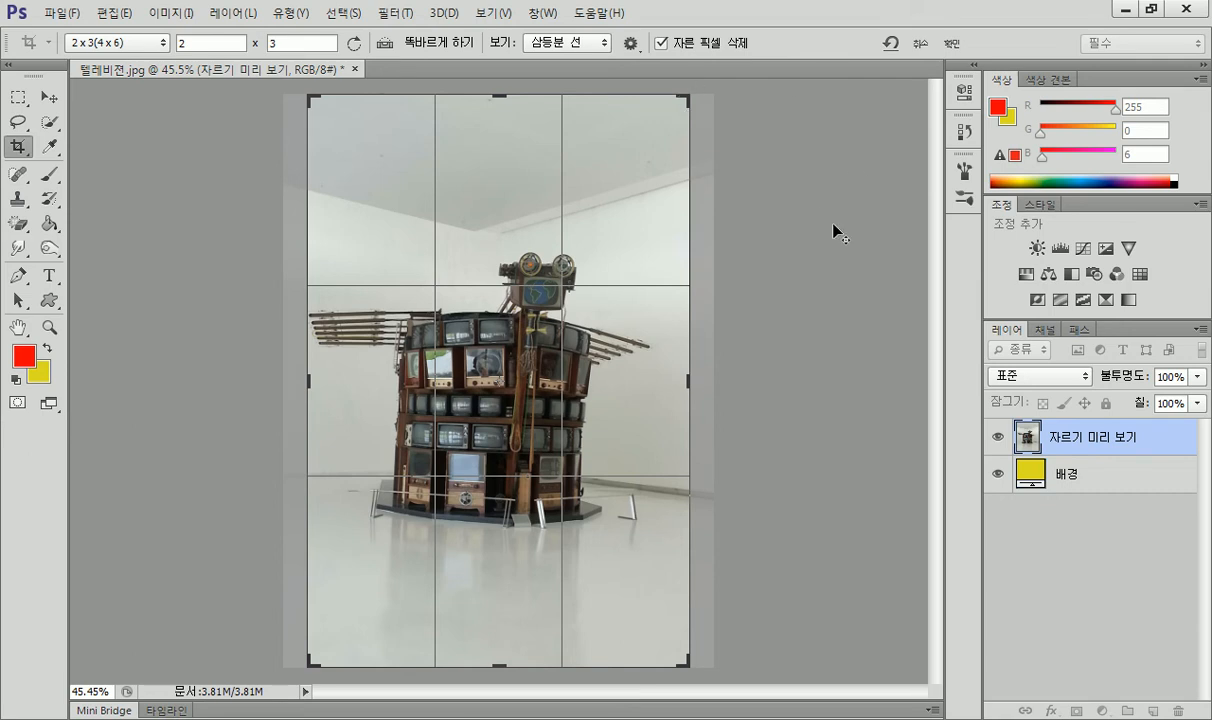
scroll(809, 225, "down", 1)
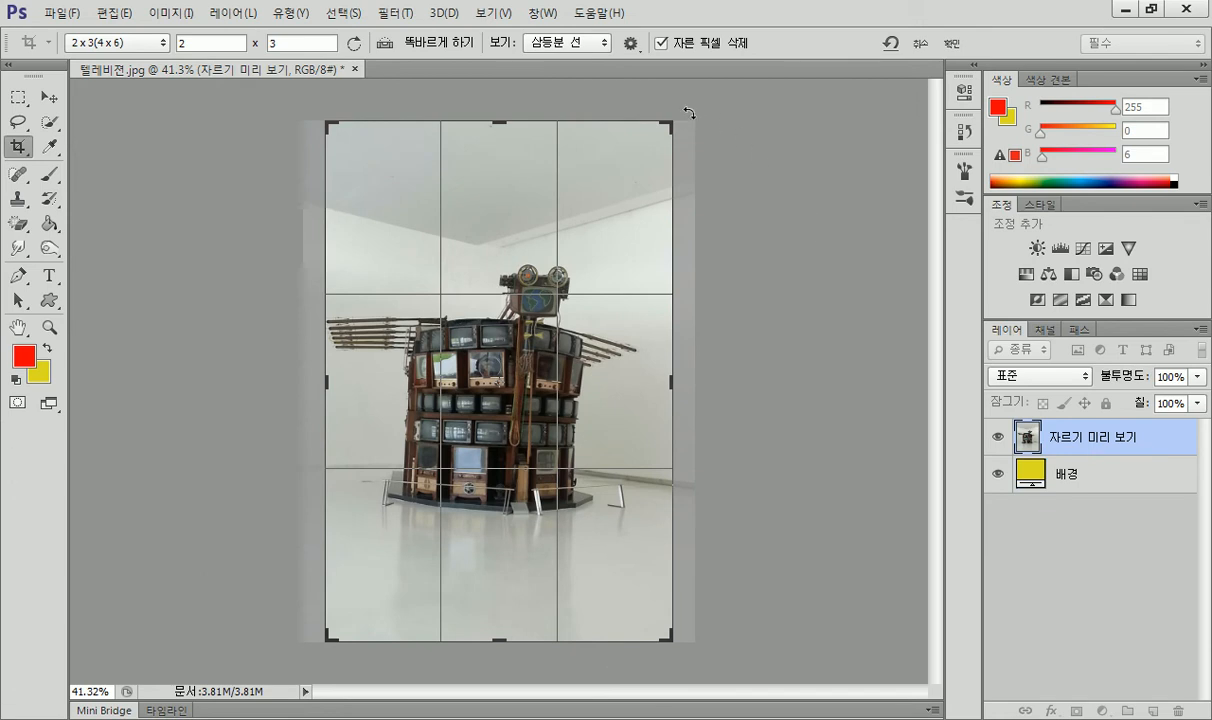
mouse_move(692, 111)
left_mouse_down()
mouse_move(690, 92)
mouse_move(670, 90)
mouse_move(677, 104)
left_mouse_up()
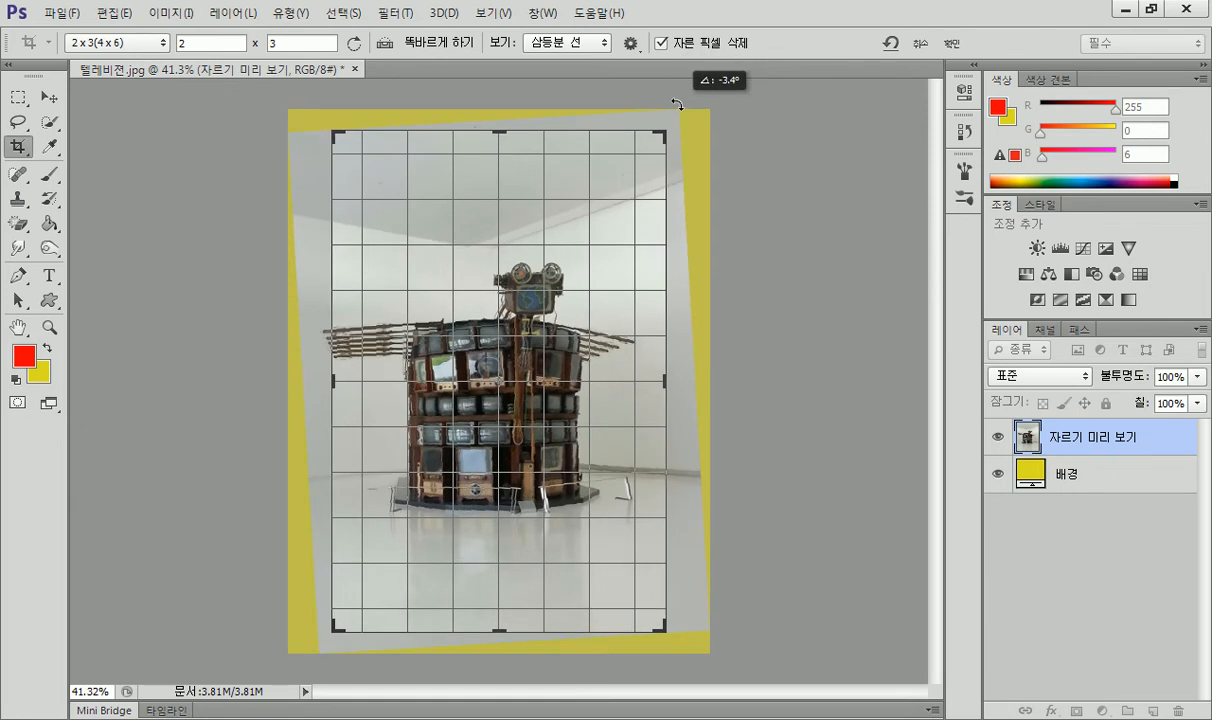
left_click_drag(677, 104, 679, 106)
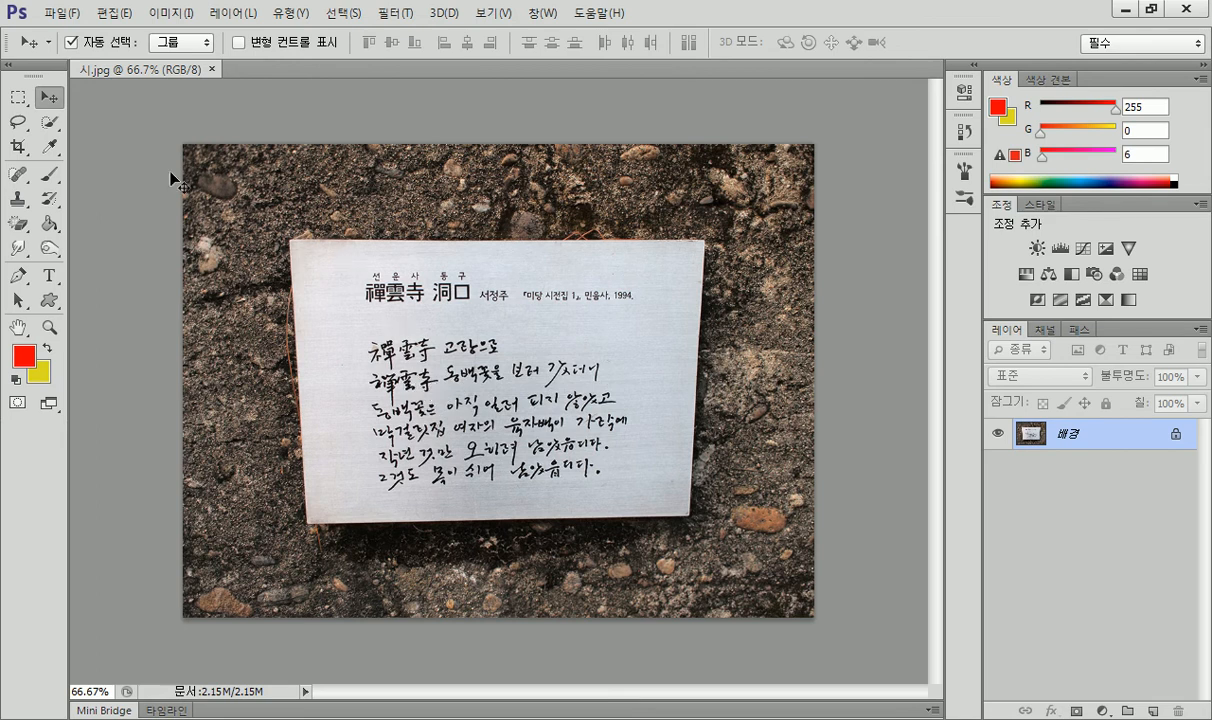
left_click(19, 147)
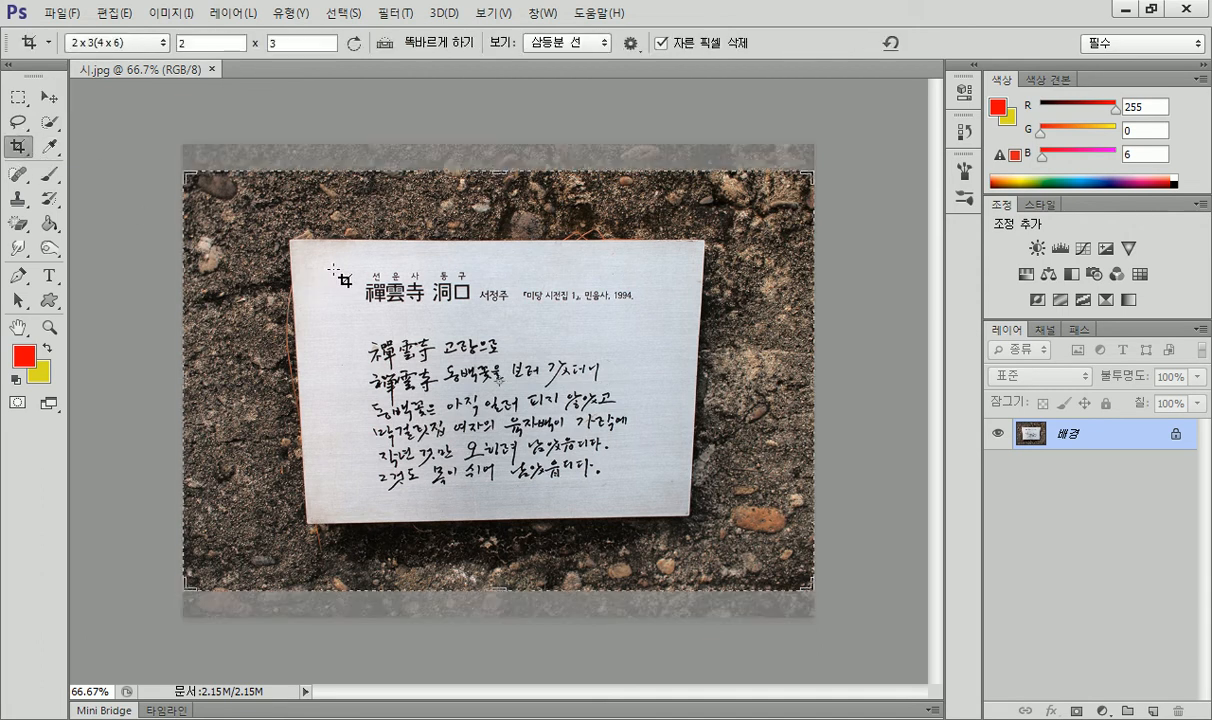
left_click_drag(335, 262, 646, 468)
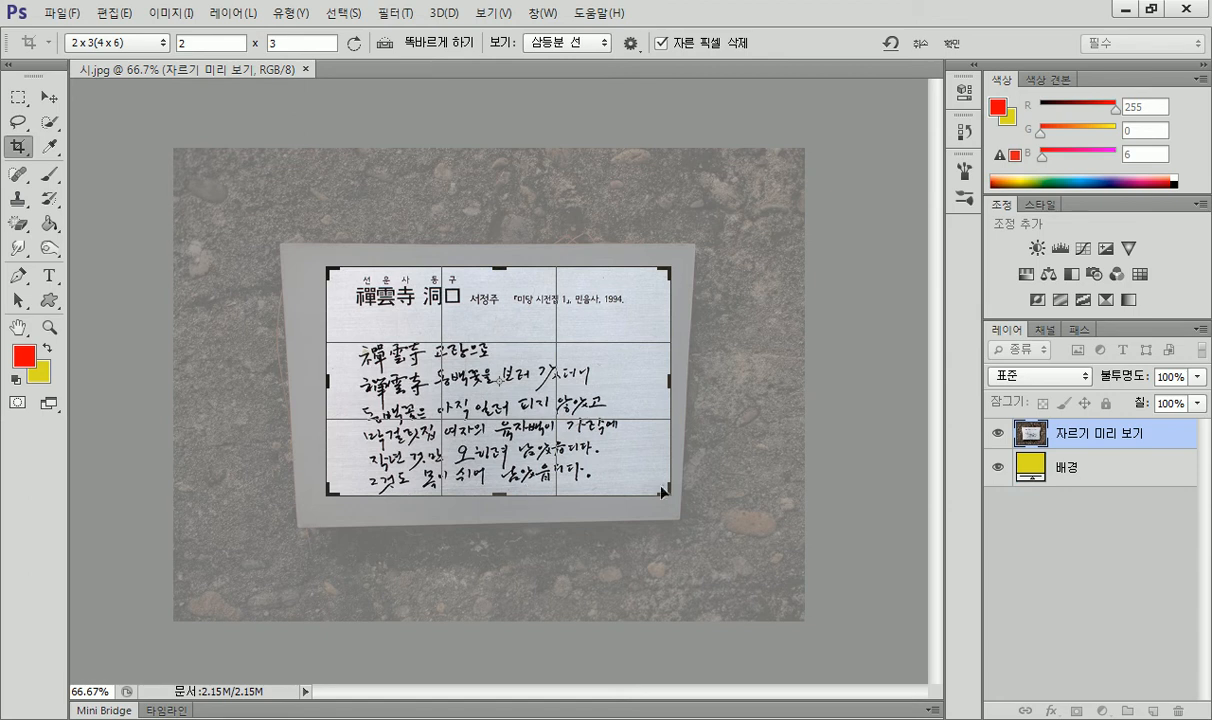
key("Escape")
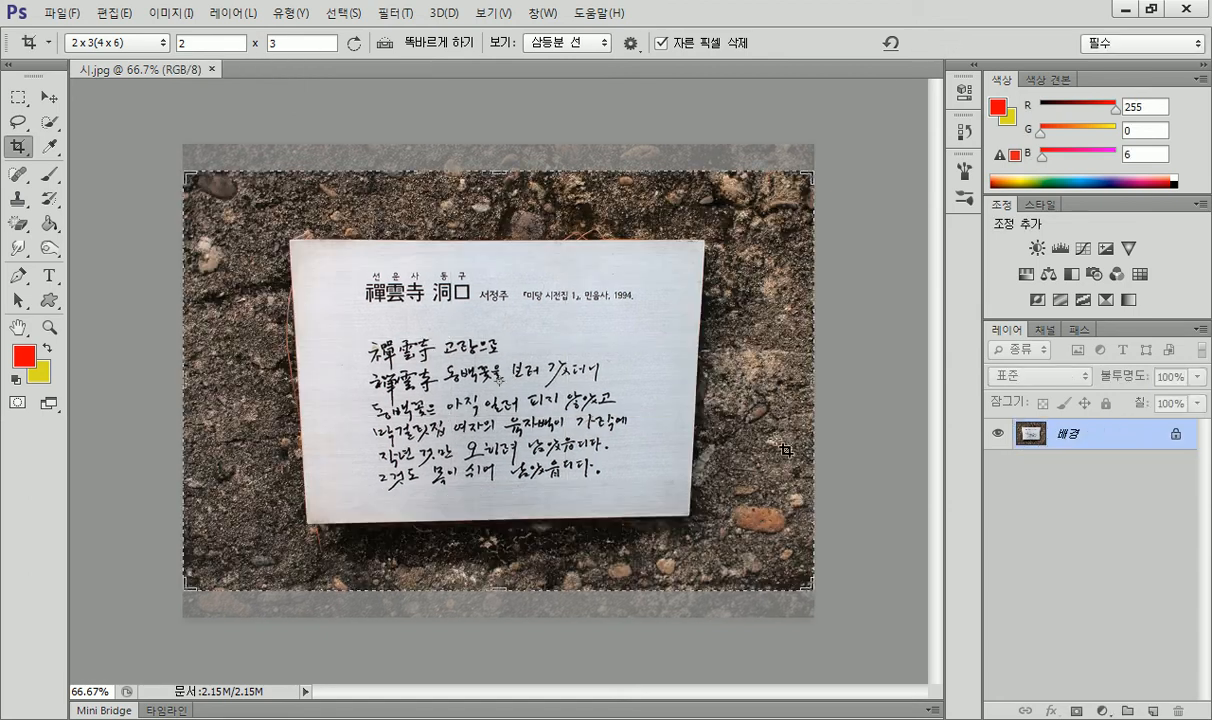
Perspective-crop 시.jpg to a four-corner area around the poem text, following the slanted sides of the white sign.
right_click(18, 146)
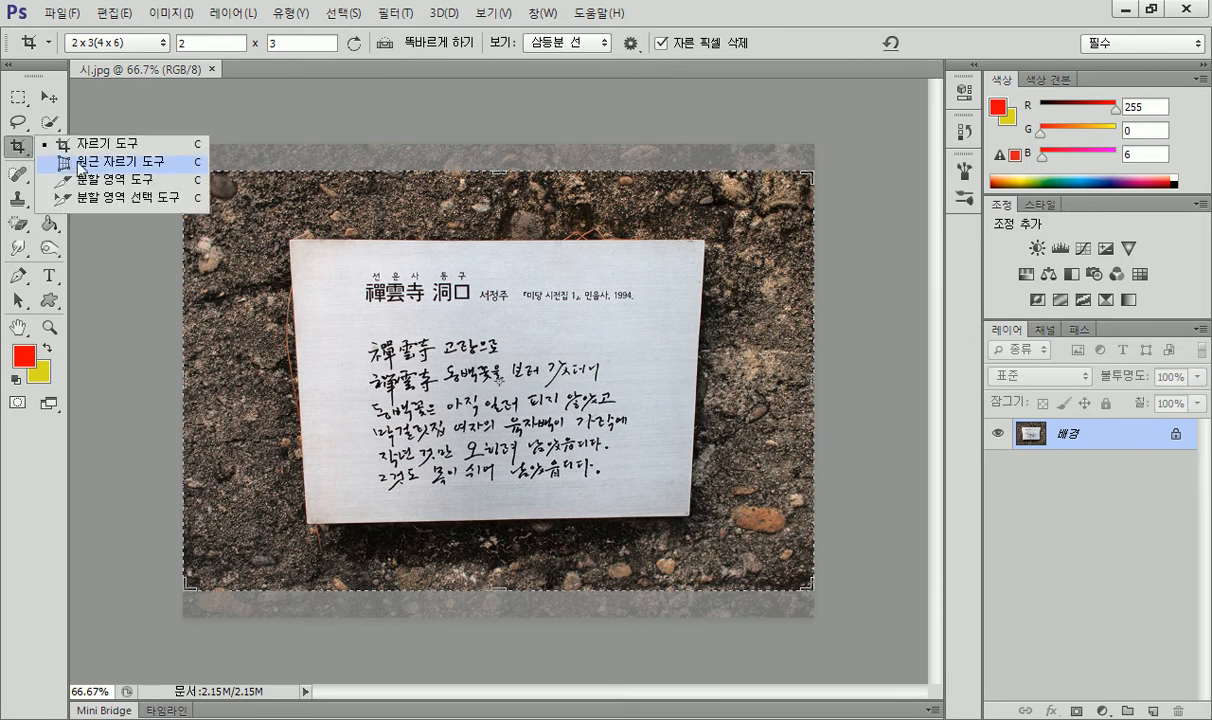
left_click(80, 162)
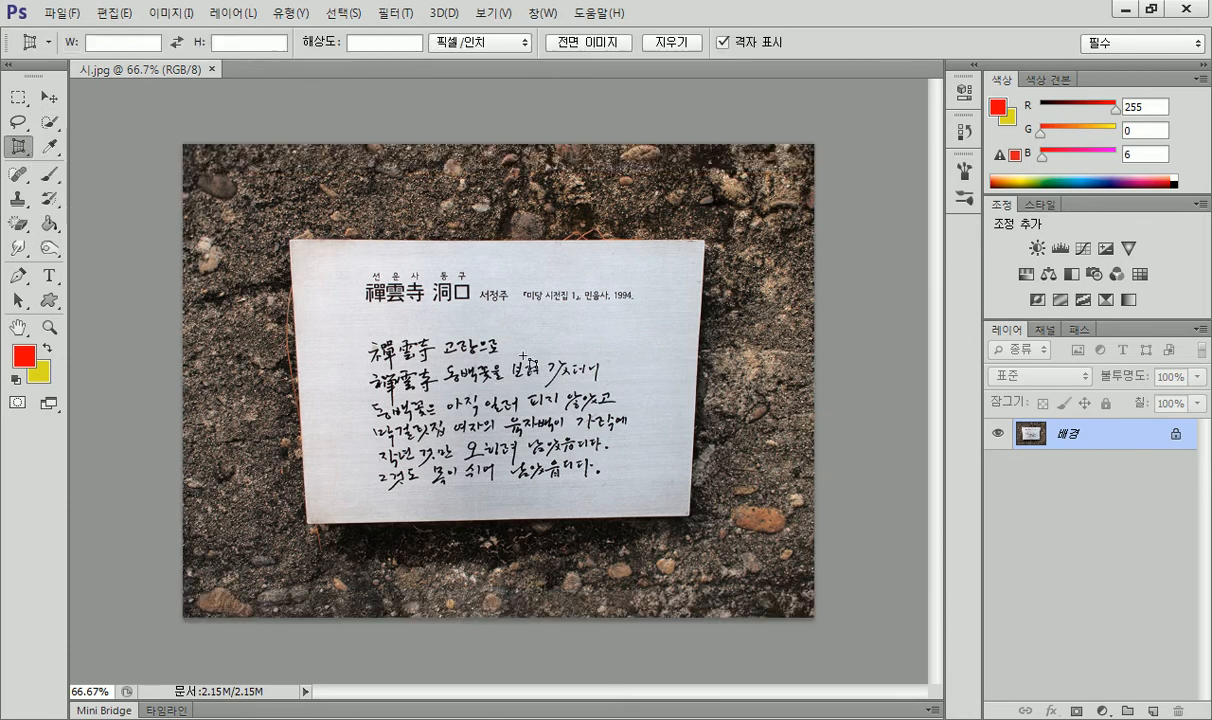
left_click(350, 260)
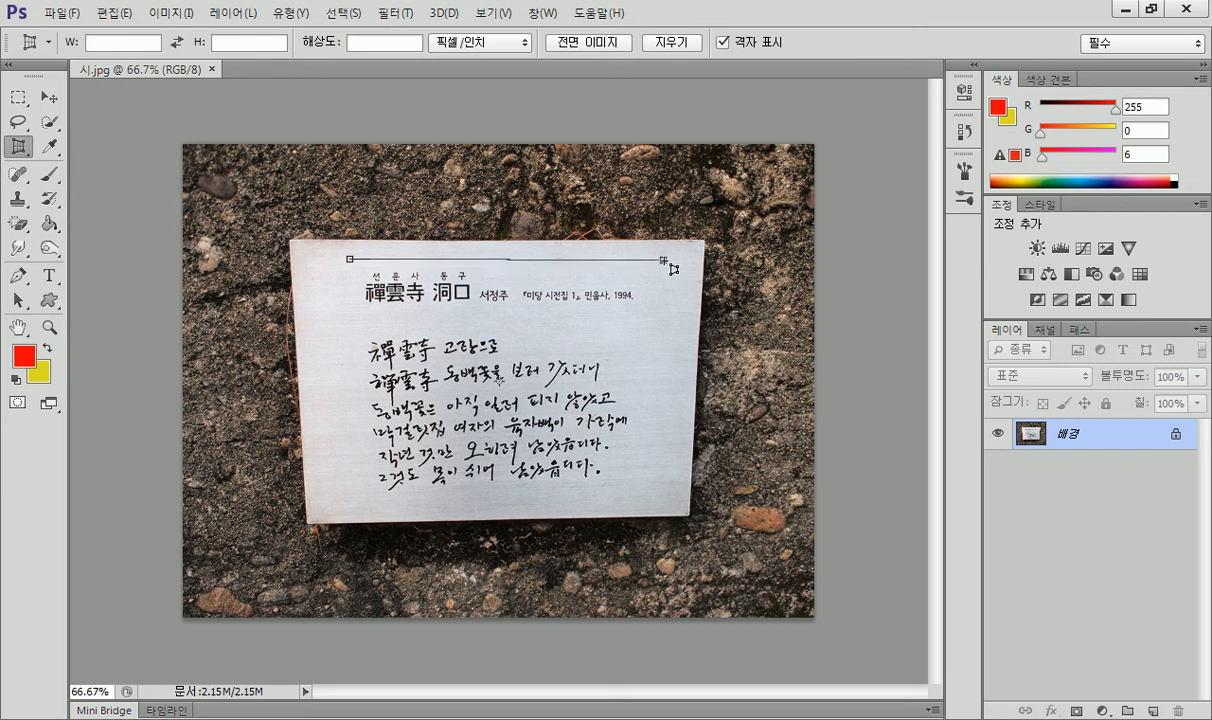
left_click(667, 258)
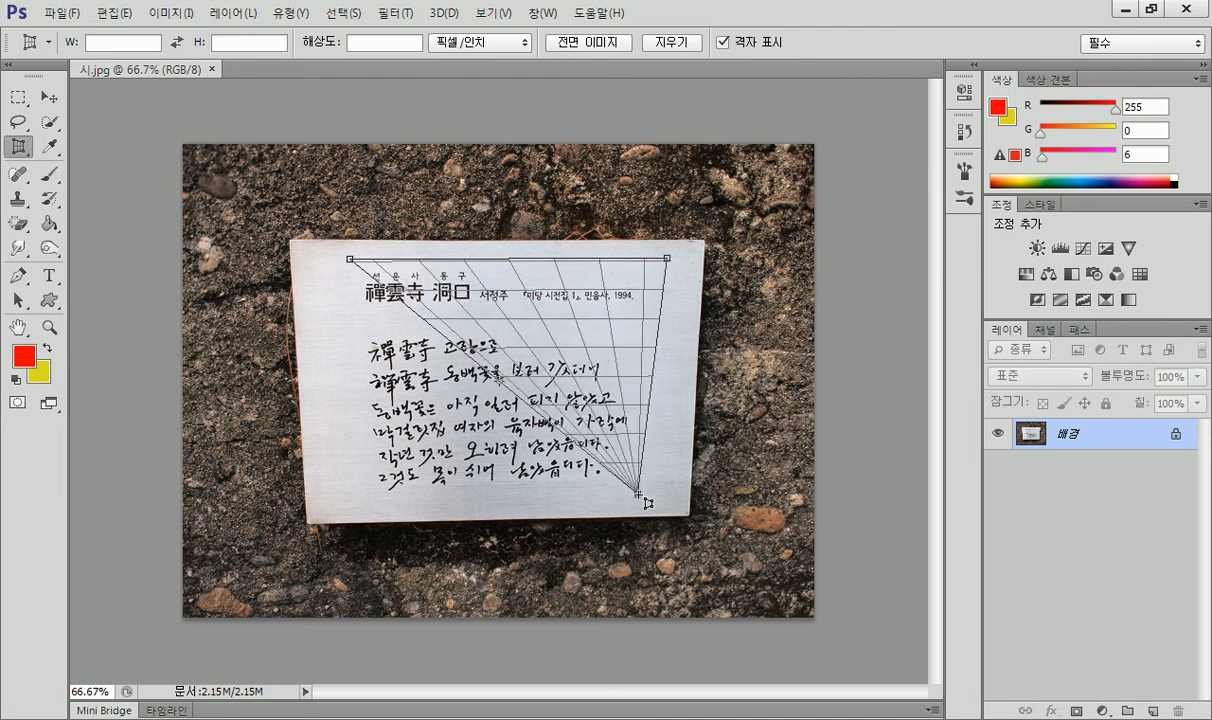
left_click(640, 499)
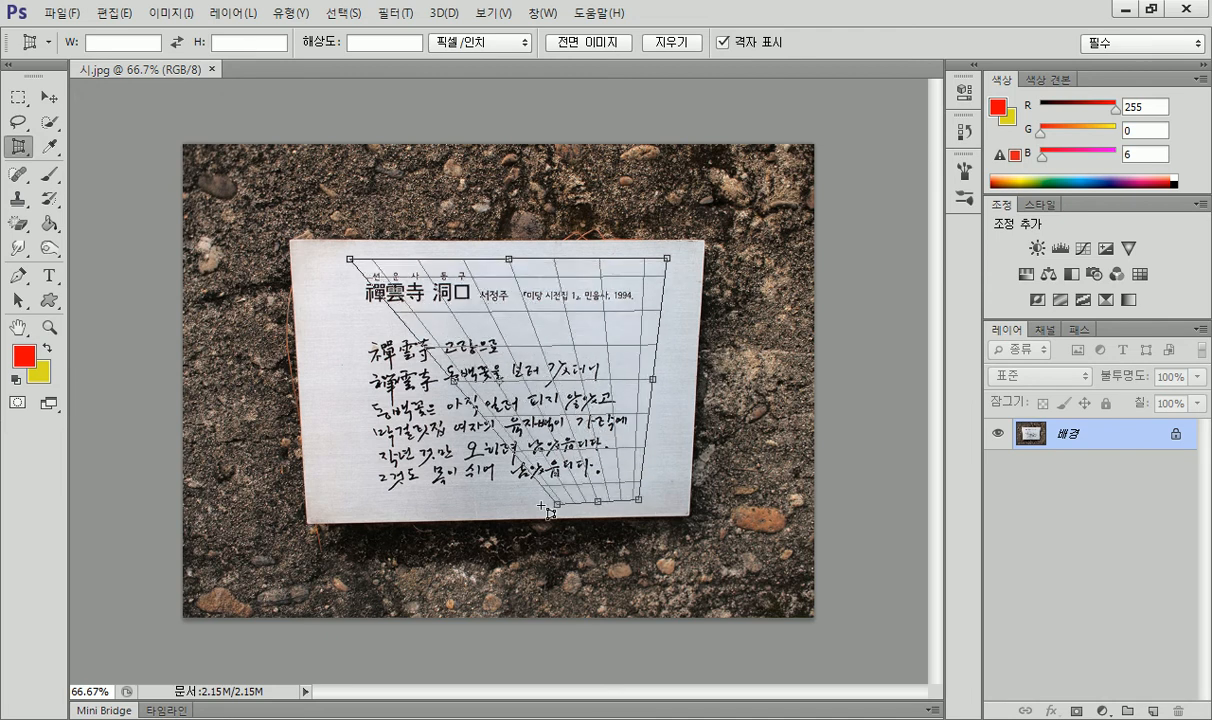
left_click(363, 506)
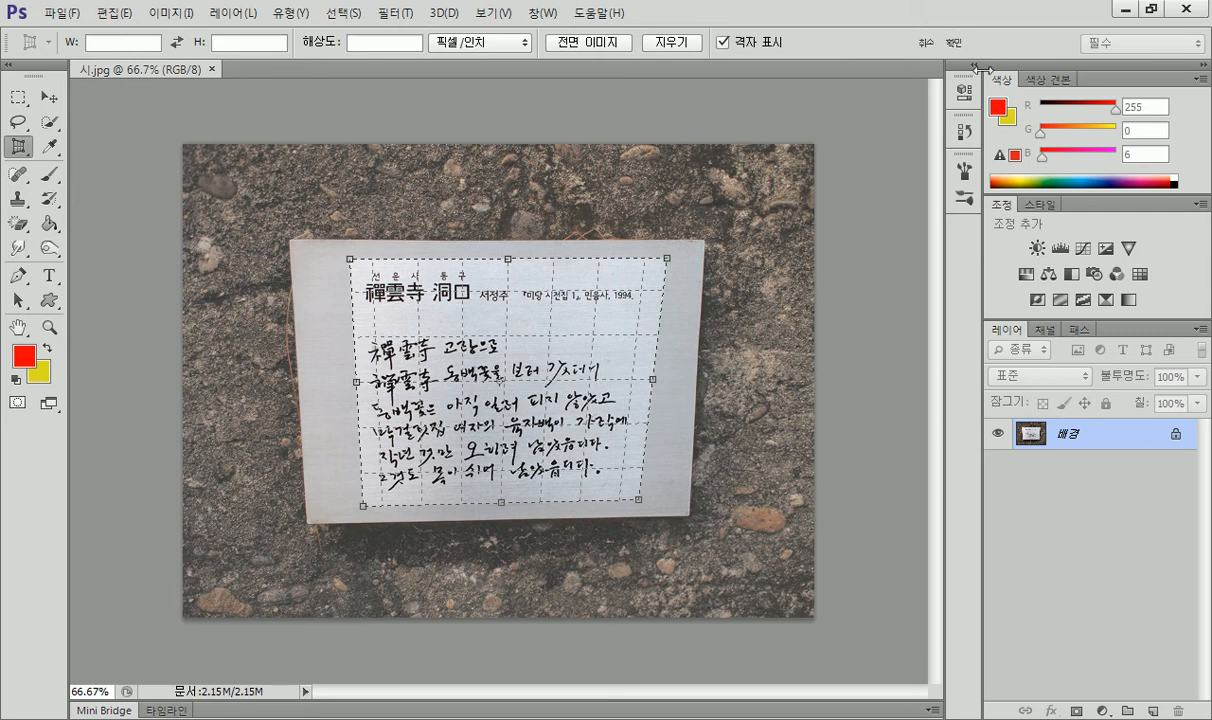
left_click(953, 44)
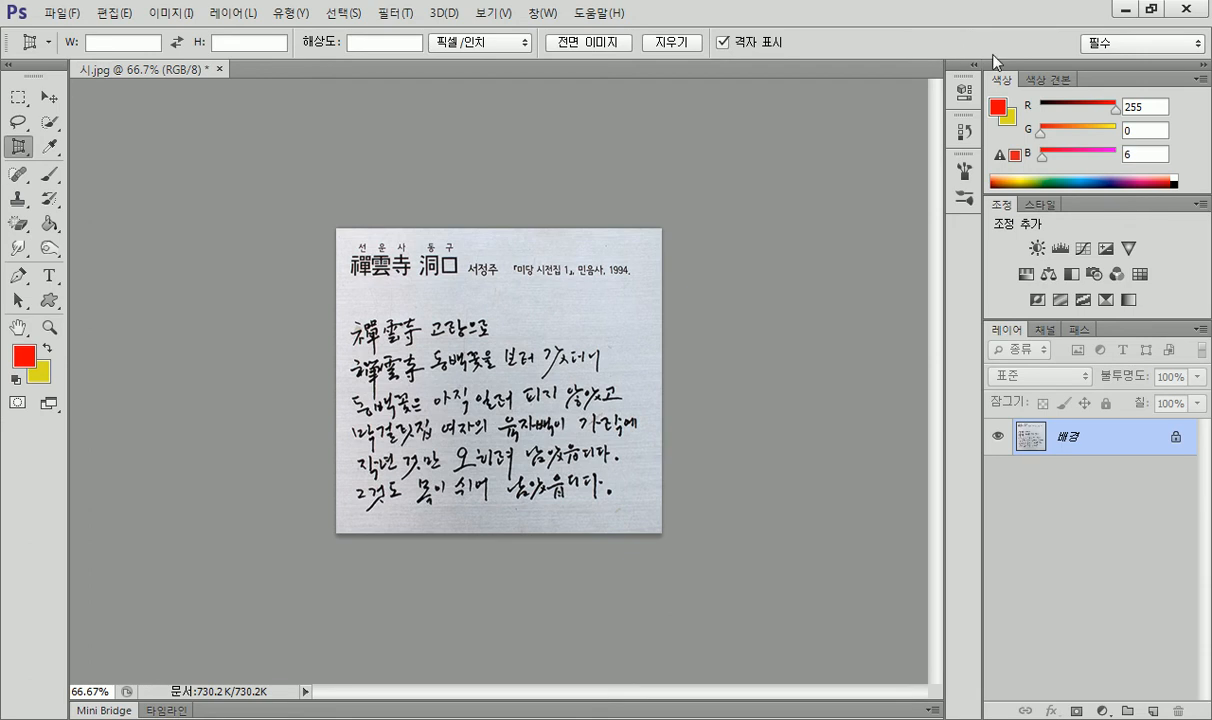
Compare 시.jpg before and after the perspective crop by switching between its history states.
left_click(964, 131)
left_click(830, 145)
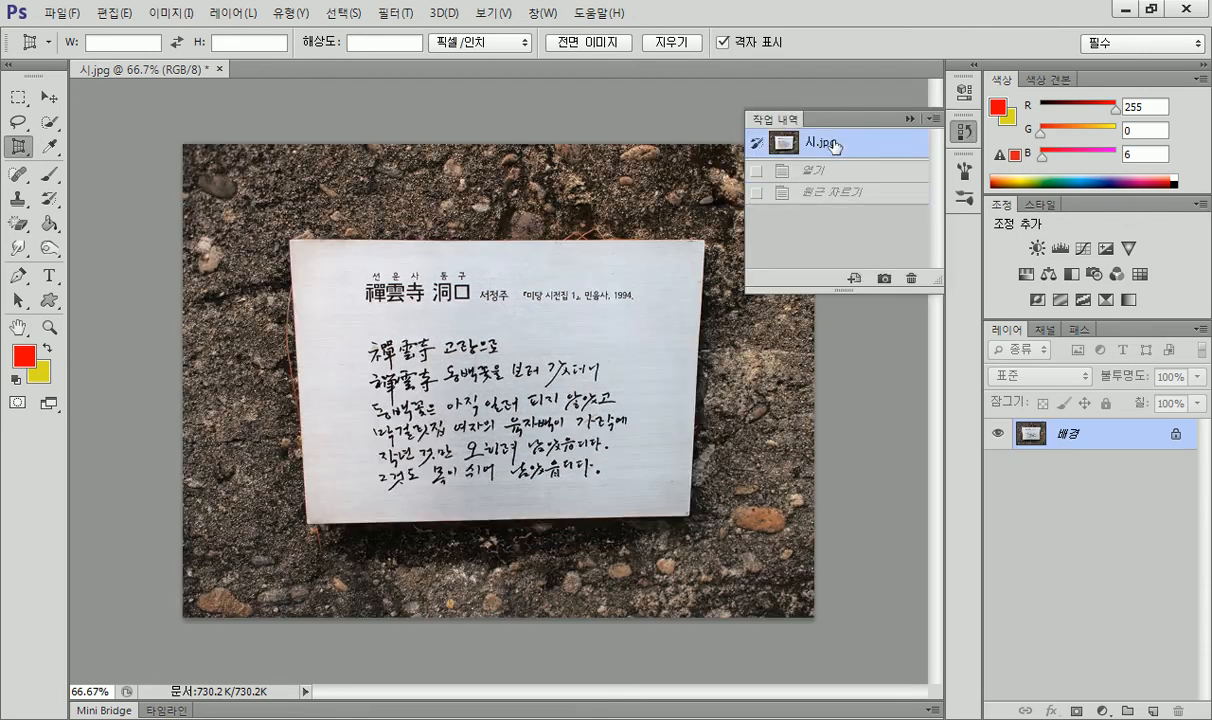
left_click(822, 192)
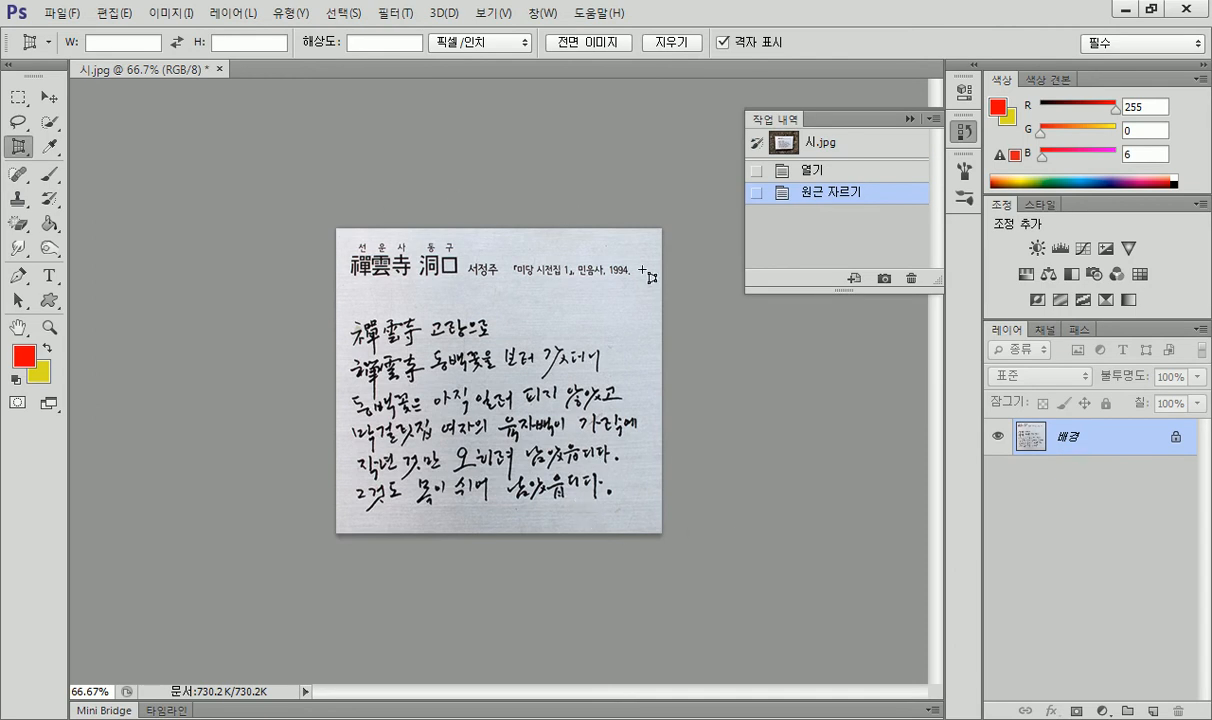
left_click(797, 172)
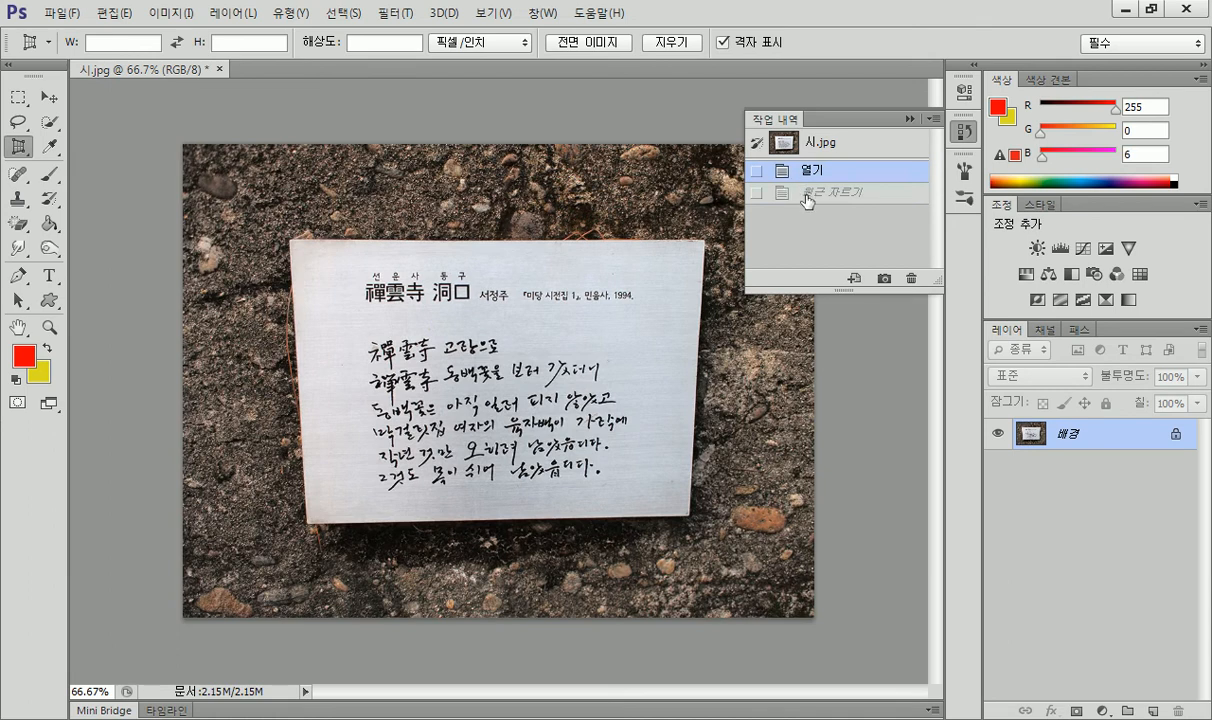
left_click(802, 196)
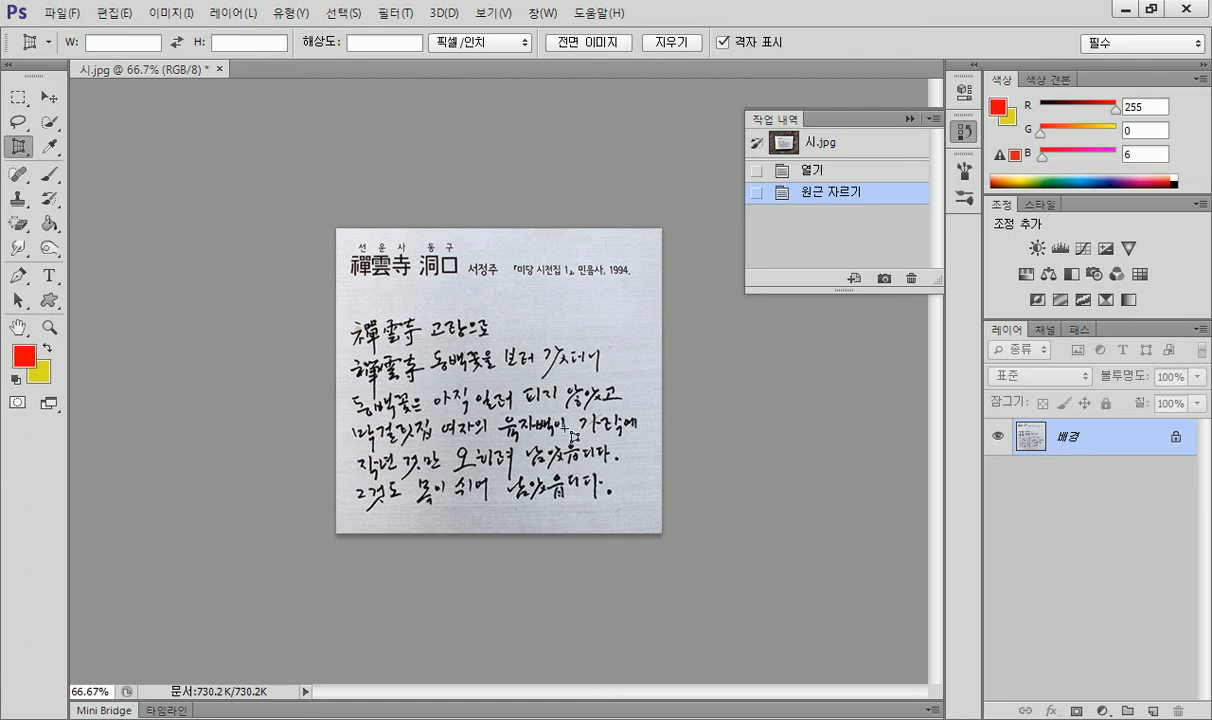
Revert 시.jpg to its original snapshot in the history and inspect the white sign up close.
left_click(910, 118)
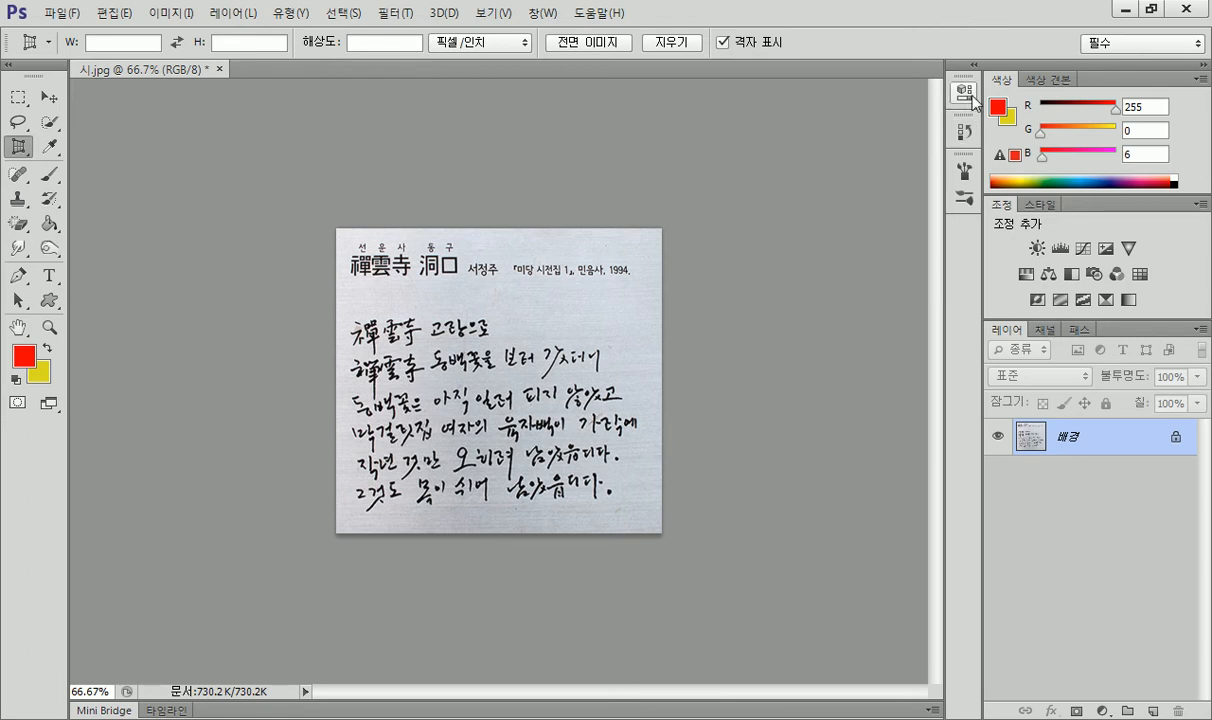
left_click(964, 131)
left_click(815, 141)
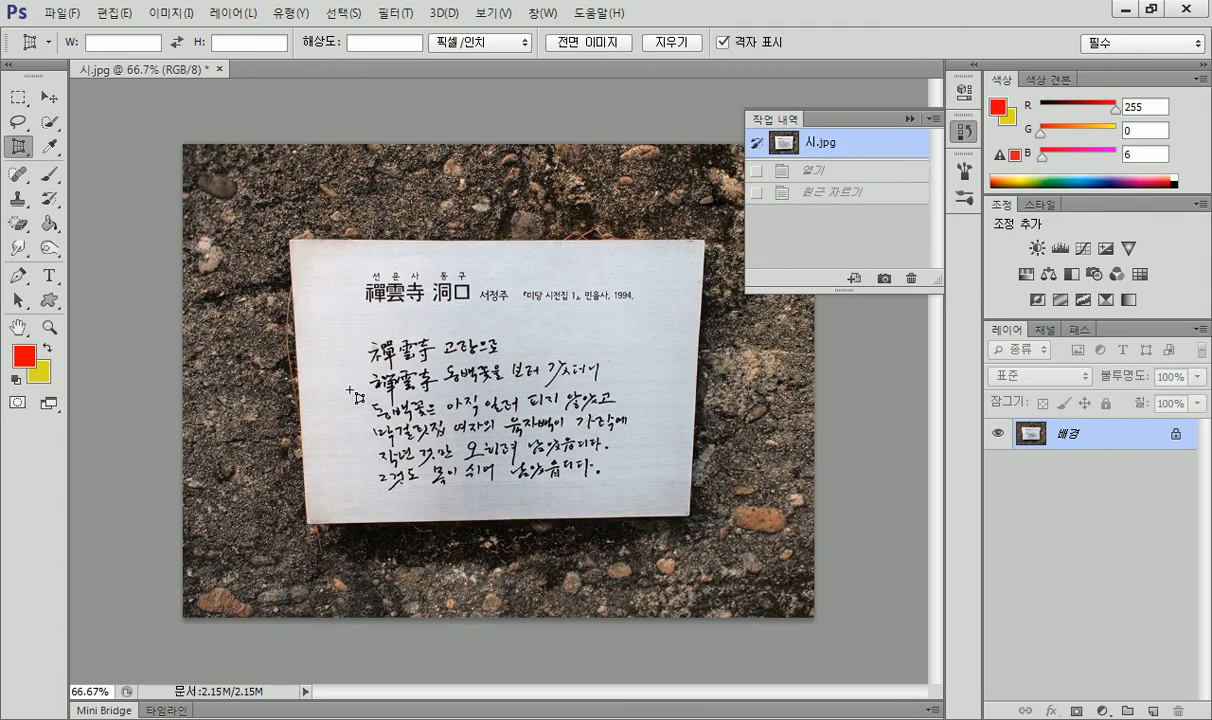
scroll(375, 390, "up", 5)
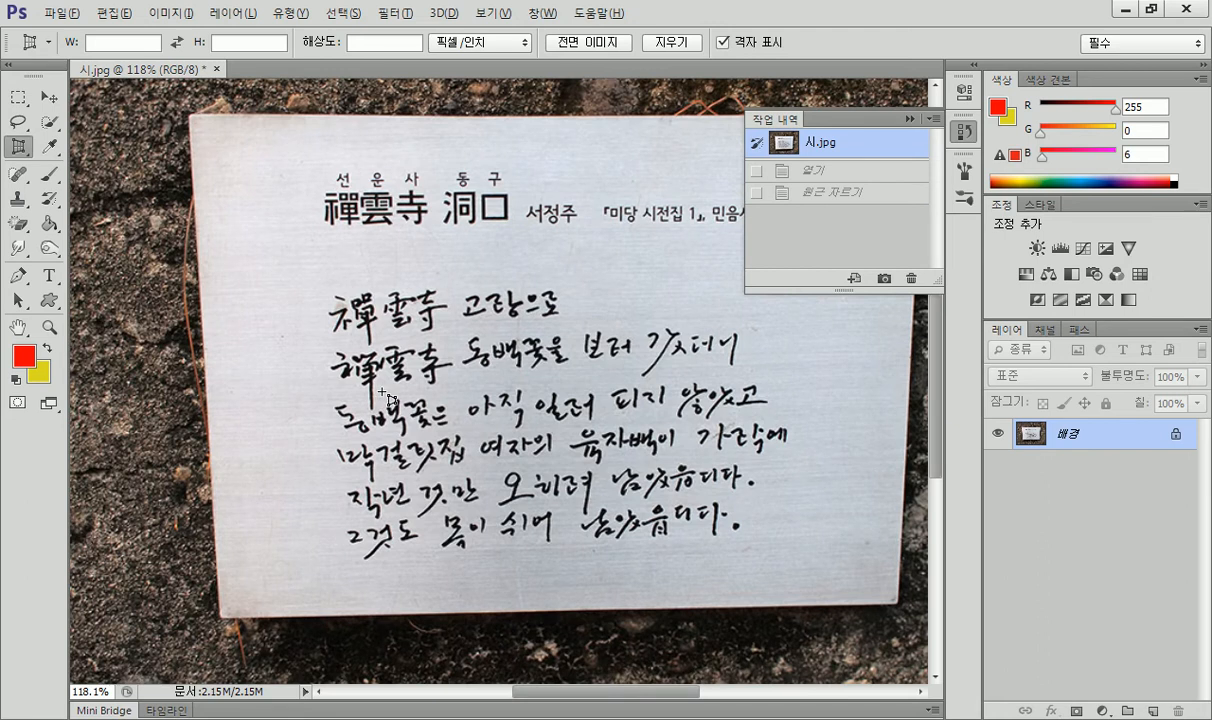
scroll(380, 392, "down", 3)
scroll(380, 398, "up", 3)
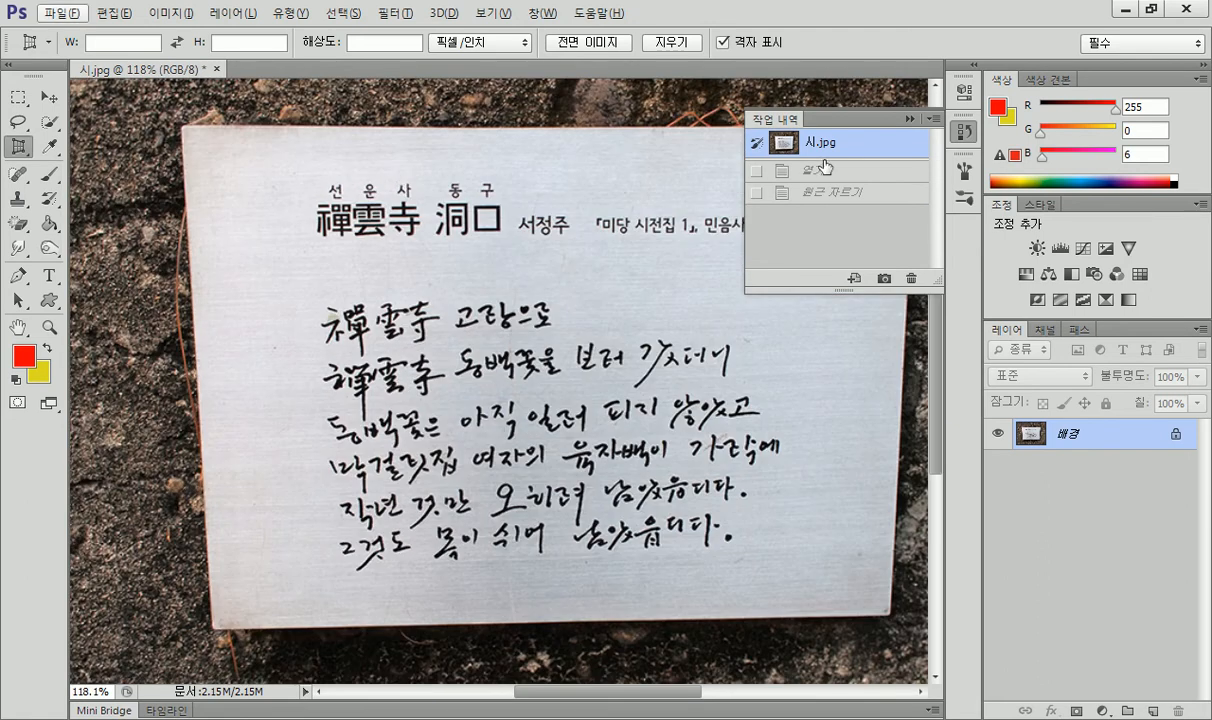
Collapse the history panel and examine the white sign's slanted edges at different zoom levels.
left_click(910, 119)
scroll(409, 325, "down", 2)
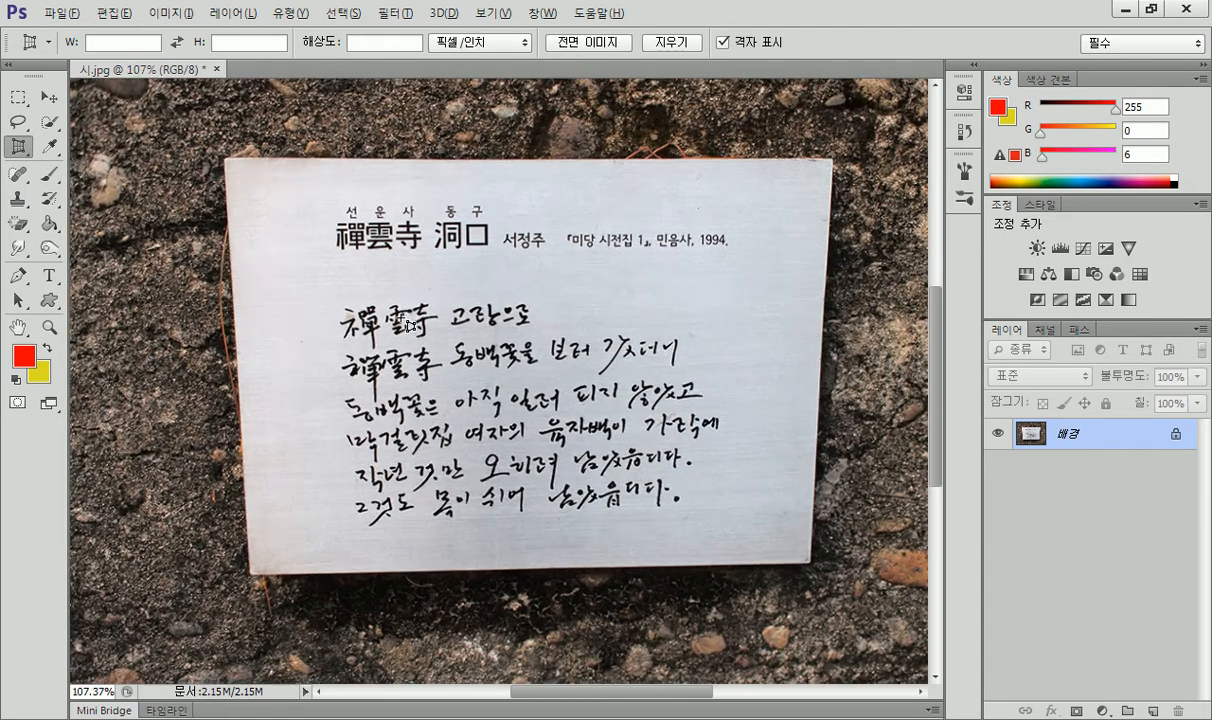
scroll(409, 325, "up", 2)
scroll(430, 305, "down", 2)
scroll(449, 293, "up", 2)
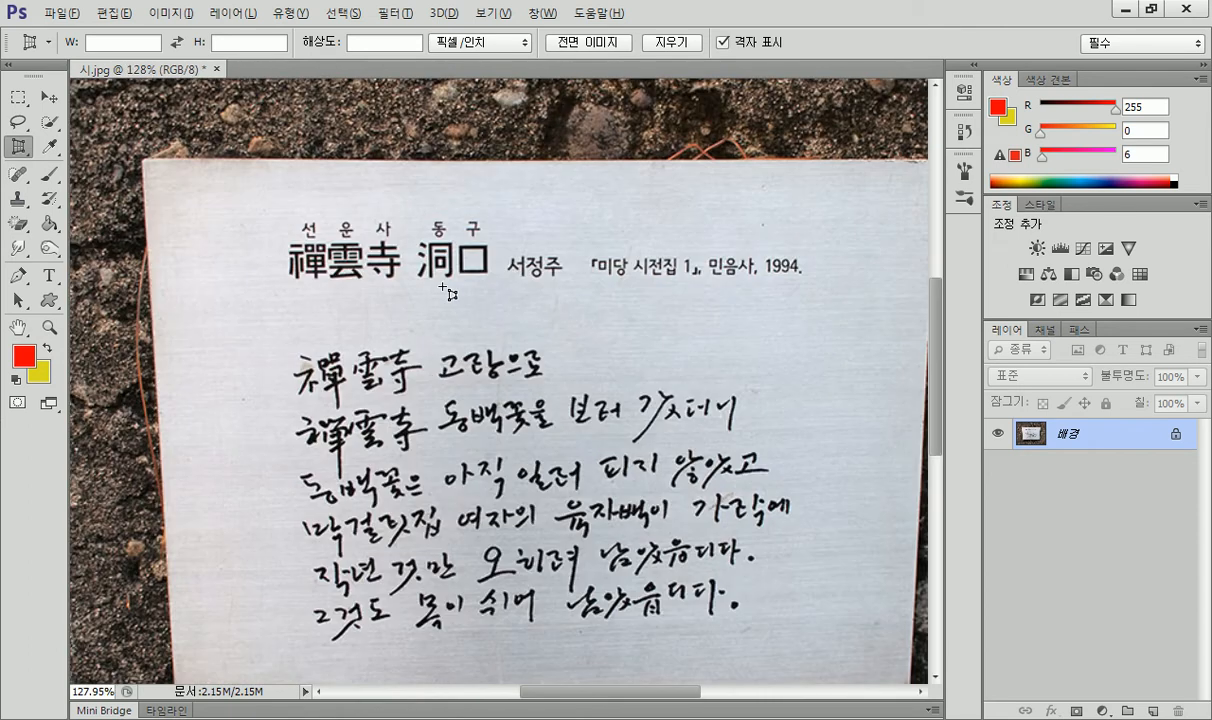
scroll(449, 293, "down", 2)
scroll(310, 293, "up", 2)
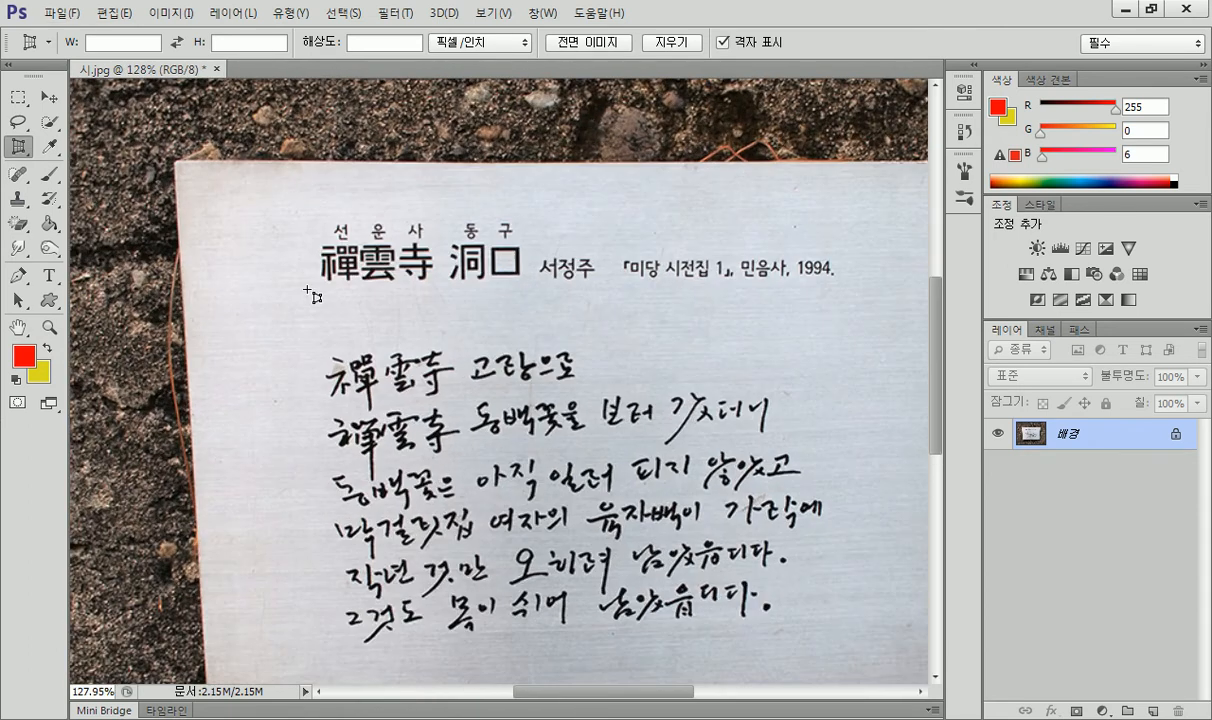
Mark a four-corner perspective crop area around the poem text in 시.jpg, with its sides following the slanted sign.
right_click(17, 152)
left_click(60, 160)
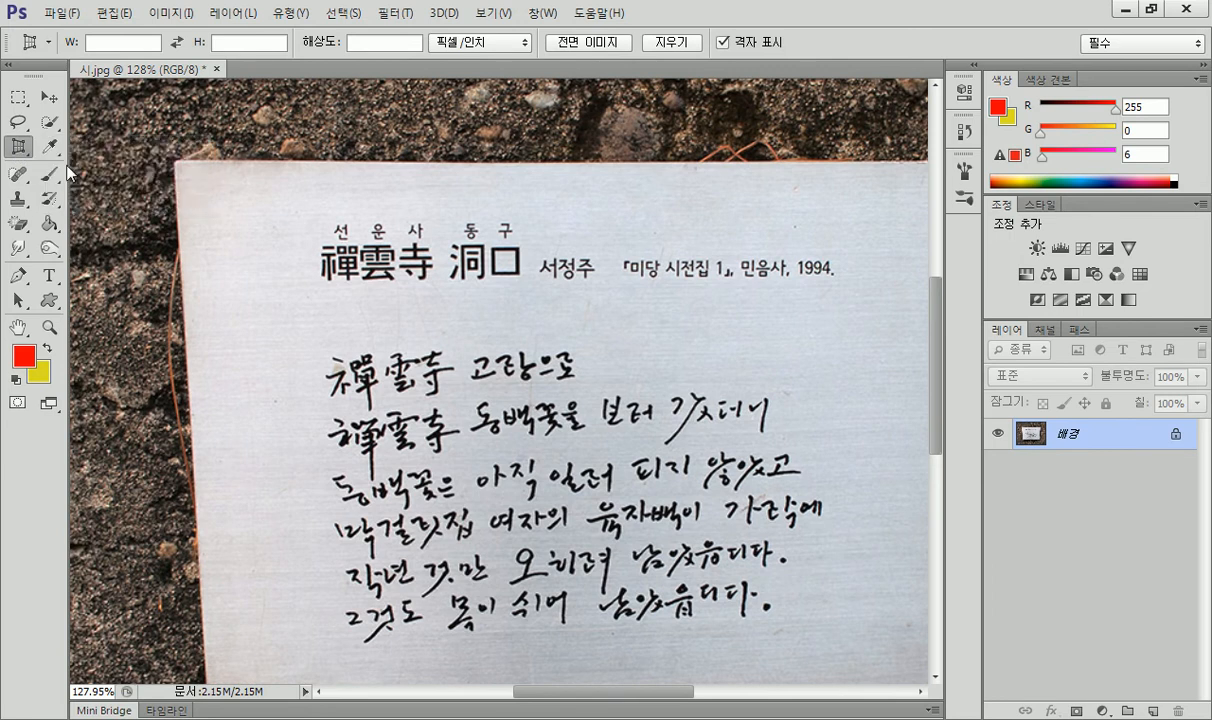
left_click(297, 202)
left_click(803, 196)
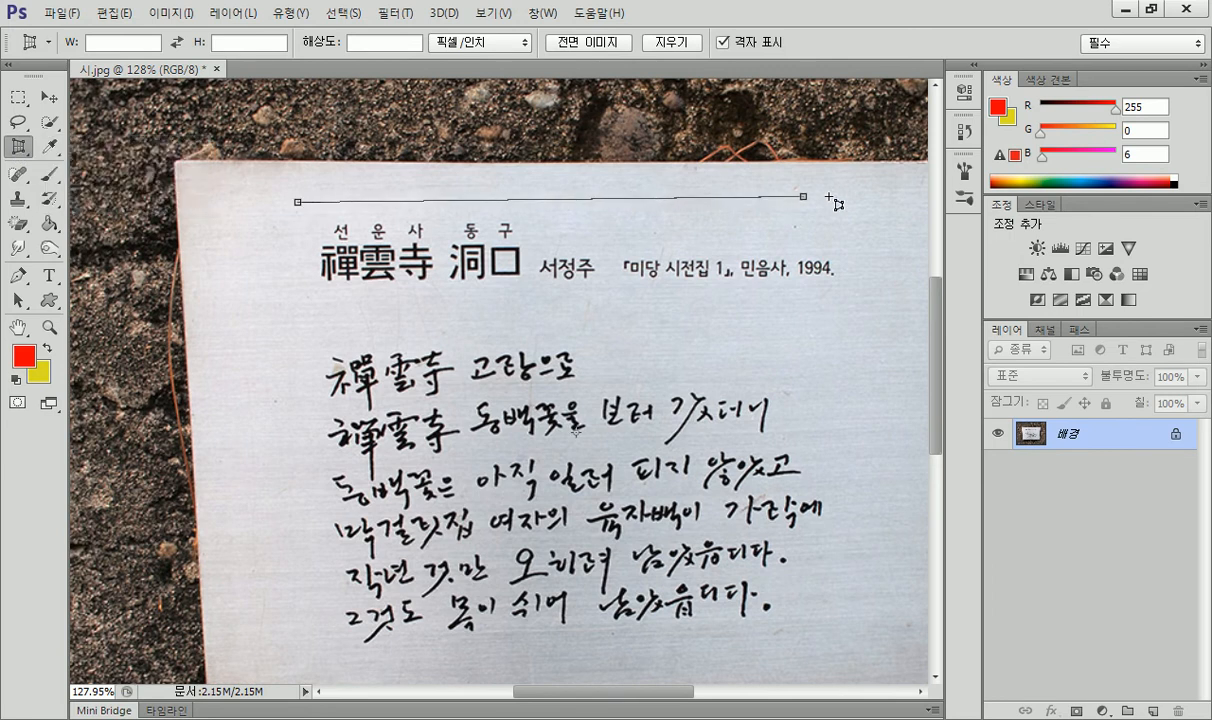
left_click(891, 202)
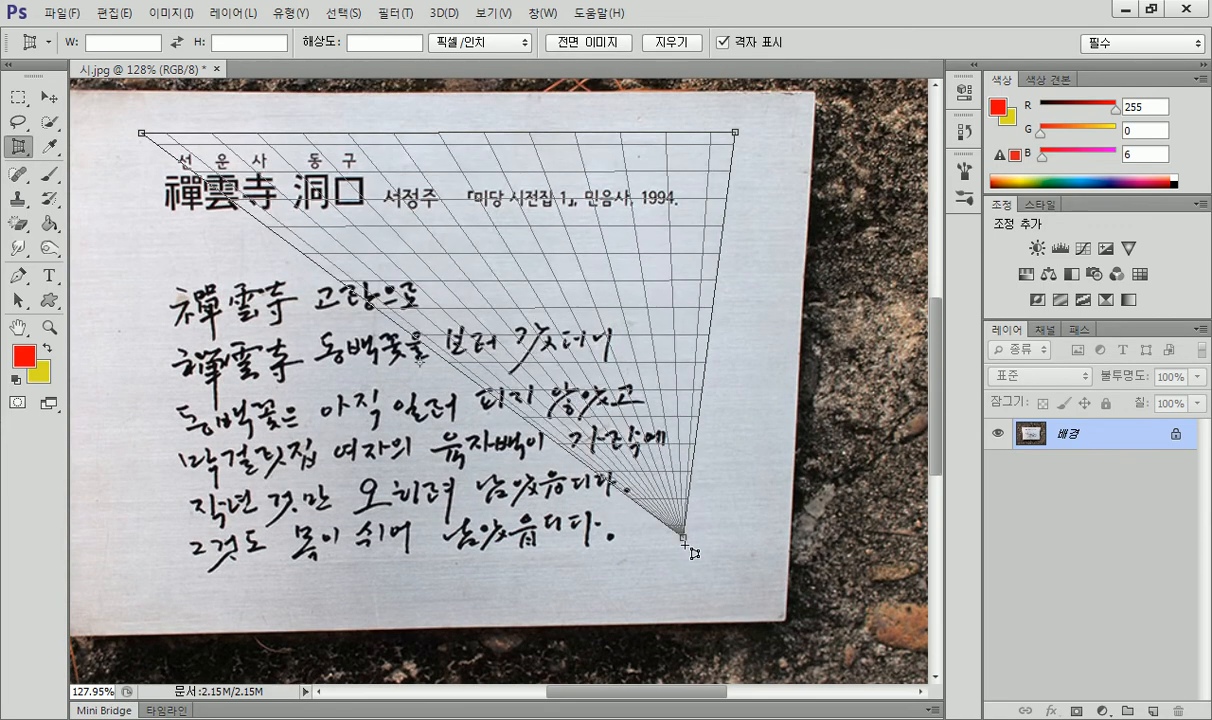
left_click(687, 577)
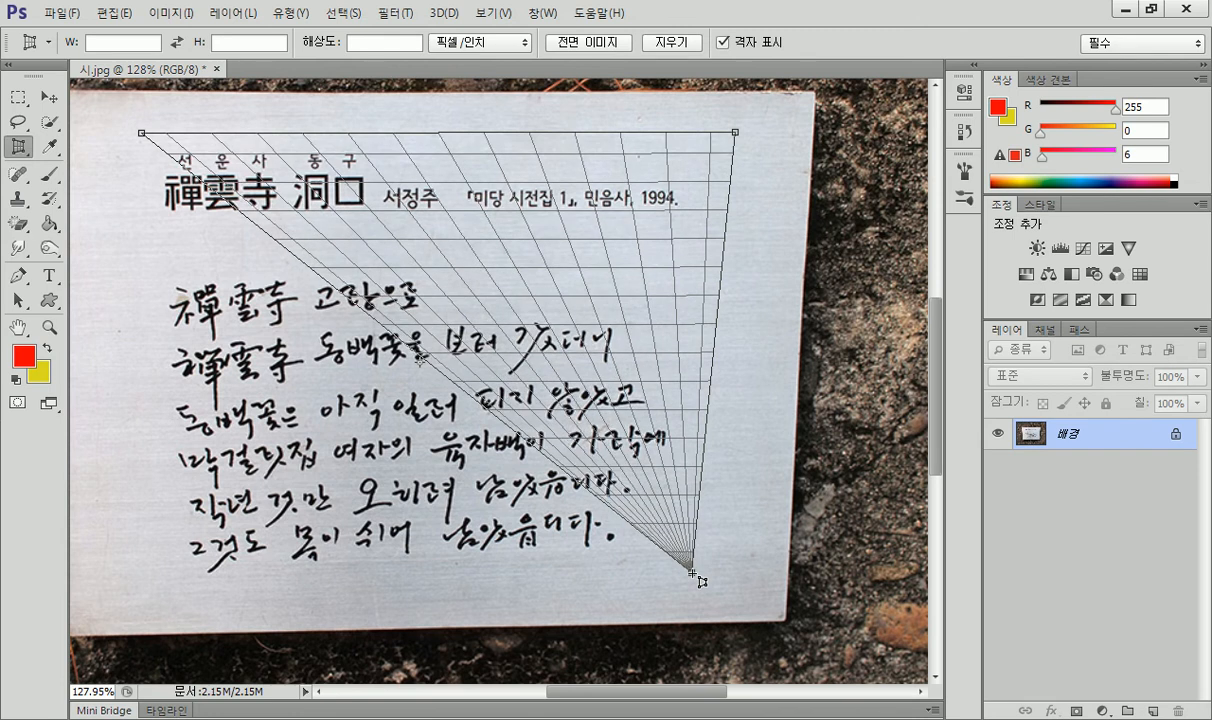
left_click_drag(687, 577, 180, 600)
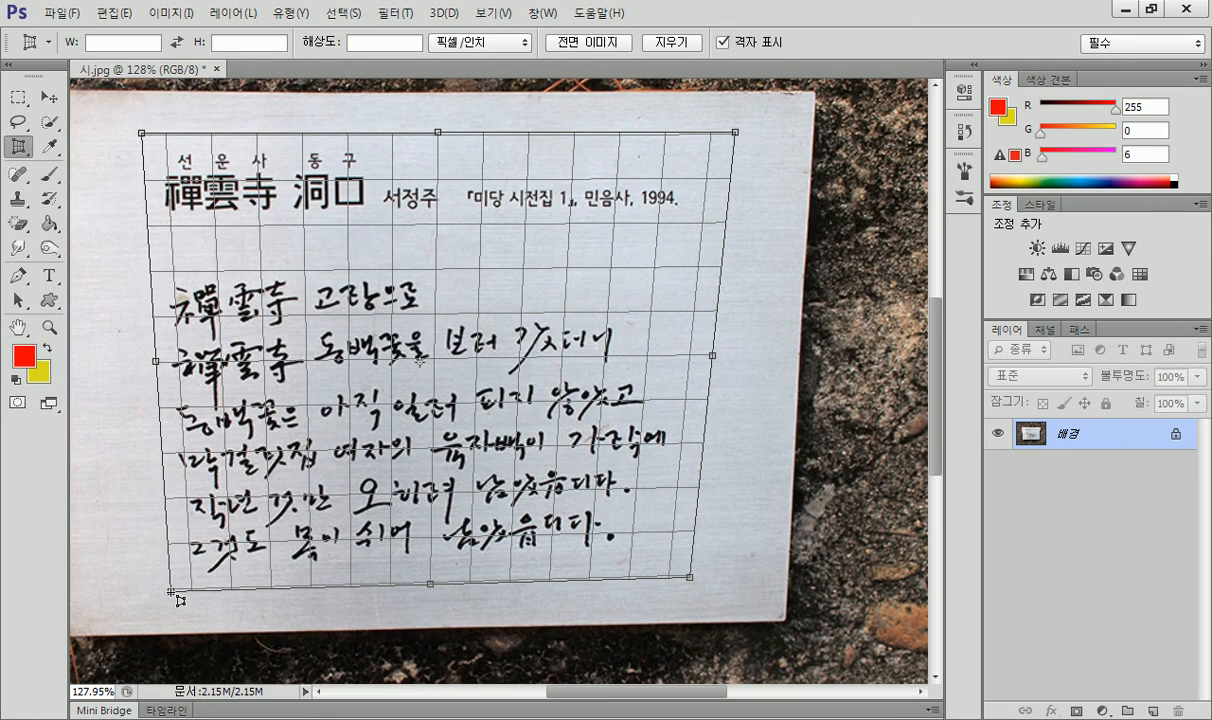
left_click(170, 592)
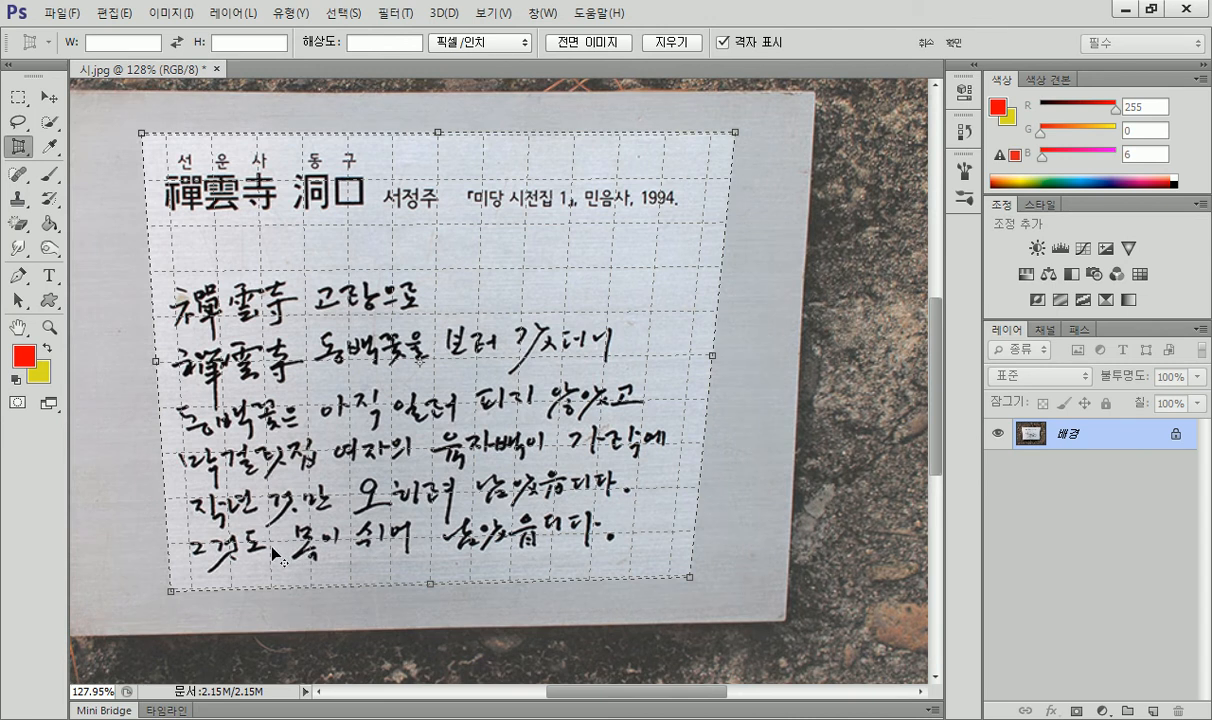
Check the perspective crop area at 50% and 100% zoom, and apply the crop.
scroll(273, 556, "up", 2)
scroll(278, 554, "down", 4)
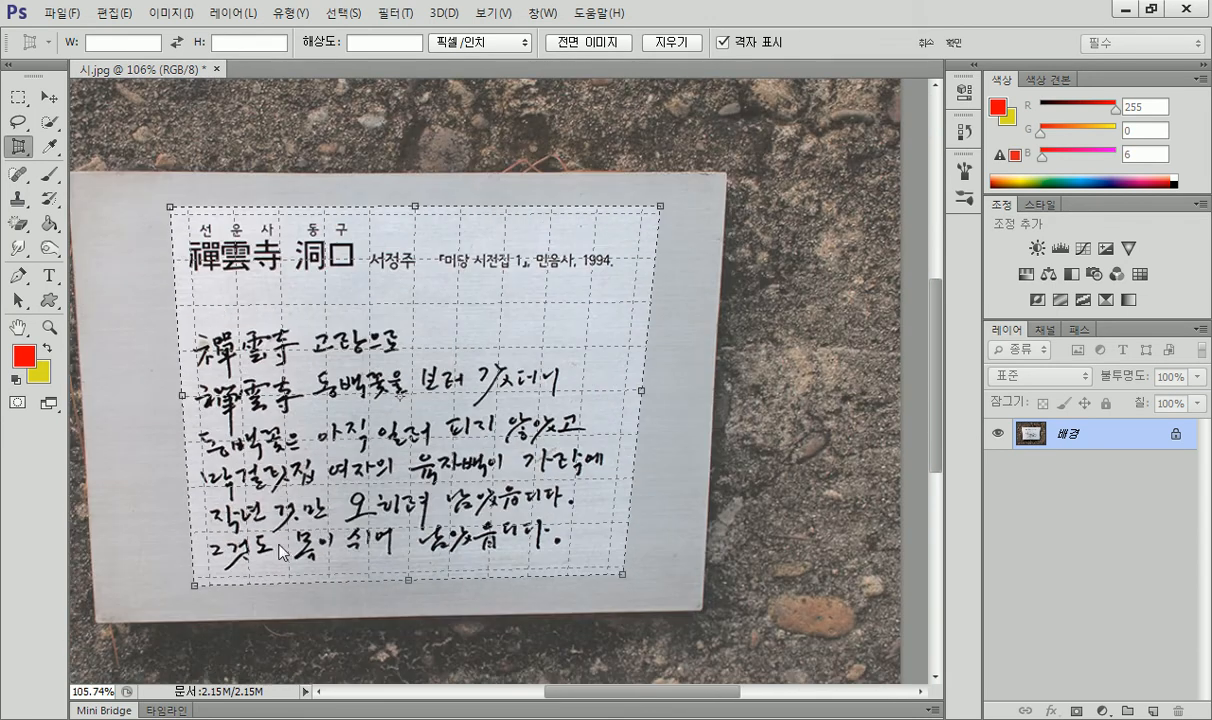
left_click(117, 692)
type("50")
key("Return")
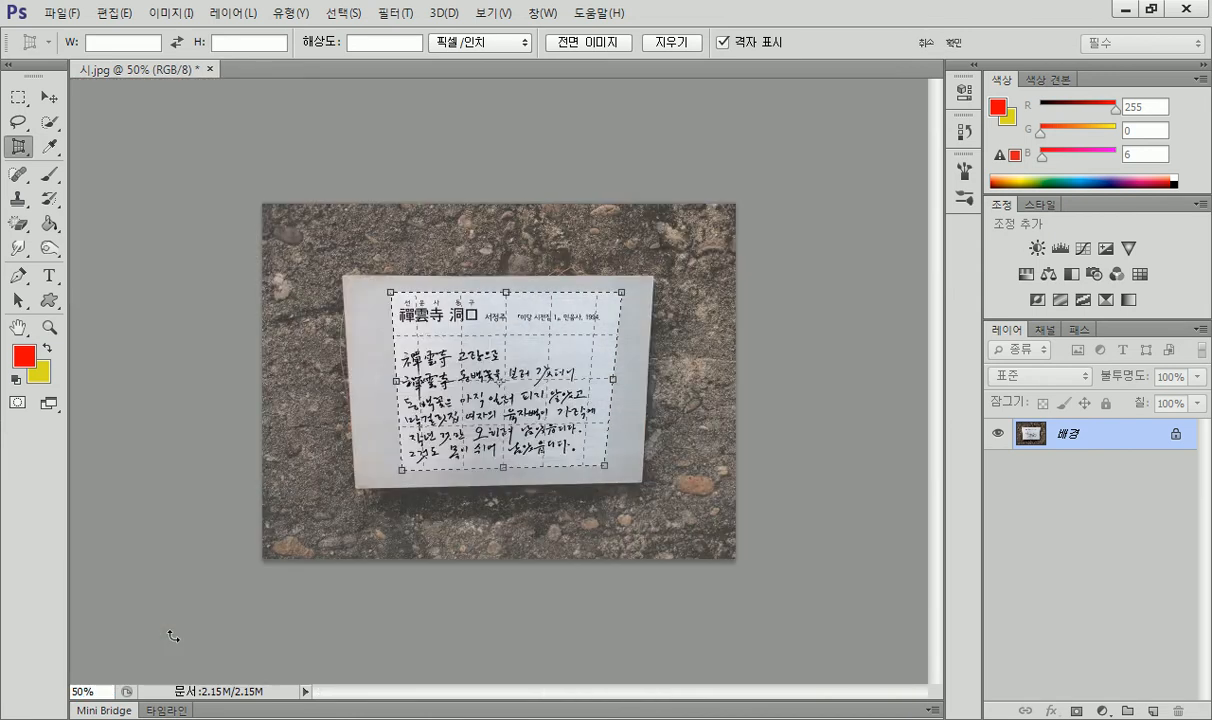
left_click(98, 691)
type("100")
key("Return")
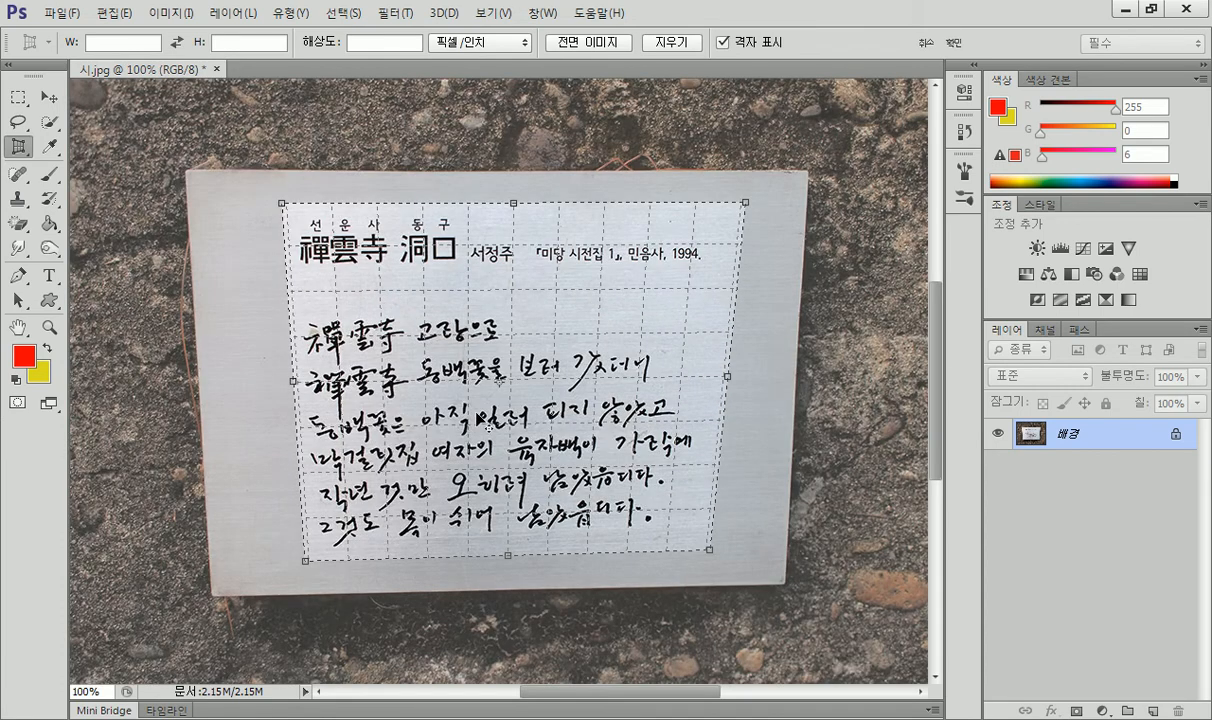
scroll(488, 427, "up", 3)
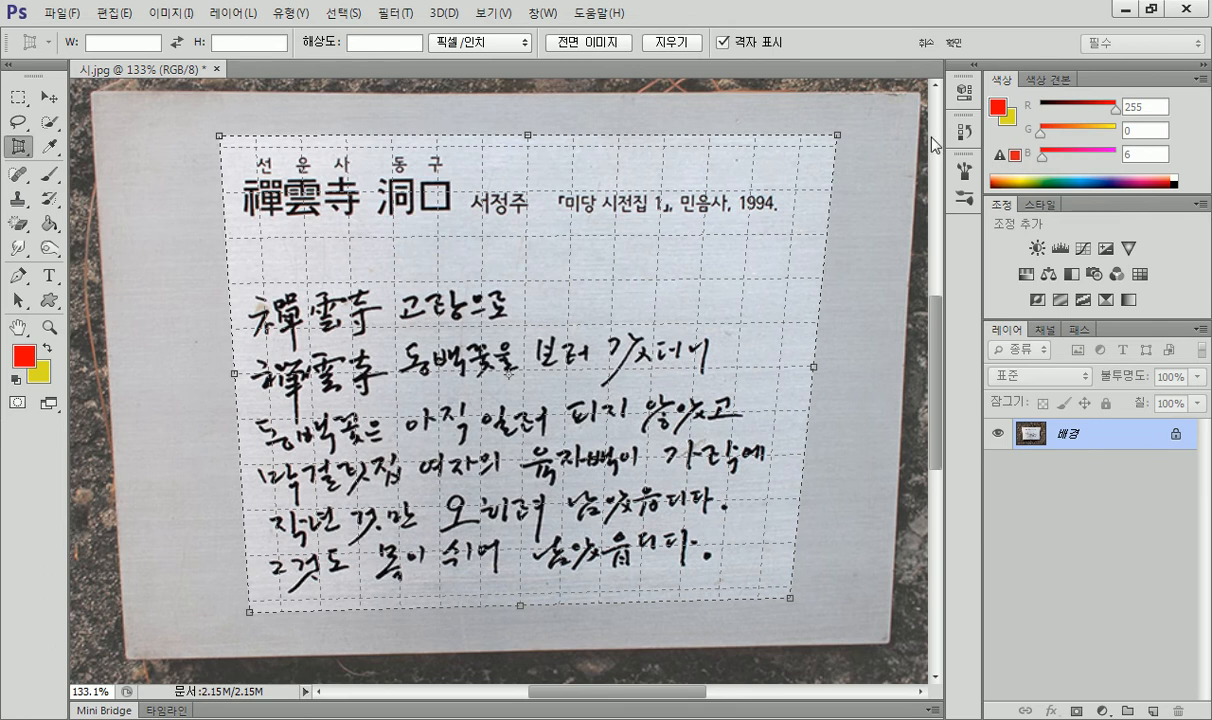
left_click(954, 45)
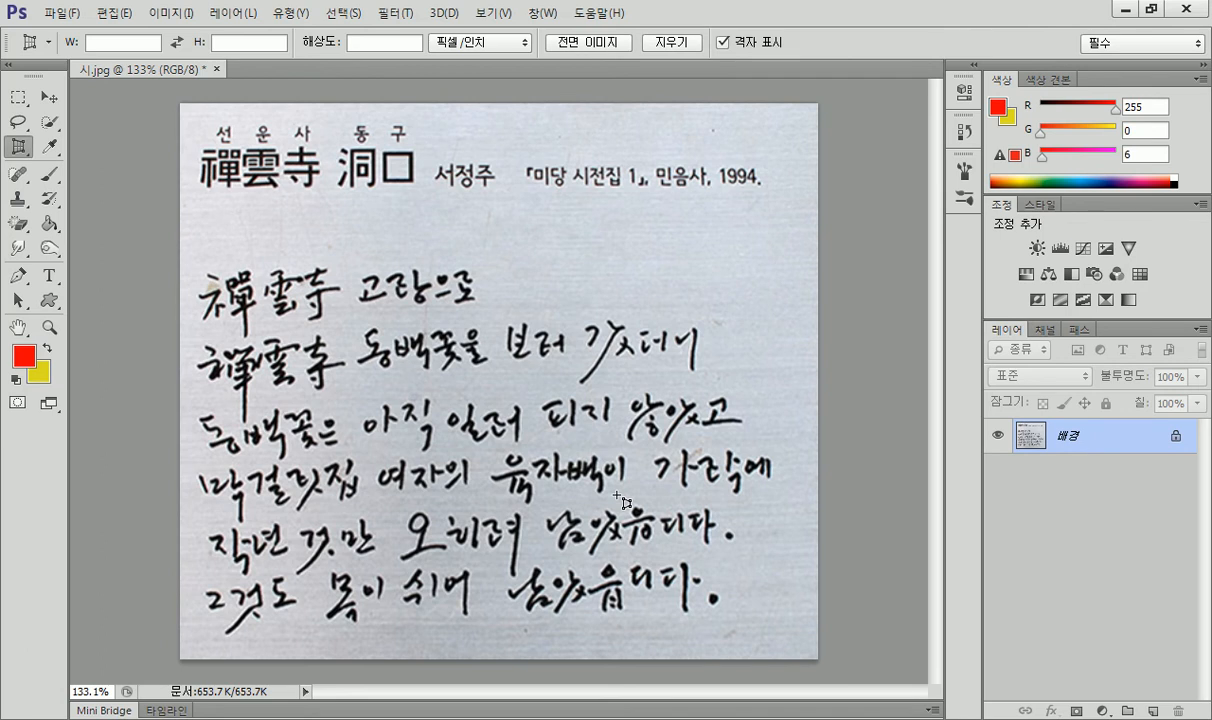
Inspect the handwriting in the cropped 시.jpg up close and as a whole.
scroll(650, 305, "down", 2)
scroll(605, 312, "up", 4)
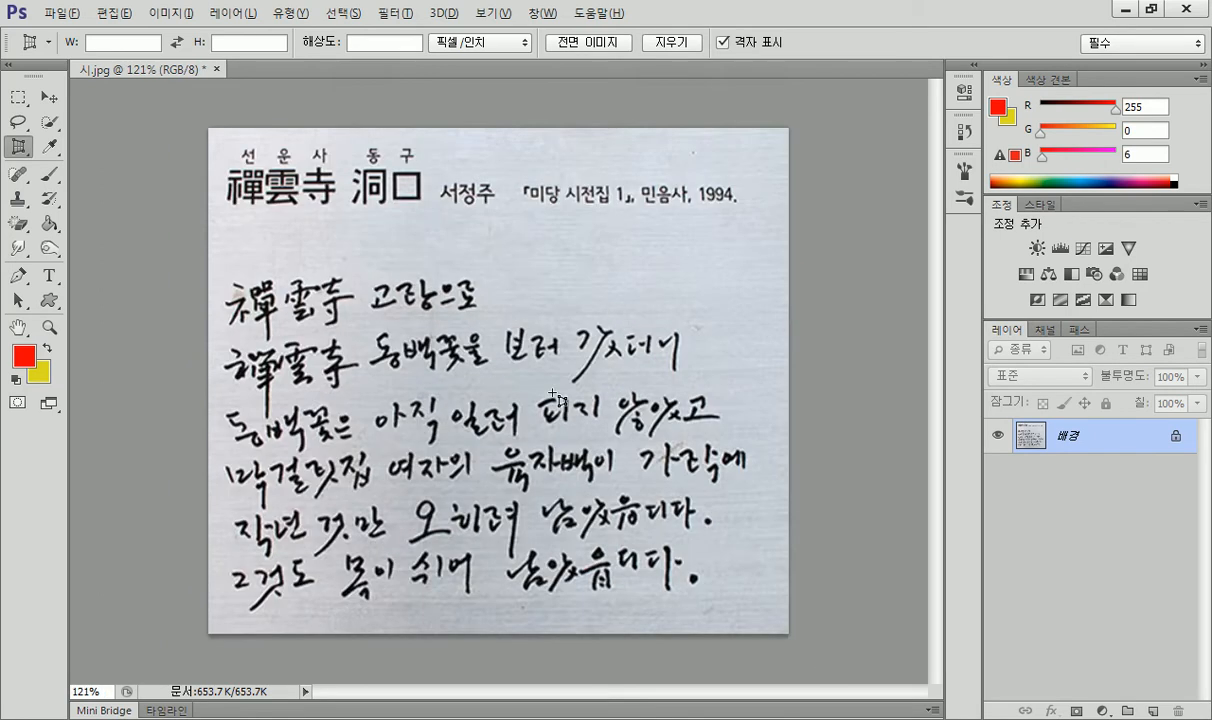
scroll(510, 304, "up", 1)
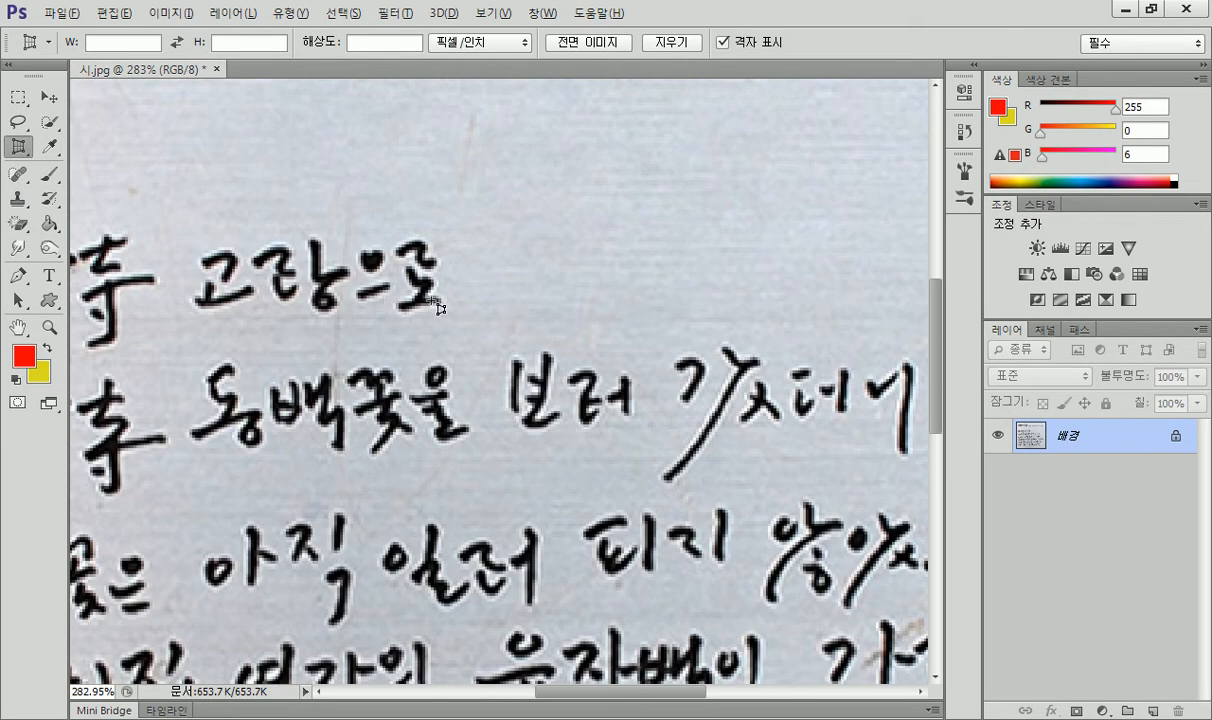
scroll(452, 327, "down", 2)
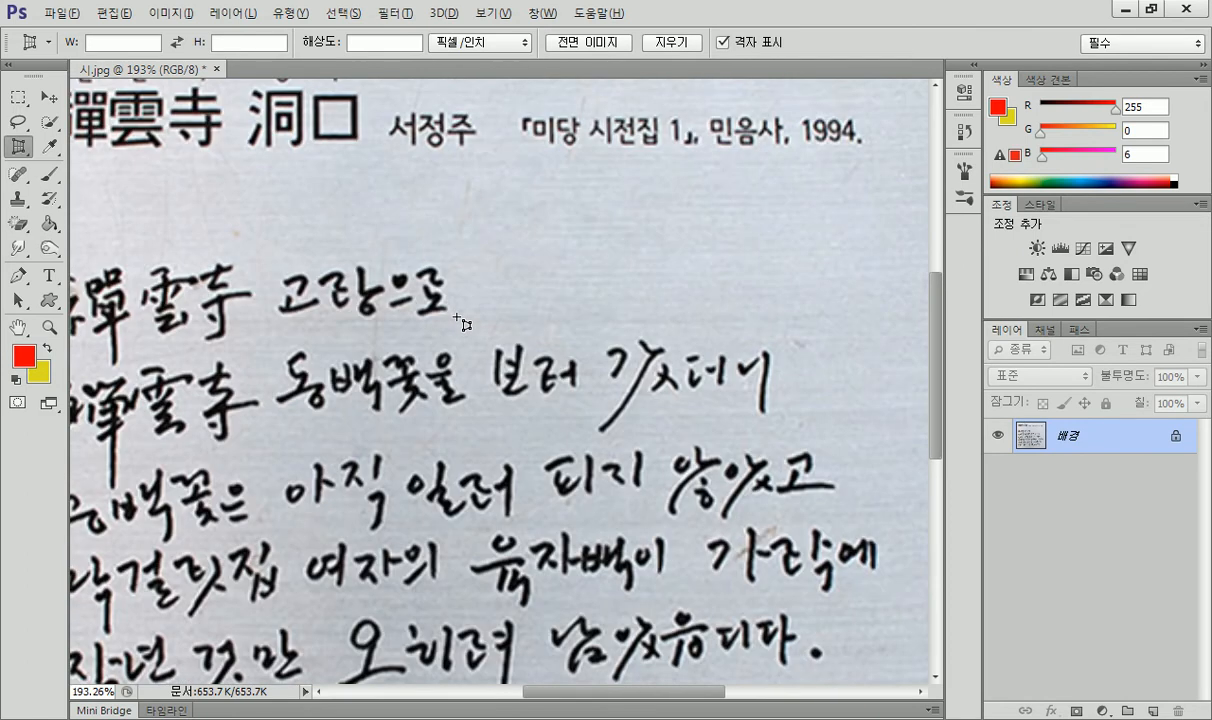
scroll(468, 320, "up", 1)
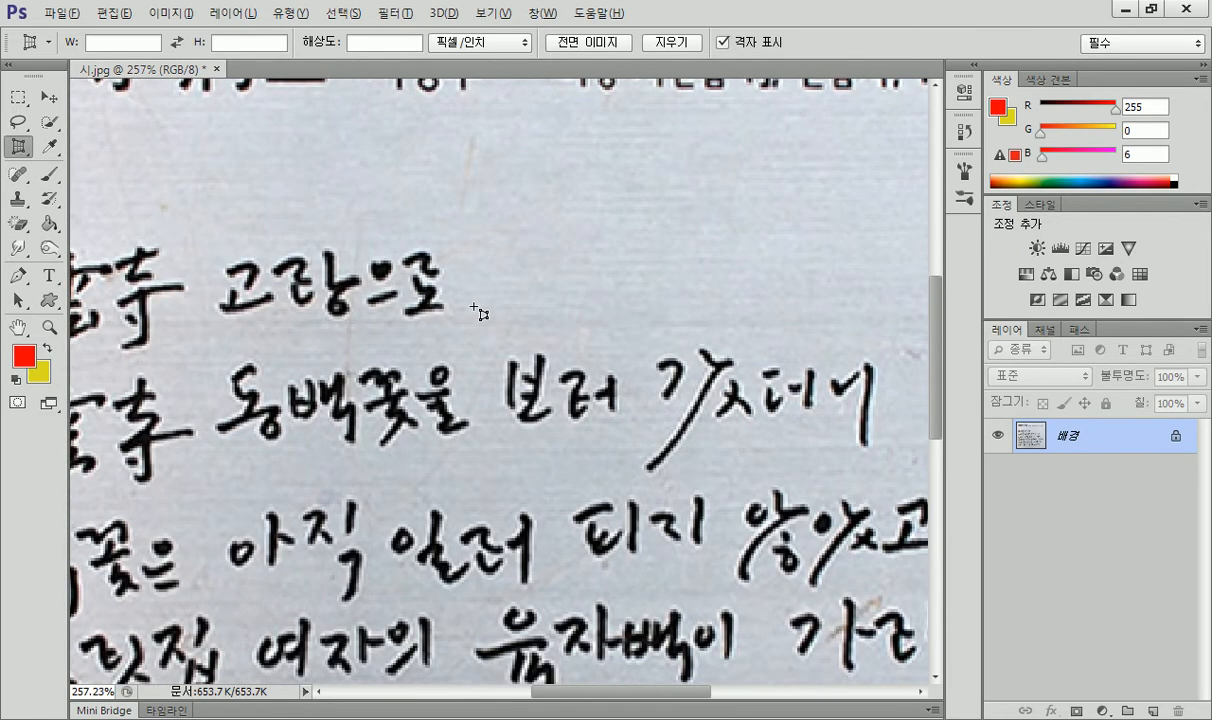
key("alt")
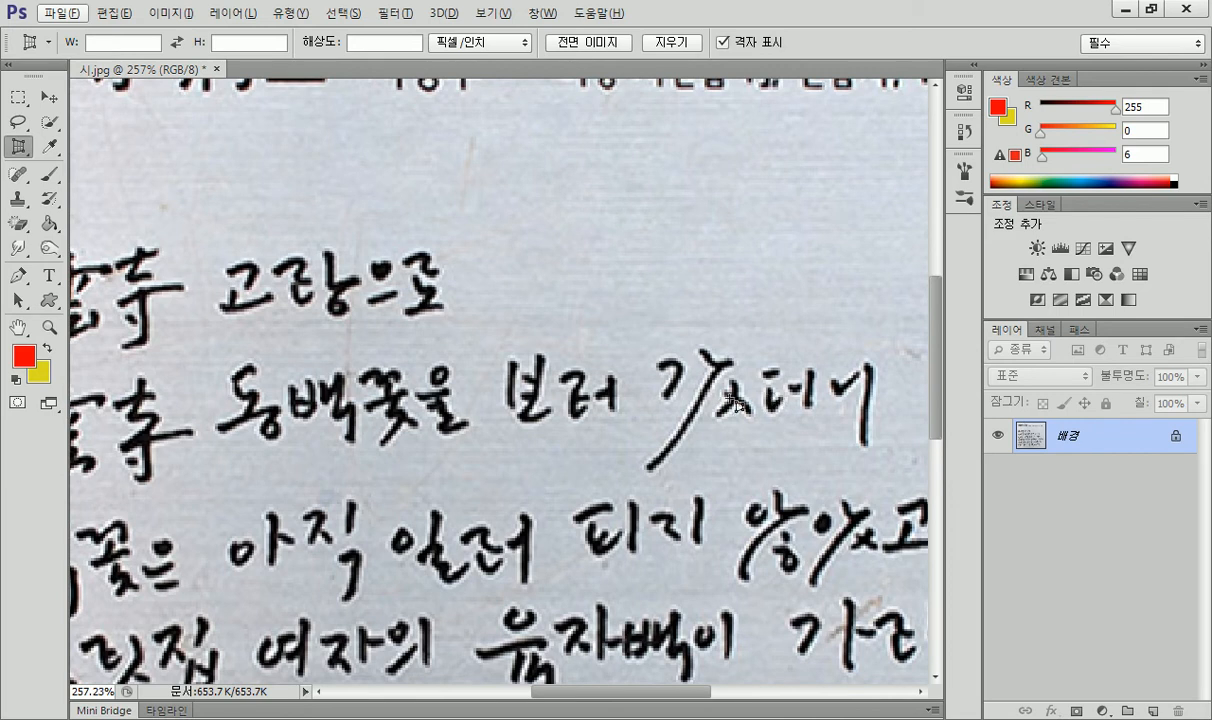
scroll(541, 365, "down", 4)
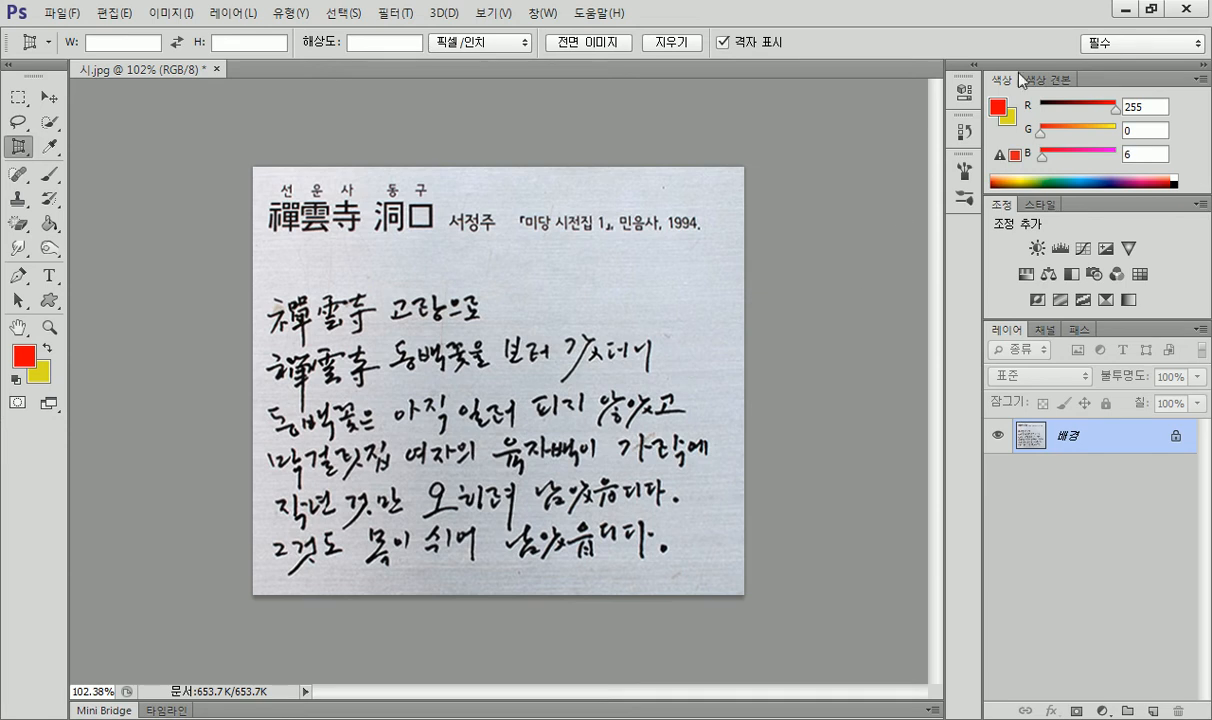
Close 시.jpg without saving and open 분홍원피스.psd from the 6장 folder.
left_click(216, 69)
left_click(574, 277)
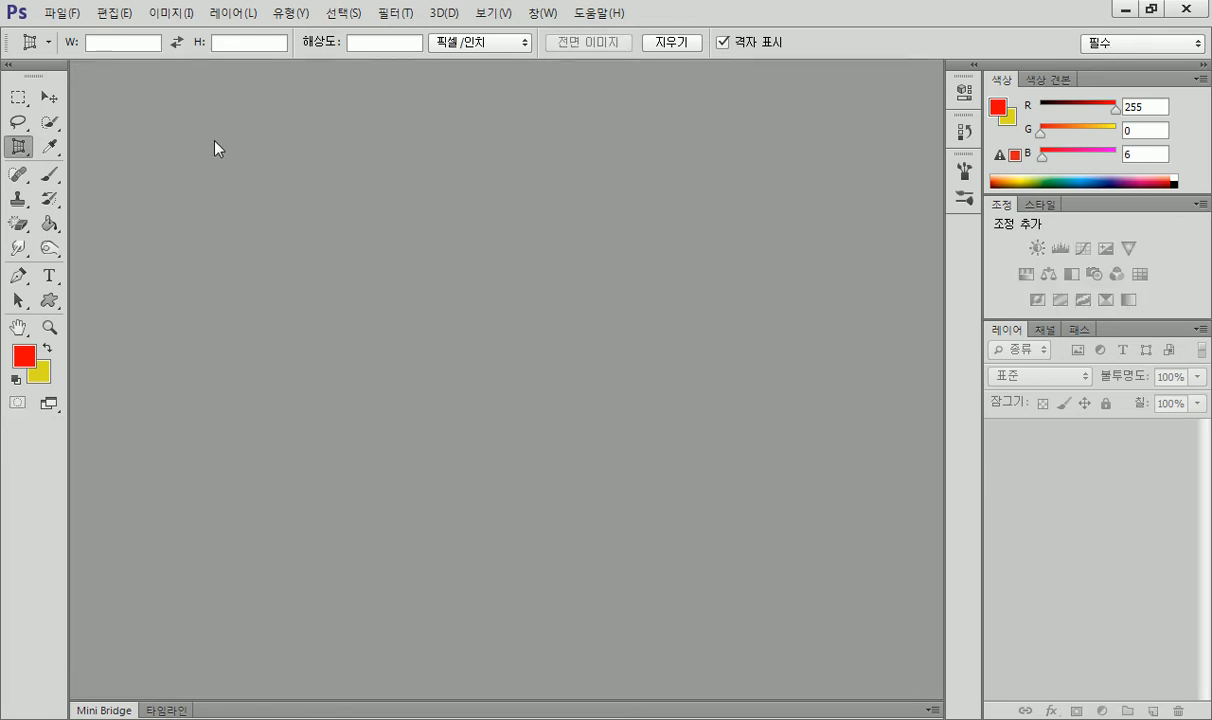
double_click(214, 149)
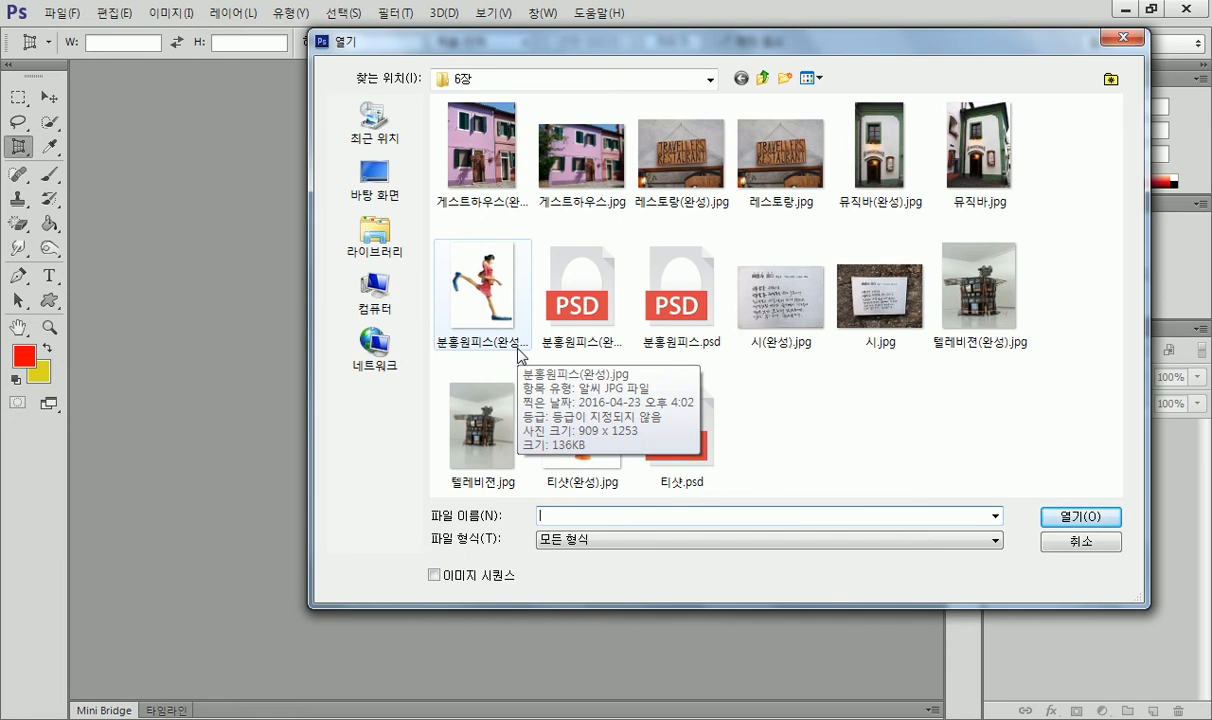
left_click(676, 330)
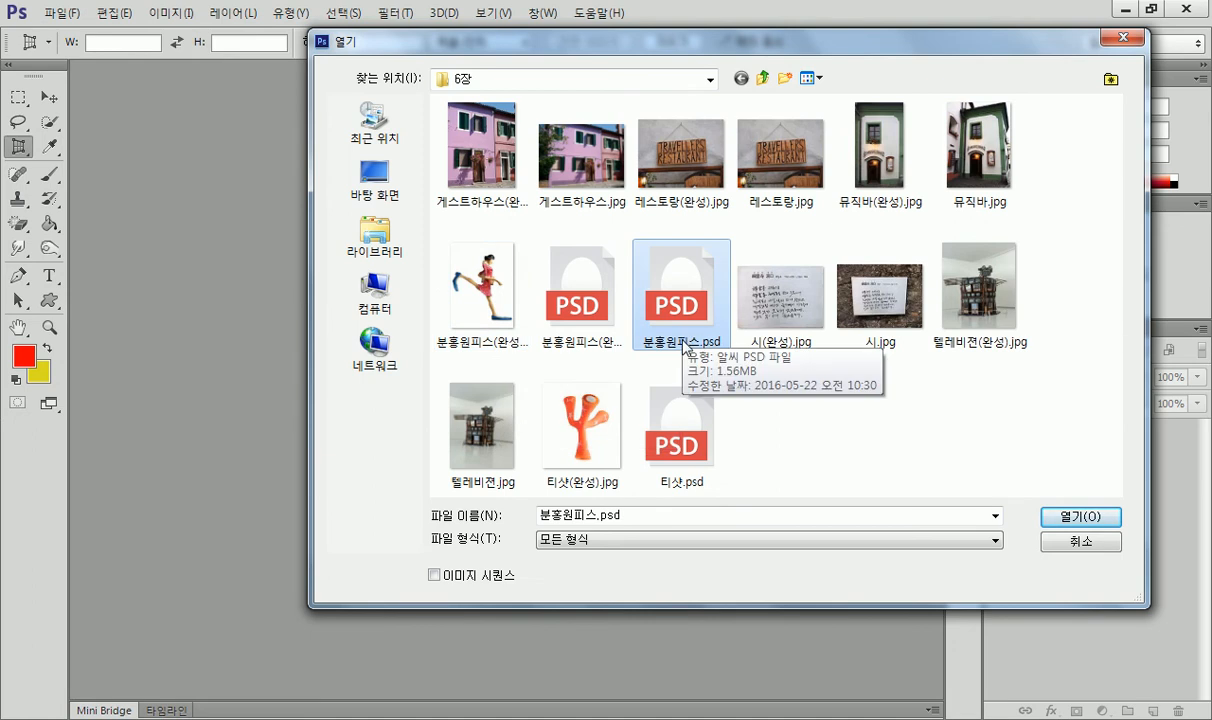
left_click(1052, 515)
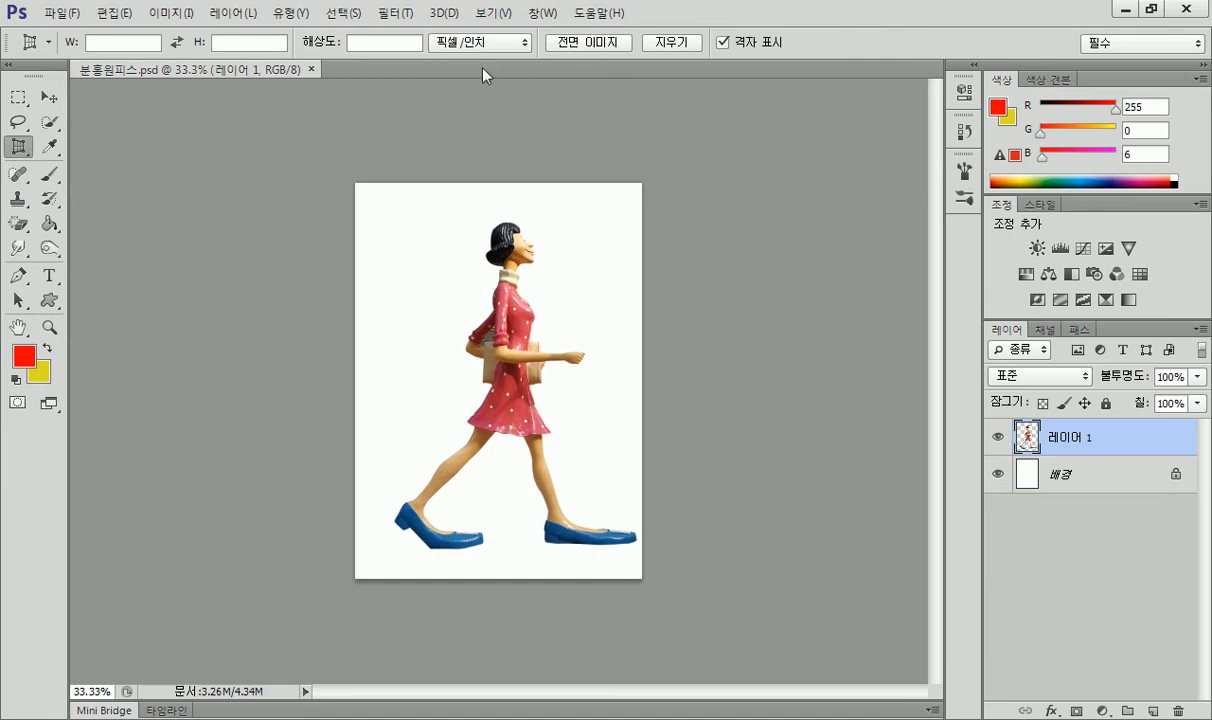
Open 텔레비젼(완성).jpg as a second document.
left_click(62, 12)
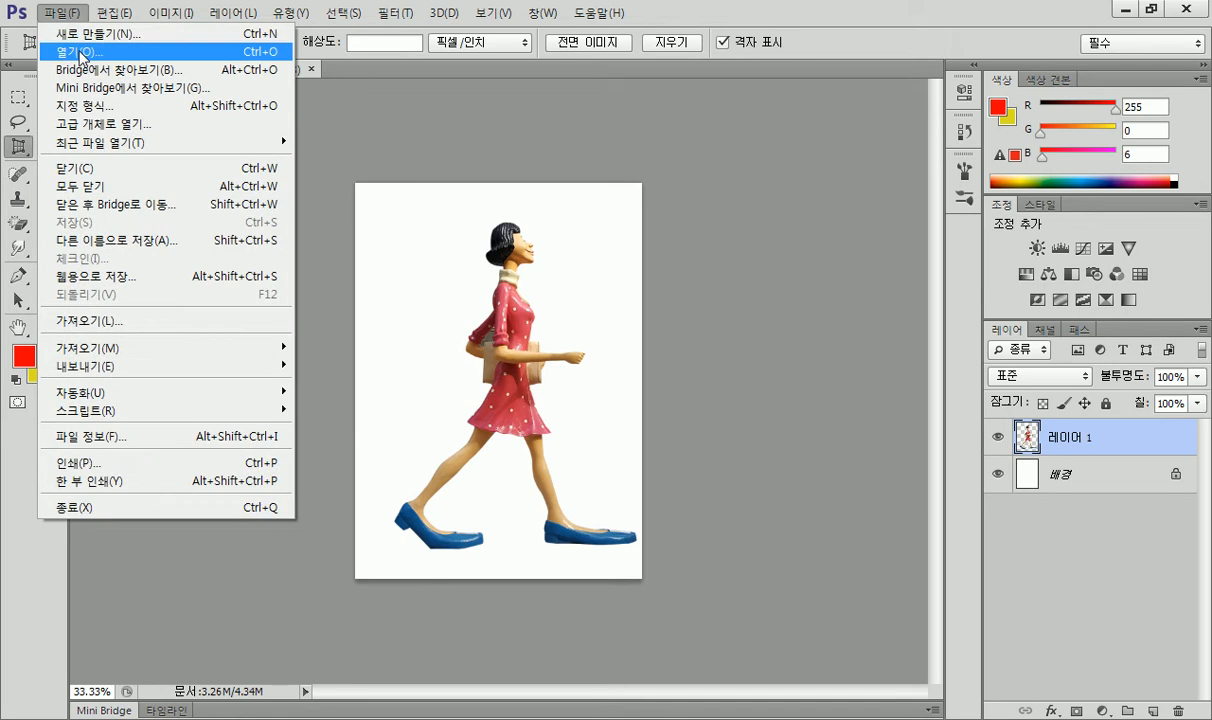
left_click(65, 48)
double_click(955, 340)
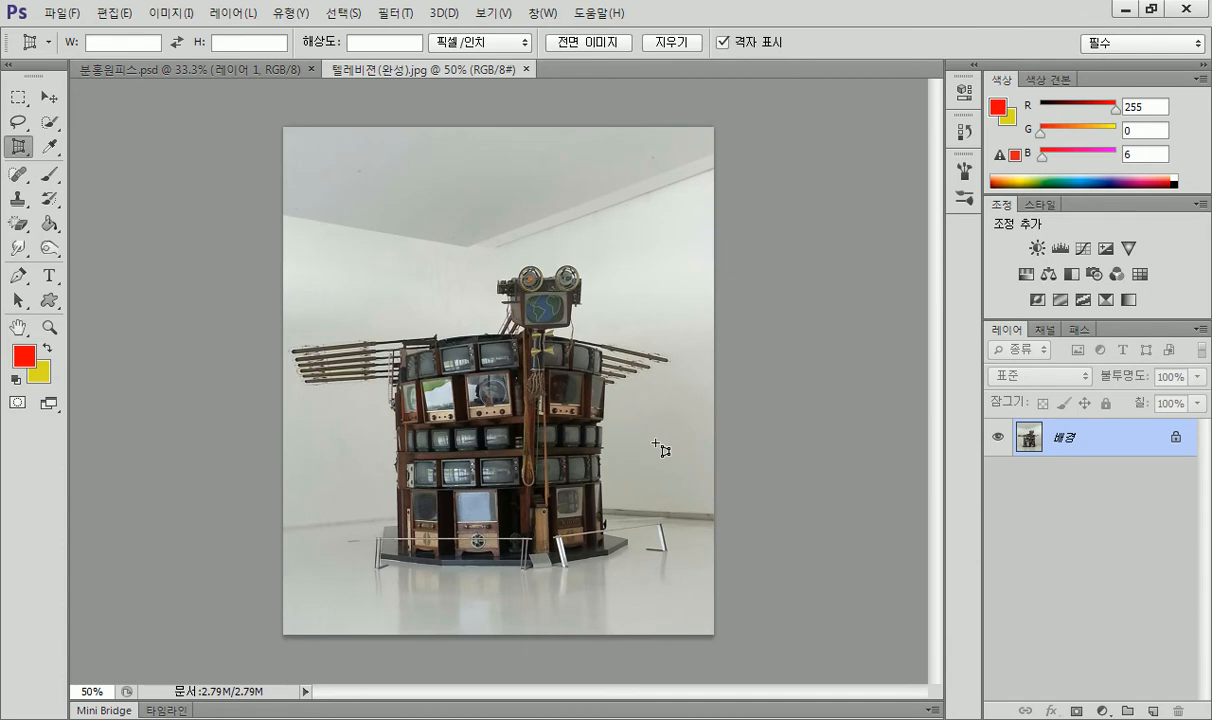
Hide and show the 배경 layer of 분홍원피스.psd to examine the transparency behind the figure.
left_click(250, 72)
left_click(1045, 477)
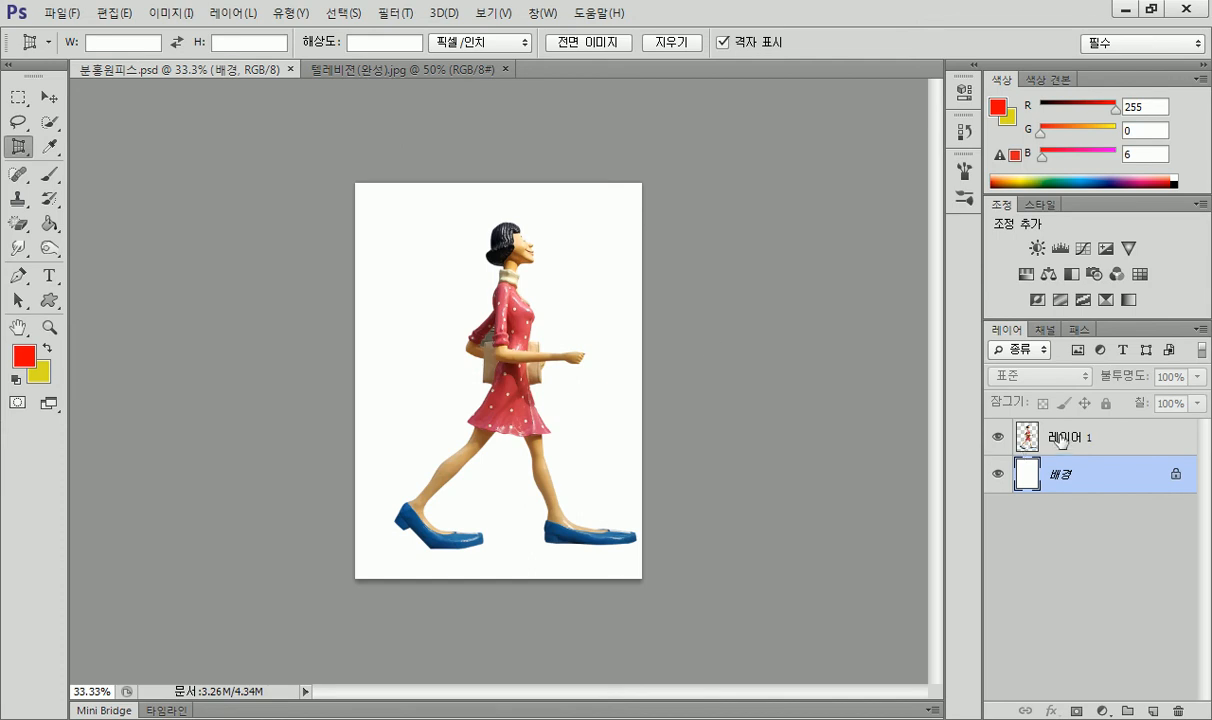
left_click(998, 475)
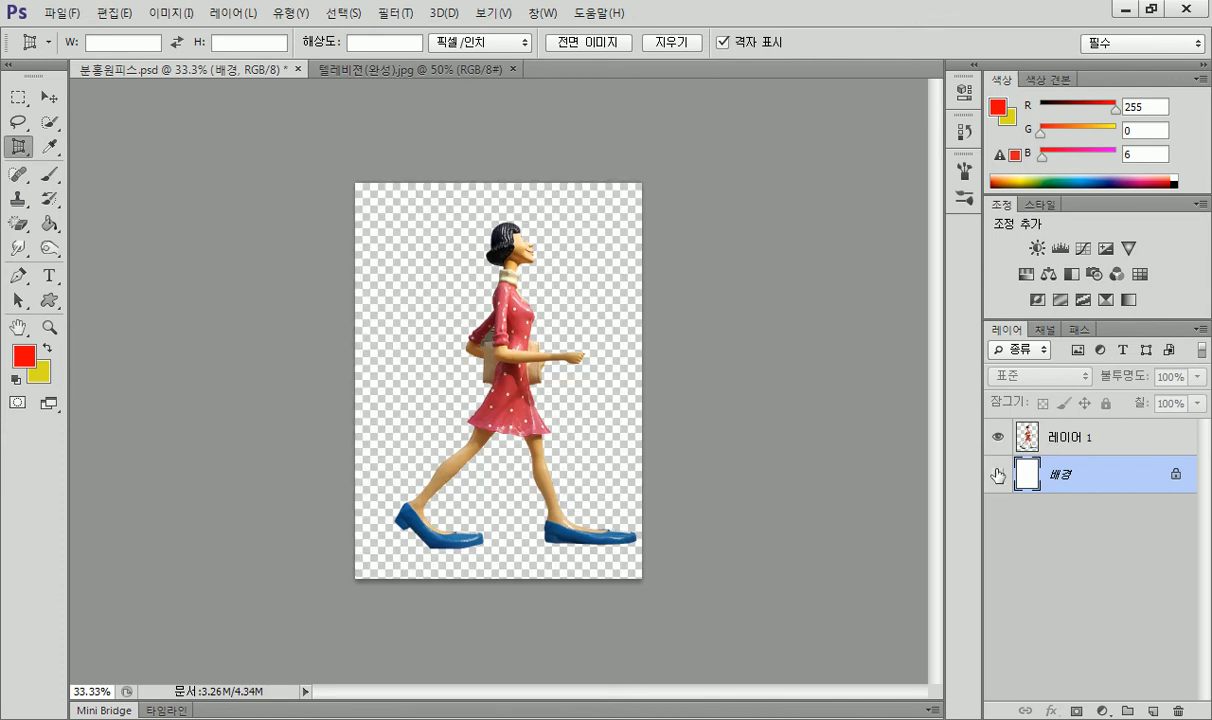
left_click(998, 475)
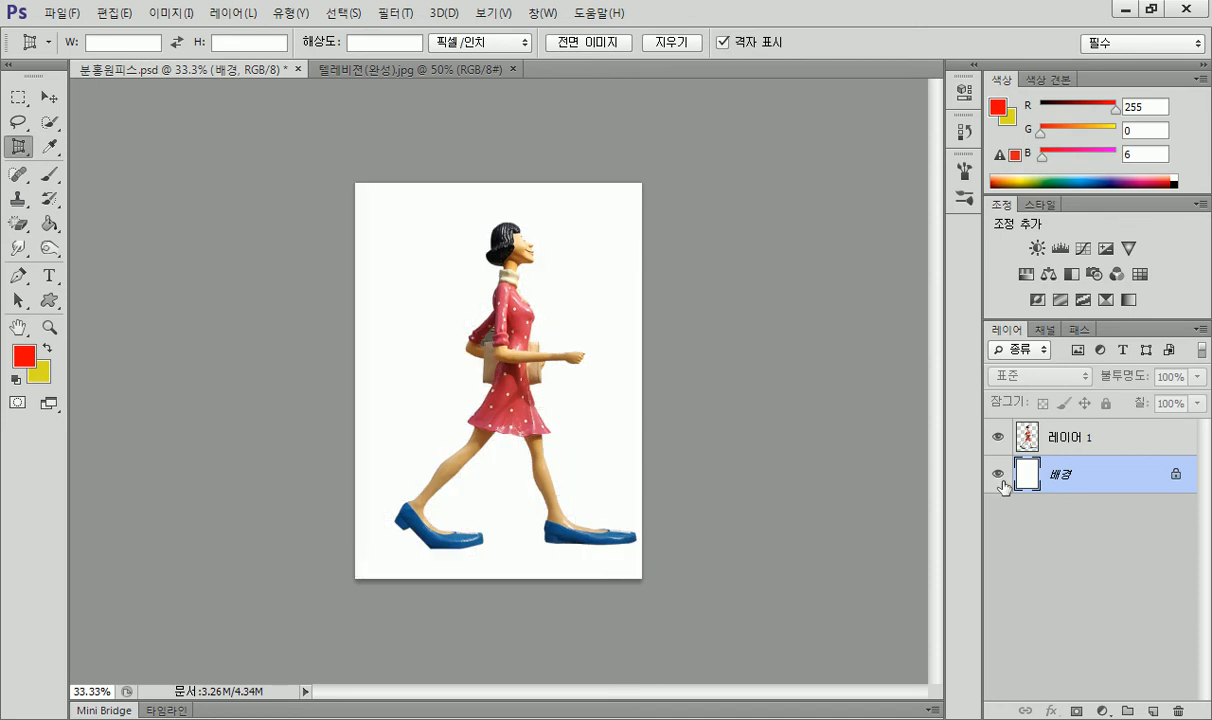
Erase the ceiling, walls and floor around the TV sculpture in 텔레비젼(완성).jpg with the Magic Eraser.
left_click(350, 69)
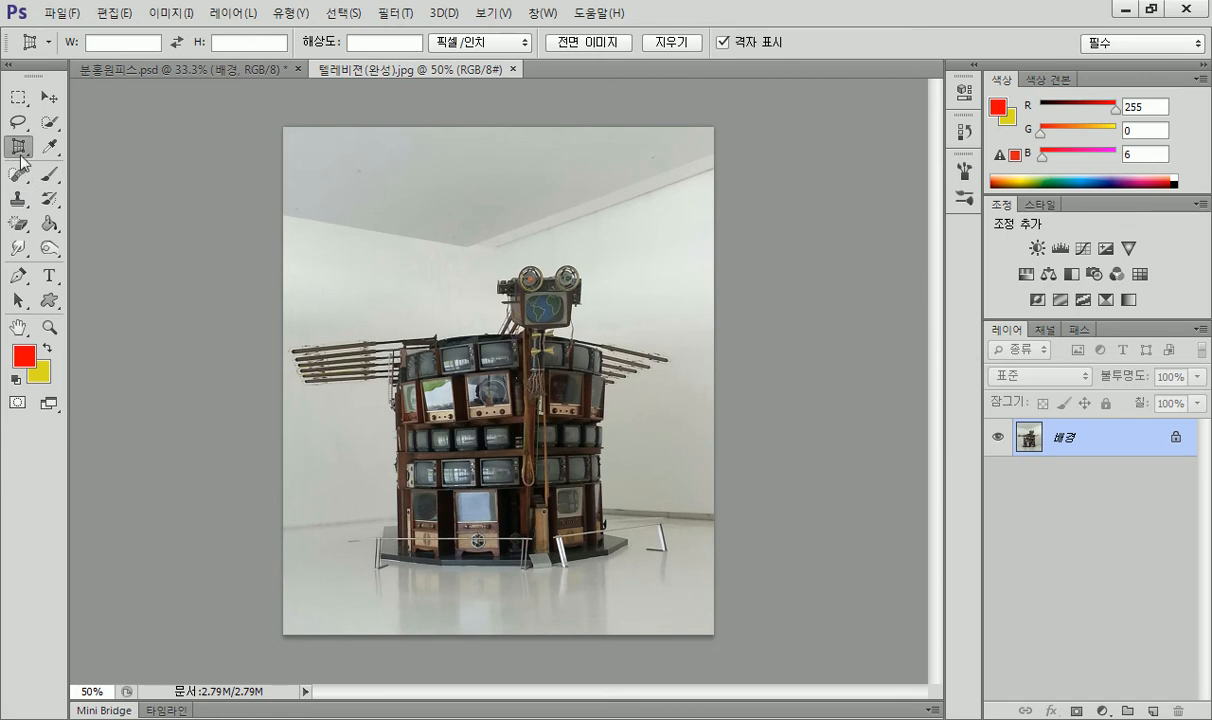
left_click(18, 222)
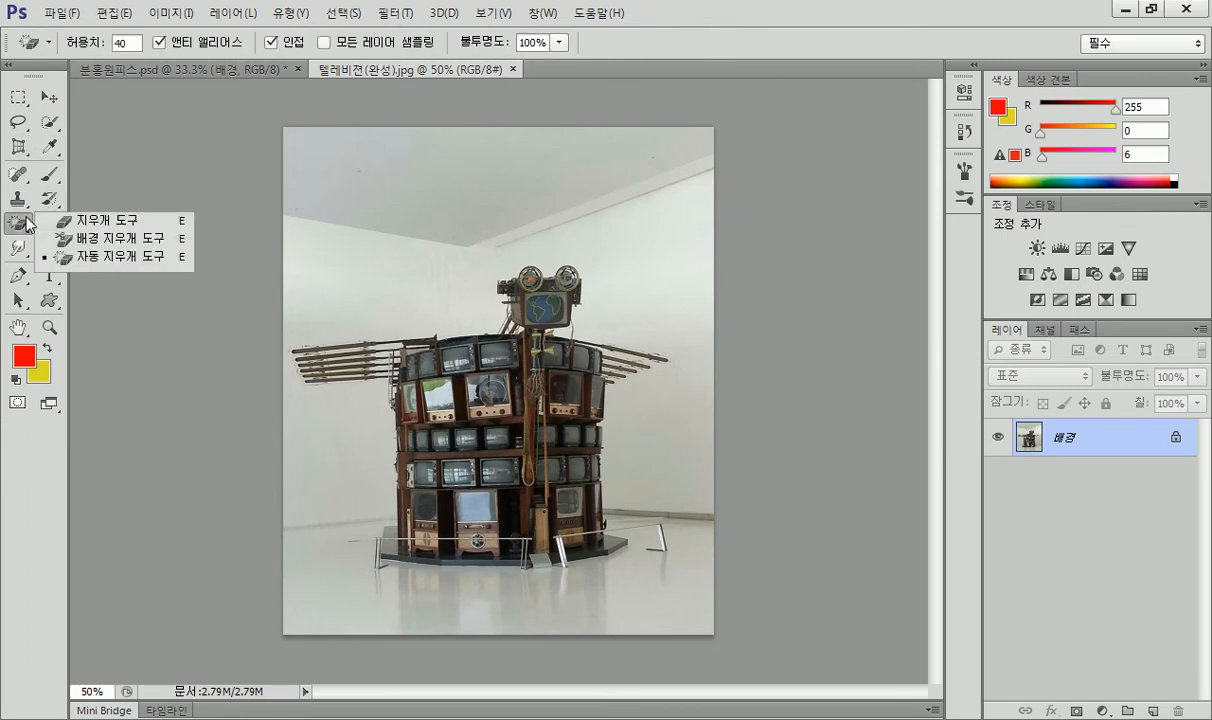
left_click(115, 256)
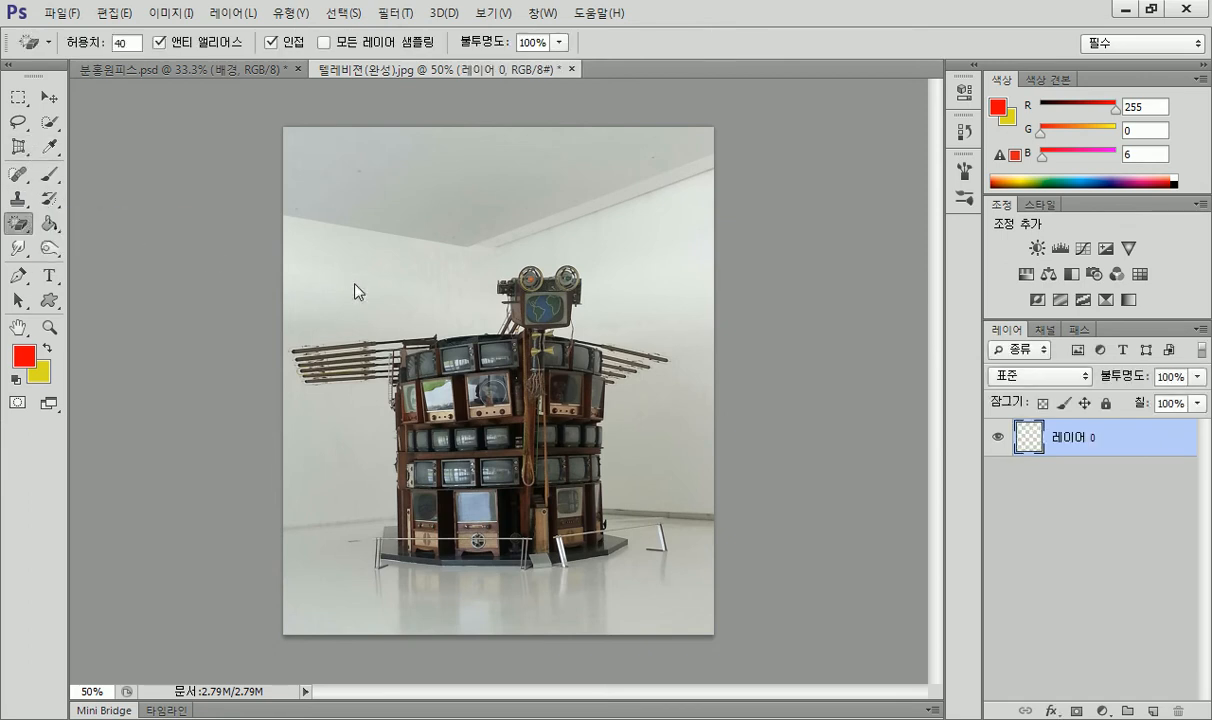
left_click(383, 273)
left_click(452, 212)
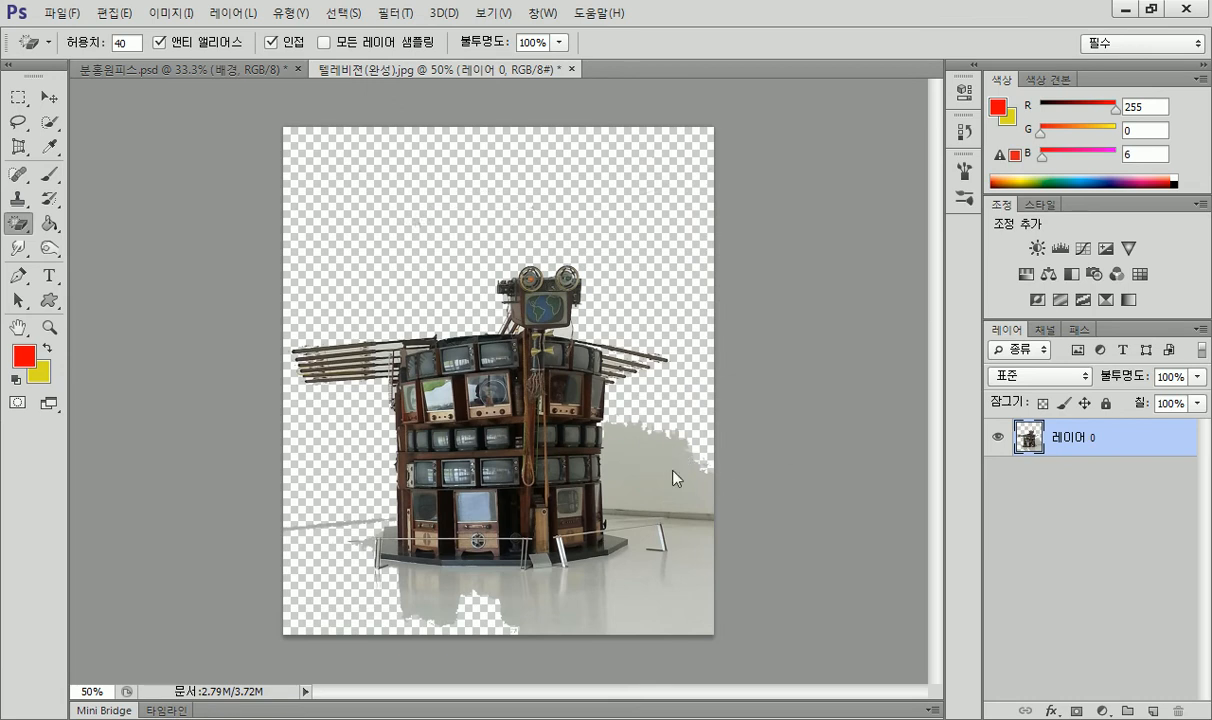
left_click(644, 440)
left_click(620, 576)
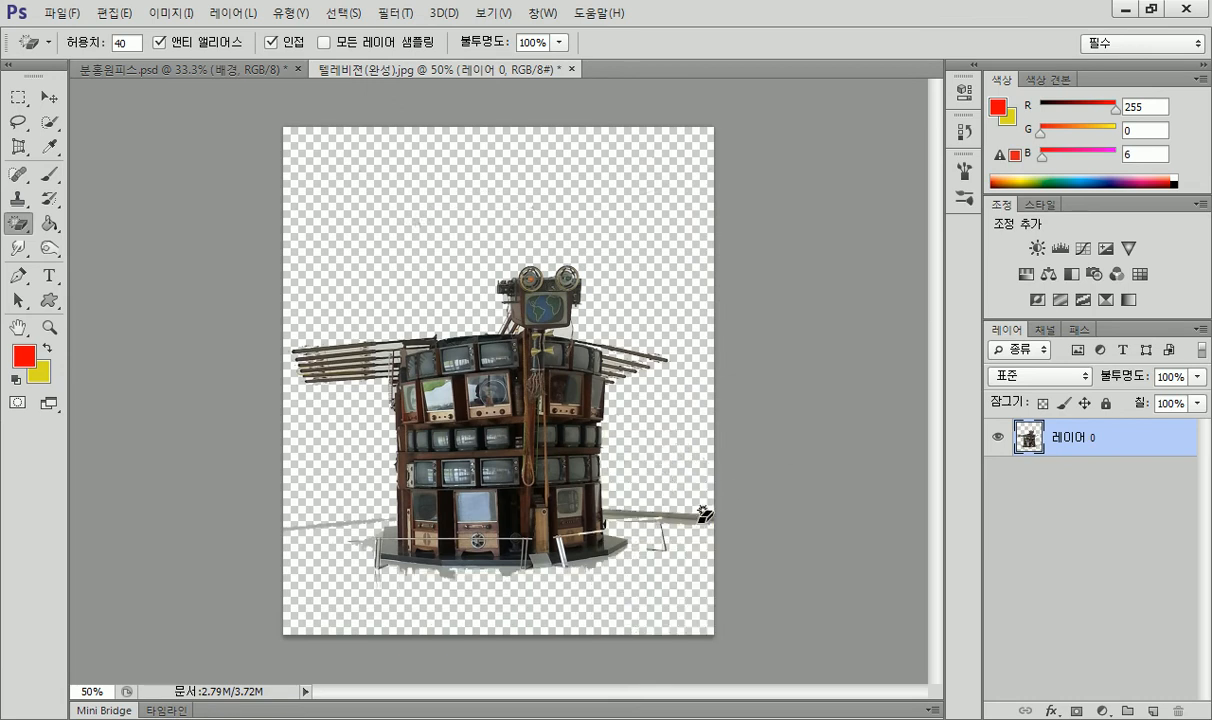
left_click(620, 512)
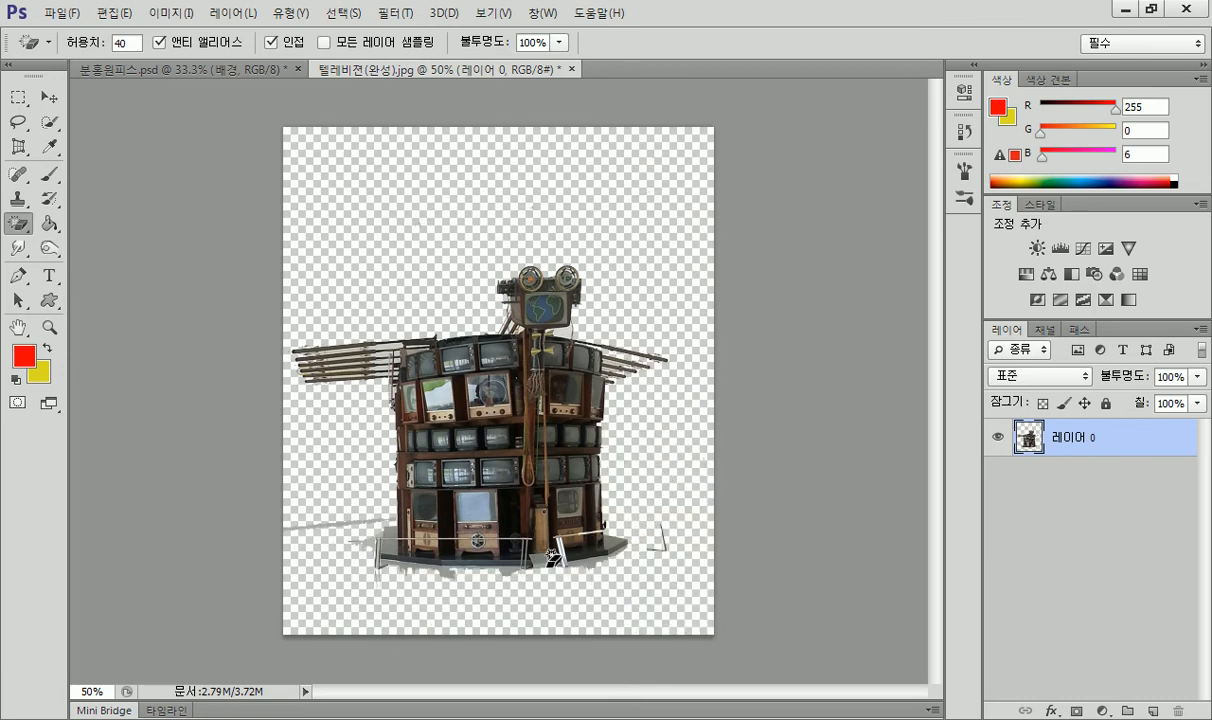
Erase the leftover grey floor below the TV sculpture and the thin line beside its base with the Magic Eraser.
left_click(490, 562)
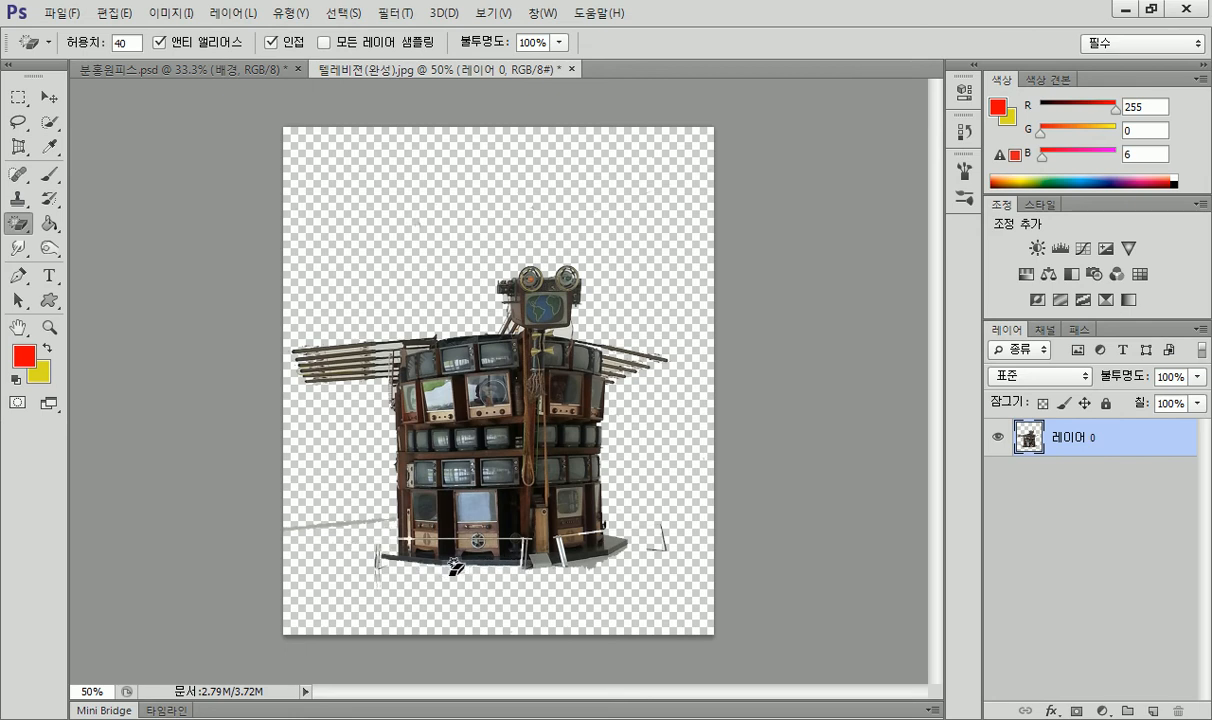
left_click(335, 522)
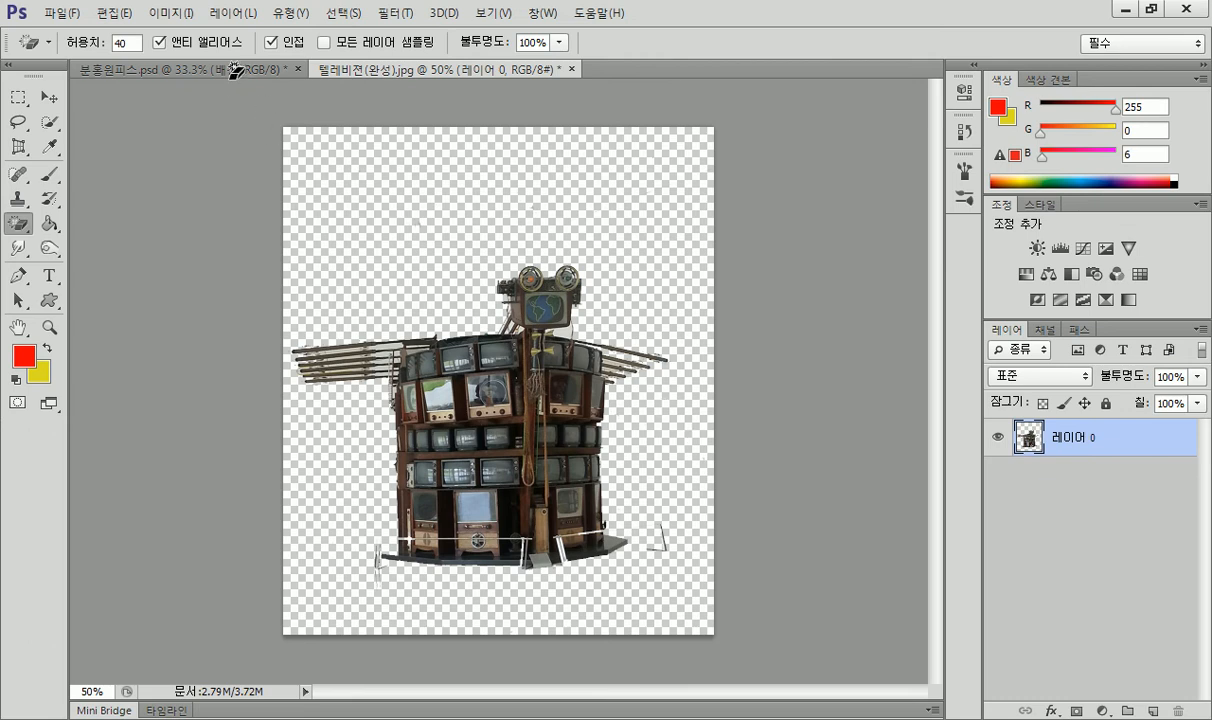
Activate the Move tool, switch to 분홍원피스.psd and select 레이어 1.
left_click(52, 97)
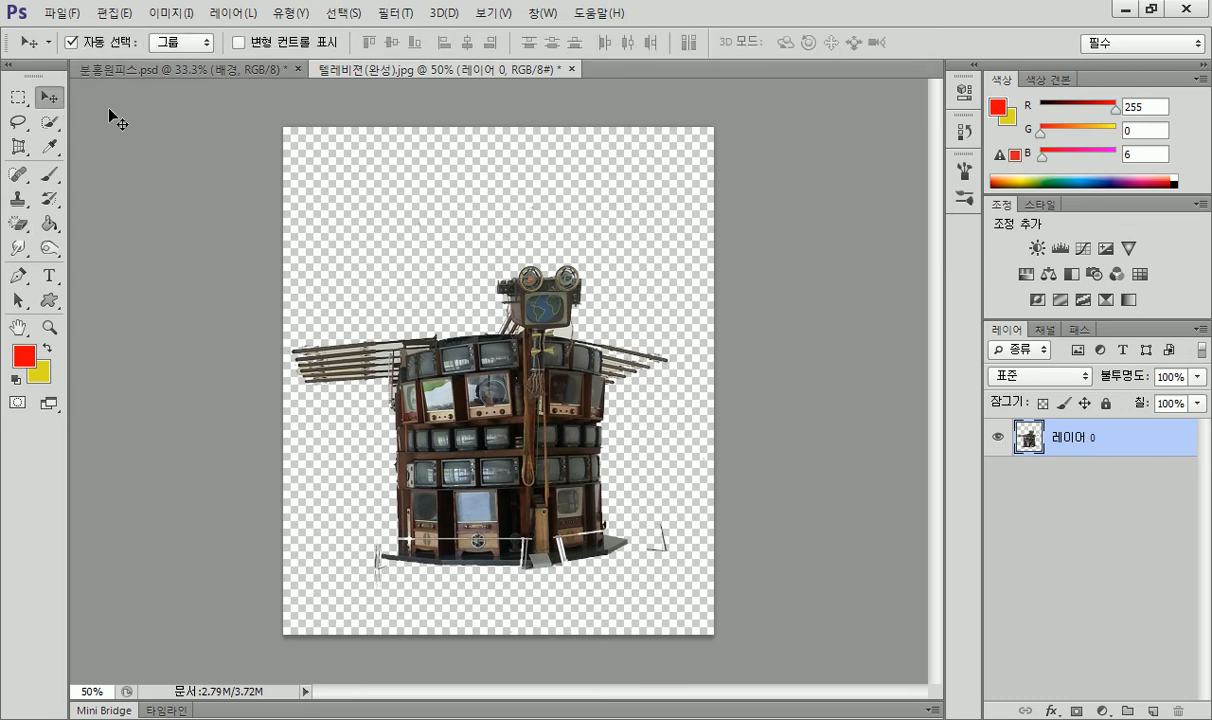
left_click(212, 69)
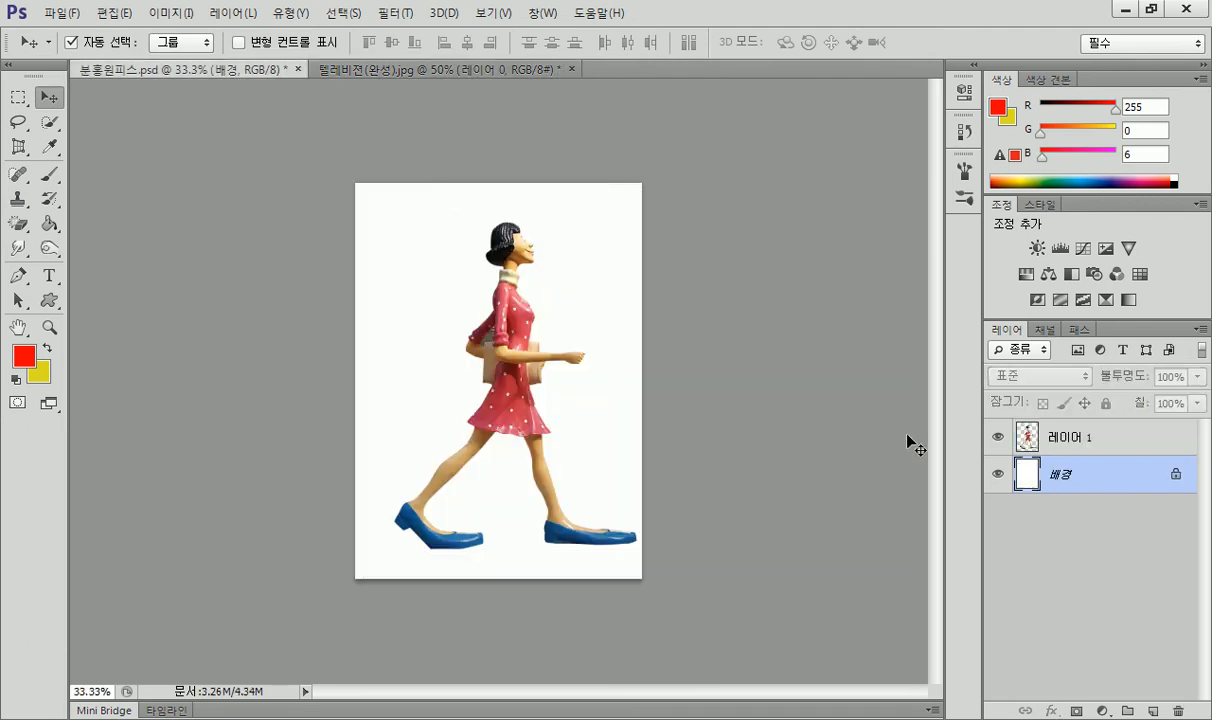
left_click(1014, 421)
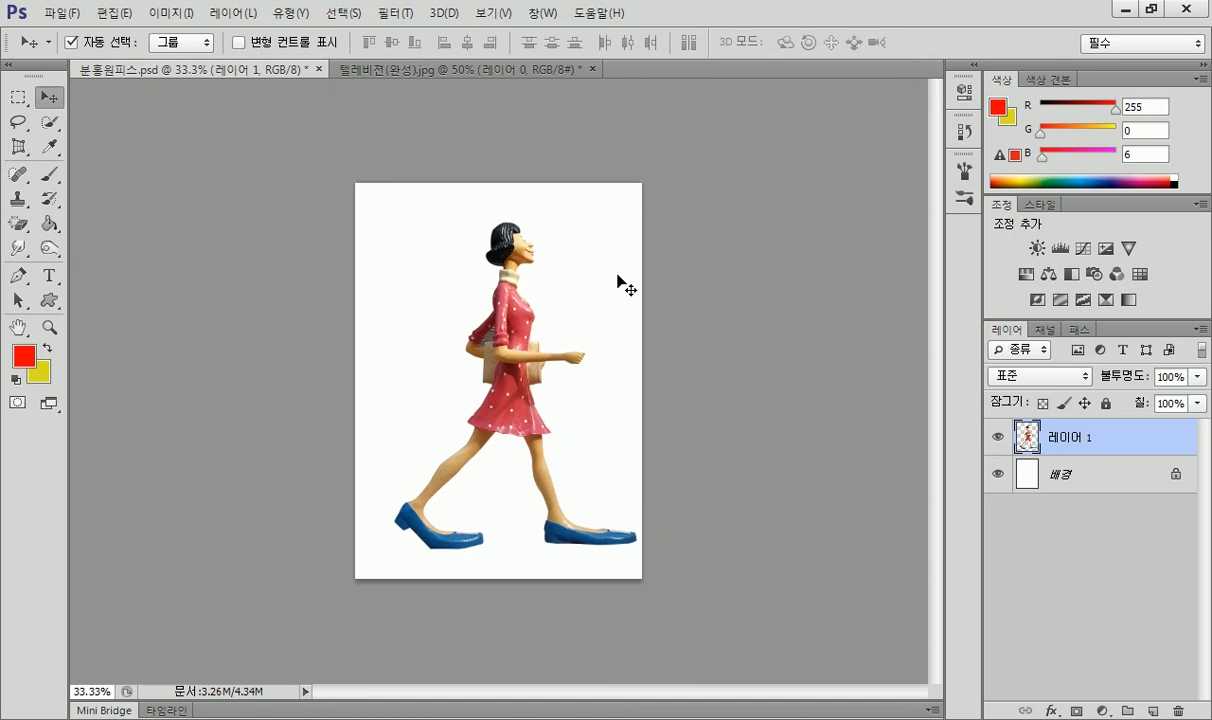
right_click(1041, 432)
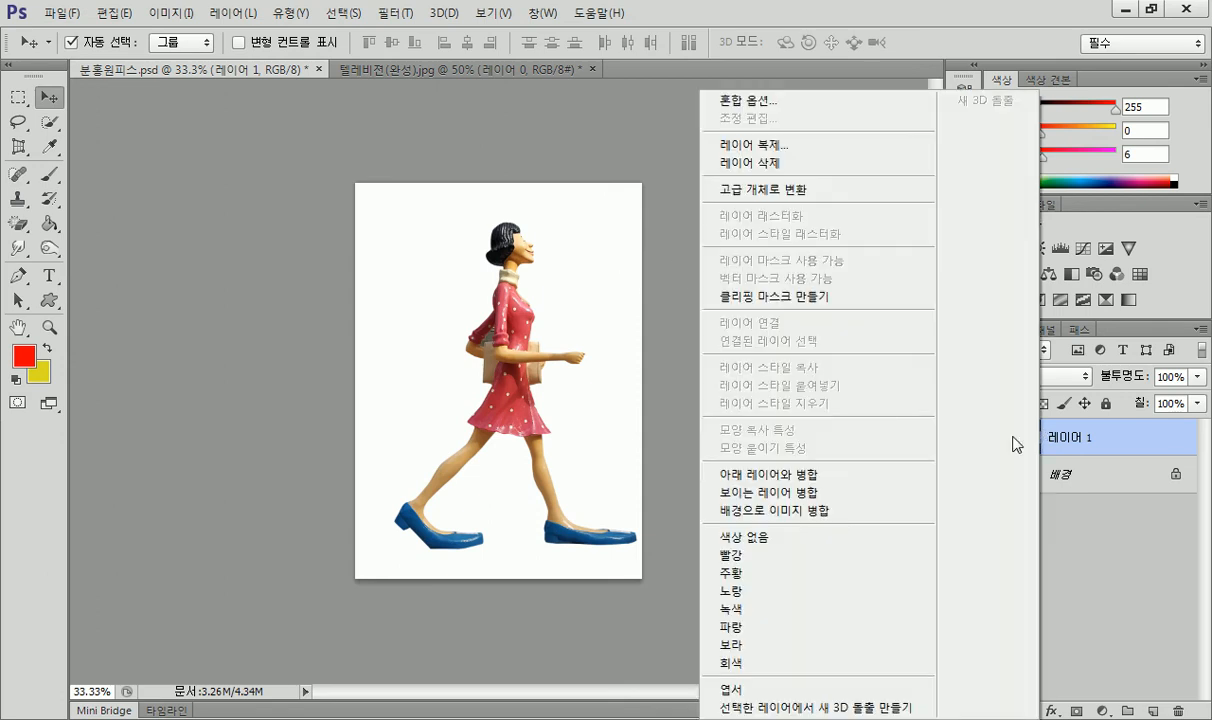
left_click(1082, 432)
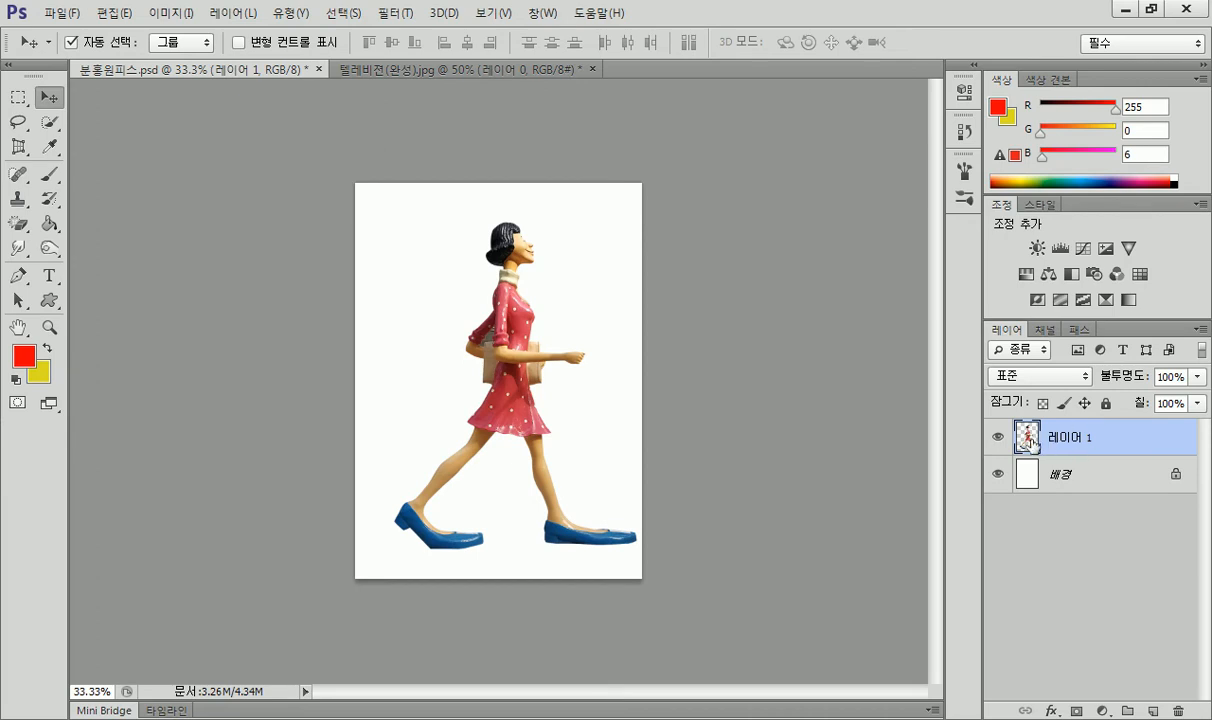
right_click(1030, 442)
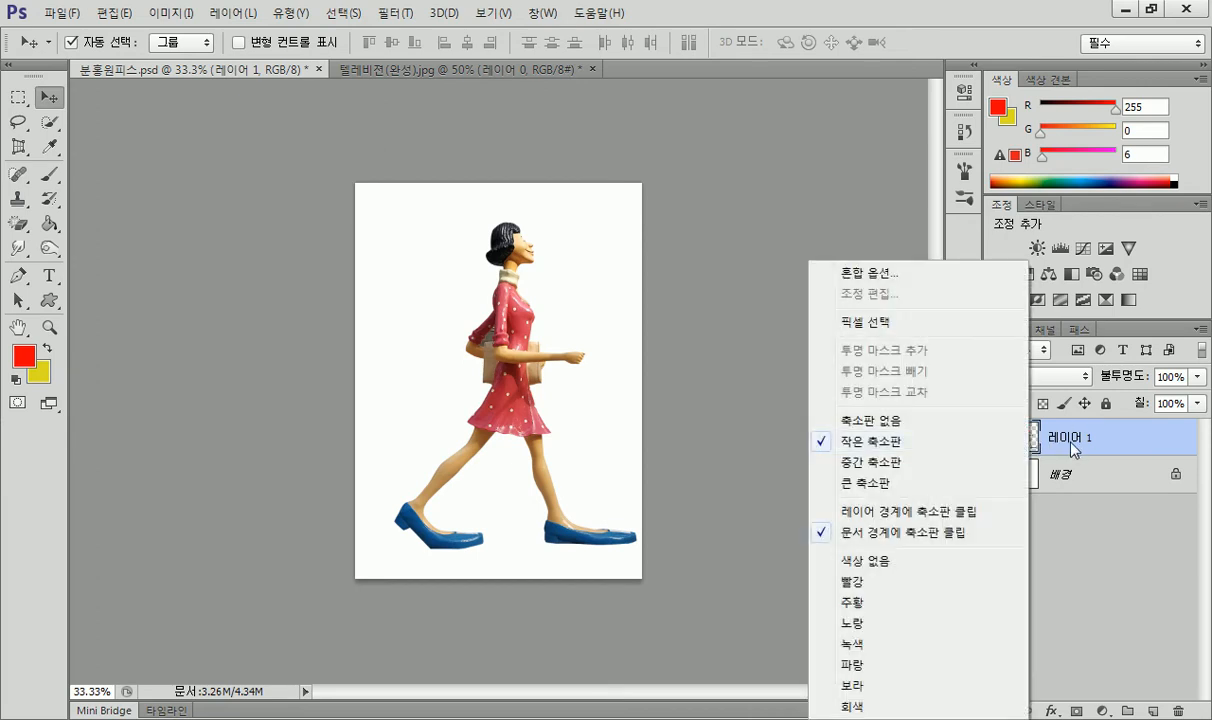
left_click(1046, 444)
right_click(1000, 428)
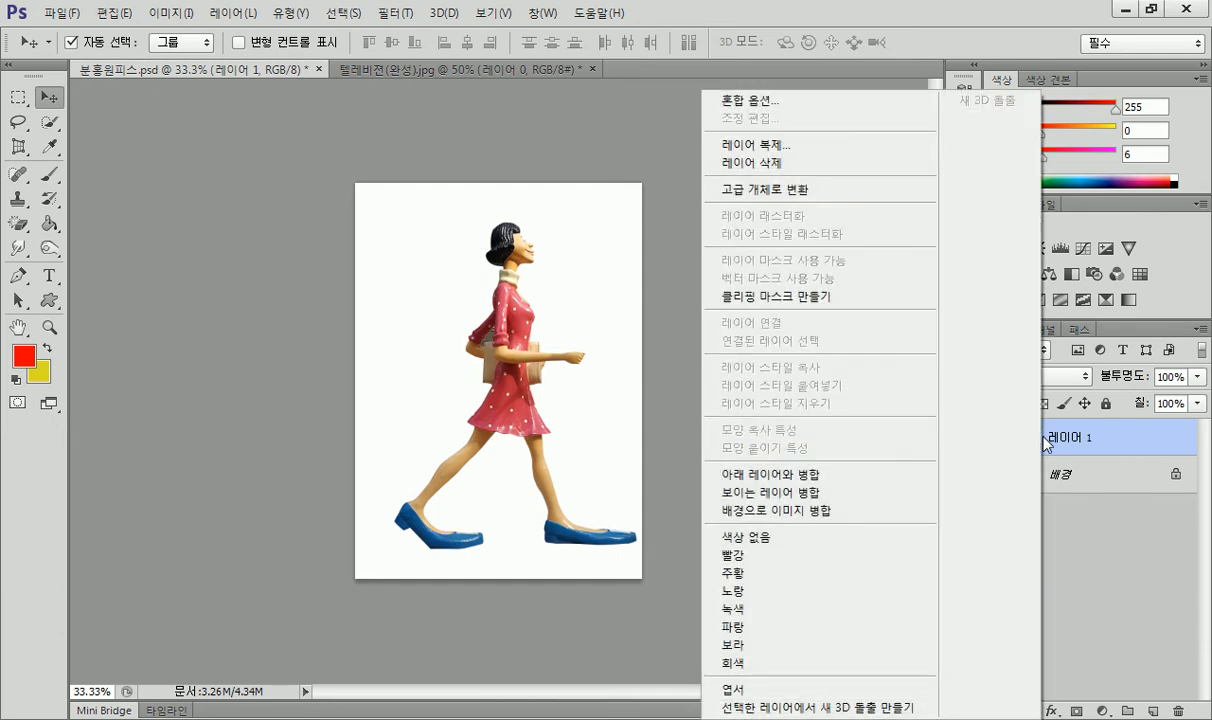
left_click(1095, 530)
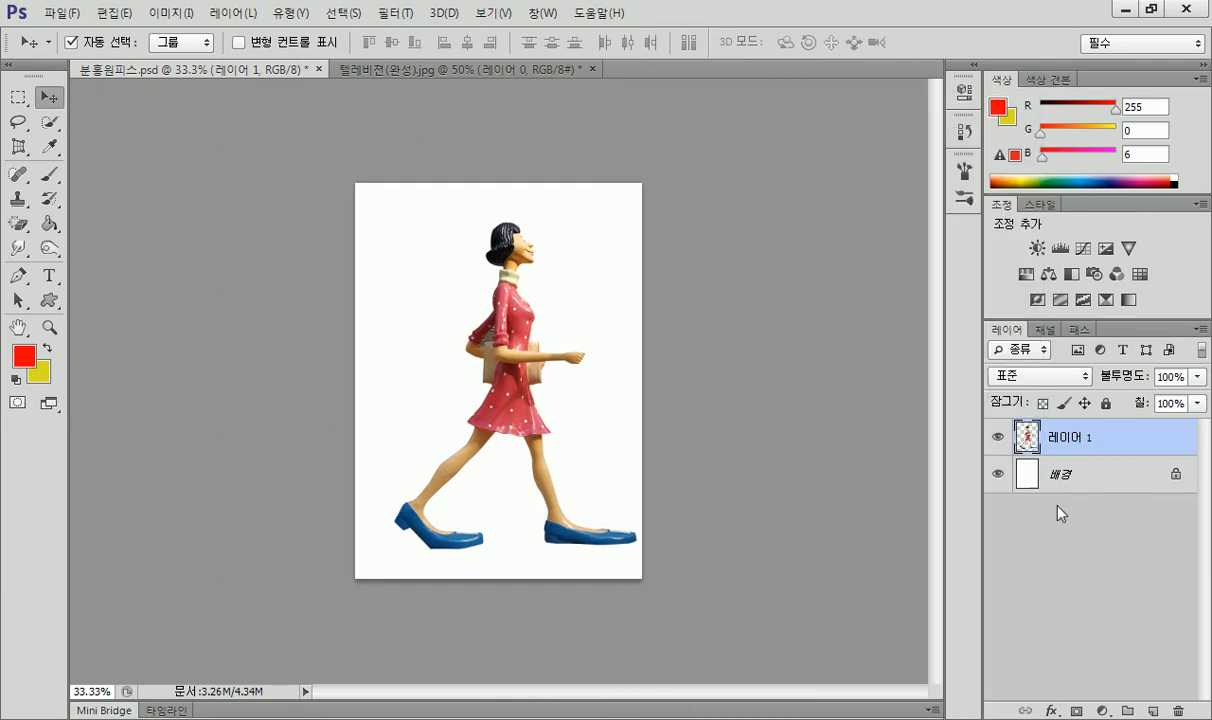
Switch the layer thumbnails to large (큰 축소판) and back to small (작은 축소판).
right_click(1028, 441)
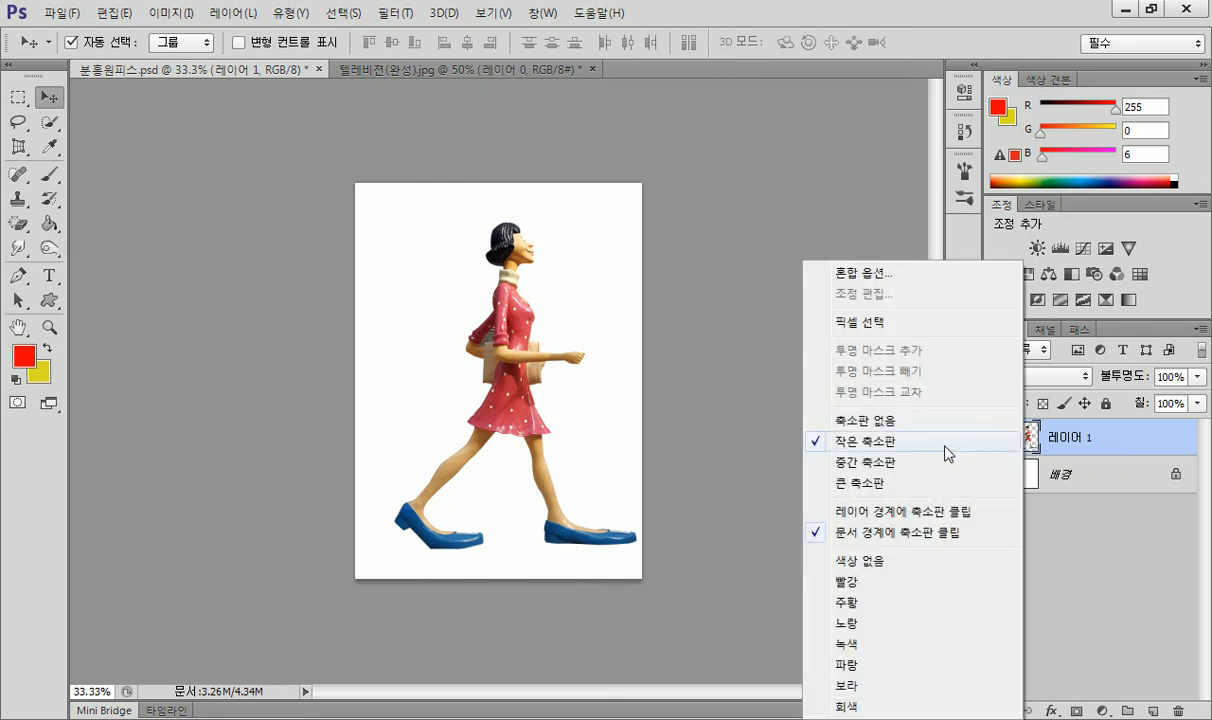
left_click(869, 484)
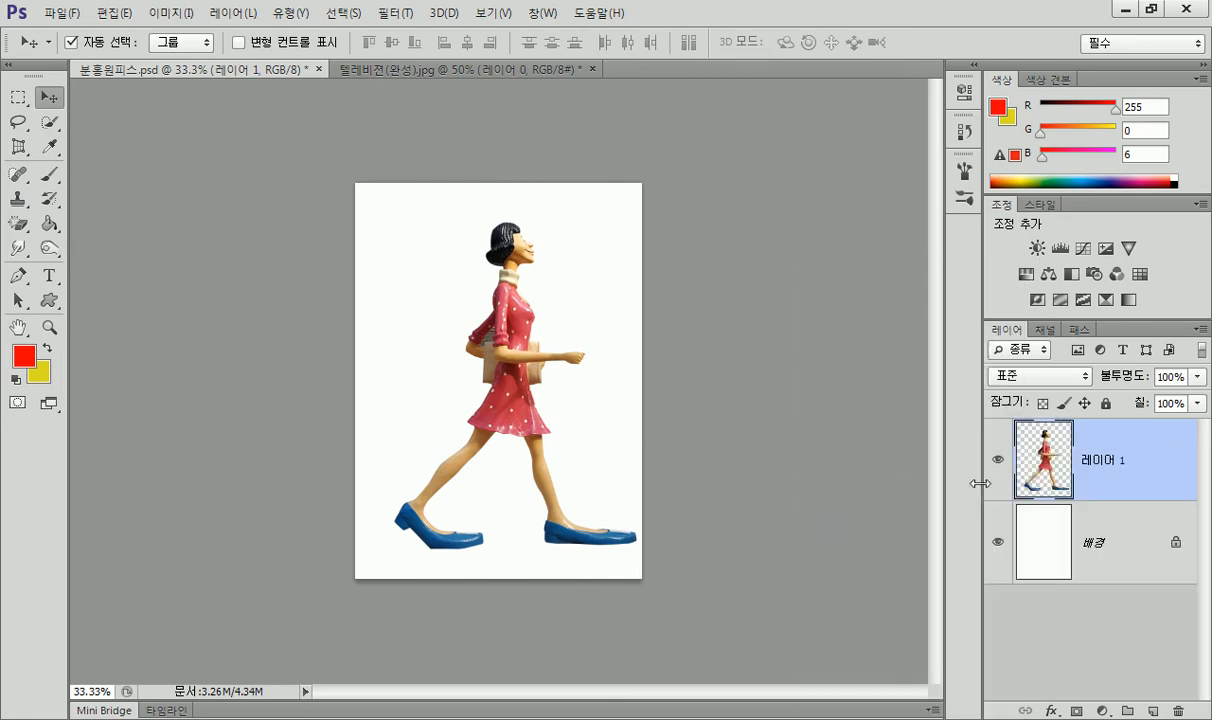
right_click(1061, 469)
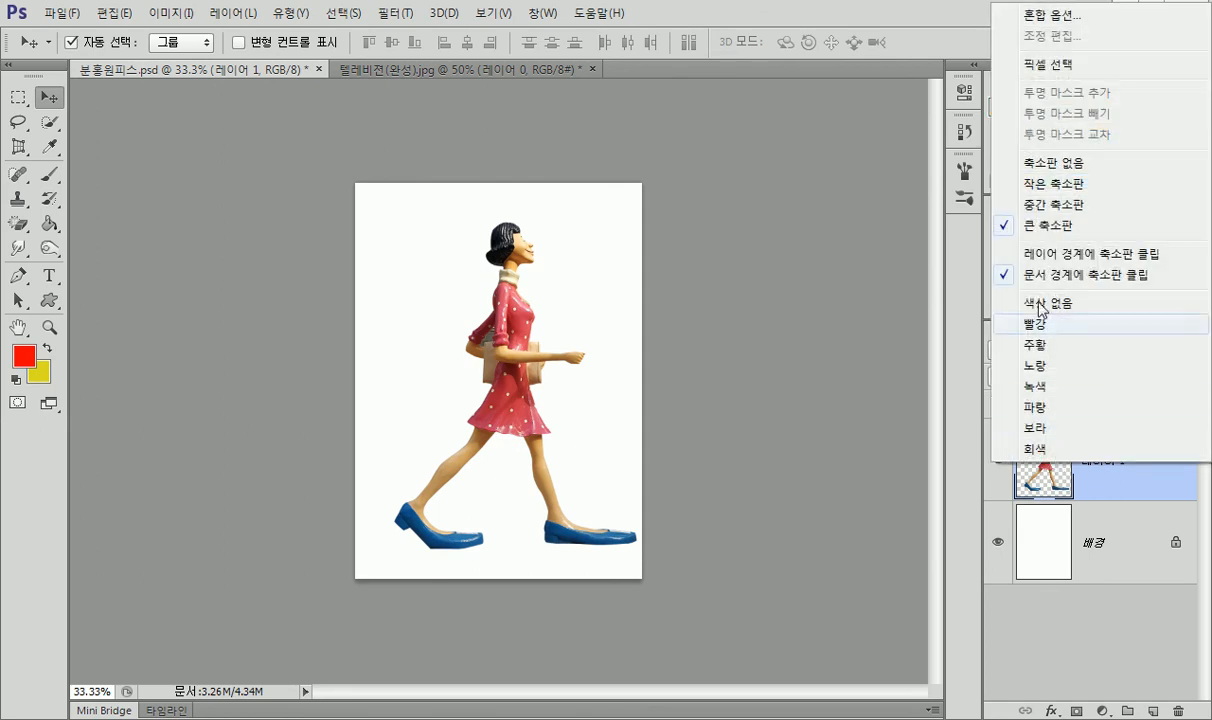
left_click(1048, 184)
Set the layer thumbnail size to large (큰 축소판).
right_click(1028, 437)
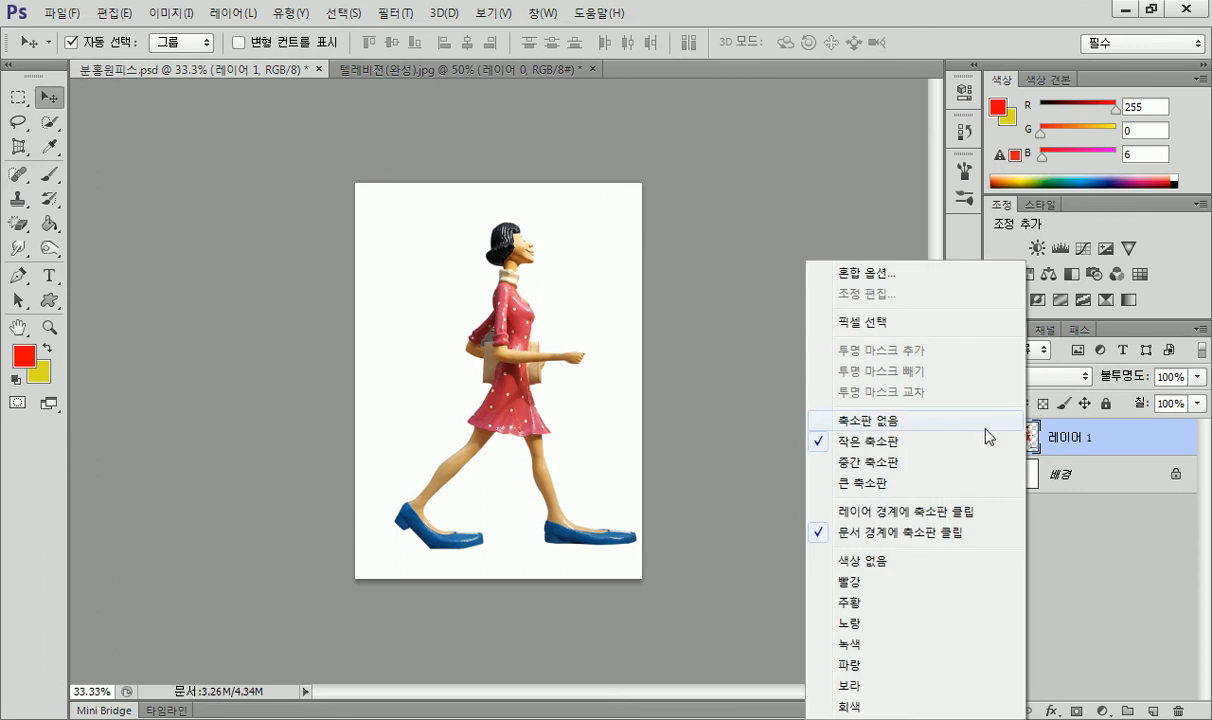
left_click(960, 478)
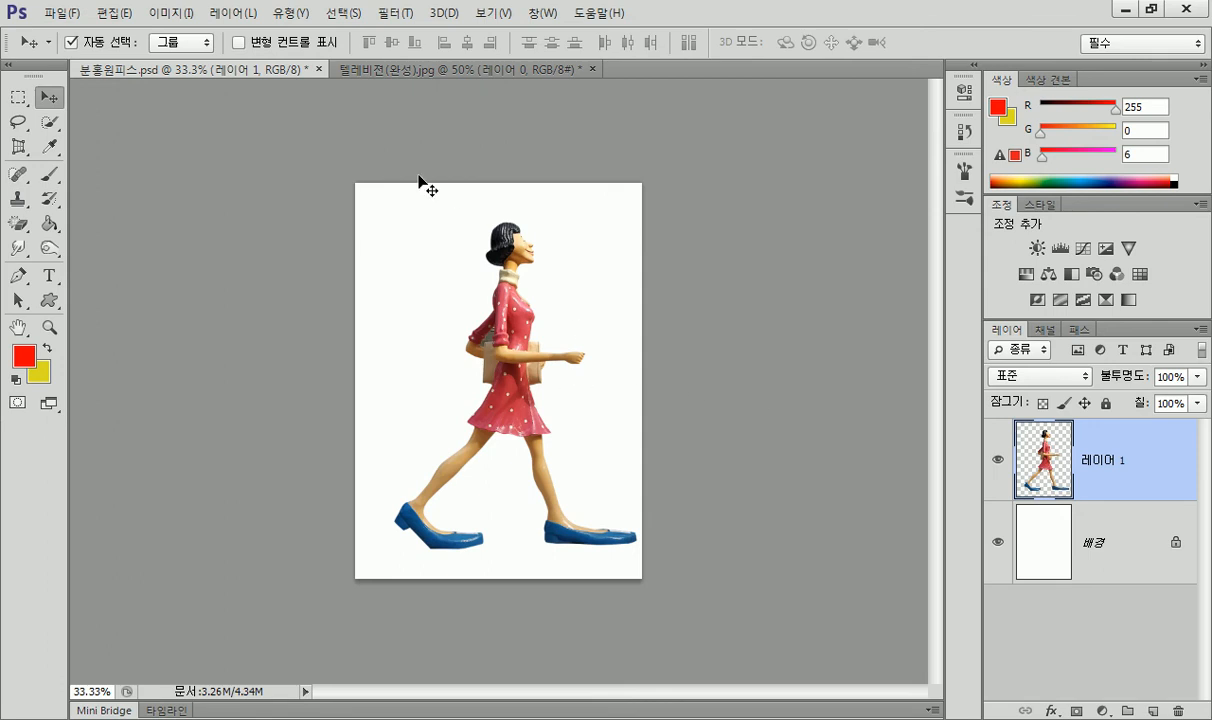
Examine the walking figure in 분홍원피스.psd at several magnifications by zooming in and out.
key("ctrl+plus")
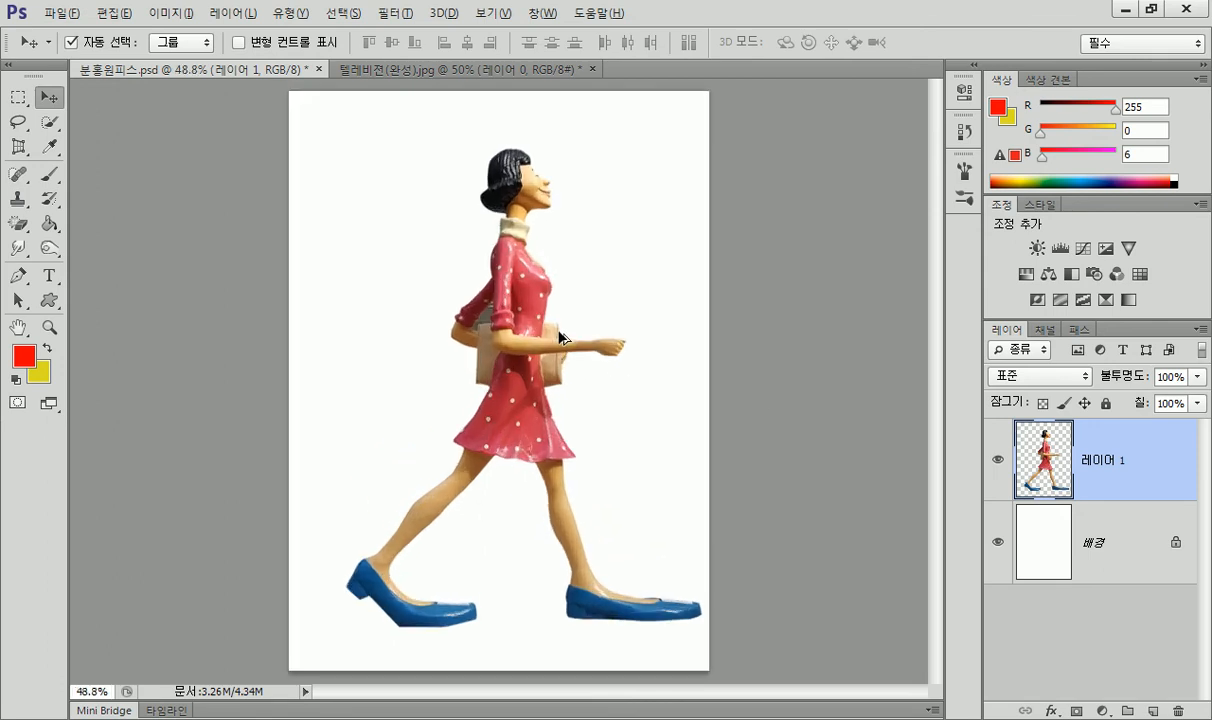
scroll(533, 317, "down", 1)
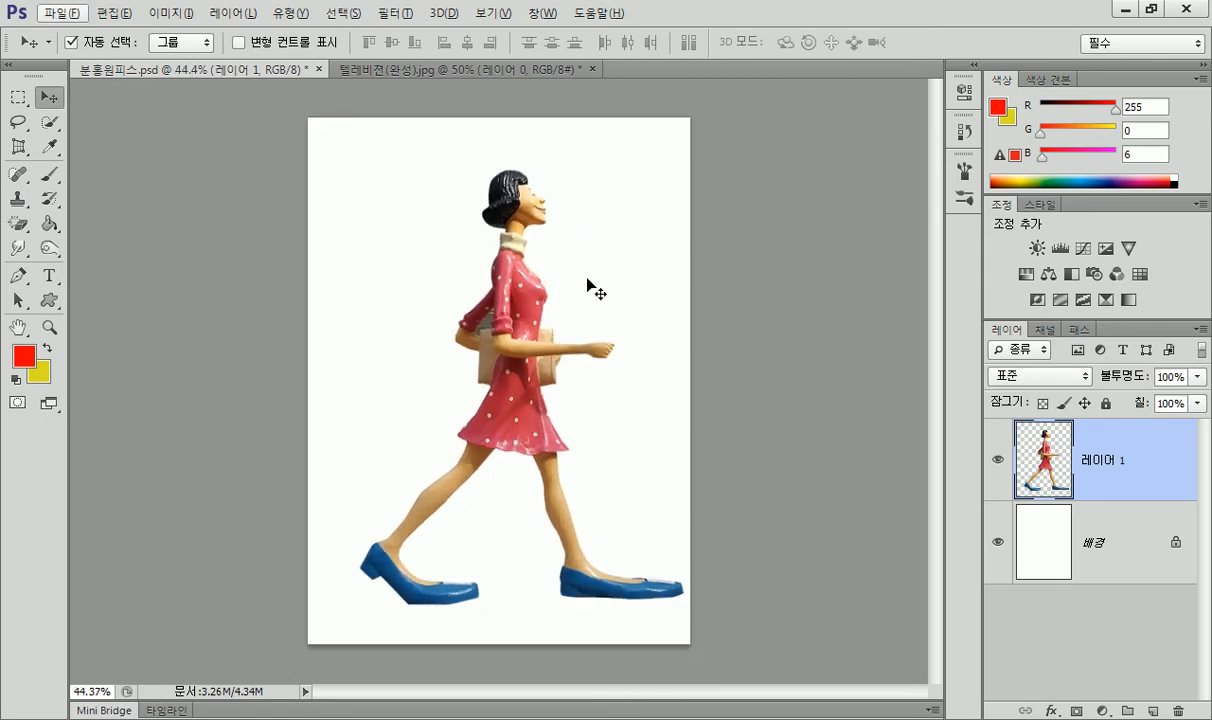
key("ctrl+plus")
key("ctrl+plus")
key("ctrl+minus")
key("ctrl+minus")
key("ctrl+minus")
key("ctrl+minus")
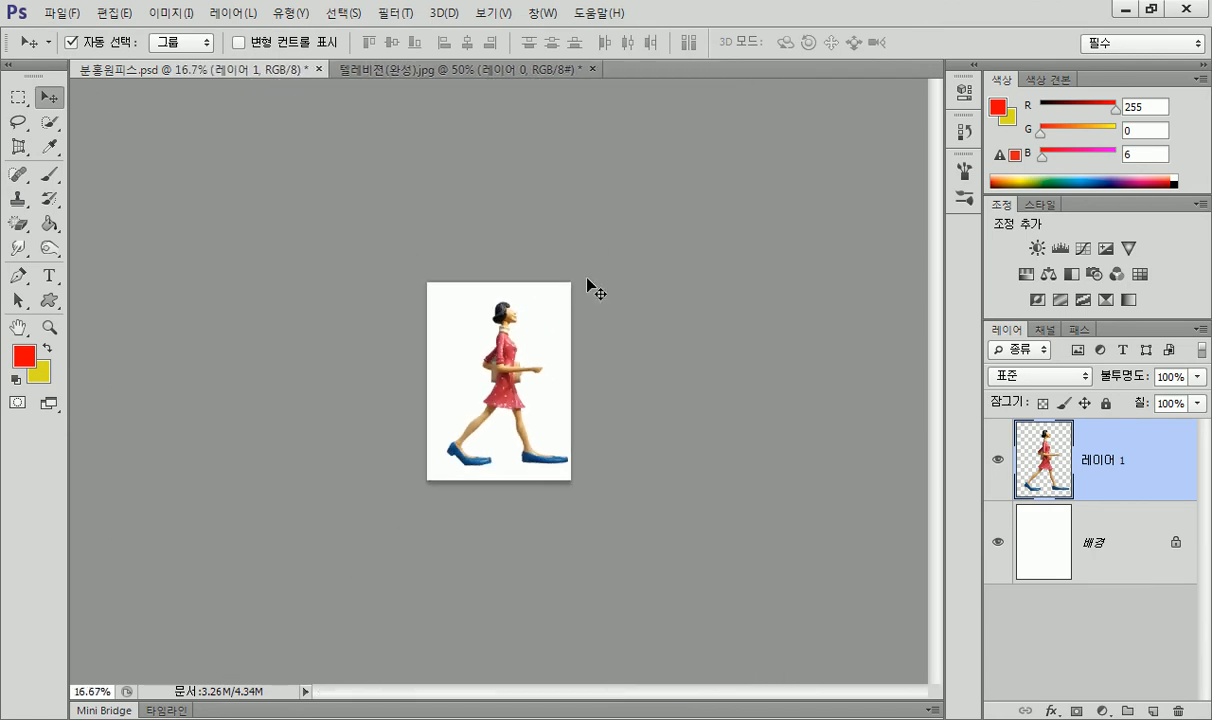
key("ctrl+plus")
key("ctrl+plus")
key("ctrl+plus")
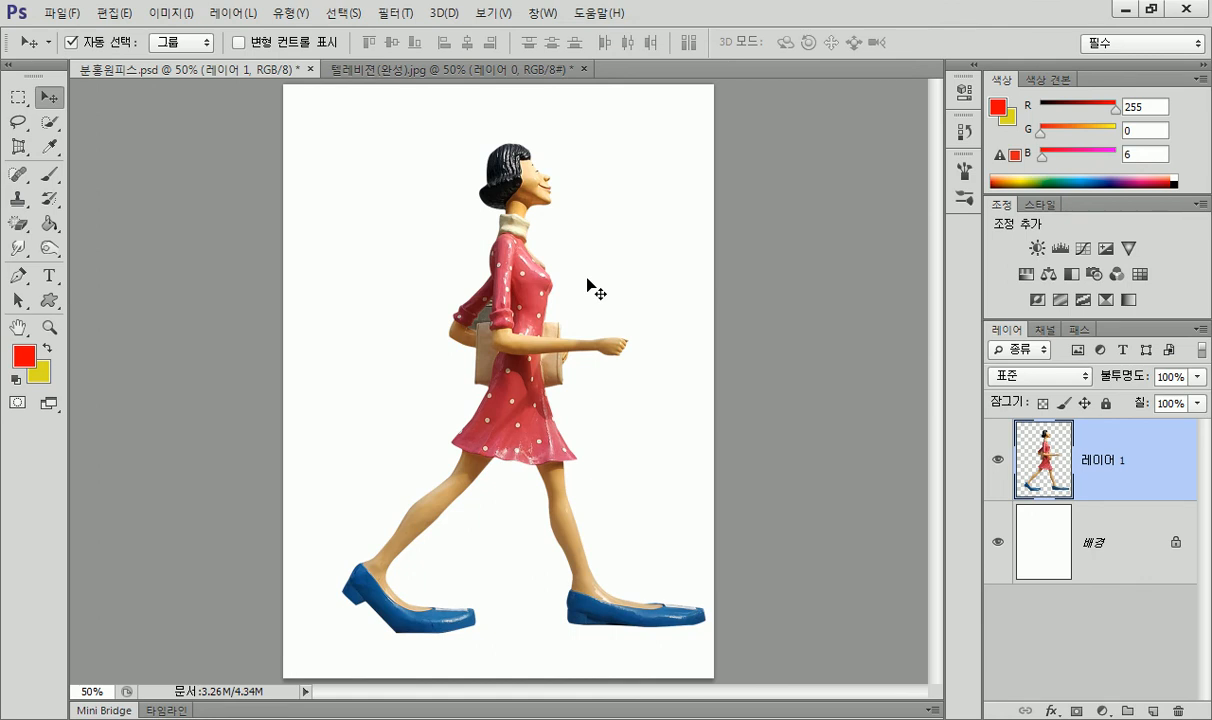
key("ctrl+minus")
key("ctrl+minus")
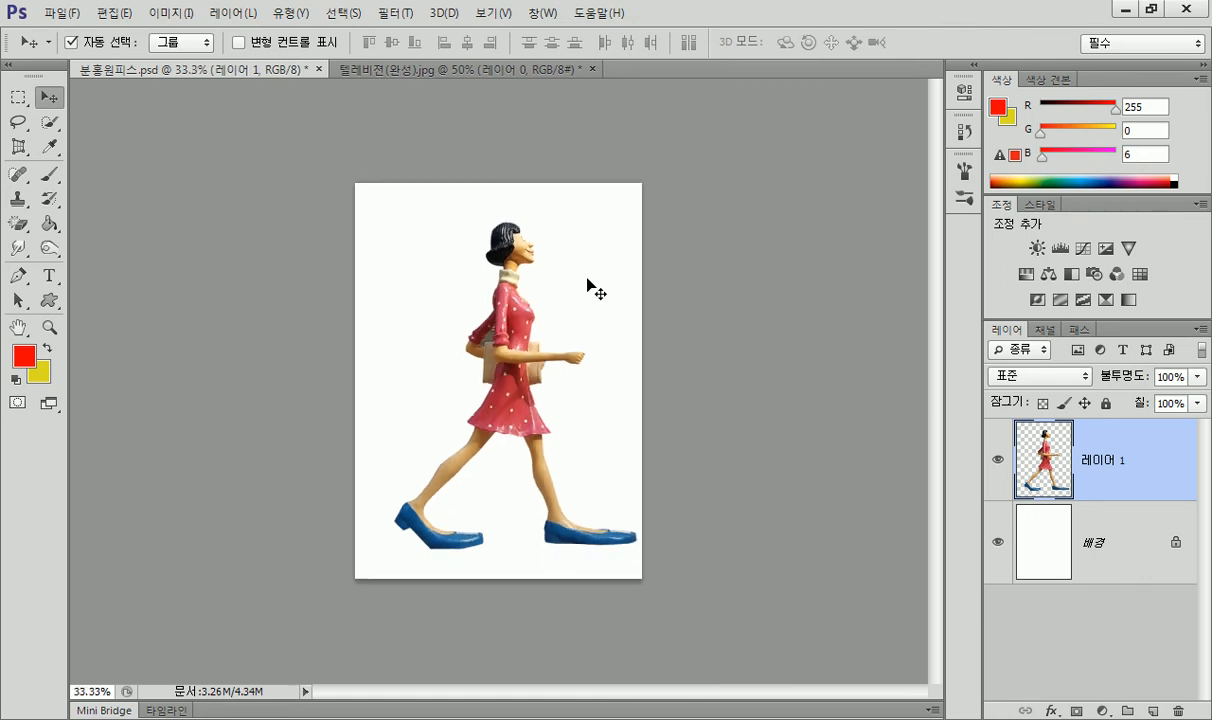
key("ctrl+plus")
key("ctrl+plus")
key("ctrl+minus")
key("ctrl+plus")
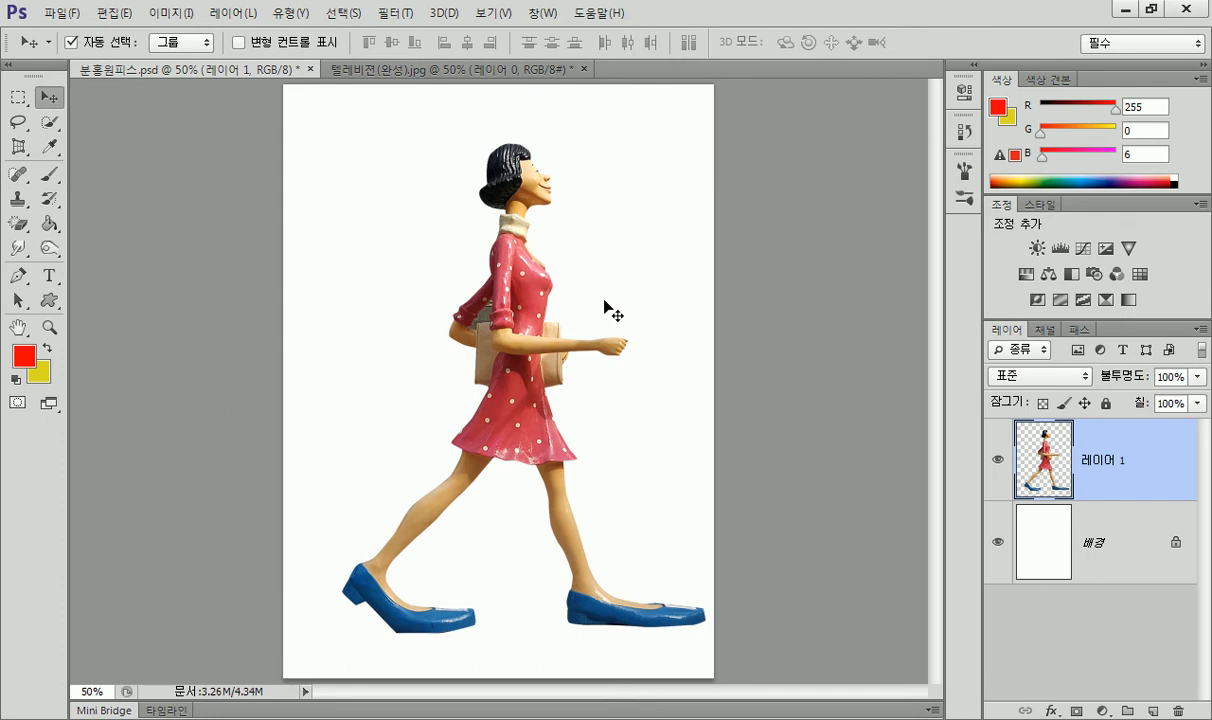
scroll(615, 316, "down", 2)
scroll(617, 317, "up", 4)
scroll(620, 312, "down", 4)
scroll(621, 316, "up", 3)
scroll(622, 312, "up", 2)
scroll(624, 316, "down", 3)
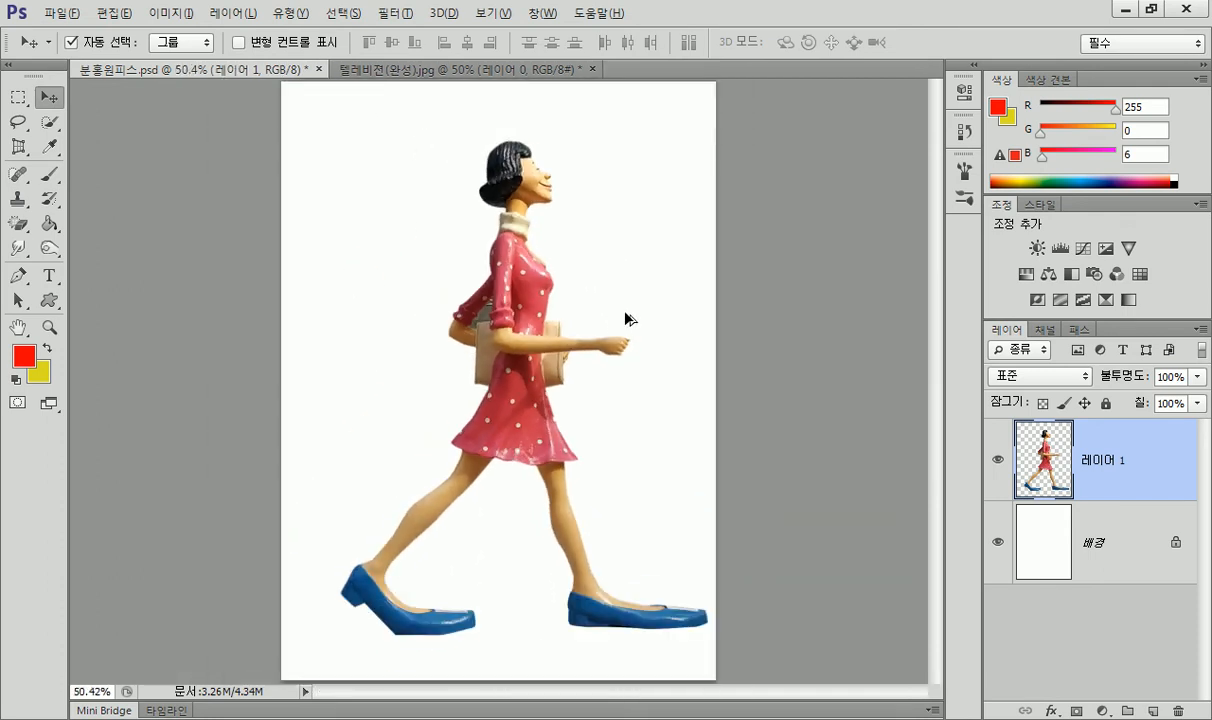
key("alt")
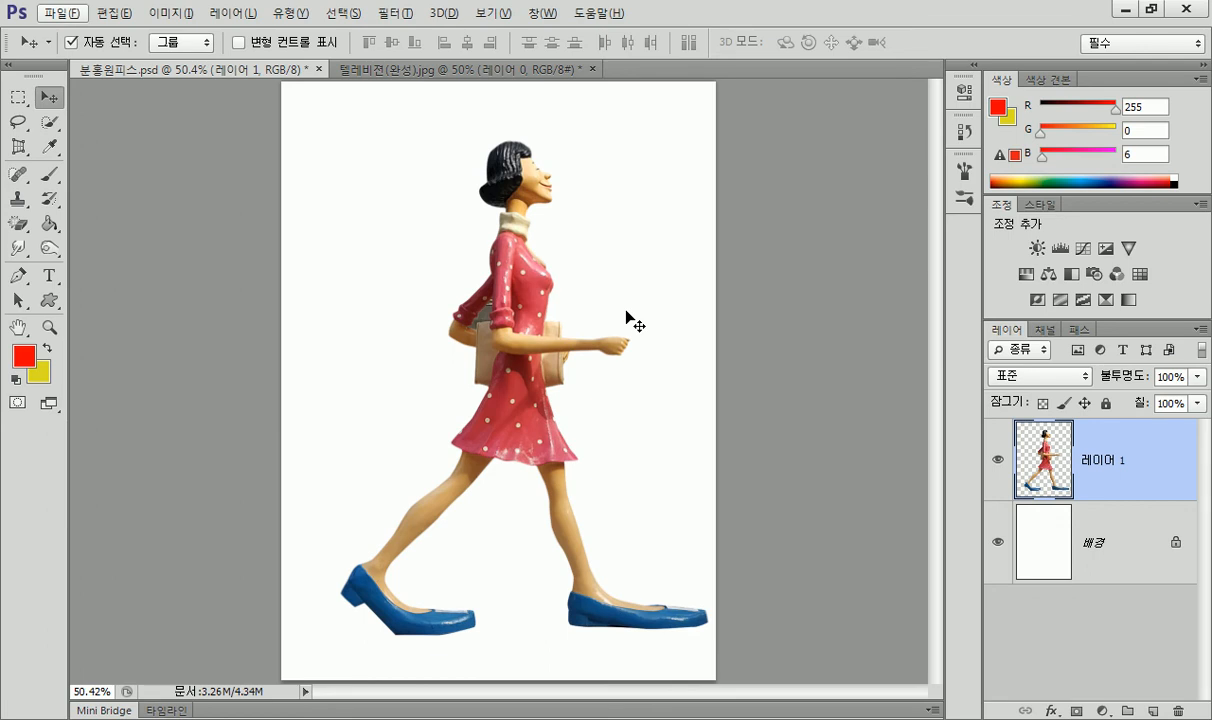
Start Puppet Warp on 레이어 1 and place pins on the face, rear leg, rear ankle, rear toe, front toe and front heel.
left_click(130, 20)
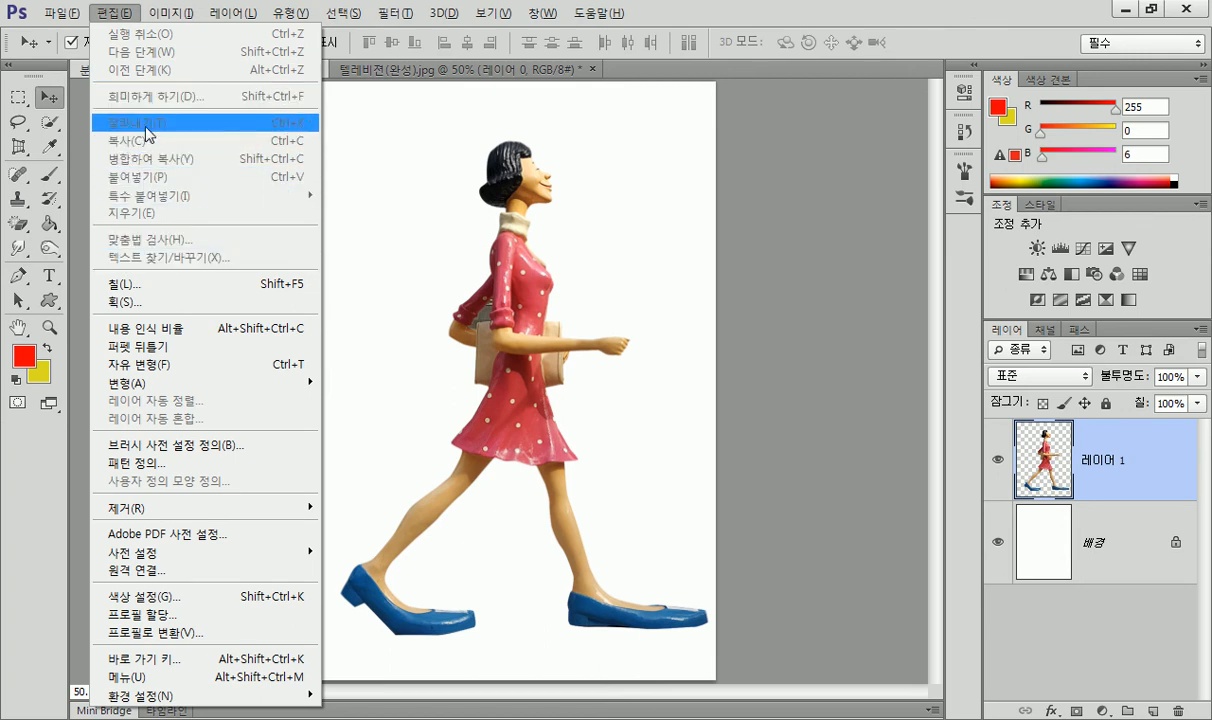
left_click(146, 350)
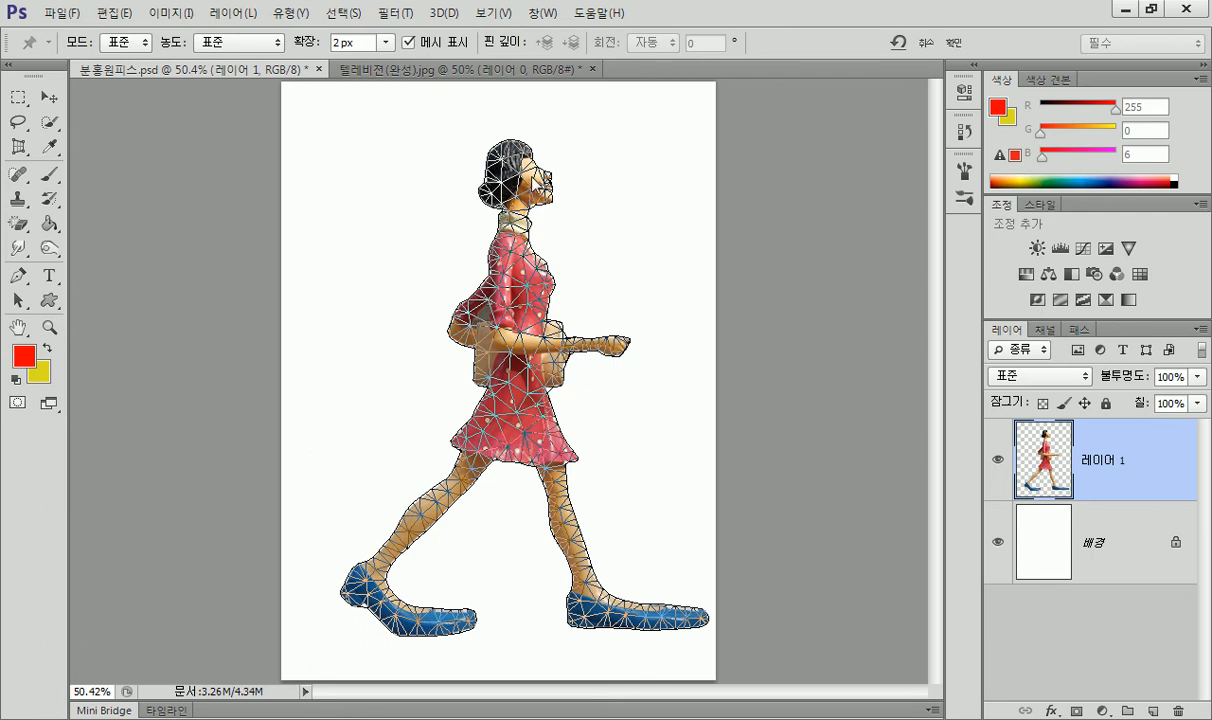
left_click(531, 182)
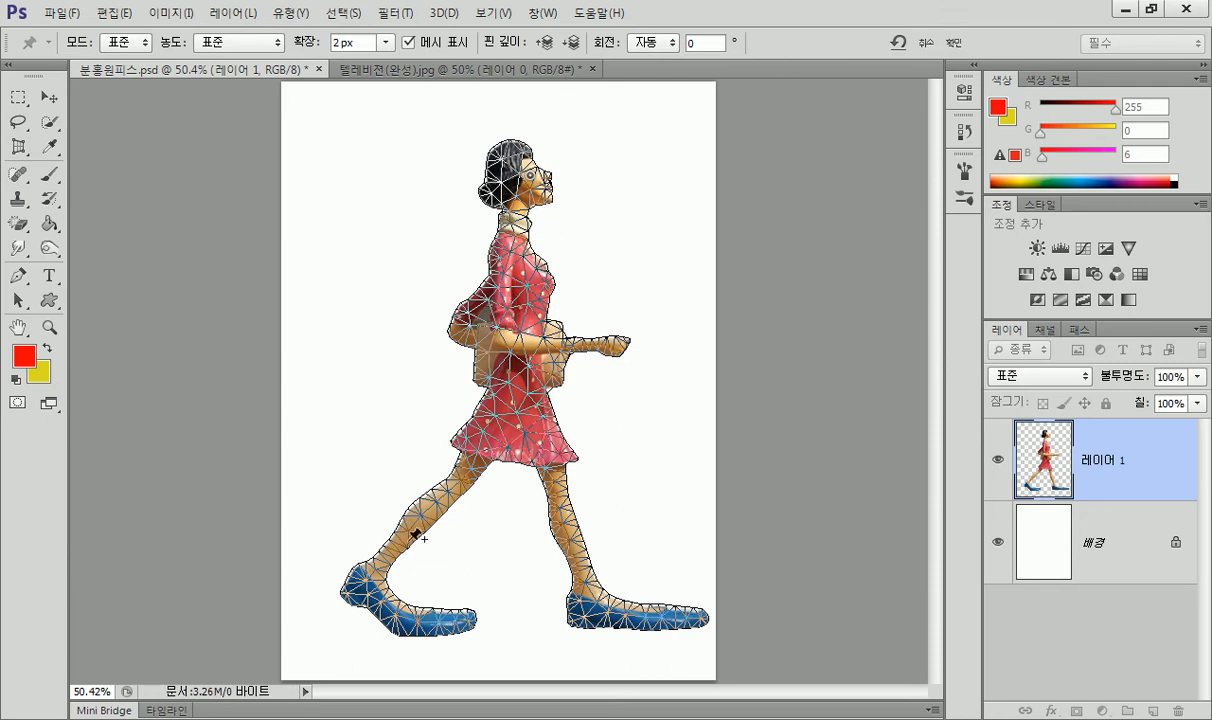
left_click(443, 492)
left_click(371, 572)
left_click(445, 622)
left_click(686, 621)
left_click(591, 609)
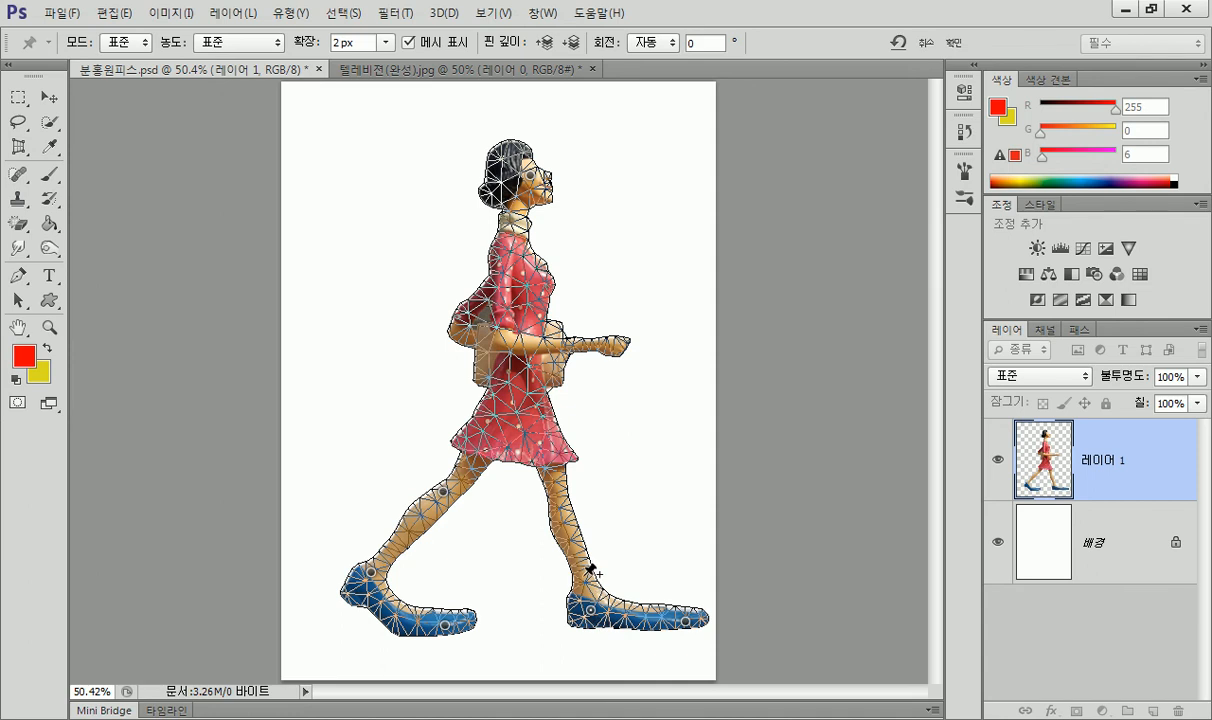
Add puppet pins on the figure's front ankle, front leg, elbow, hand, back of the hair and neck.
left_click(577, 577)
left_click(561, 498)
left_click(613, 343)
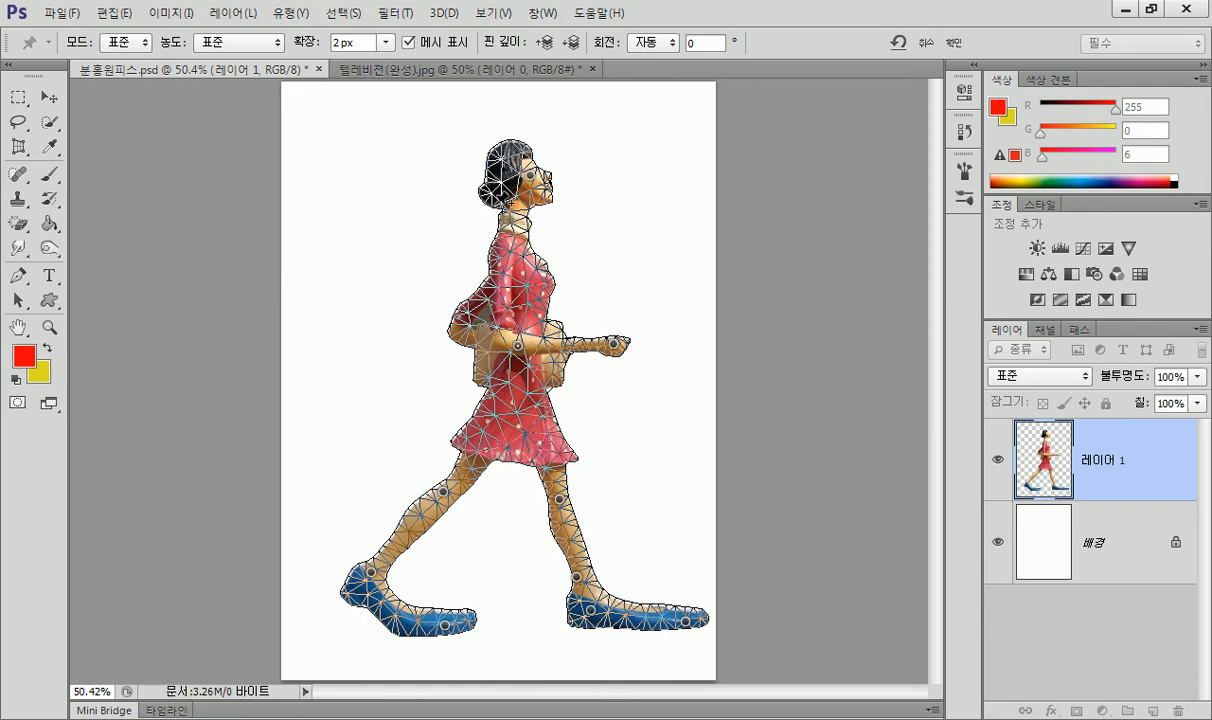
left_click(485, 190)
left_click(510, 216)
Adjust the head with the face and hair pins, and undo the backward shift of the neck pin.
left_click_drag(512, 176, 542, 177)
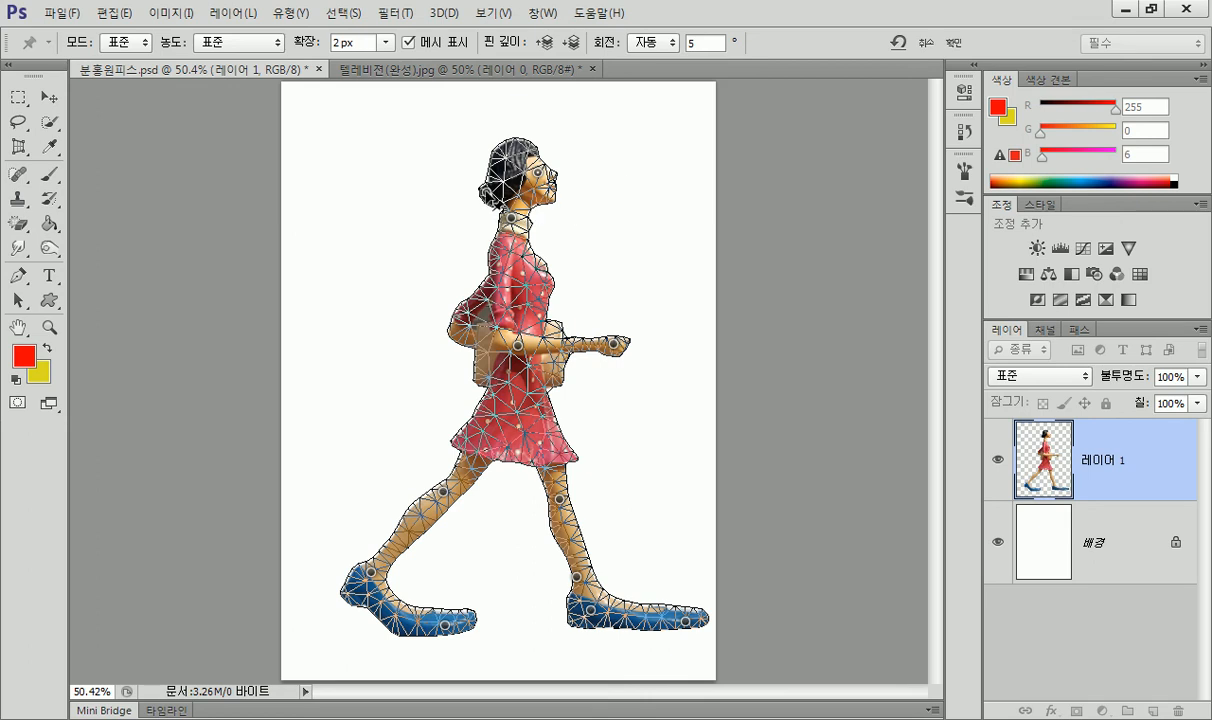
left_click_drag(487, 192, 488, 220)
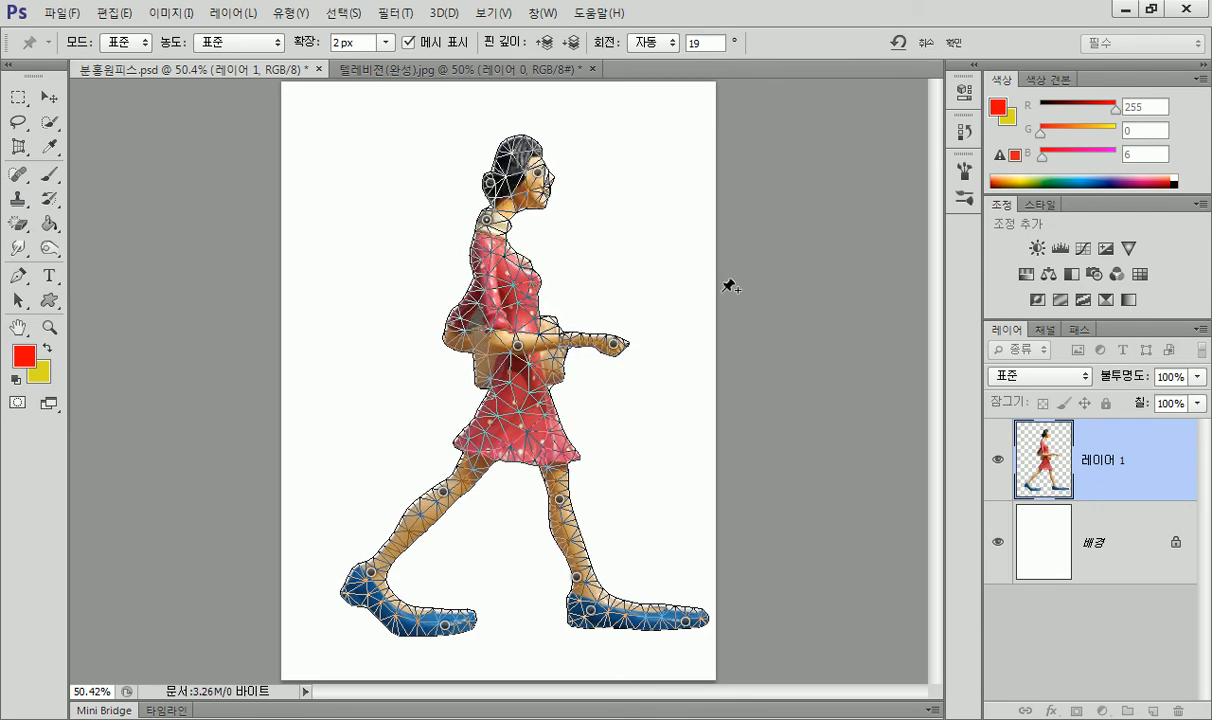
key("ctrl+z")
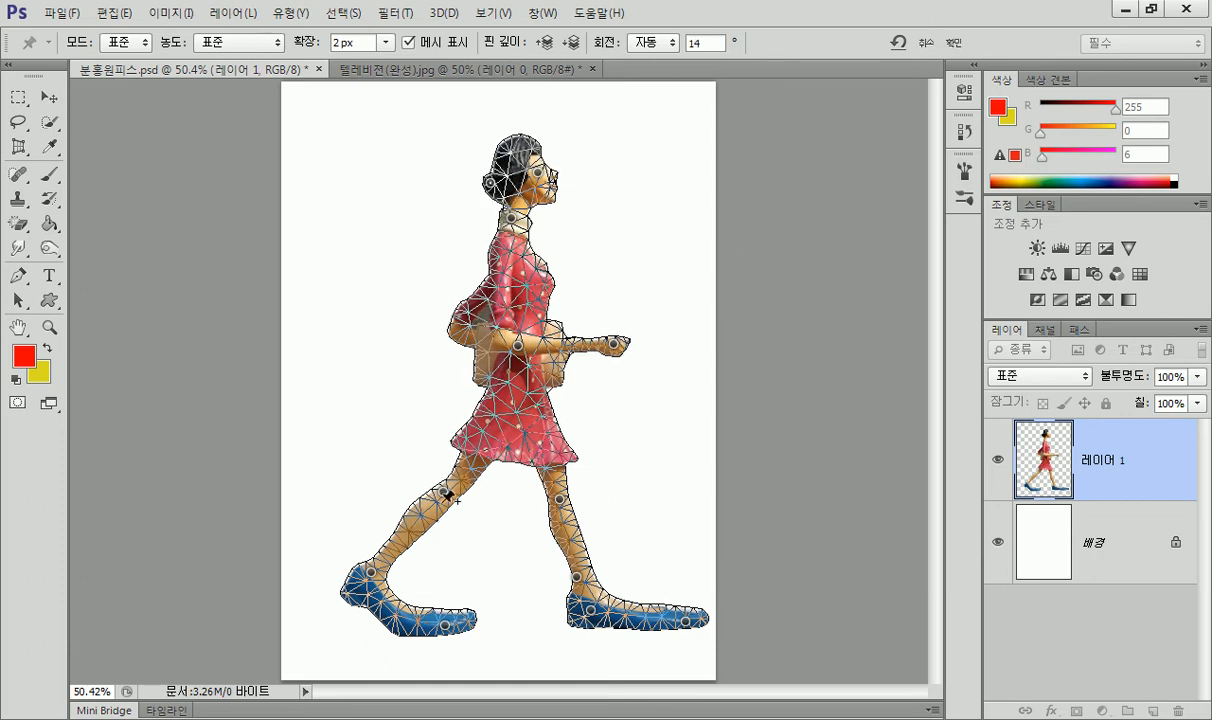
Lower the rear ankle pin slightly, delete the rear leg pin and place a new one in nearly the same spot.
mouse_move(368, 570)
left_mouse_down()
mouse_move(348, 553)
mouse_move(371, 580)
left_mouse_up()
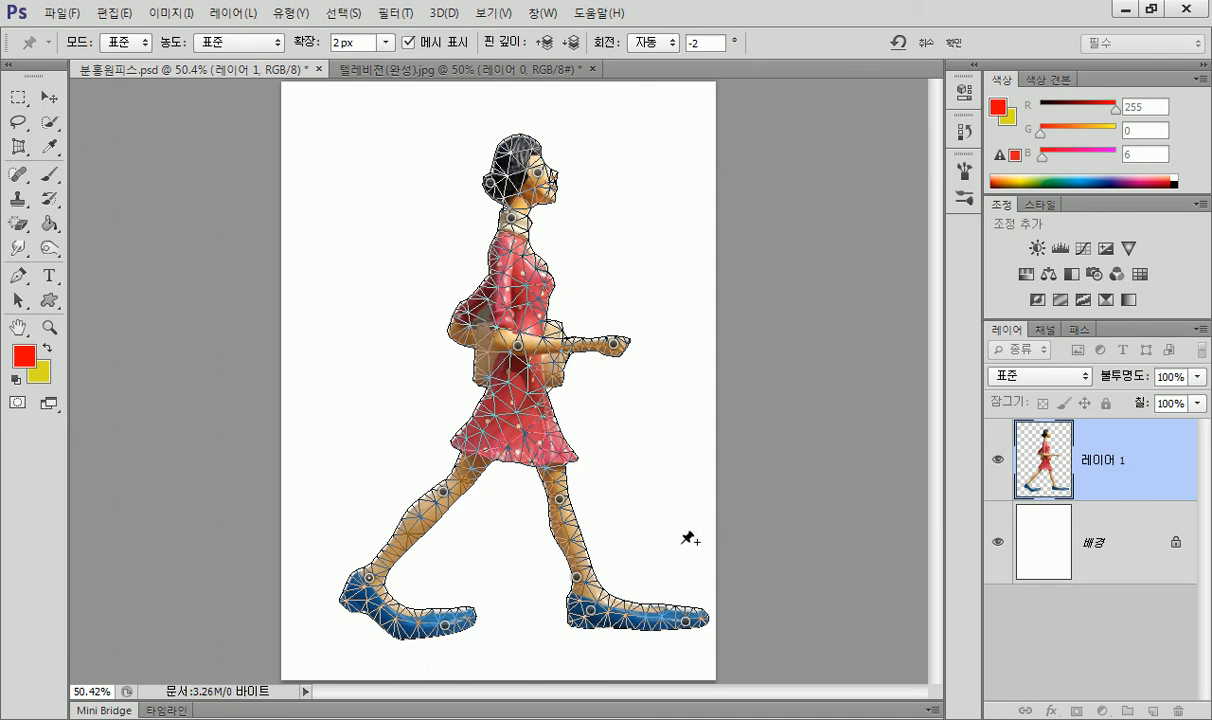
mouse_move(441, 495)
left_mouse_down()
mouse_move(428, 512)
mouse_move(446, 495)
left_mouse_up()
right_click(446, 497)
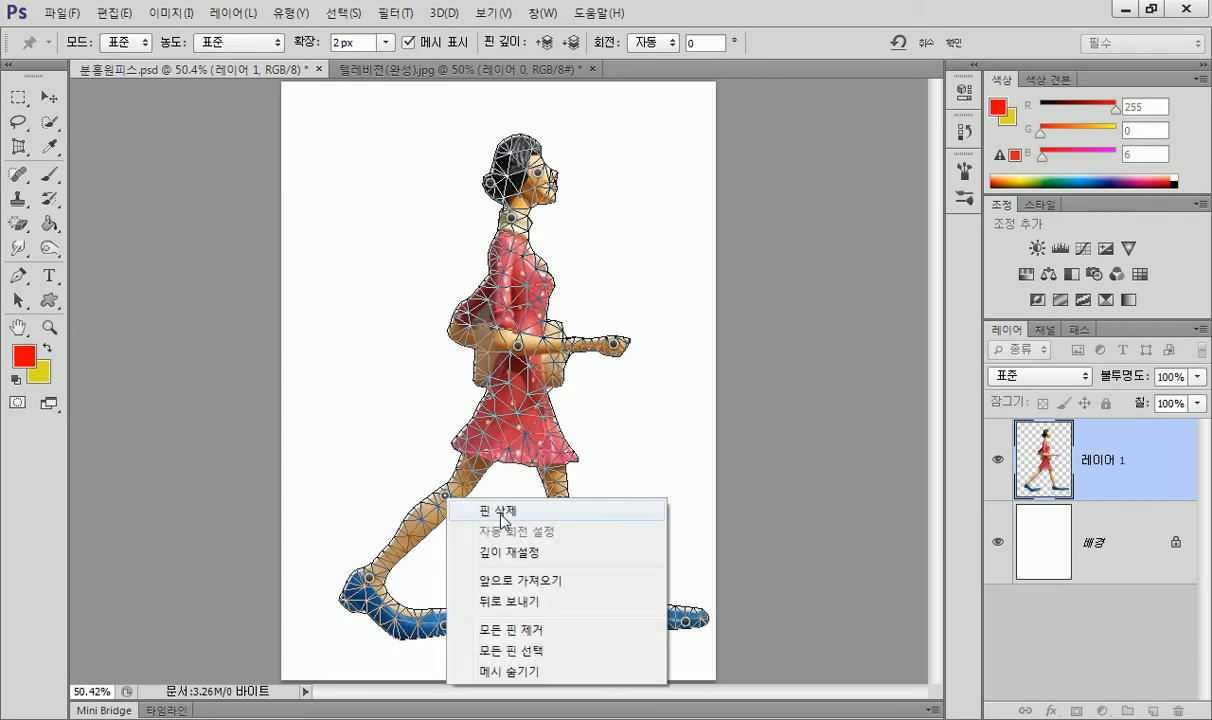
left_click(501, 513)
left_click(438, 495)
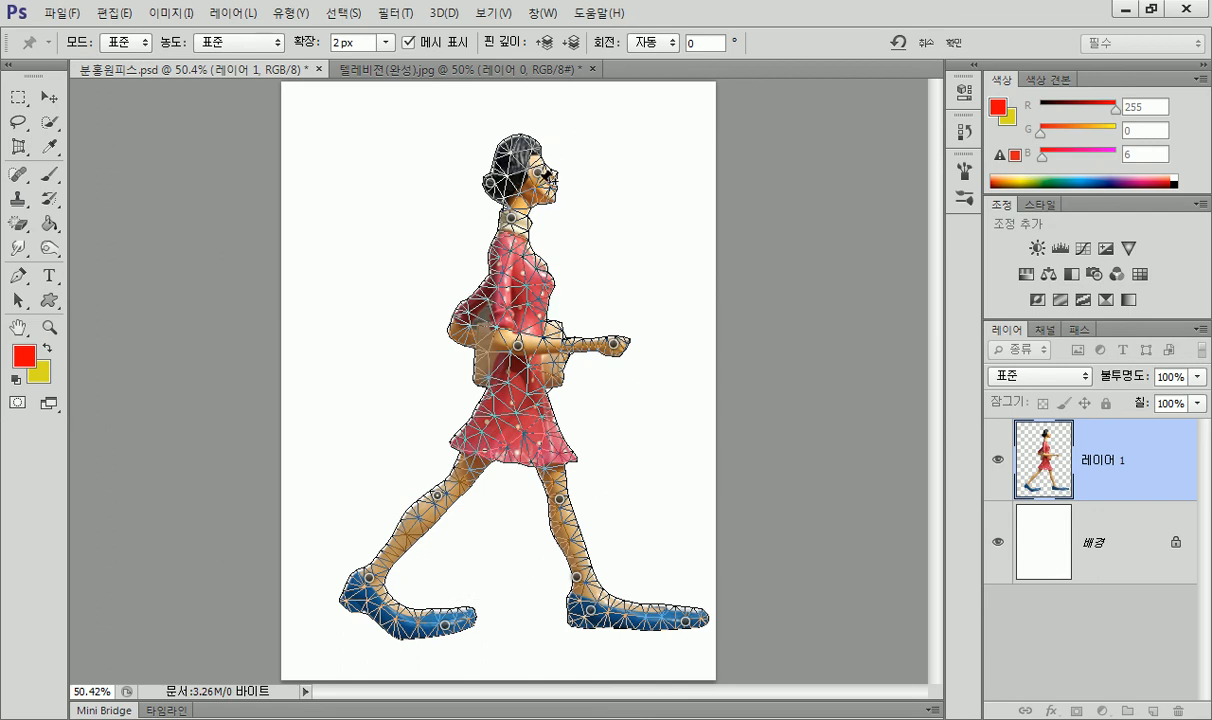
Move the face pin slightly downward to tilt the figure's head forward.
mouse_move(546, 175)
left_mouse_down()
mouse_move(568, 207)
mouse_move(550, 187)
mouse_move(590, 206)
mouse_move(550, 189)
mouse_move(558, 179)
mouse_move(541, 185)
left_mouse_up()
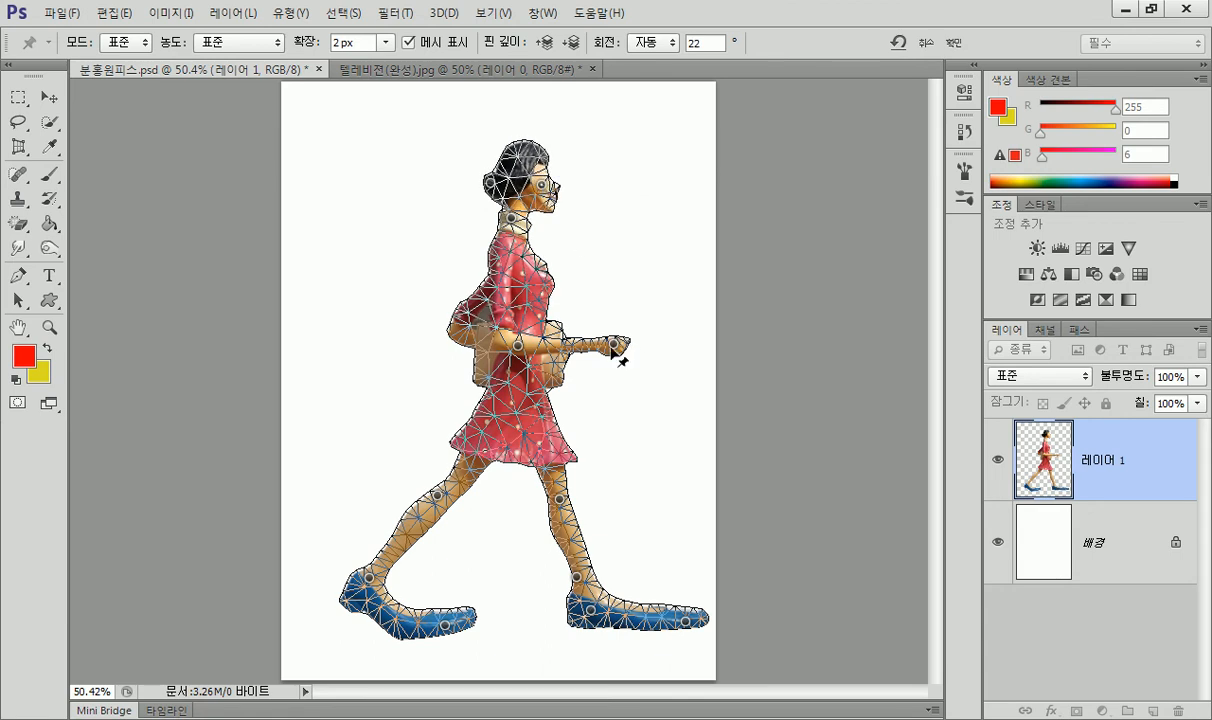
Pull the hand pin slightly toward the body and move the rear foot's toe pin slightly forward and down.
mouse_move(617, 347)
left_mouse_down()
mouse_move(612, 290)
mouse_move(675, 335)
mouse_move(652, 255)
mouse_move(677, 157)
mouse_move(600, 341)
left_mouse_up()
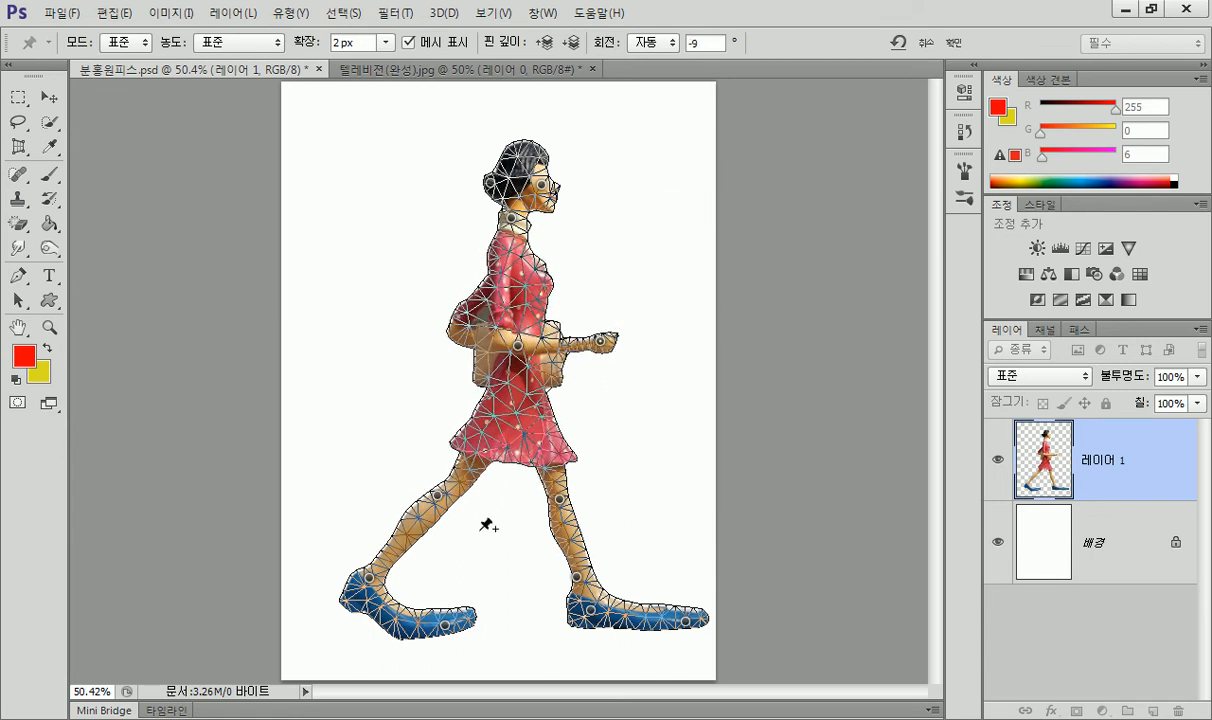
mouse_move(444, 627)
left_mouse_down()
mouse_move(441, 560)
mouse_move(468, 563)
mouse_move(460, 552)
mouse_move(455, 648)
mouse_move(456, 637)
left_mouse_up()
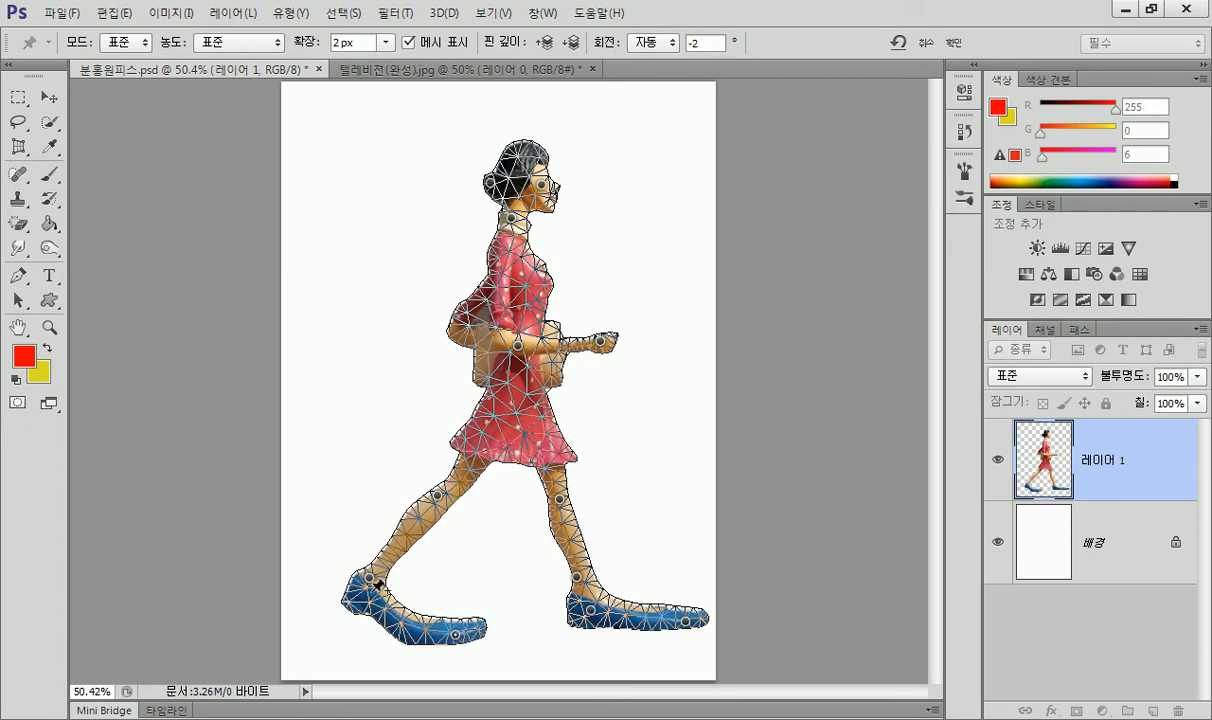
Adjust the rear heel pin, and delete the ankle, toe and heel pins from the rear foot.
mouse_move(370, 592)
left_mouse_down()
mouse_move(363, 602)
mouse_move(355, 560)
mouse_move(365, 568)
mouse_move(350, 598)
mouse_move(342, 556)
mouse_move(353, 606)
mouse_move(371, 580)
left_mouse_up()
right_click(371, 580)
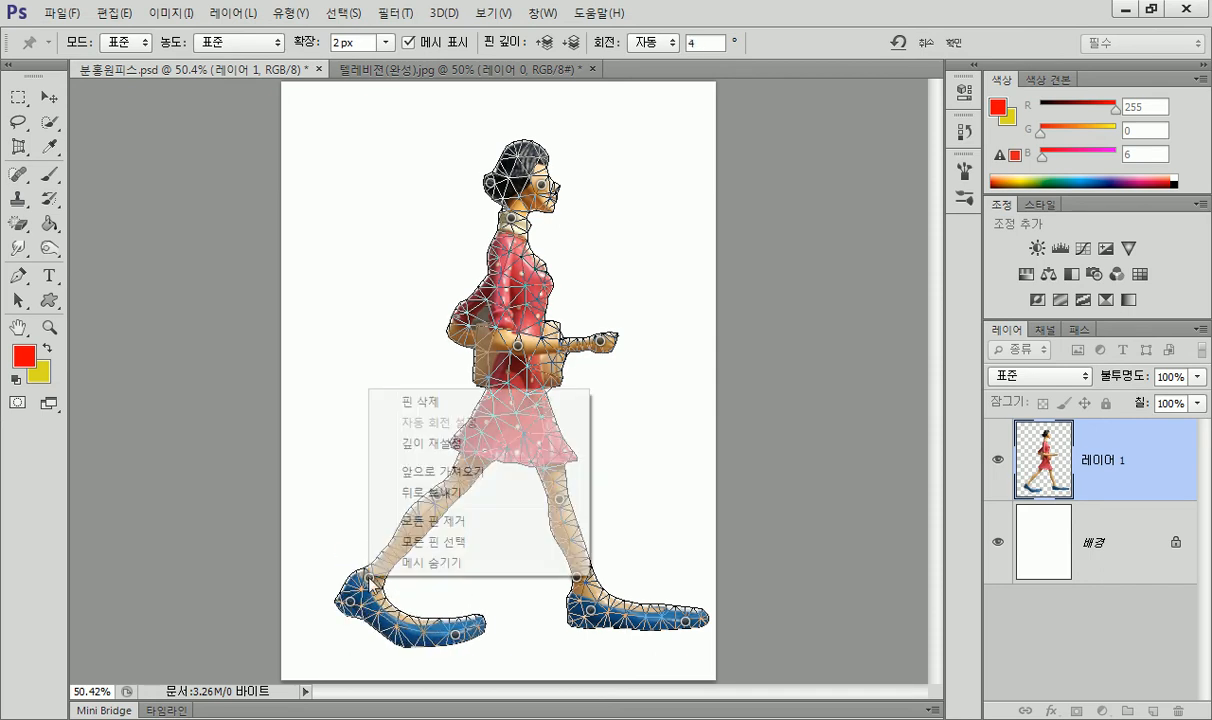
left_click(434, 404)
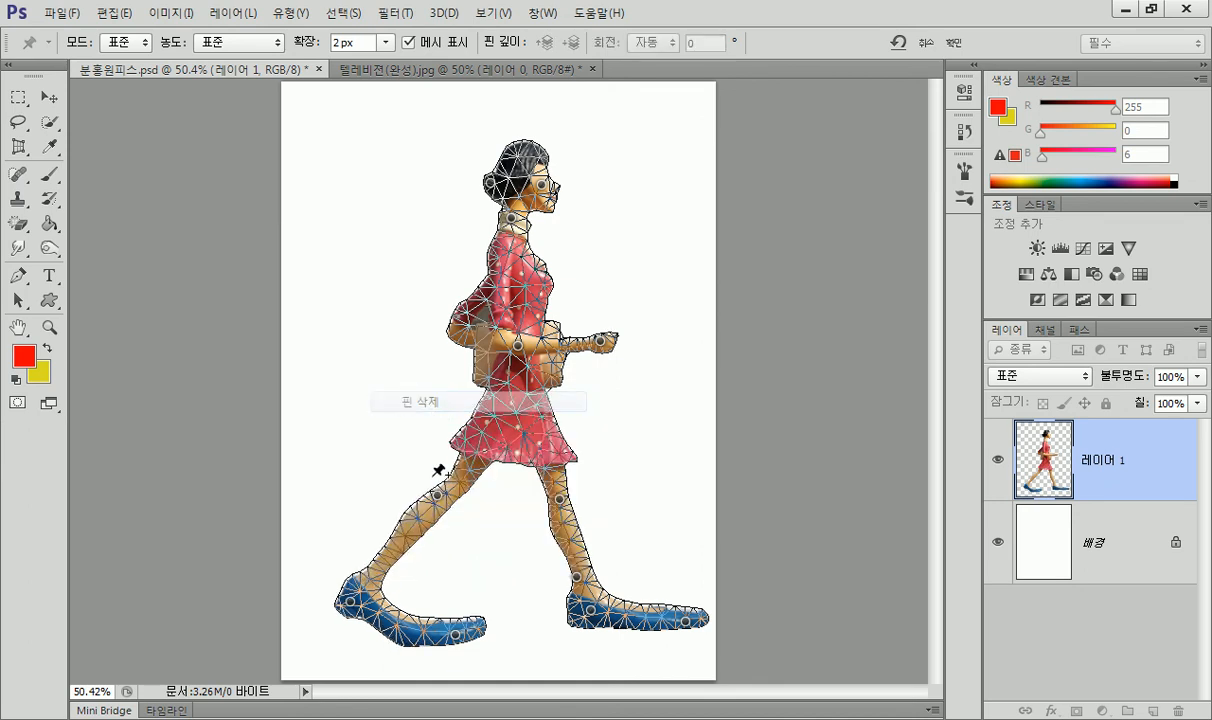
mouse_move(351, 606)
left_mouse_down()
mouse_move(346, 545)
mouse_move(350, 590)
left_mouse_up()
right_click(458, 640)
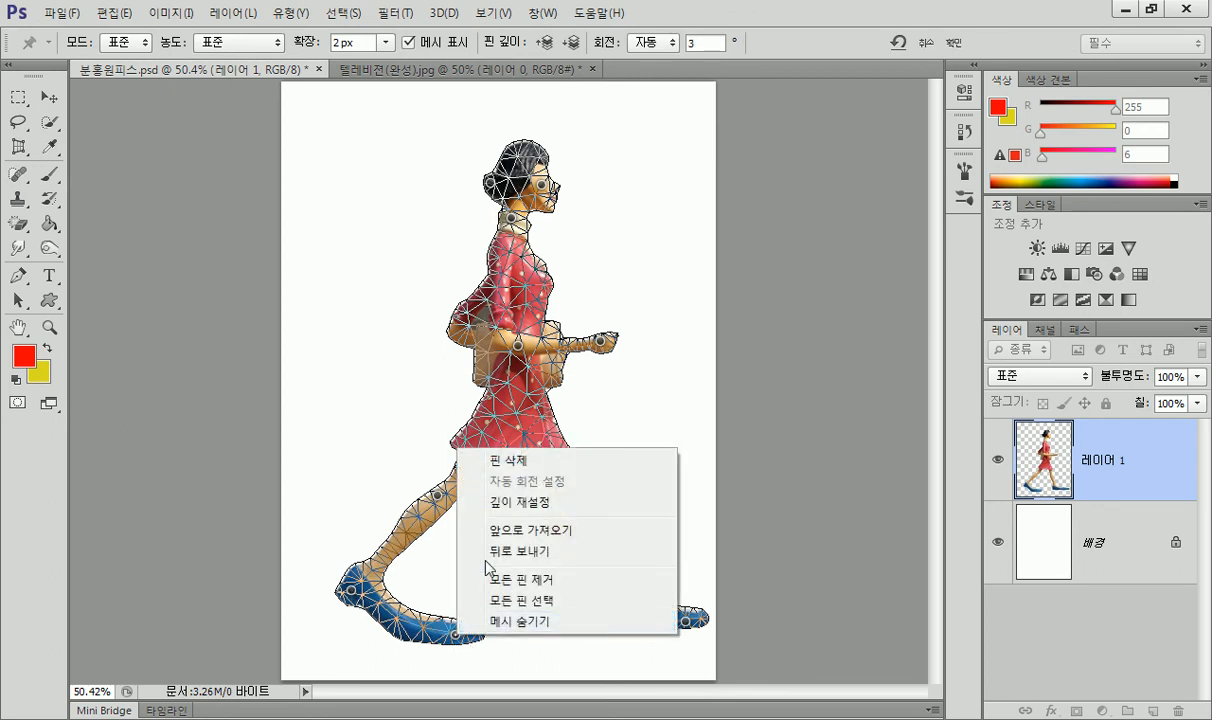
left_click(473, 460)
left_click_drag(354, 596, 378, 582)
right_click(352, 592)
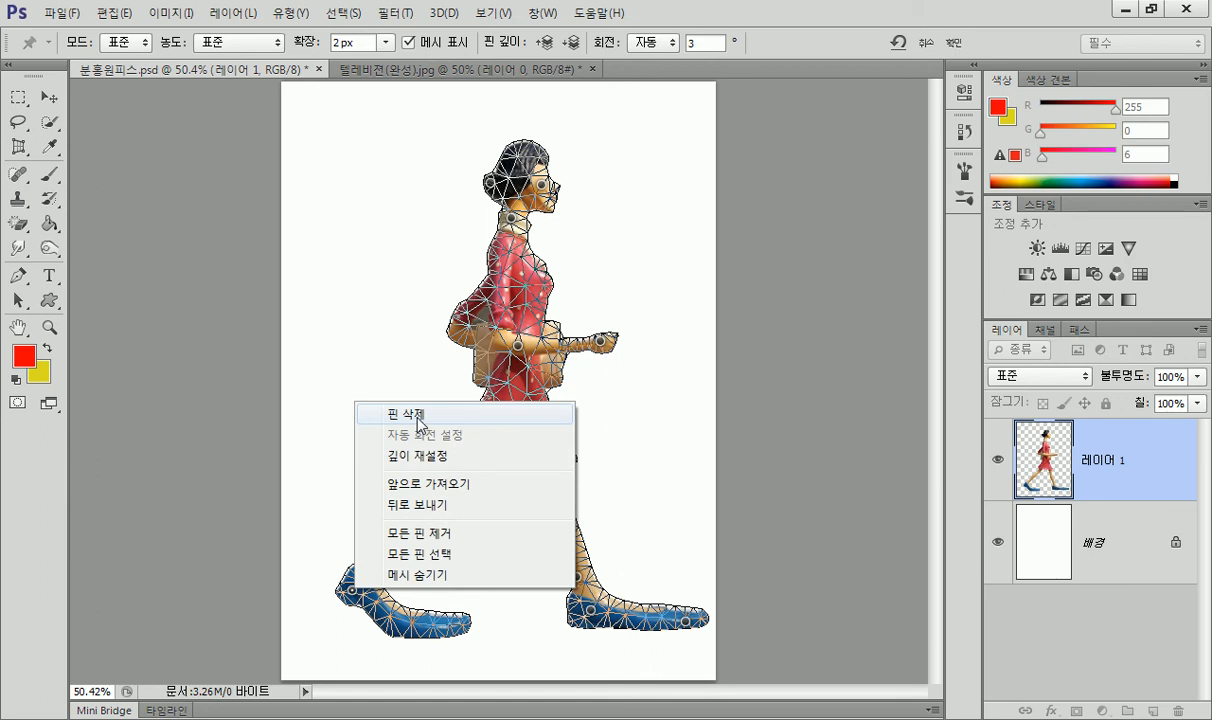
left_click(418, 423)
Lower the rear leg pin and bend the knee by raising the rear foot with a pin at the ankle.
mouse_move(438, 502)
left_mouse_down()
mouse_move(433, 480)
mouse_move(453, 519)
mouse_move(434, 471)
mouse_move(440, 510)
mouse_move(438, 480)
mouse_move(449, 490)
mouse_move(419, 460)
mouse_move(428, 500)
left_mouse_up()
left_click(366, 542)
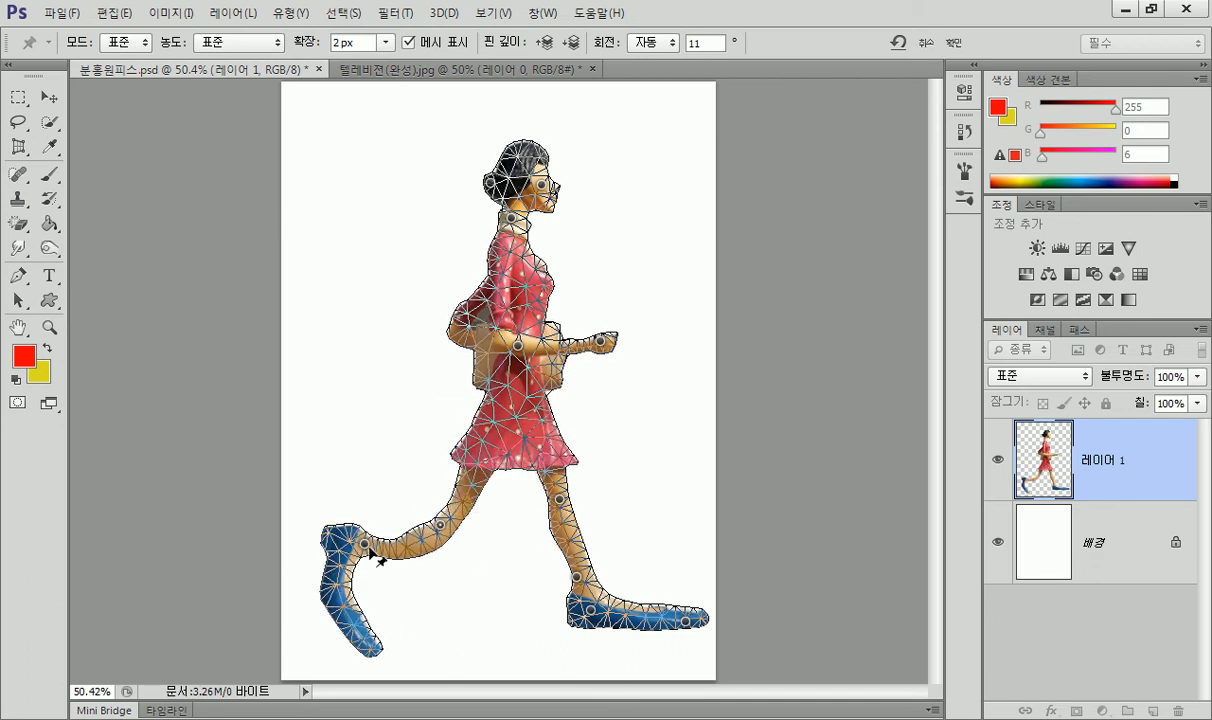
mouse_move(366, 547)
left_mouse_down()
mouse_move(356, 508)
mouse_move(378, 555)
mouse_move(366, 523)
mouse_move(374, 540)
left_mouse_up()
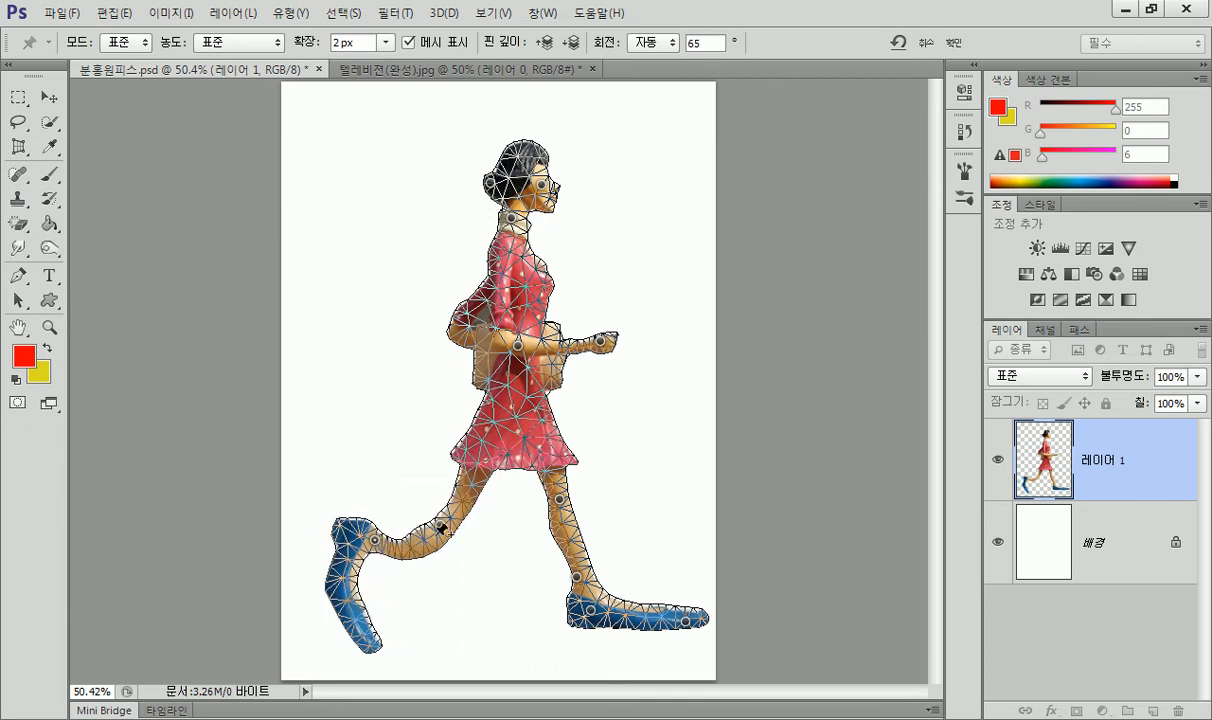
Revert the figure to the original 분홍원피스.psd snapshot in the history, discarding the puppet warp.
left_click(965, 133)
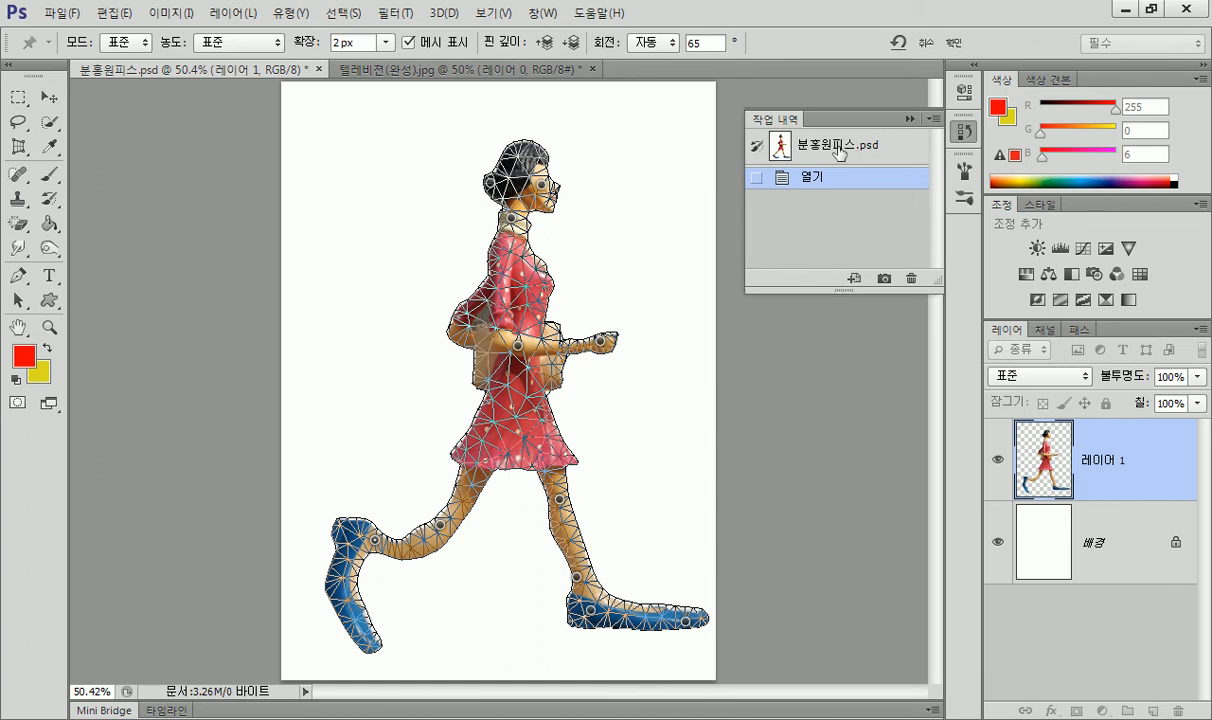
left_click(780, 178)
left_click(807, 153)
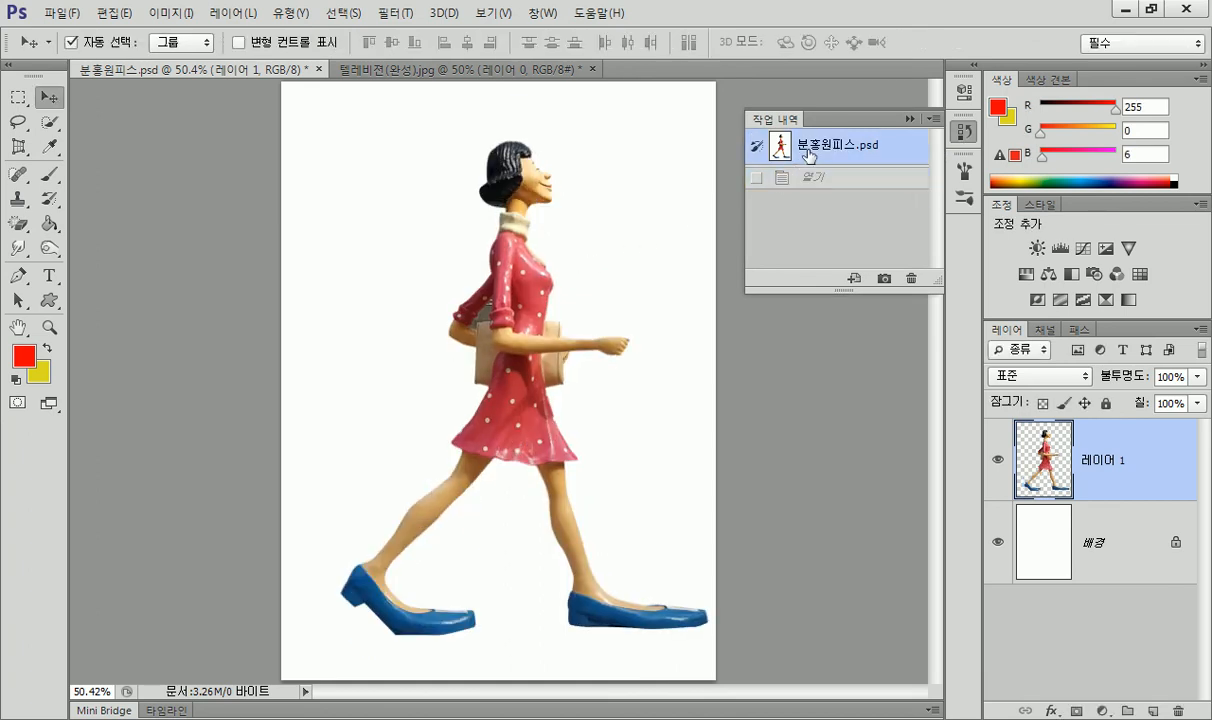
left_click(909, 119)
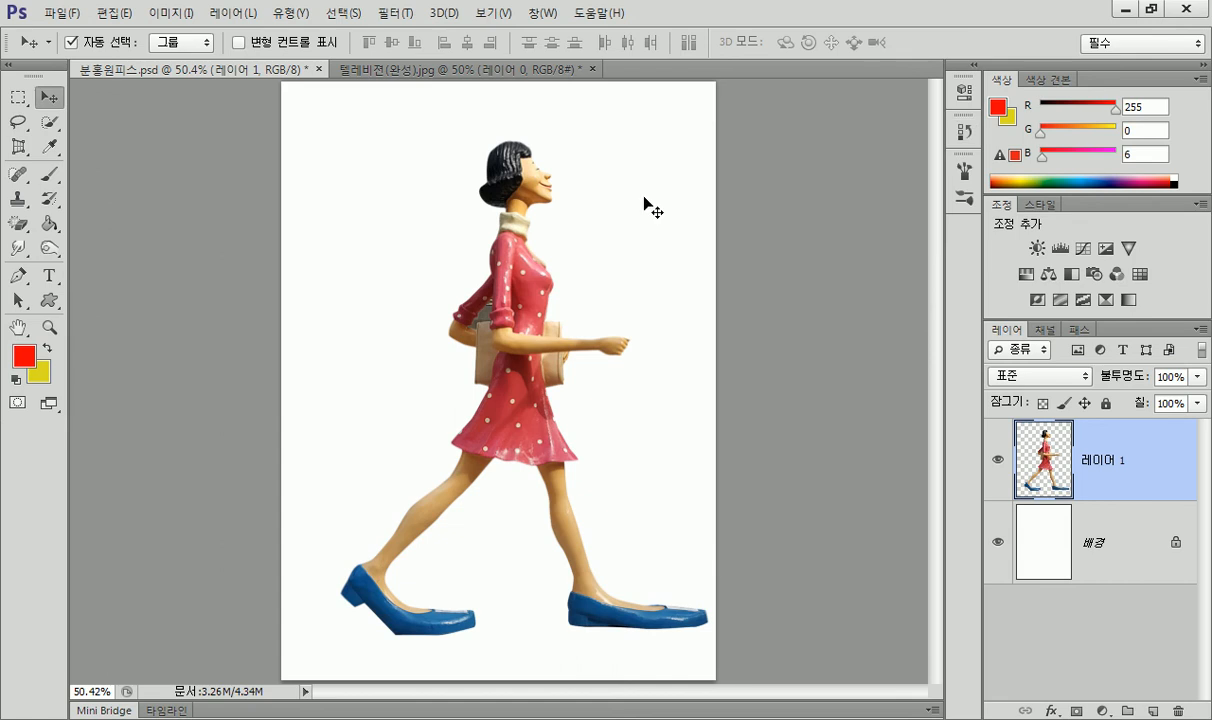
Start Puppet Warp on the figure in 레이어 1, and place and delete a trial pin on the face.
left_click(114, 14)
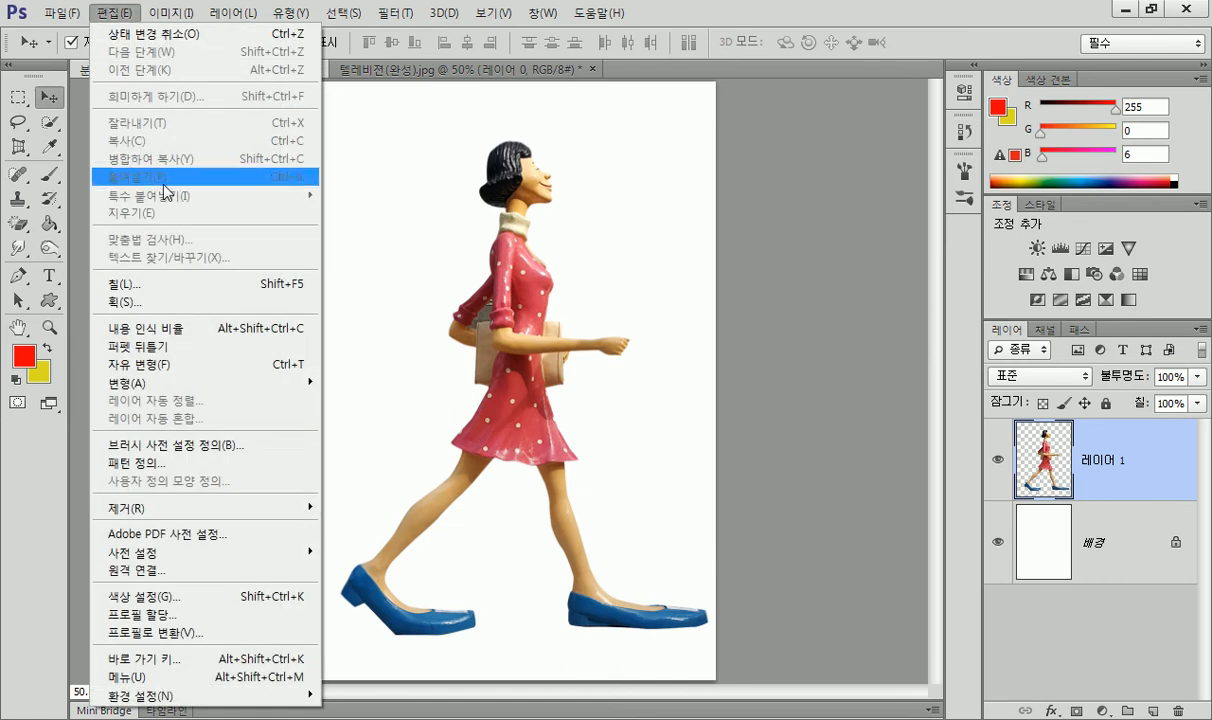
left_click(155, 346)
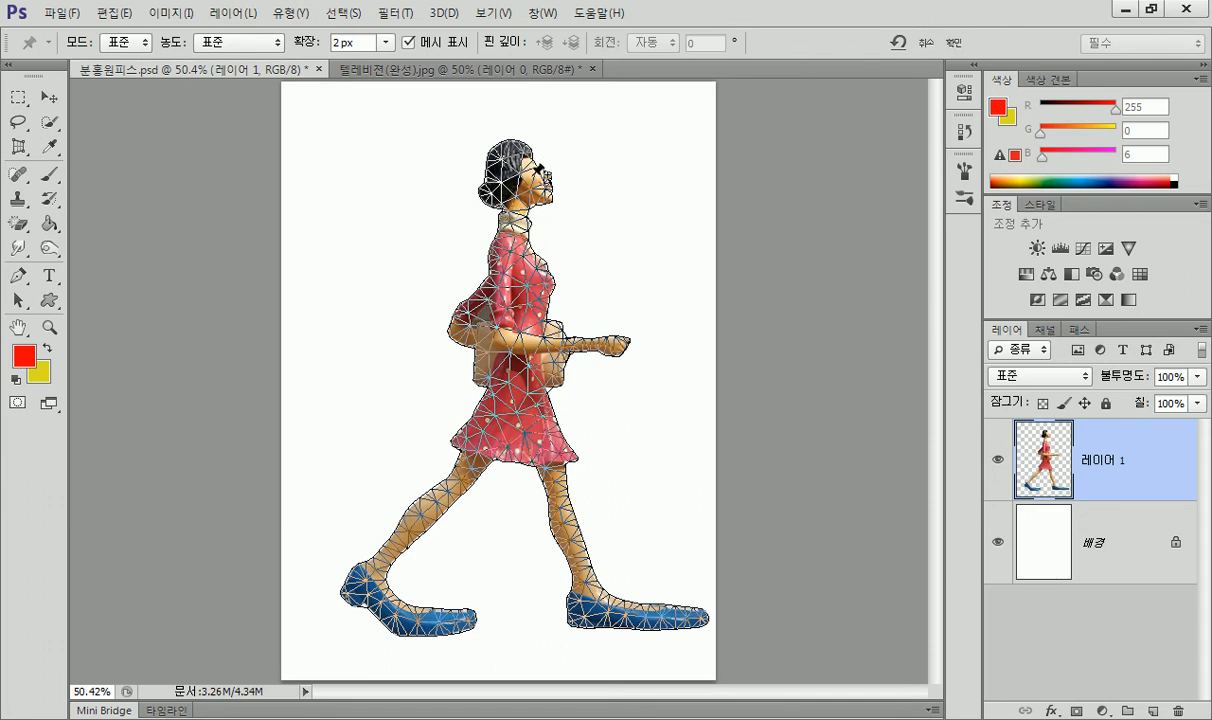
left_click(531, 171)
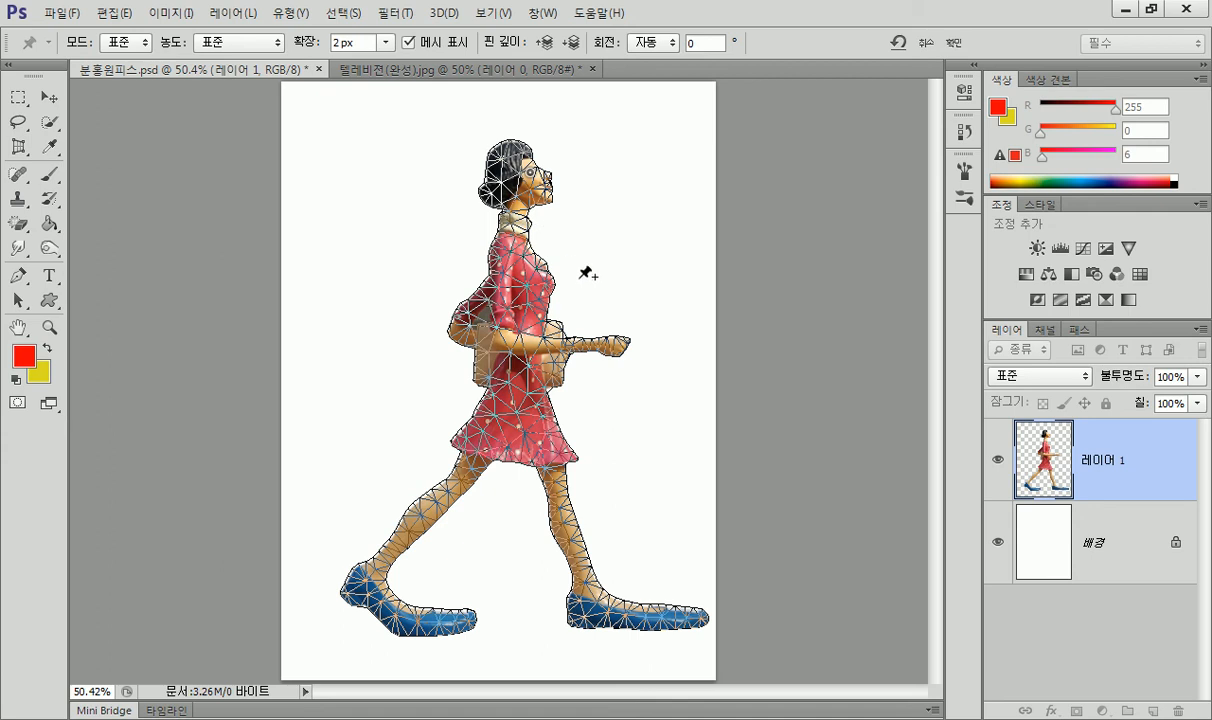
right_click(531, 172)
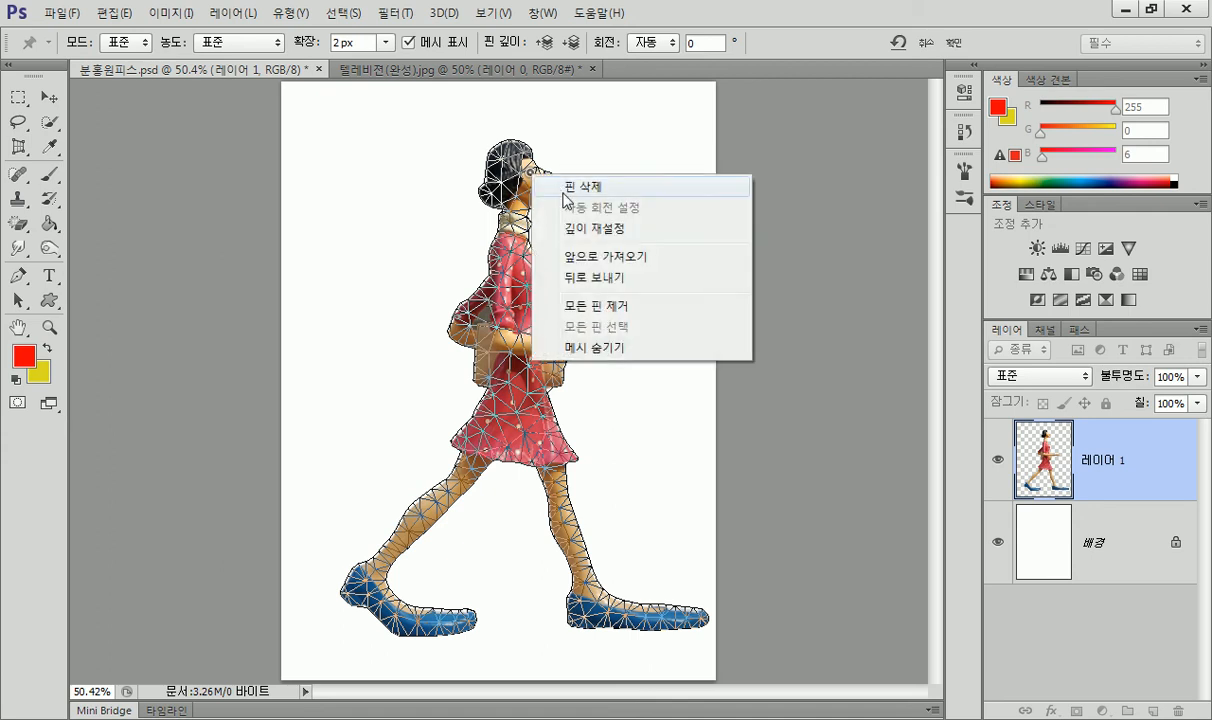
left_click(588, 188)
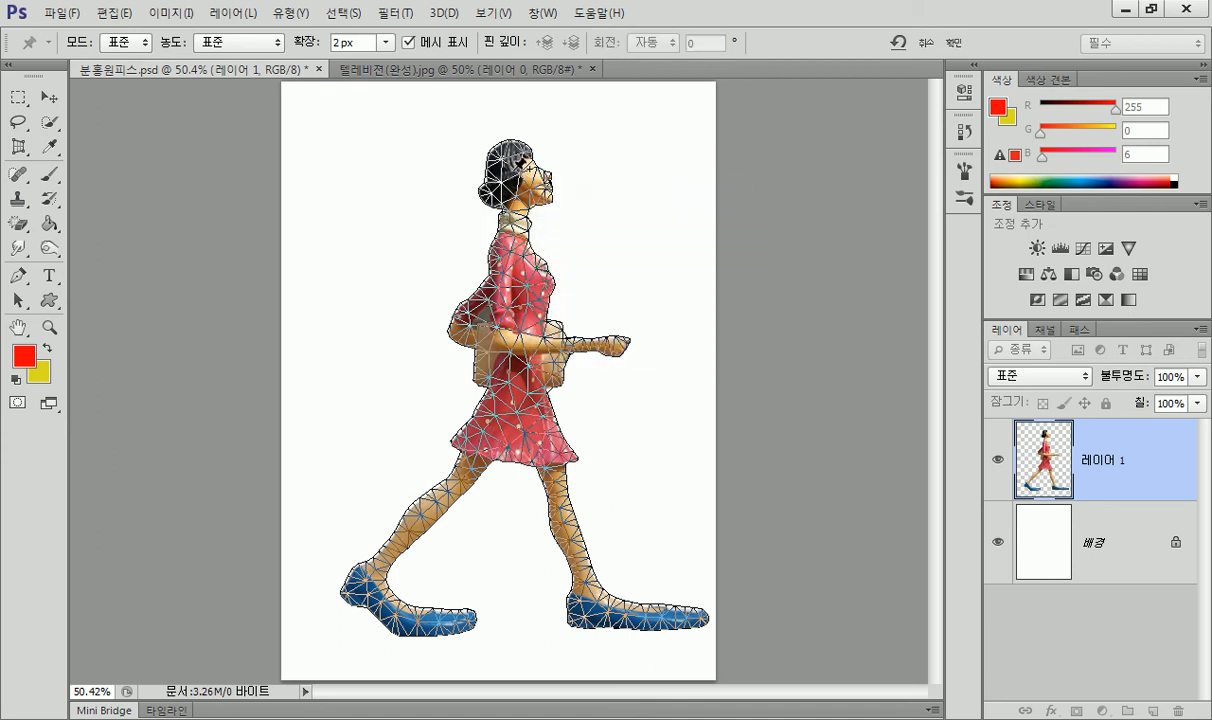
Add puppet pins on the figure's head, neck, rear thigh, front leg, front ankle, front toe and shoulder.
left_click(513, 161)
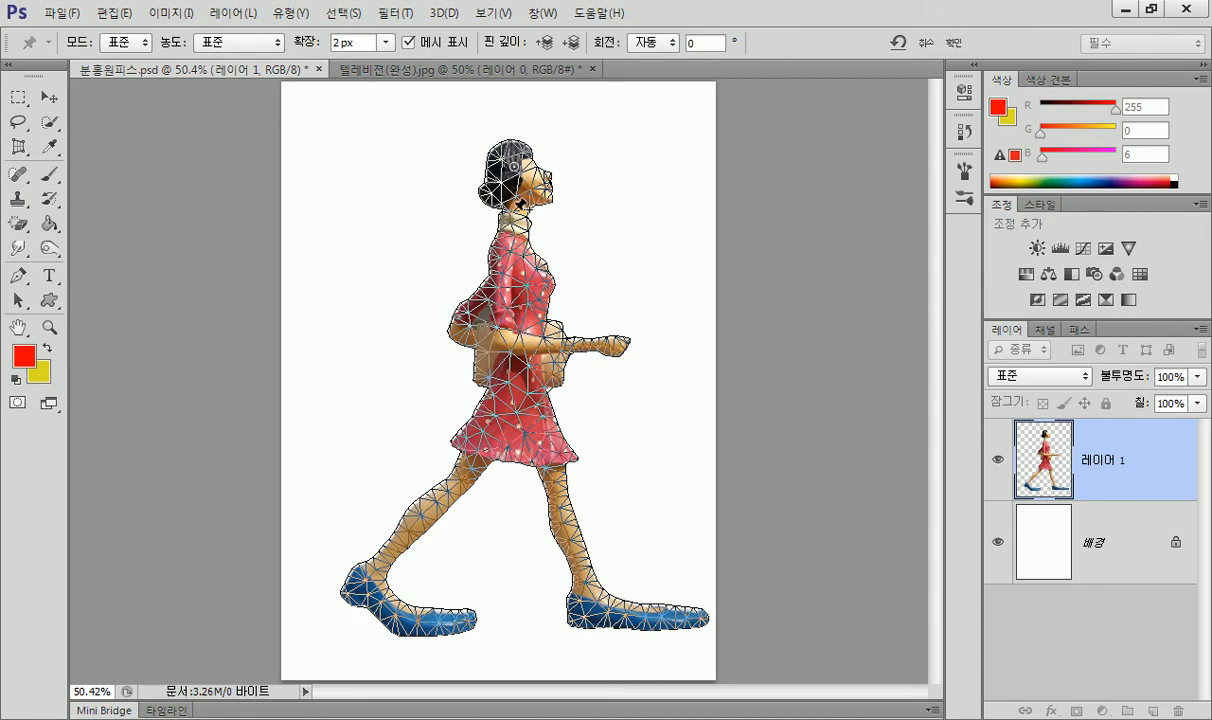
left_click(507, 212)
left_click(458, 476)
left_click(558, 491)
left_click(584, 582)
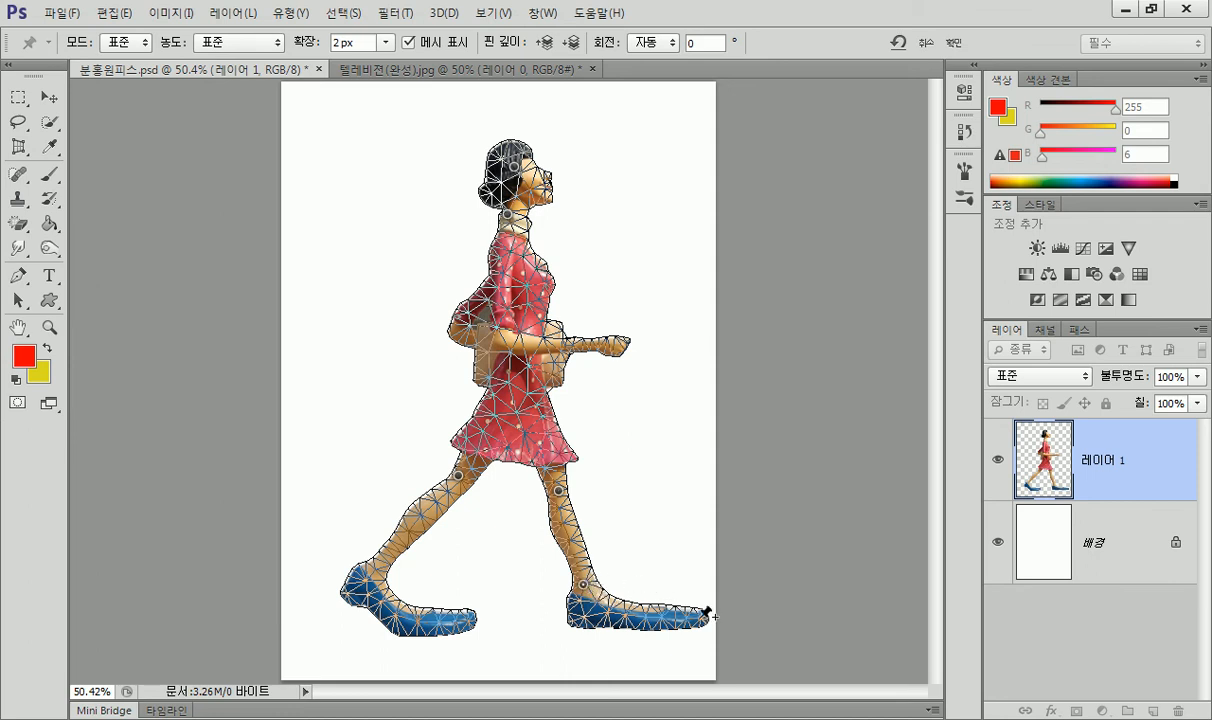
left_click(702, 616)
left_click(501, 262)
Raise the rear thigh pin to lift the rear leg, and shift the head, neck and shoulder pins forward.
mouse_move(462, 480)
left_mouse_down()
mouse_move(451, 418)
mouse_move(460, 453)
mouse_move(478, 457)
mouse_move(453, 415)
mouse_move(461, 455)
left_mouse_up()
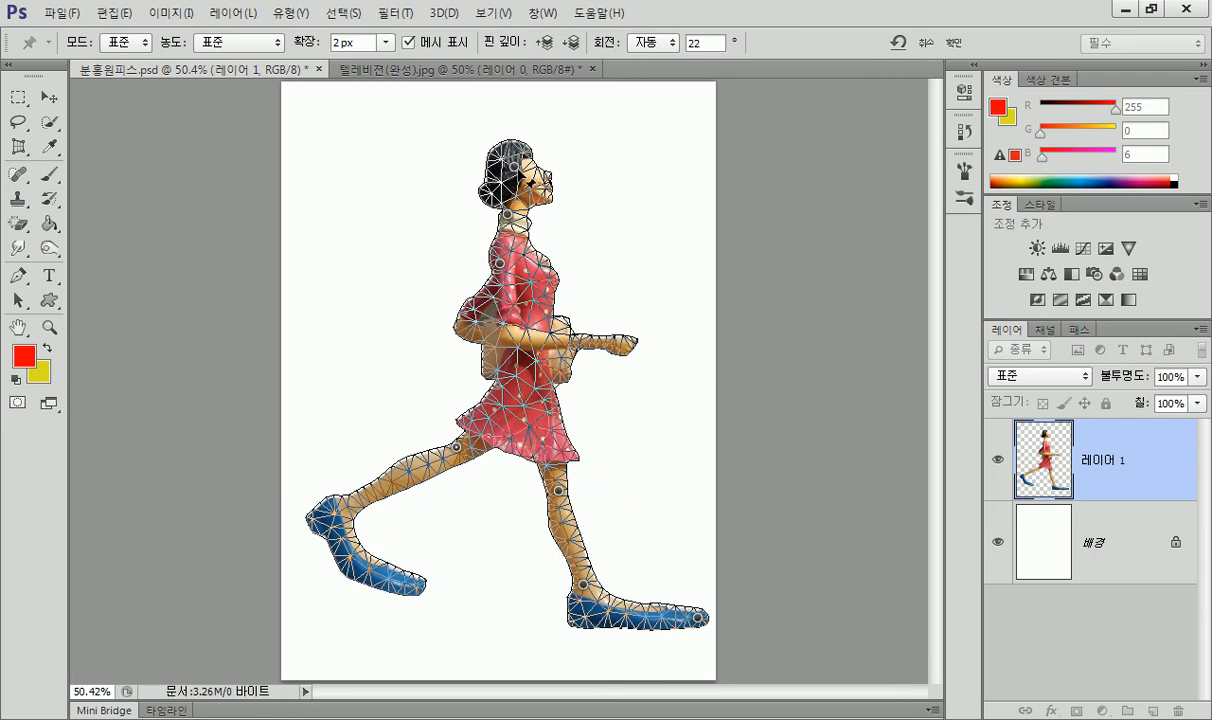
left_click_drag(521, 169, 521, 218)
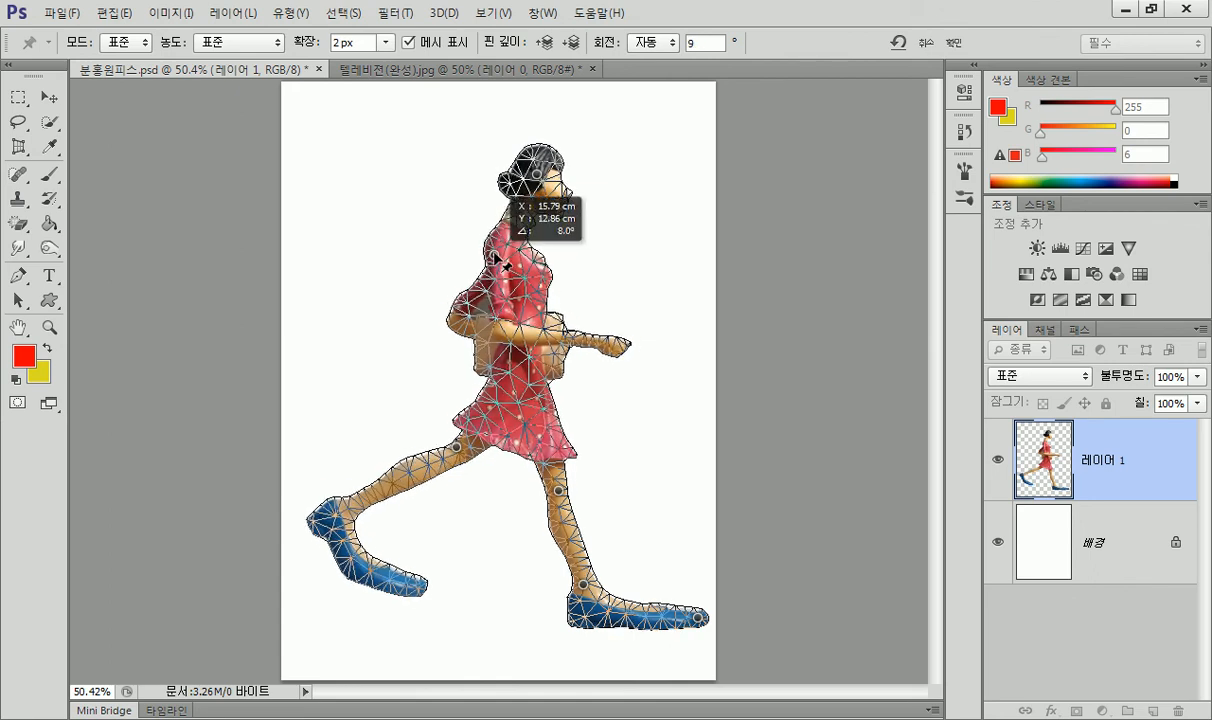
mouse_move(510, 266)
left_mouse_down()
mouse_move(528, 312)
mouse_move(515, 269)
mouse_move(535, 252)
mouse_move(500, 252)
mouse_move(513, 252)
left_mouse_up()
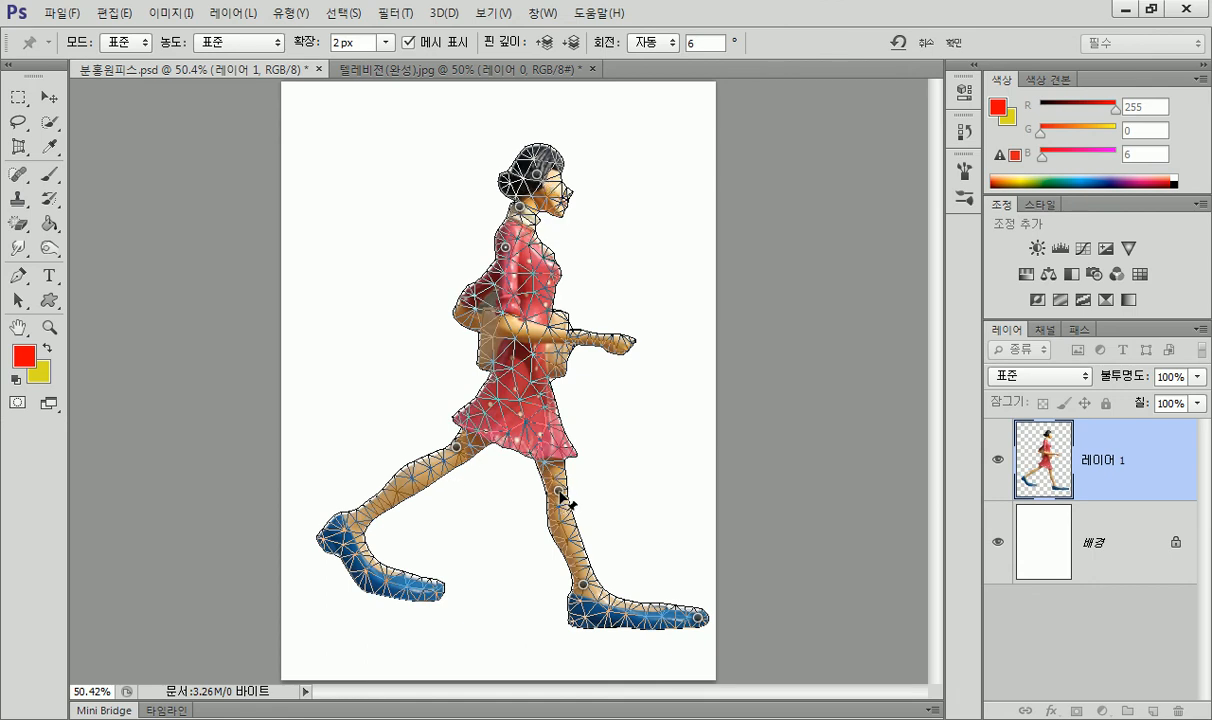
Move the front leg pin forward and raise the front ankle and toe pins slightly.
left_click_drag(560, 492, 588, 493)
mouse_move(584, 584)
left_mouse_down()
mouse_move(613, 567)
mouse_move(558, 569)
mouse_move(602, 567)
mouse_move(576, 583)
mouse_move(603, 568)
mouse_move(589, 577)
left_mouse_up()
mouse_move(700, 621)
left_mouse_down()
mouse_move(664, 500)
mouse_move(621, 623)
mouse_move(676, 560)
mouse_move(692, 400)
mouse_move(710, 563)
mouse_move(692, 621)
mouse_move(688, 575)
mouse_move(692, 603)
left_mouse_up()
Delete the front ankle and toe pins, and shift the front leg pin backward and slightly down.
right_click(592, 582)
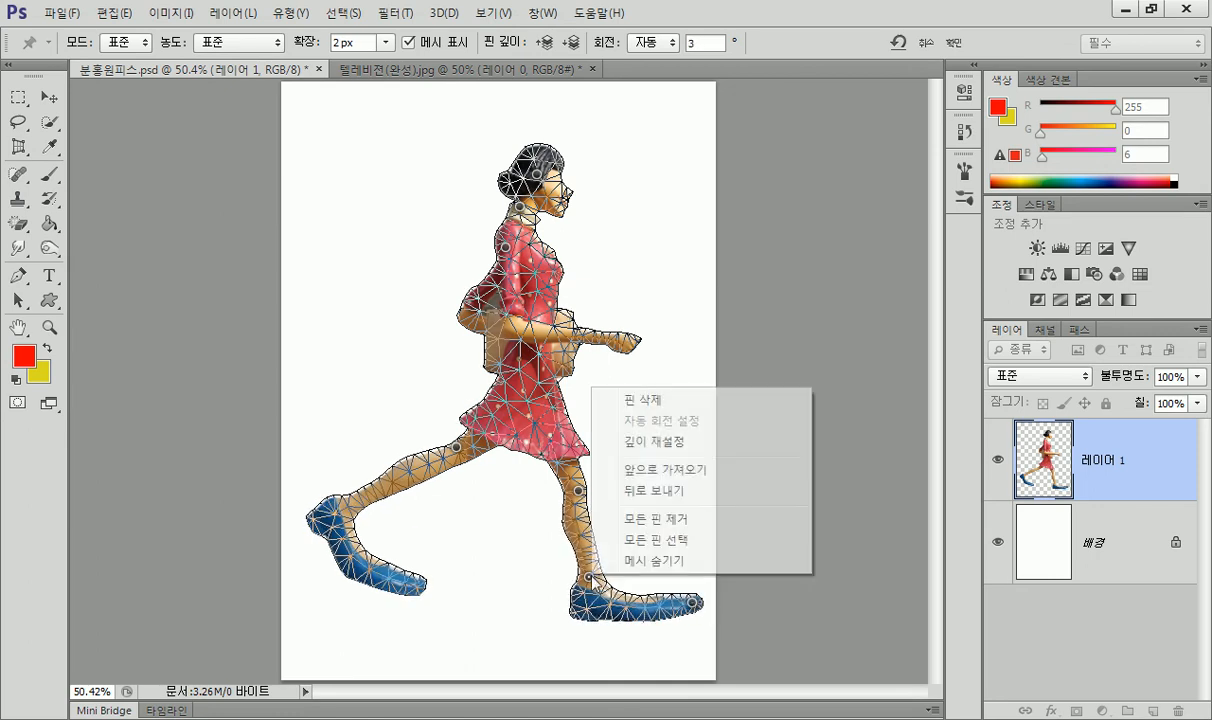
left_click(688, 400)
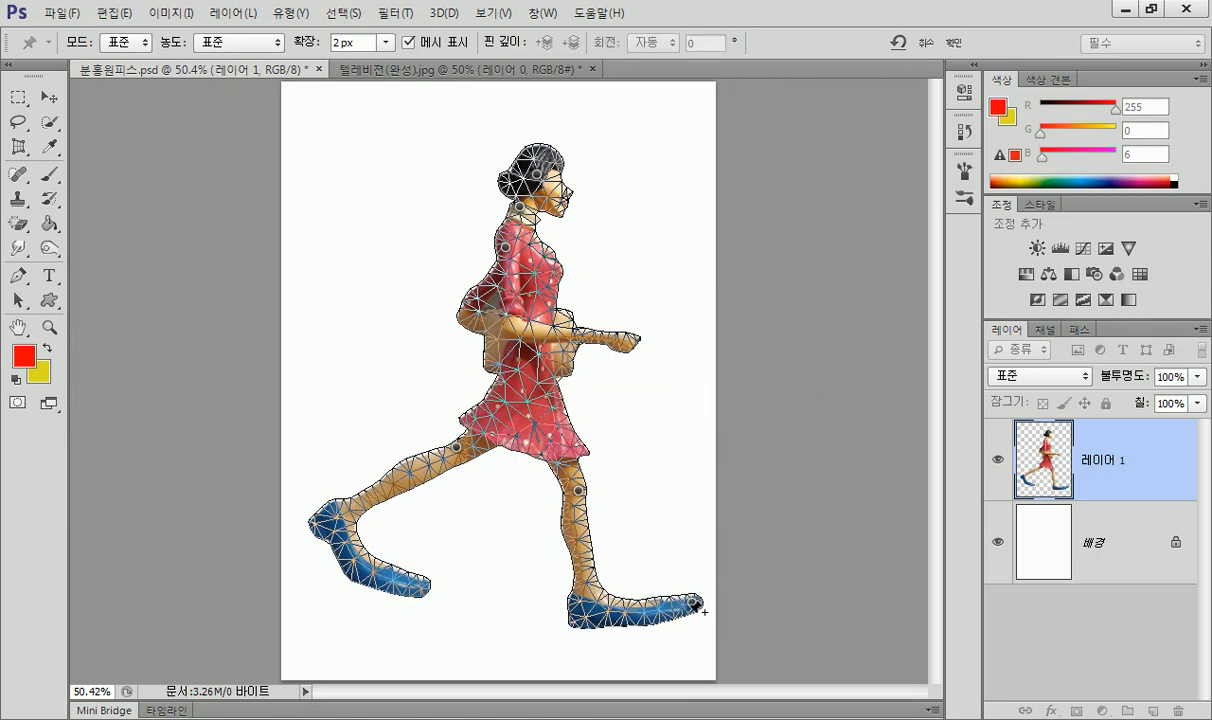
mouse_move(582, 492)
left_mouse_down()
mouse_move(603, 490)
mouse_move(576, 492)
mouse_move(570, 503)
mouse_move(590, 508)
mouse_move(578, 530)
mouse_move(574, 500)
left_mouse_up()
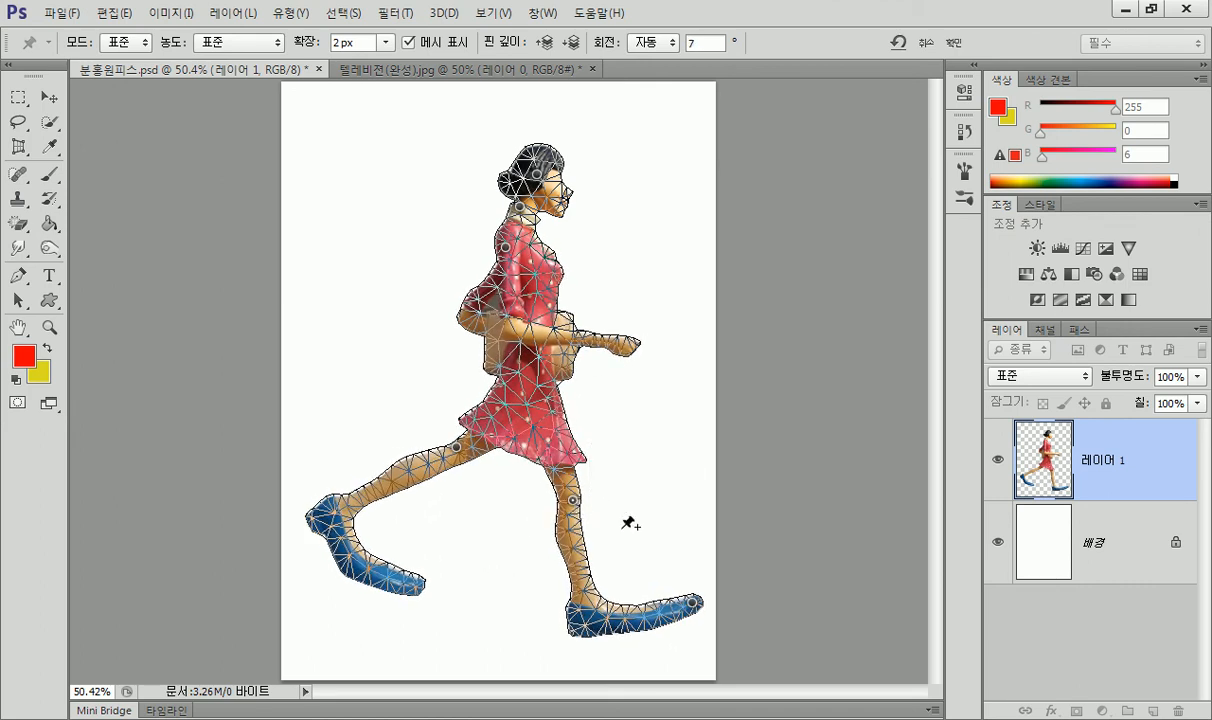
right_click(694, 605)
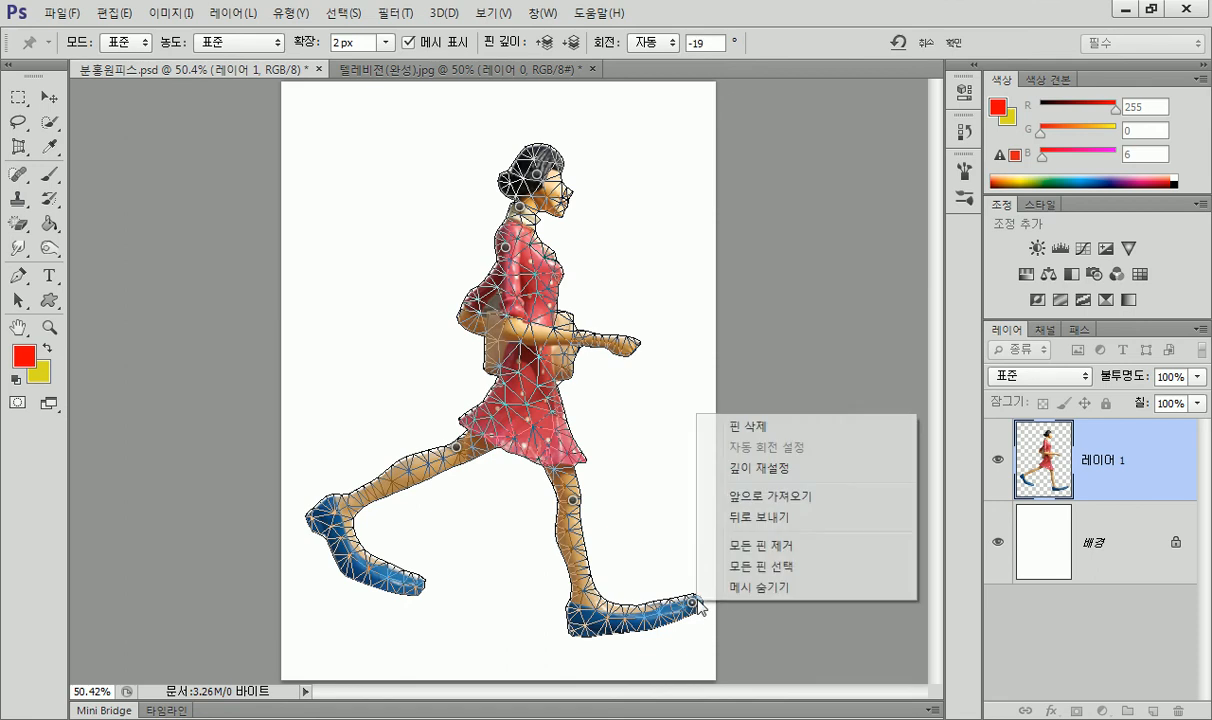
left_click(745, 404)
mouse_move(576, 503)
left_mouse_down()
mouse_move(612, 496)
mouse_move(574, 526)
mouse_move(546, 508)
mouse_move(578, 460)
mouse_move(530, 522)
mouse_move(570, 441)
mouse_move(549, 522)
mouse_move(542, 497)
mouse_move(562, 492)
mouse_move(585, 515)
mouse_move(557, 499)
left_mouse_up()
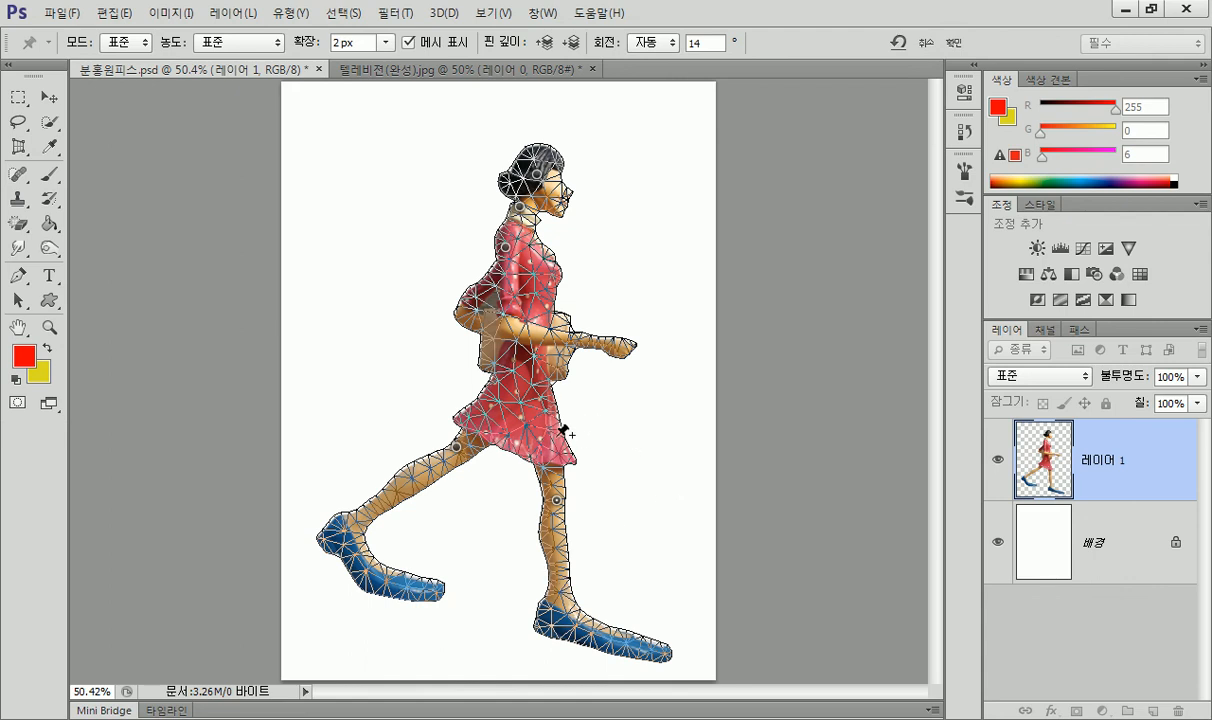
Move the head pin forward and down to bow the head, and save the document with the puppet warp applied.
mouse_move(550, 187)
left_mouse_down()
mouse_move(609, 185)
mouse_move(532, 183)
mouse_move(572, 195)
left_mouse_up()
left_click(60, 13)
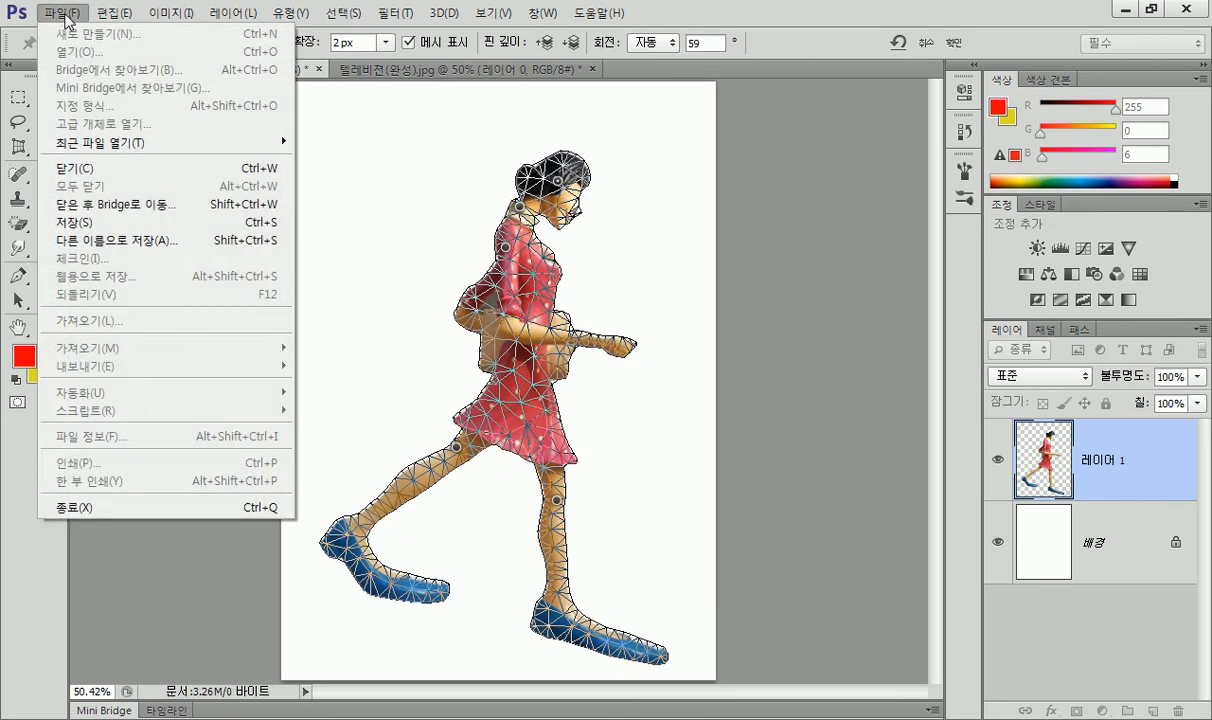
left_click(103, 224)
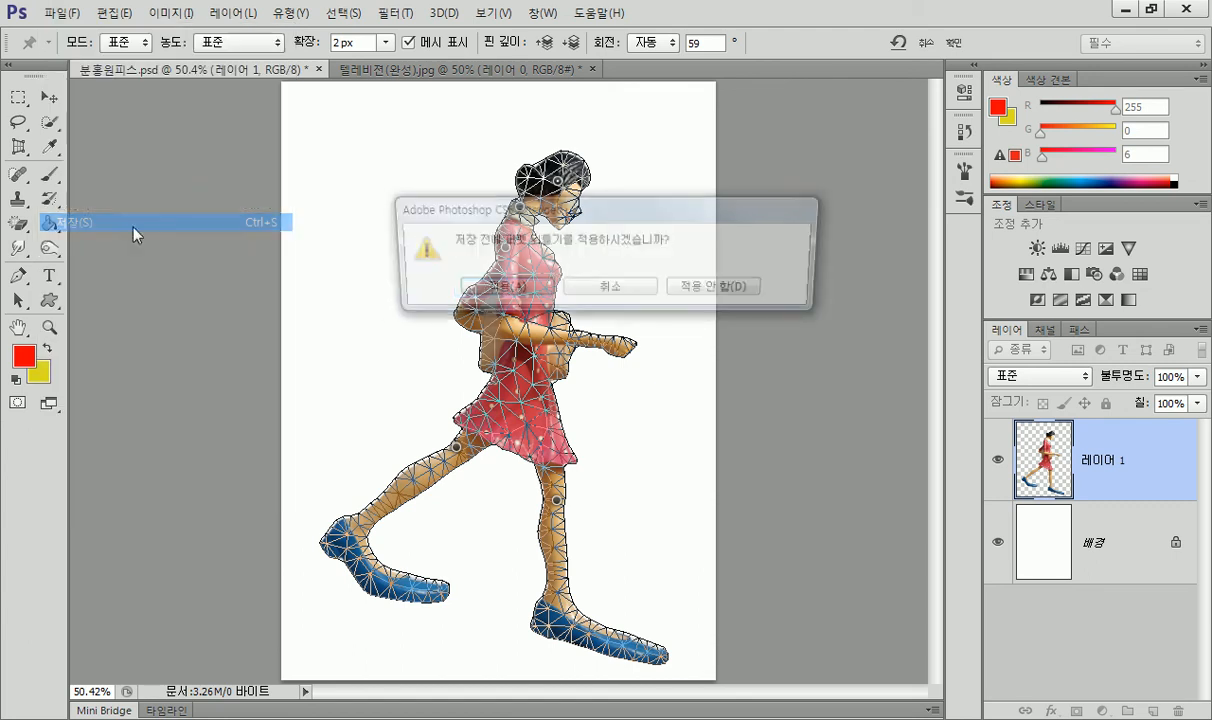
left_click(527, 290)
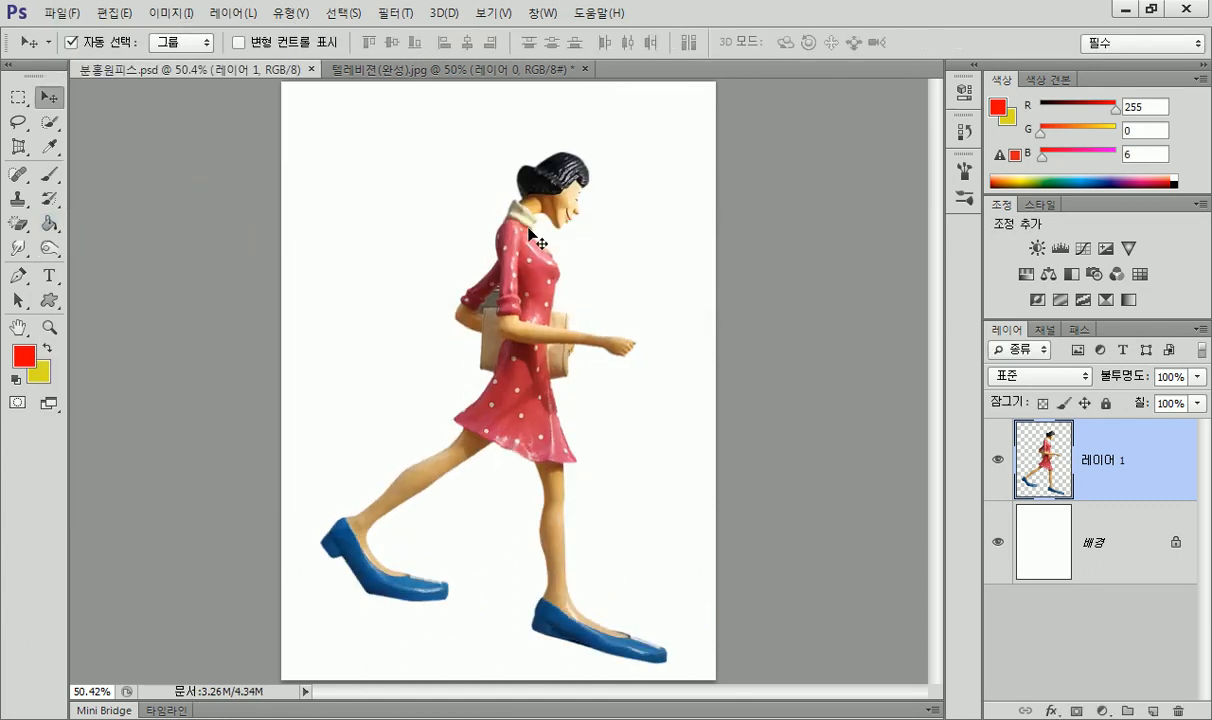
Review the file formats offered in Save As, and cancel without saving a copy.
left_click(60, 13)
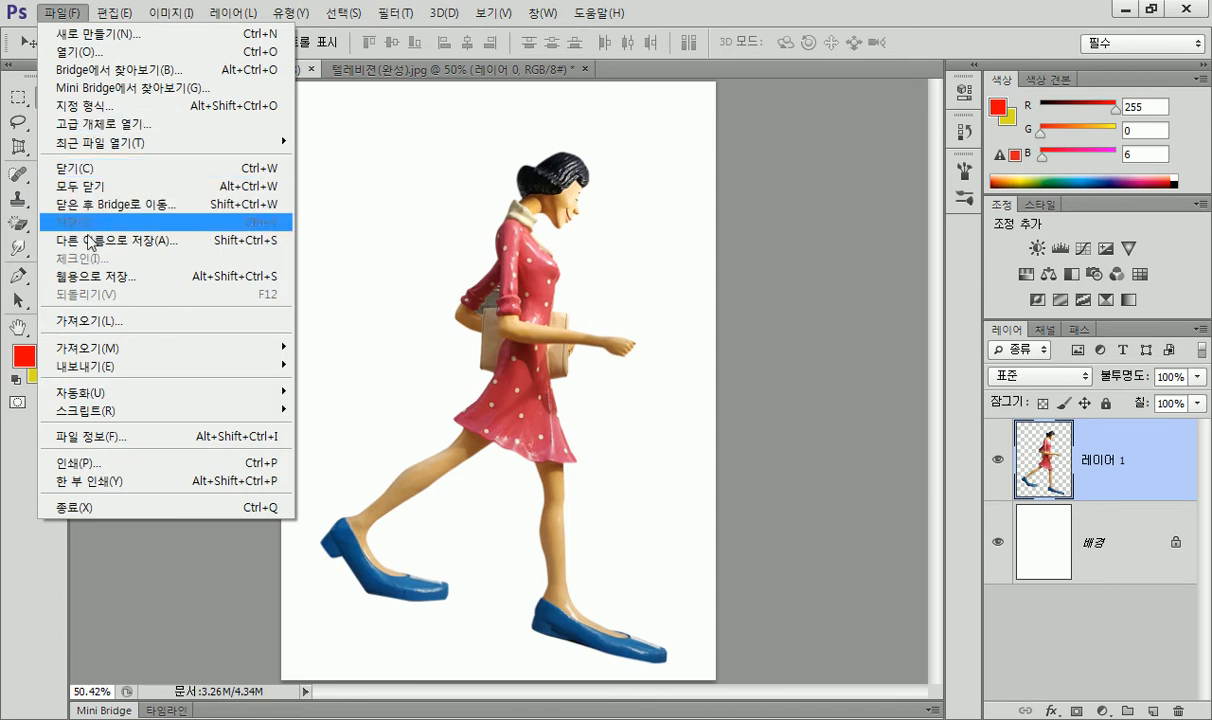
left_click(166, 244)
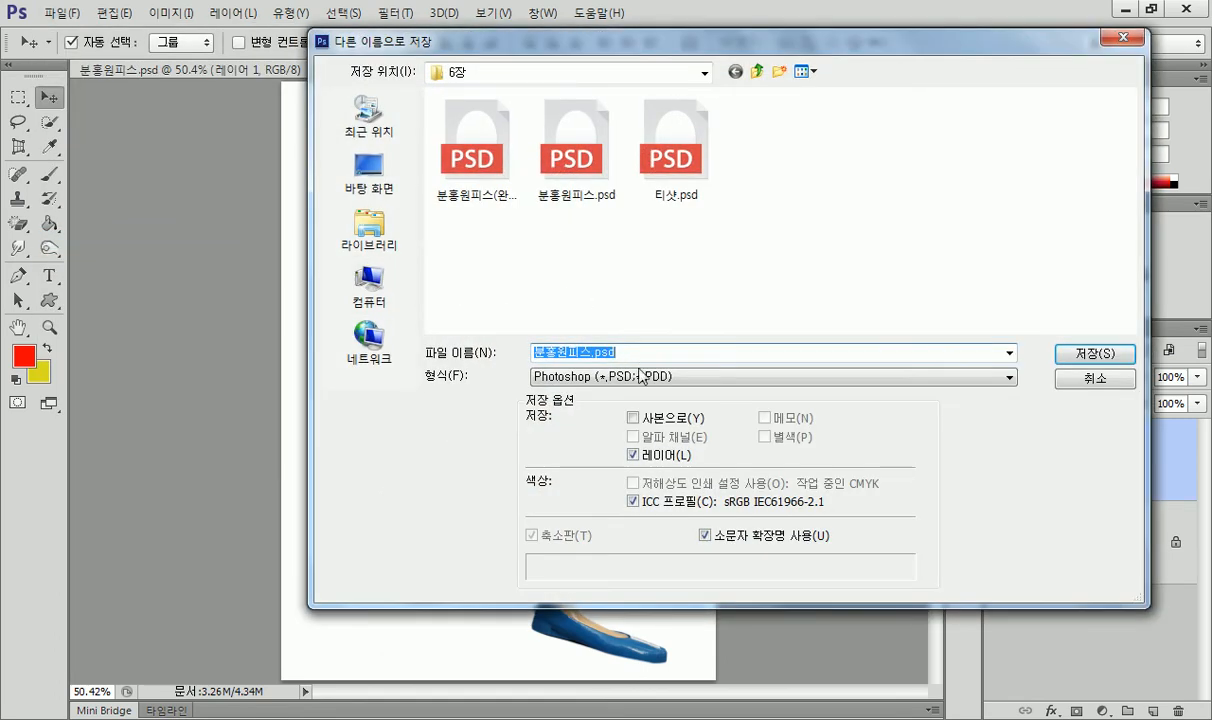
left_click(657, 381)
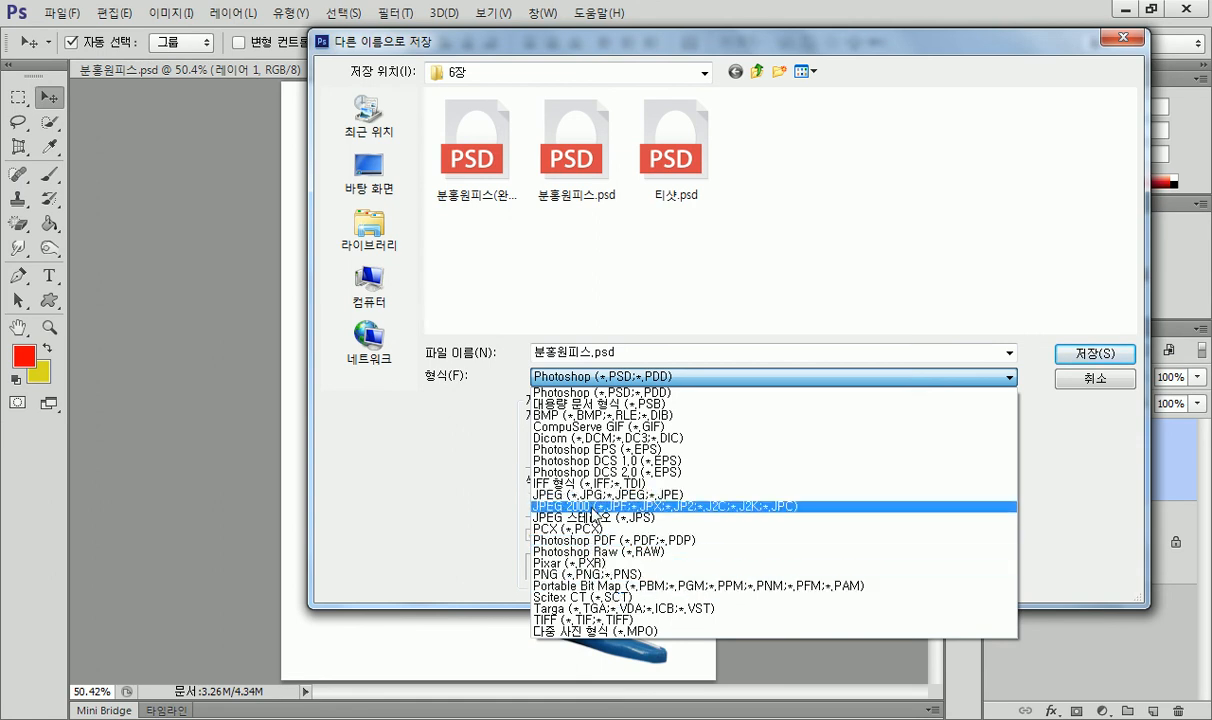
left_click(1010, 376)
left_click(1070, 380)
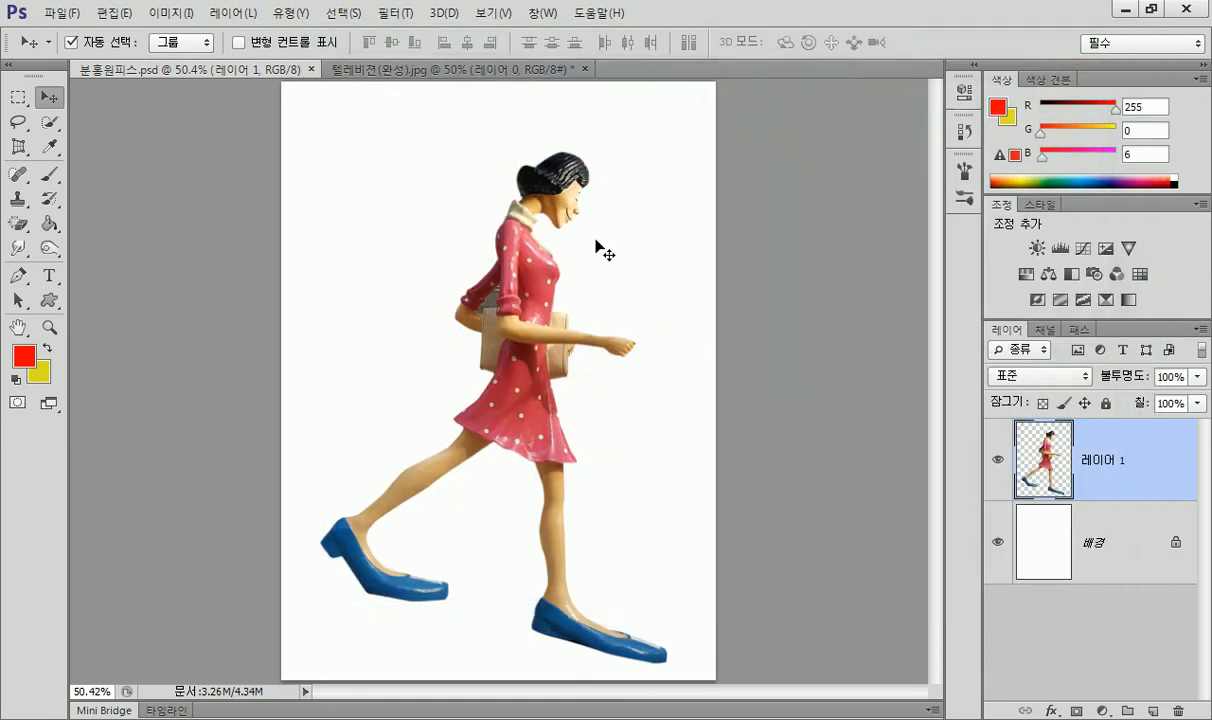
Puppet-warp the figure with pins on the neck and shoulder, swing a head pin backward so the face lifts, and apply the warp.
left_click(118, 14)
left_click(157, 346)
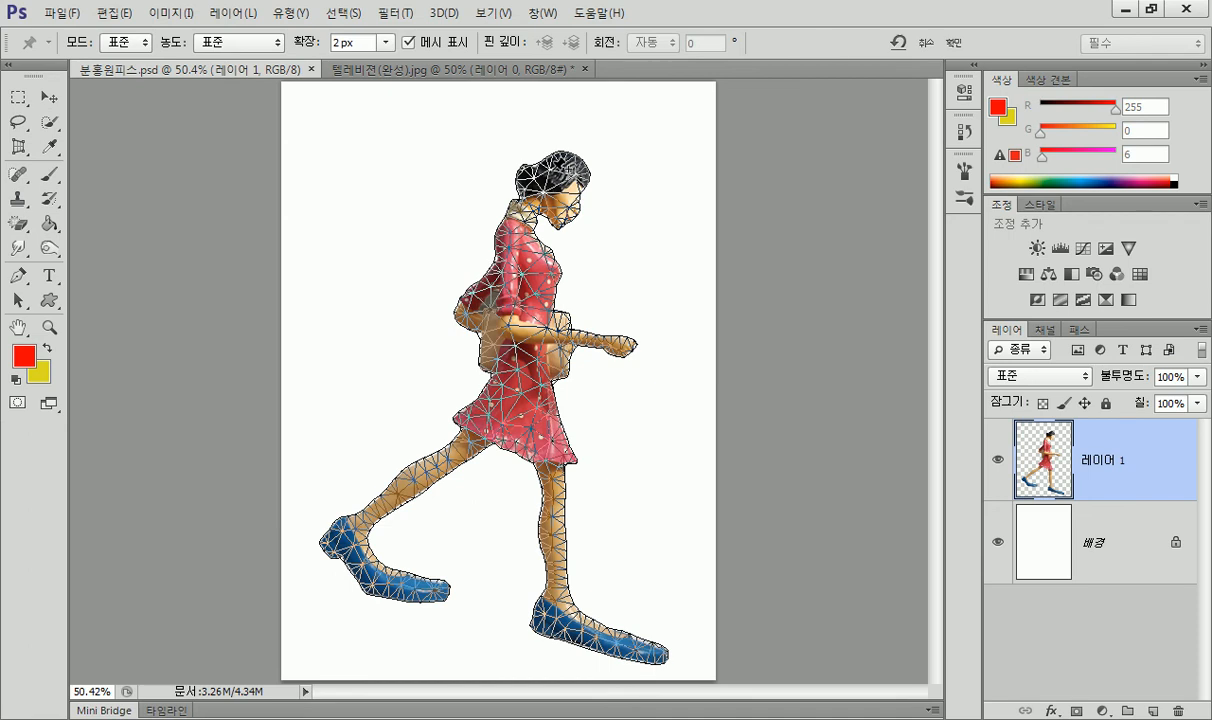
left_click(521, 207)
left_click(508, 245)
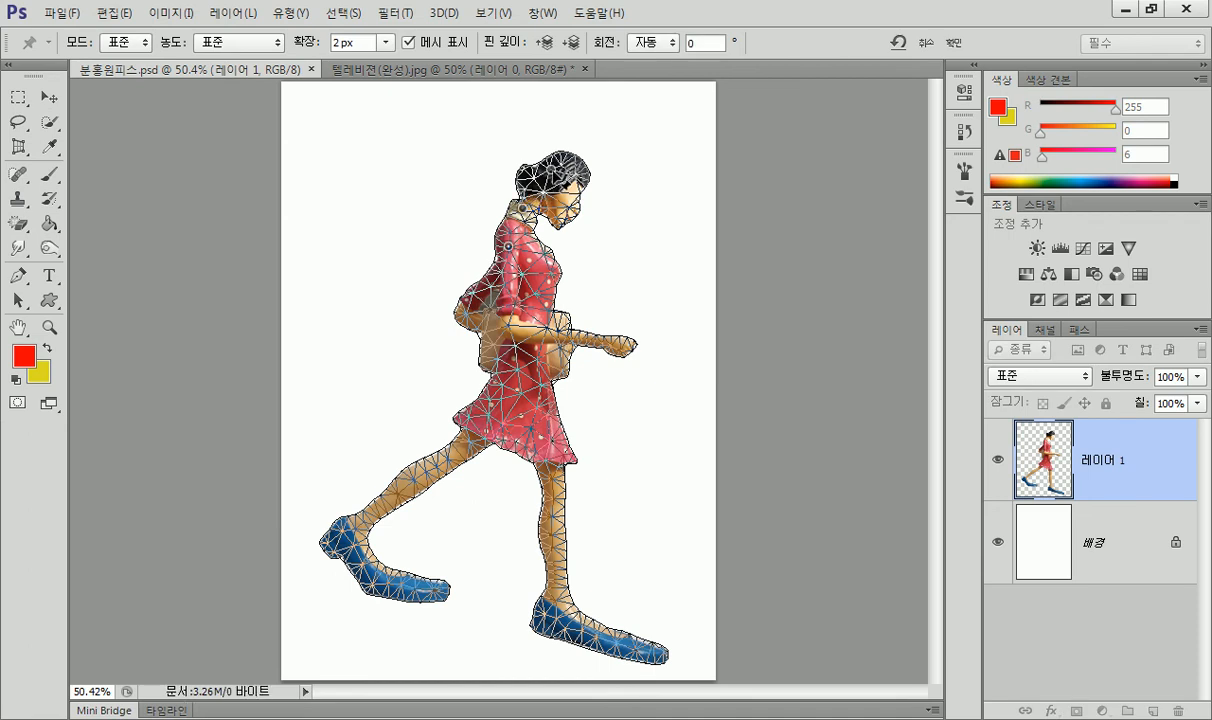
left_click_drag(578, 178, 479, 162)
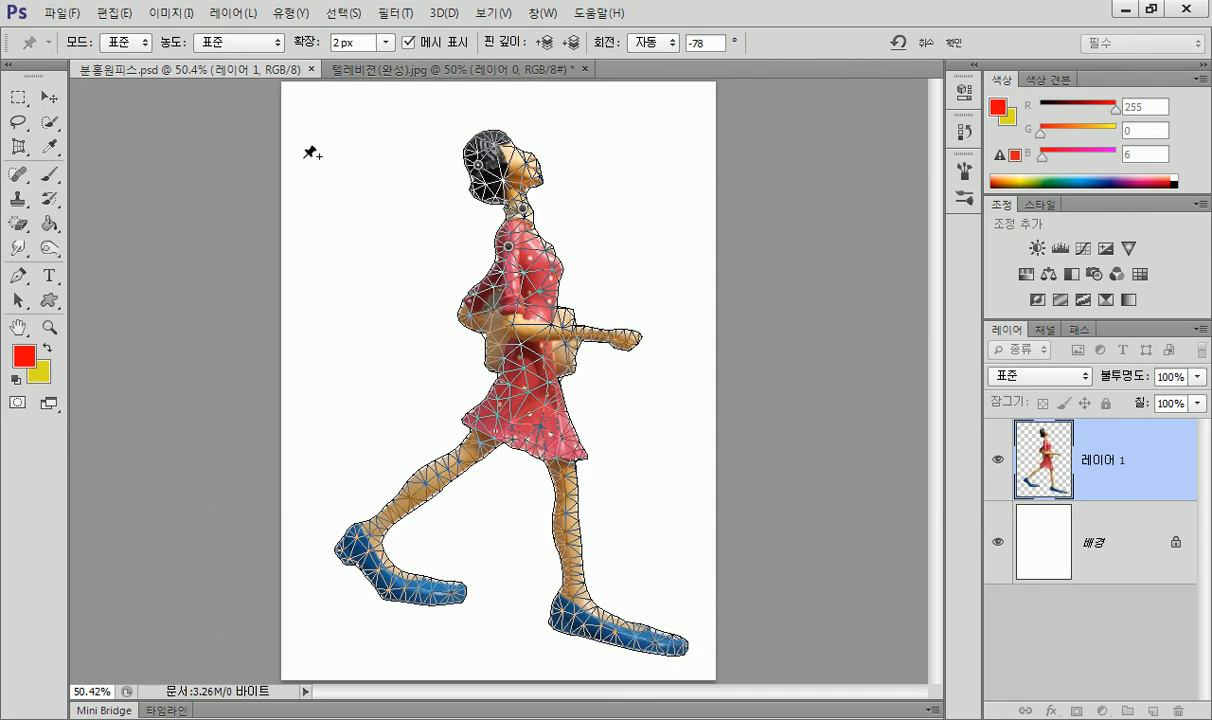
left_click(950, 43)
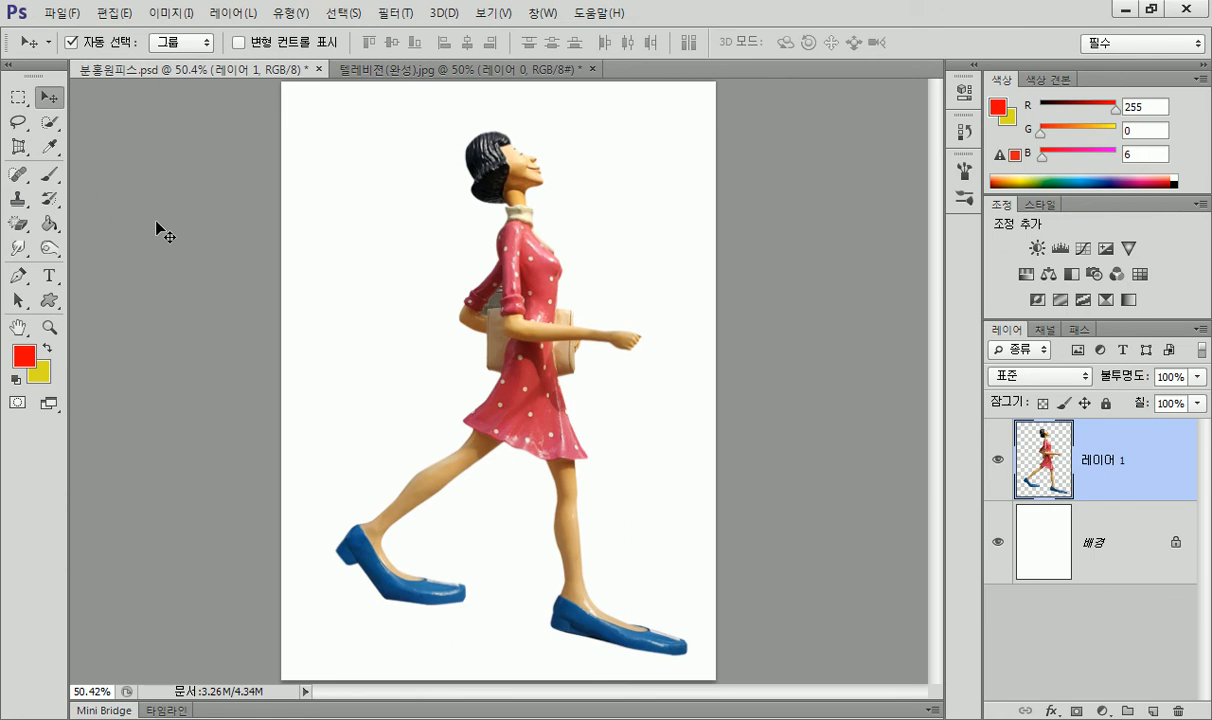
Start a new Puppet Warp, pin the head, neck, shoulder and both legs, and shift the rear thigh pin slightly backward.
left_click(112, 13)
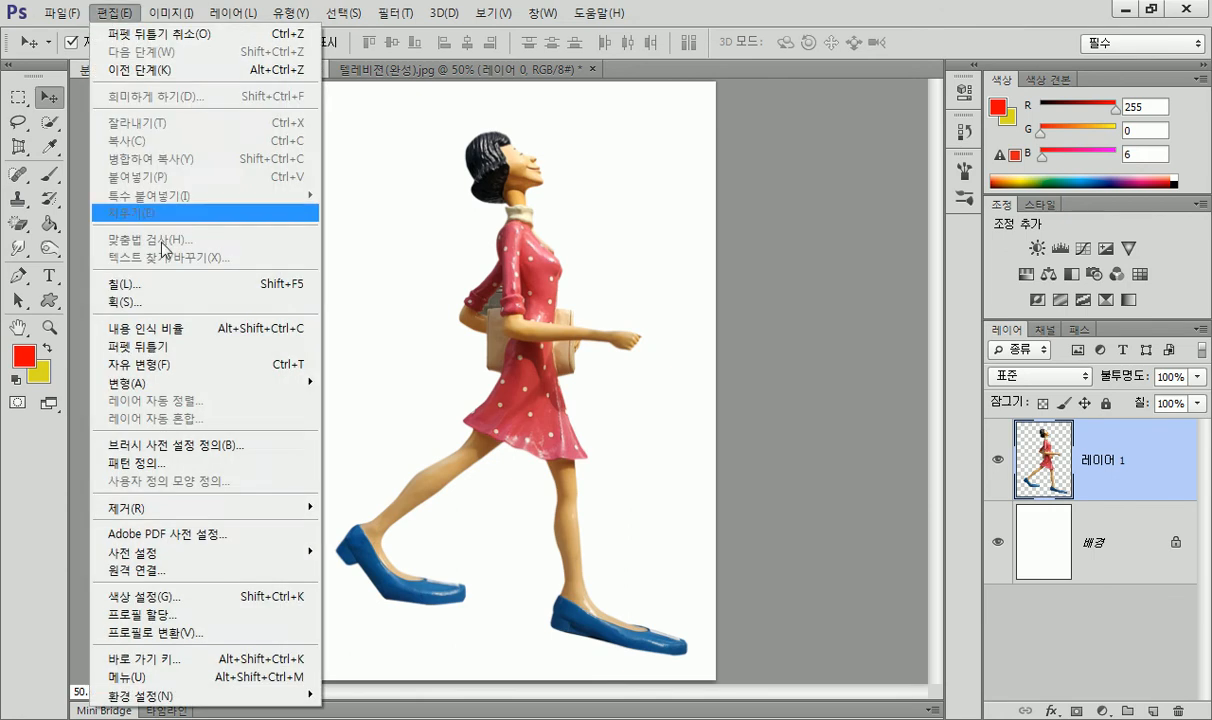
left_click(140, 346)
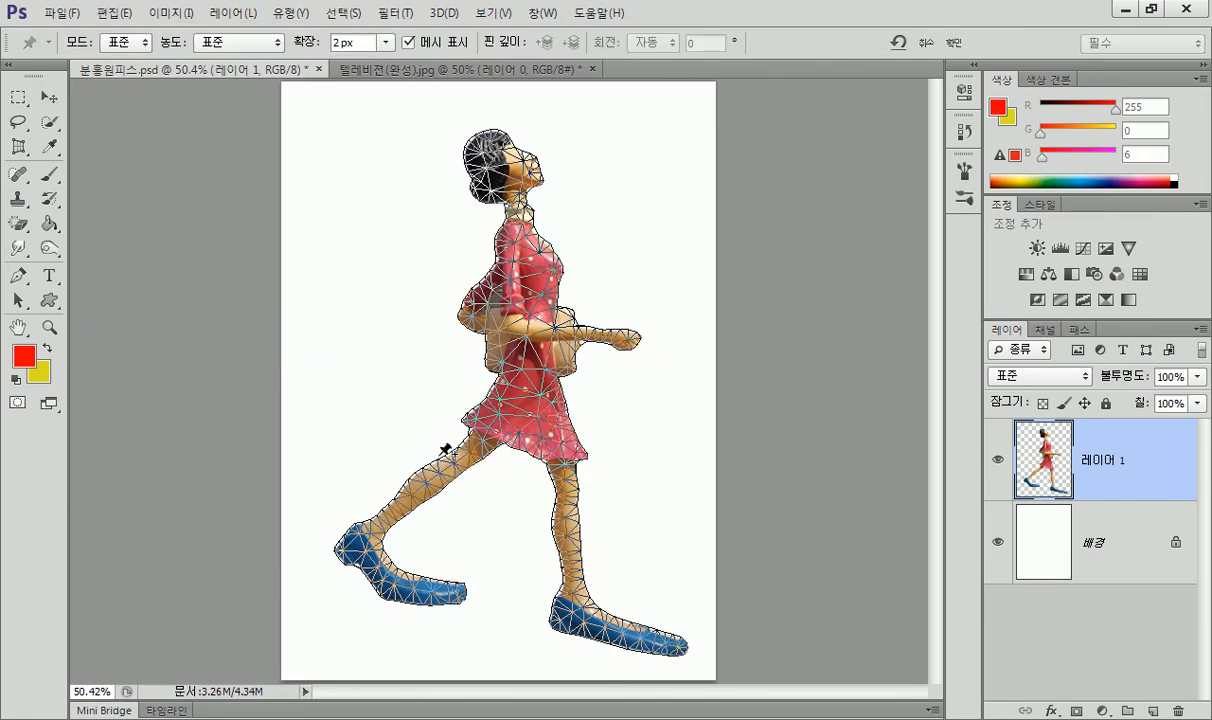
mouse_move(463, 457)
left_mouse_down()
mouse_move(447, 444)
mouse_move(468, 475)
left_mouse_up()
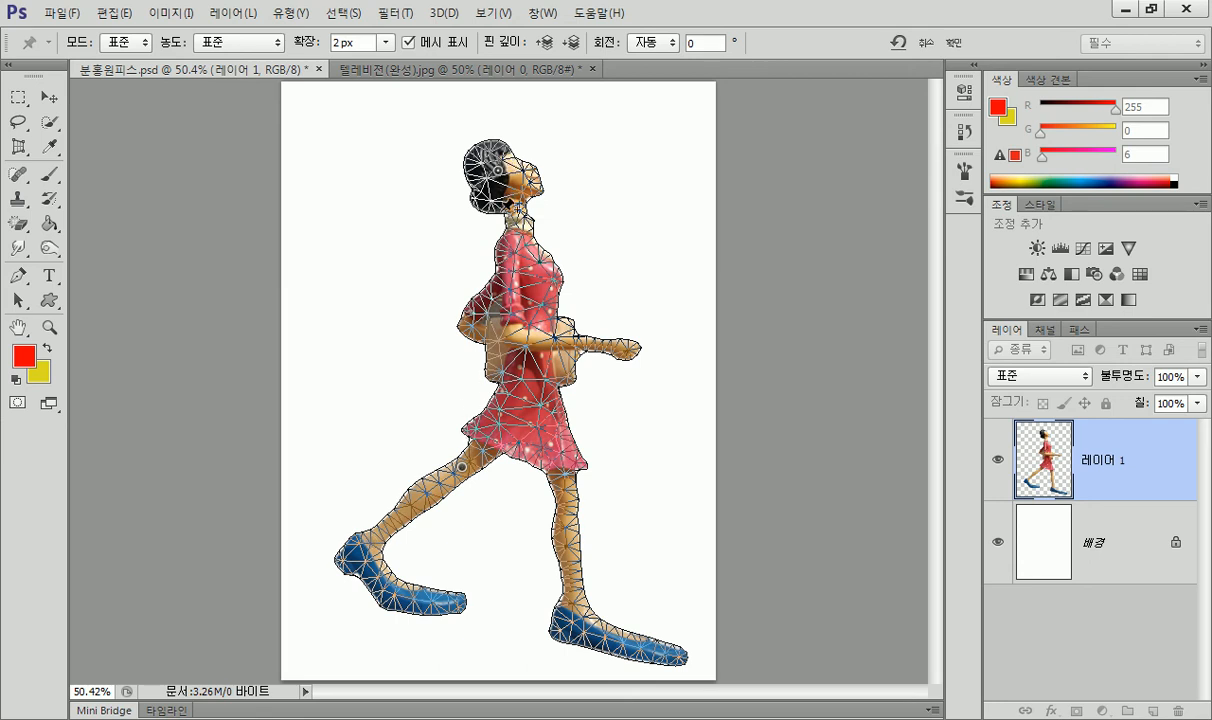
left_click(510, 218)
left_click(511, 248)
mouse_move(466, 470)
left_mouse_down()
mouse_move(461, 450)
mouse_move(458, 480)
mouse_move(413, 415)
mouse_move(510, 456)
mouse_move(462, 540)
mouse_move(437, 477)
mouse_move(452, 467)
left_mouse_up()
left_click(552, 518)
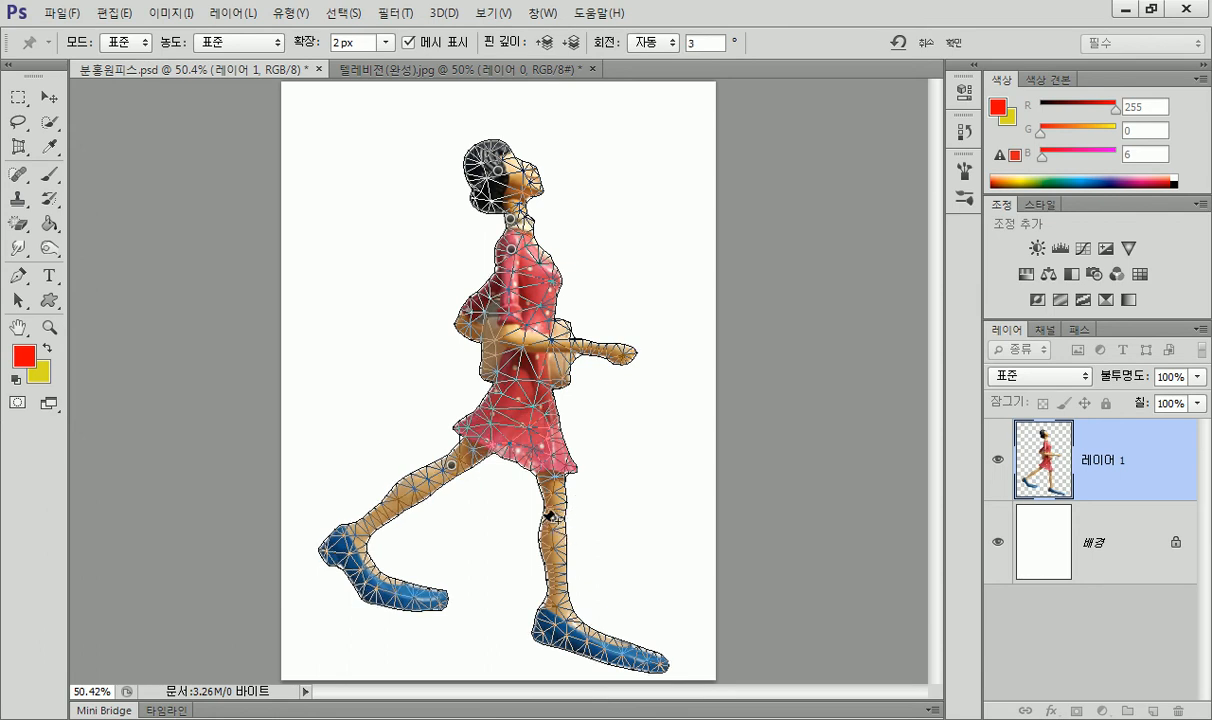
Raise the rear thigh pin slightly, delete the front leg pin, and pull the rear thigh pin downward.
mouse_move(453, 470)
left_mouse_down()
mouse_move(452, 485)
mouse_move(447, 450)
mouse_move(451, 461)
left_mouse_up()
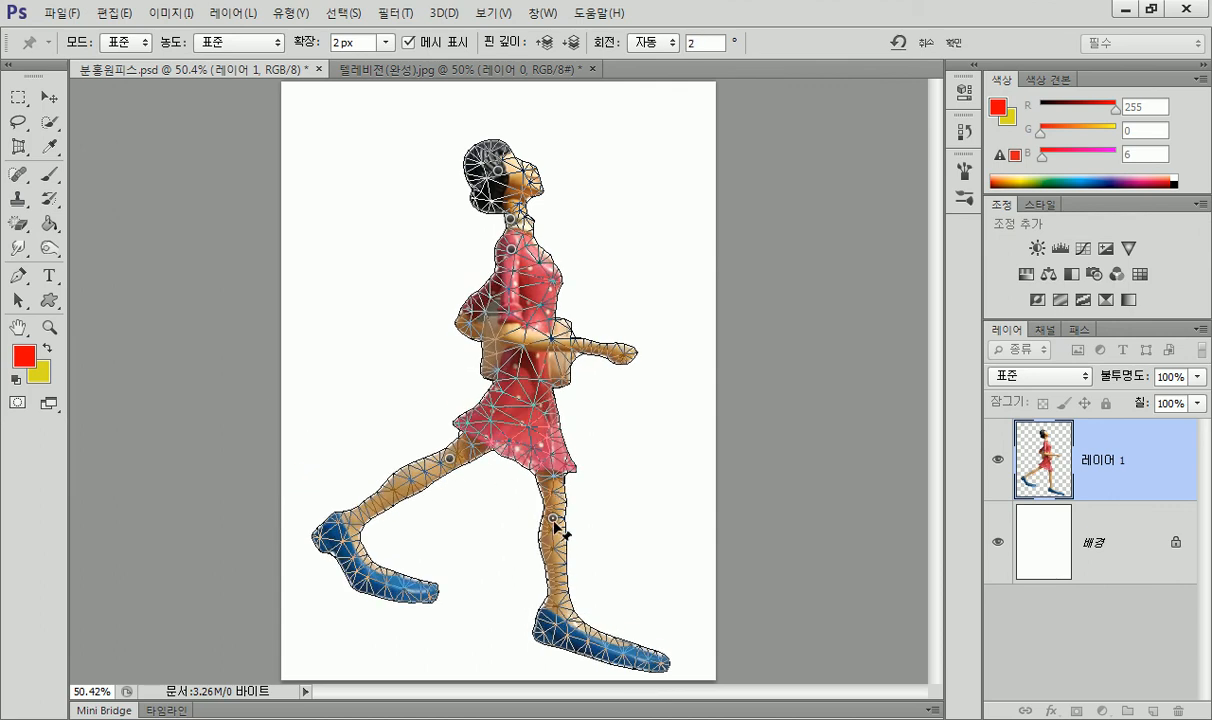
right_click(555, 524)
left_click(585, 532)
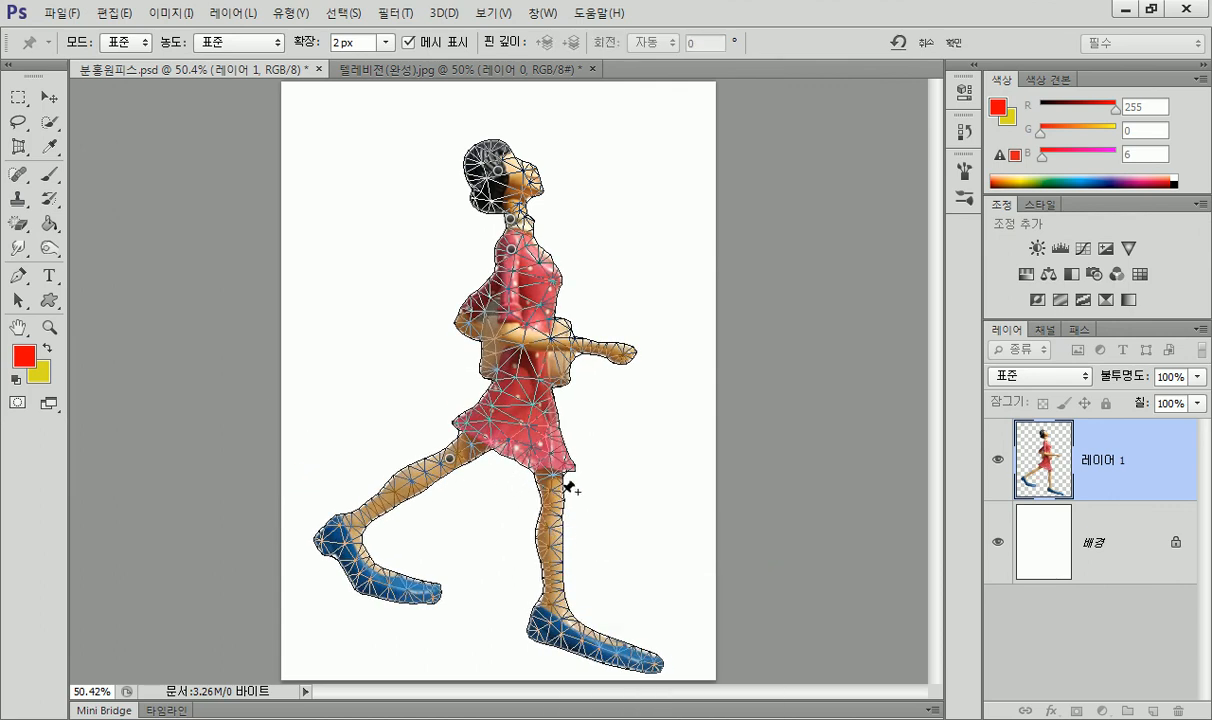
mouse_move(462, 473)
left_mouse_down()
mouse_move(450, 482)
mouse_move(495, 460)
mouse_move(410, 480)
mouse_move(527, 490)
mouse_move(514, 500)
mouse_move(530, 500)
mouse_move(486, 507)
mouse_move(478, 532)
mouse_move(540, 514)
mouse_move(436, 496)
mouse_move(476, 510)
mouse_move(455, 480)
mouse_move(457, 490)
left_mouse_up()
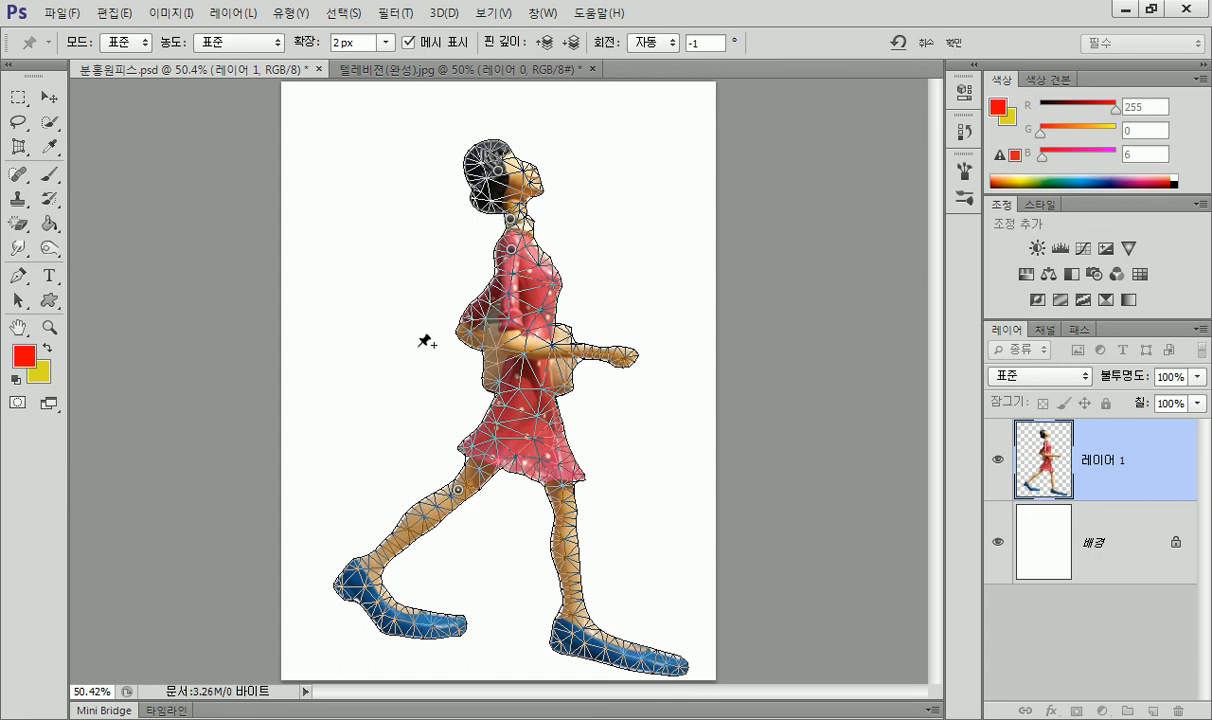
Pull the shoulder pin far backward and move the head pin forward and down to make the figure stoop.
left_click_drag(511, 250, 431, 256)
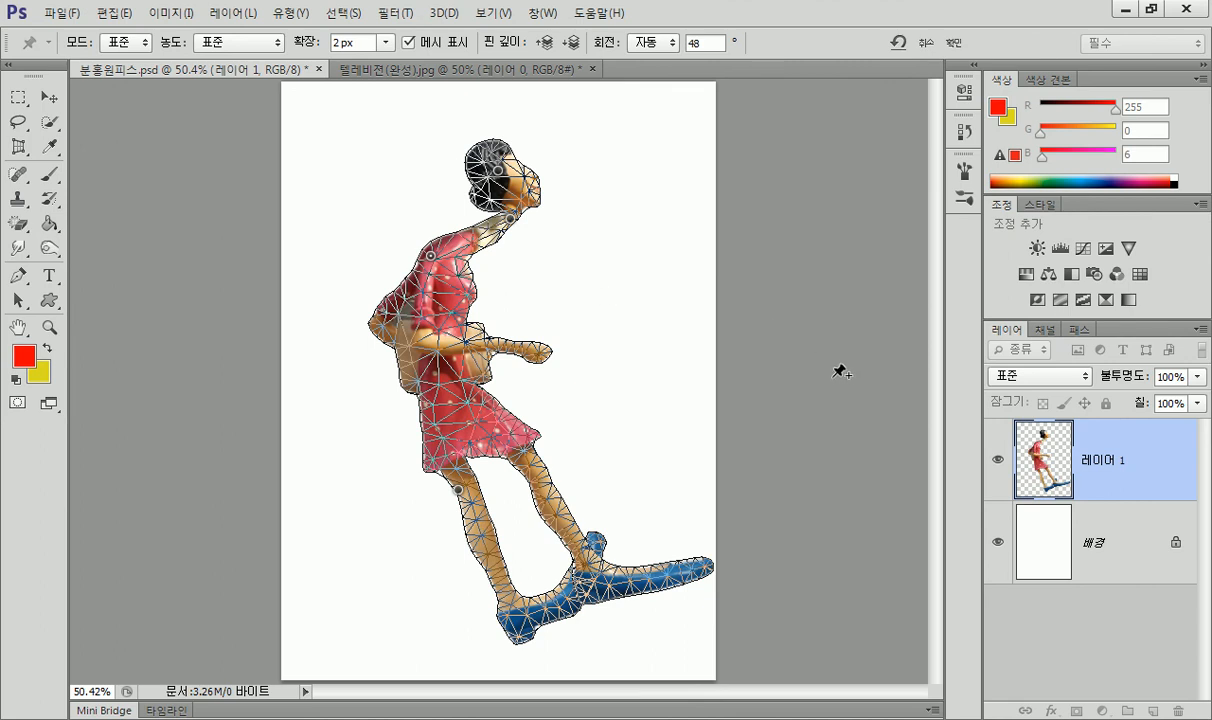
left_click_drag(488, 170, 563, 212)
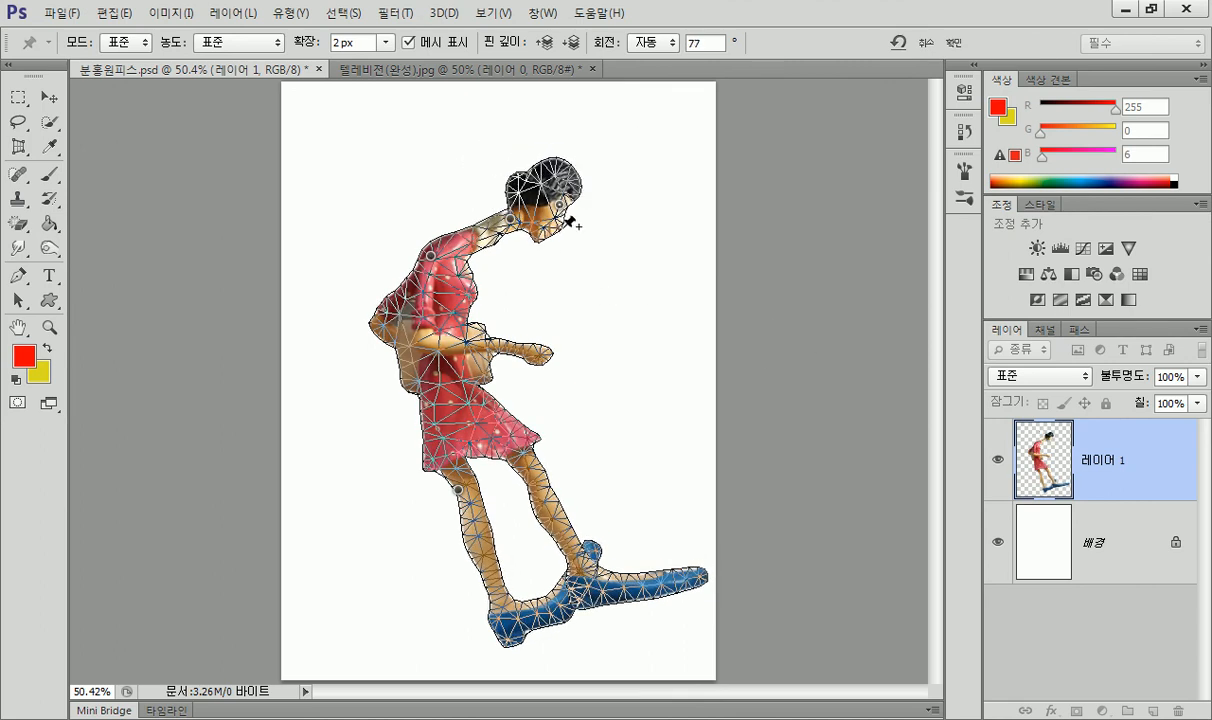
Move the supporting leg's thigh pin backward, pin the raised leg's thigh and shift it slightly back, and apply the warp.
left_click_drag(457, 489, 426, 494)
left_click(502, 488)
left_click_drag(522, 490, 390, 483)
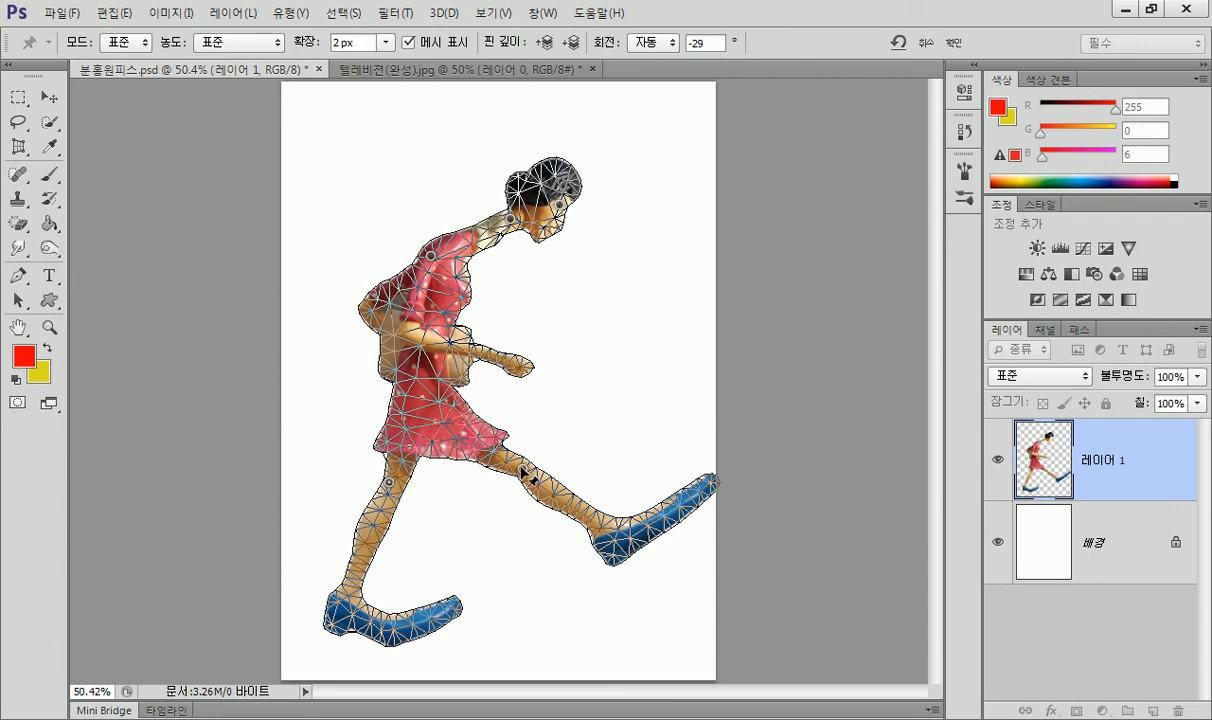
left_click_drag(523, 471, 510, 470)
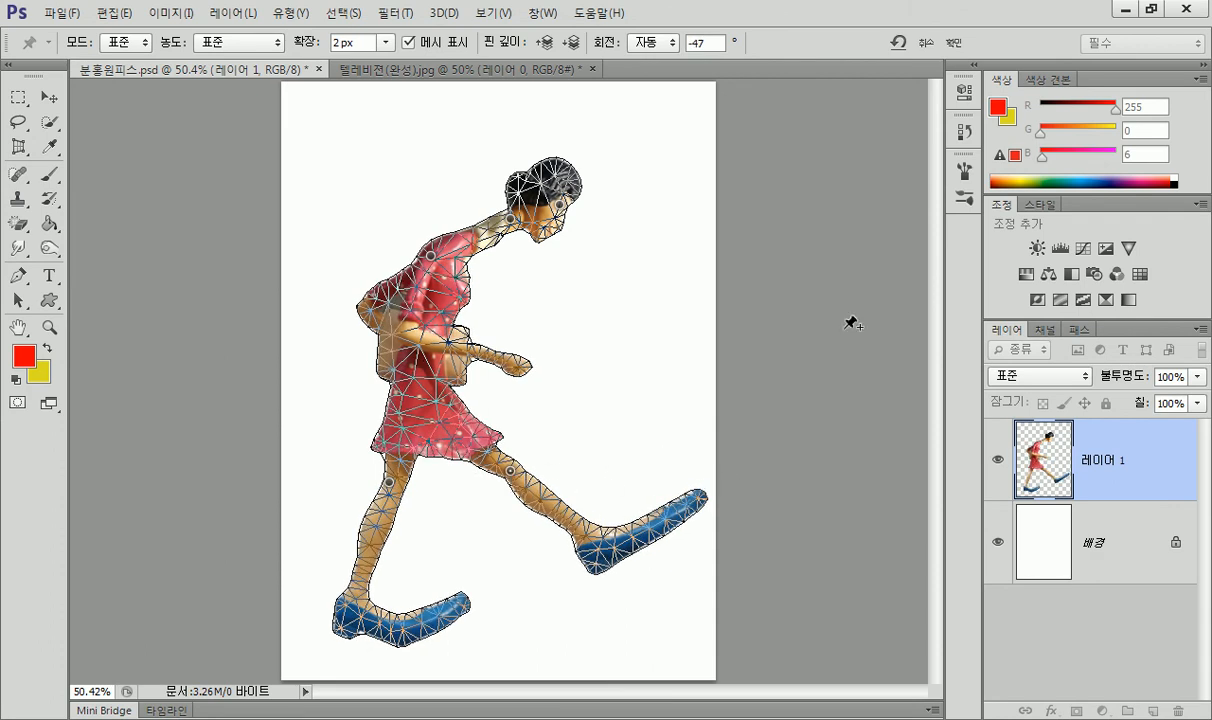
left_click(952, 43)
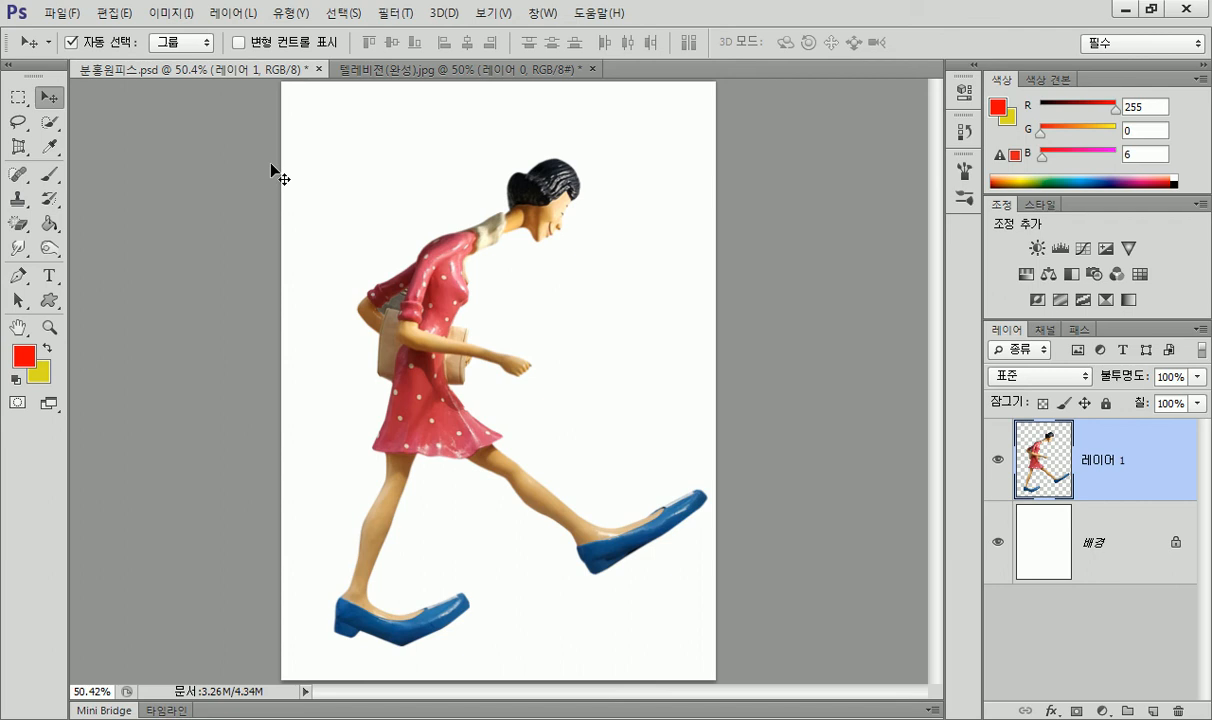
Revert the document to its original opened state, 분홍원피스.psd, in the history.
left_click(112, 14)
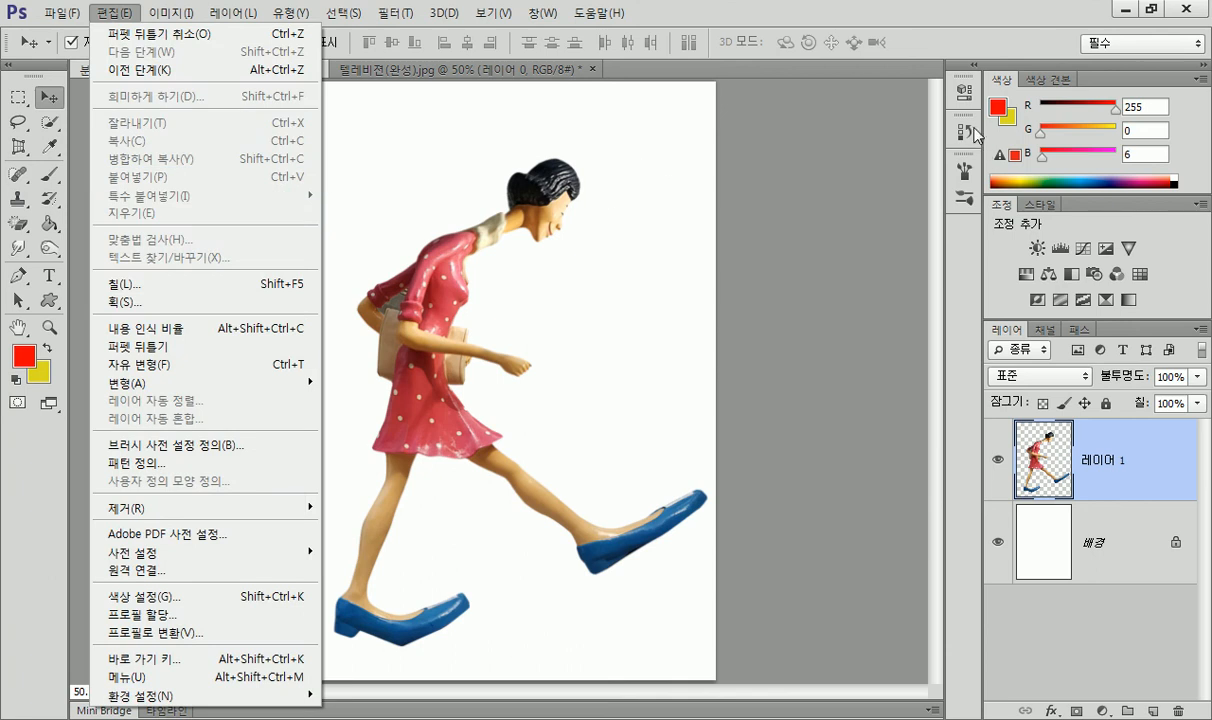
left_click(972, 131)
left_click(805, 142)
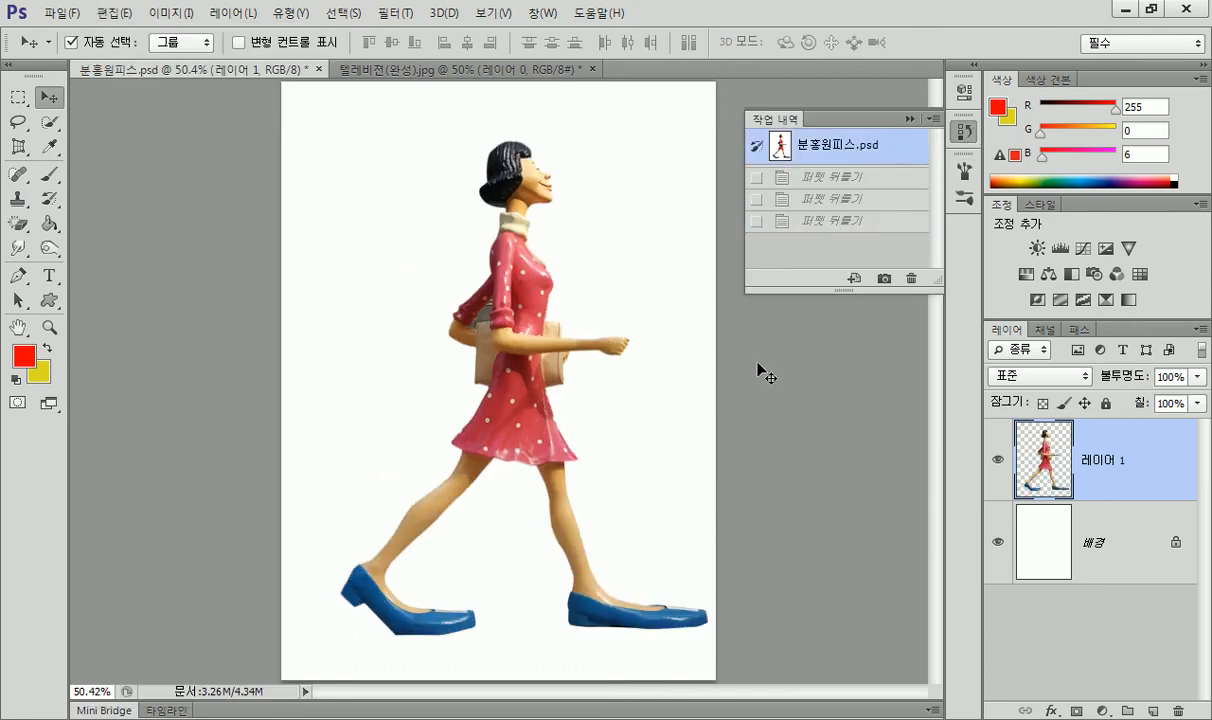
left_click(908, 121)
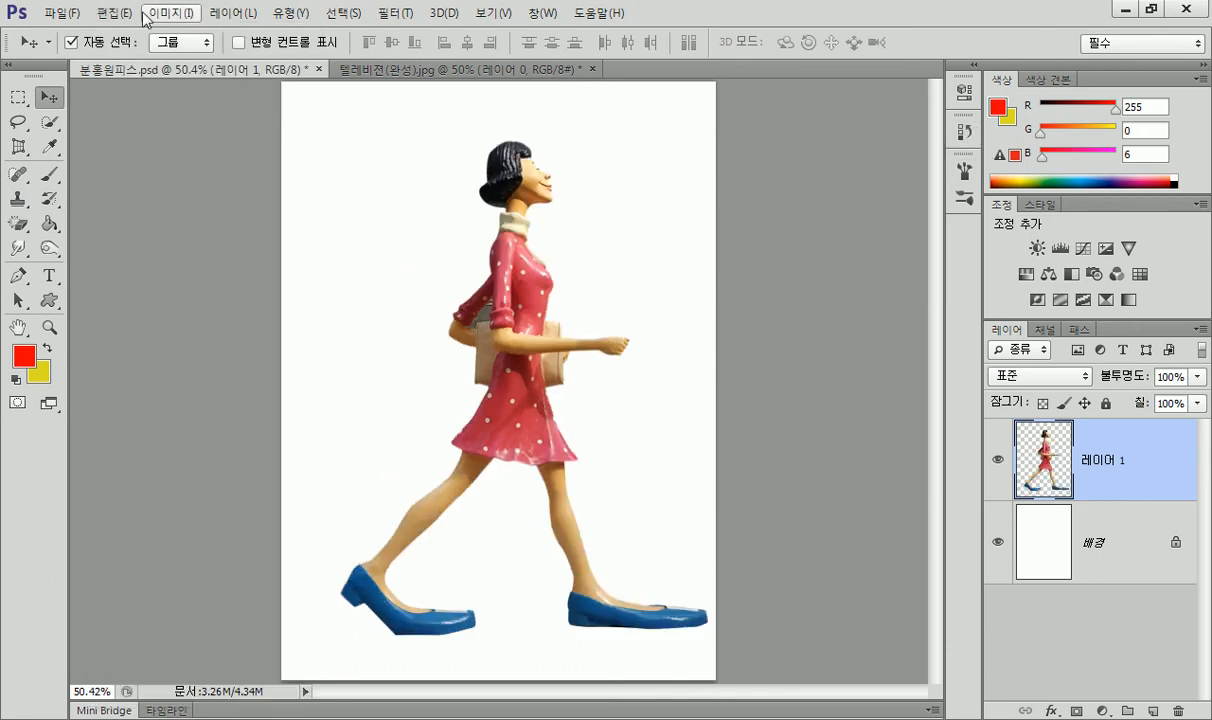
Start Puppet Warp on the figure and place pins on the head, neck, shoulder, rear thigh, front leg, front ankle and front toe.
left_click(113, 13)
left_click(150, 346)
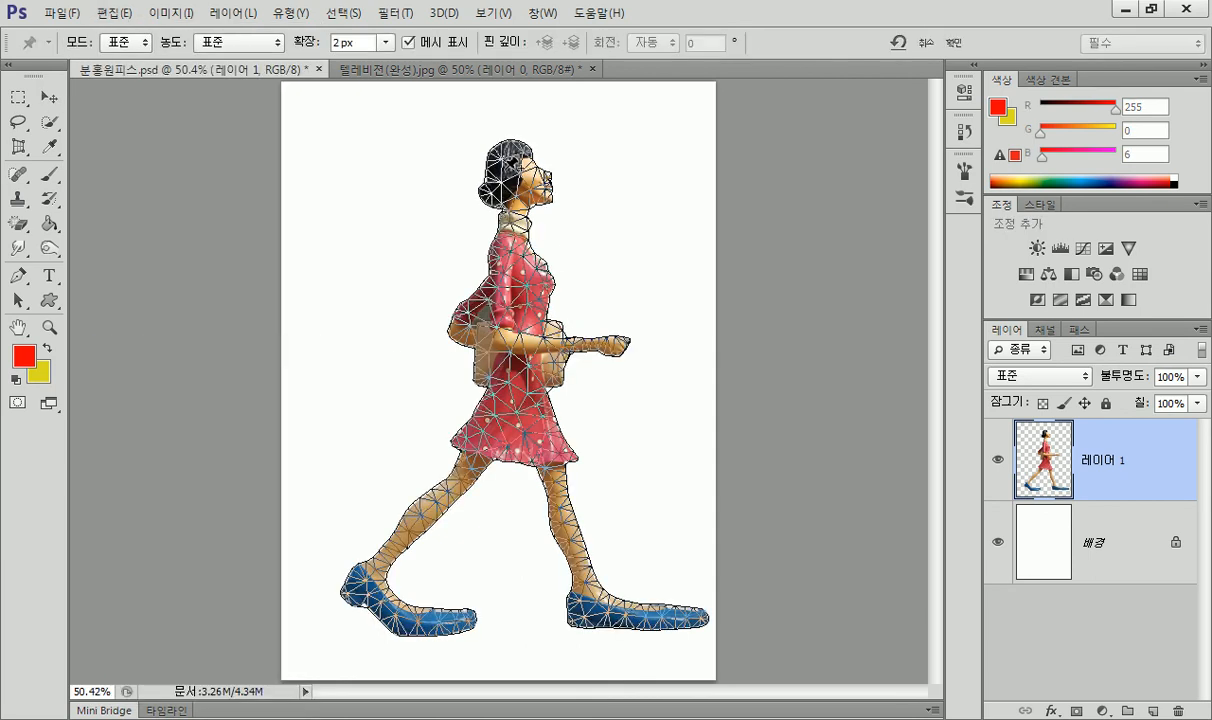
left_click(513, 160)
left_click(508, 217)
left_click(501, 253)
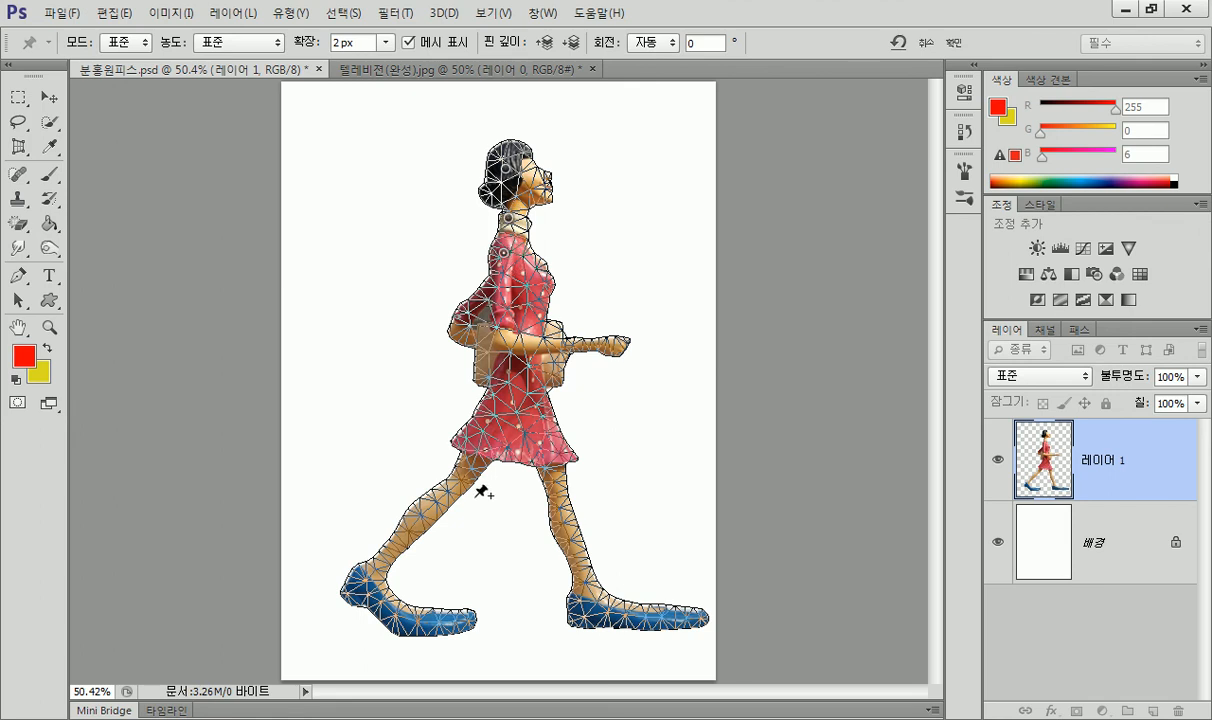
left_click(453, 480)
left_click(559, 501)
left_click(580, 589)
left_click(705, 615)
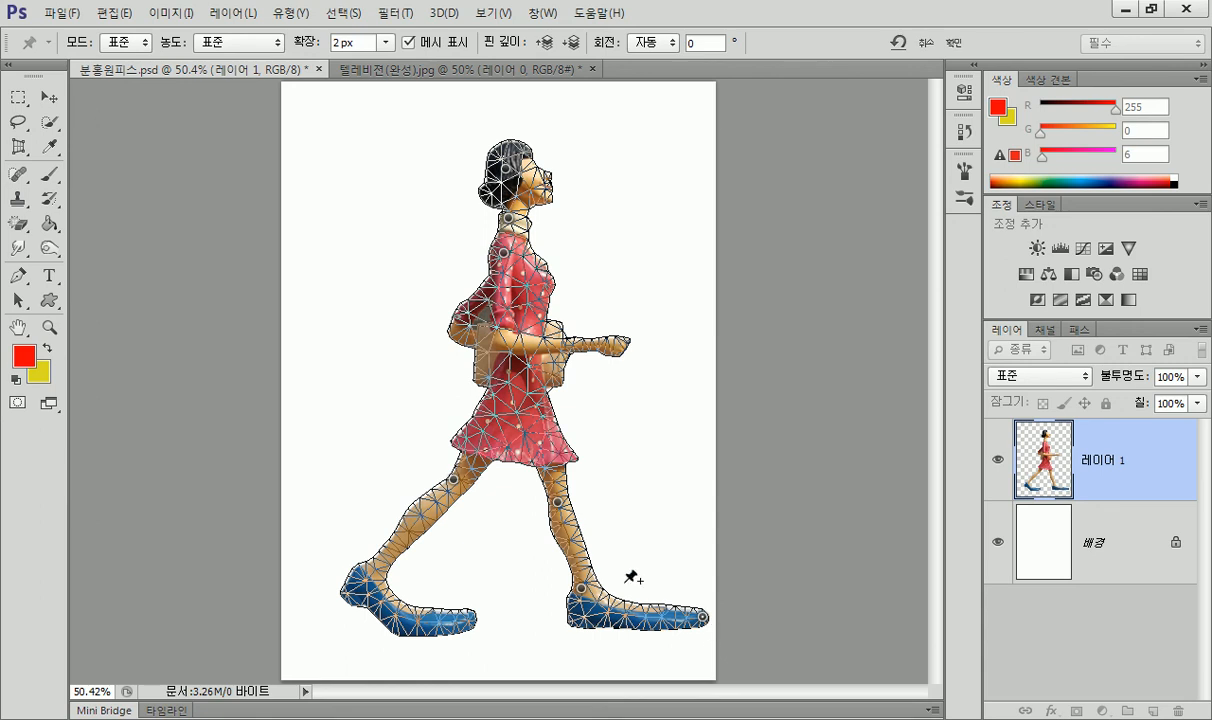
Delete the rear thigh pin and place it again at the same spot.
key("alt")
left_click(453, 480, "alt")
left_click(451, 485)
left_click(456, 492, "alt")
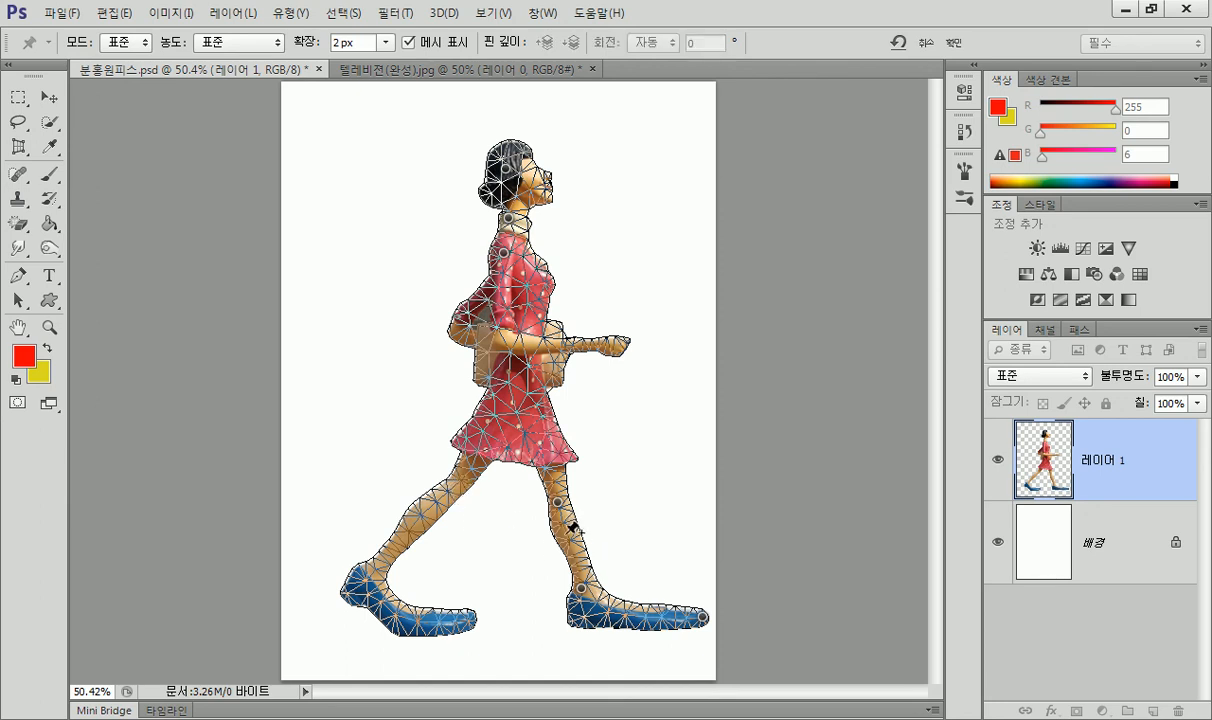
left_click(462, 489)
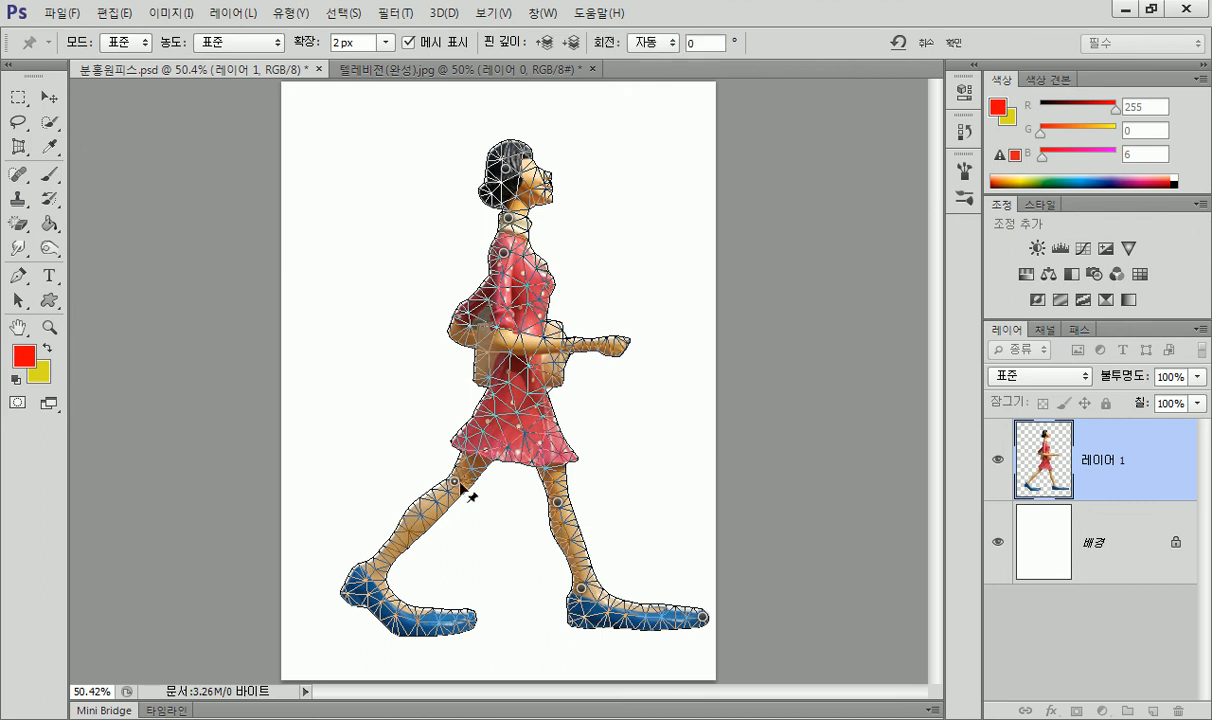
Check the pin options for the rear thigh pin, then delete that pin directly and put a new one in its place.
right_click(456, 483)
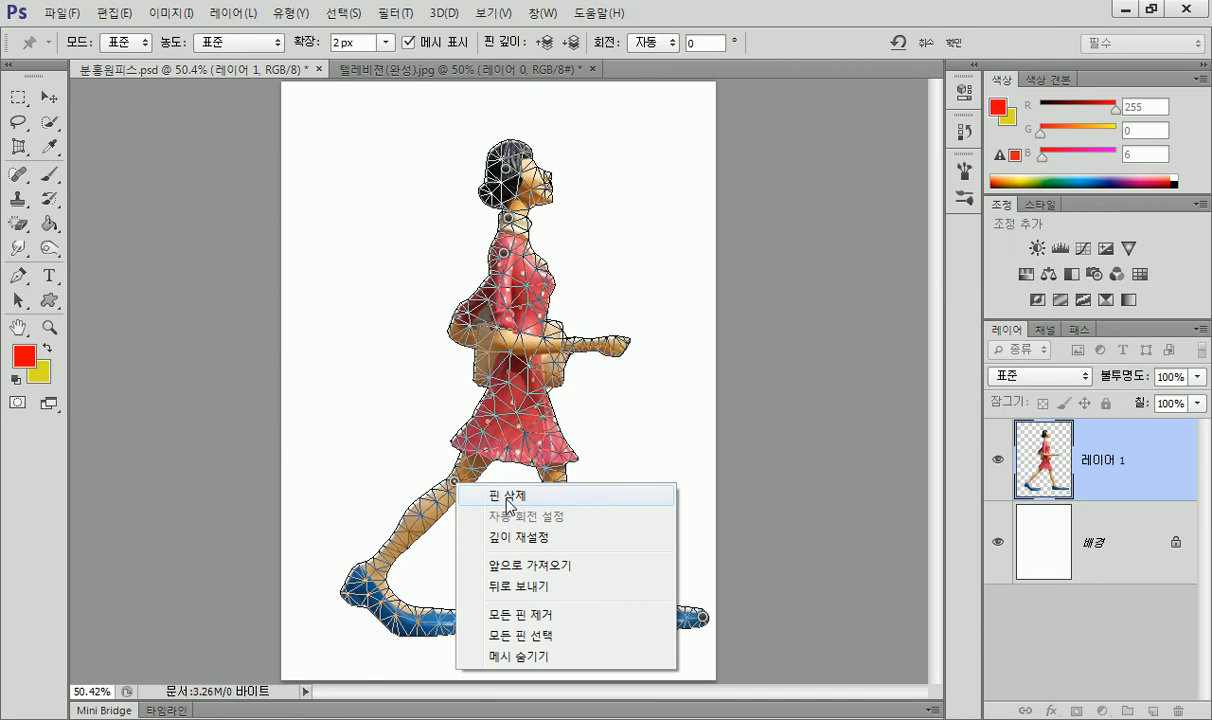
left_click(771, 476)
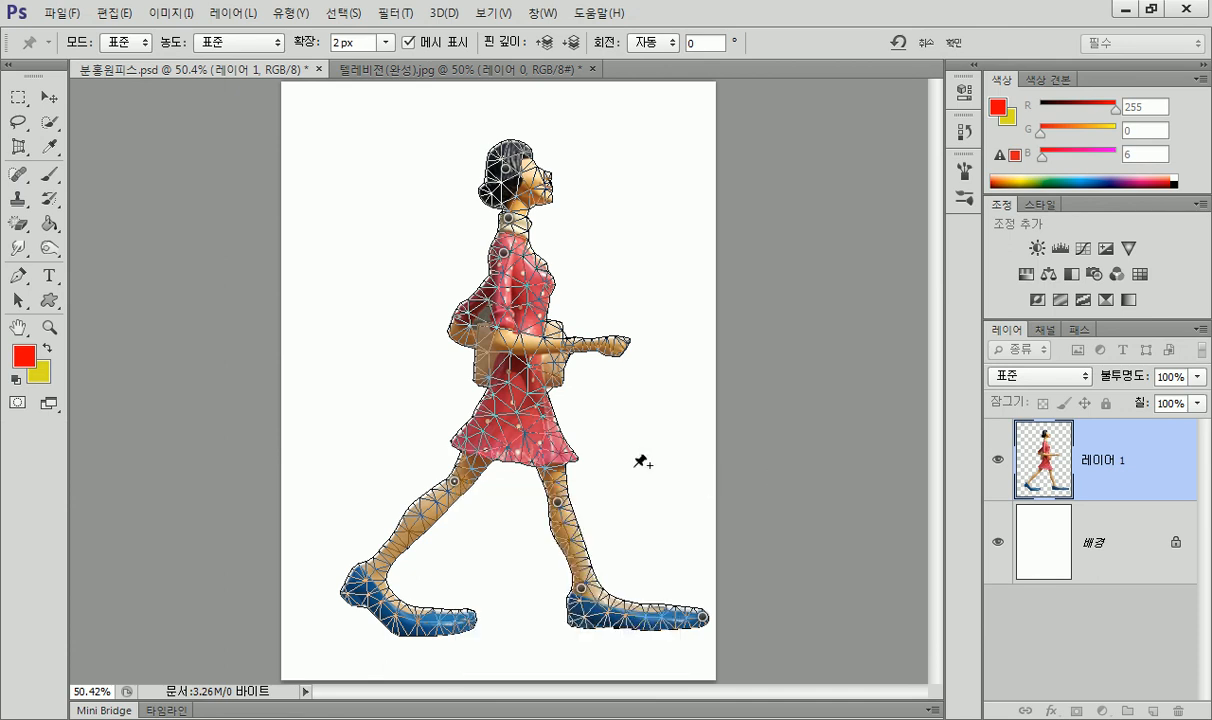
left_click(455, 480)
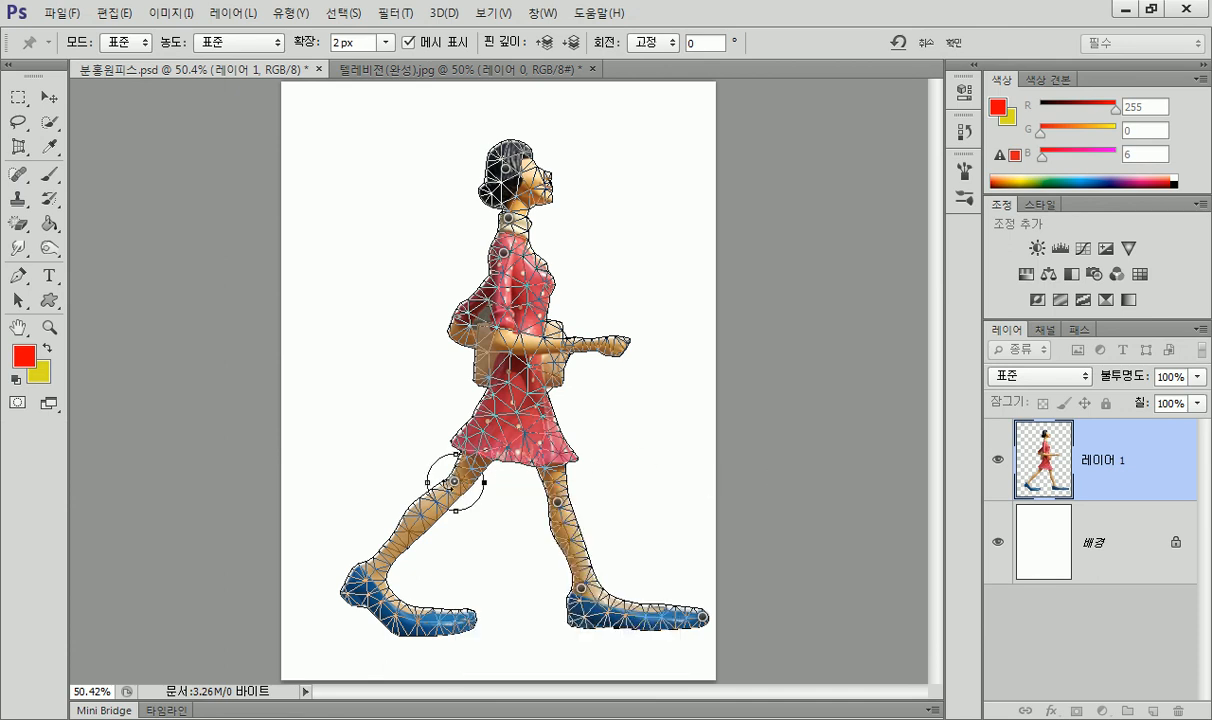
left_click(455, 482, "alt")
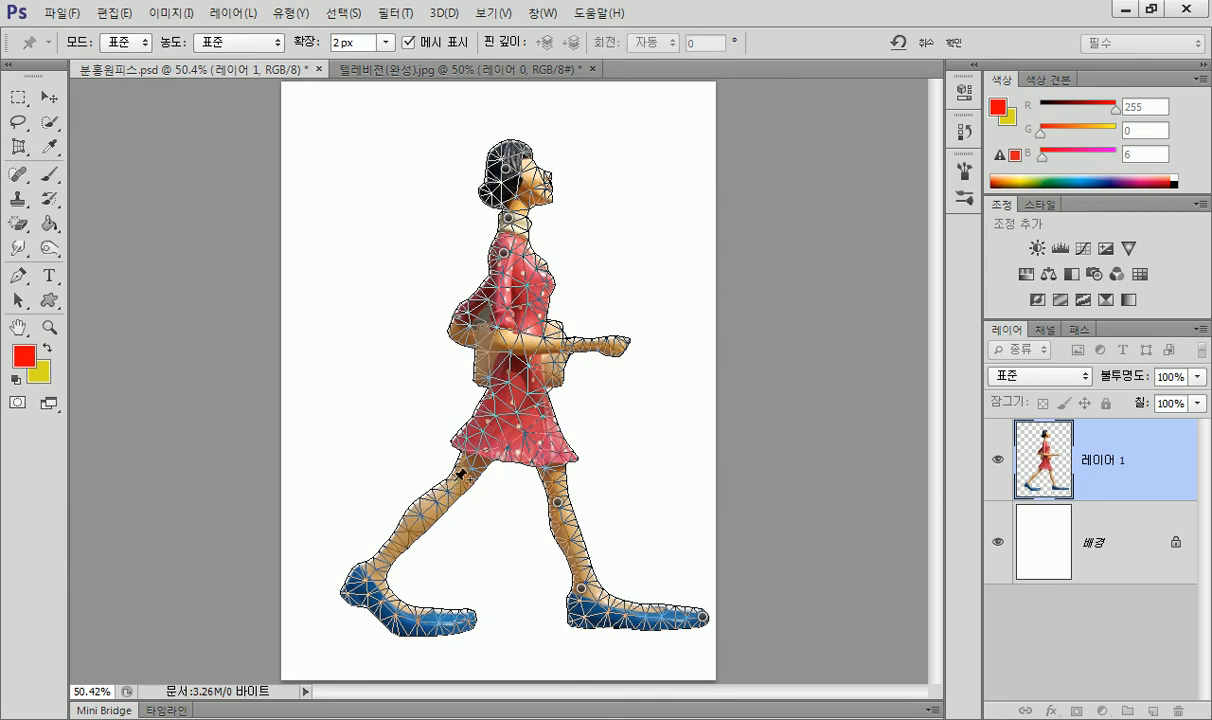
left_click(457, 480)
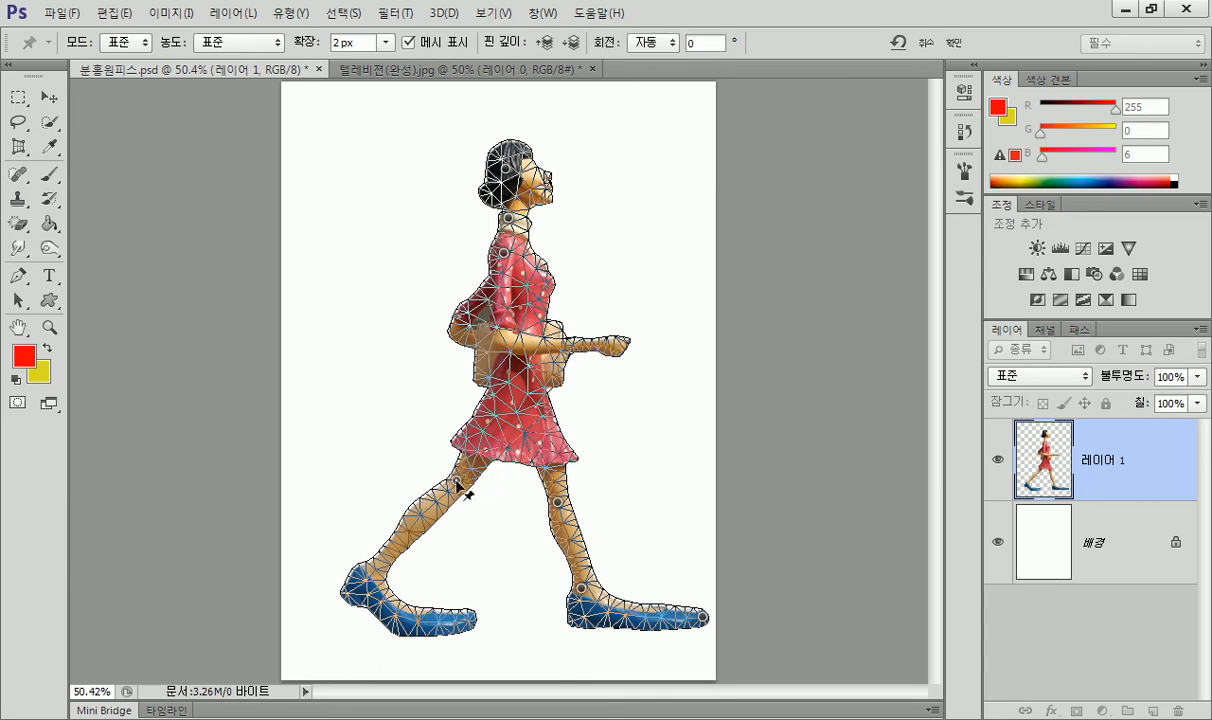
Raise the rear thigh pin slightly, nudge the front toe pin back and down, and shift the front leg pin forward and up.
mouse_move(458, 485)
left_mouse_down()
mouse_move(453, 380)
mouse_move(470, 313)
mouse_move(464, 460)
mouse_move(440, 336)
mouse_move(440, 376)
mouse_move(450, 320)
mouse_move(405, 205)
mouse_move(476, 455)
mouse_move(478, 412)
mouse_move(481, 462)
mouse_move(455, 487)
mouse_move(458, 314)
mouse_move(467, 534)
mouse_move(460, 480)
left_mouse_up()
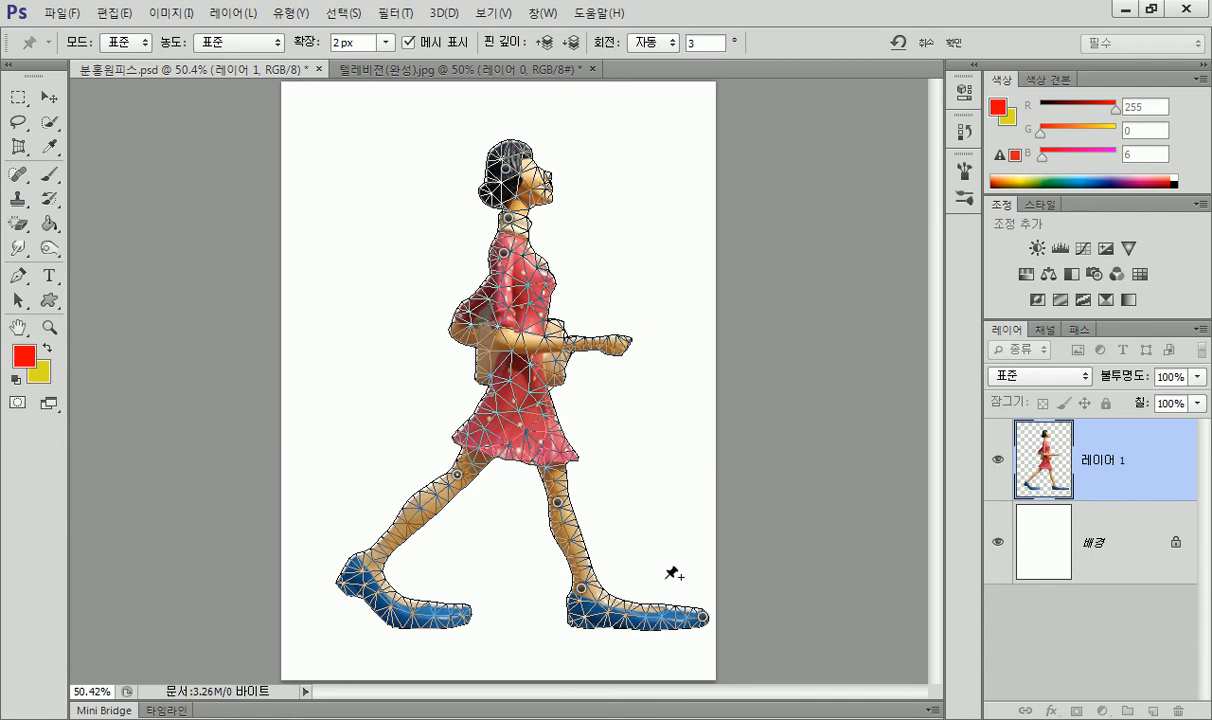
mouse_move(705, 620)
left_mouse_down()
mouse_move(664, 512)
mouse_move(634, 482)
mouse_move(622, 418)
mouse_move(660, 632)
mouse_move(687, 600)
mouse_move(707, 626)
mouse_move(698, 622)
left_mouse_up()
mouse_move(556, 507)
left_mouse_down()
mouse_move(530, 502)
mouse_move(573, 570)
mouse_move(530, 505)
mouse_move(660, 514)
mouse_move(564, 497)
left_mouse_up()
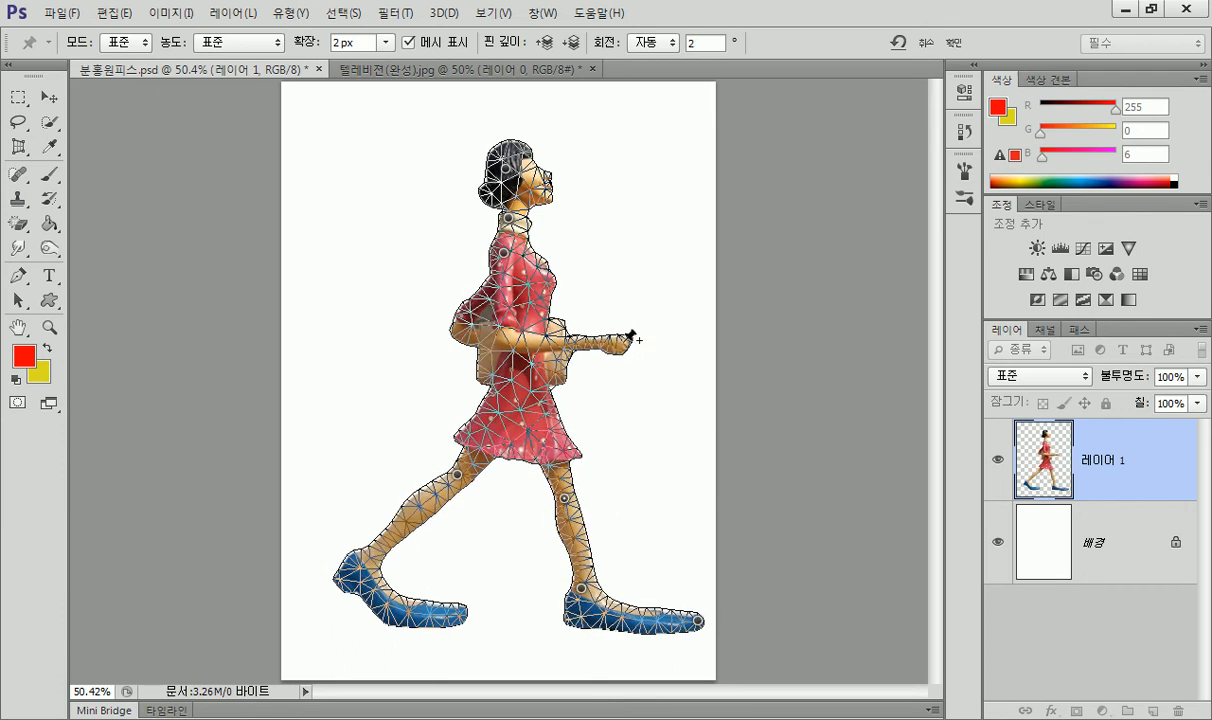
Add a pin in the middle of the skirt and move the front leg pin forward to bend the knee.
left_click(521, 396)
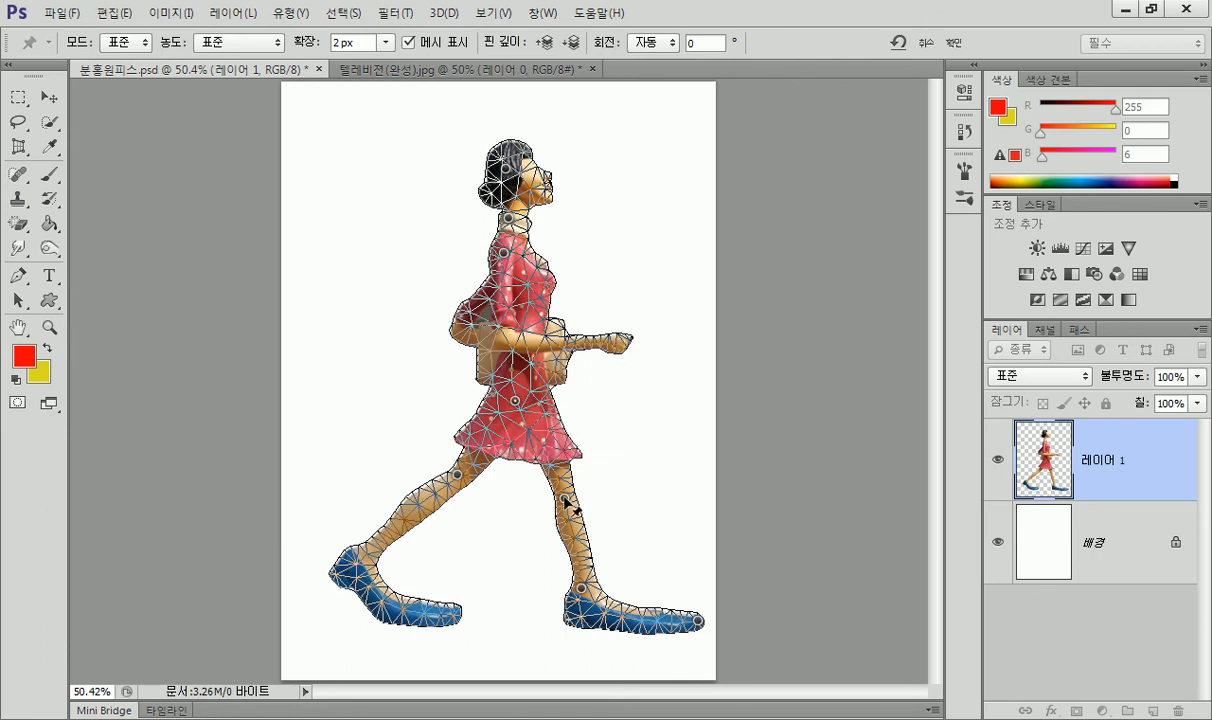
mouse_move(578, 501)
left_mouse_down()
mouse_move(641, 505)
mouse_move(555, 495)
mouse_move(590, 500)
left_mouse_up()
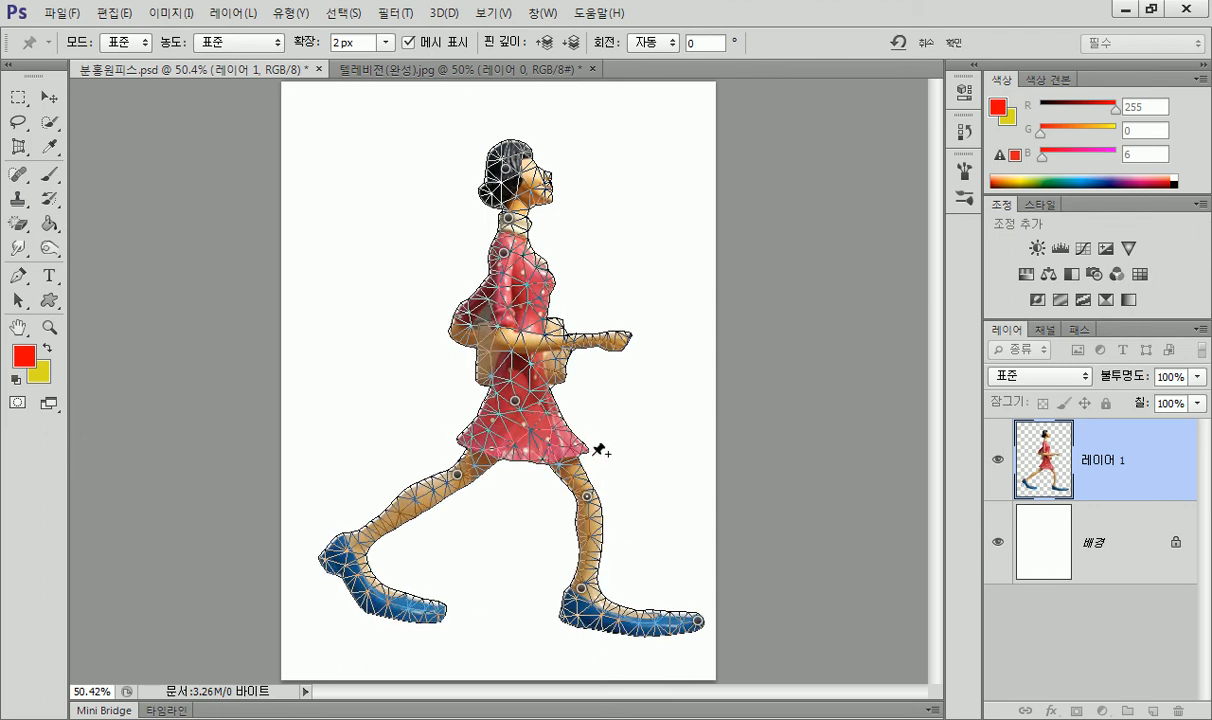
Replace the mid-skirt pin with one slightly higher, and shift the front leg pin up and back to straighten the knee.
left_click(515, 402)
left_click(515, 402, "alt")
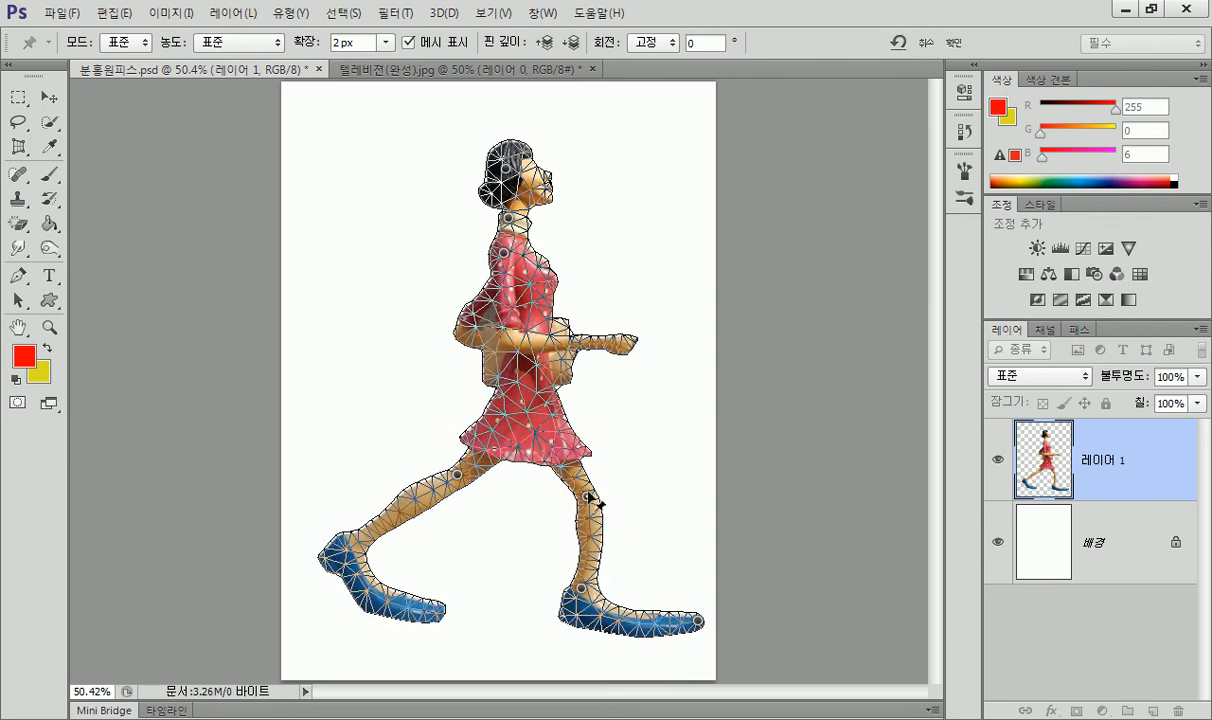
mouse_move(588, 496)
left_mouse_down()
mouse_move(535, 494)
mouse_move(545, 480)
mouse_move(592, 495)
left_mouse_up()
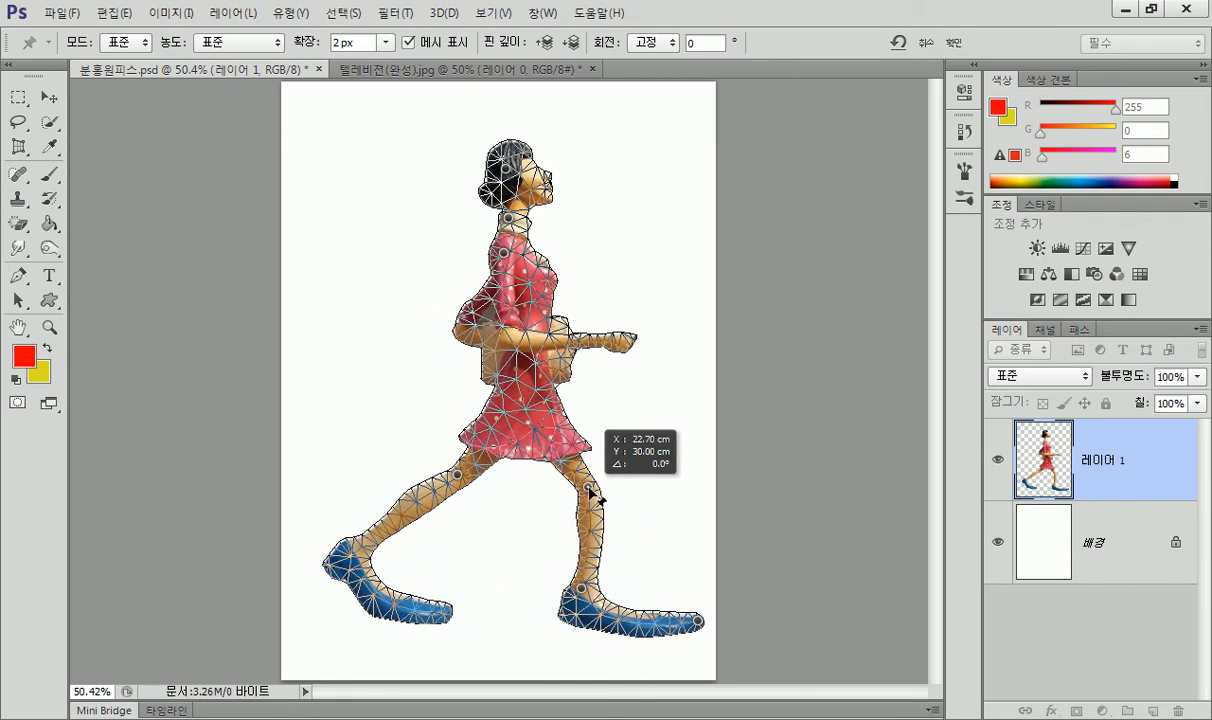
left_click(511, 392)
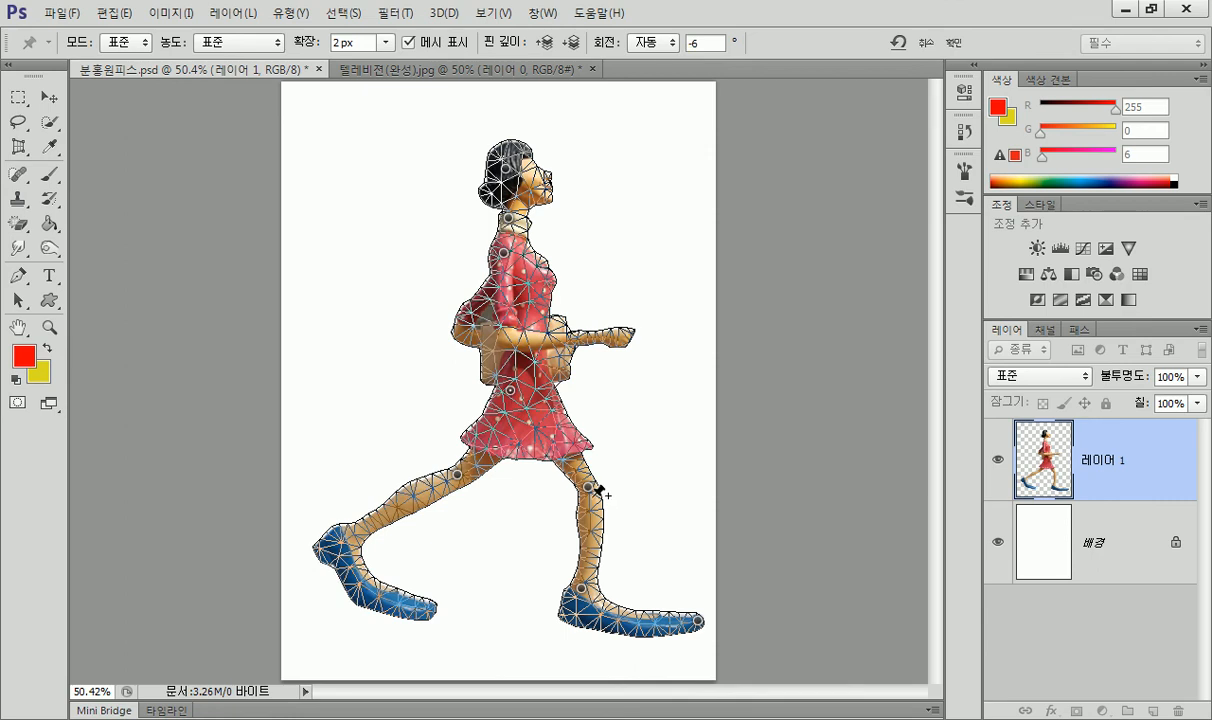
mouse_move(590, 496)
left_mouse_down()
mouse_move(489, 490)
mouse_move(580, 500)
left_mouse_up()
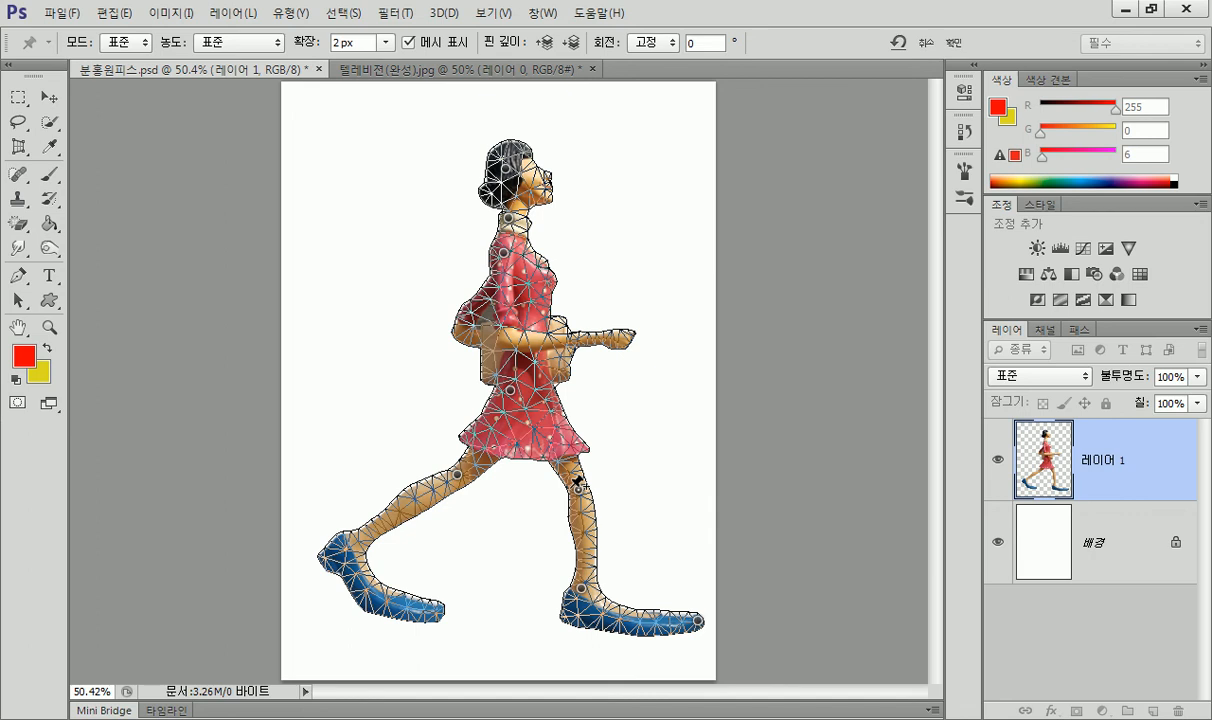
left_click(578, 486)
key("alt")
Raise the head pin, shift the neck pin slightly toward the figure's back, and apply the Puppet Warp.
mouse_move(506, 169)
left_mouse_down()
mouse_move(537, 176)
mouse_move(506, 157)
left_mouse_up()
left_click_drag(510, 216, 527, 211)
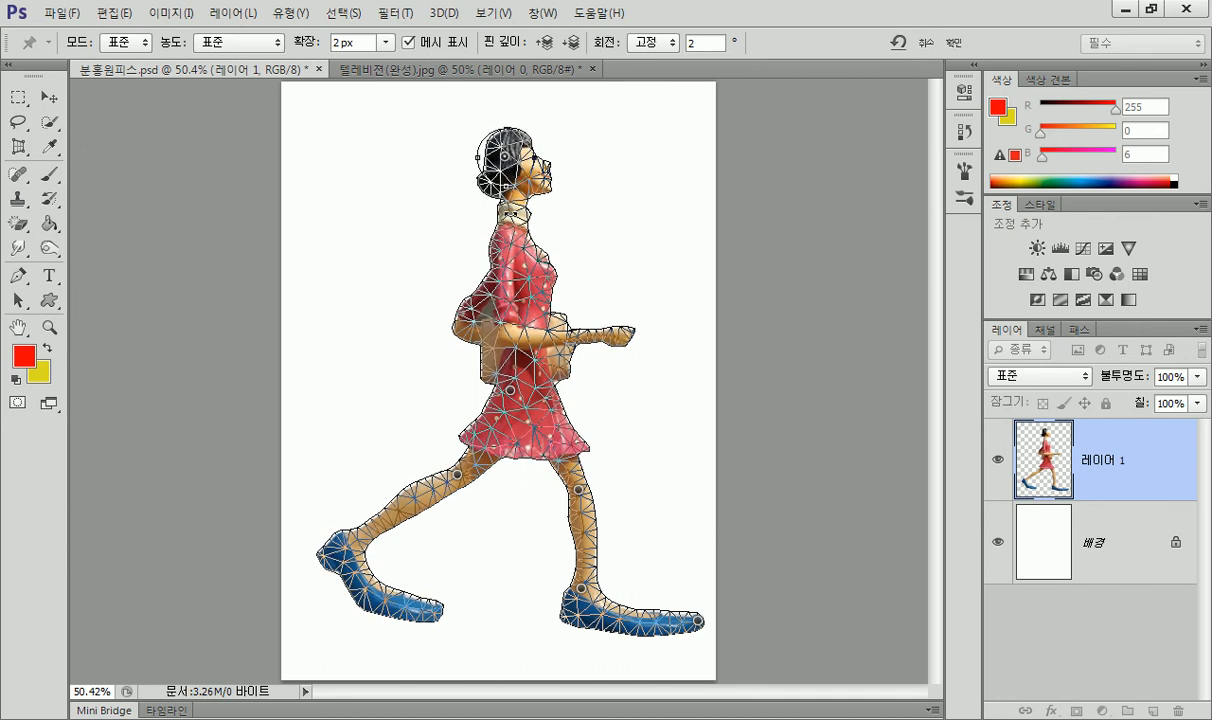
mouse_move(506, 157)
left_mouse_down()
mouse_move(566, 150)
mouse_move(490, 160)
mouse_move(486, 178)
mouse_move(575, 130)
mouse_move(492, 170)
mouse_move(553, 180)
mouse_move(480, 172)
mouse_move(550, 176)
mouse_move(507, 158)
left_mouse_up()
left_click(496, 217)
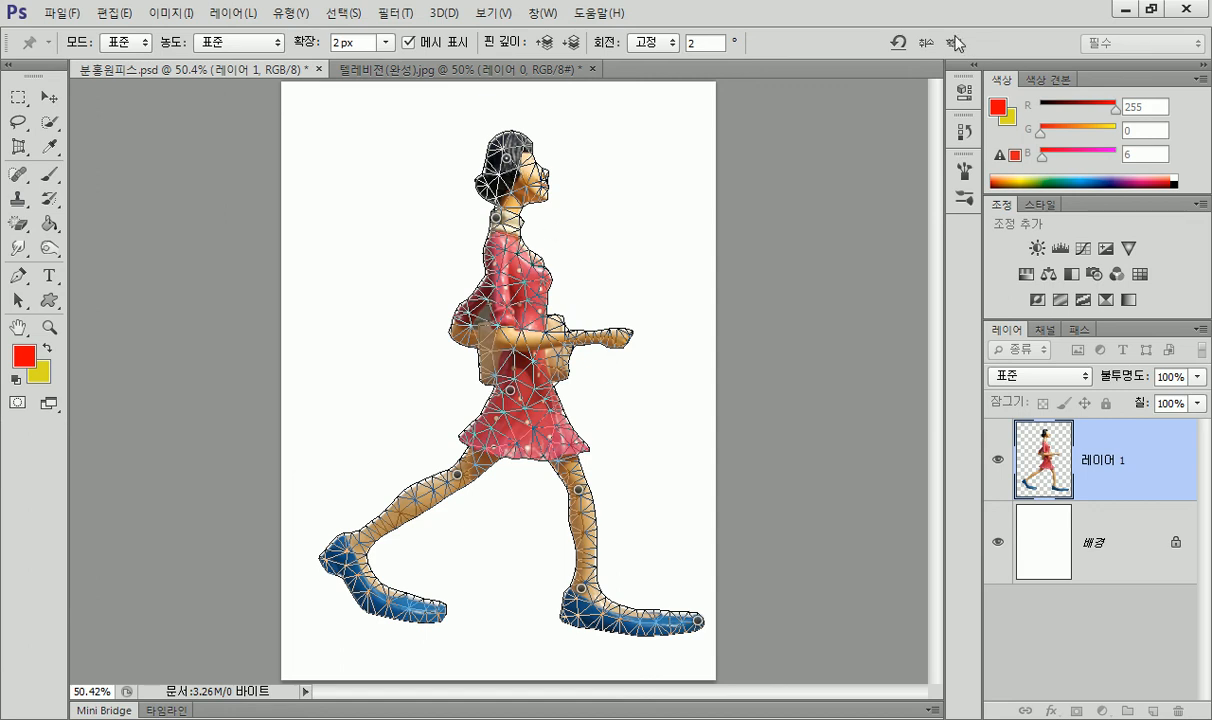
left_click(922, 42)
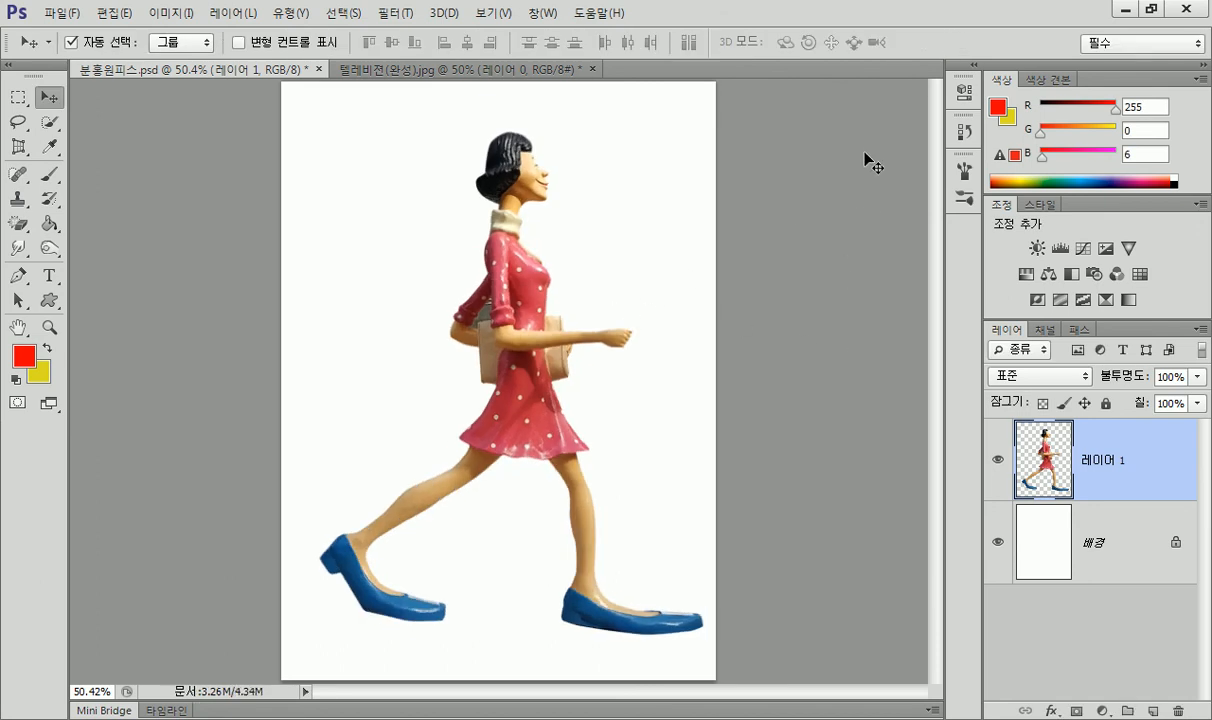
Compare the original figure with the Puppet Warp result in the history, and return to the original state.
left_click(963, 131)
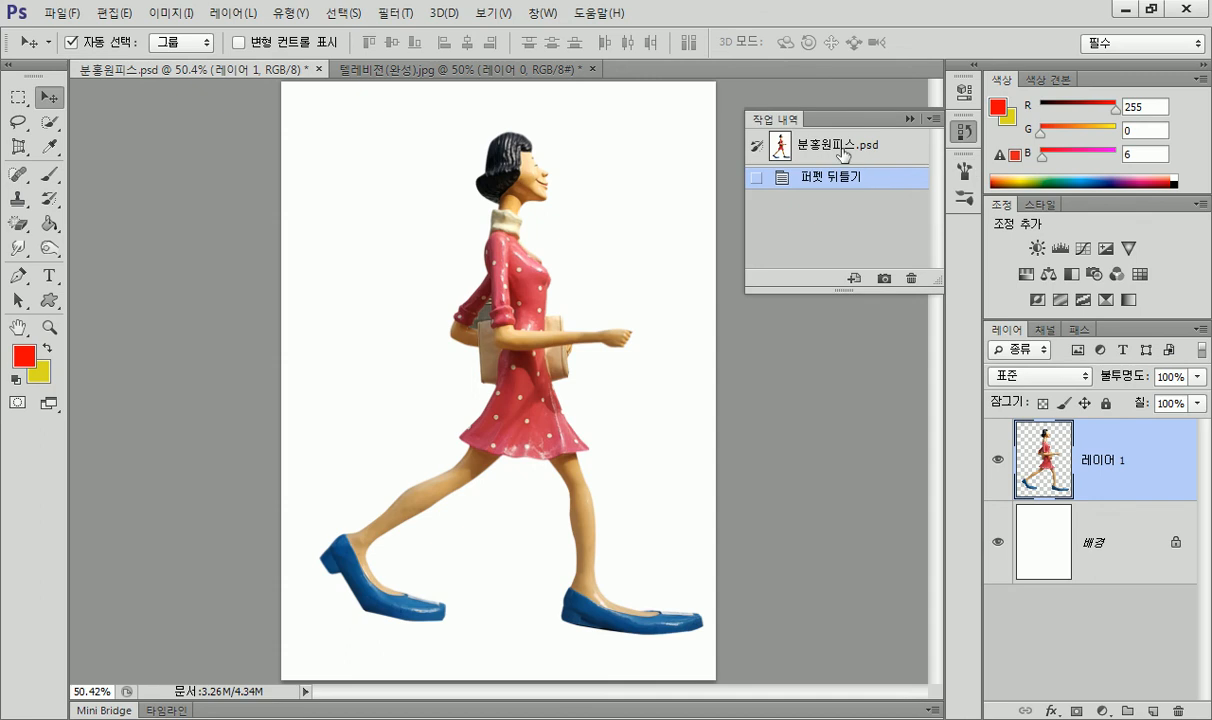
left_click(810, 146)
left_click(843, 179)
left_click(842, 147)
left_click(843, 179)
left_click(805, 152)
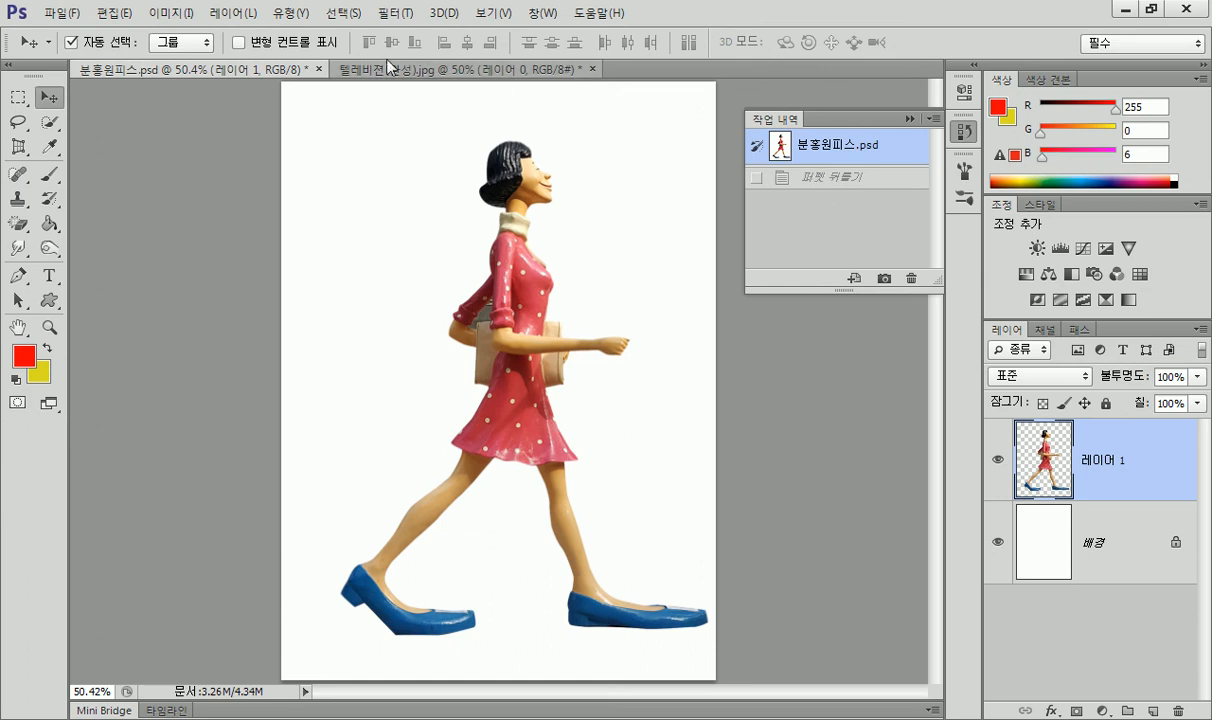
Close 분홍원피스.psd and 텔레비젼(완성).jpg without saving the changes.
left_click(318, 69)
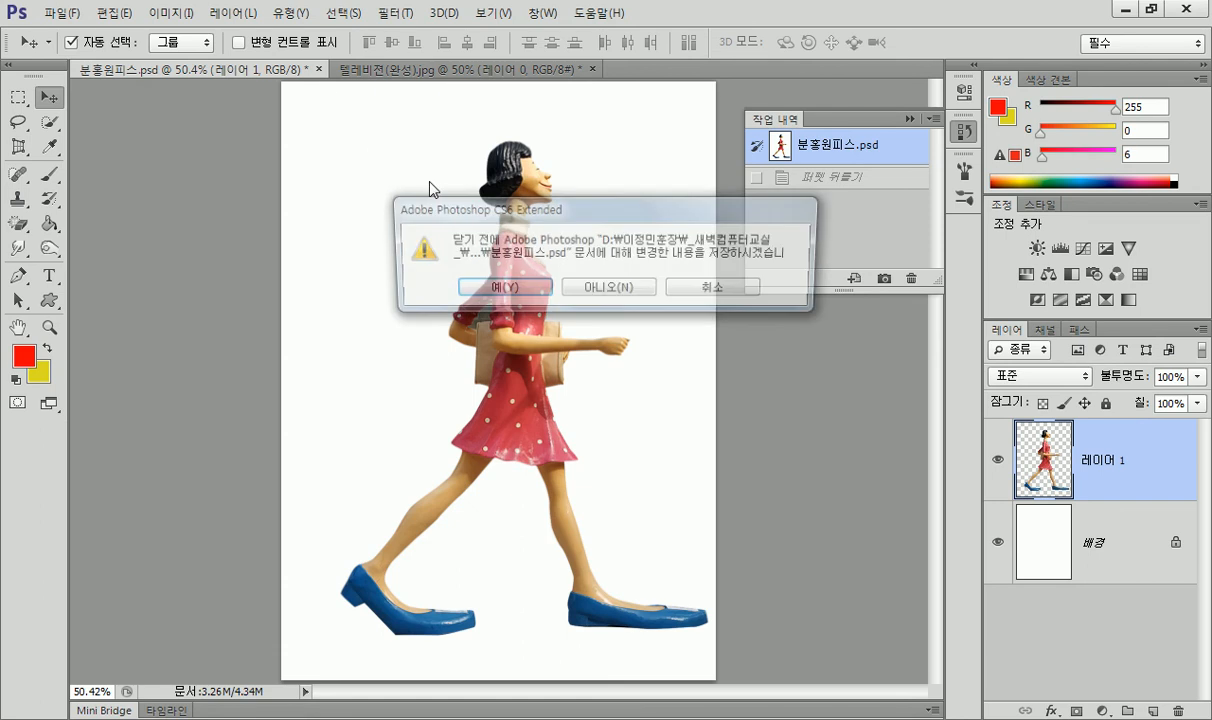
left_click(628, 290)
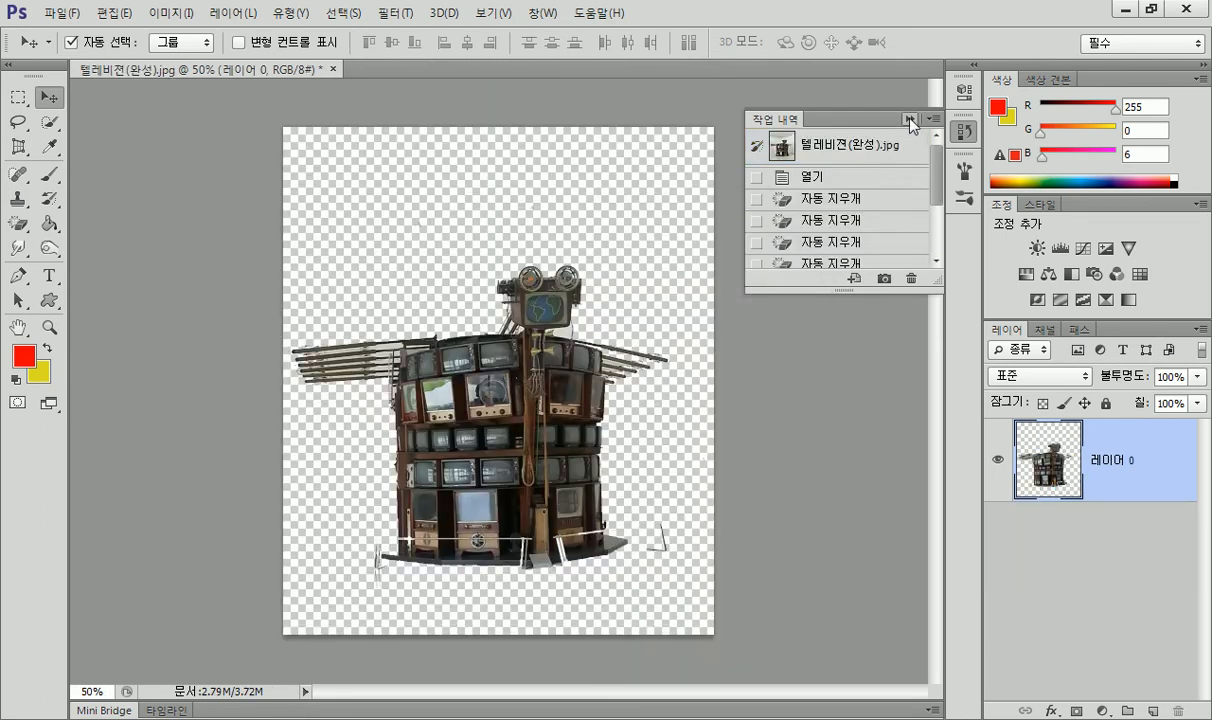
left_click(334, 69)
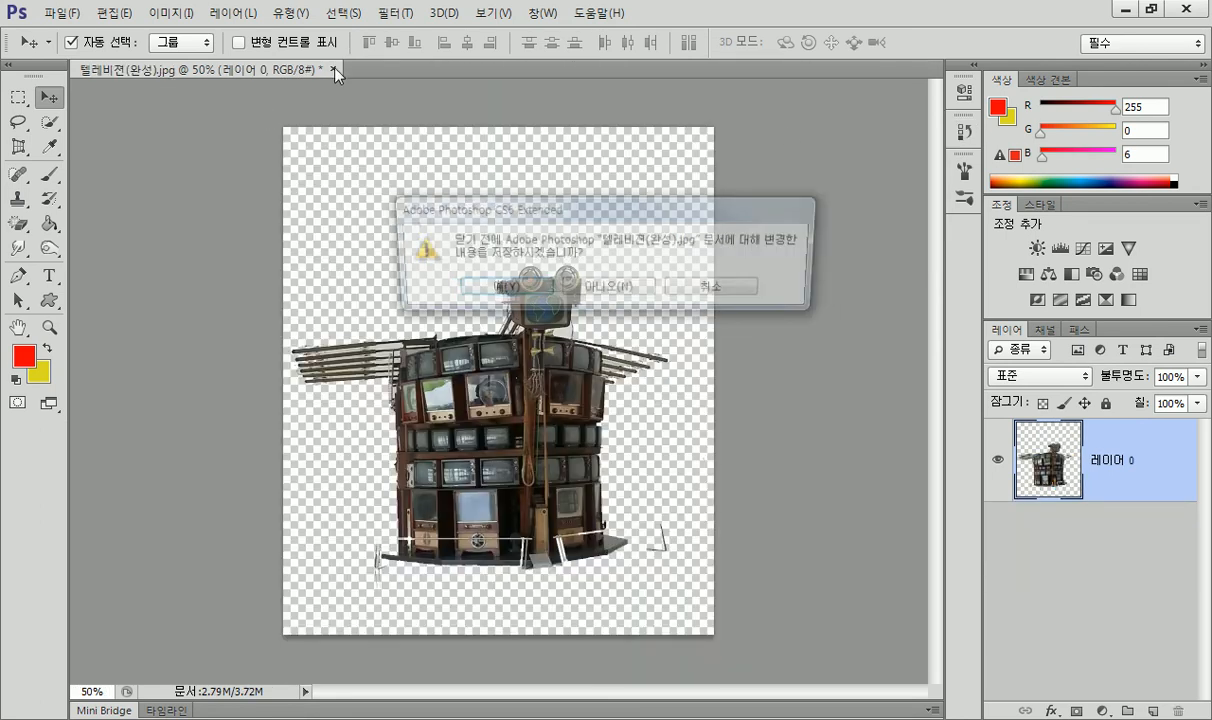
left_click(612, 288)
Open 레스토랑.jpg from the 6장 folder.
double_click(407, 280)
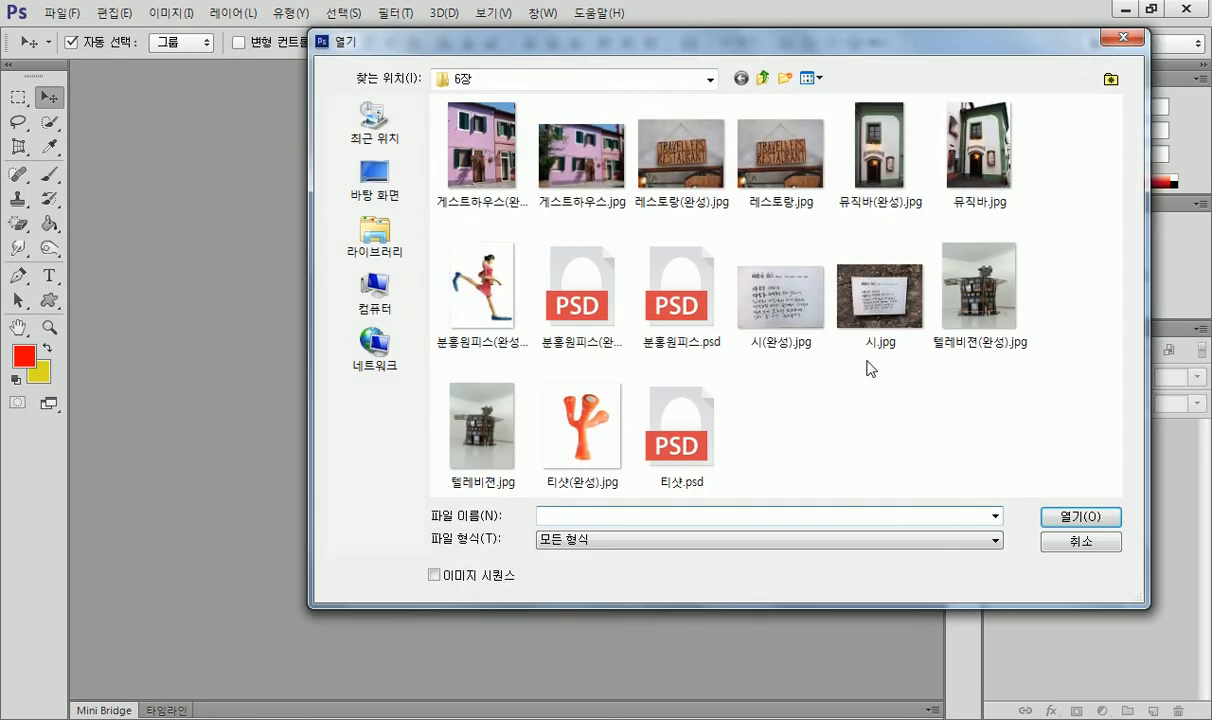
double_click(745, 181)
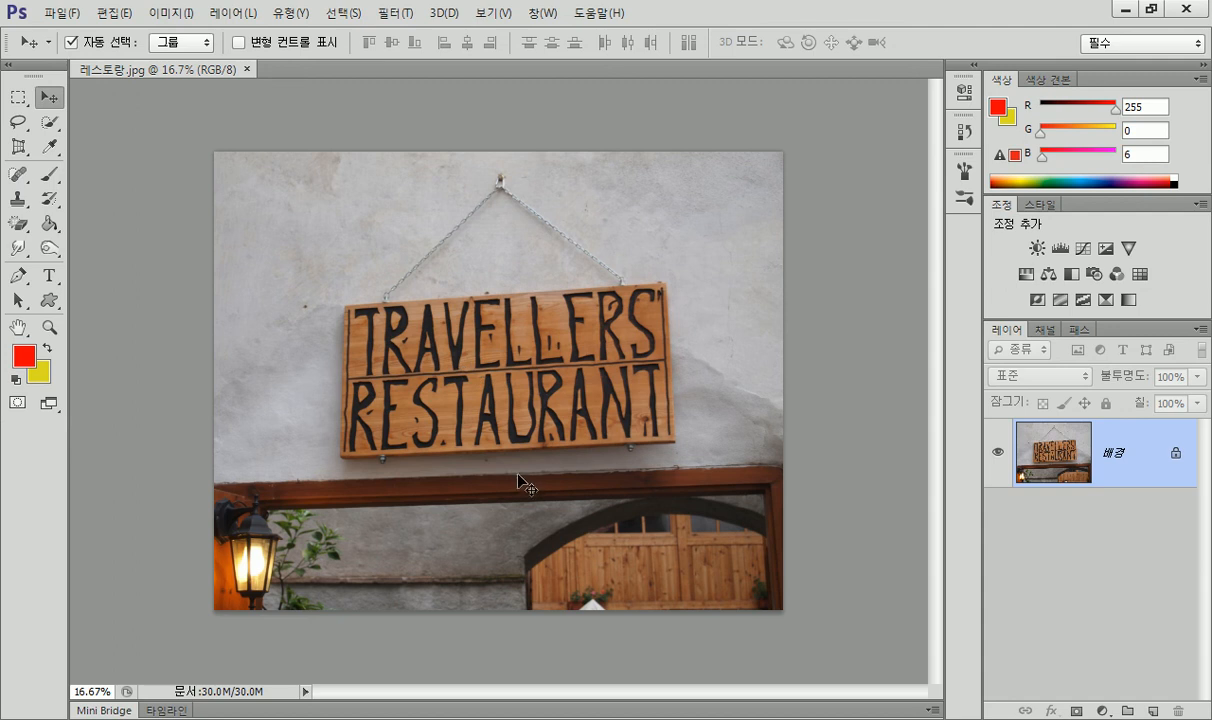
left_click(18, 146)
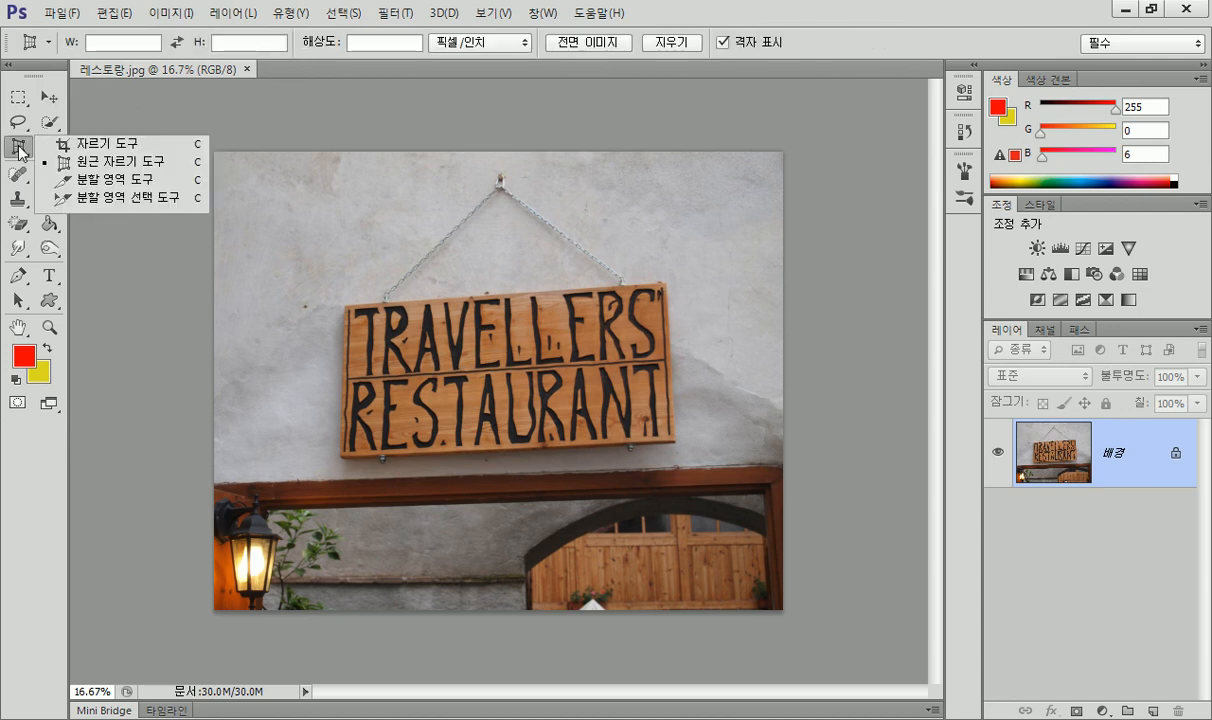
left_click(79, 162)
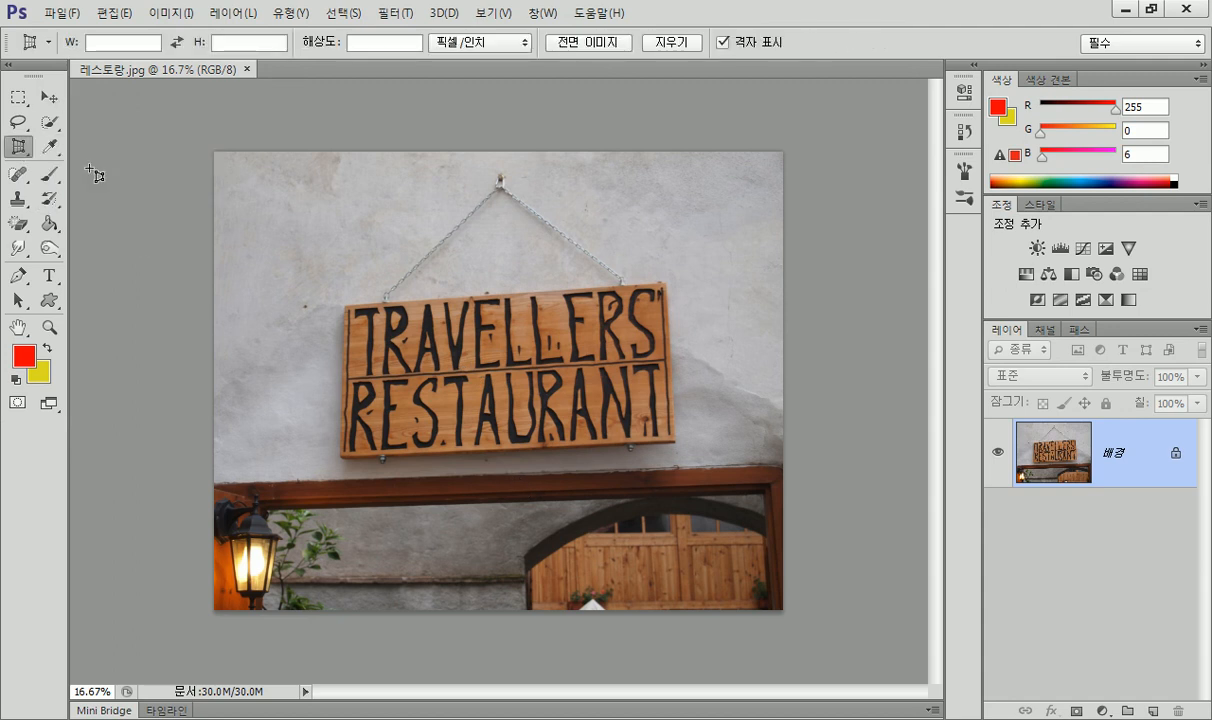
left_click(220, 158)
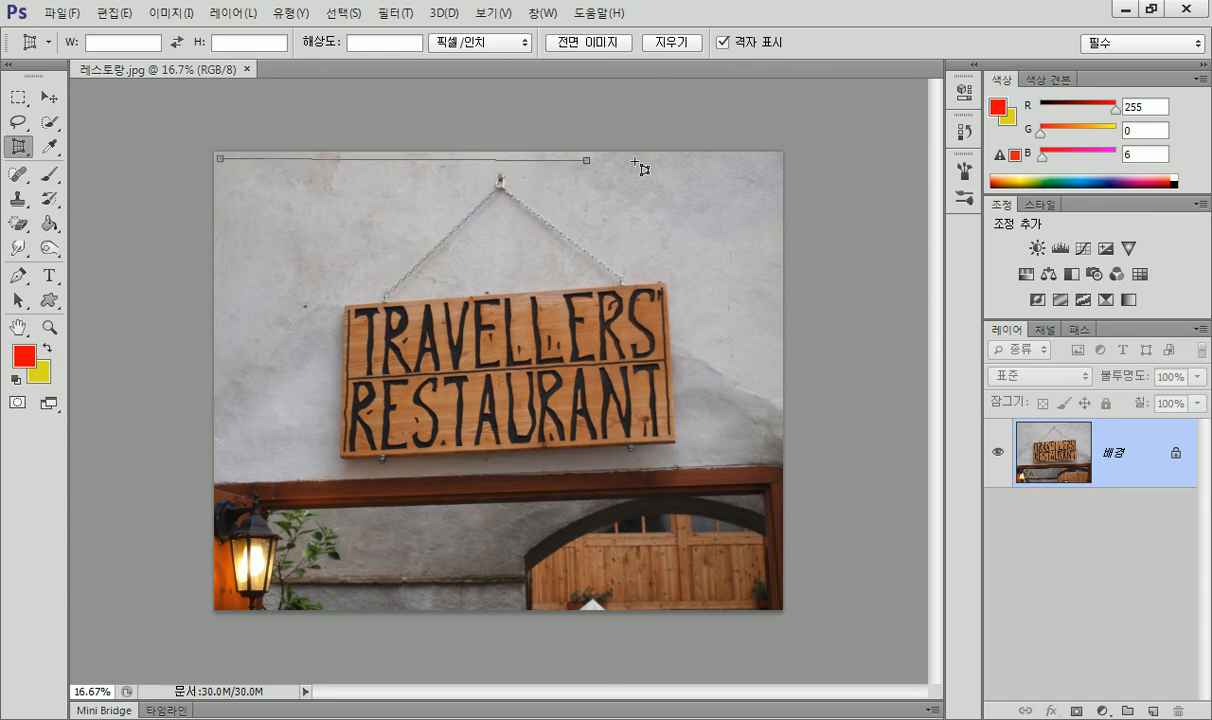
left_click(774, 159)
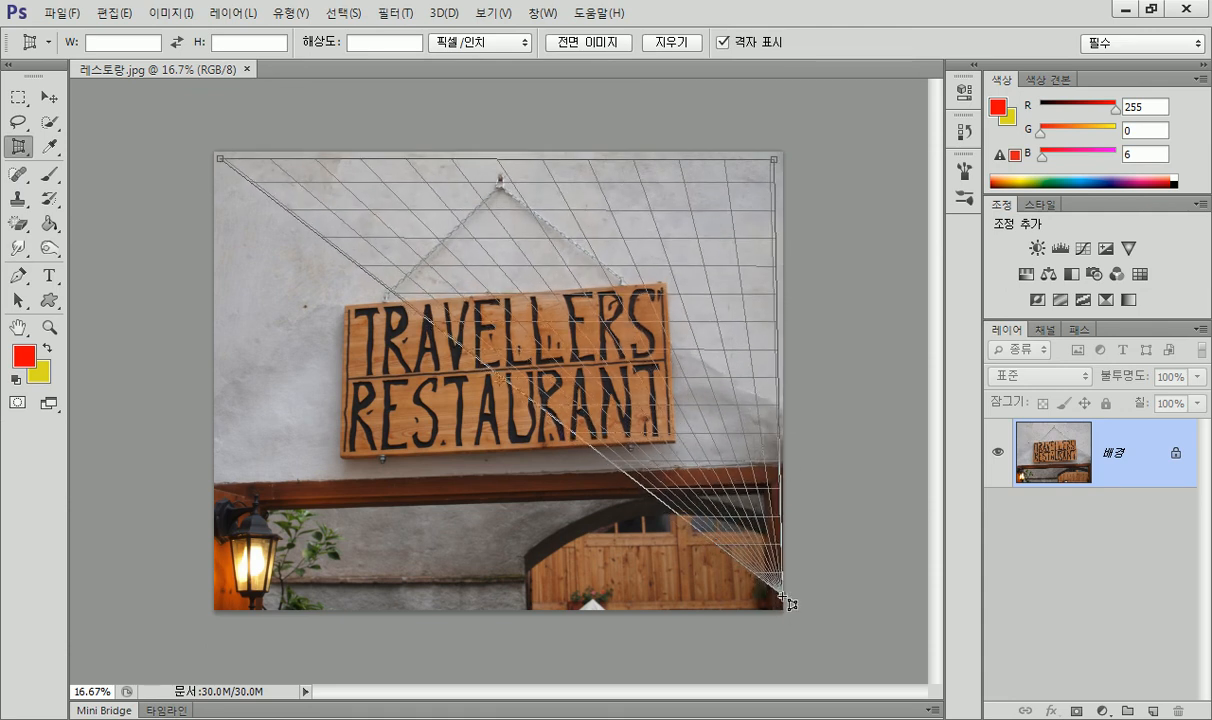
key("Escape")
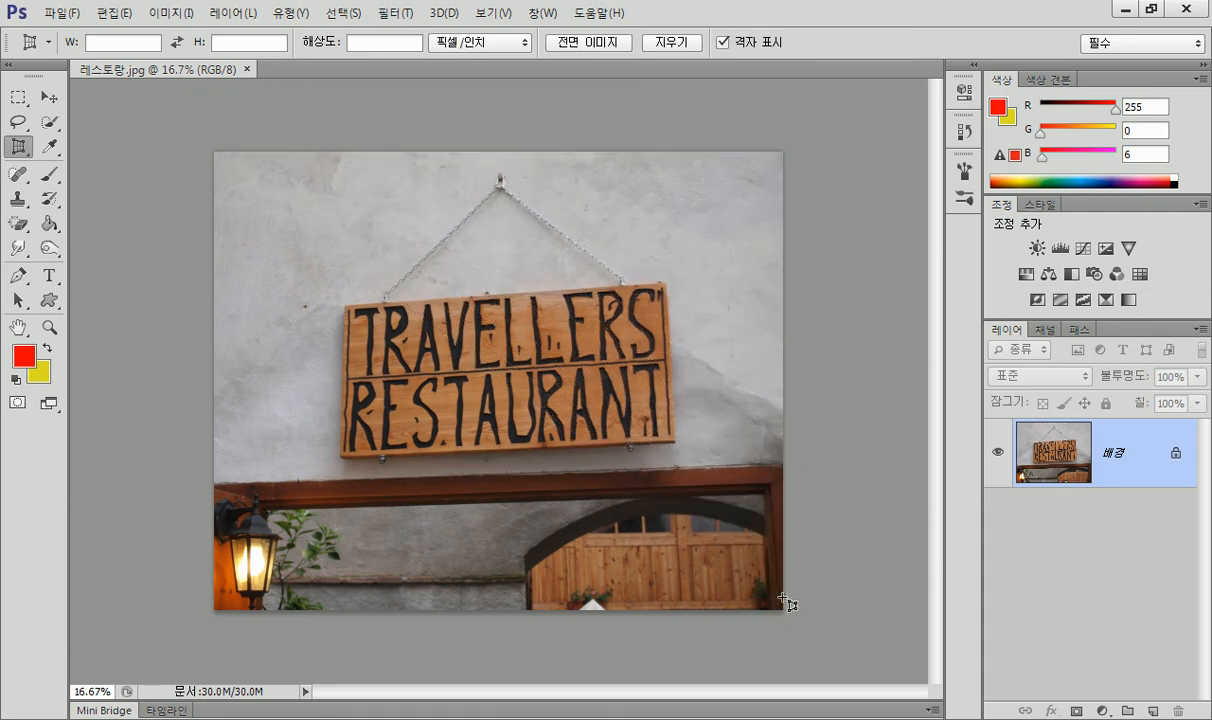
Try a perspective crop over most of the photo, with the corner below the lamp pulled past the image edge, and undo it.
left_click(231, 161)
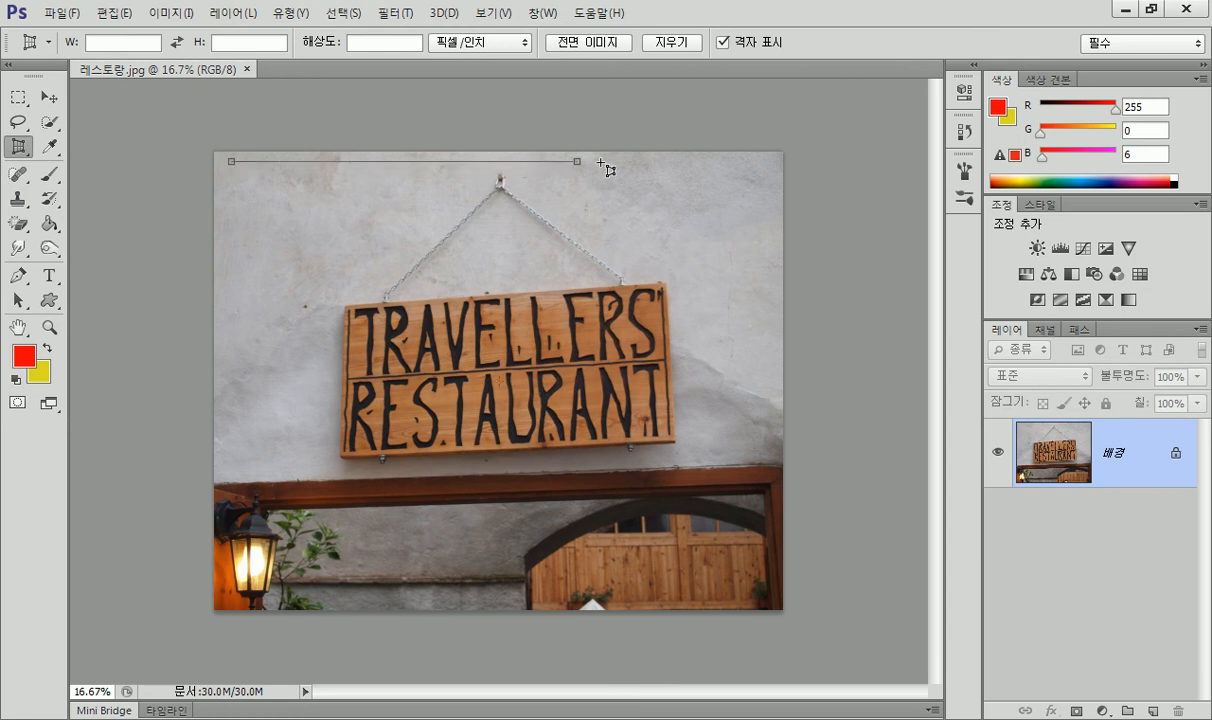
left_click(726, 164)
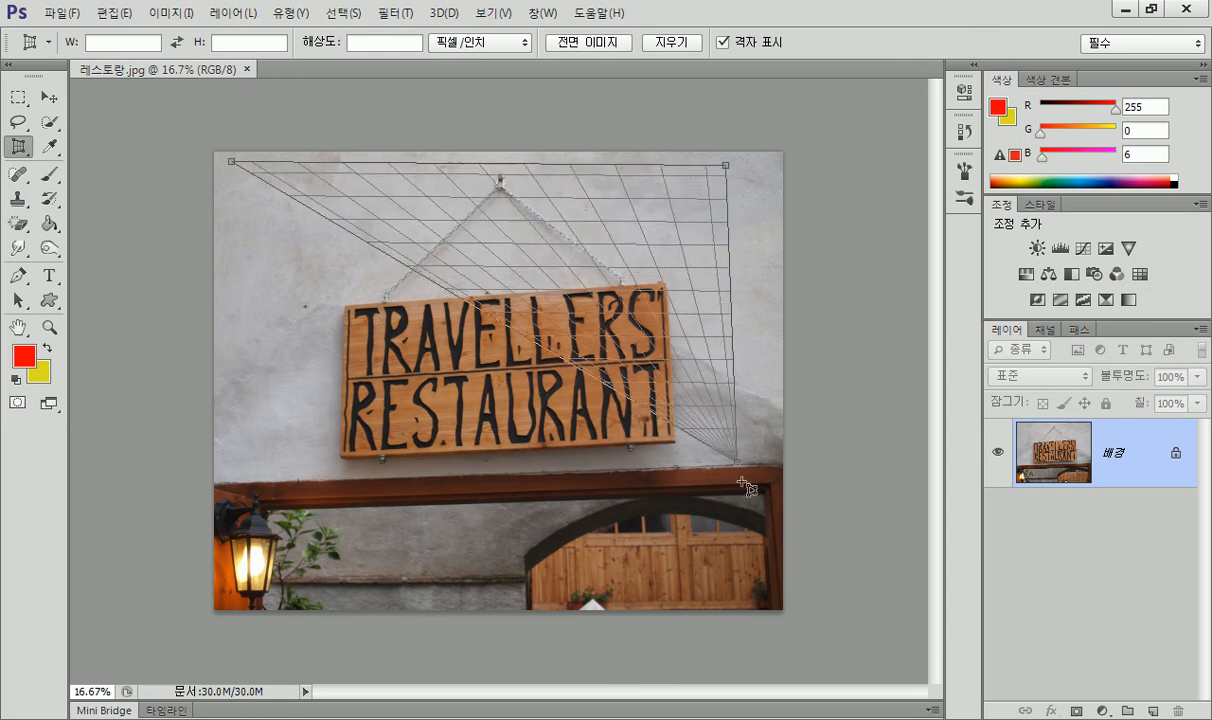
left_click(744, 587)
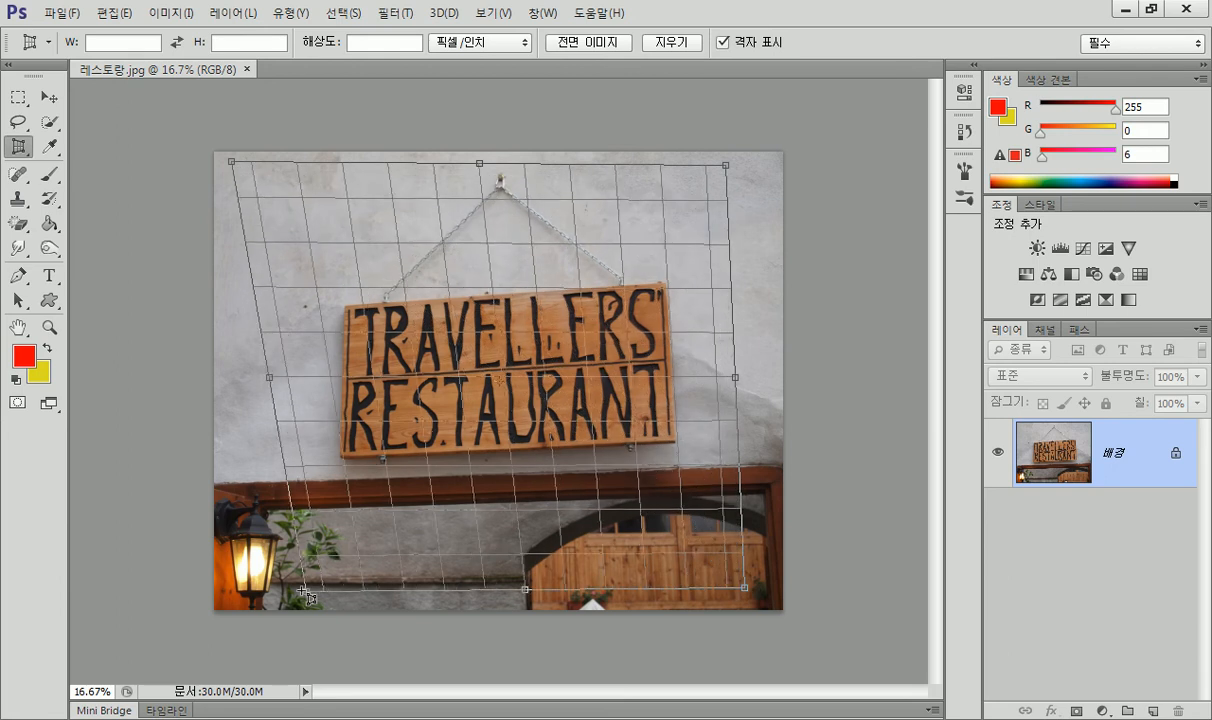
left_click(230, 579)
left_click_drag(231, 580, 207, 579)
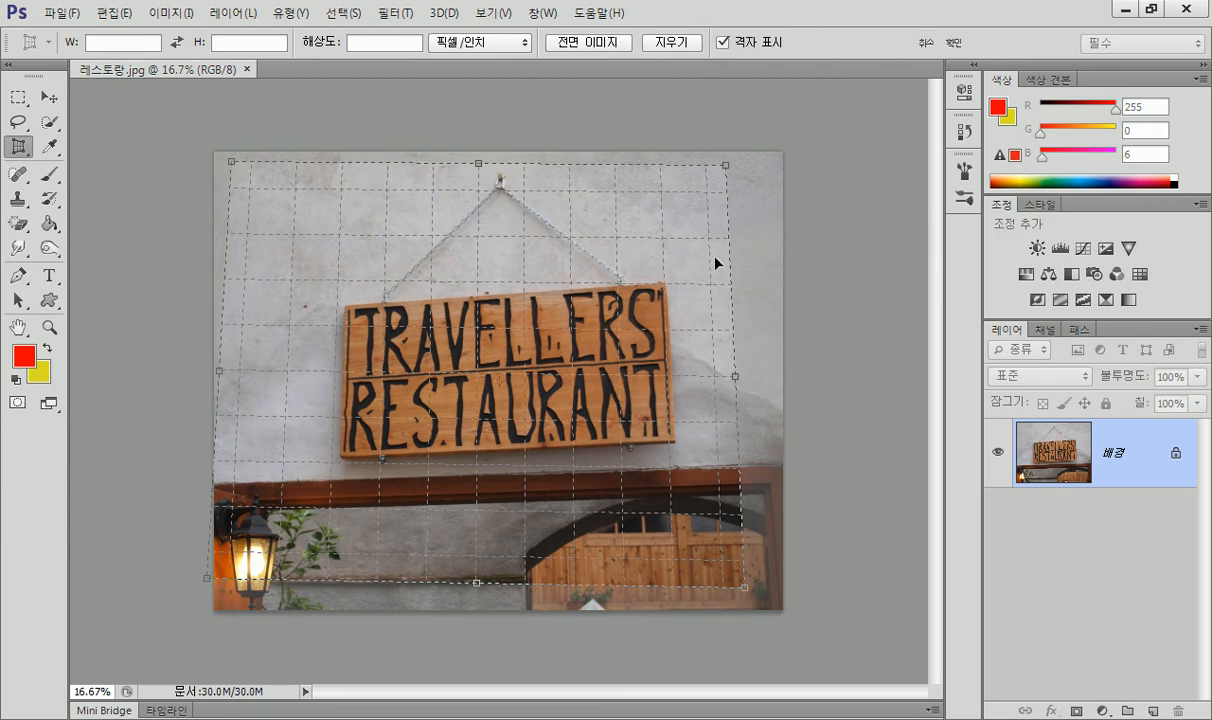
left_click(955, 43)
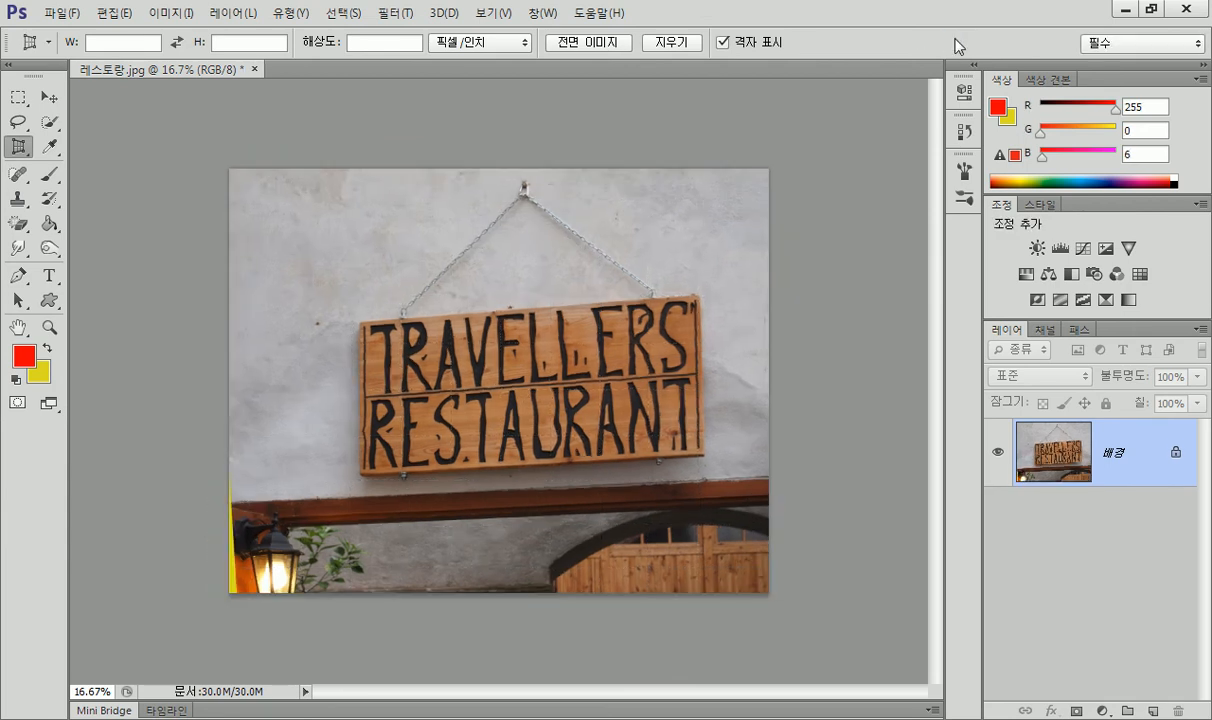
key("ctrl+z")
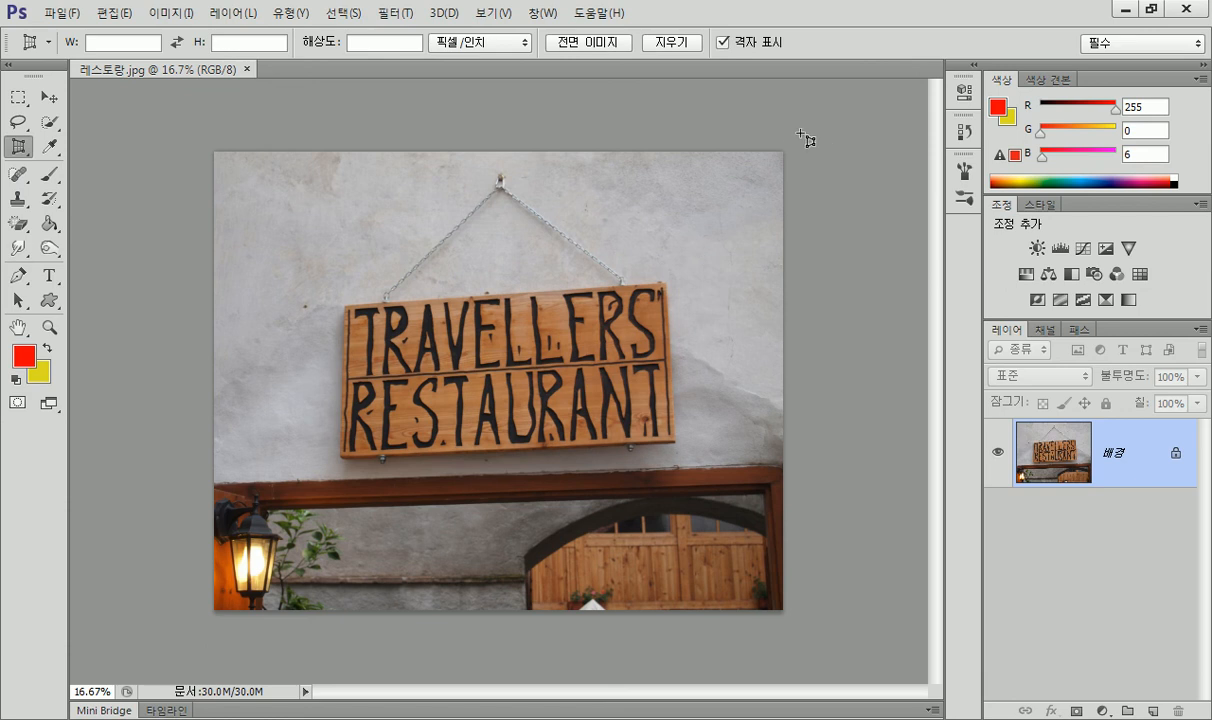
Apply a 2 x 3(4 x 6) crop that extends beyond the photo on all sides and rotates the image about 3° clockwise to level the sign.
left_click_drag(24, 148, 76, 138)
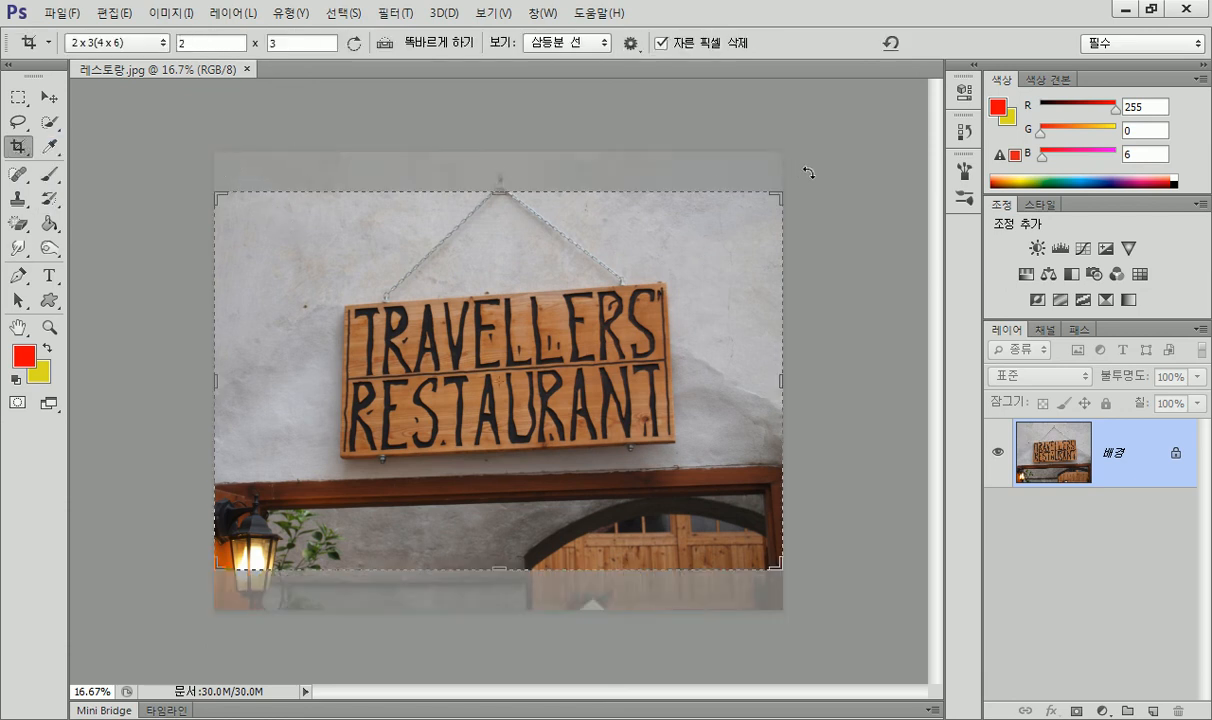
left_click_drag(498, 191, 500, 165)
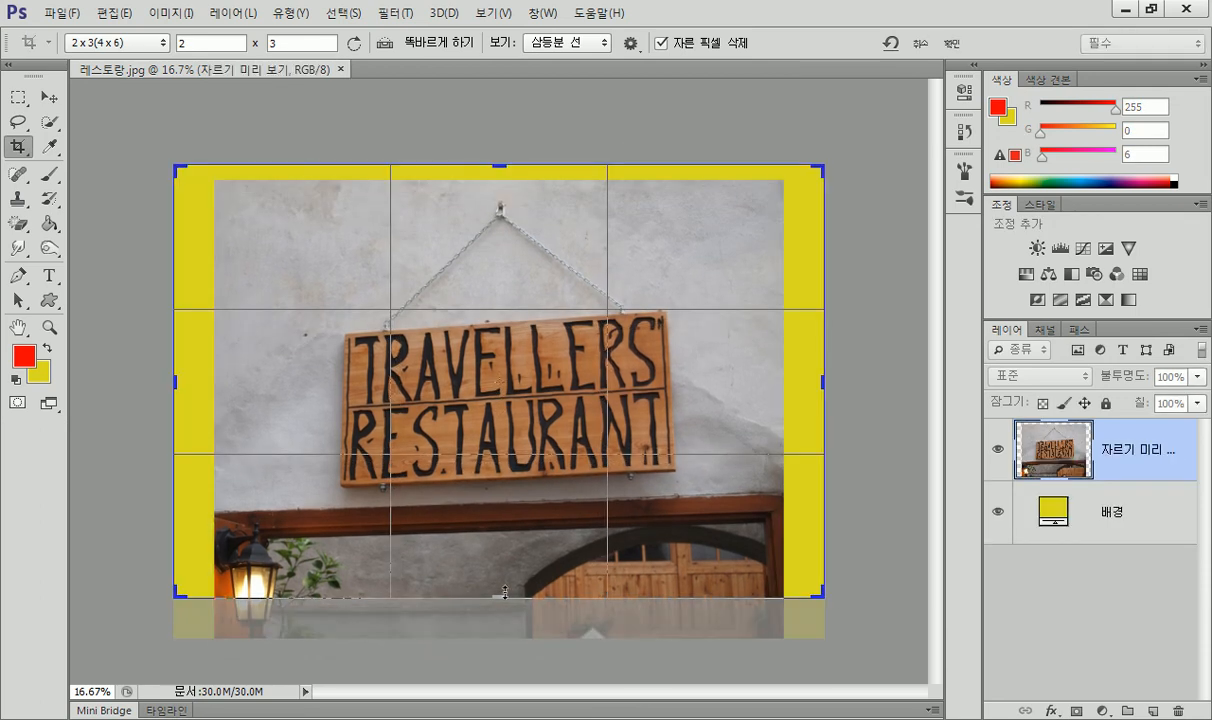
left_click_drag(501, 598, 499, 625)
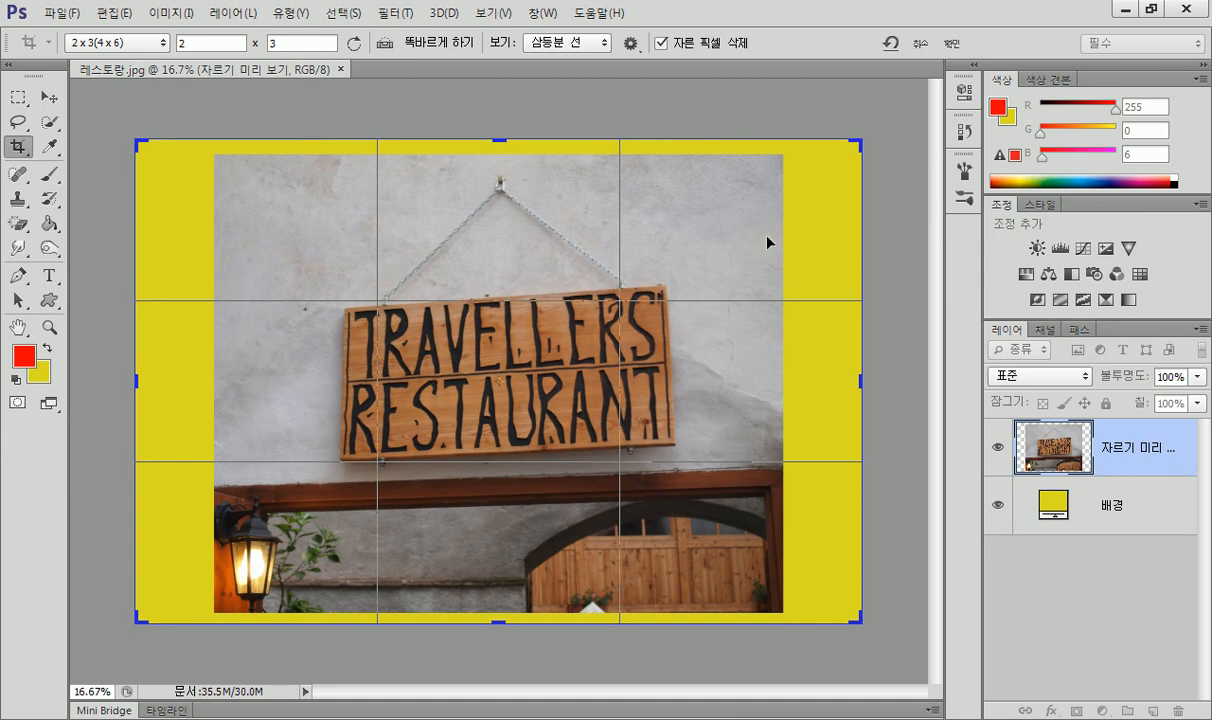
left_click_drag(880, 122, 898, 141)
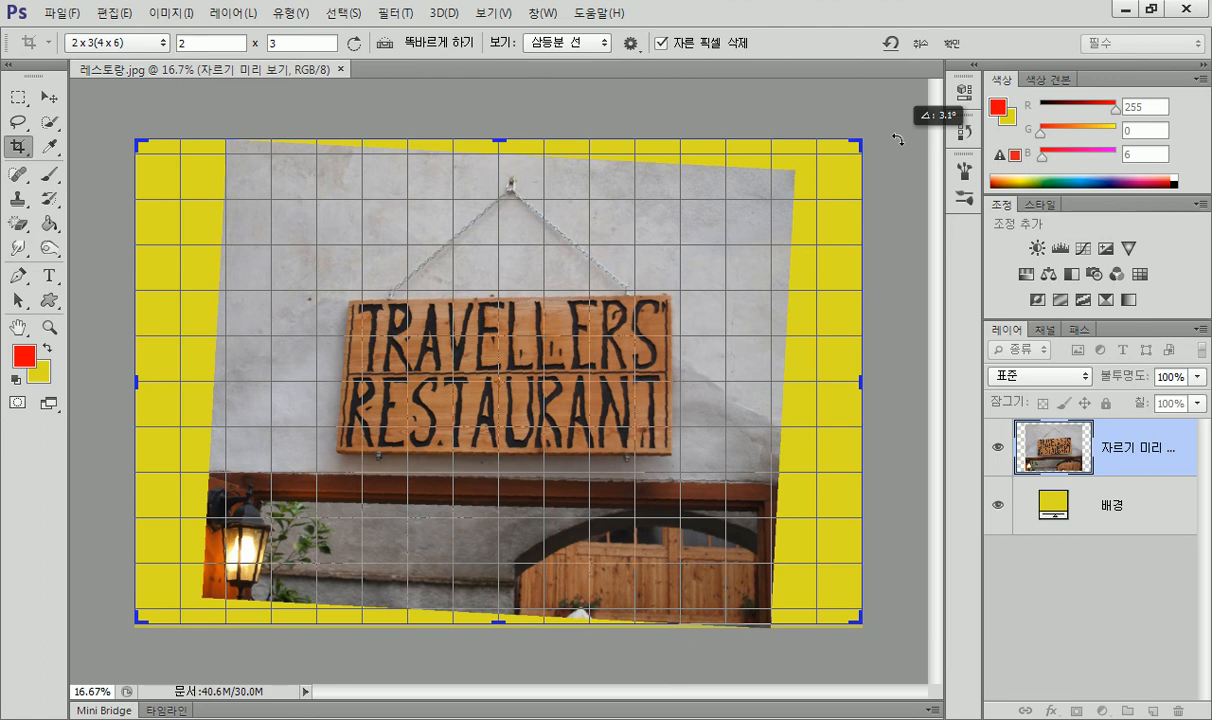
mouse_move(897, 140)
left_mouse_down()
mouse_move(902, 112)
mouse_move(905, 131)
left_mouse_up()
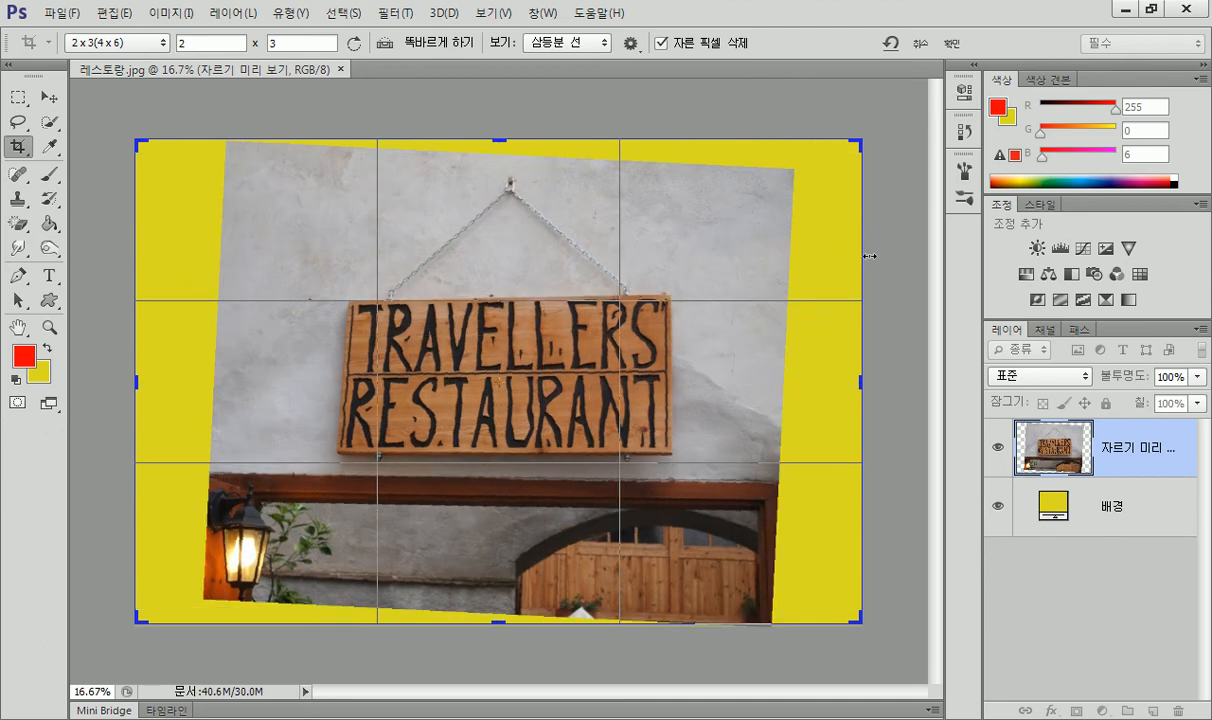
left_click(952, 44)
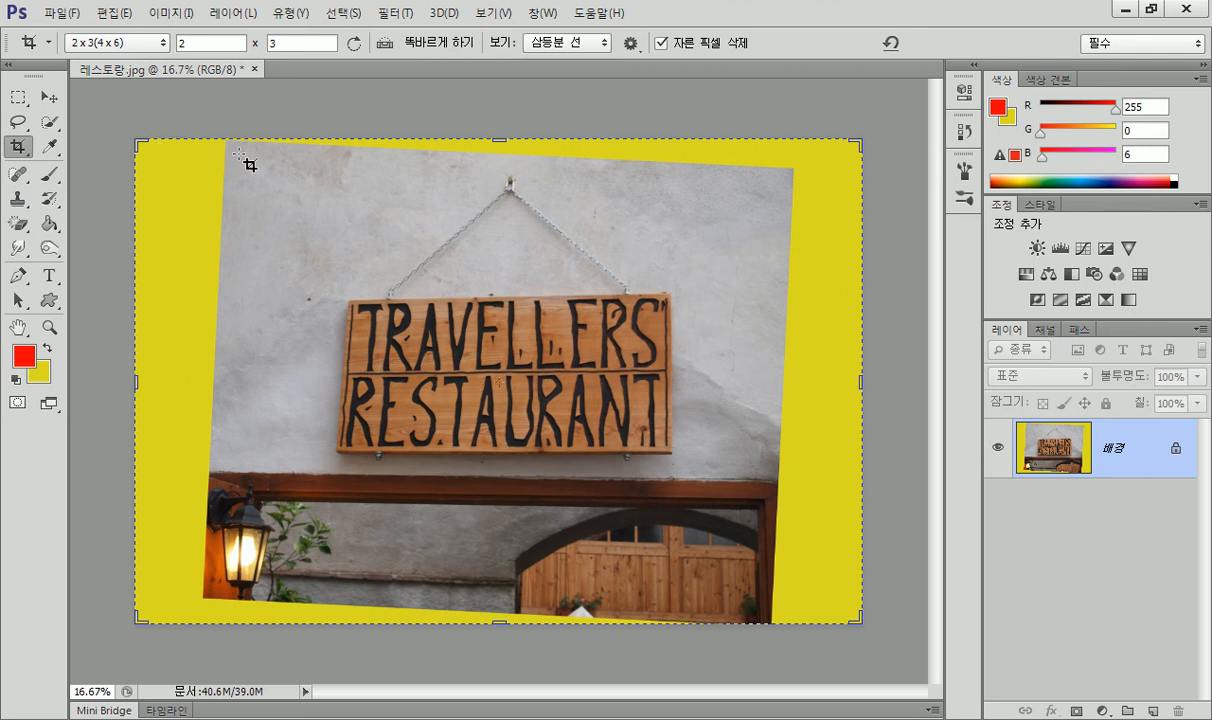
Try 2 x 3(4 x 6) crop frames around the restaurant sign, discarding and redrawing the frame.
left_click_drag(240, 153, 386, 265)
left_click_drag(692, 514, 753, 497)
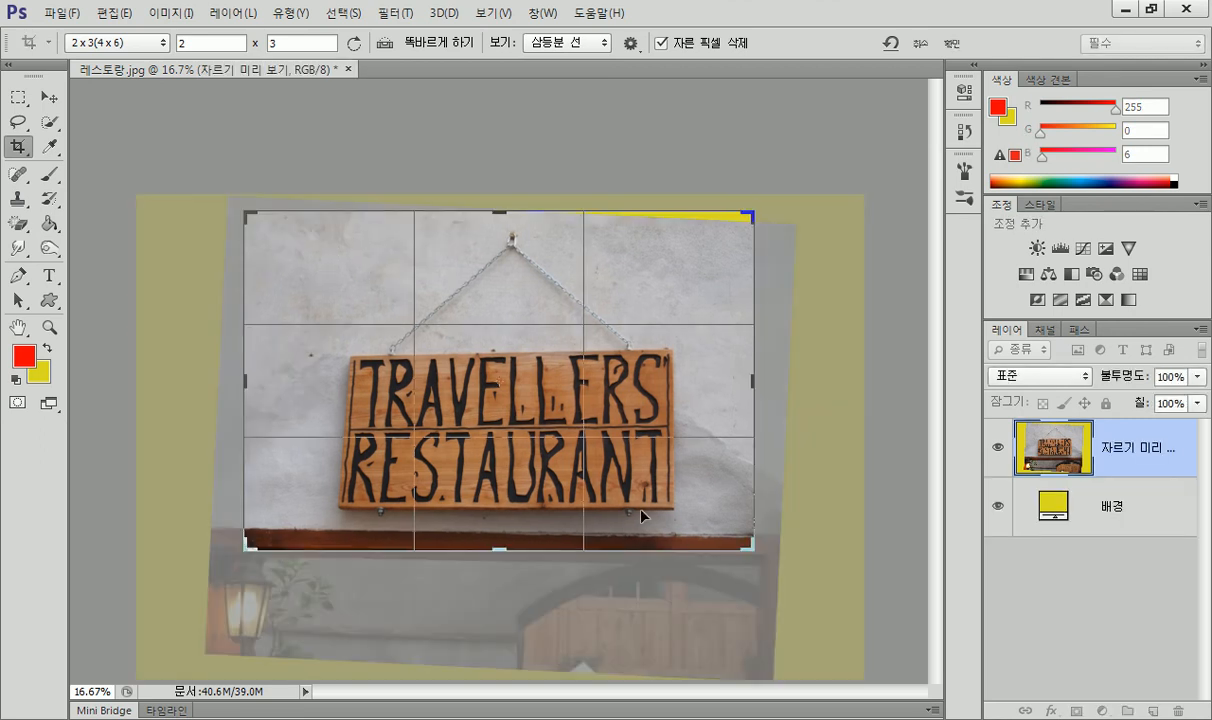
mouse_move(498, 549)
left_mouse_down()
mouse_move(497, 568)
mouse_move(497, 545)
left_mouse_up()
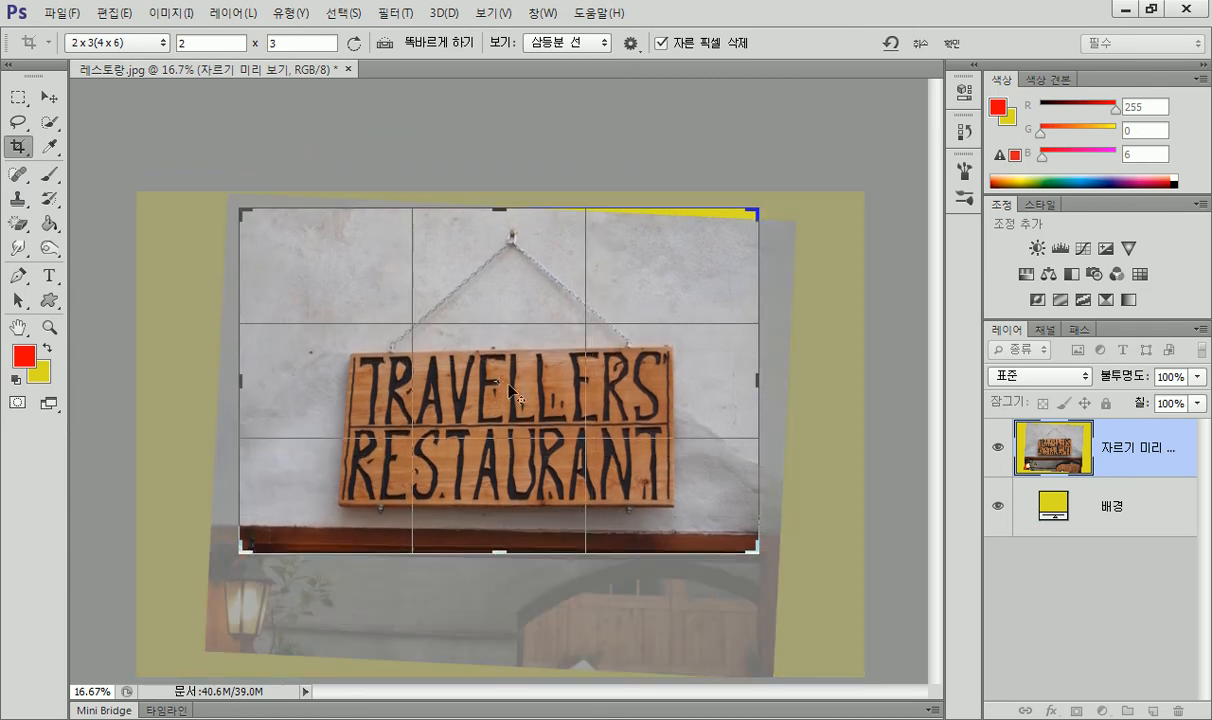
left_click(390, 43)
left_click(291, 117)
key("Escape")
left_click_drag(249, 158, 759, 669)
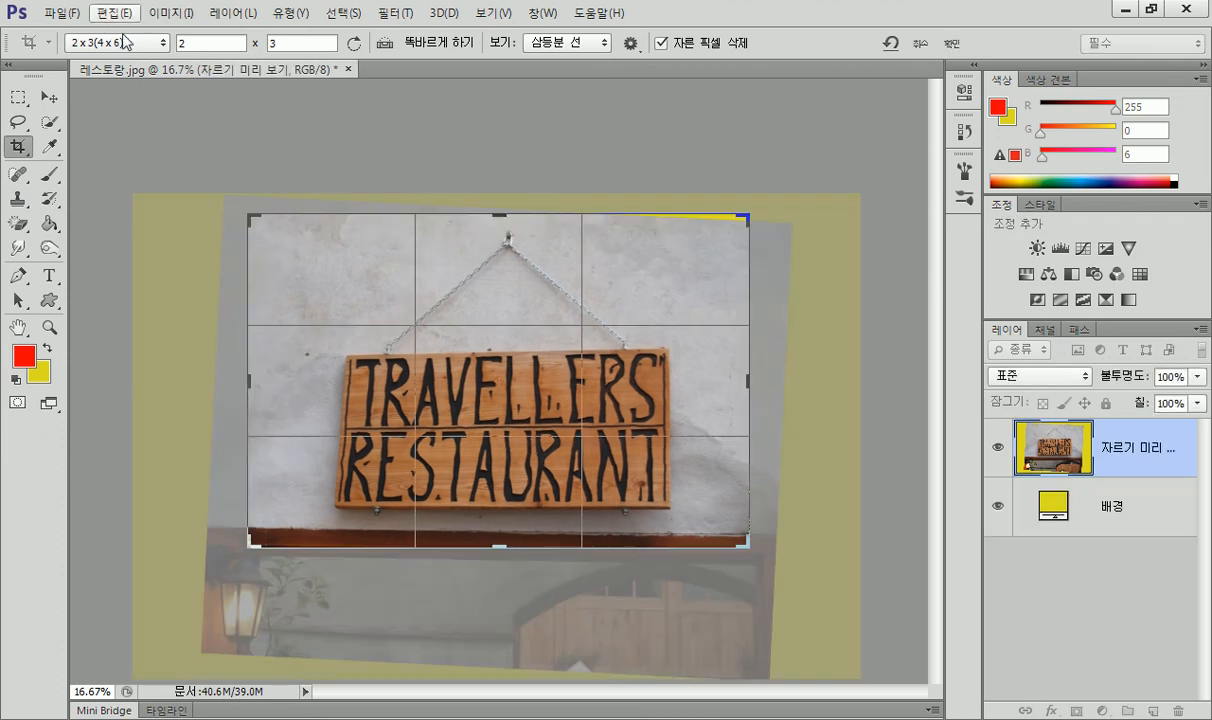
Set the crop ratio to 제한 없음 so that the frame proportions are unconstrained.
left_click(160, 46)
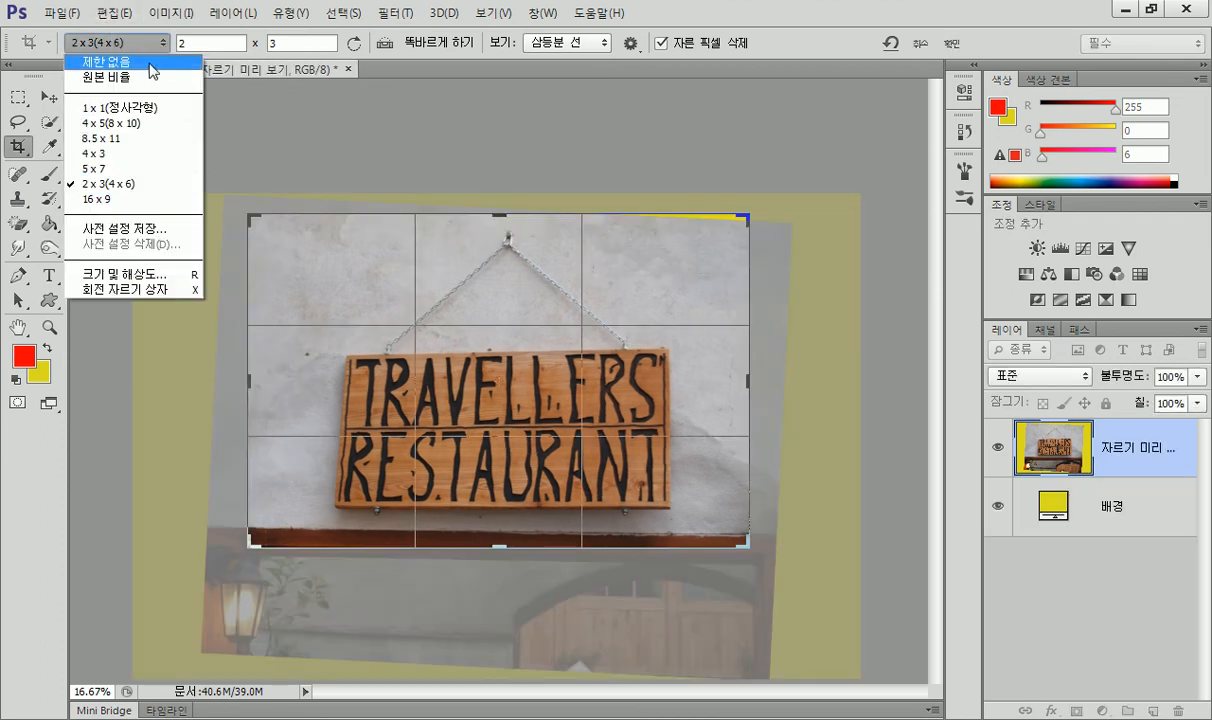
left_click(125, 44)
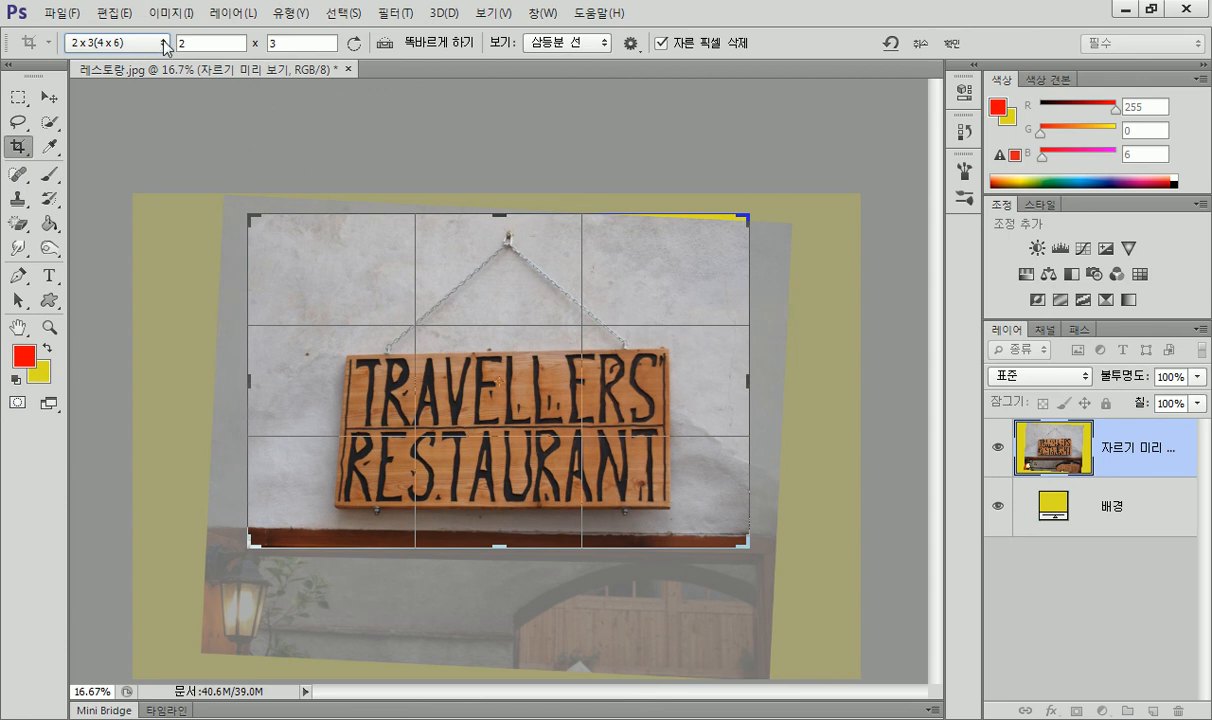
left_click(155, 44)
left_click(106, 58)
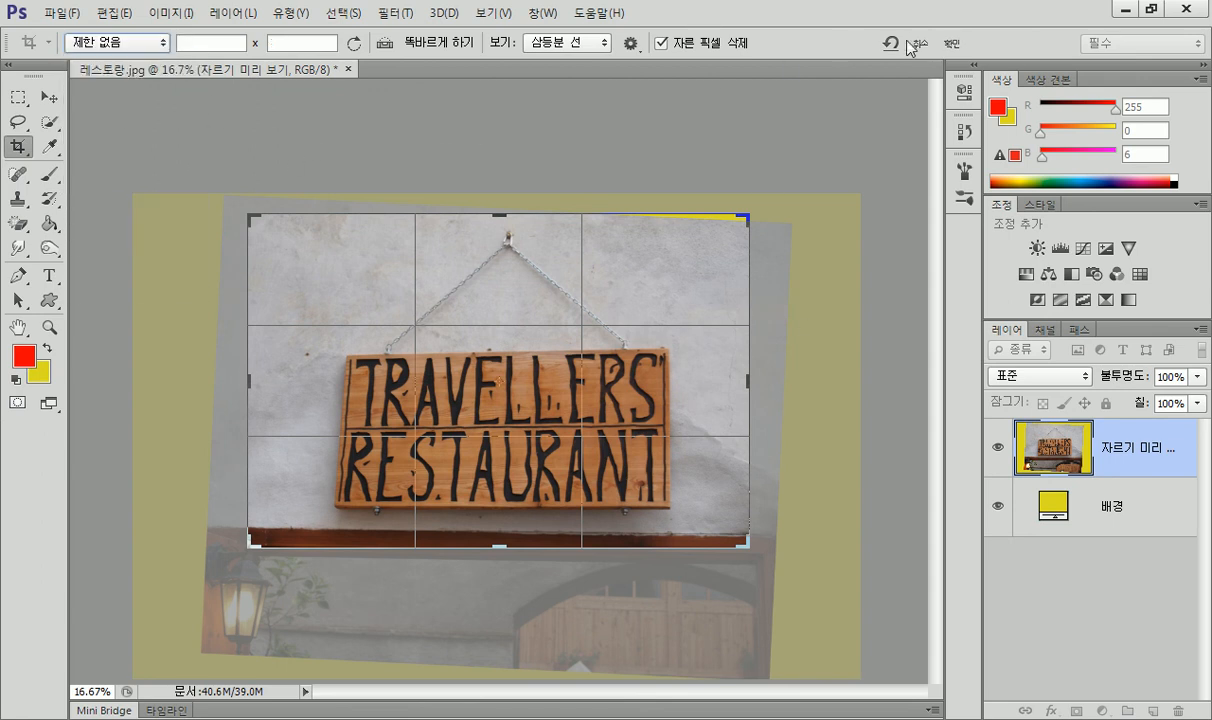
Try a freely proportioned crop from above the sign down to the archway, and cancel it.
key("Return")
left_click_drag(256, 156, 748, 607)
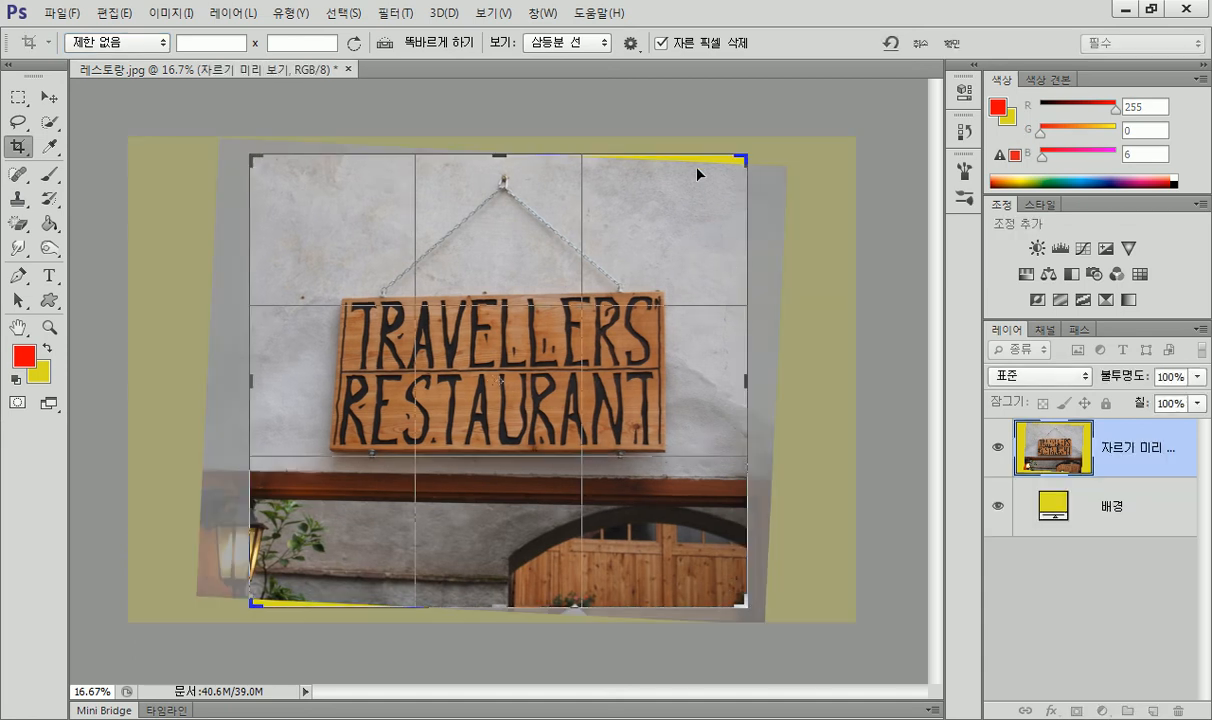
left_click(917, 43)
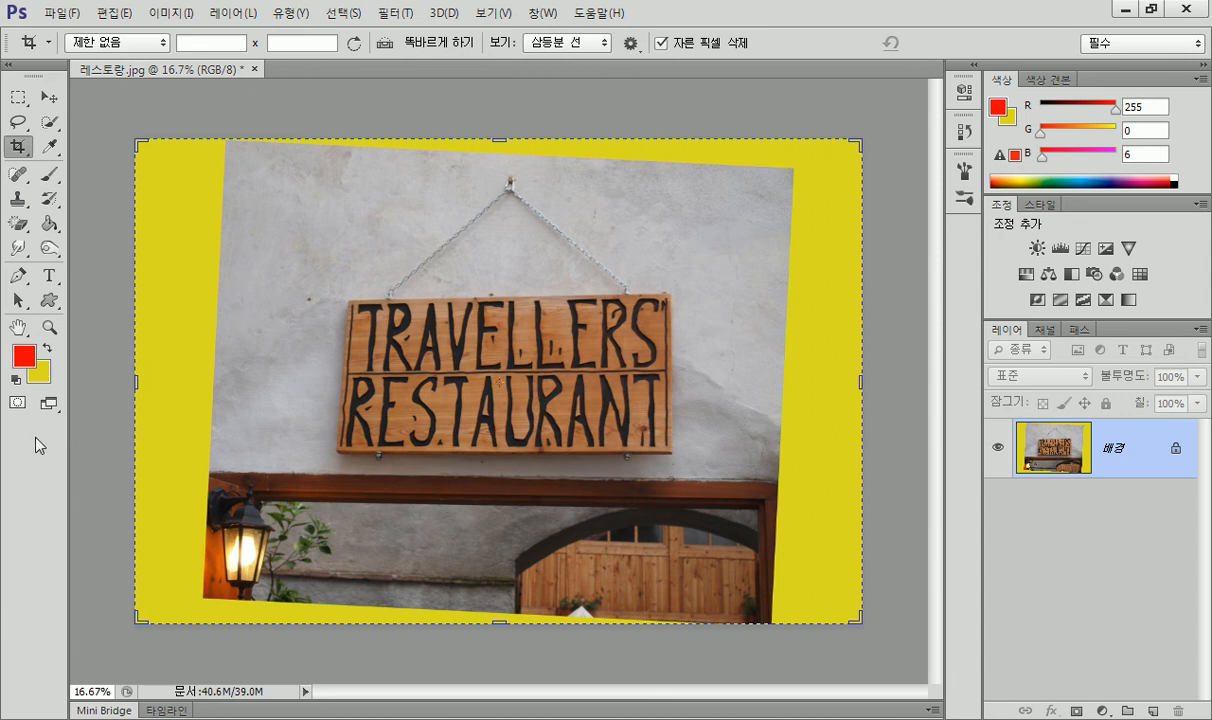
Change the background colour from yellow to the near-white fdfdfd and return to the Crop tool.
left_click(40, 373)
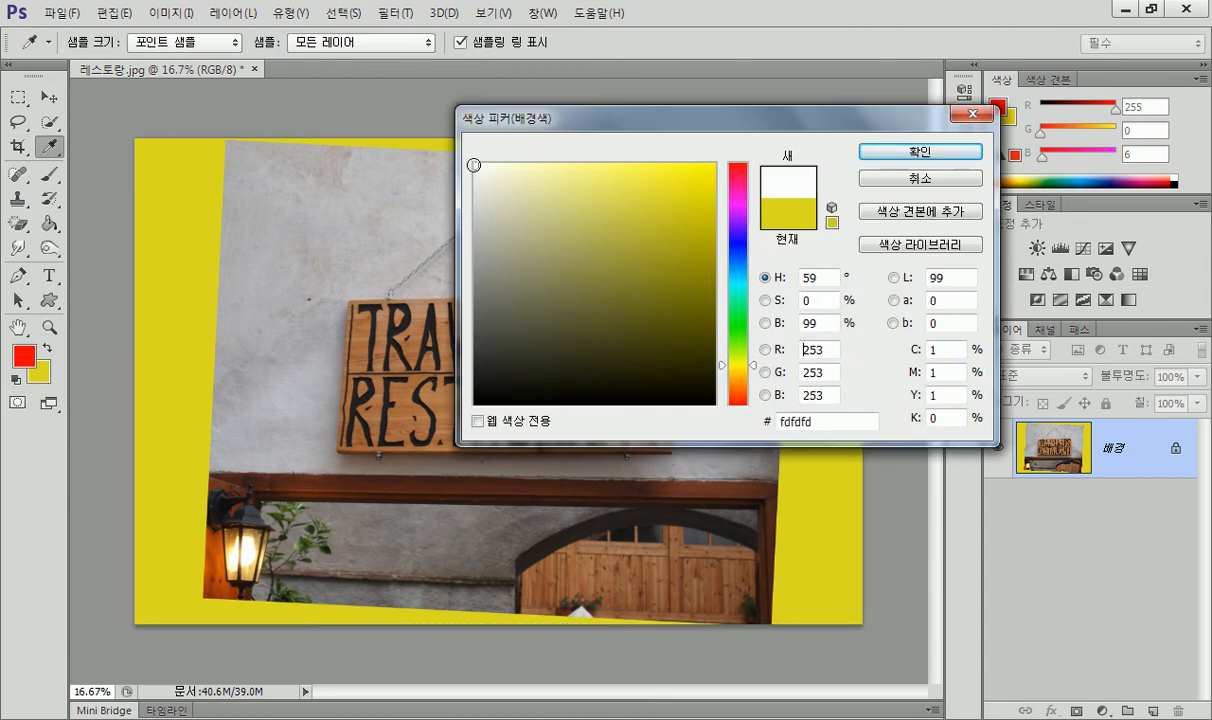
left_click(920, 151)
key("c")
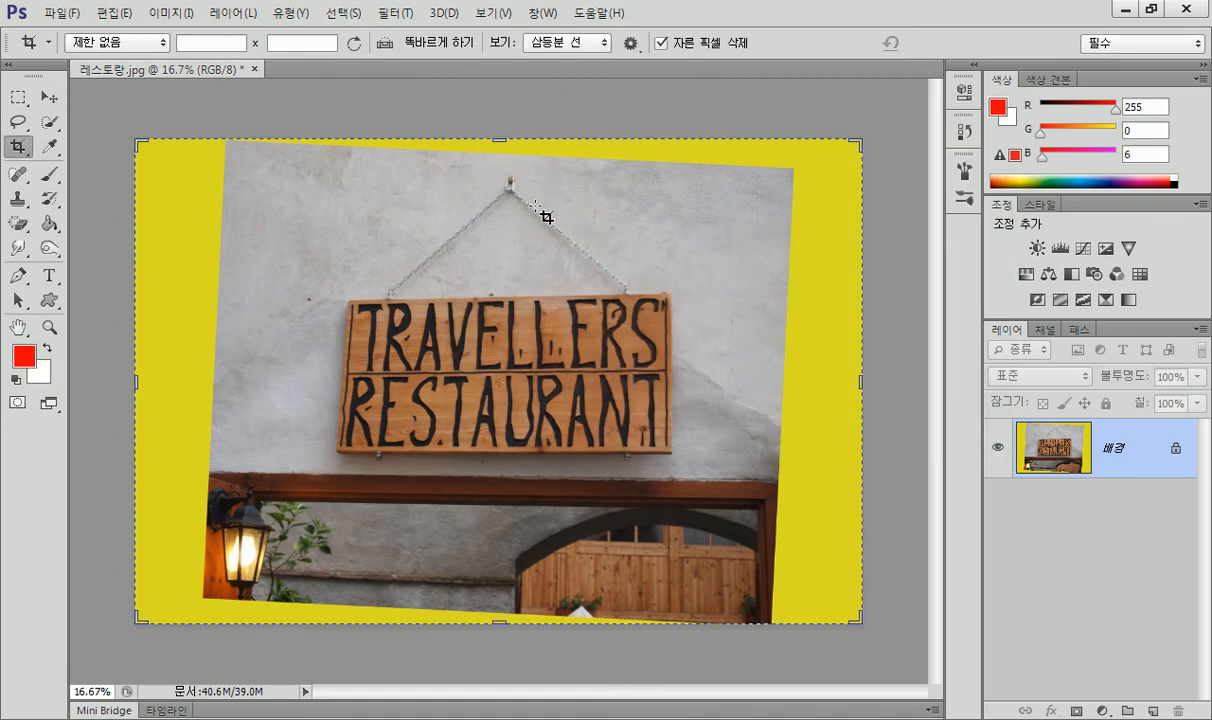
Try shifting the photo within the crop frame and framing only a thin strip along its upper edge, cancelling both attempts.
left_click(483, 116)
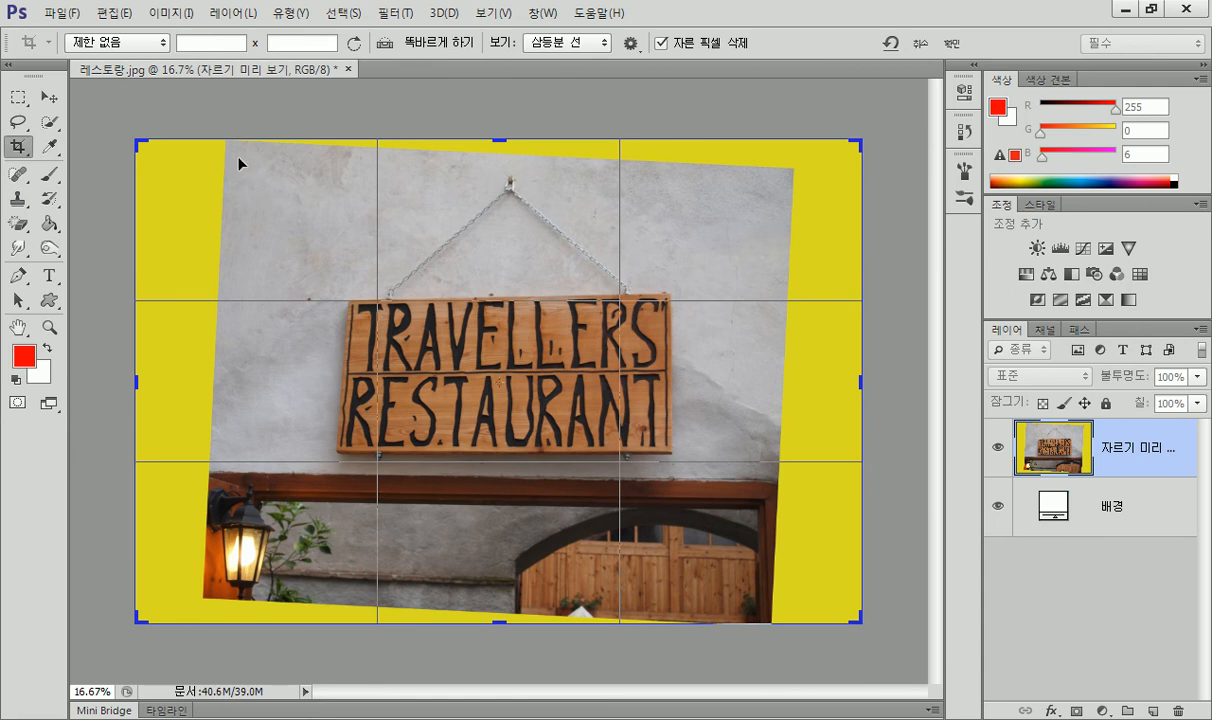
left_click_drag(246, 156, 330, 165)
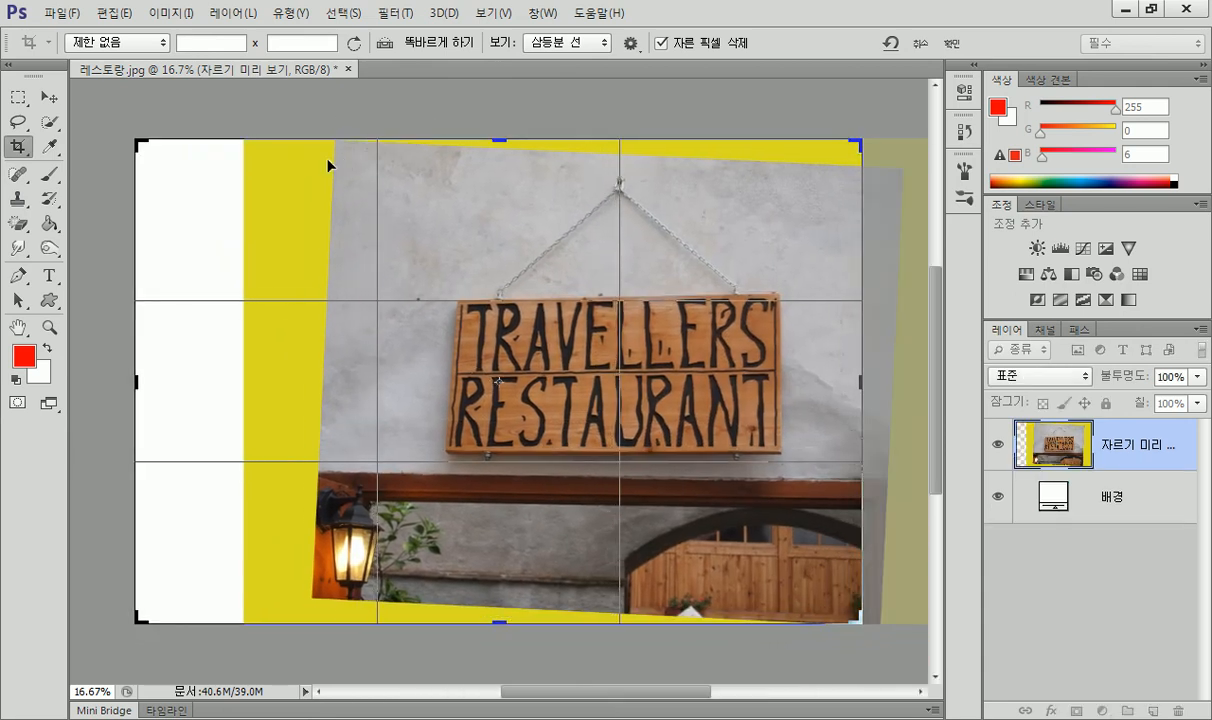
key("Escape")
left_click(48, 97)
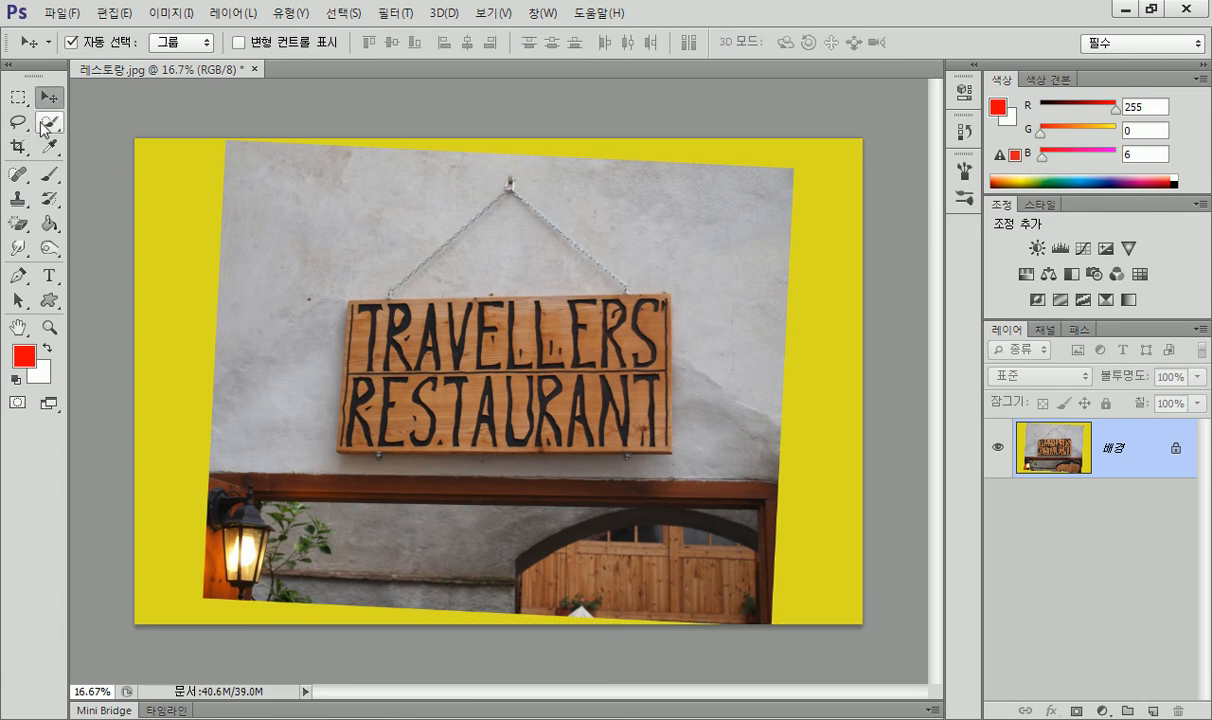
left_click(17, 145)
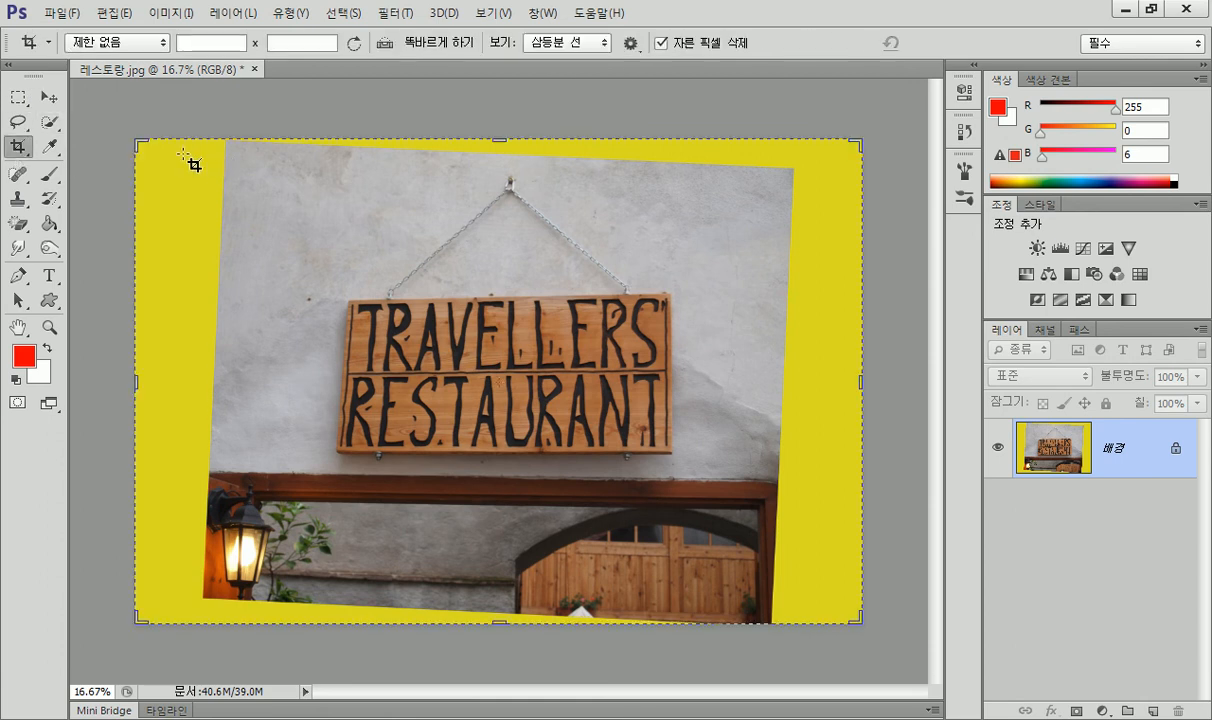
left_click_drag(190, 155, 803, 180)
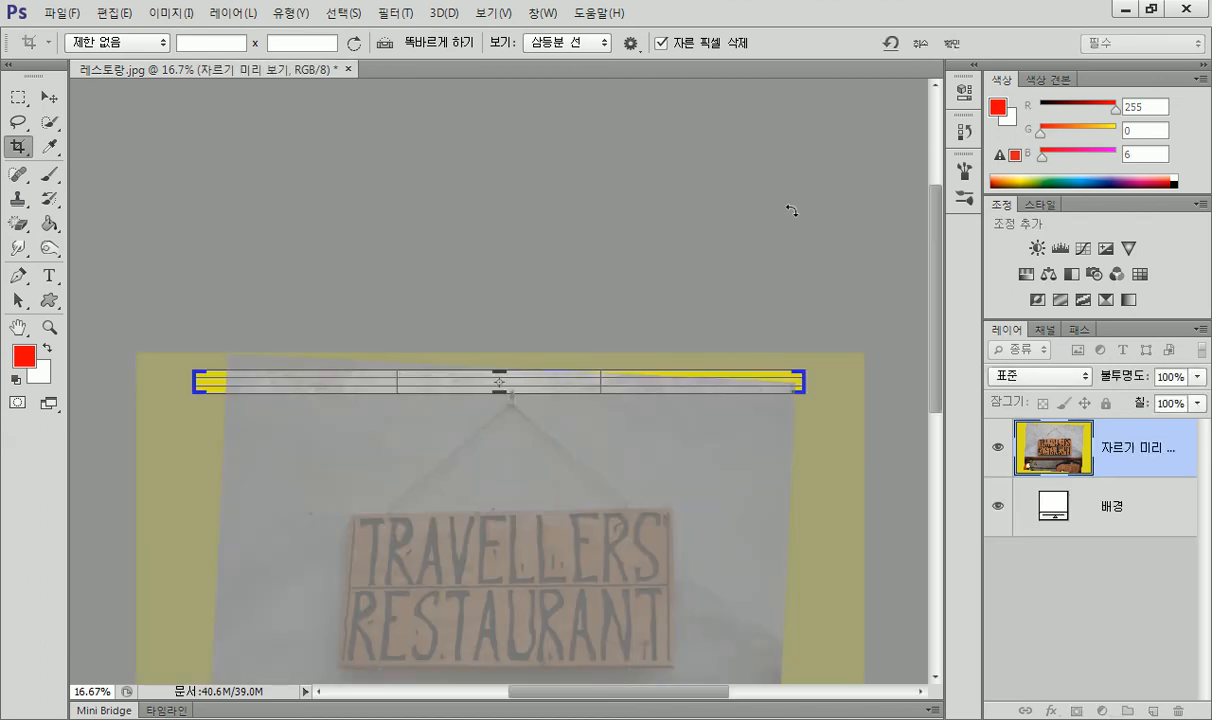
key("Escape")
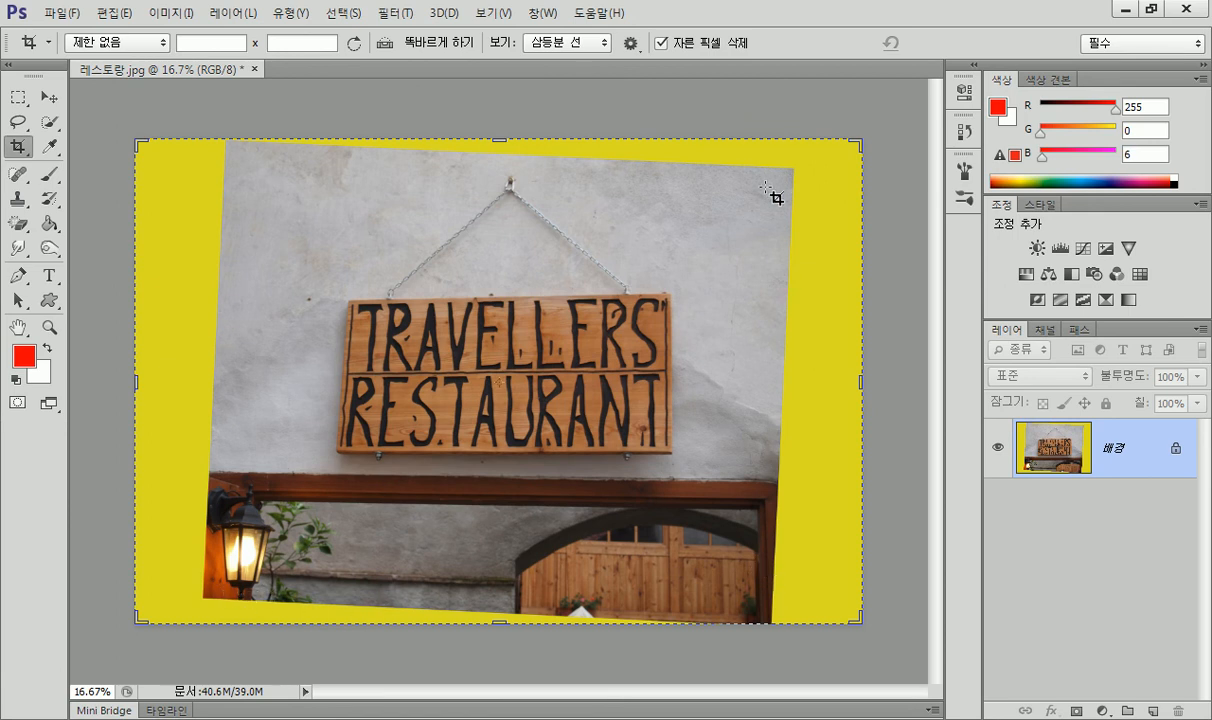
Try a free crop inside the rotated photo's edges that excludes the yellow borders.
left_click_drag(752, 183, 230, 594)
left_click(951, 44)
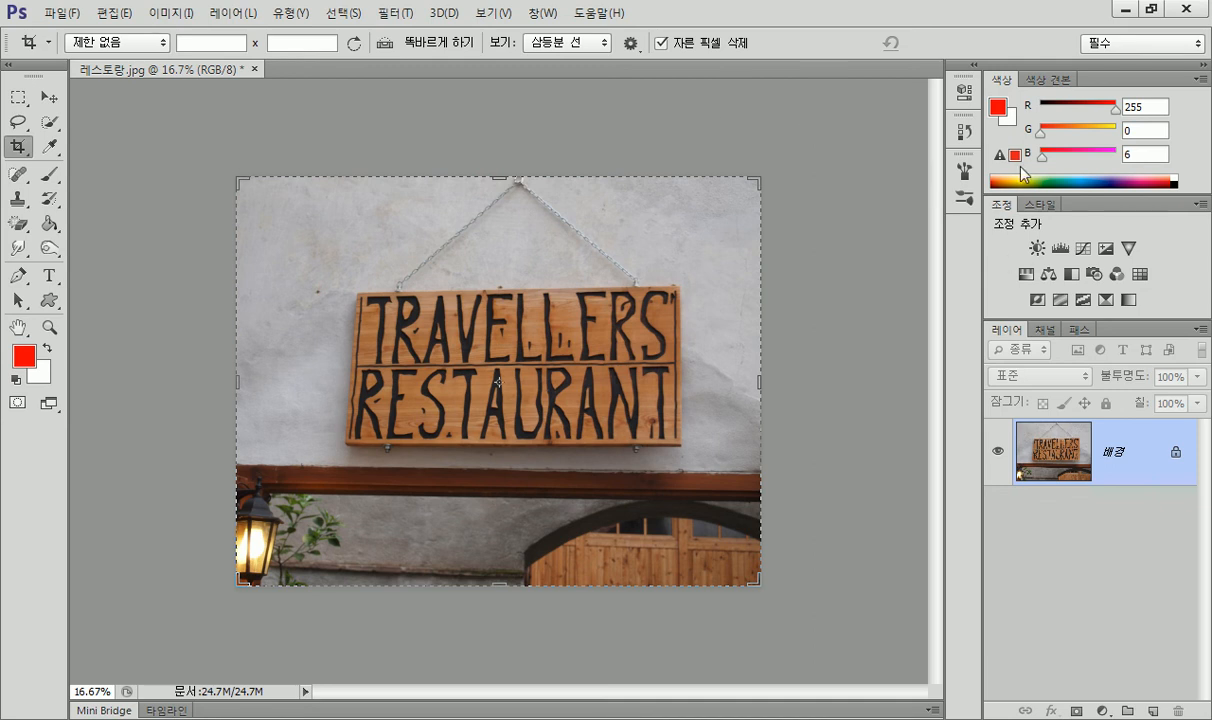
Revert the photo to its original 레스토랑.jpg snapshot in the history.
left_click(964, 131)
left_click(878, 144)
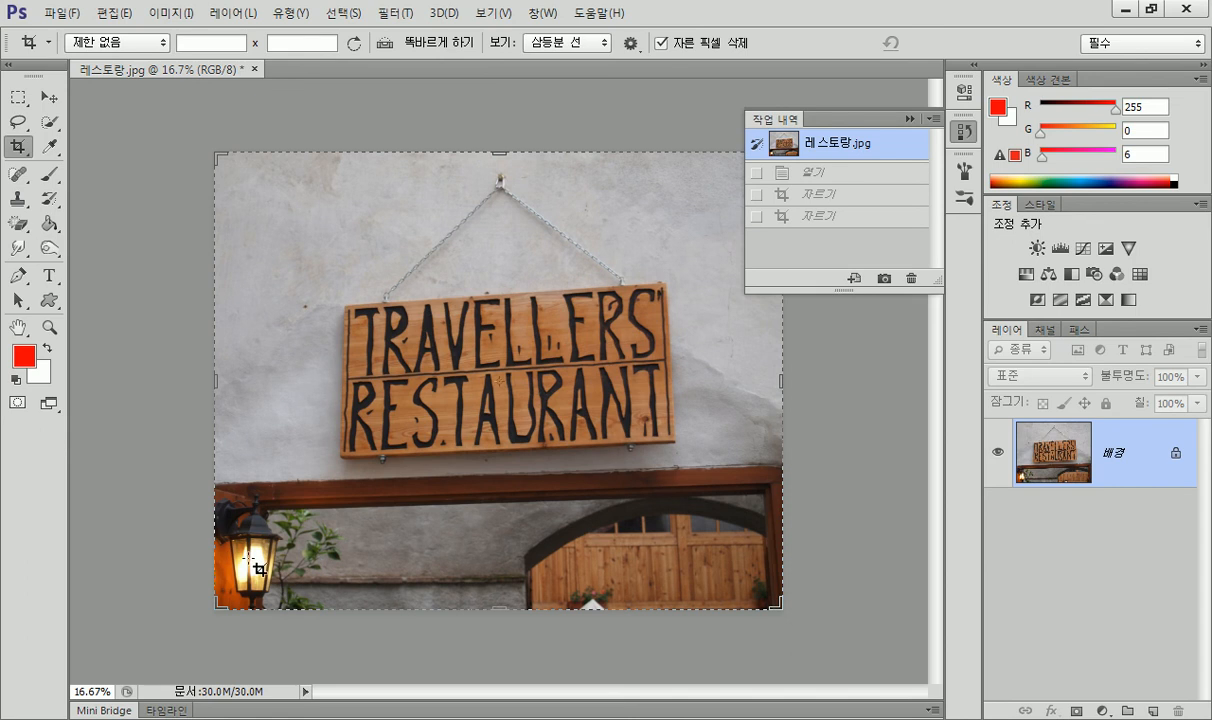
left_click(910, 118)
Rotate the photo slightly clockwise in the crop frame to level the sign, apply the crop, and compare it with the original history snapshot.
left_click_drag(803, 135, 811, 156)
left_click(950, 43)
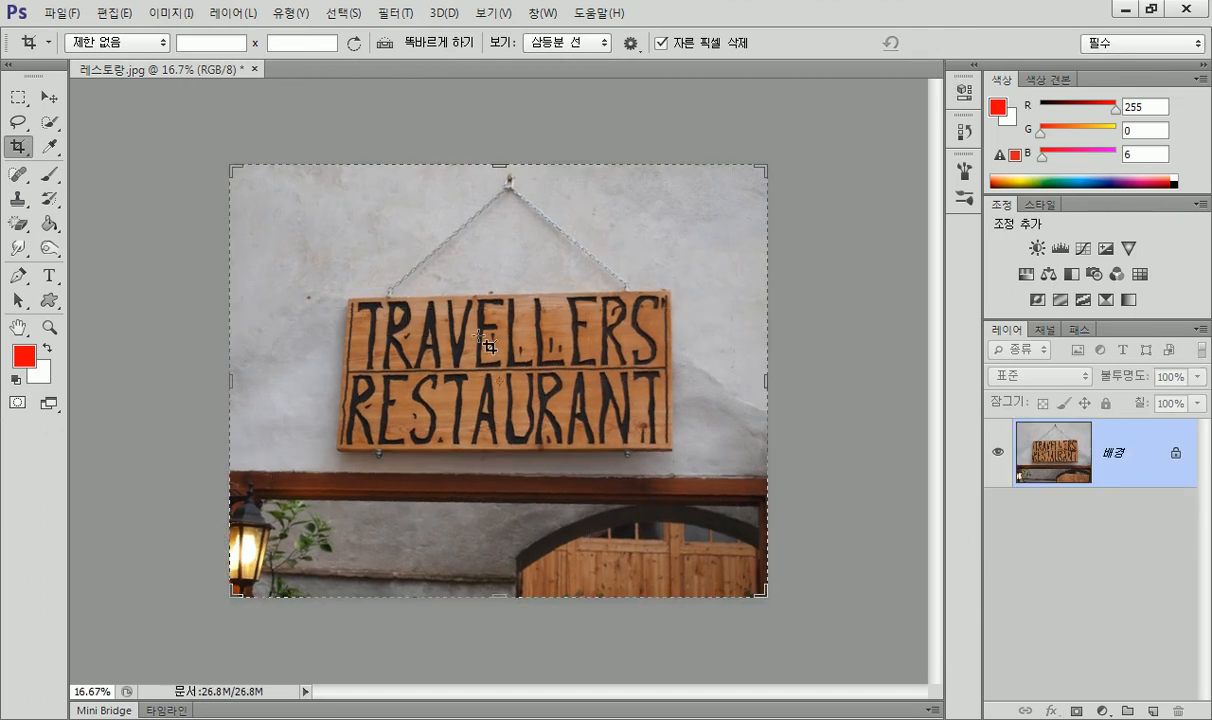
left_click(964, 131)
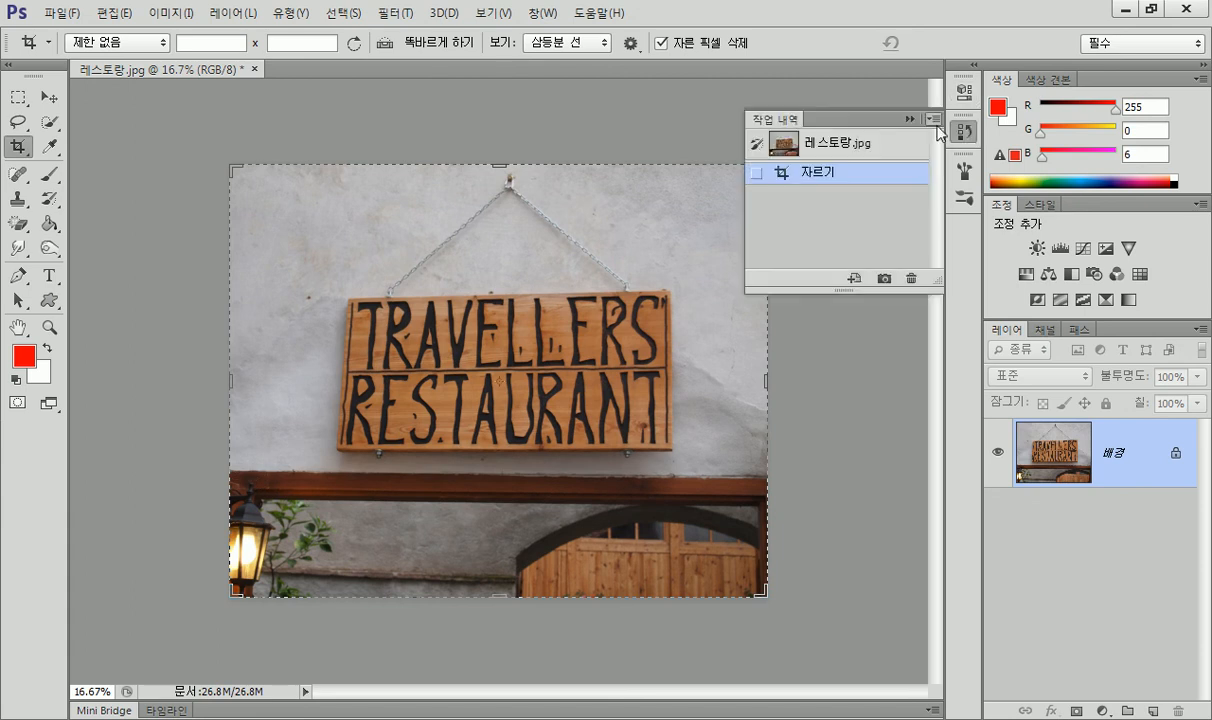
left_click(818, 140)
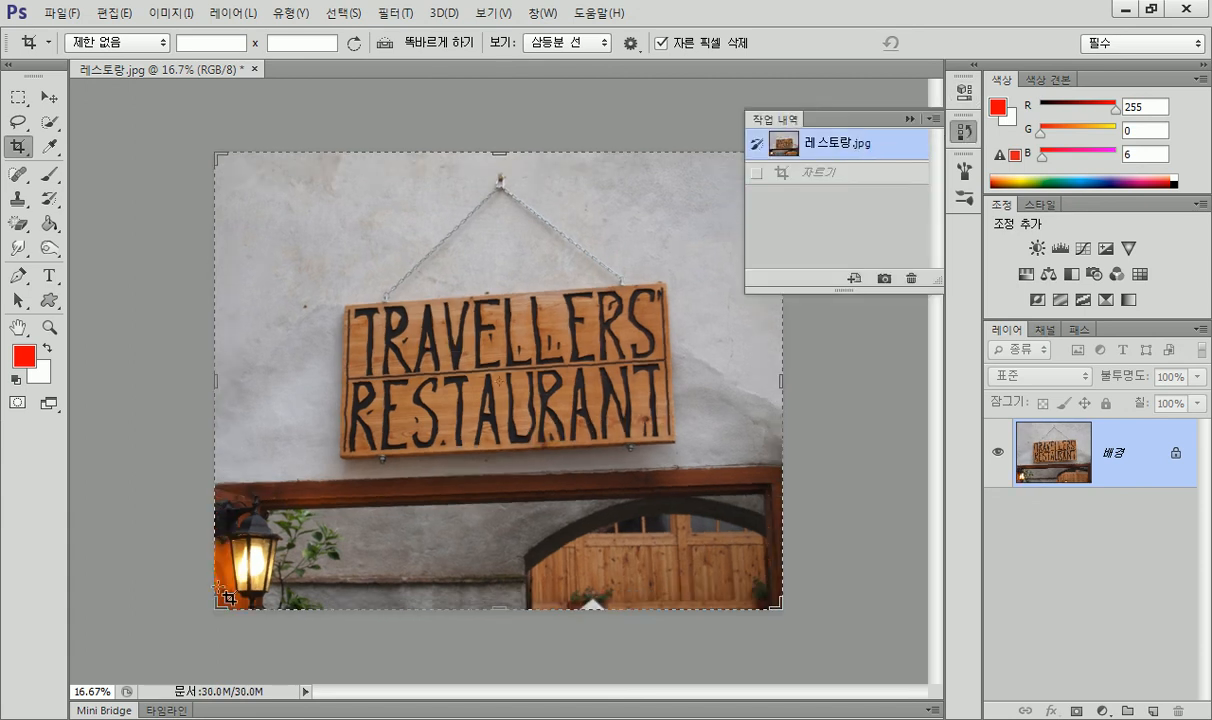
left_click(838, 176)
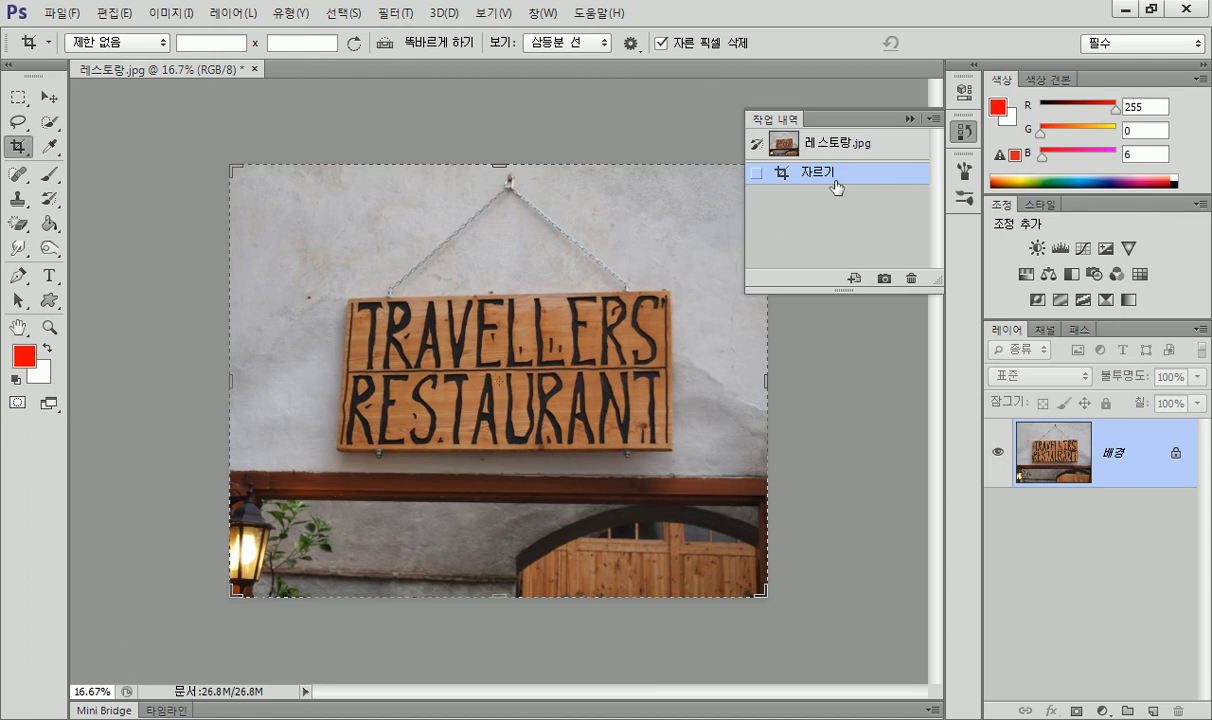
Try shifting the levelled photo within the crop frame, undo the shift, and finish the crop with the full frame.
left_click(423, 136)
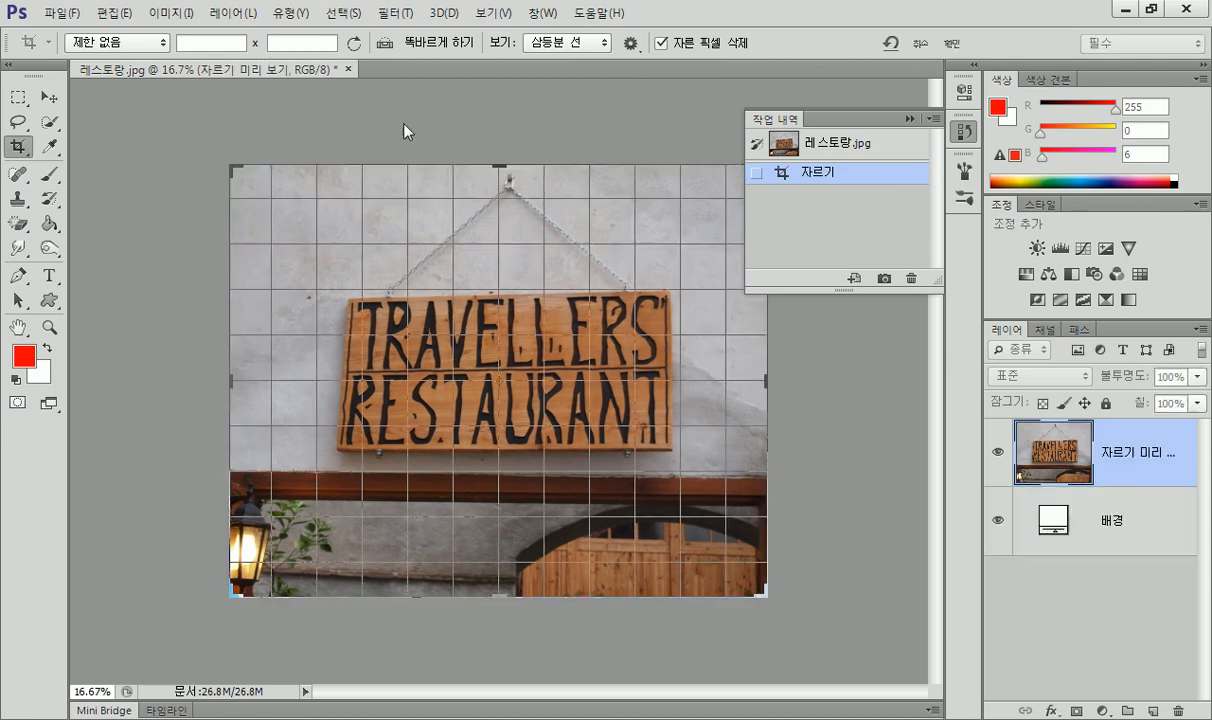
left_click(911, 118)
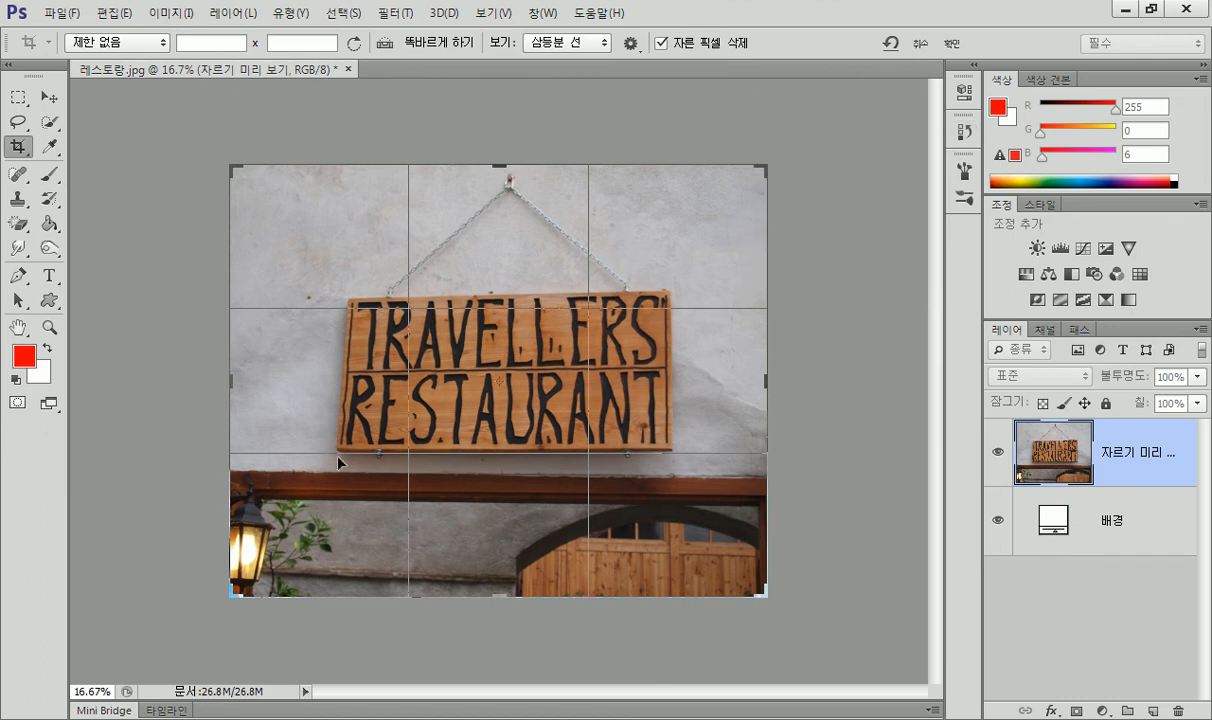
left_click_drag(268, 186, 302, 267)
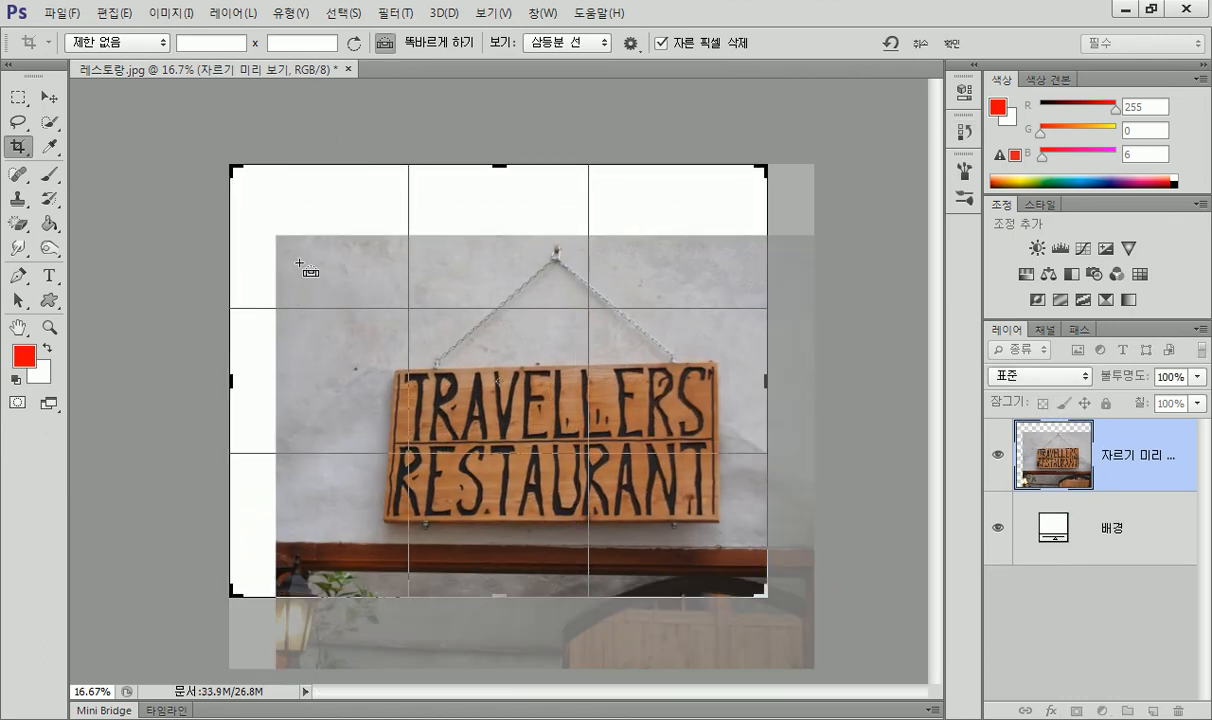
key("ctrl+z")
left_click(51, 97)
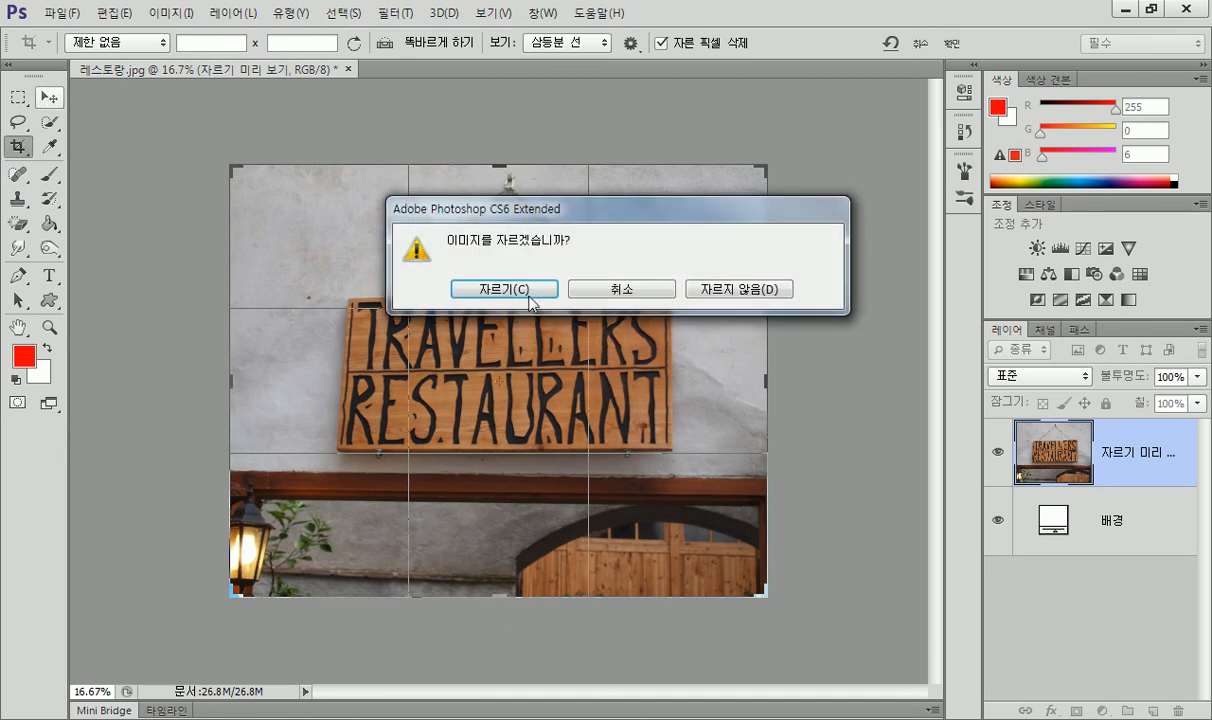
left_click(520, 287)
left_click(18, 146)
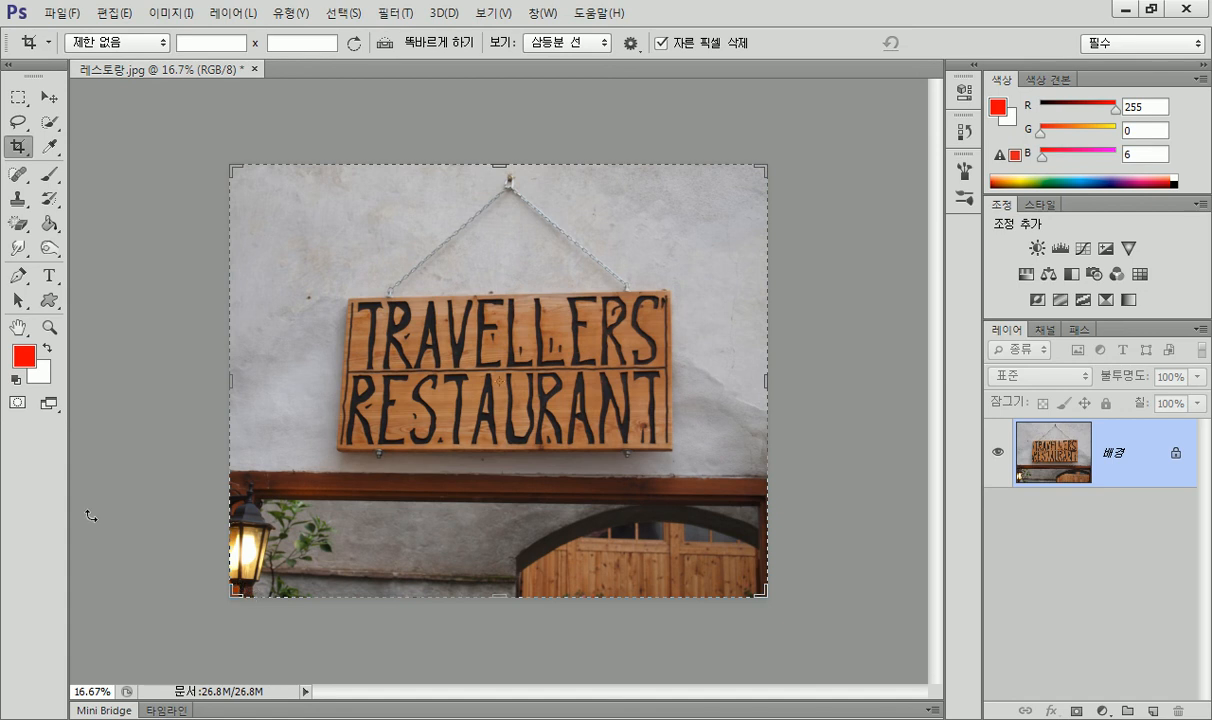
Close 레스토랑.jpg without saving and open 뮤직바.jpg from the 6장 folder.
left_click(255, 69)
left_click(600, 291)
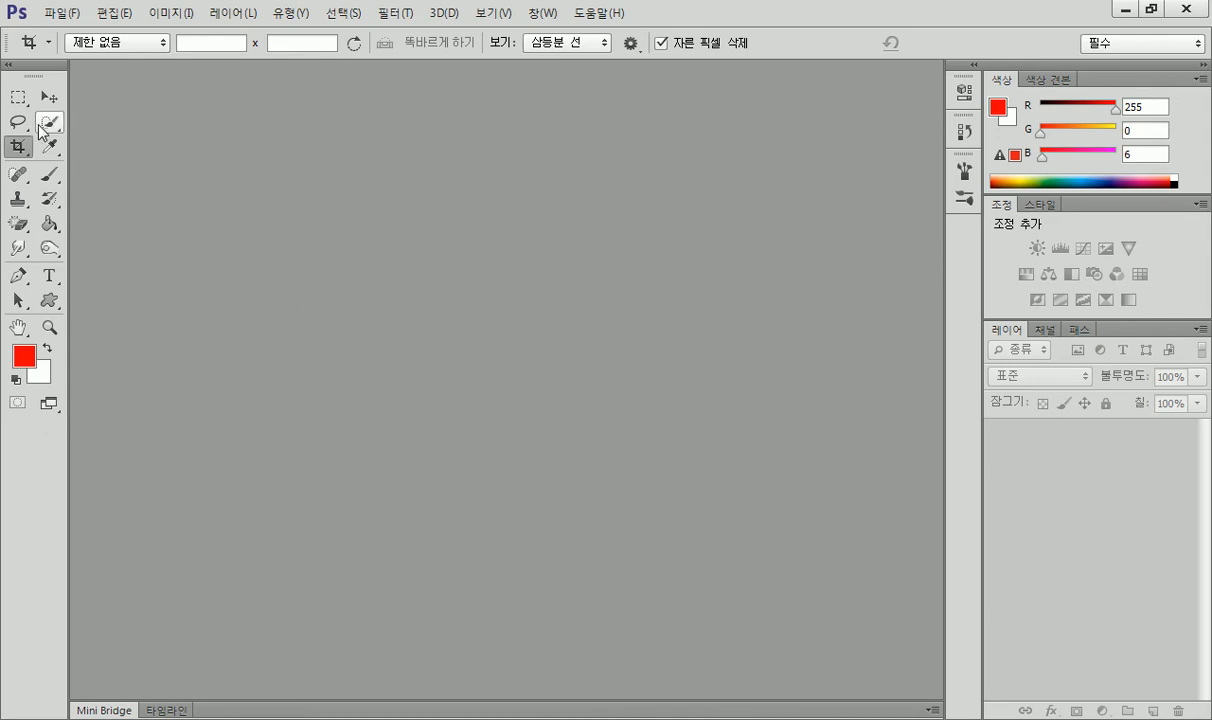
double_click(213, 166)
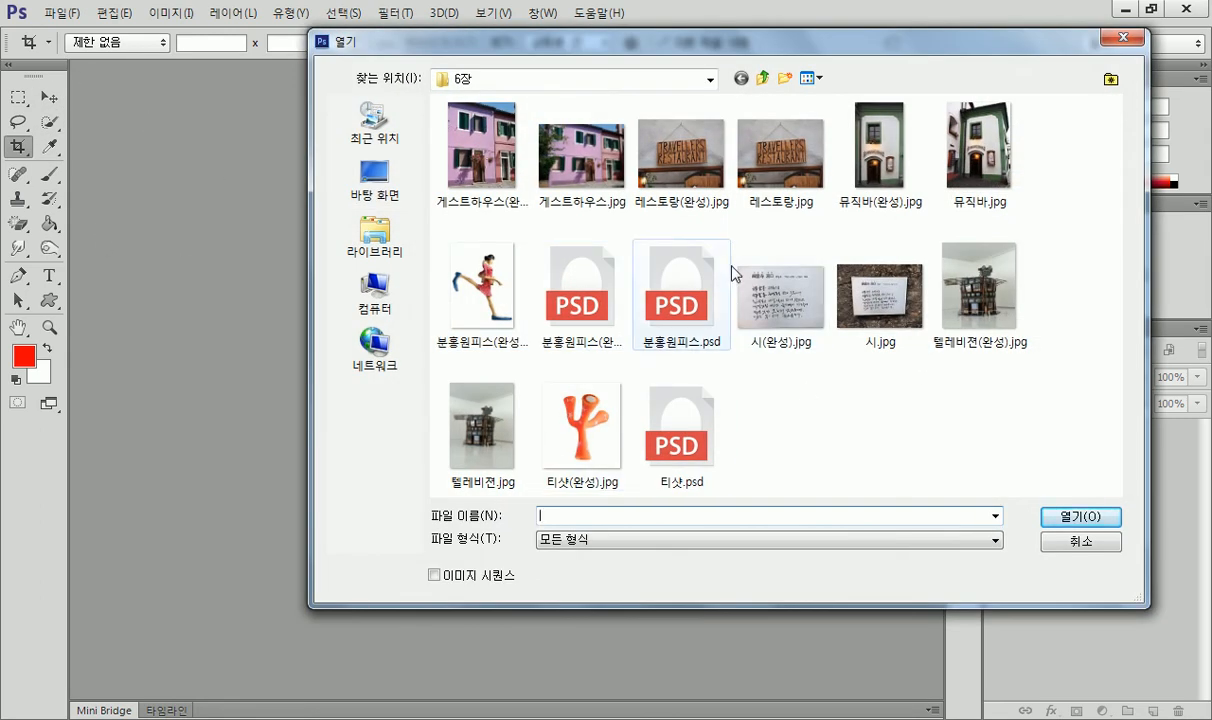
left_click(975, 170)
double_click(975, 170)
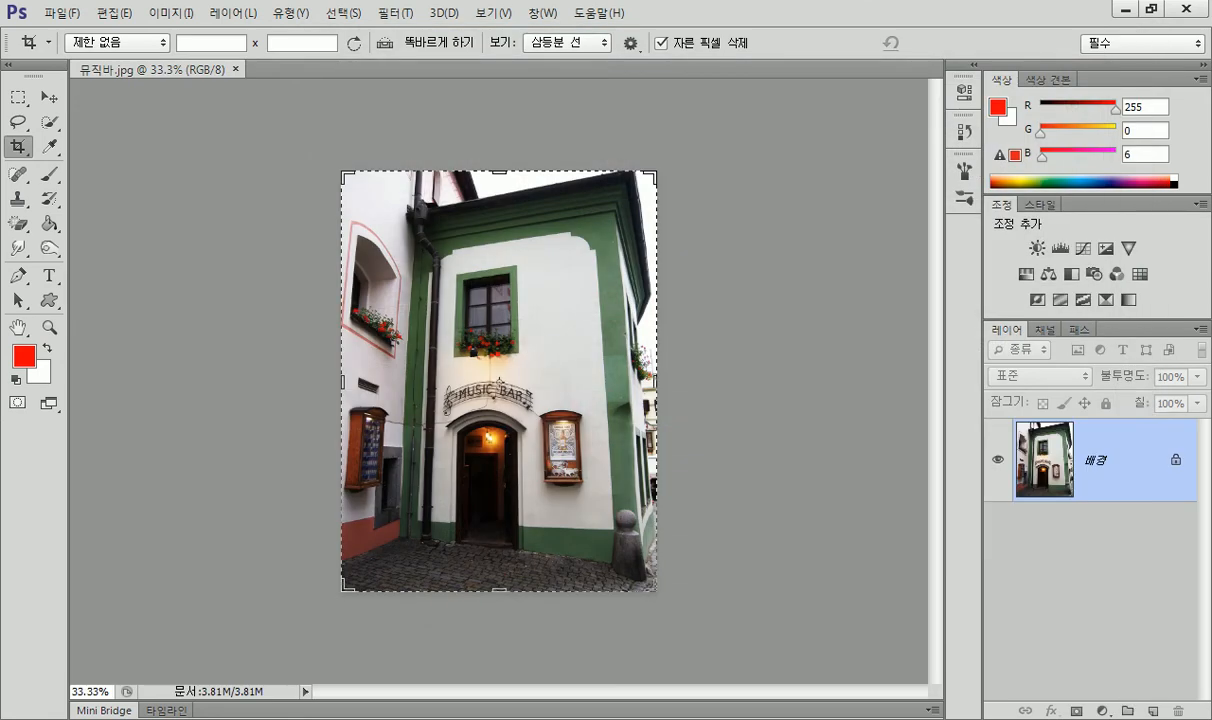
In Windows Explorer, browse drive D to the 실습파일 > 6장 practice folder and select 레스토랑(완성).jpg.
mouse_move(228, 719)
key("super+e")
double_click(320, 184)
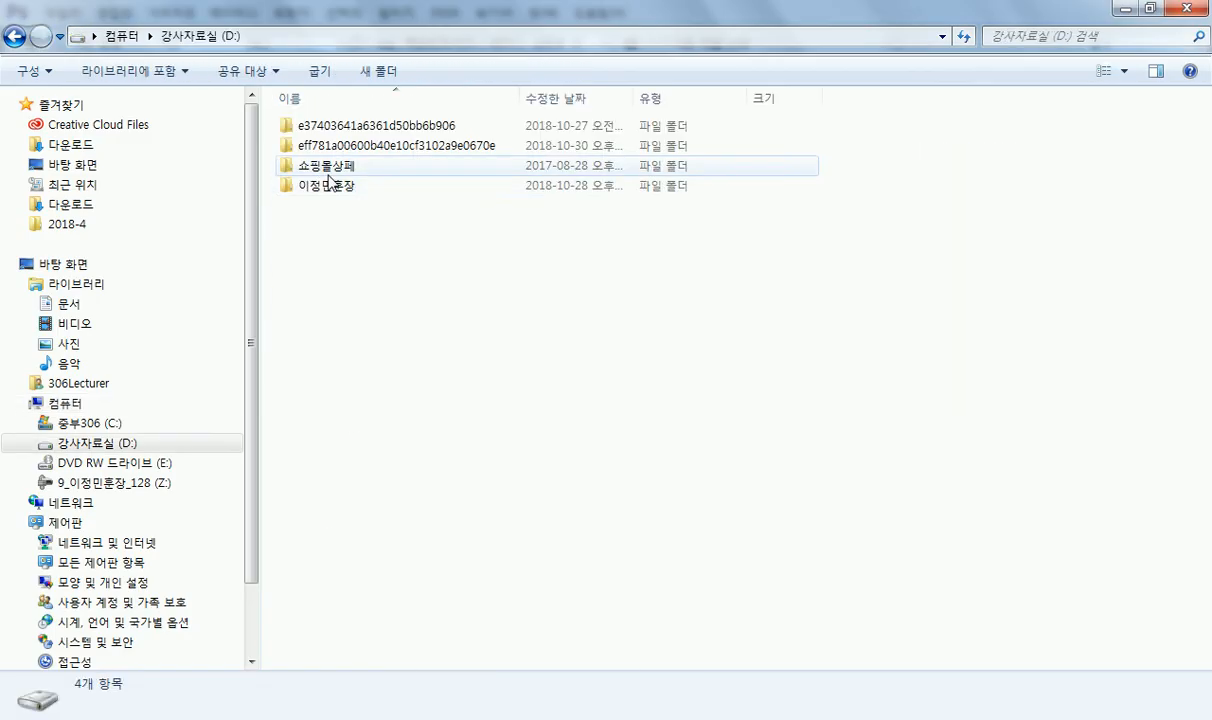
double_click(349, 186)
double_click(628, 236)
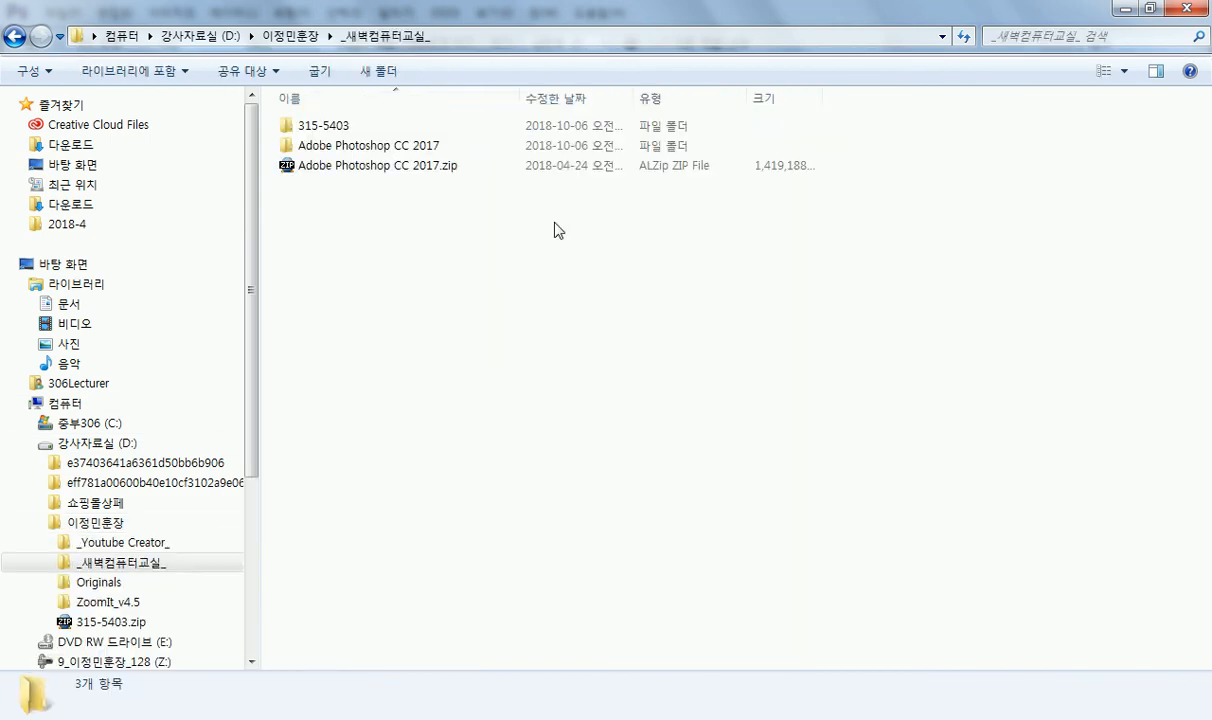
double_click(322, 126)
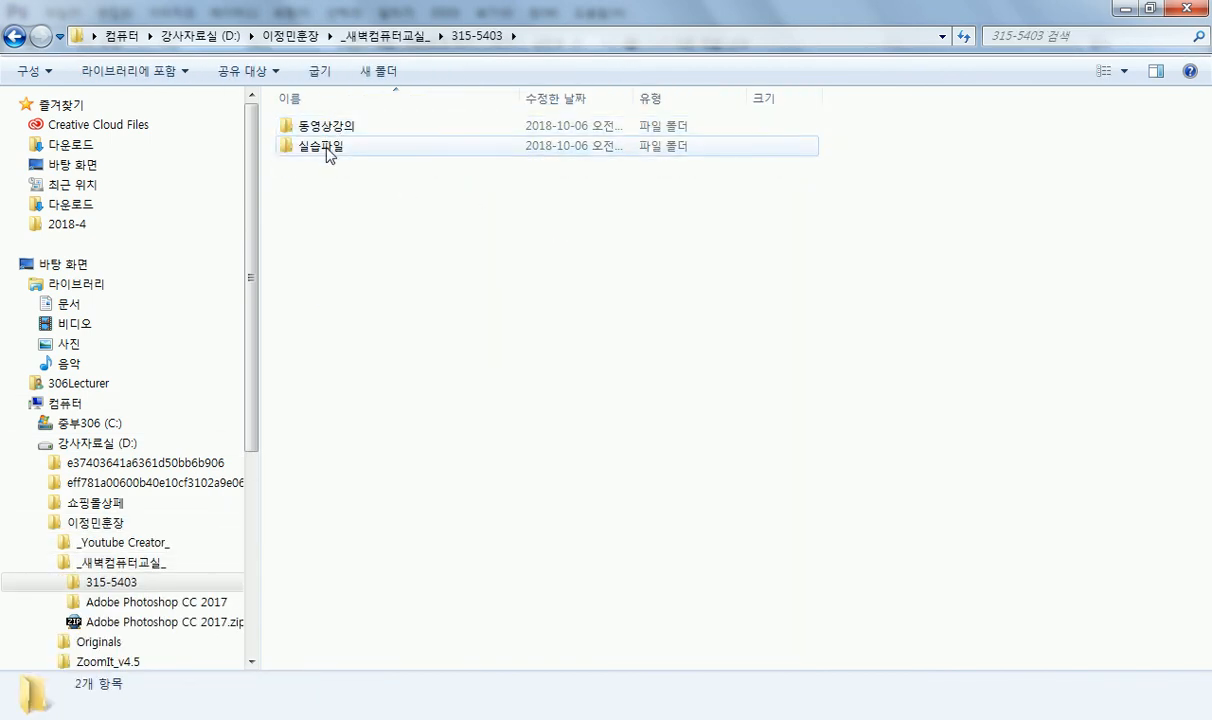
double_click(315, 145)
double_click(307, 225)
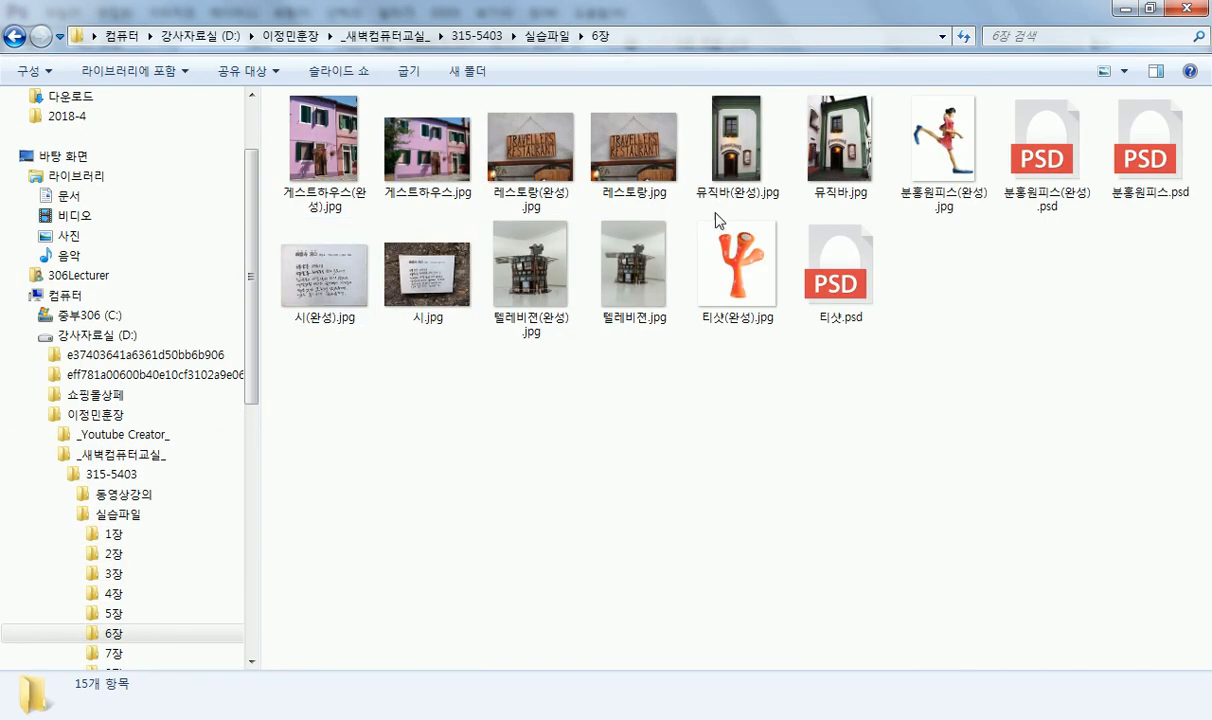
left_click(517, 143)
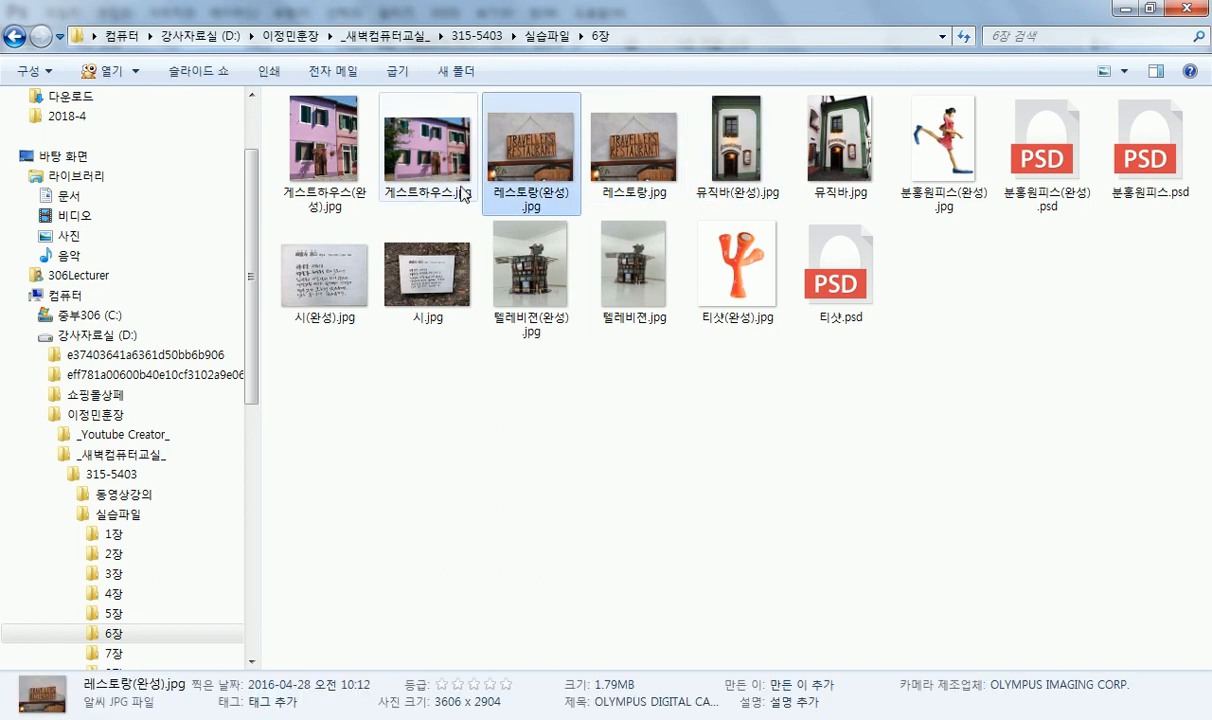
Open 레스토랑(완성).jpg in the 알씨 viewer and compare it side by side with 레스토랑.jpg in the two-image view.
key("Return")
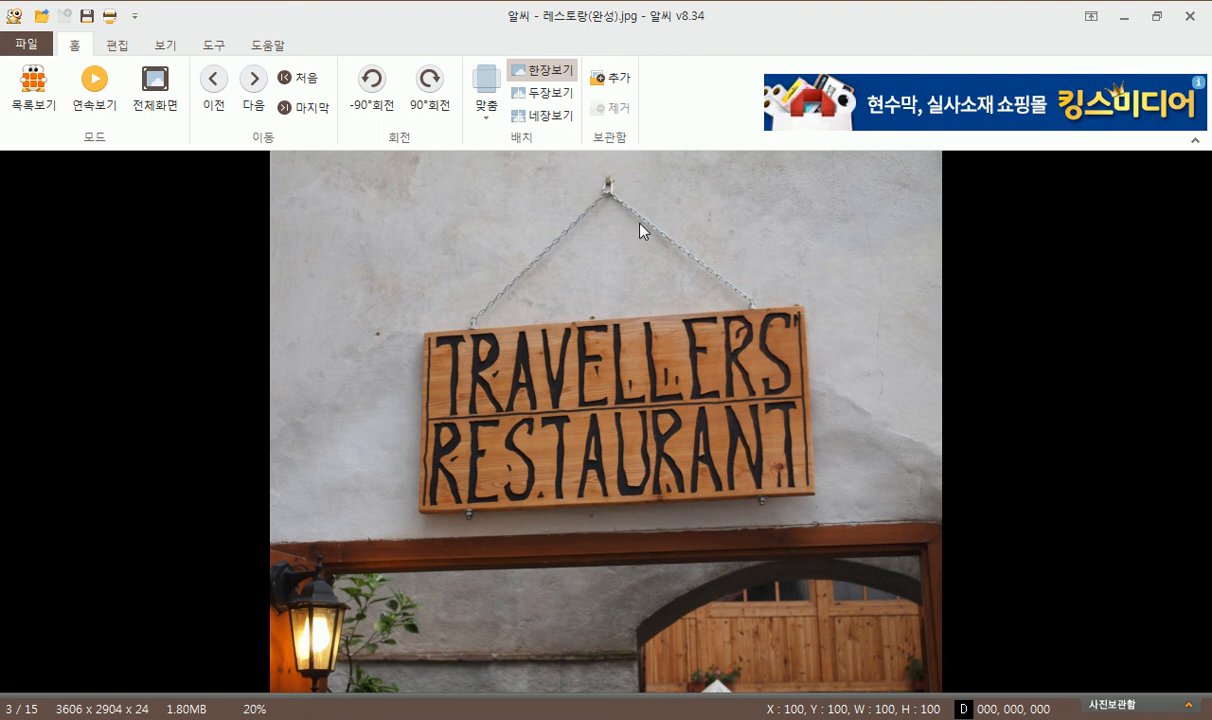
left_click(540, 92)
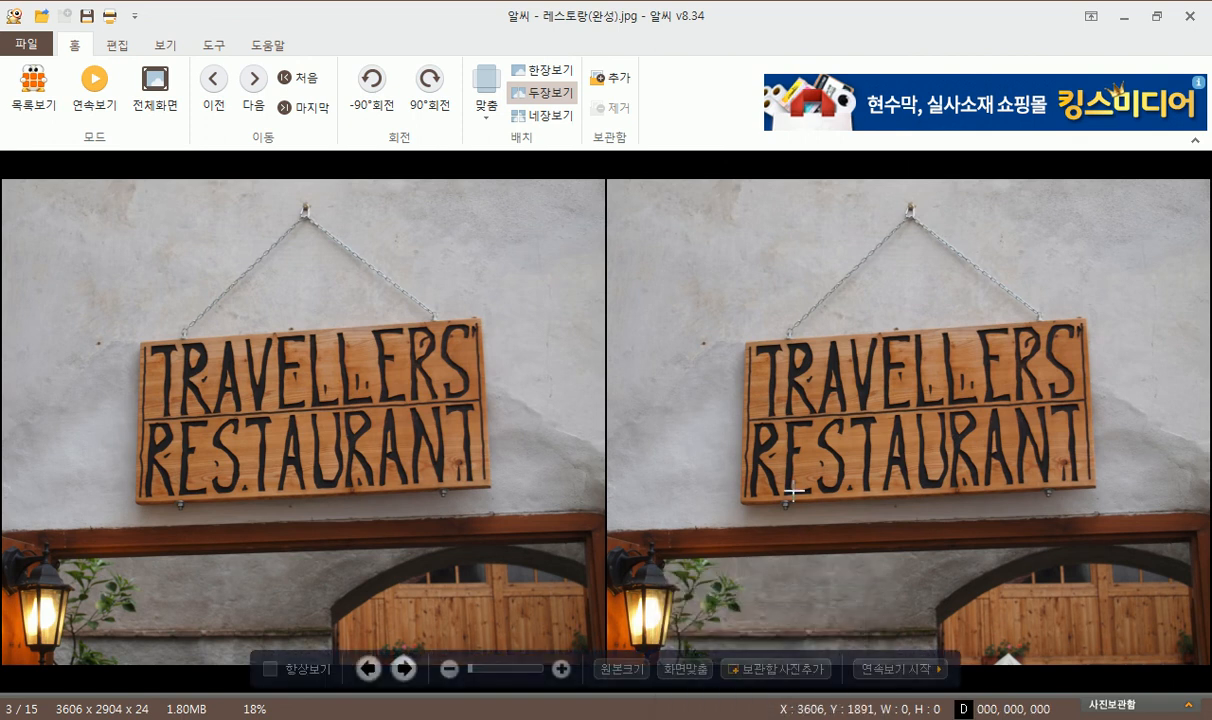
left_click(886, 395)
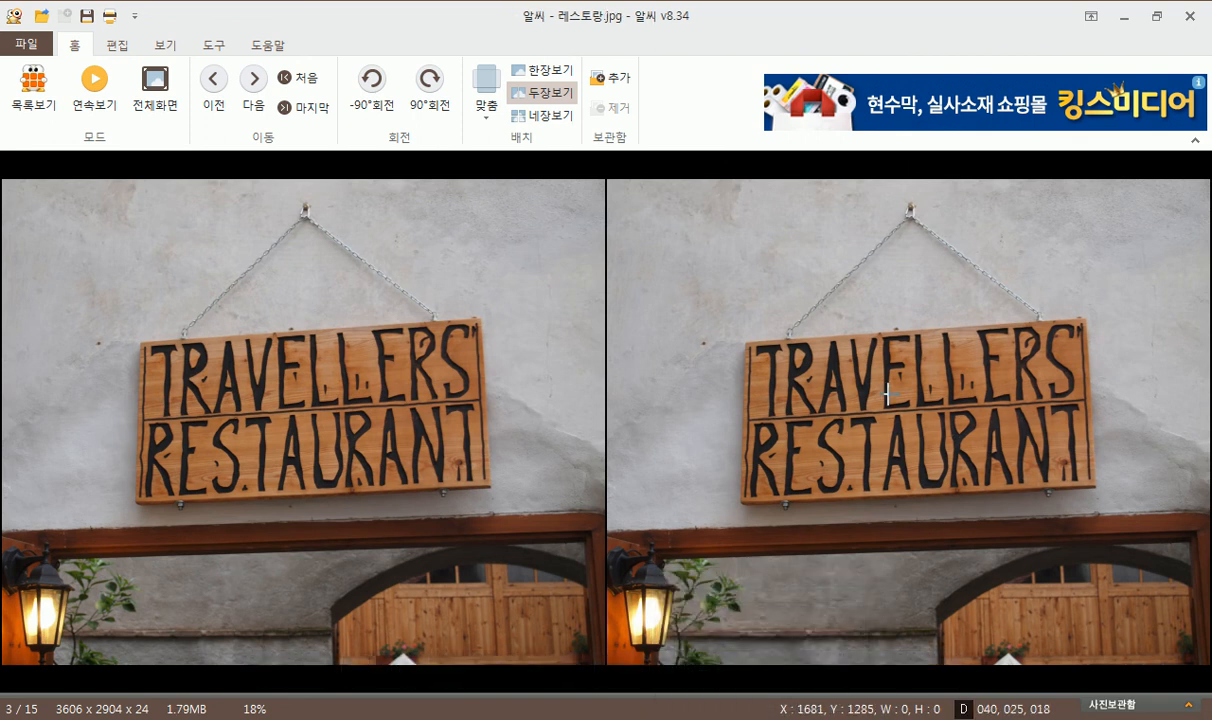
left_click(468, 398)
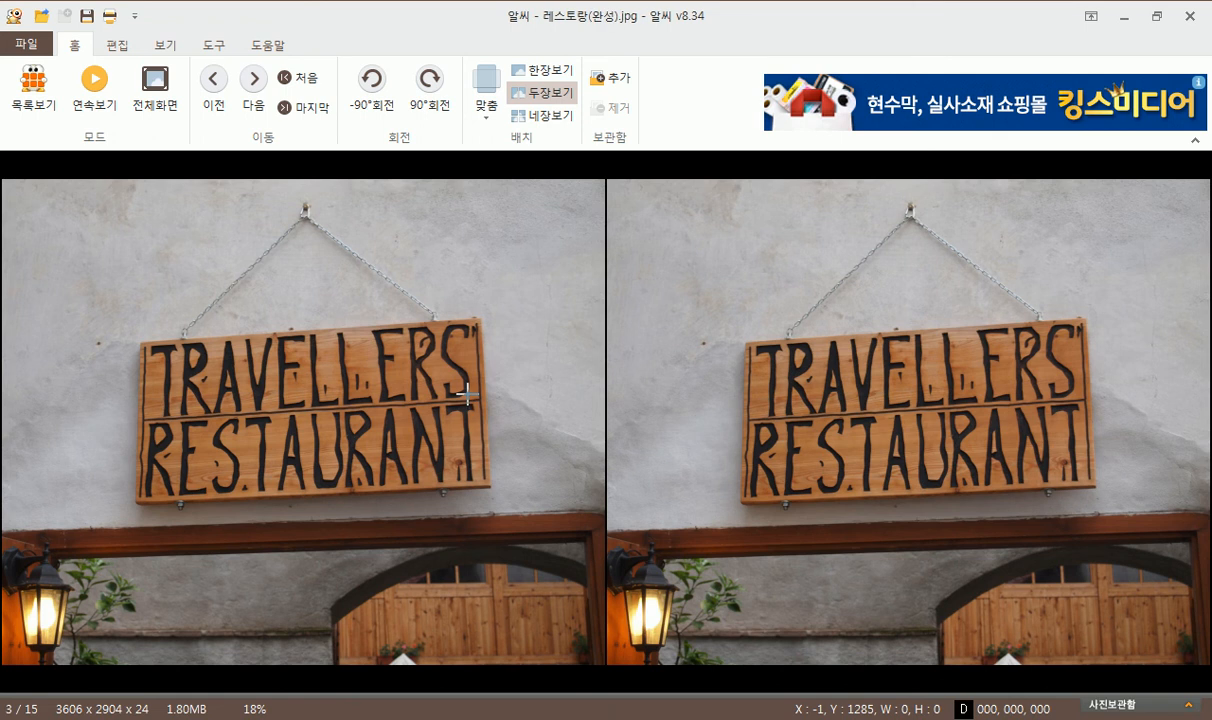
left_click(846, 389)
left_click(423, 388)
Advance the two-image view to 뮤직바(완성).jpg and compare its building front with the original 뮤직바.jpg.
left_click(253, 82)
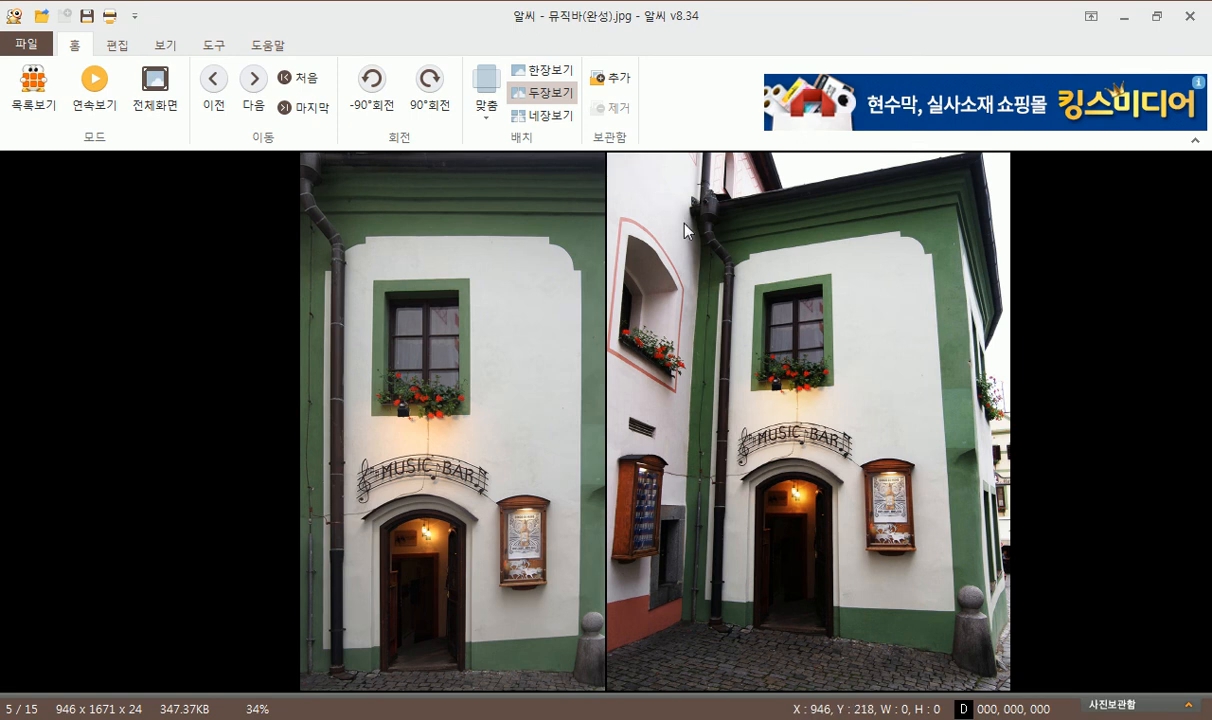
left_click_drag(617, 161, 1010, 661)
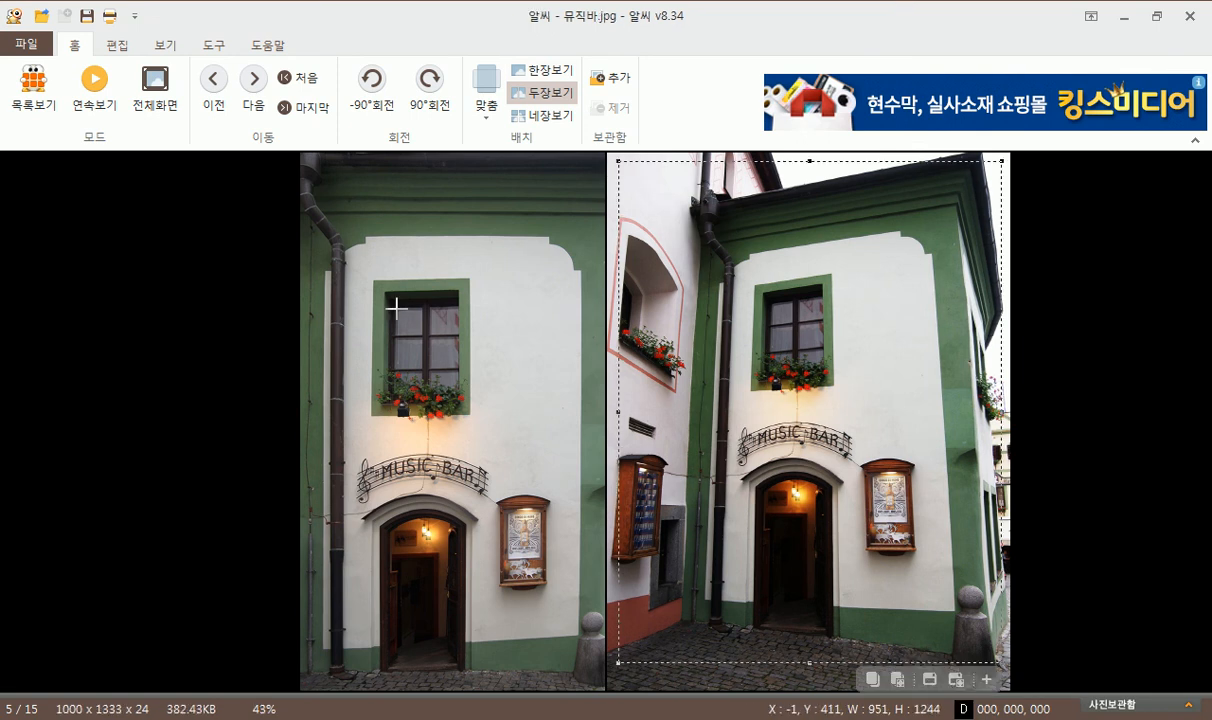
left_click_drag(314, 169, 577, 623)
left_click(224, 451)
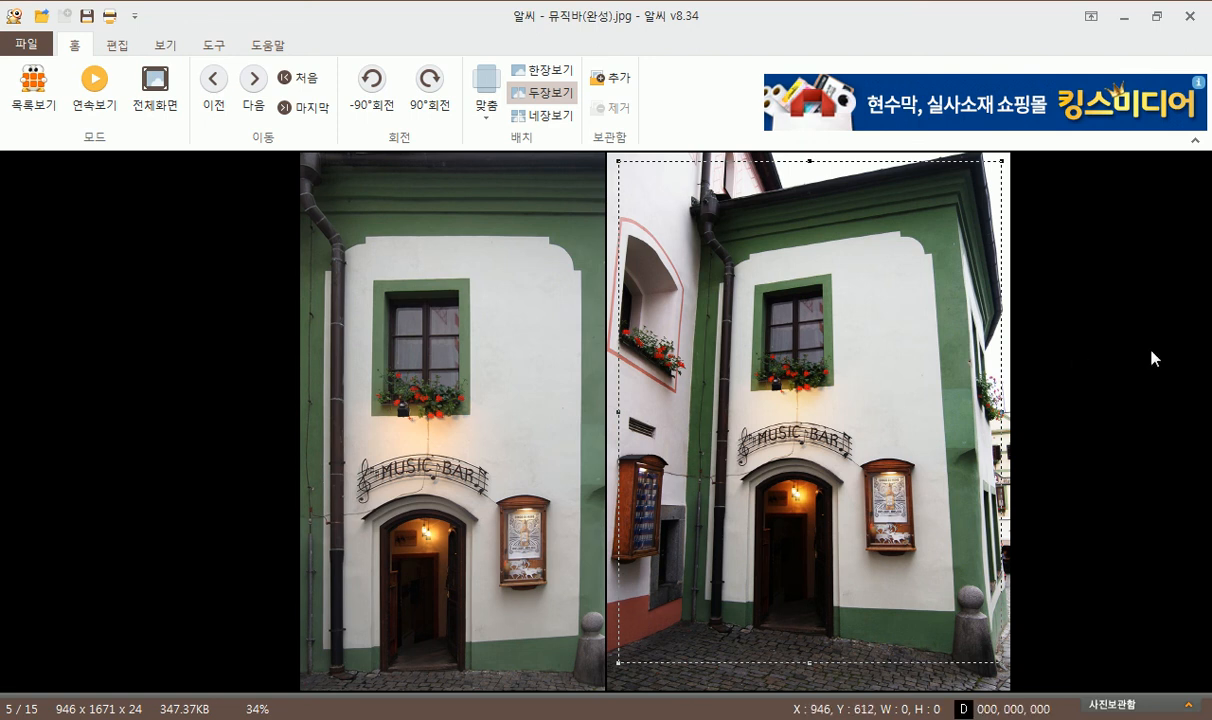
left_click(1087, 357)
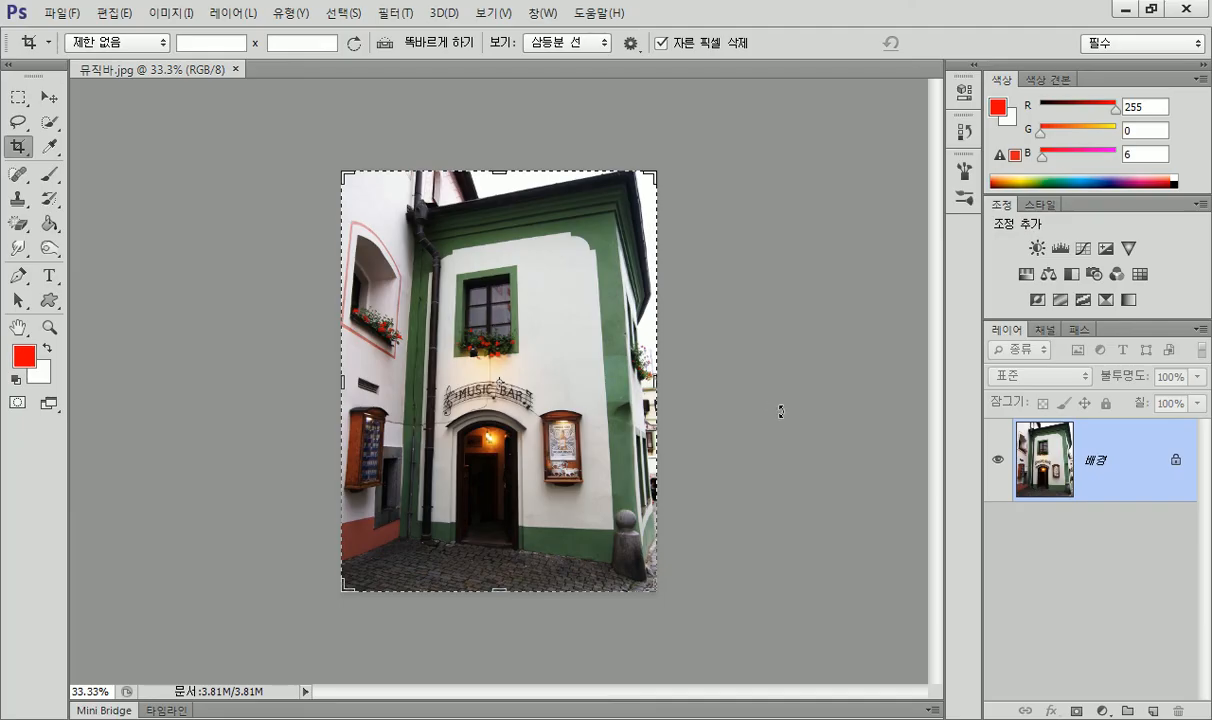
left_click(729, 411)
left_click(49, 98)
left_click(605, 289)
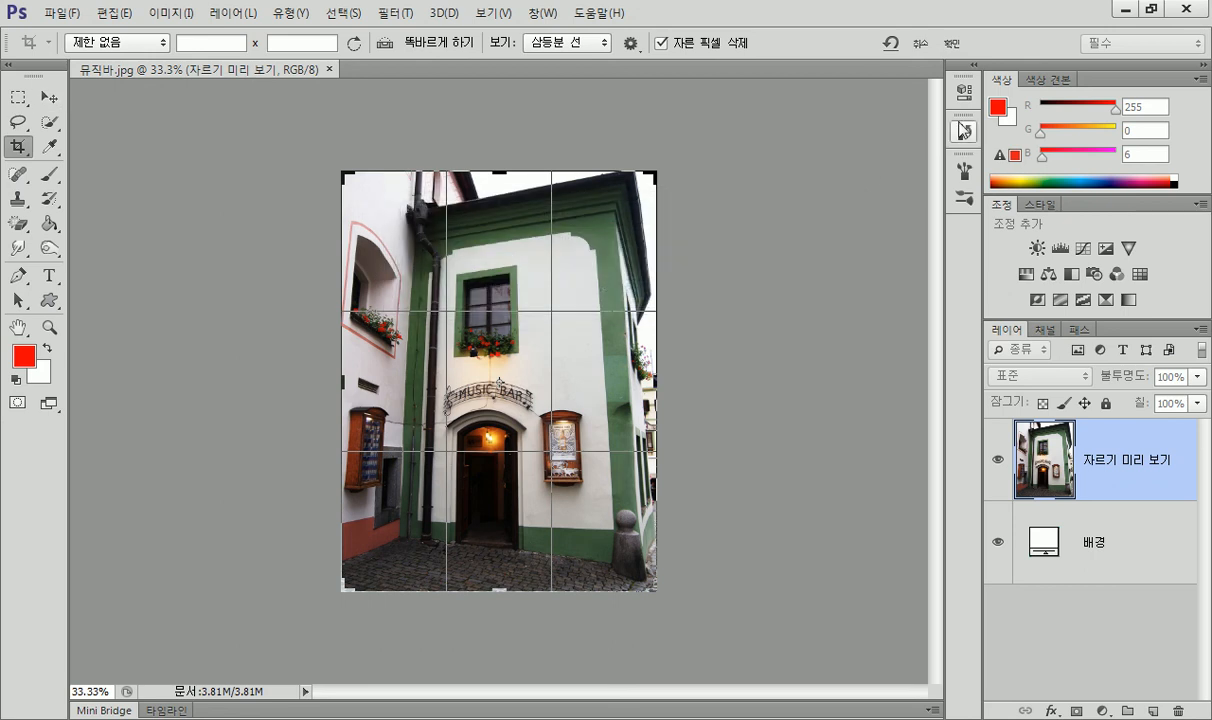
left_click(920, 44)
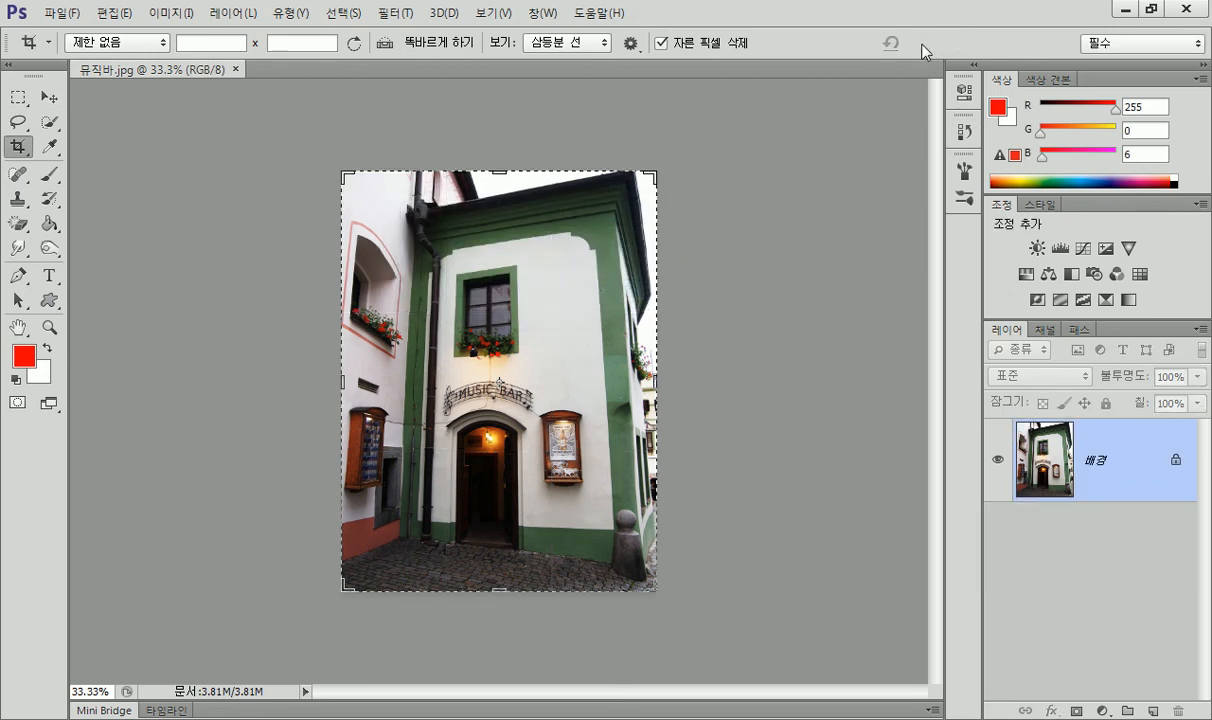
left_click(50, 98)
Return to the 알씨 viewer, examine the perspective difference between the two music bar photos, and close the viewer.
left_click(1125, 9)
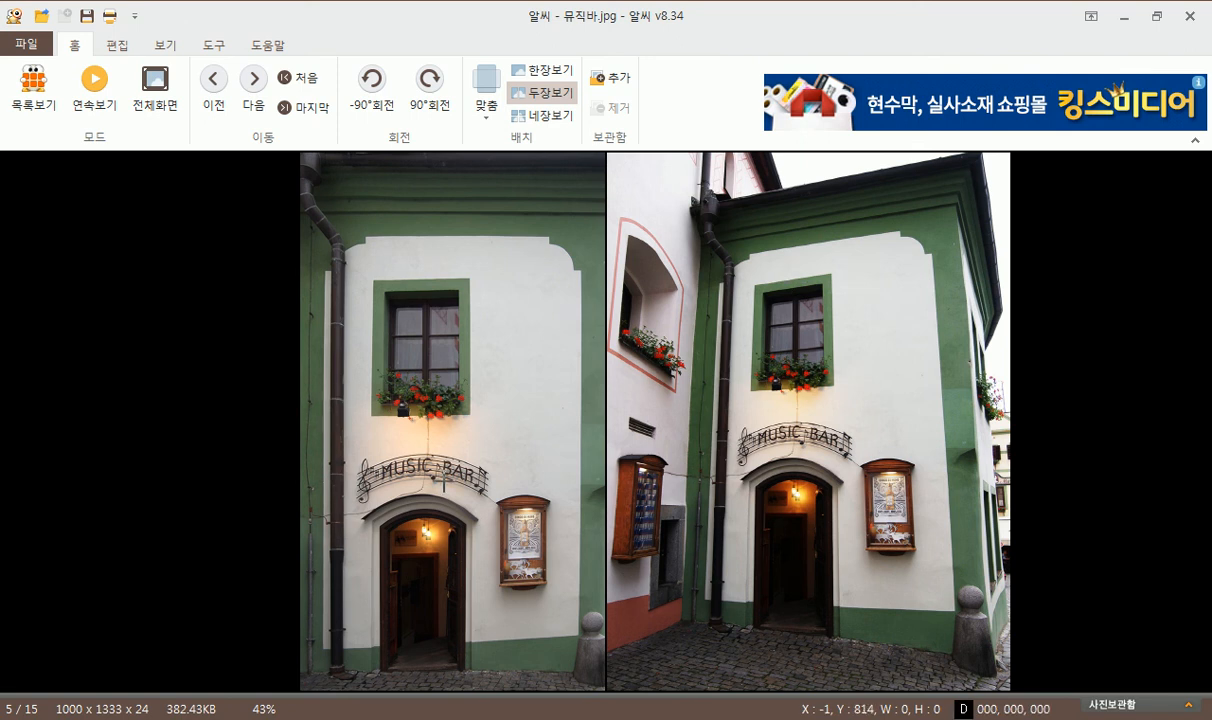
mouse_move(757, 665)
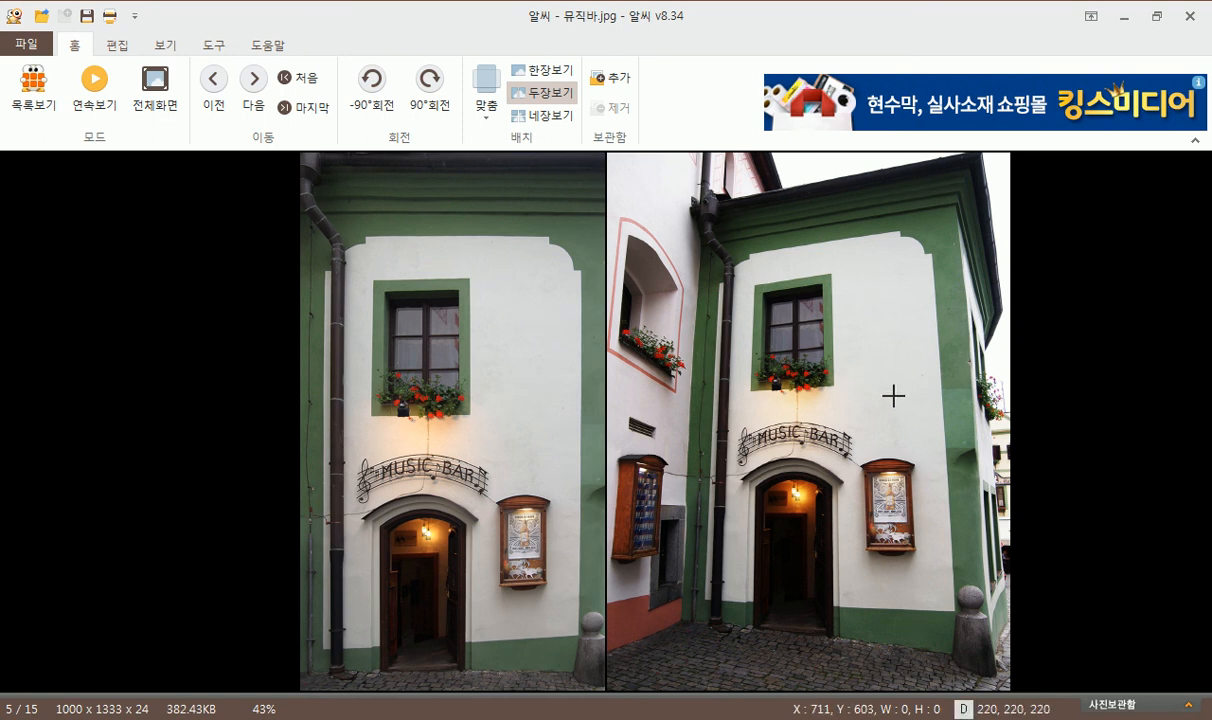
left_click(1192, 18)
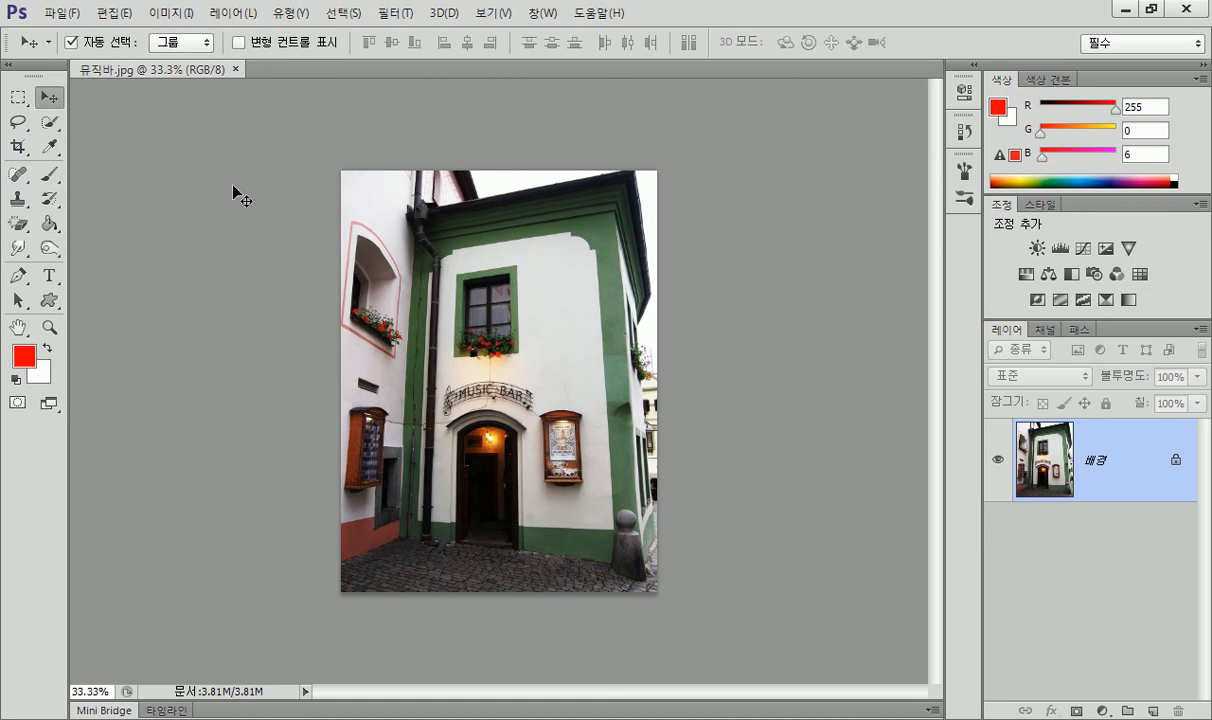
Use the Perspective Crop tool to outline the music bar's front facade with four corners, move the lower-left corner outward, and apply the crop.
left_click(19, 148)
left_click(19, 148)
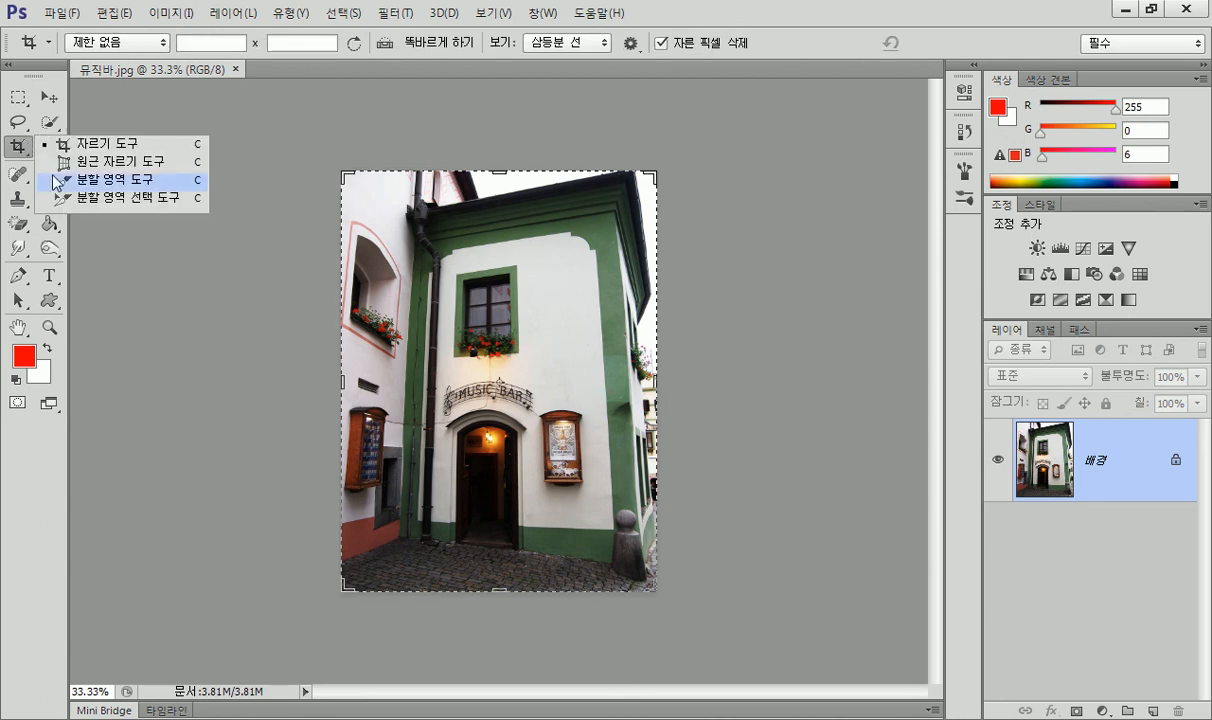
left_click(122, 161)
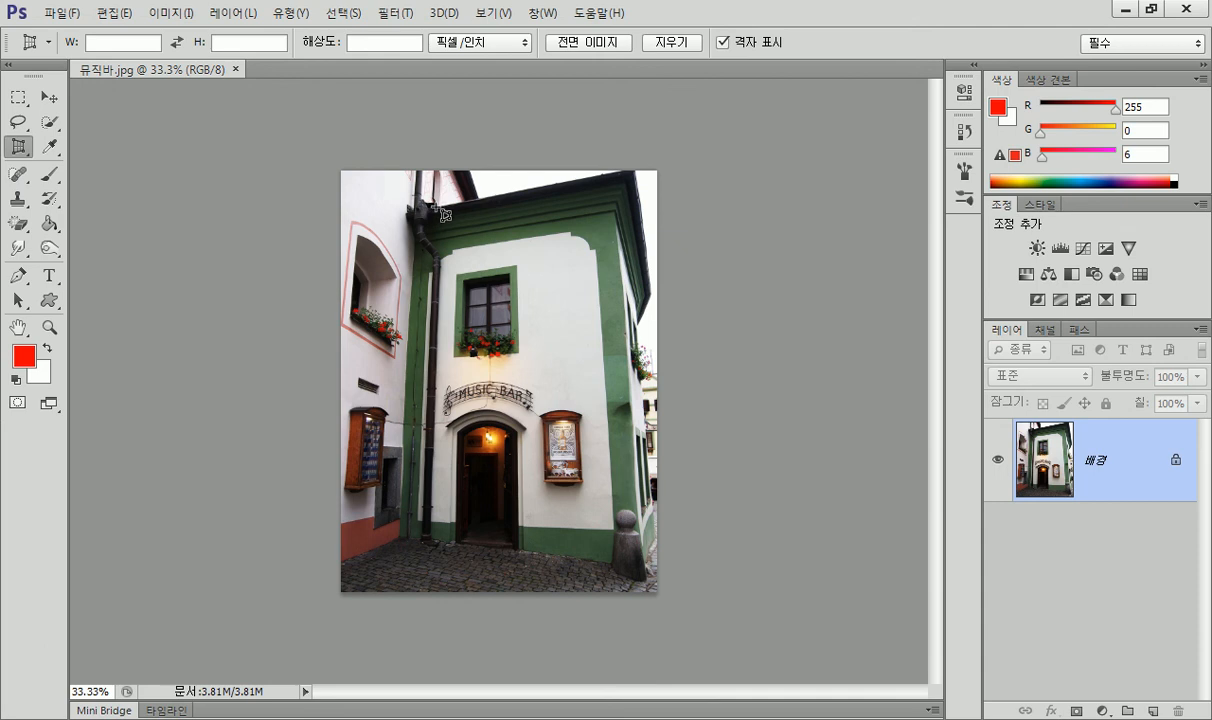
left_click_drag(417, 231, 416, 231)
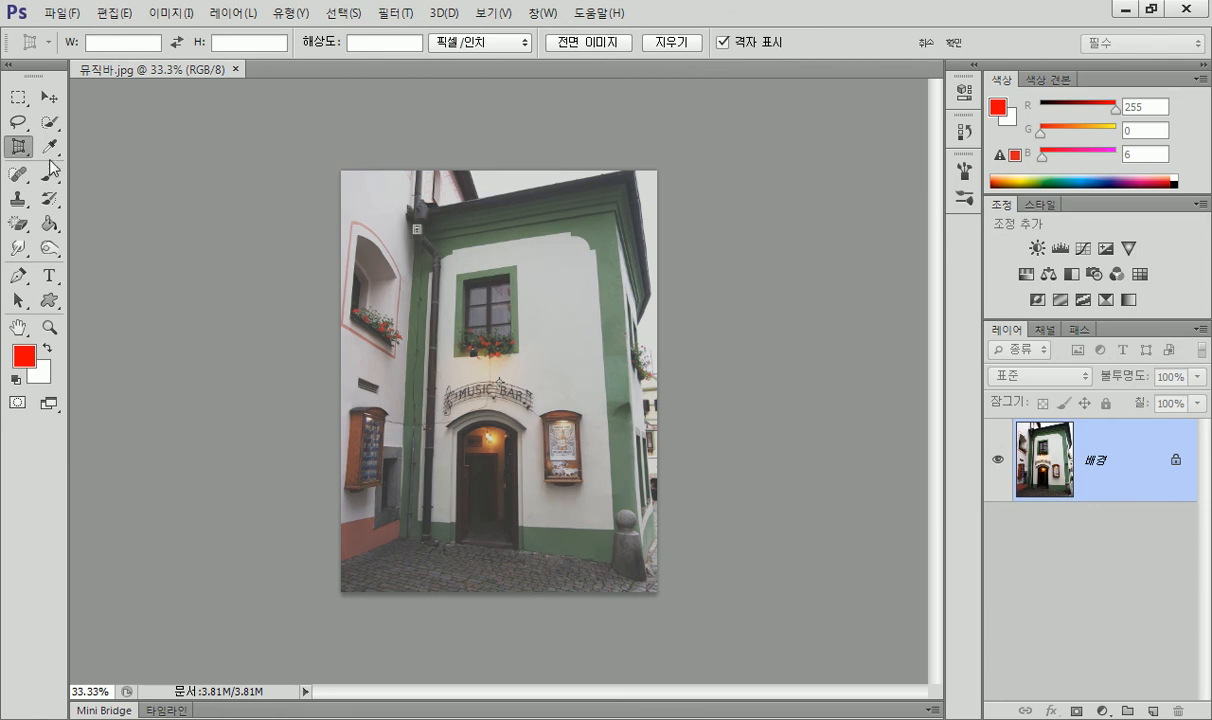
key("Escape")
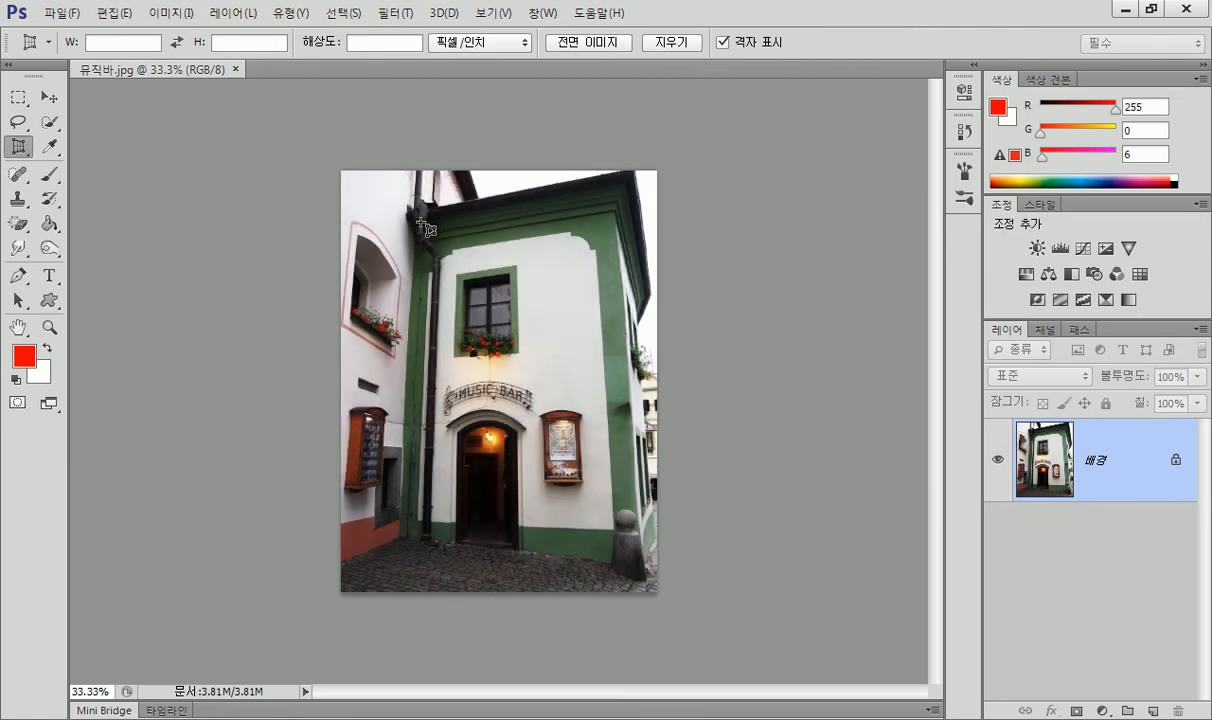
left_click(425, 224)
left_click(615, 193)
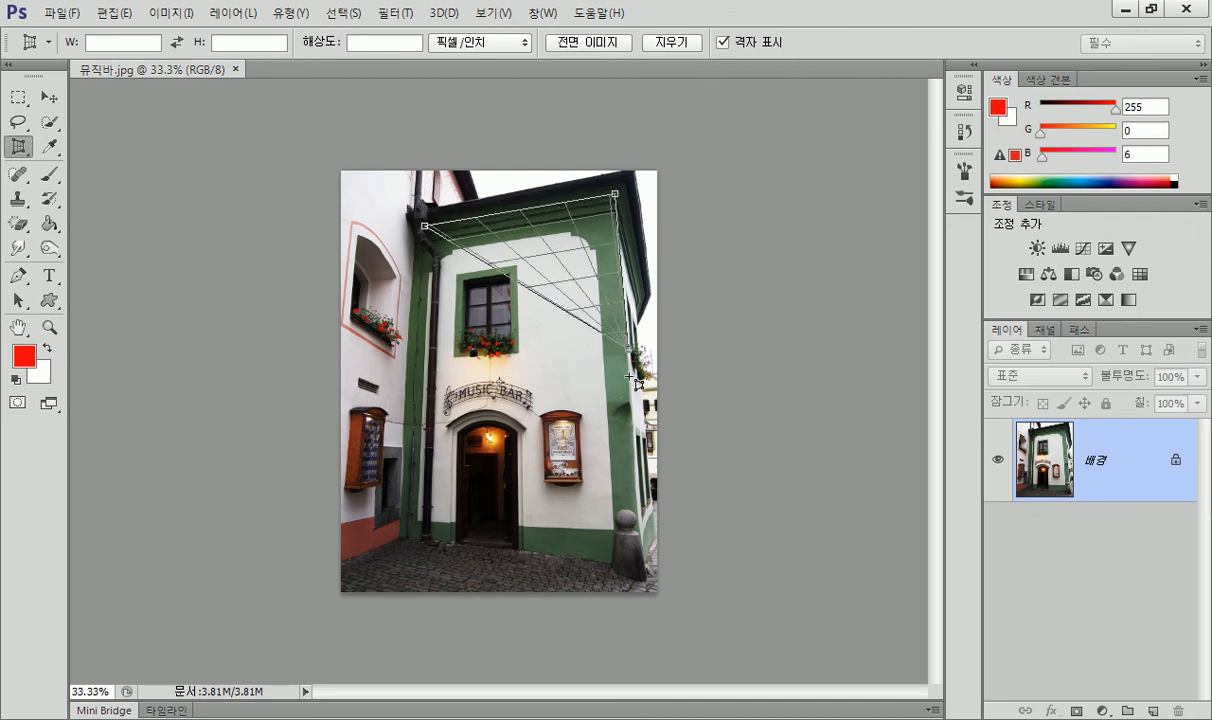
left_click(646, 579)
left_click(425, 560)
left_click_drag(425, 560, 412, 555)
left_click_drag(413, 551, 407, 551)
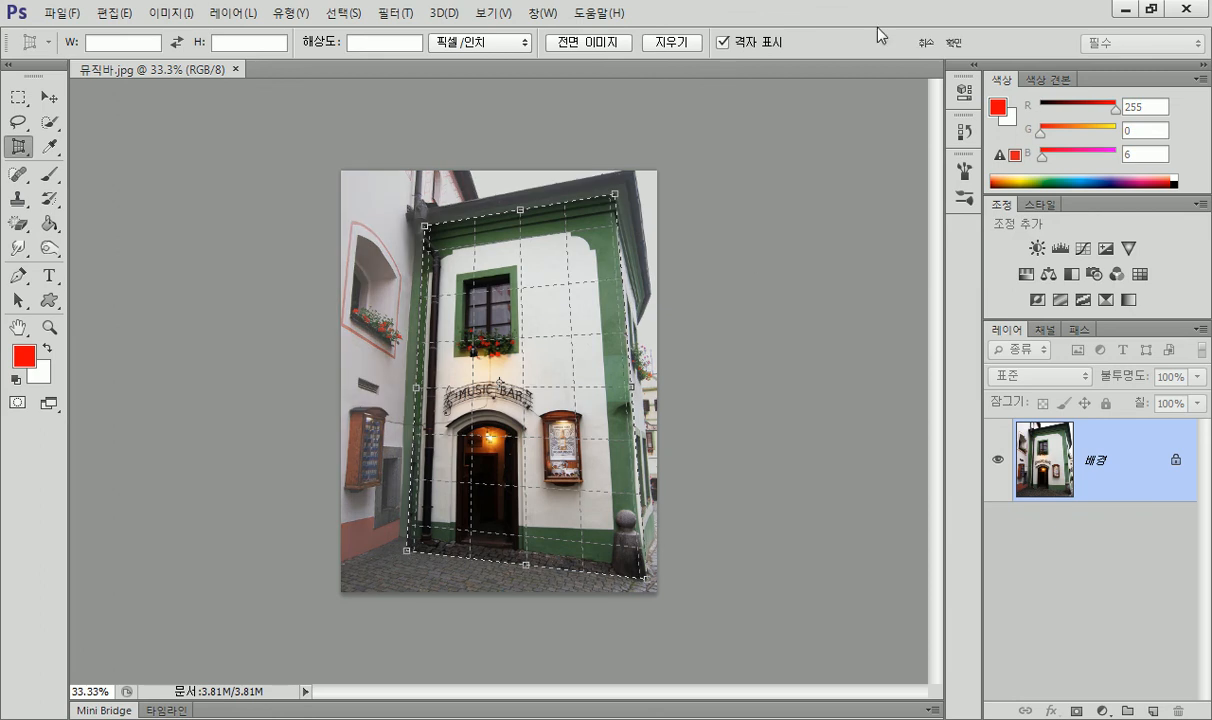
left_click(952, 43)
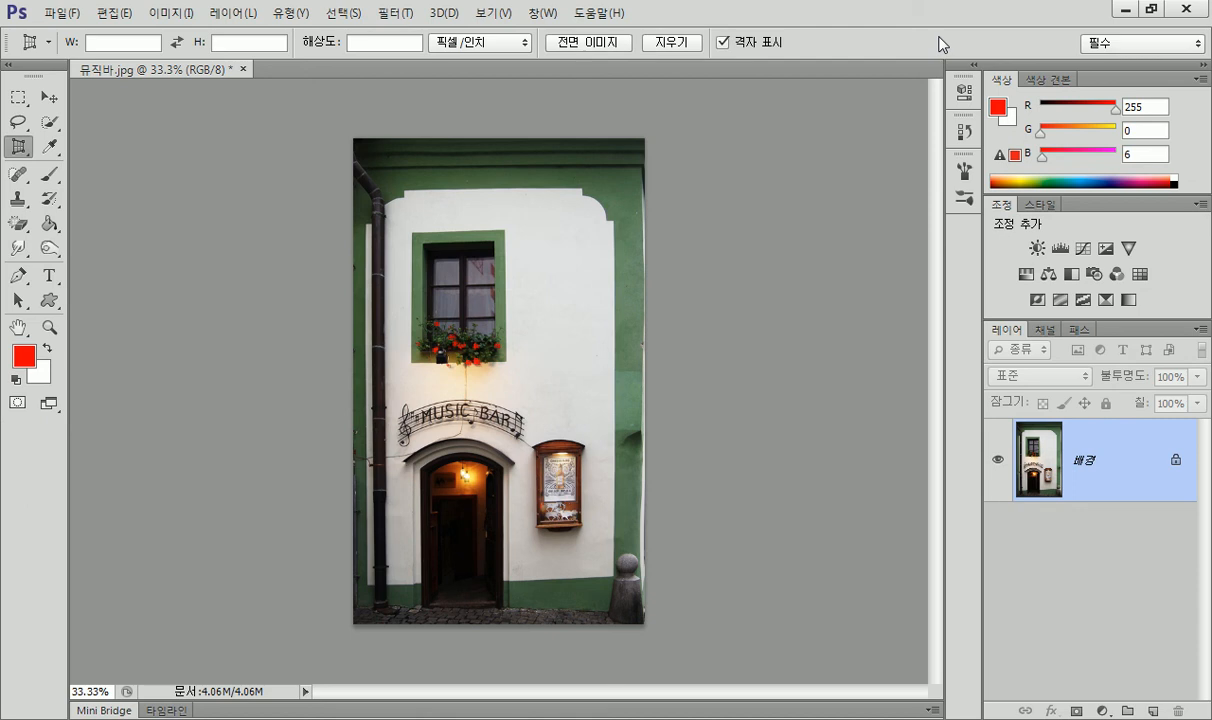
Compare the original 뮤직바.jpg history snapshot with the perspective crop state, finishing on the cropped state.
left_click(966, 132)
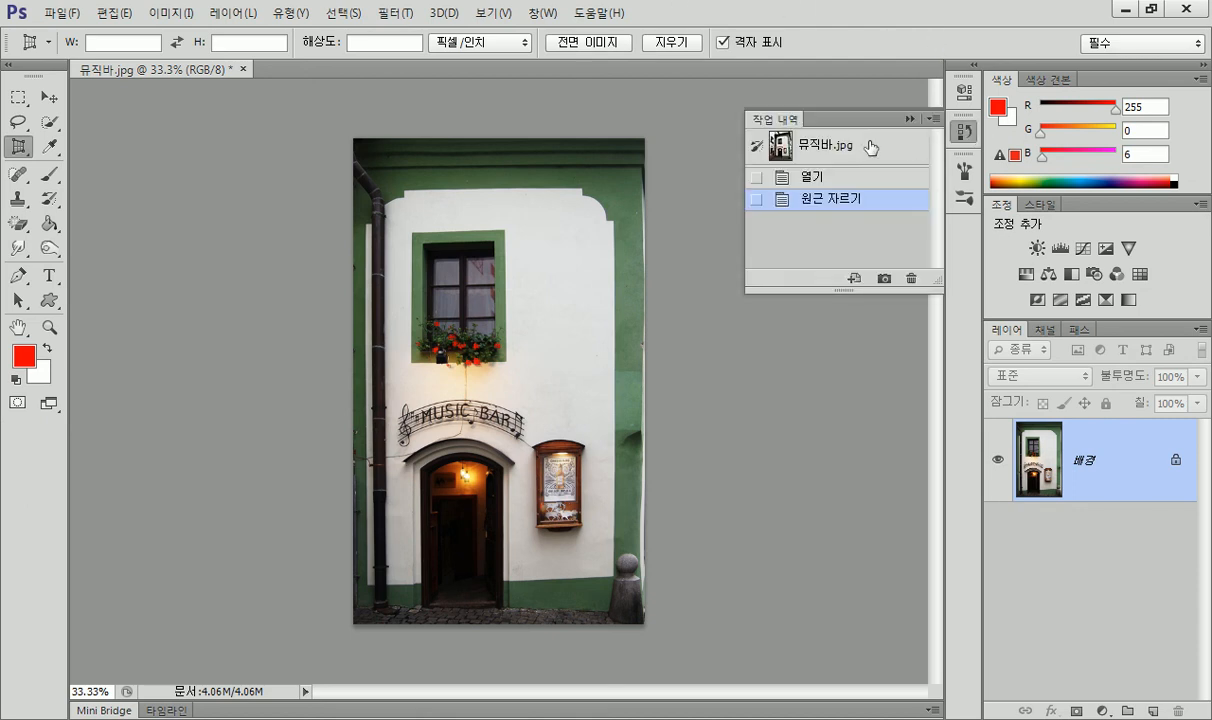
left_click(853, 147)
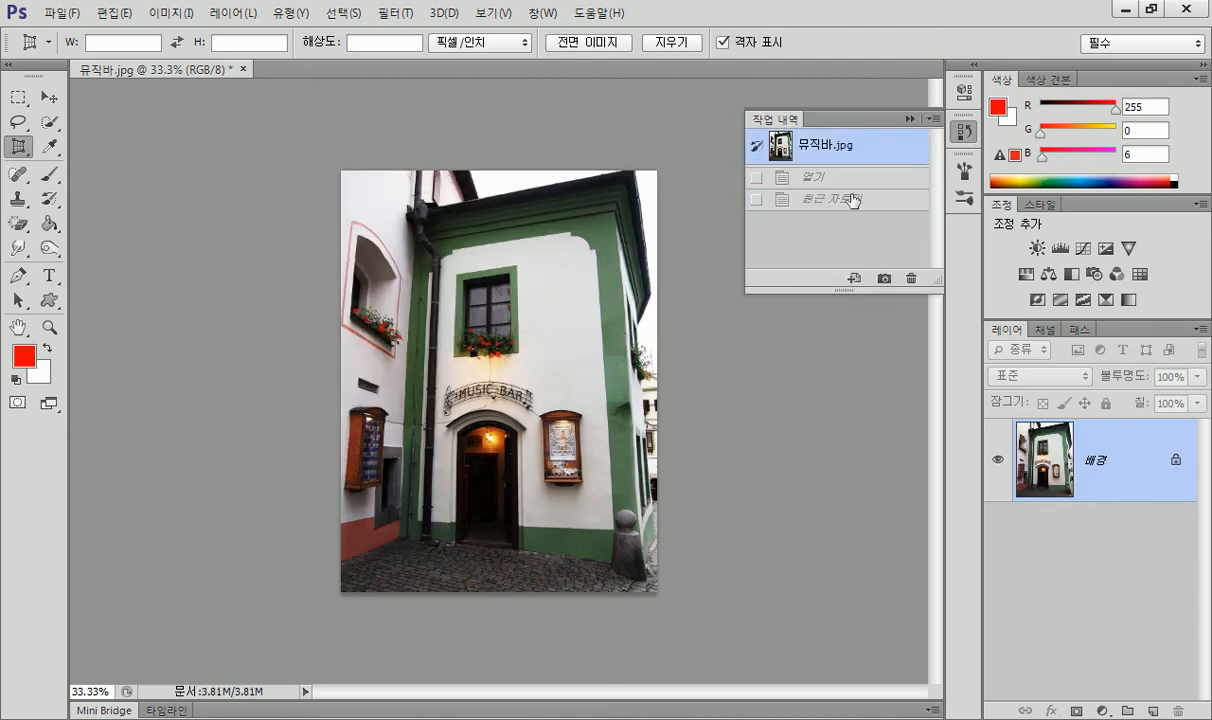
left_click(853, 199)
left_click(842, 147)
left_click(845, 199)
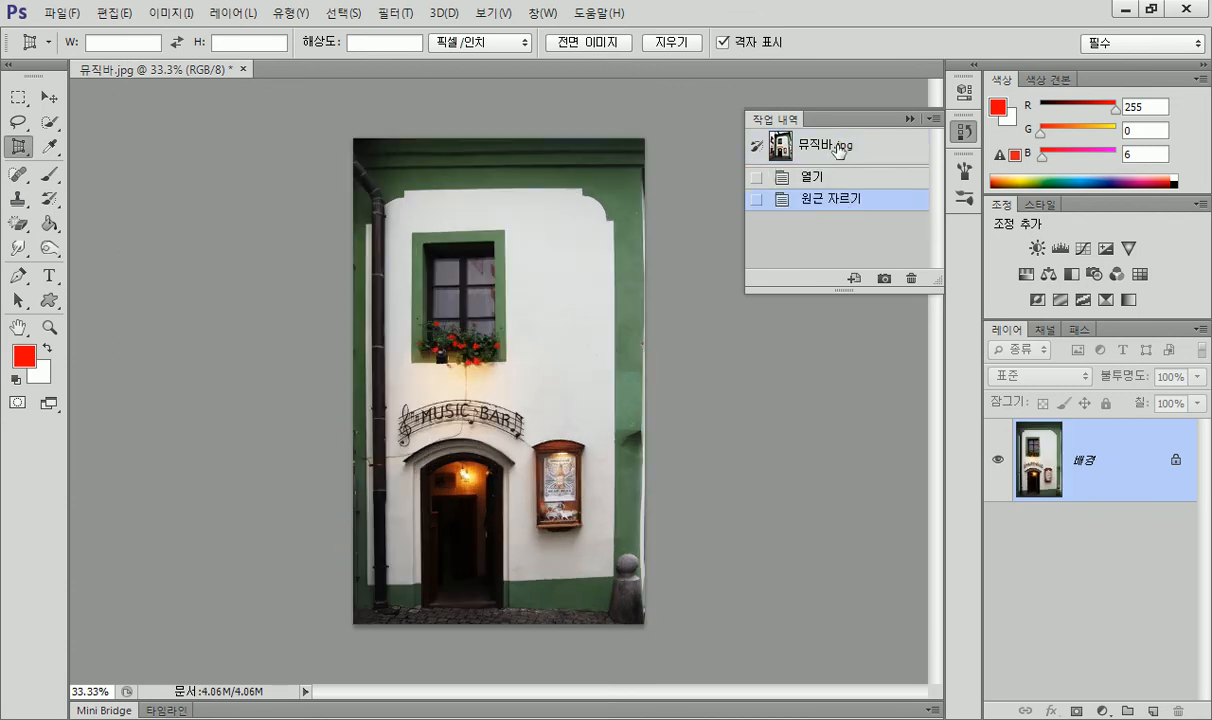
left_click(840, 150)
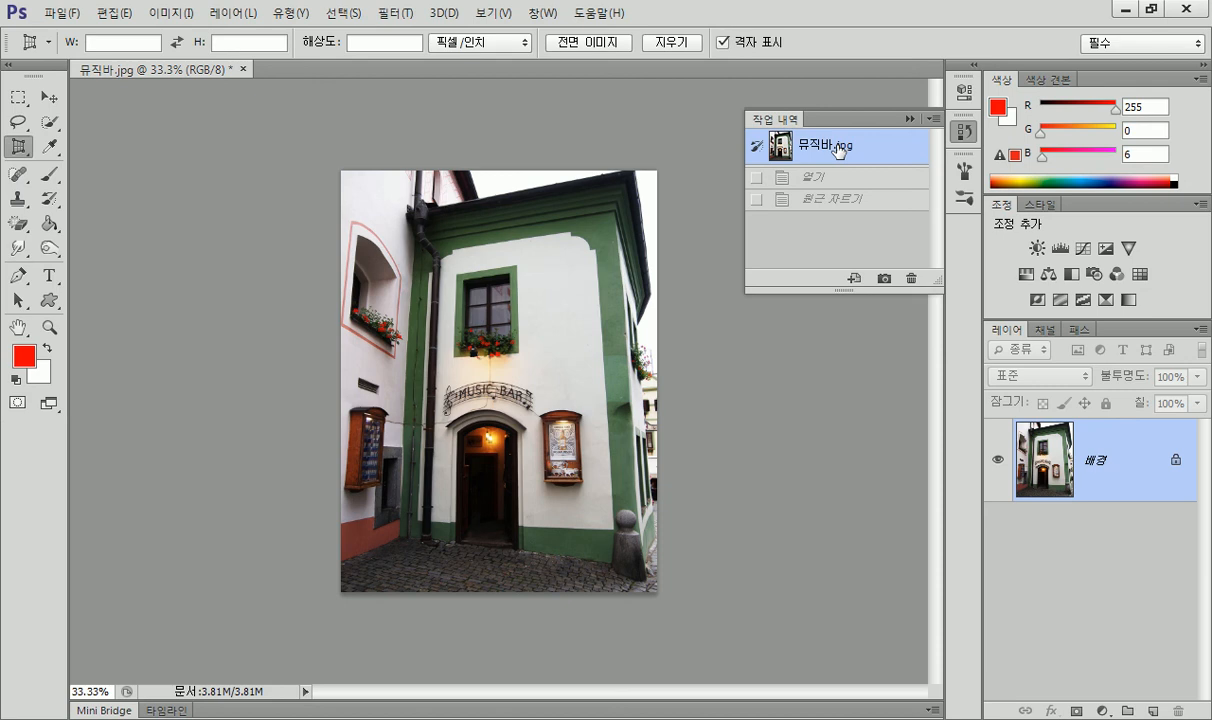
left_click(909, 120)
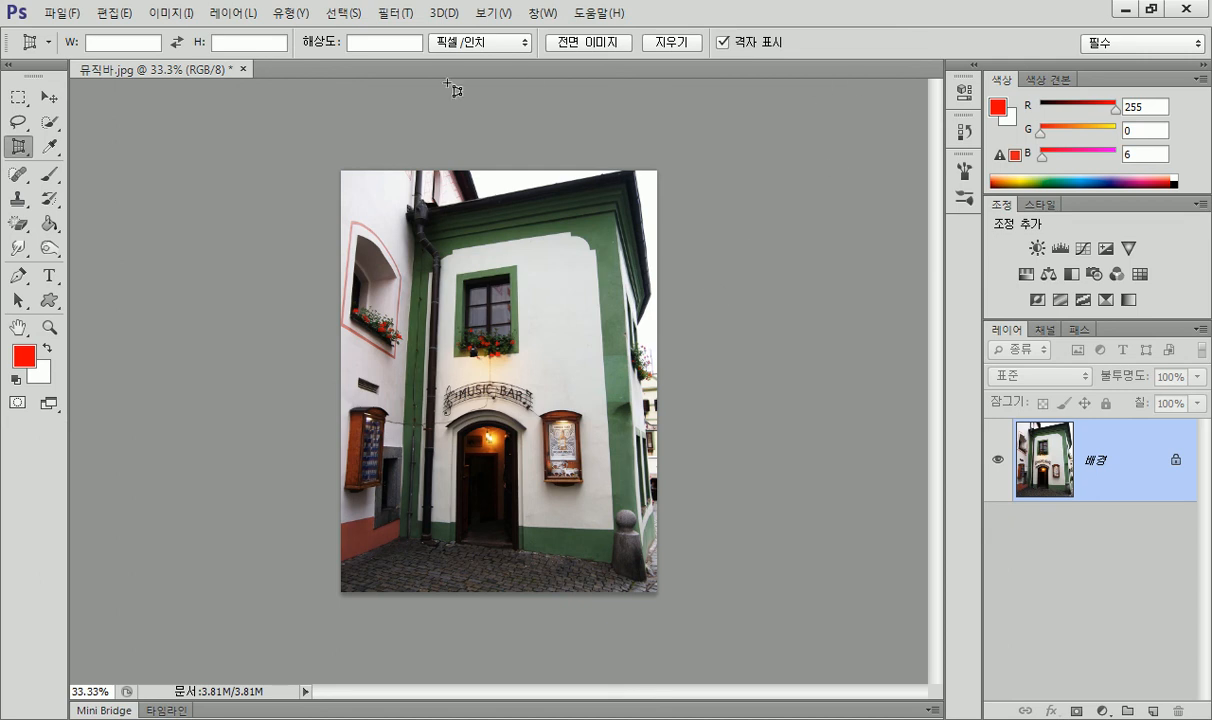
left_click(965, 131)
left_click(790, 196)
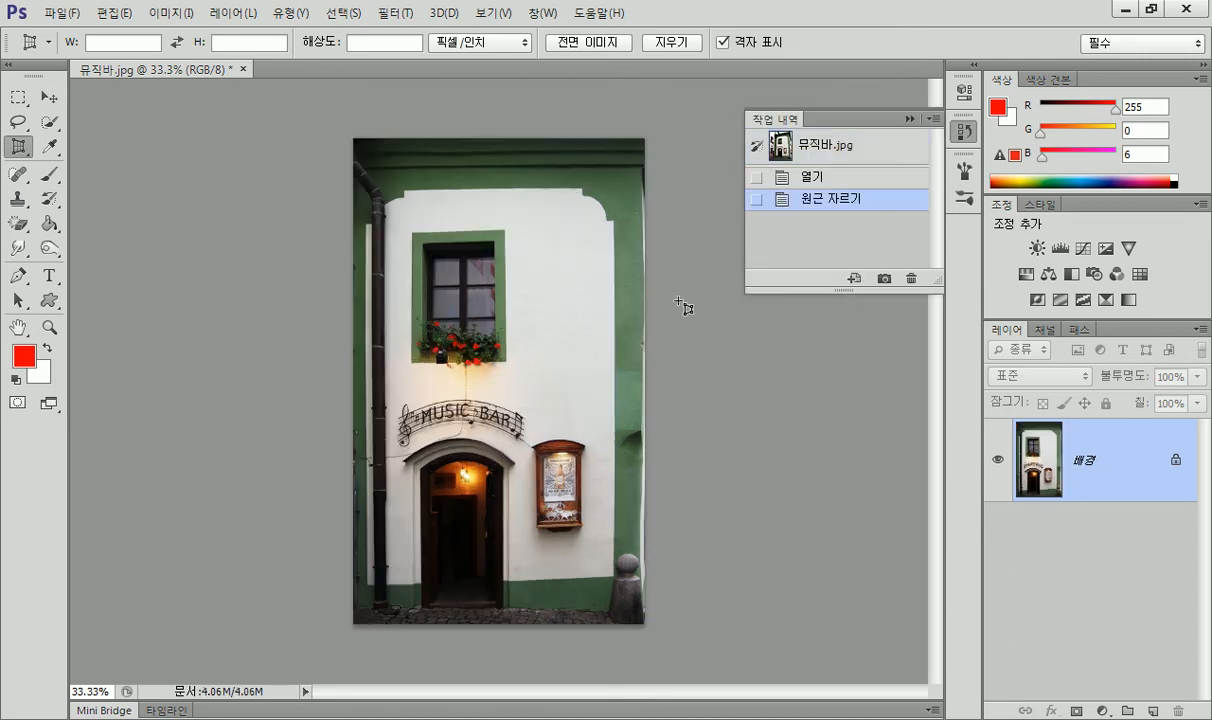
left_click(909, 119)
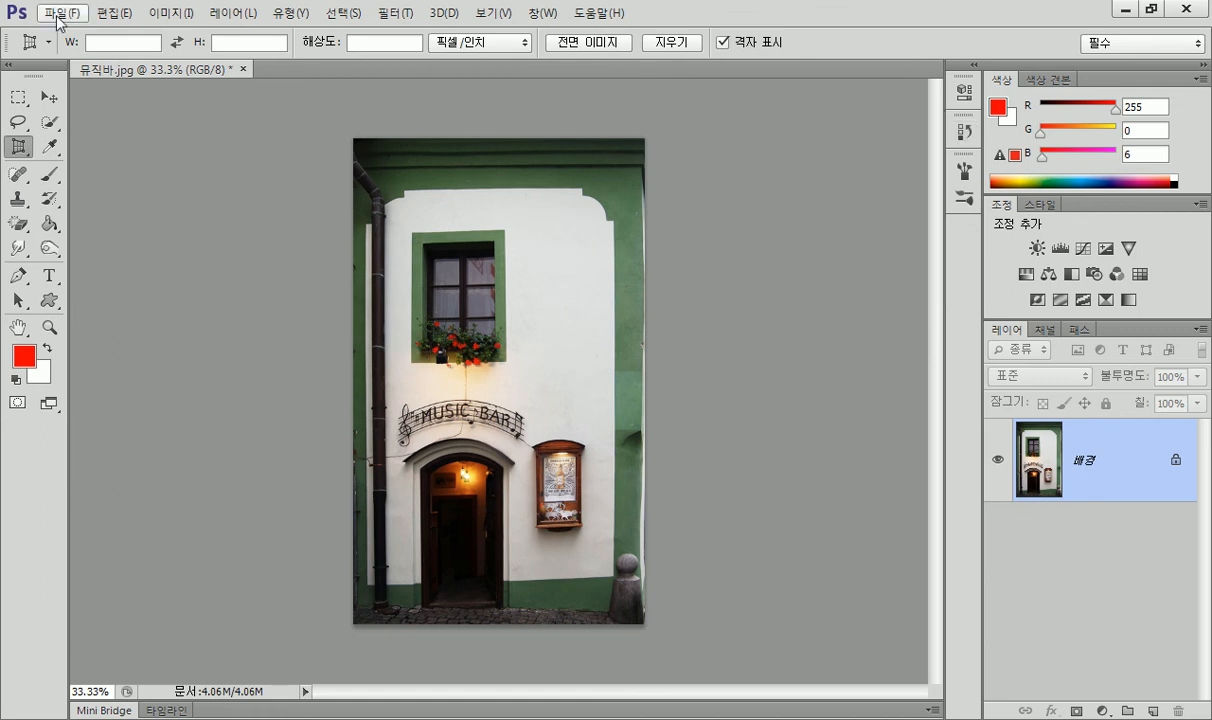
Open 티샷.psd from the 6장 folder and hide the 배경 layer.
left_click(60, 14)
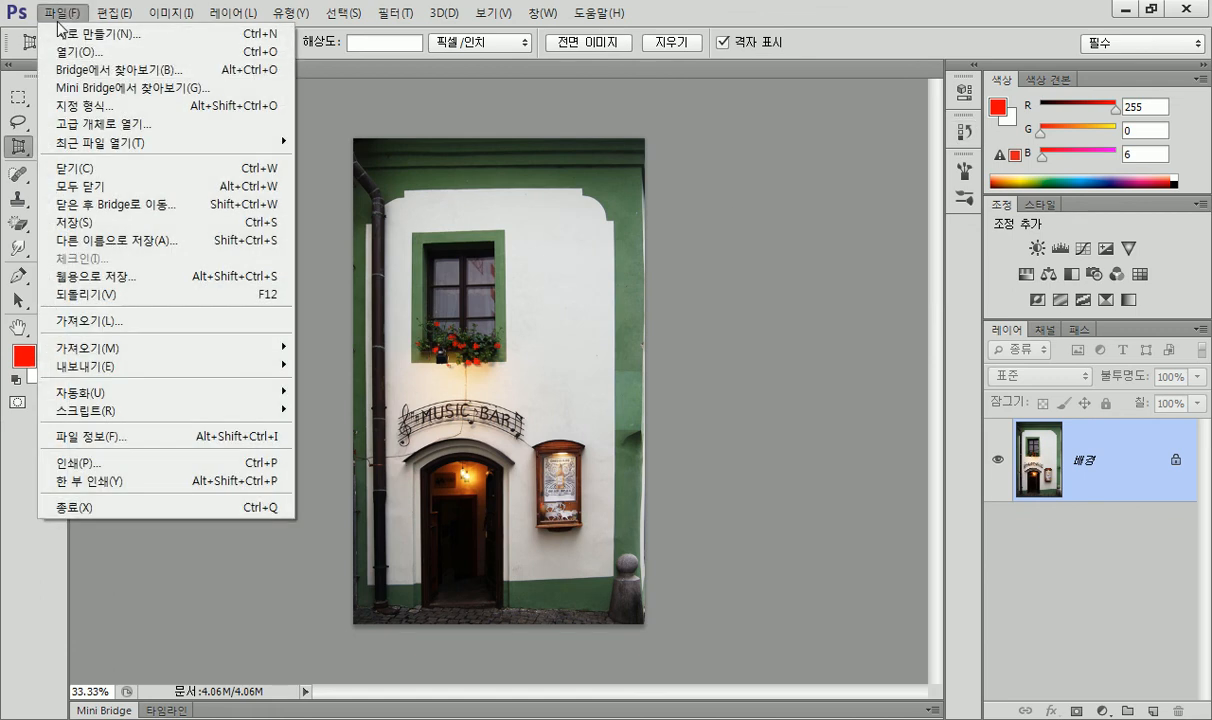
left_click(75, 51)
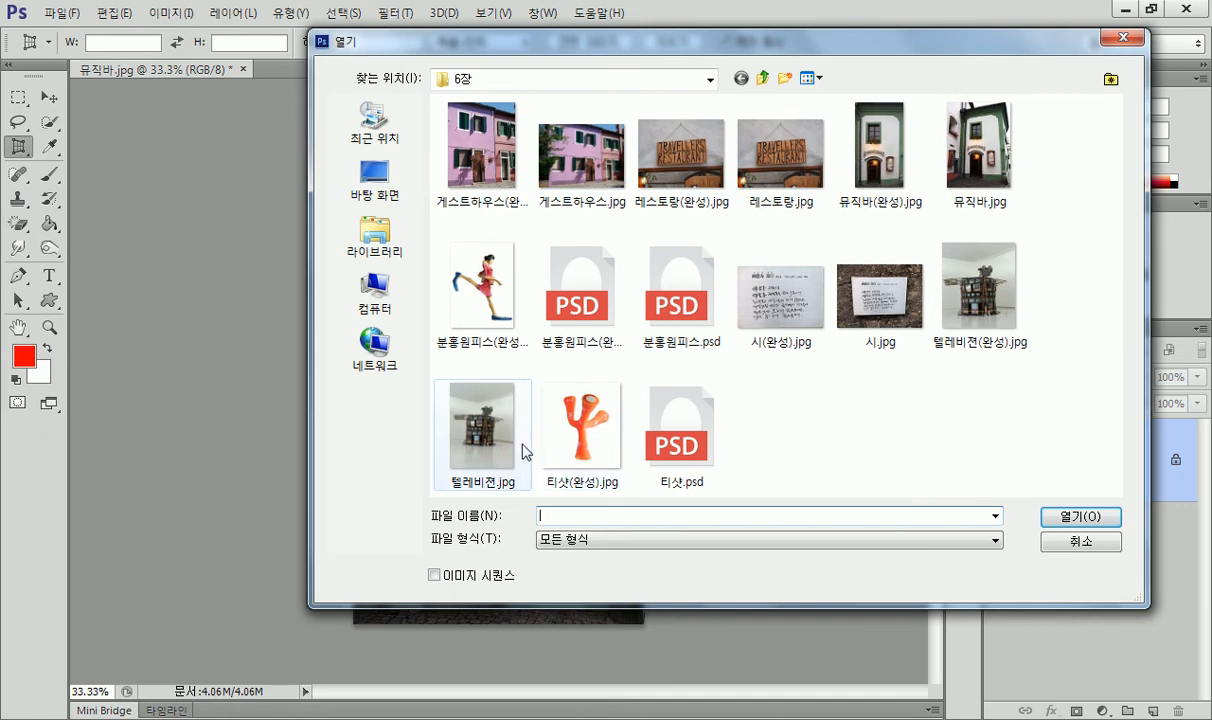
left_click(696, 448)
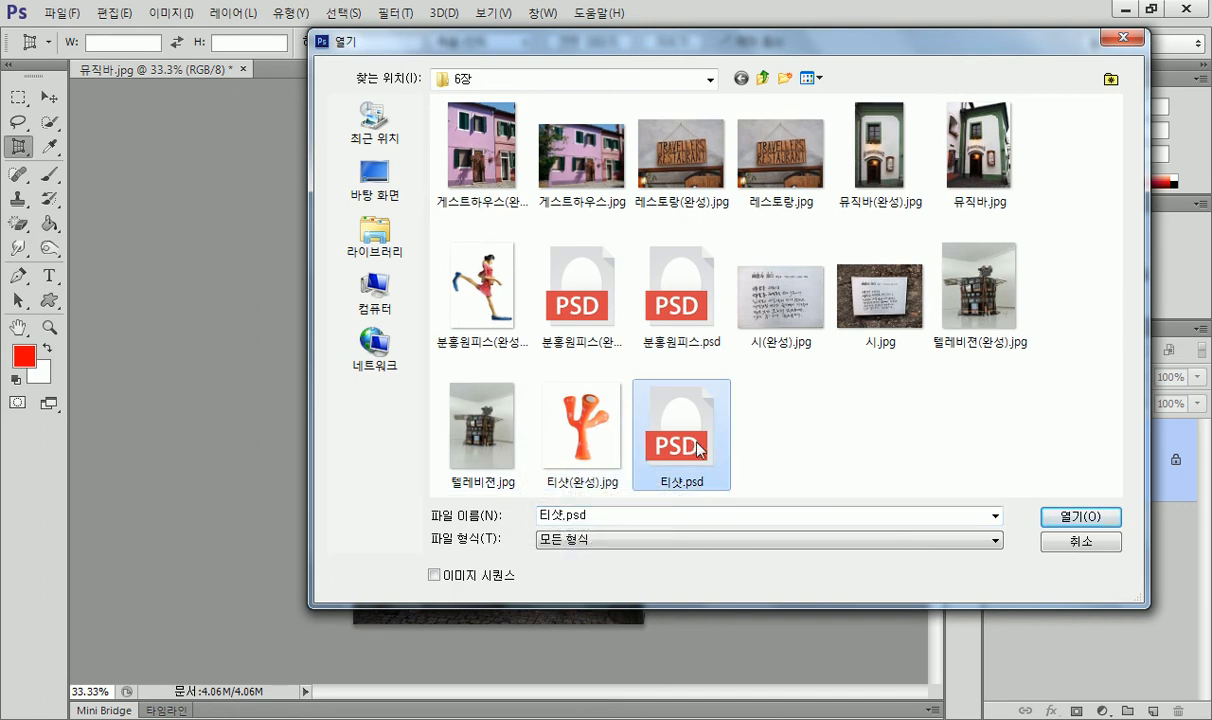
left_click(1060, 516)
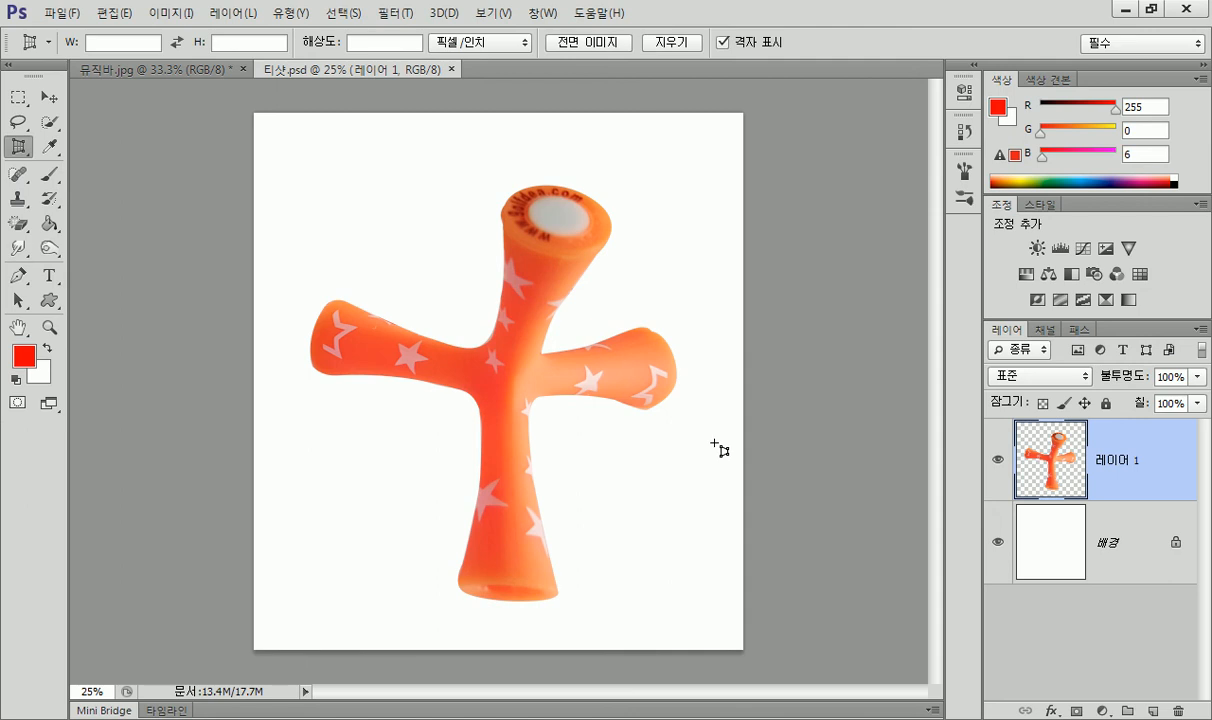
left_click(999, 542)
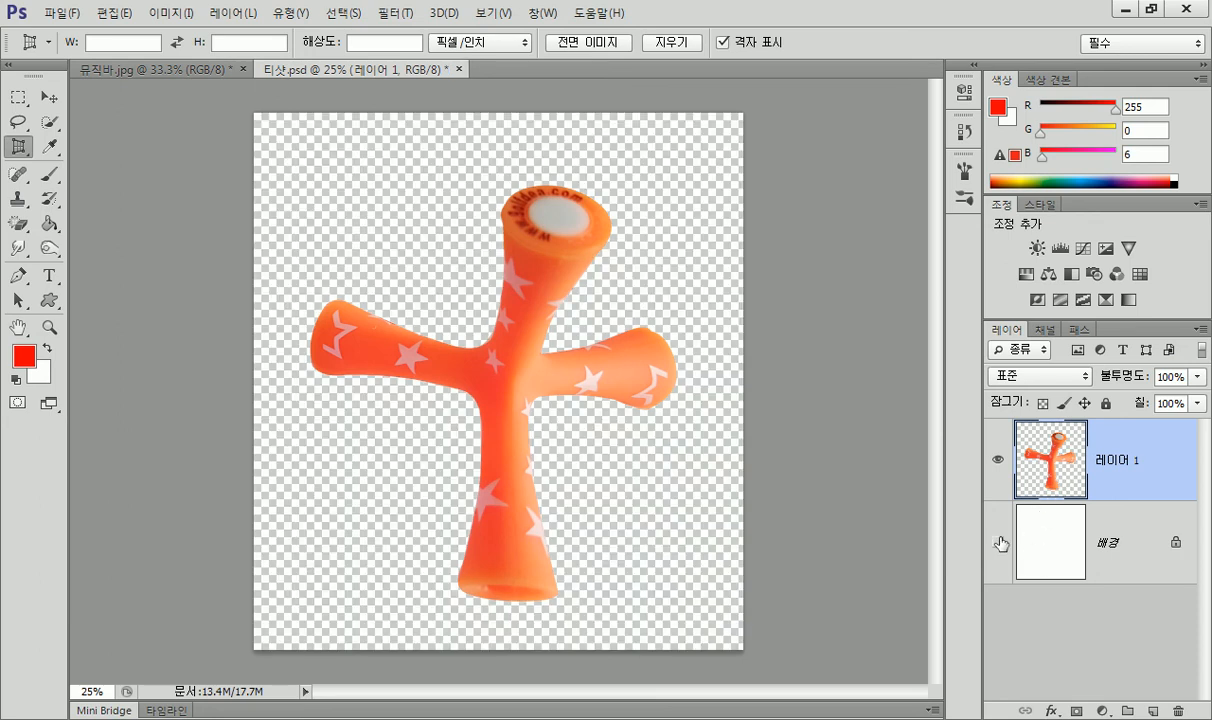
left_click(998, 542)
left_click(998, 542)
Start Puppet Warp on 레이어 1 and place pins on the left arm, upper arm, centre junction, left-arm joint and stem.
left_click(112, 18)
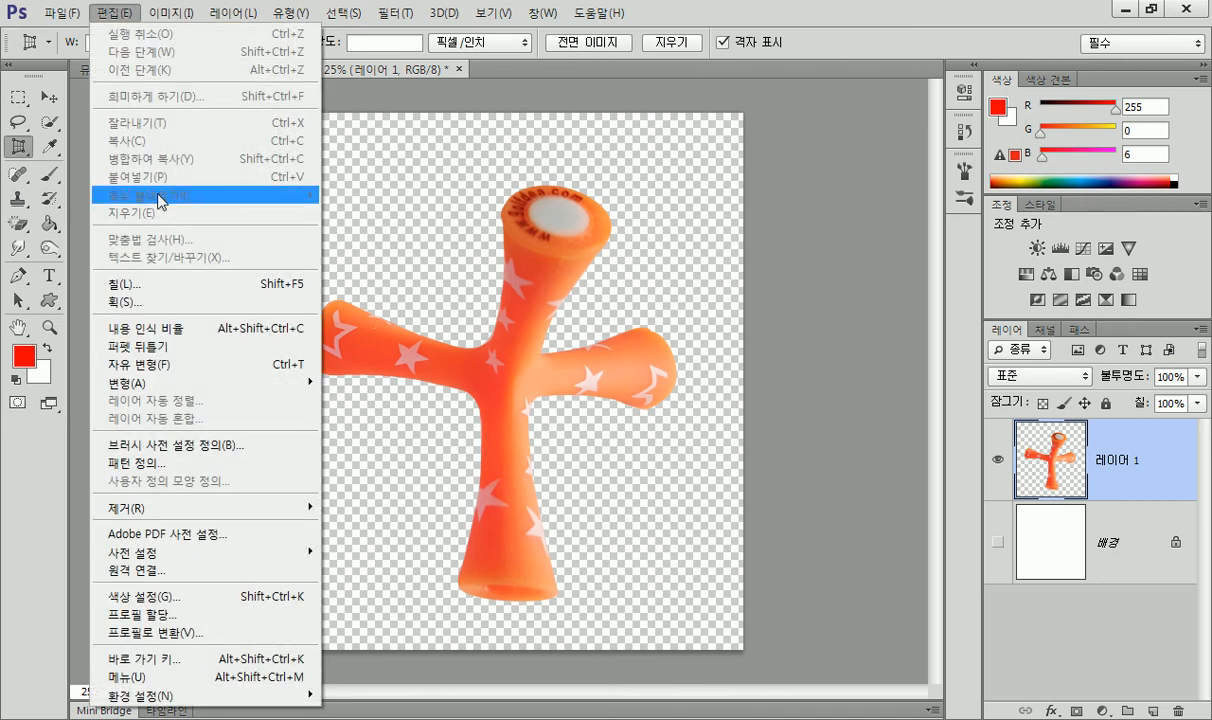
left_click(162, 331)
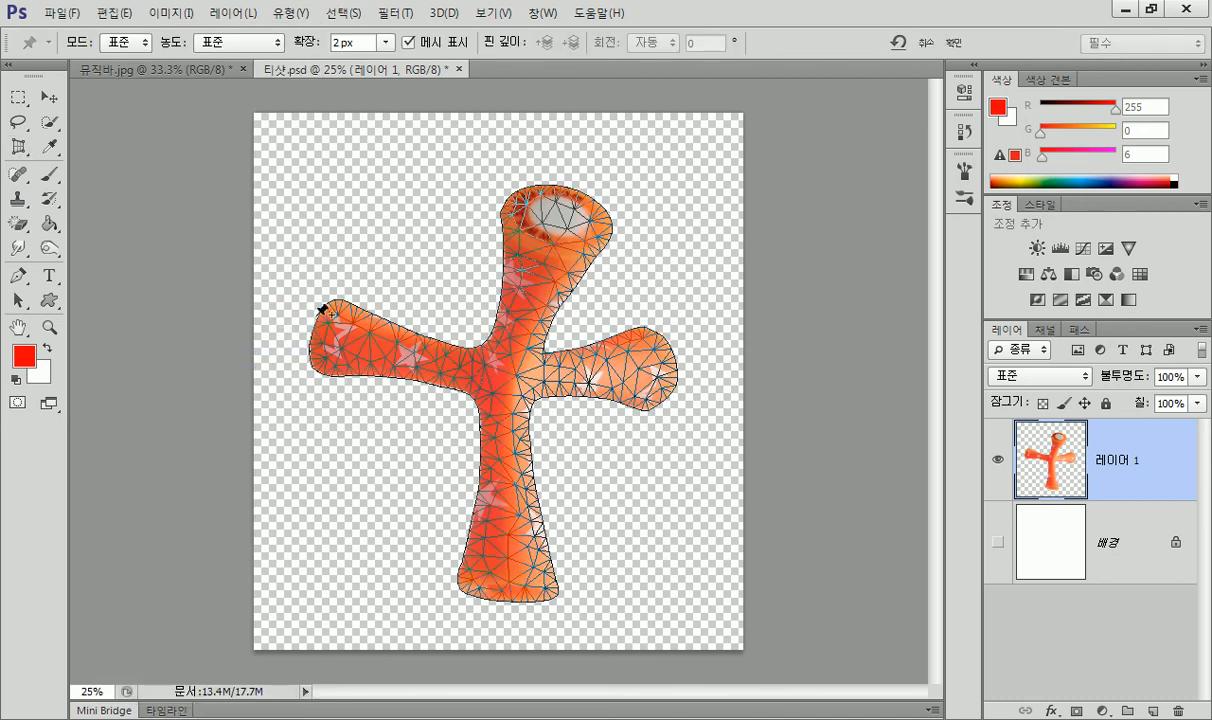
left_click(365, 338)
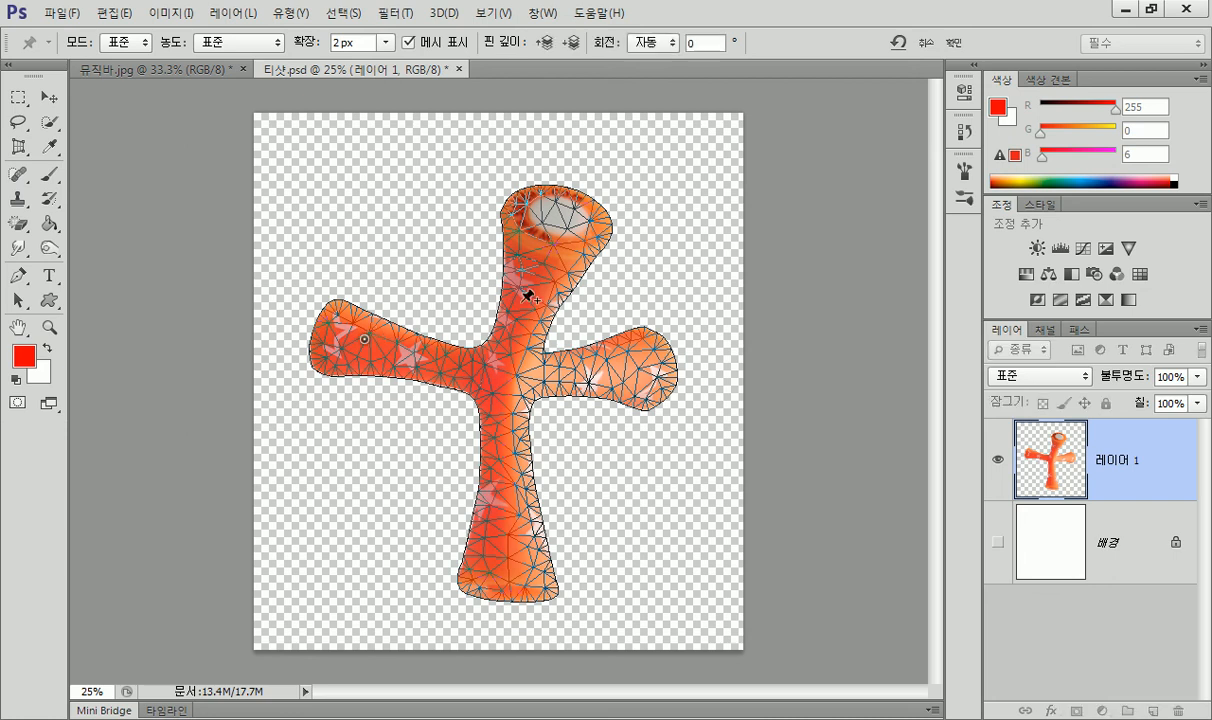
left_click(545, 243)
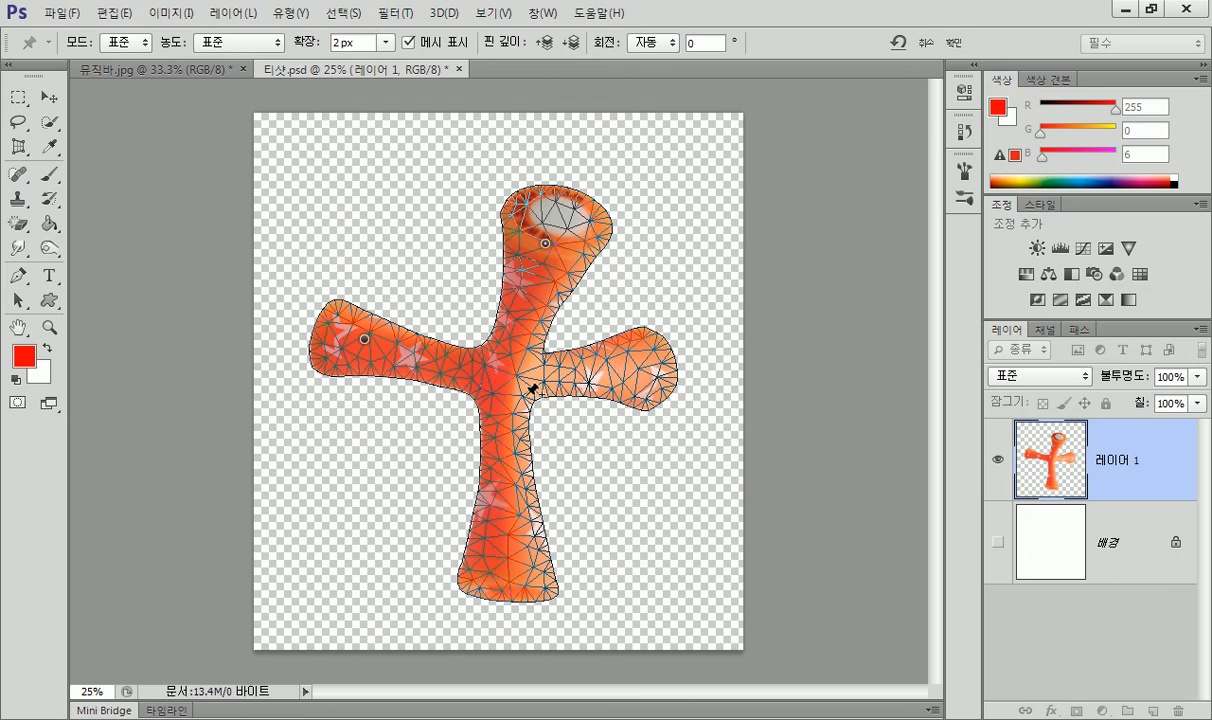
left_click(517, 340)
left_click(460, 368)
left_click(507, 436)
Remove the left-arm joint and centre pins, and try moving the left-arm pin, undoing each move.
mouse_move(365, 340)
left_mouse_down()
mouse_move(392, 271)
mouse_move(422, 254)
mouse_move(369, 350)
mouse_move(326, 364)
mouse_move(392, 270)
mouse_move(354, 313)
mouse_move(364, 339)
left_mouse_up()
left_click(460, 369, "alt")
left_click_drag(364, 341, 367, 290)
key("ctrl+z")
key("Delete")
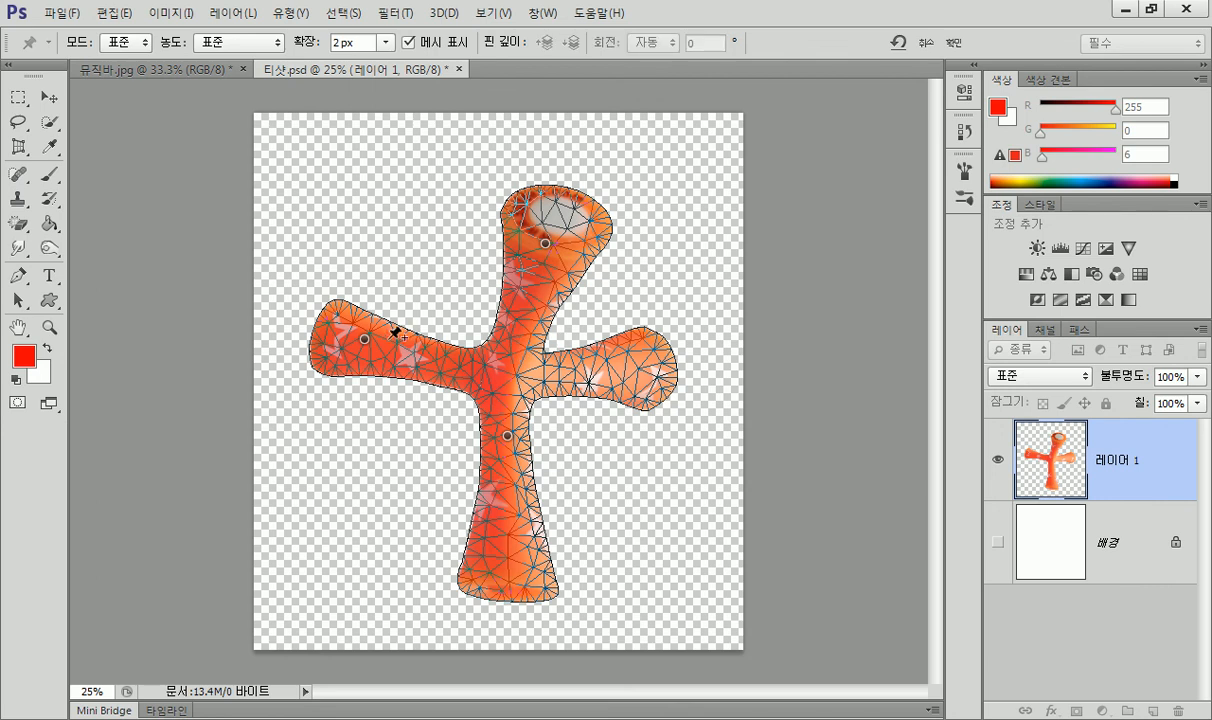
left_click_drag(364, 339, 392, 325)
key("ctrl+z")
Pin the left-arm joint and centre junction again, and bend the left arm upward toward the upper arm.
left_click(456, 361)
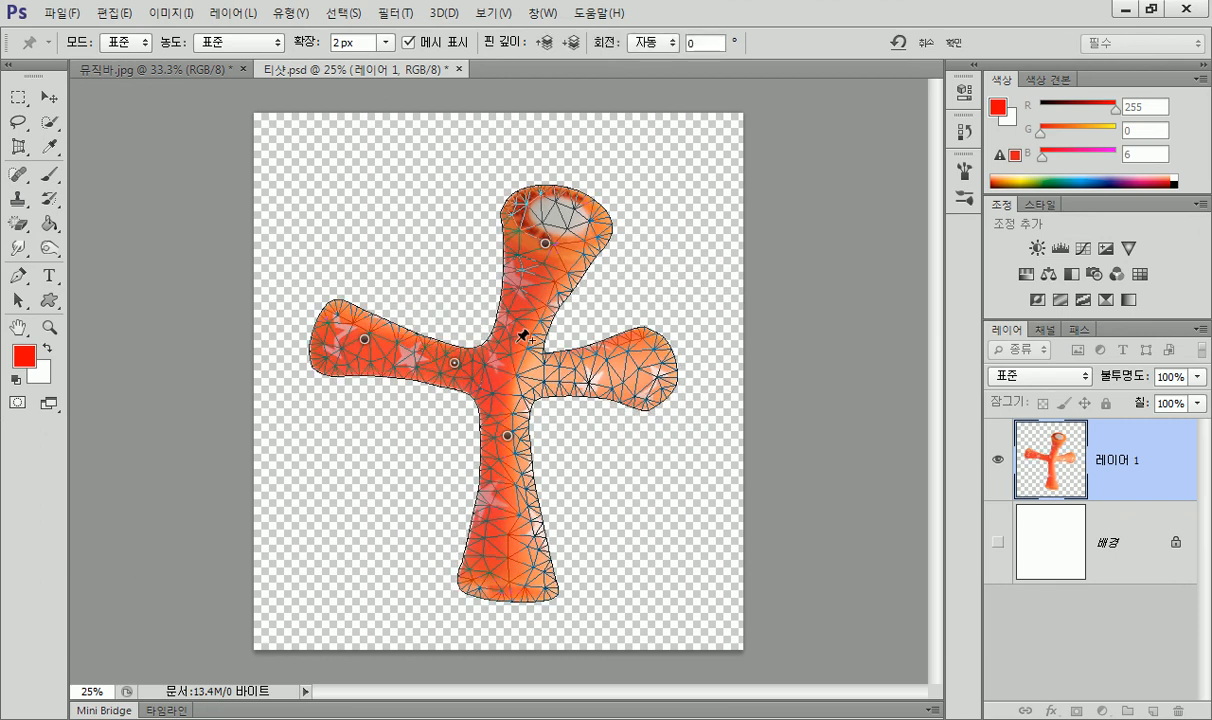
mouse_move(455, 362)
left_mouse_down()
mouse_move(432, 393)
mouse_move(455, 362)
left_mouse_up()
left_click_drag(370, 341, 390, 263)
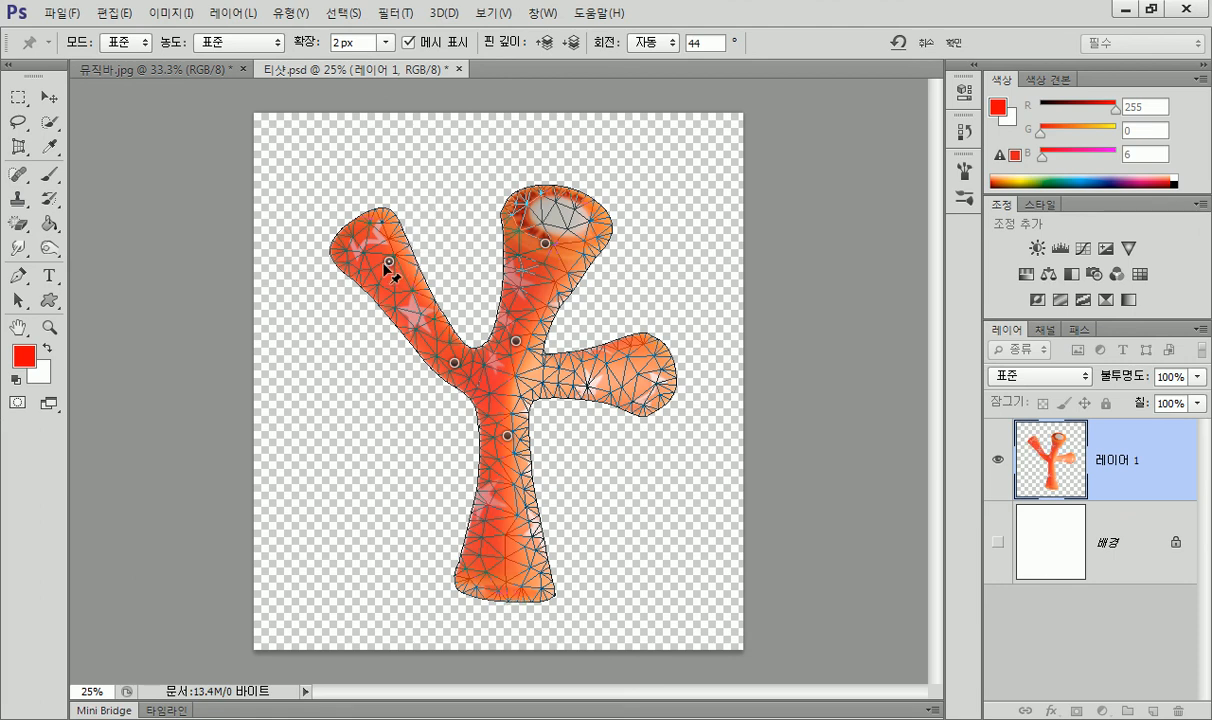
left_click_drag(390, 263, 420, 250)
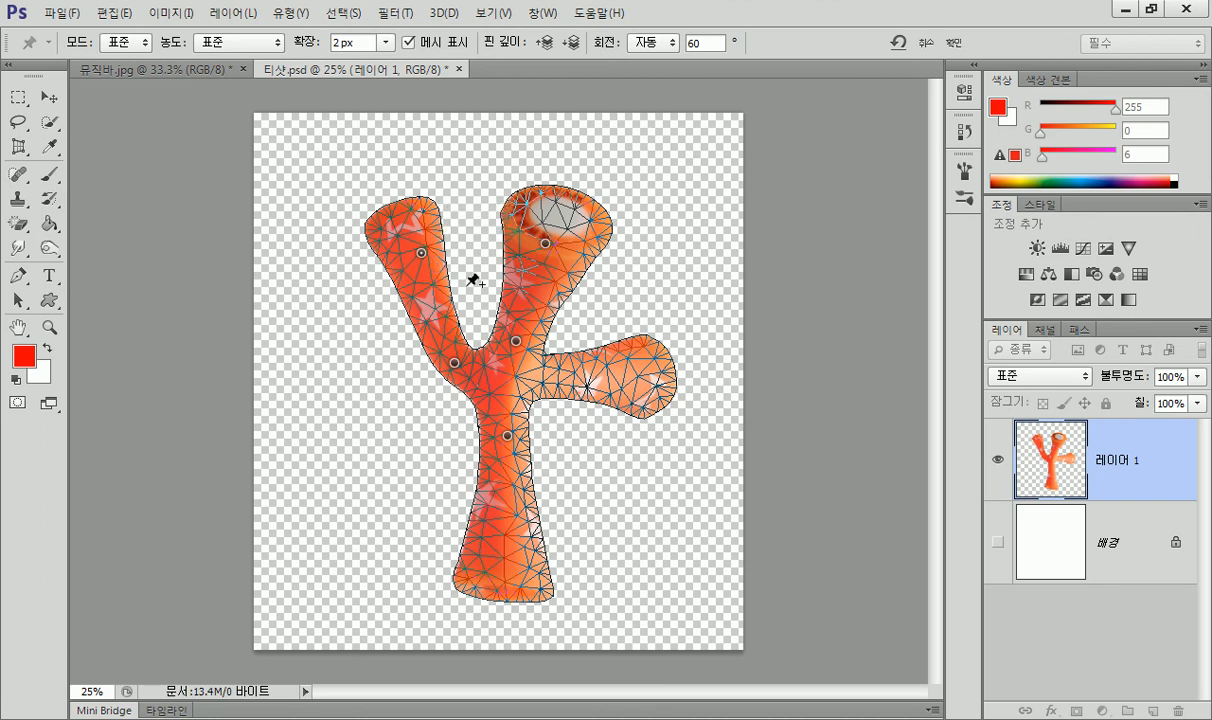
Cancel the Puppet Warp and restore the original 티샷.psd history snapshot.
key("ctrl+z")
key("ctrl+z")
left_click(963, 132)
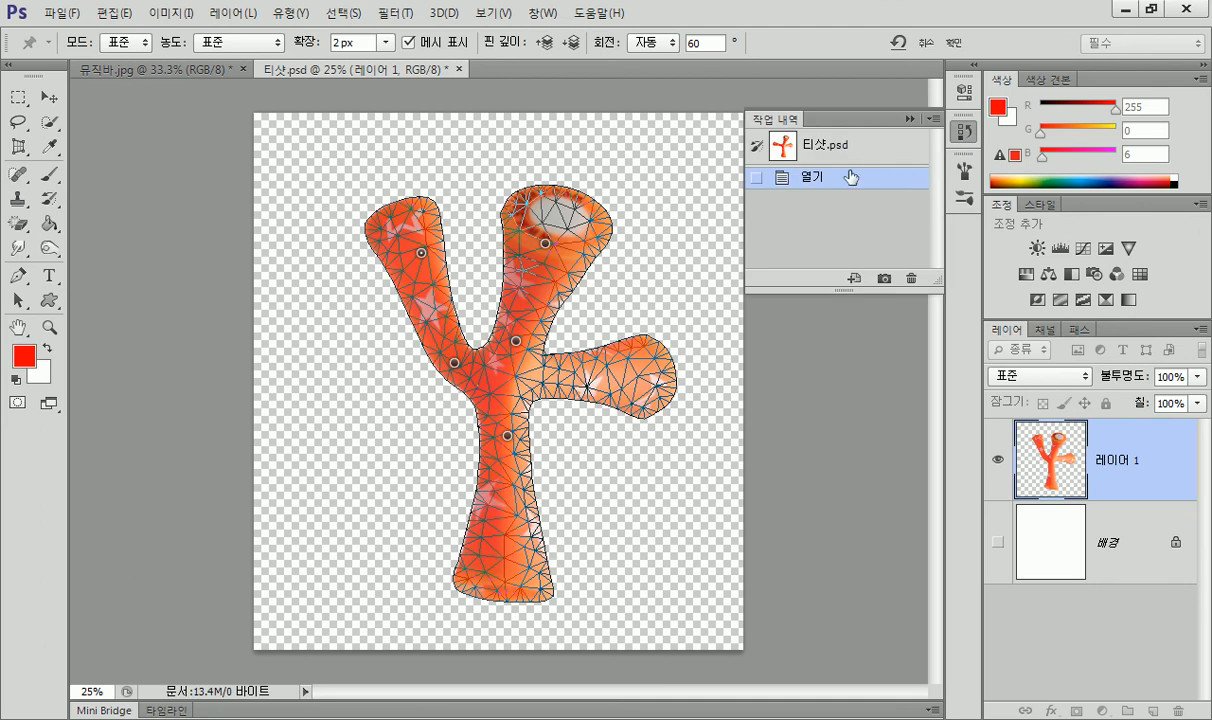
key("Escape")
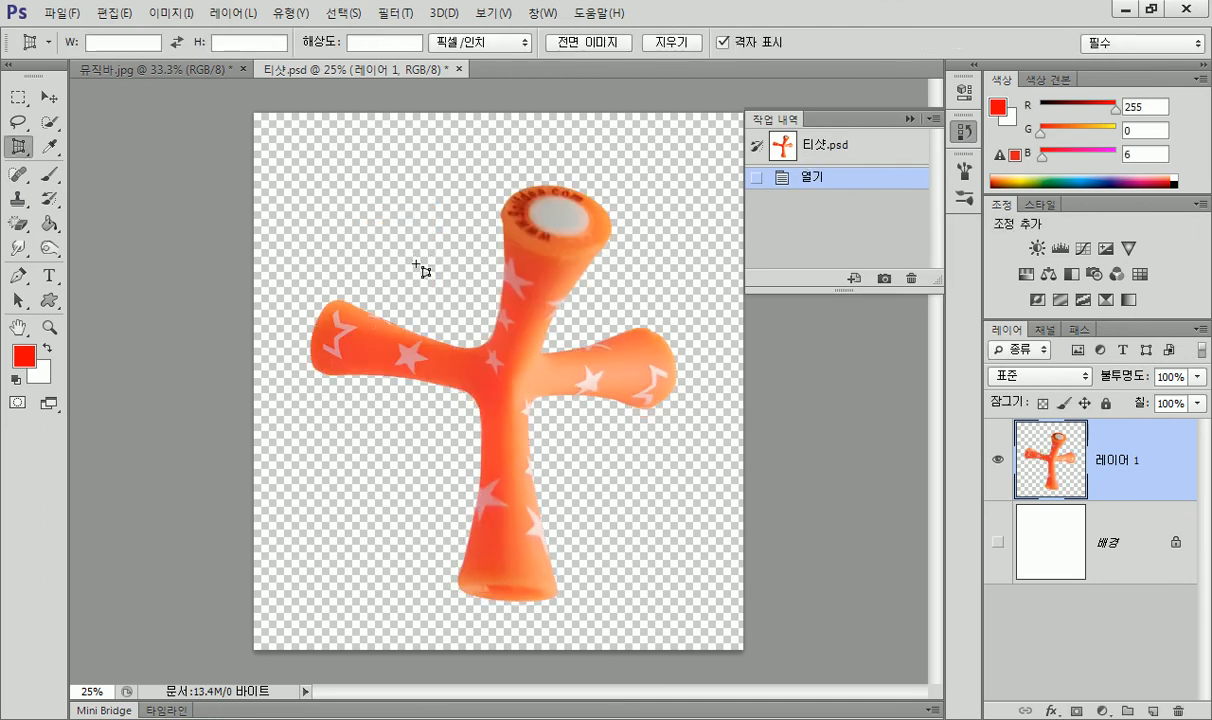
left_click(369, 360)
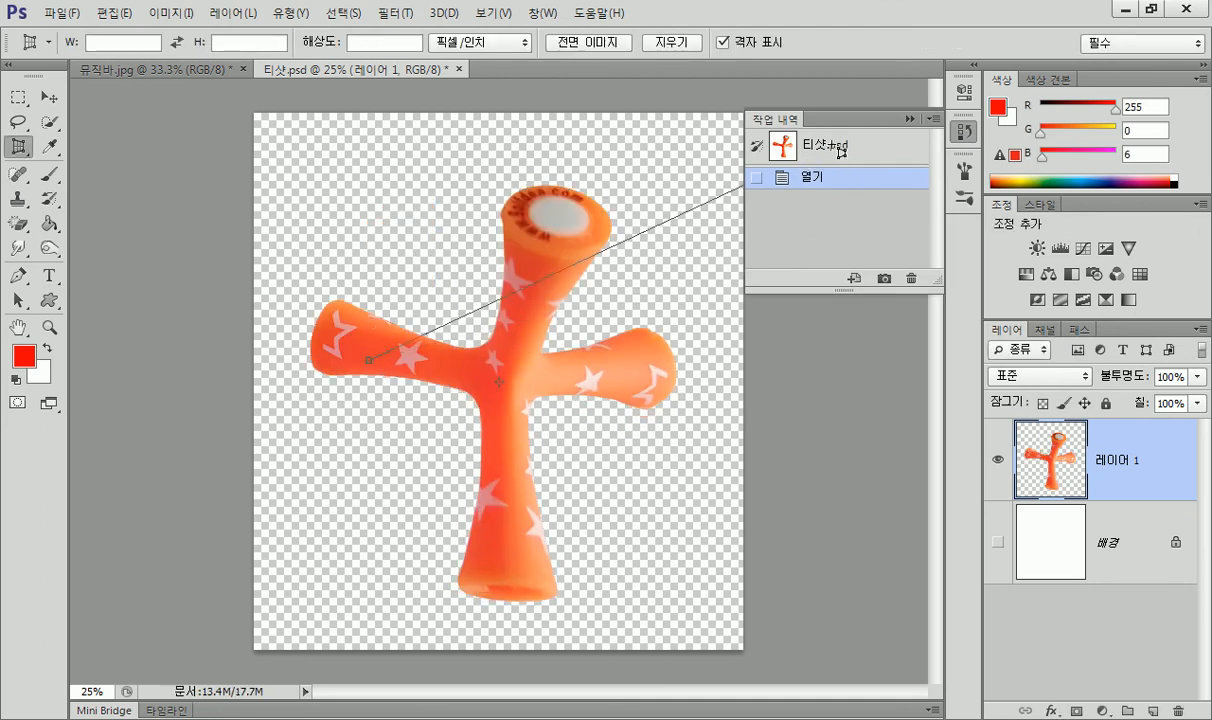
left_click(803, 145)
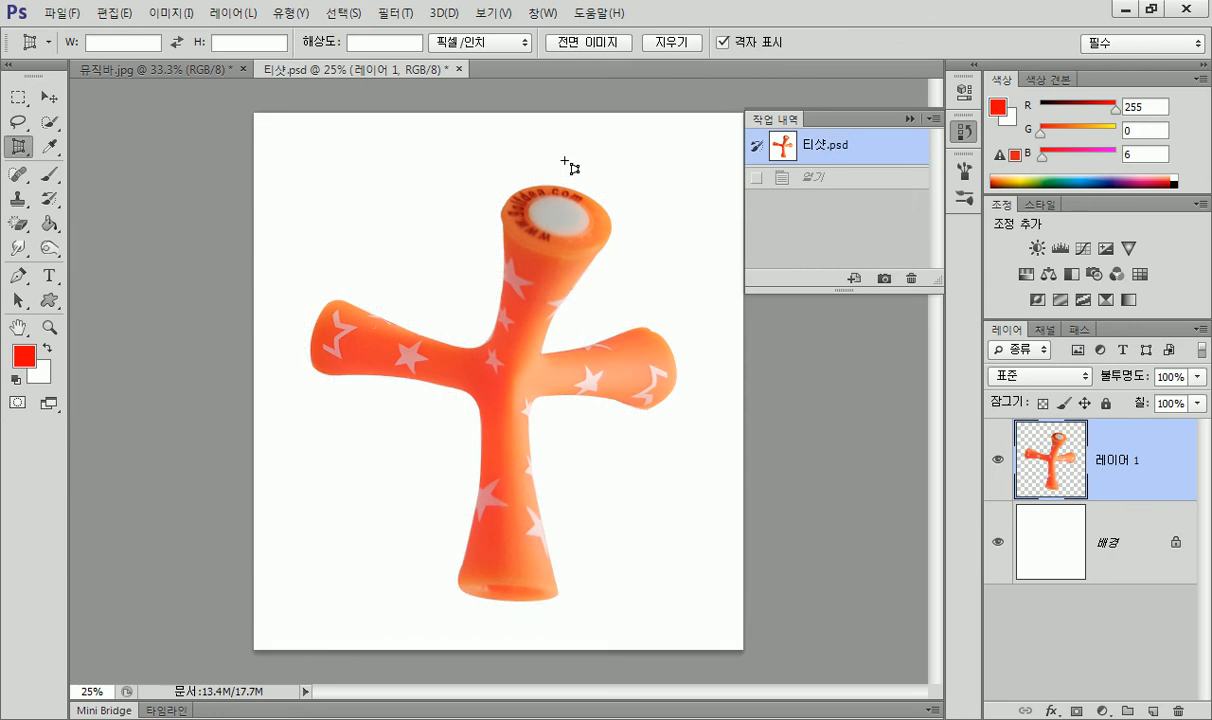
left_click(49, 97)
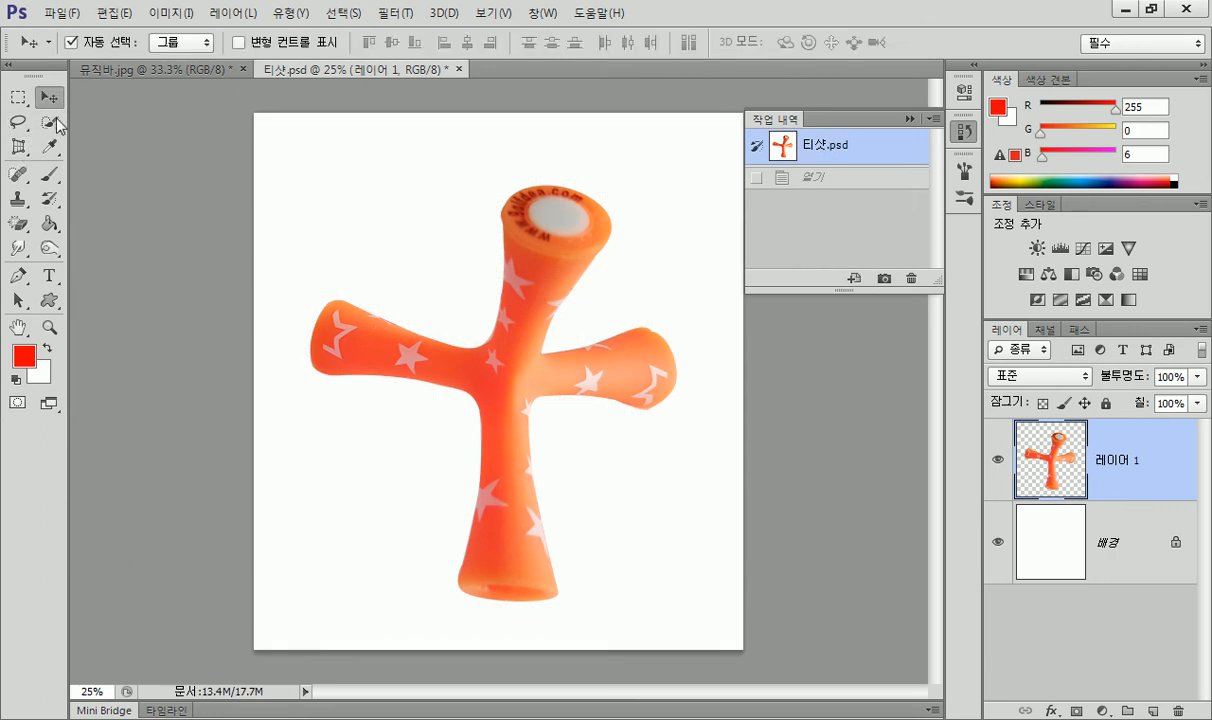
left_click(18, 146)
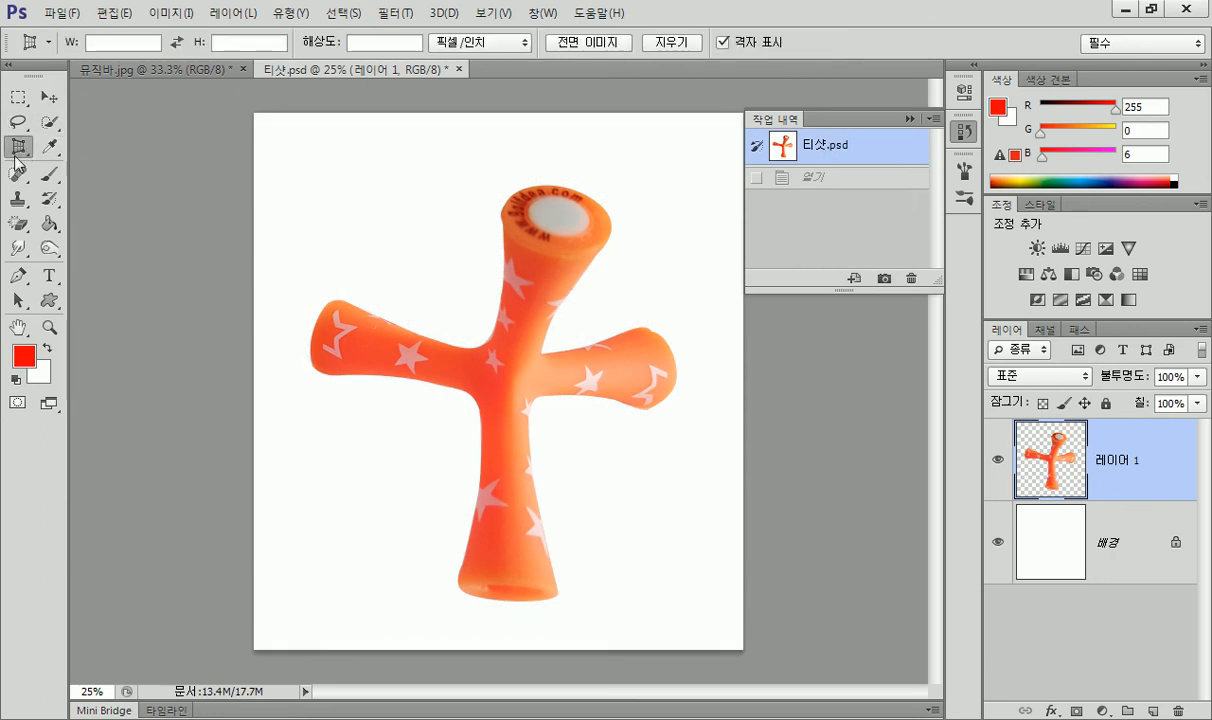
left_click_drag(18, 146, 68, 170)
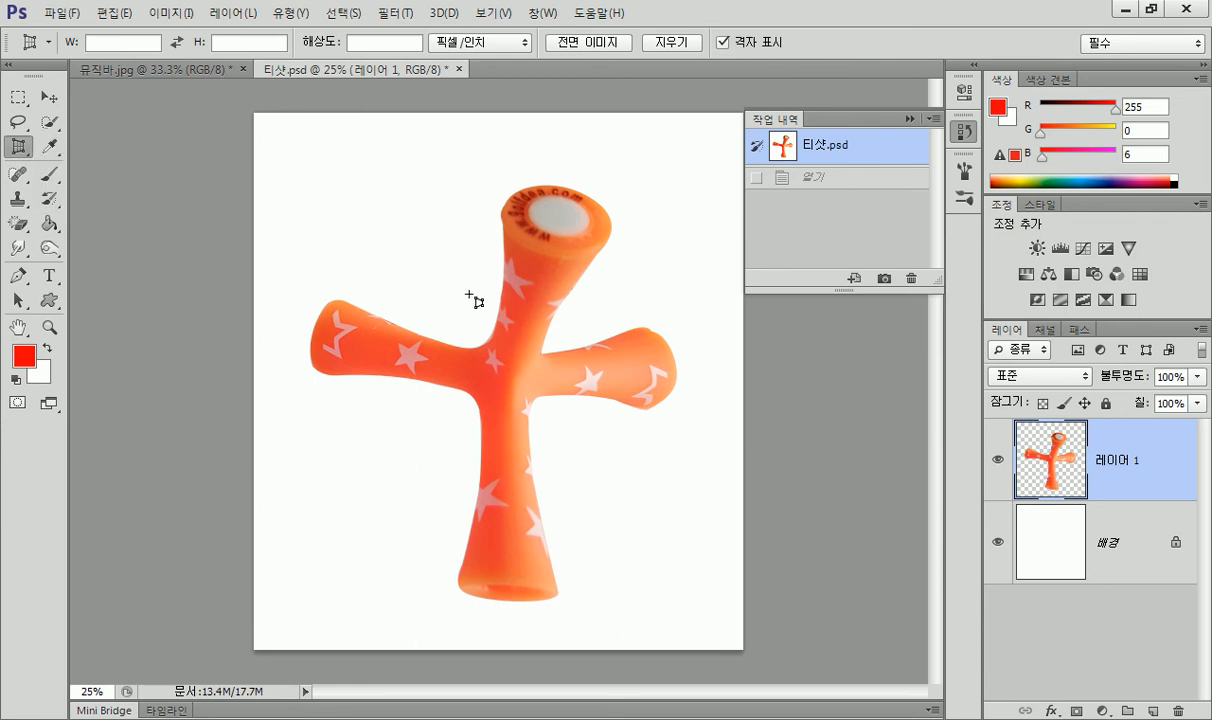
left_click(910, 120)
left_click(375, 346)
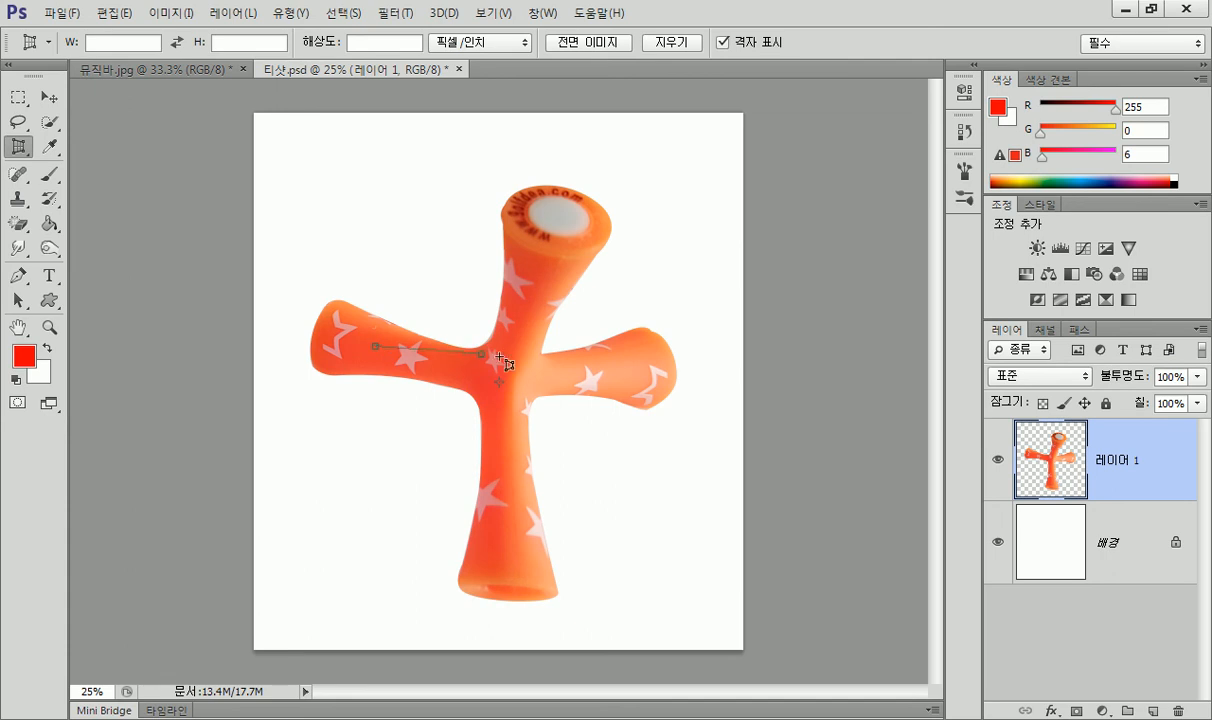
left_click(494, 175)
left_click(676, 296)
left_click(565, 513)
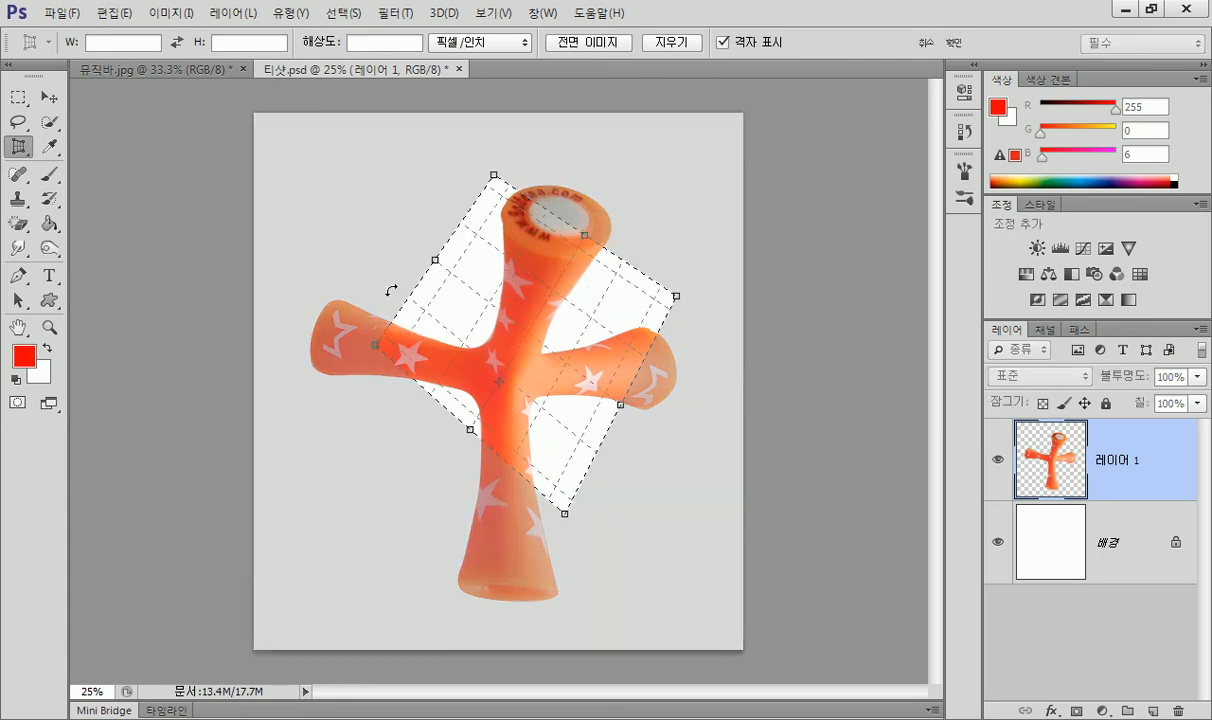
key("Escape")
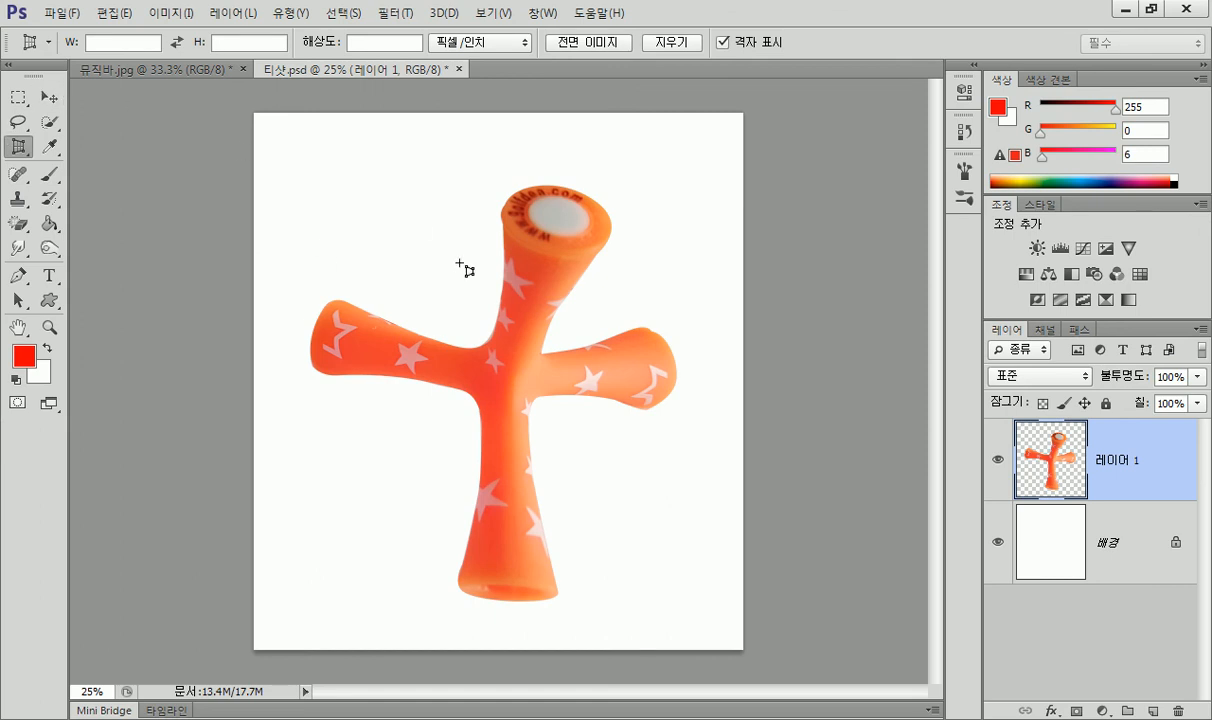
Start Puppet Warp on 레이어 1, pin the left and upper arms, and shift the left-arm pin slightly to the right.
left_click(52, 100)
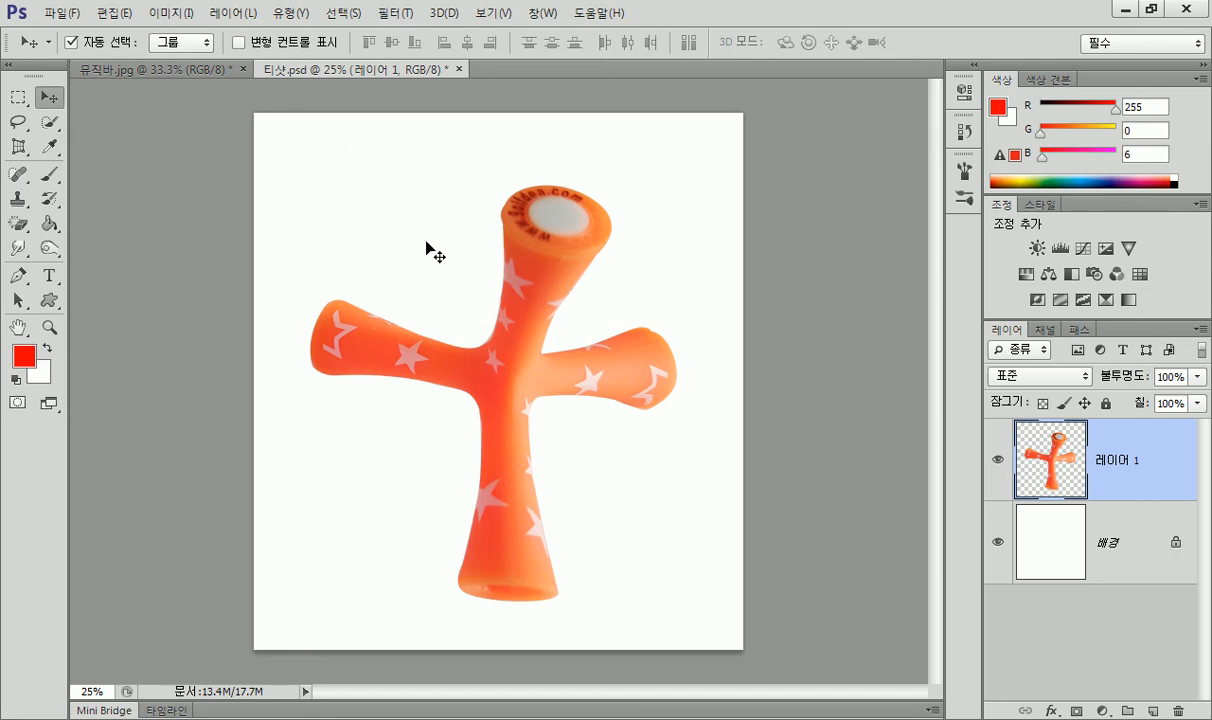
left_click(105, 17)
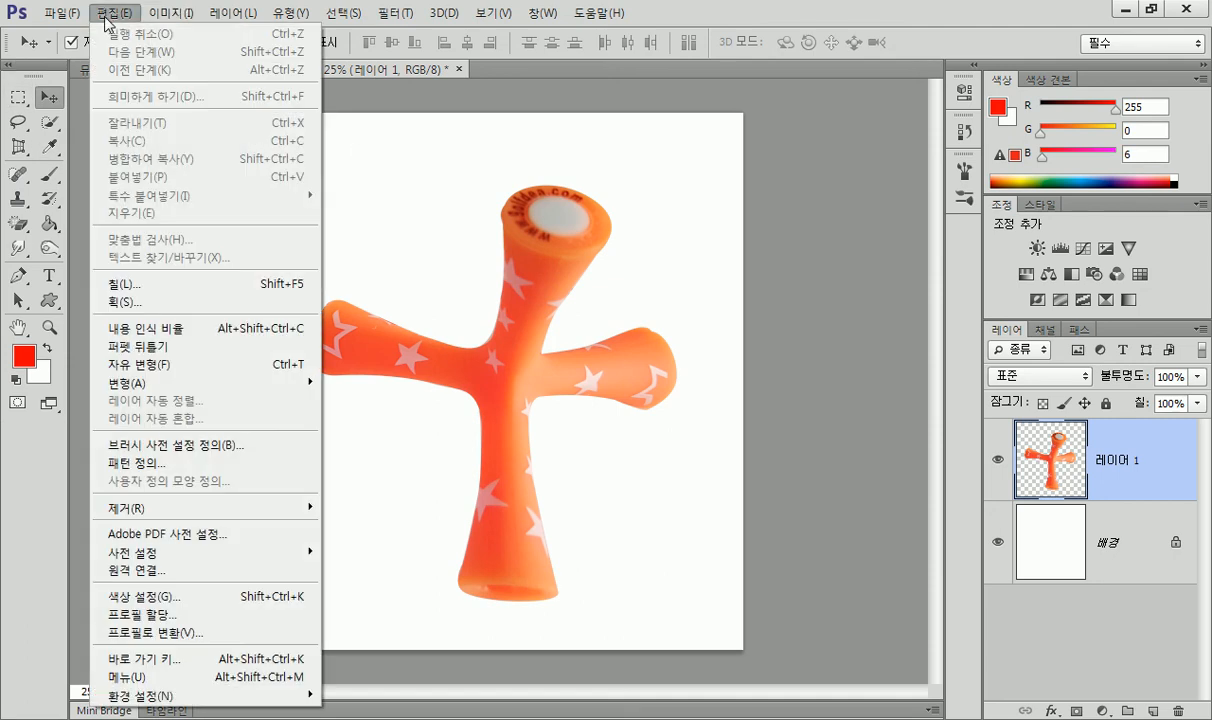
left_click(148, 346)
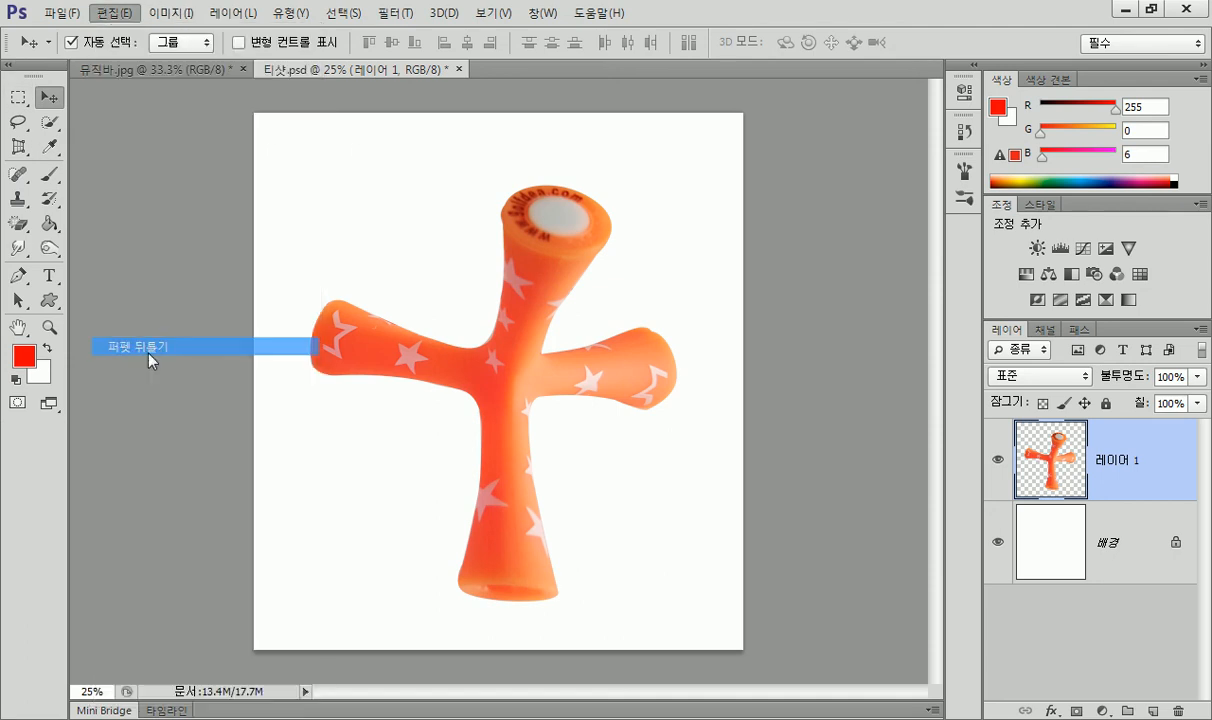
left_click(351, 331)
left_click(556, 249)
left_click_drag(350, 332, 378, 331)
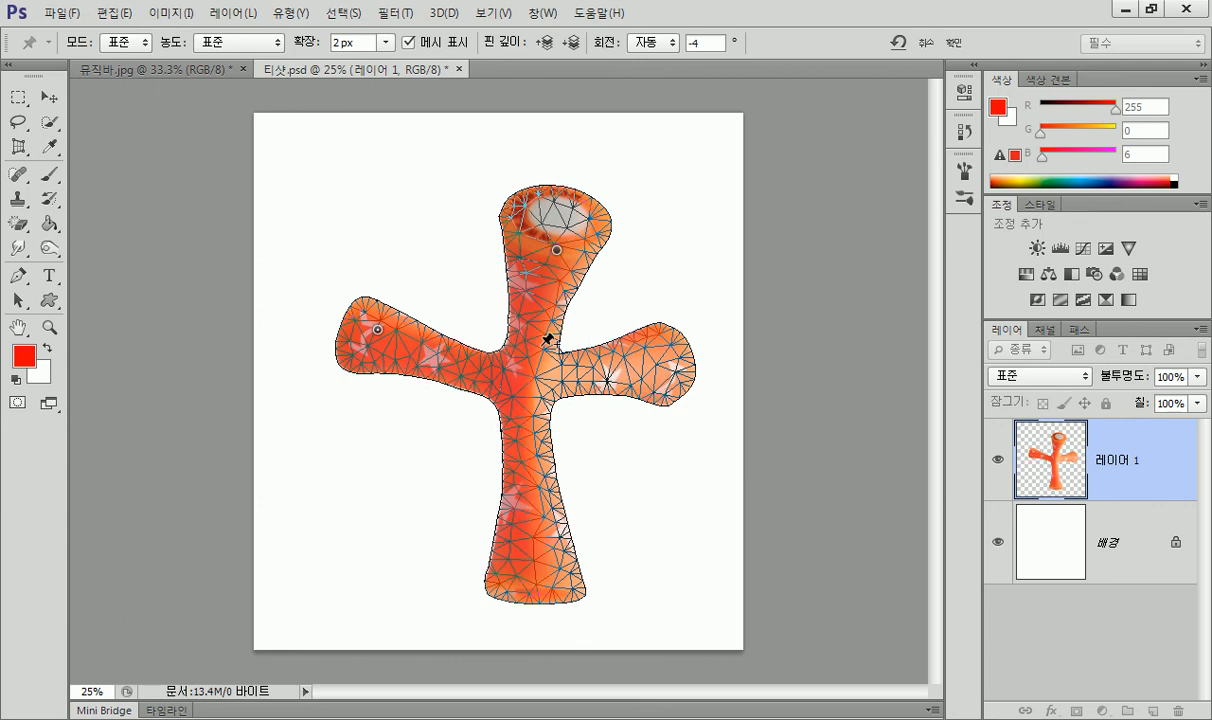
Pin the centre junction, raise the left arm up and outward, and add a pin at its joint.
left_click(540, 344)
left_click_drag(378, 329, 353, 288)
left_click(466, 368)
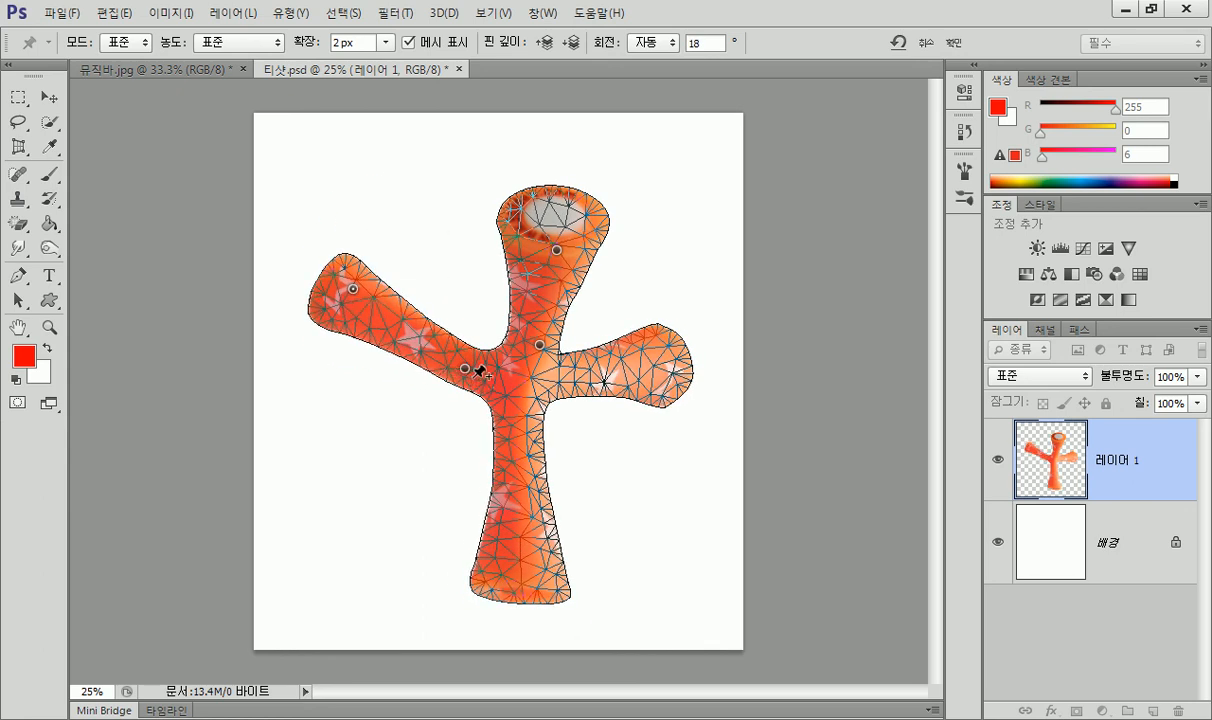
Remove the left-arm joint and centre pins, and pull the left-arm pin straight downward.
left_click(466, 369, "alt")
left_click(540, 344, "alt")
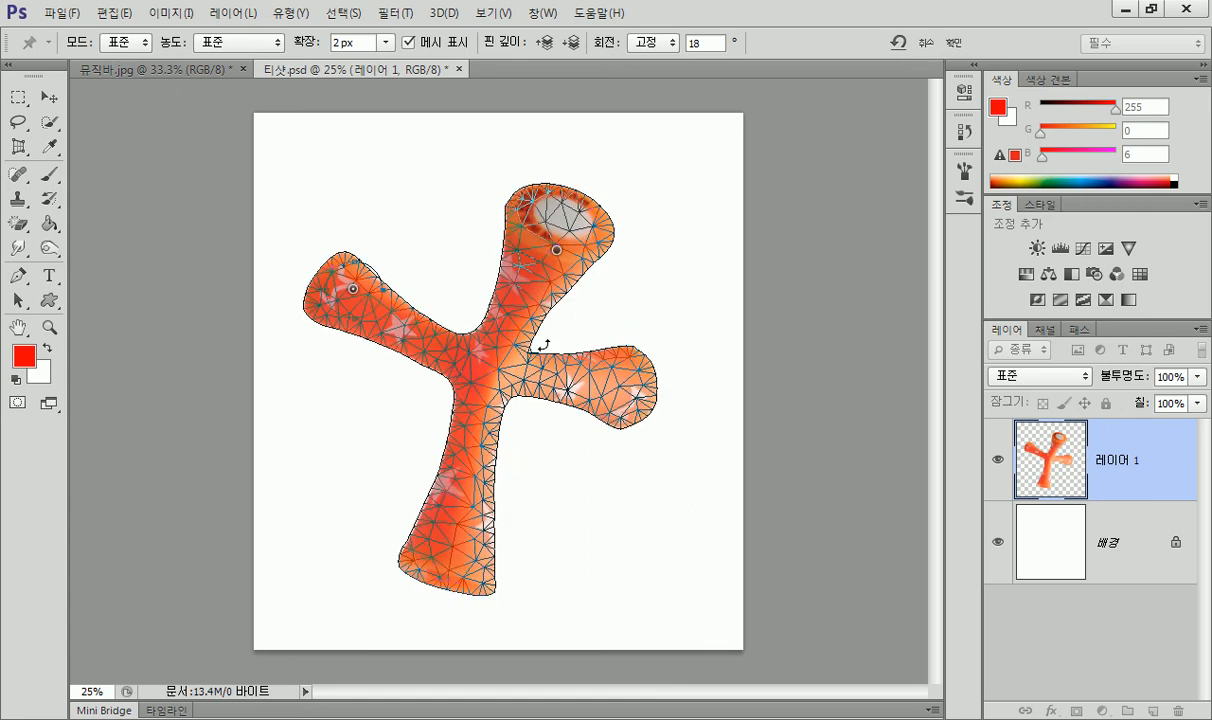
left_click_drag(351, 288, 354, 359)
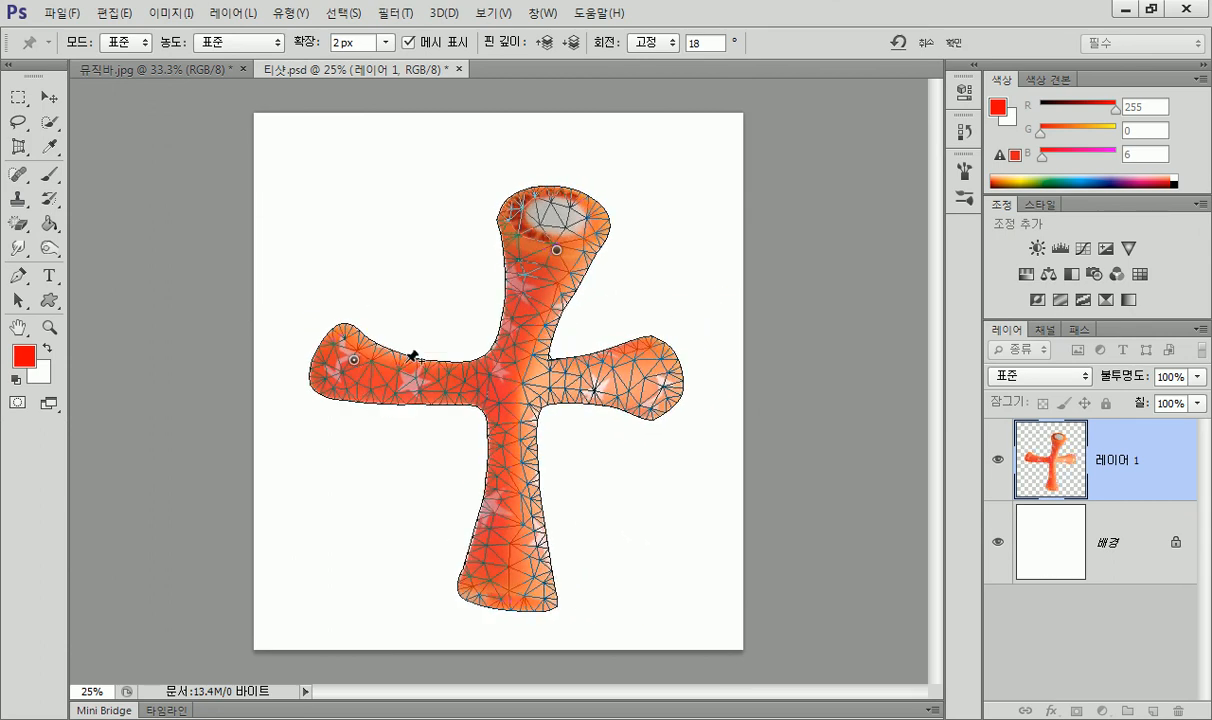